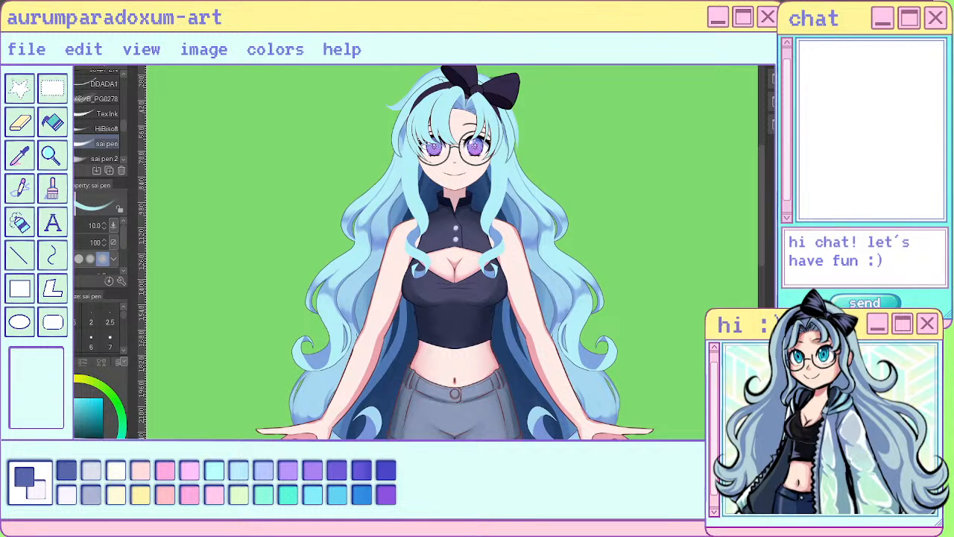
- Examine the blue-haired character illustration as a whole figure and close up around the face, hair and torso
scroll(414, 107, up, 1)
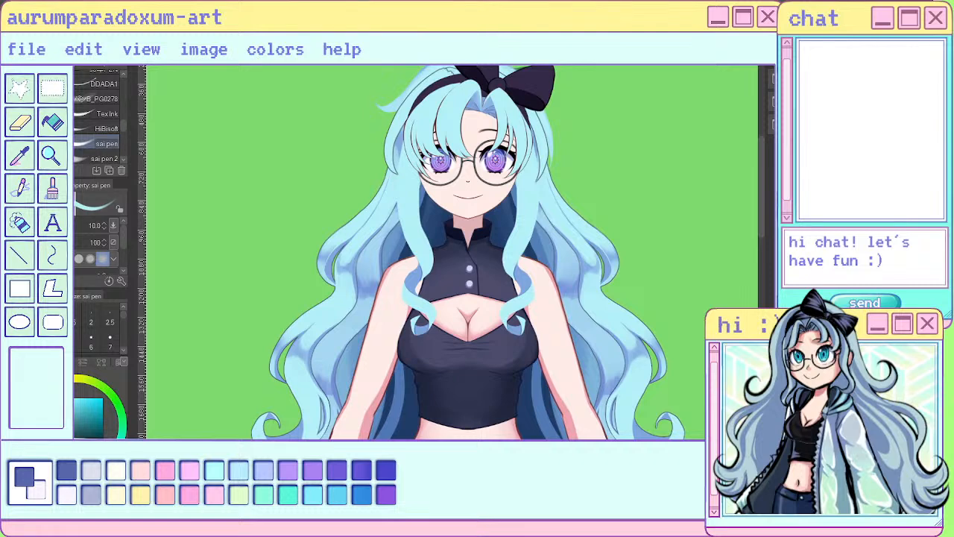
scroll(385, 237, down, 4)
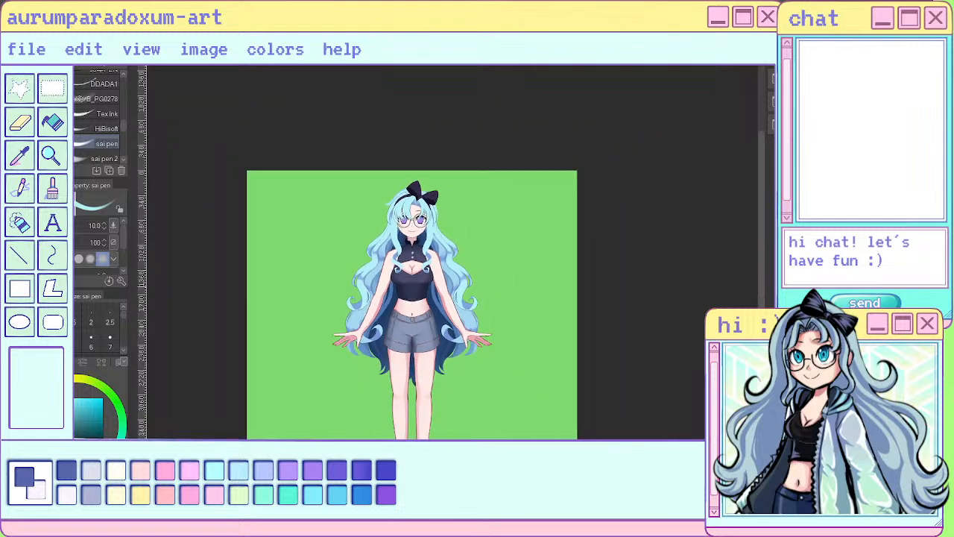
scroll(392, 309, up, 2)
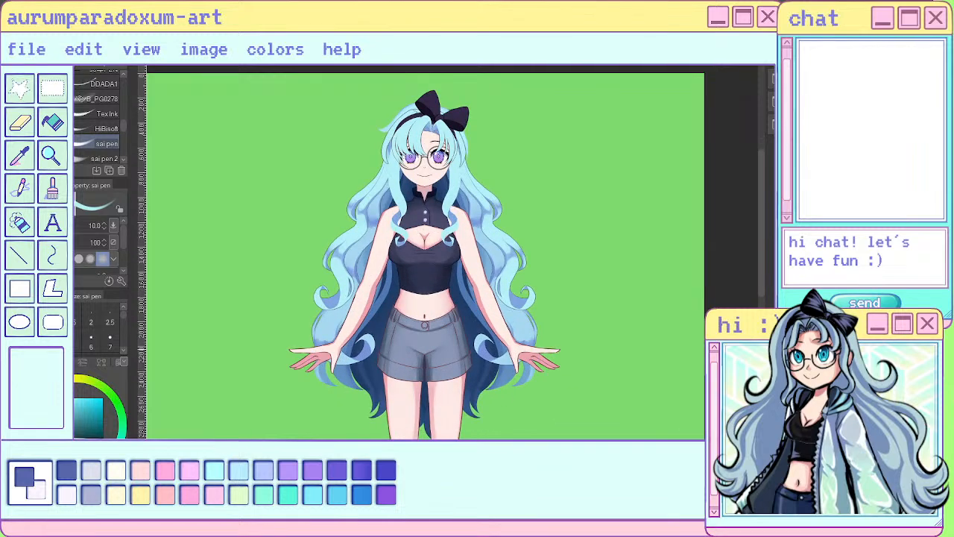
scroll(430, 257, up, 1)
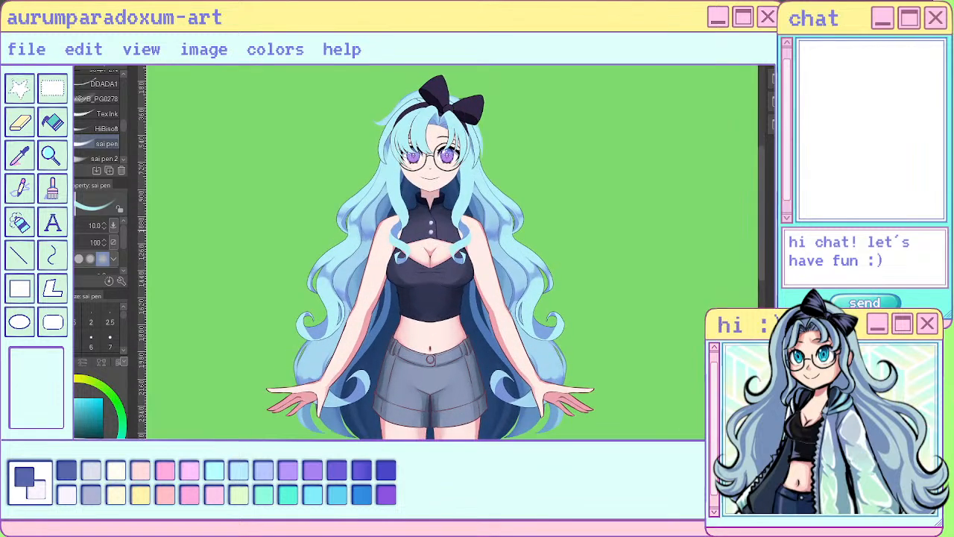
scroll(470, 222, up, 1)
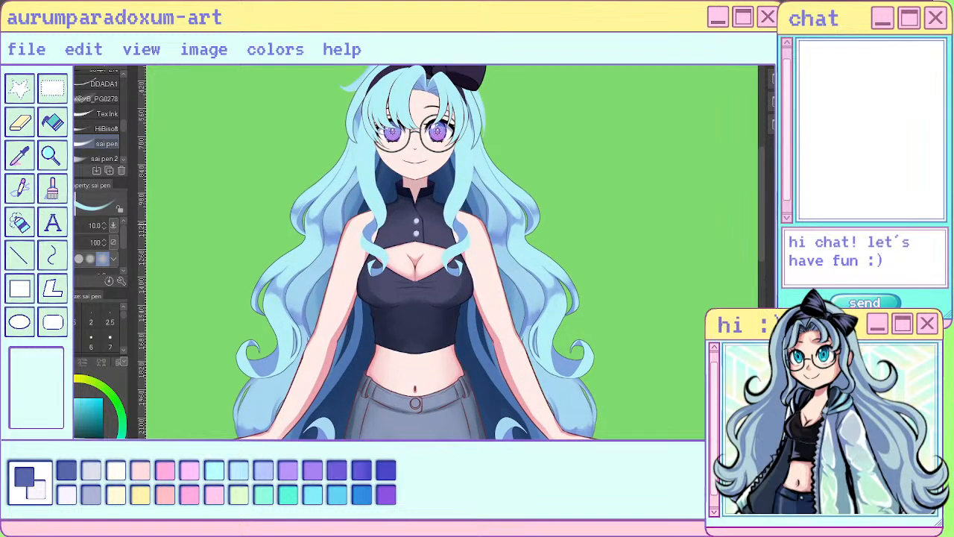
scroll(445, 202, down, 2)
scroll(448, 254, up, 3)
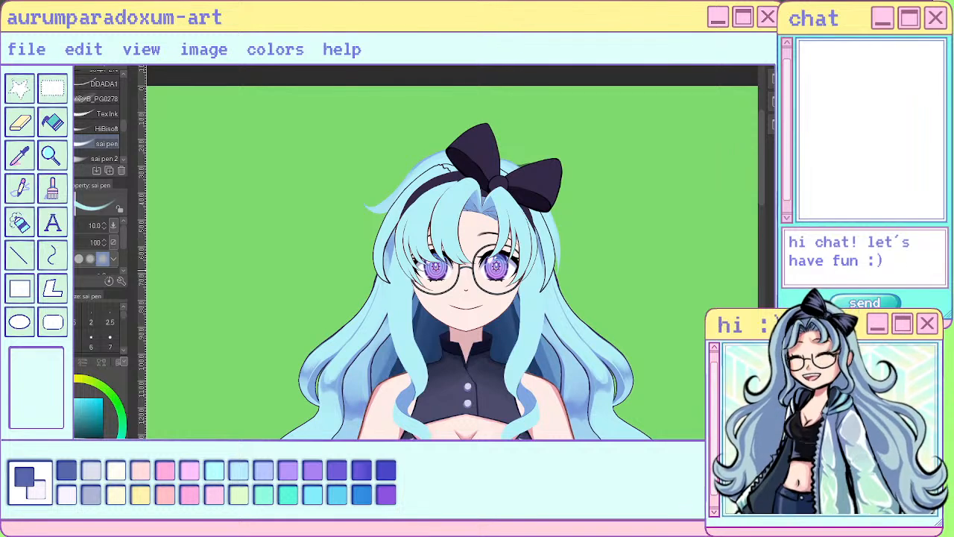
scroll(492, 287, up, 1)
scroll(511, 298, up, 1)
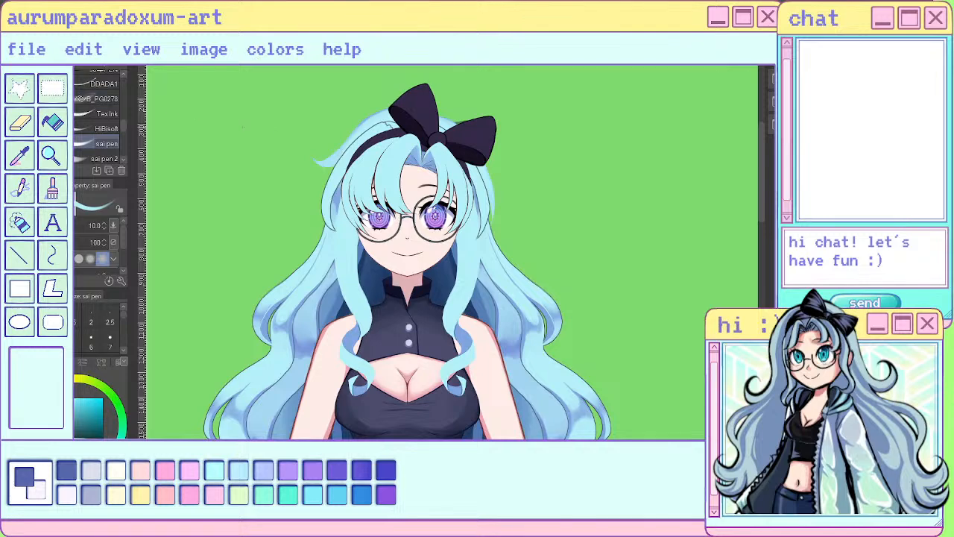
- Examine the small framed full-body version of the character in the corner of the green canvas
scroll(353, 208, down, 5)
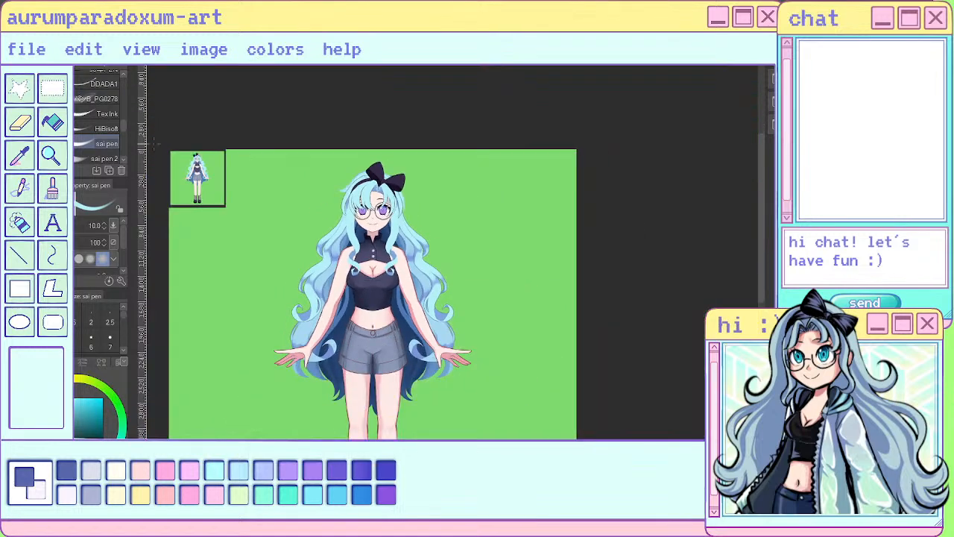
scroll(181, 165, up, 7)
scroll(249, 202, down, 1)
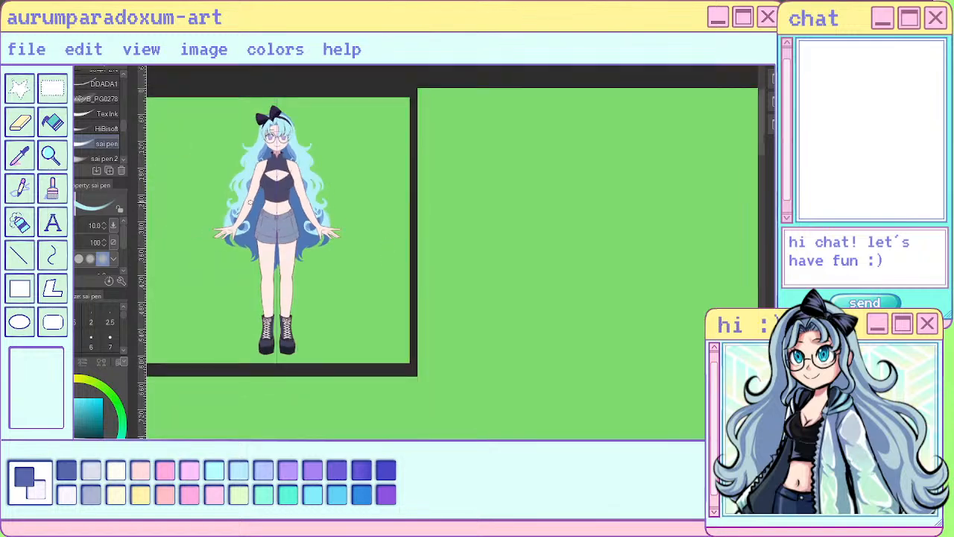
scroll(244, 195, up, 3)
scroll(321, 232, down, 1)
scroll(256, 155, up, 2)
scroll(420, 267, down, 1)
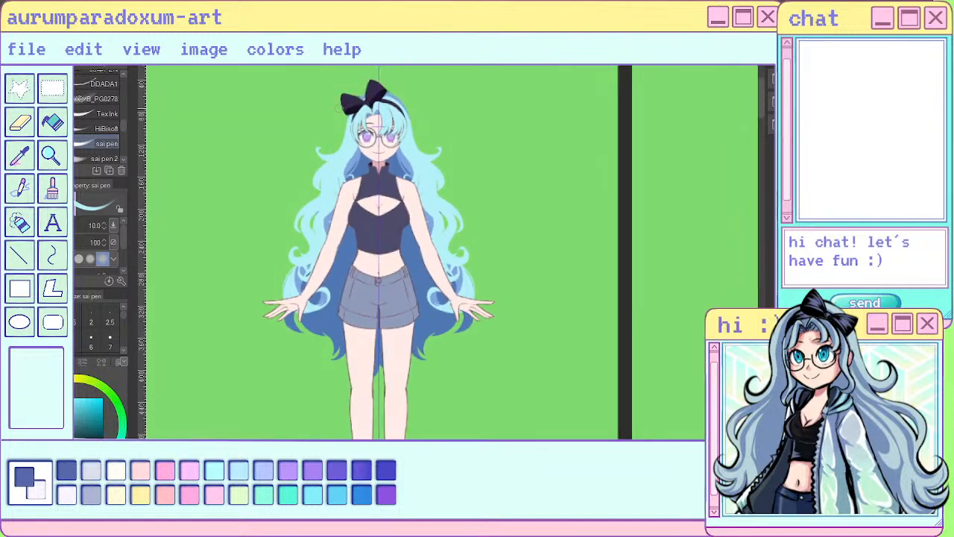
scroll(339, 108, up, 1)
scroll(422, 168, up, 2)
scroll(482, 210, down, 1)
scroll(398, 133, up, 1)
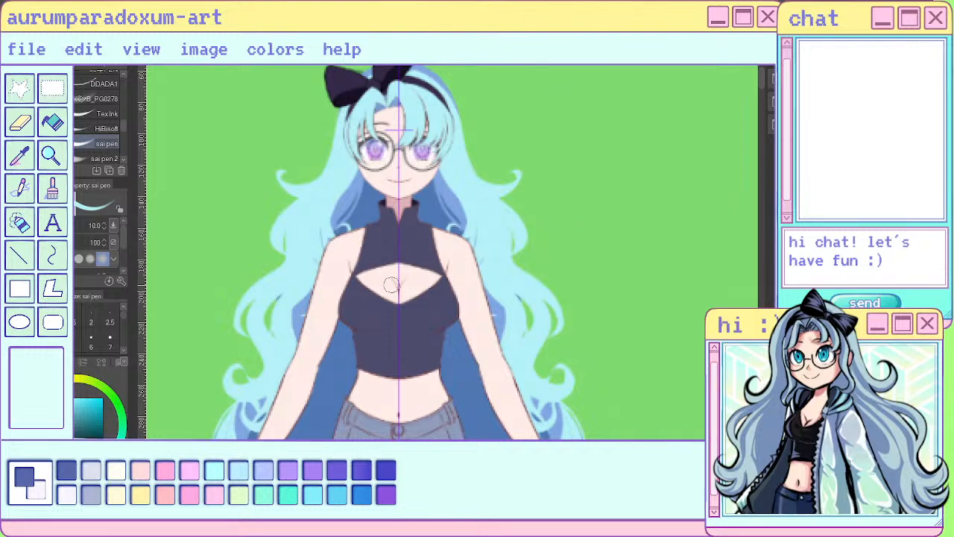
drag(394, 281, 398, 290)
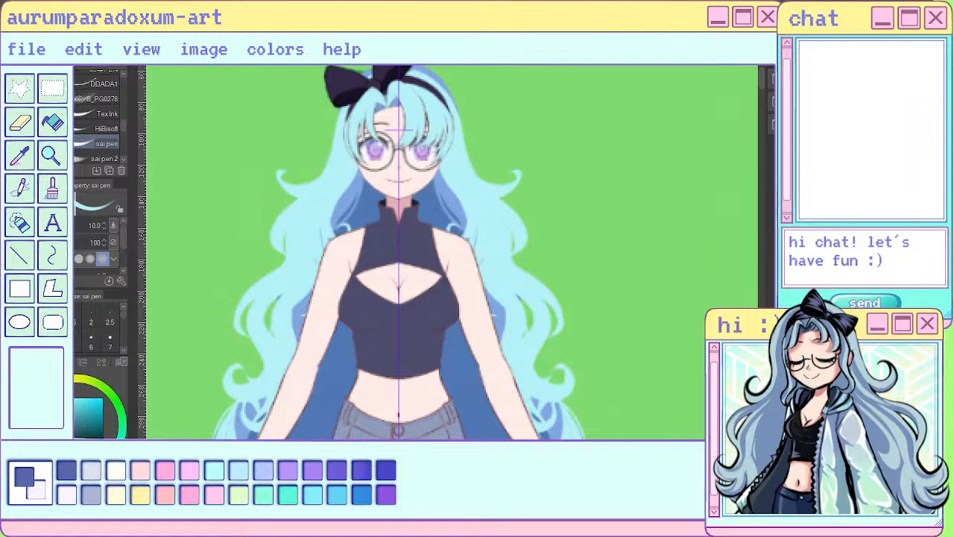
key(ctrl+Tab)
scroll(429, 224, down, 8)
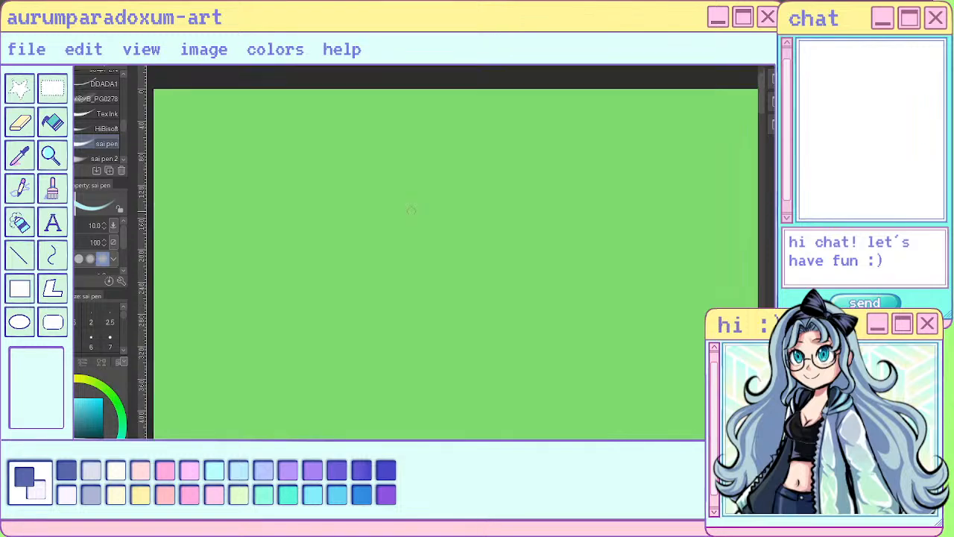
- Lasso the iris of the eye partly covered by the bangs, try transforming the selected area, and deselect it
scroll(466, 258, up, 10)
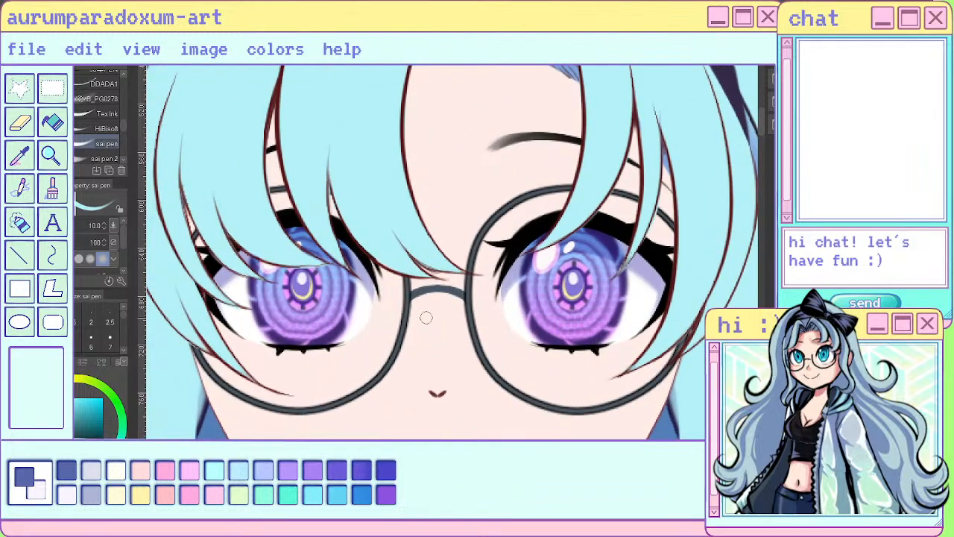
scroll(421, 316, up, 1)
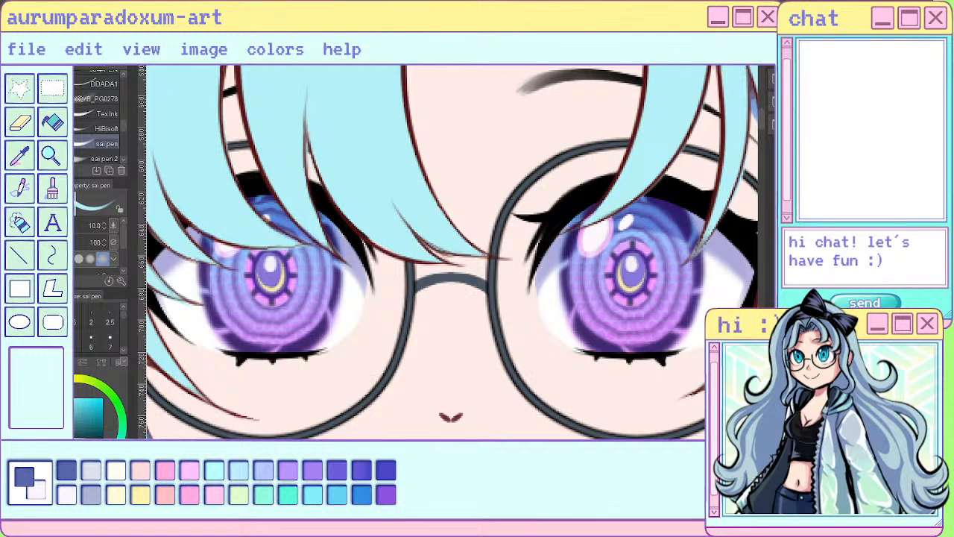
key(m)
drag(261, 171, 351, 250)
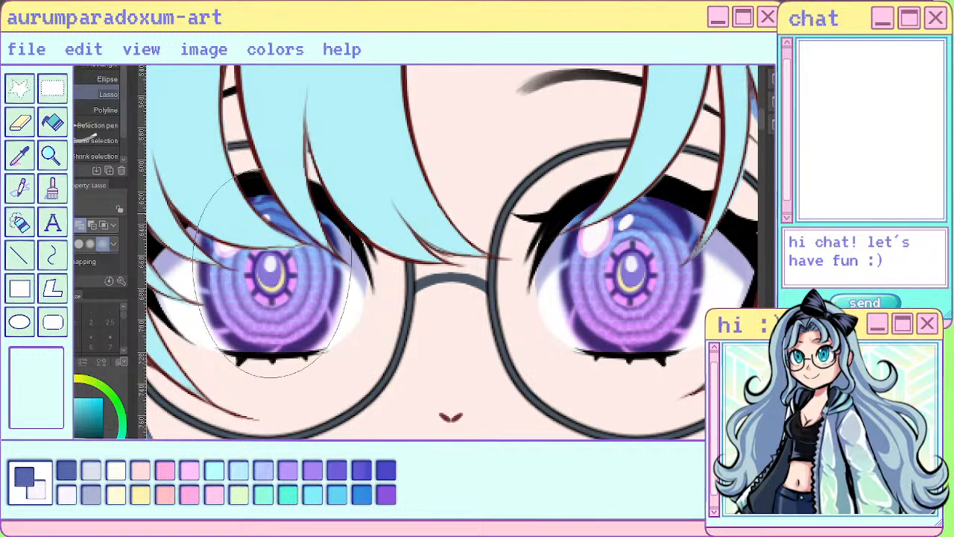
key(ctrl+t)
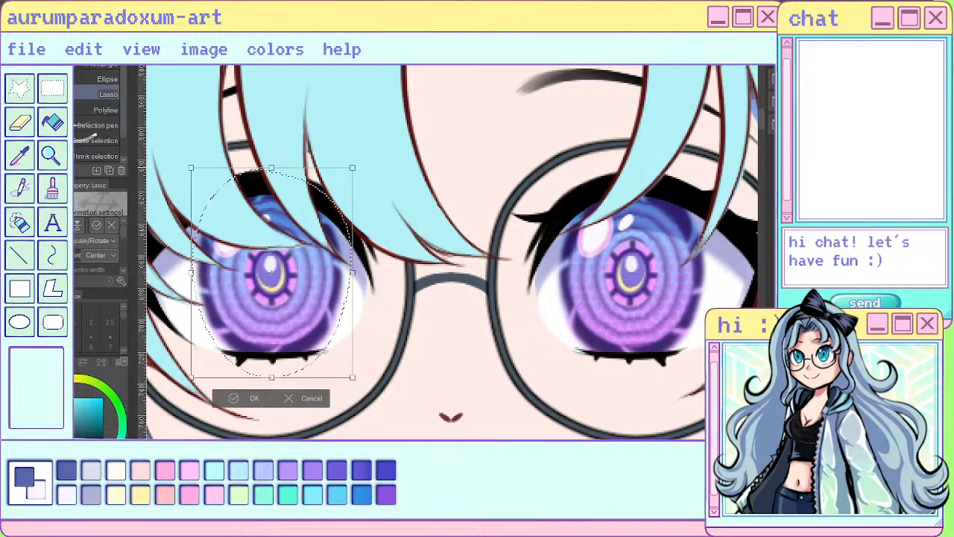
drag(353, 168, 252, 378)
drag(251, 378, 322, 206)
key(Return)
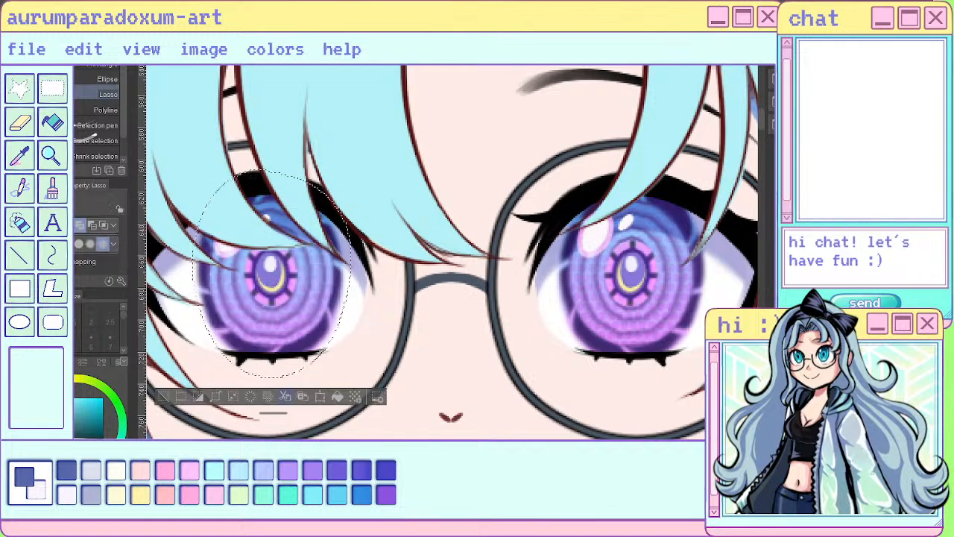
key(ctrl+d)
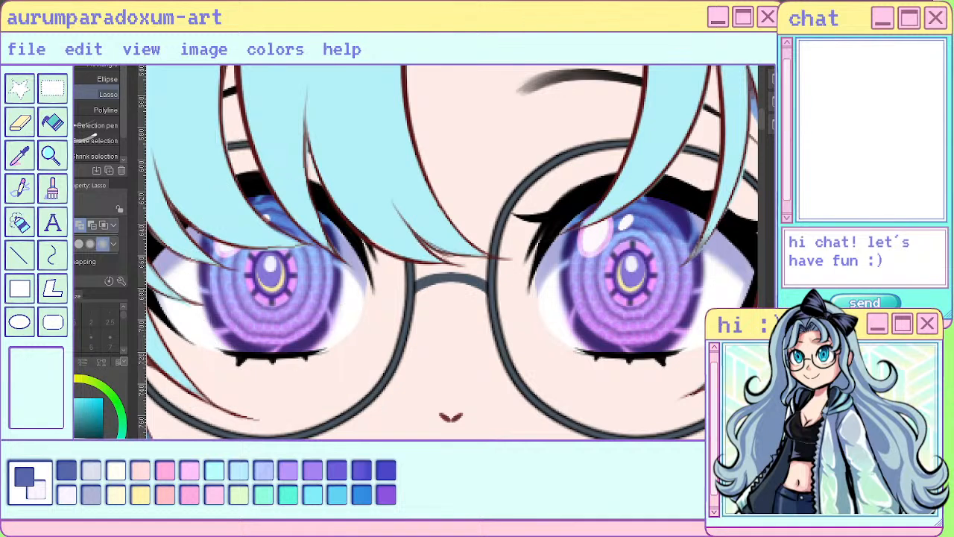
- Try warping the iris of the eye under the bangs with Liquify at brush size 120, and undo the distortion
key(u)
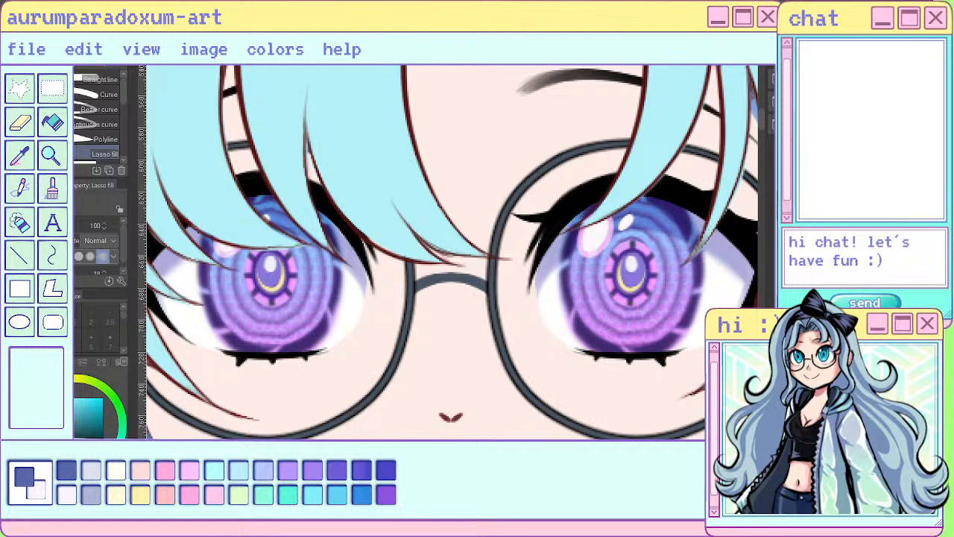
key(j)
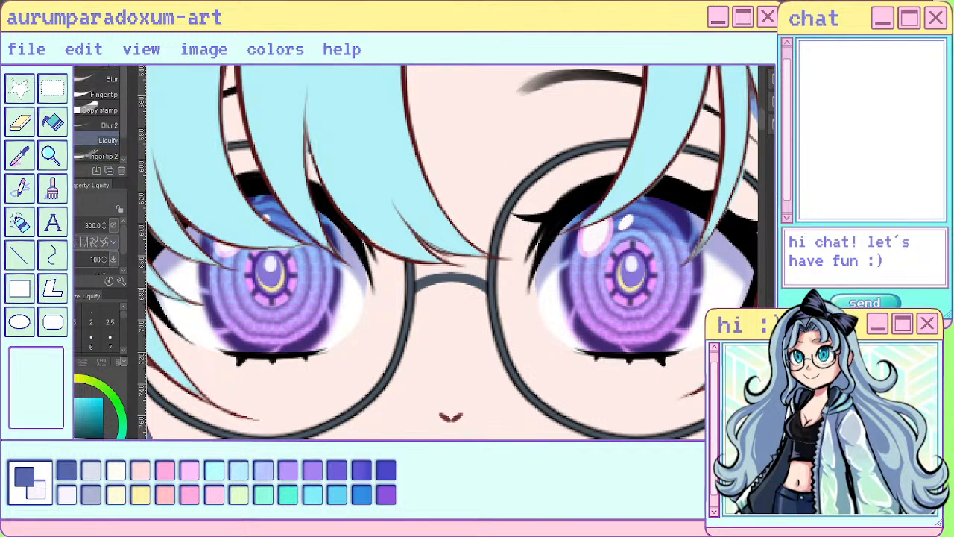
scroll(110, 339, down, 2)
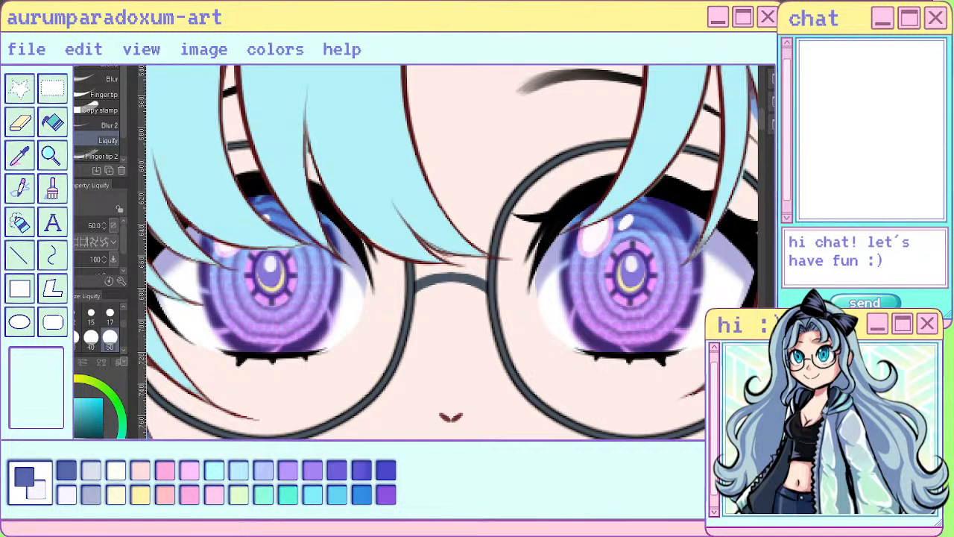
scroll(111, 328, down, 1)
click(110, 337)
drag(275, 253, 272, 269)
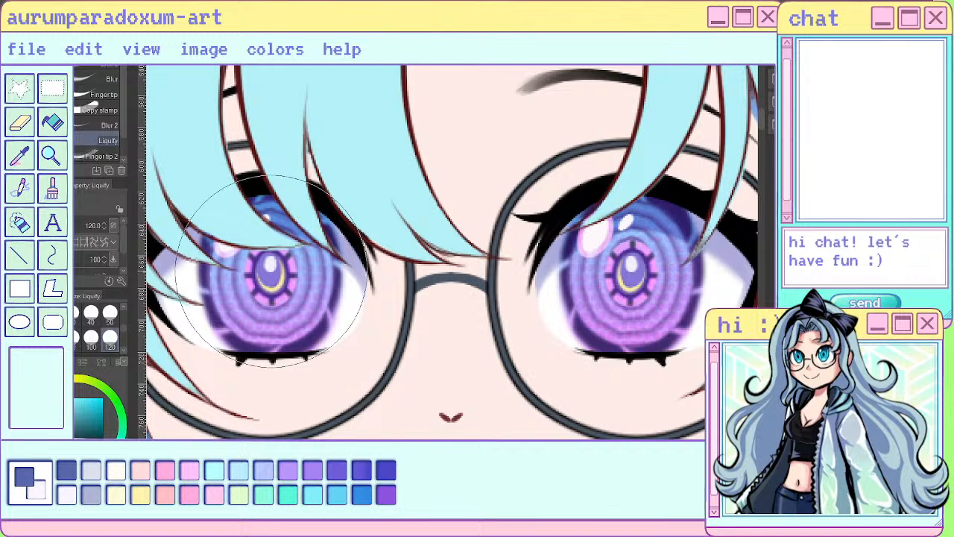
drag(271, 269, 267, 267)
scroll(285, 241, down, 6)
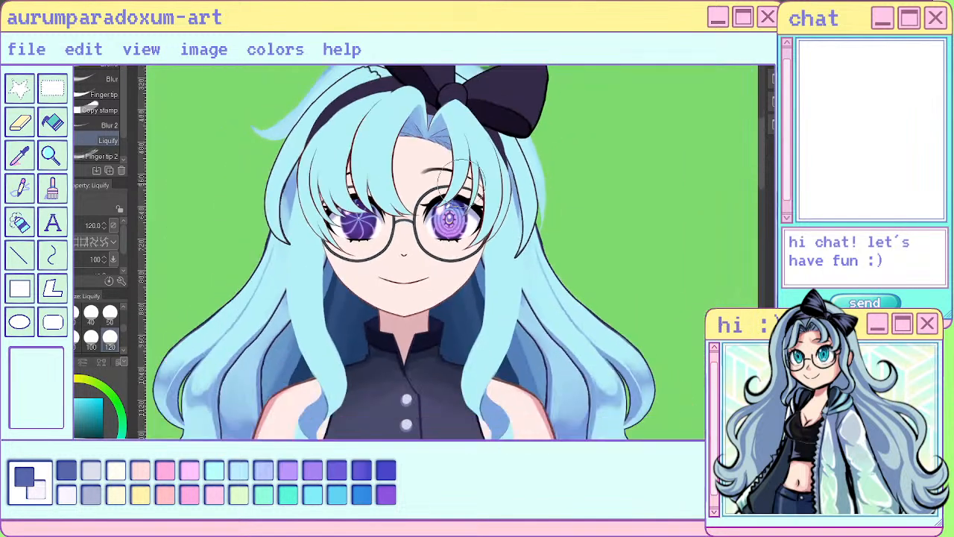
key(ctrl+z)
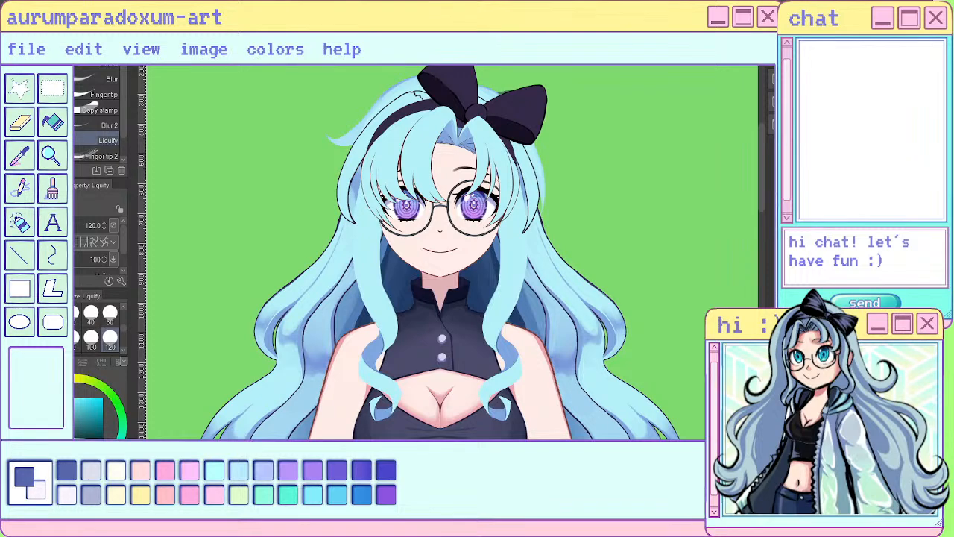
drag(433, 206, 636, 202)
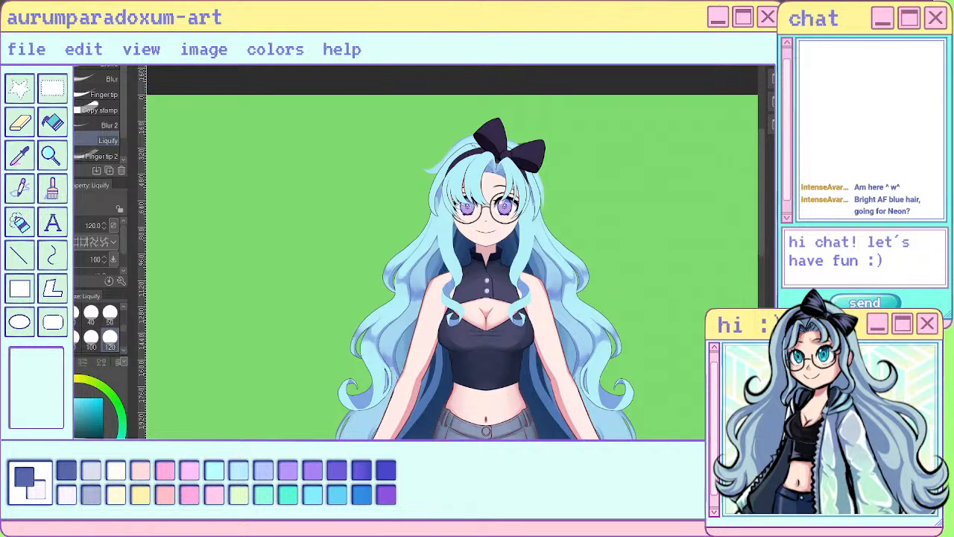
scroll(531, 201, up, 3)
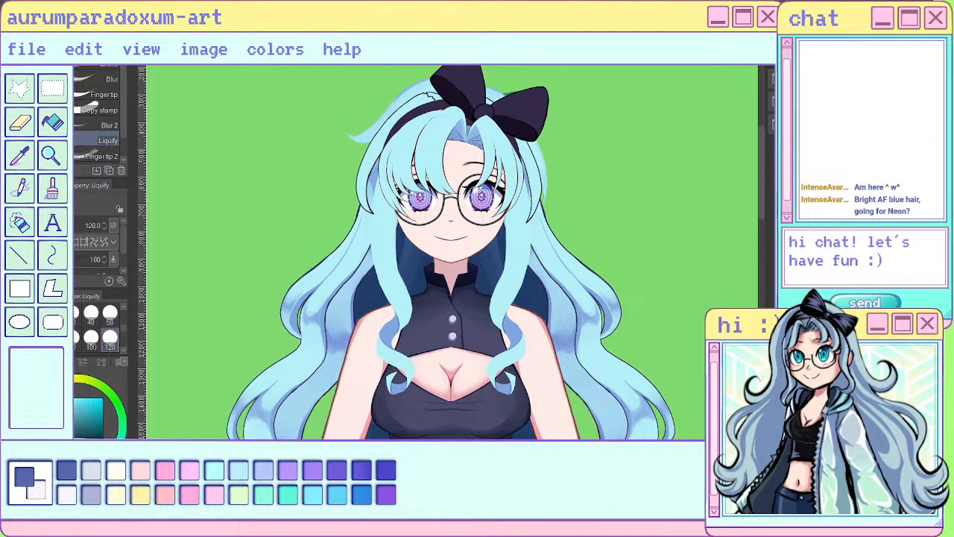
scroll(572, 228, down, 3)
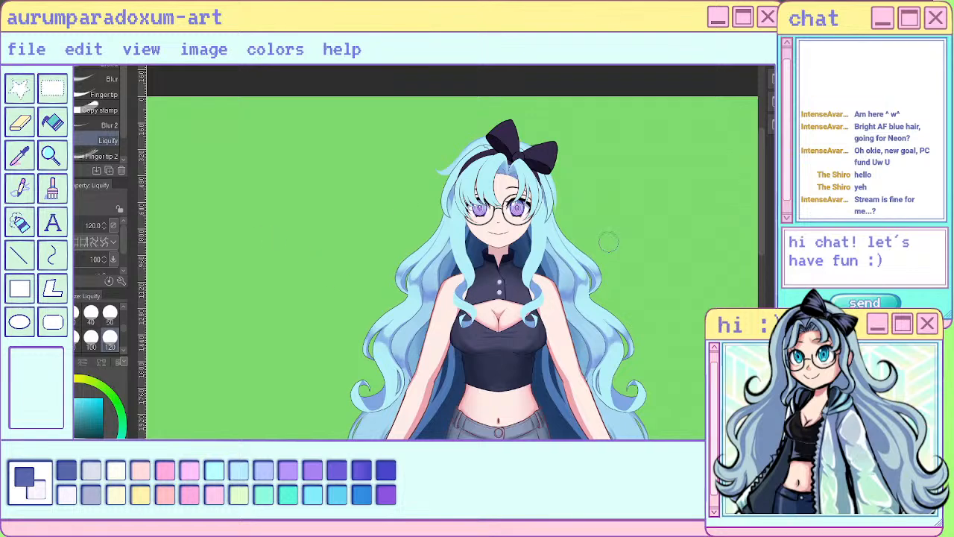
scroll(608, 242, up, 2)
scroll(441, 210, up, 3)
scroll(402, 197, down, 1)
scroll(394, 203, down, 2)
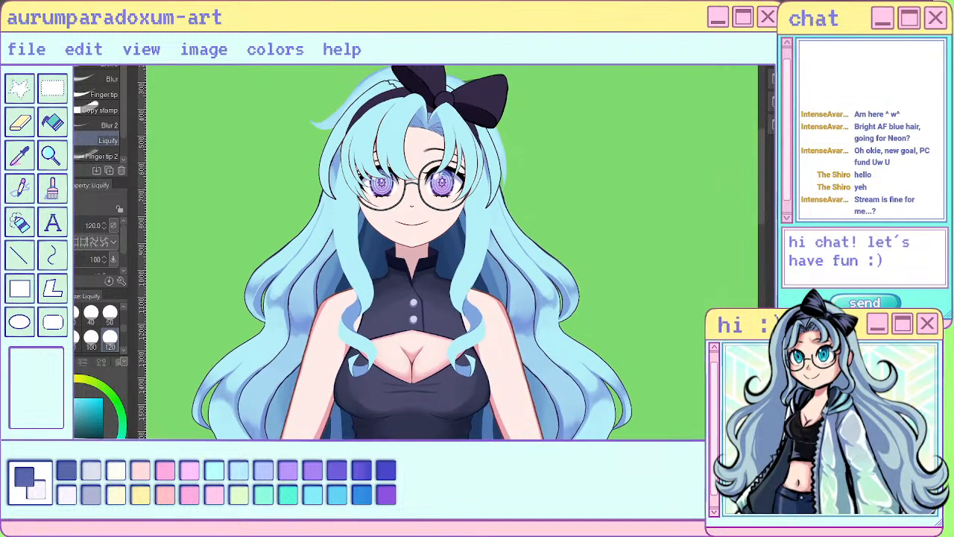
scroll(447, 194, down, 1)
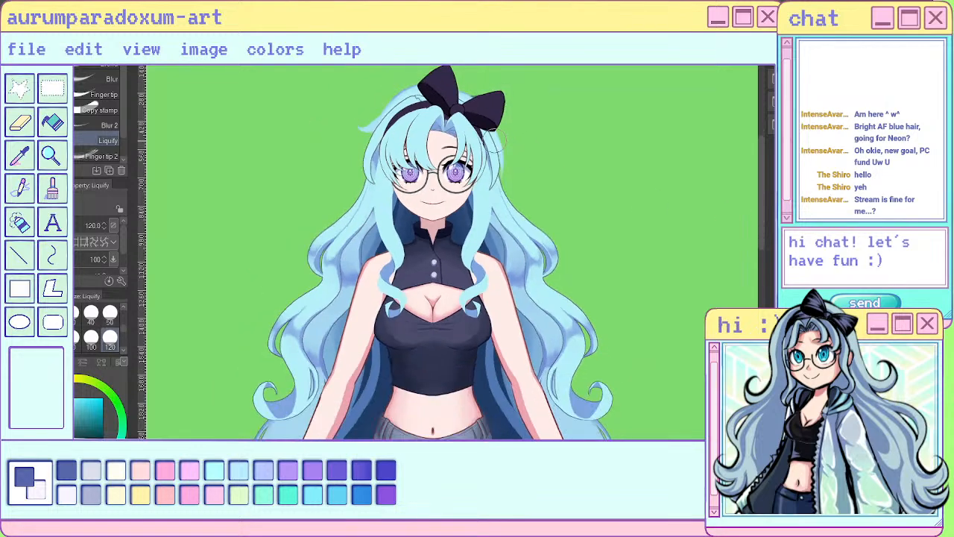
drag(434, 256, 430, 196)
scroll(429, 196, down, 1)
scroll(514, 208, down, 3)
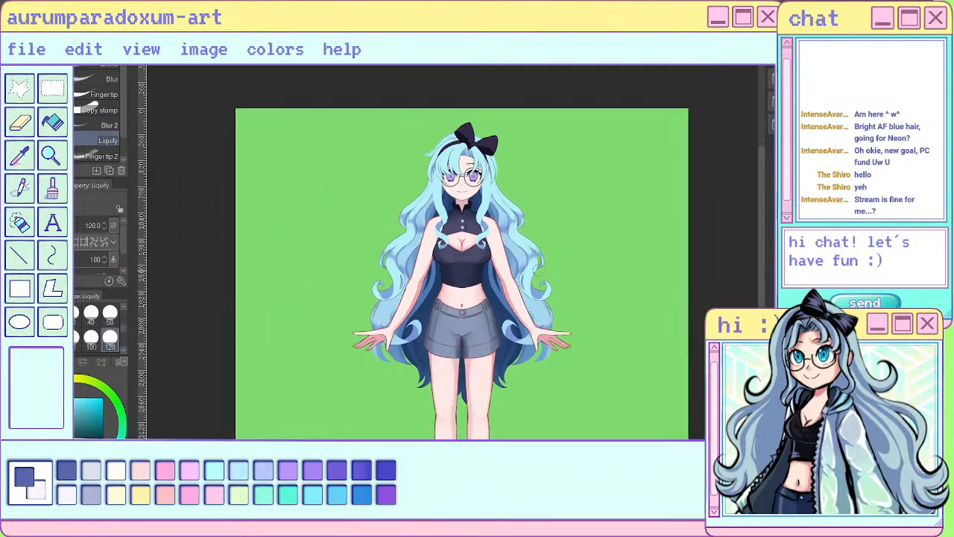
scroll(538, 268, up, 2)
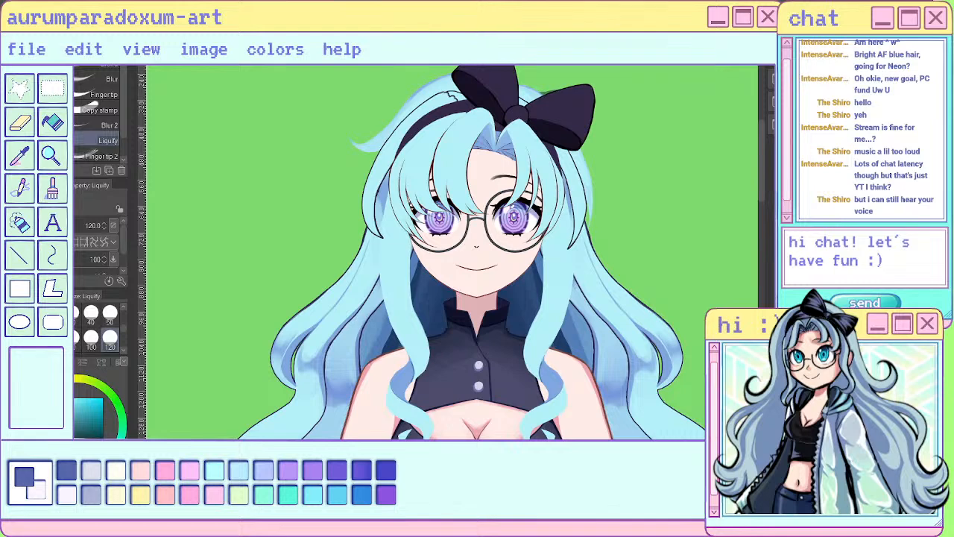
key(k)
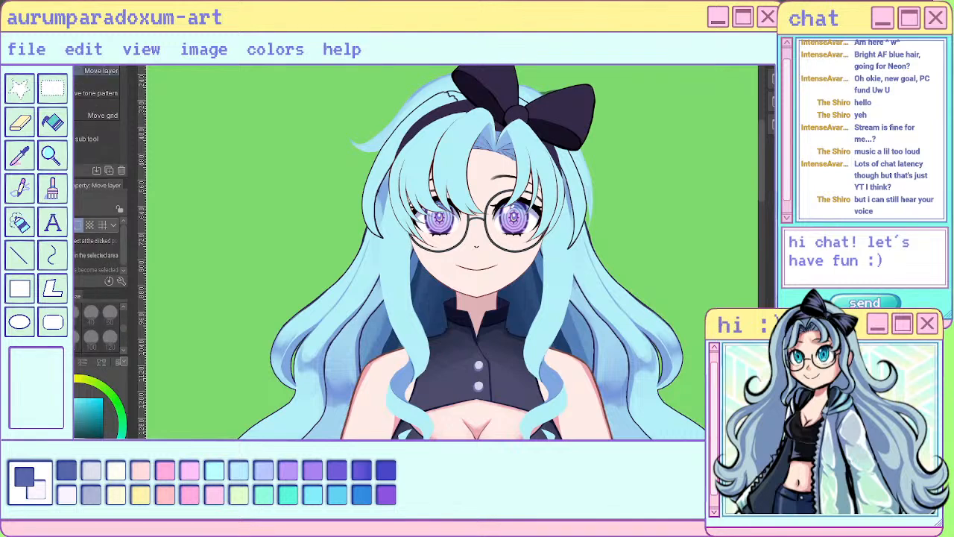
key(g)
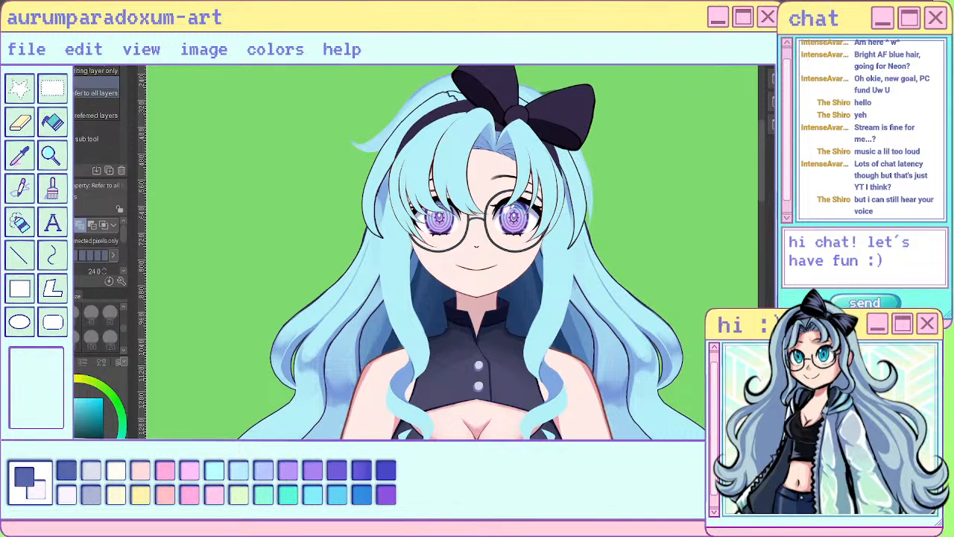
key(o)
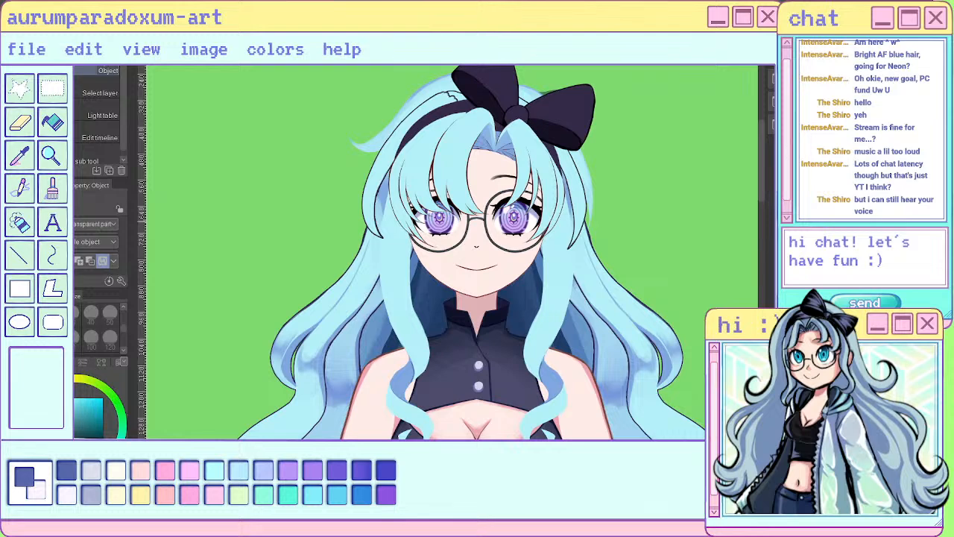
- Lasso a large area around the side hair and bangs over the partly covered eye, on Layer 19
scroll(404, 149, up, 1)
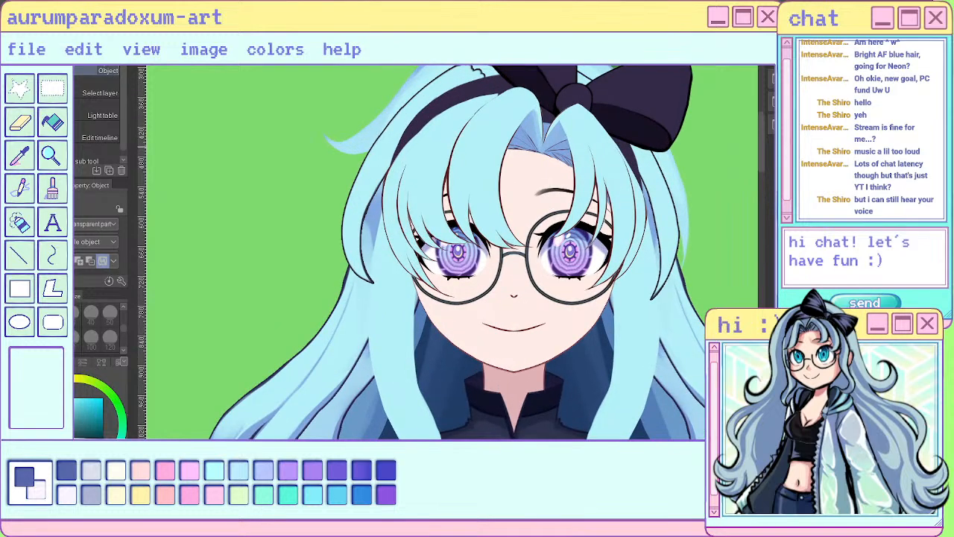
key(m)
drag(451, 284, 520, 69)
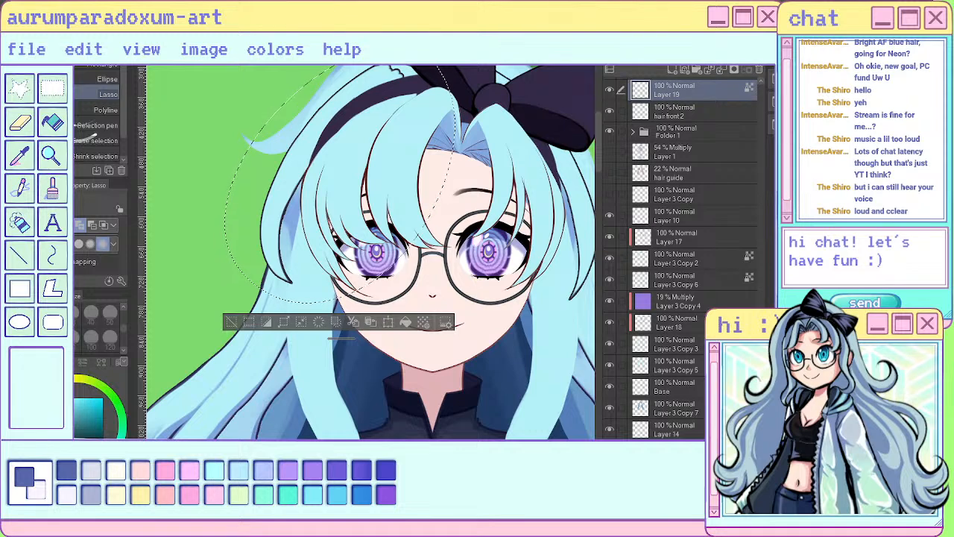
key(Tab)
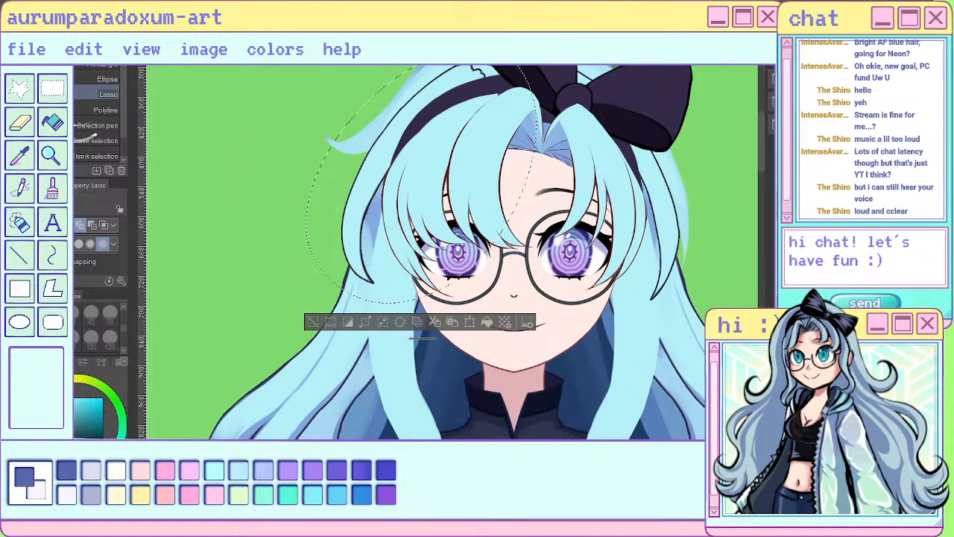
- Examine the lassoed side hair and bangs, comparing them close up with the whole head and figure
scroll(574, 169, down, 3)
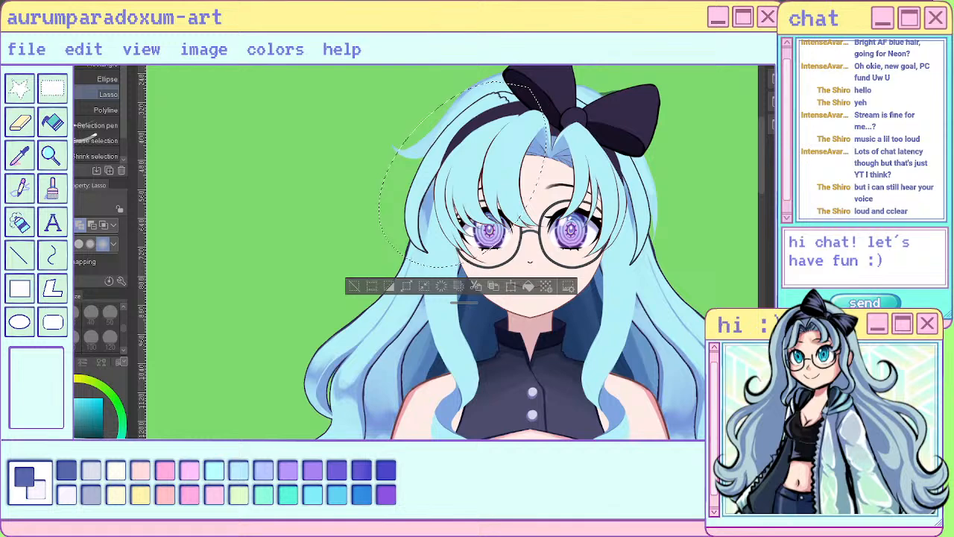
scroll(569, 224, down, 2)
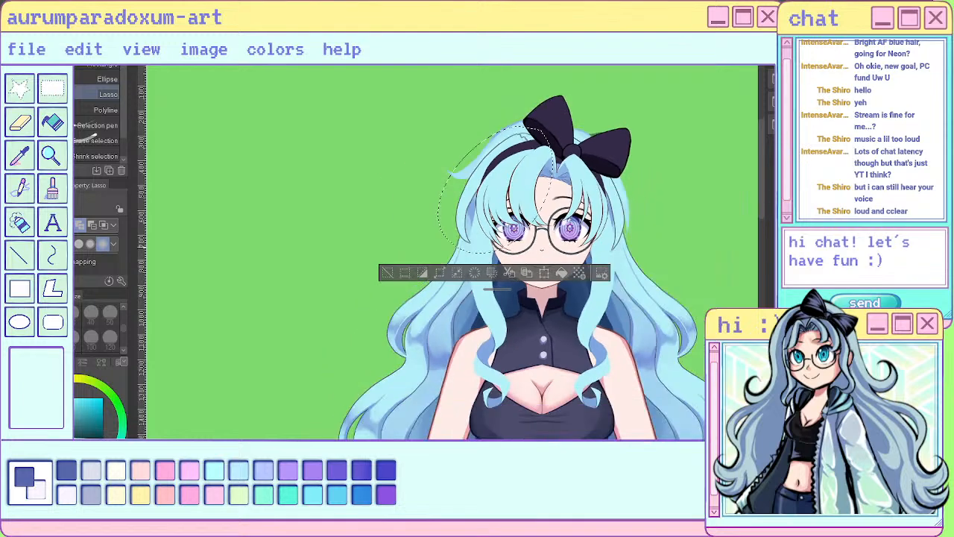
scroll(531, 185, up, 4)
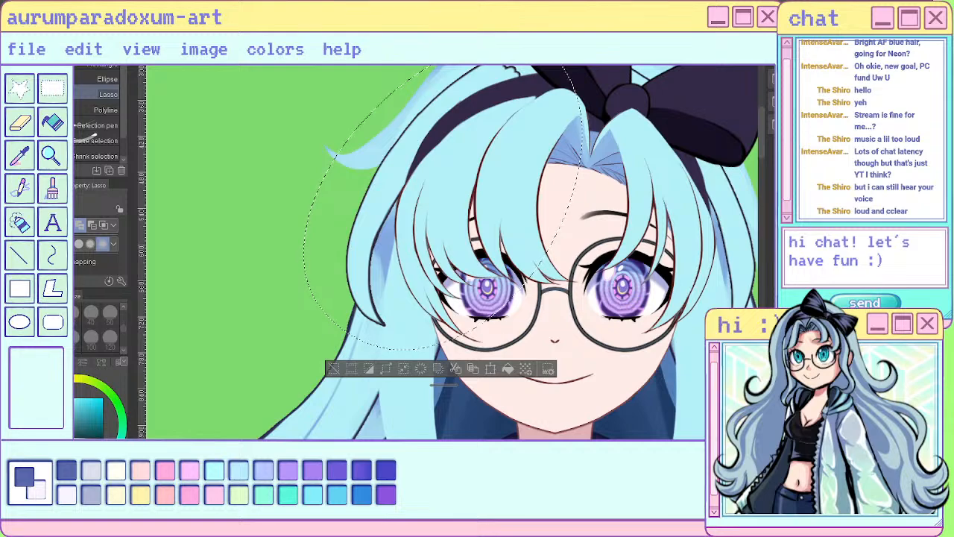
scroll(663, 272, down, 1)
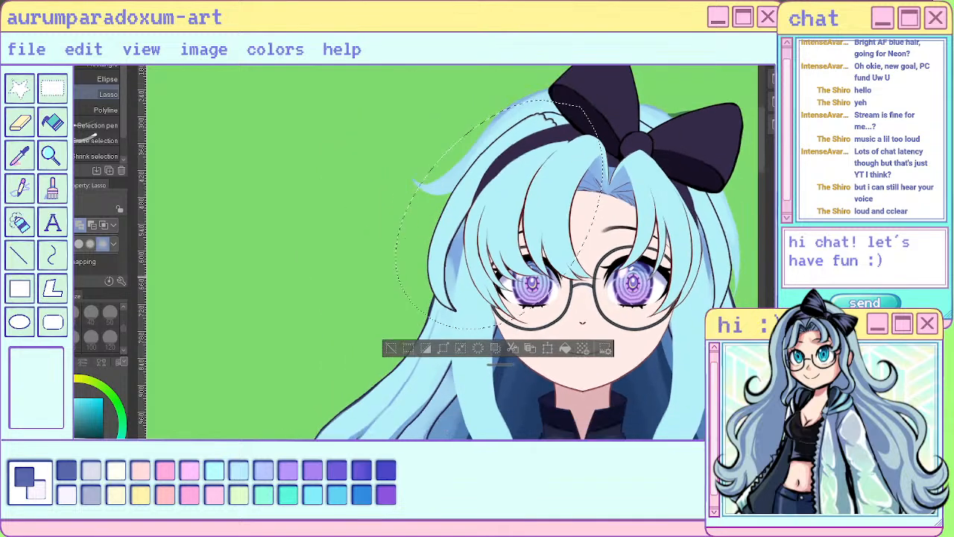
scroll(656, 270, down, 1)
scroll(587, 133, up, 4)
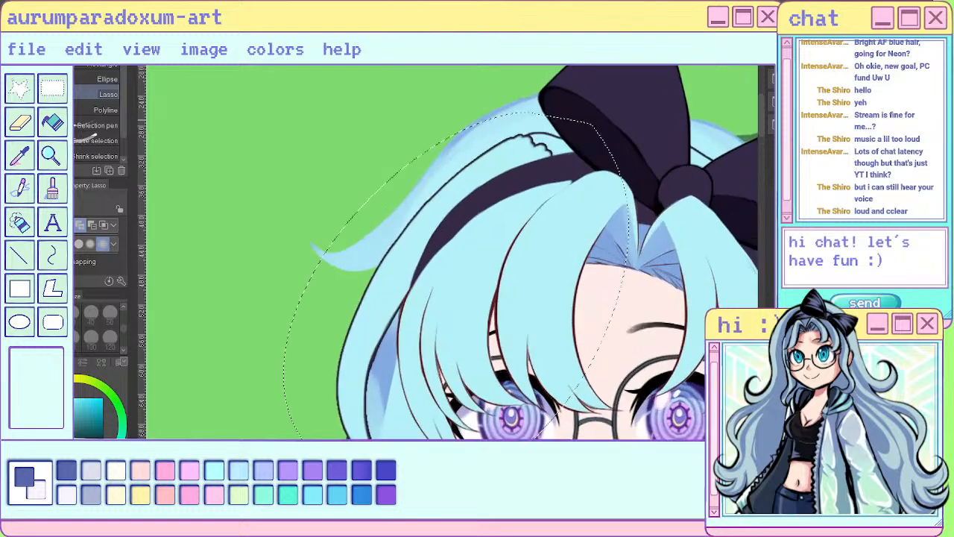
scroll(580, 128, up, 3)
scroll(440, 183, down, 3)
scroll(635, 298, up, 1)
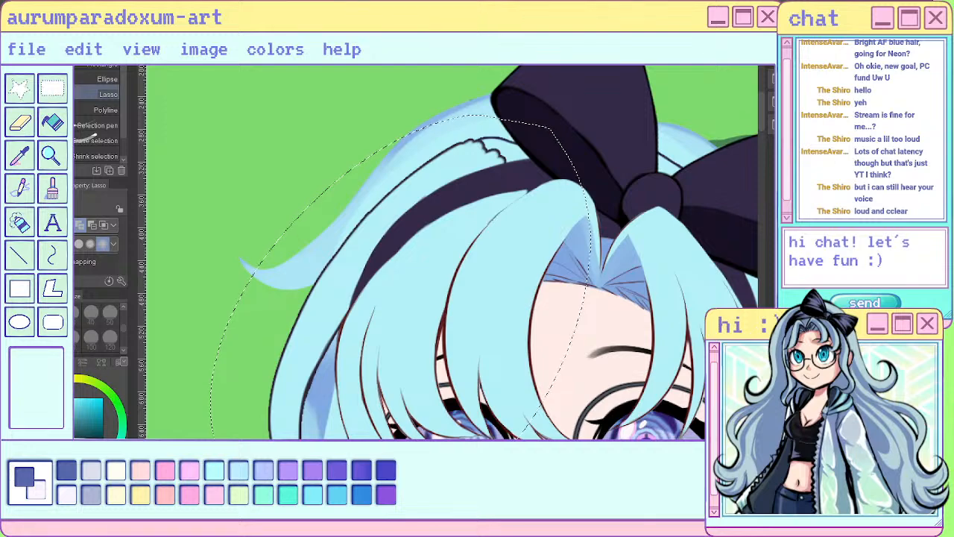
scroll(477, 257, down, 3)
scroll(406, 320, up, 3)
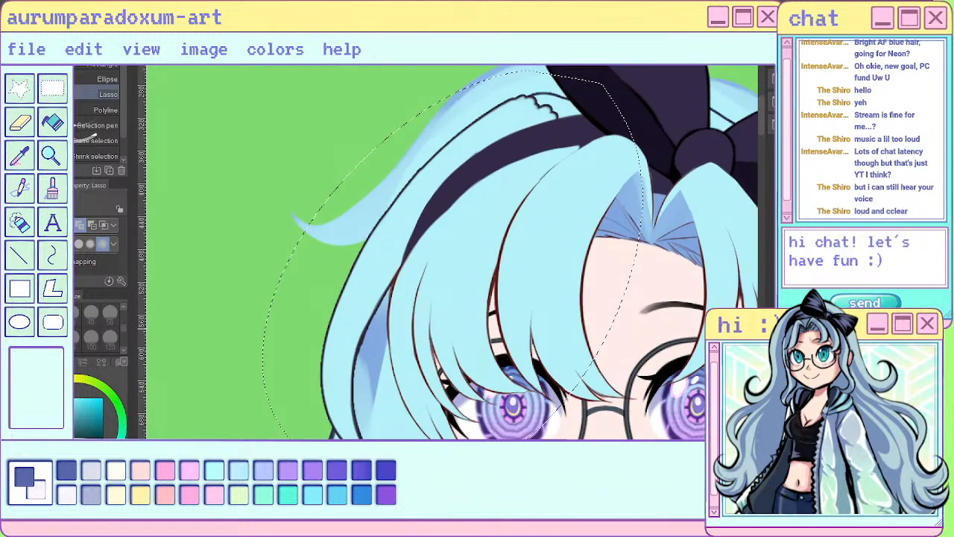
key(p)
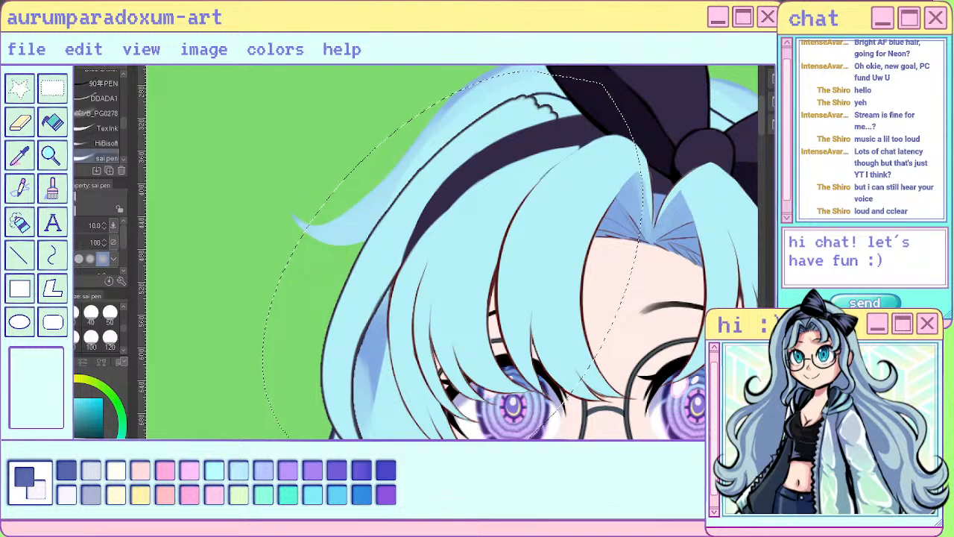
scroll(337, 350, down, 5)
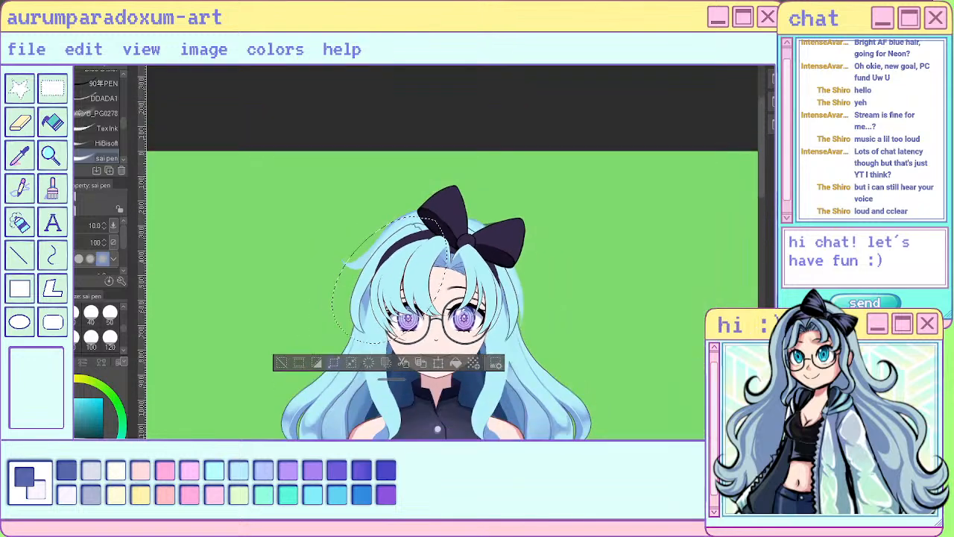
scroll(343, 328, up, 5)
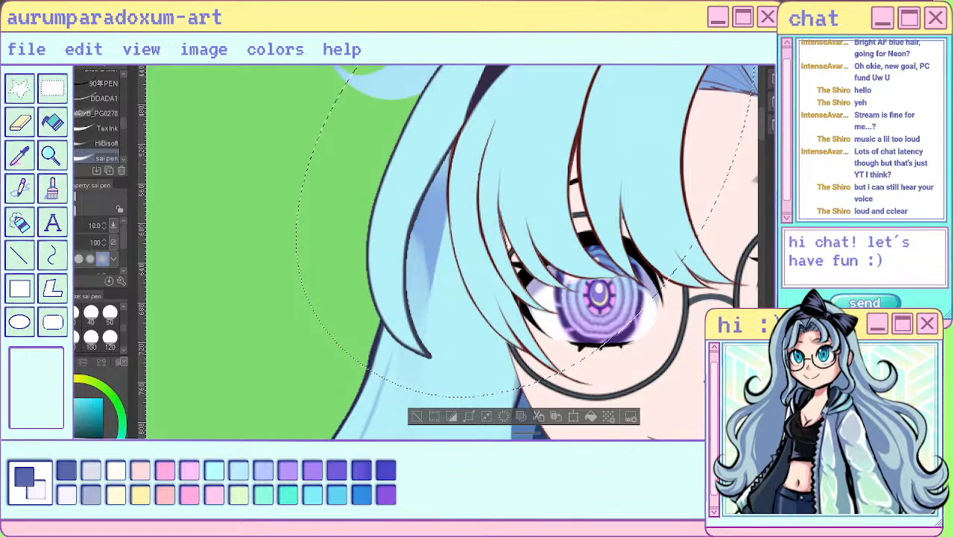
scroll(508, 322, down, 1)
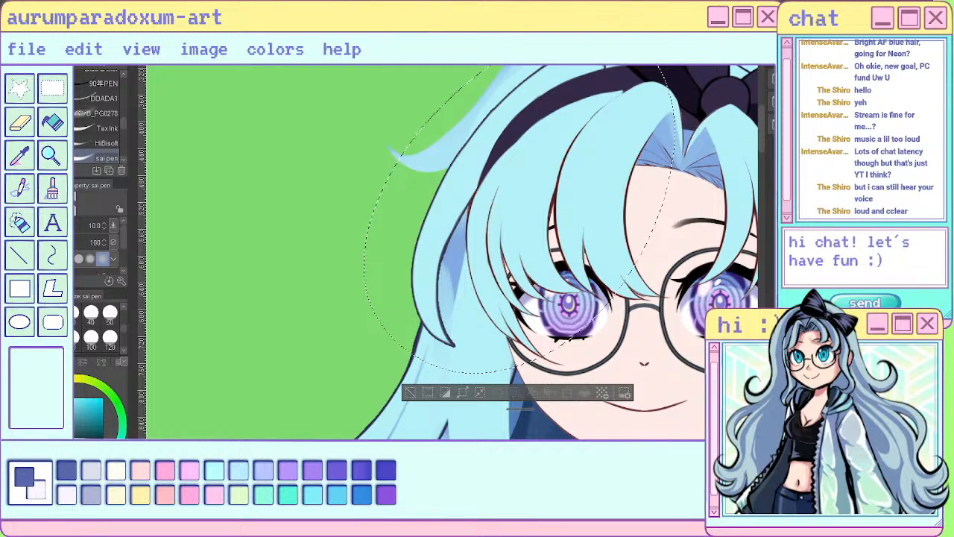
scroll(644, 274, down, 5)
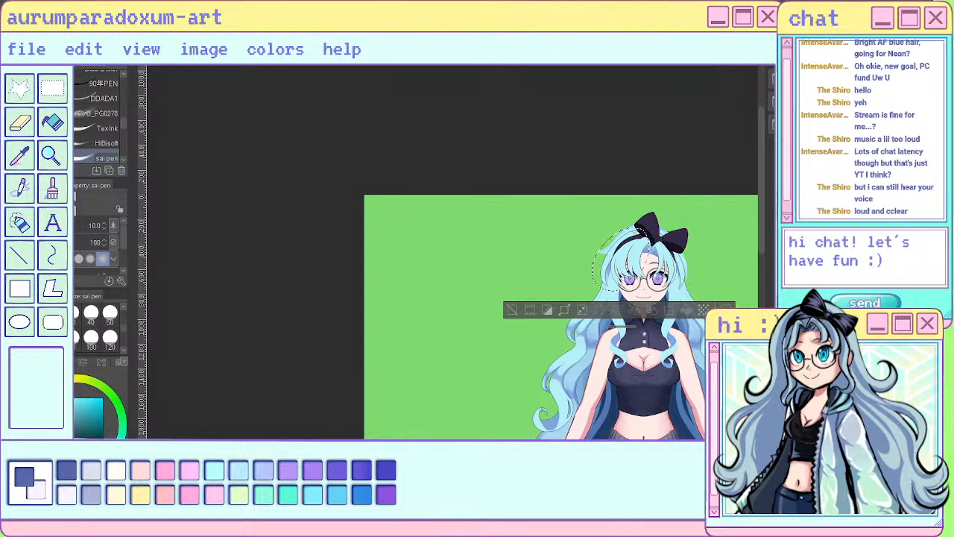
- Sample the blue shadow colour from the curled front lock beside the arm, and set the eyedropper to obtain the display colour
key(o)
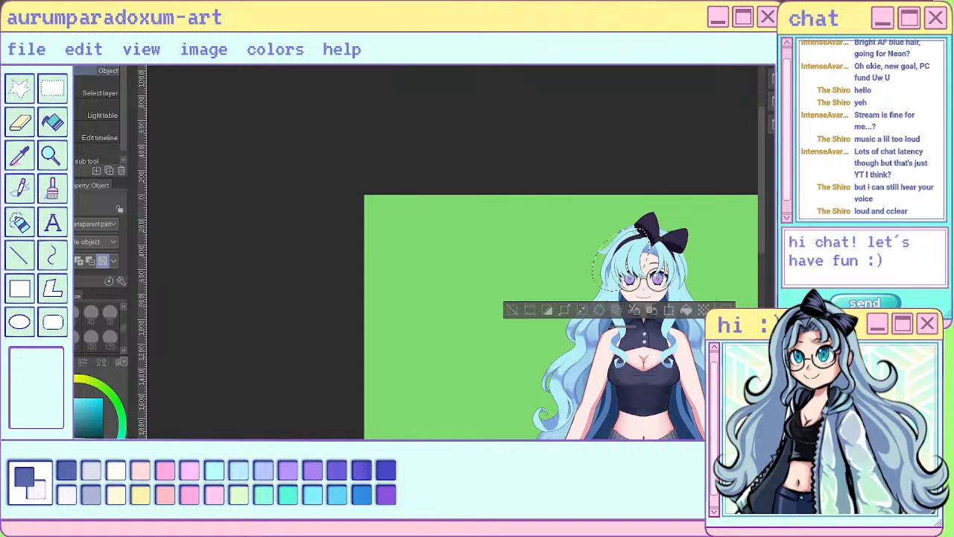
scroll(710, 341, up, 4)
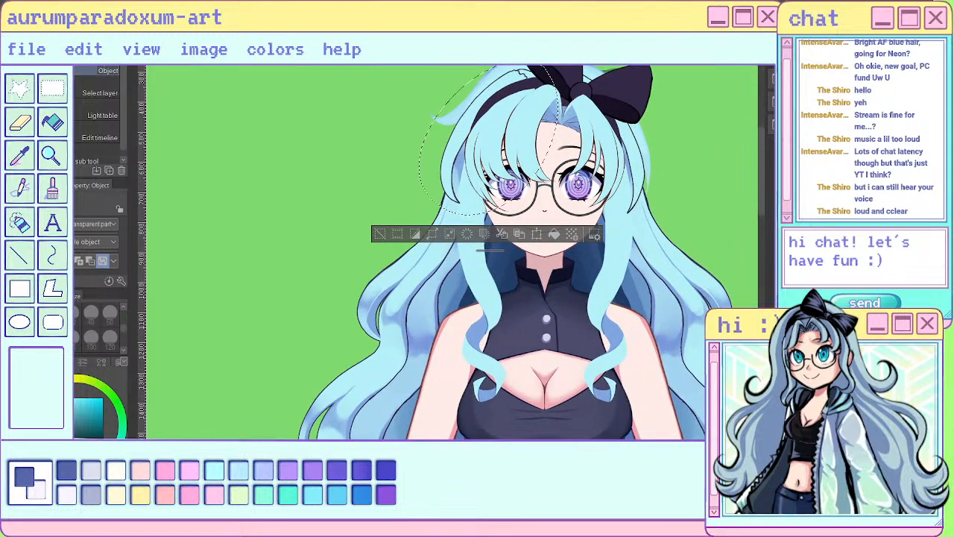
scroll(745, 332, up, 3)
scroll(732, 351, up, 3)
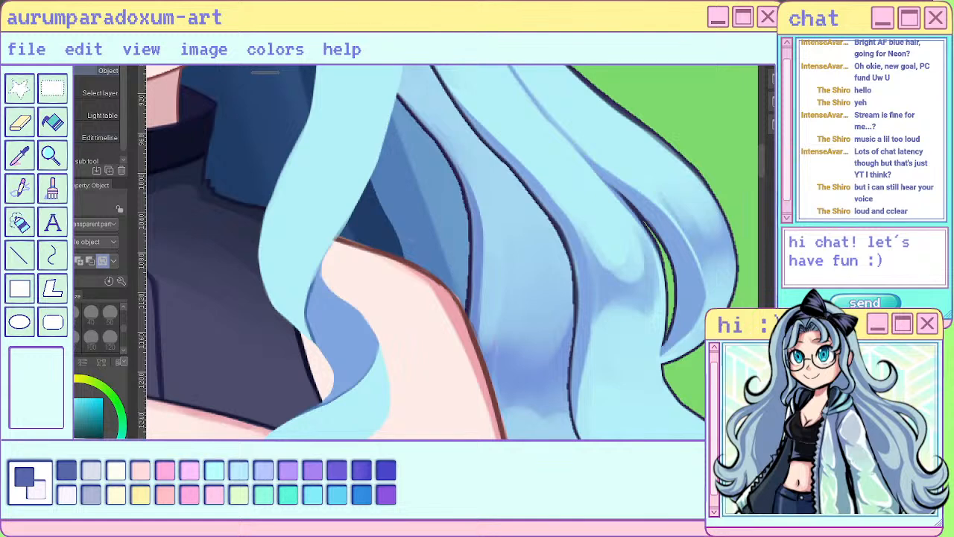
key(i)
click(325, 295)
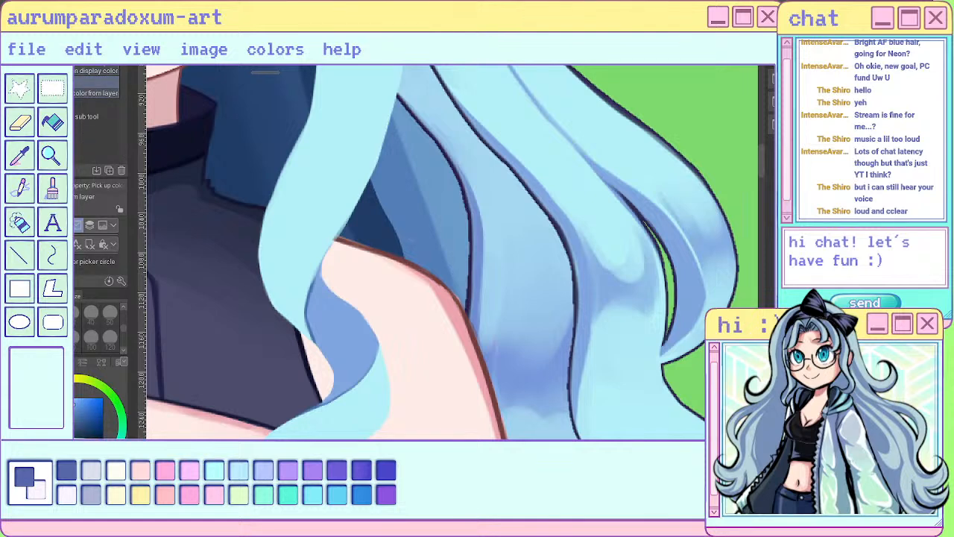
click(97, 73)
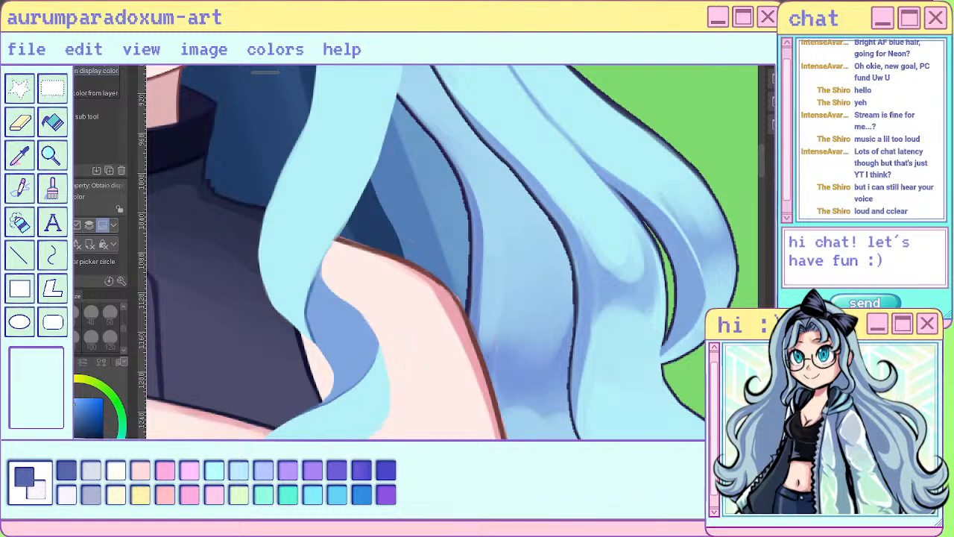
- Examine the existing shading on the long wavy hair beside the torso and compare it with the unshaded head hair
key(p)
scroll(666, 306, down, 5)
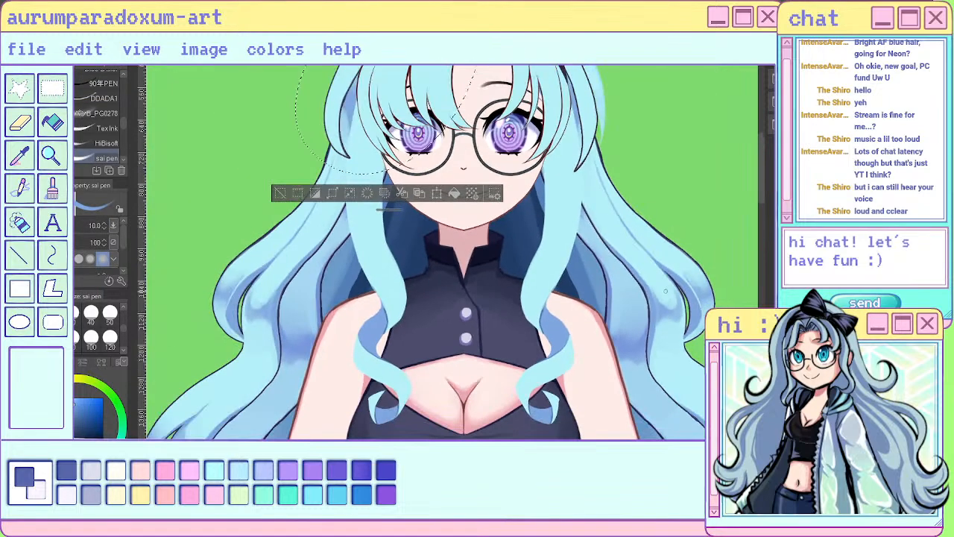
scroll(666, 290, up, 3)
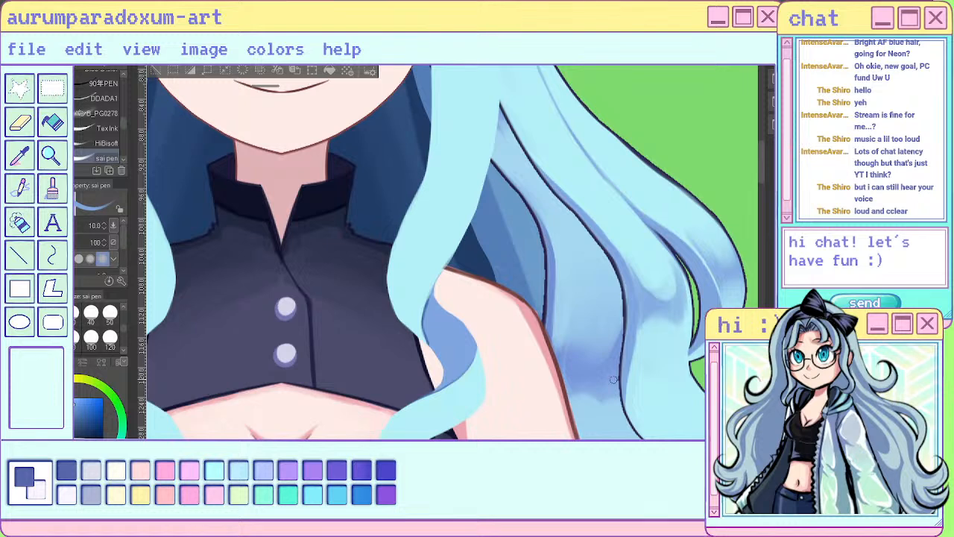
scroll(613, 379, down, 3)
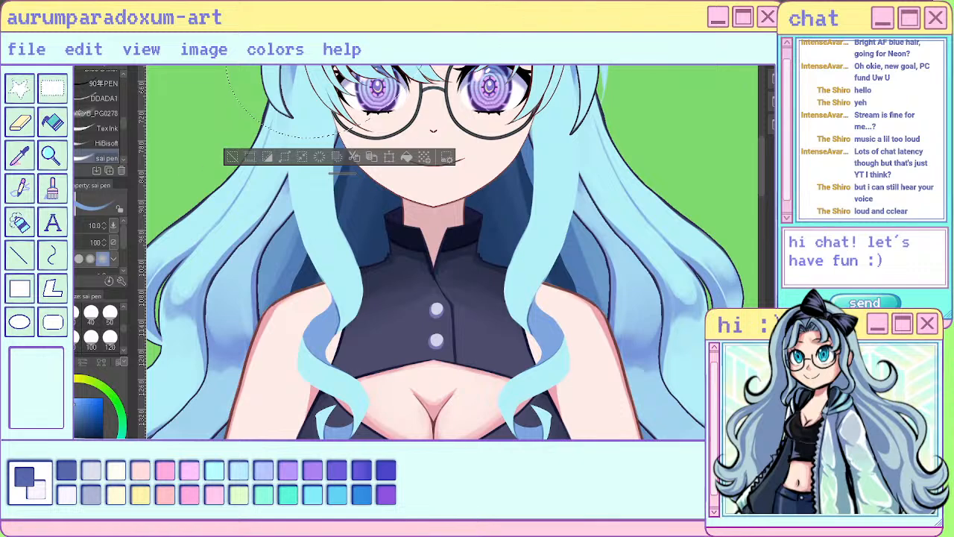
key(o)
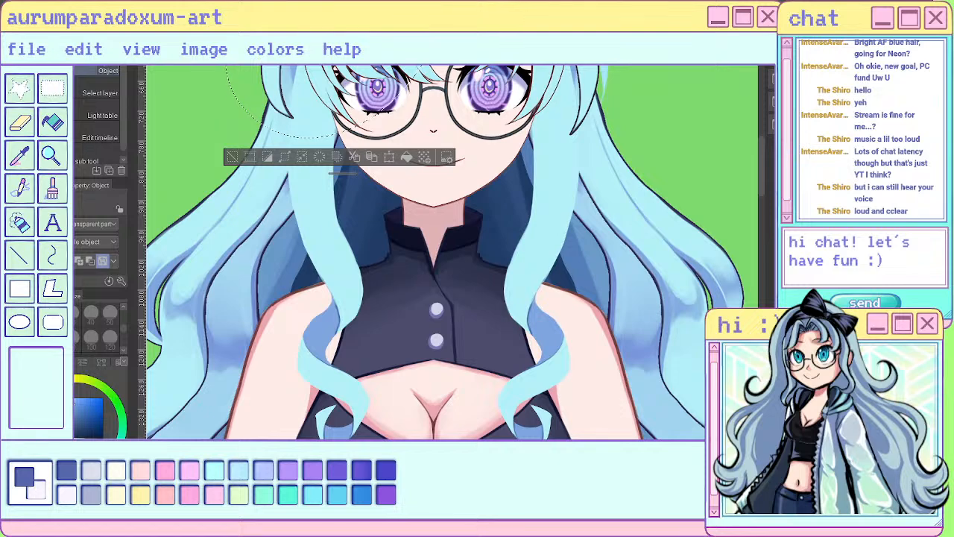
scroll(462, 276, down, 4)
scroll(336, 112, up, 3)
scroll(522, 372, down, 2)
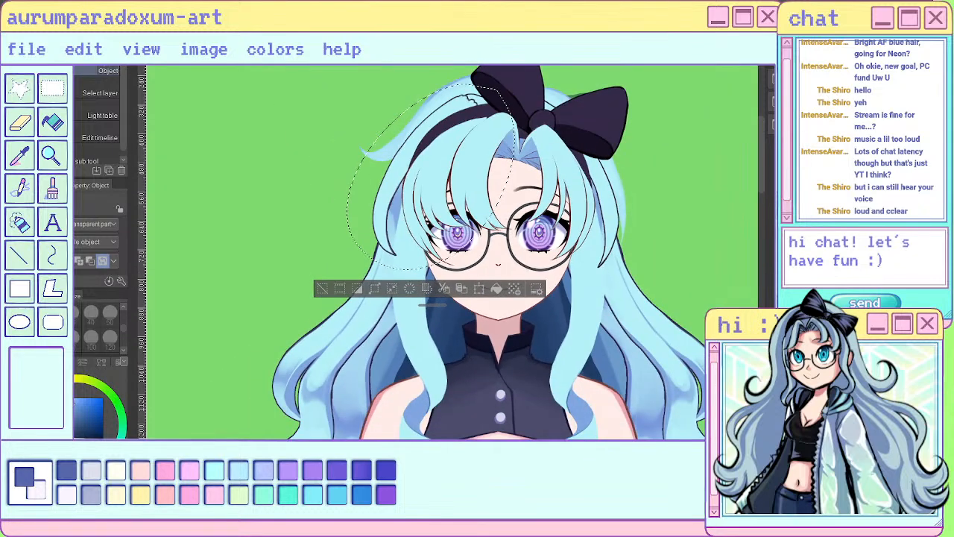
scroll(422, 138, up, 2)
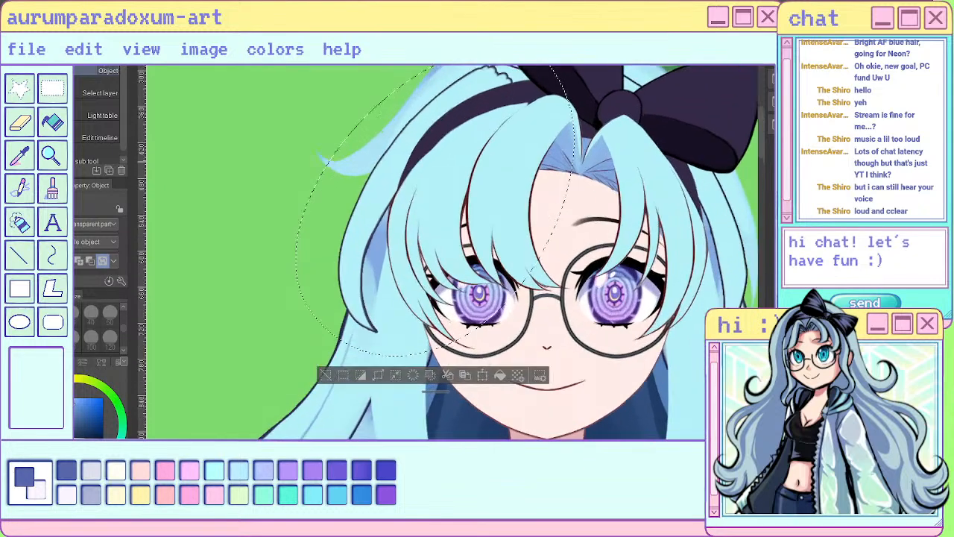
- Paint blue shading over the side lock below the headband with the watercolour brush at size 50
scroll(422, 182, up, 1)
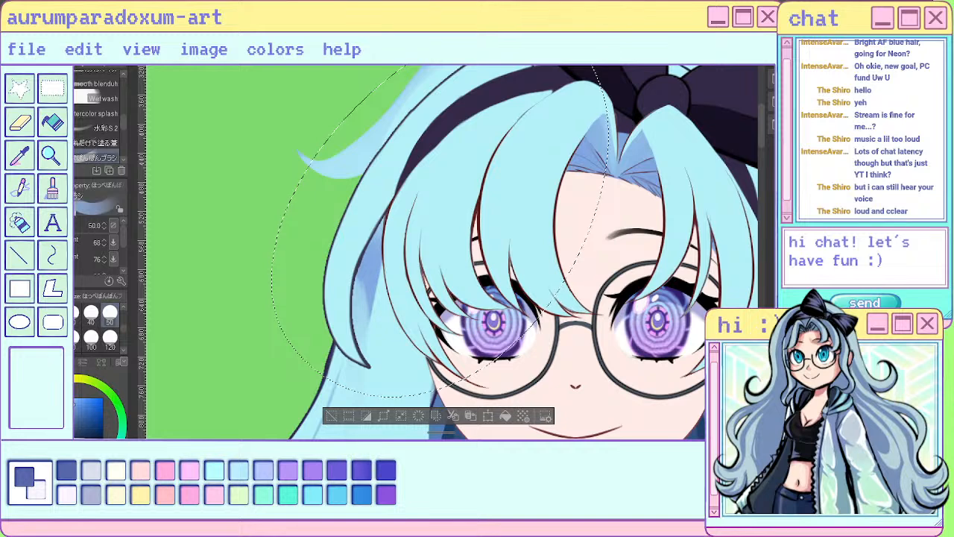
drag(352, 246, 377, 277)
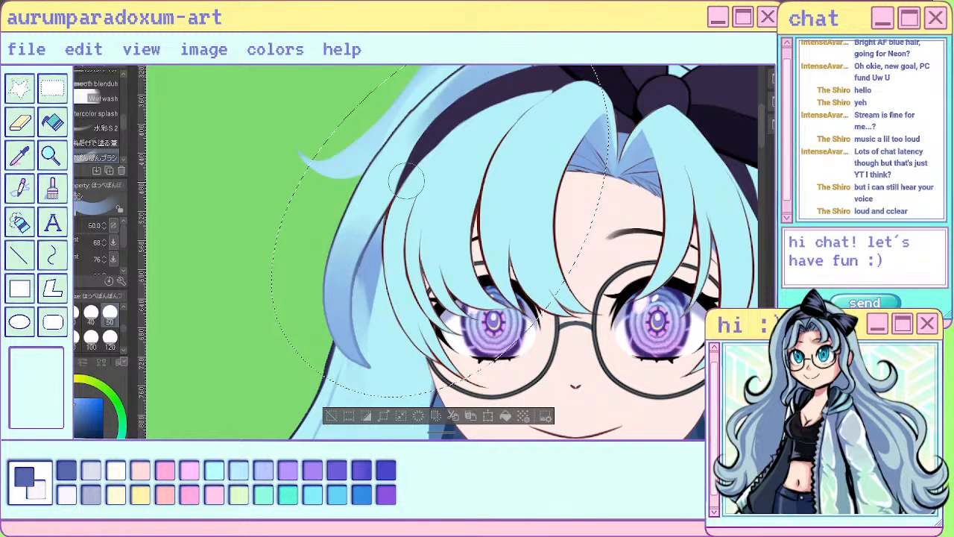
scroll(531, 199, down, 2)
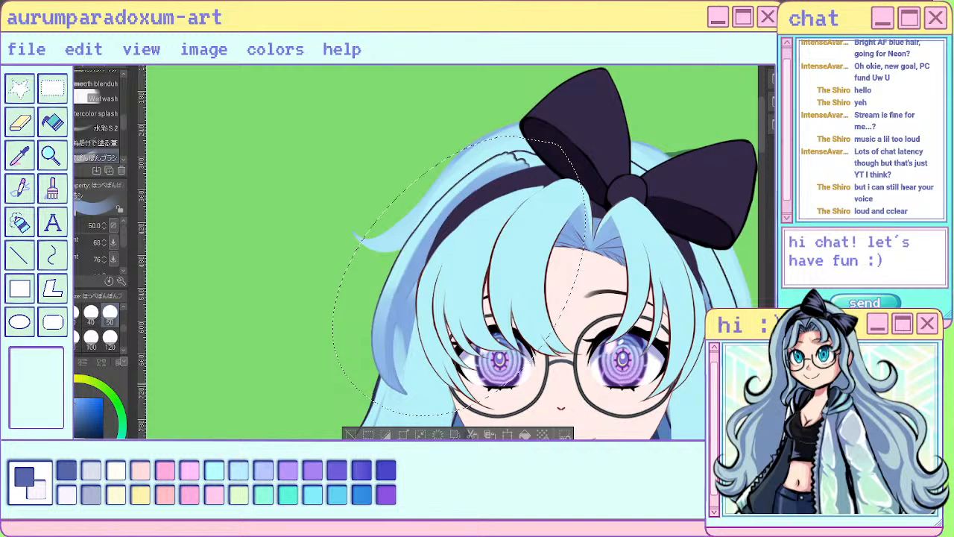
scroll(463, 377, up, 2)
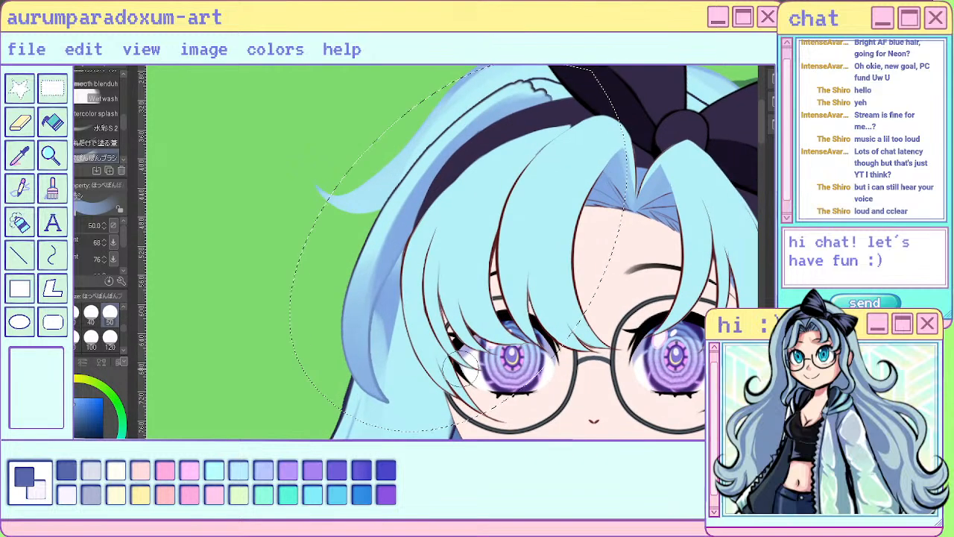
- Erase the shading along the outer edge of the side lock using the brush with transparent colour
key(c)
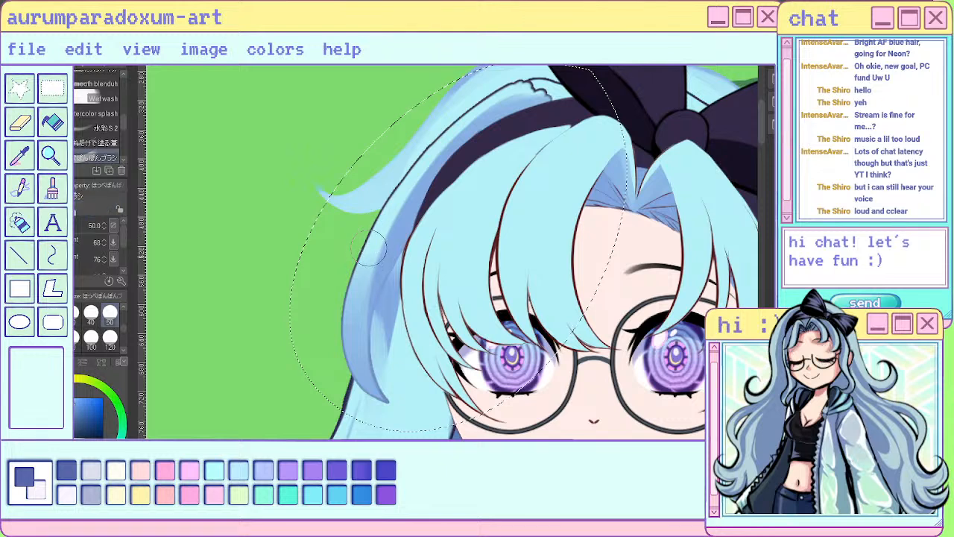
drag(364, 248, 365, 366)
drag(362, 275, 378, 382)
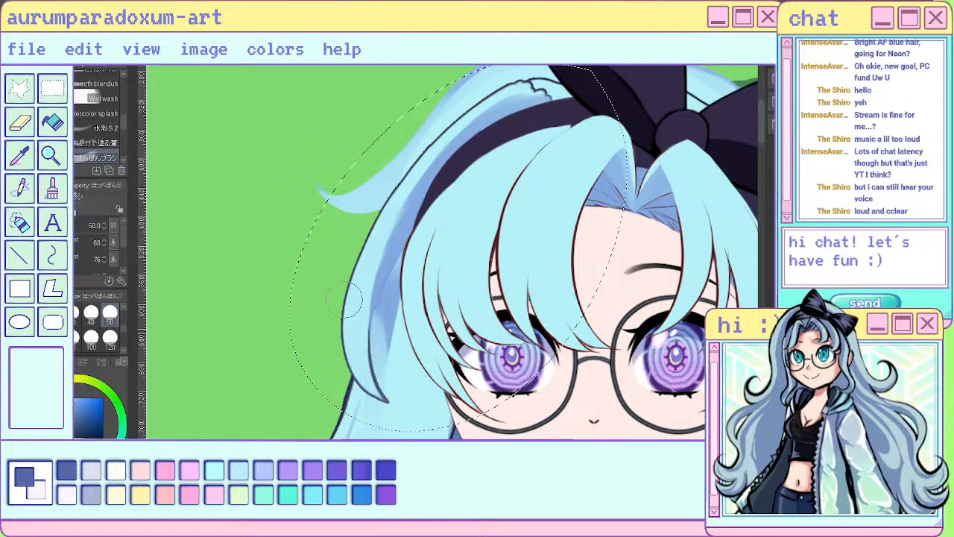
- Switch back to the blue shadow colour and deepen the shading along the side lock's inner edge, from the headband down
key(c)
drag(420, 197, 388, 336)
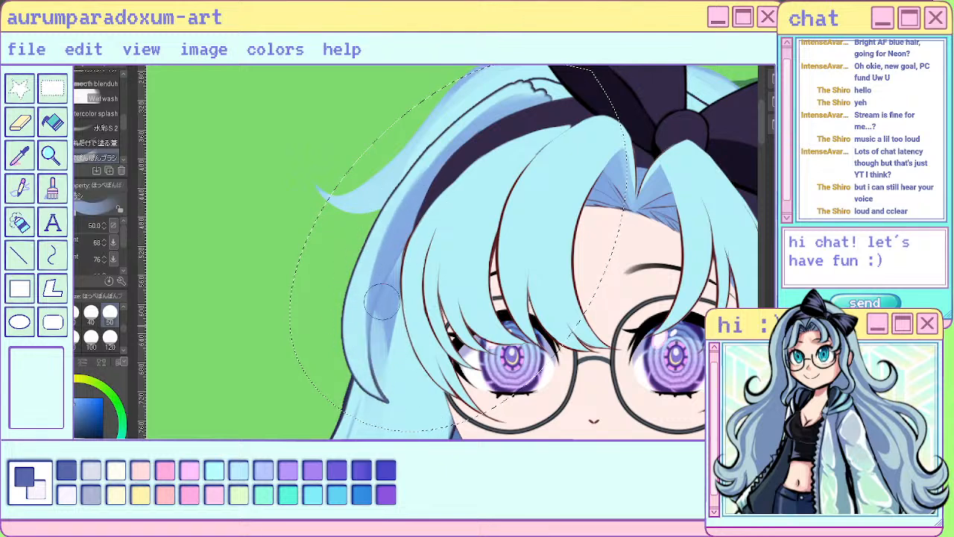
scroll(412, 214, down, 5)
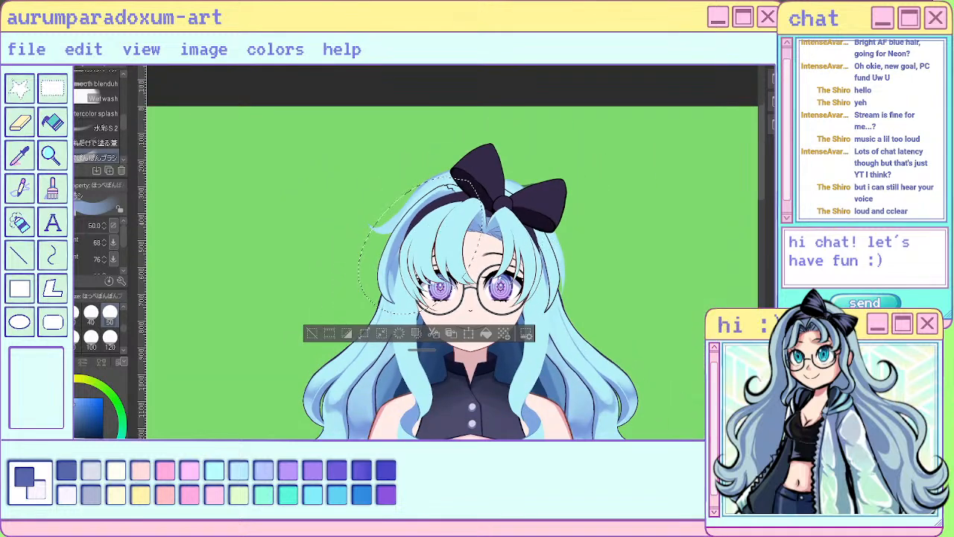
scroll(407, 253, up, 3)
scroll(394, 273, up, 2)
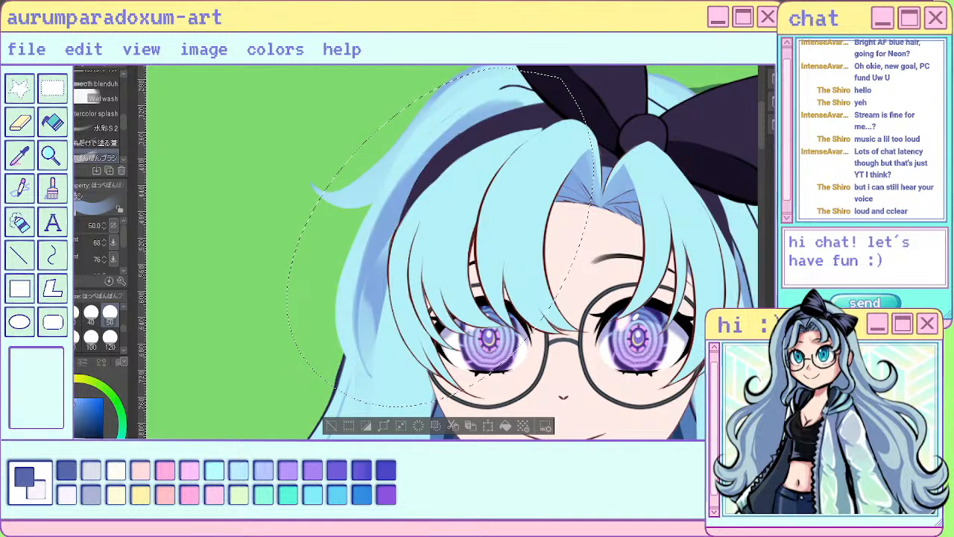
- Undo the last edit to the side lock and compare its outline and shading with the rest of the hair
key(ctrl+z)
scroll(445, 243, down, 3)
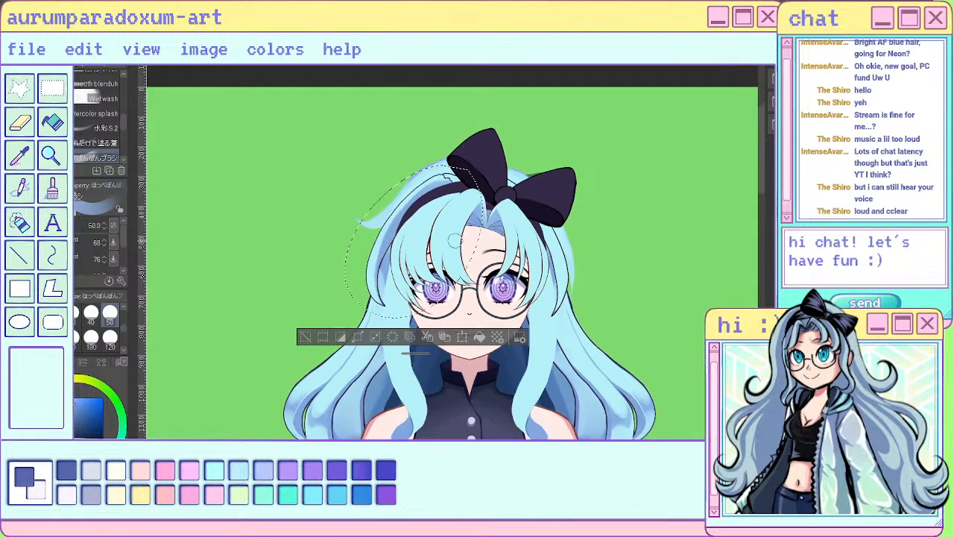
scroll(455, 240, down, 1)
scroll(447, 254, up, 3)
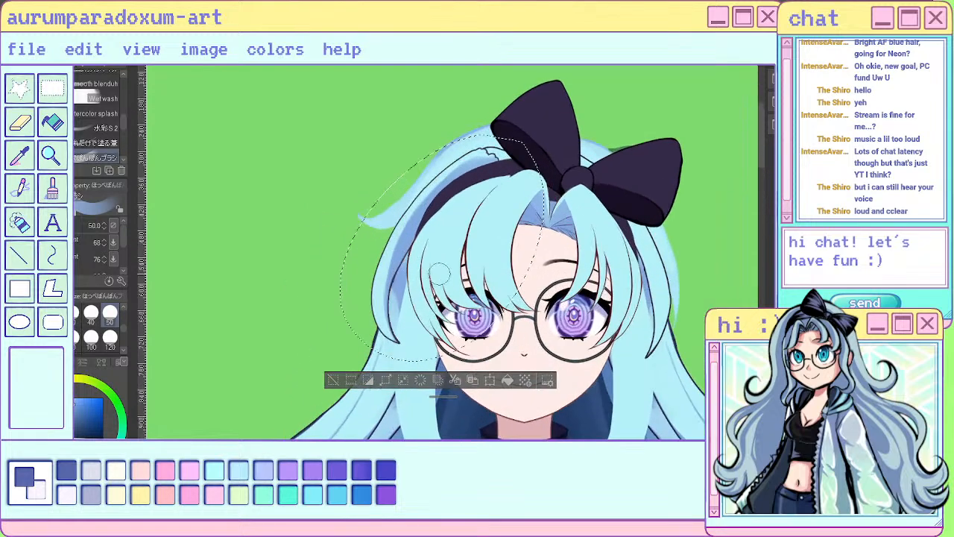
scroll(440, 276, up, 3)
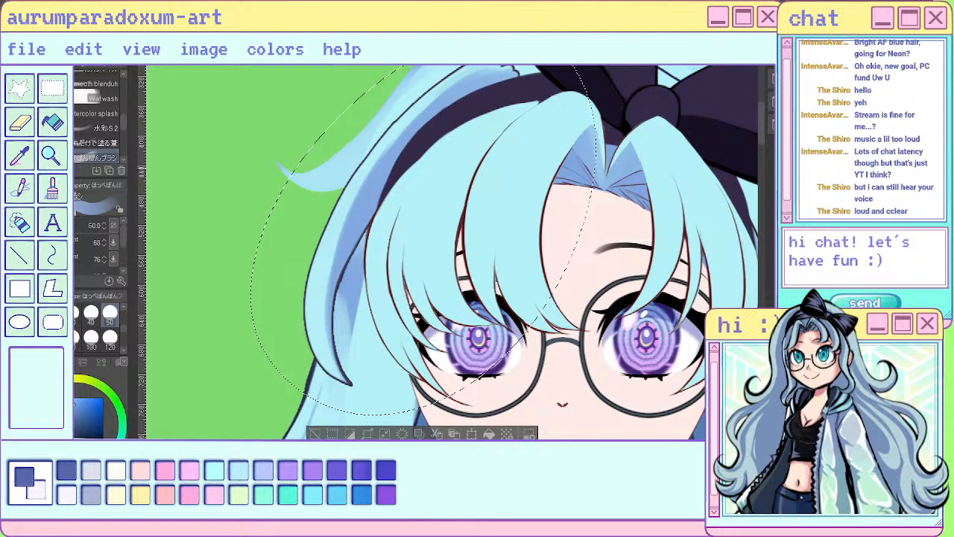
scroll(440, 377, down, 1)
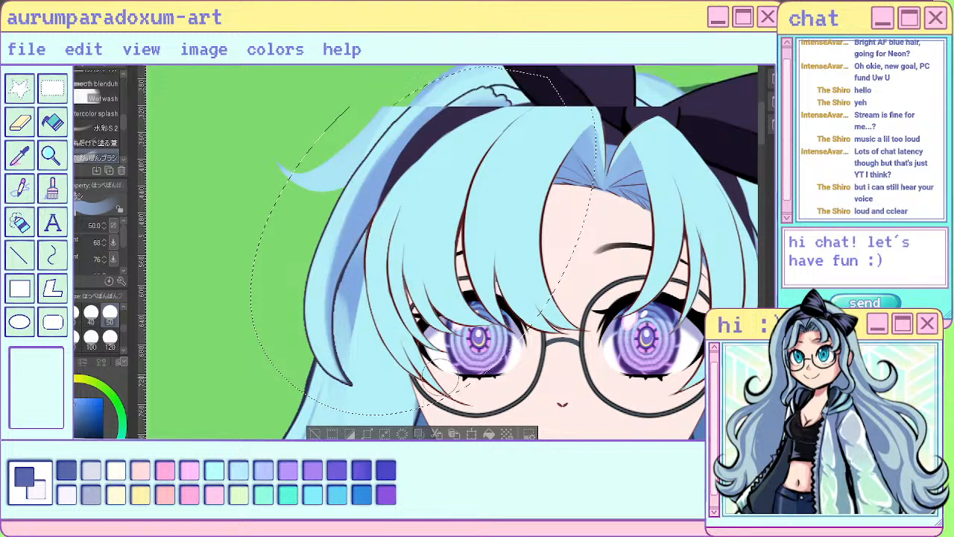
scroll(440, 376, down, 3)
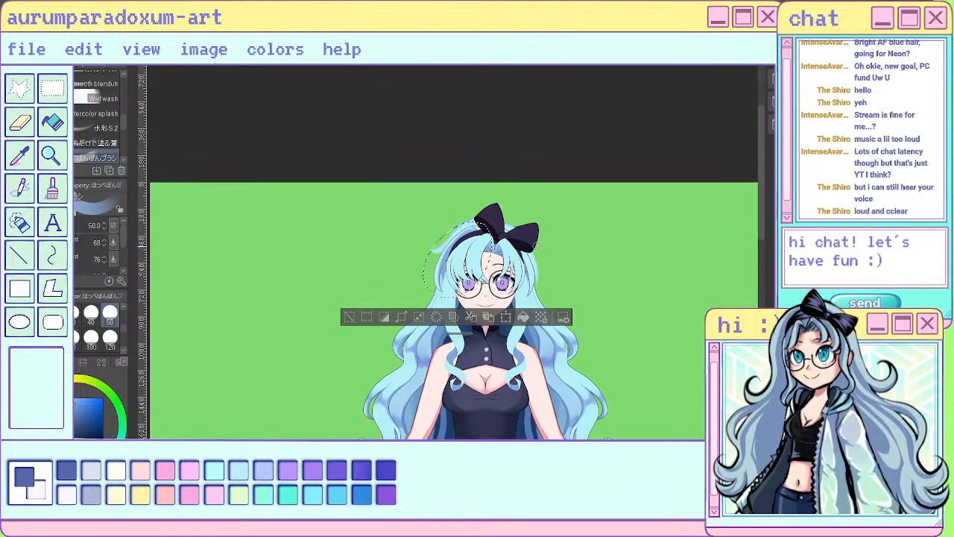
scroll(470, 246, up, 4)
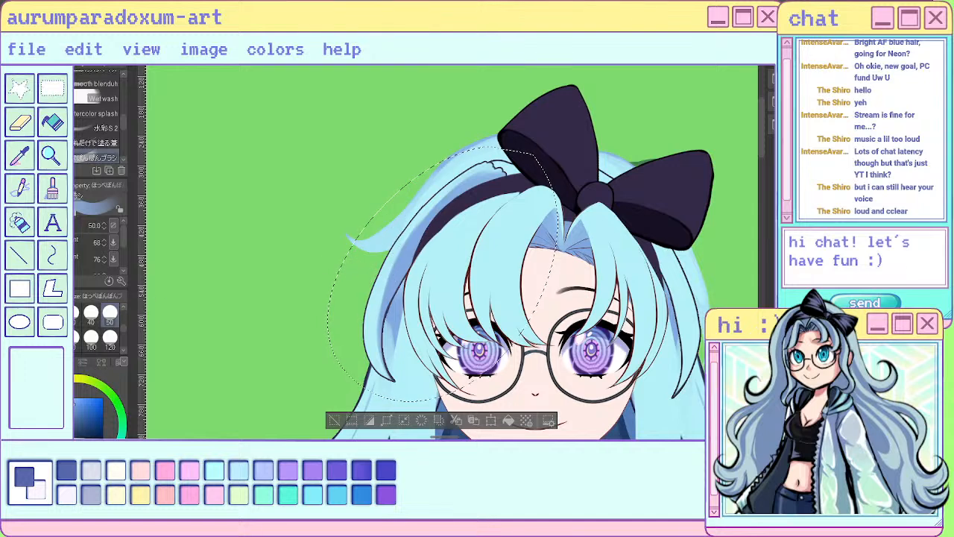
- Set the watercolour brush to size 20 and touch up the side lock's shading beside the headband with colours sampled from the hair
key(bracketleft)
key(bracketleft)
key(bracketleft)
key(bracketleft)
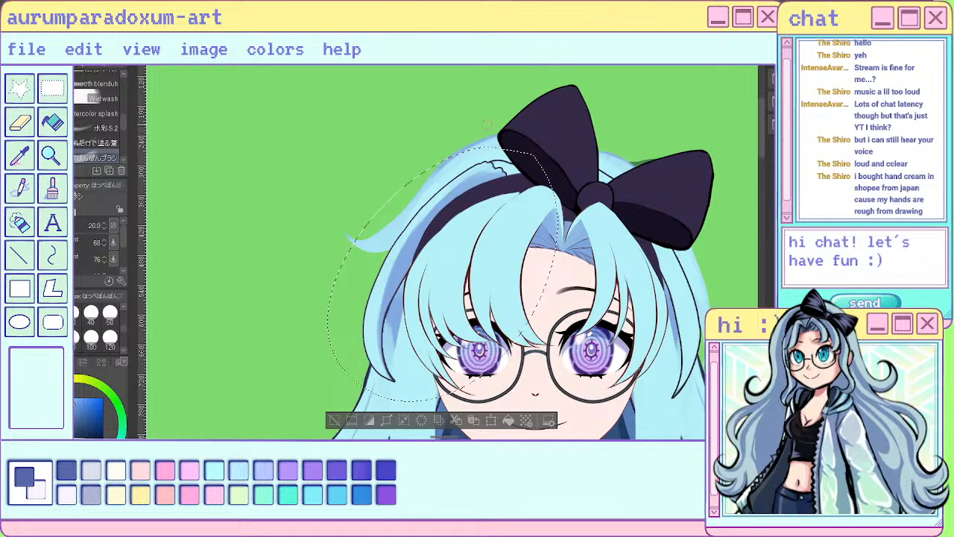
scroll(500, 167, up, 2)
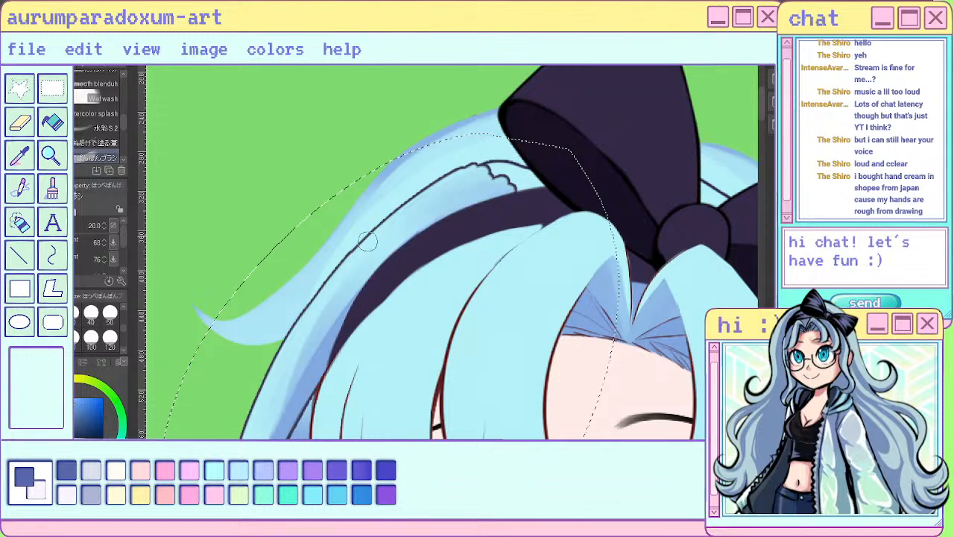
scroll(263, 432, down, 5)
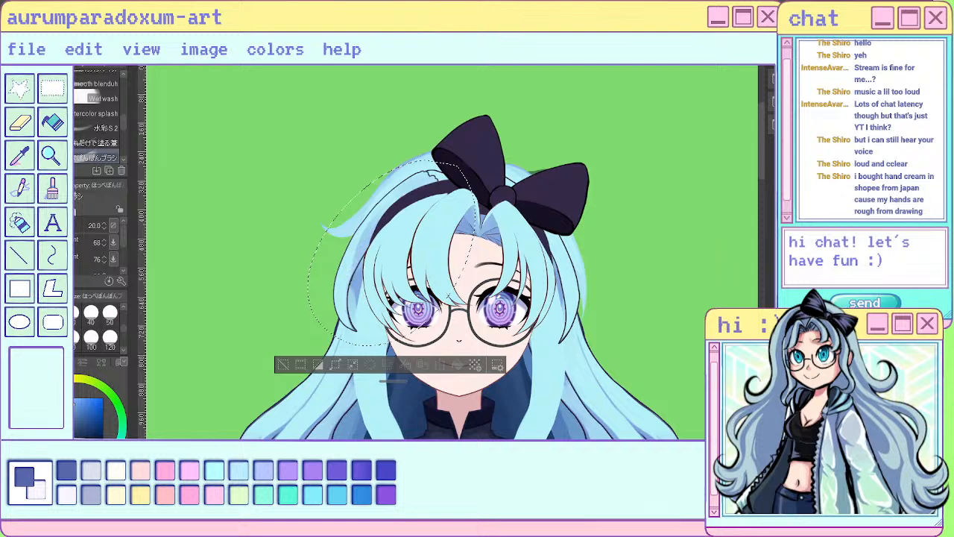
scroll(429, 211, up, 3)
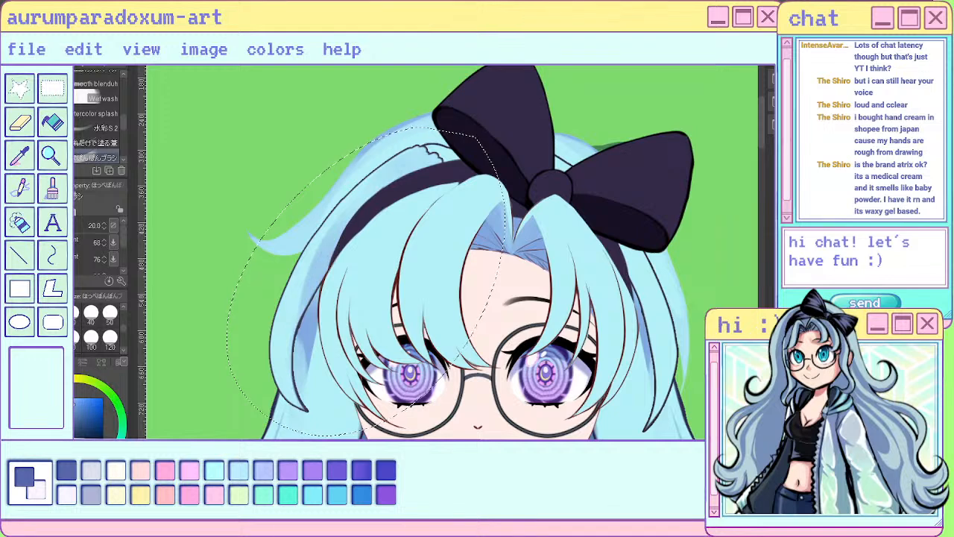
alt+click(375, 260)
mouse_move(296, 313)
mouse_down()
mouse_move(366, 189)
mouse_move(286, 319)
mouse_move(345, 222)
mouse_move(289, 336)
mouse_move(369, 198)
mouse_move(324, 244)
mouse_move(292, 317)
mouse_move(427, 161)
mouse_move(337, 227)
mouse_move(411, 153)
mouse_up()
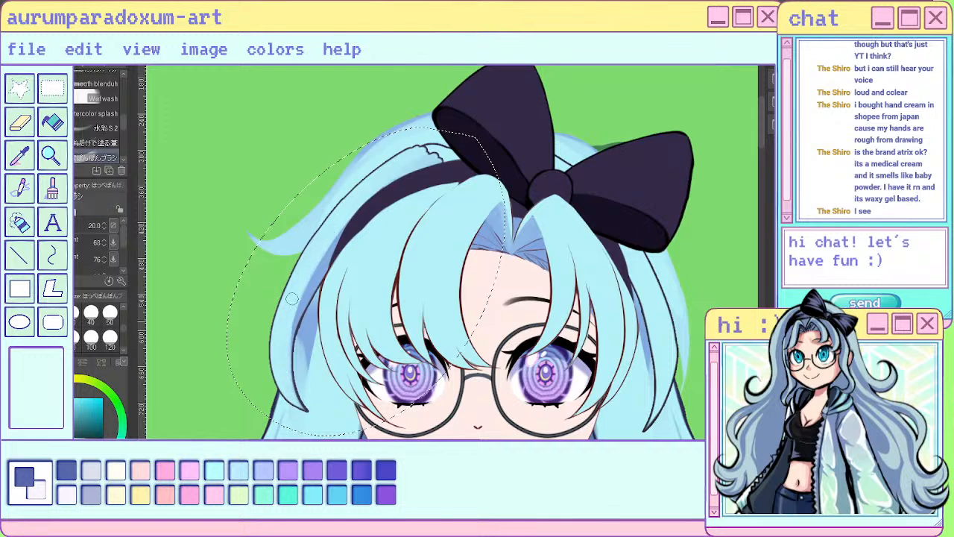
alt+click(319, 262)
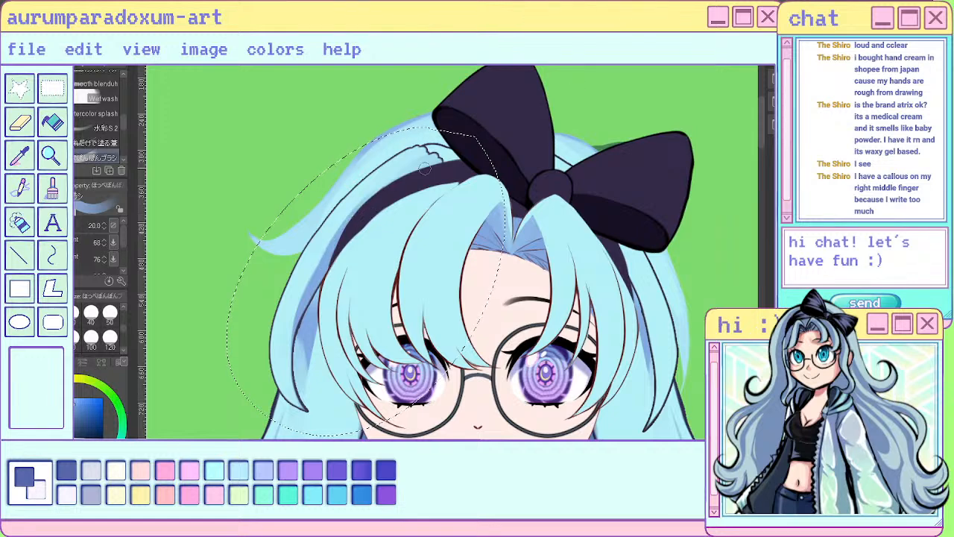
- Cover the jagged end of the side lock's outline beside the bow with sampled light blue, using the sai pen at size 10
key(p)
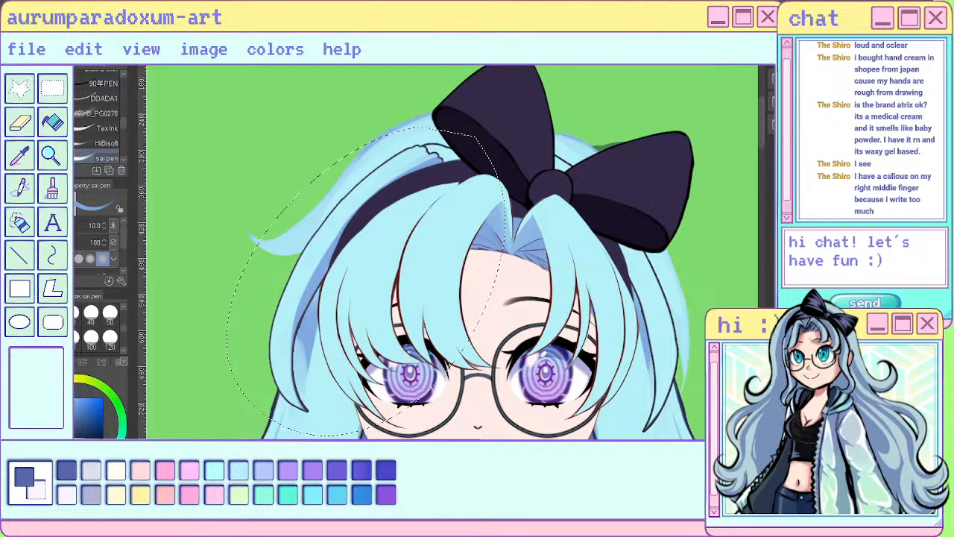
alt+click(374, 178)
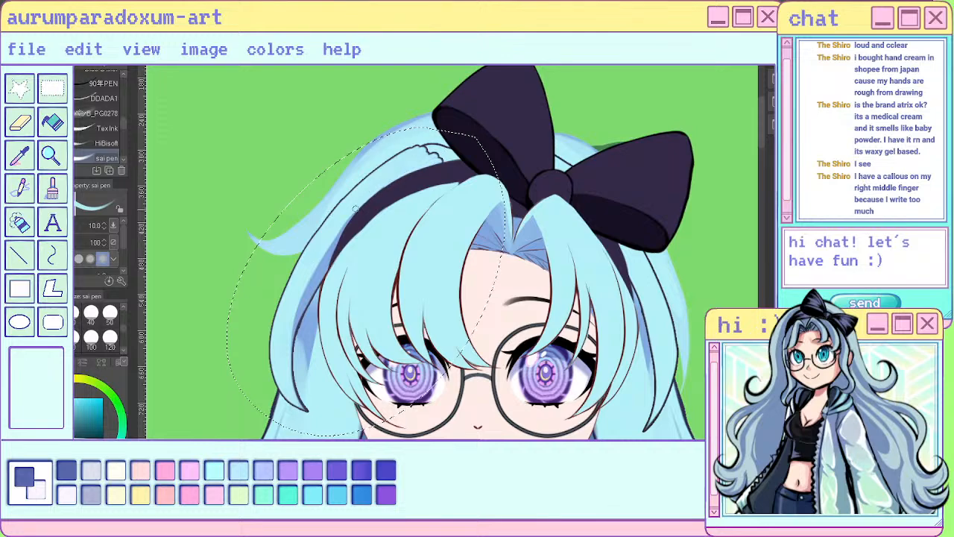
scroll(390, 231, down, 1)
scroll(391, 232, down, 2)
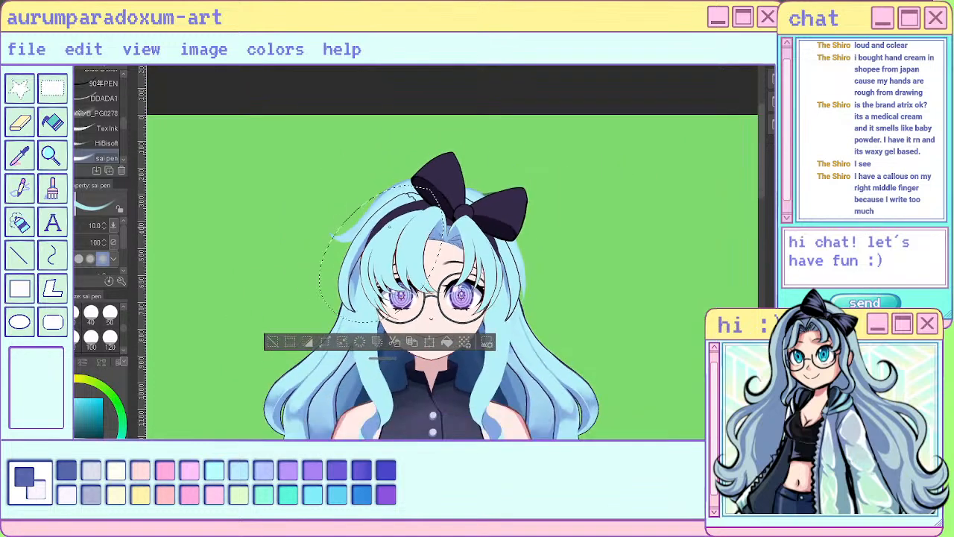
scroll(364, 280, up, 1)
scroll(416, 189, up, 2)
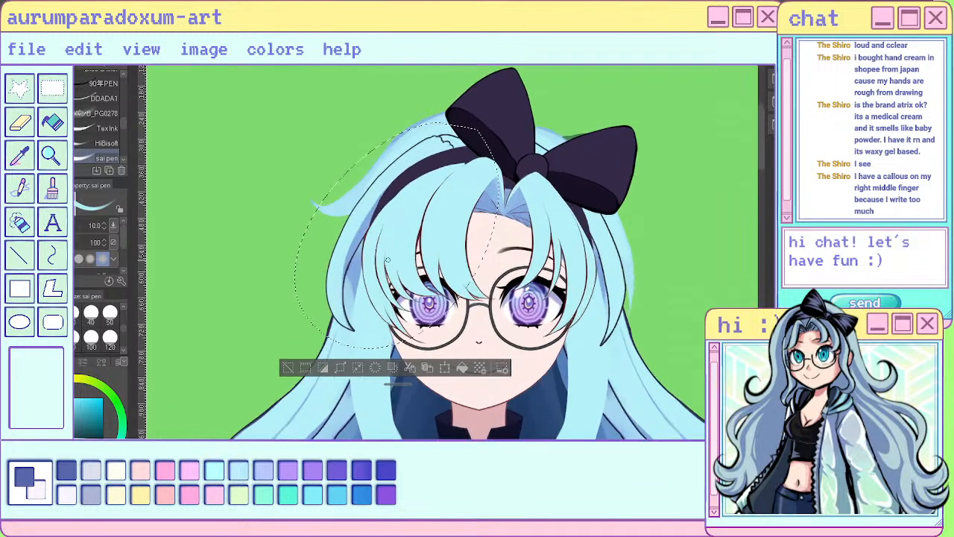
scroll(416, 189, up, 2)
scroll(439, 159, up, 1)
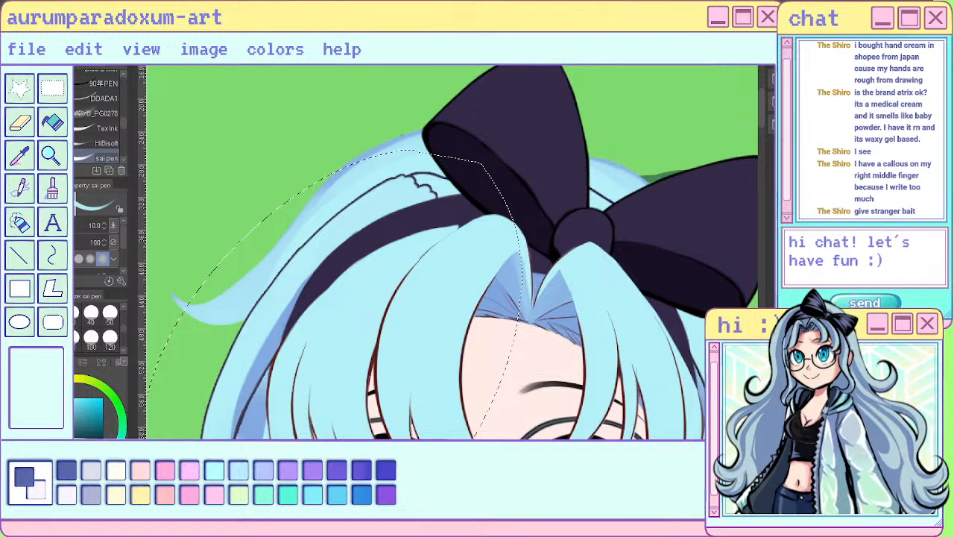
scroll(441, 202, down, 3)
scroll(441, 202, up, 3)
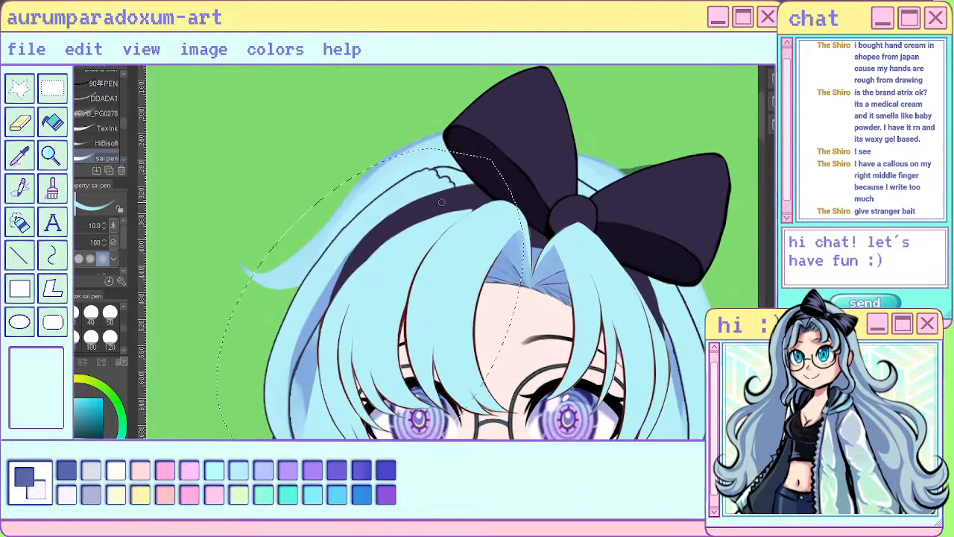
scroll(442, 202, up, 1)
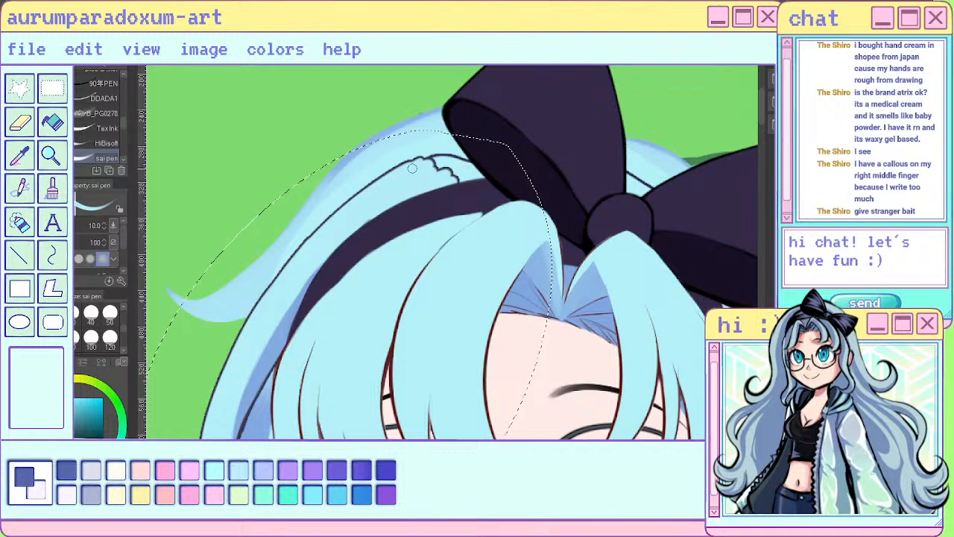
mouse_move(434, 165)
mouse_down()
mouse_move(399, 171)
mouse_move(457, 181)
mouse_up()
scroll(509, 173, down, 5)
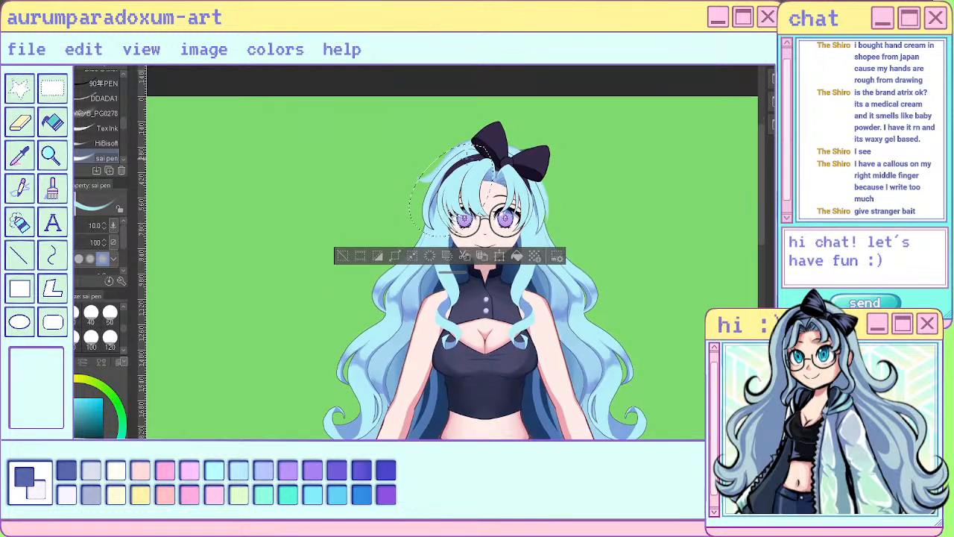
- Paint light blue over the upper part of the side lock's outline so the line tapers off above the headband
scroll(472, 156, up, 1)
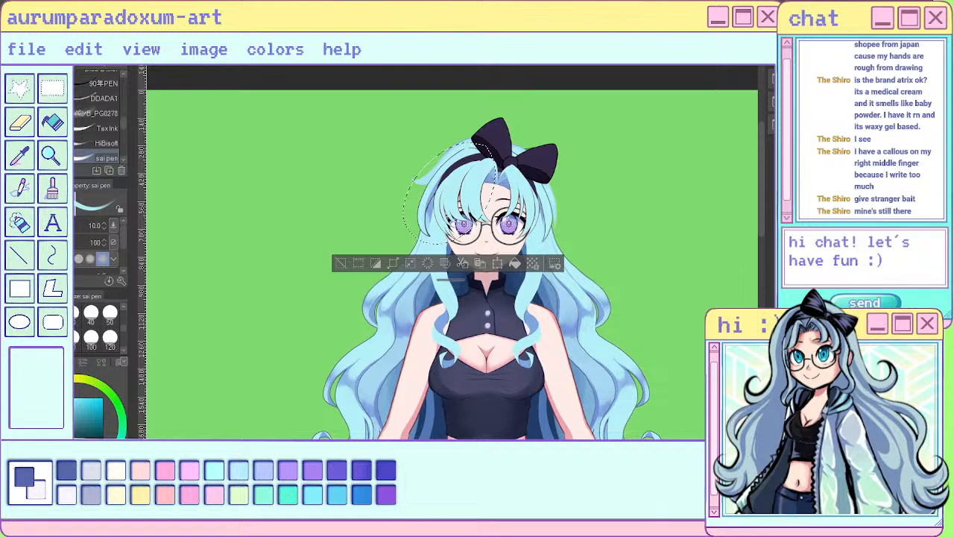
scroll(478, 150, up, 5)
scroll(477, 150, down, 1)
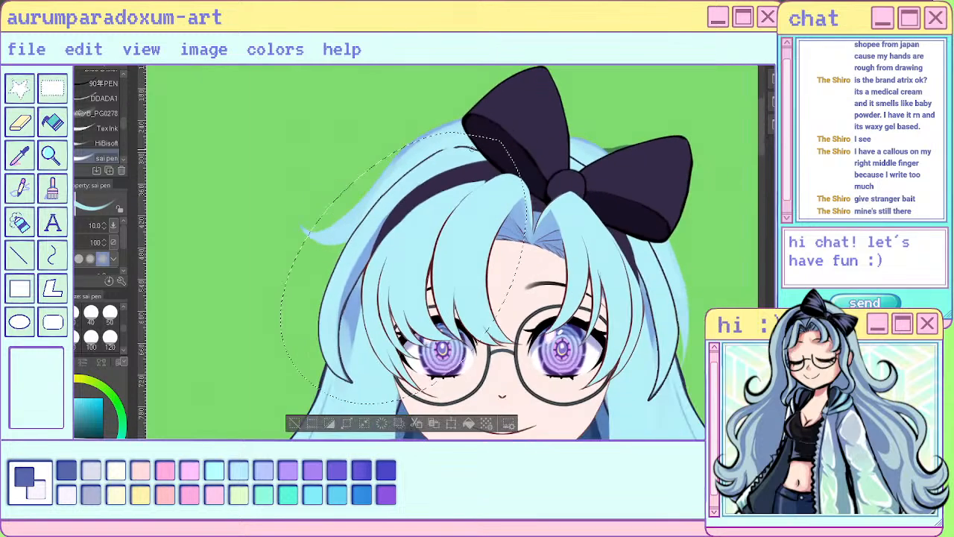
scroll(440, 150, up, 2)
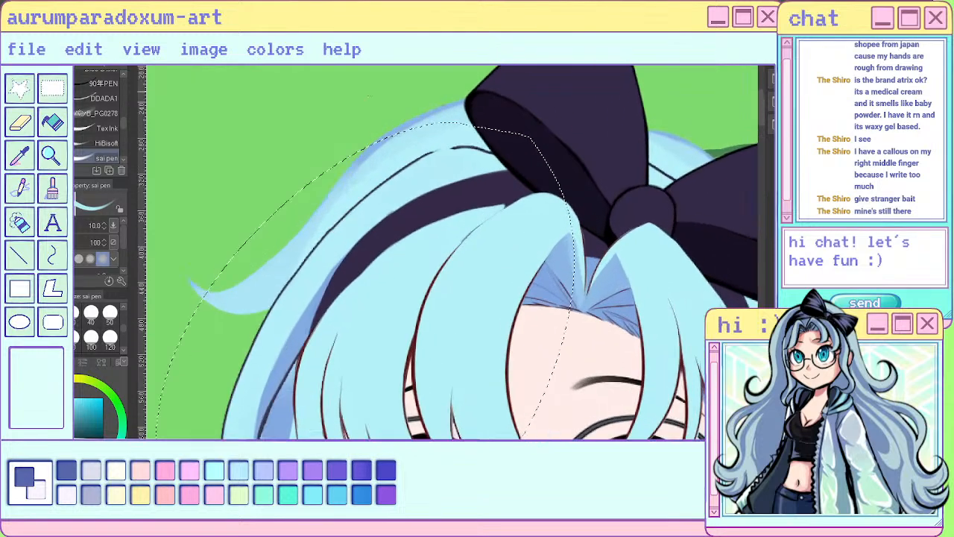
key(ctrl+z)
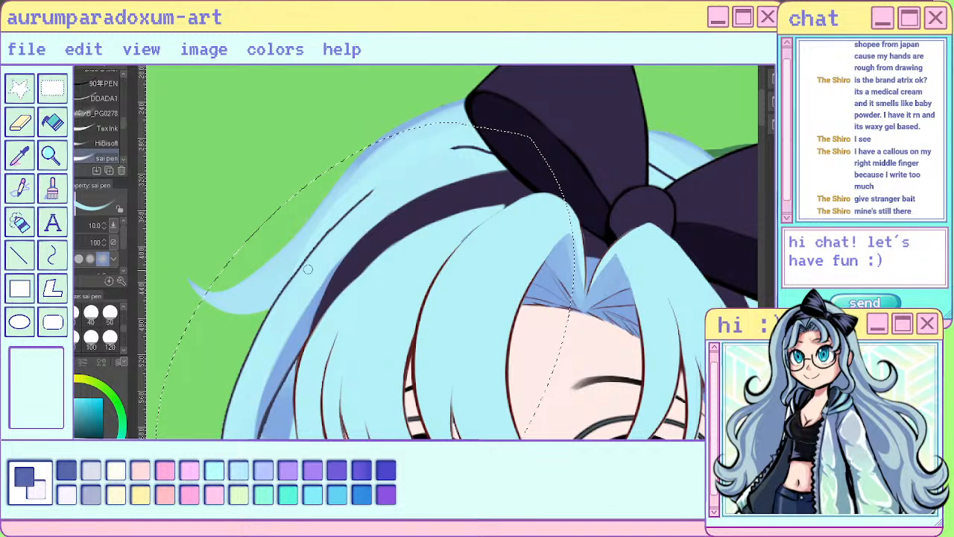
key(ctrl+z)
drag(334, 231, 422, 153)
drag(289, 300, 373, 194)
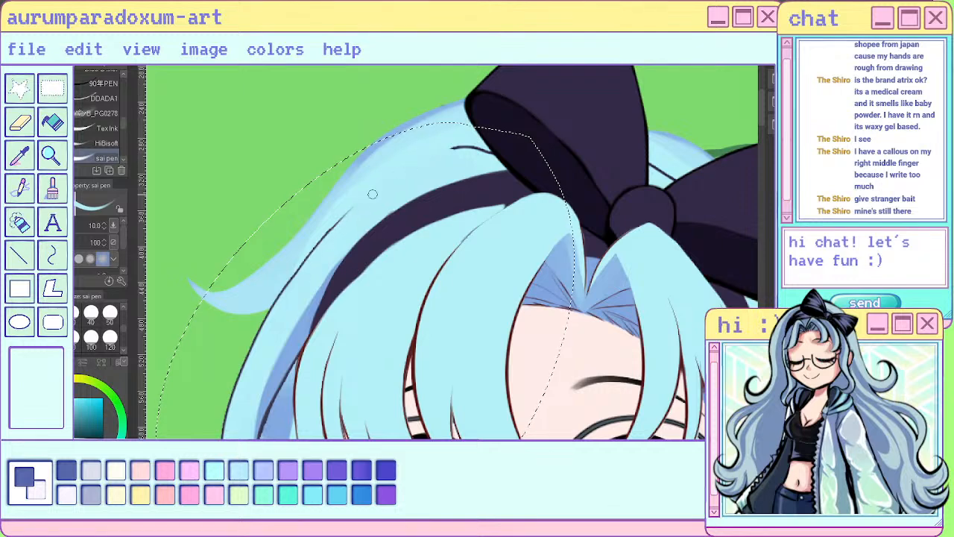
drag(278, 319, 340, 224)
scroll(335, 205, down, 4)
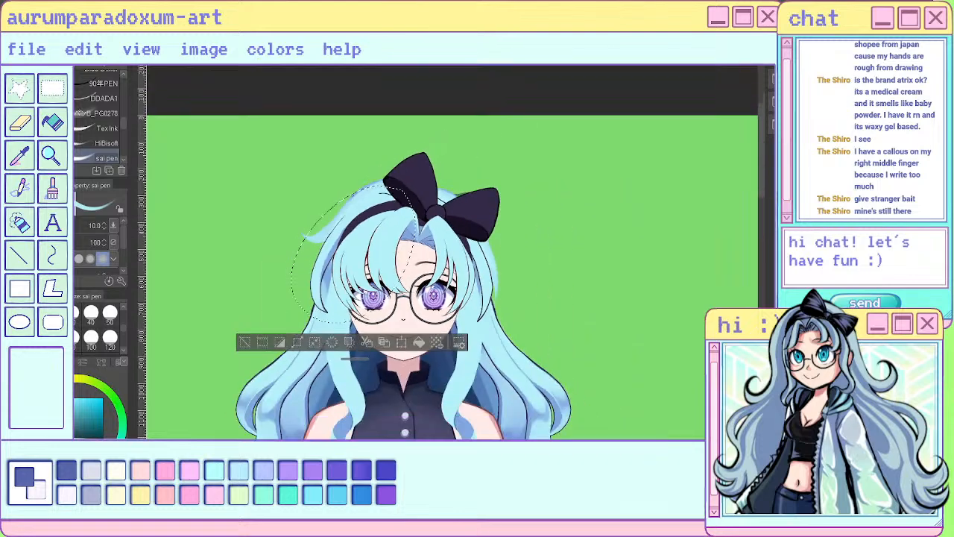
- Sample the dark outline colour, set the sai pen to size 4 and extend the pointed tip of the side lock
scroll(326, 363, up, 5)
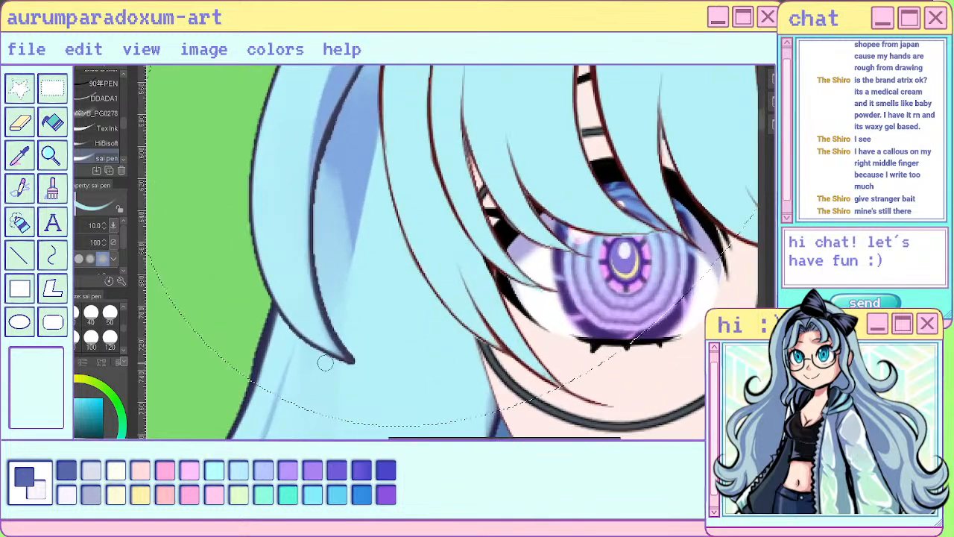
alt+click(323, 313)
click(34, 314)
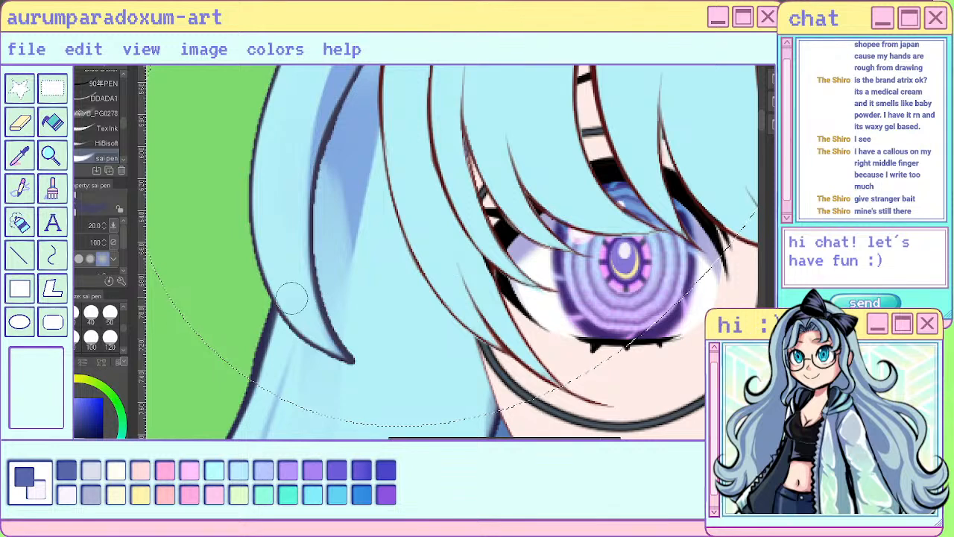
scroll(110, 316, up, 2)
click(53, 316)
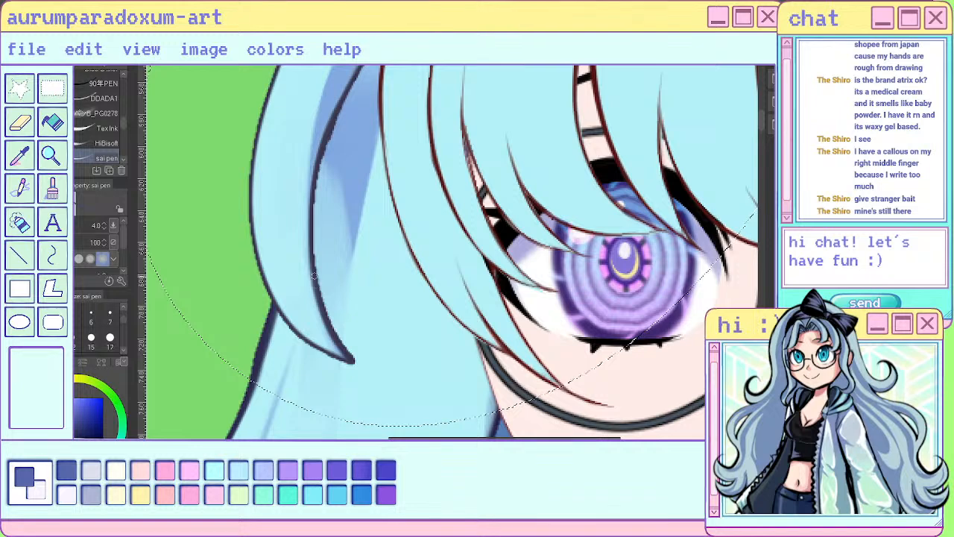
mouse_move(316, 270)
mouse_down()
mouse_move(355, 363)
mouse_move(370, 373)
mouse_up()
drag(300, 335, 369, 372)
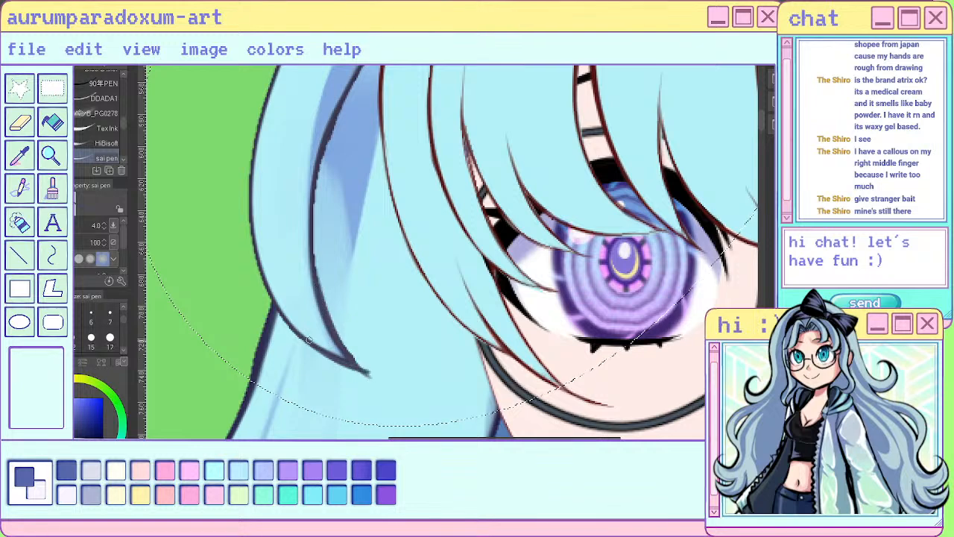
drag(335, 328, 371, 375)
mouse_move(371, 374)
mouse_down()
mouse_move(338, 339)
mouse_move(311, 227)
mouse_up()
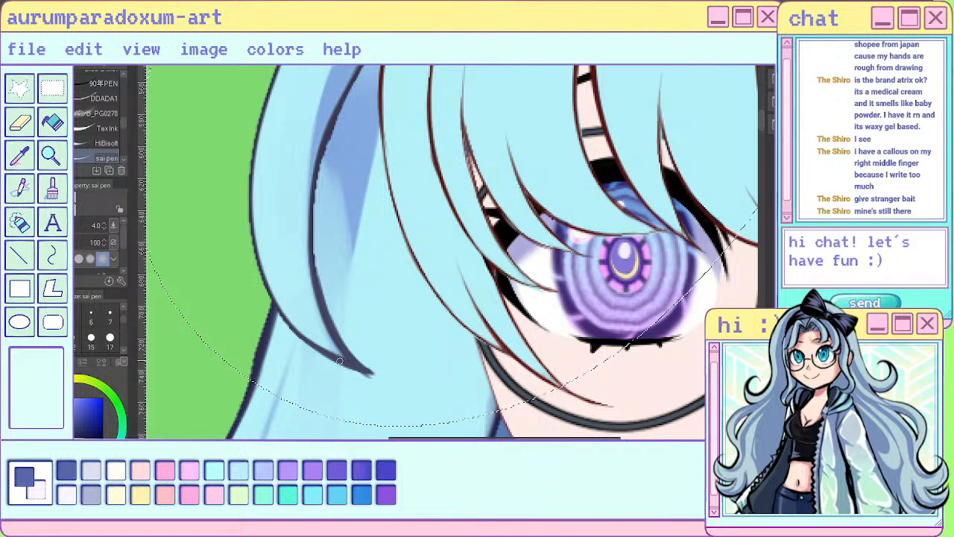
- Redraw and smooth the side lock's inner outline from beside the fringe down to the extended tip
drag(339, 361, 387, 378)
drag(313, 223, 348, 338)
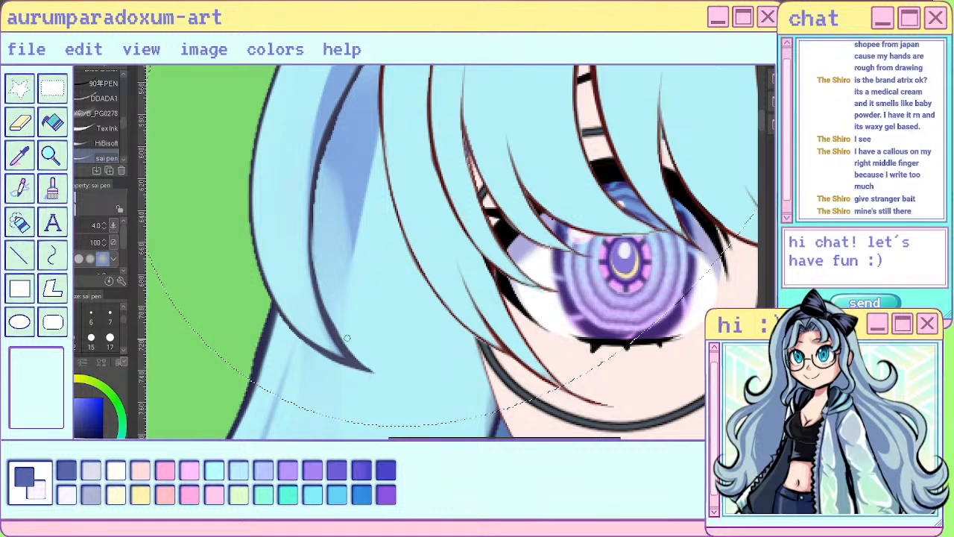
drag(320, 270, 377, 371)
drag(331, 315, 380, 372)
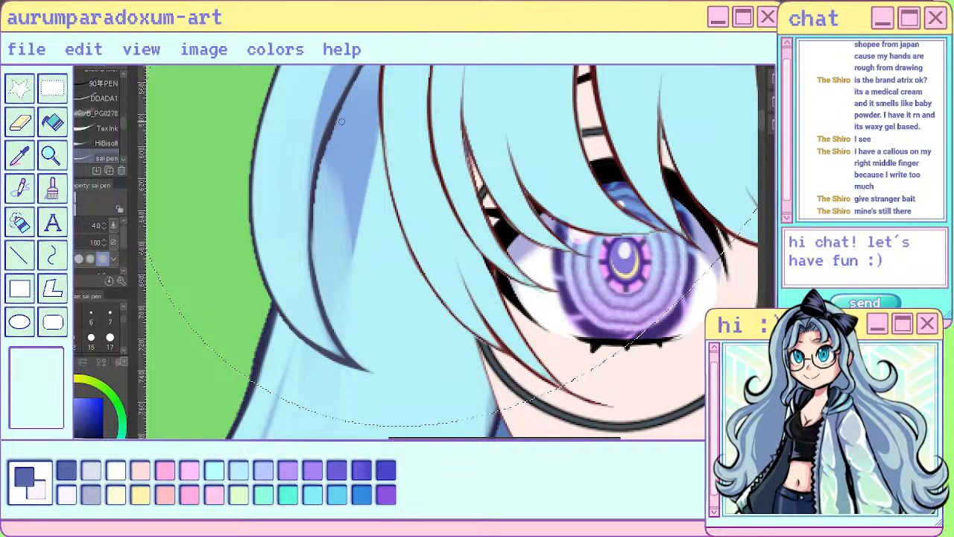
mouse_move(341, 122)
mouse_down()
mouse_move(327, 140)
mouse_move(350, 97)
mouse_move(321, 200)
mouse_move(319, 185)
mouse_move(335, 131)
mouse_move(316, 264)
mouse_up()
drag(316, 221, 319, 284)
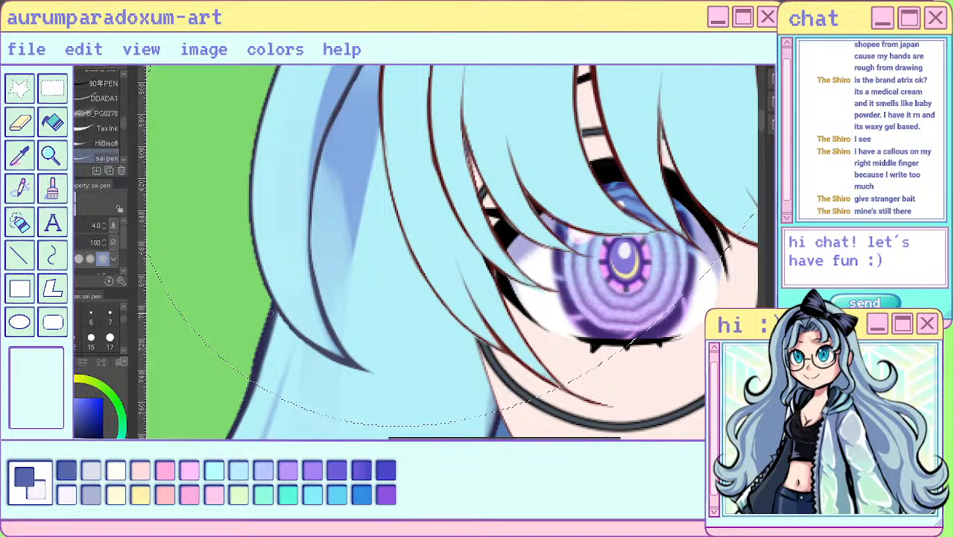
scroll(409, 352, down, 4)
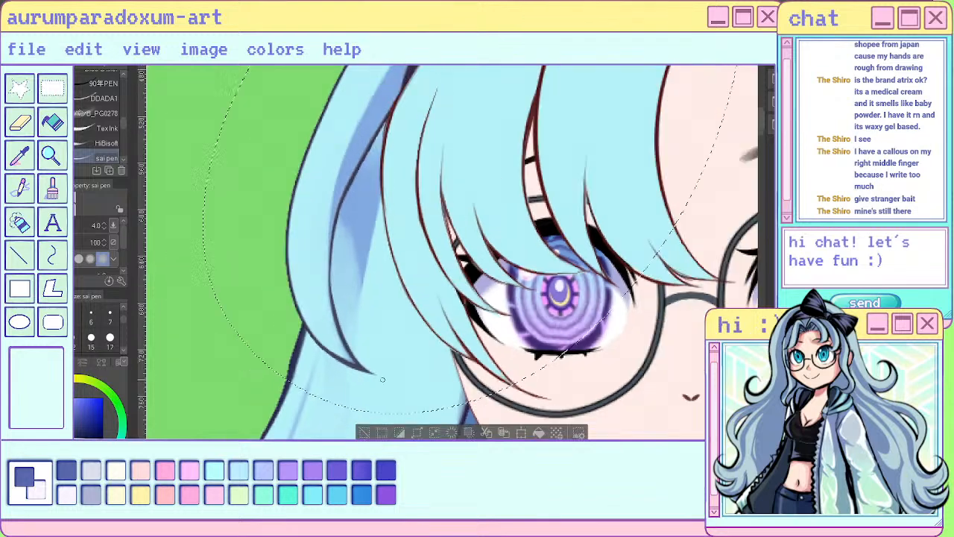
- Thin the side lock's outline above the headband and refine its tapered upper end with the sai pen at size 4
scroll(411, 238, down, 2)
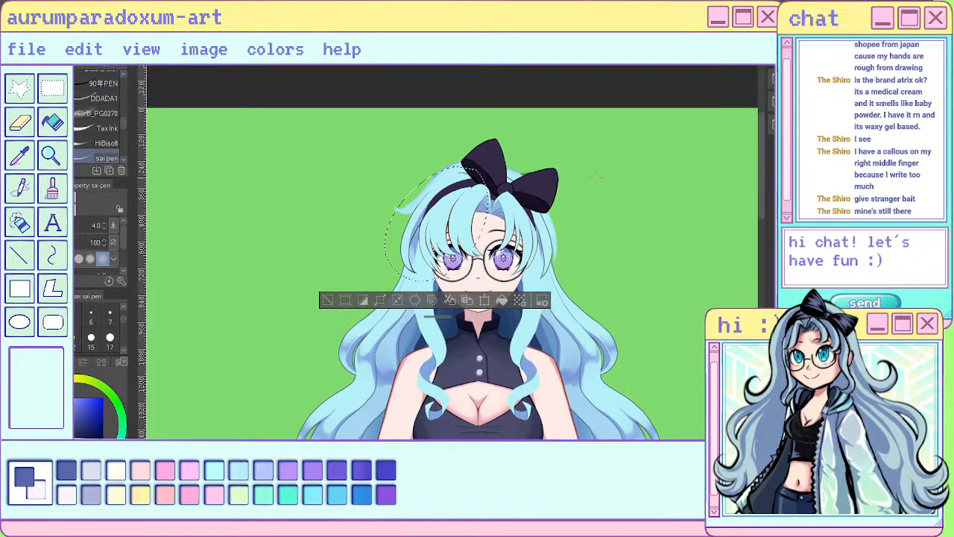
scroll(414, 240, up, 1)
scroll(415, 240, up, 5)
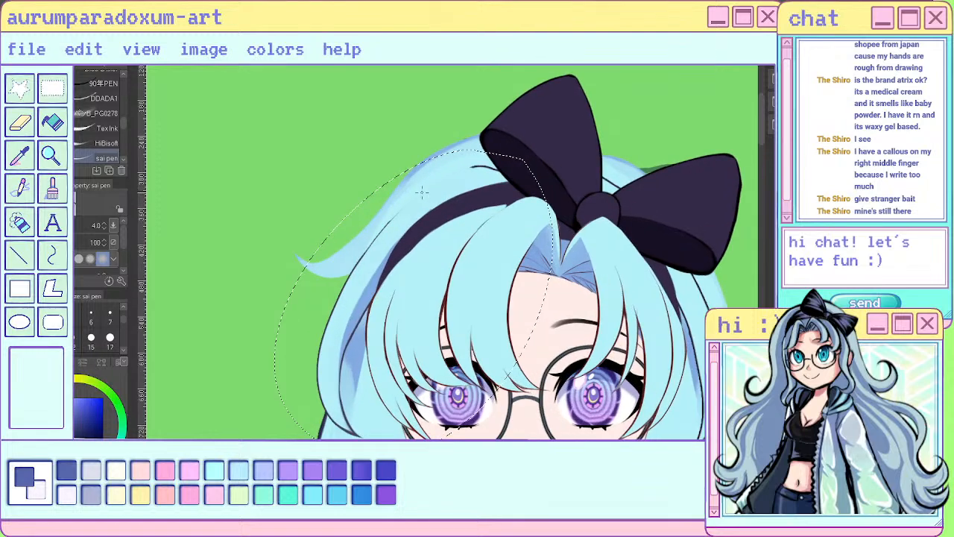
scroll(400, 222, up, 1)
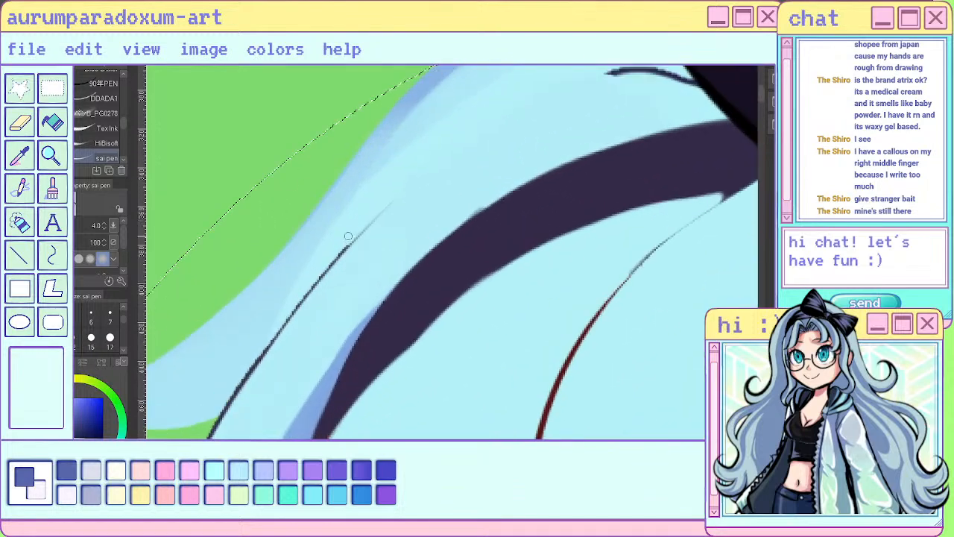
drag(292, 299, 343, 251)
drag(240, 383, 302, 300)
drag(220, 411, 279, 334)
drag(319, 279, 369, 224)
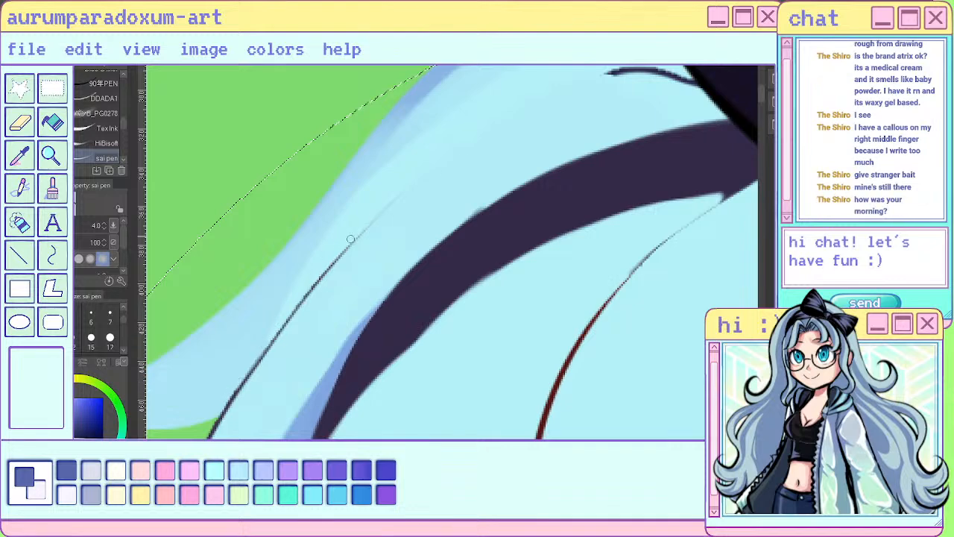
drag(420, 184, 442, 173)
key(ctrl+z)
- Examine the two chibi characters in the other open drawing and return to the blue-haired character
scroll(473, 151, down, 3)
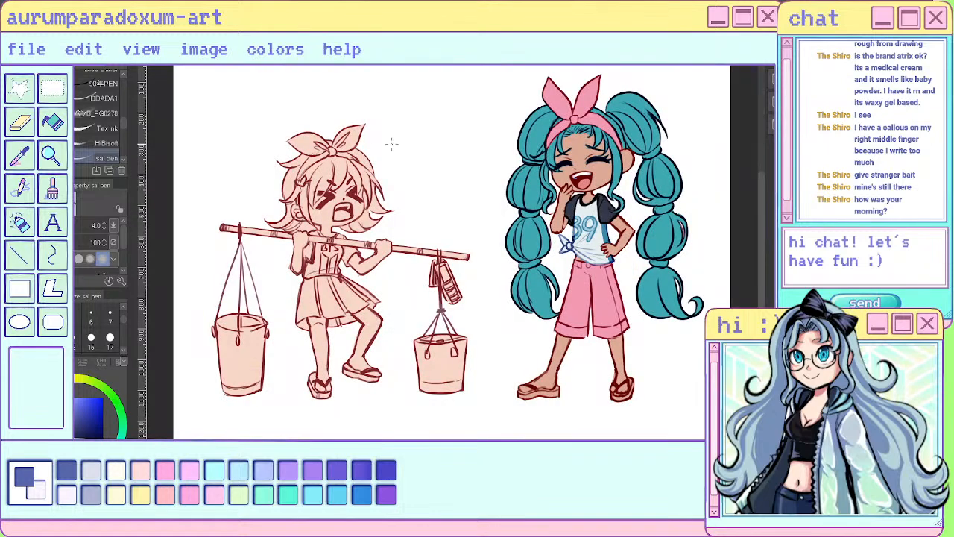
scroll(392, 144, up, 2)
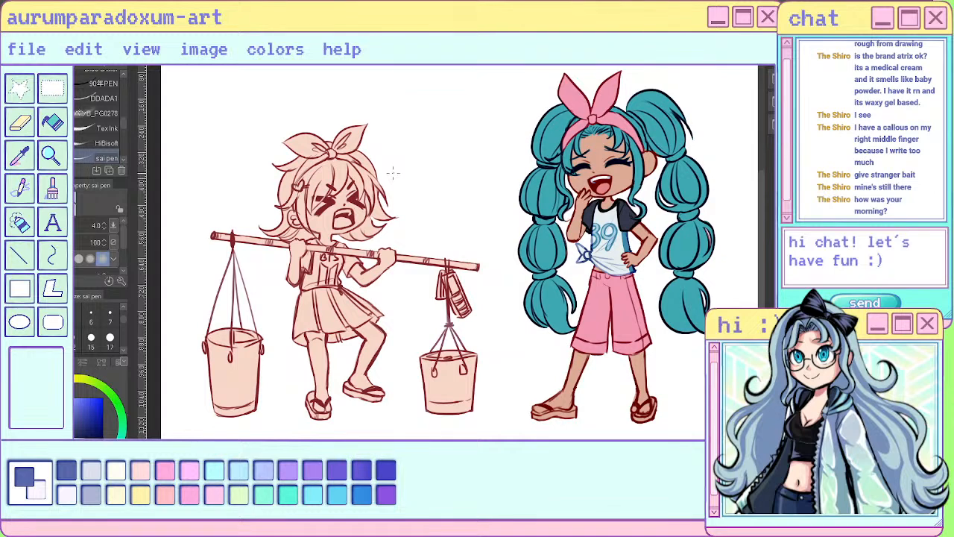
scroll(393, 173, up, 1)
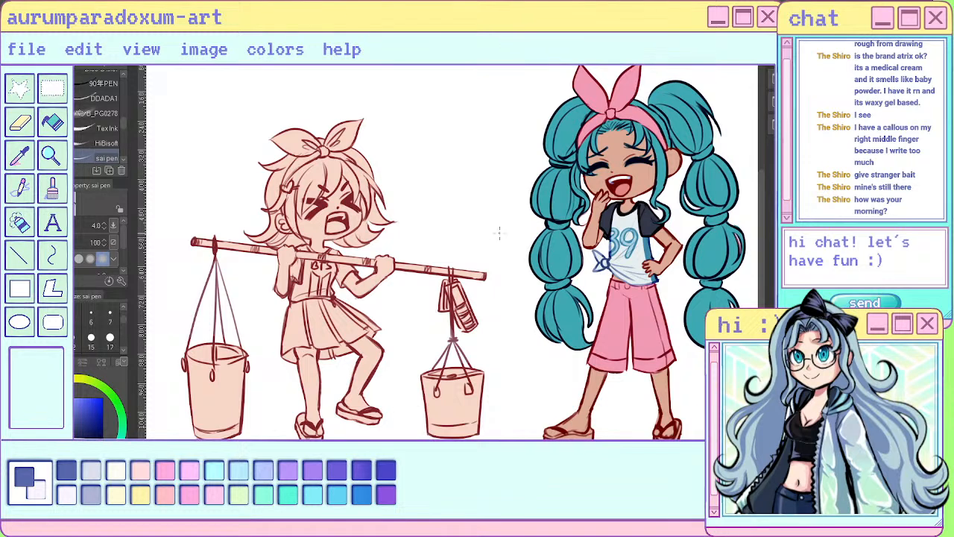
scroll(499, 233, down, 1)
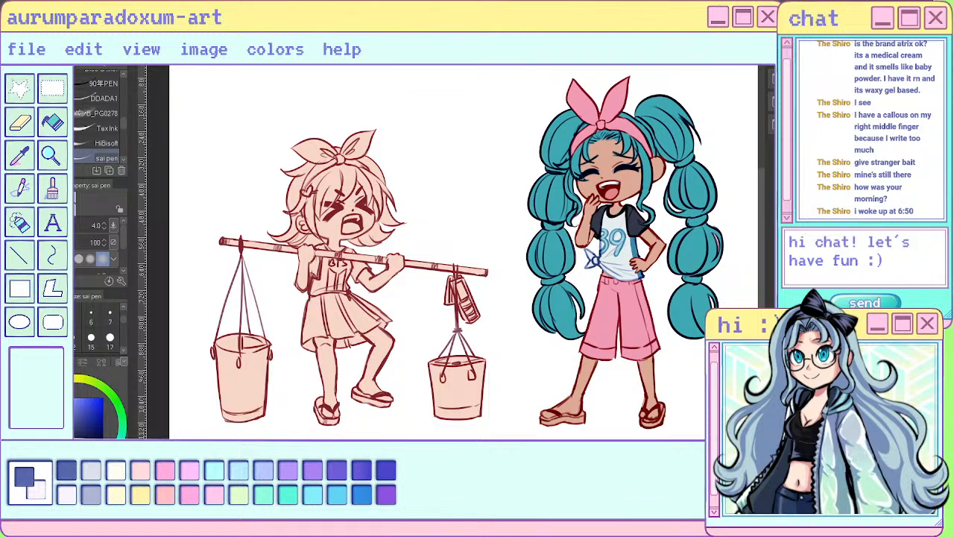
key(ctrl+Tab)
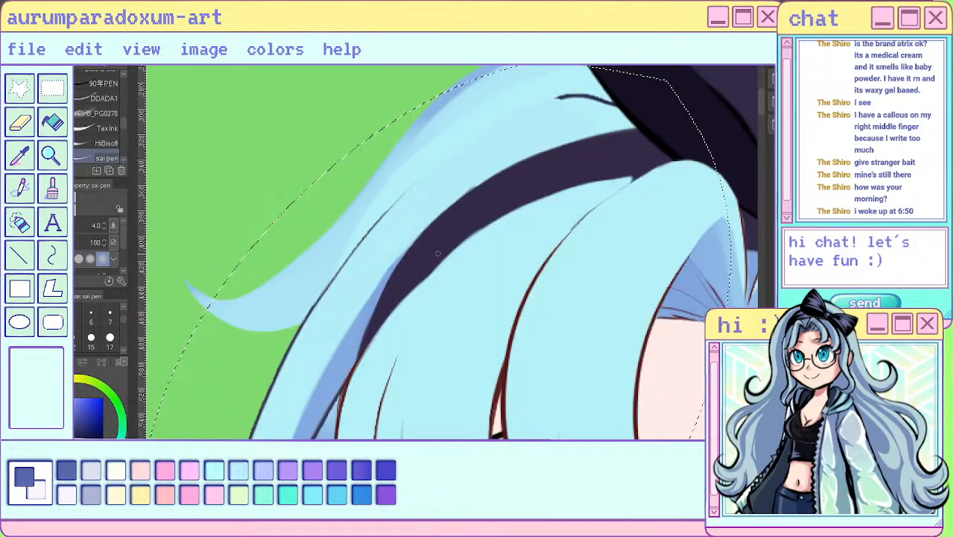
- Isolate the side lock's layer and paint sampled blue shading over the outline's upper end with the sai pen at size 17
scroll(417, 179, down, 5)
scroll(417, 179, down, 1)
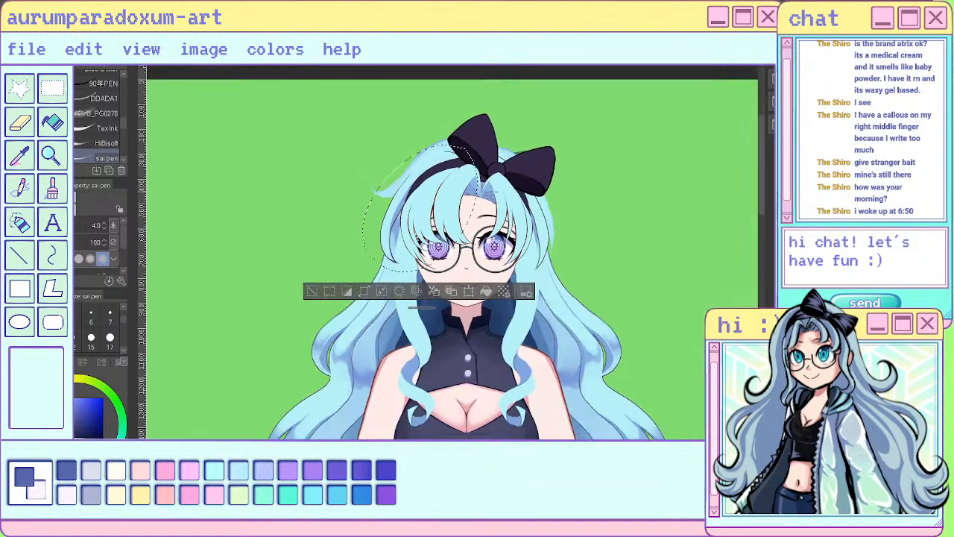
scroll(527, 224, up, 1)
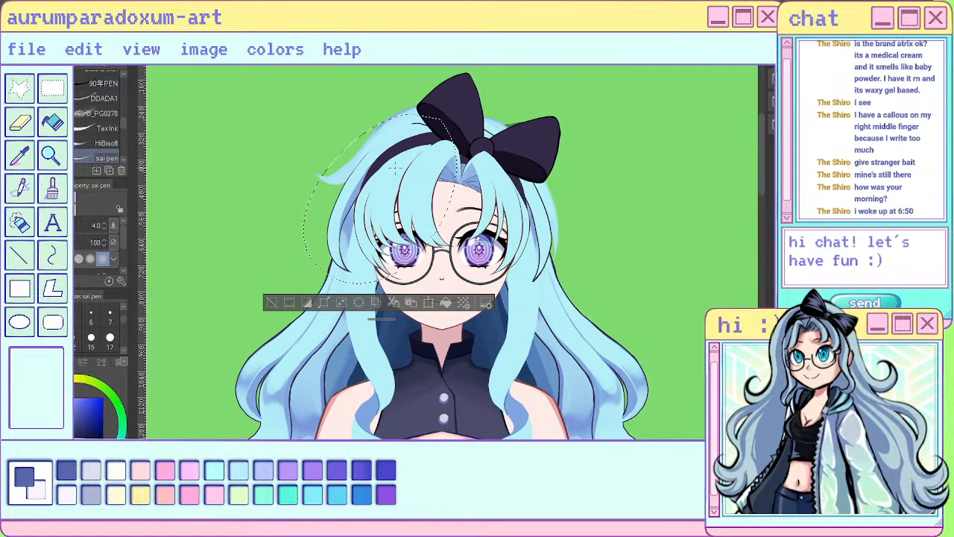
scroll(445, 121, up, 2)
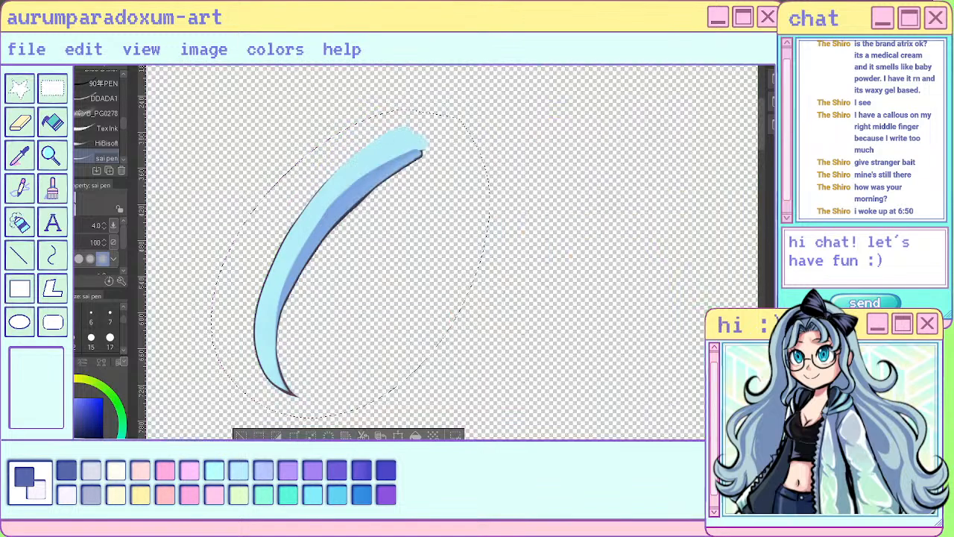
scroll(447, 246, down, 3)
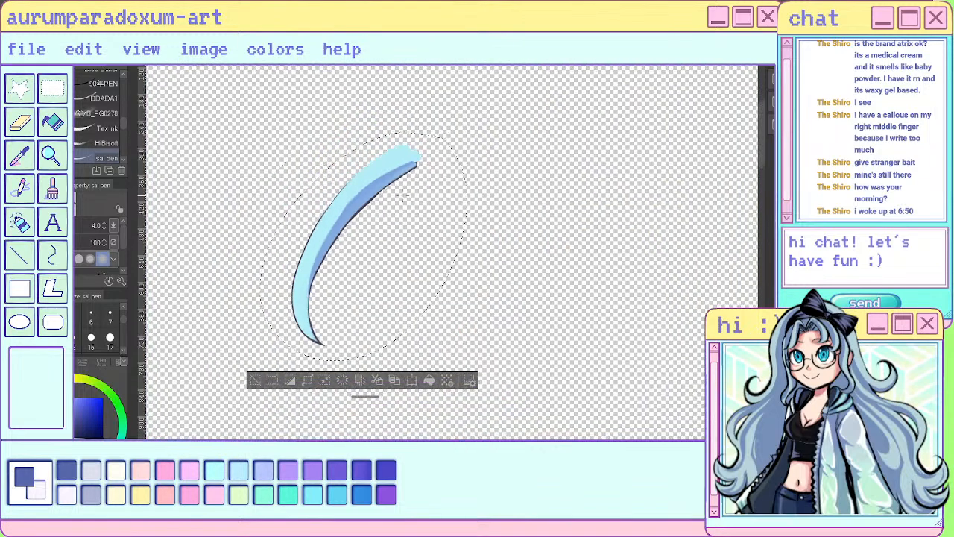
scroll(355, 254, up, 5)
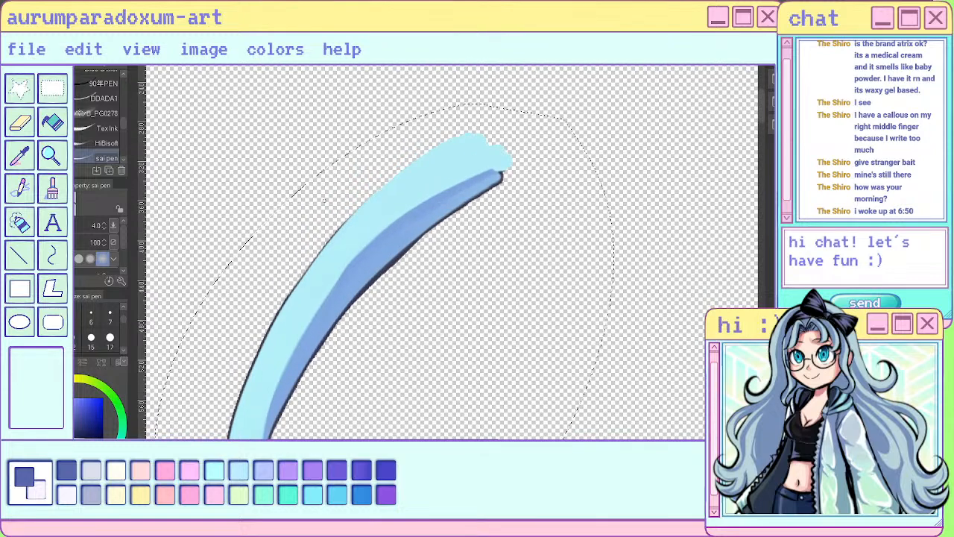
click(109, 340)
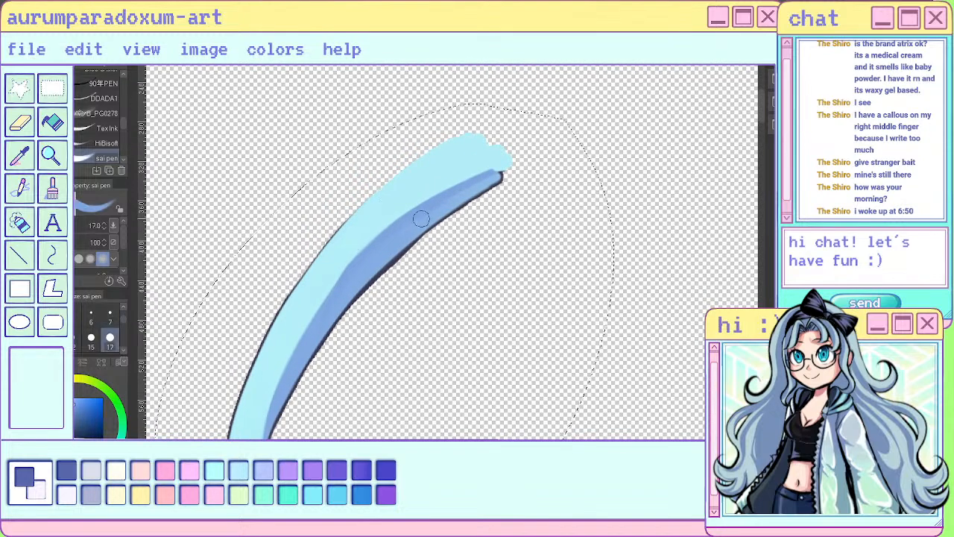
drag(425, 217, 532, 160)
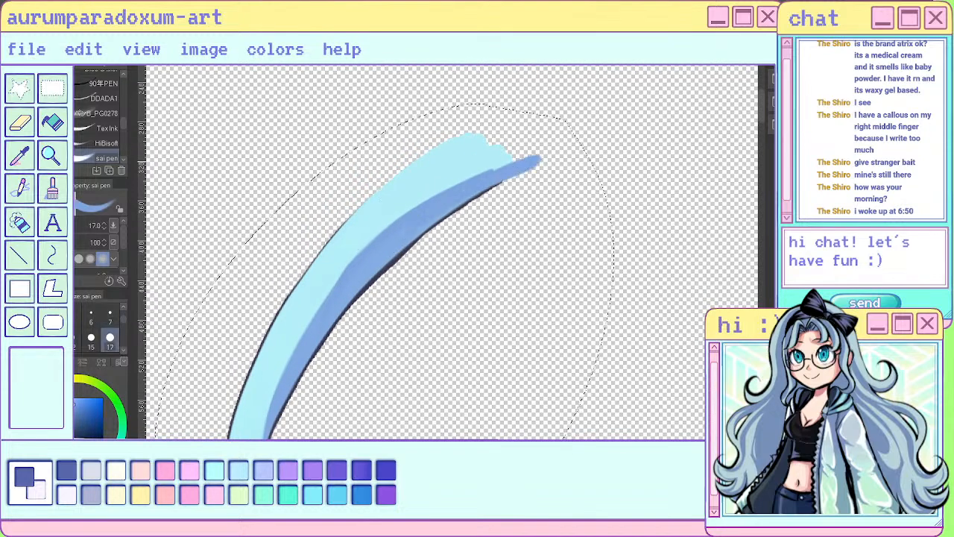
key(ctrl+z)
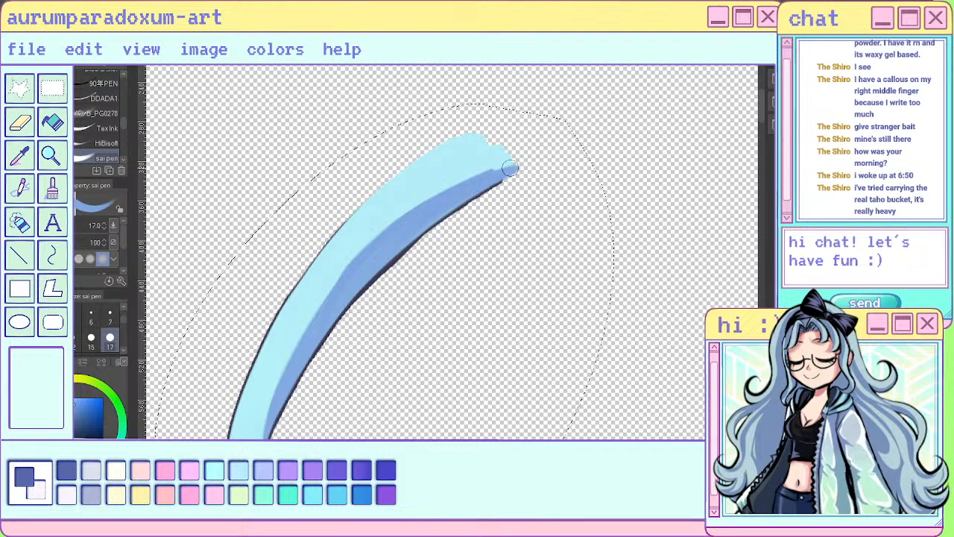
drag(479, 176, 515, 169)
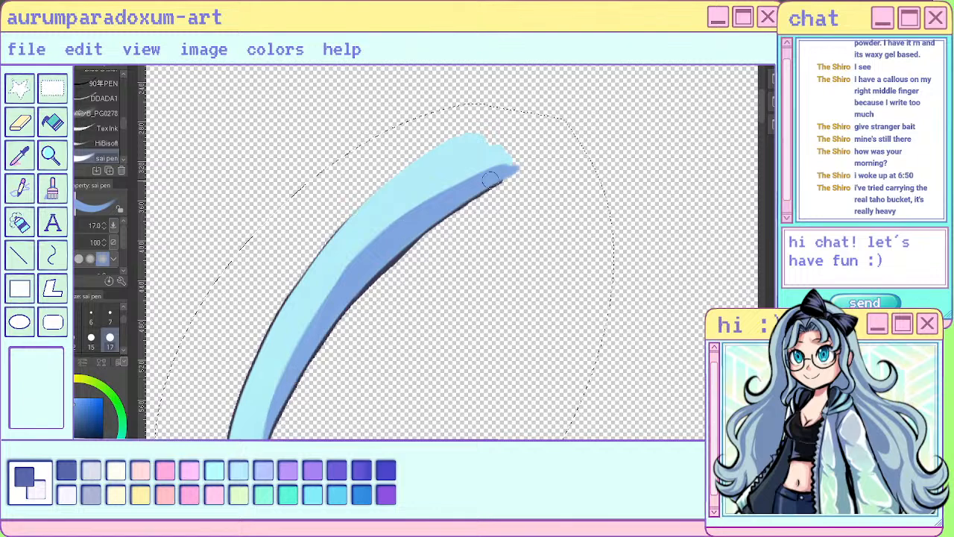
mouse_move(487, 179)
mouse_down()
mouse_move(392, 231)
mouse_move(376, 252)
mouse_move(417, 214)
mouse_move(480, 177)
mouse_move(358, 263)
mouse_up()
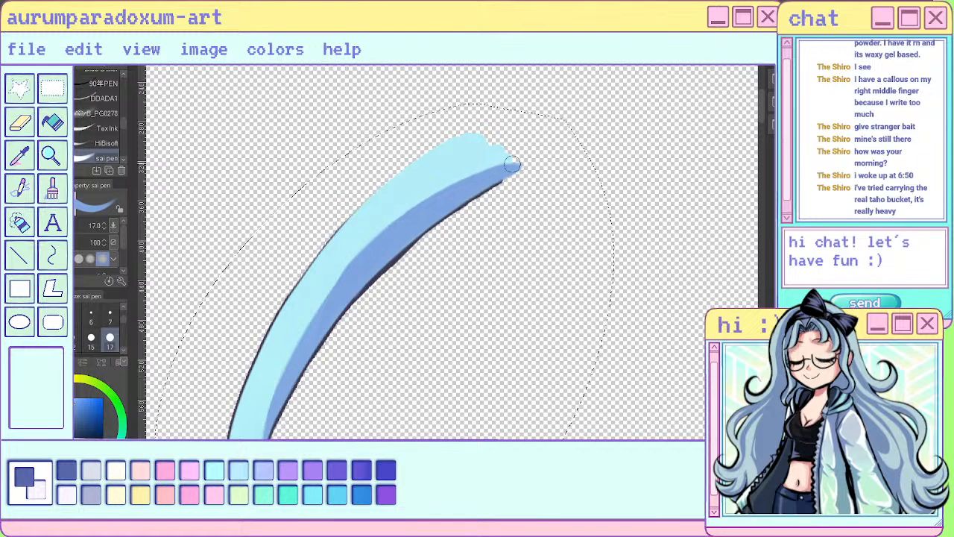
- Trim the shading's upper end into a clean point with transparent colour and show the full character again
key(c)
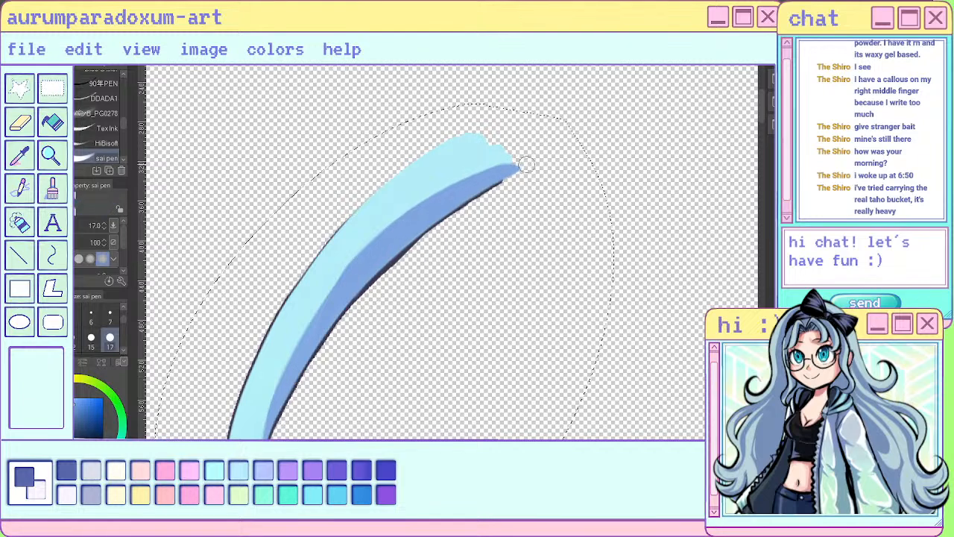
drag(516, 174, 479, 200)
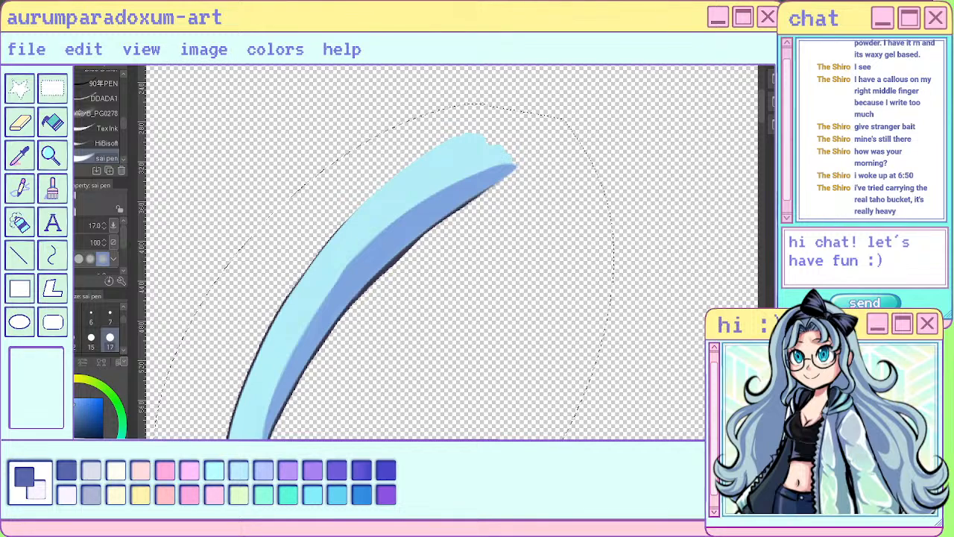
scroll(501, 204, down, 3)
scroll(454, 184, down, 2)
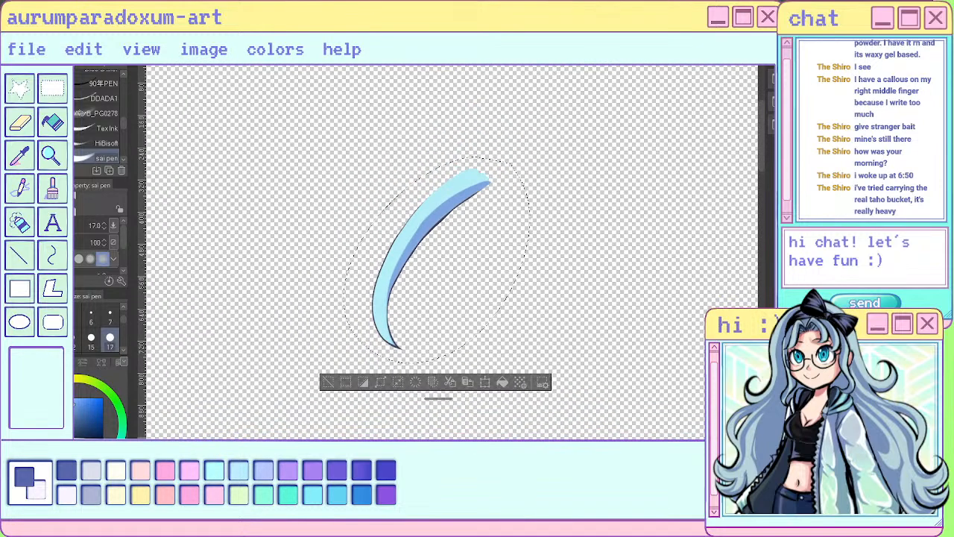
key(ctrl+z)
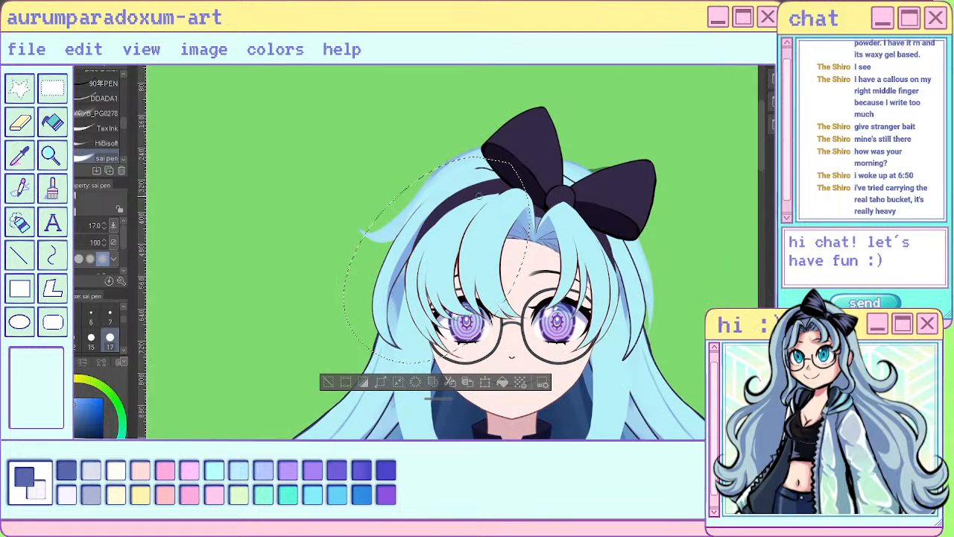
- Shift the selected side lock slightly outward, away from the fringe, with the Move layer tool
scroll(479, 196, up, 2)
click(18, 89)
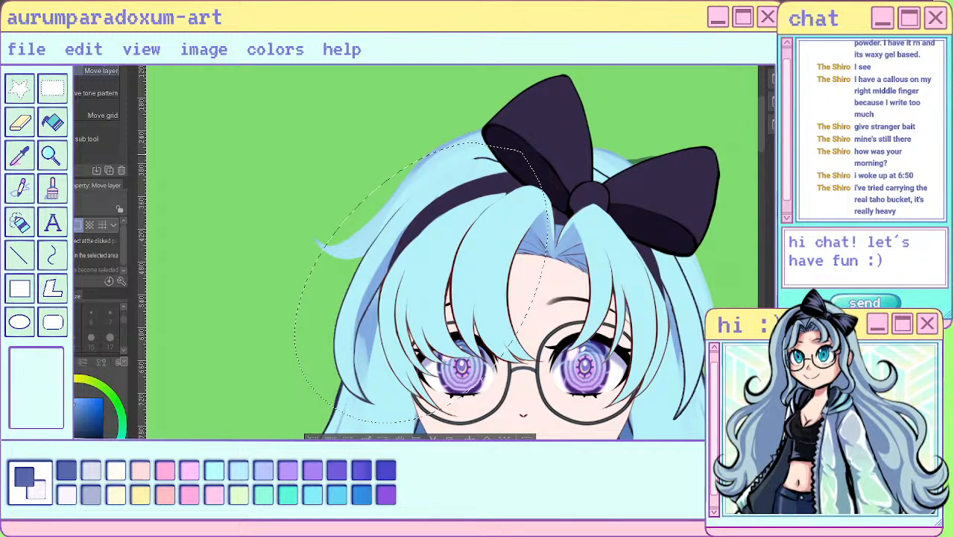
mouse_move(417, 284)
mouse_down()
mouse_move(412, 270)
mouse_move(408, 283)
mouse_up()
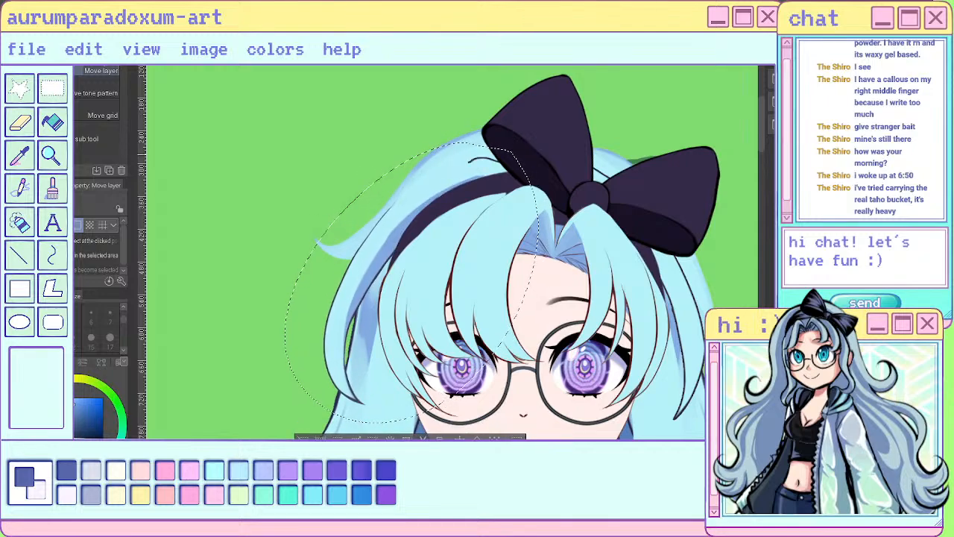
scroll(526, 155, down, 3)
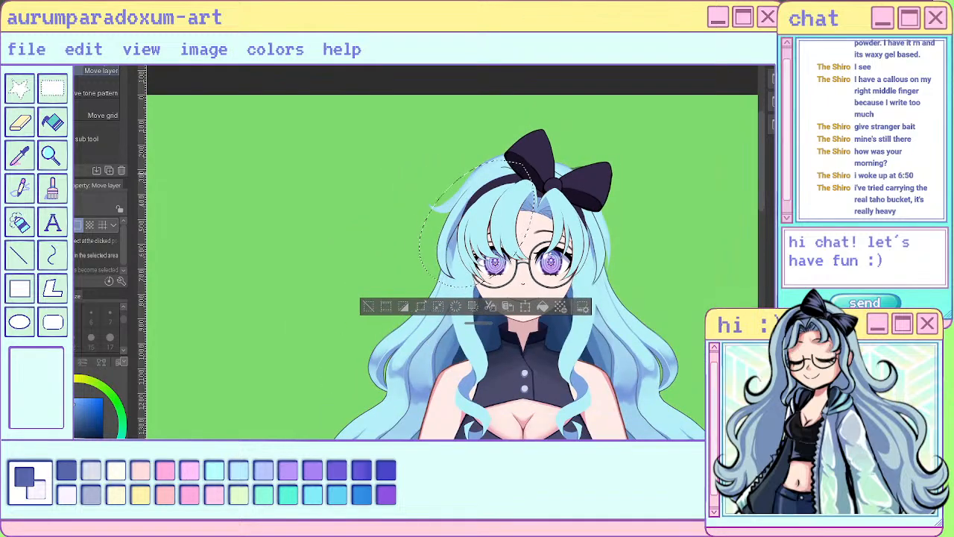
scroll(488, 149, up, 1)
scroll(497, 182, up, 4)
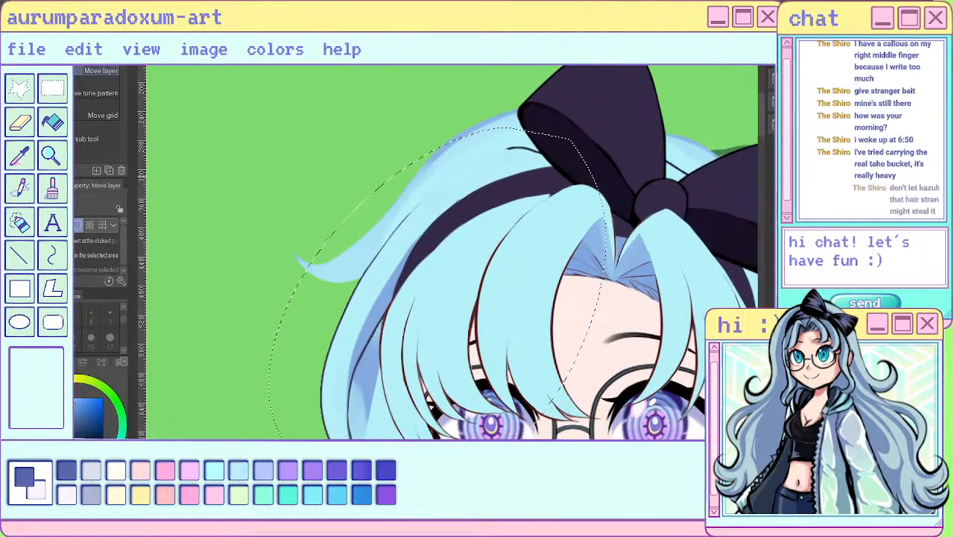
- Extend the side lock's blue shading along the headband up to the bow with the size 17 sai pen, and sample the light hair blue
key(p)
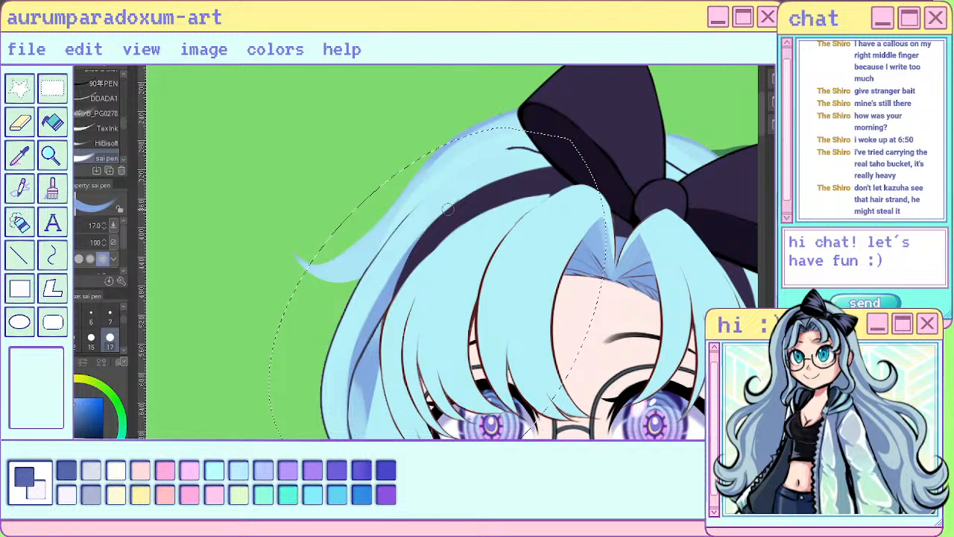
drag(466, 194, 561, 169)
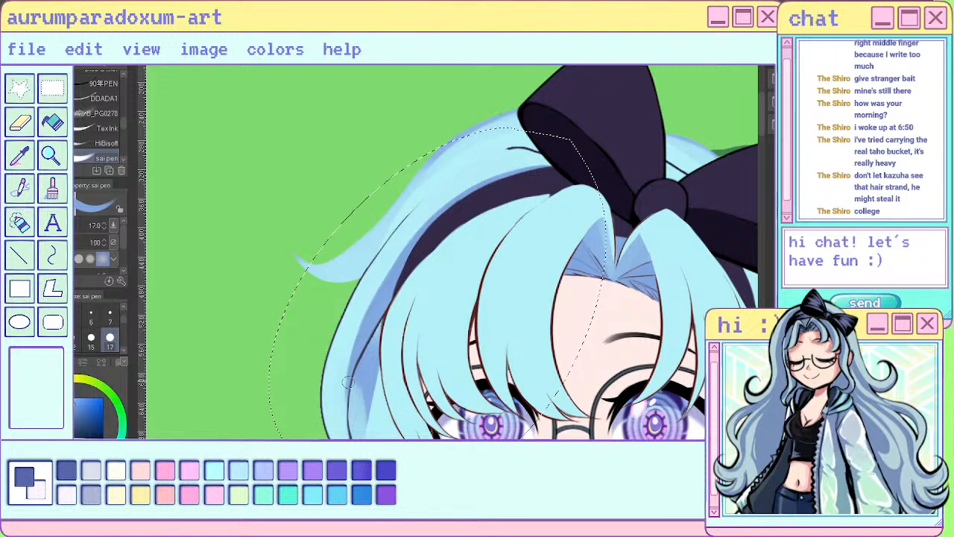
alt+click(351, 331)
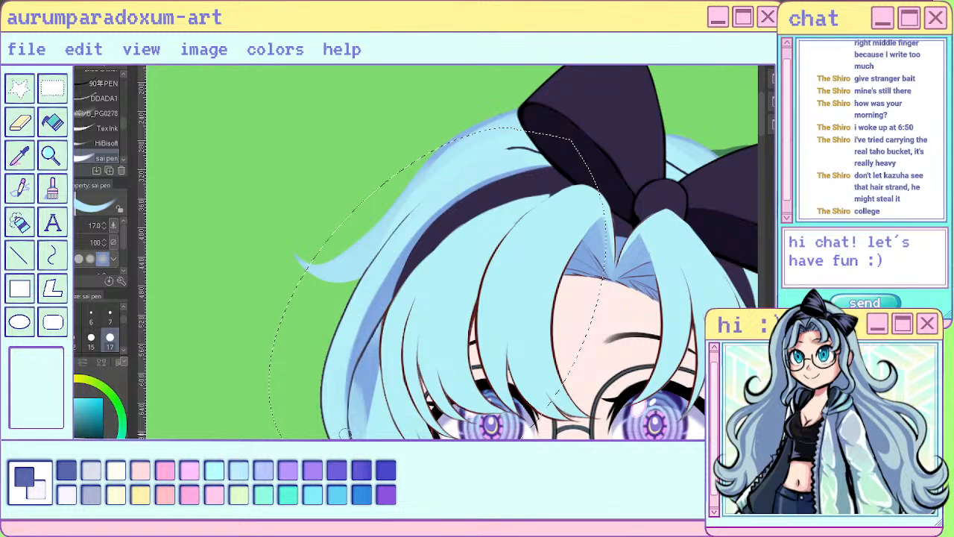
scroll(358, 371, down, 3)
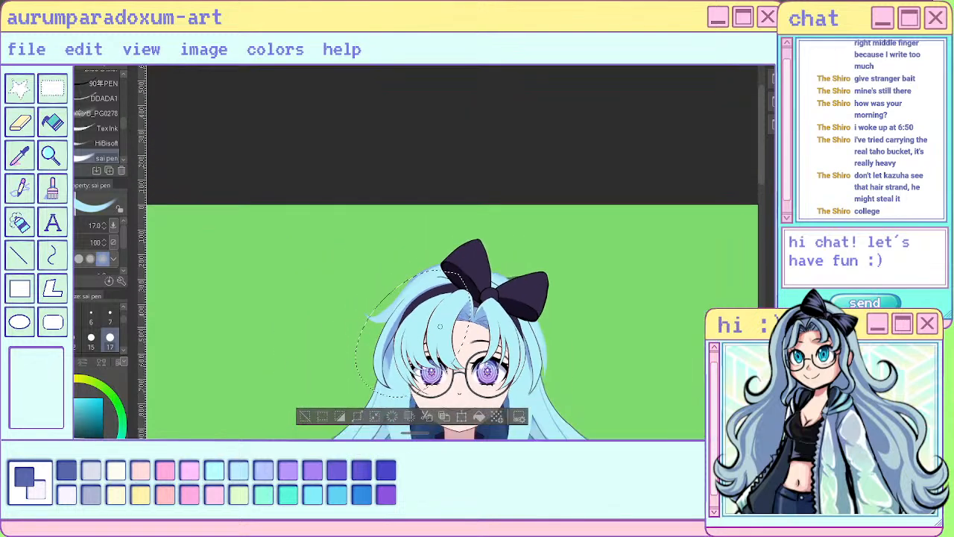
scroll(440, 326, down, 1)
scroll(433, 346, up, 2)
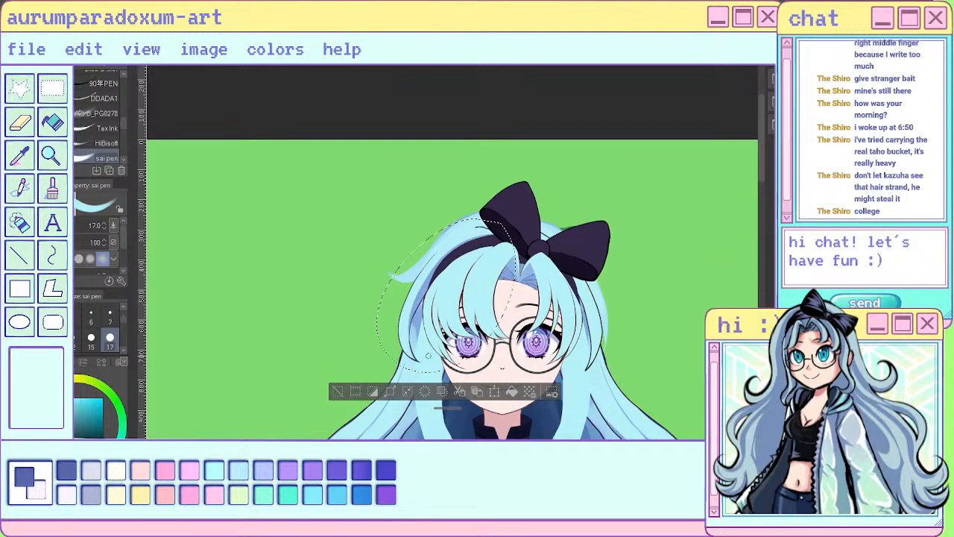
scroll(417, 353, up, 2)
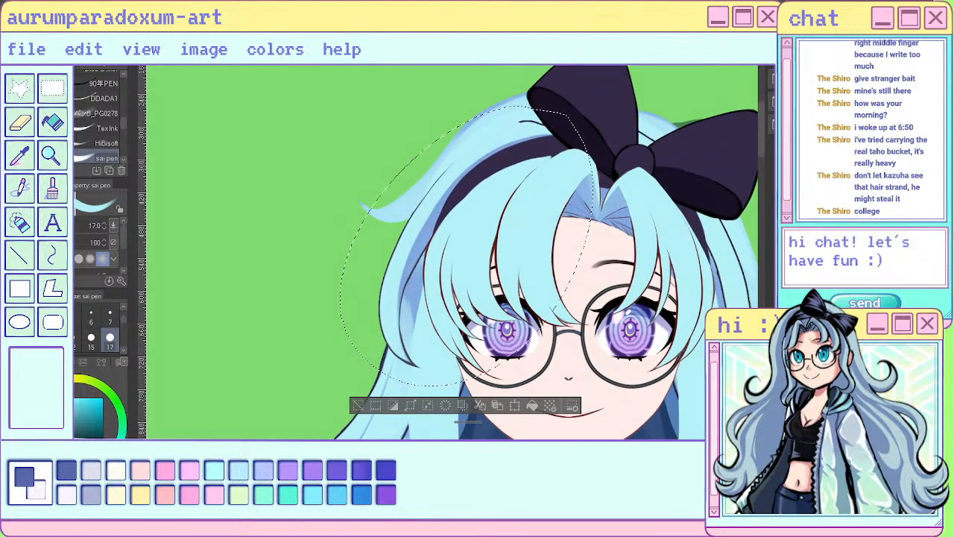
scroll(502, 161, down, 4)
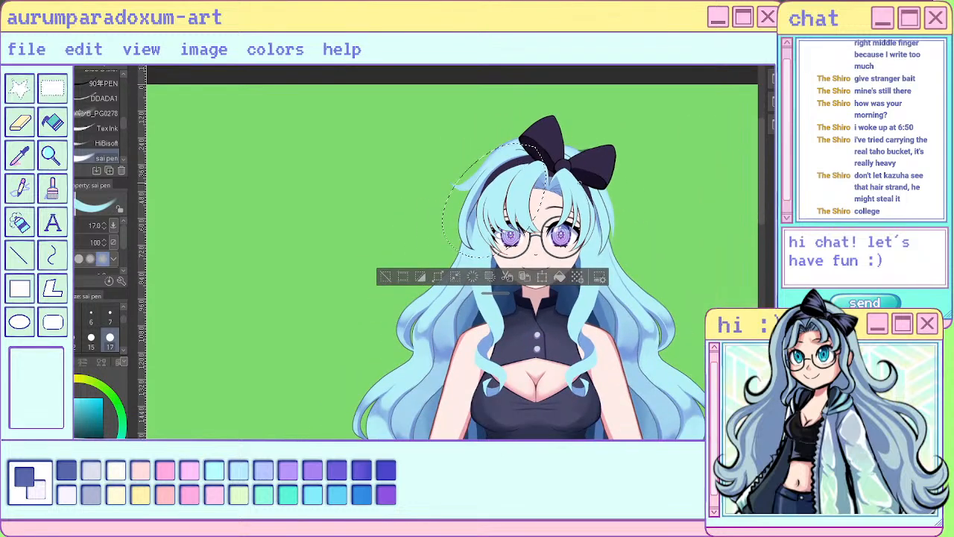
scroll(651, 223, up, 1)
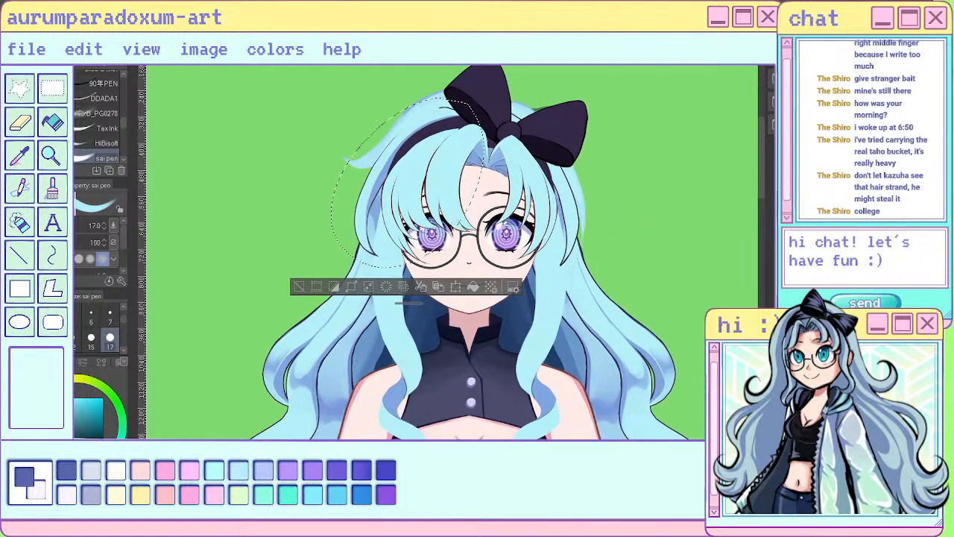
- Sample the shading blue from the tip of the outward hair flick and clear the selection around the side lock
scroll(671, 179, up, 2)
scroll(694, 183, down, 2)
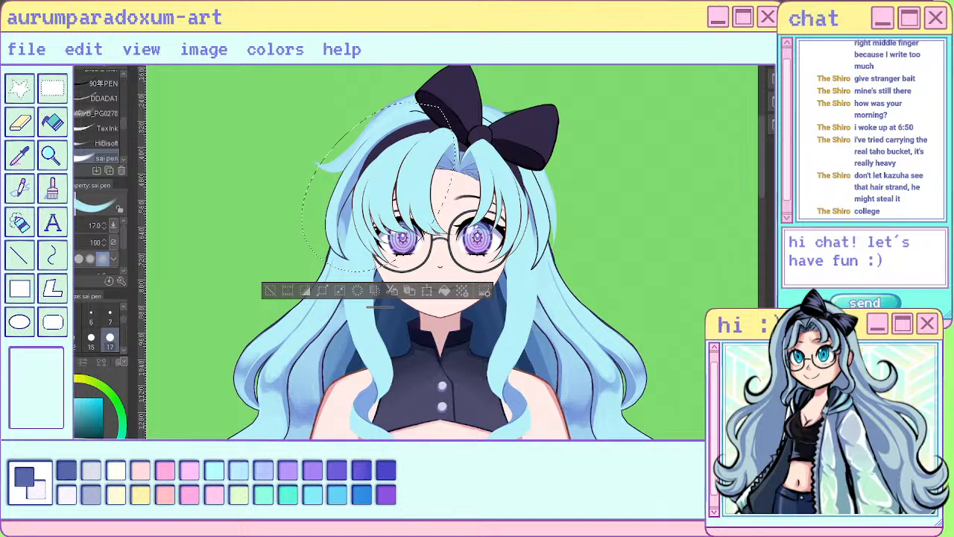
scroll(542, 123, up, 2)
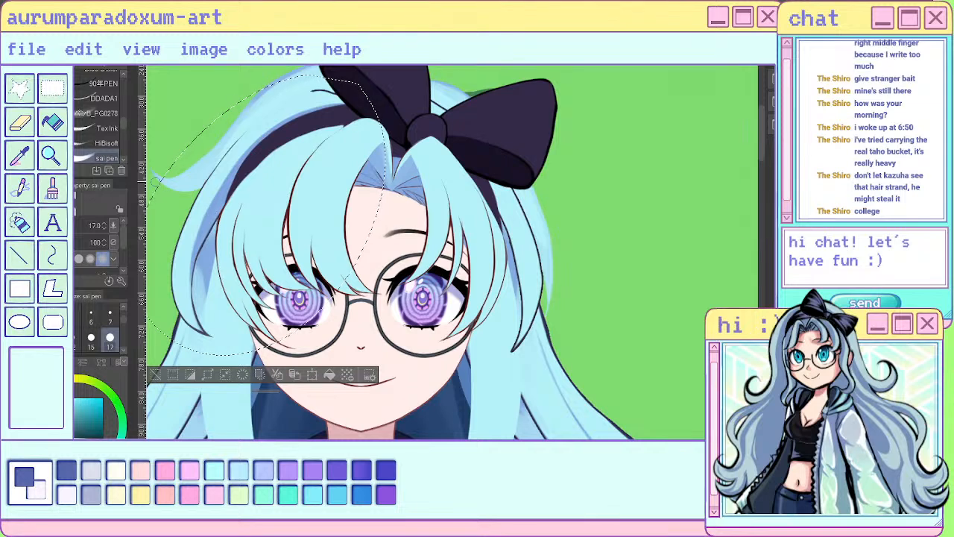
alt+click(164, 182)
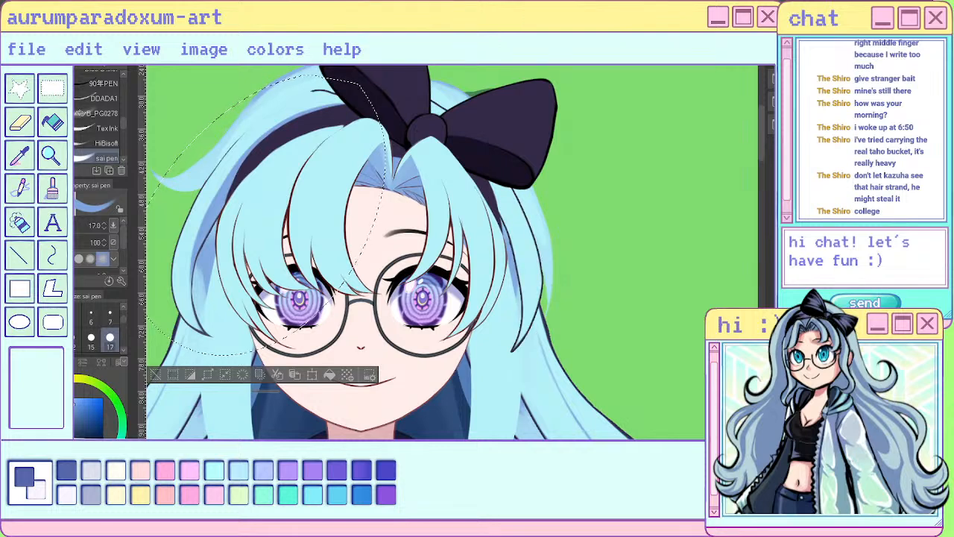
key(Delete)
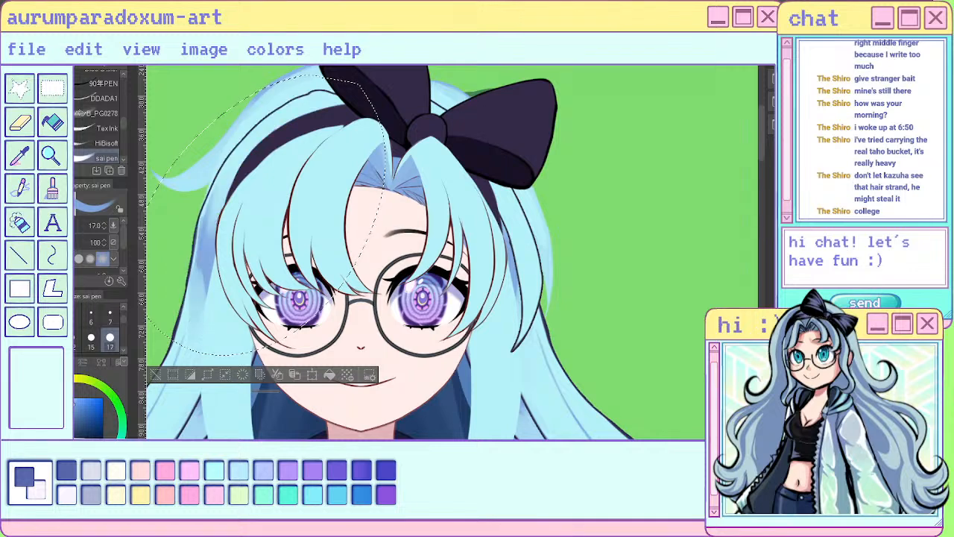
key(ctrl+z)
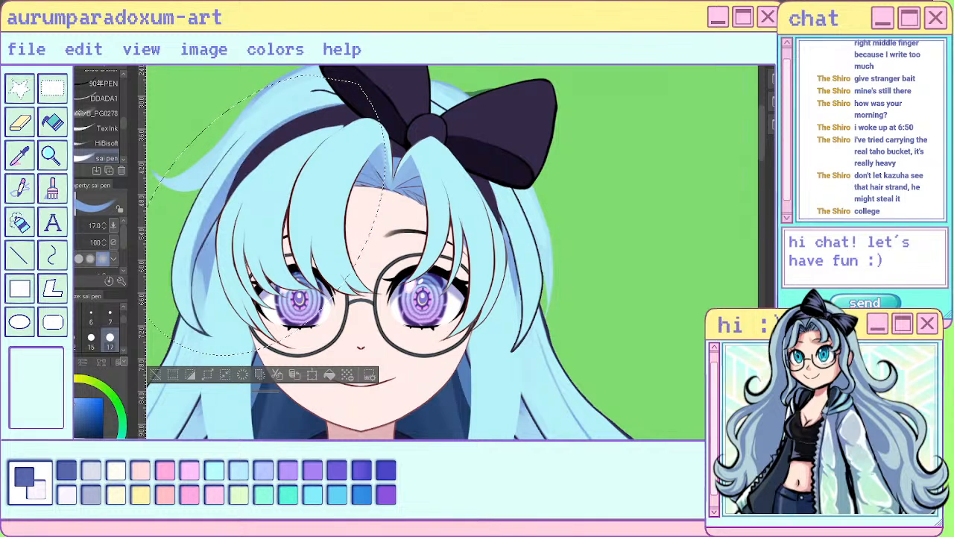
key(ctrl+d)
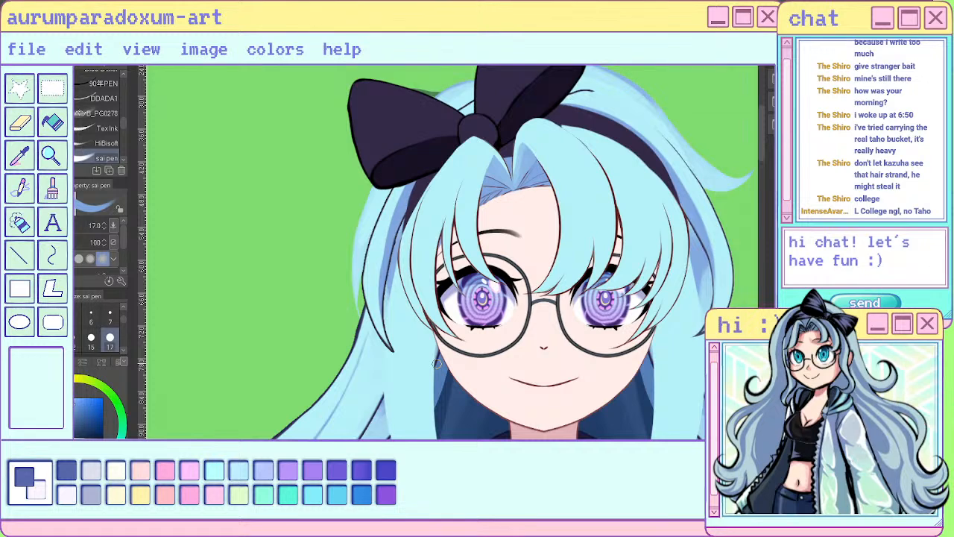
- Sample the light hair blue and paint it along the opposite side lock with the size 17 sai pen in a mirrored view
alt+click(385, 216)
drag(381, 254, 380, 306)
drag(385, 231, 382, 316)
drag(385, 231, 385, 321)
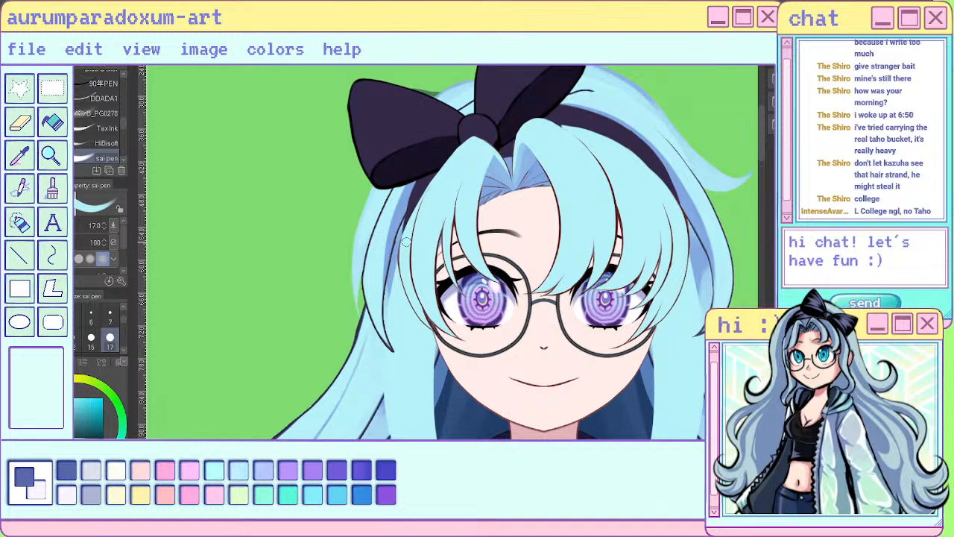
key(h)
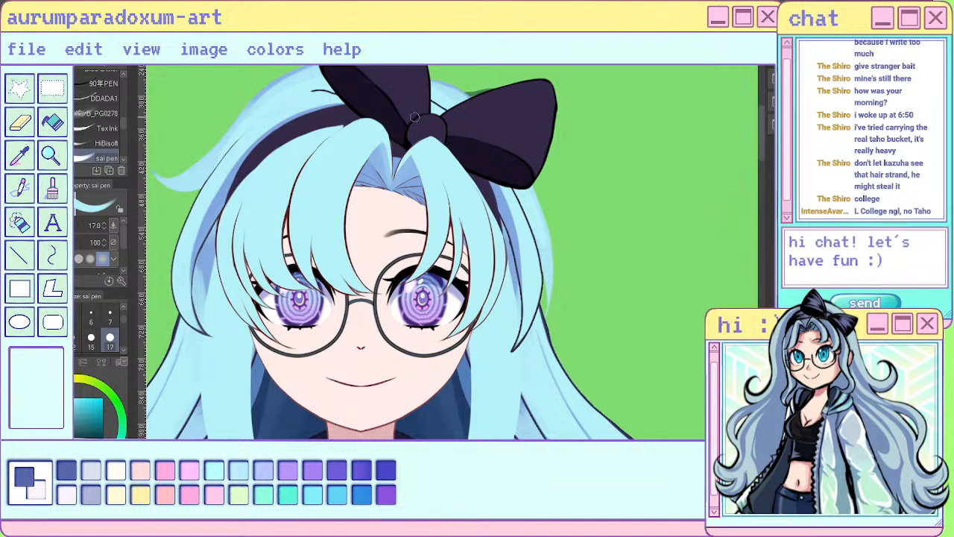
- Sample the shading blue, isolate the opposite side lock's layer and paint shading over its upper end
alt+click(500, 200)
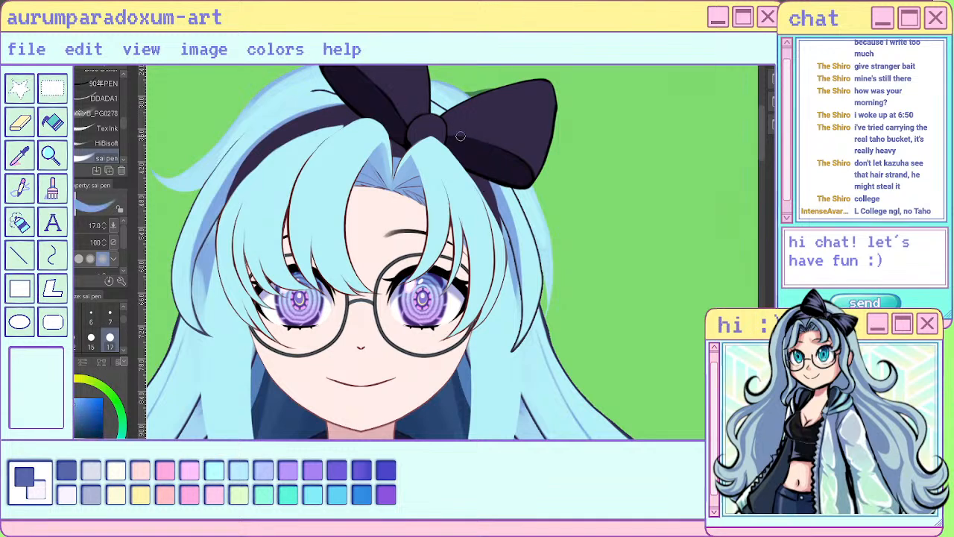
click(792, 246)
click(792, 246)
alt+click(792, 246)
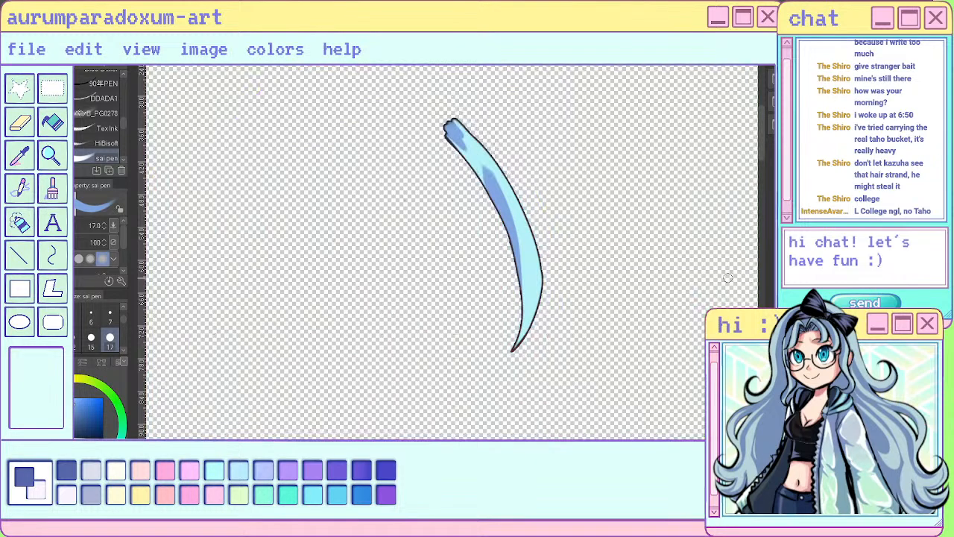
mouse_move(449, 127)
mouse_down()
mouse_move(477, 182)
mouse_move(462, 138)
mouse_up()
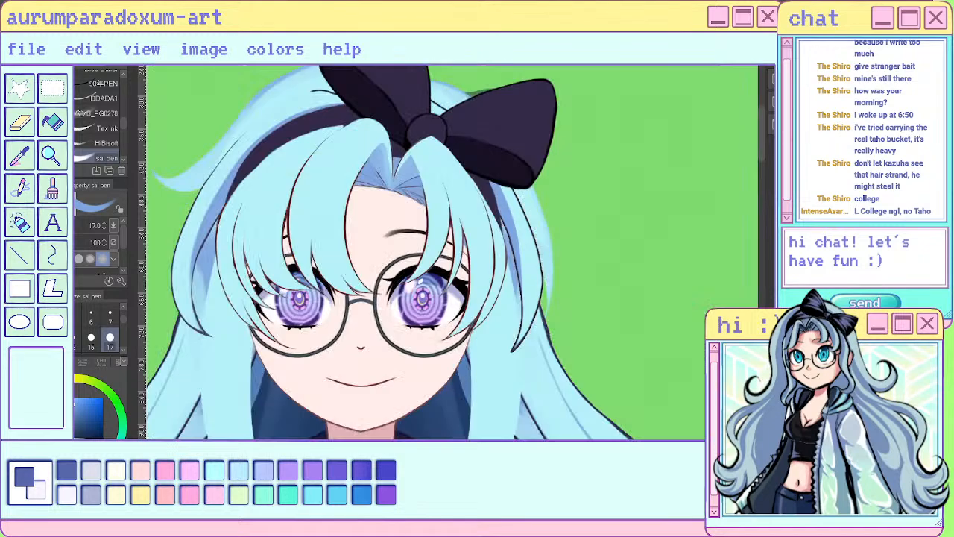
- Refine the edge of that lock's shading with sampled light blue and the sai pen at size 7, and resample the shading blue
scroll(489, 283, up, 3)
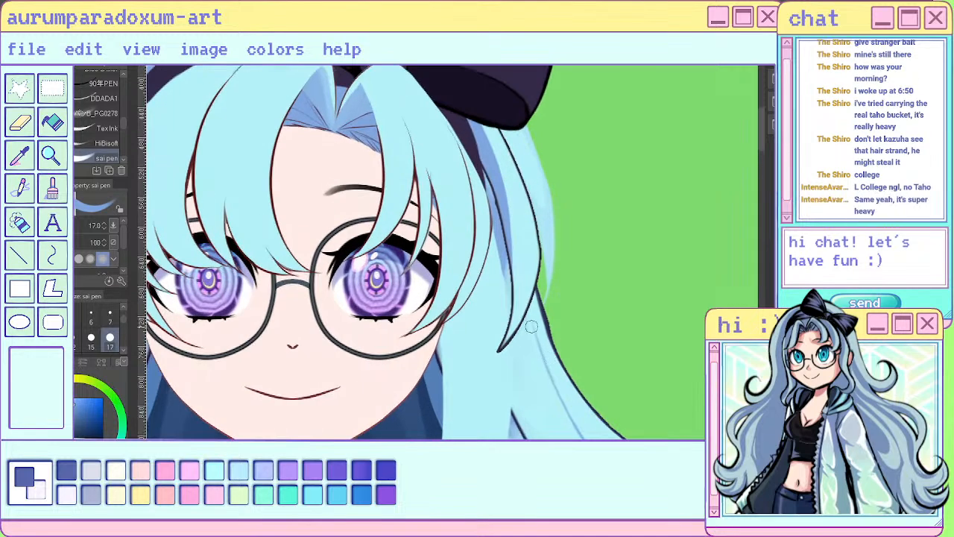
scroll(489, 281, down, 1)
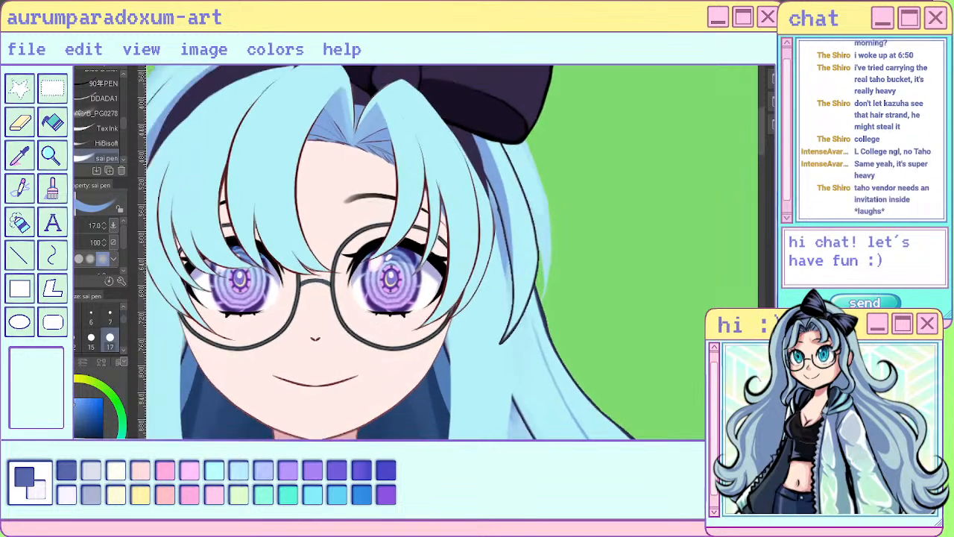
scroll(455, 142, up, 1)
drag(455, 112, 334, 438)
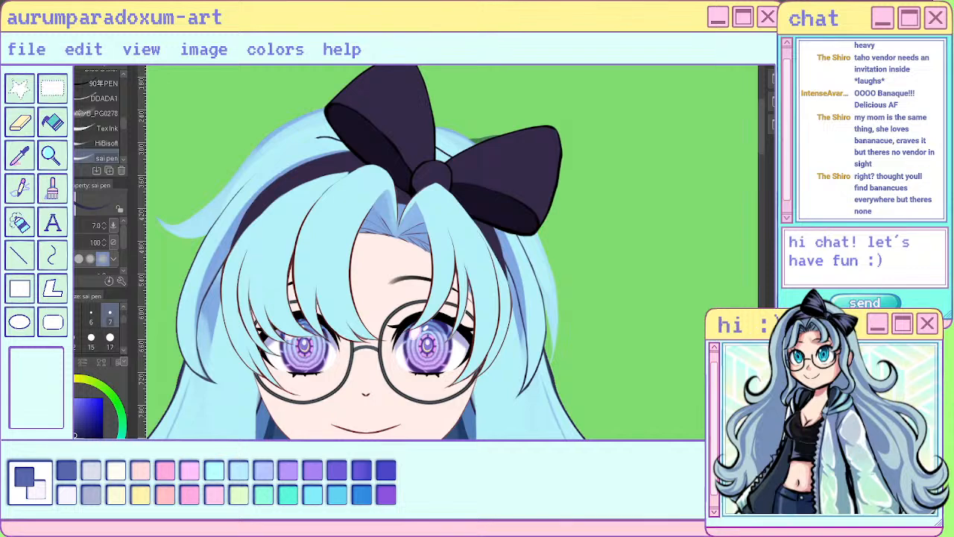
scroll(484, 278, up, 1)
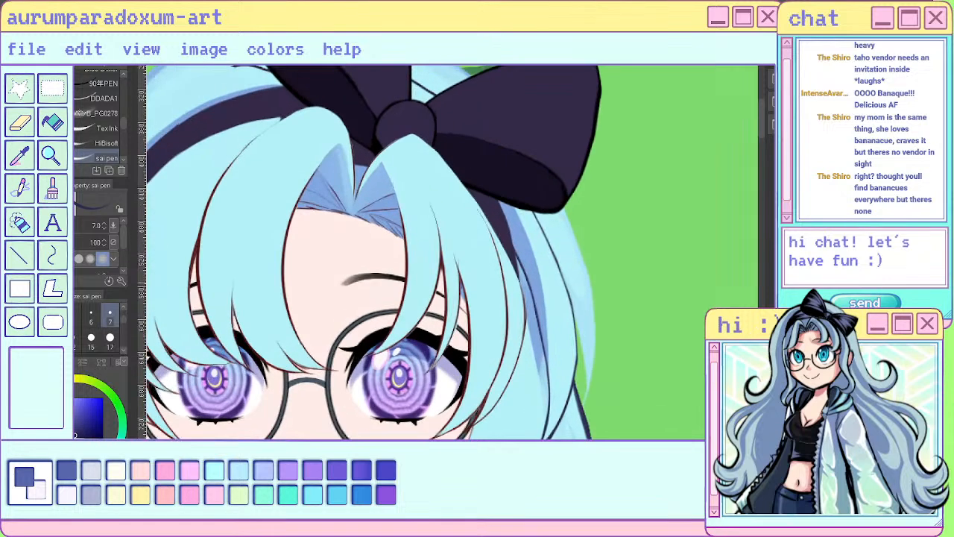
alt+click(558, 302)
mouse_move(512, 202)
mouse_down()
mouse_move(542, 295)
mouse_move(547, 354)
mouse_up()
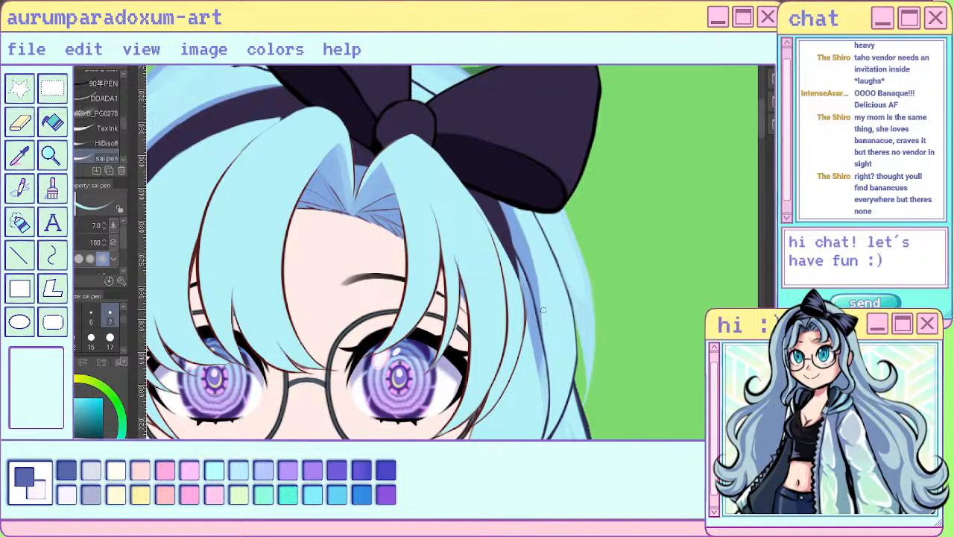
alt+click(545, 299)
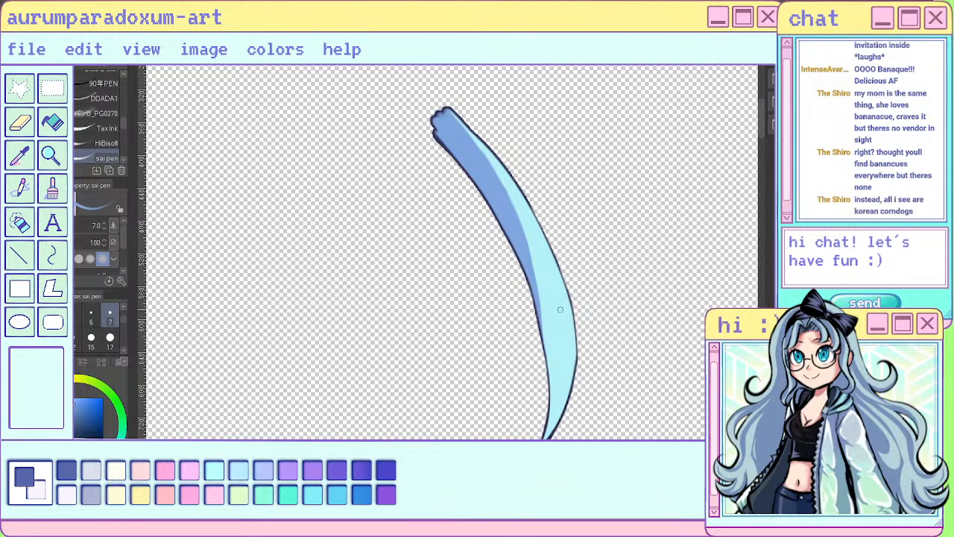
scroll(606, 264, down, 4)
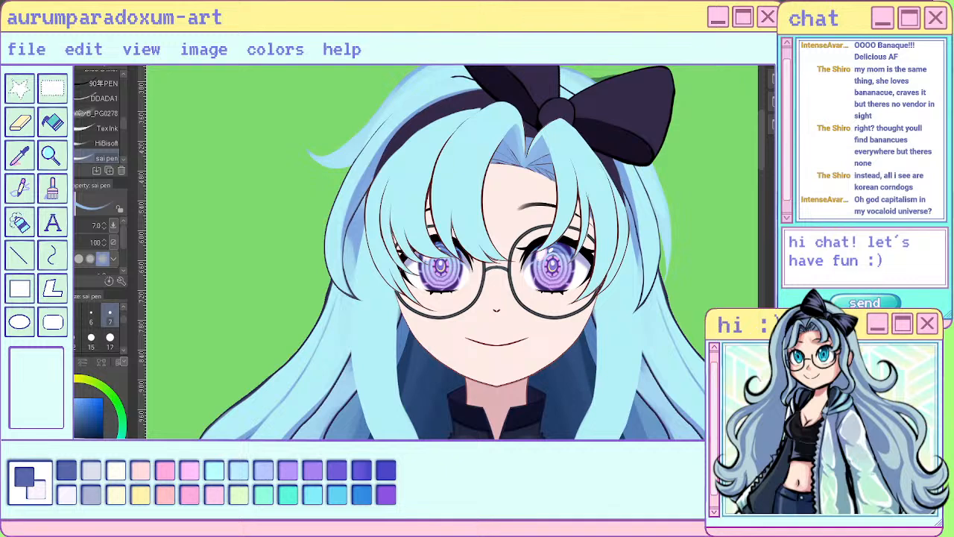
- Try soft blue shadows around the lower tips of both side locks with the ぽんぽん brush at size 50
click(110, 347)
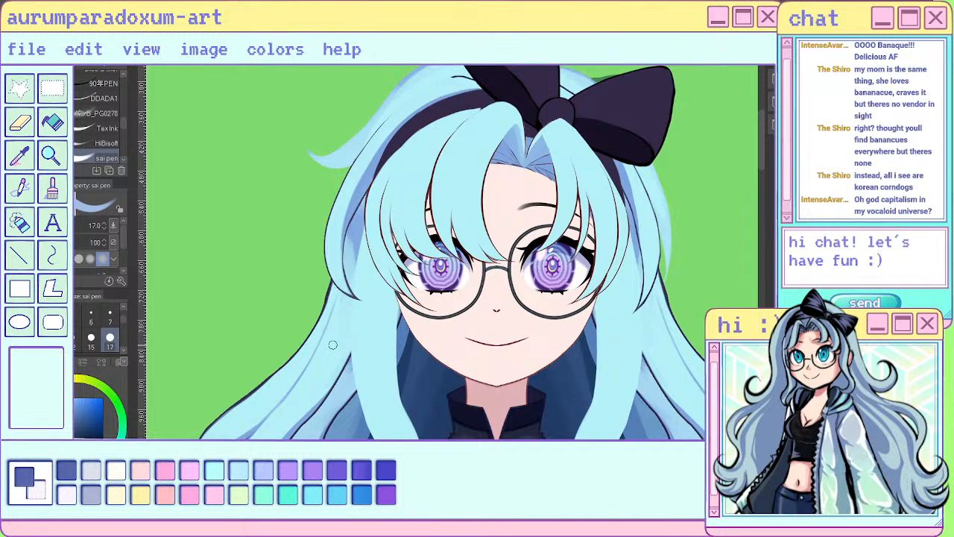
key(b)
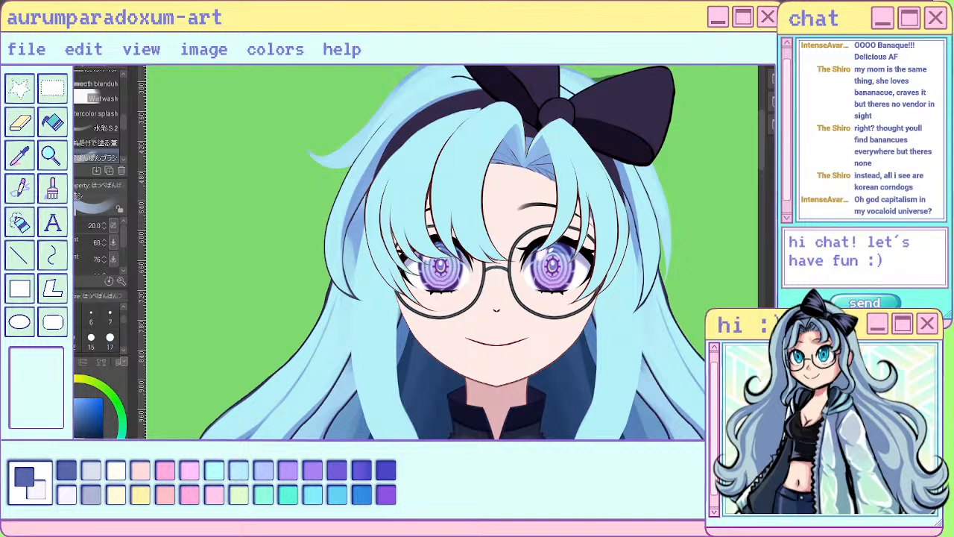
drag(335, 247, 361, 296)
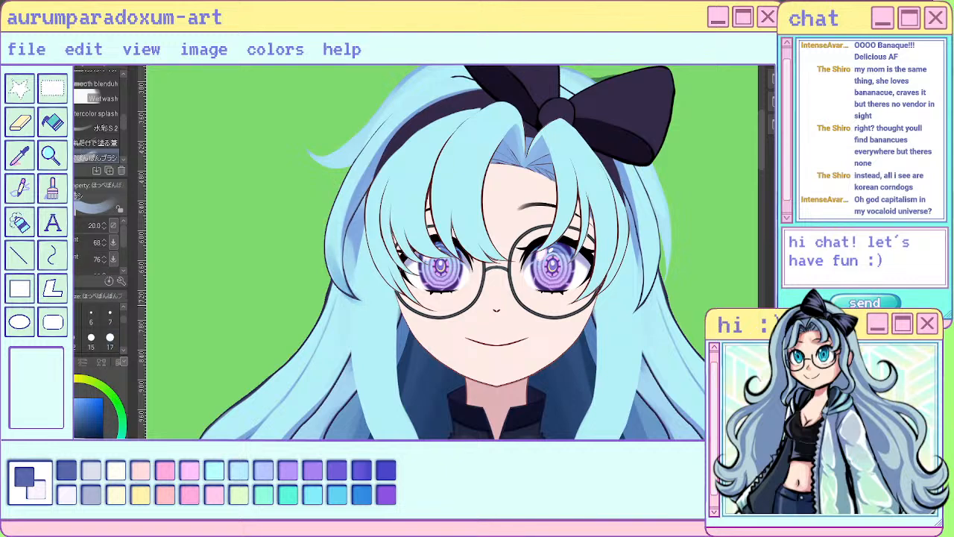
key(bracketleft)
key(bracketright)
key(bracketright)
key(bracketright)
key(bracketright)
key(bracketright)
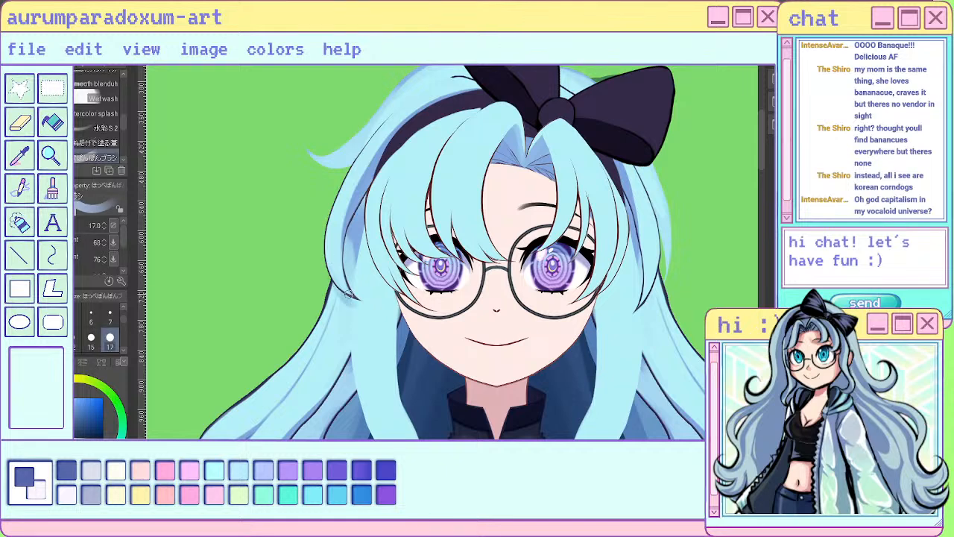
drag(329, 282, 357, 321)
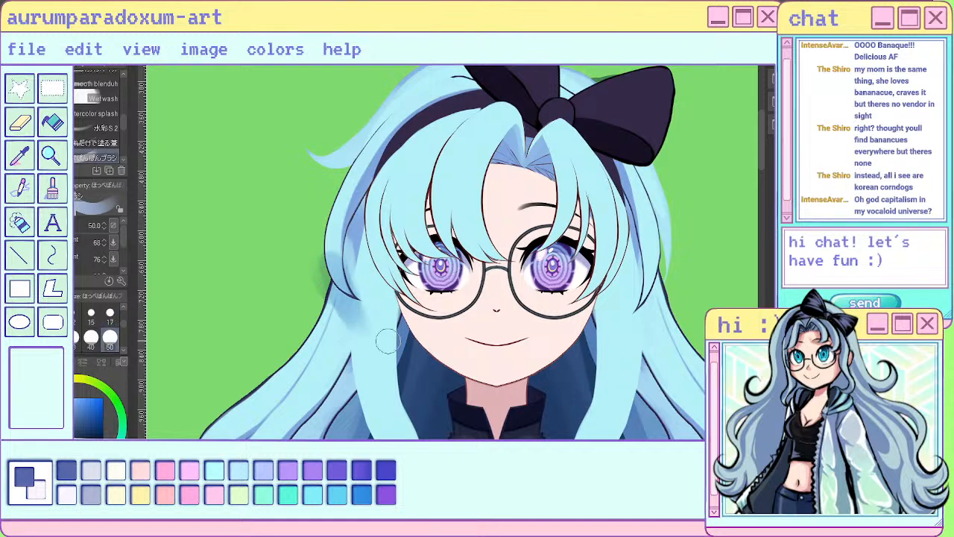
key(ctrl+z)
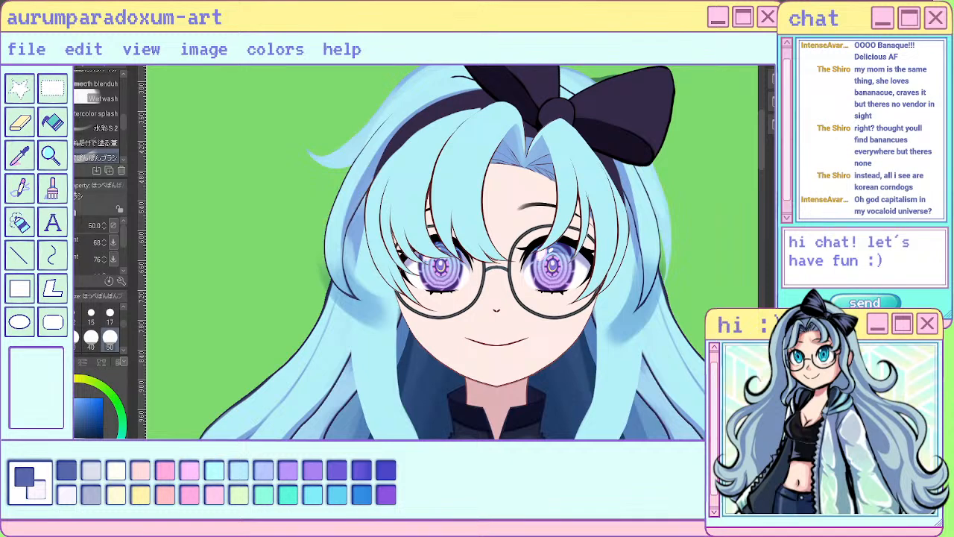
key(ctrl+s)
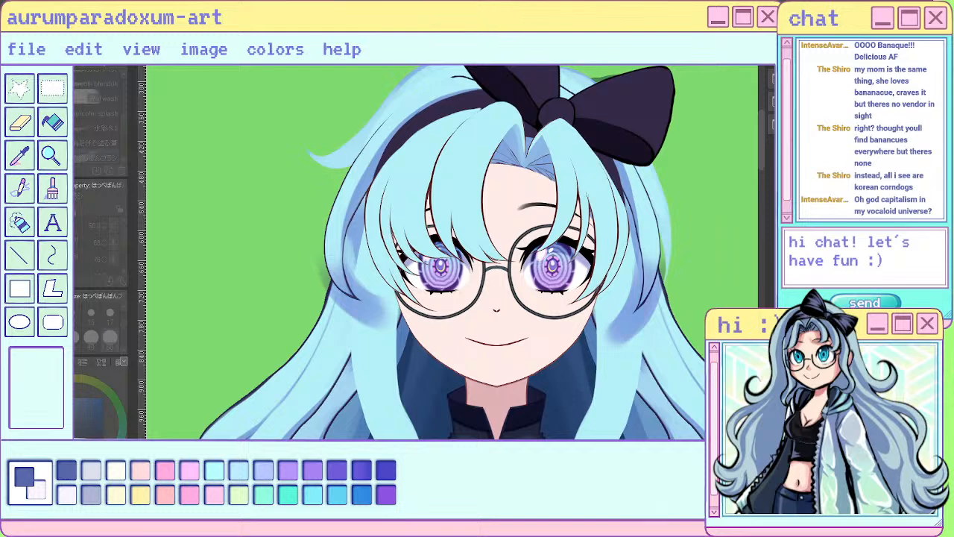
click(517, 343)
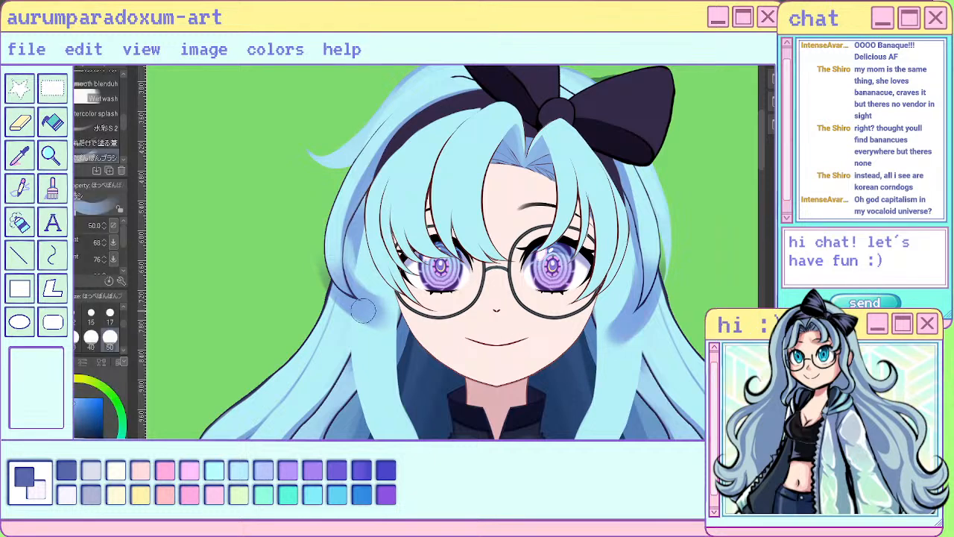
- Sample the shading blue from the layer and airbrush a soft shadow on the crown beside the bow with the Soft airbrush at size 50
key(i)
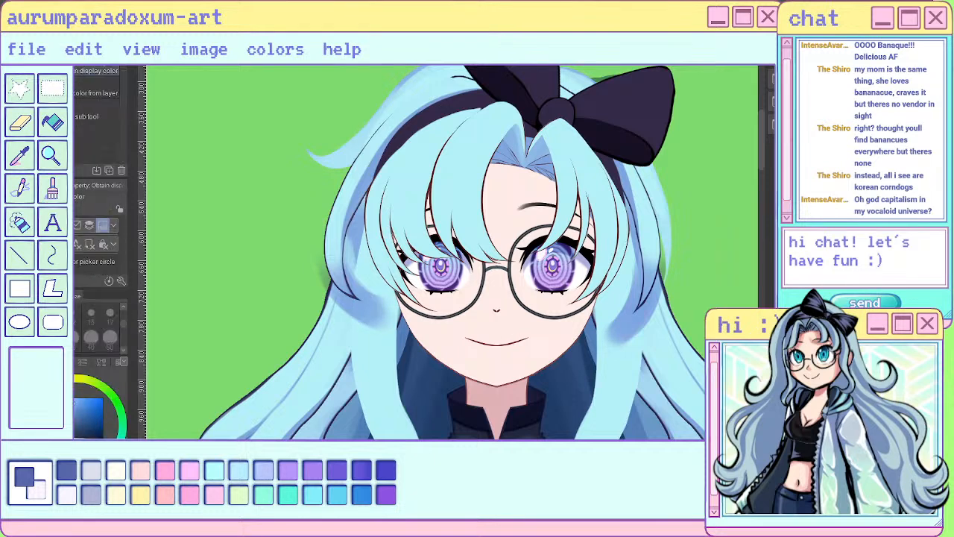
click(367, 305)
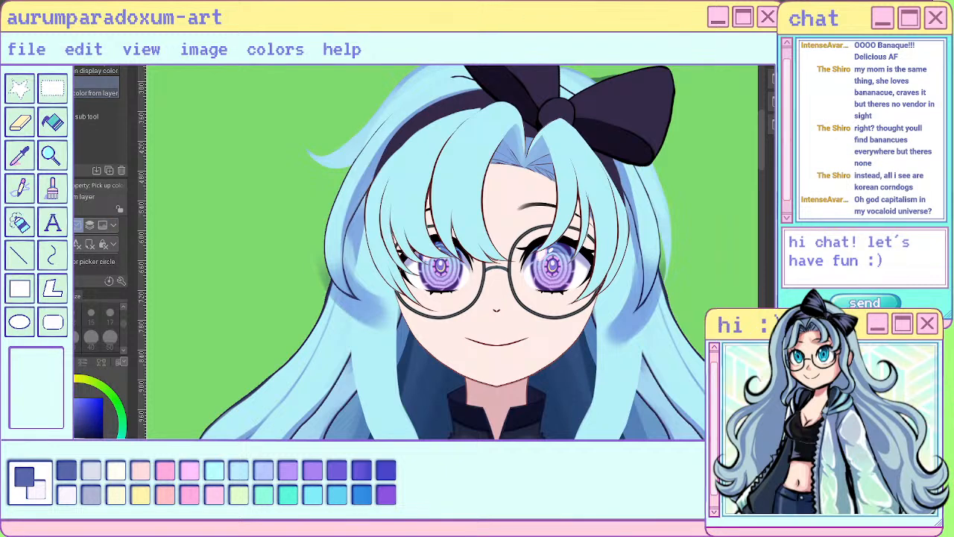
click(102, 362)
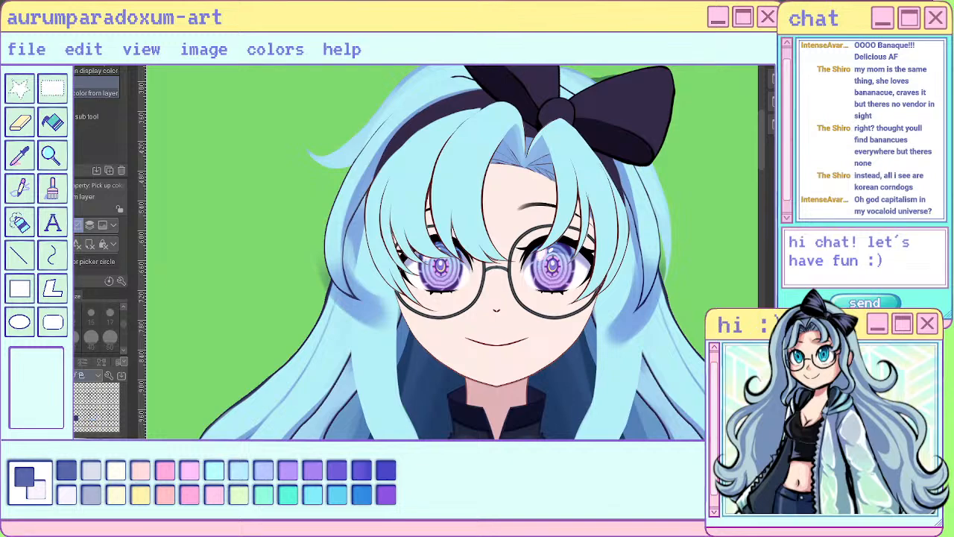
click(66, 362)
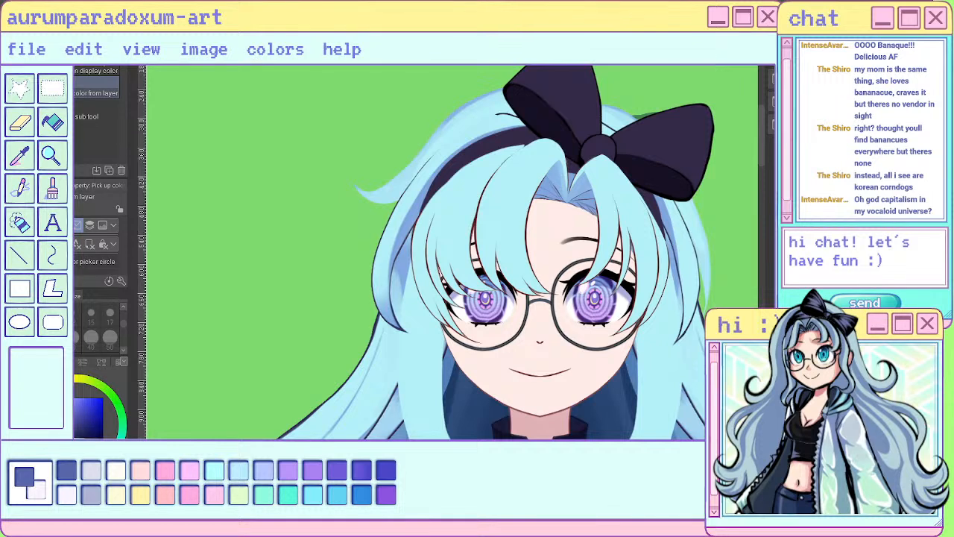
mouse_move(479, 128)
mouse_down()
mouse_move(557, 138)
mouse_move(509, 126)
mouse_move(520, 120)
mouse_up()
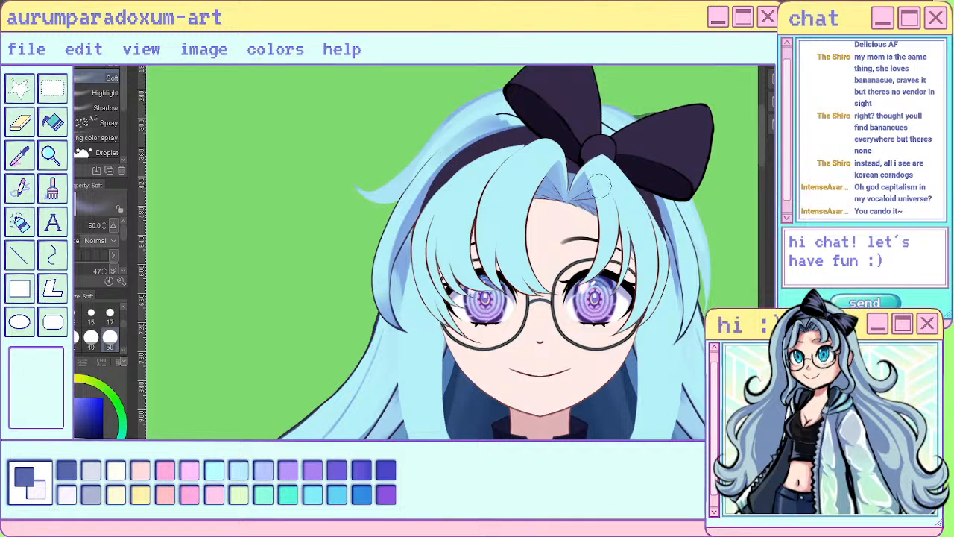
scroll(596, 185, down, 2)
scroll(597, 185, up, 8)
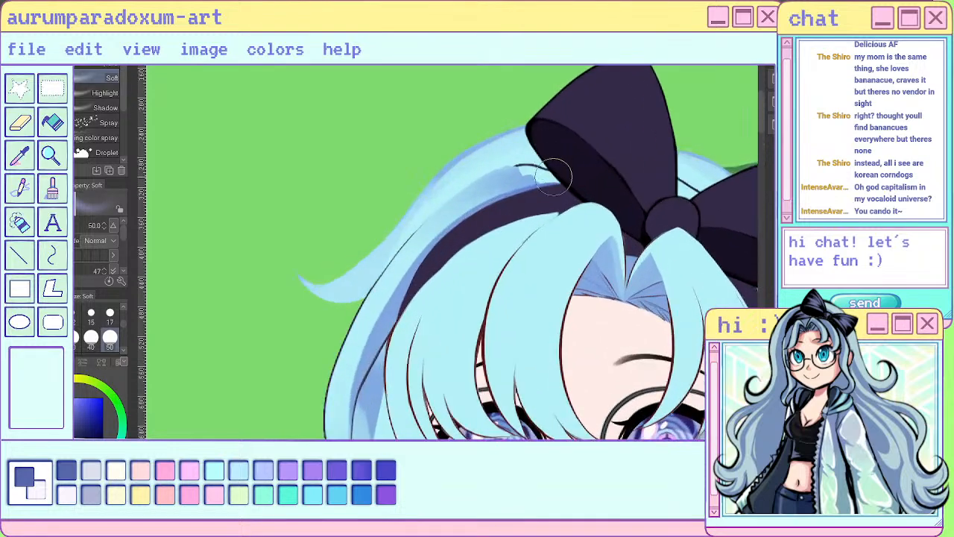
- Undo and redo the latest shadow strokes on the crown beside the bow to compare the versions
scroll(546, 177, down, 3)
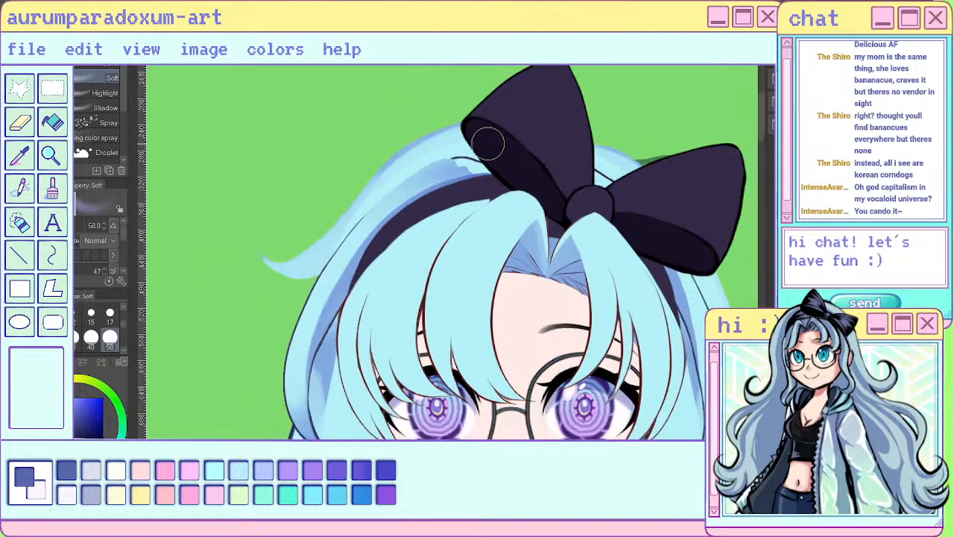
scroll(477, 179, down, 3)
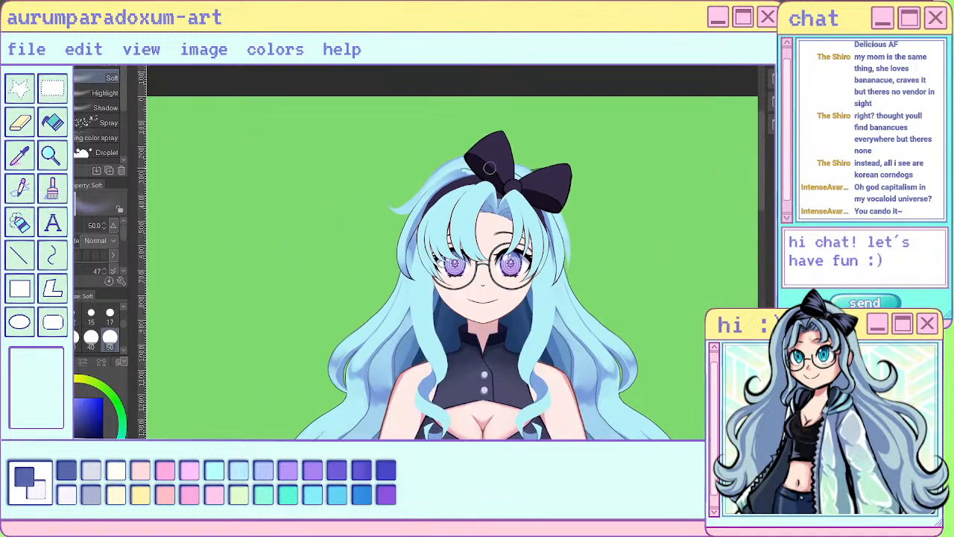
scroll(440, 169, up, 3)
scroll(438, 168, up, 3)
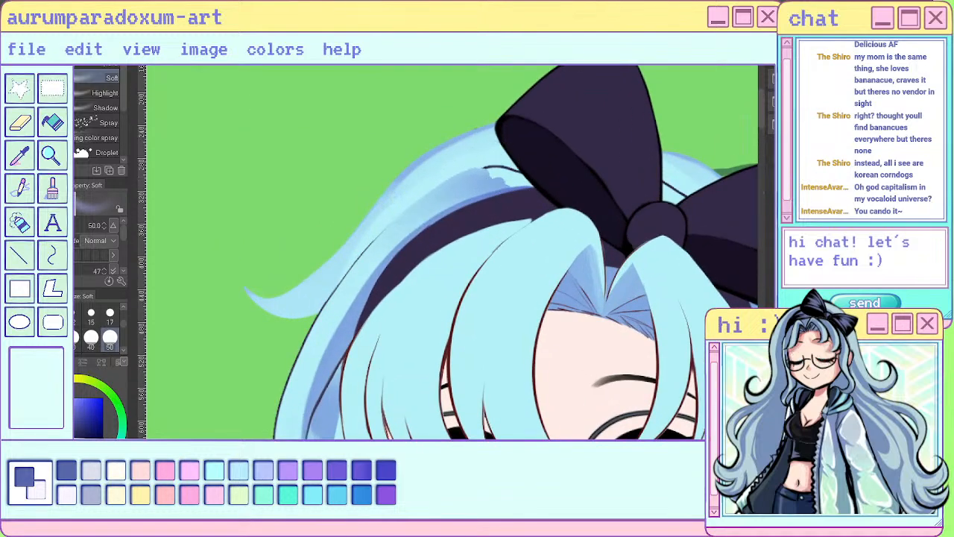
key(ctrl+z)
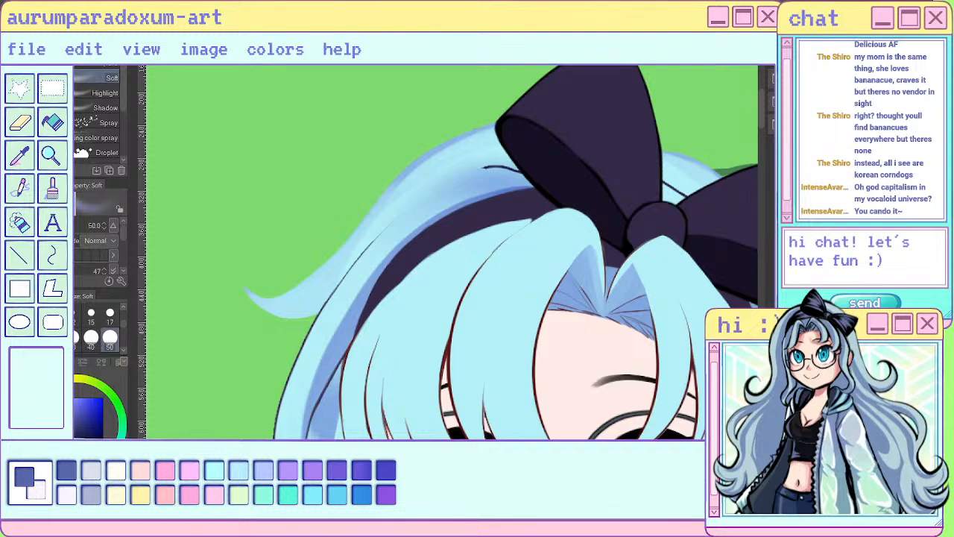
key(ctrl+z)
key(ctrl+y)
scroll(520, 191, down, 5)
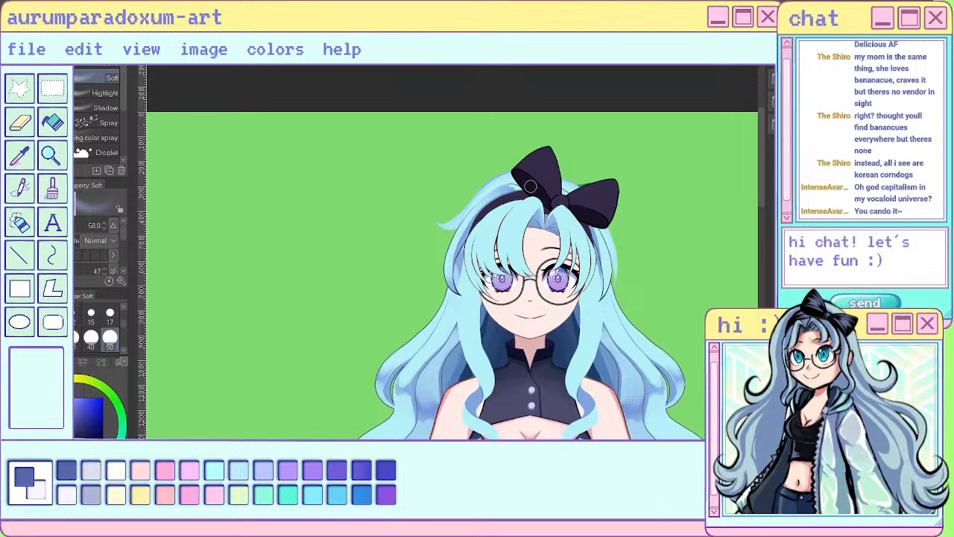
scroll(526, 185, up, 3)
scroll(522, 180, up, 3)
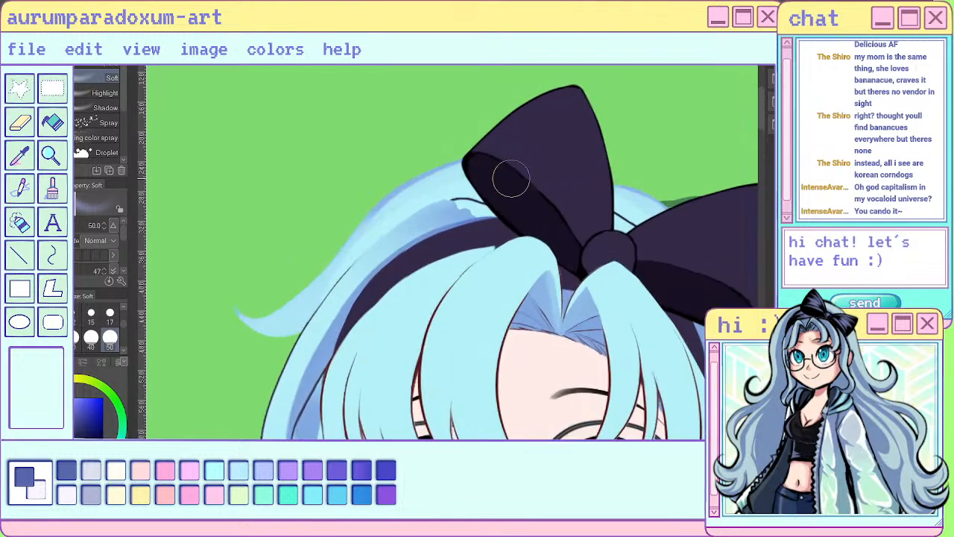
- Sample the light hair blue and paint over the shadow's rough edge beside the bow with the sai pen at size 17
alt+click(454, 221)
click(22, 148)
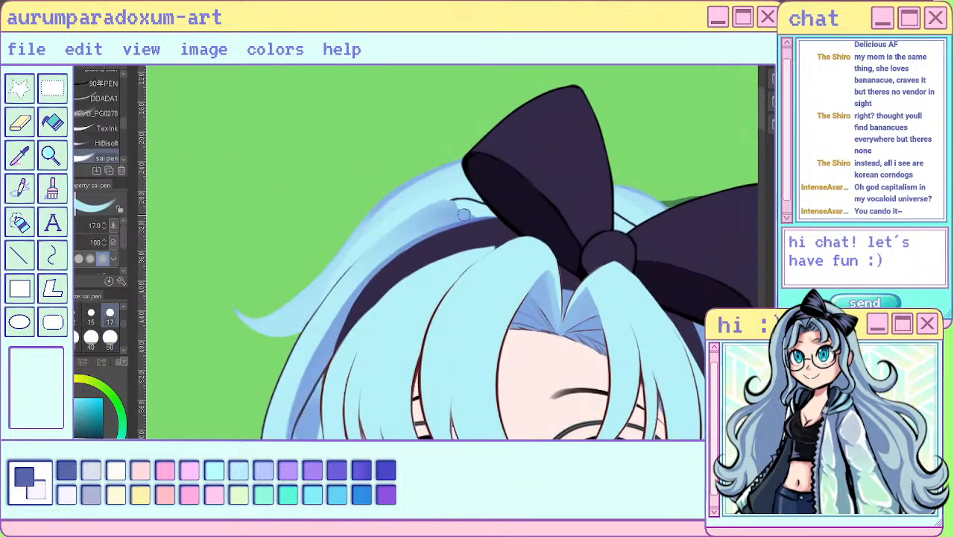
mouse_move(450, 208)
mouse_down()
mouse_move(481, 207)
mouse_move(436, 207)
mouse_move(512, 219)
mouse_move(433, 203)
mouse_move(503, 219)
mouse_up()
scroll(470, 158, down, 3)
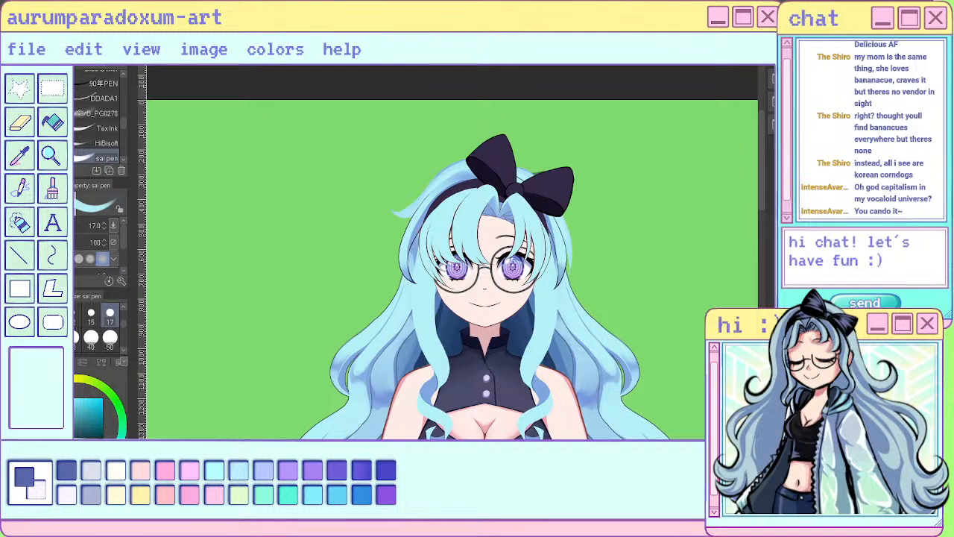
scroll(548, 195, up, 3)
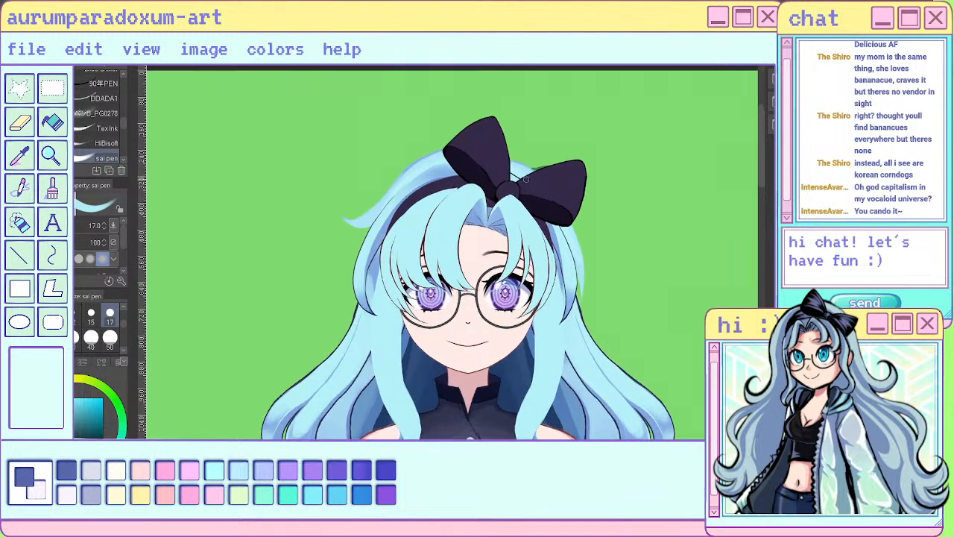
scroll(548, 199, down, 4)
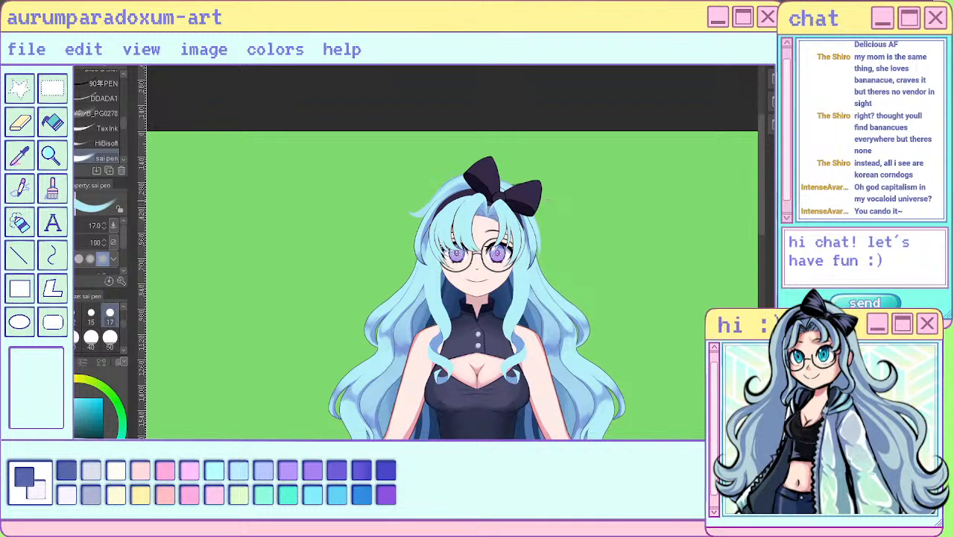
scroll(506, 194, up, 3)
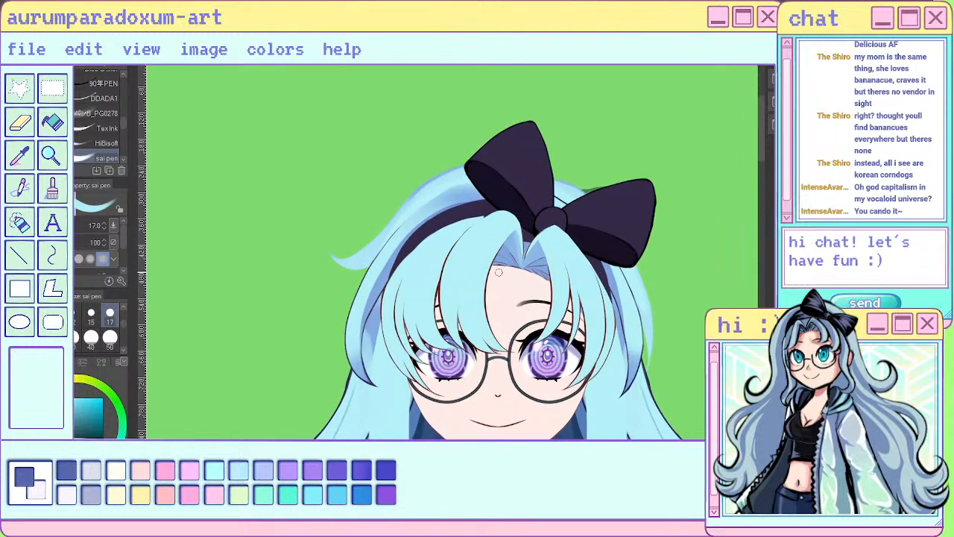
scroll(506, 194, up, 2)
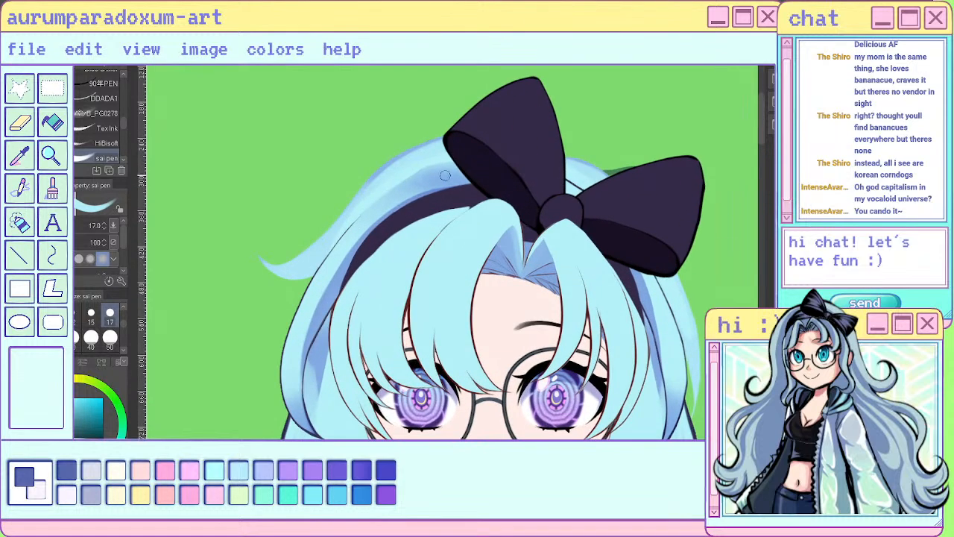
- Erase the soft shadow from the crown above the headband with the Hard eraser at size 17
scroll(363, 161, up, 2)
key(e)
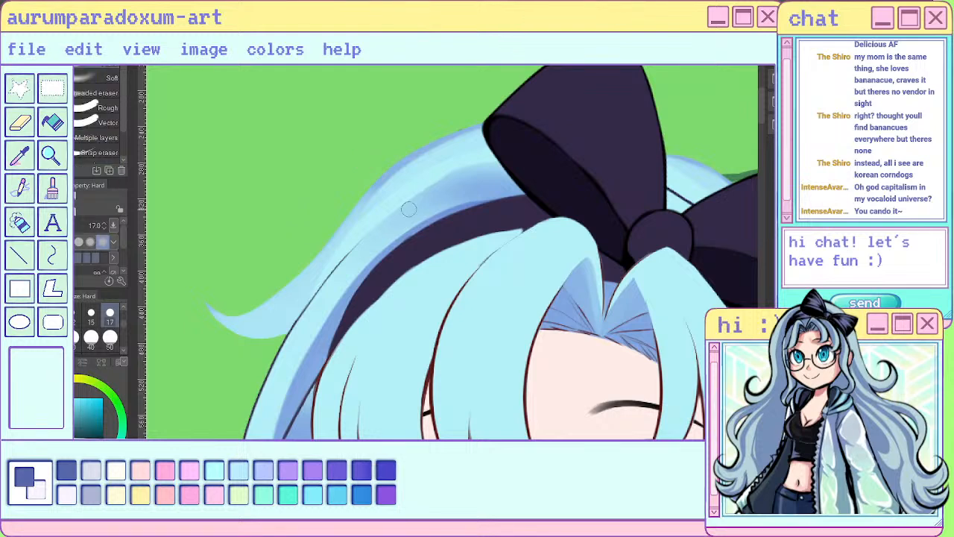
mouse_move(403, 202)
mouse_down()
mouse_move(488, 170)
mouse_move(366, 258)
mouse_move(444, 199)
mouse_move(556, 187)
mouse_move(423, 208)
mouse_move(503, 185)
mouse_move(469, 196)
mouse_move(498, 173)
mouse_up()
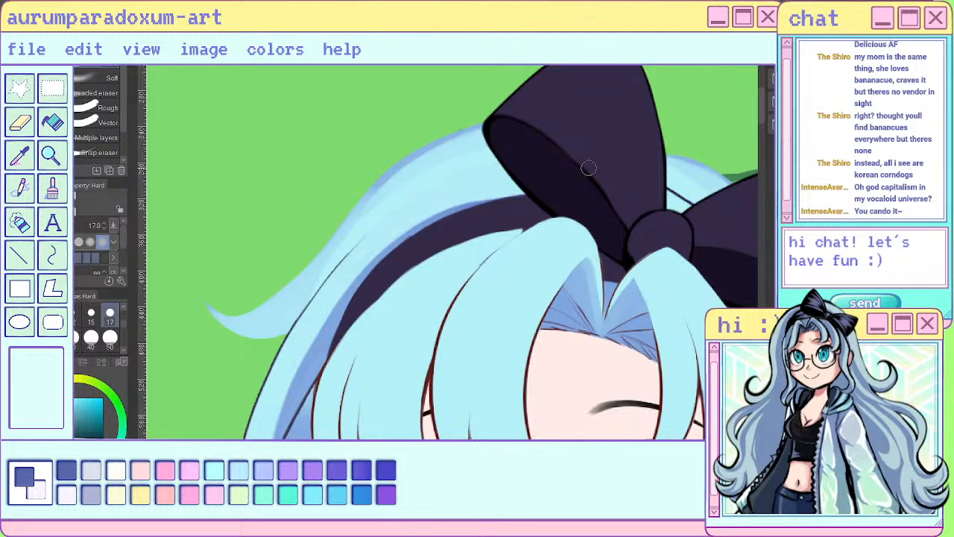
scroll(498, 172, down, 5)
scroll(582, 179, up, 4)
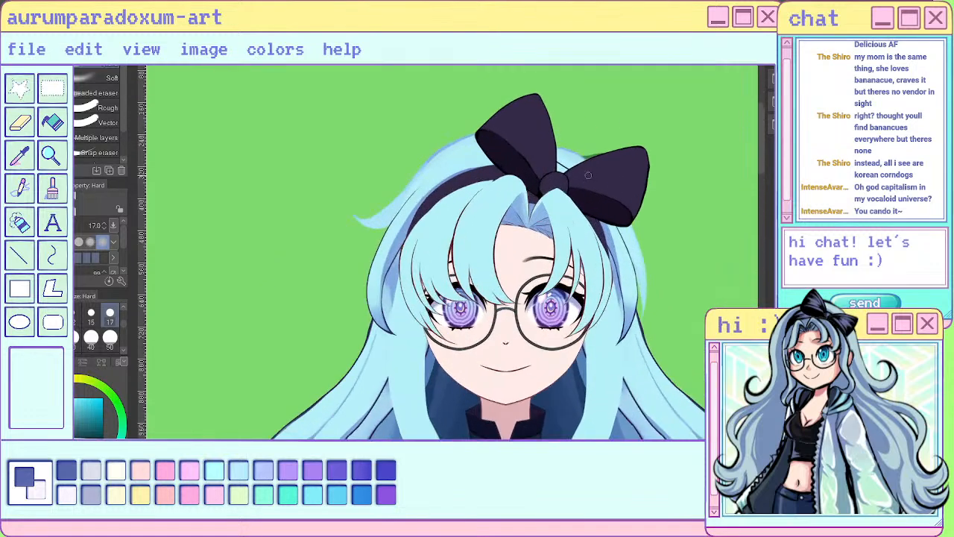
- Sample the shading blue and shade the hair outside the headband with the sai pen, adding soft shading with the ぽんぽん brush at size 50
scroll(582, 179, down, 5)
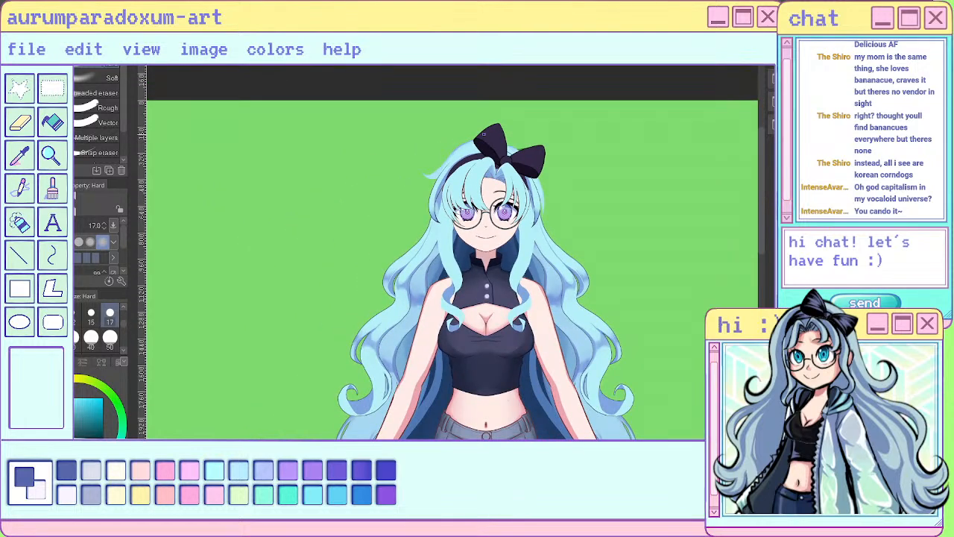
scroll(515, 148, up, 1)
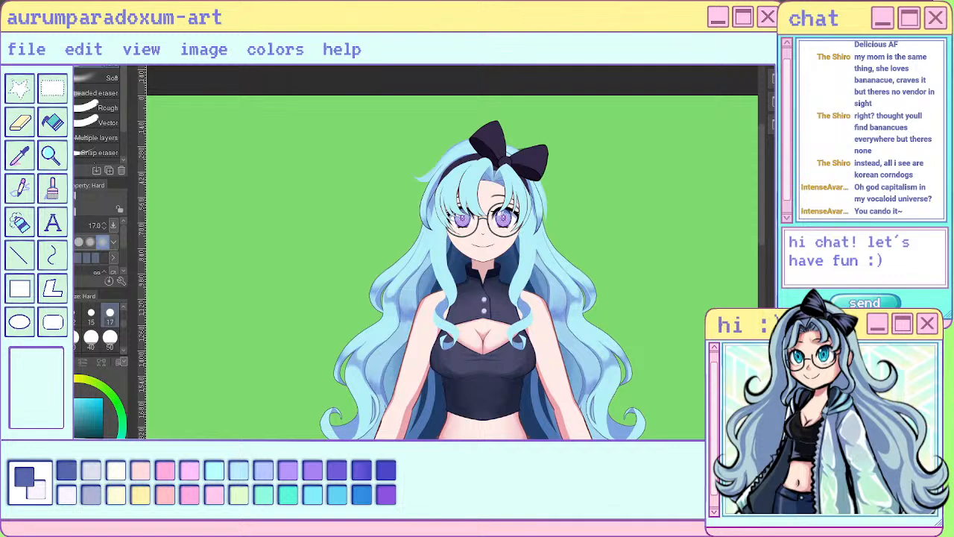
scroll(665, 196, up, 2)
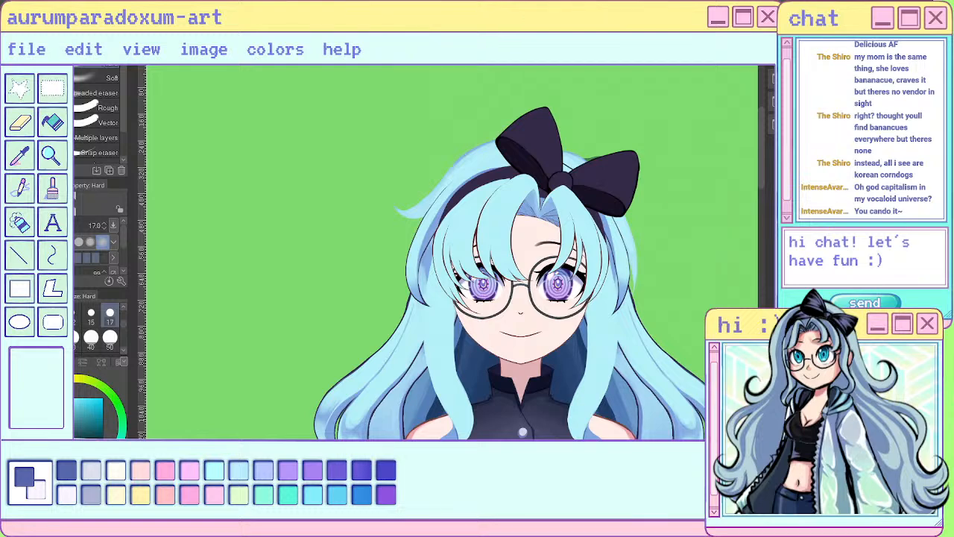
scroll(506, 242, down, 2)
scroll(586, 261, up, 3)
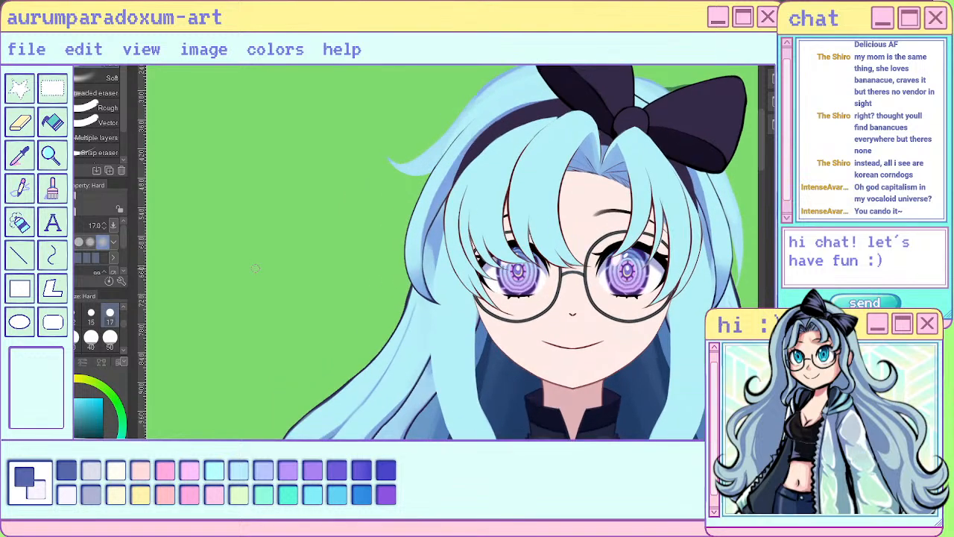
alt+click(422, 287)
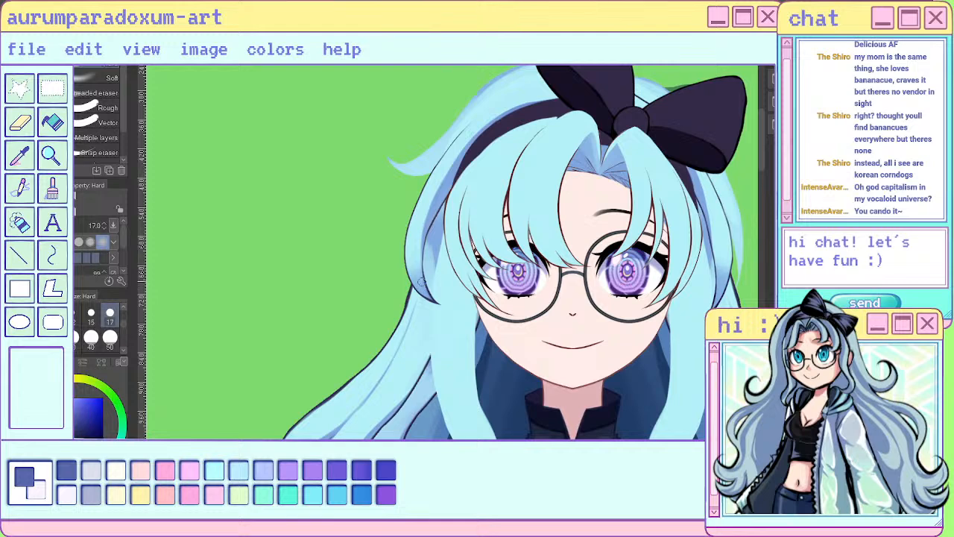
key(p)
drag(454, 151, 429, 190)
mouse_move(451, 157)
mouse_down()
mouse_move(431, 180)
mouse_move(454, 153)
mouse_move(422, 213)
mouse_move(437, 170)
mouse_up()
key(b)
key(c)
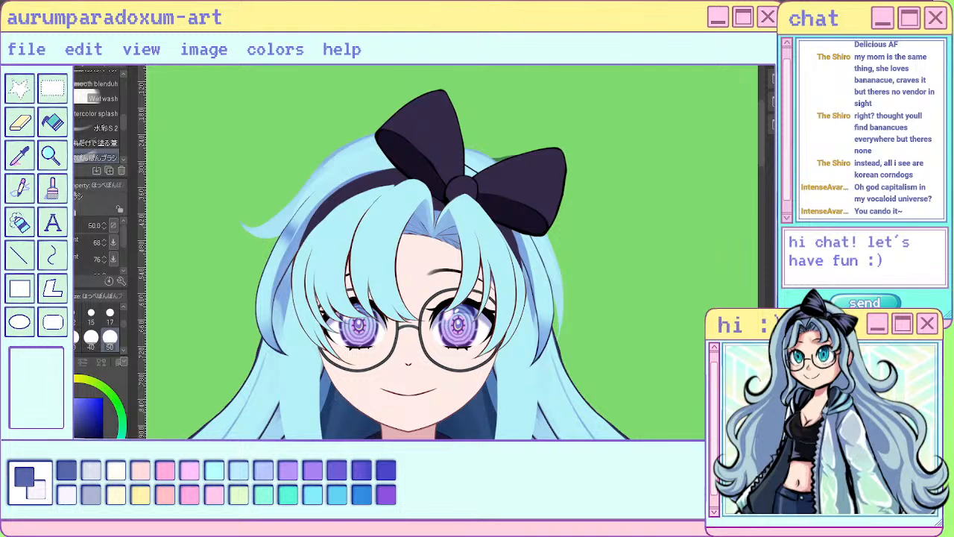
- Paint a shading stroke on the hair beside the headband below the bow with the size 17 sai pen, and trim it with the Hard eraser
key(p)
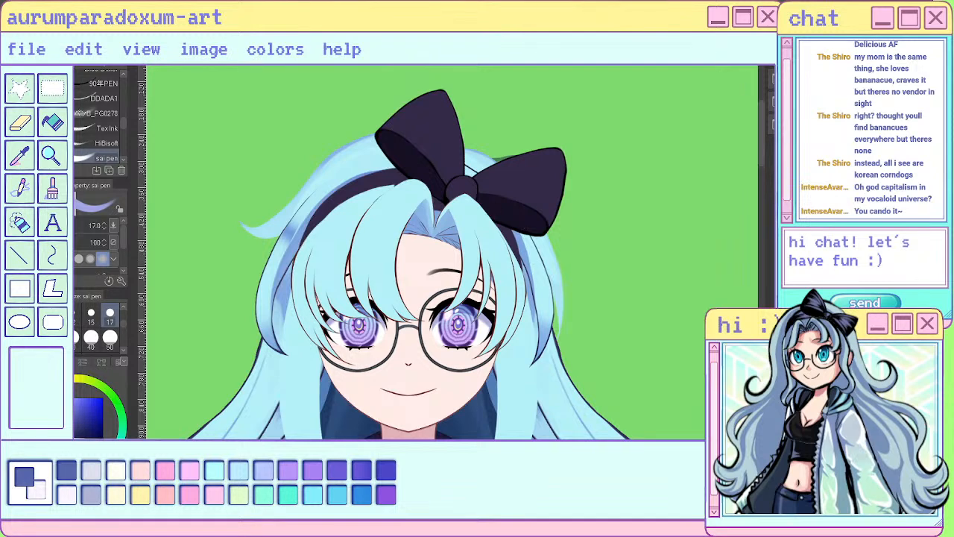
drag(523, 236, 542, 267)
key(e)
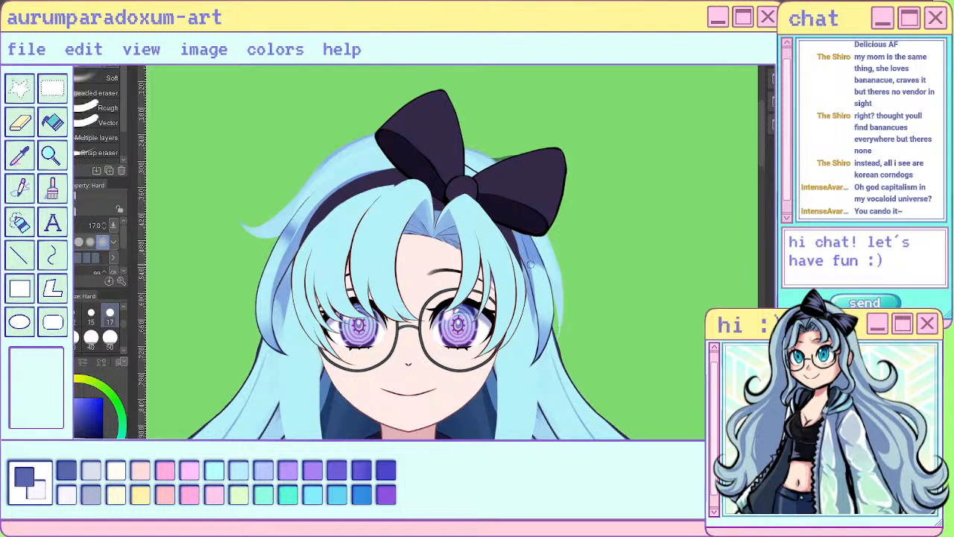
mouse_move(526, 239)
mouse_down()
mouse_move(529, 263)
mouse_move(525, 234)
mouse_up()
- Soften the new shading beside the headband with the Blend tool at size 17
key(j)
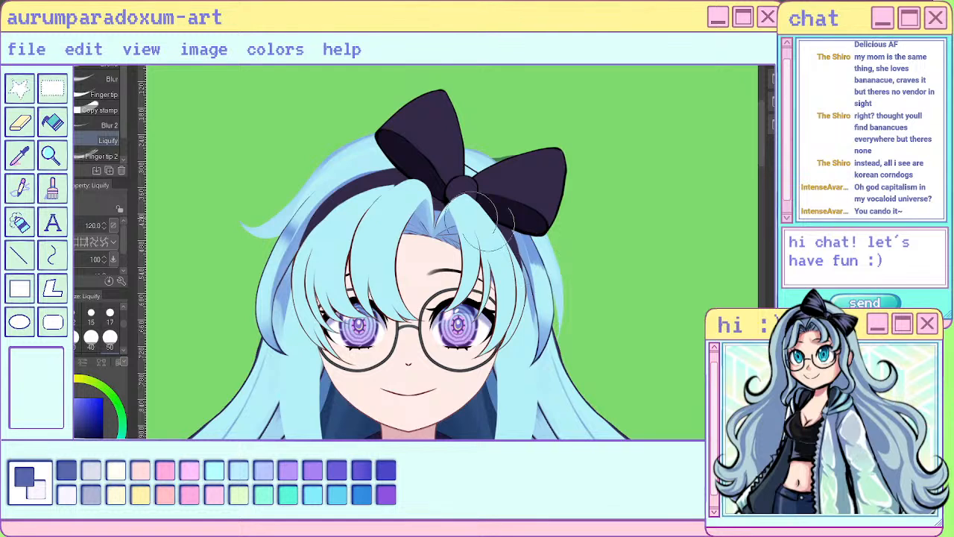
click(97, 66)
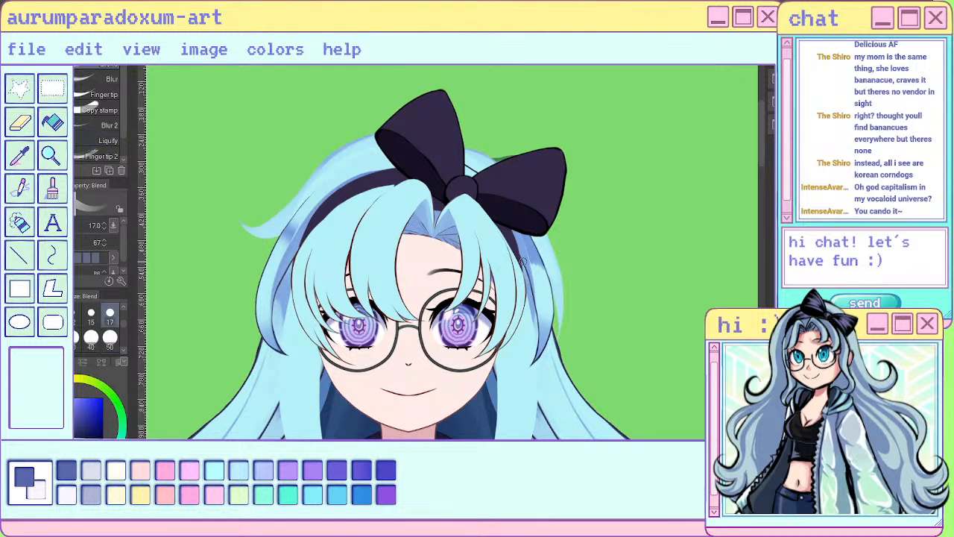
drag(511, 204, 546, 288)
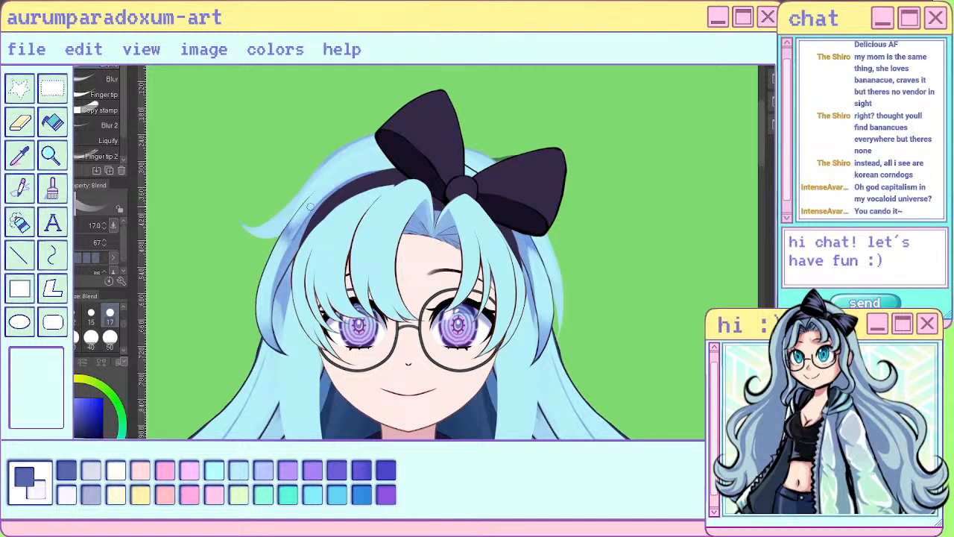
- Paint short shading strokes on the hair just outside the headband, near the flyaway lock, with the sai pen at size 17
key(p)
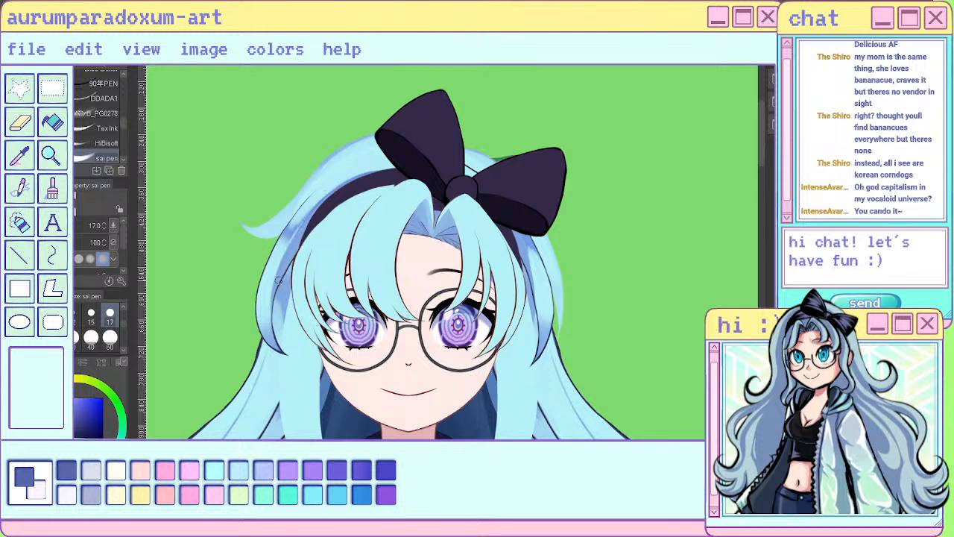
scroll(279, 281, down, 2)
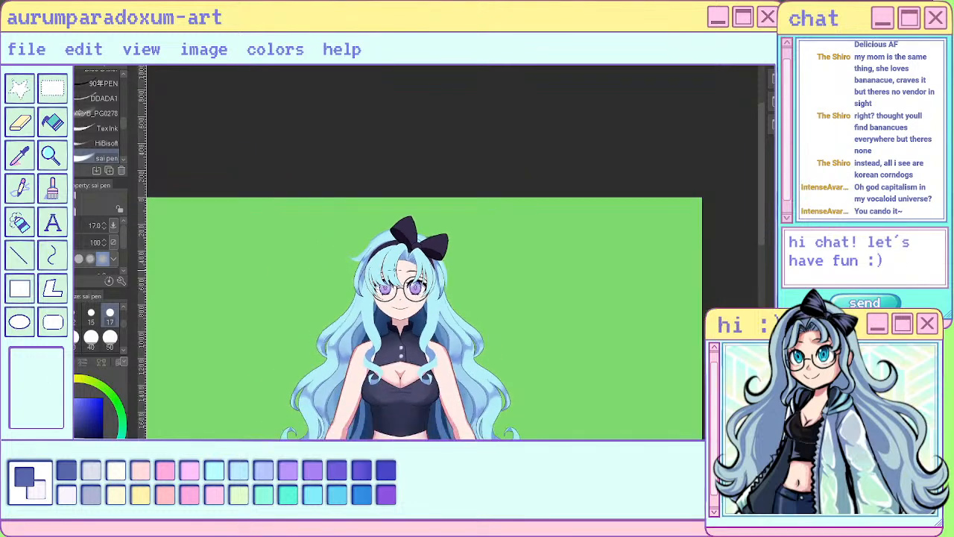
scroll(334, 235, up, 3)
scroll(334, 235, up, 3)
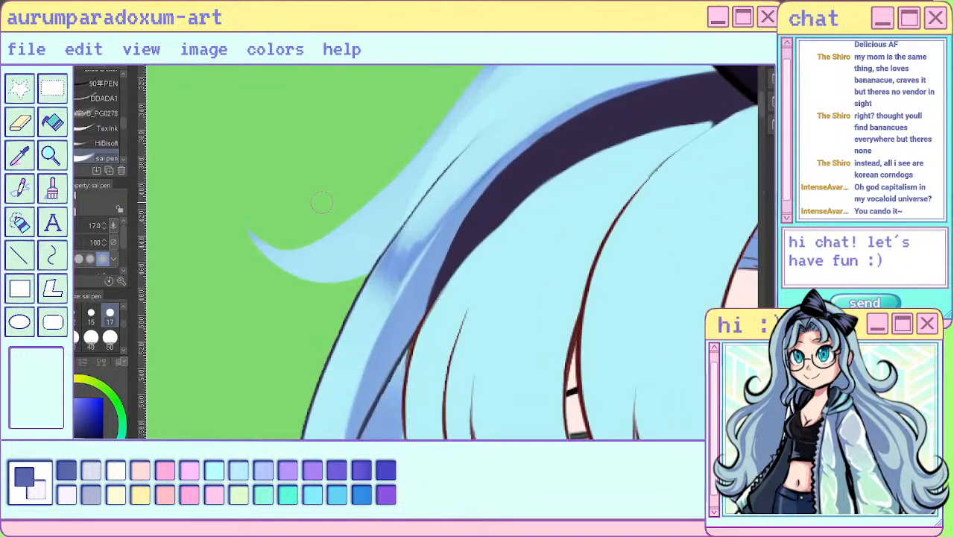
drag(483, 179, 446, 227)
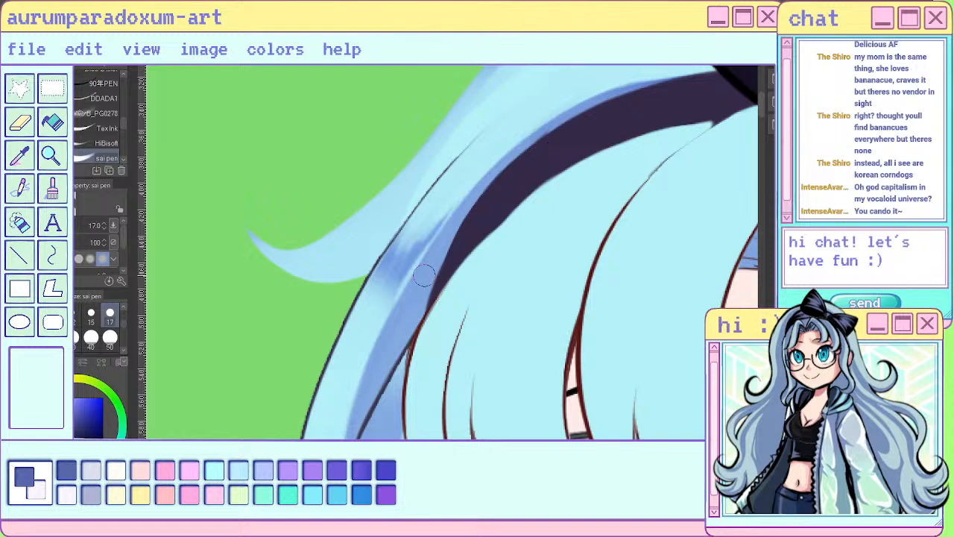
drag(403, 273, 417, 253)
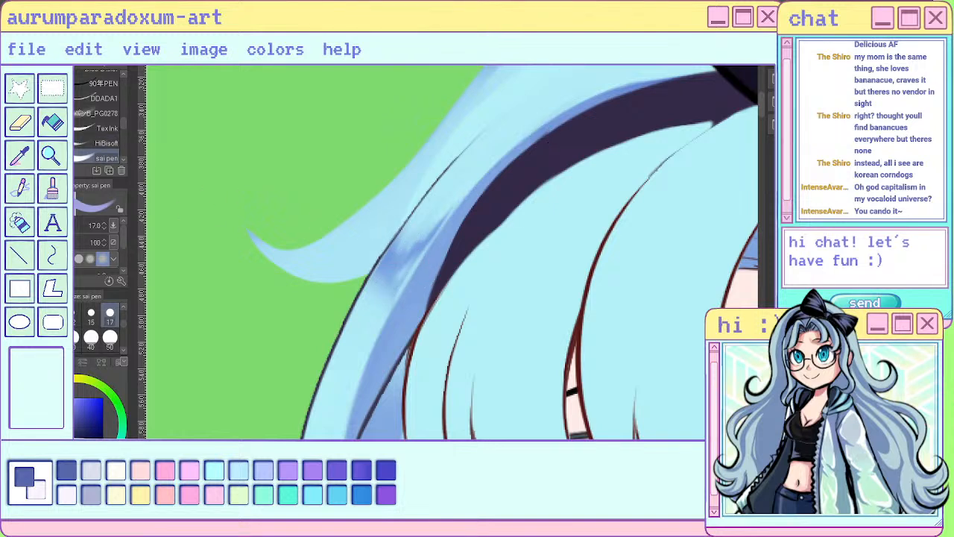
- Add soft shading along the hair outside the headband with the ぽんぽん brush at size 50, and reduce the brush to size 17
key(b)
mouse_move(398, 230)
mouse_down()
mouse_move(464, 188)
mouse_move(422, 218)
mouse_move(378, 278)
mouse_move(366, 336)
mouse_move(396, 283)
mouse_move(353, 378)
mouse_move(390, 380)
mouse_move(485, 232)
mouse_up()
drag(403, 328, 562, 146)
drag(455, 267, 564, 105)
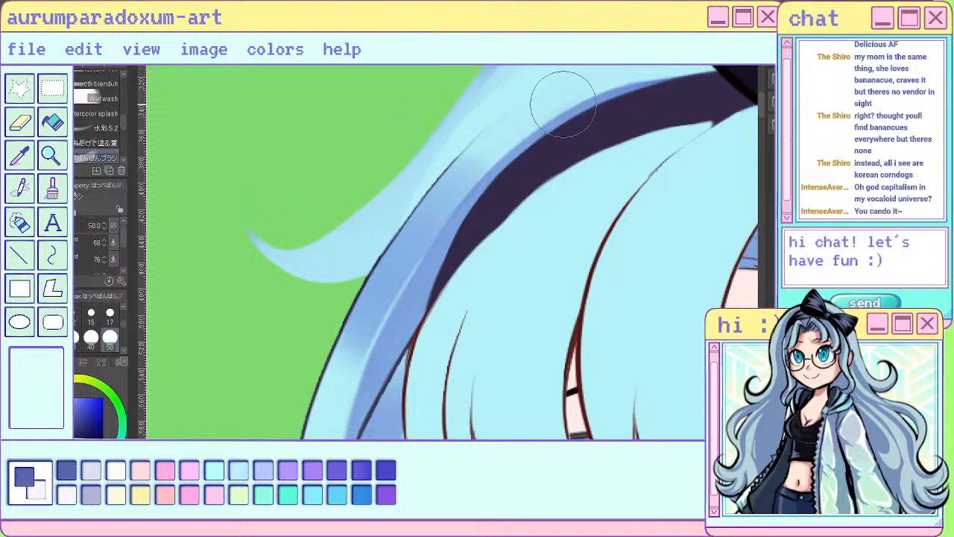
mouse_move(473, 175)
mouse_down()
mouse_move(410, 252)
mouse_move(362, 356)
mouse_move(344, 368)
mouse_move(396, 254)
mouse_move(395, 270)
mouse_move(502, 133)
mouse_move(473, 159)
mouse_up()
click(109, 316)
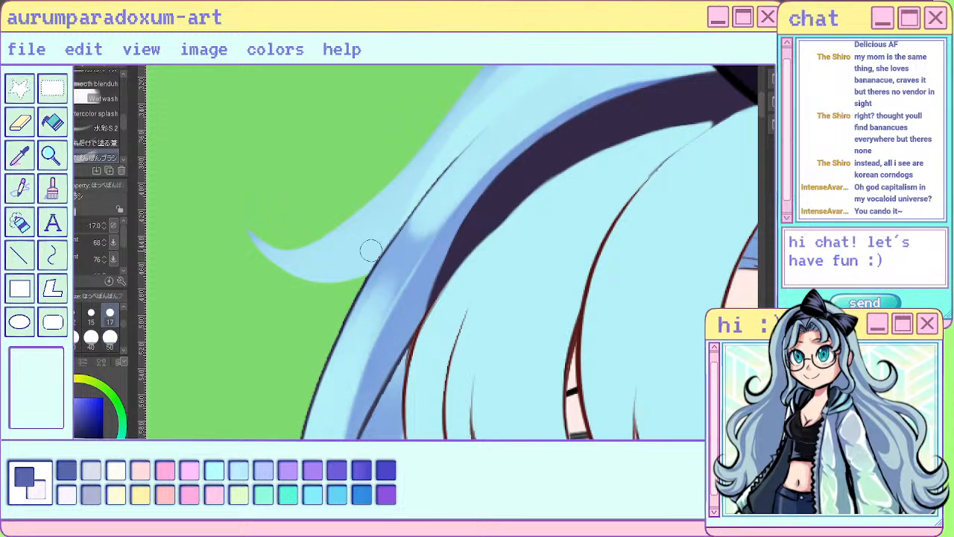
- Examine the shaded hair around the headband up close and against the whole figure
scroll(371, 250, down, 4)
scroll(566, 257, up, 2)
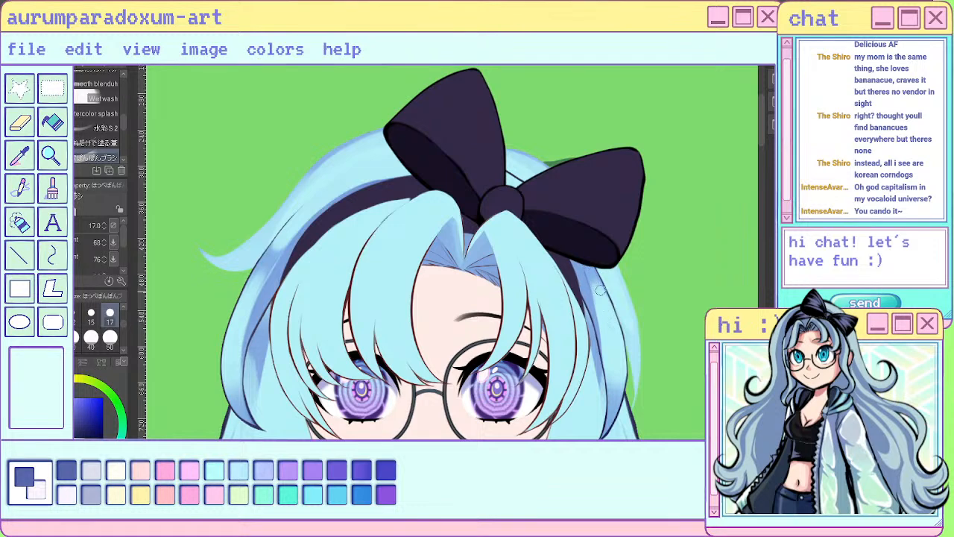
scroll(574, 249, down, 2)
scroll(574, 249, down, 1)
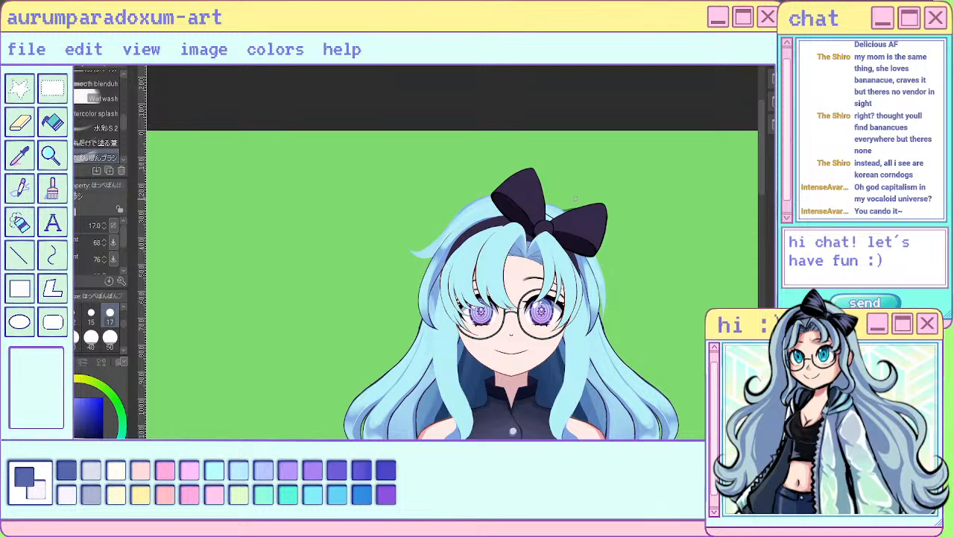
scroll(577, 198, down, 1)
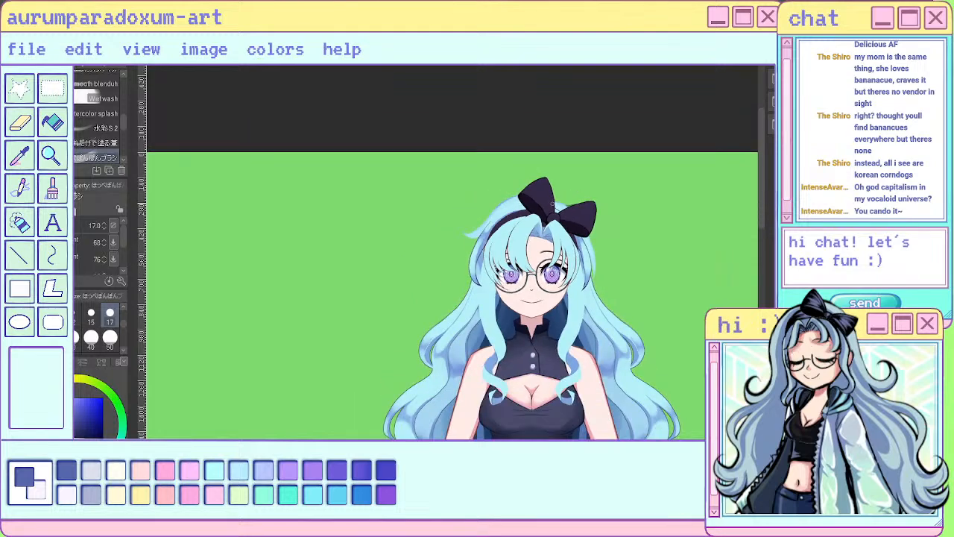
scroll(493, 241, up, 1)
scroll(494, 242, up, 3)
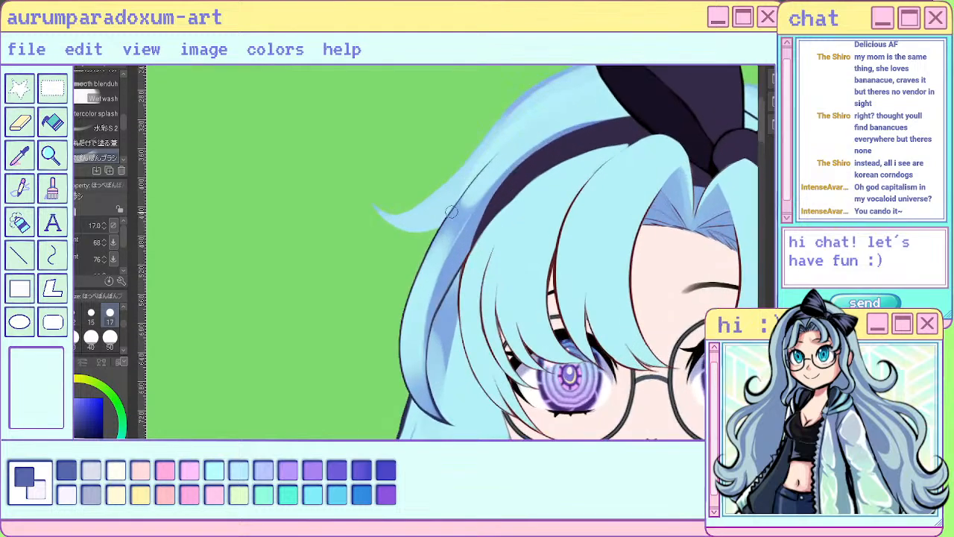
scroll(463, 190, down, 3)
scroll(697, 200, down, 2)
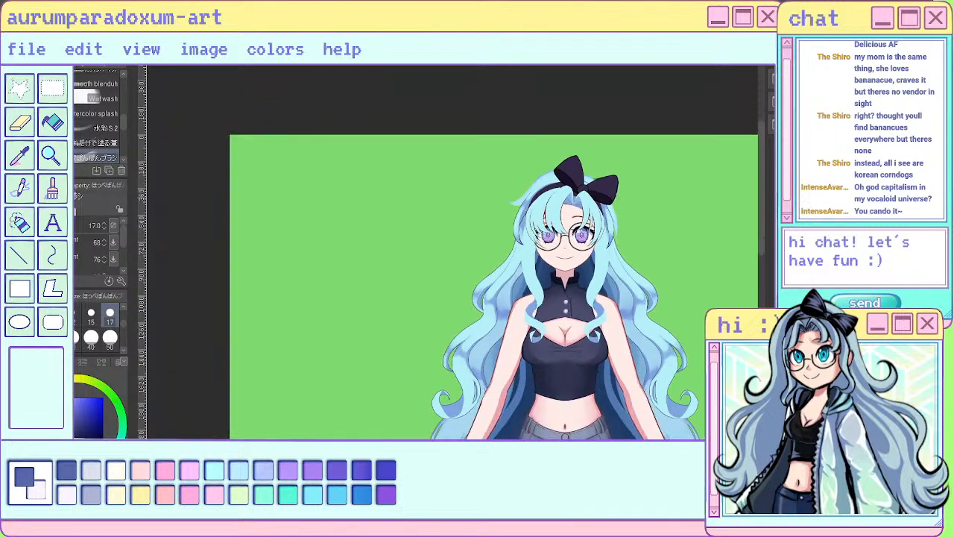
scroll(544, 187, down, 2)
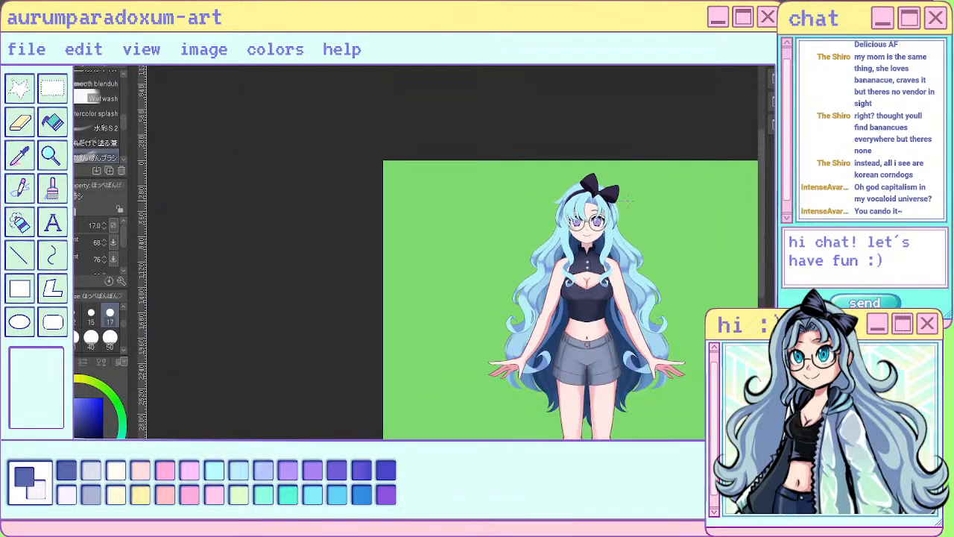
scroll(627, 198, up, 5)
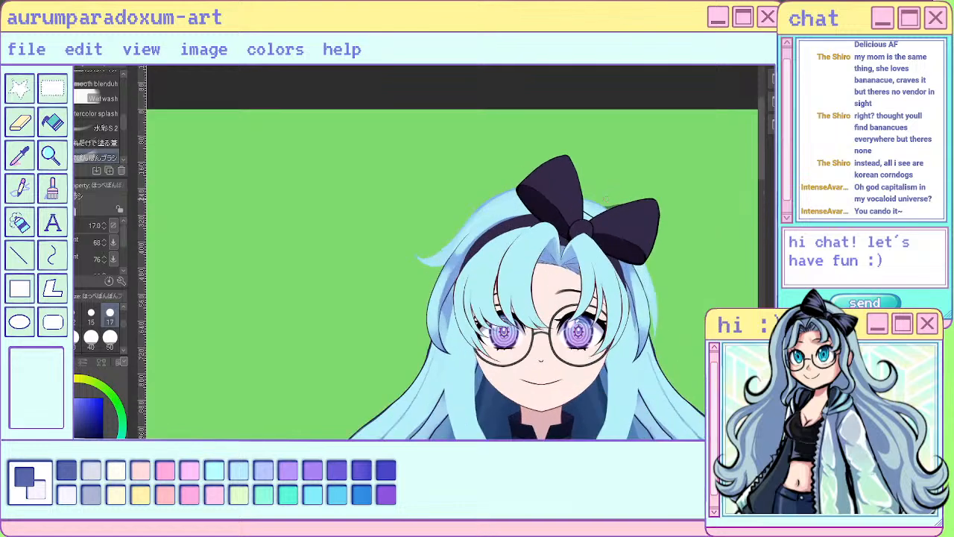
scroll(387, 199, down, 1)
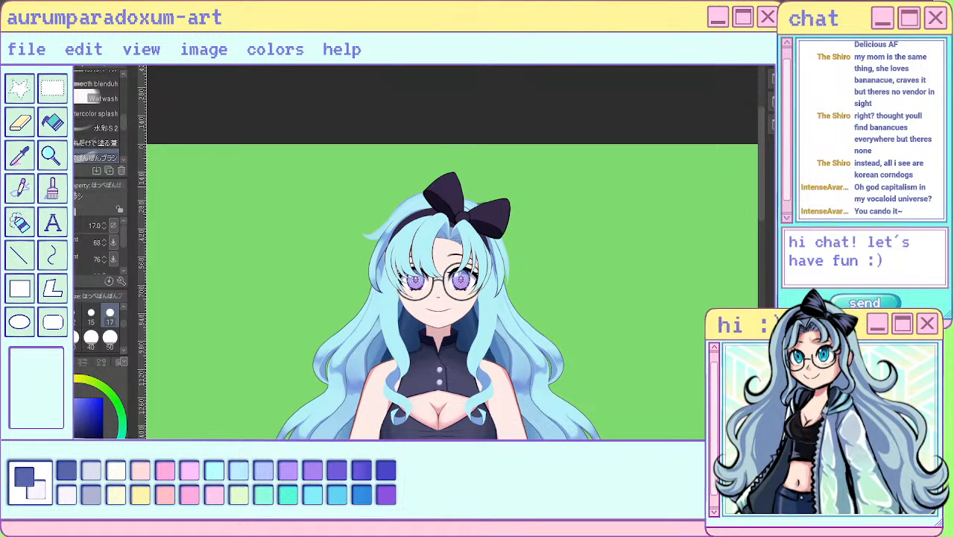
click(110, 337)
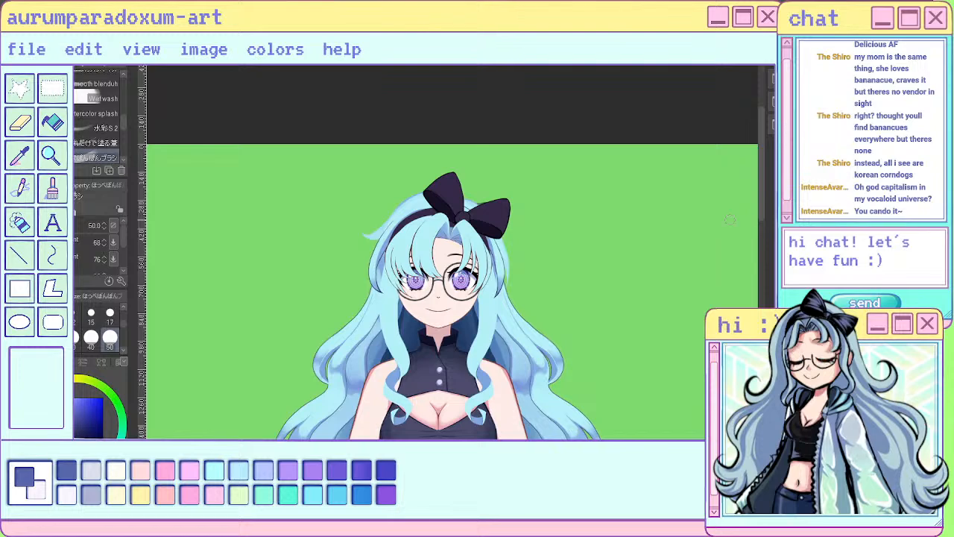
scroll(730, 219, down, 5)
scroll(632, 256, up, 4)
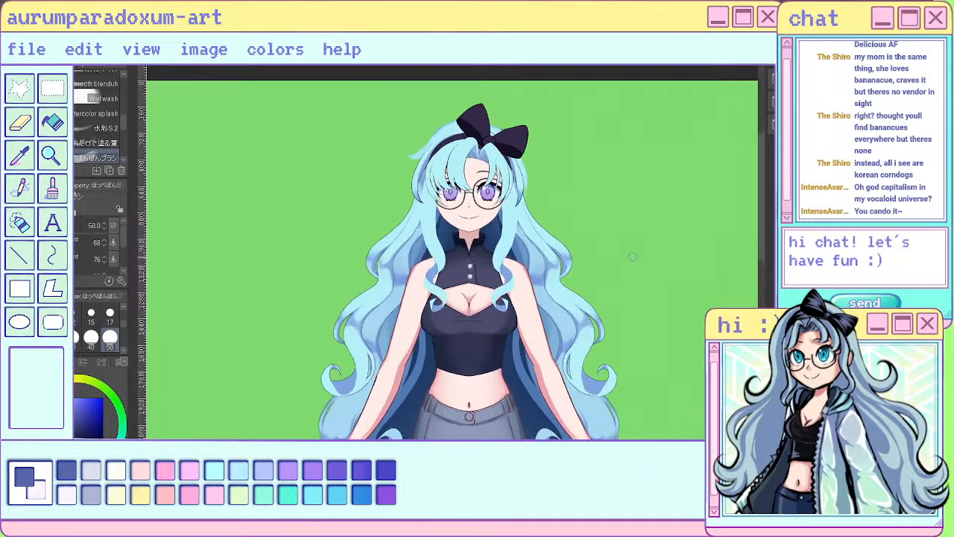
scroll(632, 257, up, 2)
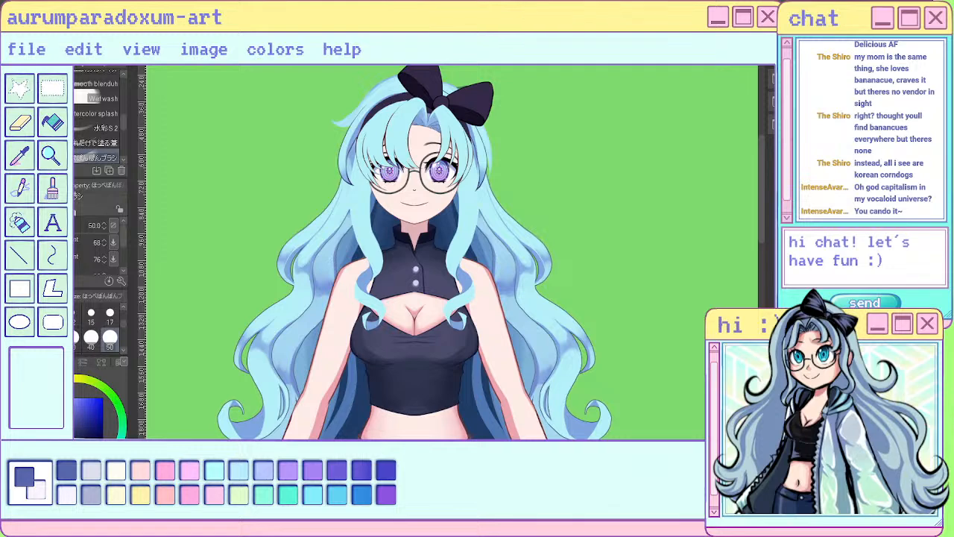
- Sample the blue of the hairline above the forehead and fill the lighter tips below the bow with the size 17 sai pen
scroll(464, 85, up, 6)
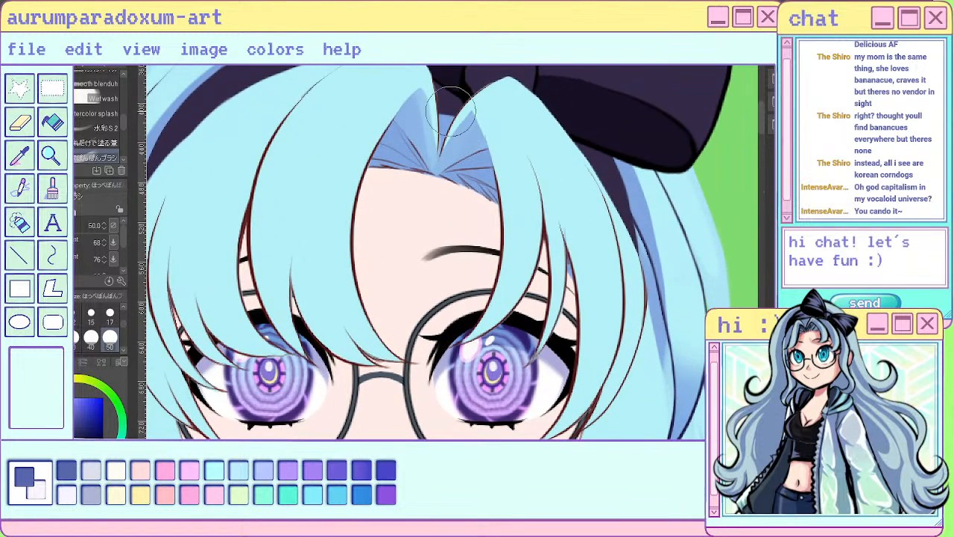
key(i)
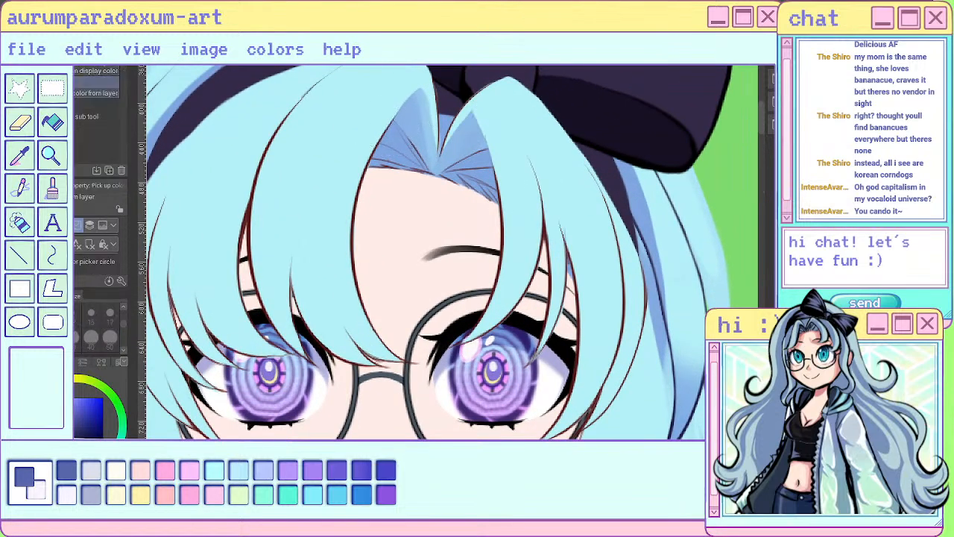
click(415, 134)
key(p)
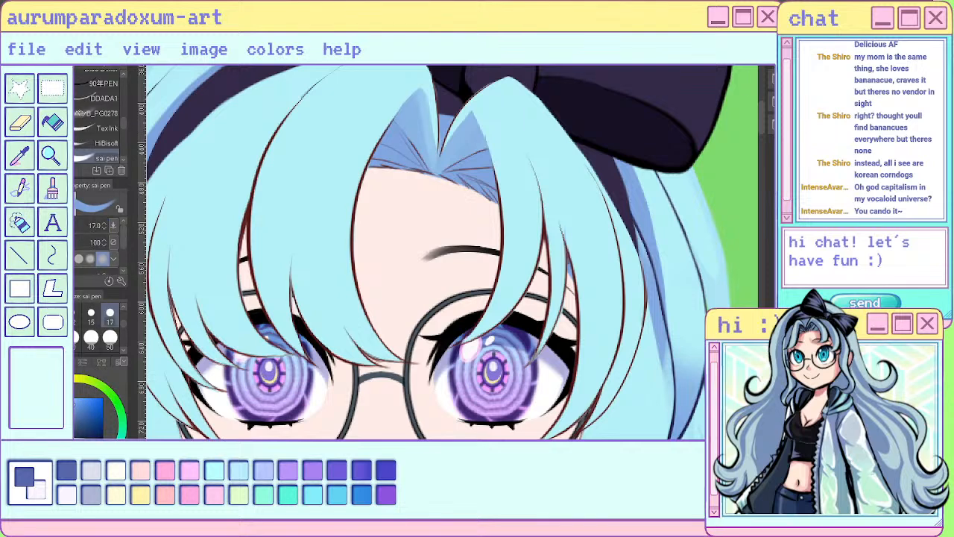
mouse_move(414, 105)
mouse_down()
mouse_move(413, 145)
mouse_move(423, 172)
mouse_move(420, 140)
mouse_move(425, 146)
mouse_move(429, 199)
mouse_move(470, 123)
mouse_move(461, 152)
mouse_move(474, 168)
mouse_move(461, 140)
mouse_up()
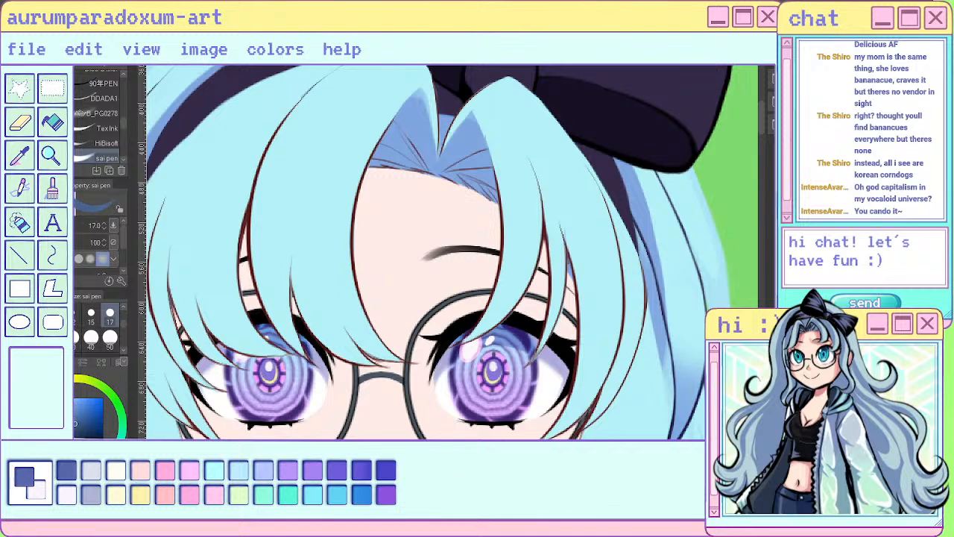
- Pick a darker blue and draw thin hair strands on the hairline above the forehead with the sai pen at size 1.5
drag(94, 469, 77, 474)
key(bracketleft)
key(bracketleft)
key(bracketleft)
key(bracketleft)
key(bracketleft)
key(bracketleft)
key(bracketleft)
key(bracketleft)
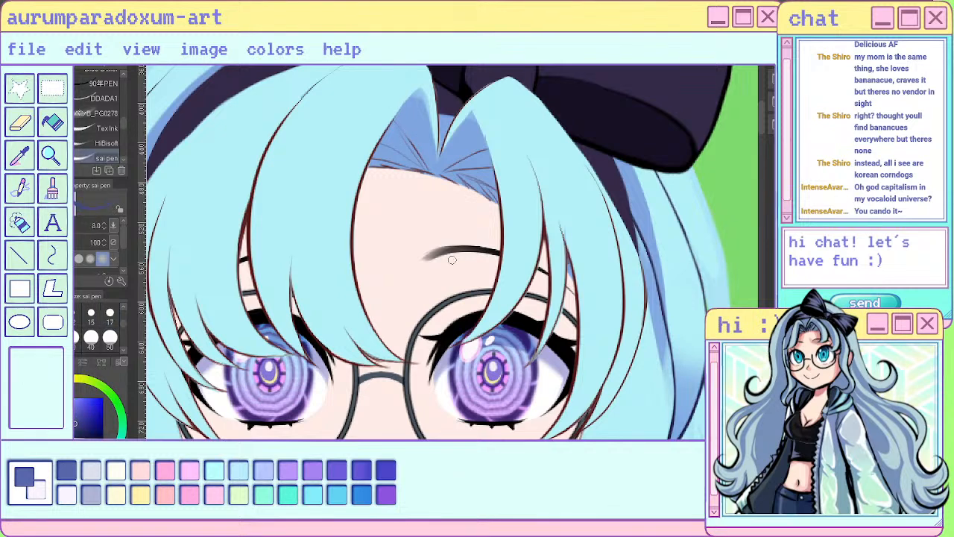
key(bracketleft)
key(bracketleft)
key(bracketleft)
key(bracketleft)
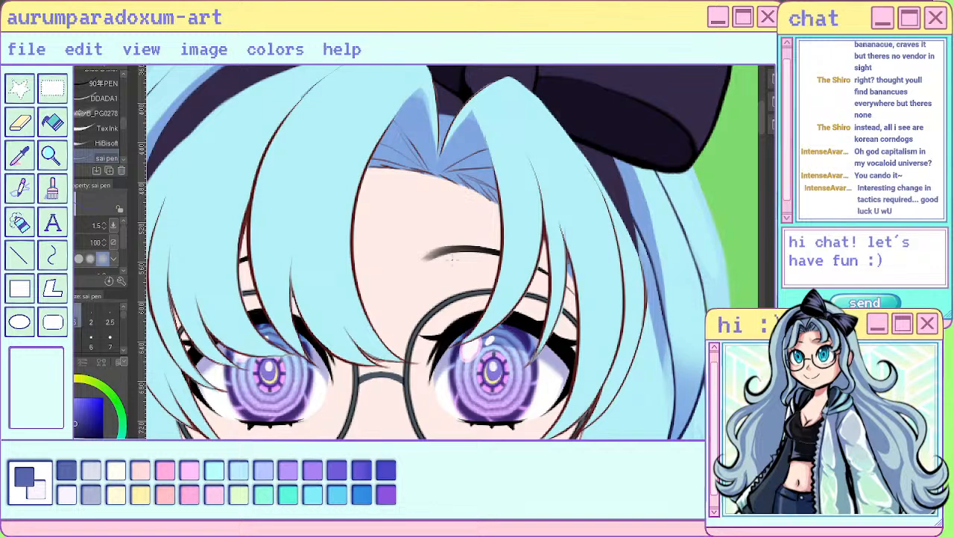
drag(409, 116, 430, 169)
drag(425, 112, 436, 169)
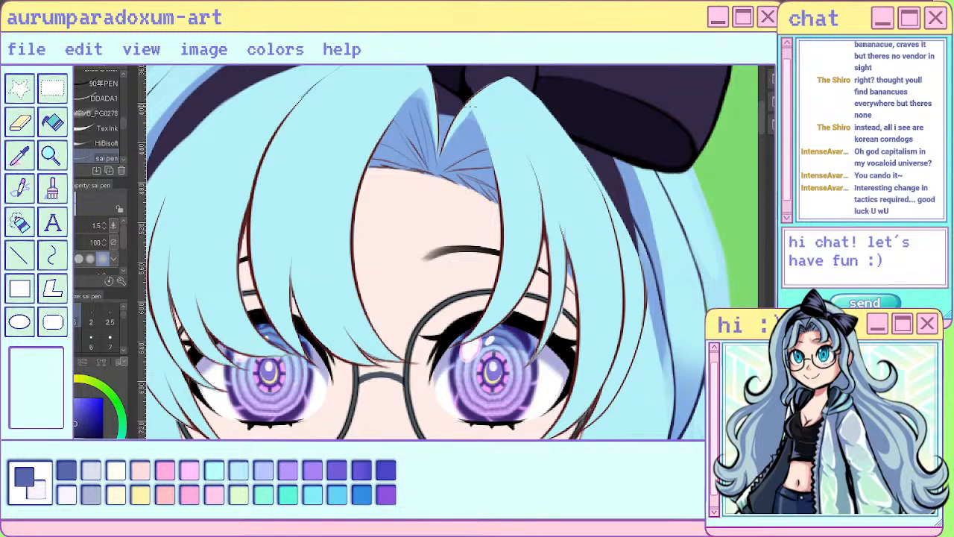
- Draw more fine strands fanning out across the hairline between the parted bangs, and undo the last stroke
scroll(468, 106, up, 2)
mouse_move(402, 103)
mouse_down()
mouse_move(416, 205)
mouse_move(474, 125)
mouse_move(426, 211)
mouse_move(483, 164)
mouse_move(504, 176)
mouse_up()
key(ctrl+z)
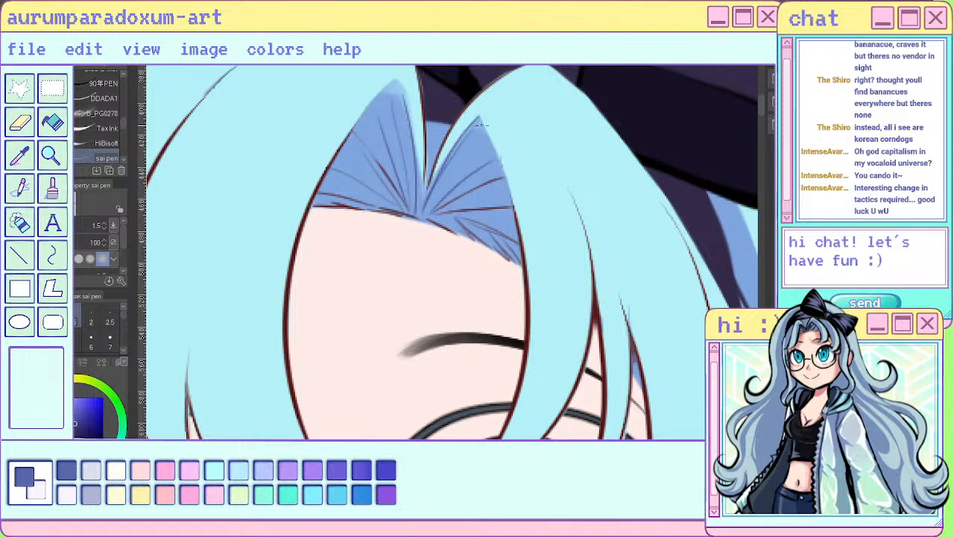
scroll(429, 200, down, 2)
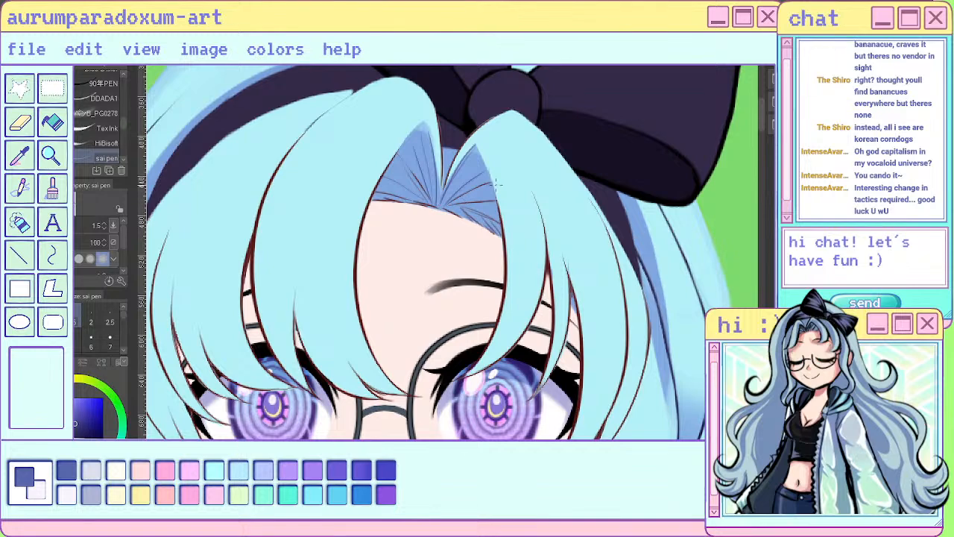
scroll(429, 199, up, 1)
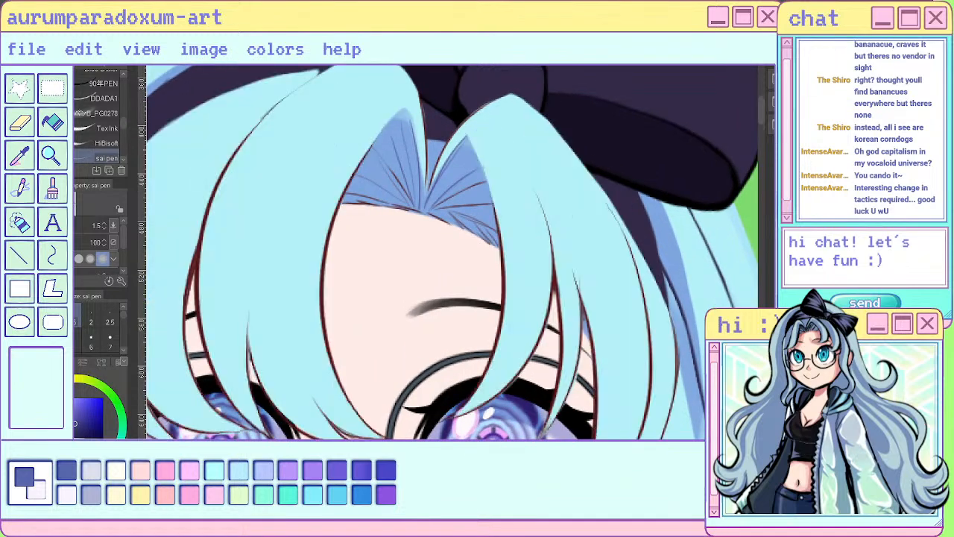
scroll(563, 196, down, 3)
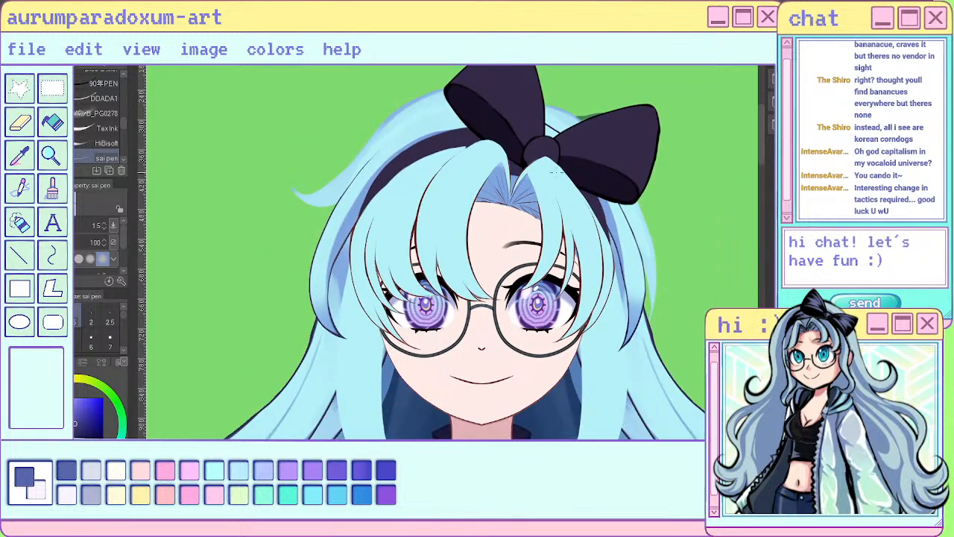
scroll(553, 172, up, 2)
scroll(629, 179, up, 3)
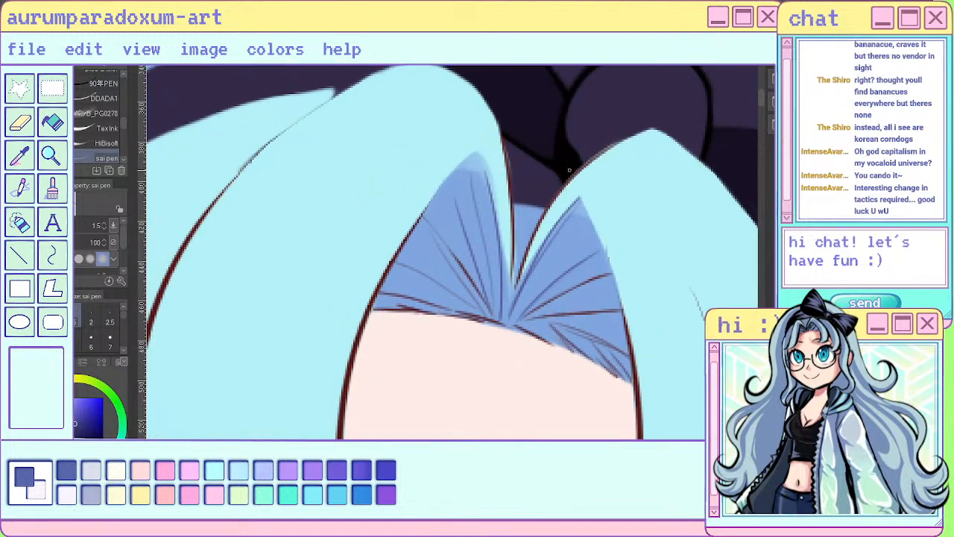
- Paint blue shading from the two peaks of the hairline down to the parting with the sai pen at size 7
key(e)
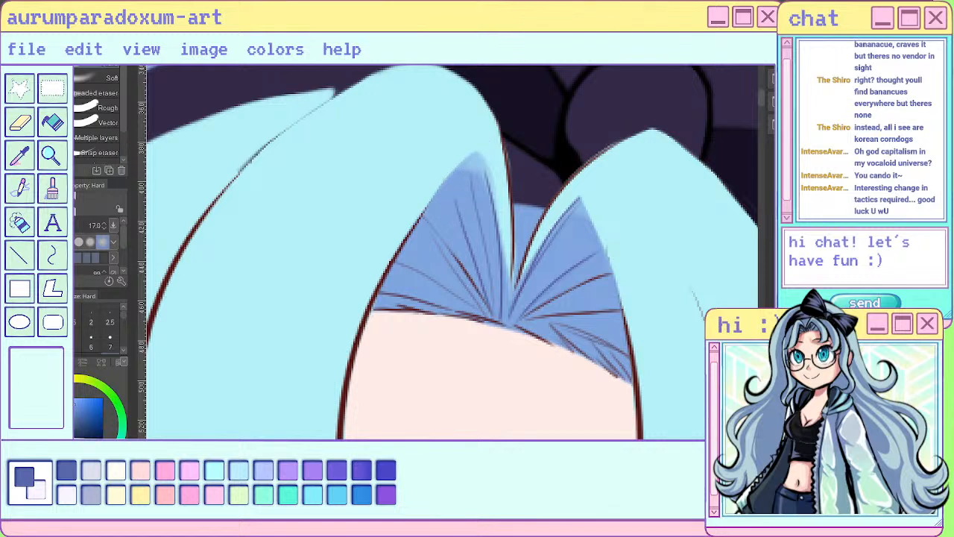
key(p)
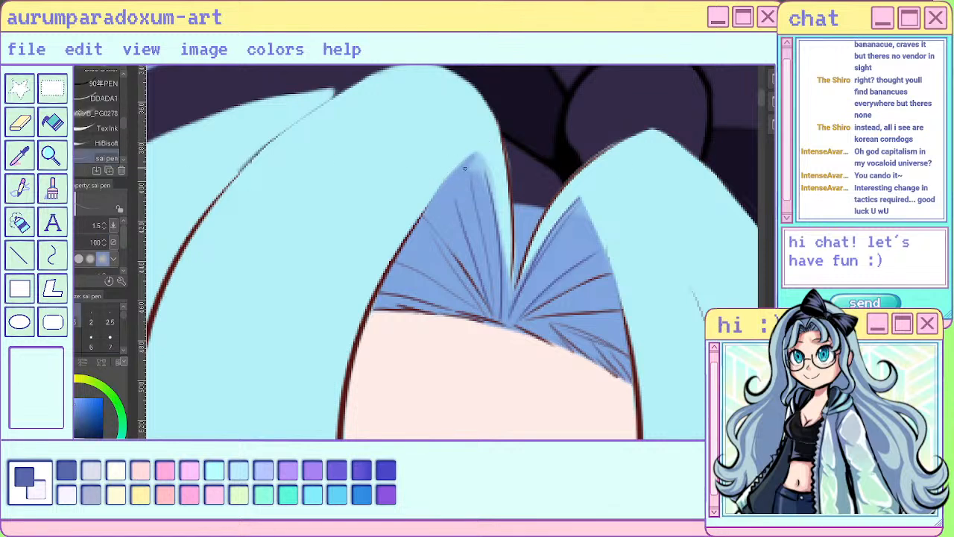
click(109, 341)
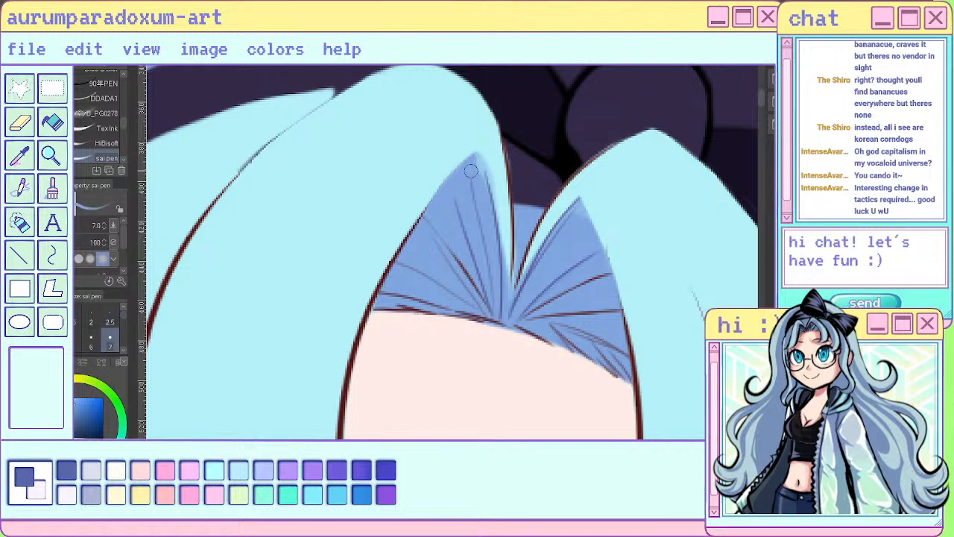
drag(479, 161, 498, 271)
mouse_move(575, 217)
mouse_down()
mouse_move(541, 260)
mouse_move(510, 326)
mouse_up()
scroll(511, 322, down, 1)
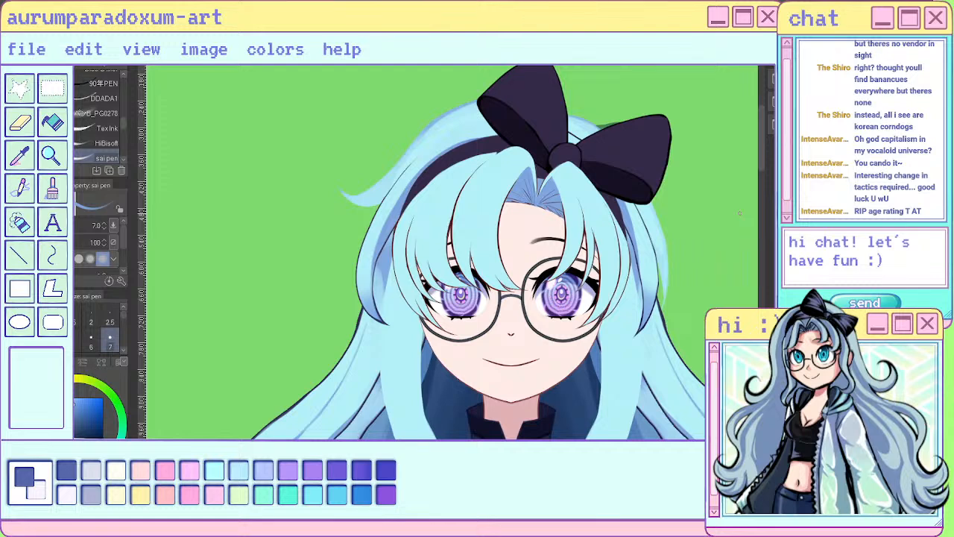
- Try soft blue shading on the roots and tips of the bangs with the watercolor brush at size 50
key(b)
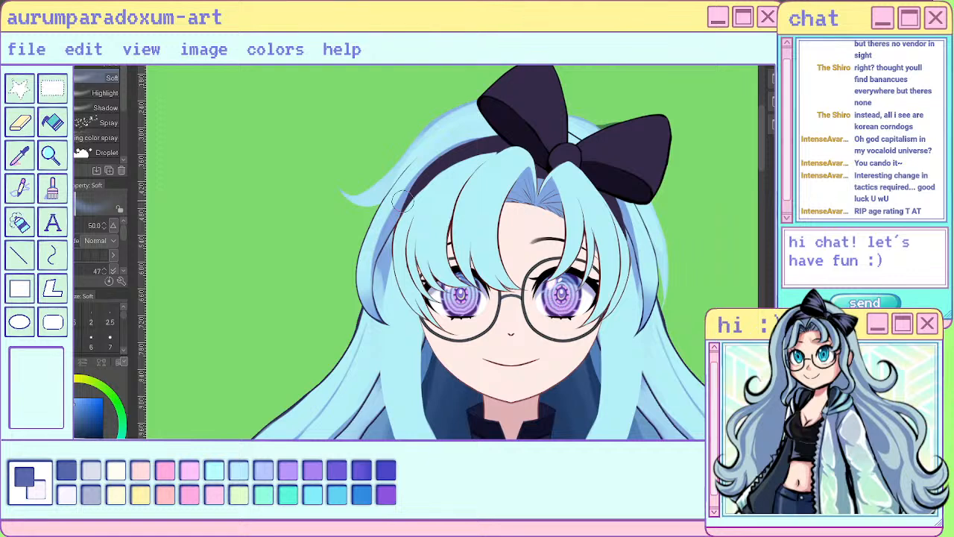
key(b)
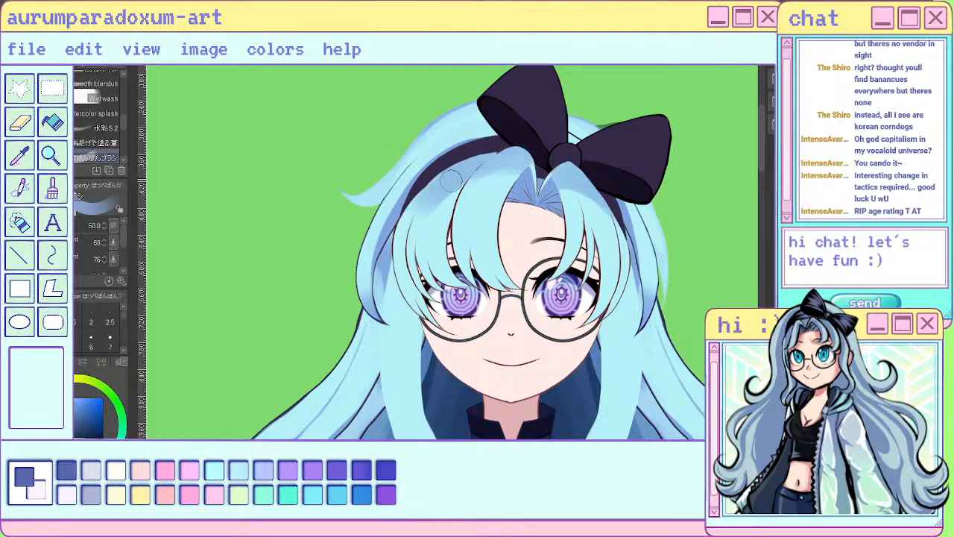
drag(491, 177, 512, 169)
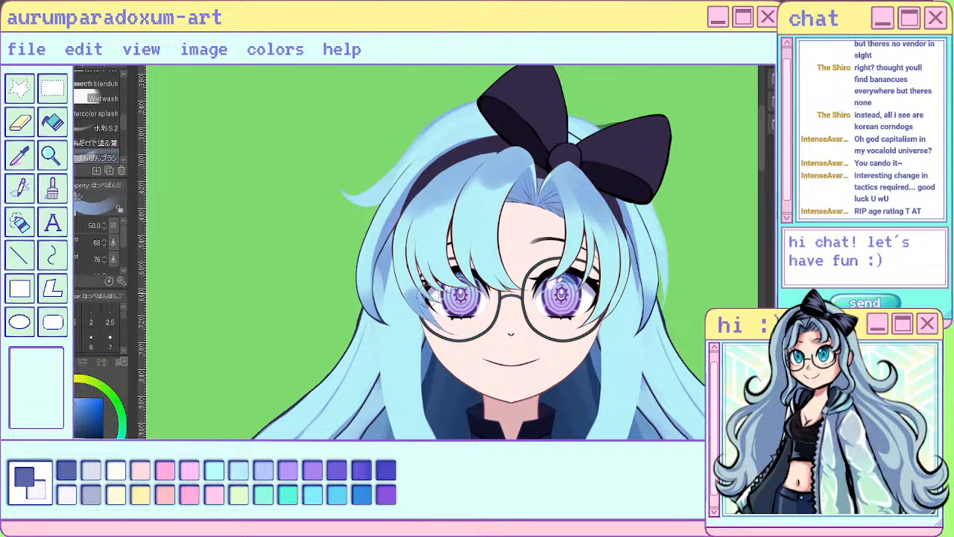
mouse_move(429, 294)
mouse_down()
mouse_move(422, 274)
mouse_move(495, 267)
mouse_move(515, 288)
mouse_move(556, 271)
mouse_up()
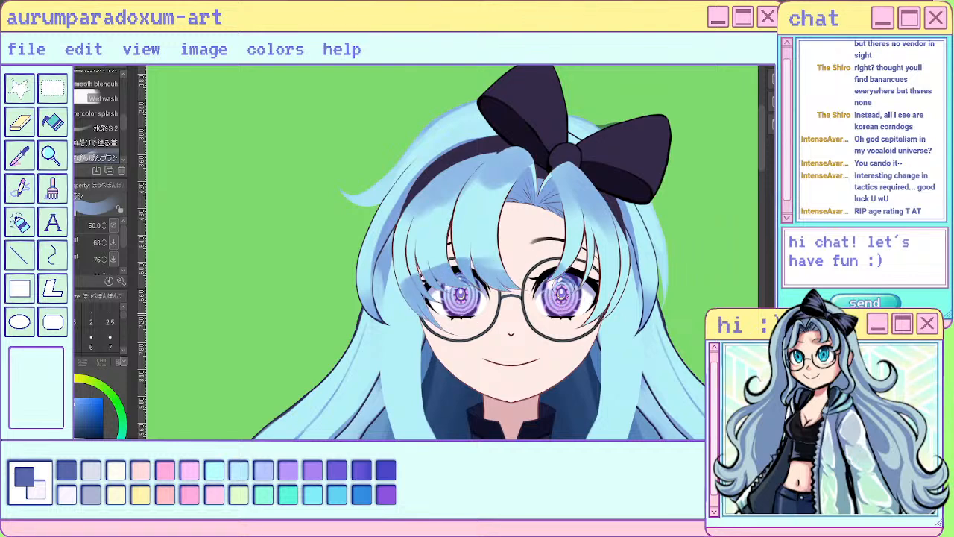
drag(583, 319, 613, 281)
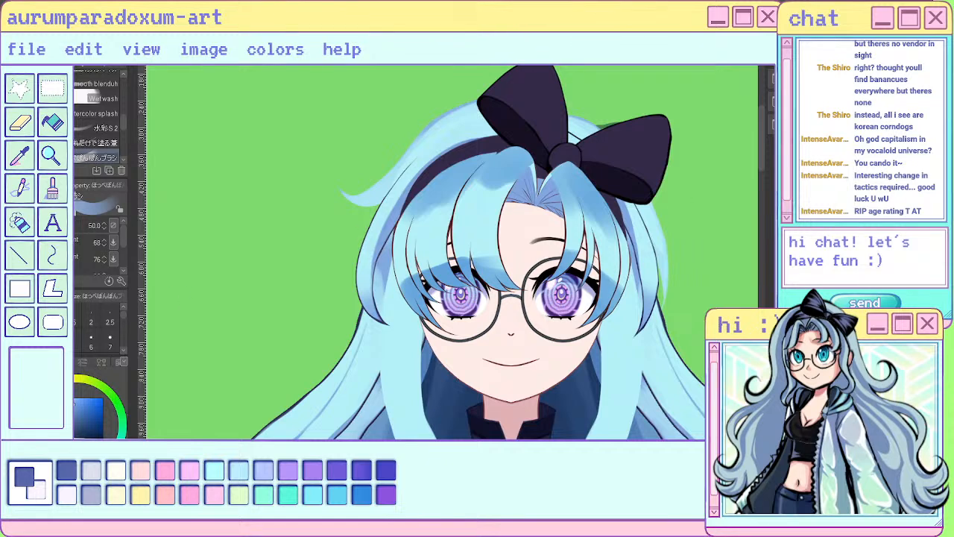
- Clear the trial shading and repaint the roots and tips of the bangs in a more purplish blue with the size 50 watercolor brush
click(102, 361)
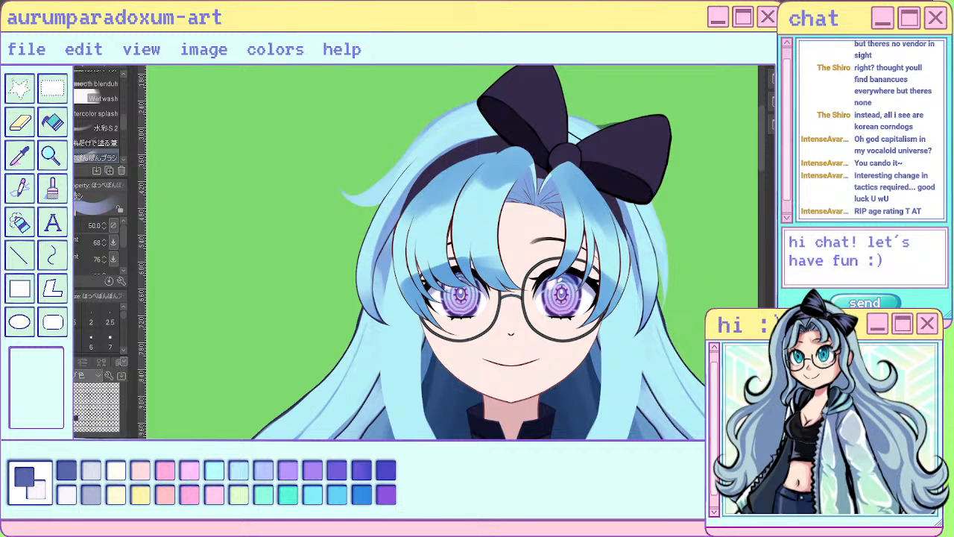
mouse_move(503, 274)
mouse_down()
mouse_move(442, 266)
mouse_move(409, 286)
mouse_up()
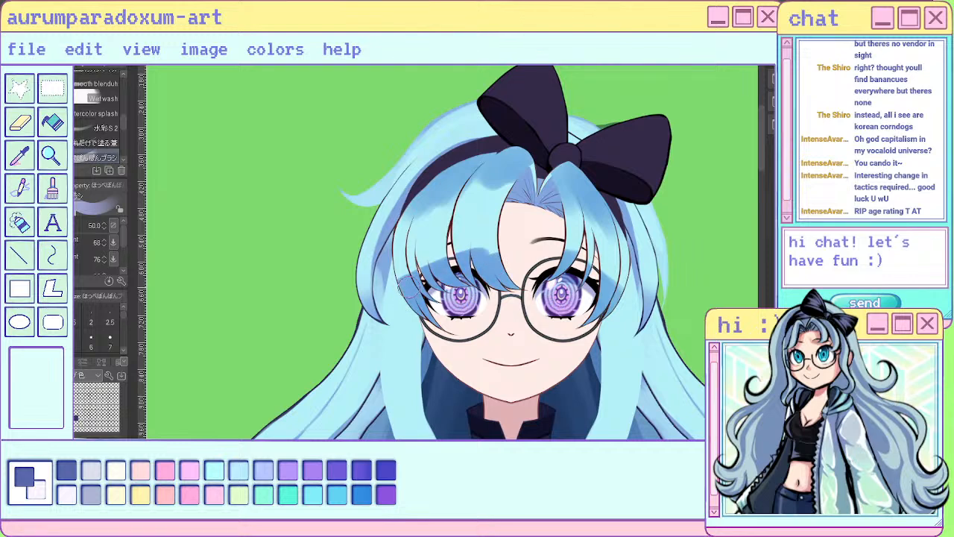
key(Delete)
mouse_move(486, 166)
mouse_down()
mouse_move(439, 196)
mouse_move(459, 169)
mouse_move(502, 165)
mouse_move(515, 206)
mouse_move(536, 165)
mouse_move(548, 214)
mouse_move(578, 158)
mouse_move(647, 290)
mouse_up()
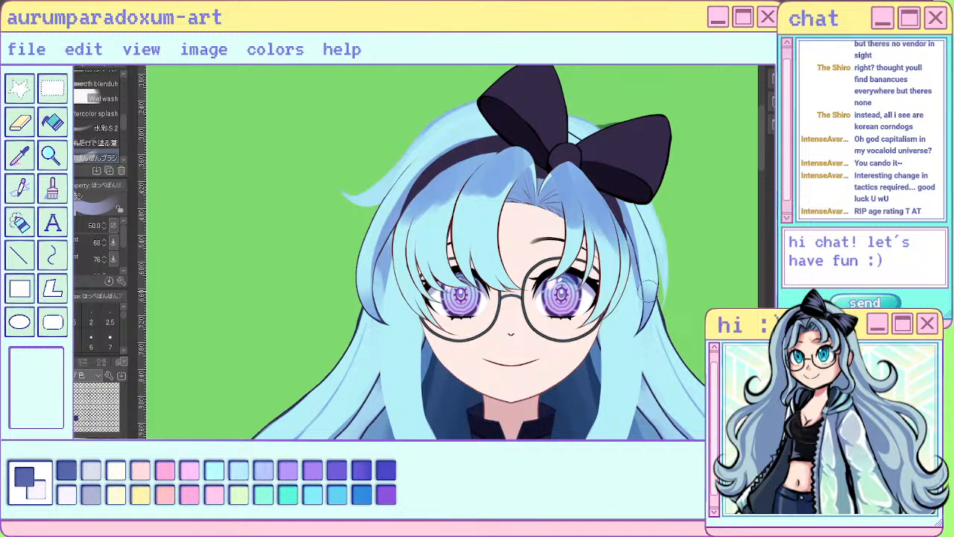
mouse_move(513, 180)
mouse_down()
mouse_move(495, 303)
mouse_move(448, 279)
mouse_move(432, 315)
mouse_up()
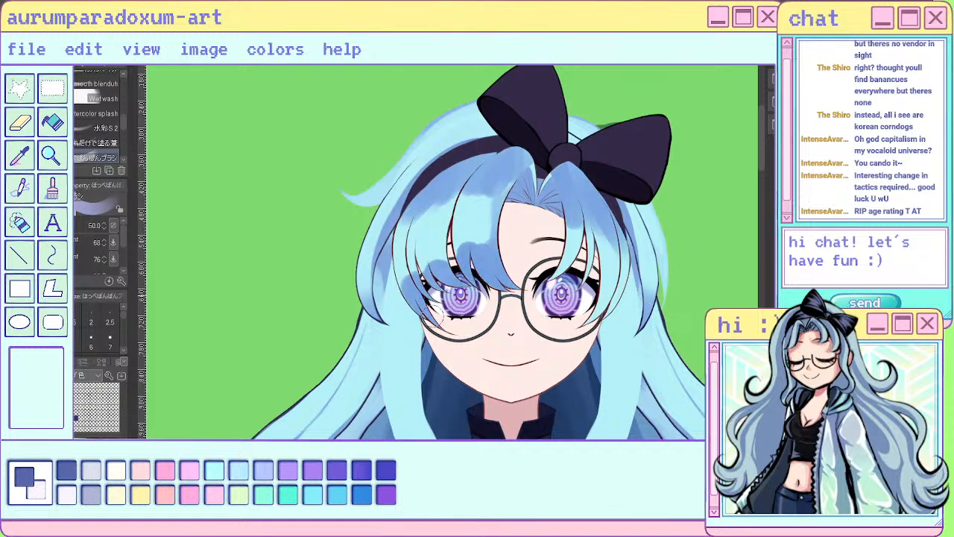
mouse_move(564, 266)
mouse_down()
mouse_move(587, 269)
mouse_move(599, 296)
mouse_move(617, 288)
mouse_up()
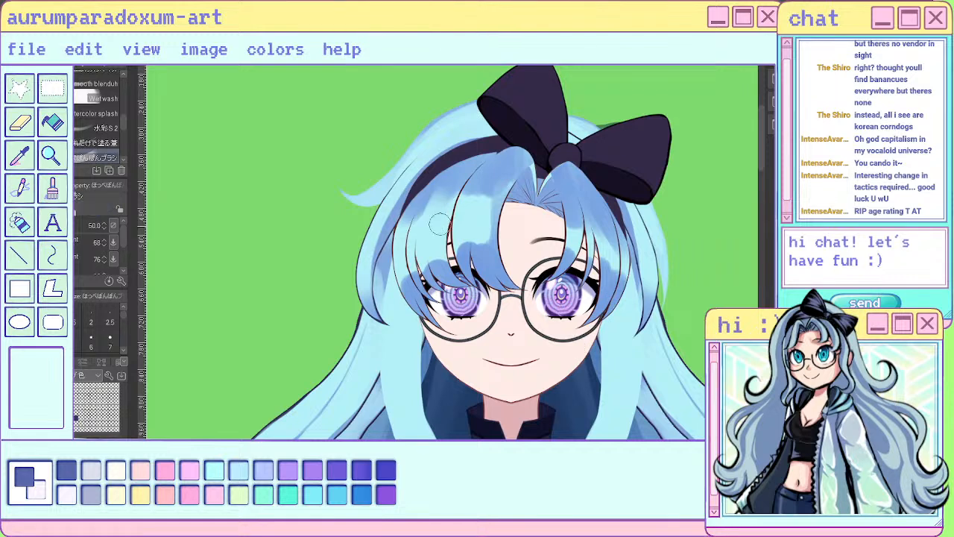
- Reduce the brush to size 17 and break up the shading edges along the middle bang locks with downward strokes
key(bracketleft)
key(bracketleft)
key(bracketleft)
key(bracketleft)
key(bracketleft)
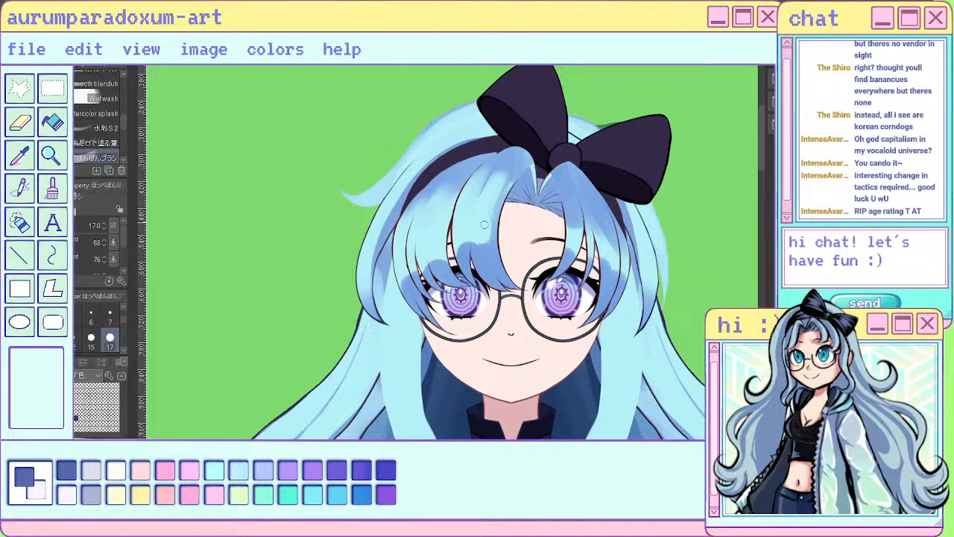
drag(502, 188, 487, 270)
mouse_move(476, 217)
mouse_down()
mouse_move(479, 256)
mouse_move(496, 258)
mouse_move(507, 275)
mouse_up()
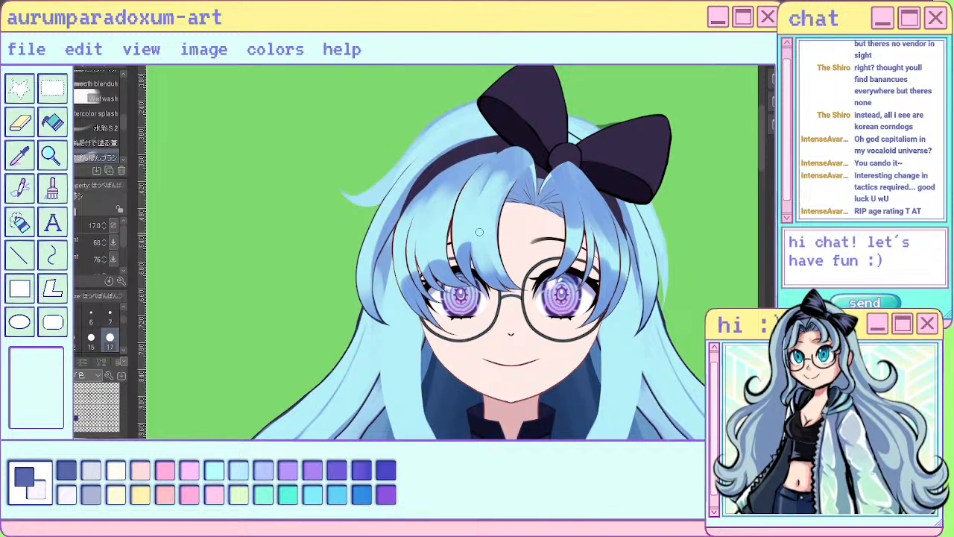
mouse_move(480, 232)
mouse_down()
mouse_move(481, 273)
mouse_move(467, 268)
mouse_up()
drag(443, 232, 441, 268)
- Soften the shading across the bangs with the brush at size 120, reduced to size 25 for the finer locks
key(bracketright)
key(bracketright)
key(bracketright)
key(bracketright)
key(bracketright)
key(bracketright)
key(bracketright)
key(bracketright)
key(bracketright)
key(bracketright)
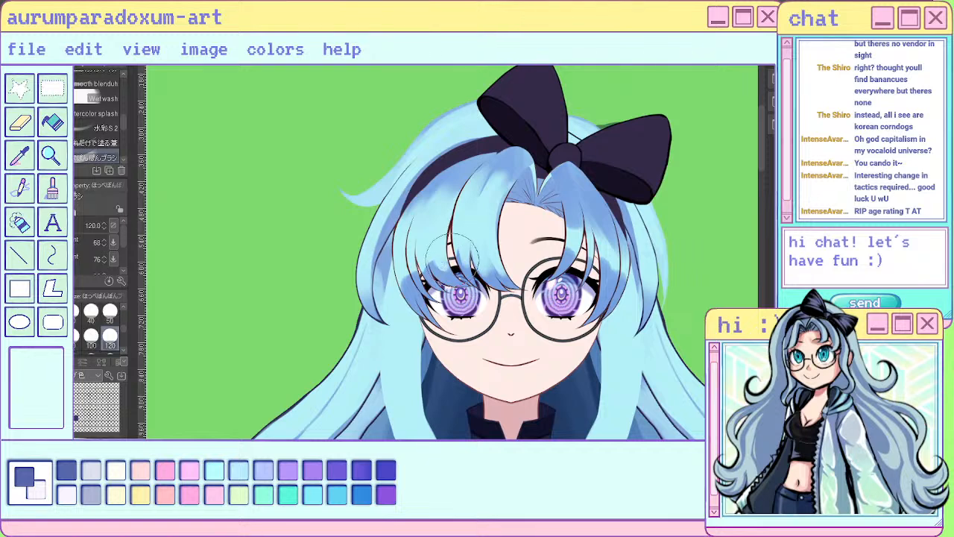
key(bracketleft)
key(bracketleft)
key(bracketleft)
key(bracketleft)
key(bracketleft)
key(bracketleft)
key(bracketleft)
key(bracketleft)
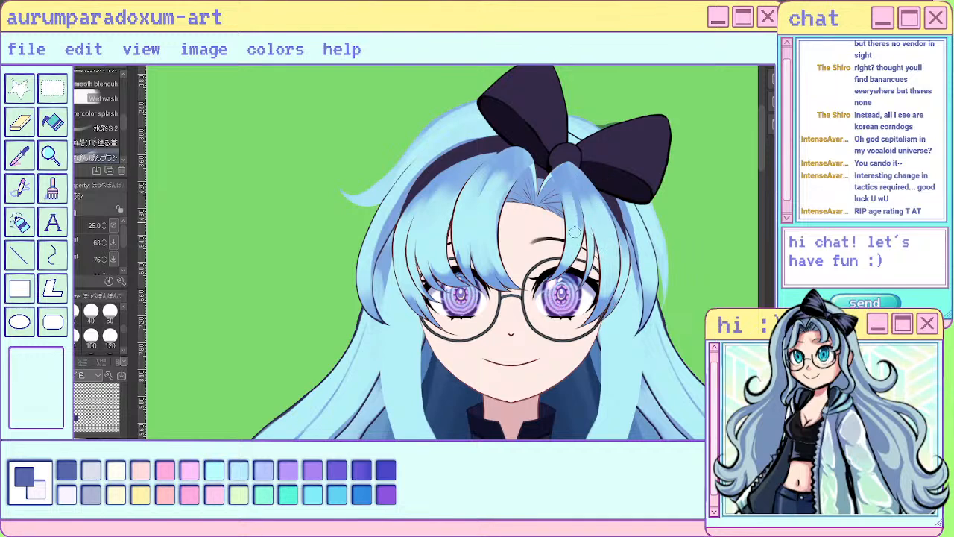
scroll(555, 179, down, 5)
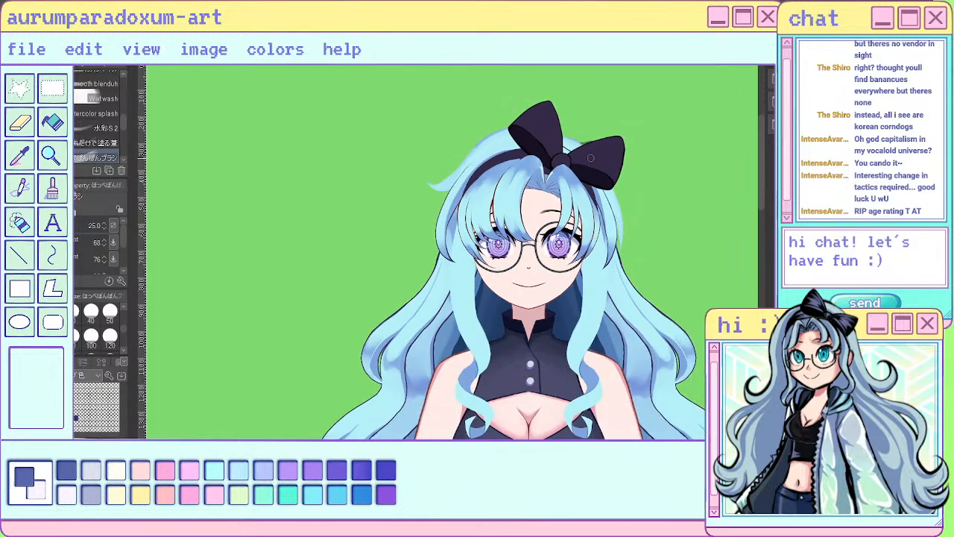
scroll(600, 146, up, 5)
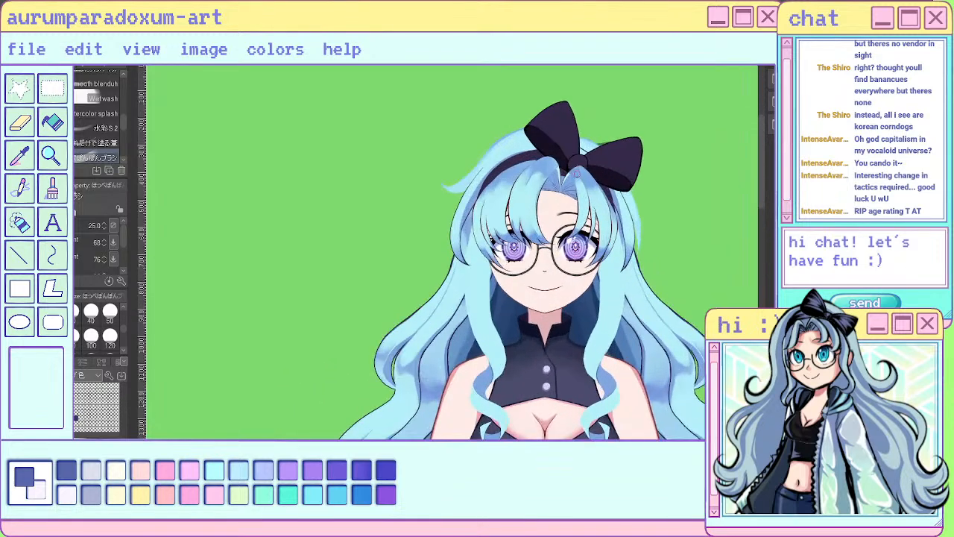
scroll(576, 176, up, 4)
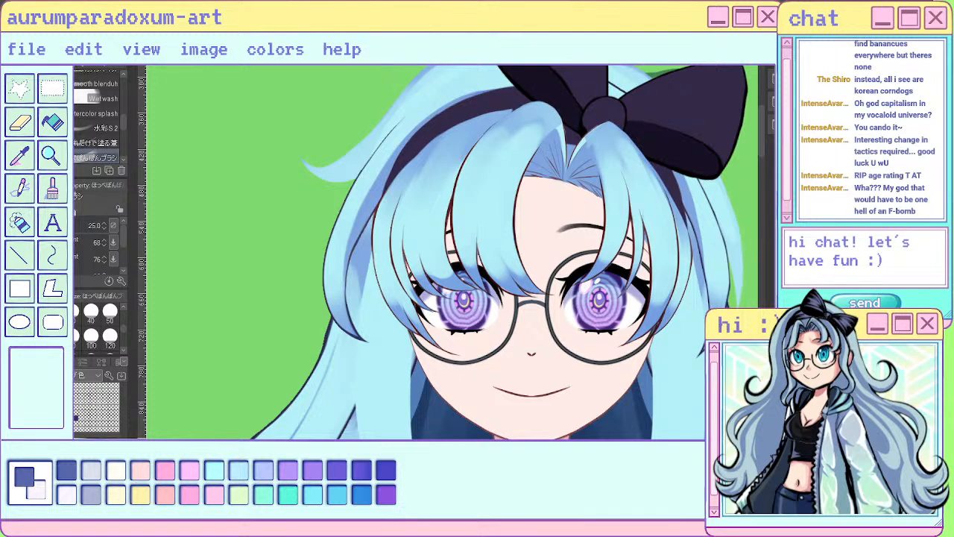
- Handwrite "f*ck" on the green background beside the head with the size 7 sai pen and clear it
key(p)
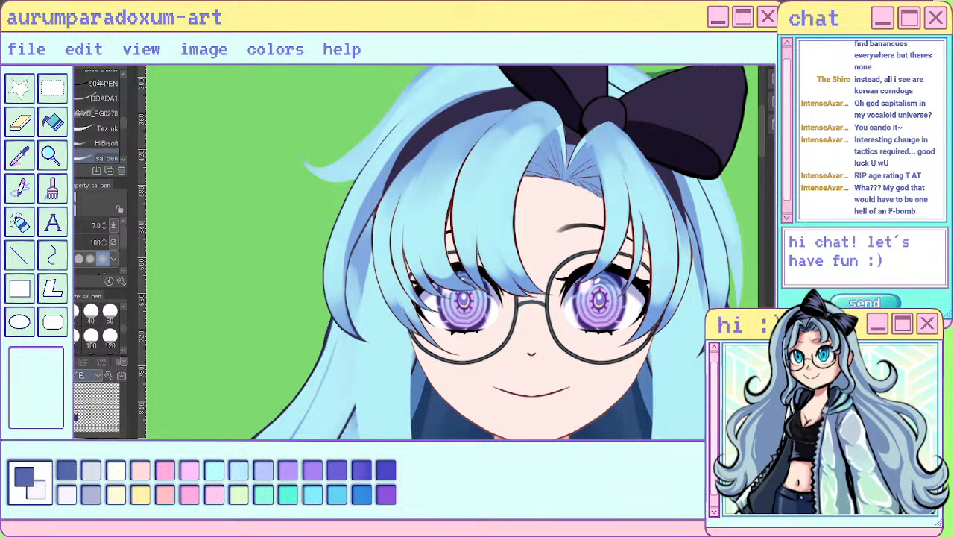
mouse_move(205, 184)
mouse_down()
mouse_move(192, 216)
mouse_move(218, 269)
mouse_up()
drag(178, 251, 225, 223)
drag(225, 161, 222, 197)
drag(215, 167, 237, 191)
mouse_move(211, 180)
mouse_down()
mouse_move(243, 174)
mouse_move(283, 218)
mouse_up()
drag(281, 154, 285, 206)
drag(312, 158, 358, 171)
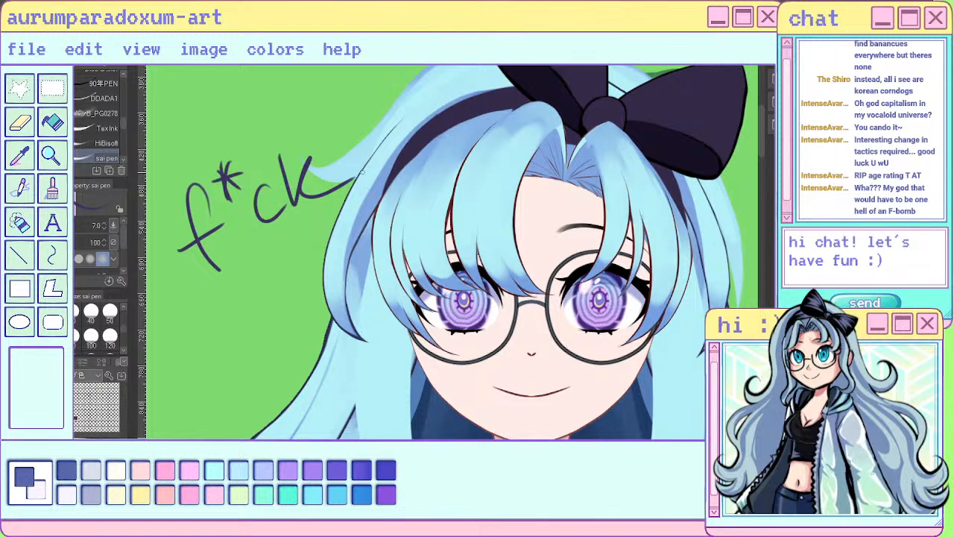
key(Delete)
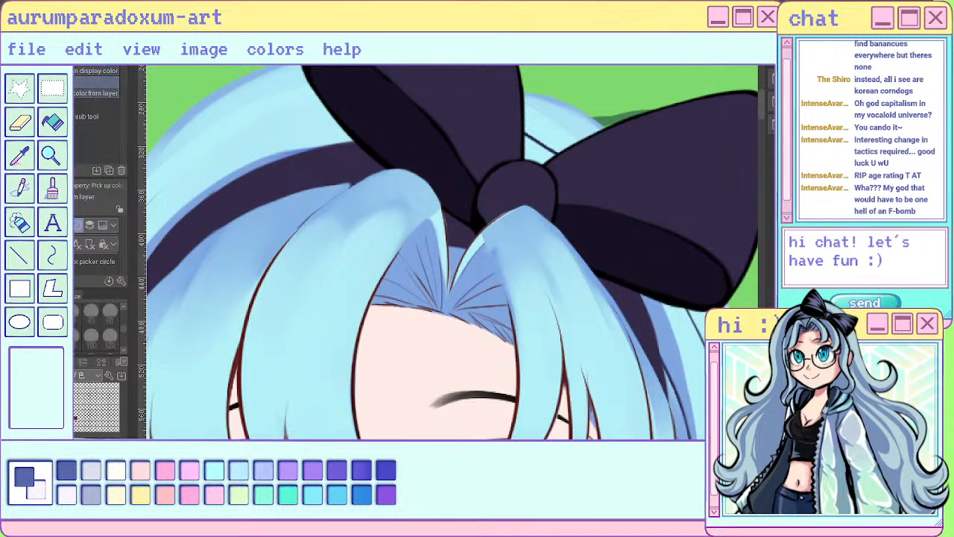
- Paint over the rough edge where the large bang meets the headband with the sai pen at size 7
key(p)
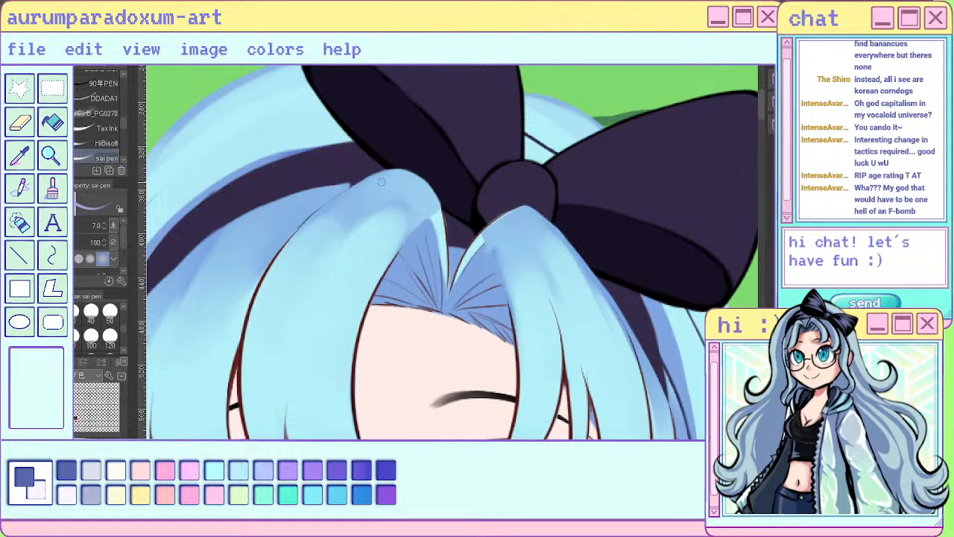
drag(322, 207, 276, 258)
drag(345, 179, 315, 211)
mouse_move(347, 181)
mouse_down()
mouse_move(267, 274)
mouse_move(313, 219)
mouse_up()
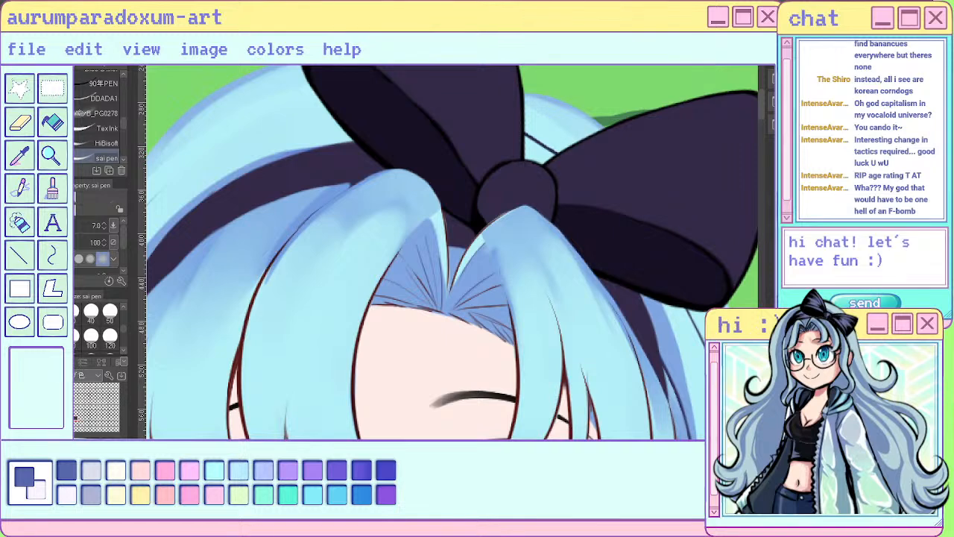
mouse_move(319, 217)
mouse_down()
mouse_move(262, 294)
mouse_move(321, 214)
mouse_up()
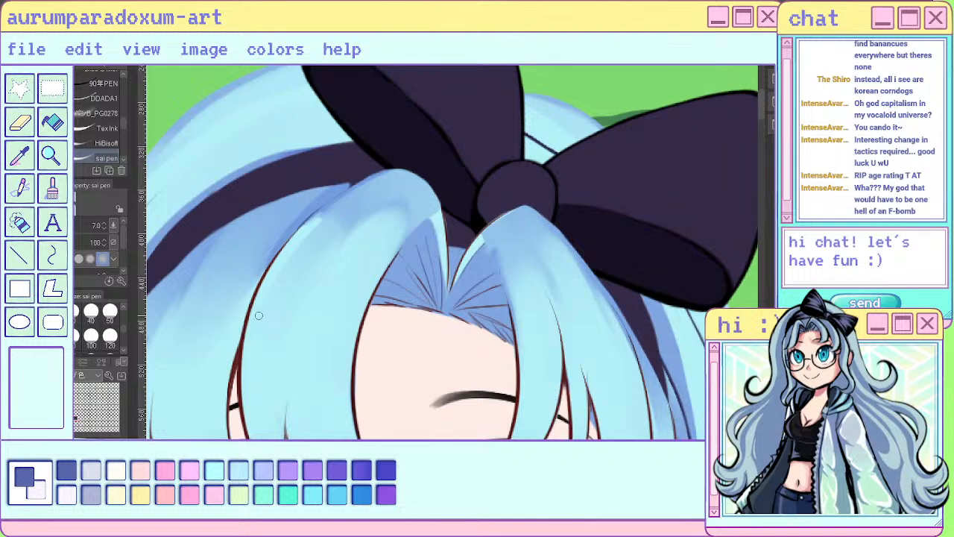
- Smooth the shading on the root and middle of the large bang with the Blend tool at size 17
key(j)
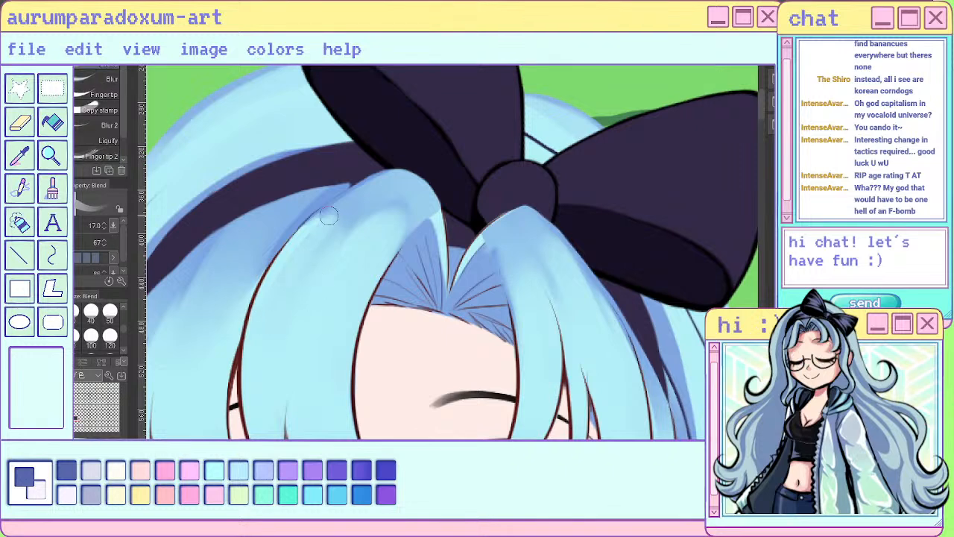
mouse_move(347, 202)
mouse_down()
mouse_move(388, 187)
mouse_move(366, 219)
mouse_move(373, 237)
mouse_up()
mouse_move(321, 279)
mouse_down()
mouse_move(380, 227)
mouse_move(321, 301)
mouse_move(394, 218)
mouse_move(331, 279)
mouse_move(415, 211)
mouse_move(373, 279)
mouse_move(356, 343)
mouse_up()
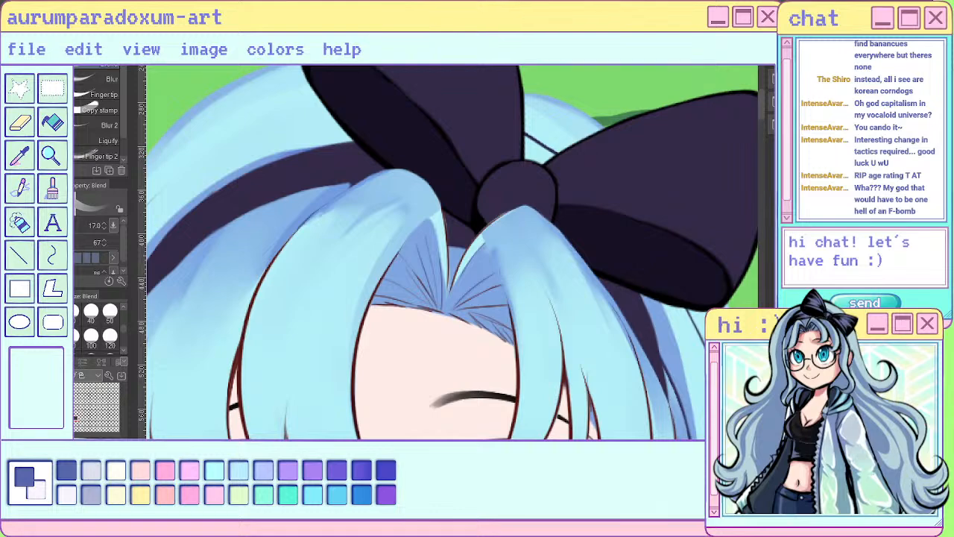
scroll(306, 250, down, 4)
scroll(305, 261, up, 1)
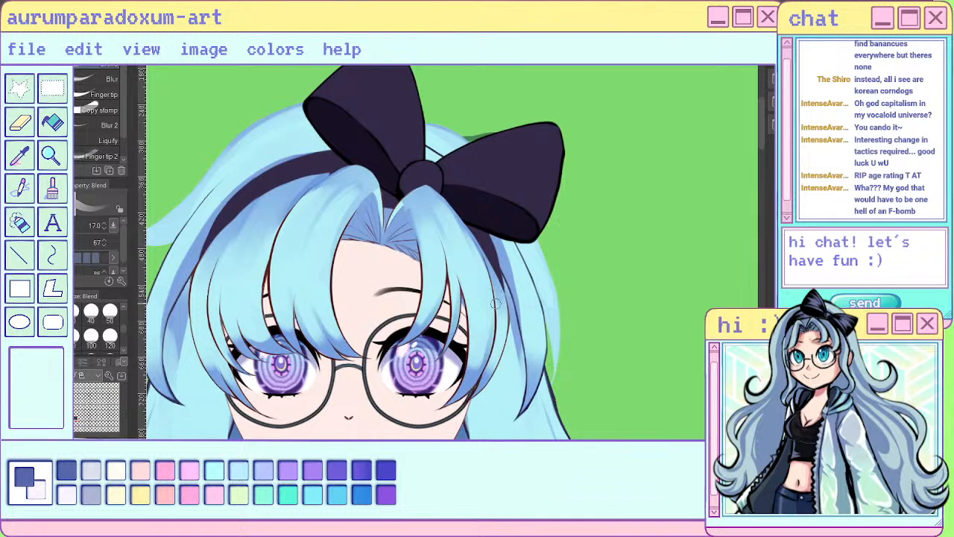
scroll(466, 173, down, 4)
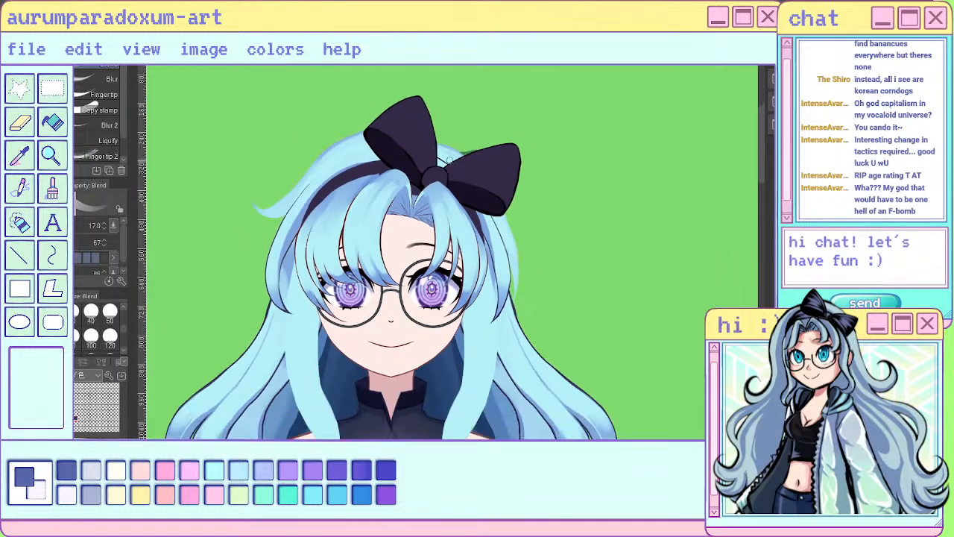
scroll(433, 242, up, 3)
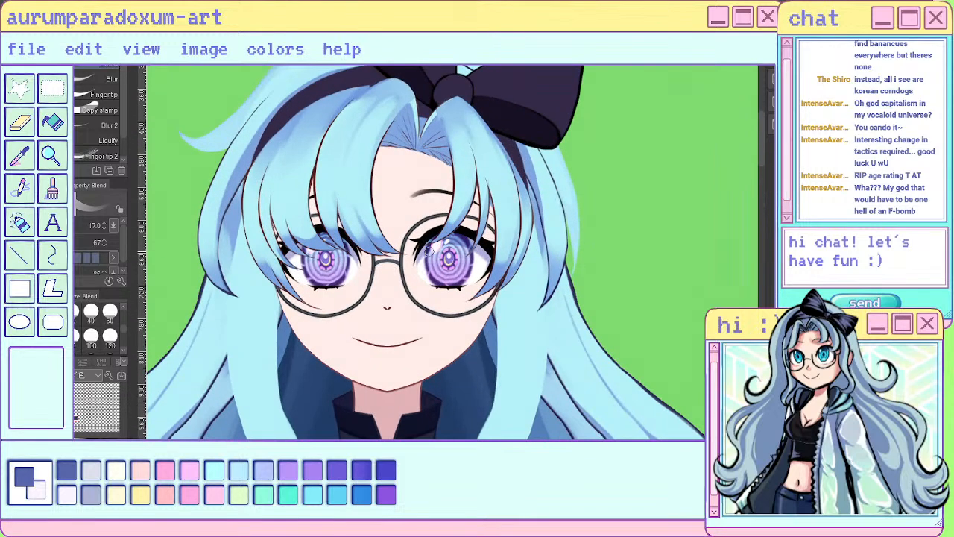
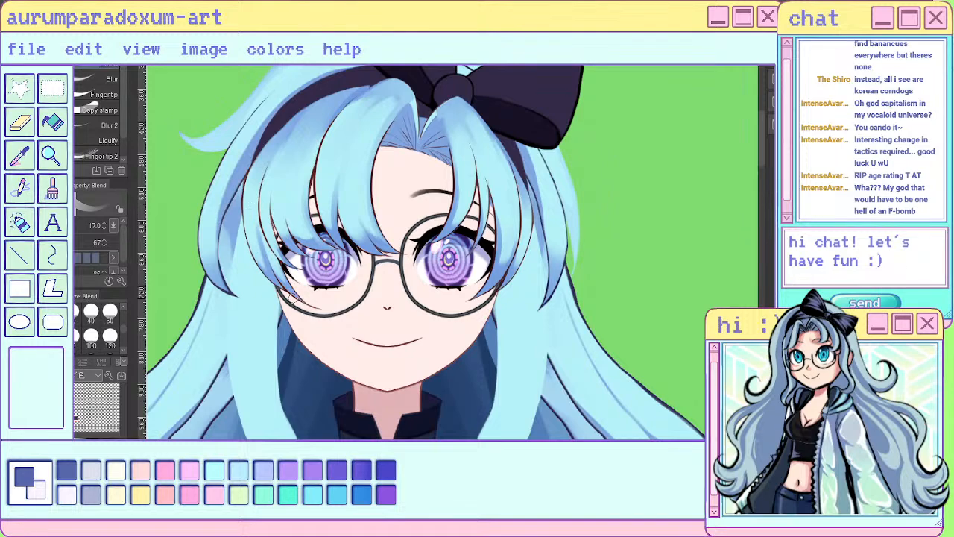
- Examine the shading of the bangs and headband hair, both up close and against the whole figure
key(ctrl+minus)
key(ctrl+minus)
key(ctrl+minus)
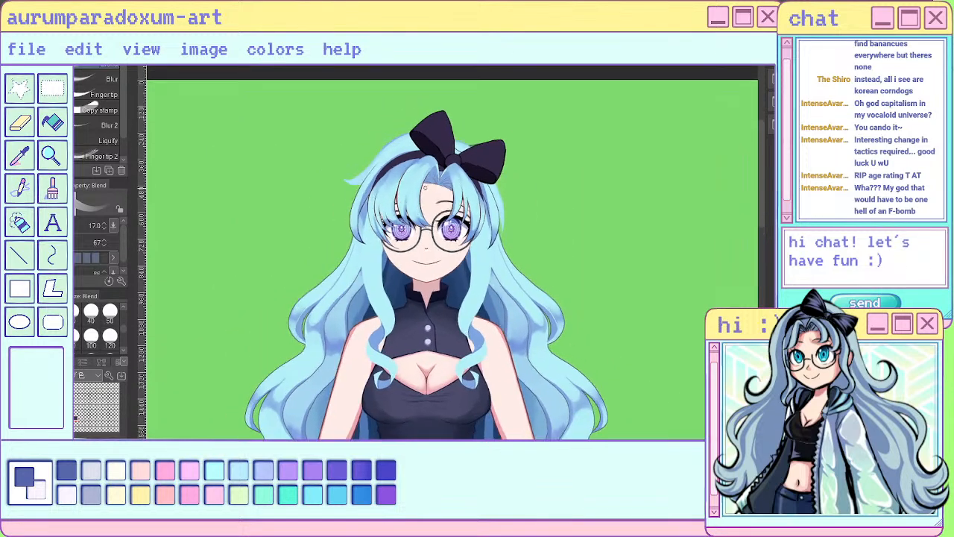
scroll(416, 199, up, 4)
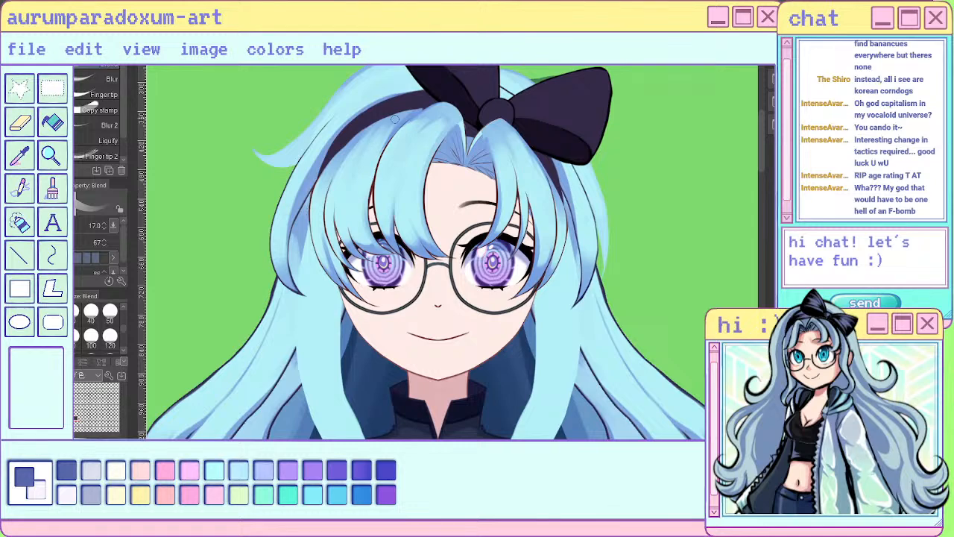
scroll(469, 163, down, 5)
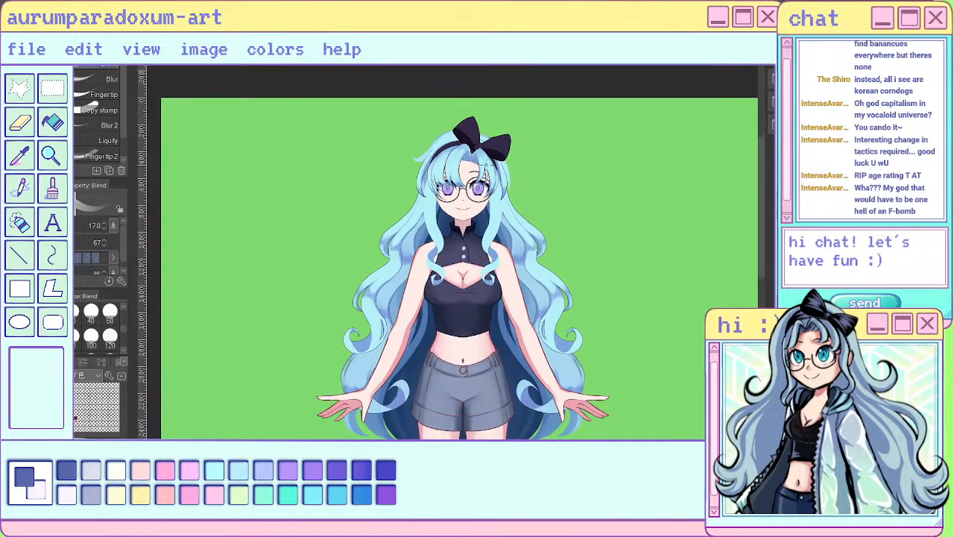
scroll(486, 164, down, 2)
scroll(493, 167, up, 7)
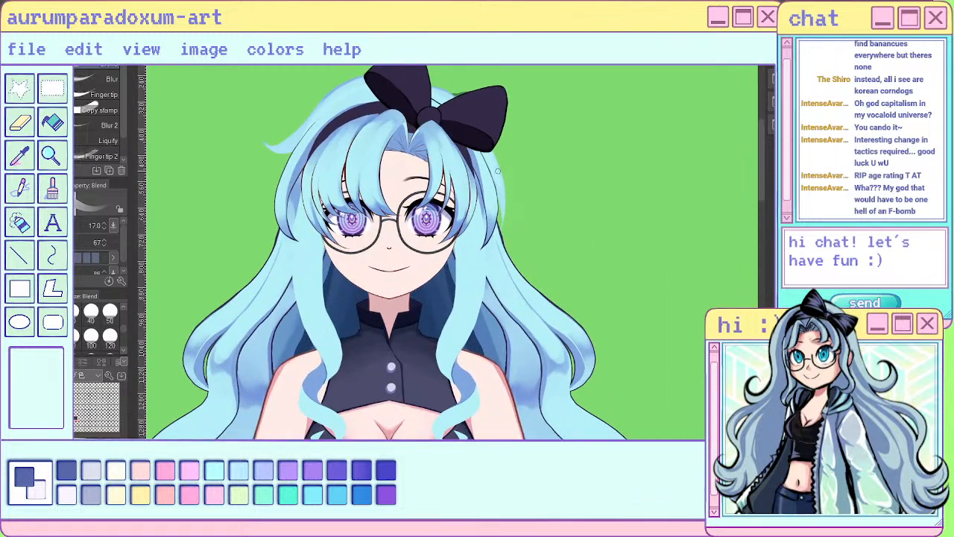
key(b)
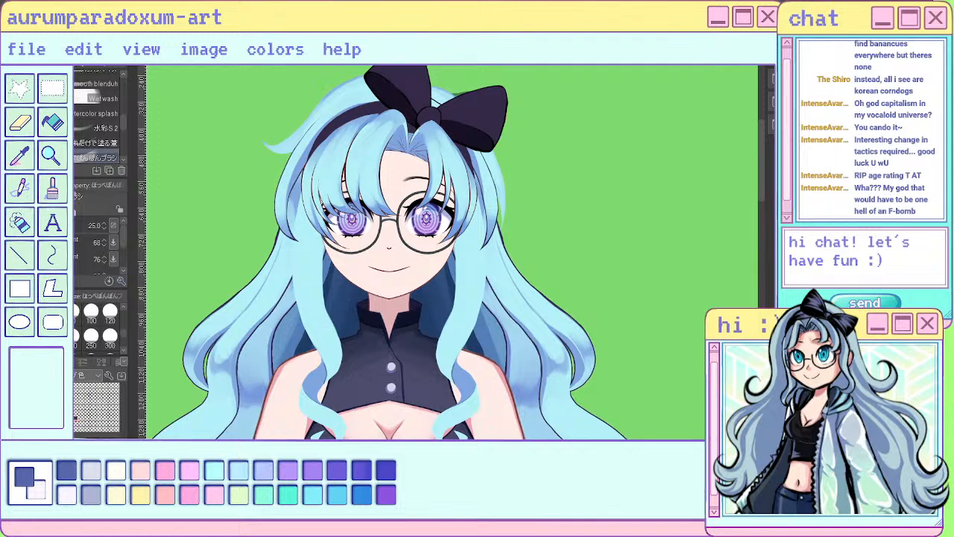
key(b)
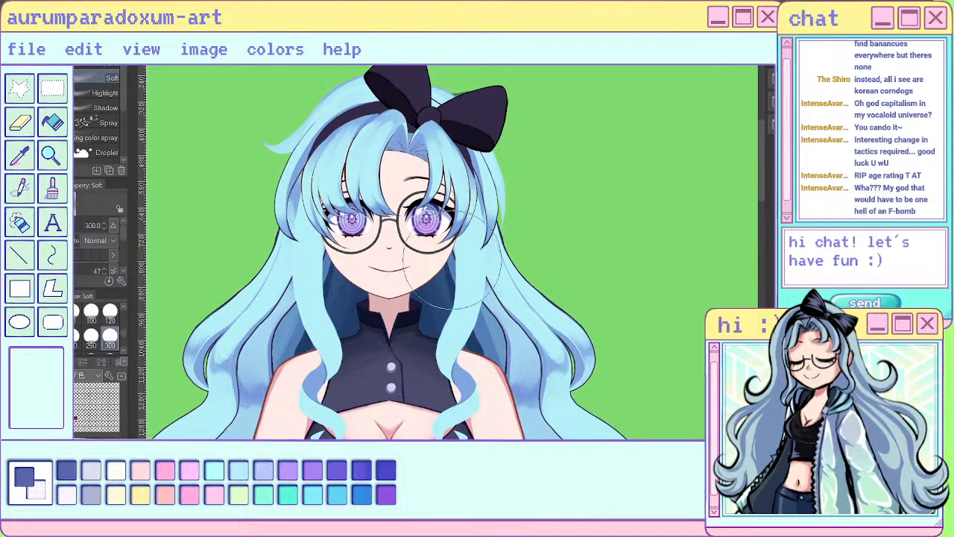
click(109, 344)
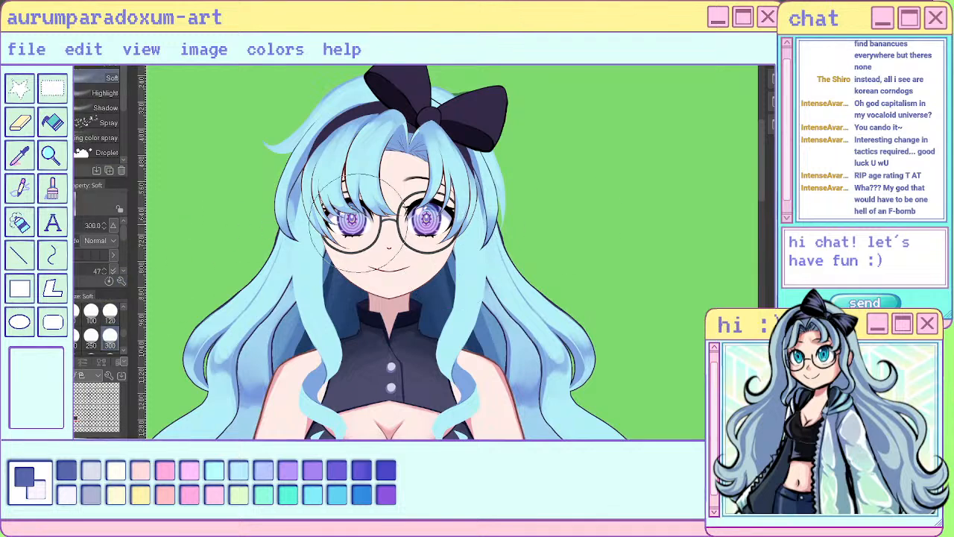
scroll(474, 213, down, 2)
scroll(486, 183, up, 2)
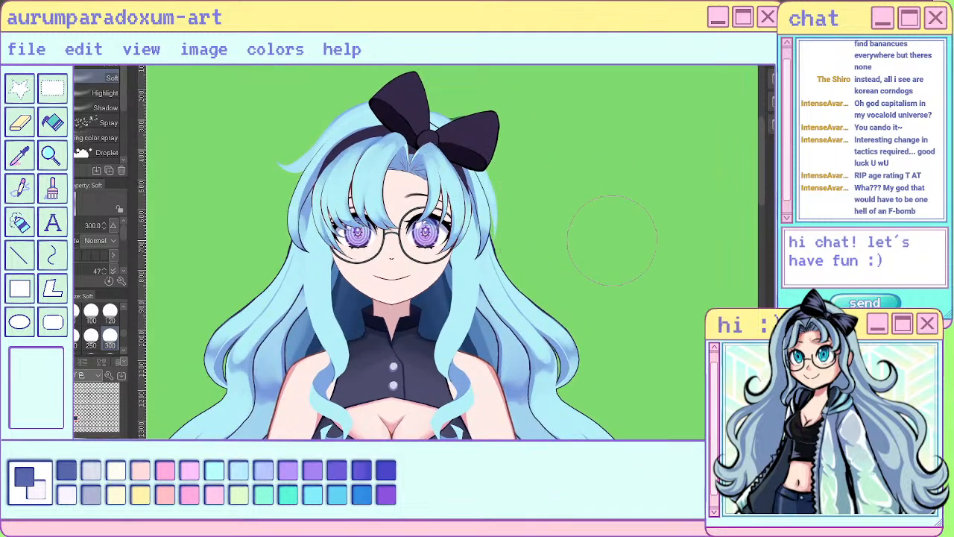
scroll(615, 228, down, 3)
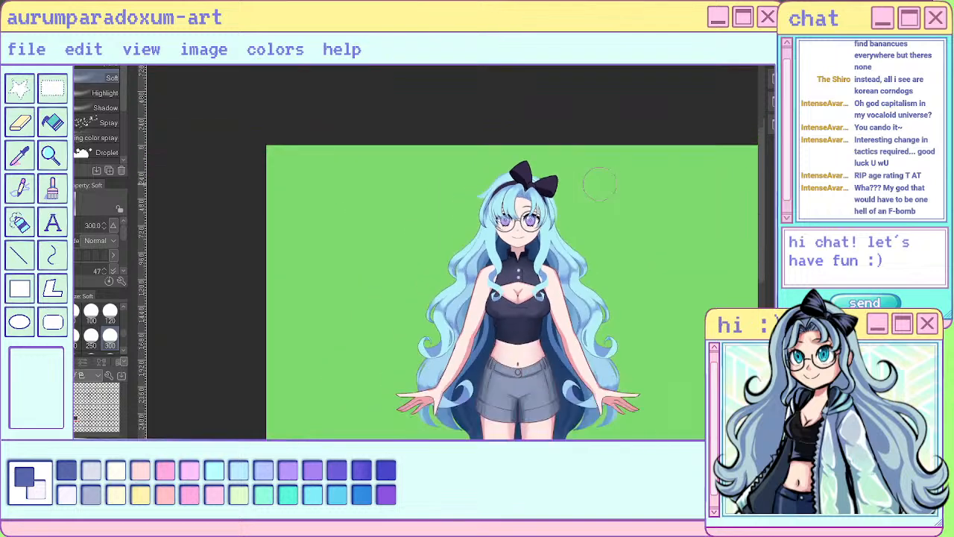
scroll(589, 176, up, 5)
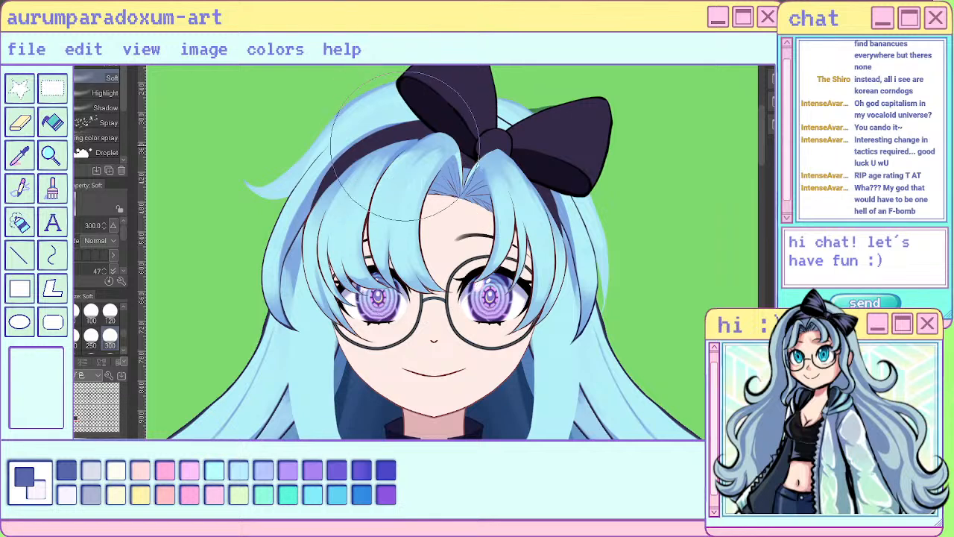
- Paint fine strands at the root of the small bang below the bow's knot with the sai pen at size 7
key(p)
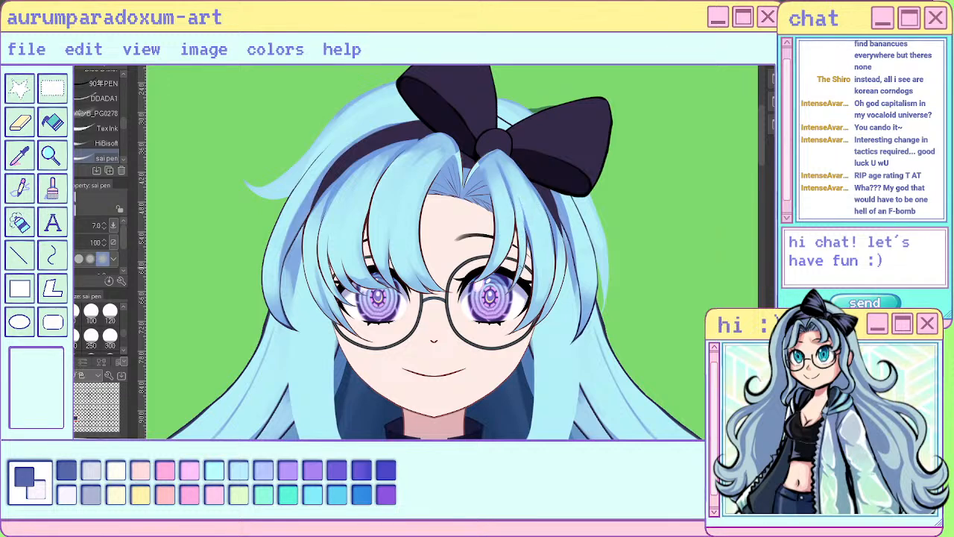
scroll(510, 278, down, 3)
scroll(490, 238, up, 4)
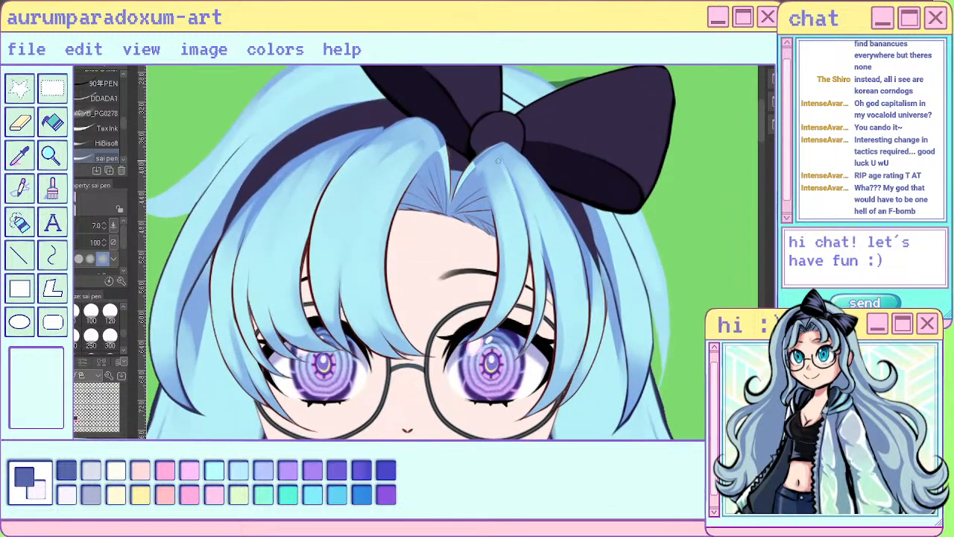
drag(498, 167, 511, 205)
mouse_move(492, 162)
mouse_down()
mouse_move(501, 189)
mouse_move(495, 200)
mouse_up()
scroll(516, 261, down, 5)
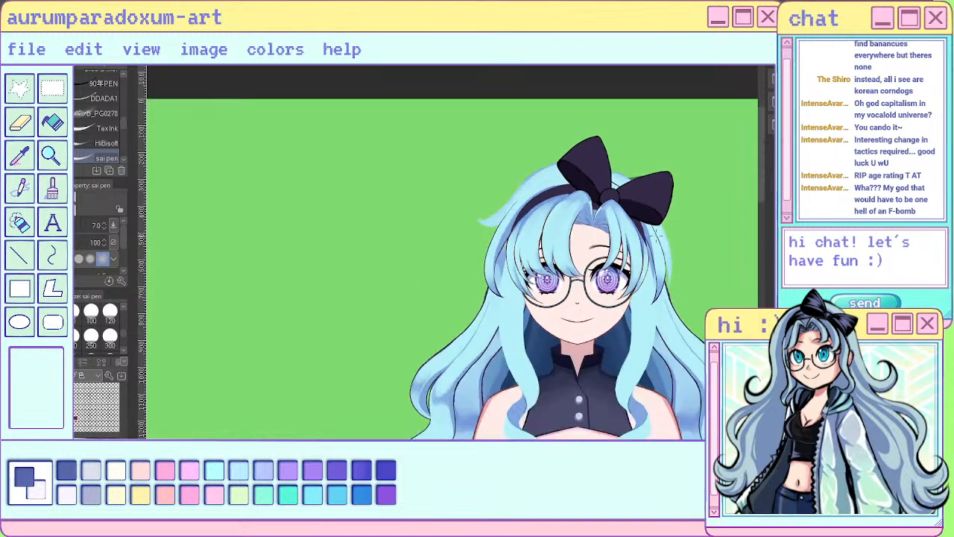
scroll(655, 234, up, 5)
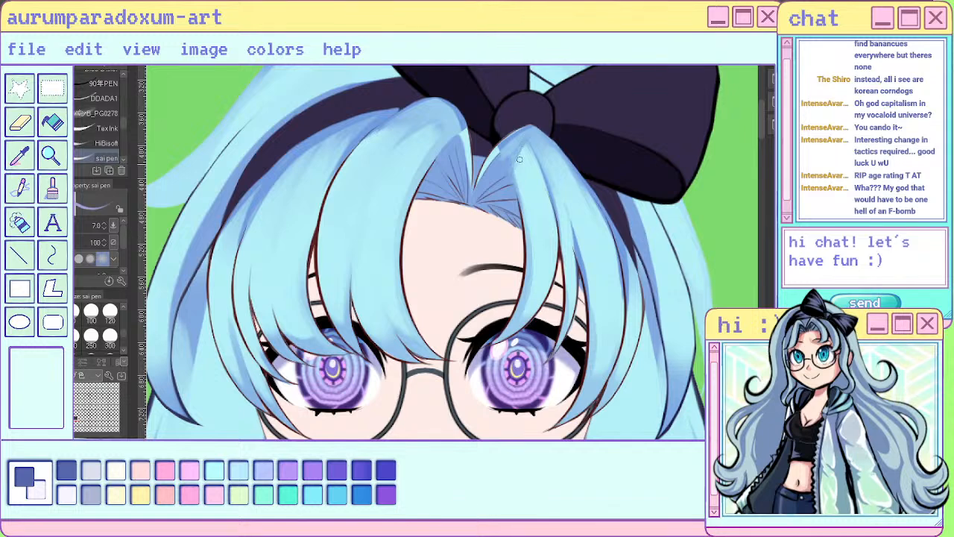
- Clean up the small bang's new strands with the Hard eraser at size 17 and smooth them with the Blend tool at size 17
key(e)
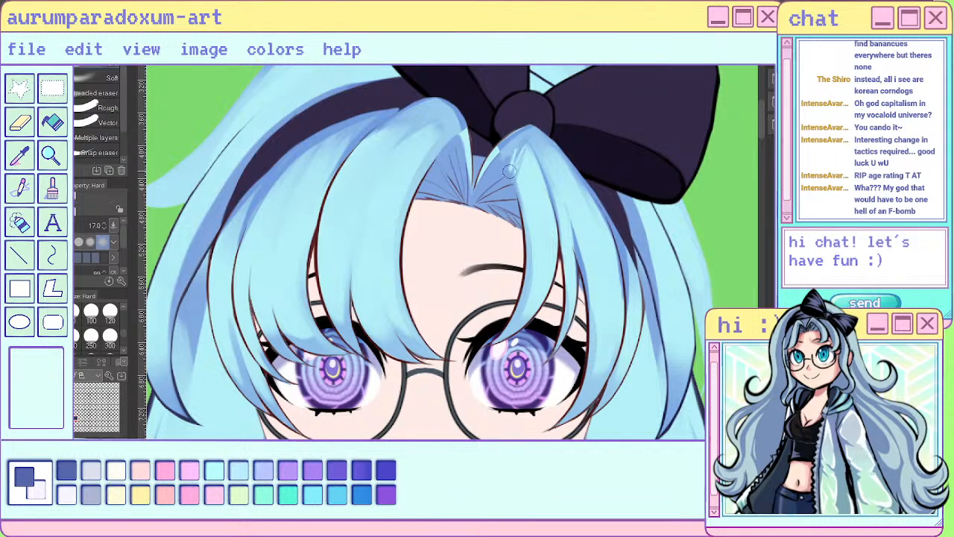
key(j)
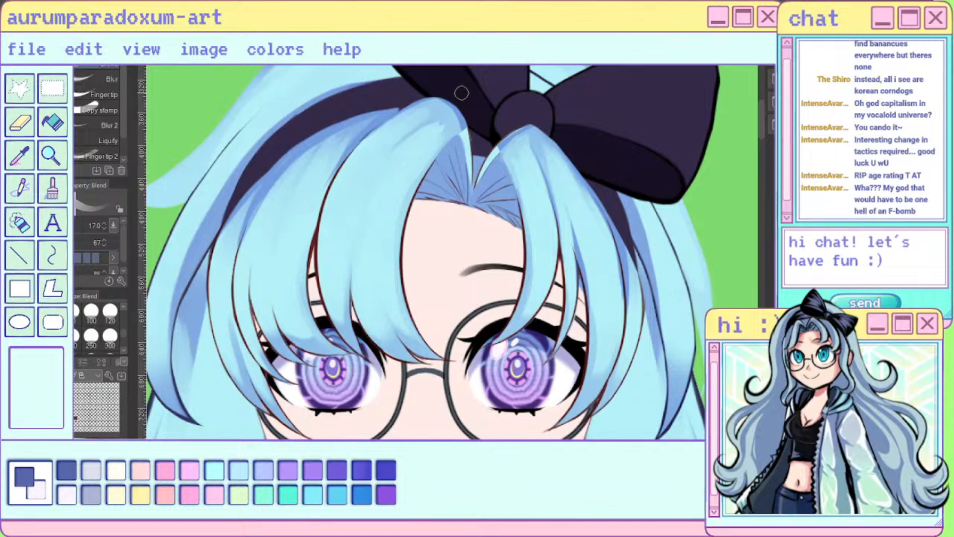
scroll(532, 119, down, 5)
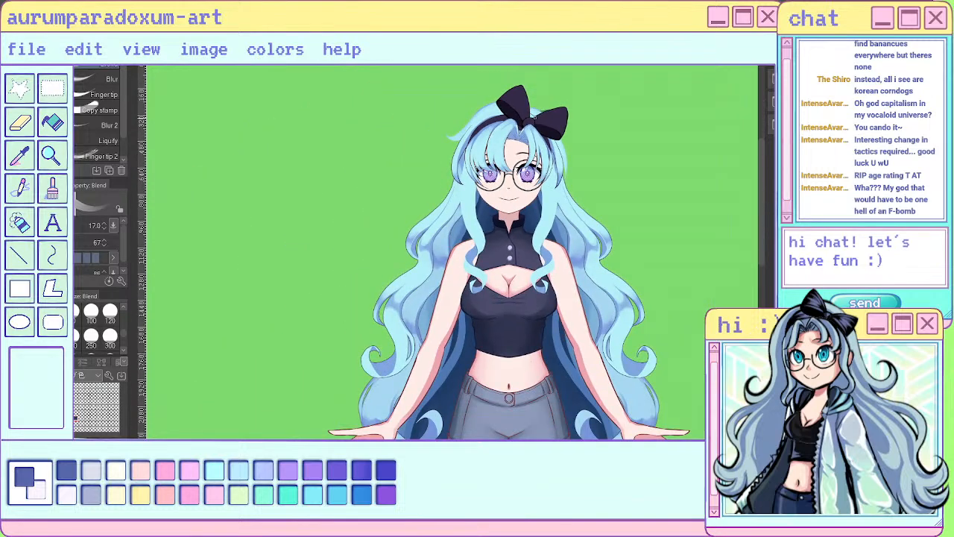
scroll(533, 117, up, 8)
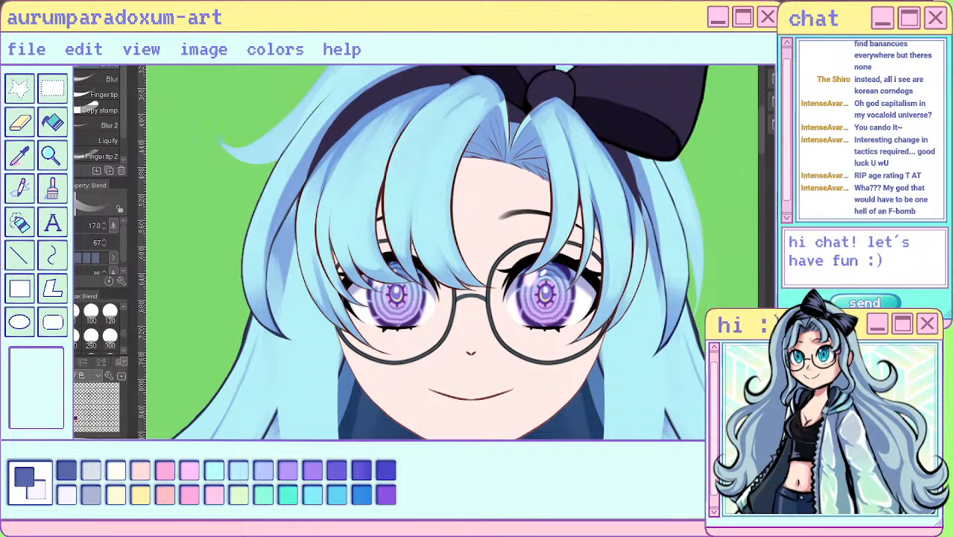
key(p)
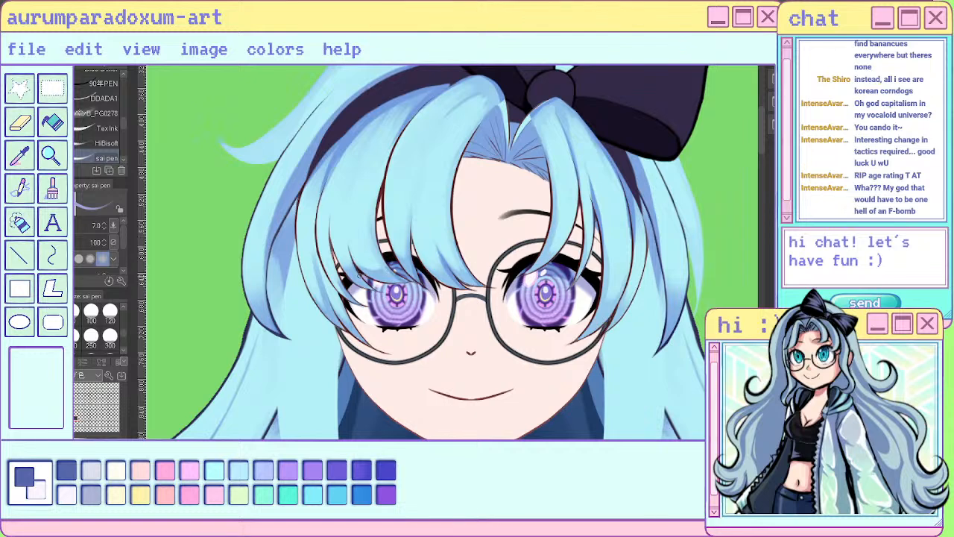
drag(343, 298, 371, 326)
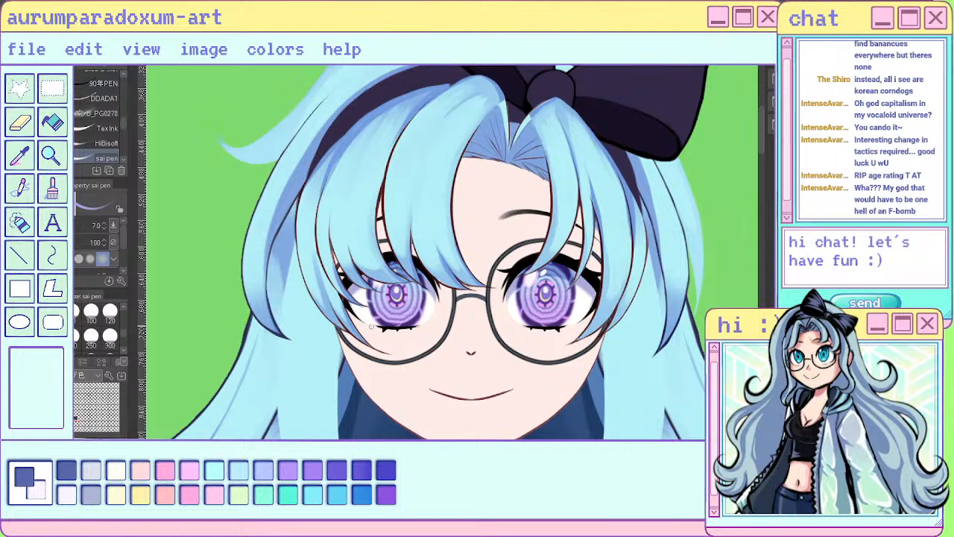
drag(334, 302, 342, 328)
drag(585, 243, 570, 284)
drag(552, 219, 527, 273)
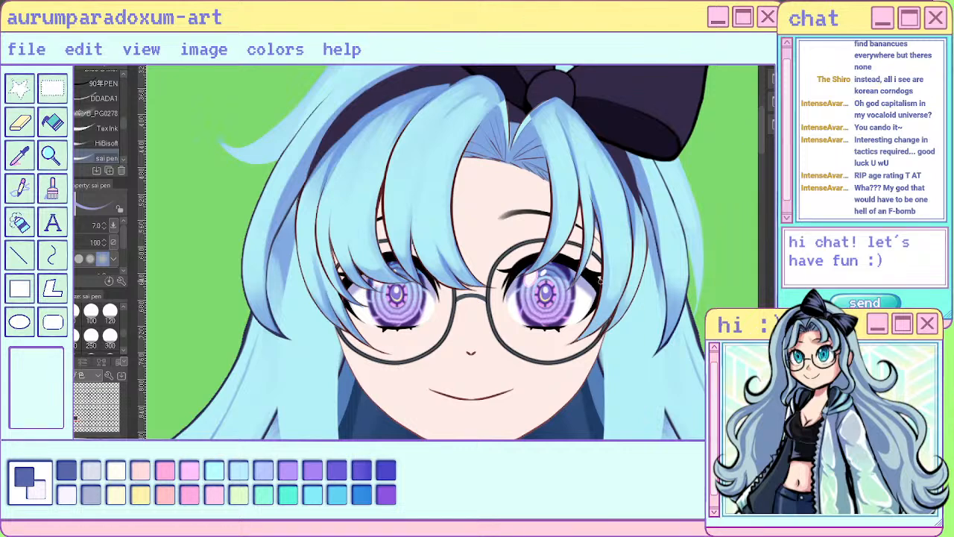
drag(600, 277, 570, 346)
drag(623, 293, 598, 341)
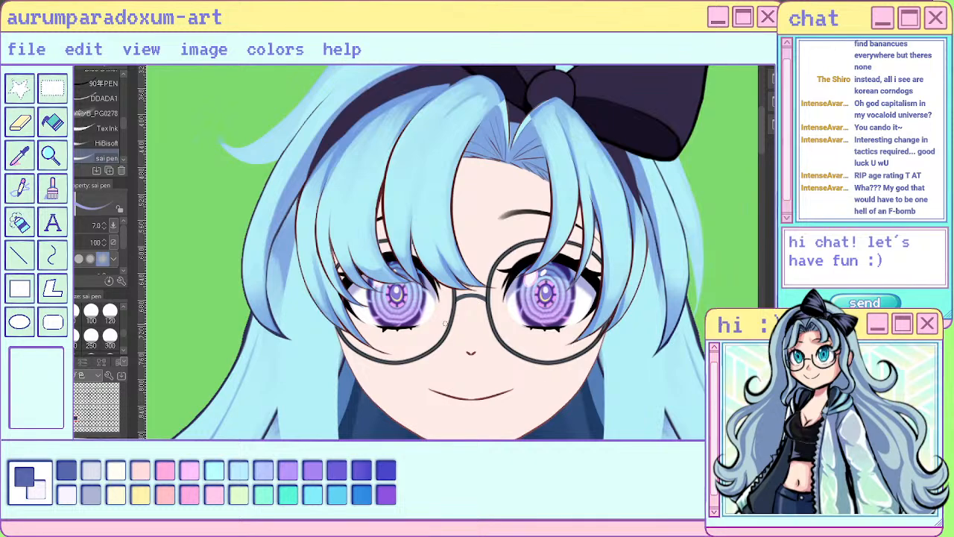
scroll(445, 323, down, 5)
scroll(751, 252, up, 1)
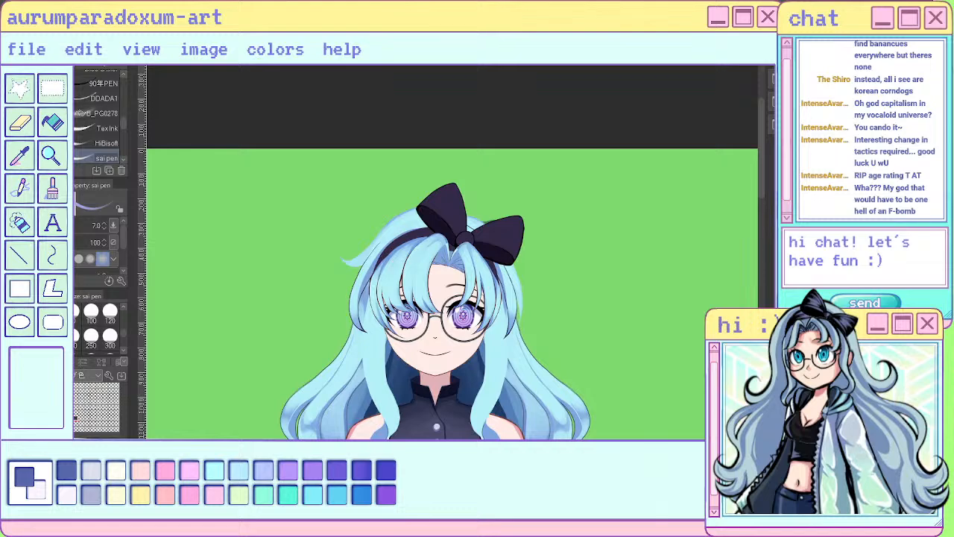
- Touch up the roots of both bangs on either side of the parting with the sai pen at size 7
scroll(444, 261, up, 5)
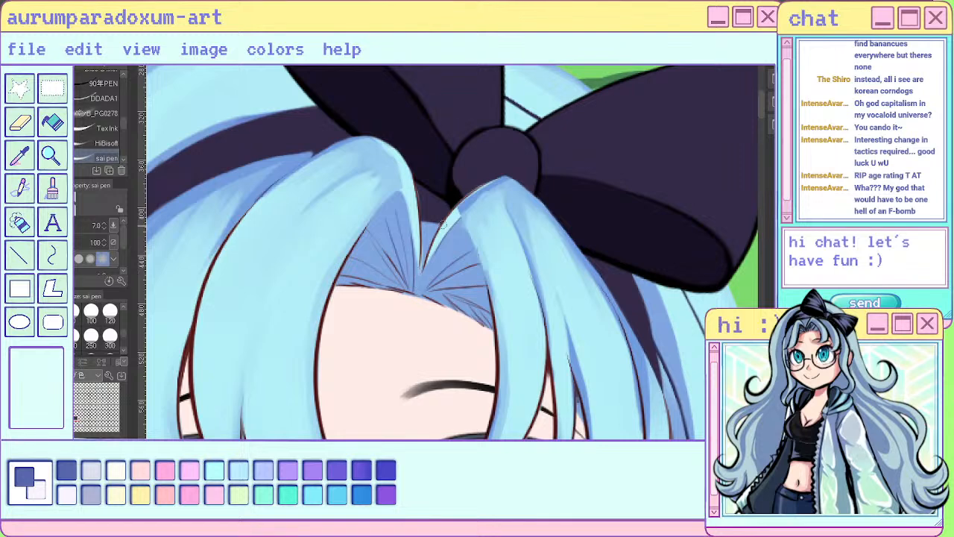
drag(457, 222, 489, 302)
scroll(503, 428, down, 1)
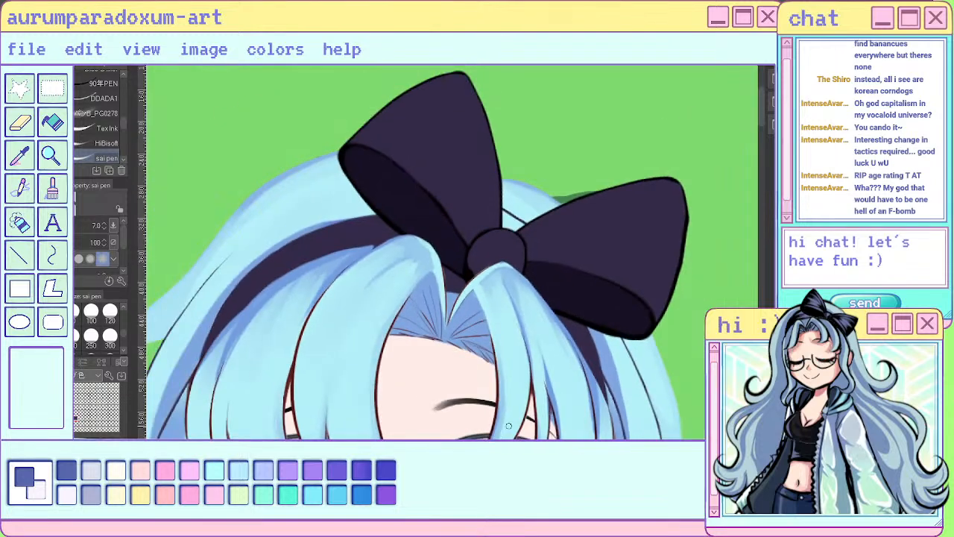
drag(434, 267, 393, 326)
drag(410, 291, 379, 386)
scroll(645, 222, down, 5)
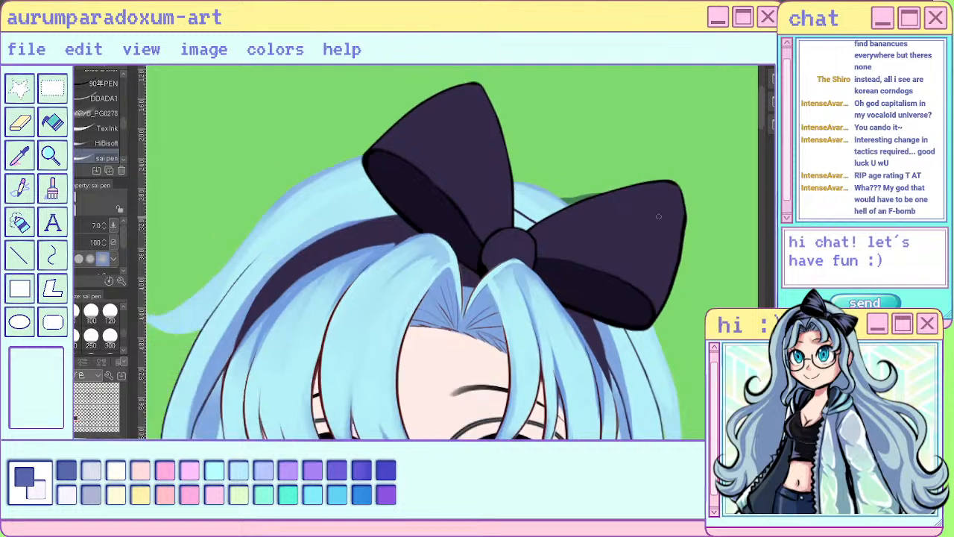
scroll(645, 222, up, 5)
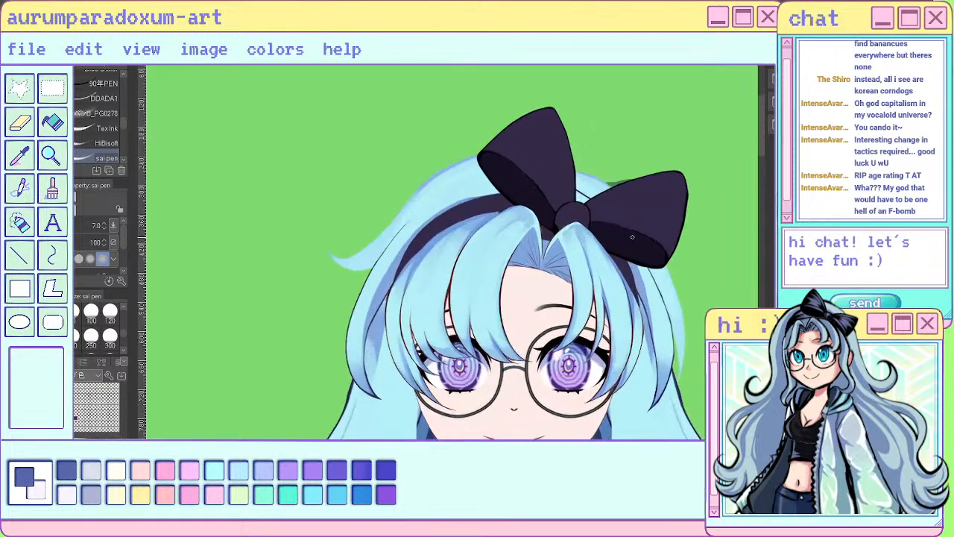
drag(528, 203, 486, 229)
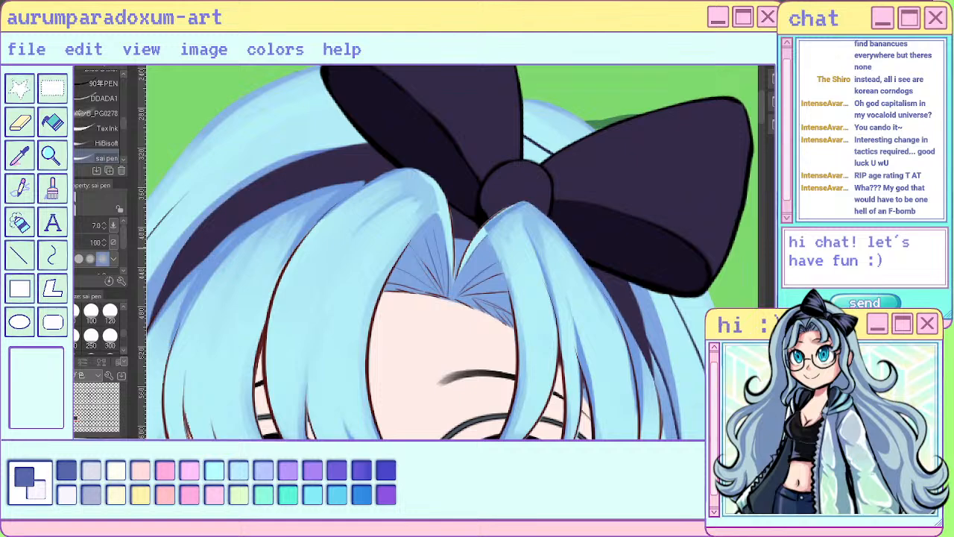
drag(414, 170, 446, 209)
- Paint over the light slivers and dark outlines where the two bangs meet at the parting with the mid-blue hair shade
scroll(578, 228, up, 3)
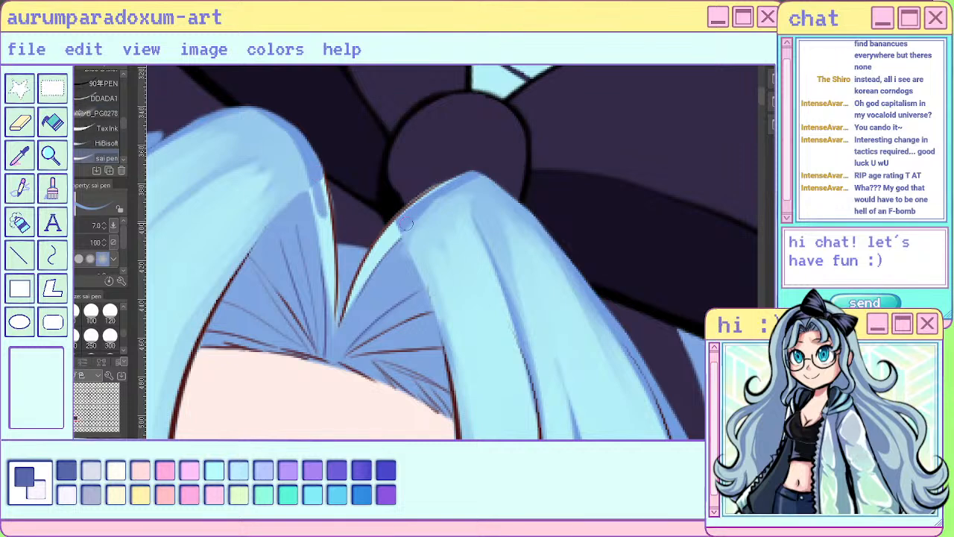
drag(405, 224, 379, 252)
drag(309, 168, 321, 210)
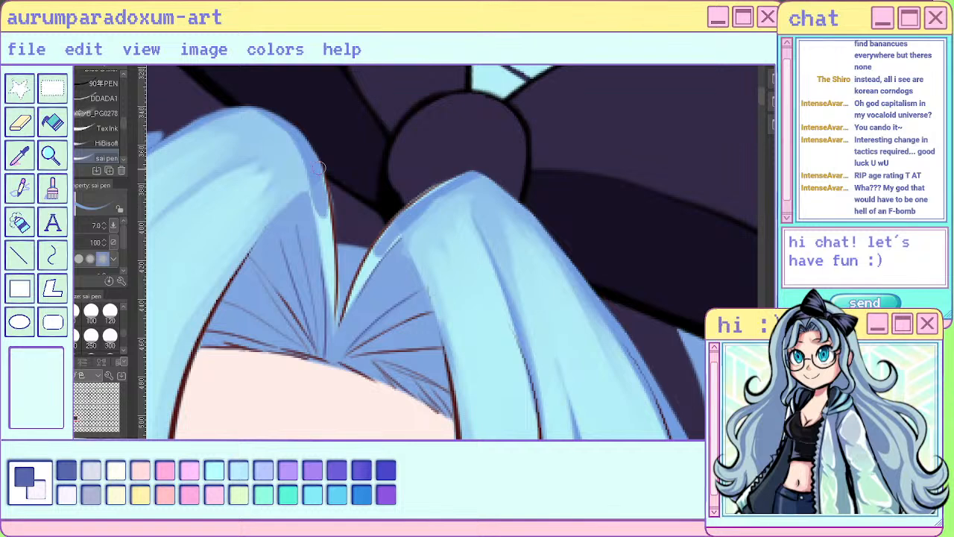
mouse_move(319, 167)
mouse_down()
mouse_move(331, 317)
mouse_move(399, 228)
mouse_up()
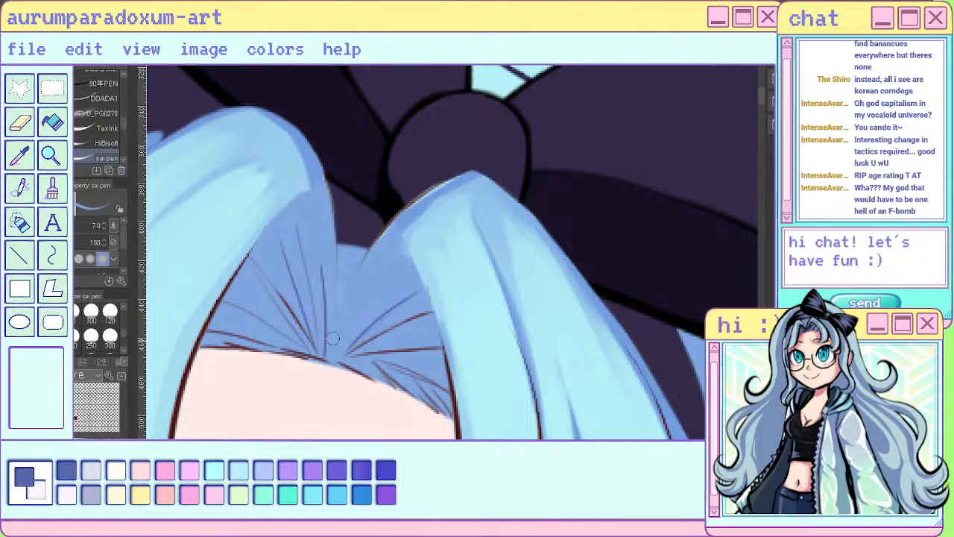
drag(335, 246, 335, 352)
drag(324, 204, 336, 359)
- Pick up the hair colour from the layer and refine the bang edges and parting below the bow with the sai pen
click(64, 361)
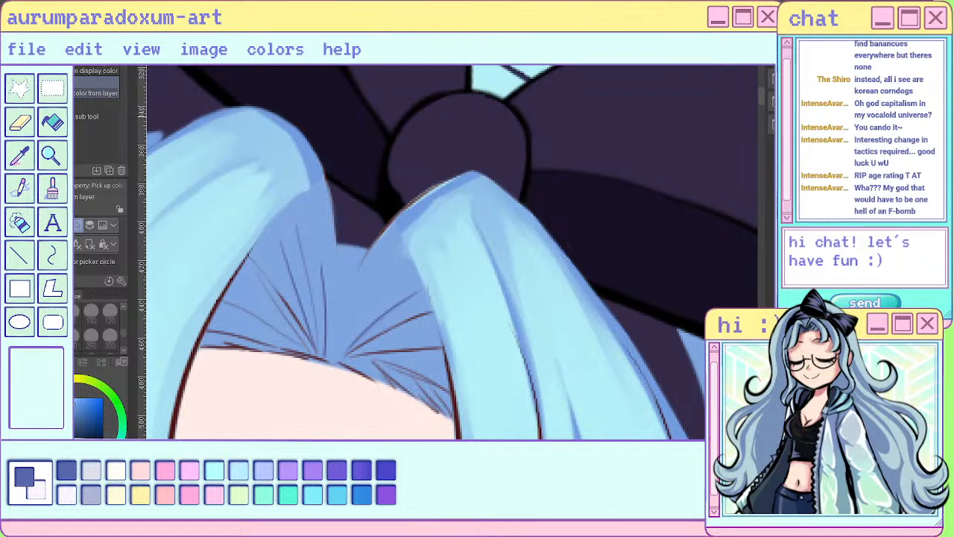
key(i)
key(p)
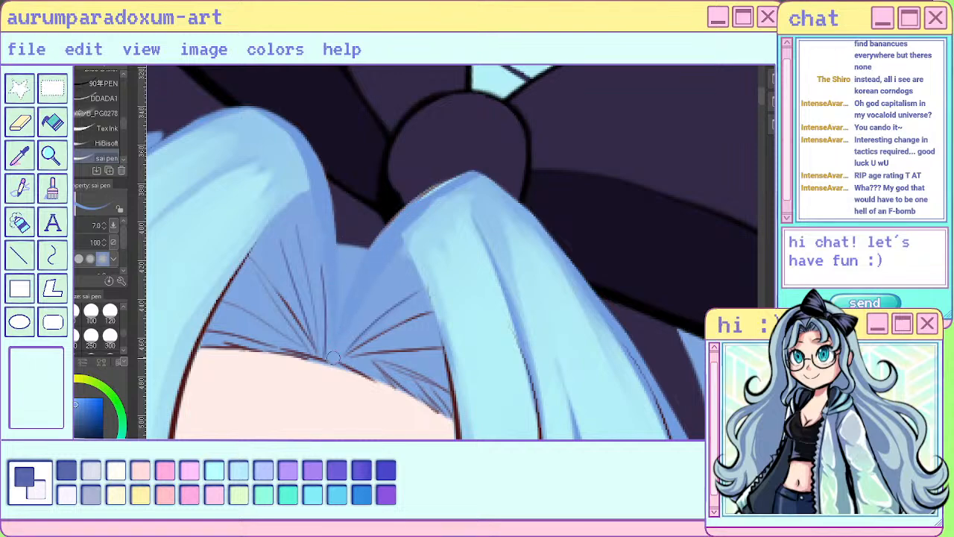
scroll(333, 358, down, 3)
scroll(442, 170, up, 3)
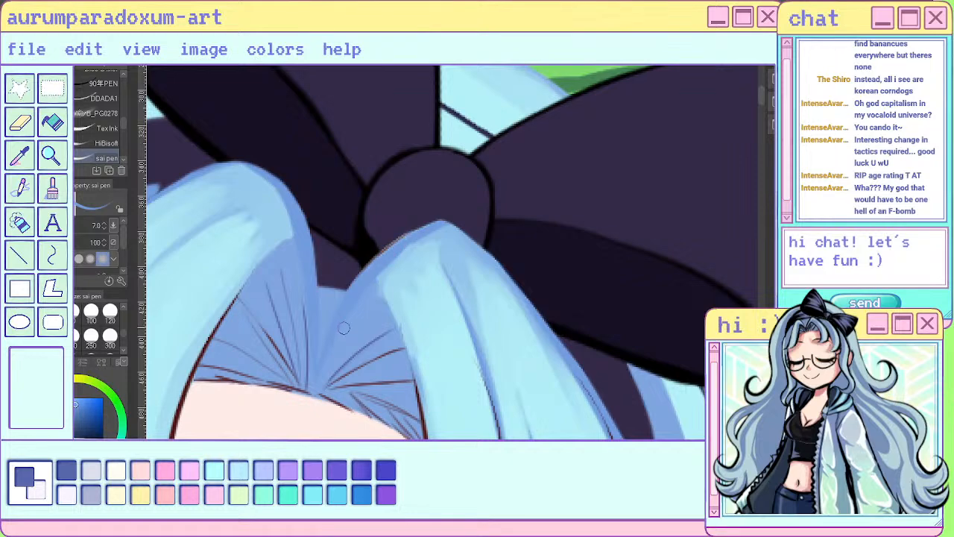
scroll(325, 381, down, 5)
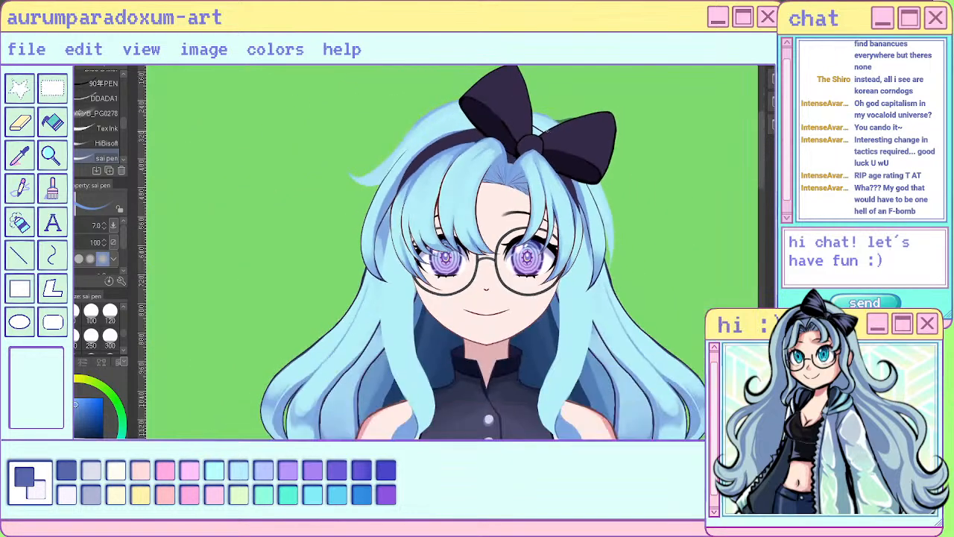
- Paint light blue strands along the inner edges of both bangs beside the parting with the sai pen at size 7
scroll(546, 131, up, 8)
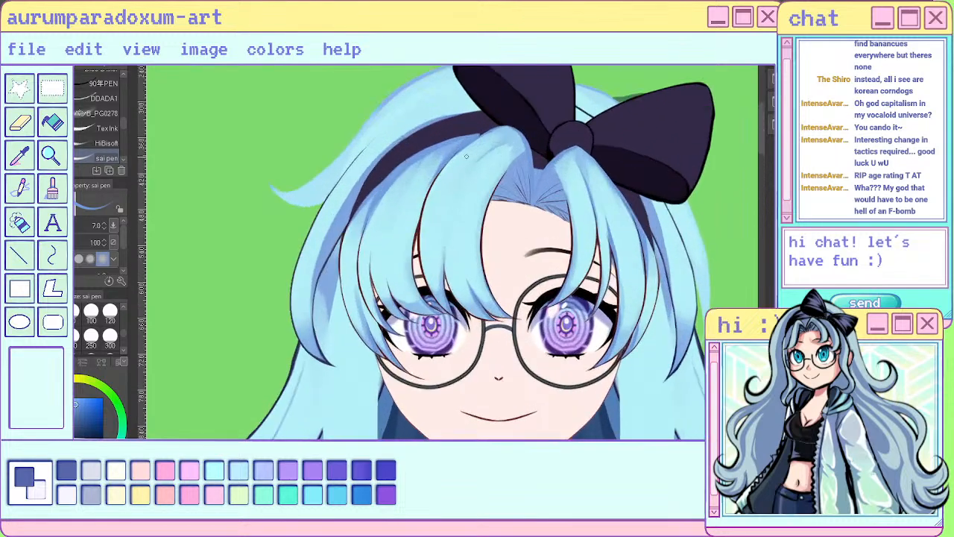
scroll(511, 219, down, 2)
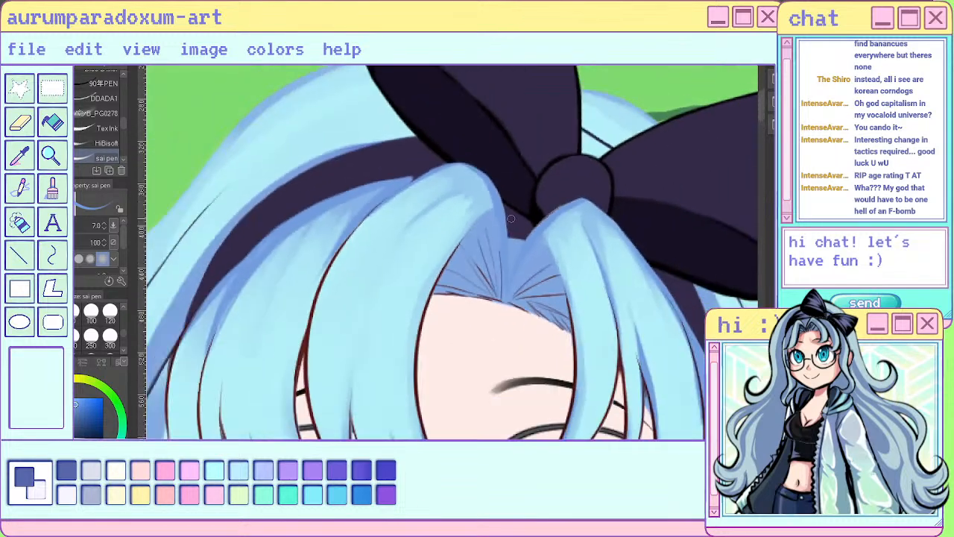
scroll(516, 218, up, 2)
scroll(479, 238, down, 6)
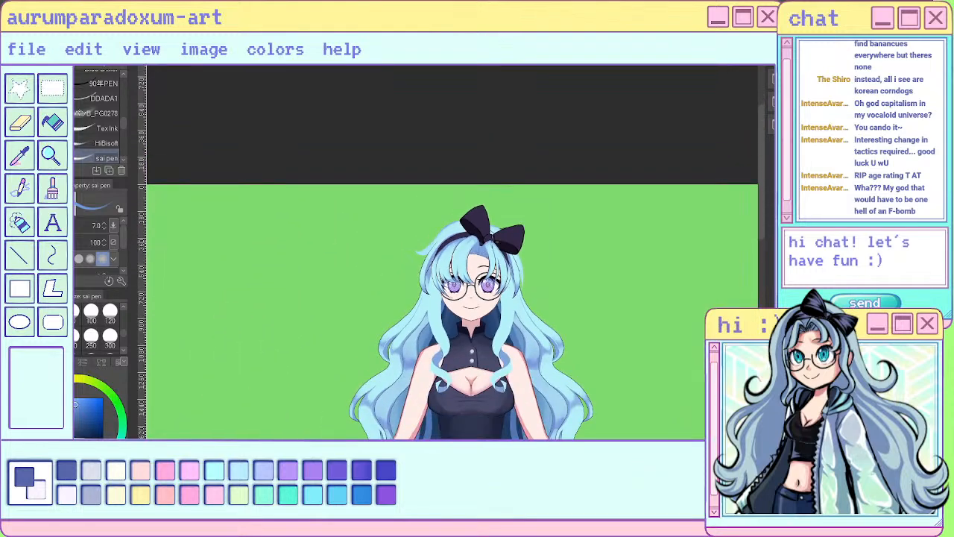
scroll(459, 254, up, 6)
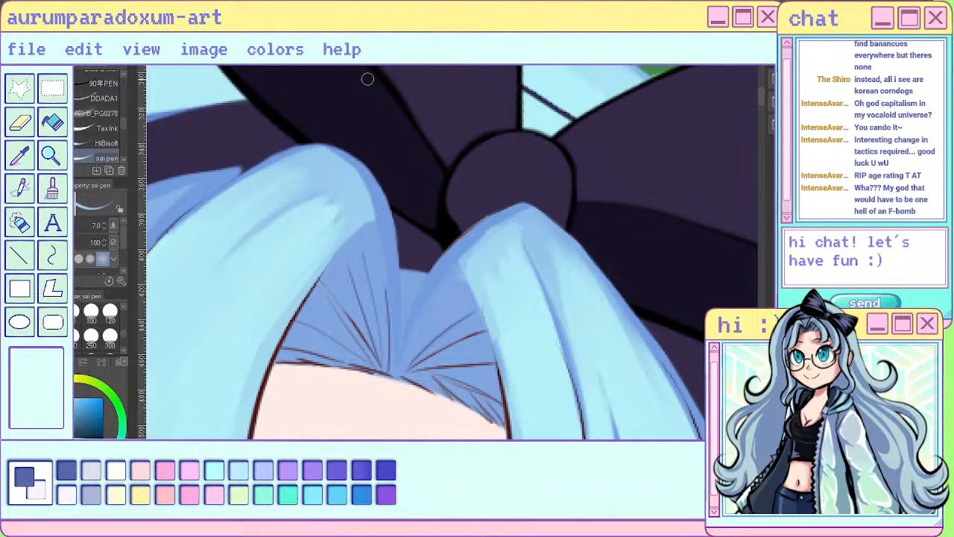
mouse_move(401, 231)
mouse_down()
mouse_move(385, 260)
mouse_move(396, 355)
mouse_up()
drag(450, 257, 397, 352)
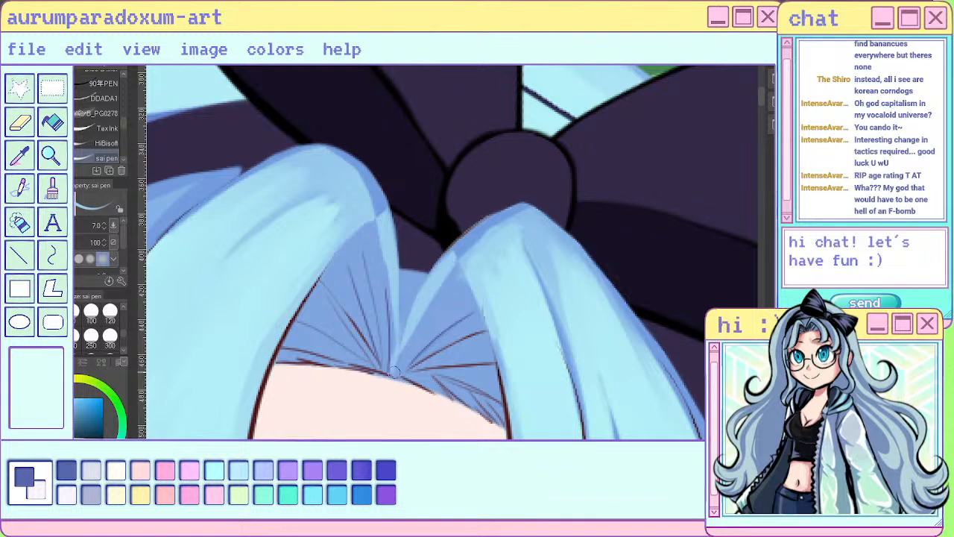
drag(384, 243, 393, 374)
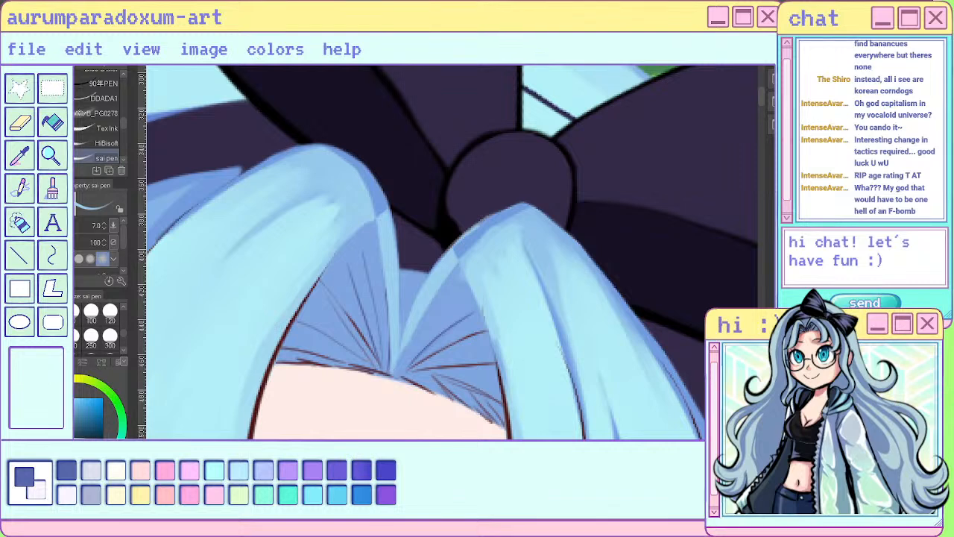
mouse_move(374, 172)
mouse_down()
mouse_move(381, 212)
mouse_move(366, 183)
mouse_move(388, 238)
mouse_up()
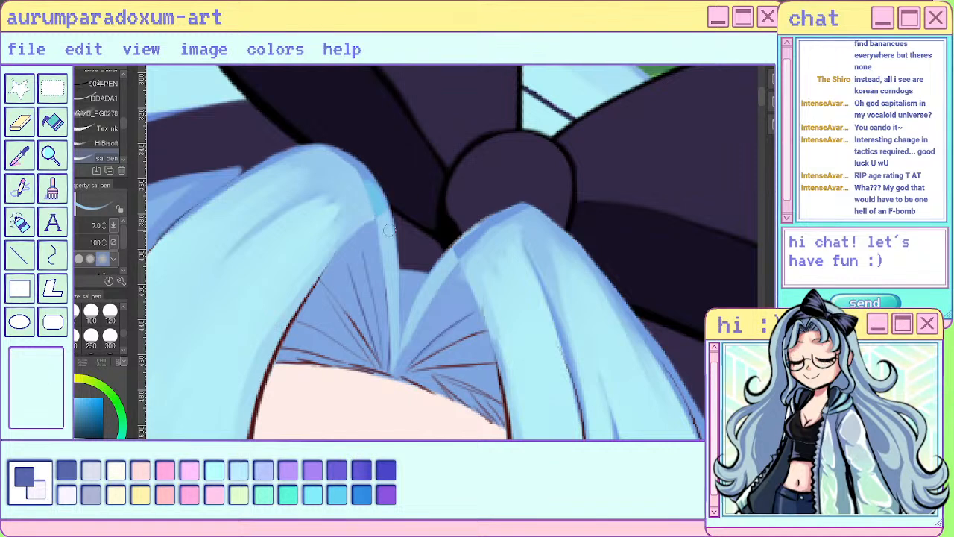
- Smooth the new strands and shading on the tops of both bangs with the Blend tool at size 17
key(j)
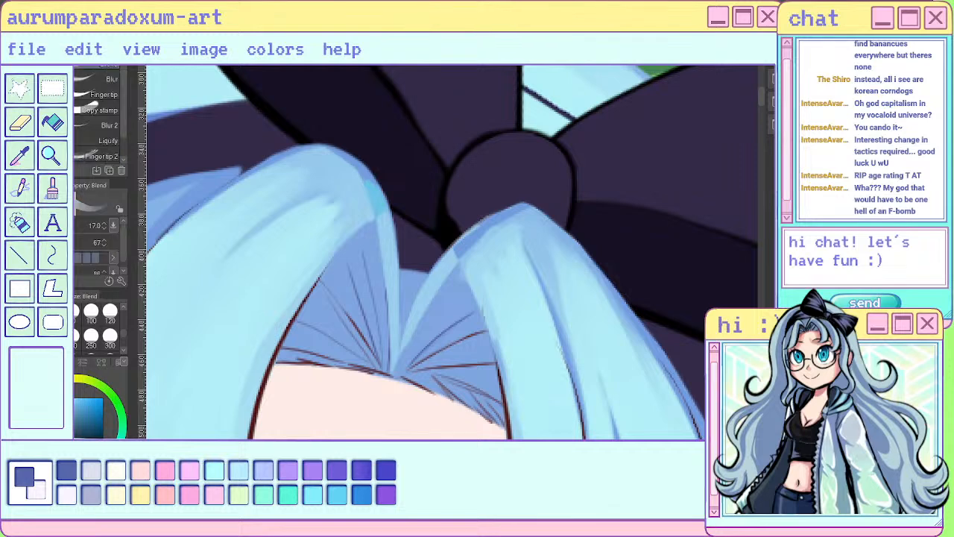
mouse_move(360, 172)
mouse_down()
mouse_move(379, 193)
mouse_move(369, 206)
mouse_move(387, 200)
mouse_move(375, 183)
mouse_move(368, 188)
mouse_move(386, 161)
mouse_move(377, 203)
mouse_up()
mouse_move(485, 237)
mouse_down()
mouse_move(503, 211)
mouse_move(500, 218)
mouse_move(533, 212)
mouse_move(498, 234)
mouse_move(482, 272)
mouse_move(491, 240)
mouse_move(476, 223)
mouse_move(497, 235)
mouse_move(488, 282)
mouse_move(491, 246)
mouse_move(521, 237)
mouse_move(500, 277)
mouse_move(520, 275)
mouse_move(535, 330)
mouse_move(553, 249)
mouse_move(630, 373)
mouse_up()
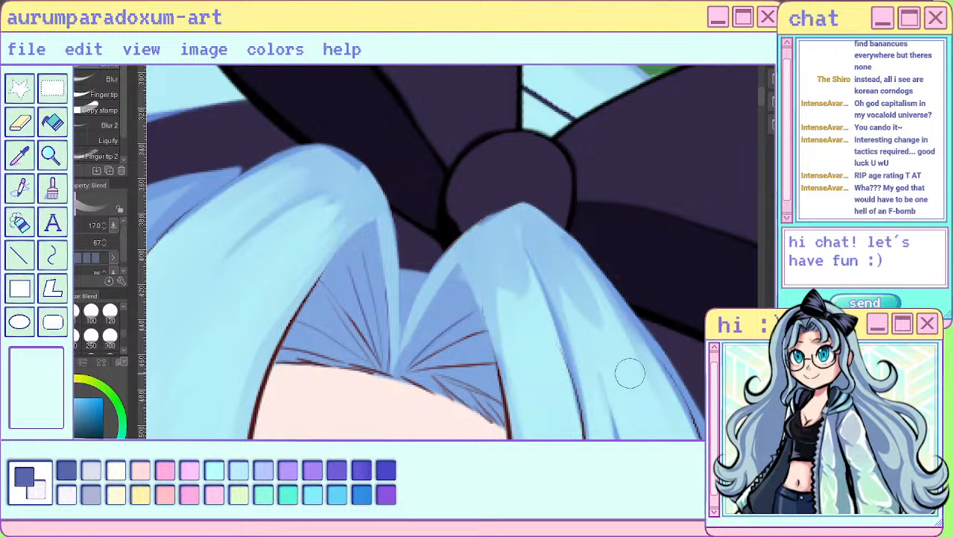
mouse_move(328, 203)
mouse_down()
mouse_move(310, 227)
mouse_move(374, 193)
mouse_move(254, 302)
mouse_move(265, 275)
mouse_move(301, 249)
mouse_move(357, 173)
mouse_move(321, 163)
mouse_move(192, 259)
mouse_move(251, 203)
mouse_move(297, 183)
mouse_up()
scroll(242, 182, down, 2)
drag(251, 217, 292, 182)
drag(194, 322, 313, 199)
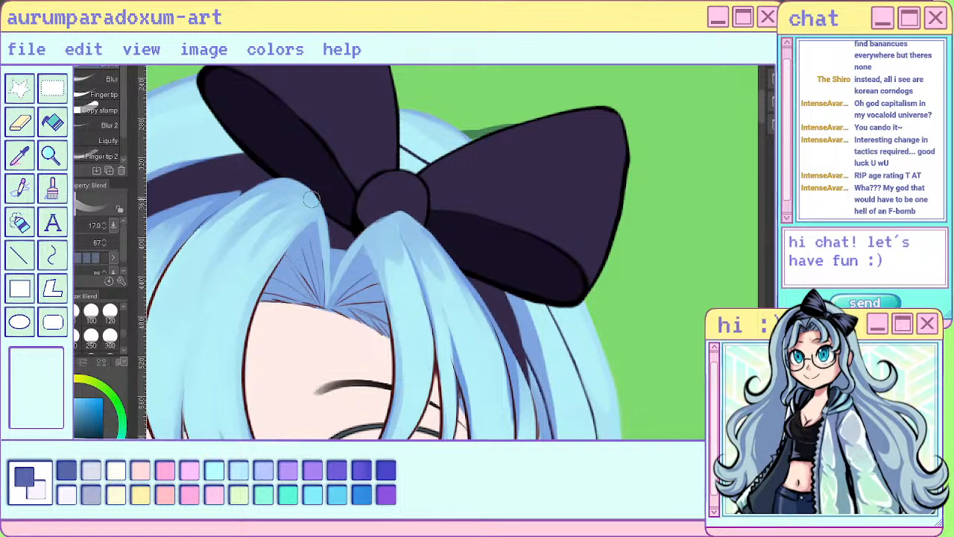
drag(234, 292, 310, 195)
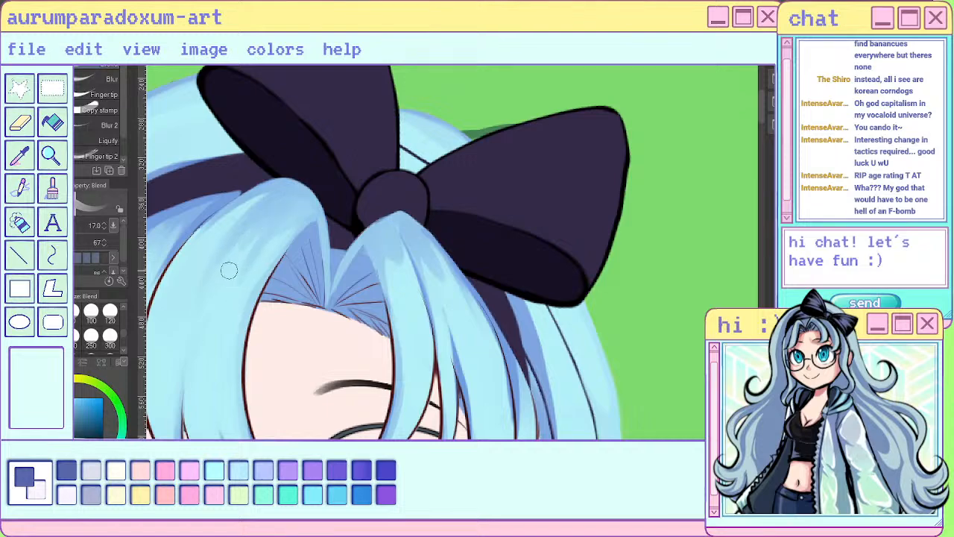
- Pick up a purplish-blue colour from the layer and add strand strokes to both bangs beside the parting with the sai pen
scroll(270, 228, down, 2)
scroll(270, 228, down, 3)
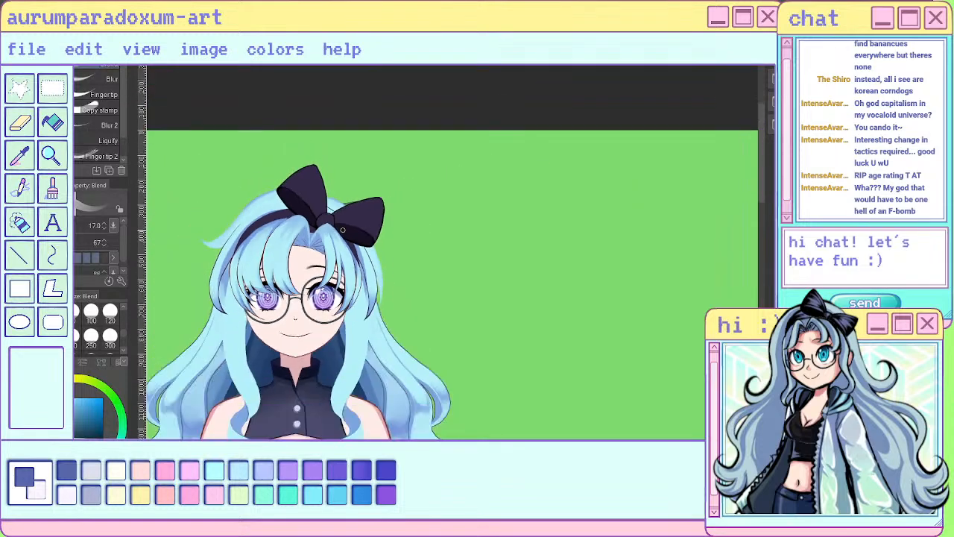
scroll(292, 222, up, 4)
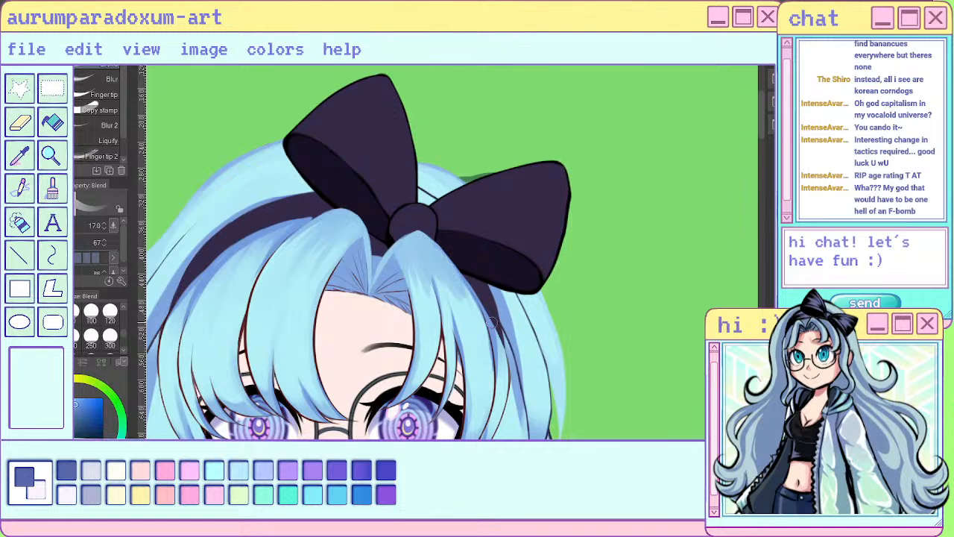
key(p)
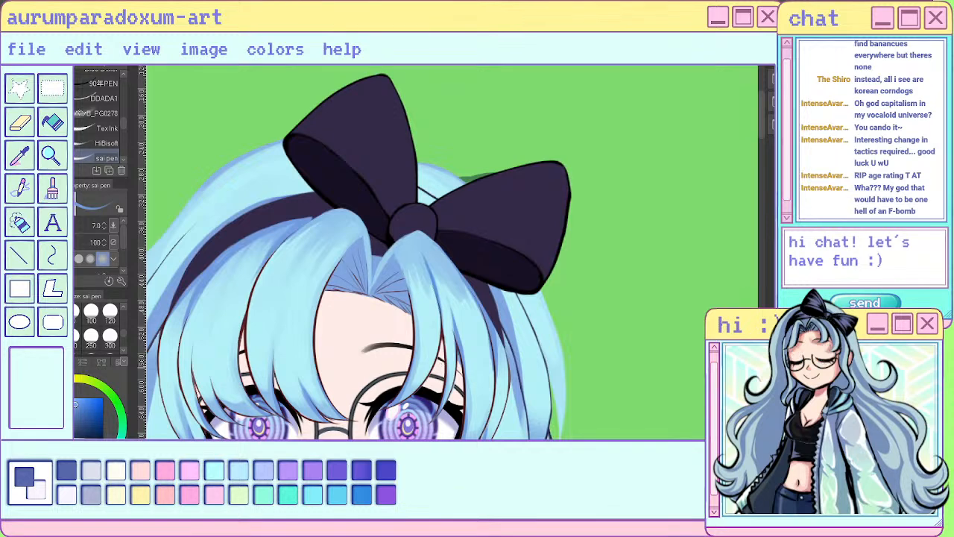
key(i)
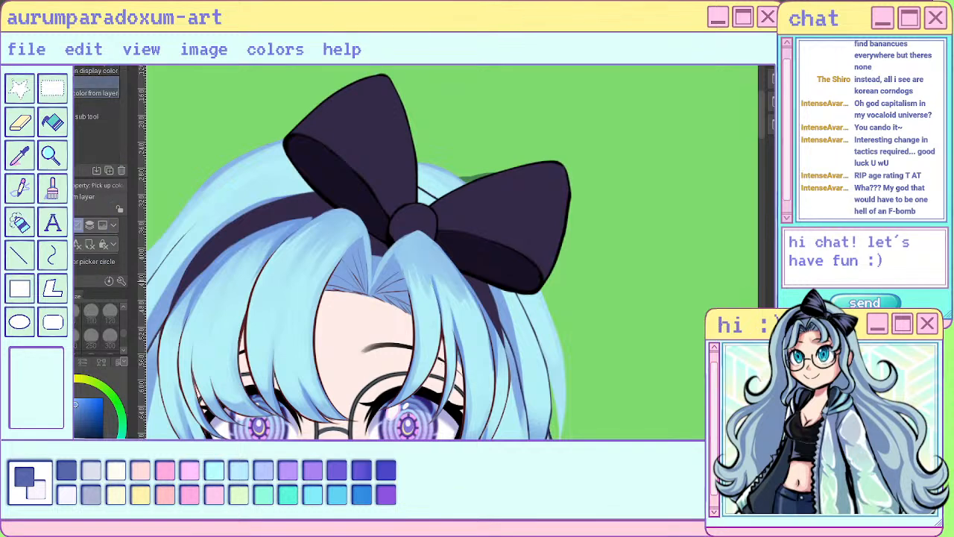
key(p)
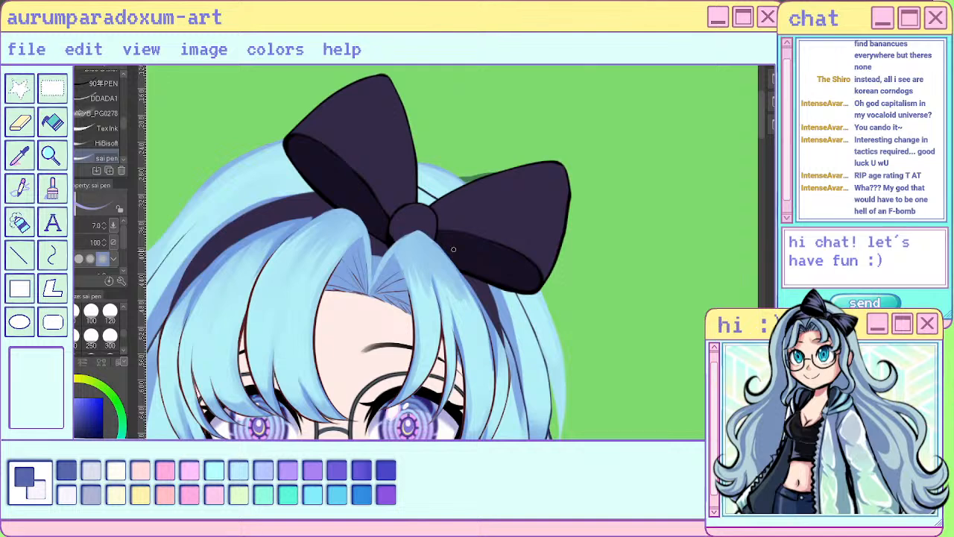
drag(427, 262, 443, 324)
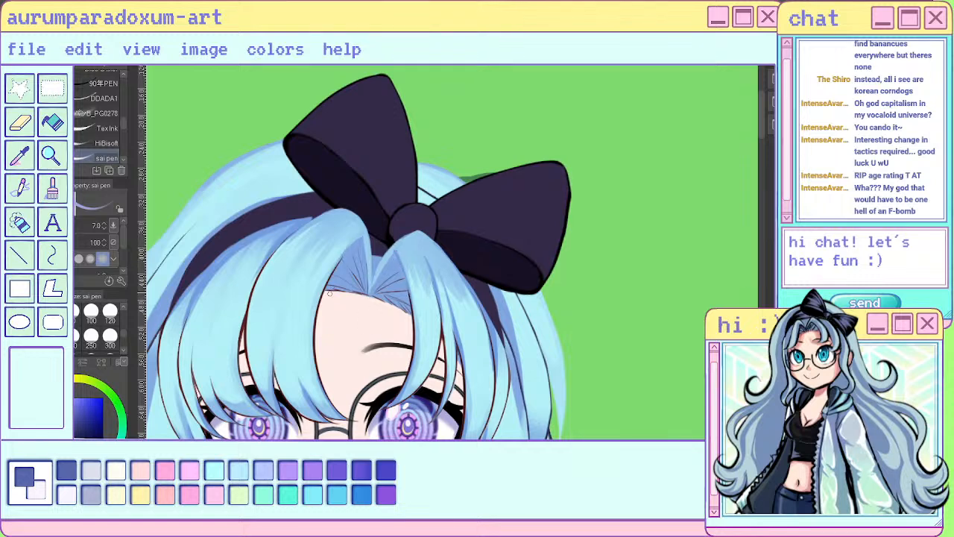
drag(346, 251, 318, 370)
- Try to lighten the large bang beside the parting with the Hard eraser at size 120
scroll(523, 195, down, 5)
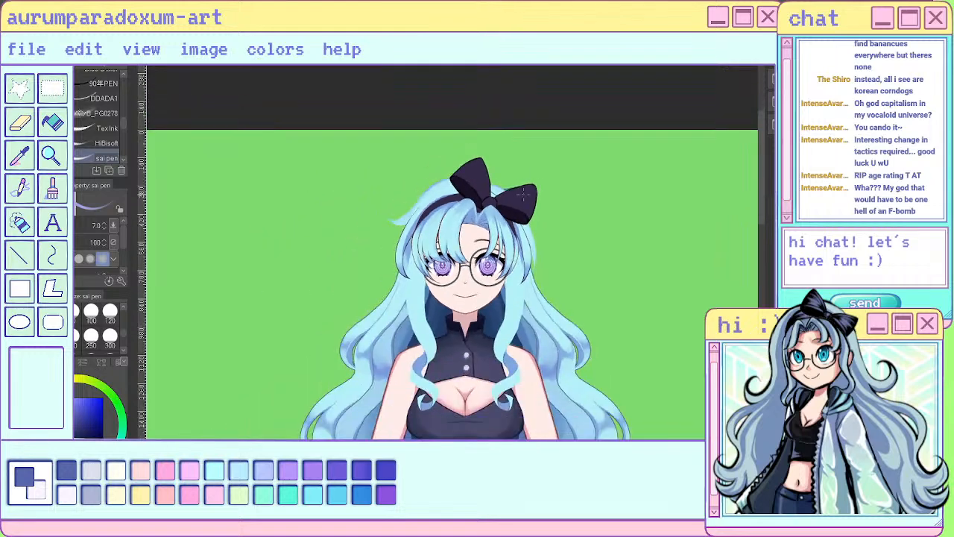
scroll(523, 195, up, 4)
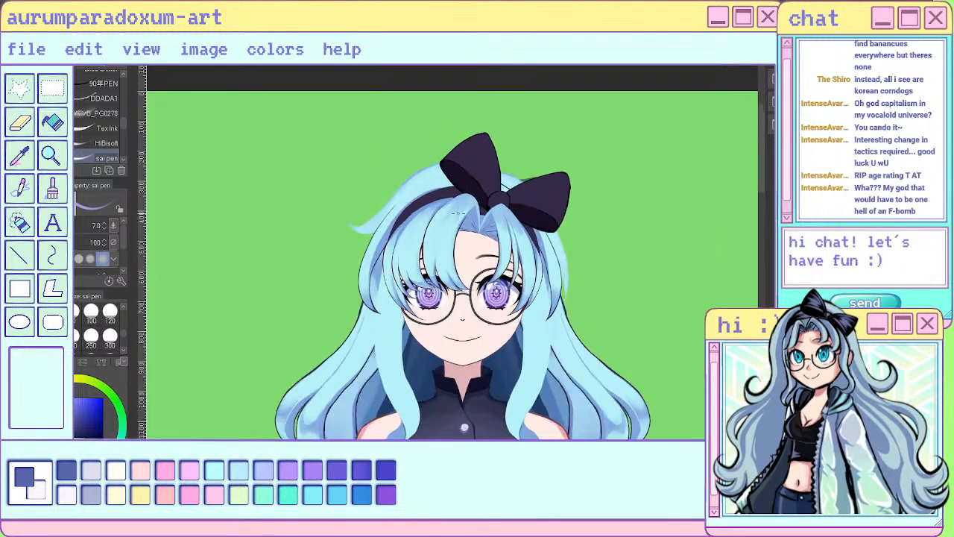
scroll(443, 246, up, 2)
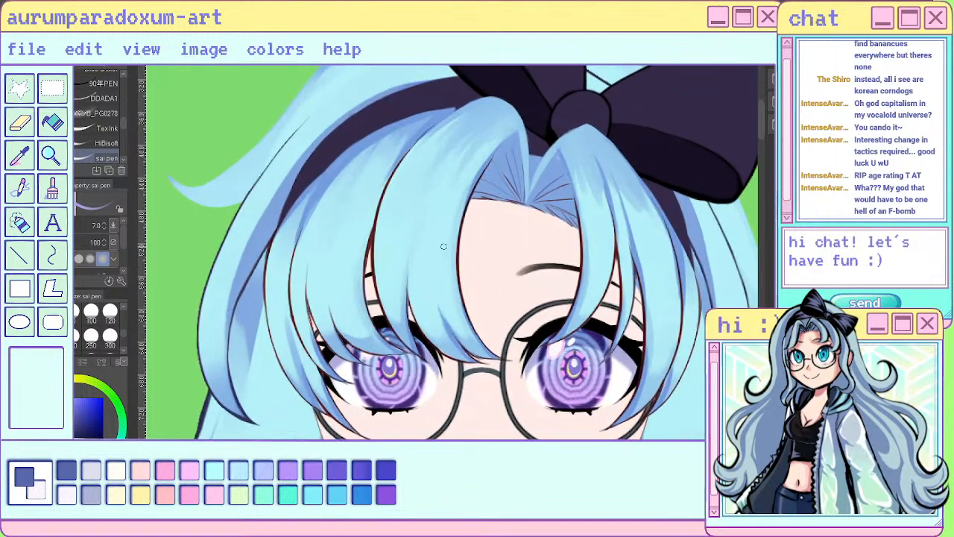
key(e)
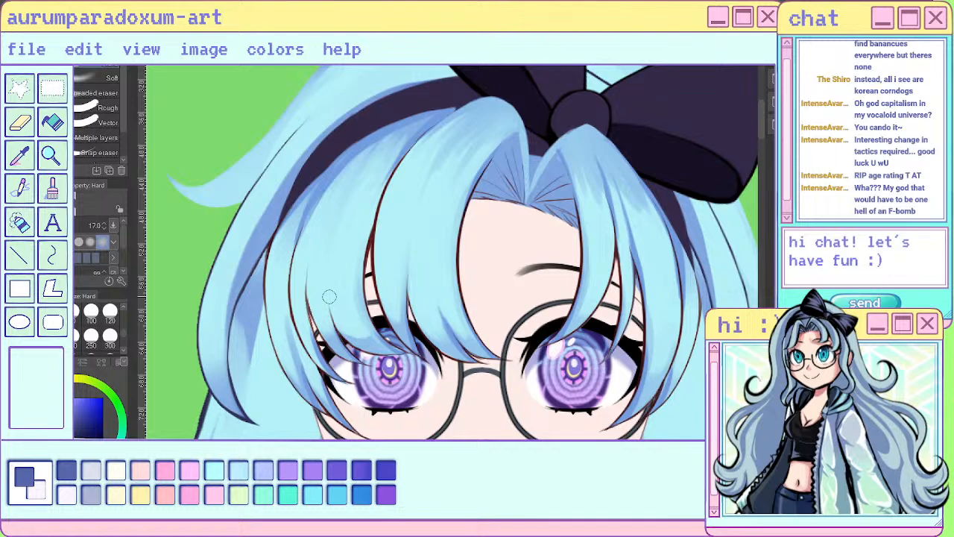
click(110, 314)
scroll(320, 328, down, 3)
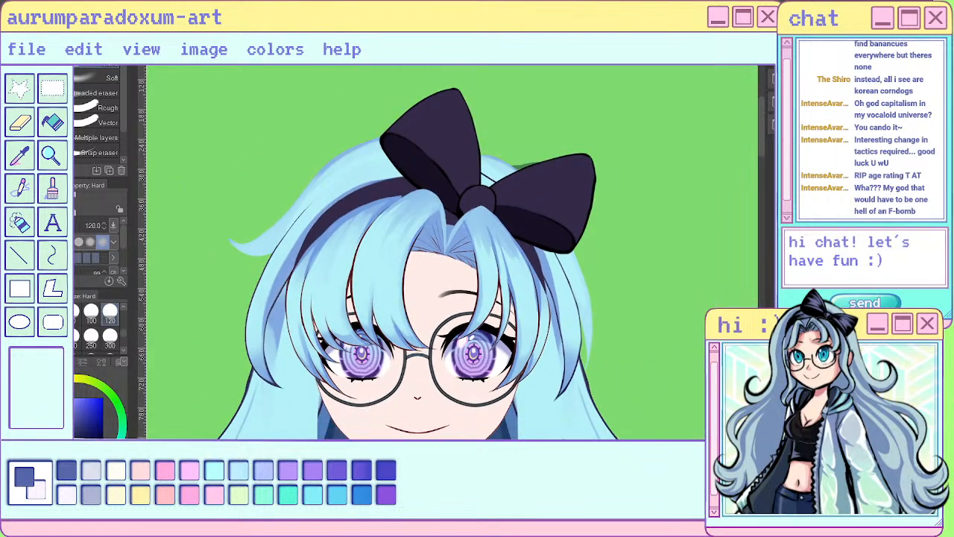
scroll(556, 173, down, 3)
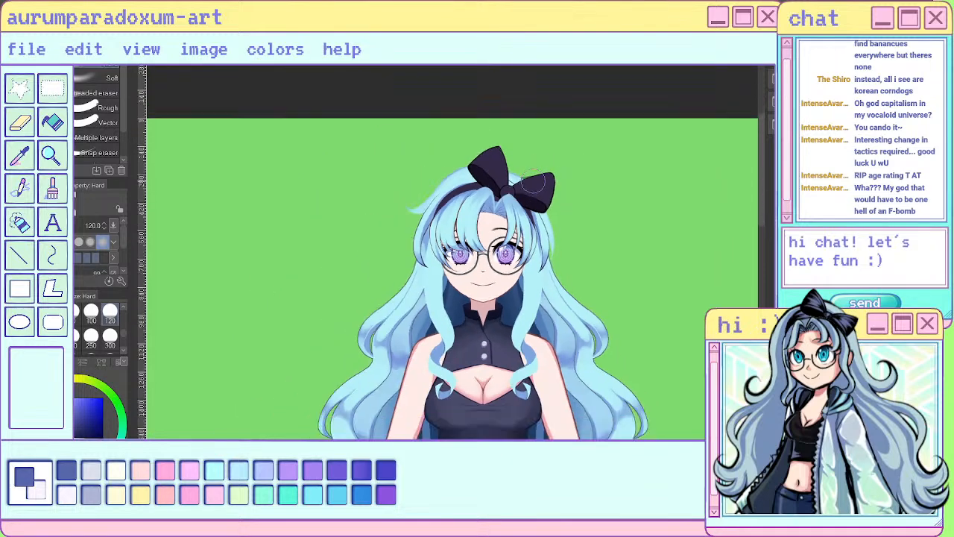
scroll(501, 181, up, 5)
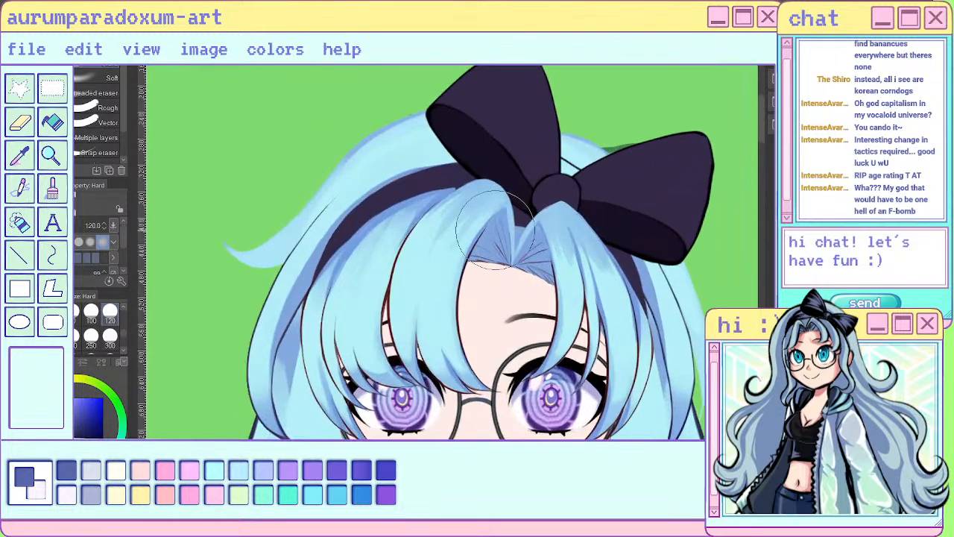
drag(466, 250, 454, 220)
key(ctrl+z)
- Shade the top of the large bang below the headband with the ほっぺぽんぽんブラシ brush at size 17
key(b)
key(b)
key(b)
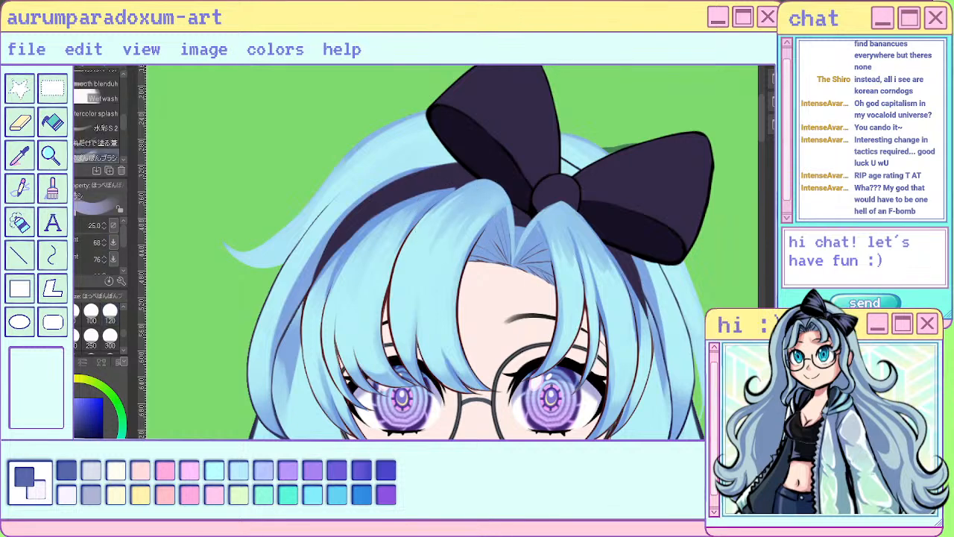
click(34, 311)
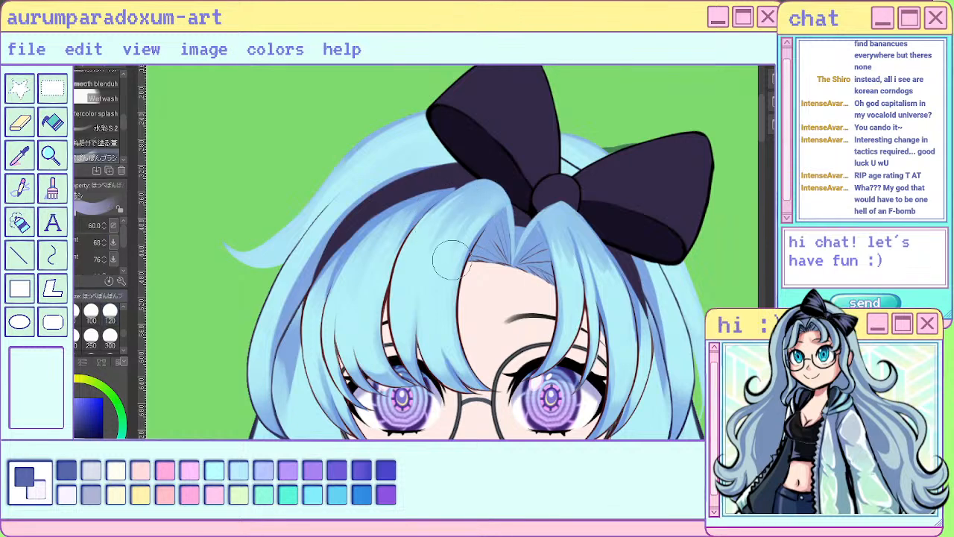
scroll(109, 322, up, 2)
click(110, 314)
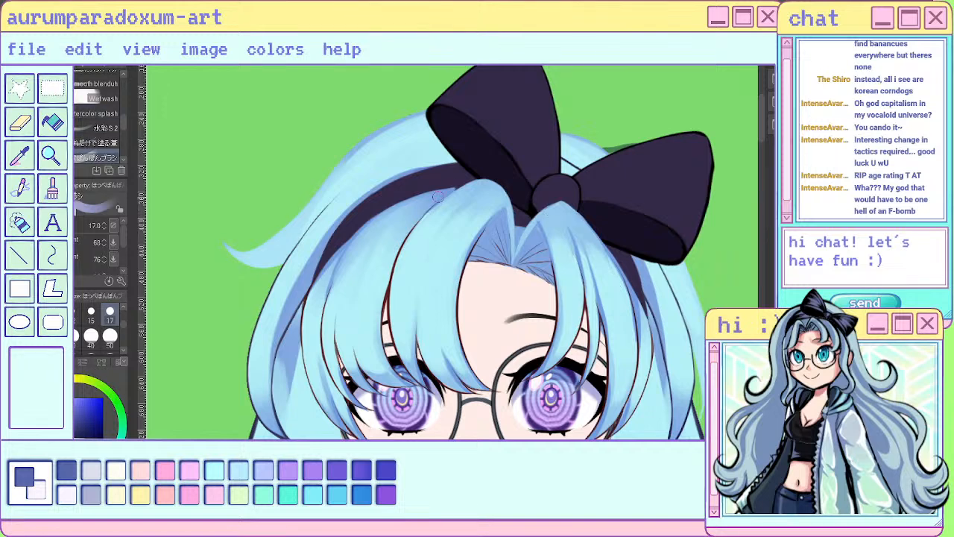
key(ctrl+z)
key(ctrl+z)
mouse_move(483, 190)
mouse_down()
mouse_move(448, 203)
mouse_move(468, 228)
mouse_up()
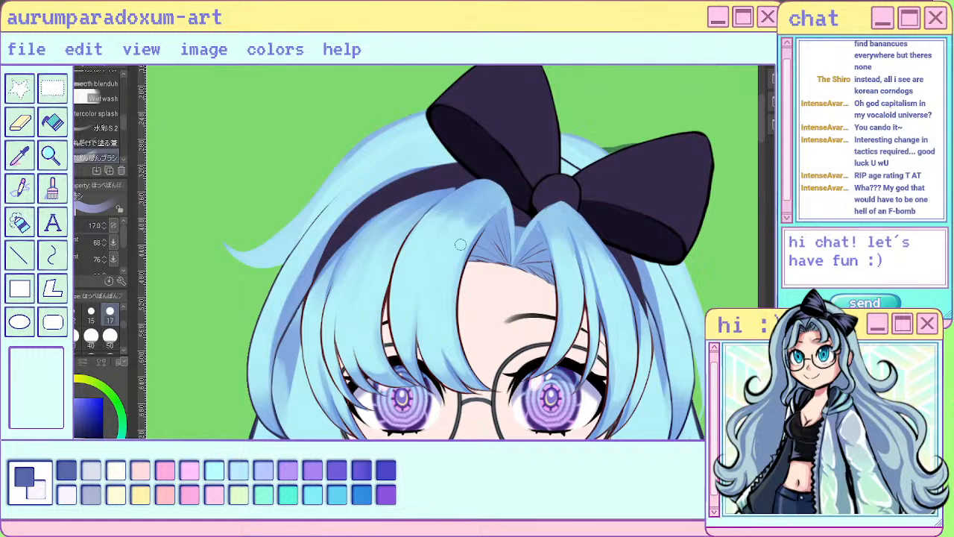
- Mirror the canvas view and extend the shading on the large bang's top and the small bang's outer strands
key(h)
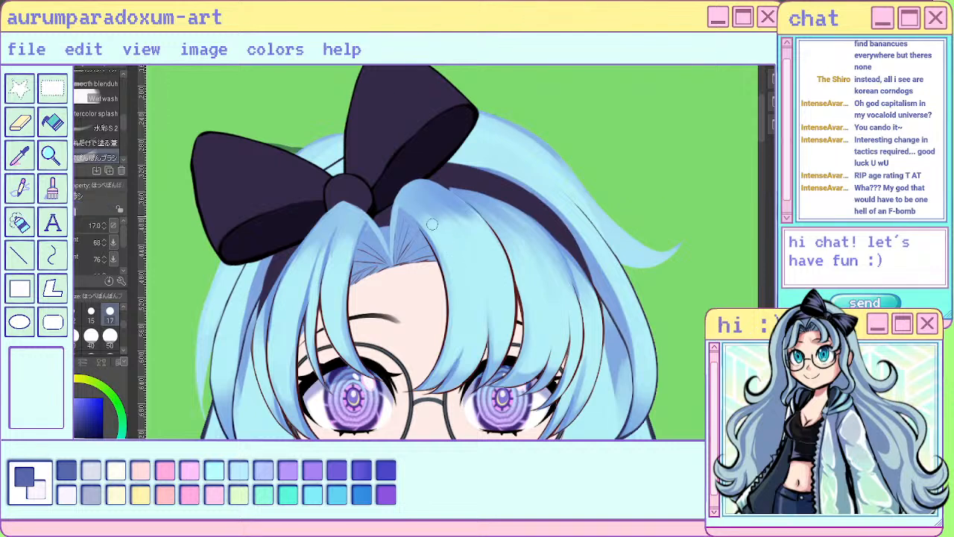
mouse_move(439, 210)
mouse_down()
mouse_move(476, 229)
mouse_move(473, 216)
mouse_up()
scroll(306, 225, down, 4)
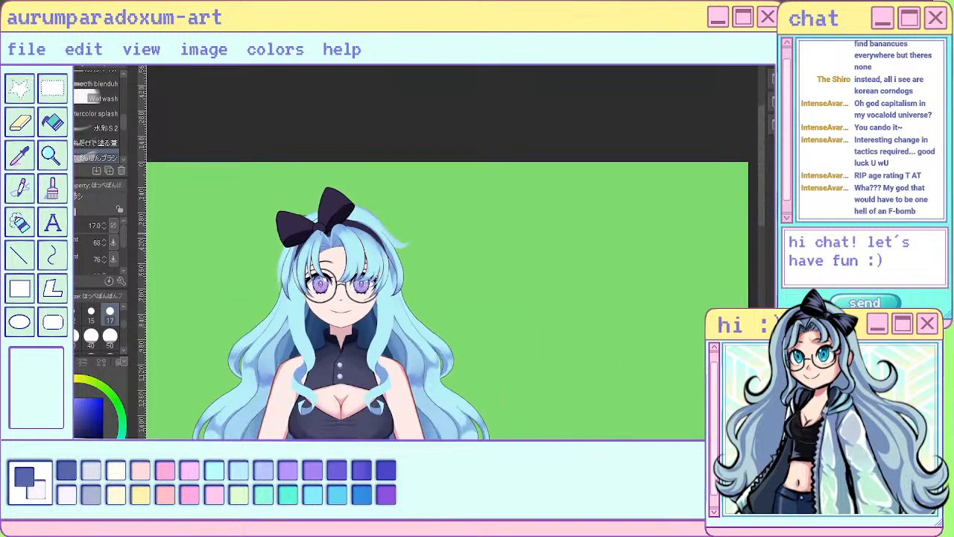
scroll(311, 225, up, 2)
scroll(311, 225, up, 2)
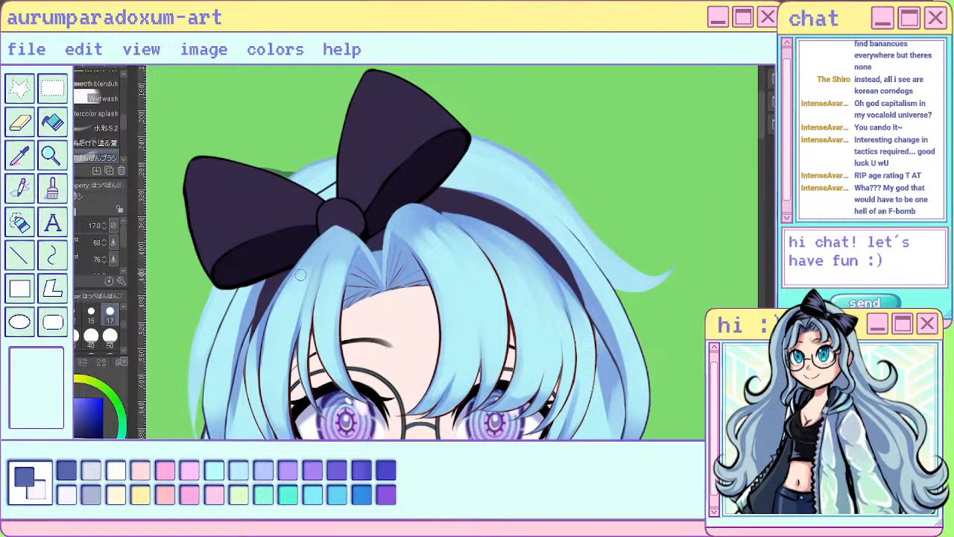
drag(264, 366, 275, 303)
scroll(340, 250, down, 5)
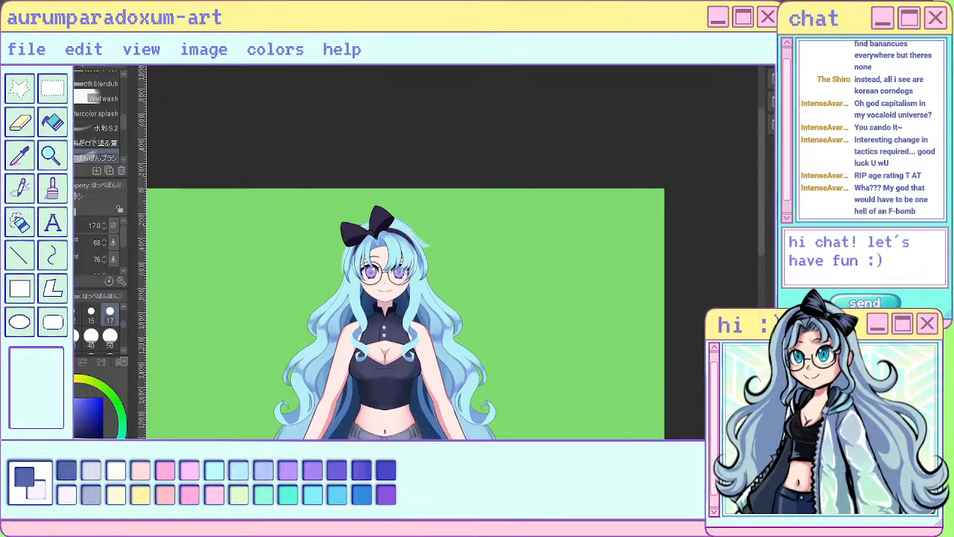
scroll(473, 269, up, 8)
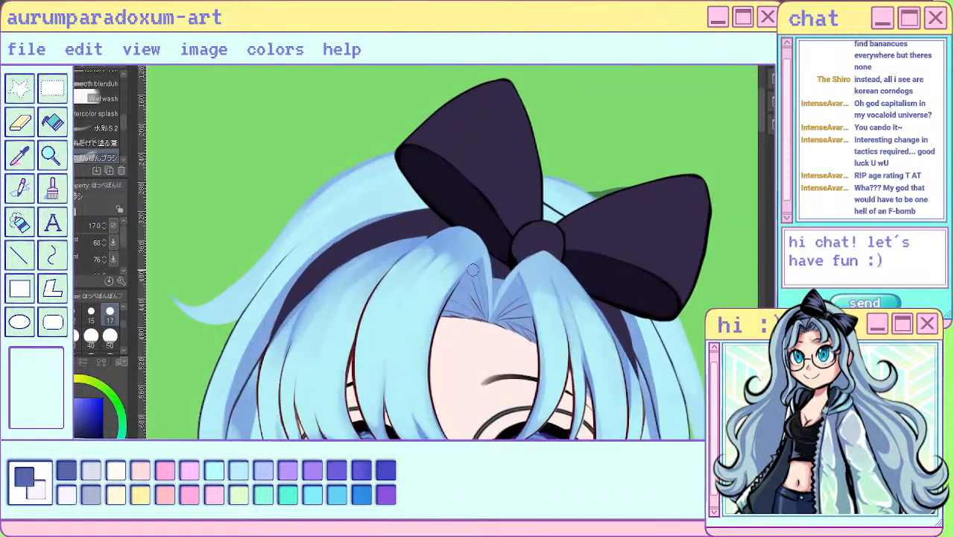
scroll(473, 270, up, 1)
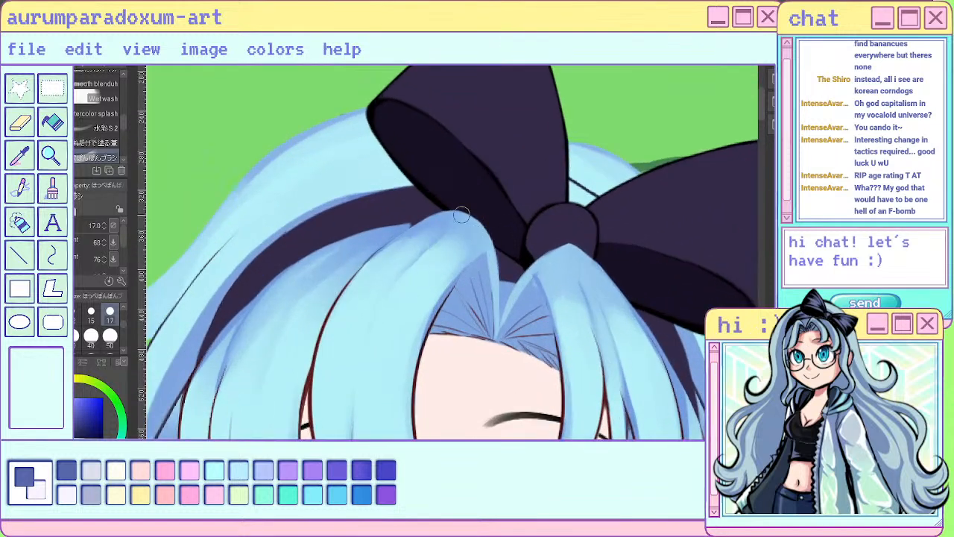
scroll(419, 391, down, 2)
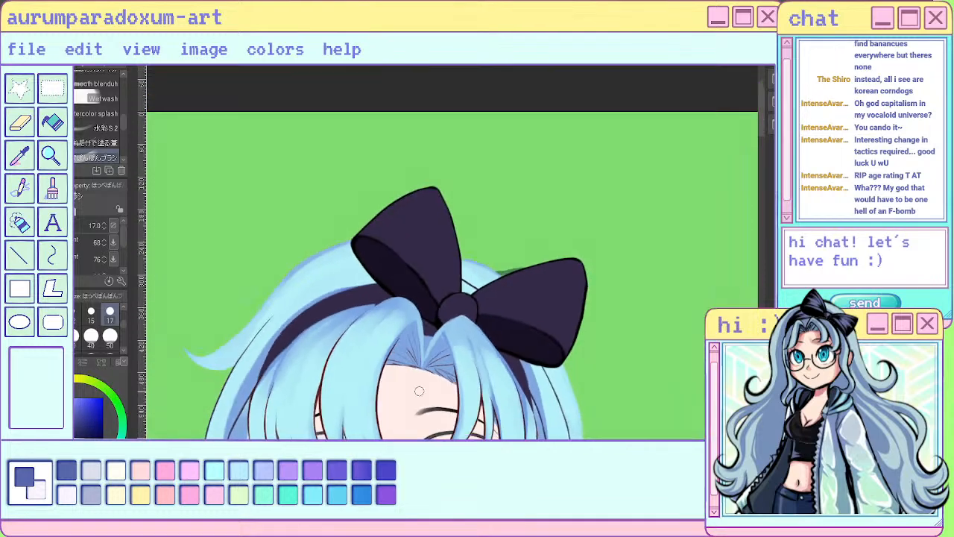
- Reduce the ほっぺぽんぽんブラシ brush to size 8 and add fine shading to the top of the small bang below the bow
scroll(419, 390, down, 3)
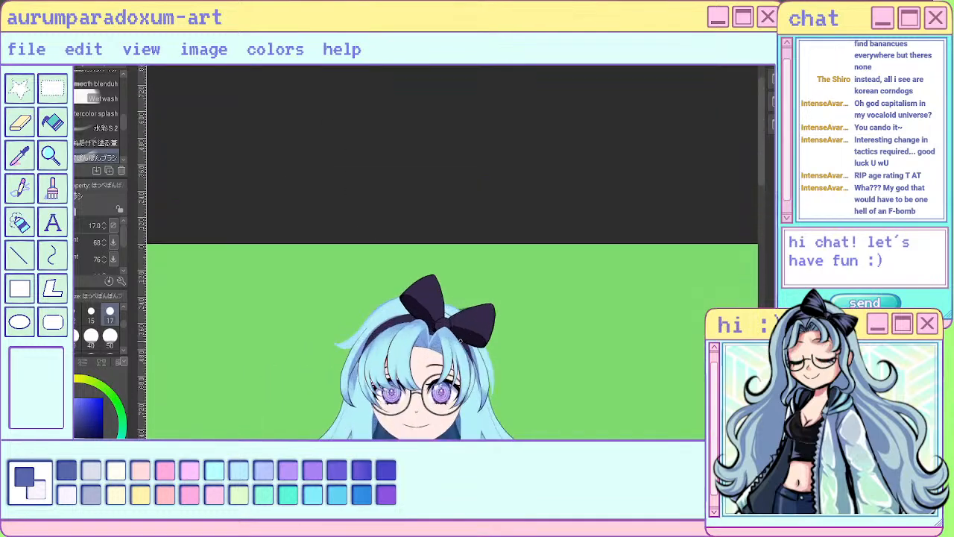
scroll(460, 340, up, 5)
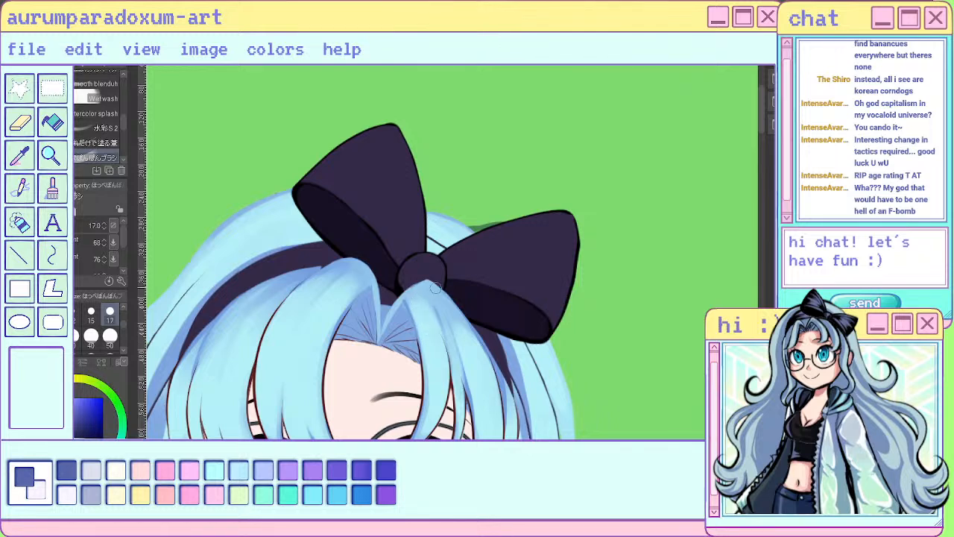
key(bracketleft)
key(bracketleft)
key(bracketleft)
key(bracketleft)
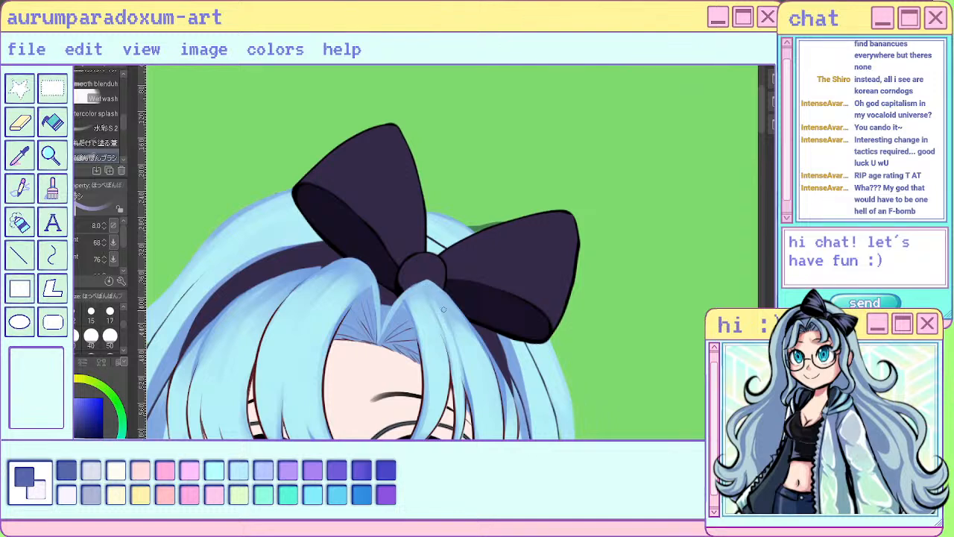
scroll(433, 282, down, 4)
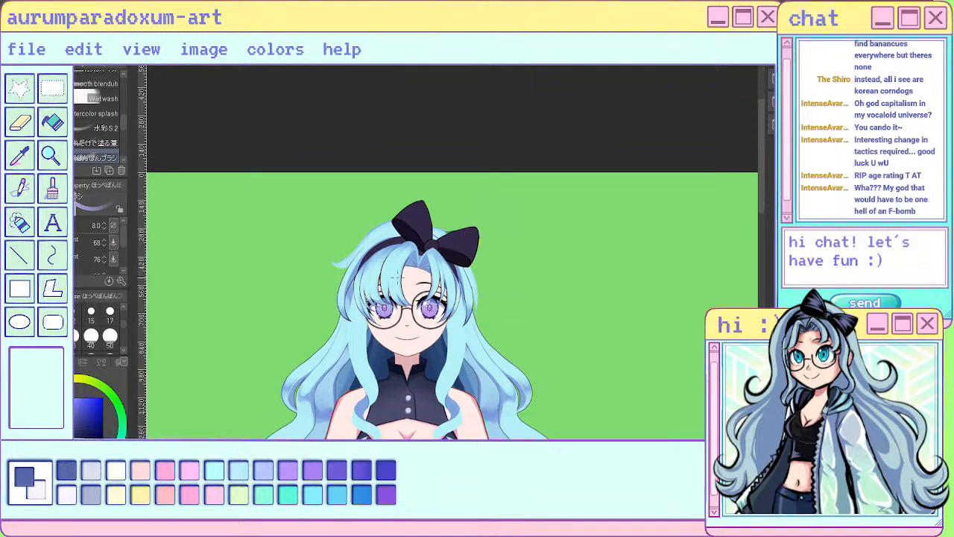
- Paint a dark yellow highlight band across all the bangs at brush size 17 and trim its edges at size 25
scroll(396, 278, up, 4)
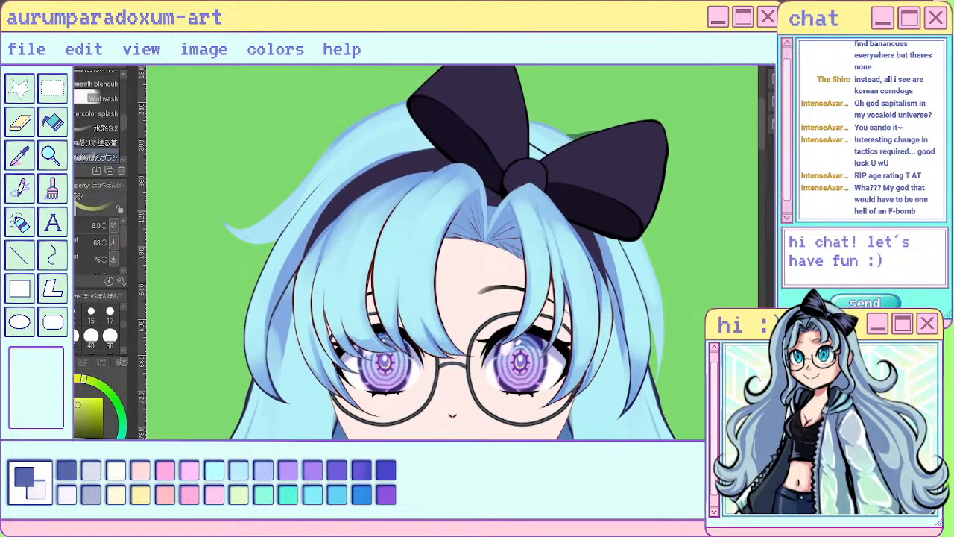
click(110, 311)
mouse_move(334, 254)
mouse_down()
mouse_move(339, 297)
mouse_move(369, 234)
mouse_move(364, 304)
mouse_move(321, 278)
mouse_move(308, 343)
mouse_move(392, 235)
mouse_move(387, 275)
mouse_up()
mouse_move(419, 224)
mouse_down()
mouse_move(417, 281)
mouse_move(428, 269)
mouse_move(532, 255)
mouse_move(530, 245)
mouse_move(542, 252)
mouse_move(560, 264)
mouse_move(560, 297)
mouse_move(573, 281)
mouse_move(583, 299)
mouse_move(583, 362)
mouse_move(595, 323)
mouse_move(589, 365)
mouse_up()
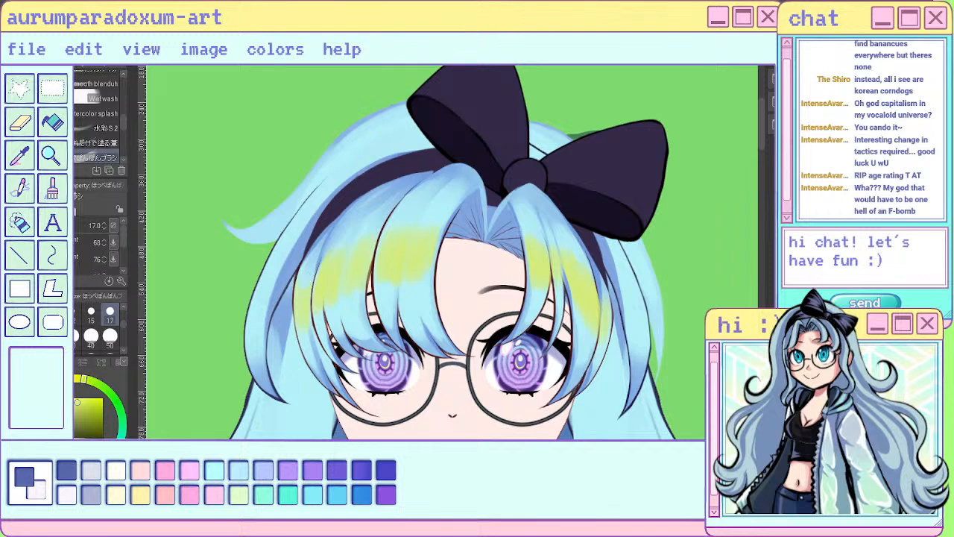
click(53, 336)
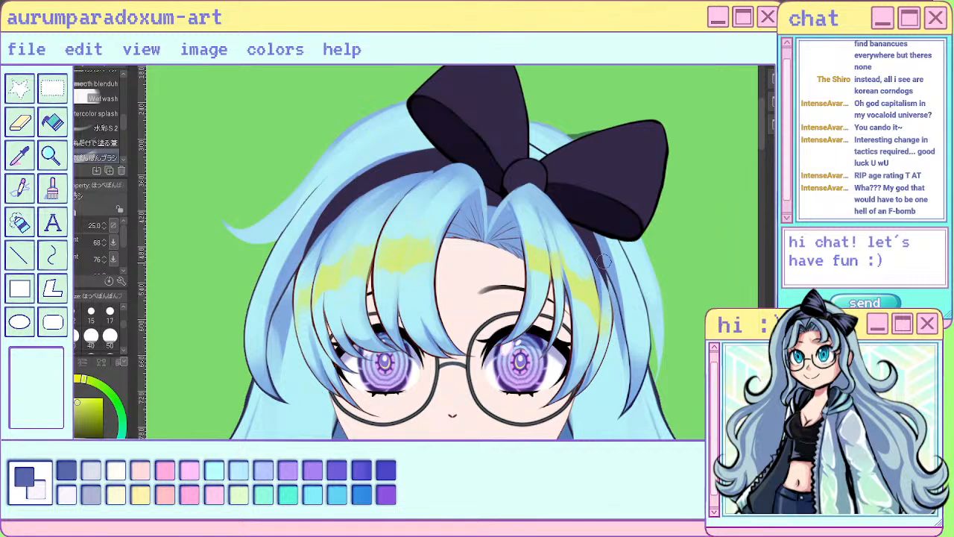
- Blend the yellow band into a bright, glowing hair highlight on the bangs and undo the last change
scroll(354, 239, down, 4)
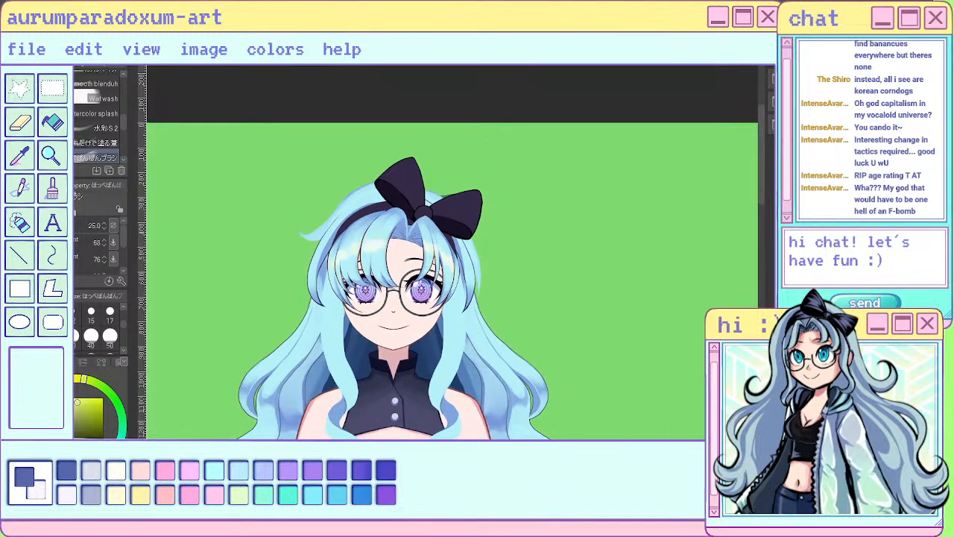
scroll(598, 211, down, 2)
scroll(512, 237, up, 8)
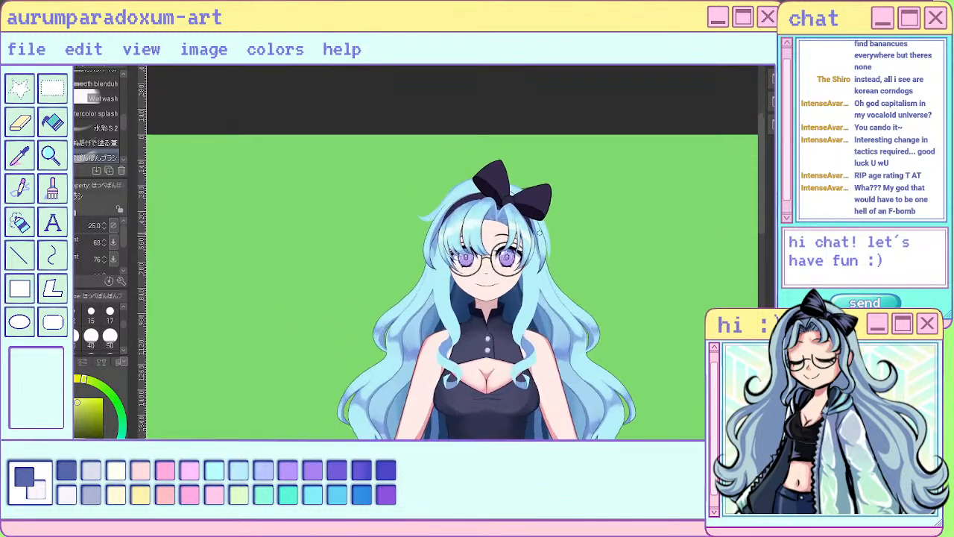
scroll(512, 238, down, 3)
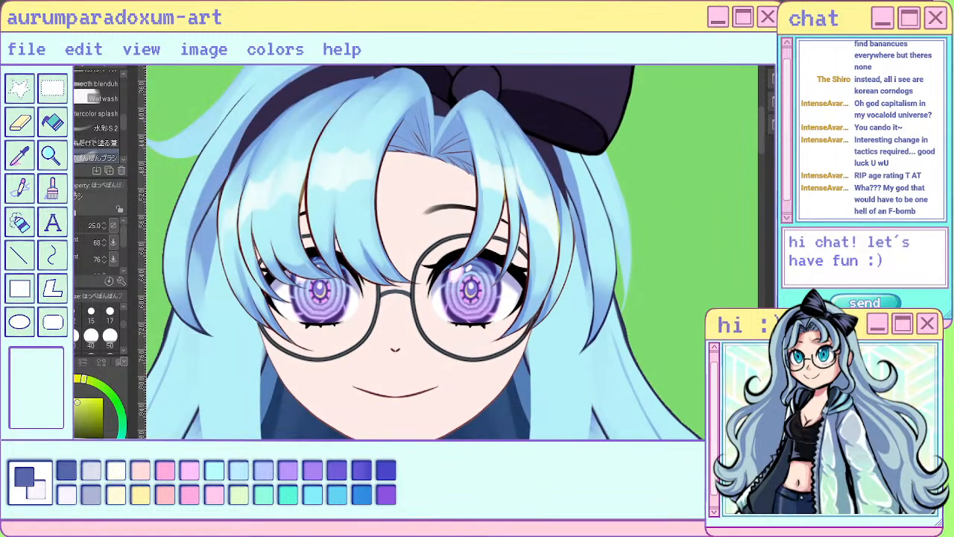
key(ctrl+z)
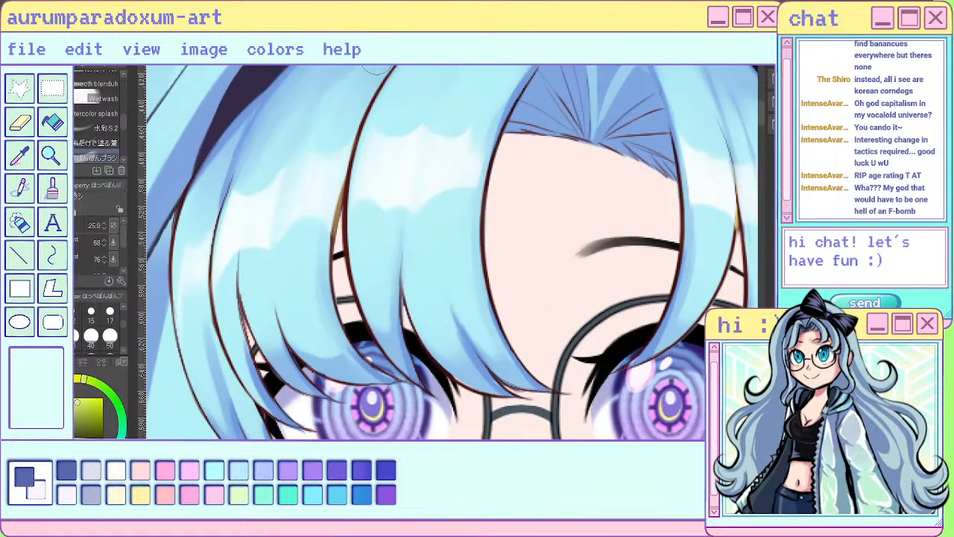
- Clean the yellow highlight spill off the outlines beside the large and small bangs with the sai pen at size 7
key(p)
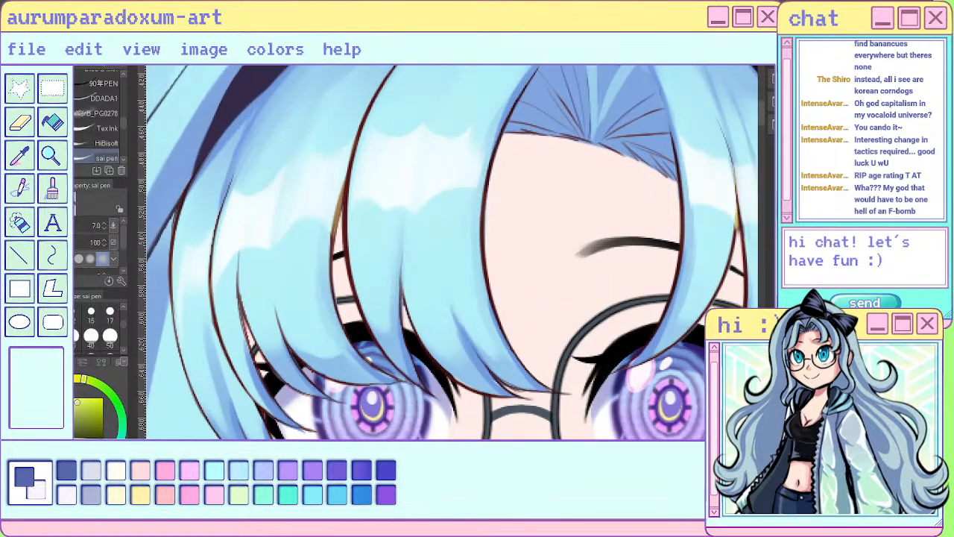
drag(348, 179, 335, 237)
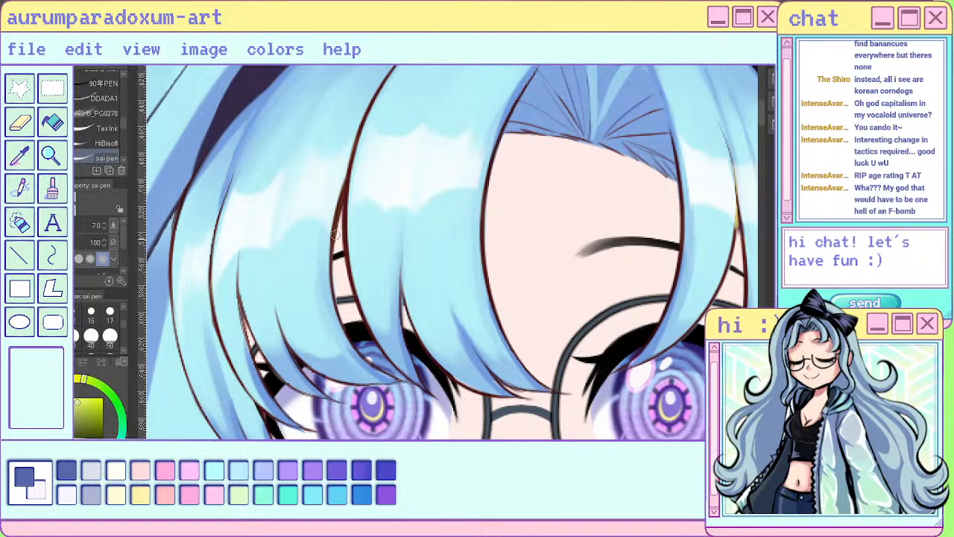
mouse_move(742, 249)
mouse_down()
mouse_move(733, 163)
mouse_move(739, 206)
mouse_up()
drag(729, 156, 739, 219)
scroll(600, 238, down, 5)
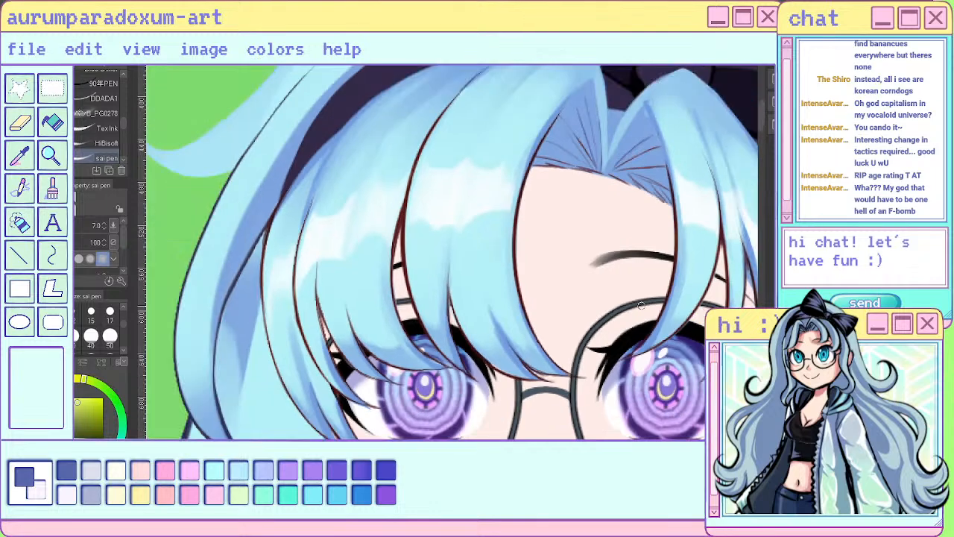
- Remove the remaining yellow spill along the outer strand's outline on the small bang's side
scroll(598, 228, up, 3)
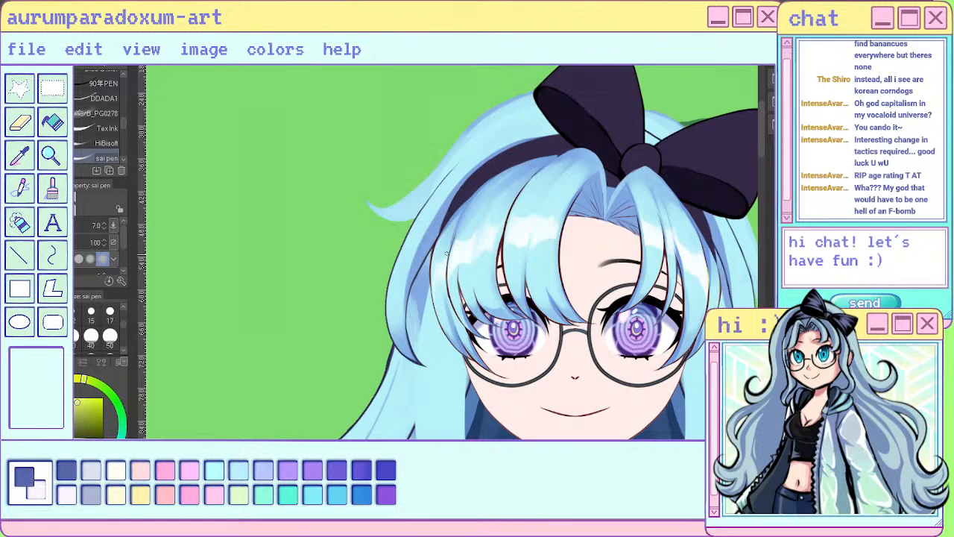
scroll(569, 261, down, 4)
scroll(637, 282, up, 7)
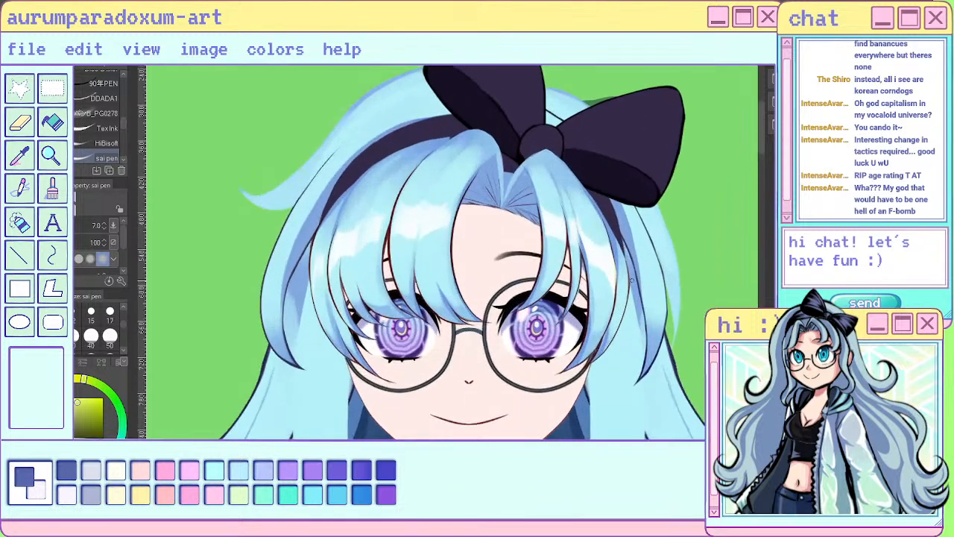
mouse_move(521, 173)
mouse_down()
mouse_move(527, 288)
mouse_move(548, 217)
mouse_move(554, 261)
mouse_up()
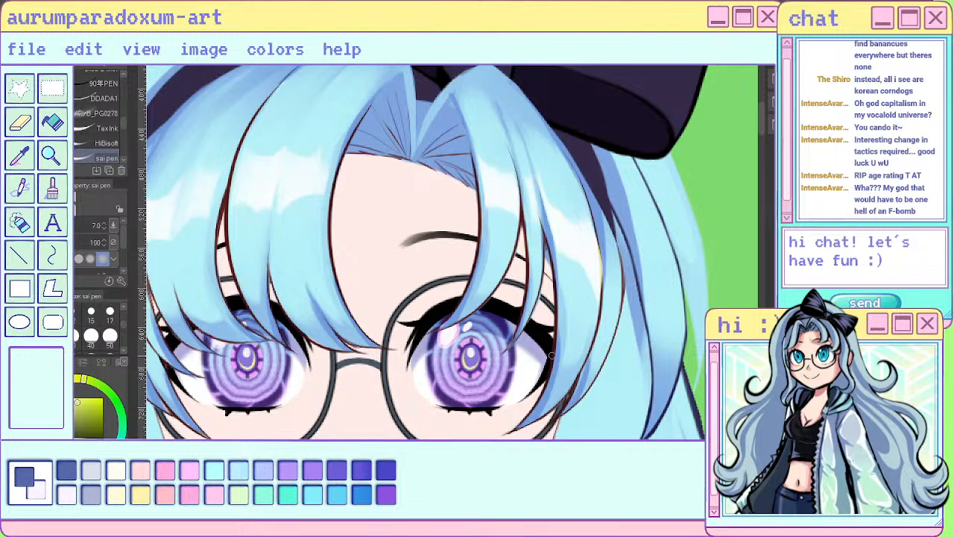
drag(597, 234, 598, 334)
- Examine the highlighted bangs up close and within the whole figure
scroll(614, 232, down, 8)
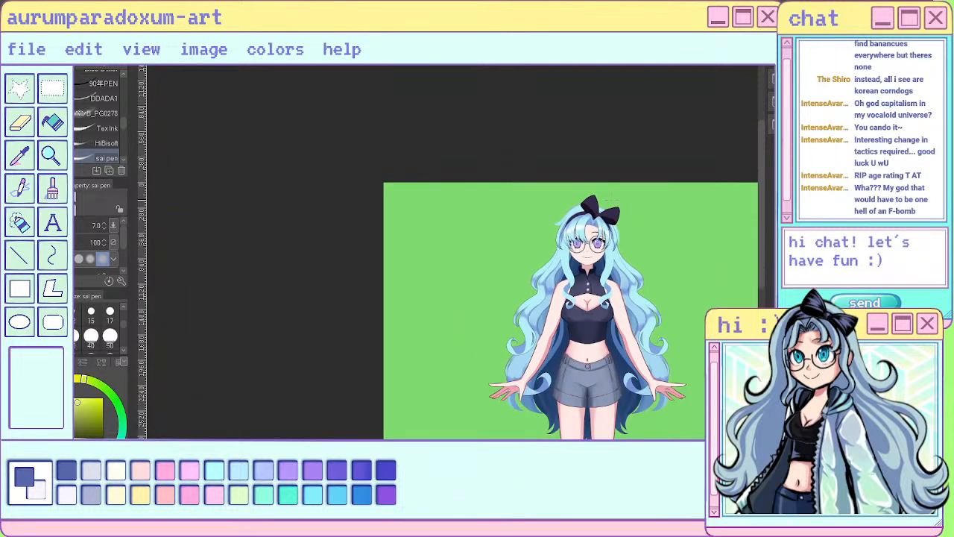
scroll(610, 199, up, 7)
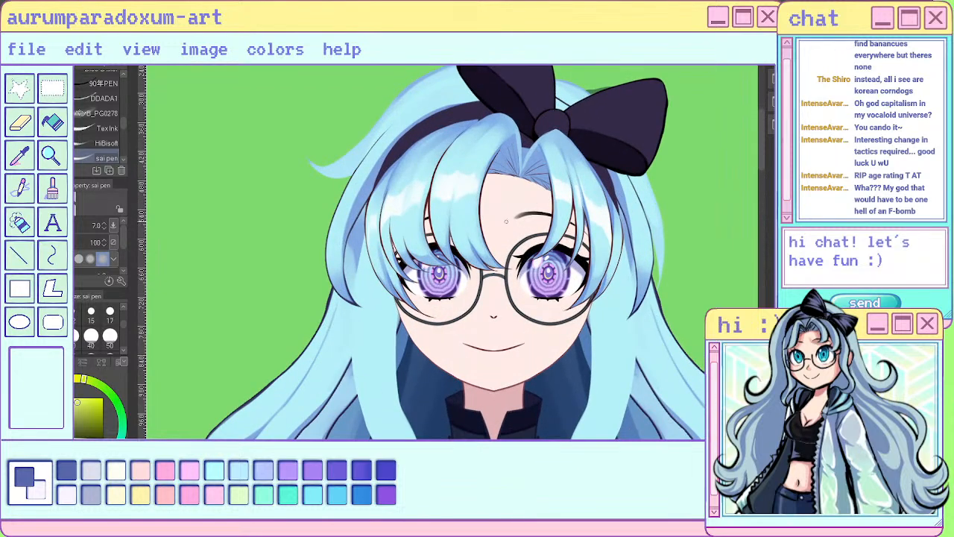
scroll(465, 226, down, 6)
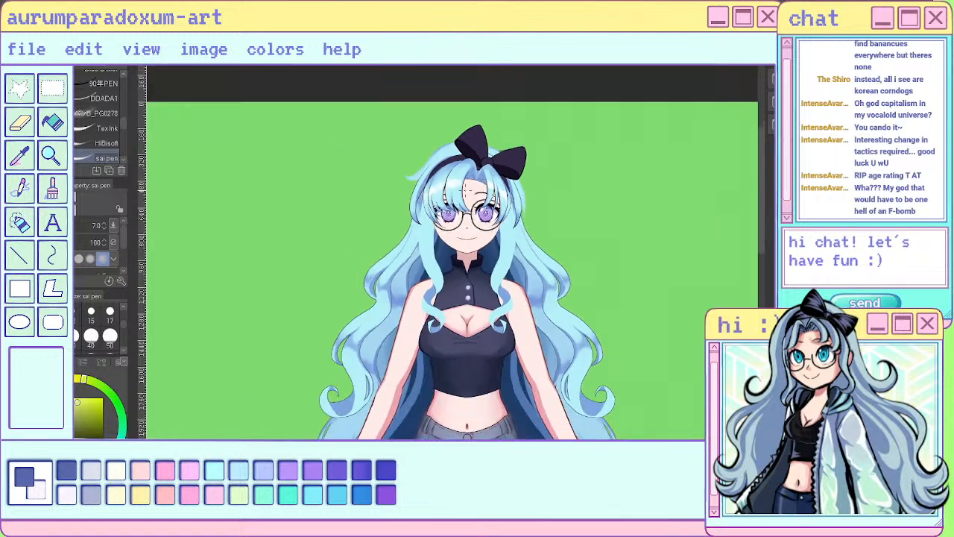
scroll(462, 224, up, 6)
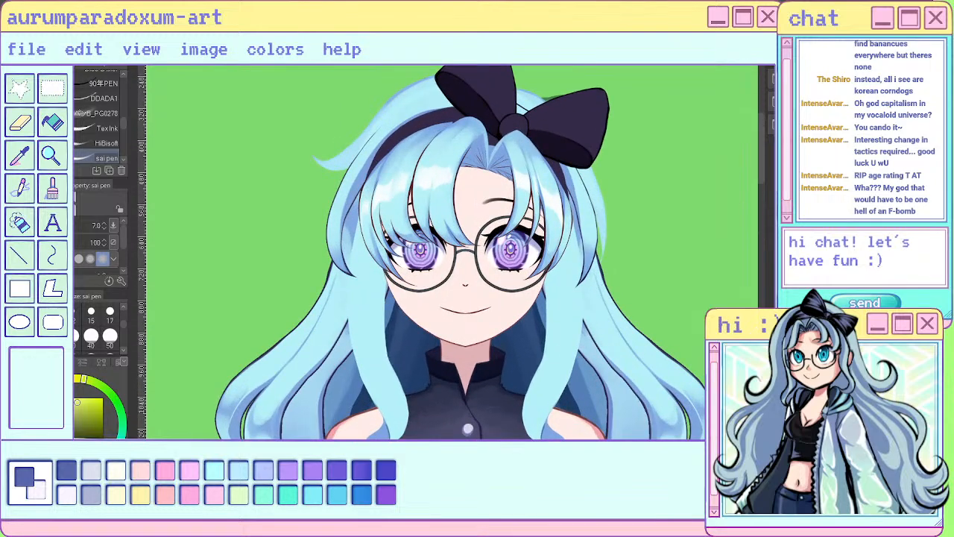
scroll(398, 189, down, 5)
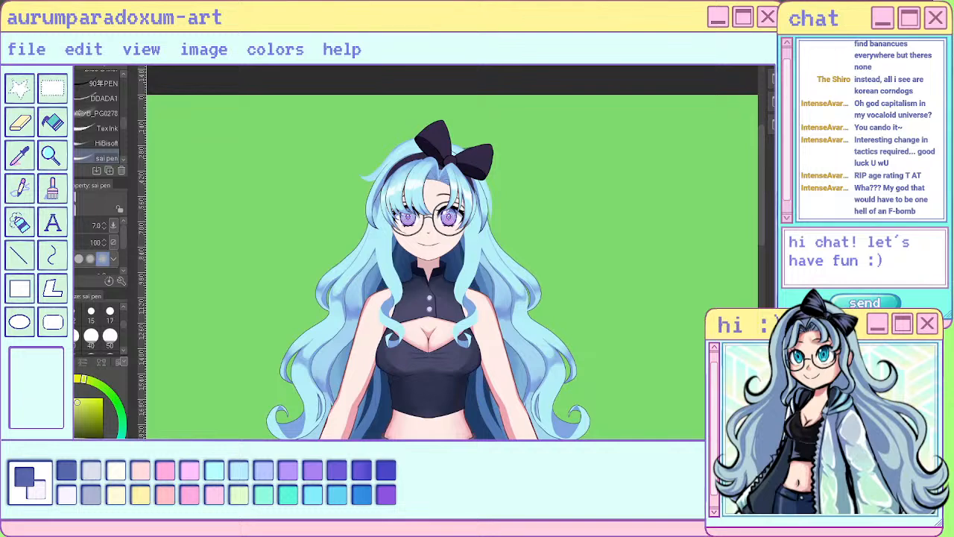
scroll(504, 182, down, 3)
scroll(451, 192, up, 5)
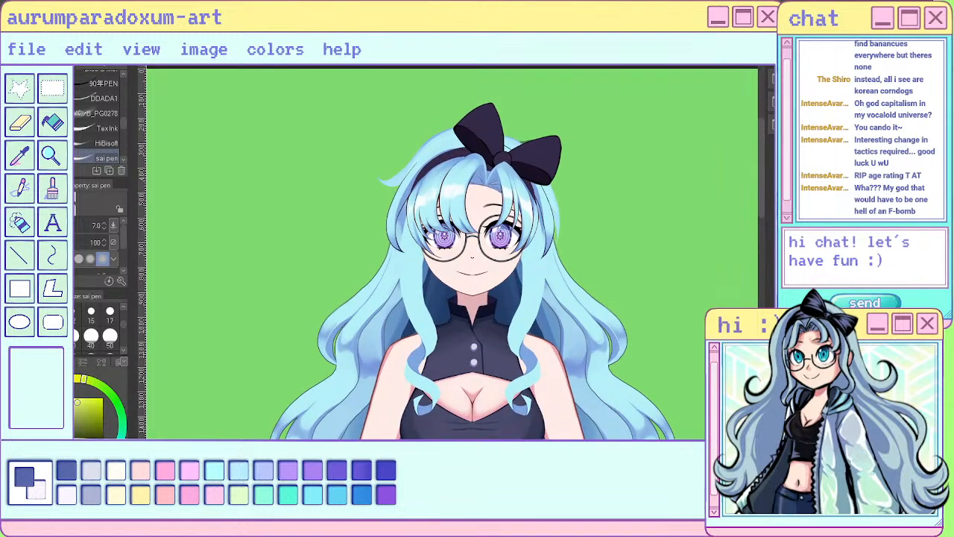
scroll(473, 158, up, 5)
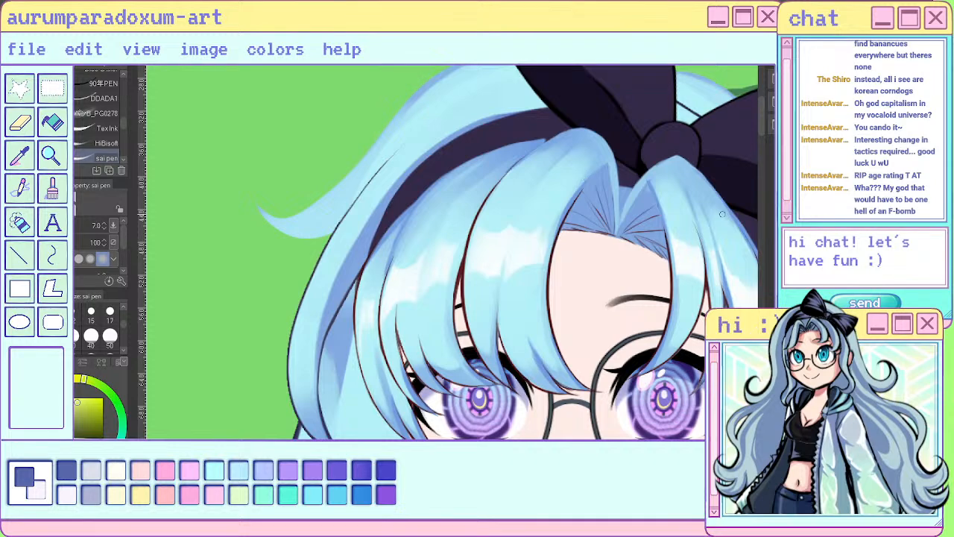
scroll(722, 215, down, 5)
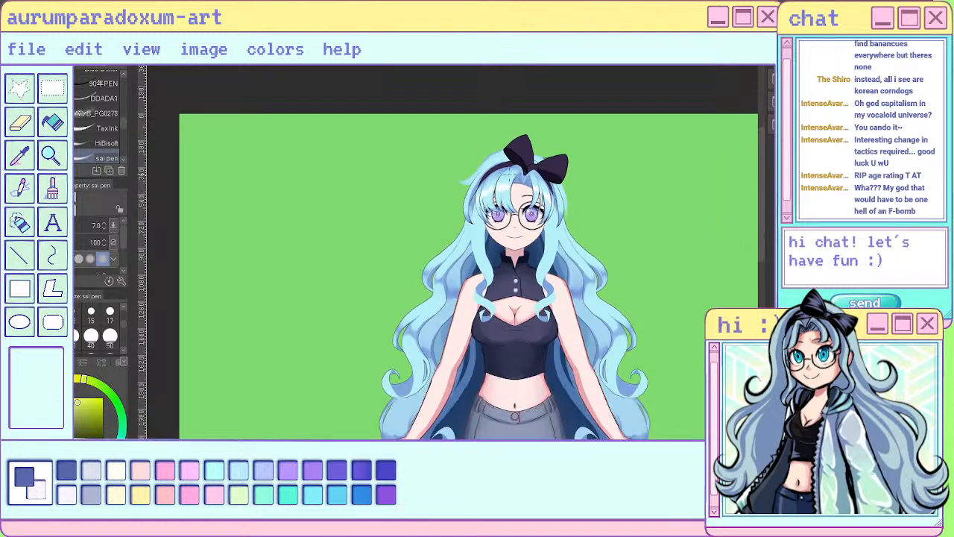
scroll(488, 165, up, 5)
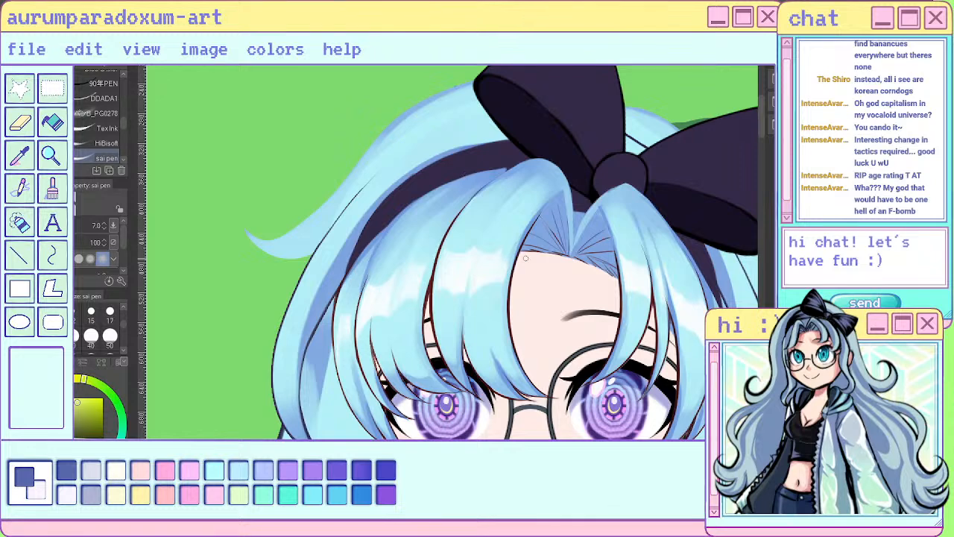
- Isolate the bangs on the canvas and lasso the large bang beside the parting
key(m)
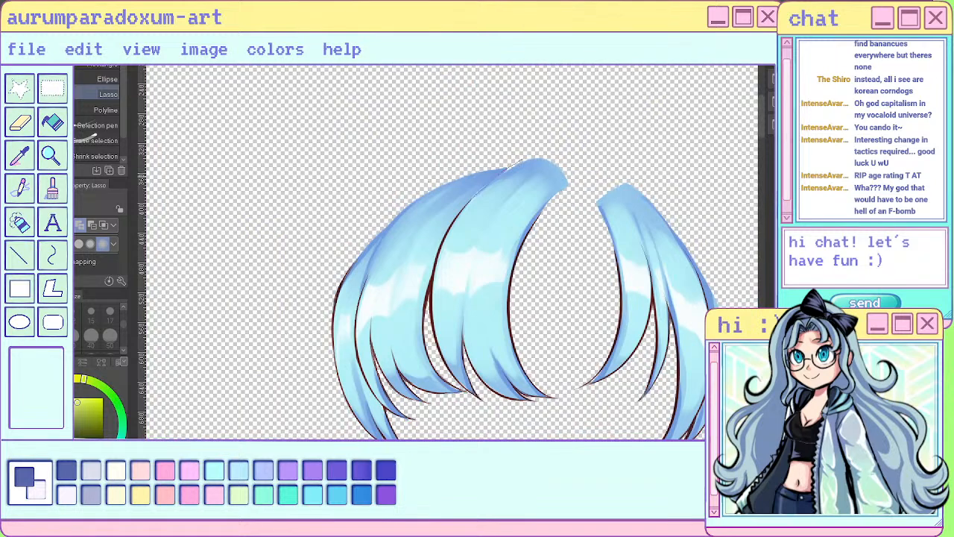
mouse_move(435, 258)
mouse_down()
mouse_move(428, 314)
mouse_move(452, 378)
mouse_move(478, 408)
mouse_move(548, 319)
mouse_move(565, 155)
mouse_up()
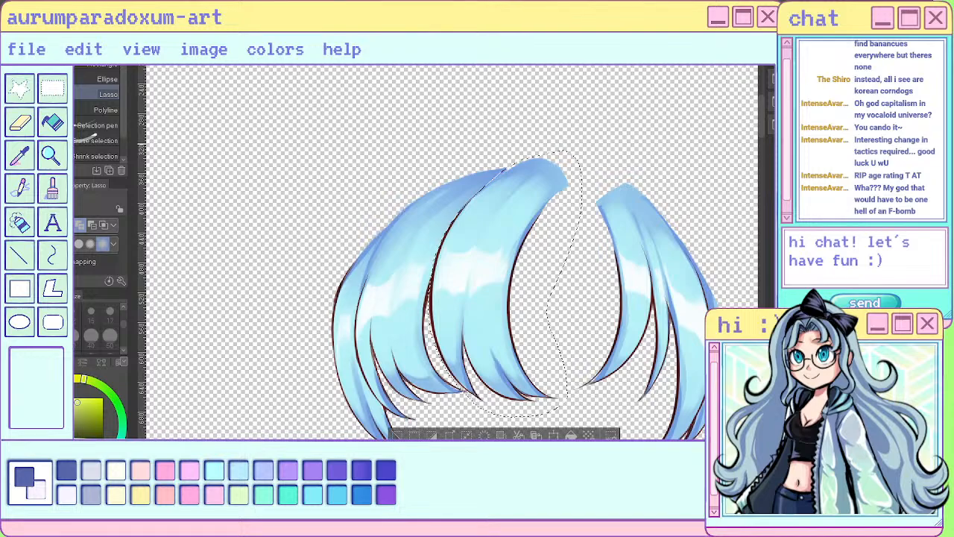
scroll(567, 299, up, 1)
scroll(477, 287, down, 2)
scroll(484, 373, up, 2)
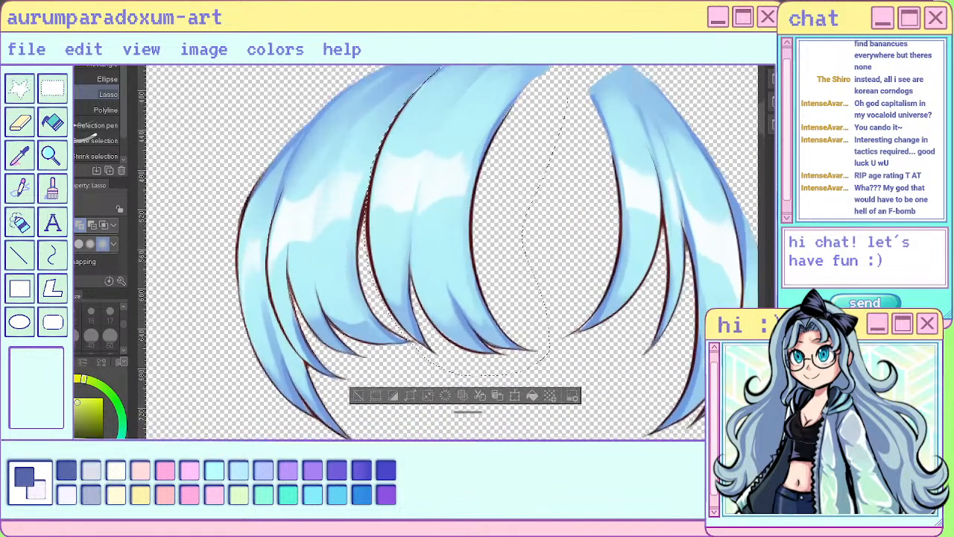
- Subtract the neighbouring strand's tip from the lasso selection at the lower end of the large bang
scroll(403, 320, up, 4)
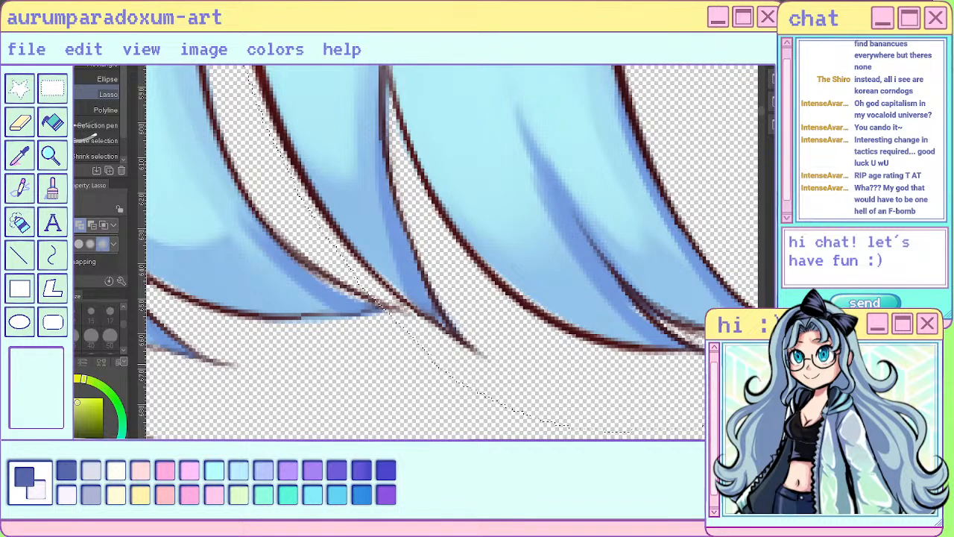
click(92, 225)
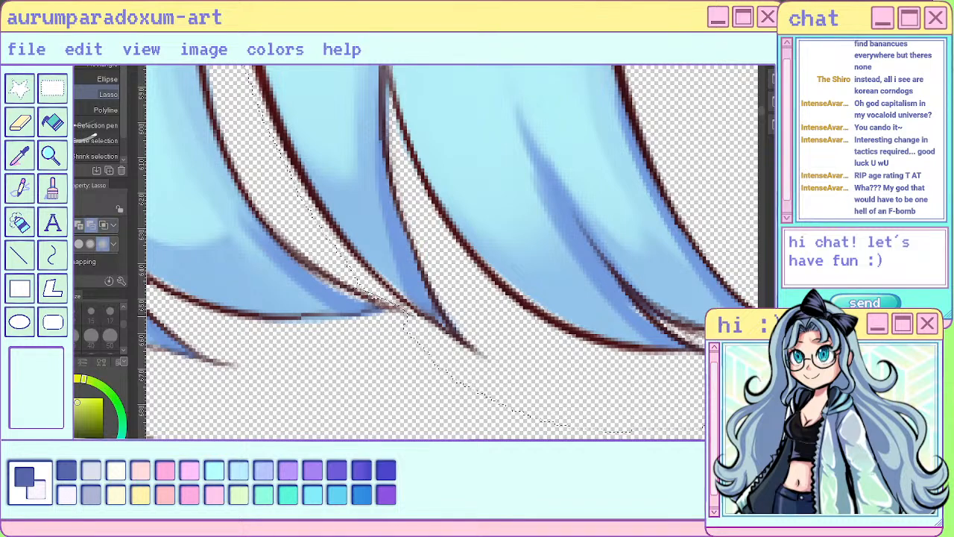
scroll(402, 313, down, 4)
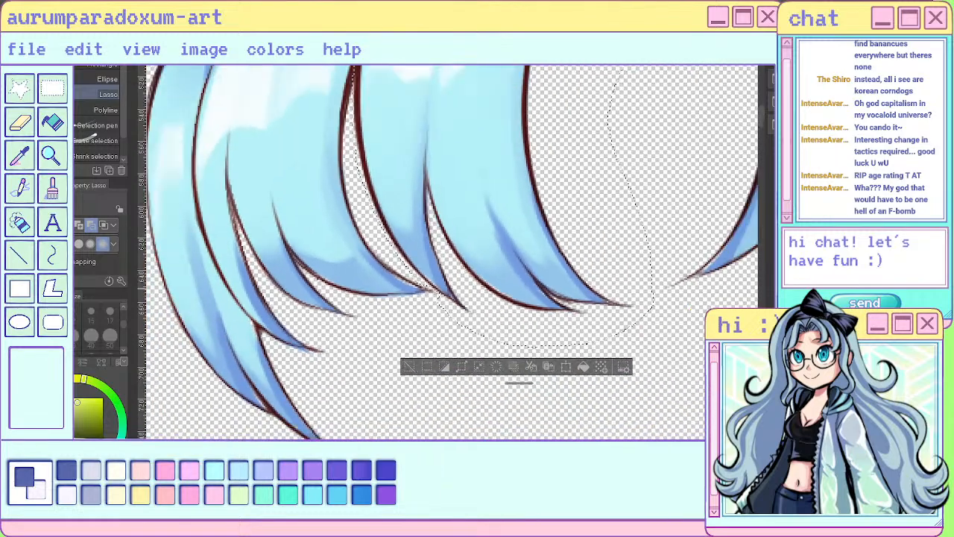
- Refine the selection along the large bang's upper edge by subtracting the neighbouring strand's top
scroll(450, 279, down, 4)
scroll(506, 213, down, 2)
scroll(488, 104, up, 2)
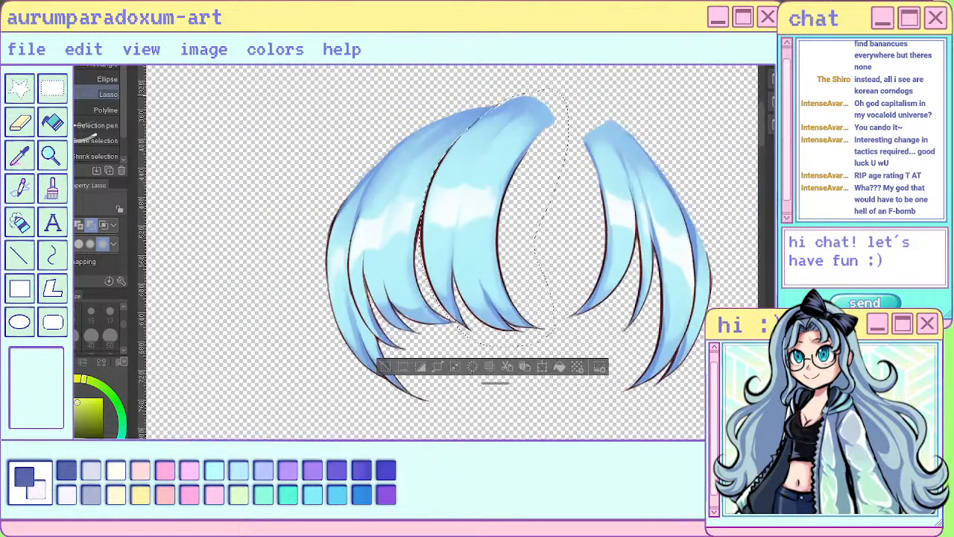
scroll(496, 101, up, 5)
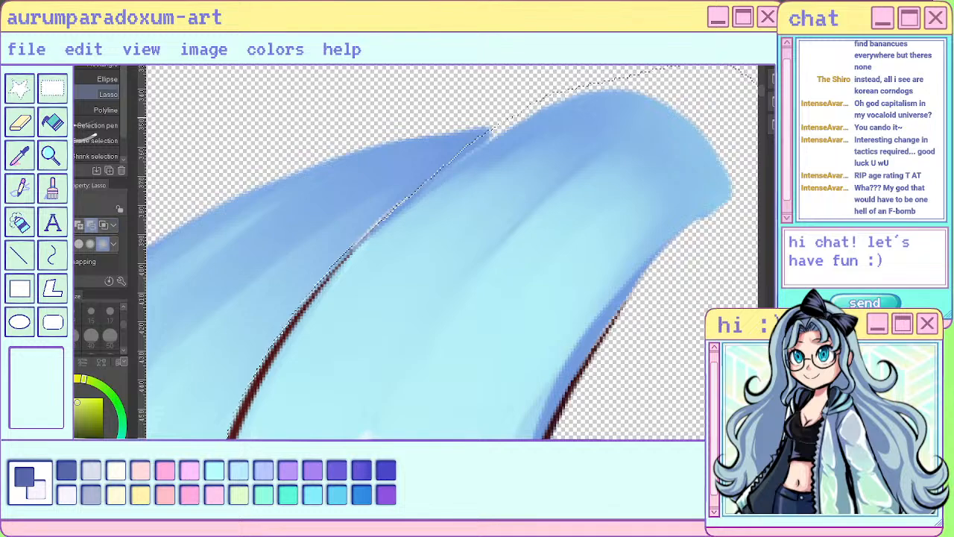
mouse_move(449, 161)
mouse_down()
mouse_move(463, 127)
mouse_move(488, 133)
mouse_move(554, 95)
mouse_up()
scroll(554, 95, down, 2)
scroll(554, 96, down, 5)
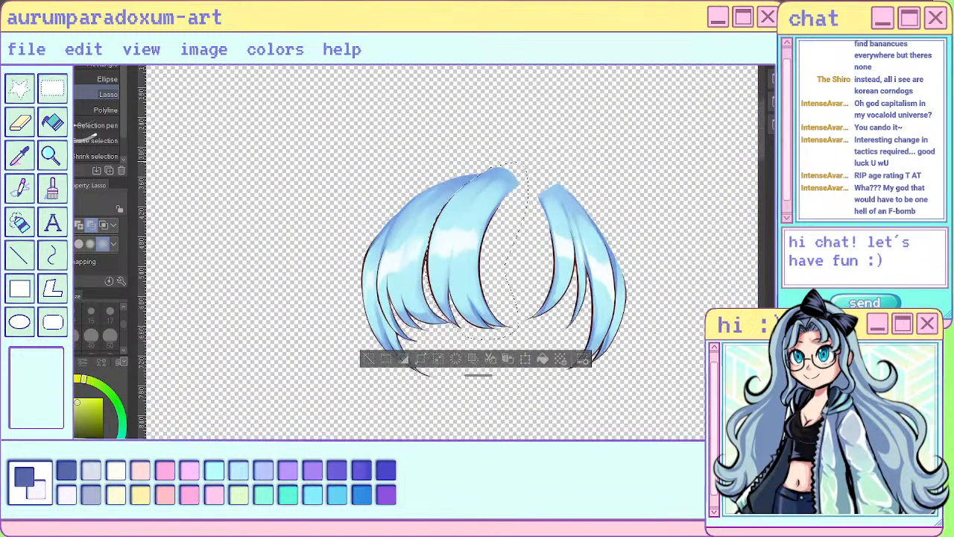
- Separate the selected large bang from the rest of the hair and clear the selection
scroll(539, 267, up, 4)
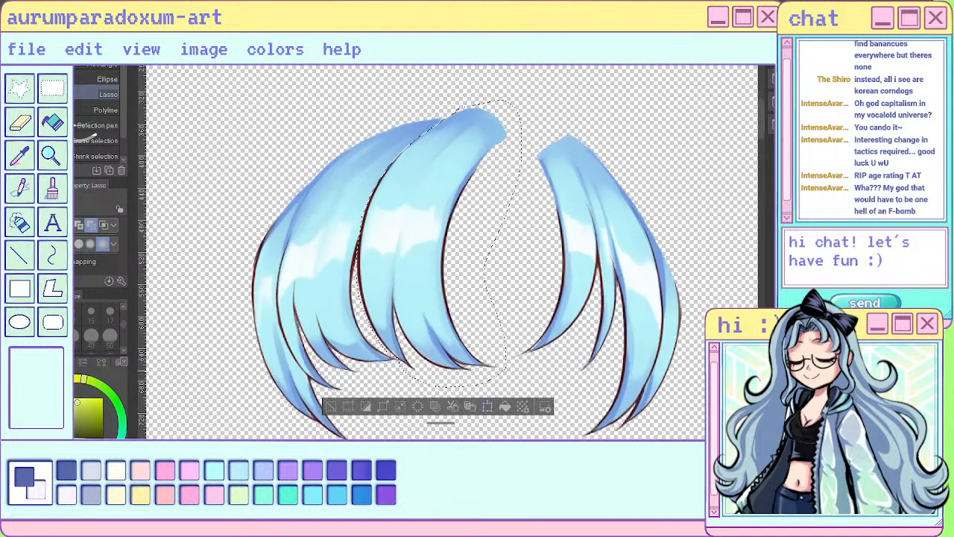
key(Delete)
key(ctrl+z)
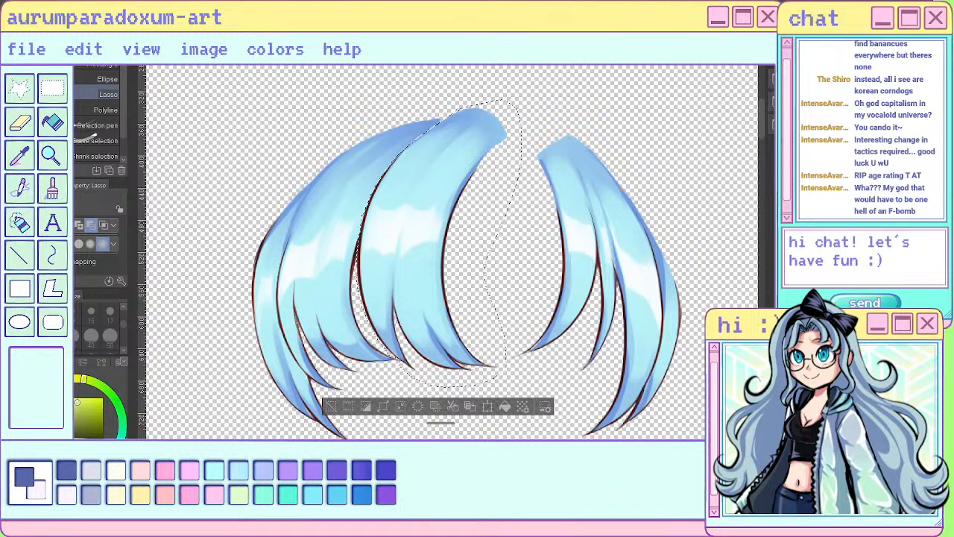
key(ctrl+d)
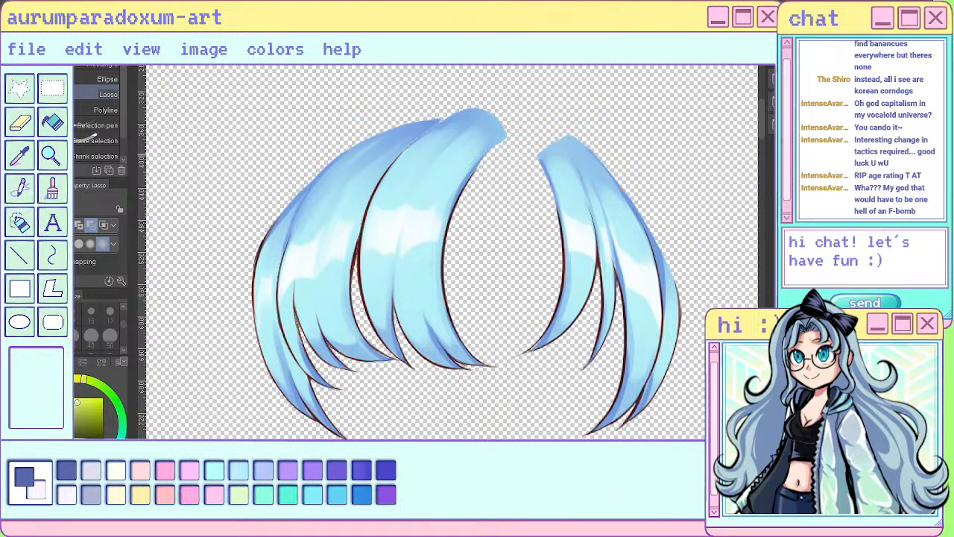
- Separate the inner bang on the opposite side of the parting, refining its outer selection edge with the Selection pen
drag(528, 148, 525, 373)
mouse_move(602, 363)
mouse_down()
mouse_move(618, 301)
mouse_move(609, 240)
mouse_move(574, 151)
mouse_move(529, 142)
mouse_up()
scroll(555, 146, up, 1)
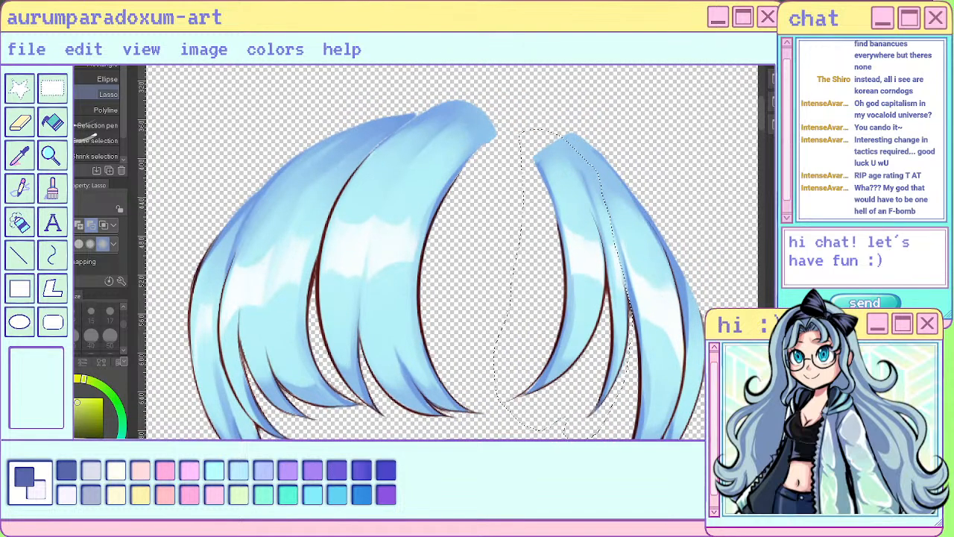
drag(123, 108, 123, 116)
click(99, 115)
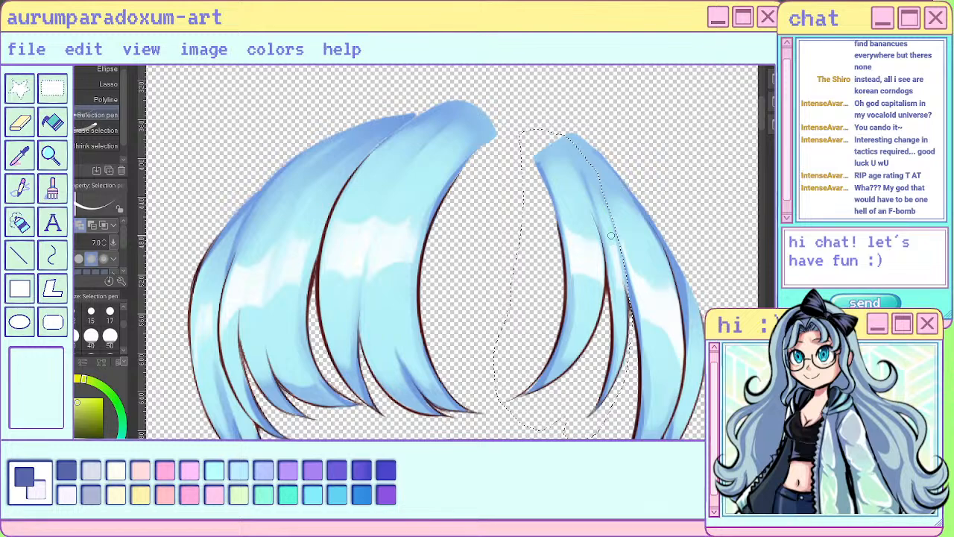
drag(621, 257, 624, 341)
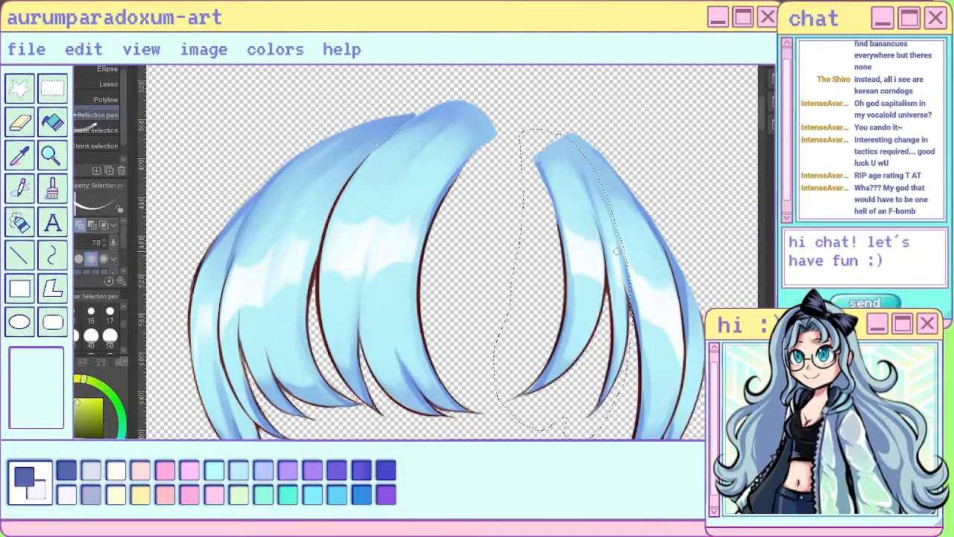
key(ctrl+d)
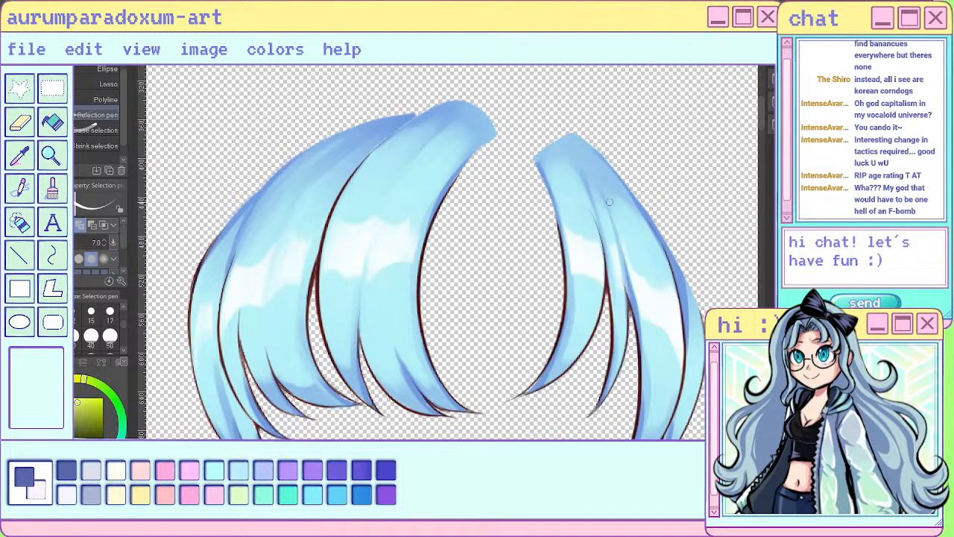
- Lasso the wide bang beside the left outermost strand and extend the selection past its inner edge, tips and top
scroll(610, 202, down, 3)
scroll(440, 268, up, 3)
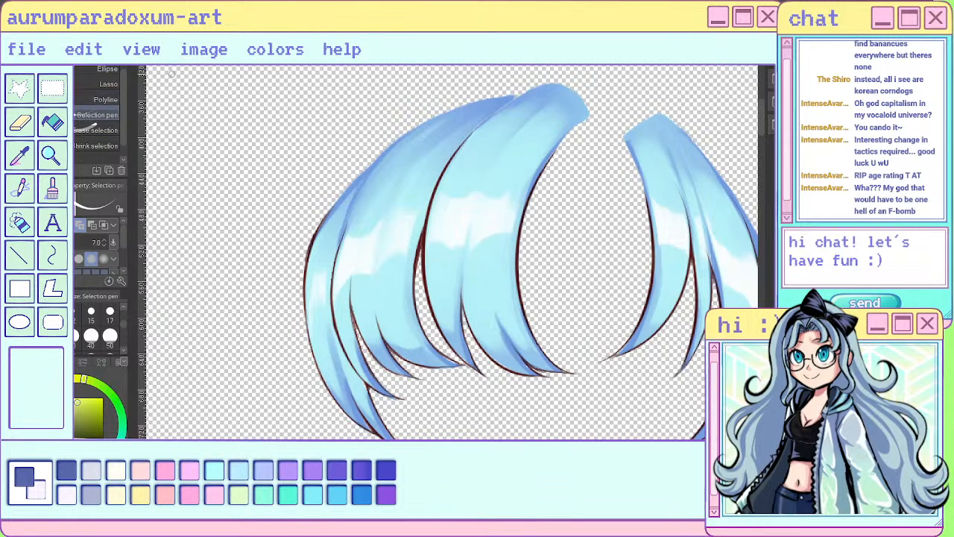
click(108, 84)
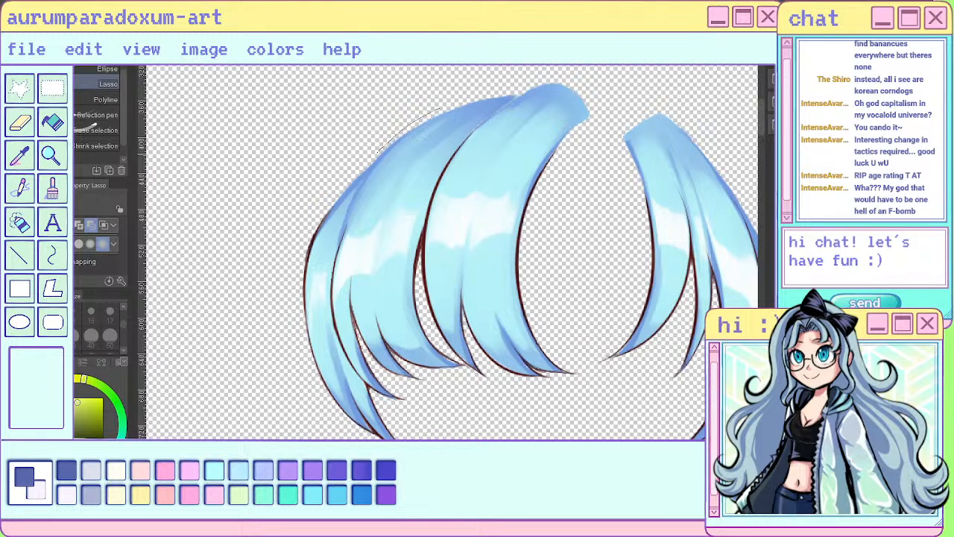
drag(332, 328, 441, 410)
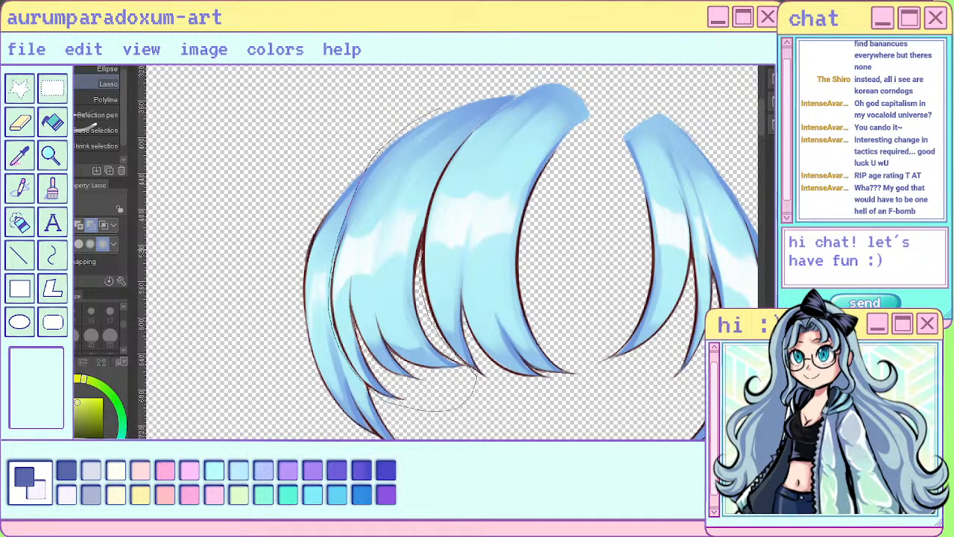
mouse_move(435, 206)
mouse_down()
mouse_move(452, 149)
mouse_move(536, 74)
mouse_up()
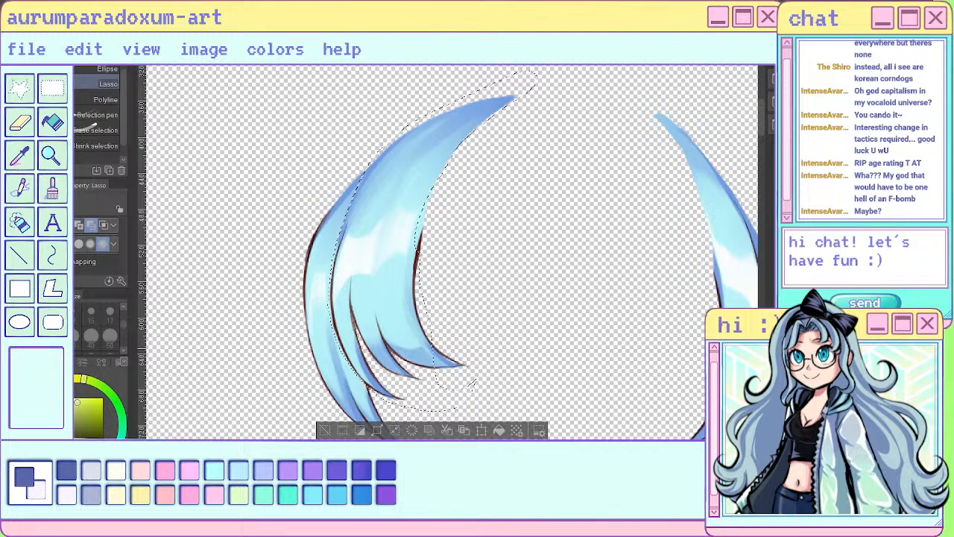
mouse_move(421, 299)
mouse_down()
mouse_move(488, 325)
mouse_move(446, 410)
mouse_up()
mouse_move(406, 158)
mouse_down()
mouse_move(503, 203)
mouse_move(423, 295)
mouse_up()
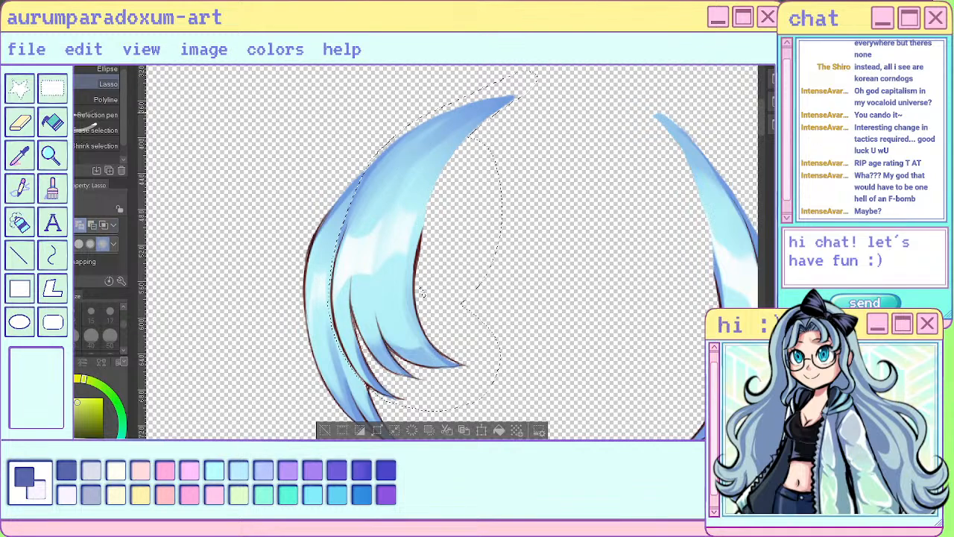
drag(522, 79, 443, 186)
- Subtract the outermost strand from the selection with the Selection pen, following the dividing line down to the lower tips
scroll(422, 294, up, 2)
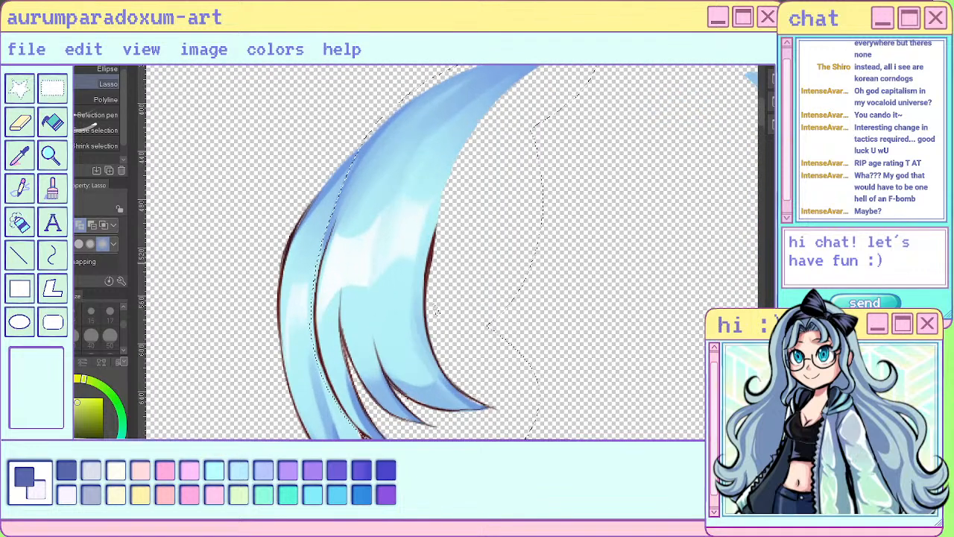
scroll(436, 312, up, 1)
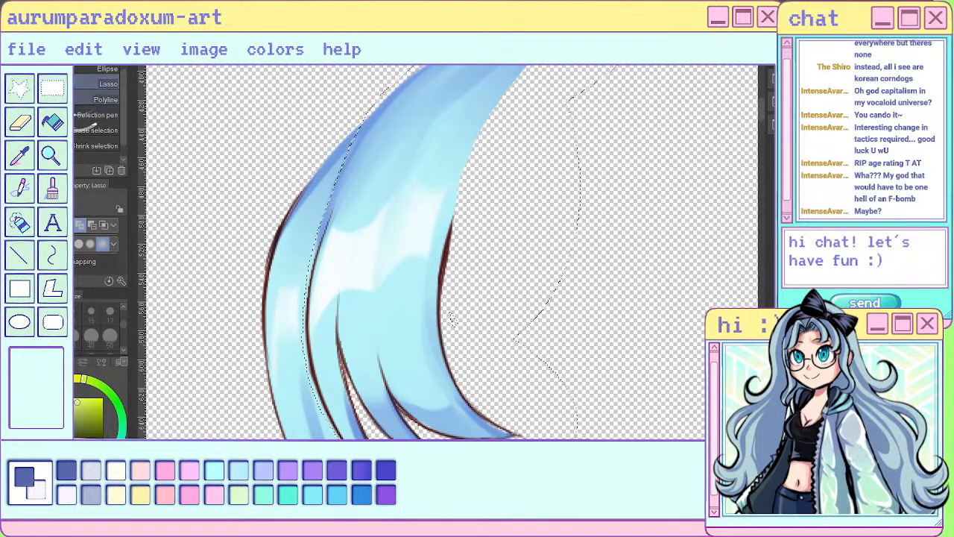
click(97, 115)
click(91, 225)
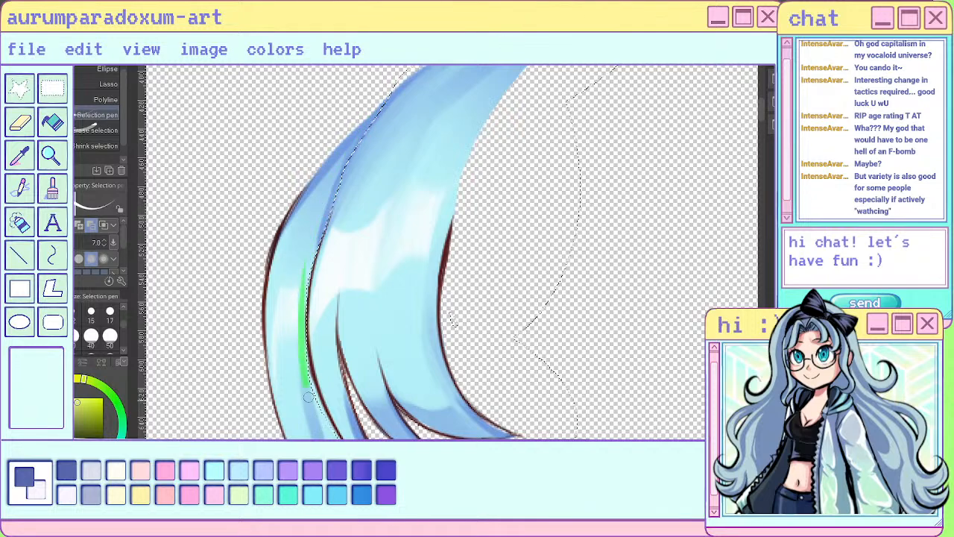
drag(308, 398, 307, 399)
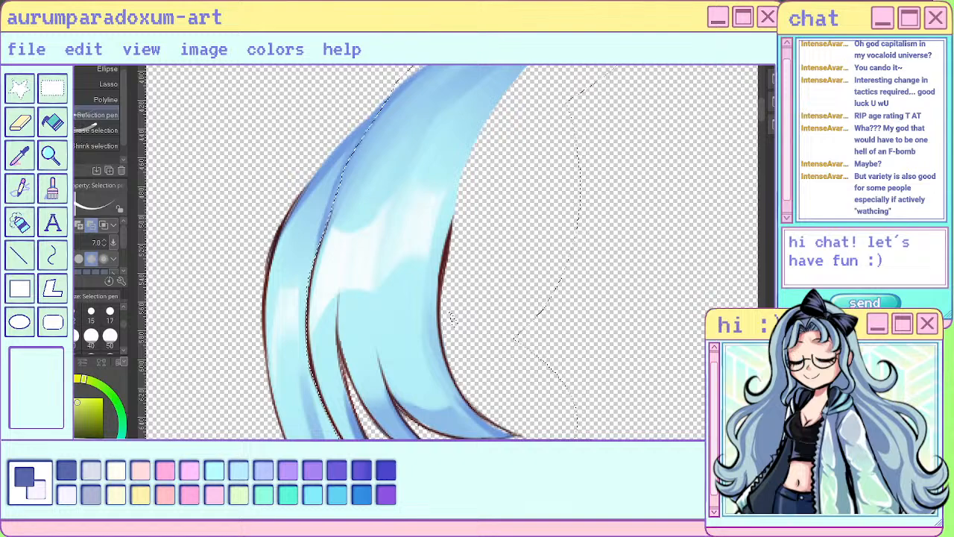
scroll(425, 229, down, 1)
scroll(420, 343, up, 2)
scroll(418, 371, up, 1)
drag(393, 389, 347, 329)
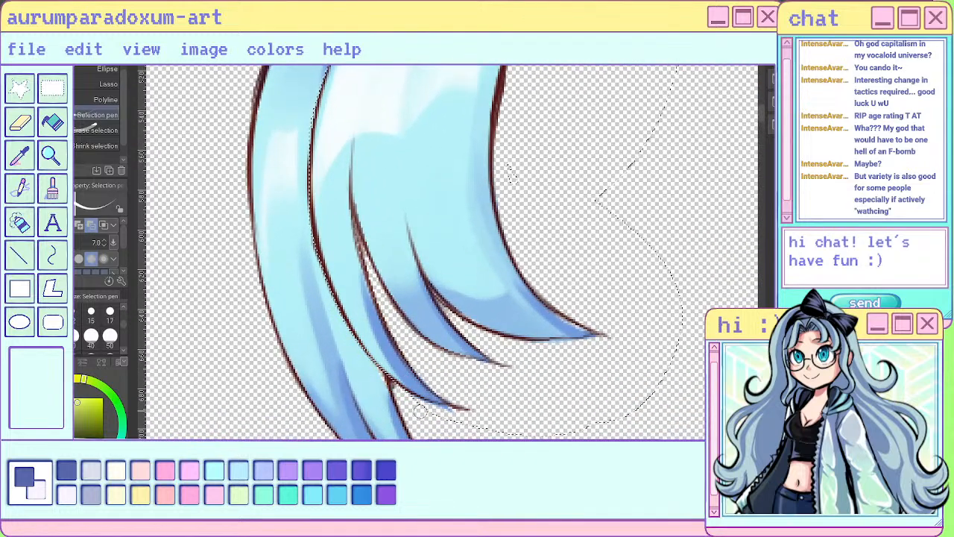
- Trim the selection along the wide bang's upper outer edge with the Selection pen
scroll(421, 388, down, 1)
scroll(418, 216, up, 1)
scroll(411, 342, down, 1)
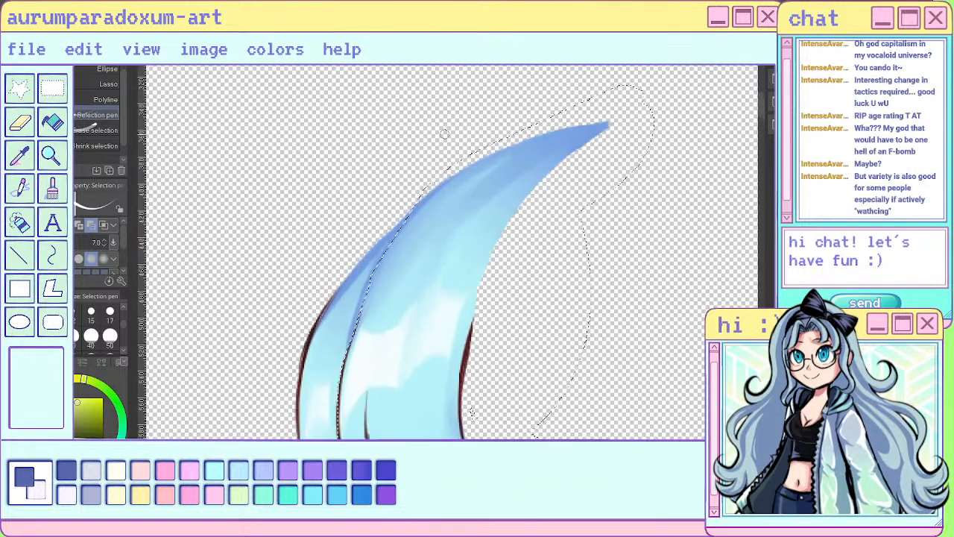
scroll(445, 135, up, 1)
drag(355, 316, 393, 233)
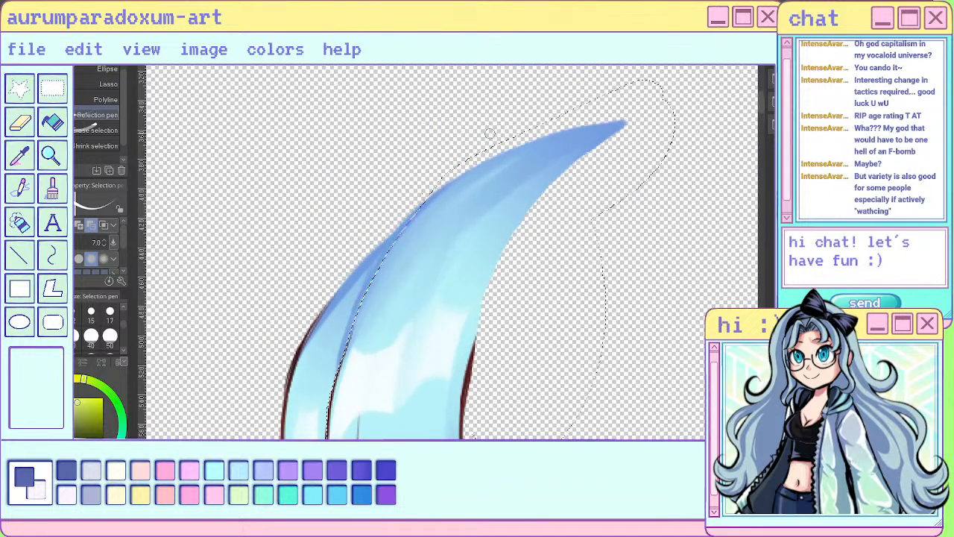
drag(434, 170, 513, 117)
- Separate the selected wide bang from the outermost strand, clear the selection and isolate the remaining outer strands
scroll(560, 91, down, 4)
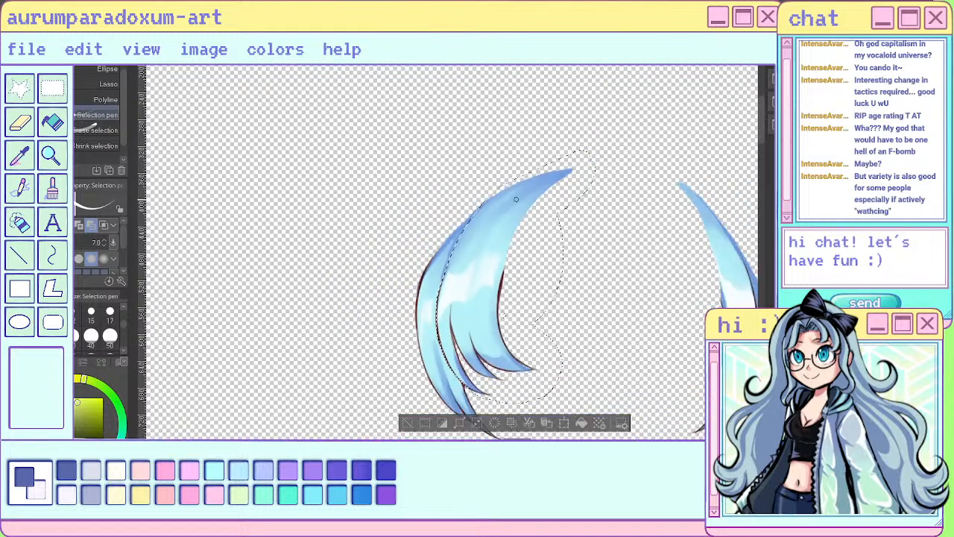
scroll(649, 295, up, 1)
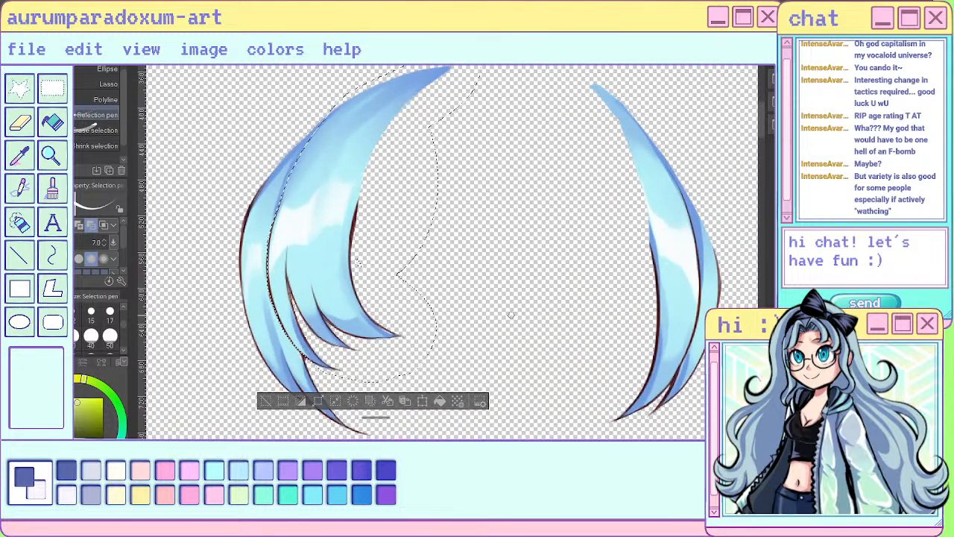
key(Delete)
key(ctrl+z)
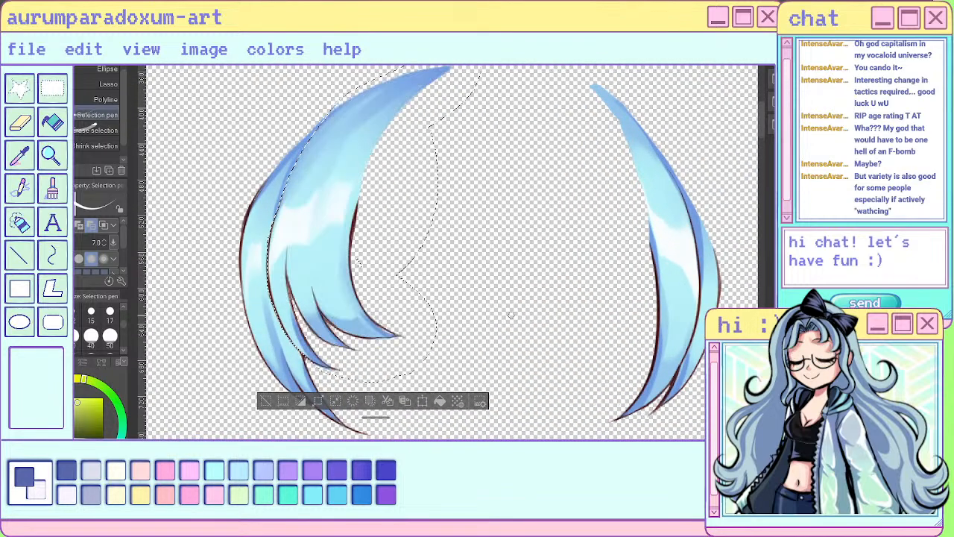
key(ctrl+d)
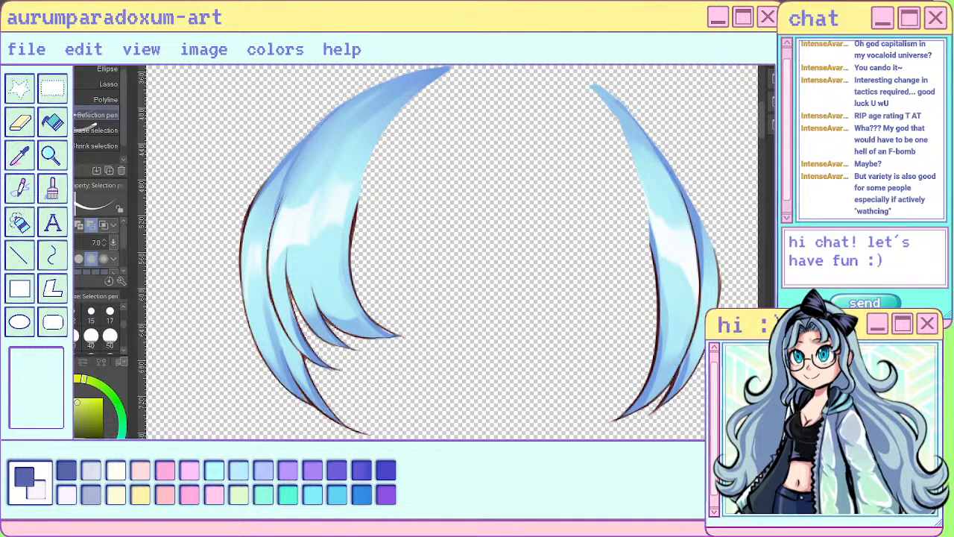
scroll(483, 237, down, 2)
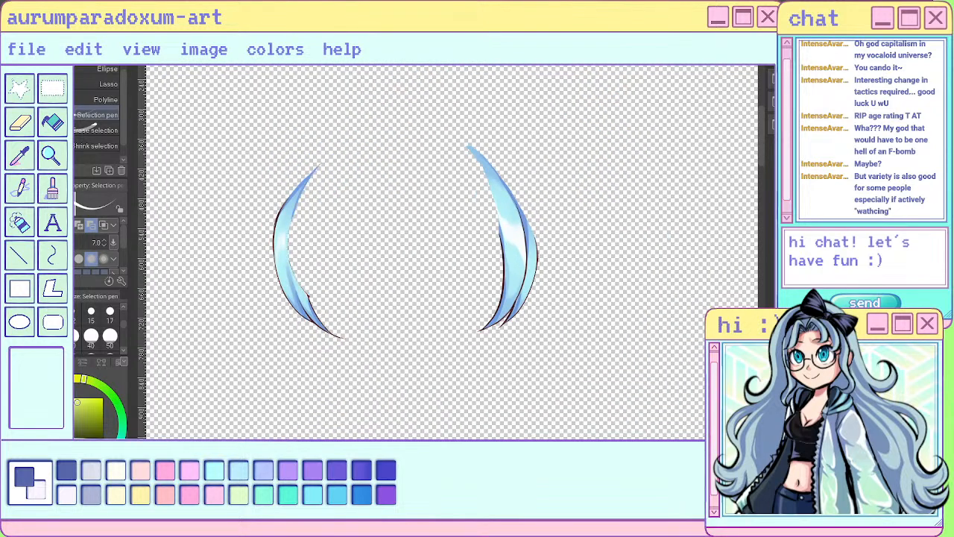
- Sample the left outer strand's darker blue and extend its inner side with sai pen strokes from the top to the lower notch
scroll(270, 245, up, 3)
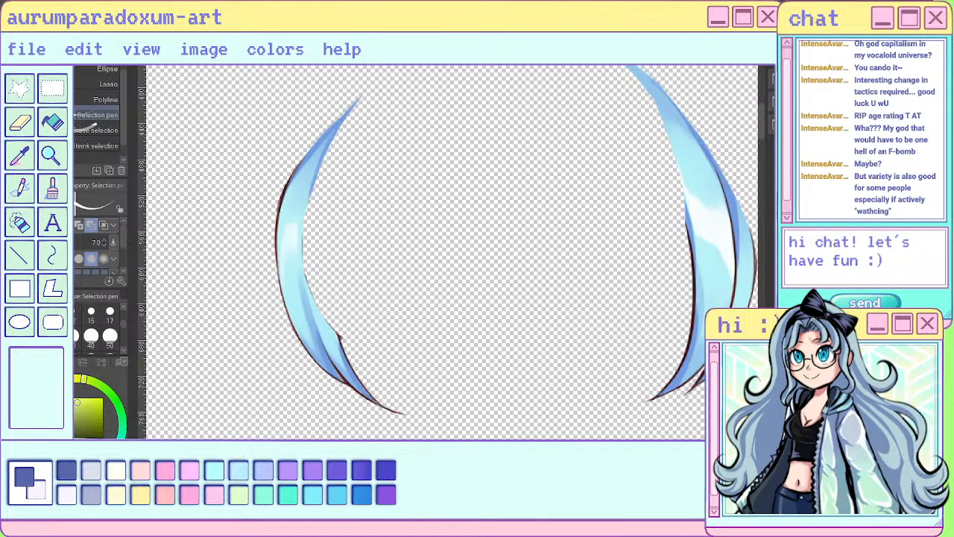
key(p)
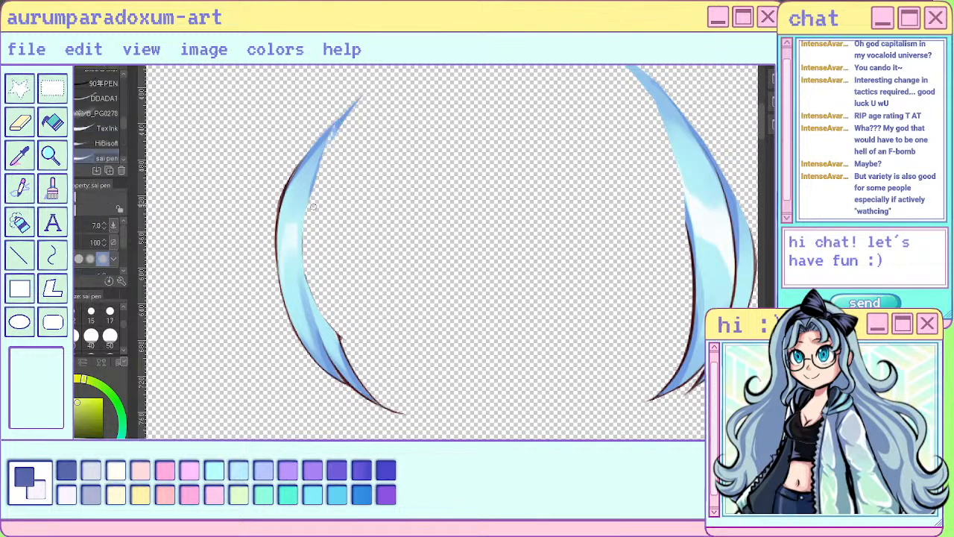
alt+click(343, 126)
drag(341, 124, 315, 186)
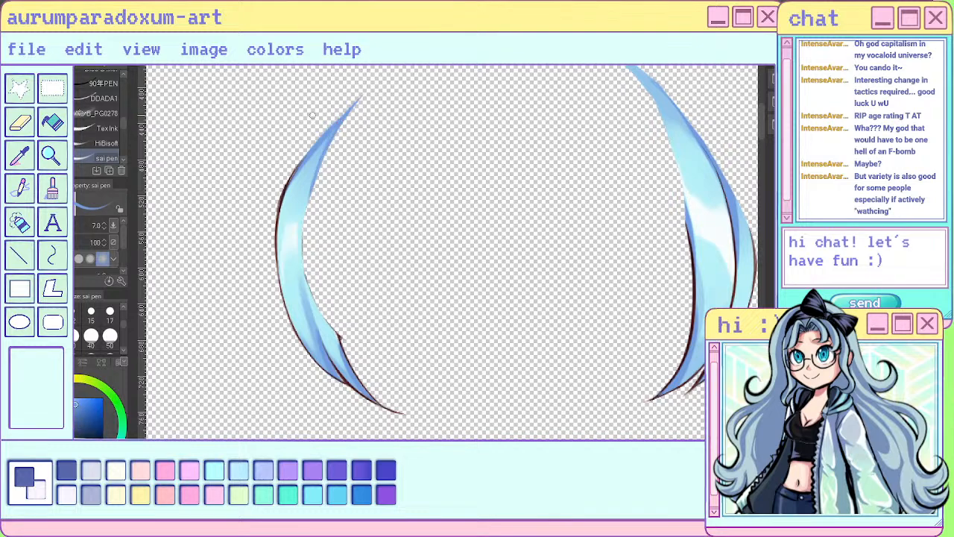
mouse_move(343, 125)
mouse_down()
mouse_move(319, 224)
mouse_move(322, 276)
mouse_up()
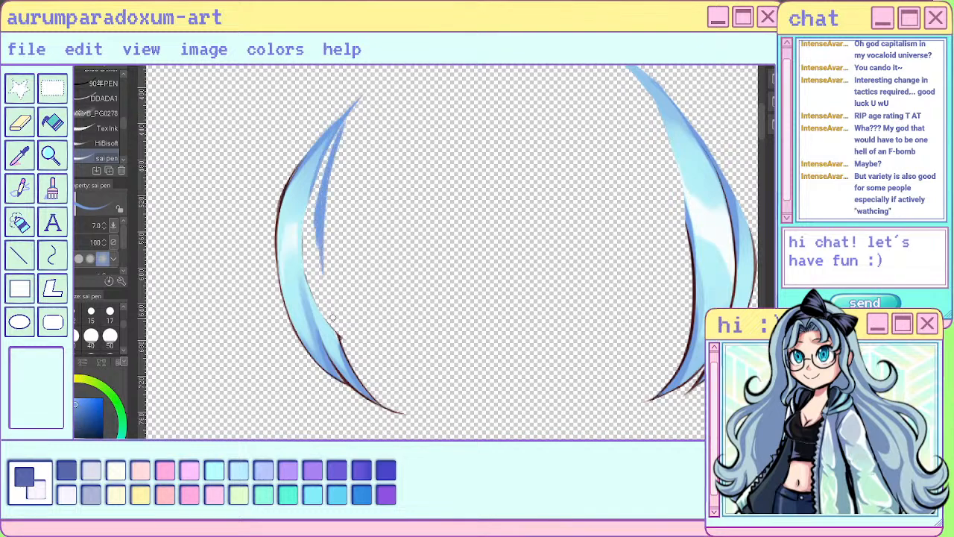
drag(326, 217, 332, 329)
drag(324, 240, 334, 329)
mouse_move(325, 288)
mouse_down()
mouse_move(336, 329)
mouse_move(319, 305)
mouse_move(335, 330)
mouse_up()
drag(320, 242, 322, 302)
mouse_move(316, 217)
mouse_down()
mouse_move(306, 249)
mouse_move(318, 294)
mouse_up()
drag(305, 246, 319, 168)
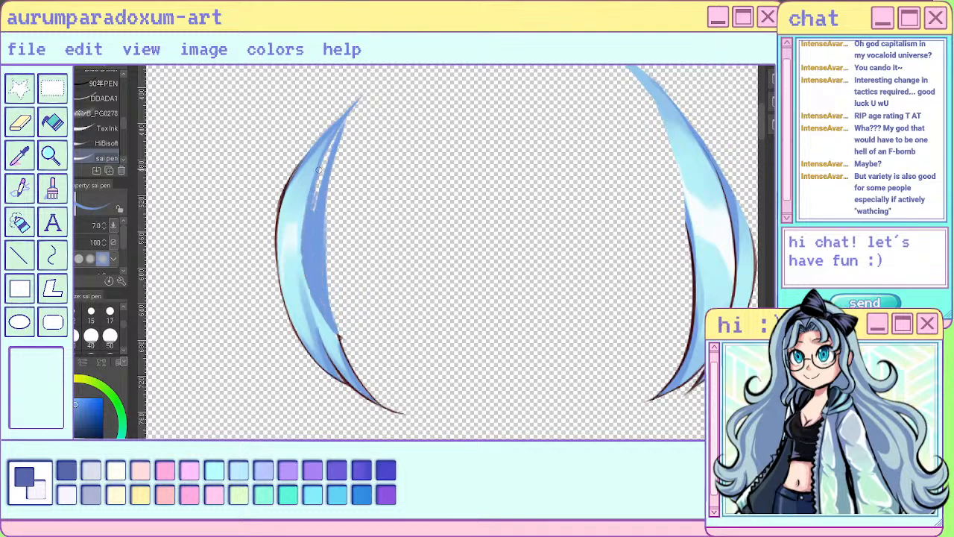
- Fill the gaps in the extended blue area, lengthen the strand's upper tip and smooth its inner edge
drag(313, 212, 341, 126)
drag(316, 210, 322, 170)
mouse_move(347, 126)
mouse_down()
mouse_move(364, 95)
mouse_move(334, 155)
mouse_move(325, 253)
mouse_up()
mouse_move(364, 100)
mouse_down()
mouse_move(342, 138)
mouse_move(366, 92)
mouse_up()
mouse_move(354, 129)
mouse_down()
mouse_move(326, 261)
mouse_move(338, 331)
mouse_up()
- Sample a lighter blue and paint over the border between the strand's original shading and the extended area
alt+click(321, 316)
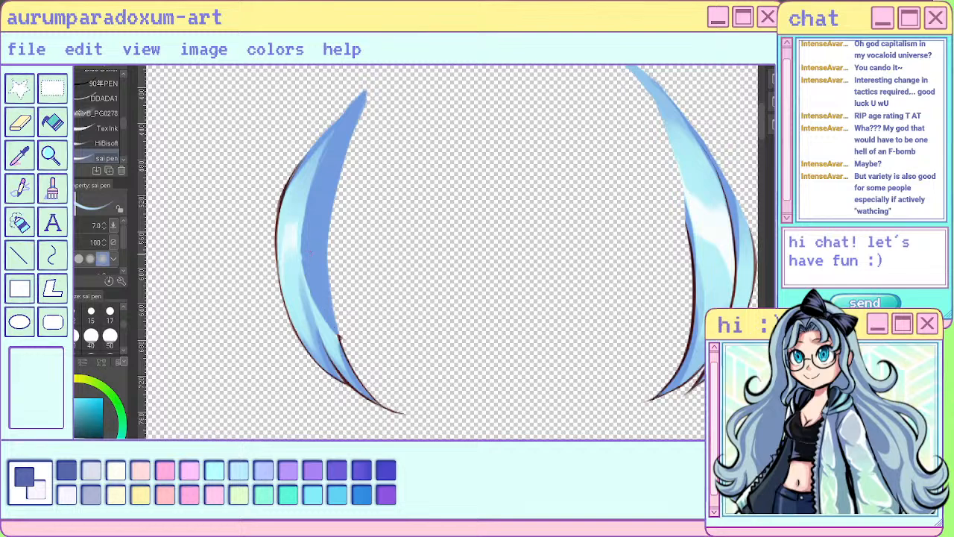
mouse_move(301, 255)
mouse_down()
mouse_move(301, 232)
mouse_move(322, 319)
mouse_move(309, 293)
mouse_up()
mouse_move(301, 249)
mouse_down()
mouse_move(305, 286)
mouse_move(340, 351)
mouse_up()
alt+click(325, 308)
- Paint a lighter blue streak along the upper outer edge of the left outer strand with a sampled colour
scroll(380, 395, down, 6)
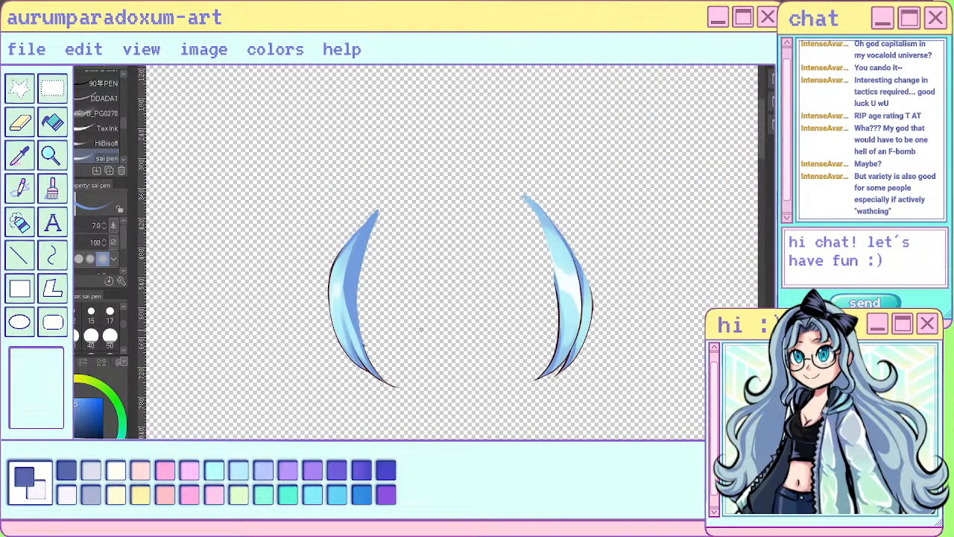
scroll(395, 274, up, 7)
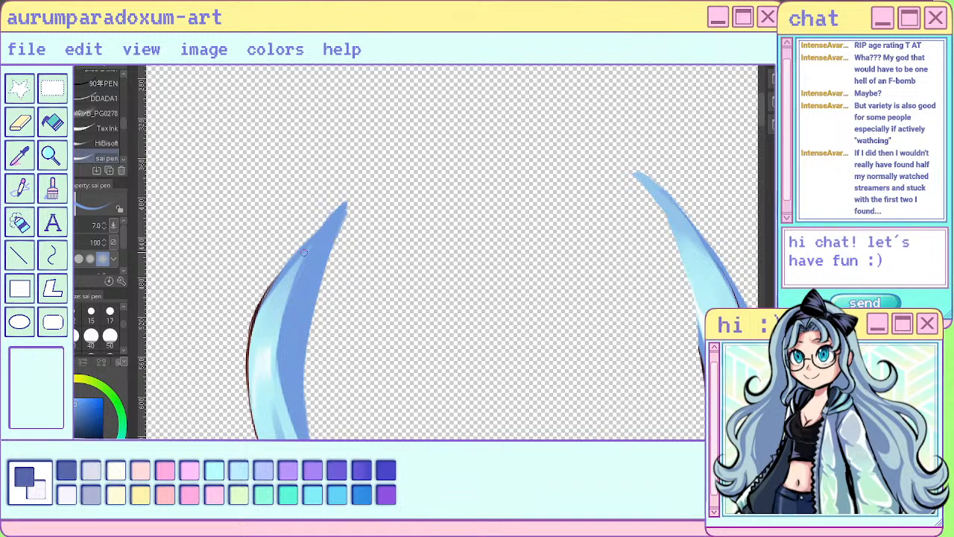
alt+click(297, 268)
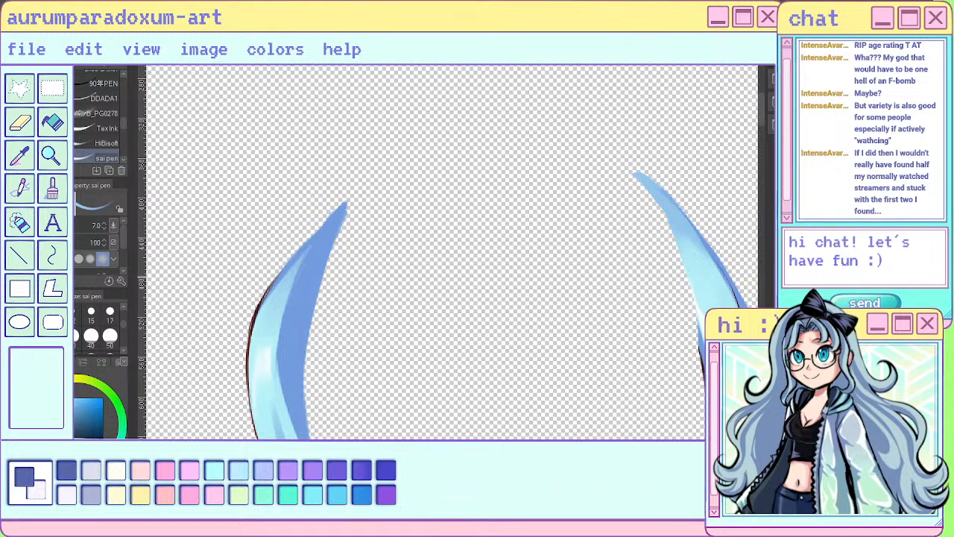
drag(328, 223, 276, 288)
scroll(464, 287, down, 3)
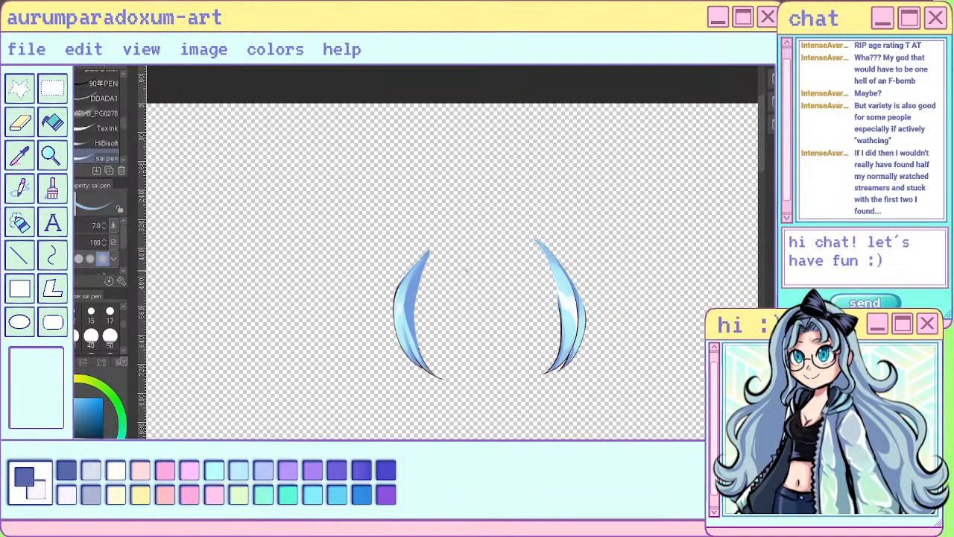
scroll(402, 315, up, 4)
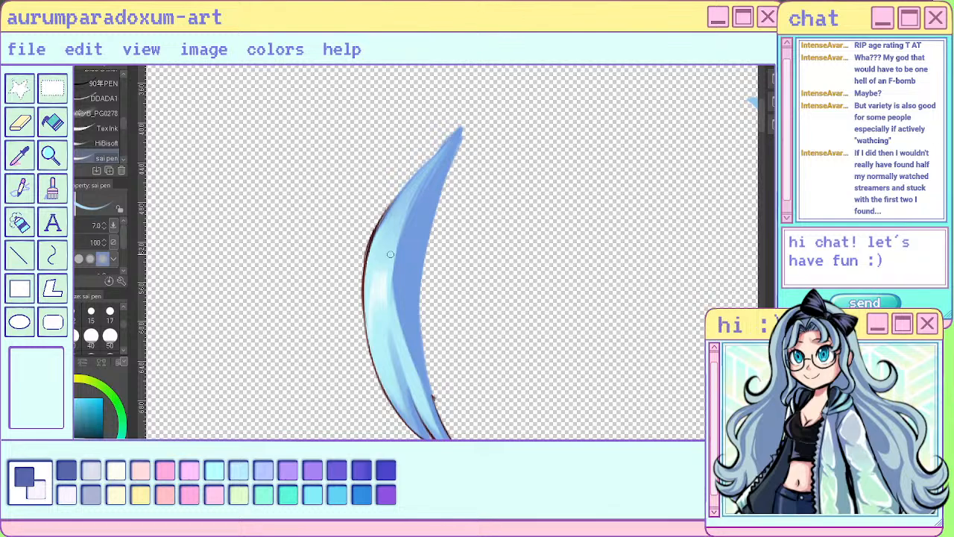
- Widen the lighter blue over the darker inner shading along the middle and lower part of the left outer strand
drag(391, 275, 393, 303)
drag(396, 240, 394, 332)
drag(403, 223, 400, 342)
drag(395, 287, 424, 404)
drag(391, 344, 396, 377)
drag(391, 344, 403, 401)
alt+click(380, 319)
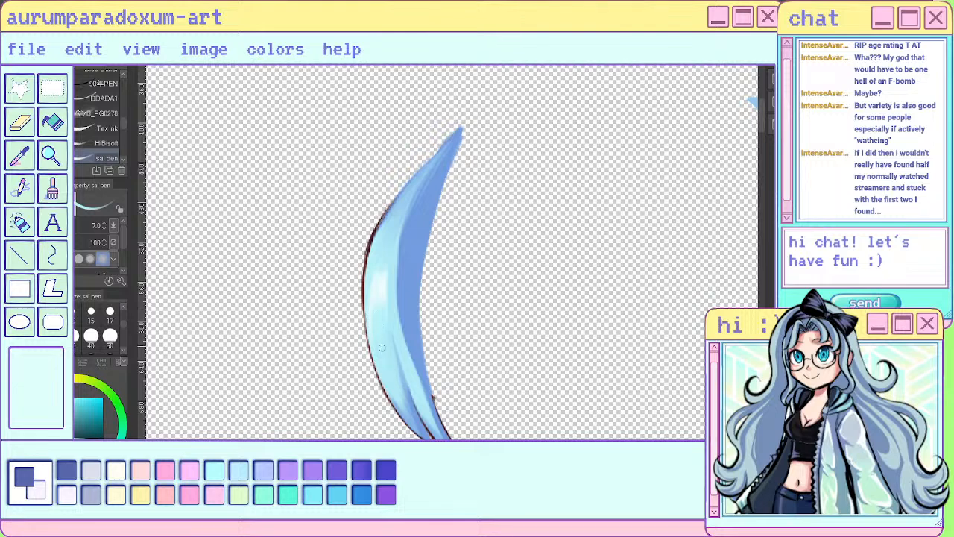
alt+click(401, 336)
scroll(380, 326, down, 3)
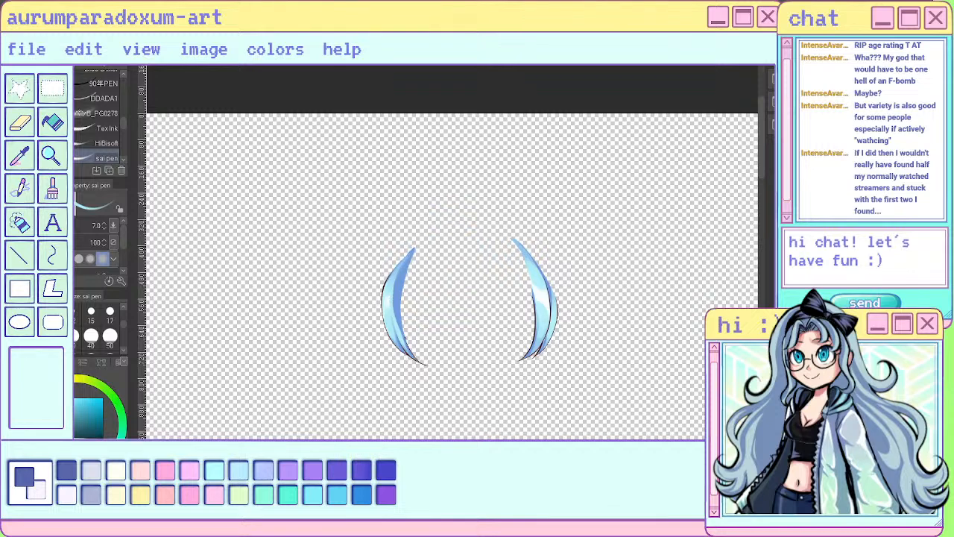
- Sample the left outer strand's darker blue and touch up its lower inner shading down to the notch
scroll(405, 336, up, 4)
scroll(404, 336, up, 1)
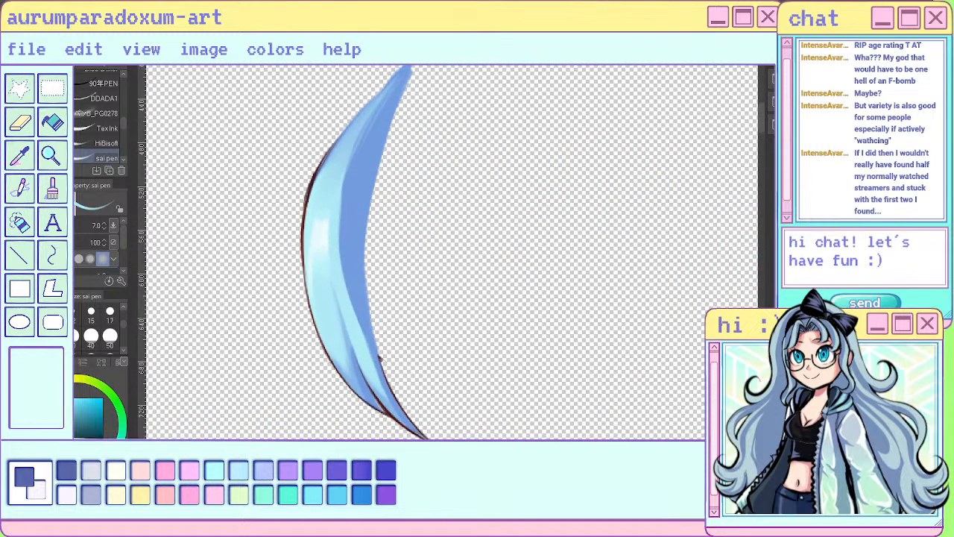
alt+click(357, 232)
drag(354, 308, 379, 376)
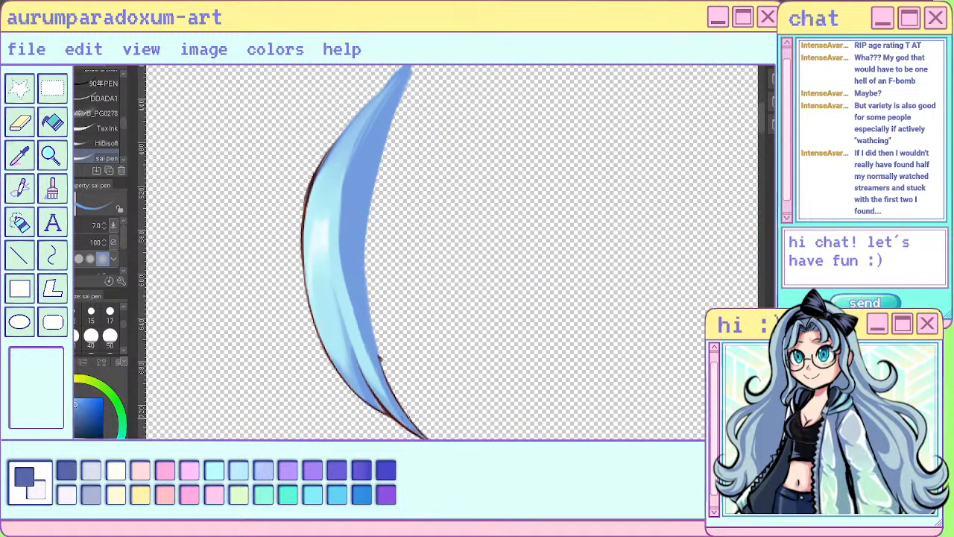
scroll(423, 432, down, 5)
scroll(423, 432, up, 3)
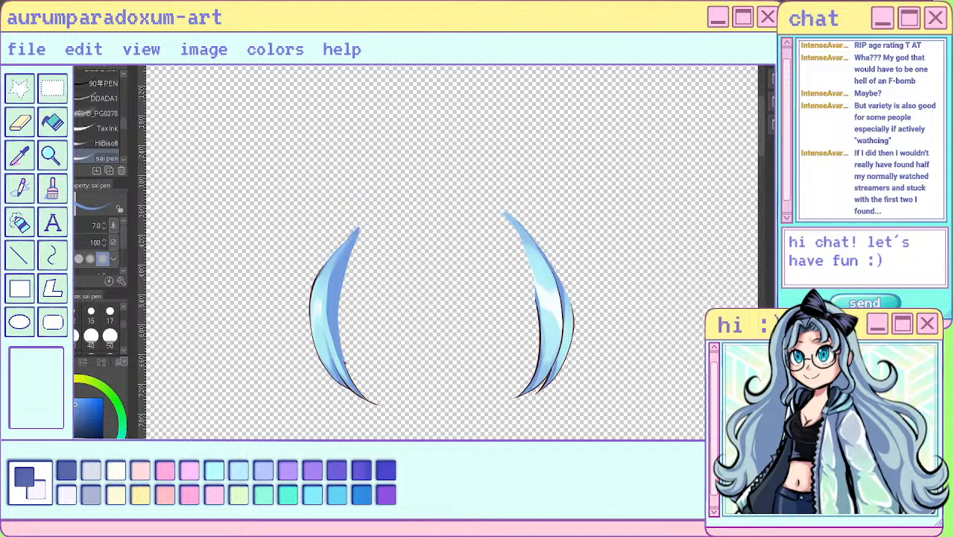
key(u)
drag(499, 178, 550, 168)
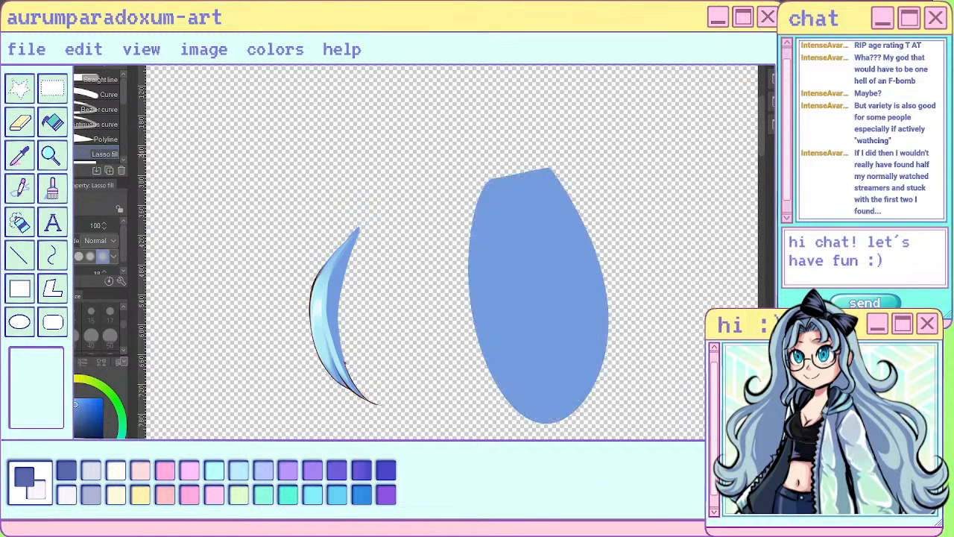
key(ctrl+z)
key(m)
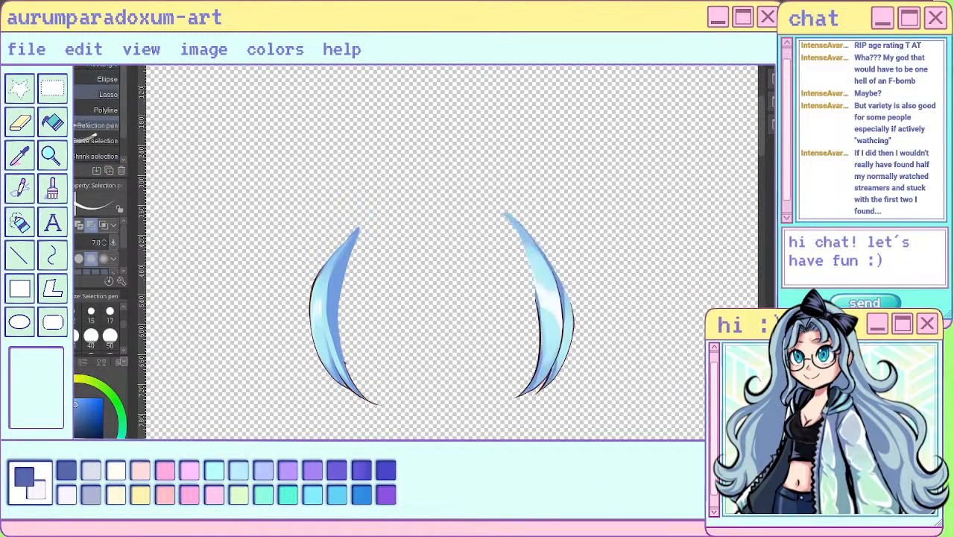
mouse_move(556, 159)
mouse_down()
mouse_move(610, 174)
mouse_move(591, 143)
mouse_up()
key(Delete)
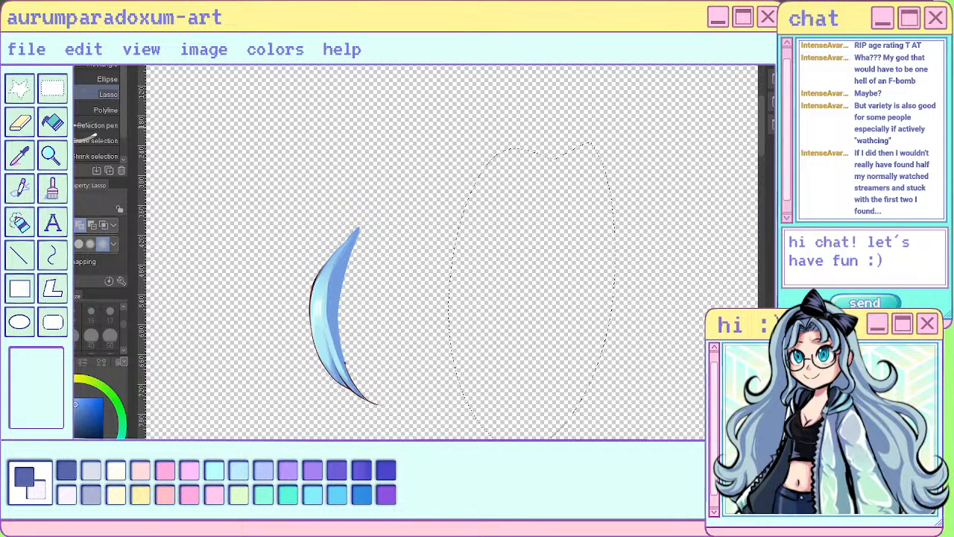
key(ctrl+z)
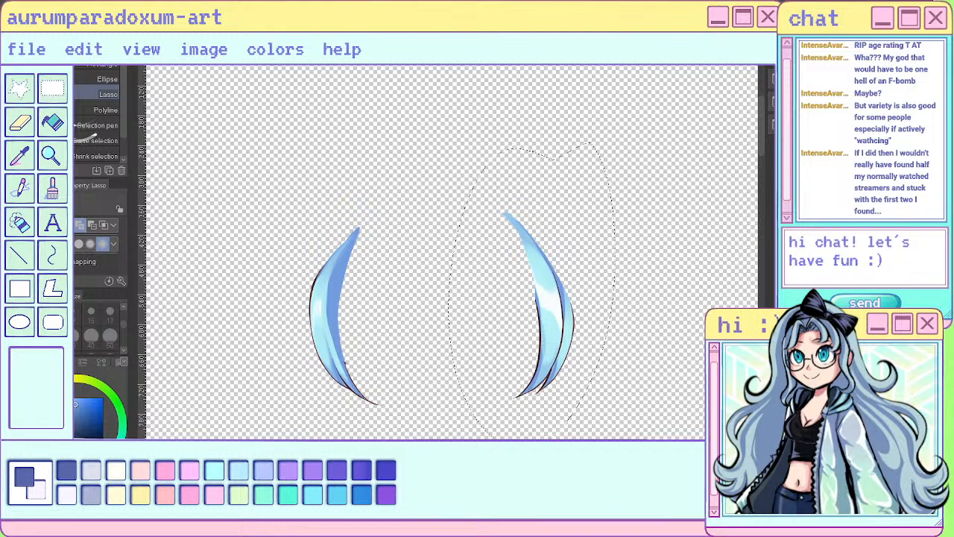
key(ctrl+d)
- Extend the inner side of the right outer strand with darker blue sai pen strokes from its upper tip to the inner outline
scroll(587, 351, up, 4)
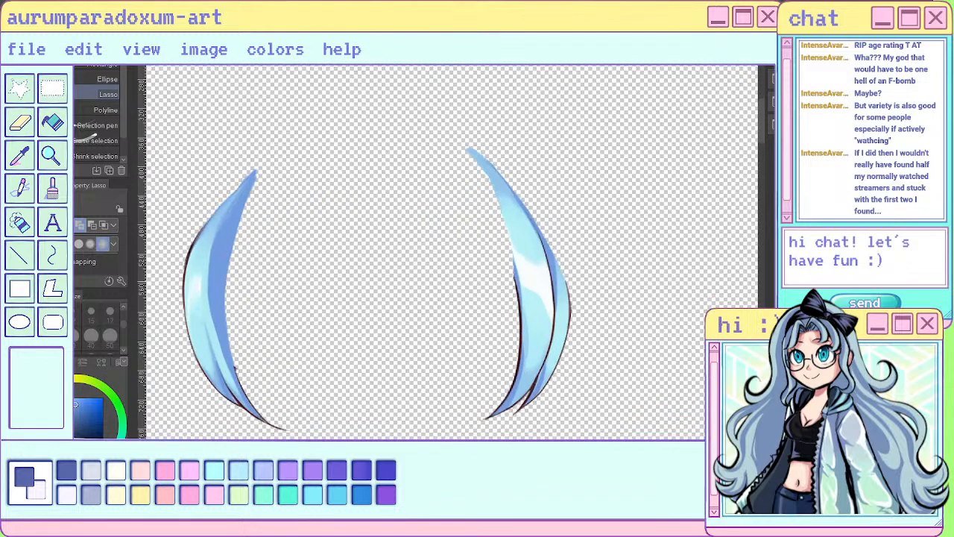
key(p)
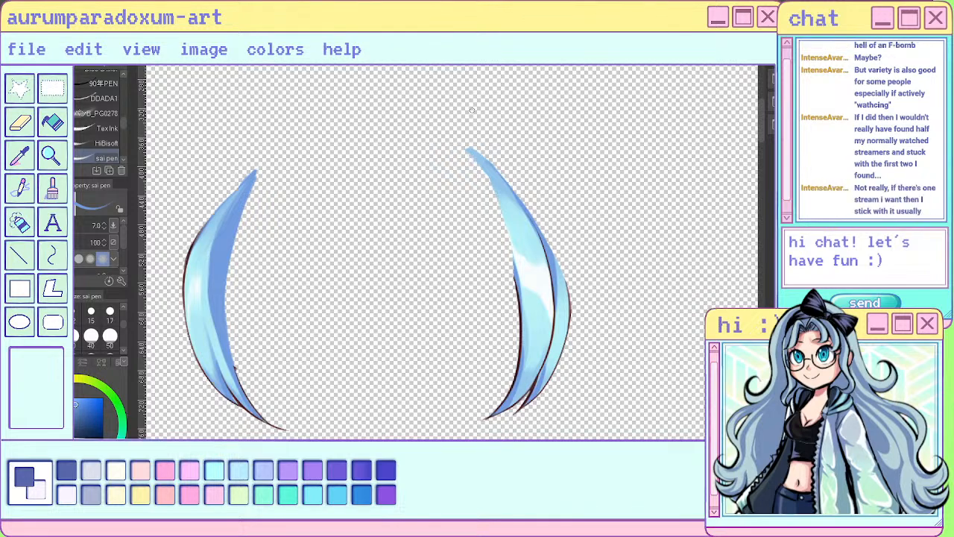
drag(461, 152, 513, 273)
mouse_move(462, 155)
mouse_down()
mouse_move(507, 240)
mouse_move(476, 173)
mouse_move(493, 201)
mouse_move(509, 249)
mouse_up()
mouse_move(488, 179)
mouse_down()
mouse_move(516, 258)
mouse_move(514, 283)
mouse_up()
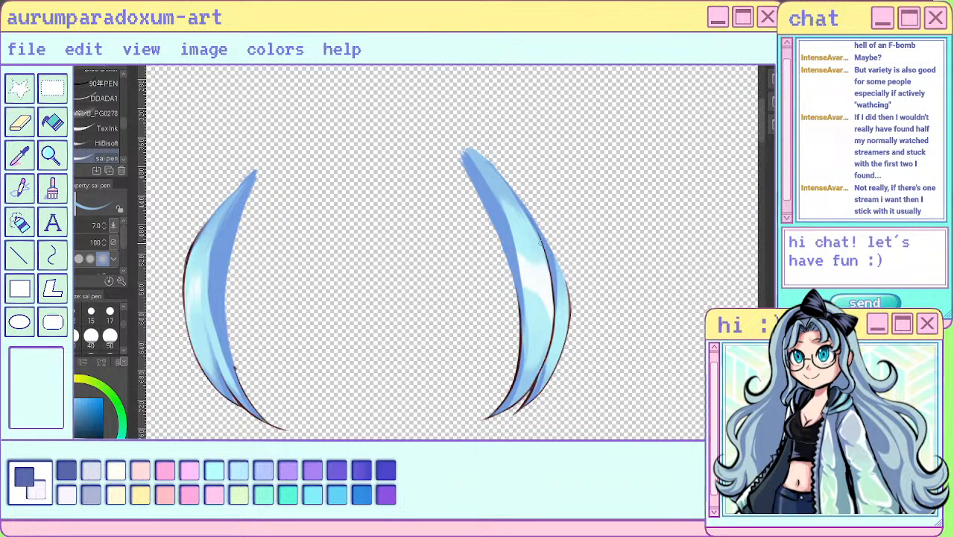
- Blend the right outer strand's highlight and lower inner shading with blues sampled from the strand
alt+click(521, 228)
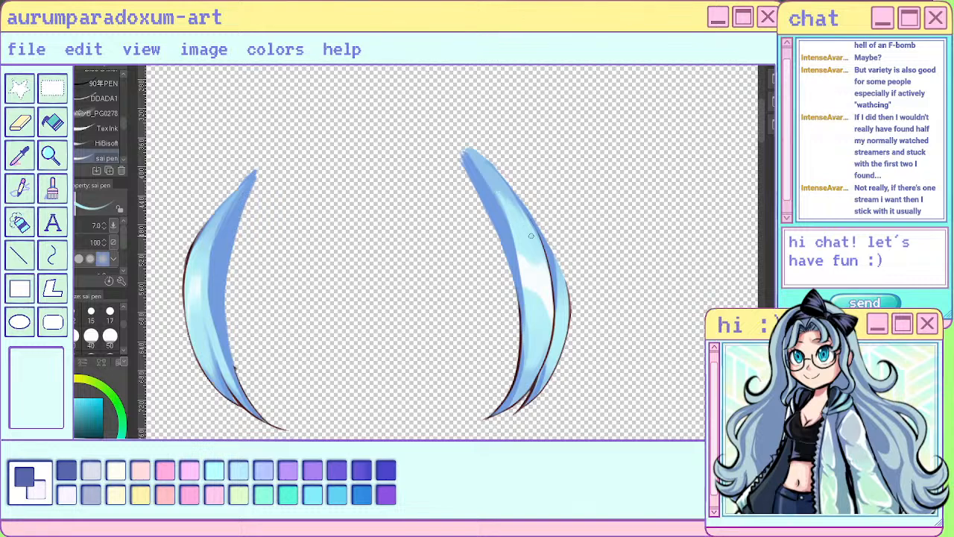
alt+click(525, 296)
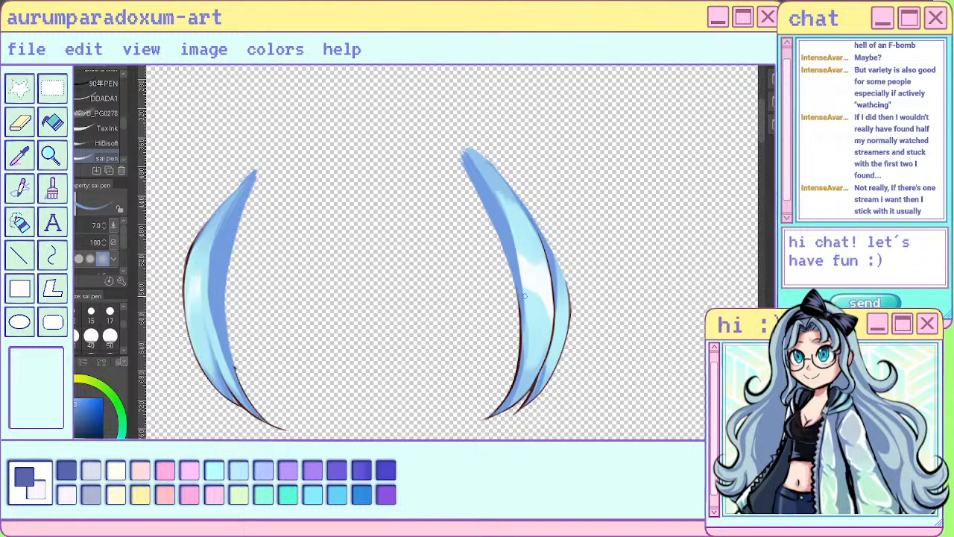
drag(524, 297, 522, 374)
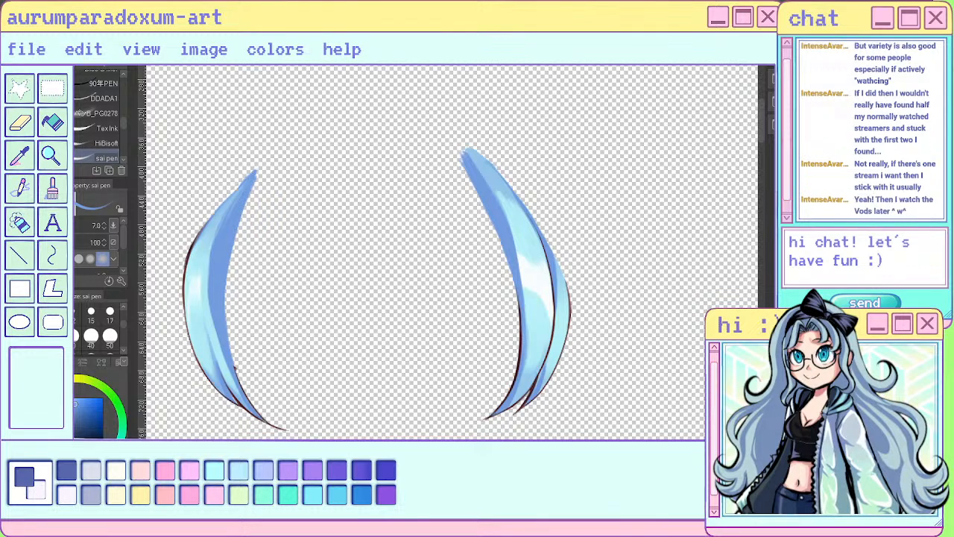
scroll(566, 184, down, 6)
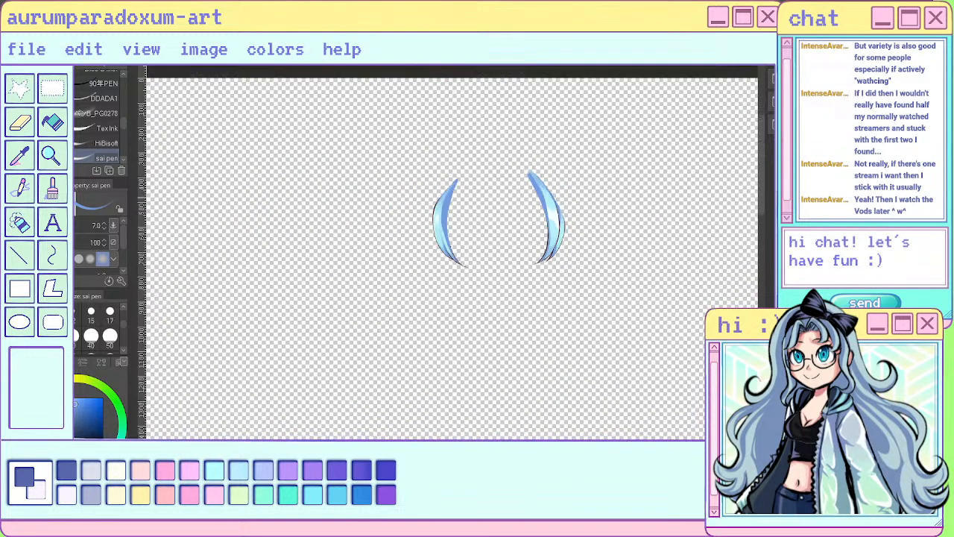
- Bring back the full character illustration and check how the extended outer strands sit with the rest of the hair
key(ctrl+z)
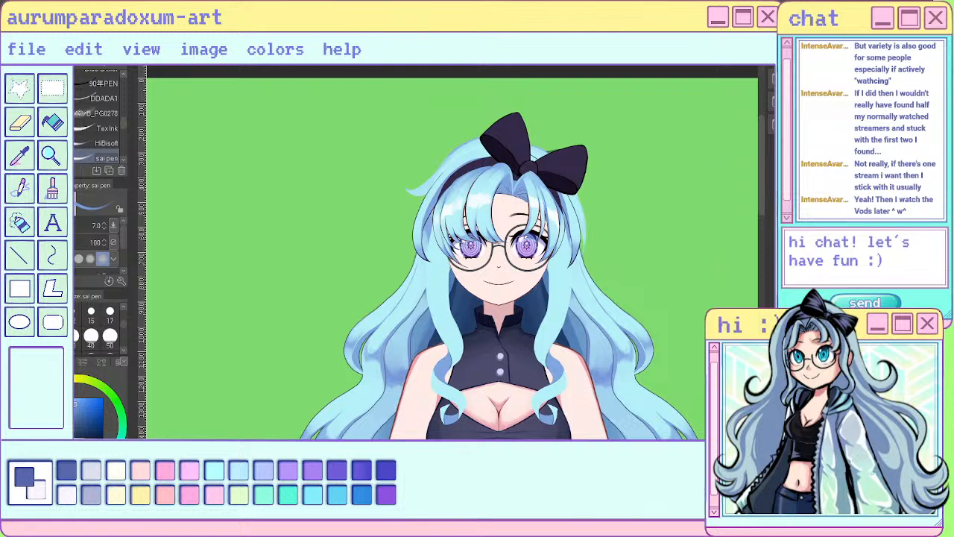
scroll(447, 200, up, 2)
key(k)
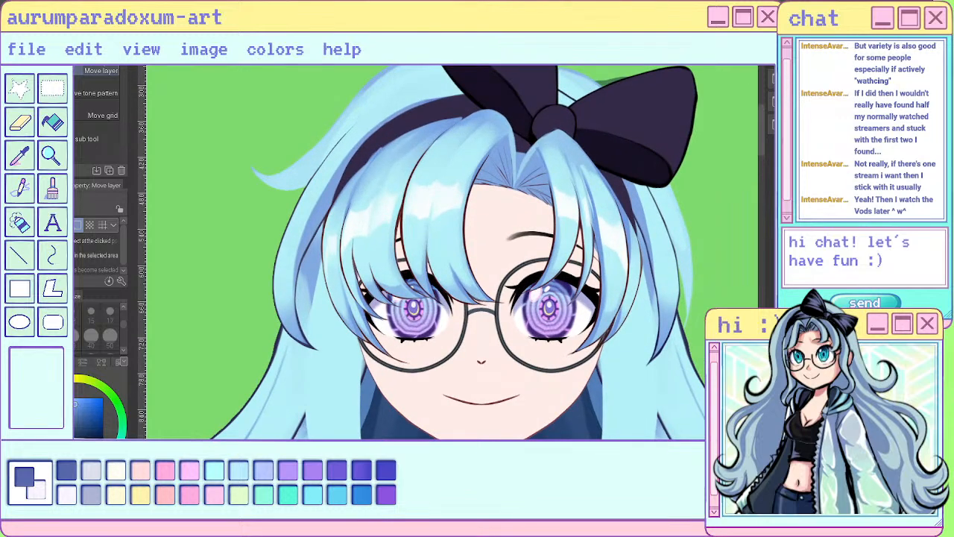
key(p)
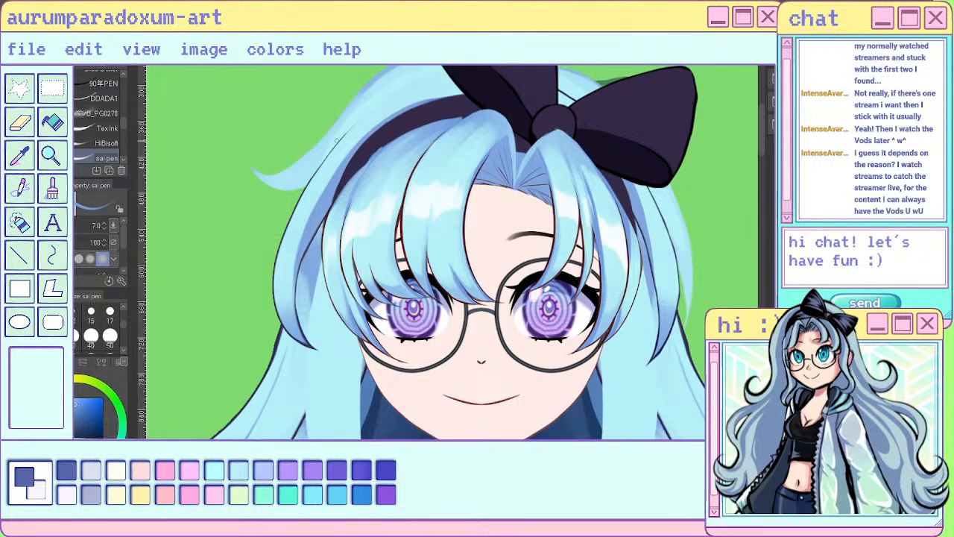
key(o)
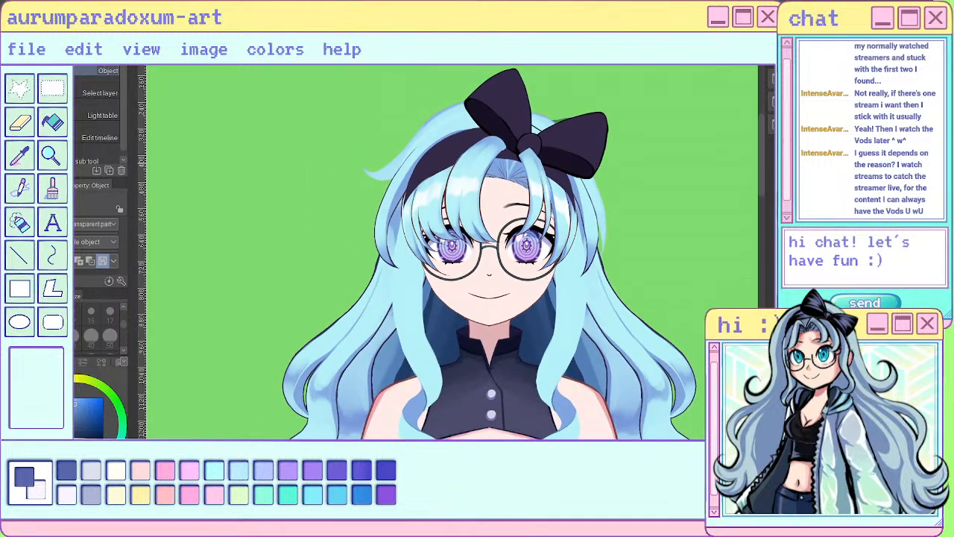
scroll(522, 165, down, 2)
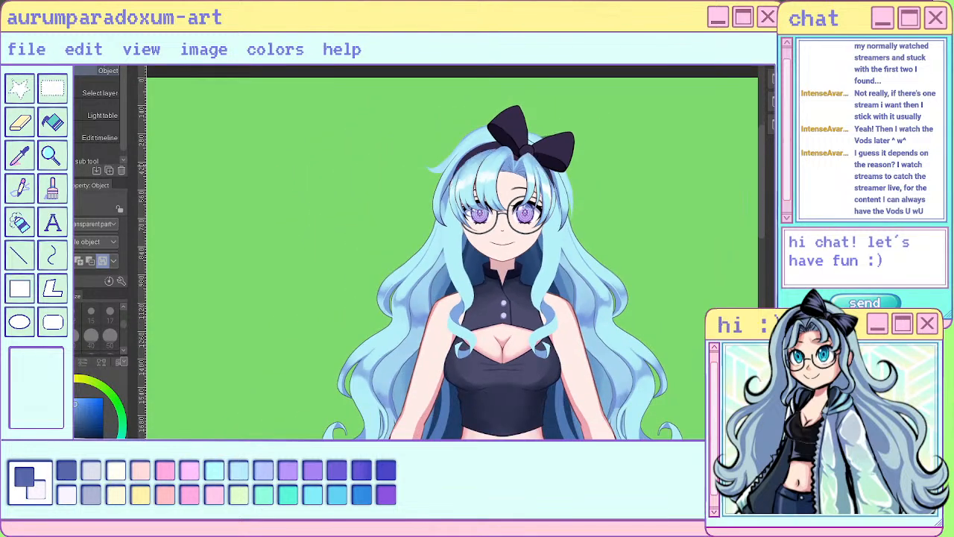
scroll(558, 168, up, 2)
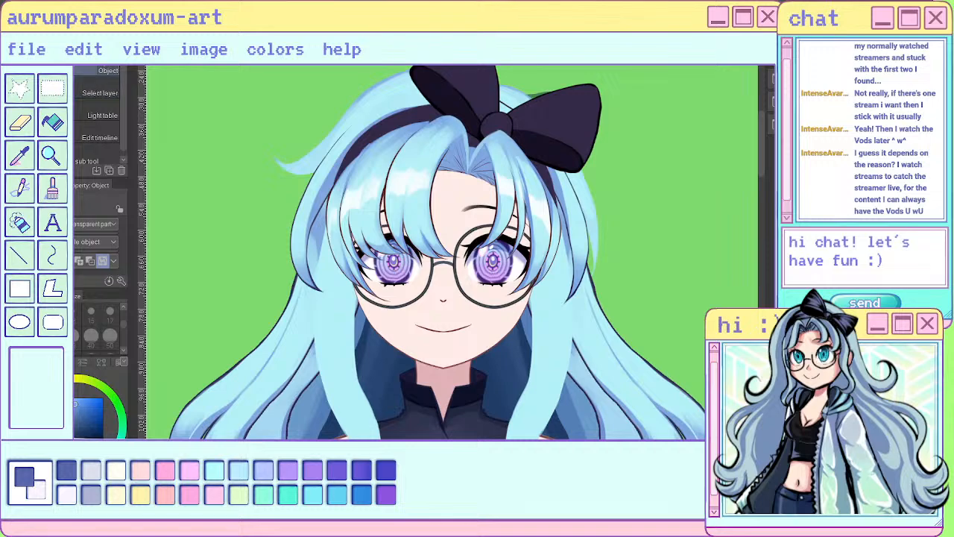
- Nudge the left outer bang strand slightly with the Move layer tool
key(k)
scroll(353, 147, up, 1)
scroll(356, 139, up, 1)
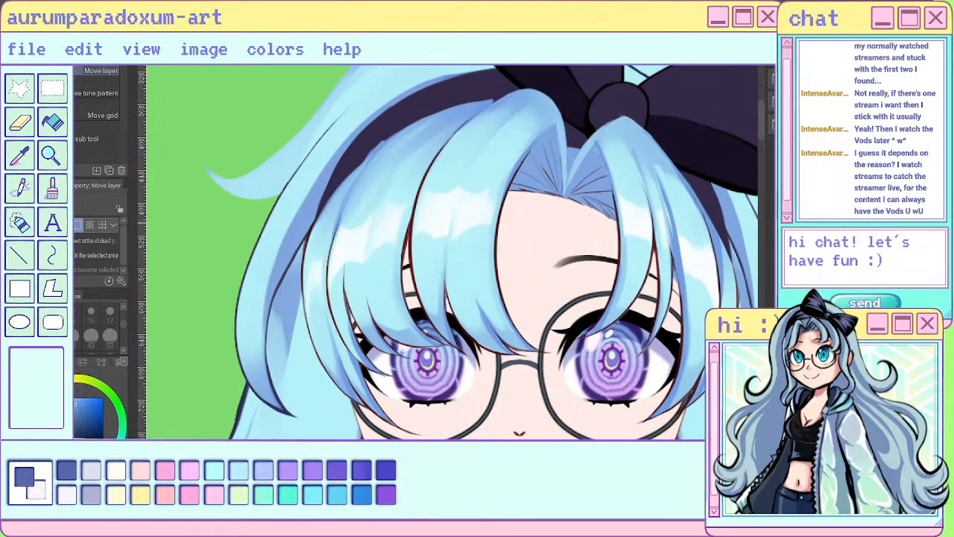
mouse_move(356, 283)
mouse_down()
mouse_move(365, 285)
mouse_move(356, 287)
mouse_up()
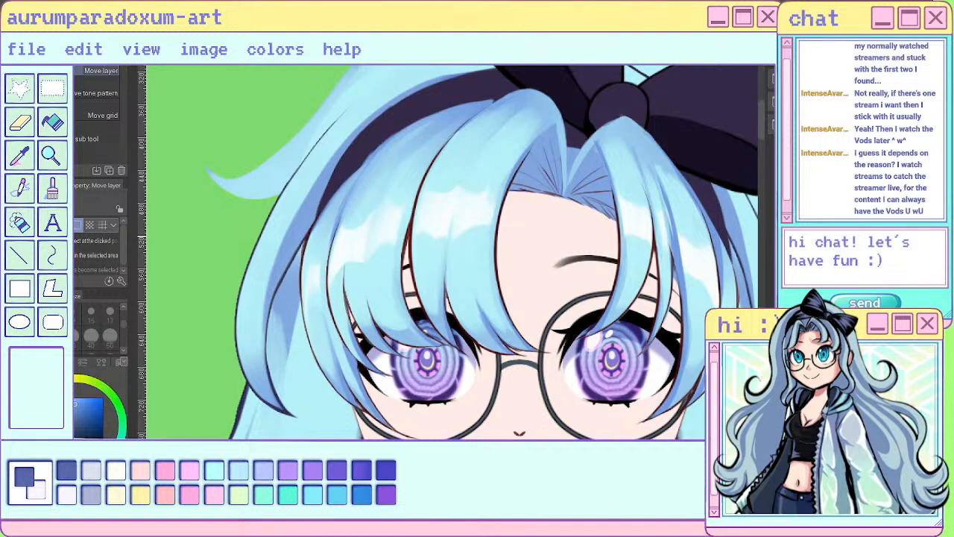
- Trim the outer edge of the left bangs along the headband and down the side with the Hard eraser at size 8
key(j)
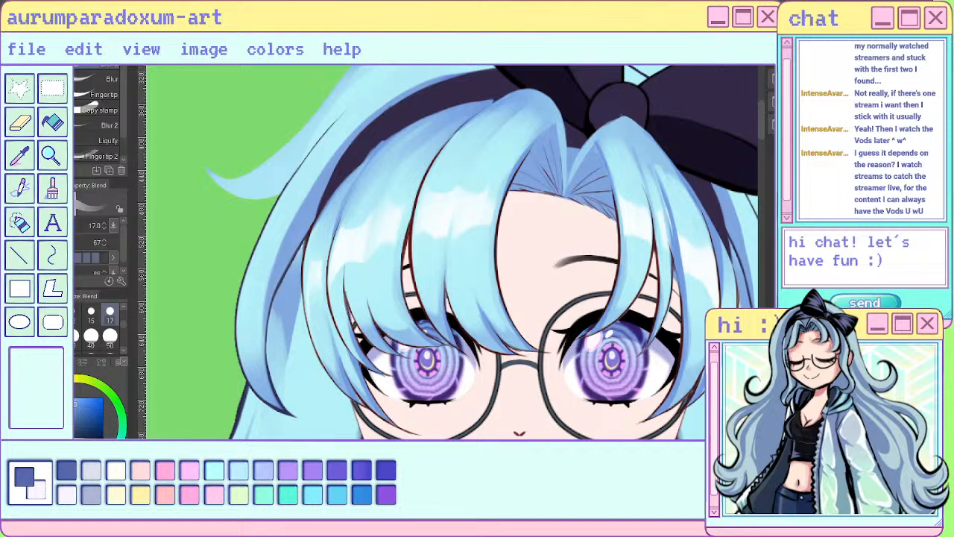
key(e)
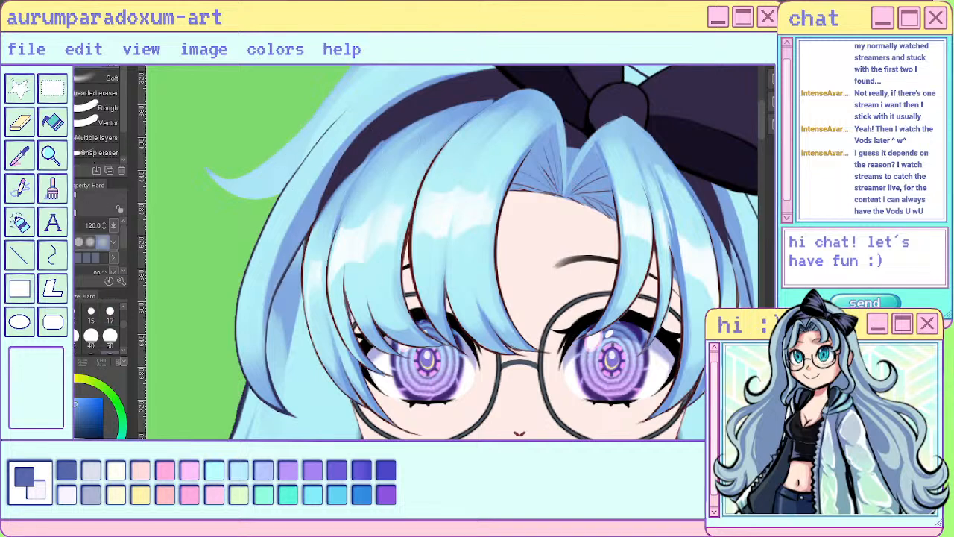
drag(382, 143, 346, 179)
drag(398, 127, 311, 227)
key(ctrl+z)
drag(364, 166, 305, 241)
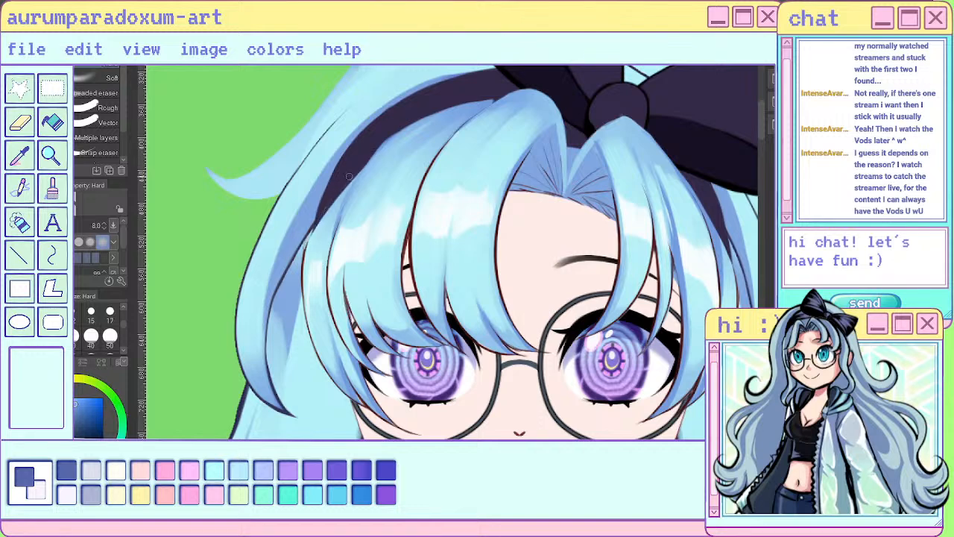
key(ctrl+z)
mouse_move(359, 169)
mouse_down()
mouse_move(300, 264)
mouse_move(301, 290)
mouse_up()
key(ctrl+z)
drag(321, 209, 299, 302)
drag(311, 239, 297, 293)
drag(353, 167, 299, 265)
drag(328, 208, 293, 316)
- Smooth the upper edge of the left bangs where they meet the headband near the bow, using the Hard eraser at size 8
drag(476, 100, 495, 102)
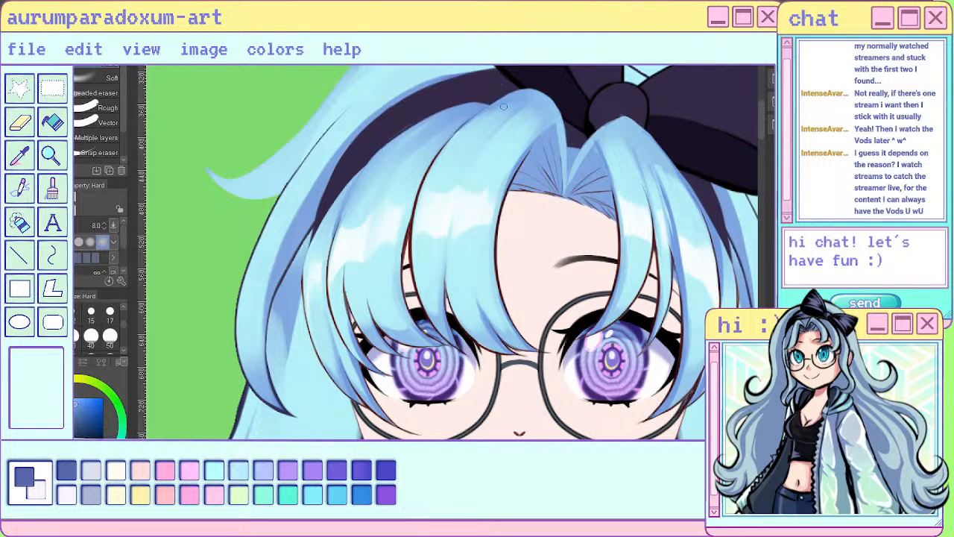
drag(431, 111, 488, 107)
scroll(477, 88, down, 5)
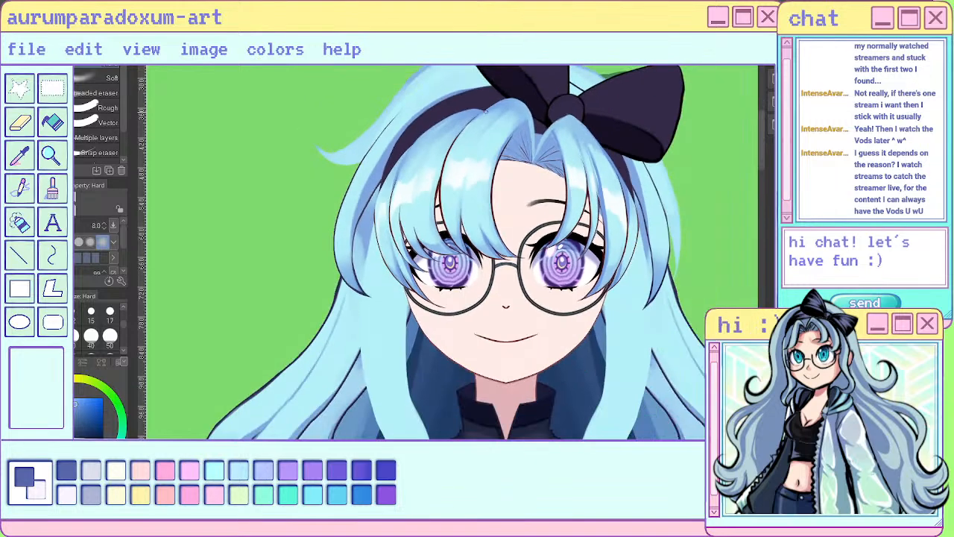
scroll(483, 93, up, 3)
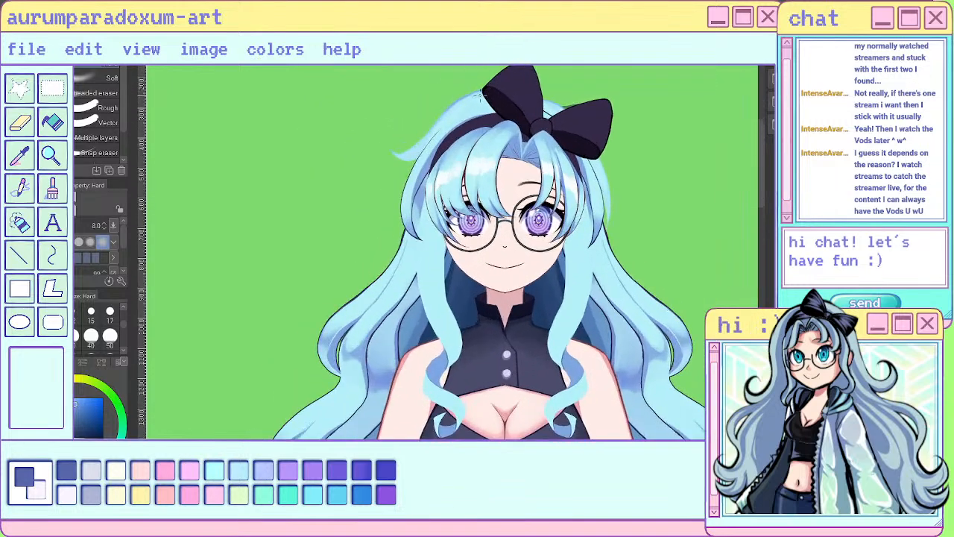
scroll(544, 115, up, 4)
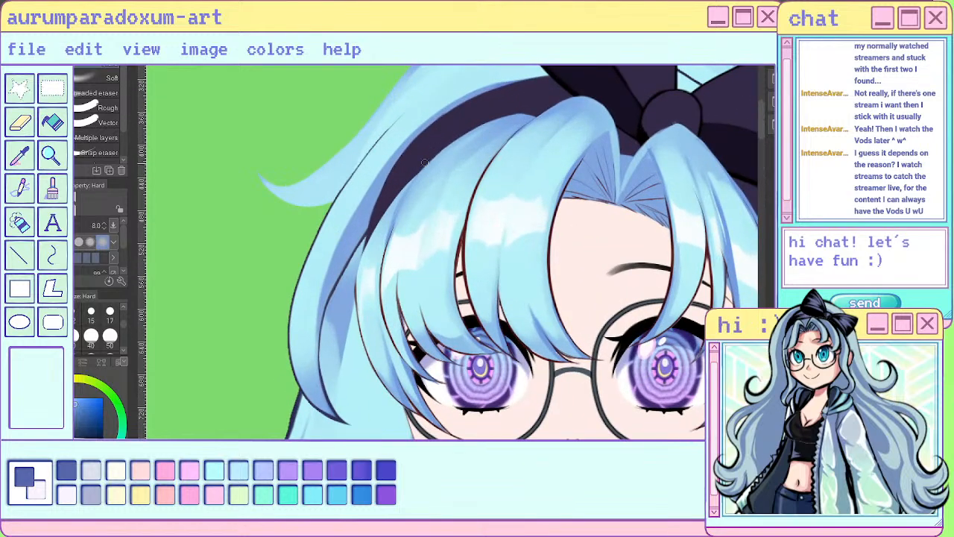
scroll(535, 99, down, 6)
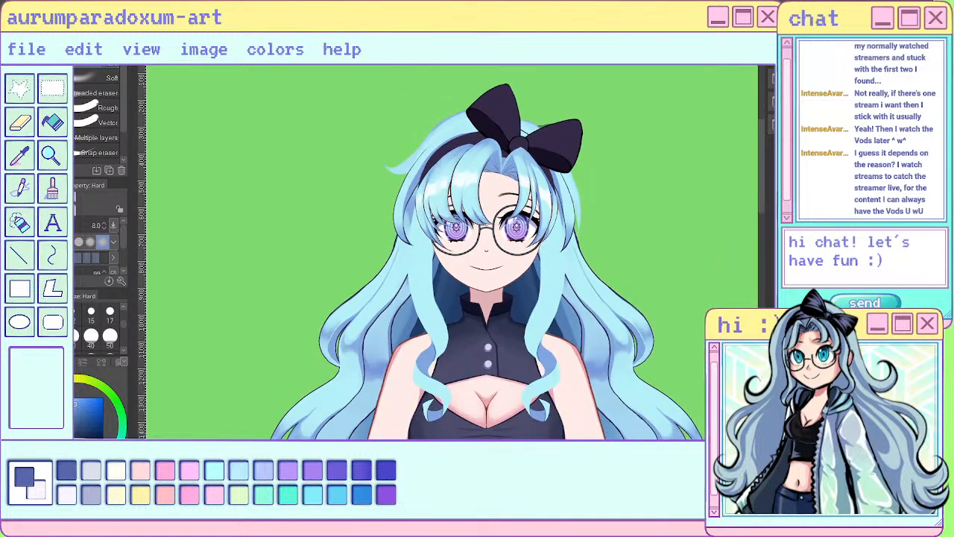
scroll(432, 129, up, 6)
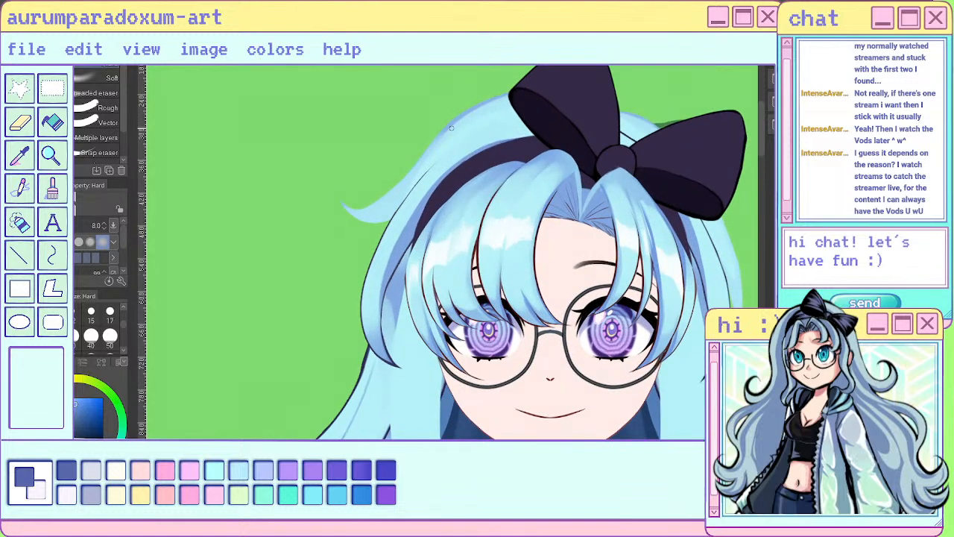
scroll(465, 125, up, 4)
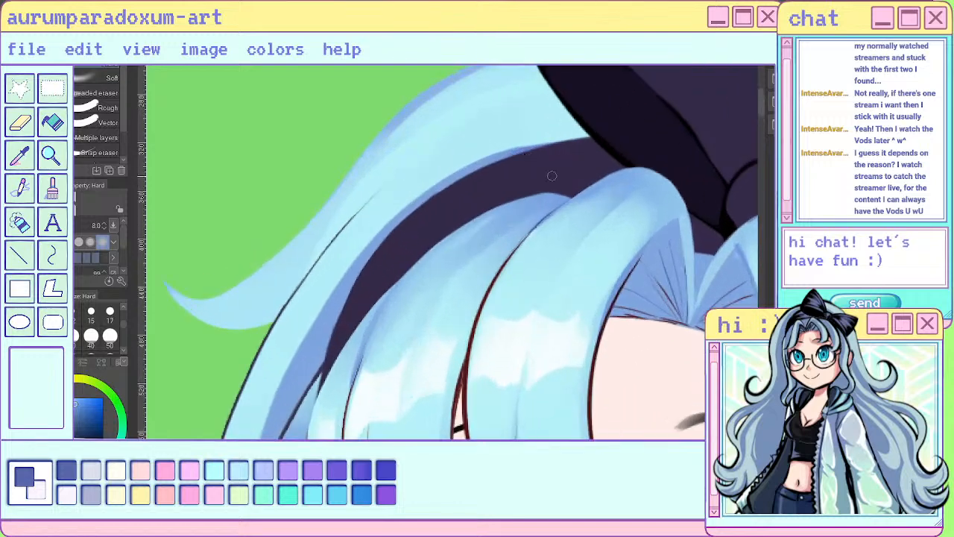
mouse_move(579, 189)
mouse_down()
mouse_move(492, 208)
mouse_move(441, 236)
mouse_move(560, 189)
mouse_move(404, 274)
mouse_up()
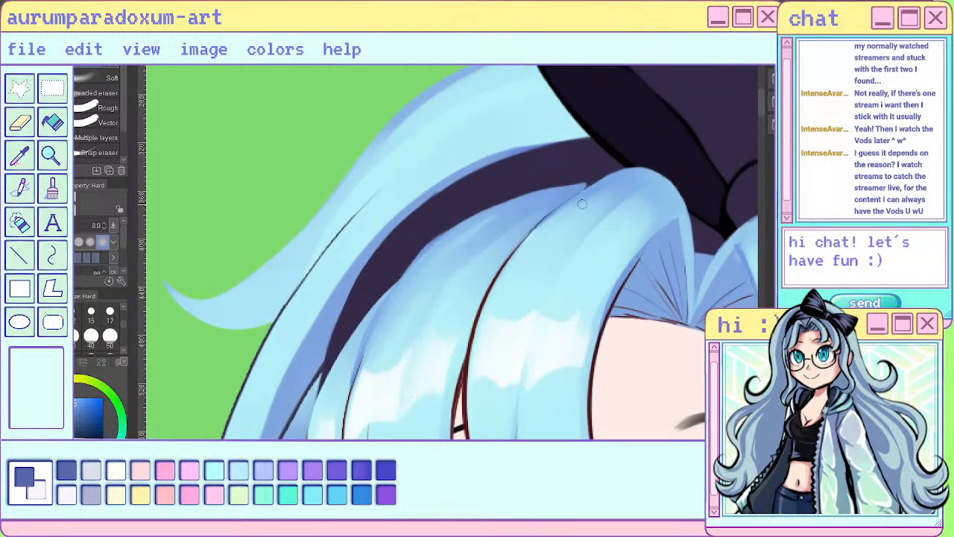
- Nudge the left bangs section slightly sideways with the Move layer tool so it lines up along the headband
scroll(583, 204, down, 4)
key(k)
scroll(485, 203, up, 2)
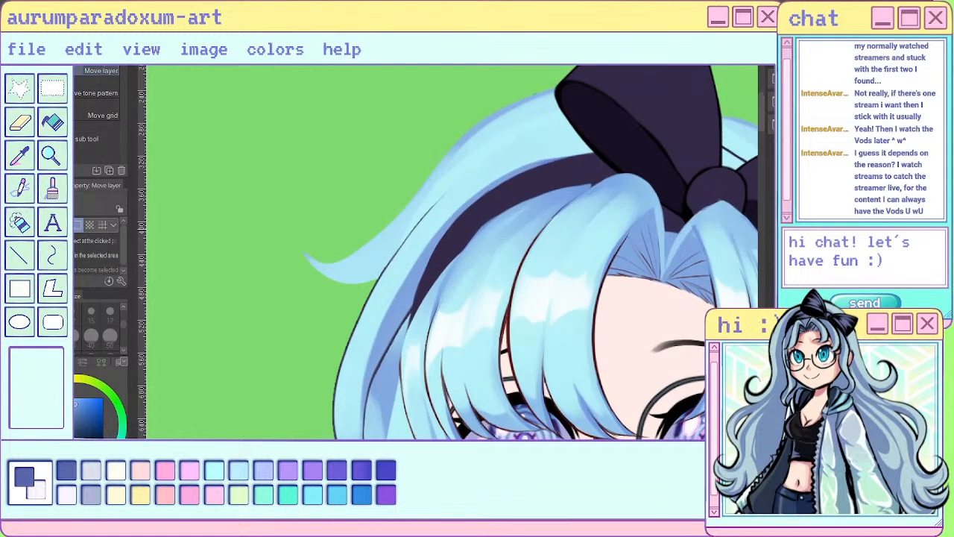
drag(477, 246, 480, 246)
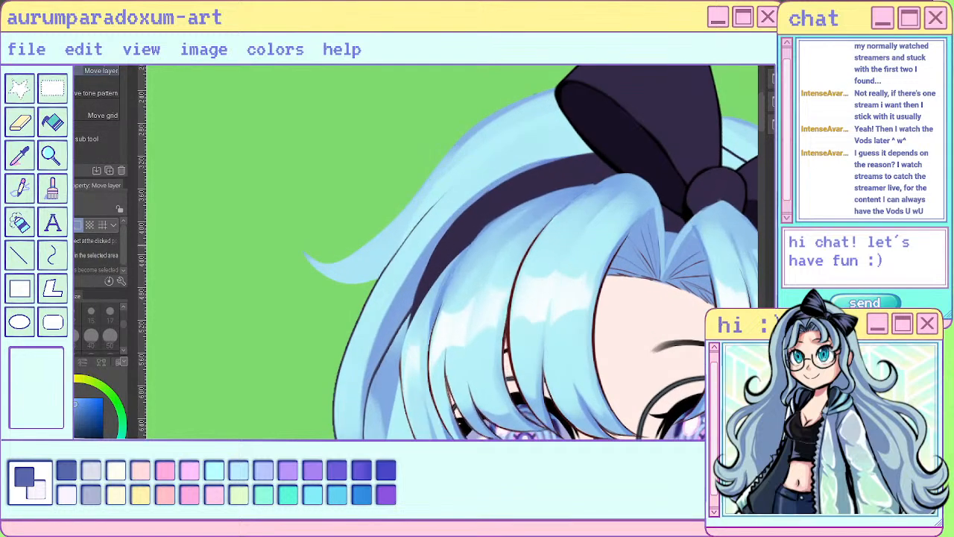
scroll(582, 204, up, 2)
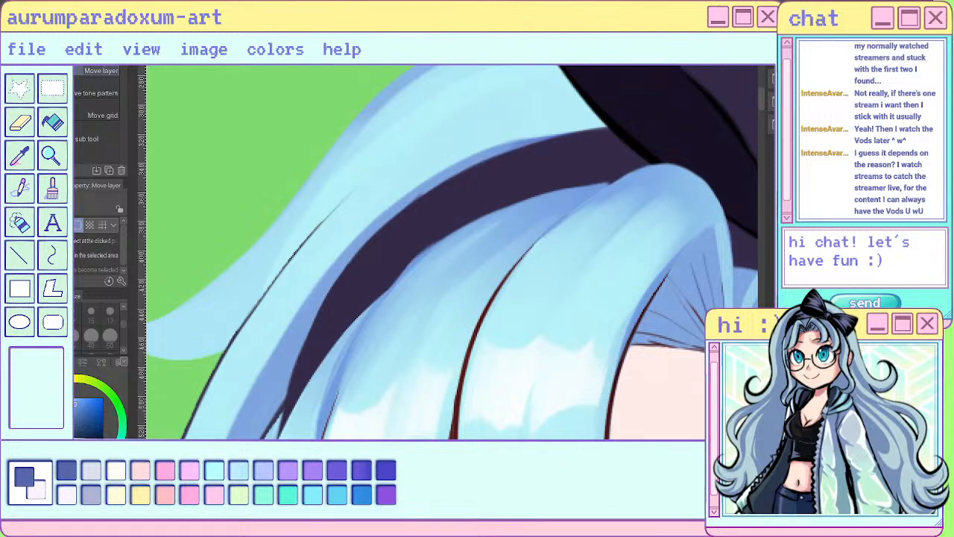
- Touch up the left bangs' top edge beside the bow with the Hard eraser and sai pen, and check it against the whole head
key(e)
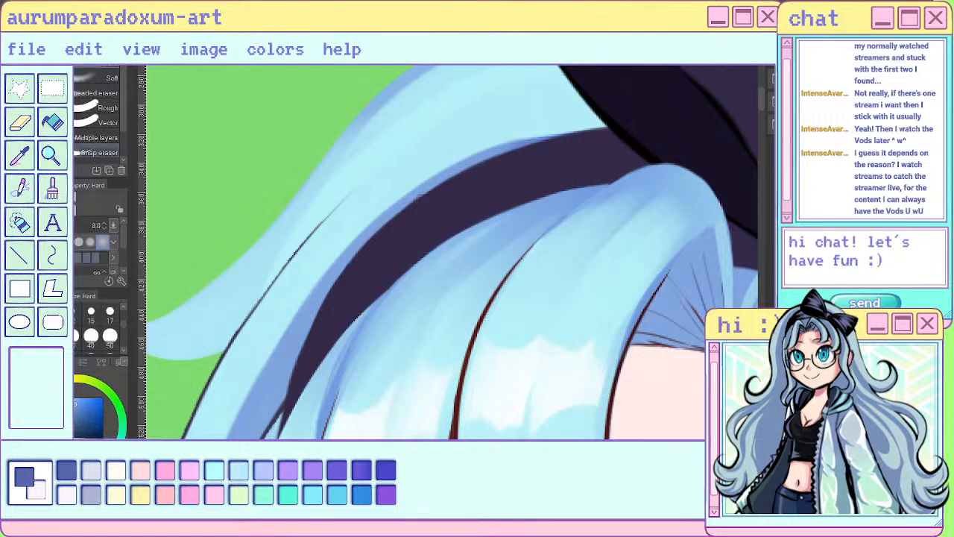
key(p)
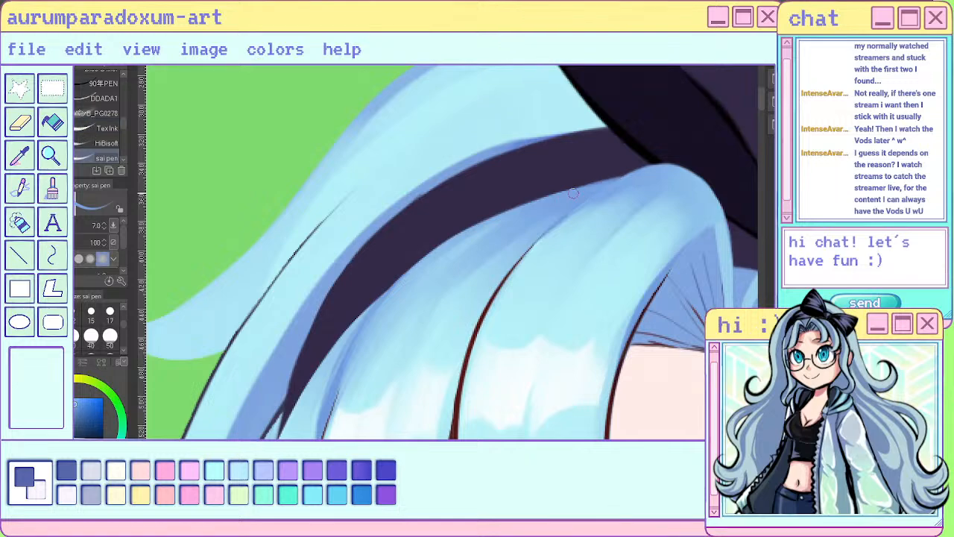
scroll(495, 234, down, 5)
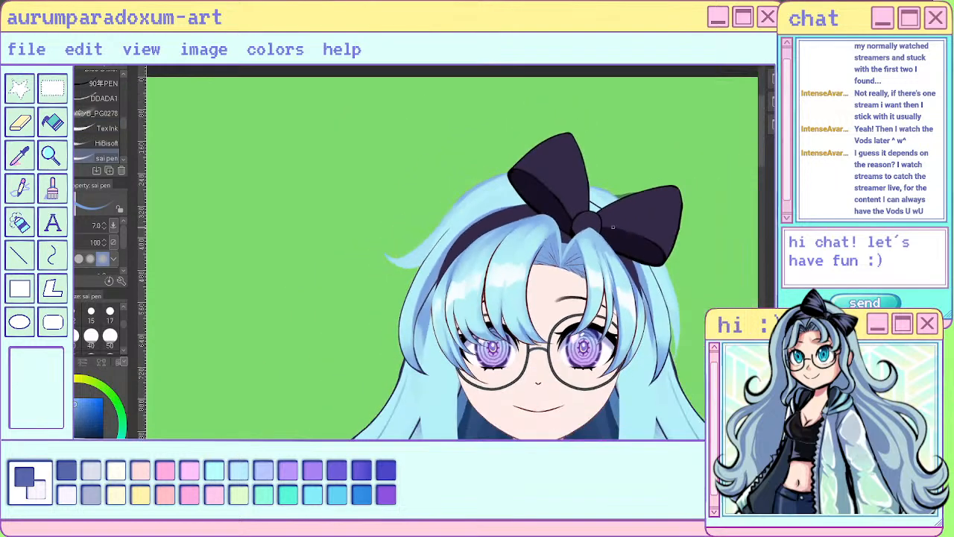
scroll(552, 232, up, 5)
scroll(552, 232, down, 5)
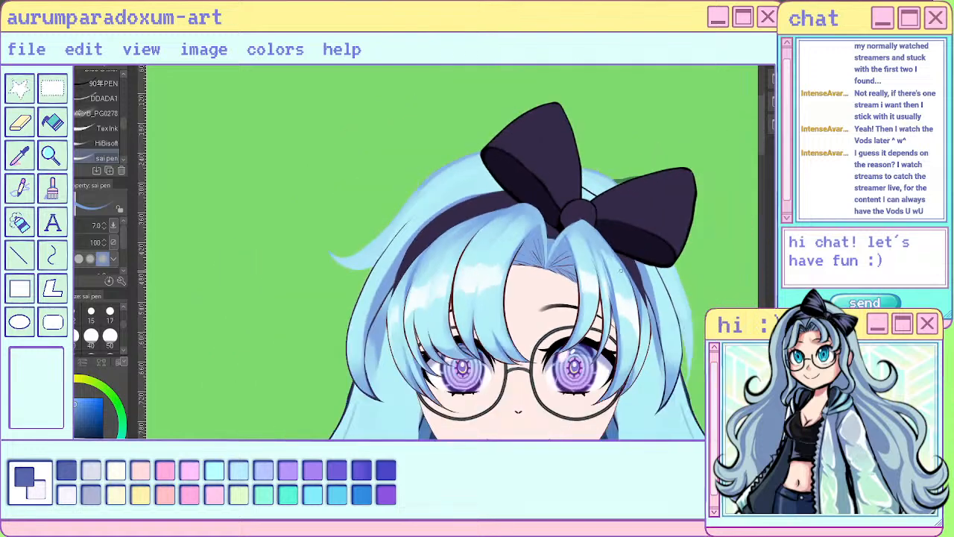
scroll(553, 231, up, 5)
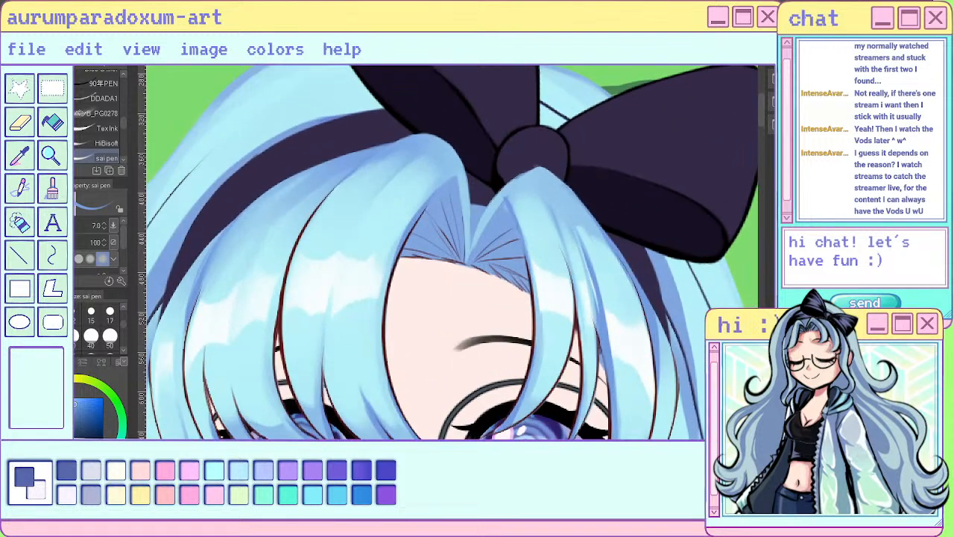
key(ctrl+z)
key(ctrl+y)
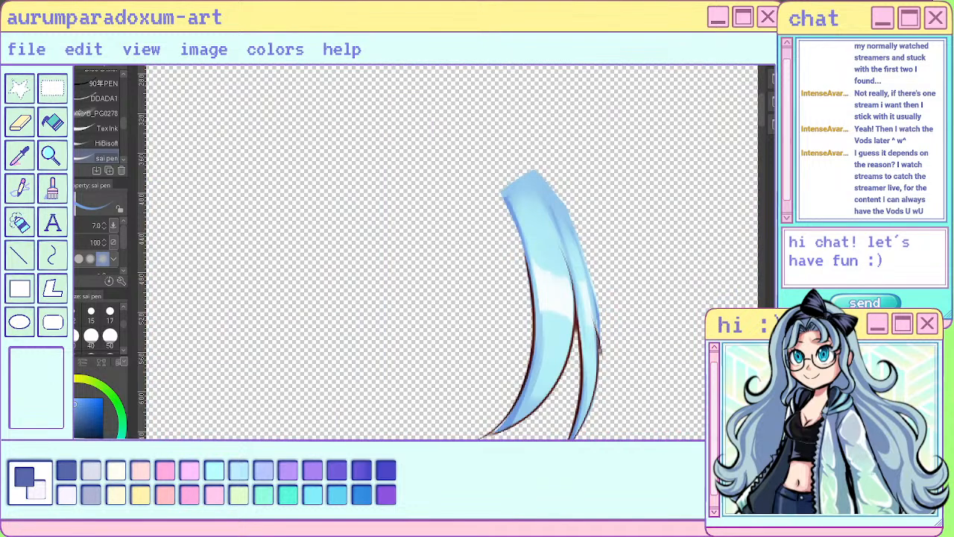
- Fill out the outer edge of the isolated thin right bang strand with blues sampled from it, using the sai pen at size 7
alt+click(595, 346)
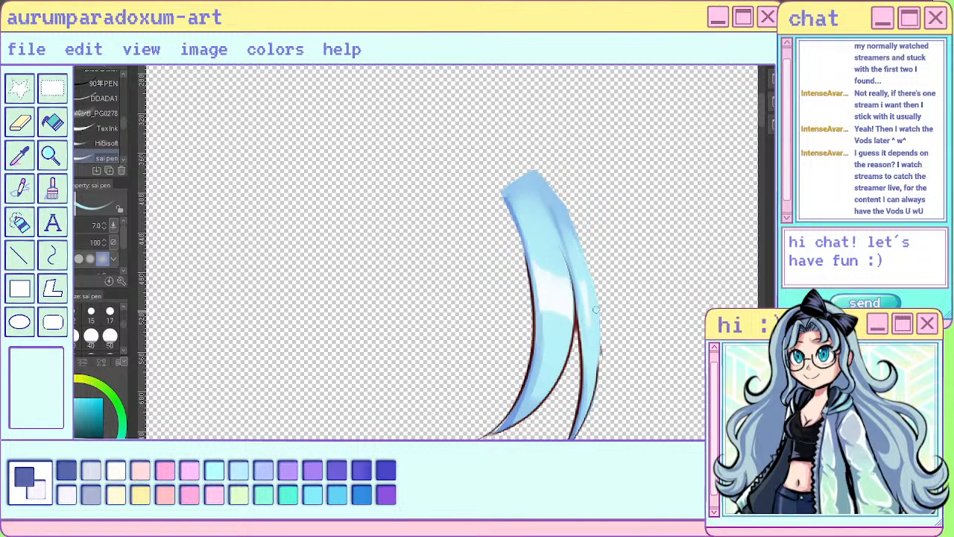
drag(597, 310, 589, 386)
alt+click(583, 287)
drag(586, 292, 600, 327)
alt+click(577, 262)
alt+click(577, 325)
key(ctrl+z)
drag(601, 309, 592, 409)
drag(602, 360, 582, 419)
- Flip the canvas and outline the thin strand's outer edge in dark red with the sai pen at size 4
scroll(578, 373, down, 3)
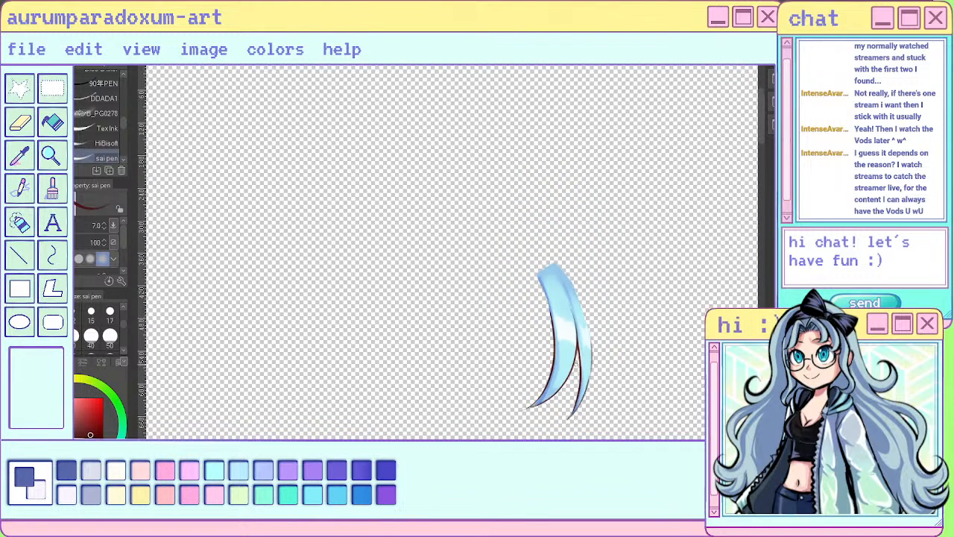
scroll(591, 299, up, 4)
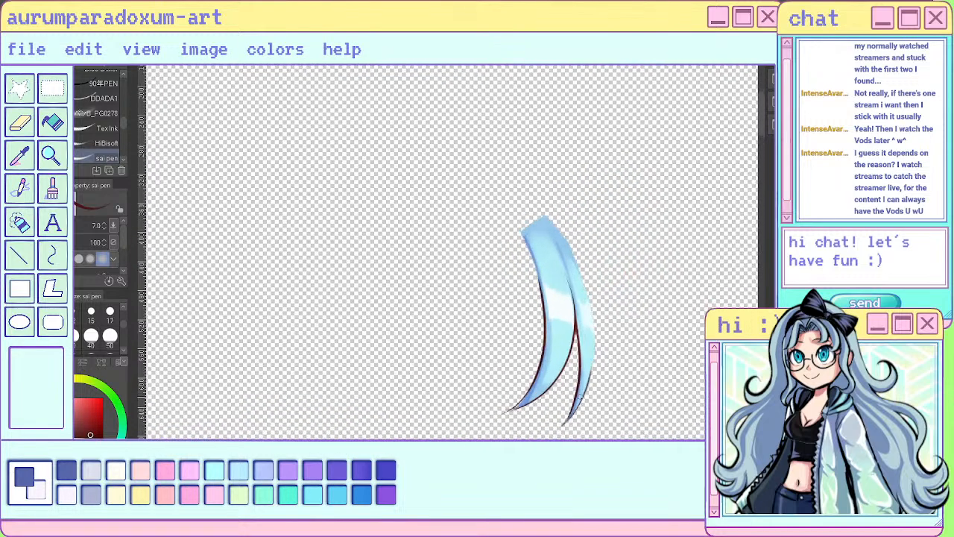
key(h)
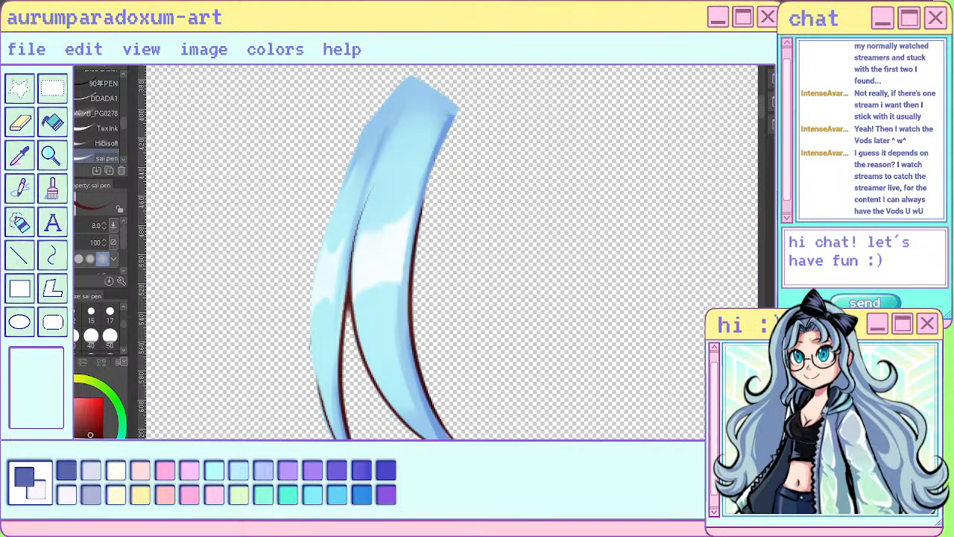
scroll(74, 328, up, 2)
click(54, 338)
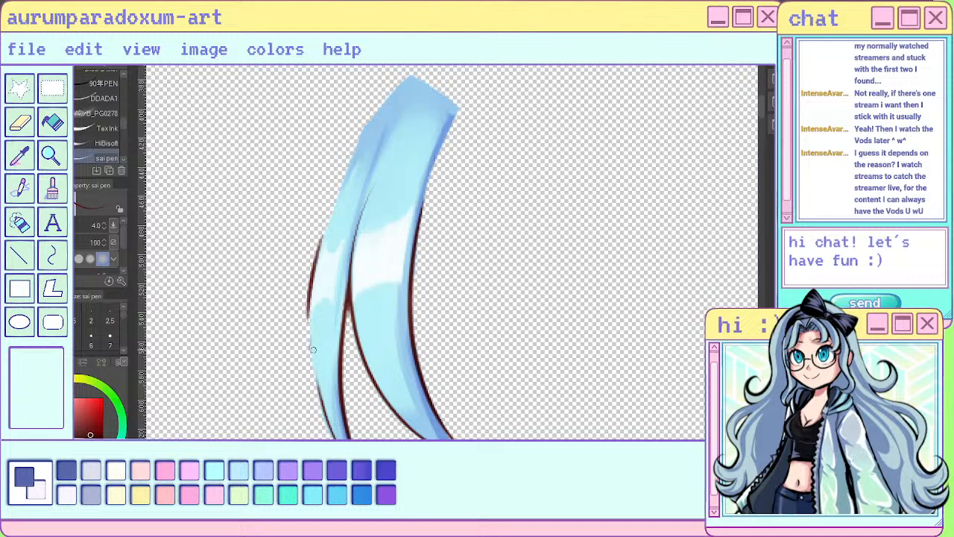
drag(313, 278, 323, 412)
drag(310, 331, 333, 439)
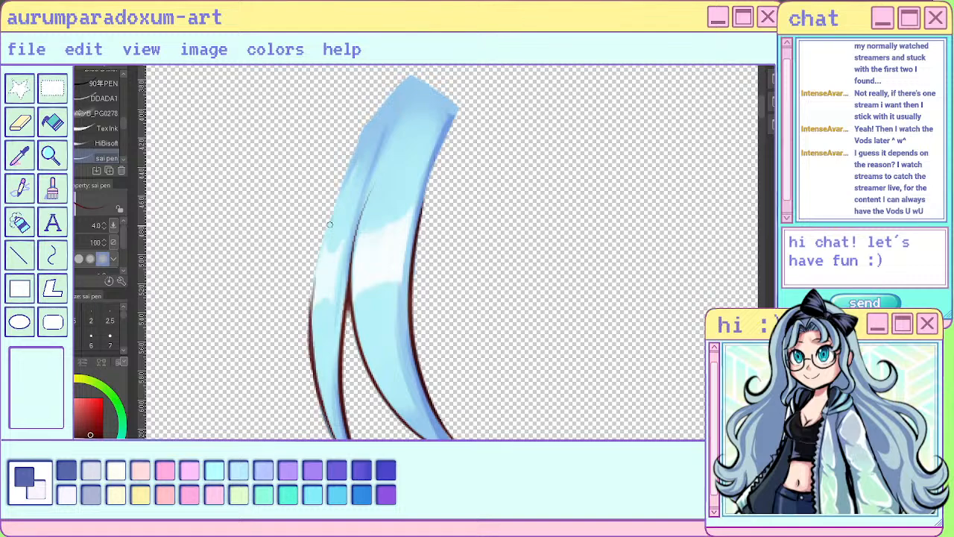
mouse_move(329, 220)
mouse_down()
mouse_move(320, 391)
mouse_move(317, 252)
mouse_move(311, 307)
mouse_up()
key(ctrl+z)
key(ctrl+z)
- Refine the strand's new outline from the inside with a light blue sampled from its highlight
alt+click(316, 276)
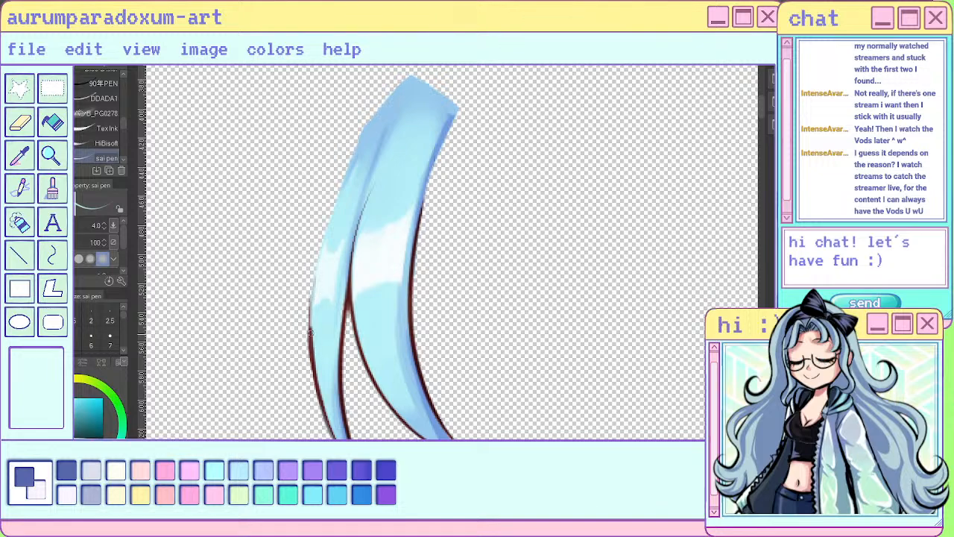
drag(314, 290, 339, 425)
scroll(340, 425, up, 1)
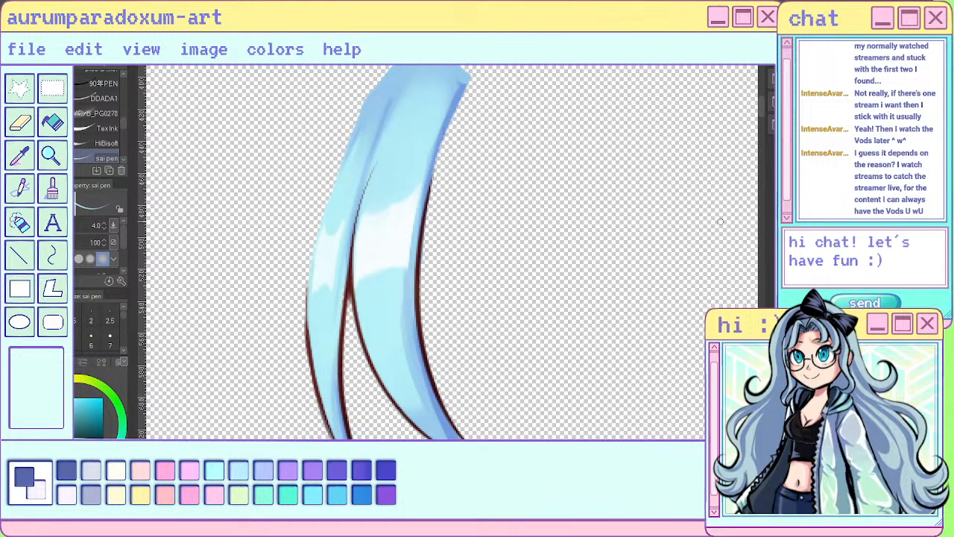
- Bring back the full illustration, return the canvas to its unflipped view and check how the right bang strands fit together
scroll(525, 227, down, 3)
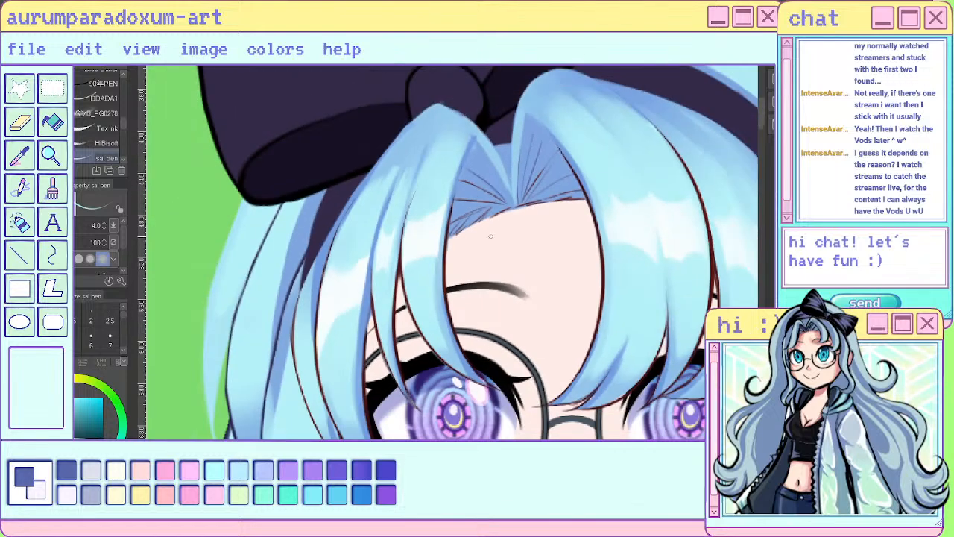
scroll(525, 227, down, 4)
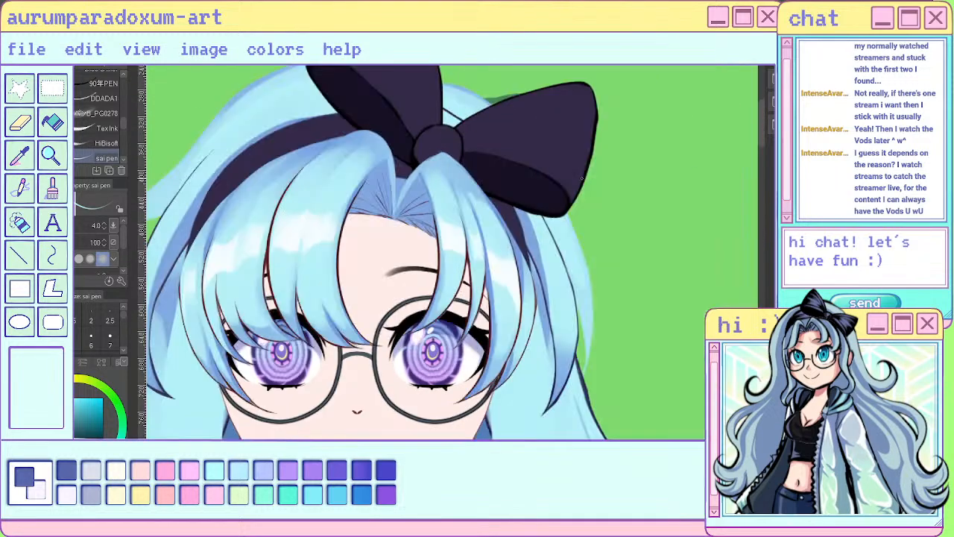
scroll(535, 264, down, 1)
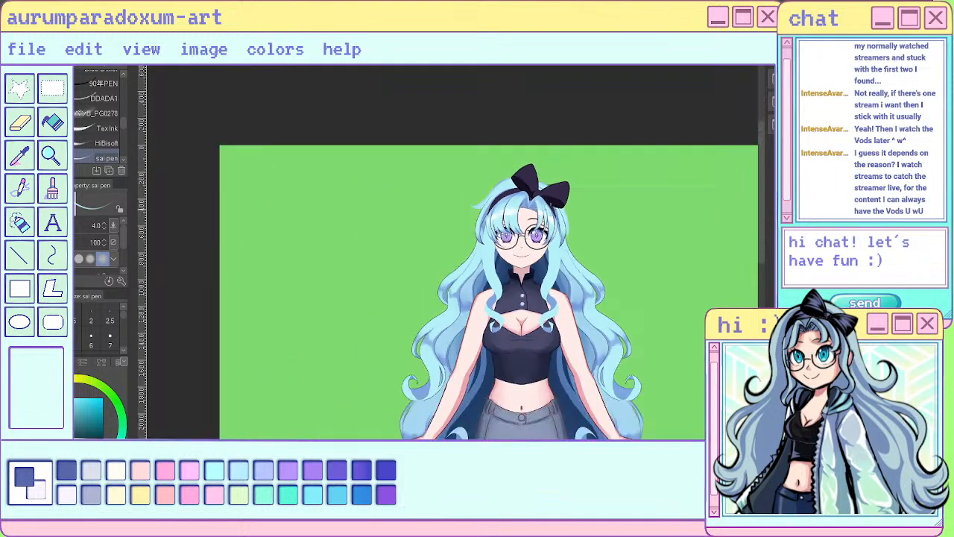
scroll(535, 264, up, 5)
scroll(535, 264, up, 2)
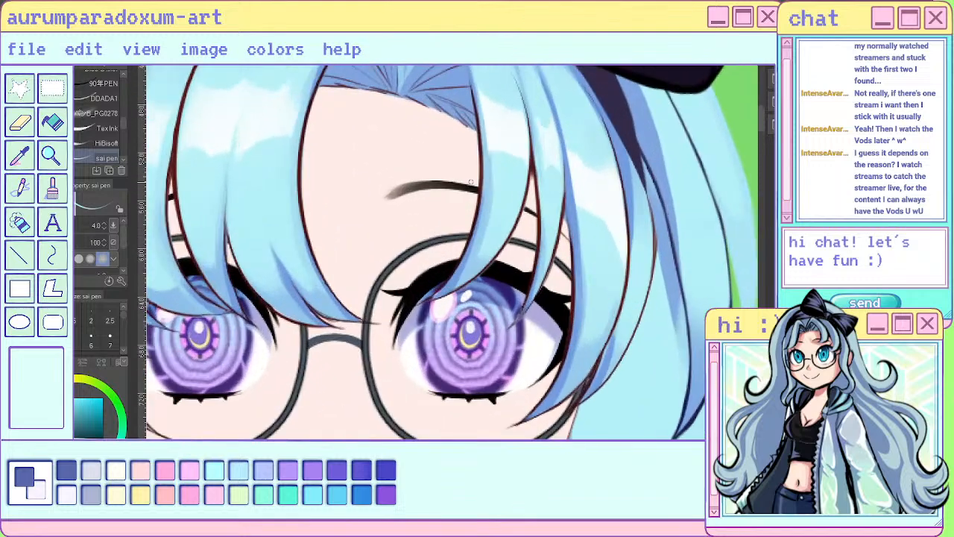
scroll(535, 264, down, 2)
scroll(556, 137, up, 3)
- Touch up the shading along the inner edge of the right front bang strand beside the eyebrow with the sai pen at size 4
scroll(555, 136, up, 2)
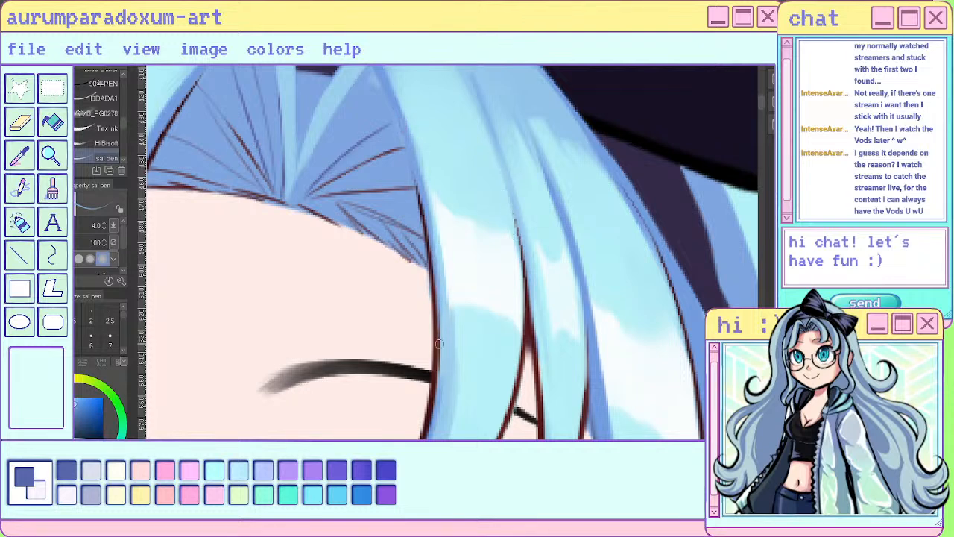
drag(433, 393, 426, 437)
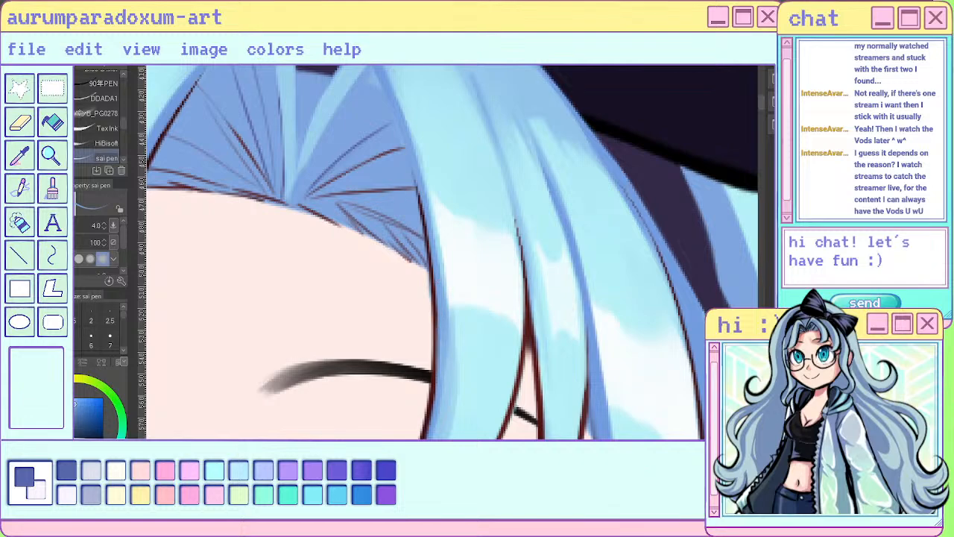
- Inspect the right bang strands from the bow down to their tips beside the eye, up close and against the whole head
scroll(488, 226, down, 5)
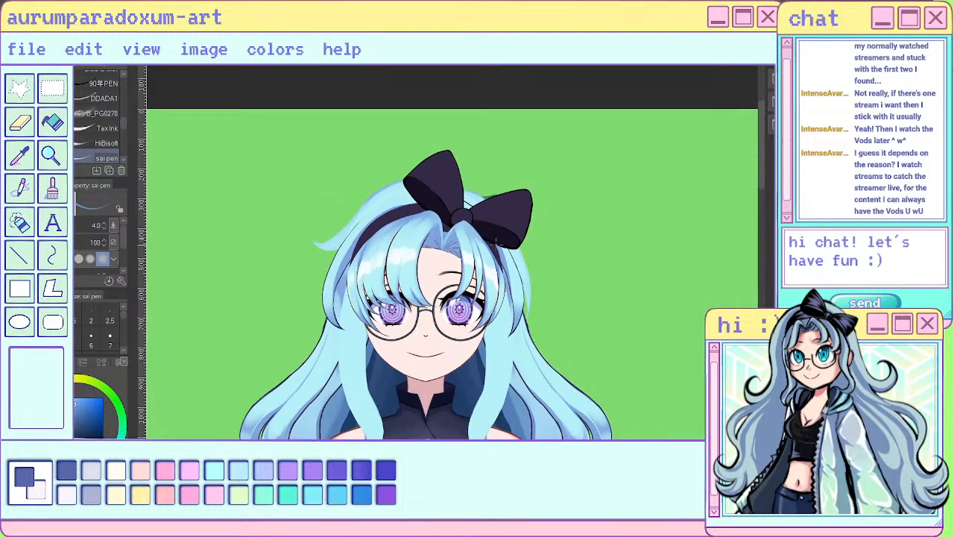
scroll(470, 222, up, 5)
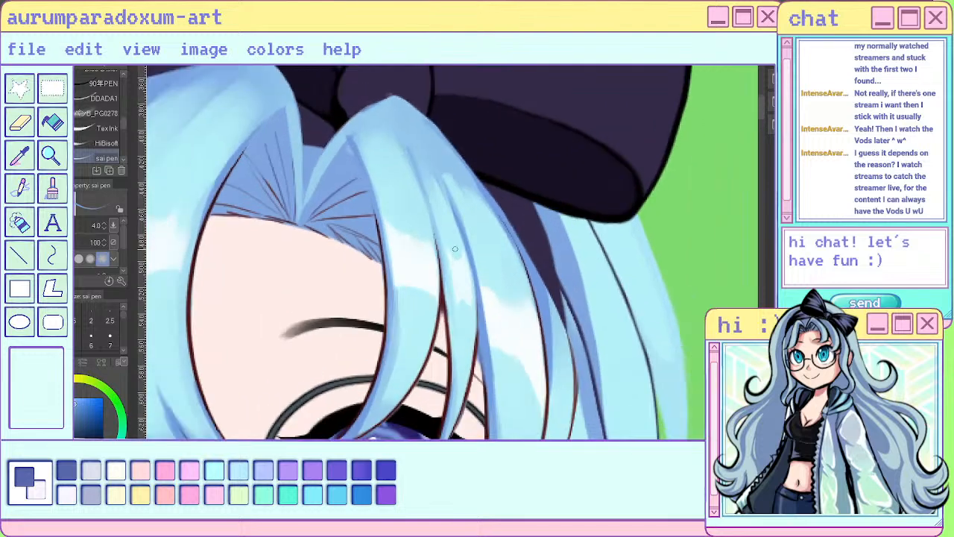
scroll(469, 222, down, 2)
scroll(470, 223, down, 3)
scroll(502, 313, up, 3)
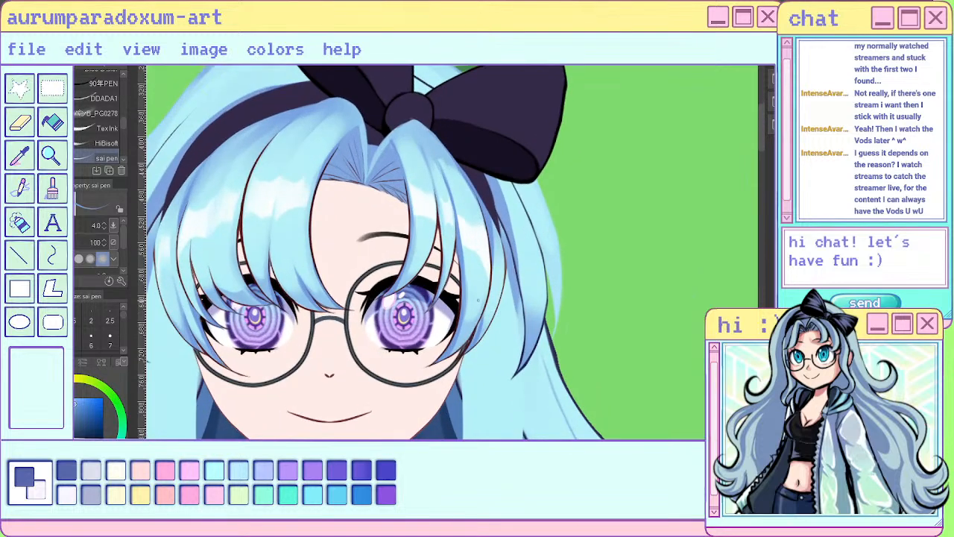
scroll(477, 300, up, 5)
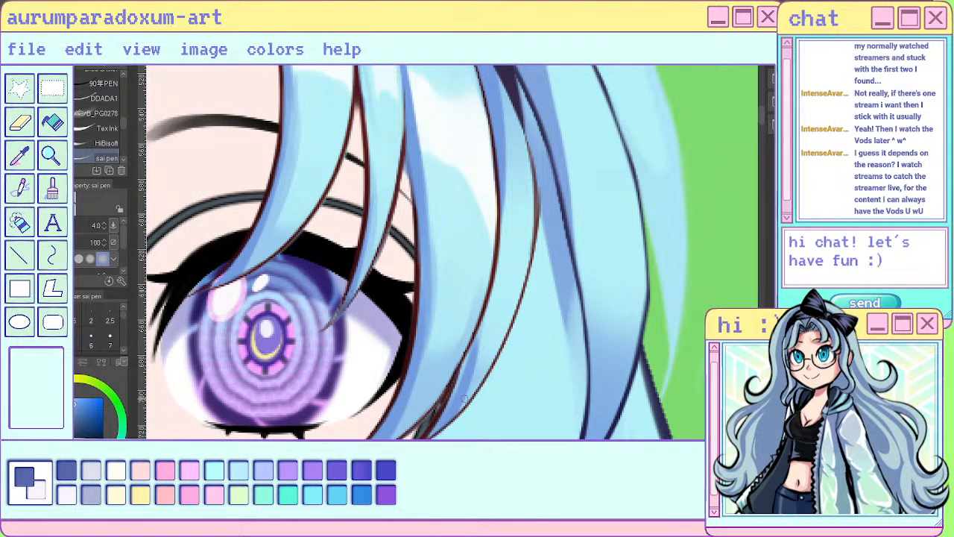
- Inspect how the separated bang strands overlap on the head, hiding and showing them one after another
scroll(465, 398, down, 4)
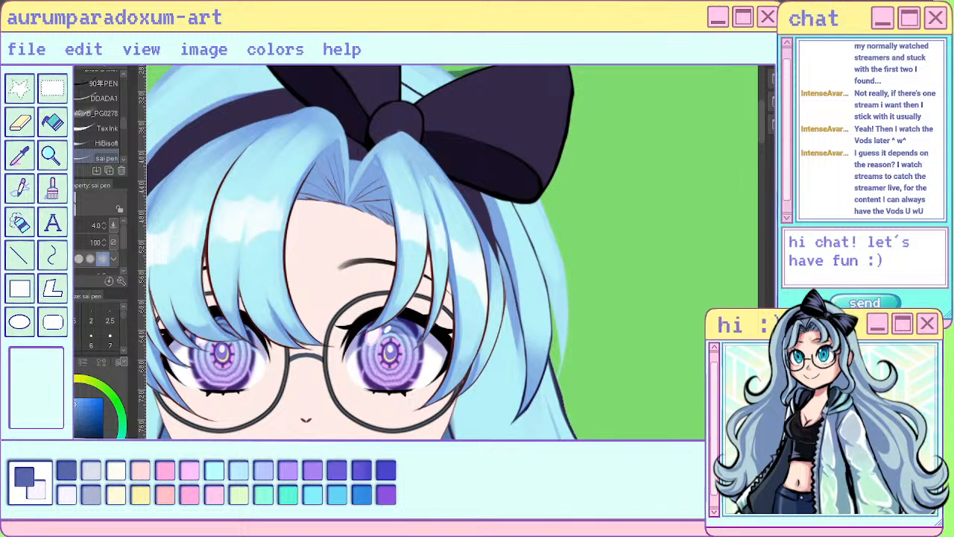
key(ctrl+z)
key(ctrl+y)
key(ctrl+z)
scroll(493, 250, down, 4)
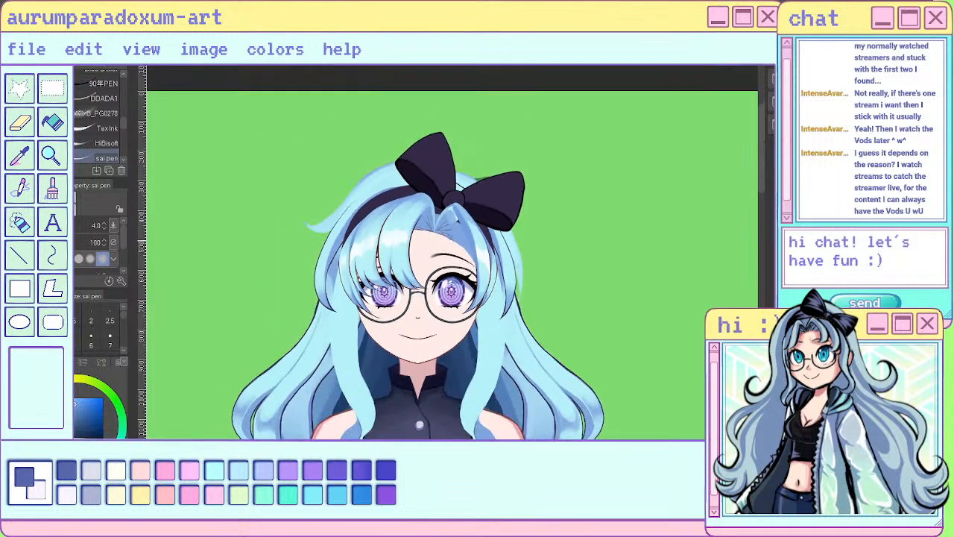
scroll(498, 286, up, 4)
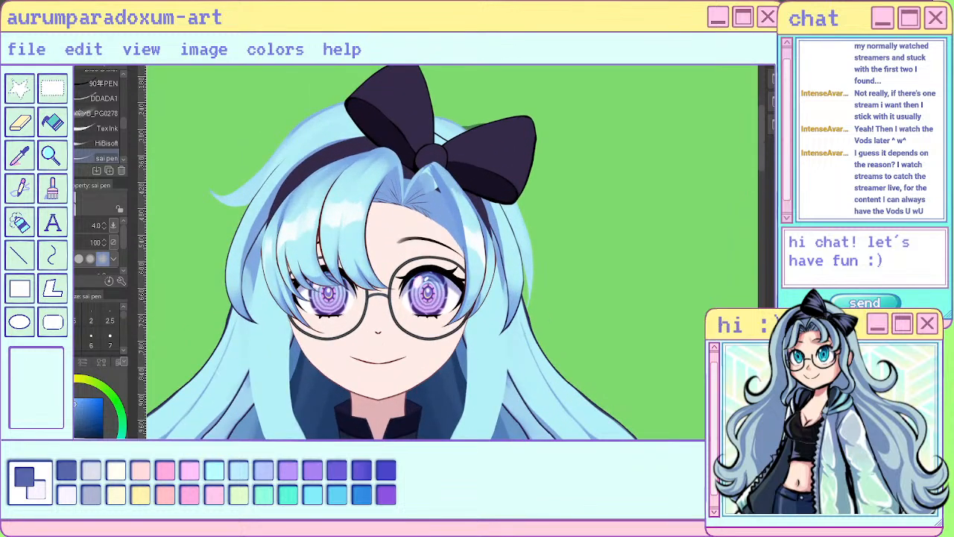
key(ctrl+z)
key(ctrl+y)
key(ctrl+y)
key(ctrl+z)
key(ctrl+y)
key(ctrl+z)
key(ctrl+z)
key(ctrl+y)
key(ctrl+z)
key(ctrl+z)
key(ctrl+y)
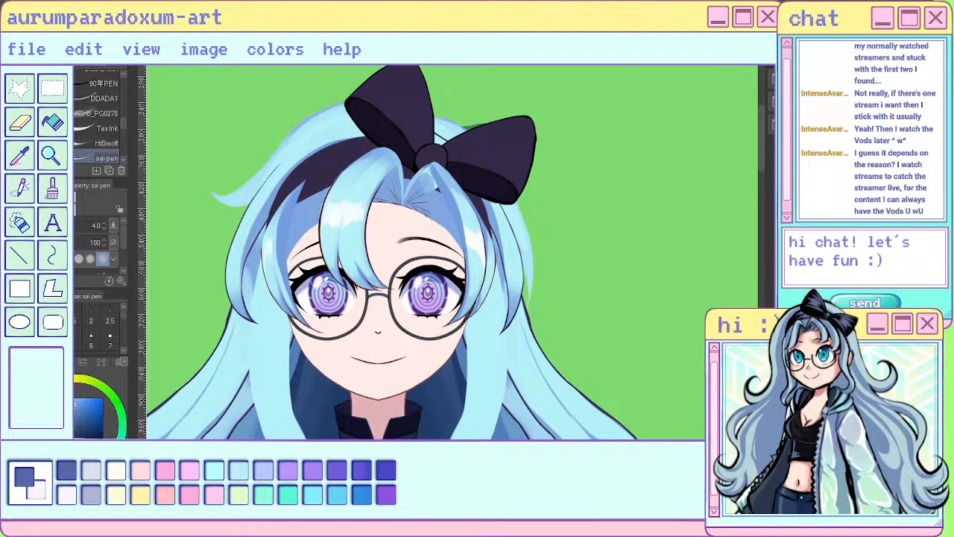
key(ctrl+z)
key(ctrl+y)
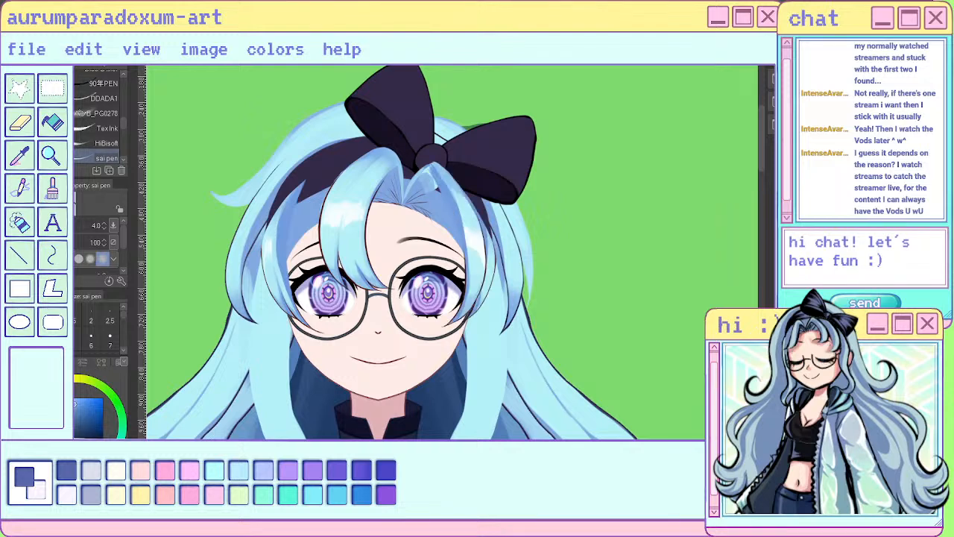
key(ctrl+z)
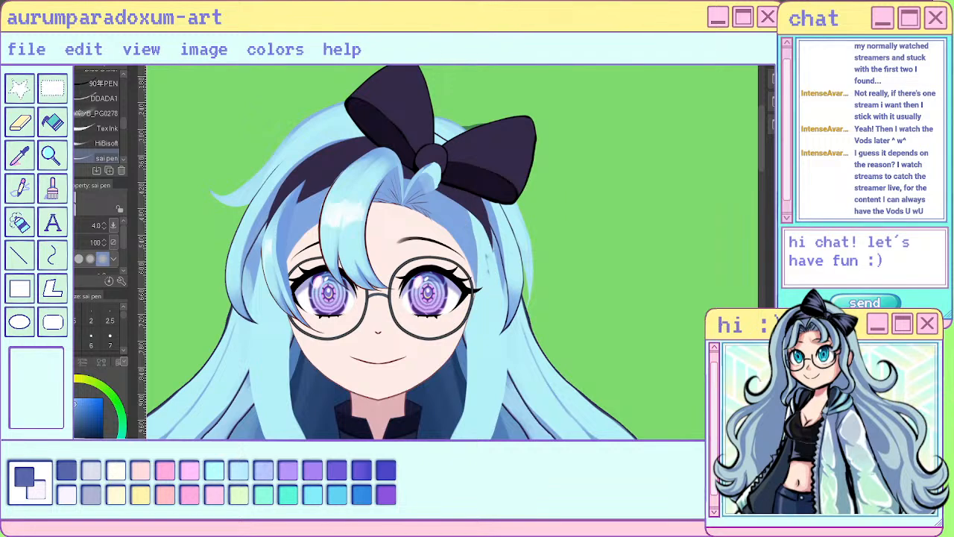
key(ctrl+y)
key(ctrl+z)
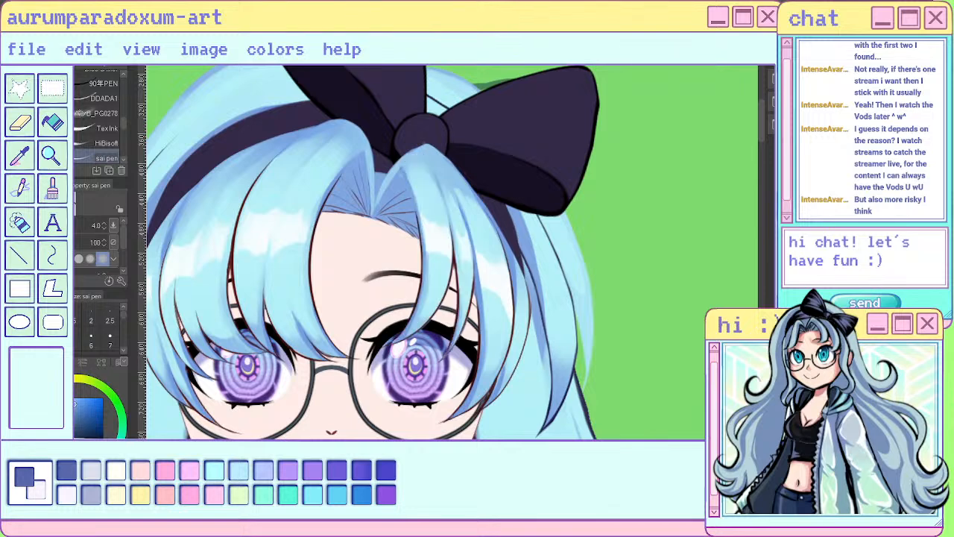
- Lasso the front right bang strand from the bow knot down to the eye, clear it from that area and deselect
key(m)
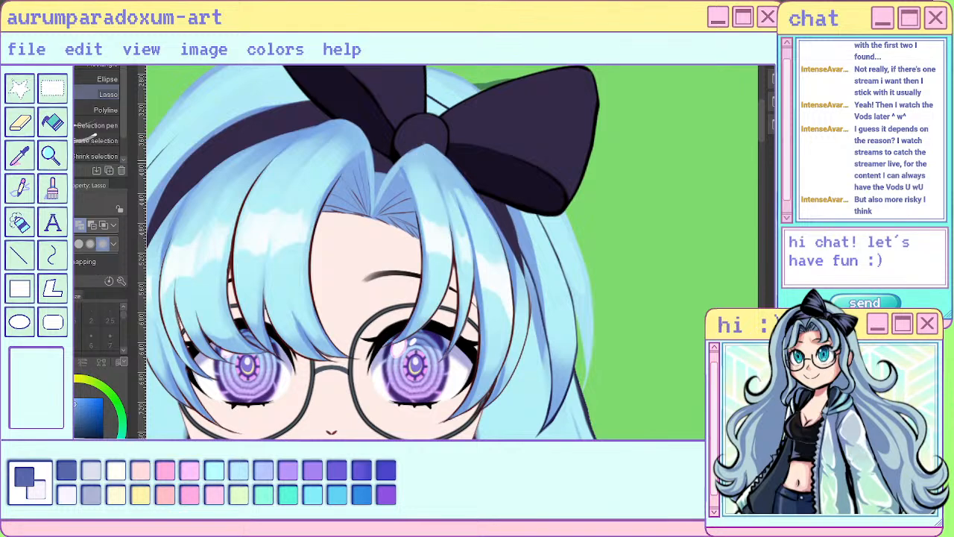
mouse_move(425, 142)
mouse_down()
mouse_move(448, 202)
mouse_move(452, 291)
mouse_move(328, 258)
mouse_move(427, 112)
mouse_move(389, 222)
mouse_move(384, 313)
mouse_move(452, 287)
mouse_move(453, 257)
mouse_up()
key(ctrl+d)
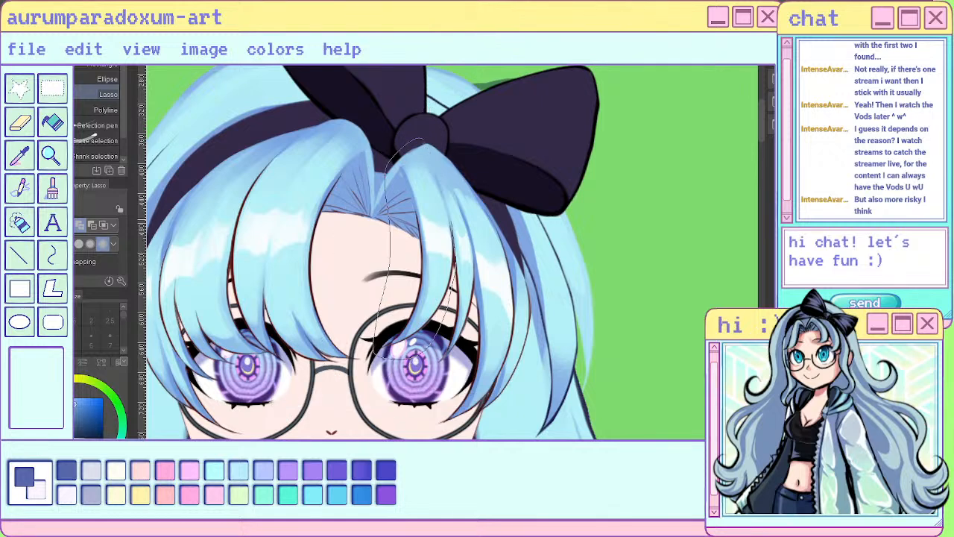
drag(428, 146, 424, 140)
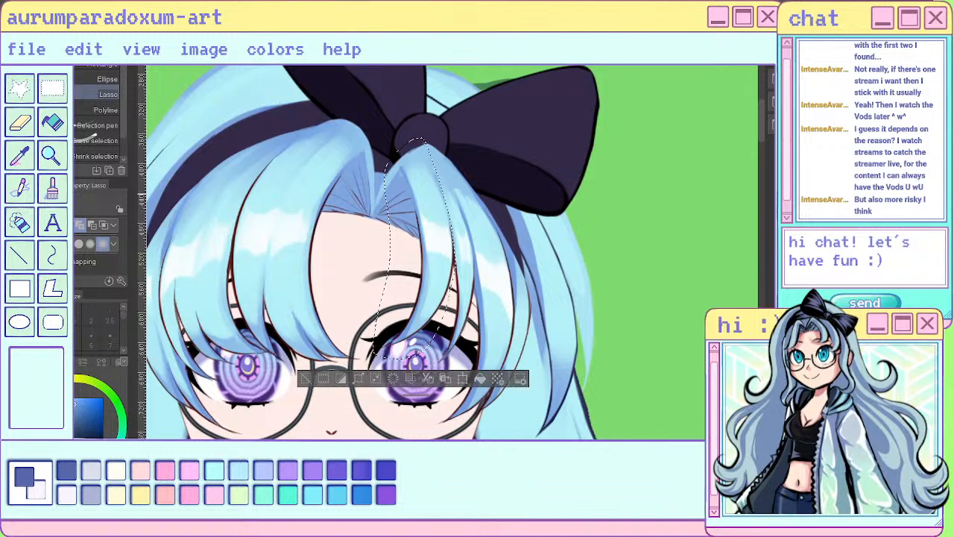
scroll(406, 197, up, 3)
scroll(425, 194, up, 2)
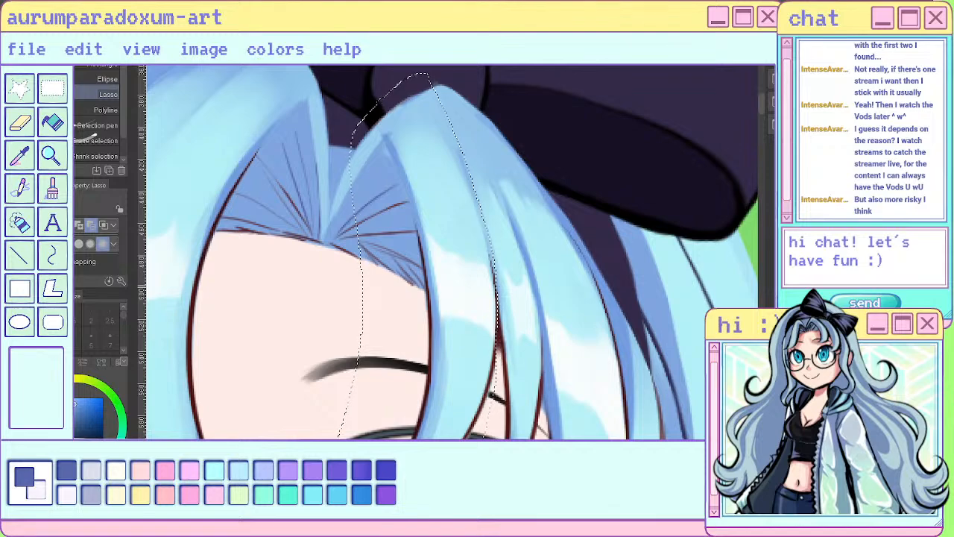
scroll(495, 240, down, 3)
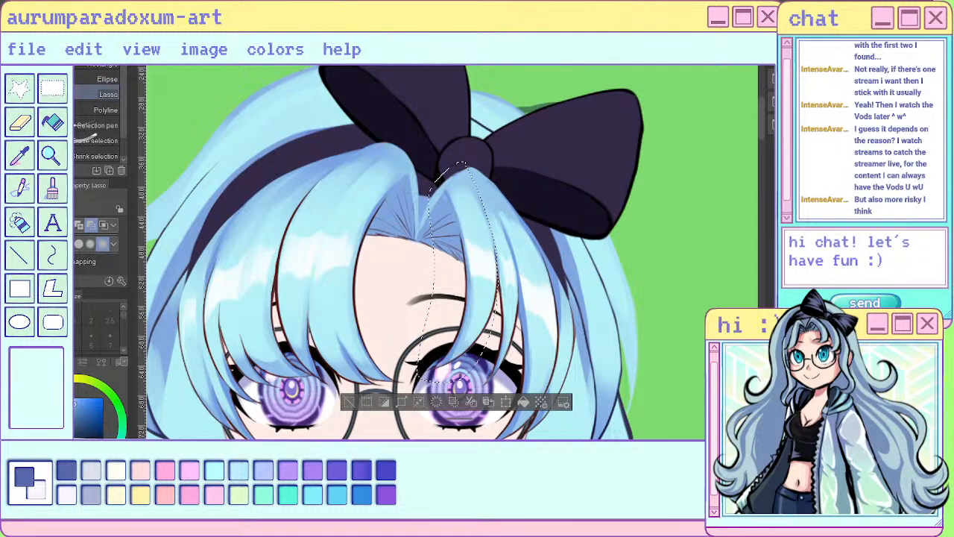
key(Delete)
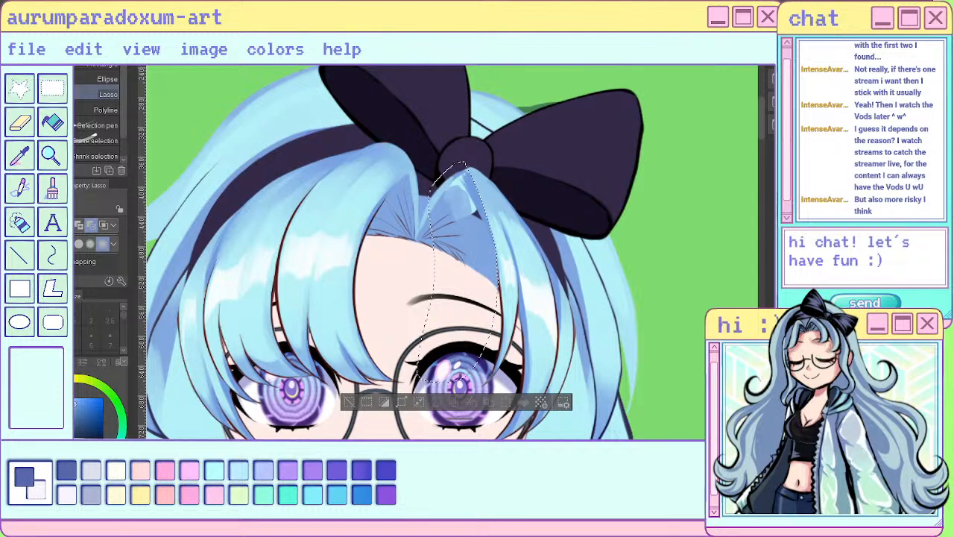
key(ctrl+d)
scroll(533, 188, up, 3)
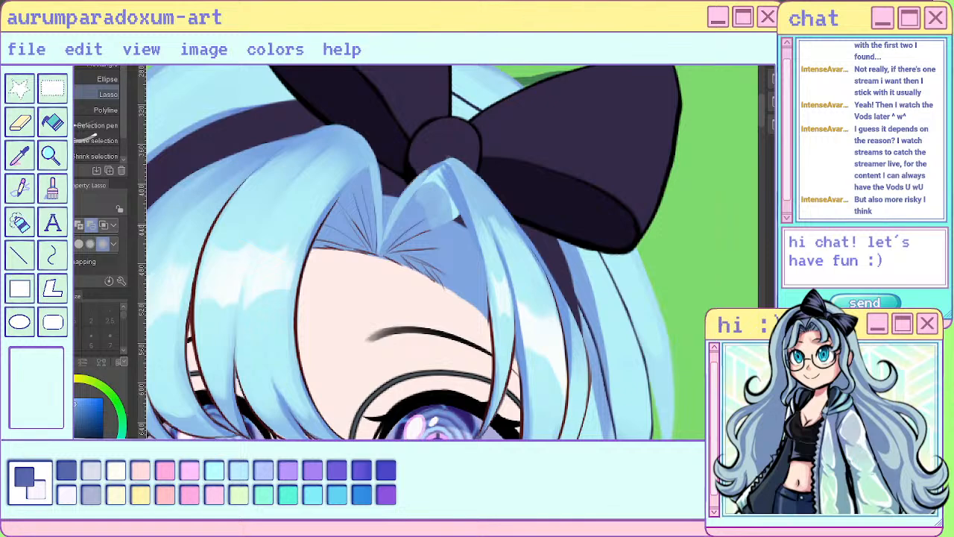
- Paint the exposed root and inner edge of the middle right bang strand in sampled blue with the sai pen at size 4
key(p)
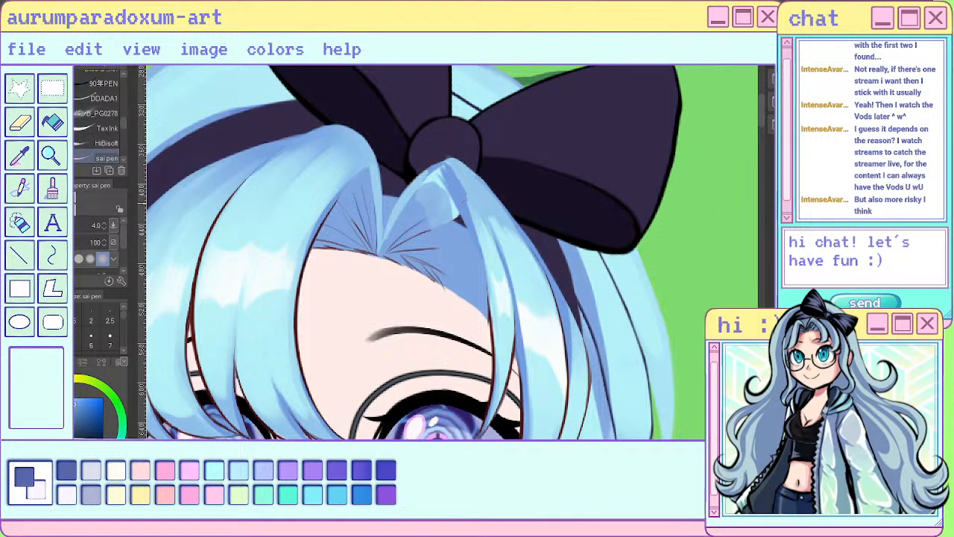
alt+click(465, 185)
drag(456, 177, 469, 216)
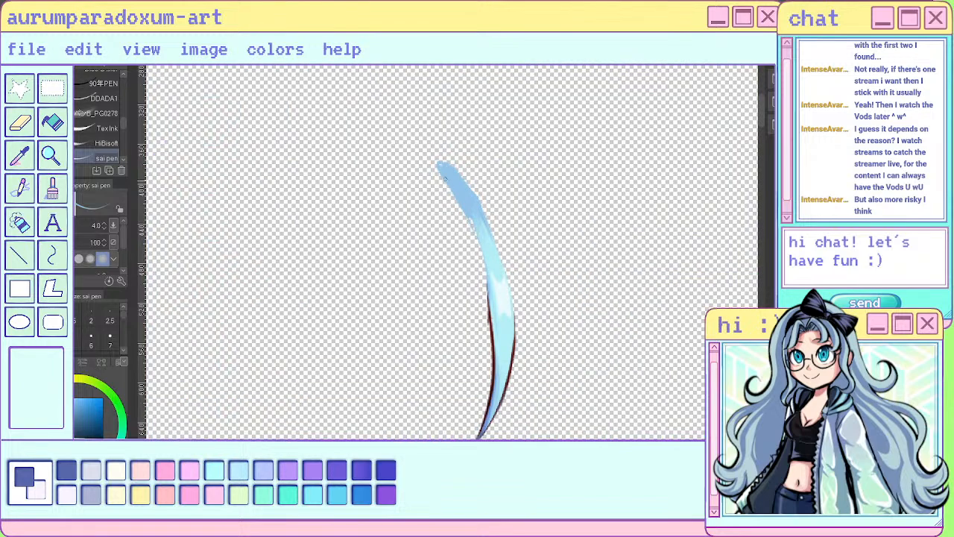
drag(445, 178, 487, 304)
mouse_move(468, 221)
mouse_down()
mouse_move(492, 333)
mouse_move(467, 206)
mouse_move(491, 324)
mouse_move(486, 284)
mouse_move(491, 391)
mouse_move(492, 314)
mouse_up()
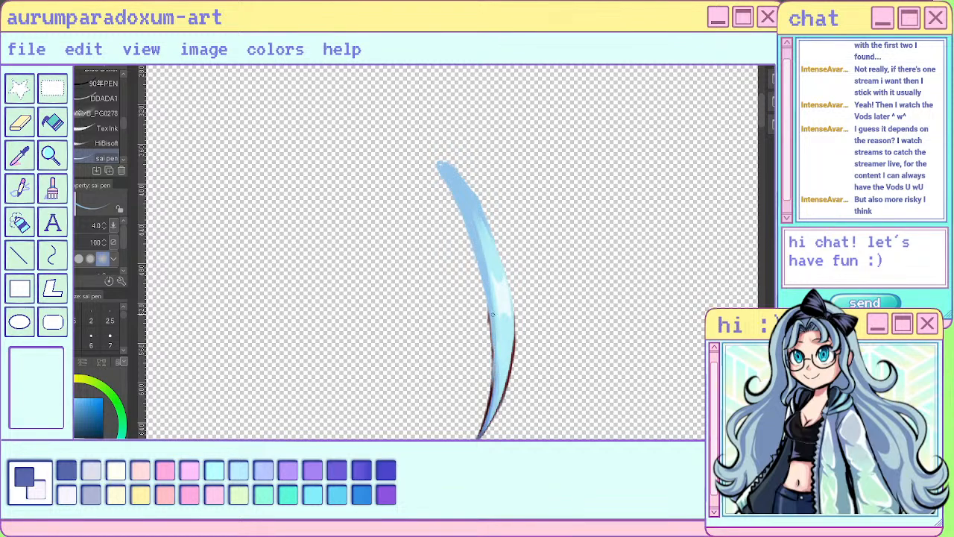
- Flip the canvas and blend the middle strand's inner edge and upper highlight with sampled blues, using the sai pen at size 7
key(h)
drag(414, 337, 413, 394)
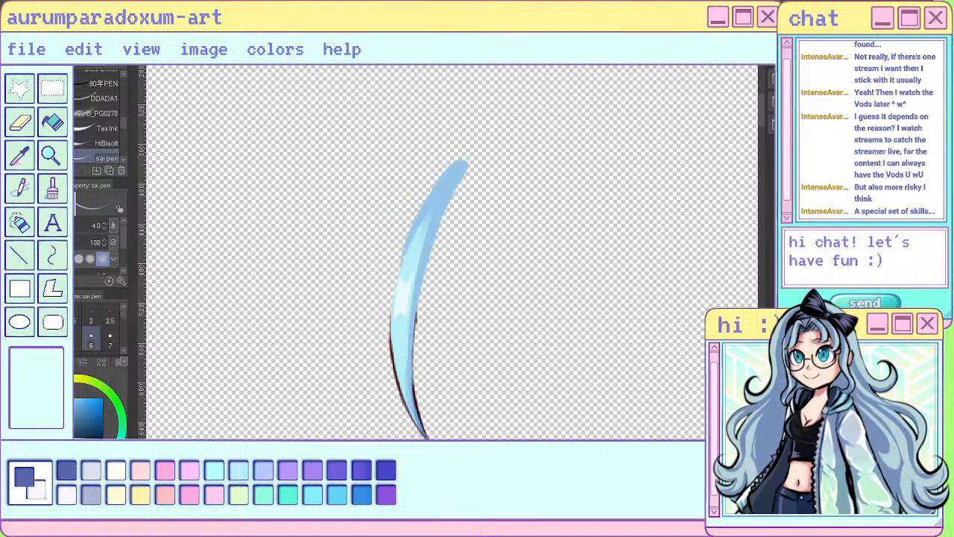
click(109, 340)
alt+click(412, 252)
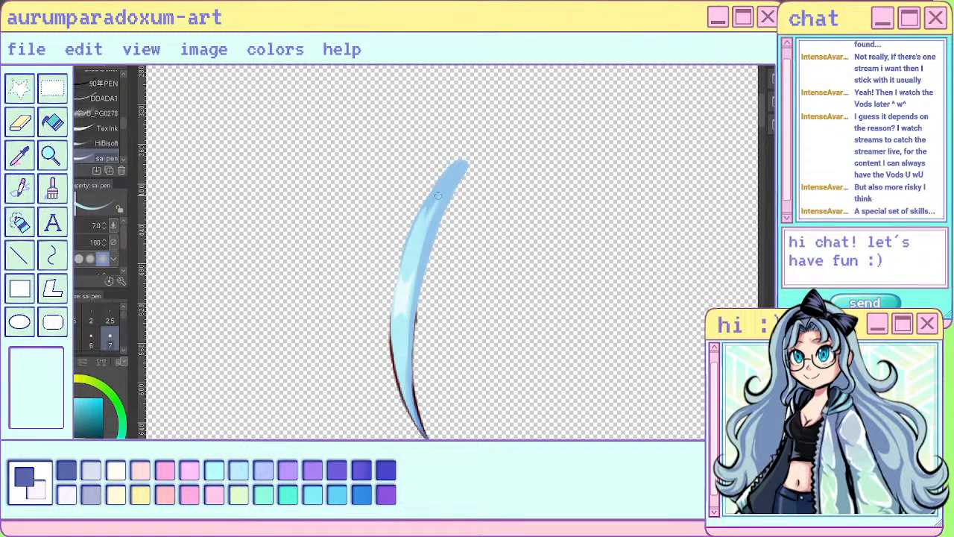
alt+click(449, 176)
drag(448, 181, 437, 201)
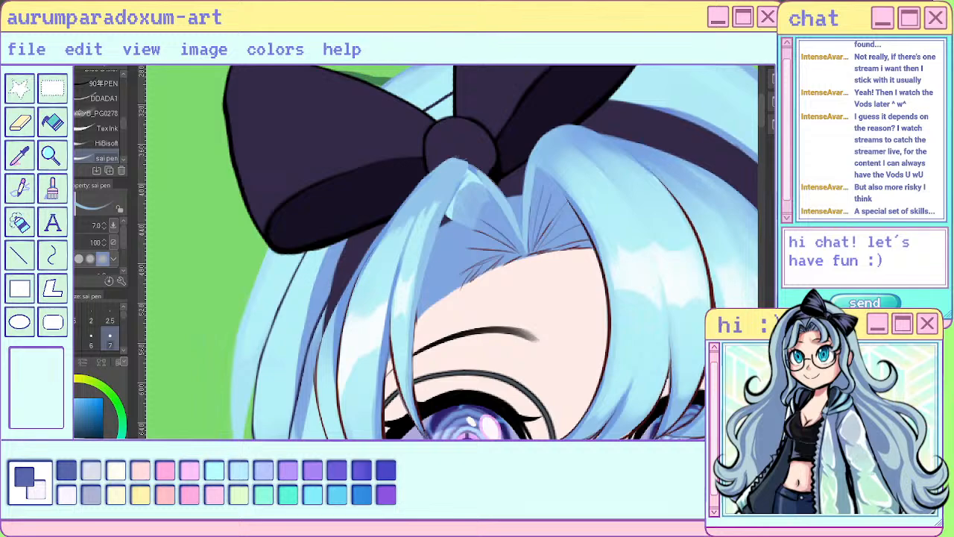
- Unflip the canvas, check the right bangs against the head, and hide the front and middle strands to expose the outer one
key(h)
scroll(468, 219, down, 3)
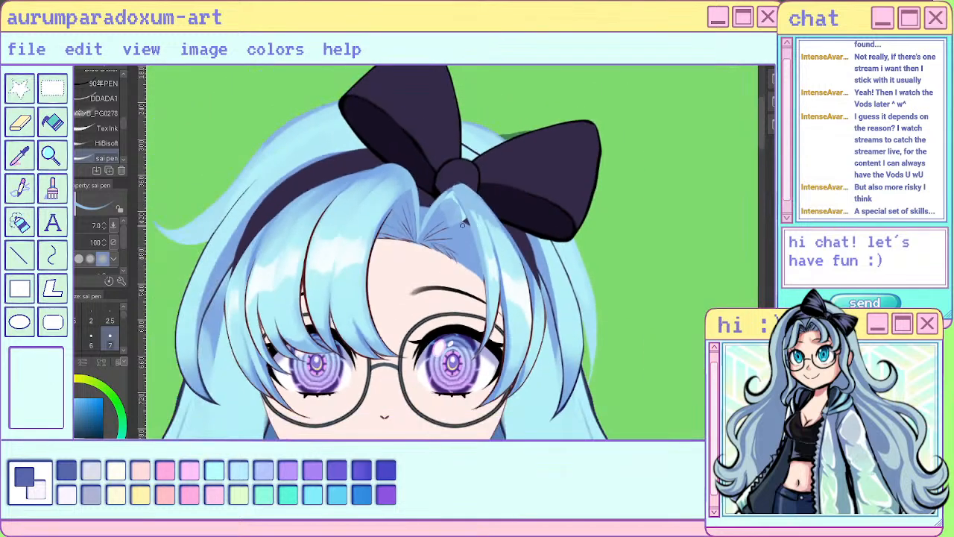
key(ctrl+z)
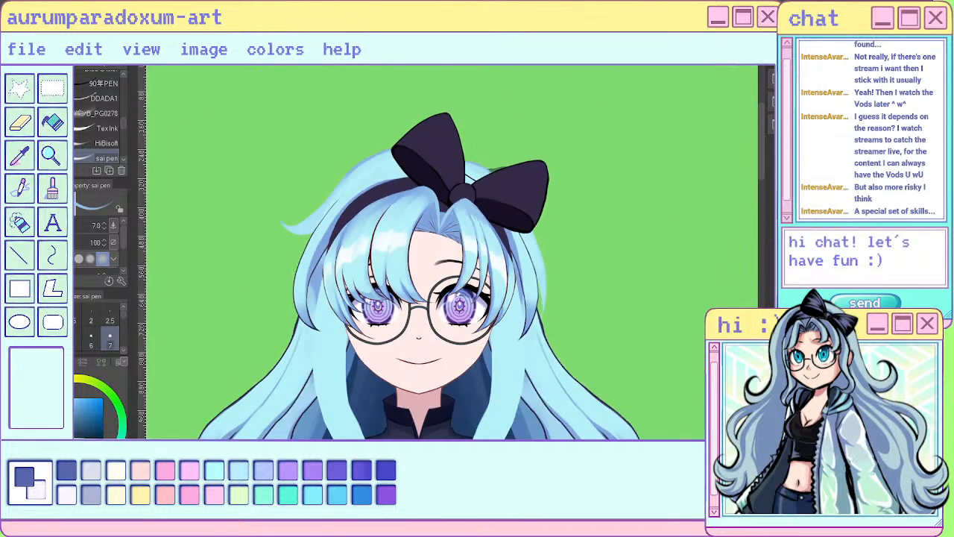
scroll(464, 197, up, 5)
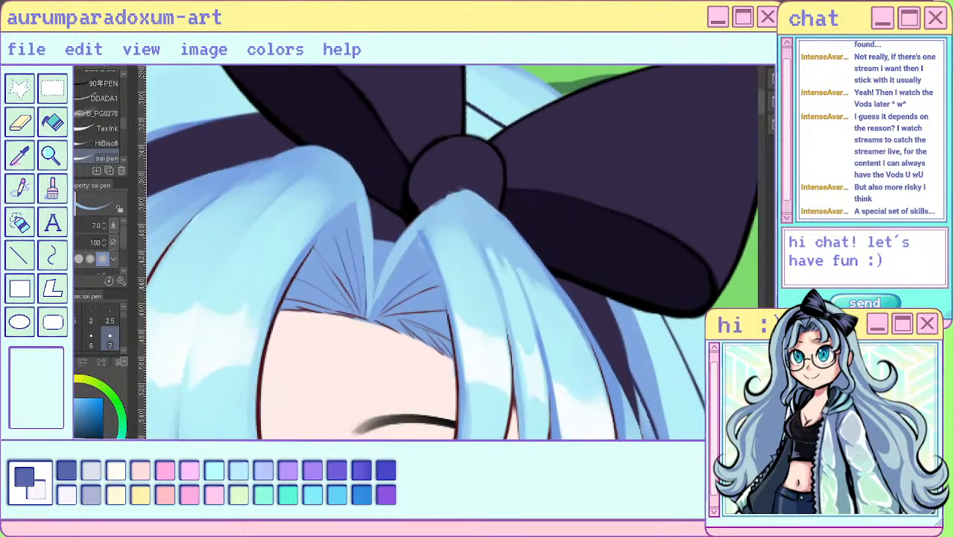
key(ctrl+z)
key(ctrl+y)
key(ctrl+z)
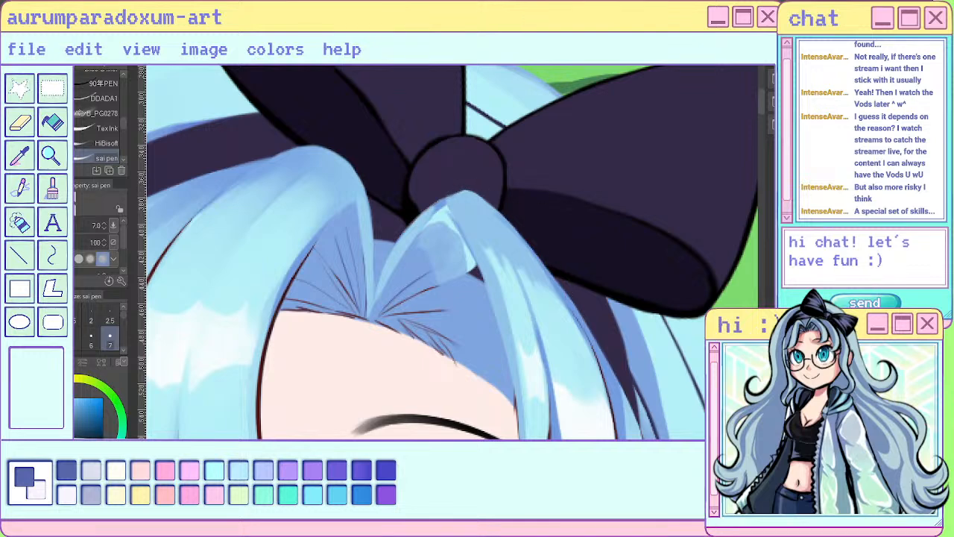
key(ctrl+z)
key(ctrl+z)
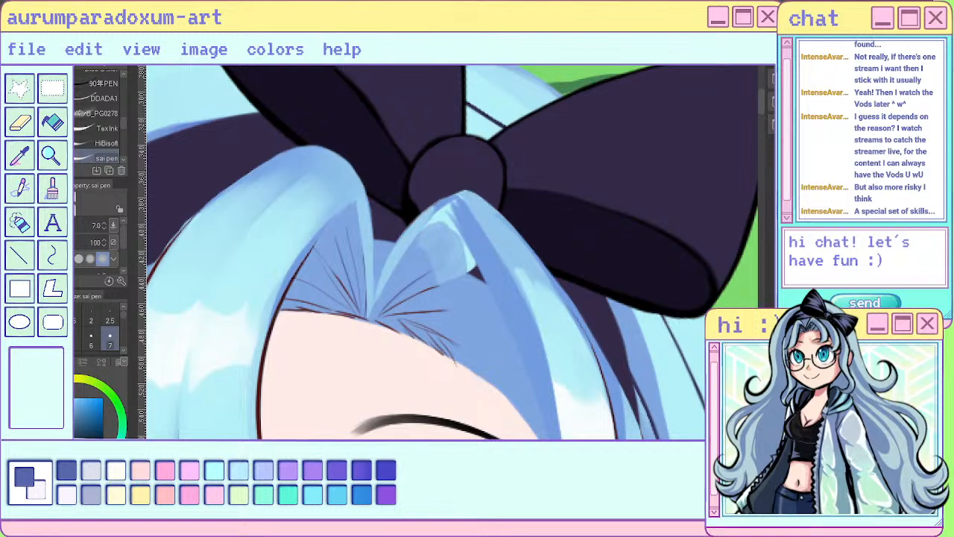
- Round off the isolated outer bang strand's root and extend the shading and highlight down its inner side with sampled blues
key(c)
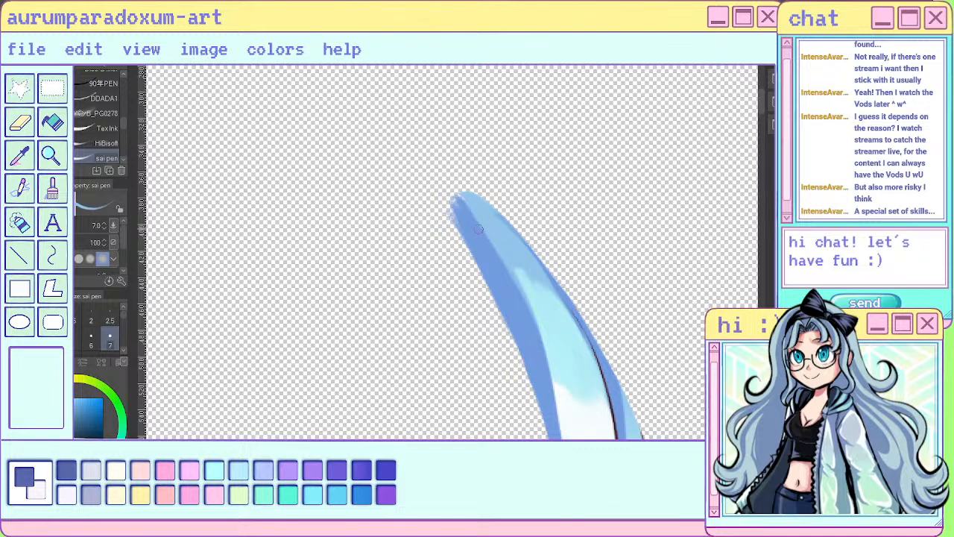
alt+click(478, 228)
mouse_move(453, 211)
mouse_down()
mouse_move(500, 266)
mouse_move(461, 196)
mouse_move(477, 222)
mouse_up()
alt+click(468, 208)
drag(501, 255, 544, 350)
drag(524, 301, 551, 377)
drag(523, 295, 550, 363)
drag(525, 300, 551, 374)
alt+click(553, 367)
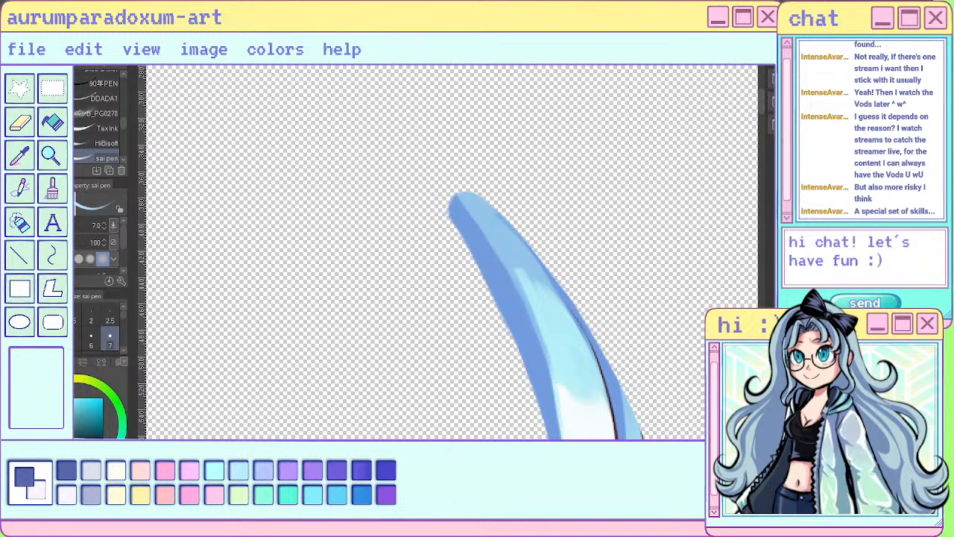
- Refine the dark blue inner edge of the outer bang strand and blend it into the white highlight at mid-length
scroll(498, 300, down, 5)
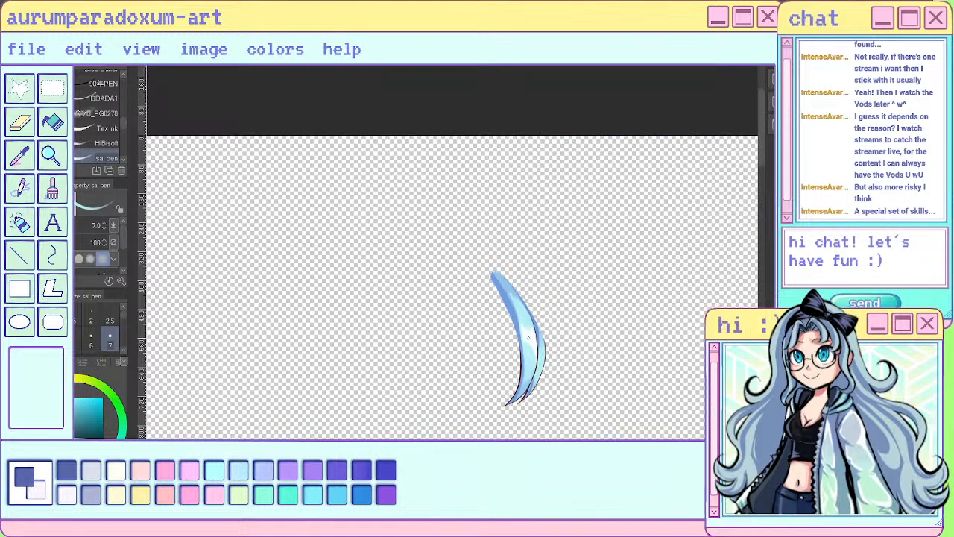
scroll(531, 386, up, 3)
alt+click(508, 296)
drag(501, 253, 511, 321)
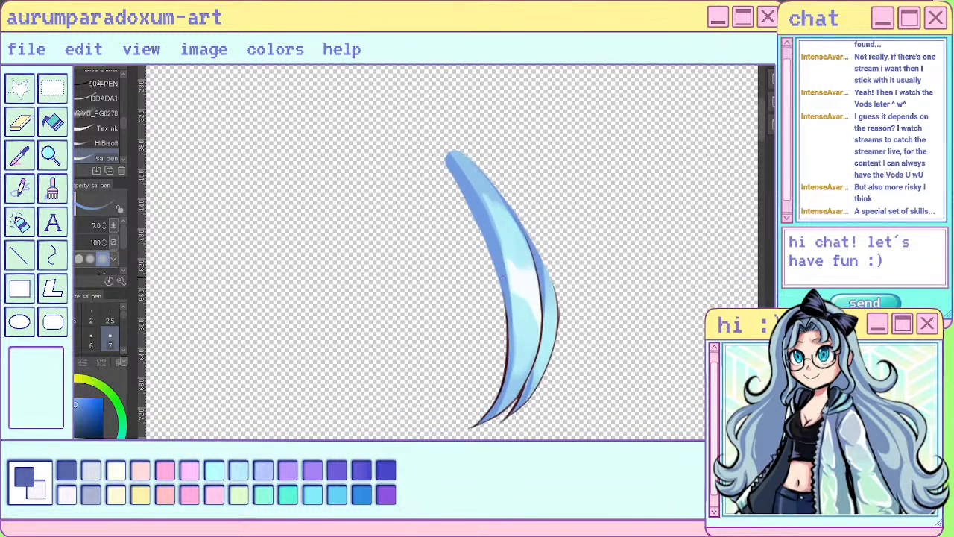
drag(510, 275, 511, 324)
alt+click(516, 304)
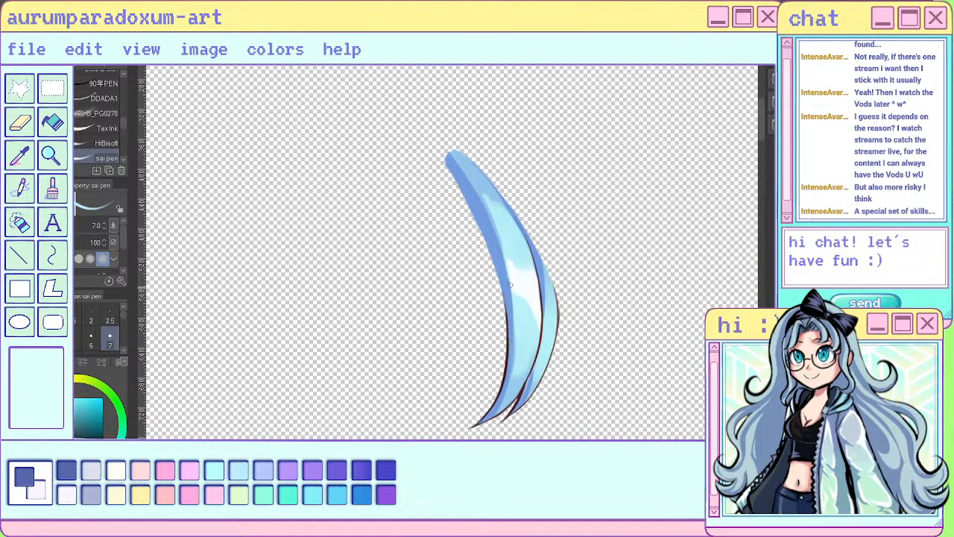
drag(510, 279, 512, 297)
drag(505, 253, 528, 300)
- Paint a pale highlight on the thin back section of the outer strand and soften its ends with sampled light blue
scroll(524, 340, down, 3)
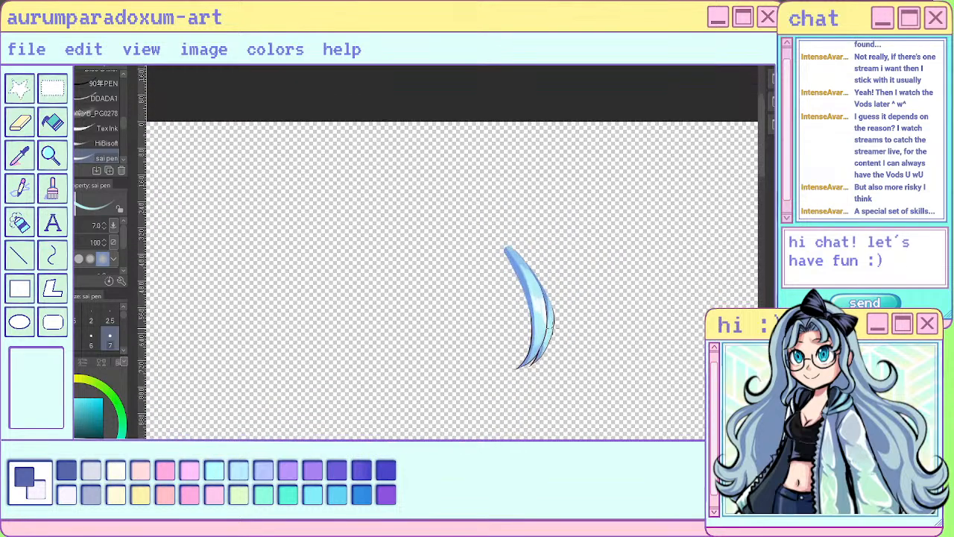
scroll(525, 328, up, 5)
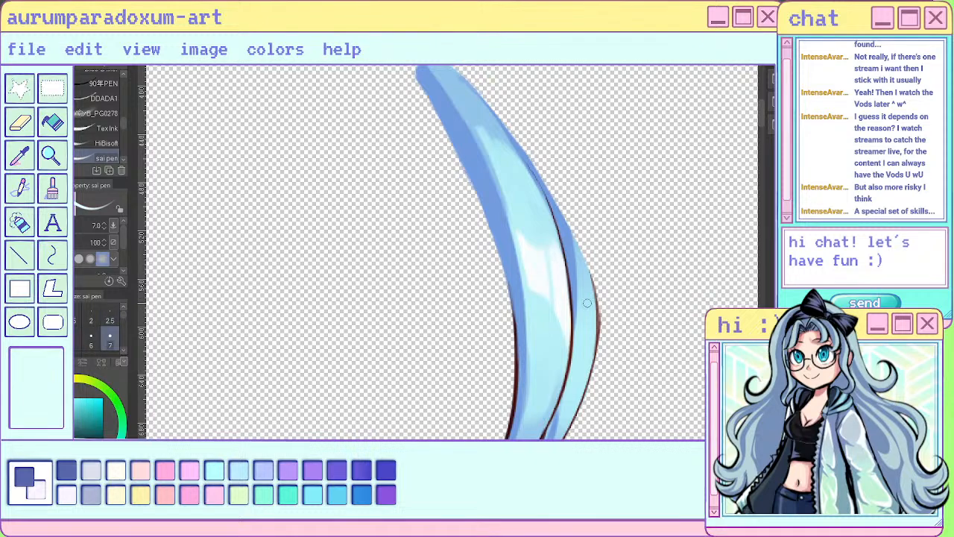
drag(588, 303, 586, 365)
alt+click(586, 278)
drag(586, 280, 590, 304)
drag(583, 259, 591, 292)
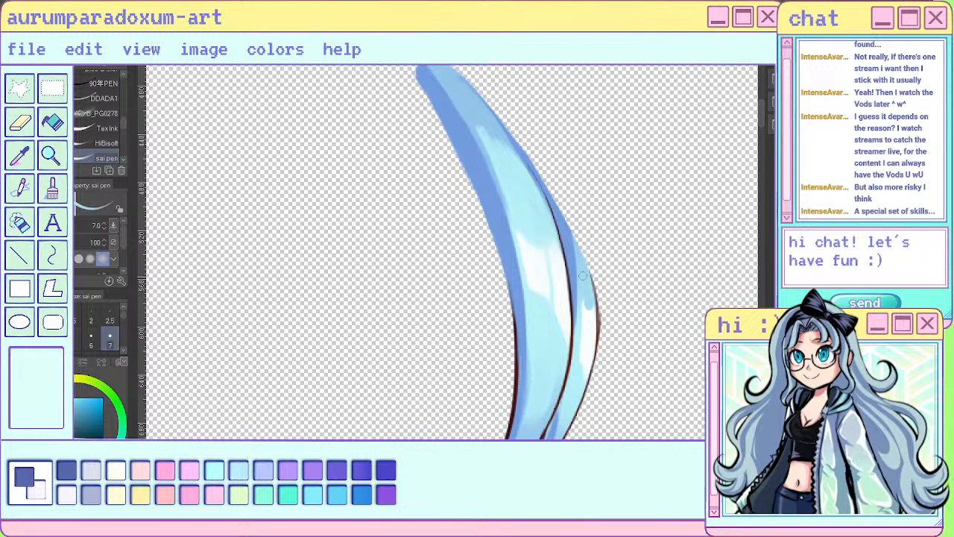
alt+click(578, 364)
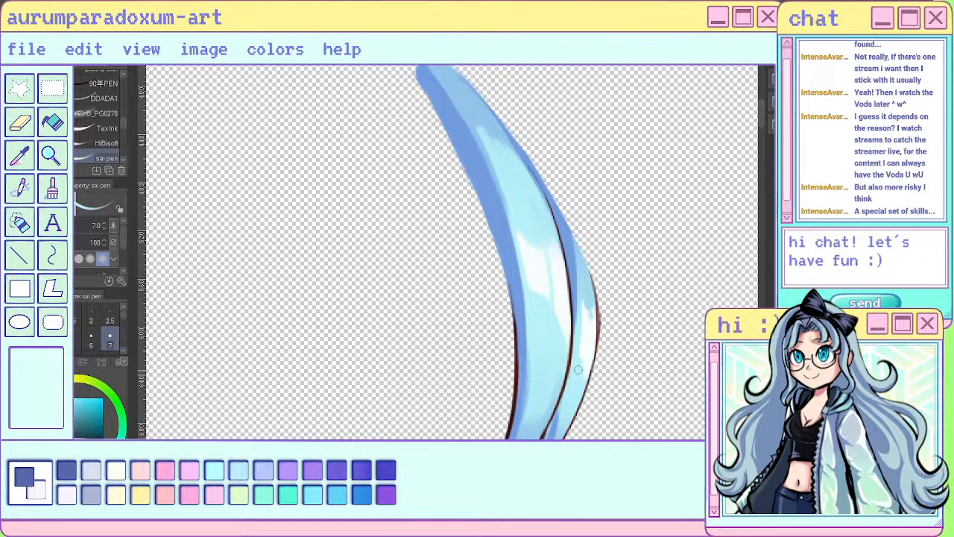
drag(579, 358, 581, 378)
scroll(513, 300, down, 5)
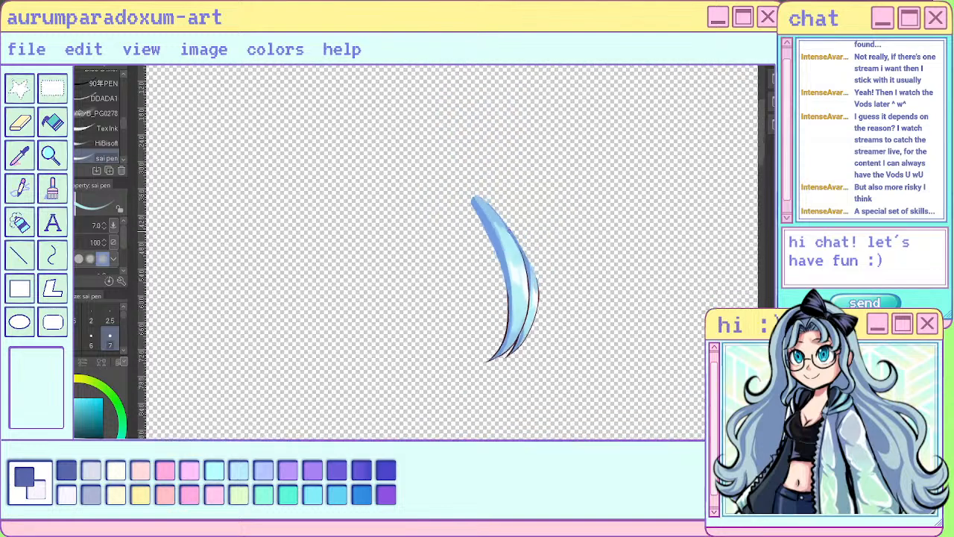
- Show the rest of the character and the hidden bang strands again, and check the bangs against the full figure
scroll(509, 229, down, 1)
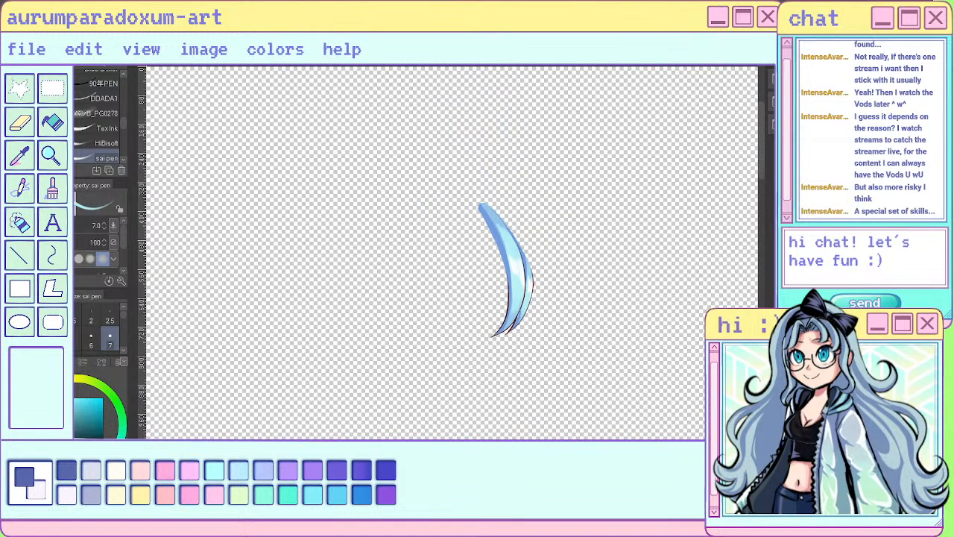
scroll(577, 205, down, 3)
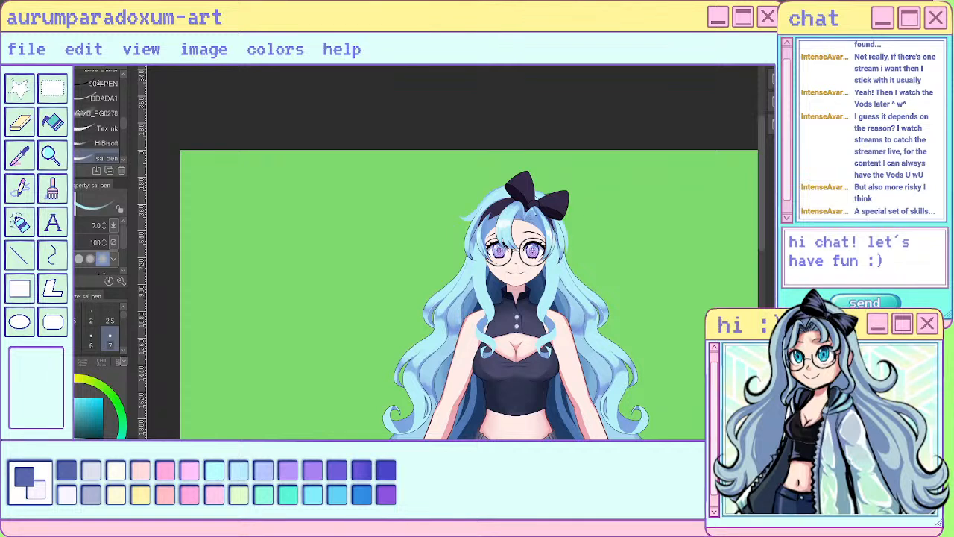
scroll(589, 205, up, 3)
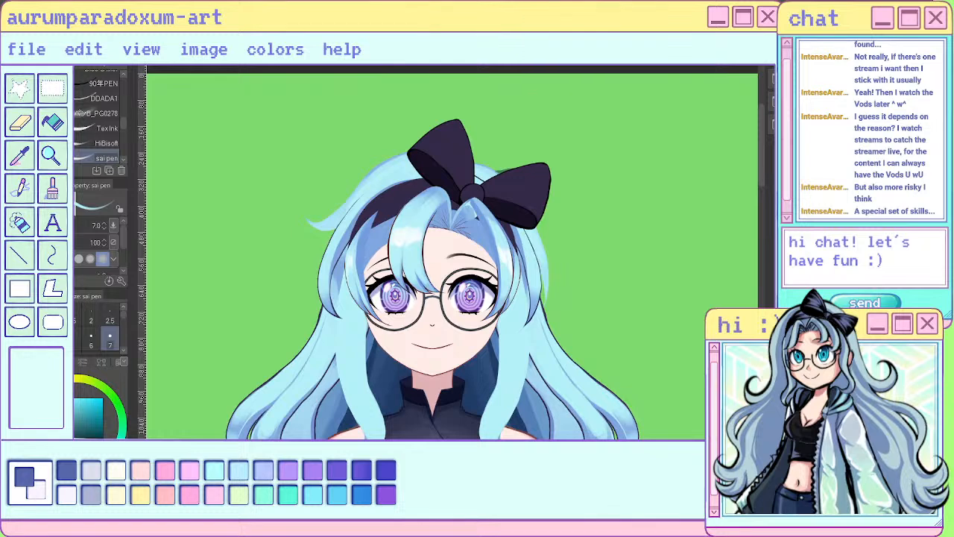
key(ctrl+z)
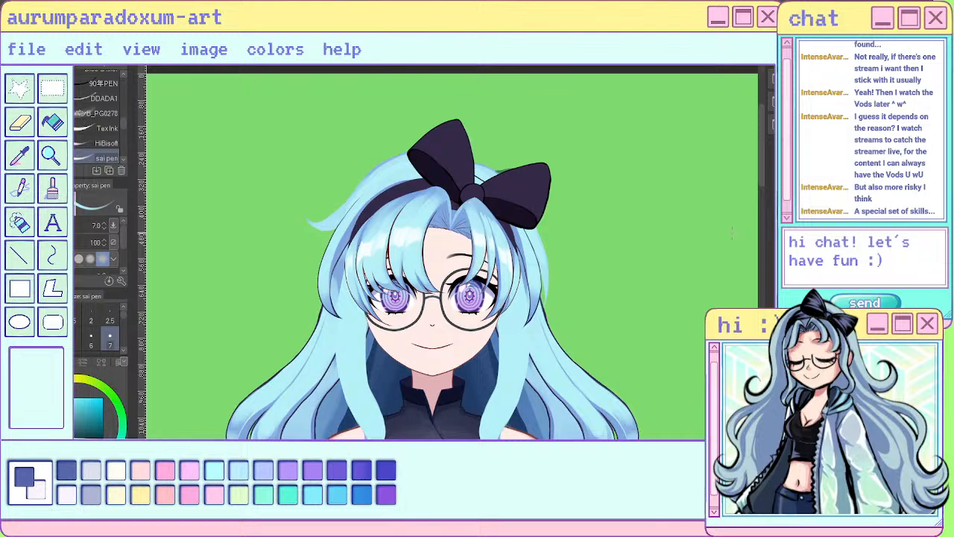
scroll(549, 199, down, 3)
scroll(500, 298, up, 3)
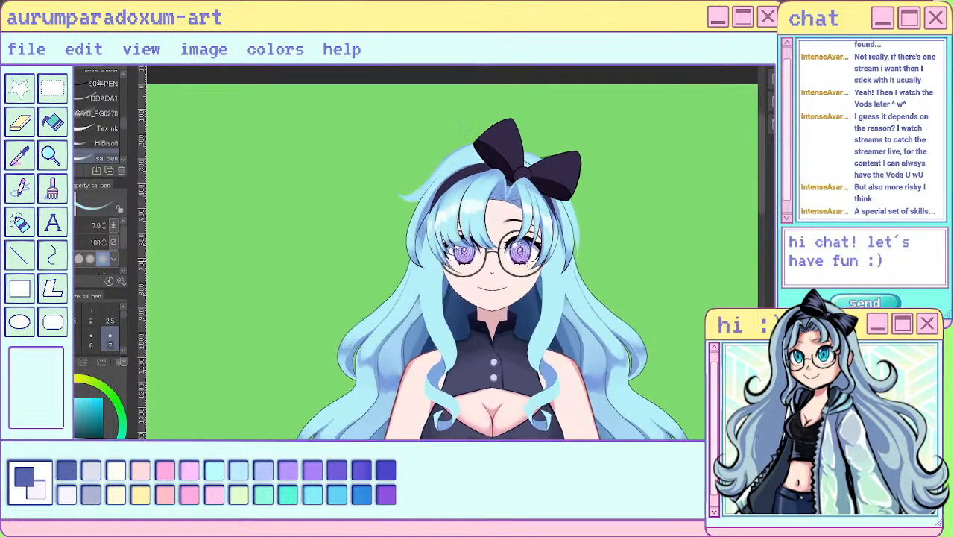
scroll(500, 298, up, 1)
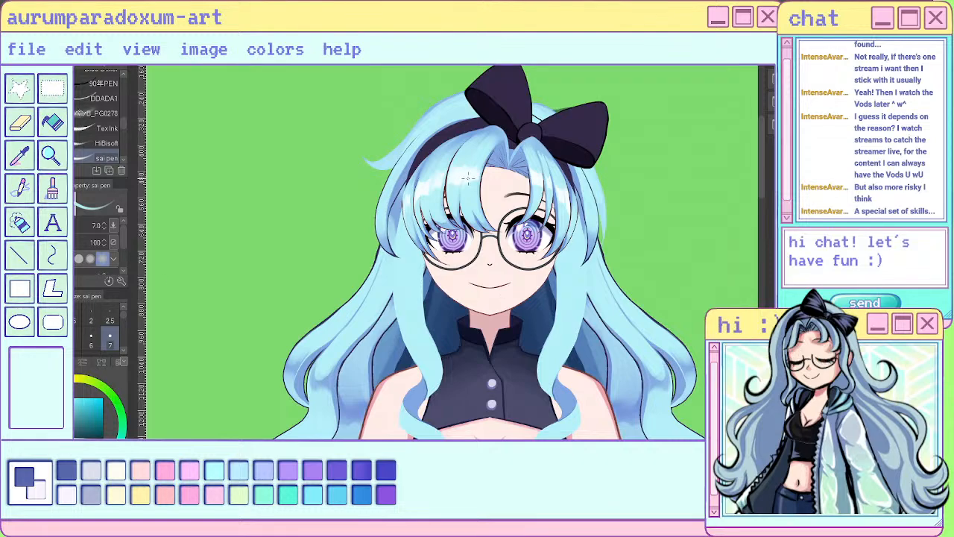
scroll(455, 253, down, 4)
scroll(465, 343, up, 6)
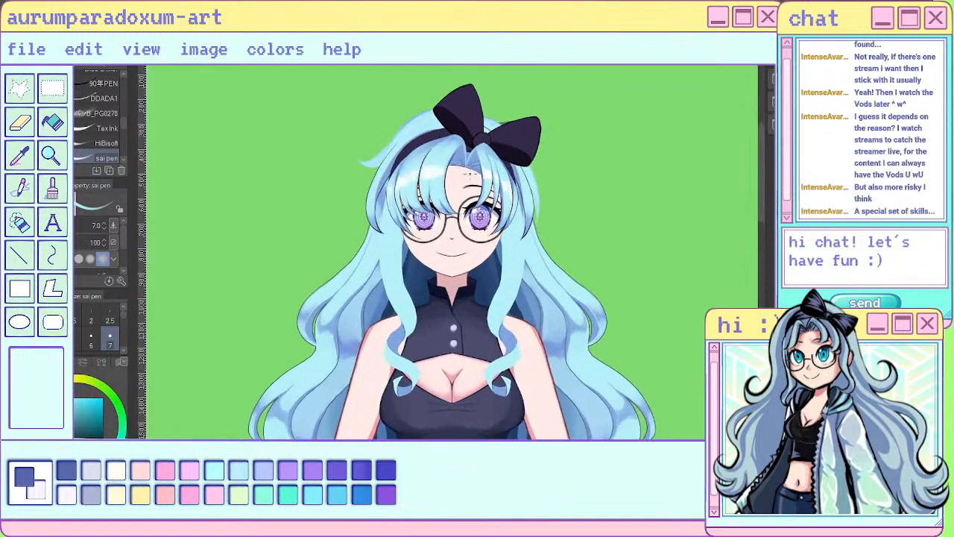
scroll(465, 342, down, 4)
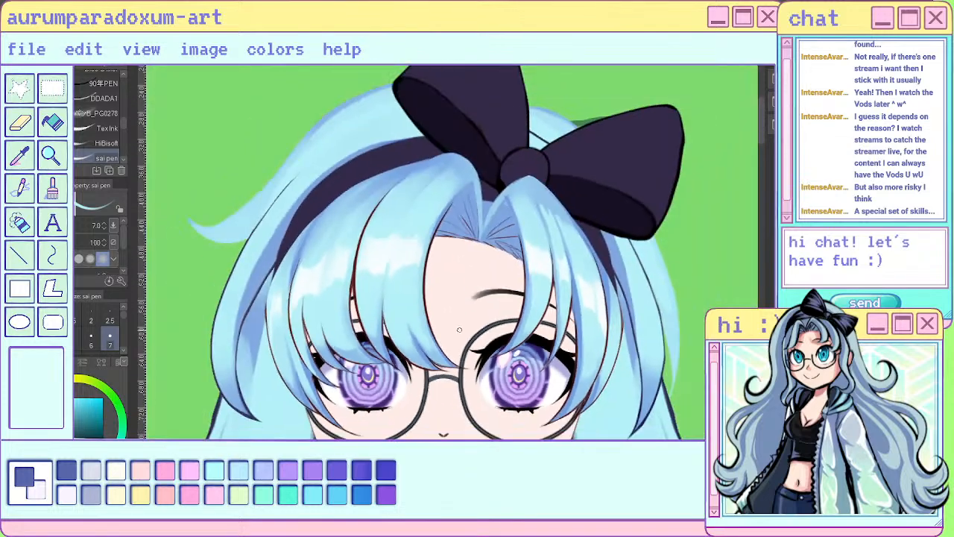
scroll(468, 214, down, 3)
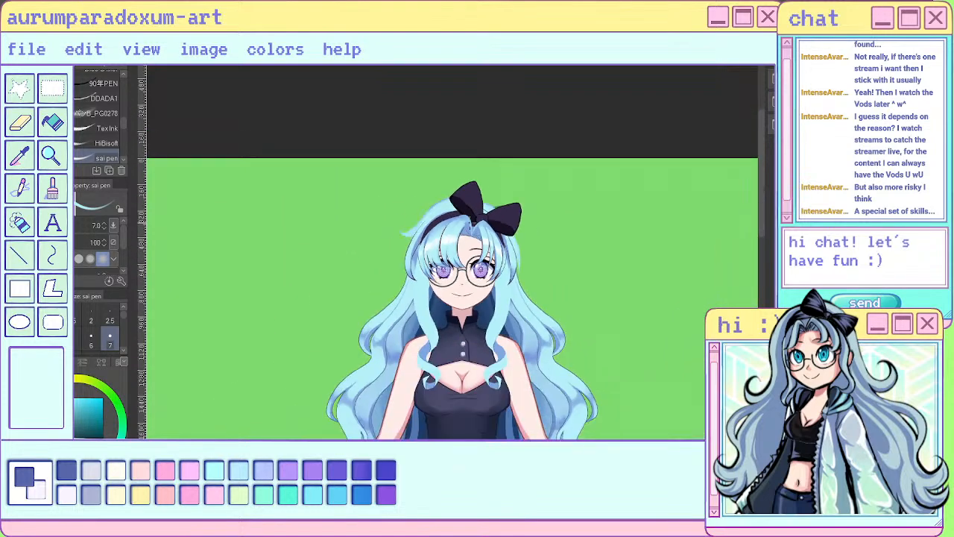
- Outline the inner edges of the left bangs' root around the parting with a 2.5 brush and a sampled dark purple
scroll(474, 219, up, 3)
scroll(456, 222, up, 5)
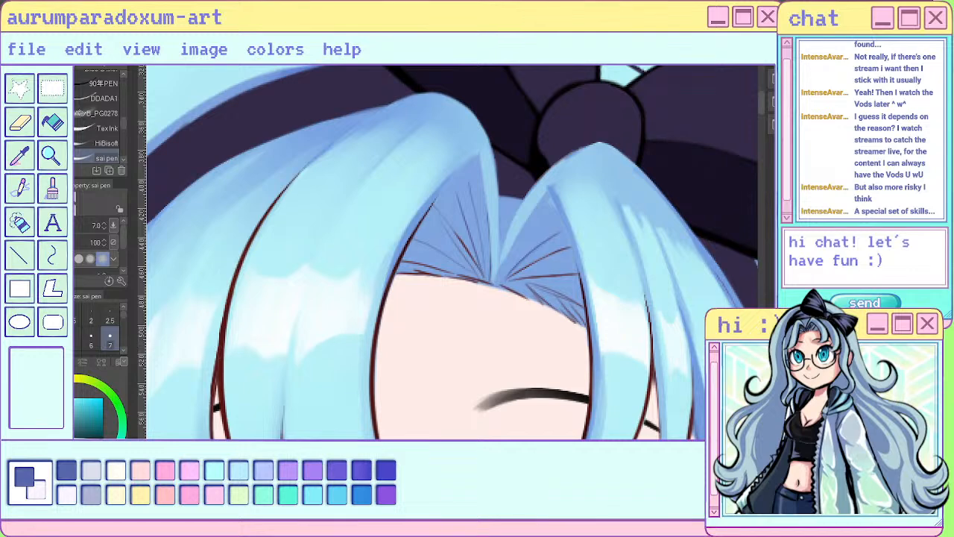
click(110, 321)
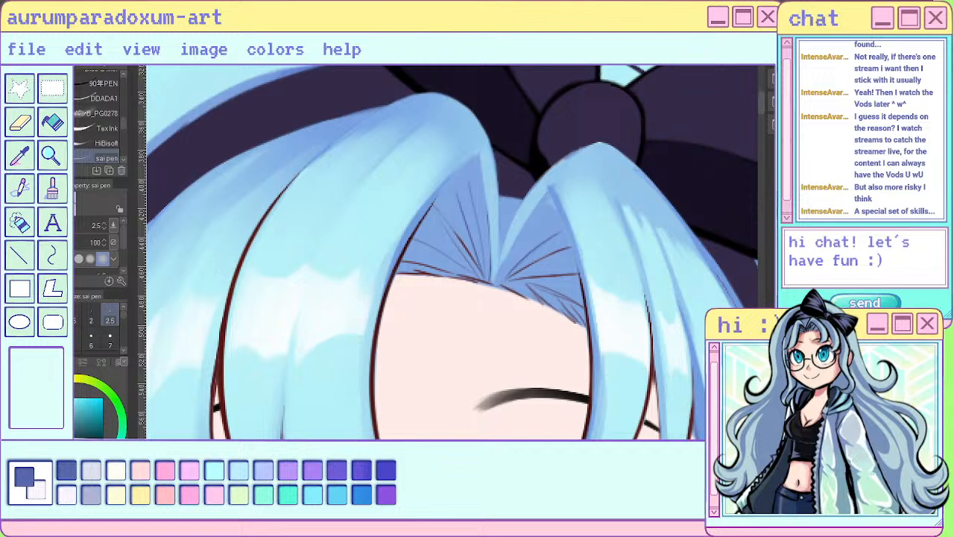
alt+click(225, 306)
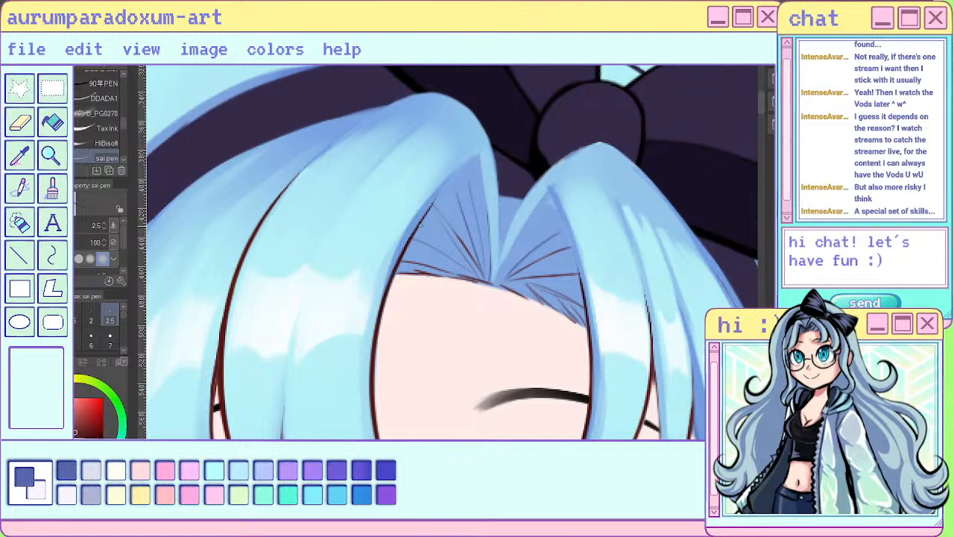
mouse_move(430, 210)
mouse_down()
mouse_move(481, 155)
mouse_move(419, 234)
mouse_up()
key(ctrl+z)
key(ctrl+z)
key(ctrl+z)
alt+click(434, 202)
drag(428, 212, 473, 157)
drag(431, 206, 478, 156)
drag(478, 158, 488, 267)
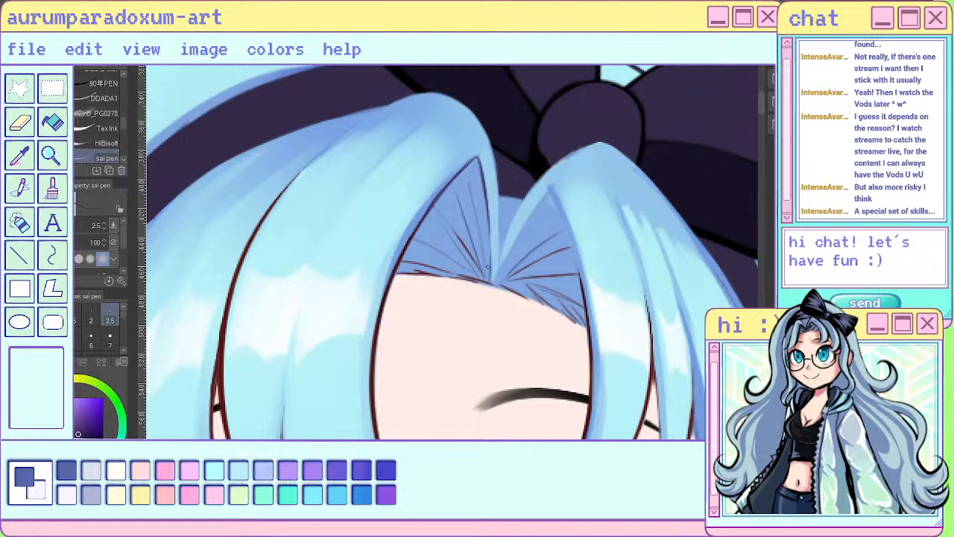
- Outline both inner edges of the right bangs' root beside the parting with thin dark purple strokes
drag(548, 194, 503, 271)
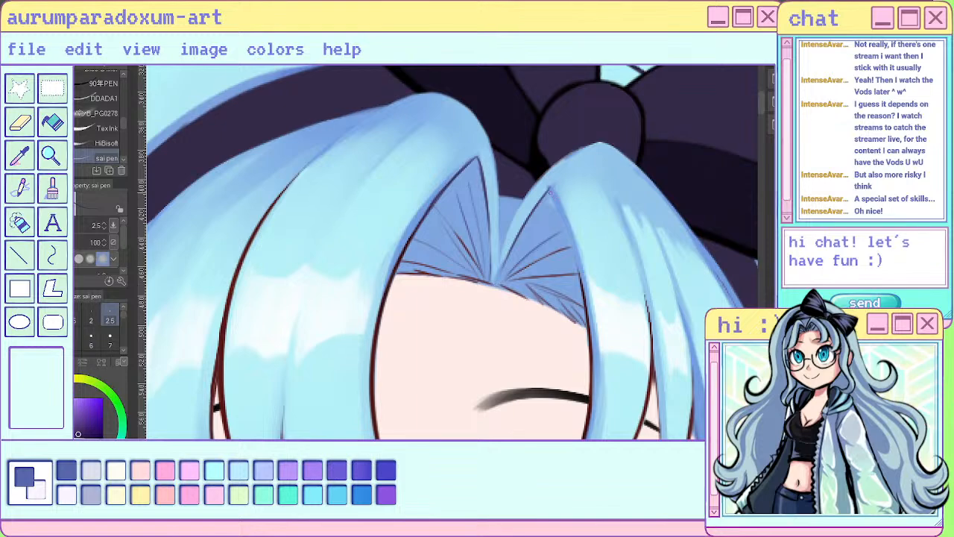
drag(550, 188, 585, 294)
drag(573, 249, 582, 282)
scroll(577, 261, down, 6)
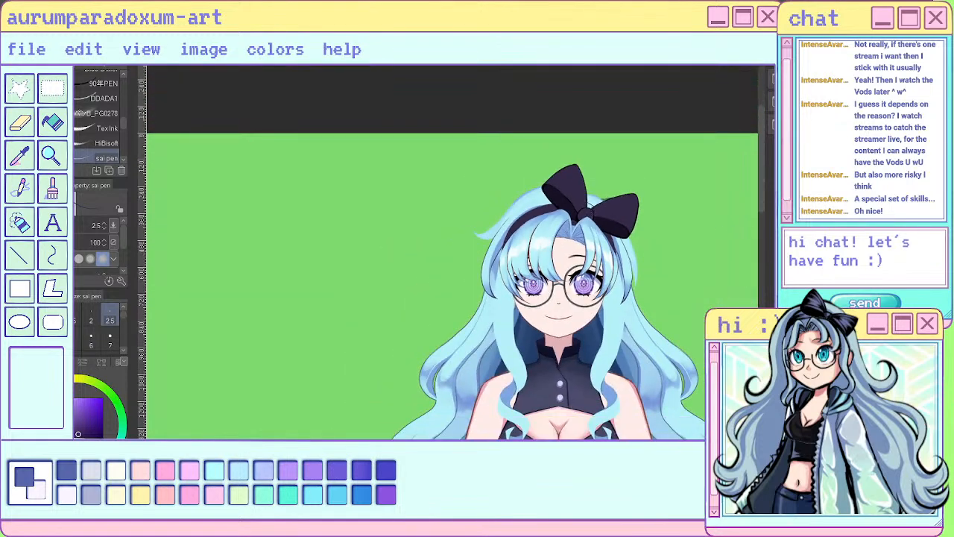
- Hide the root sections near the parting and erase the misplaced outline strokes from the scalp hair underneath
scroll(535, 208, up, 10)
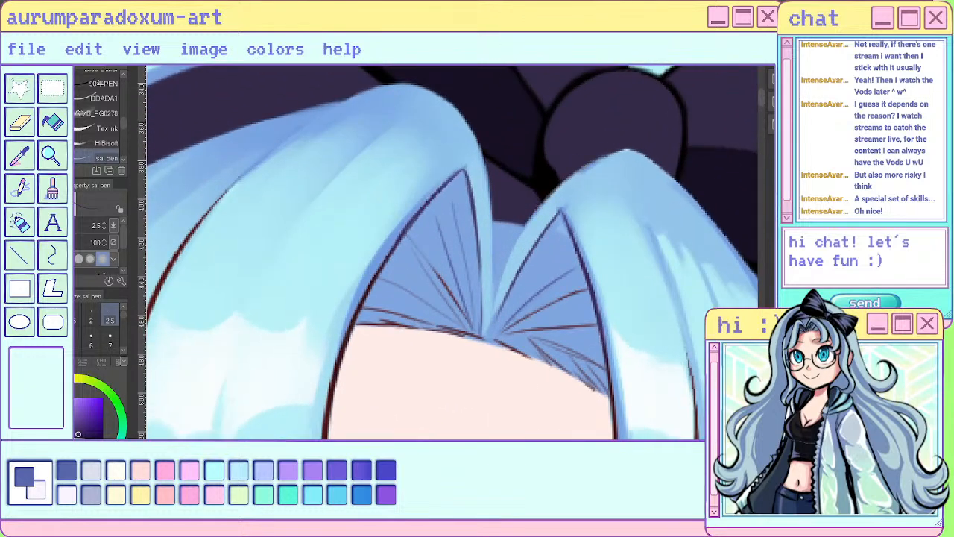
key(ctrl+z)
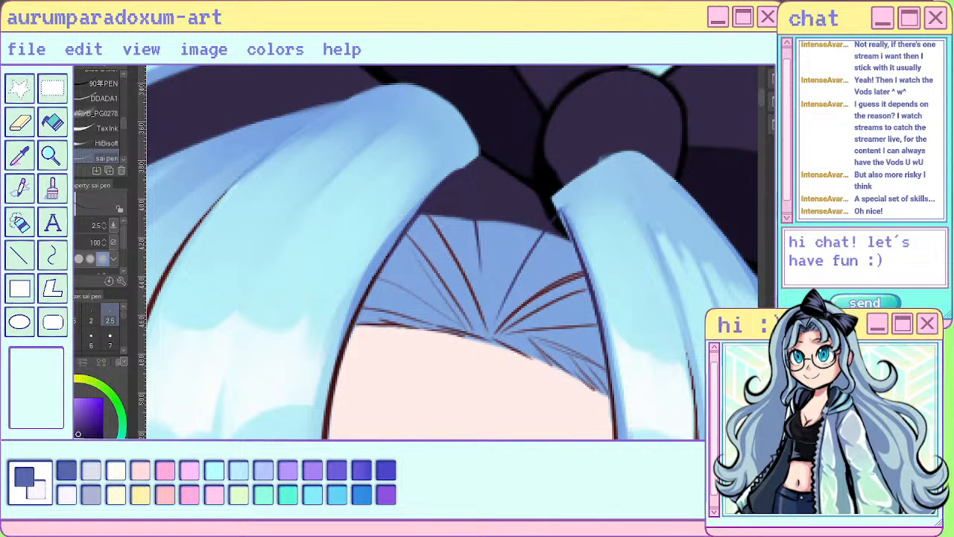
key(e)
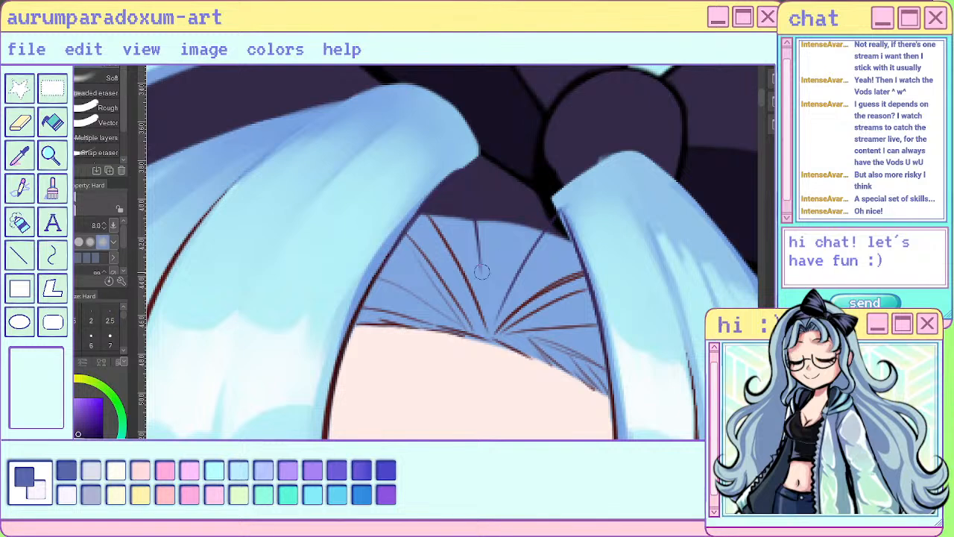
drag(479, 217, 473, 216)
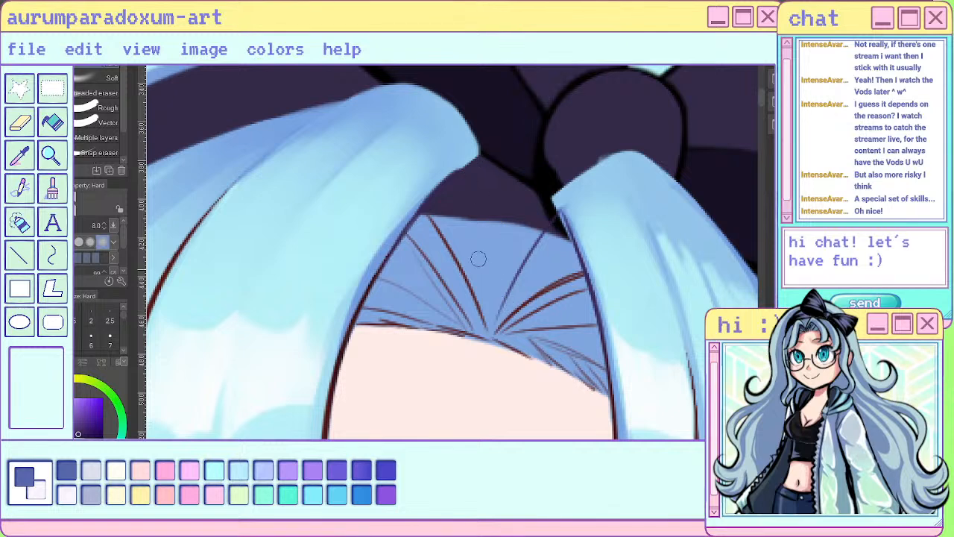
mouse_move(499, 318)
mouse_down()
mouse_move(550, 207)
mouse_move(562, 234)
mouse_up()
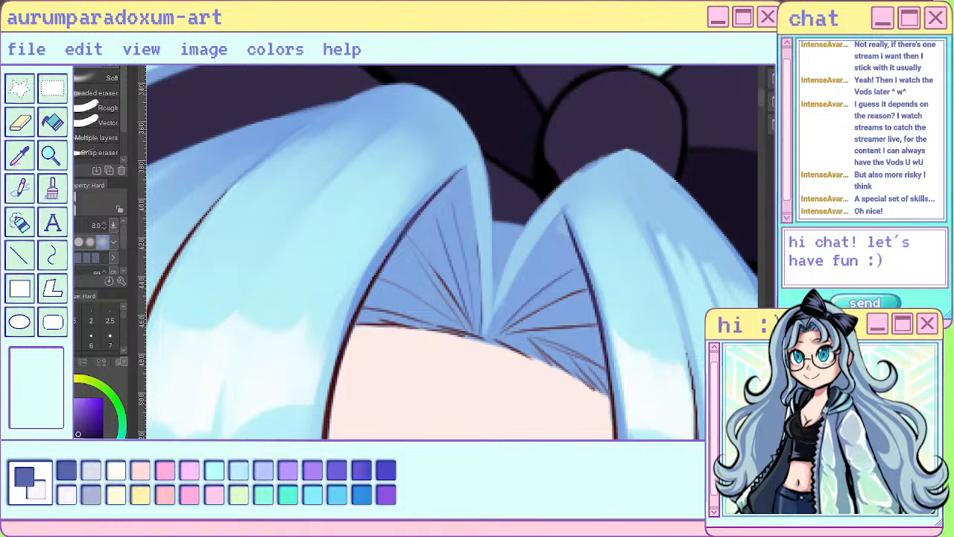
- With the root sections shown again, redraw their erased dark purple outlines on both sides of the parting and check them against the figure
key(p)
mouse_move(464, 168)
mouse_down()
mouse_move(483, 324)
mouse_move(523, 286)
mouse_move(488, 327)
mouse_move(560, 213)
mouse_move(543, 237)
mouse_move(560, 211)
mouse_up()
drag(541, 239, 557, 215)
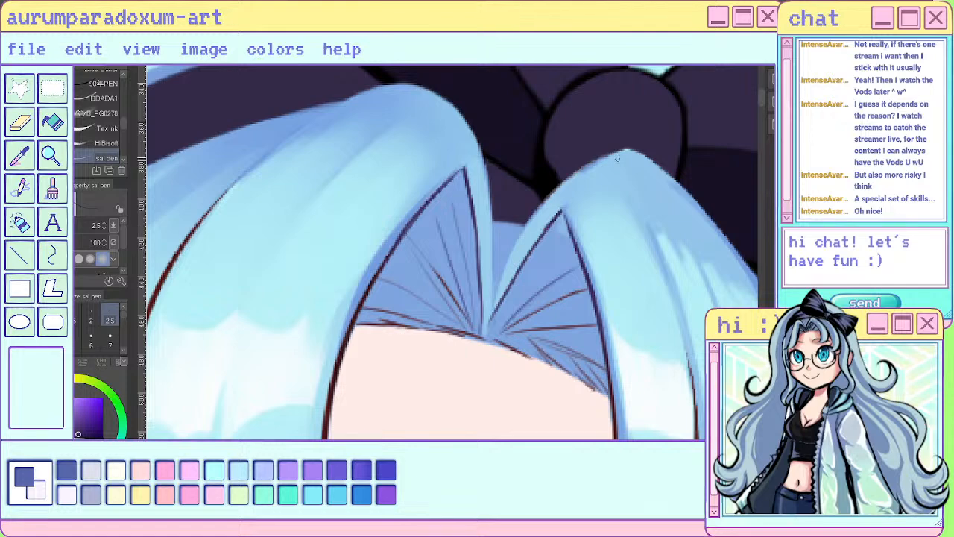
scroll(599, 184, down, 8)
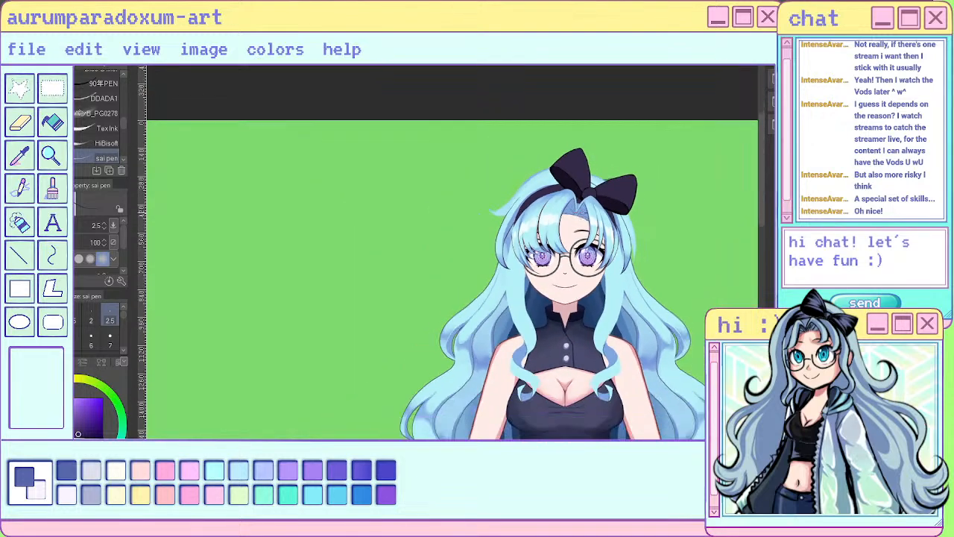
scroll(590, 192, down, 1)
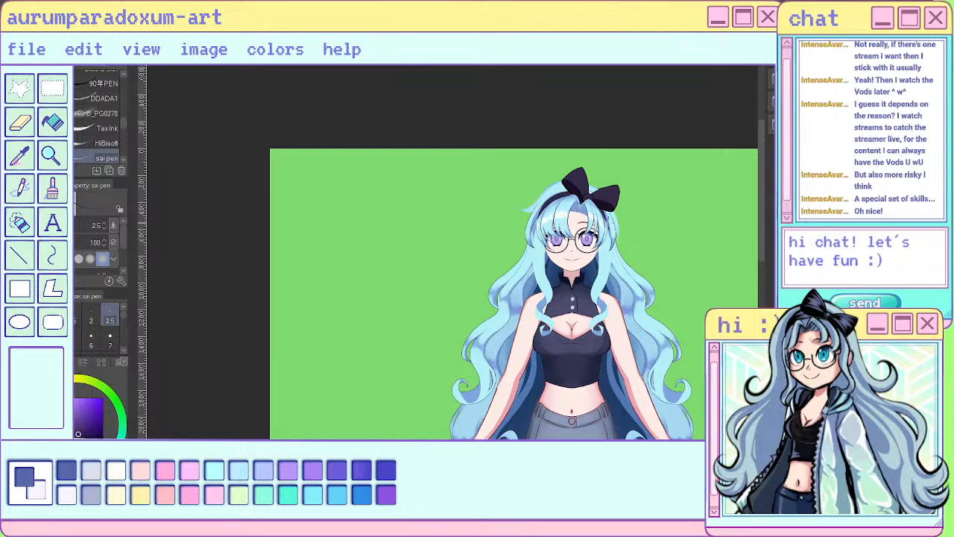
scroll(605, 212, up, 4)
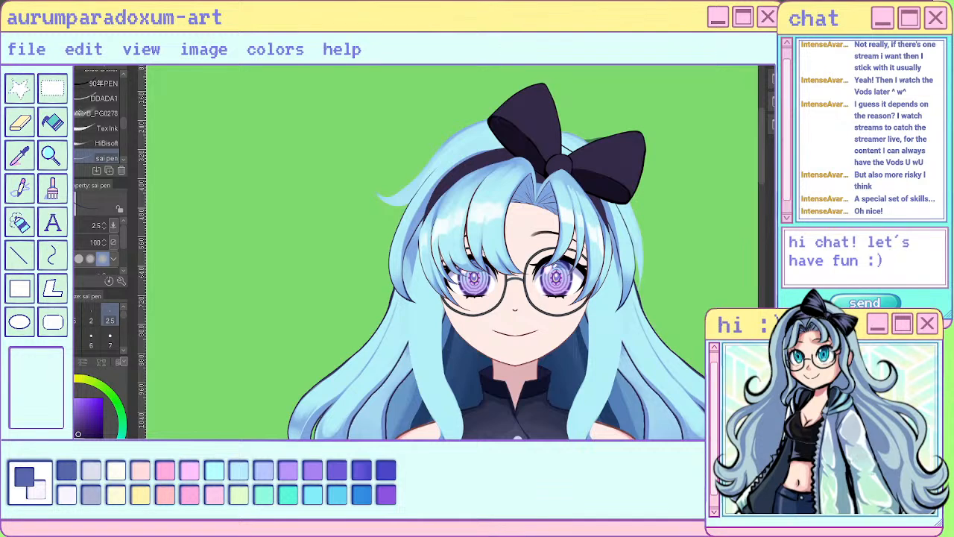
scroll(607, 224, down, 3)
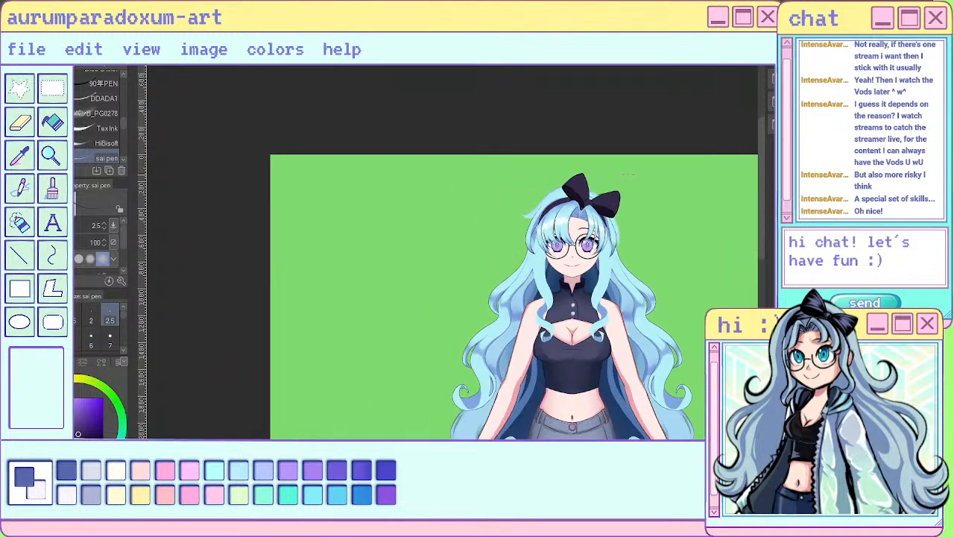
scroll(629, 175, up, 5)
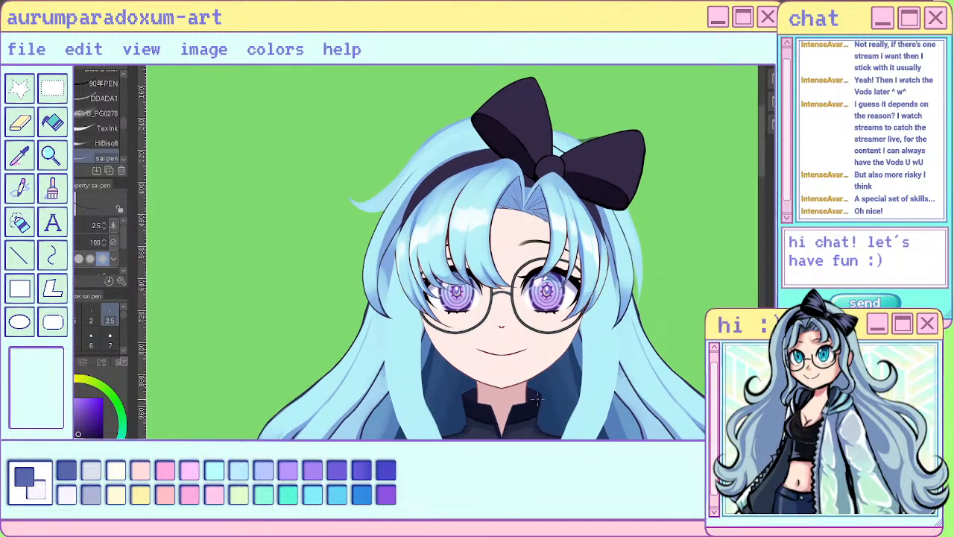
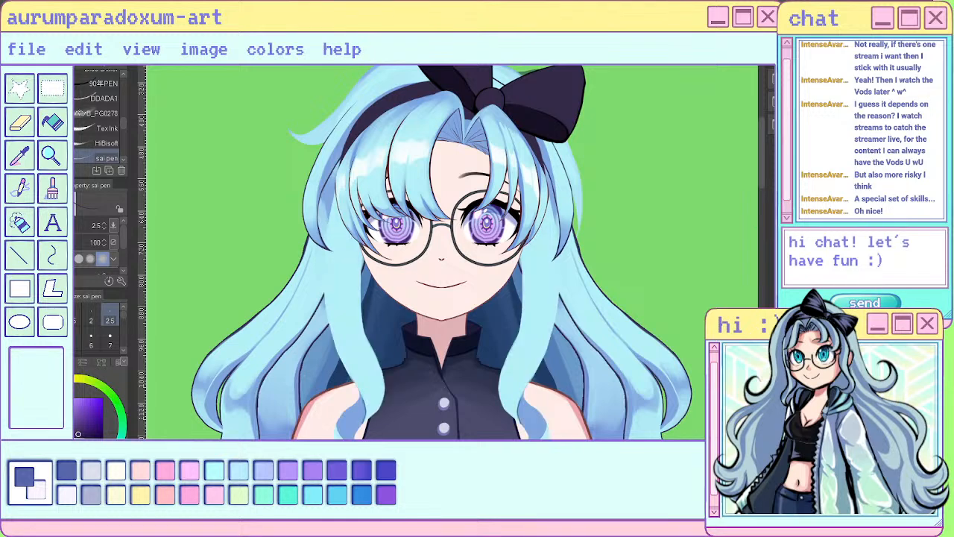
- Pick a blue shadow colour and shade the upper part of the left front lock beneath the bangs with a size 17 brush
alt+click(366, 376)
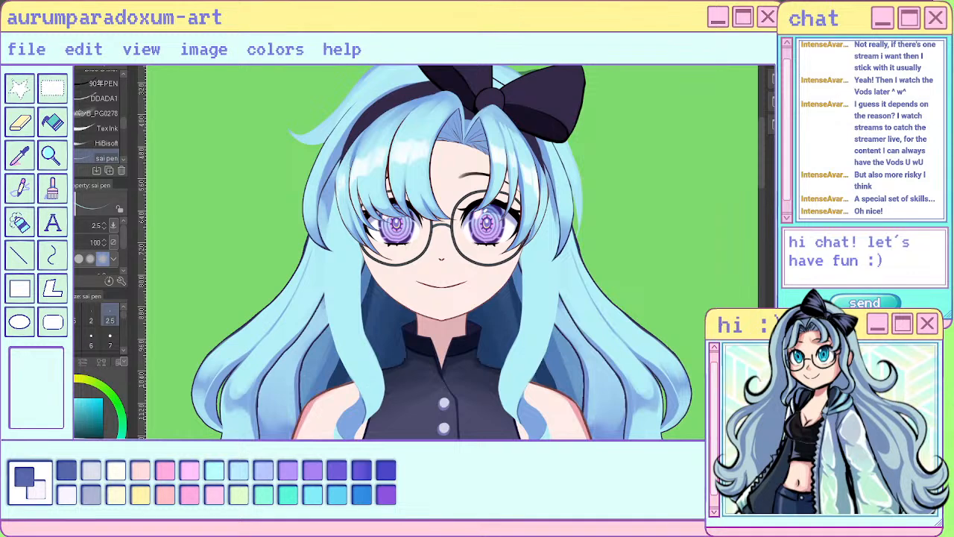
click(102, 361)
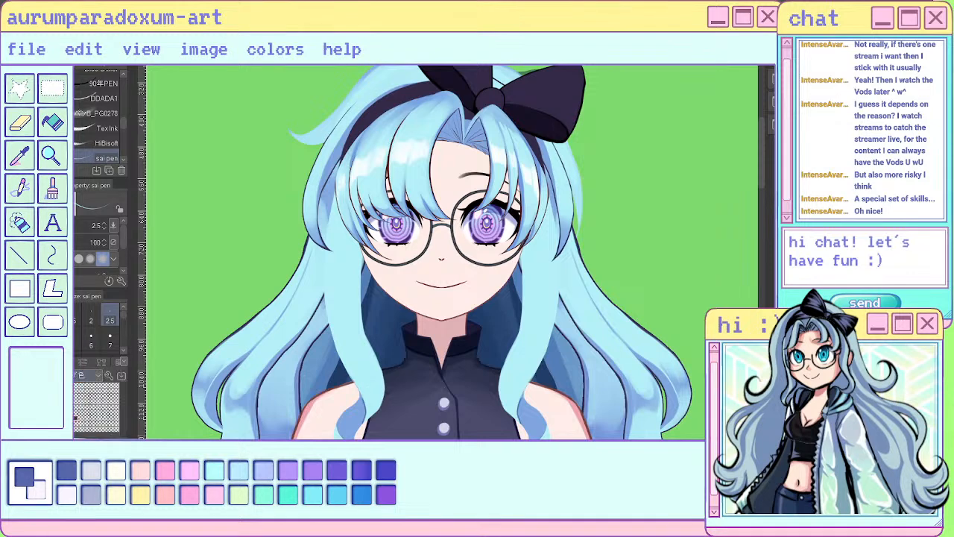
click(64, 362)
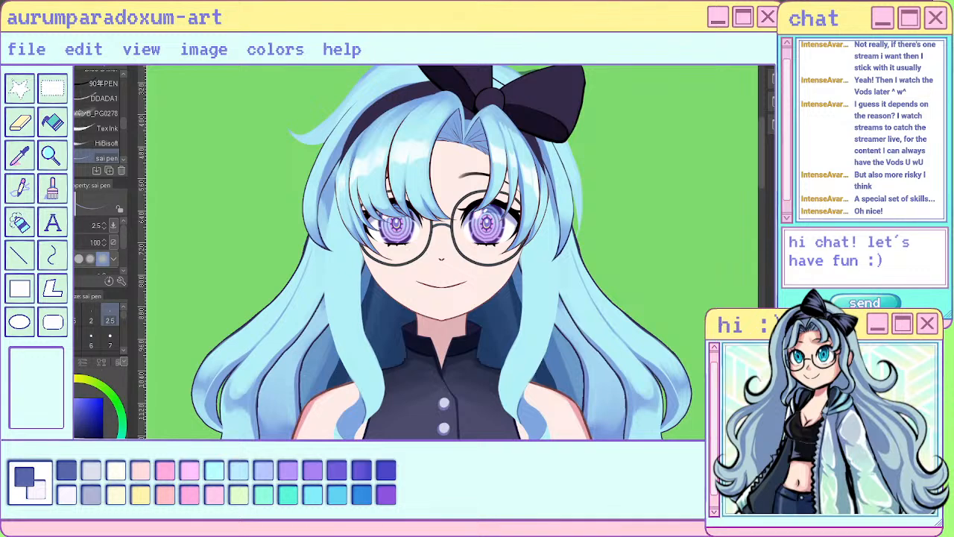
click(123, 350)
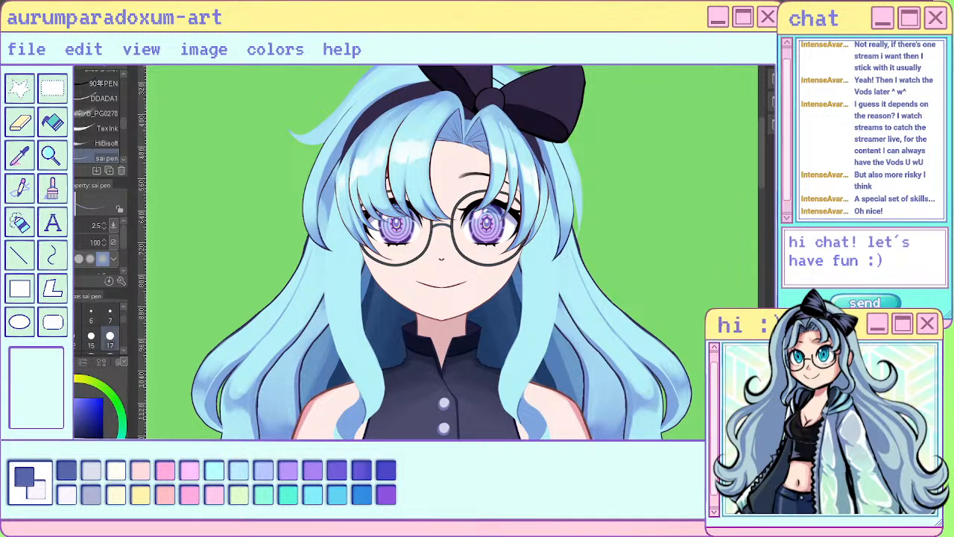
click(110, 339)
key(b)
drag(342, 170, 338, 280)
drag(341, 215, 352, 318)
mouse_move(354, 230)
mouse_down()
mouse_move(363, 312)
mouse_move(365, 292)
mouse_up()
click(109, 340)
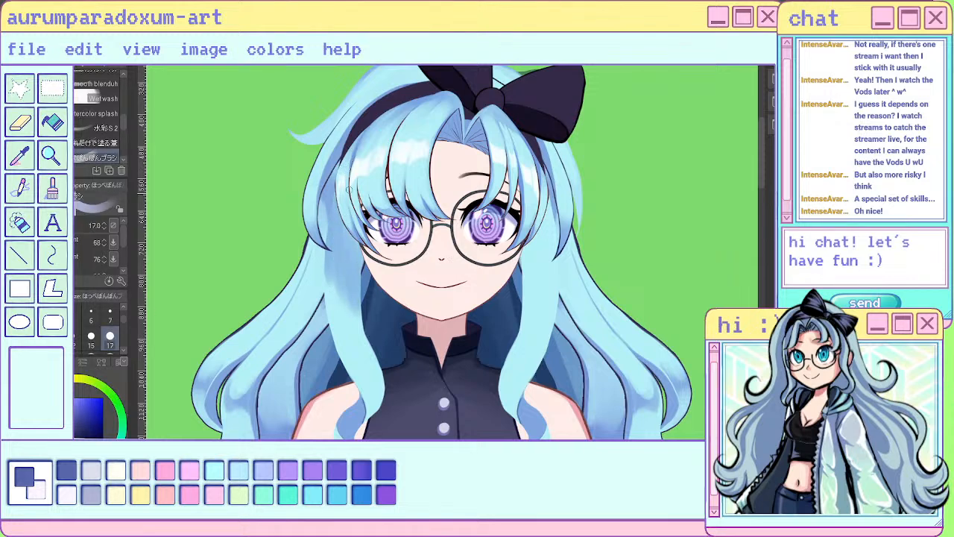
- Shade the upper part of the right front lock beneath the bangs with a size 50 brush
click(123, 349)
click(110, 337)
drag(523, 246, 529, 309)
drag(550, 203, 537, 313)
drag(554, 276, 534, 334)
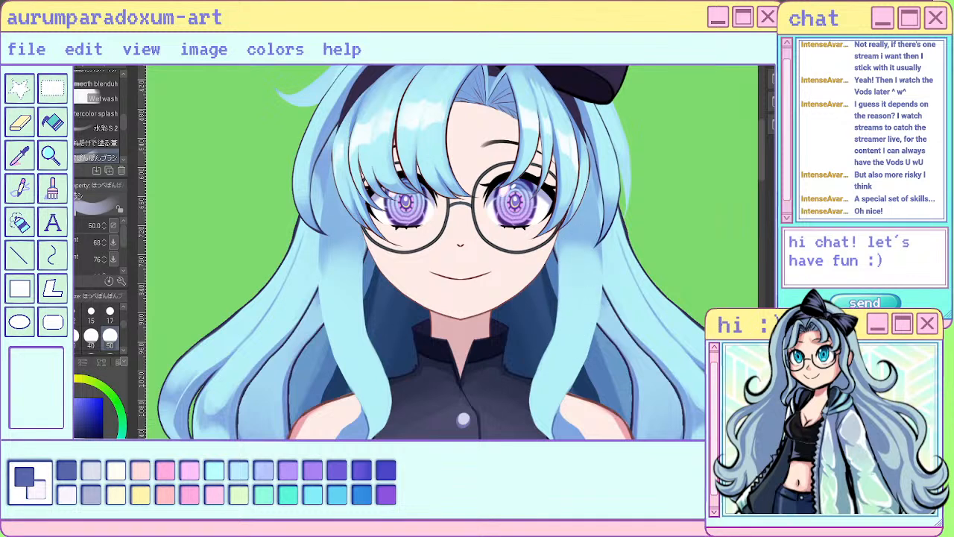
- Shade the lower bends of both front locks and the curls hanging over the chest with the size 50 brush
mouse_move(351, 376)
mouse_down()
mouse_move(366, 396)
mouse_move(362, 409)
mouse_up()
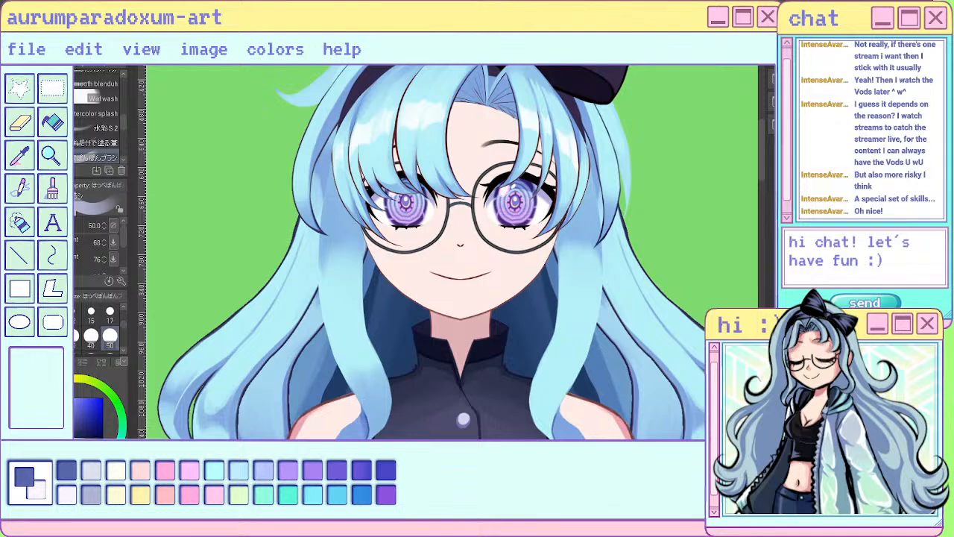
mouse_move(541, 361)
mouse_down()
mouse_move(551, 425)
mouse_move(565, 398)
mouse_move(558, 428)
mouse_move(542, 427)
mouse_move(527, 383)
mouse_up()
scroll(527, 406, down, 5)
scroll(527, 384, up, 3)
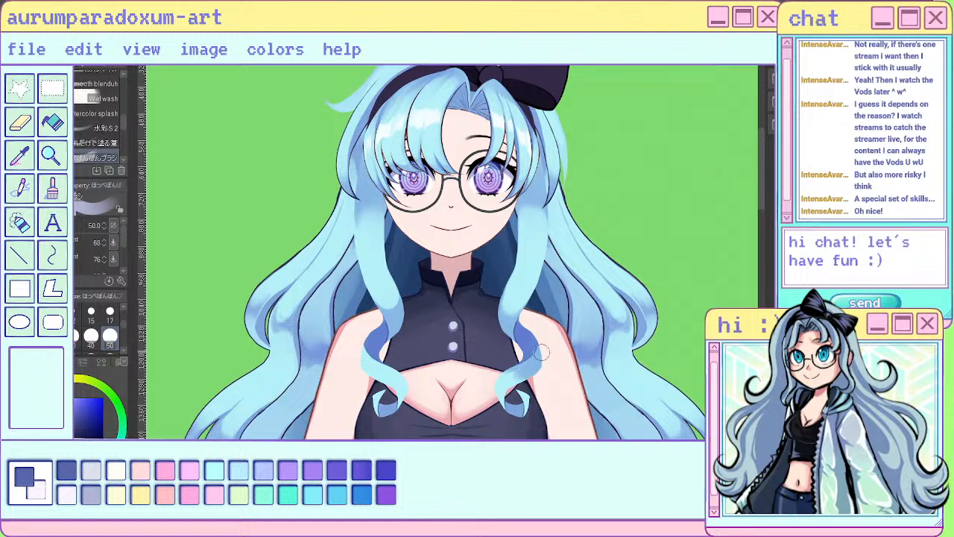
mouse_move(539, 353)
mouse_down()
mouse_move(512, 369)
mouse_move(512, 402)
mouse_up()
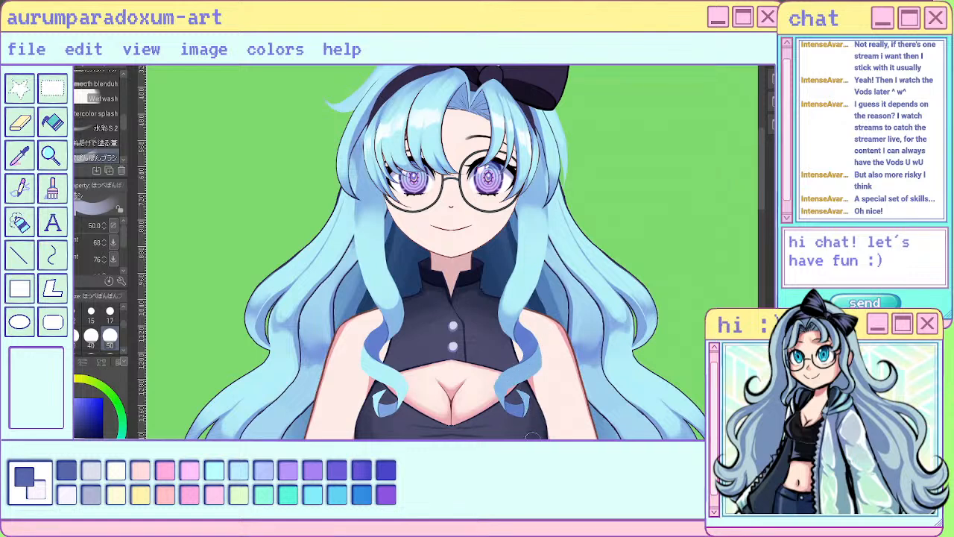
mouse_move(368, 353)
mouse_down()
mouse_move(367, 371)
mouse_move(397, 382)
mouse_move(392, 405)
mouse_move(379, 388)
mouse_up()
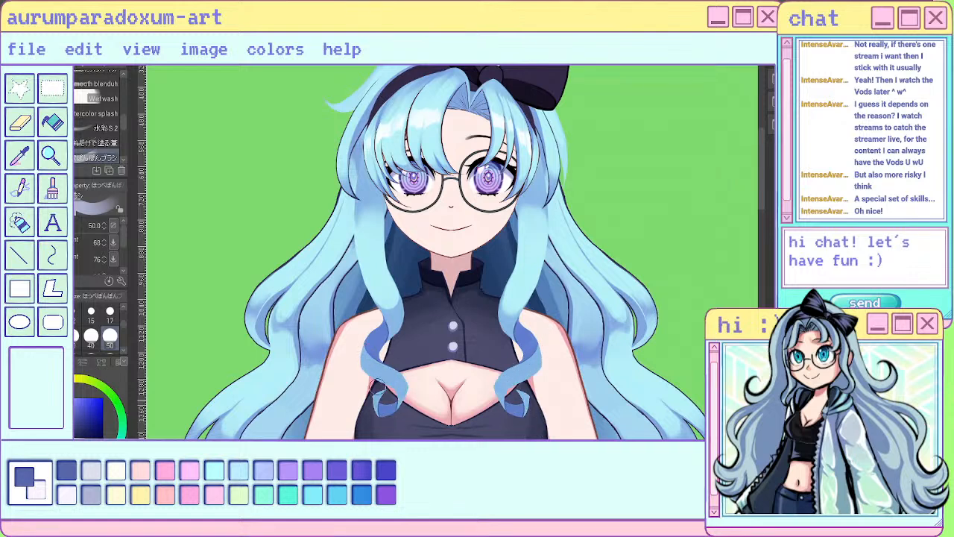
key(c)
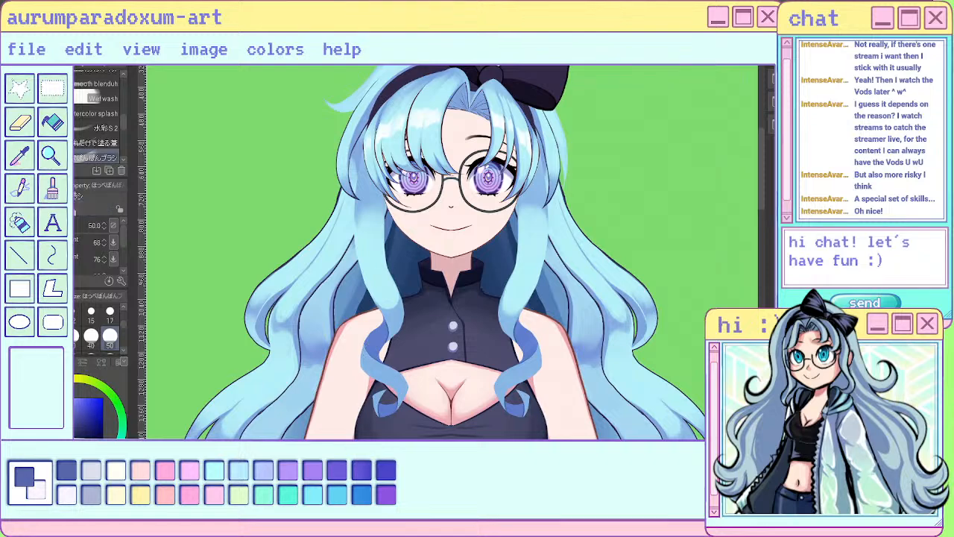
- Deepen and blend the blue shading on the inner turns of both front curls with a size 17 brush
scroll(418, 354, up, 2)
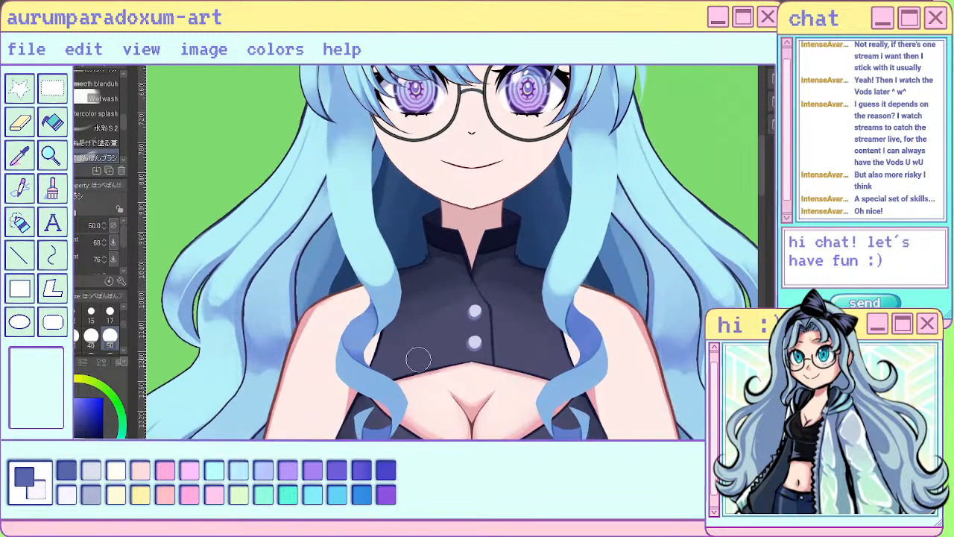
scroll(418, 358, up, 1)
click(109, 315)
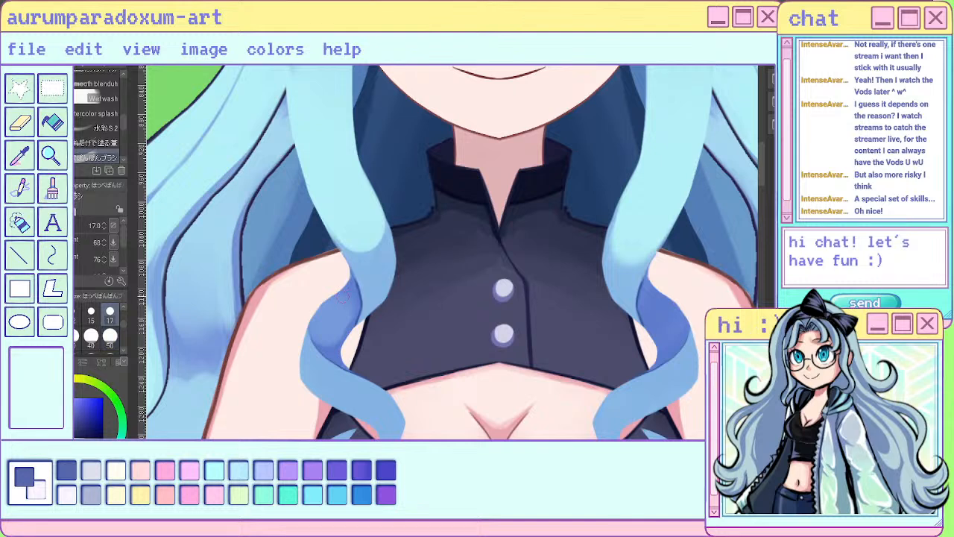
key(ctrl+z)
mouse_move(333, 309)
mouse_down()
mouse_move(319, 325)
mouse_move(342, 307)
mouse_move(328, 329)
mouse_move(331, 322)
mouse_move(341, 337)
mouse_move(340, 328)
mouse_up()
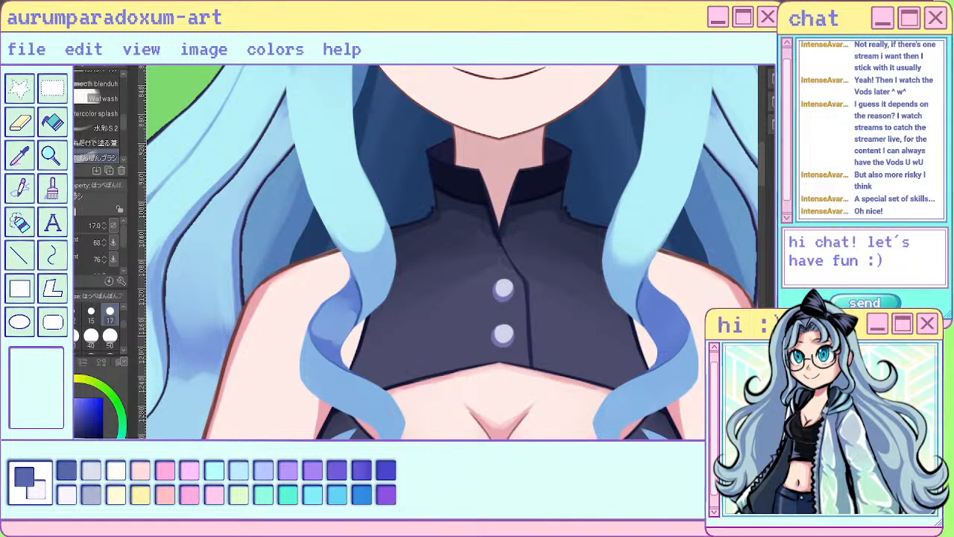
mouse_move(348, 307)
mouse_down()
mouse_move(332, 340)
mouse_move(318, 330)
mouse_move(332, 320)
mouse_move(343, 331)
mouse_up()
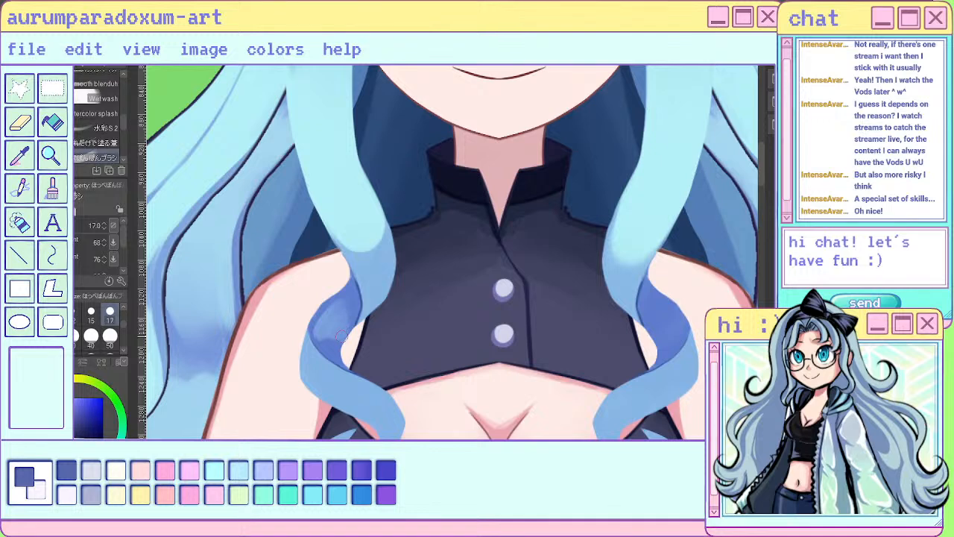
mouse_move(653, 321)
mouse_down()
mouse_move(656, 344)
mouse_move(669, 343)
mouse_up()
drag(677, 307, 674, 344)
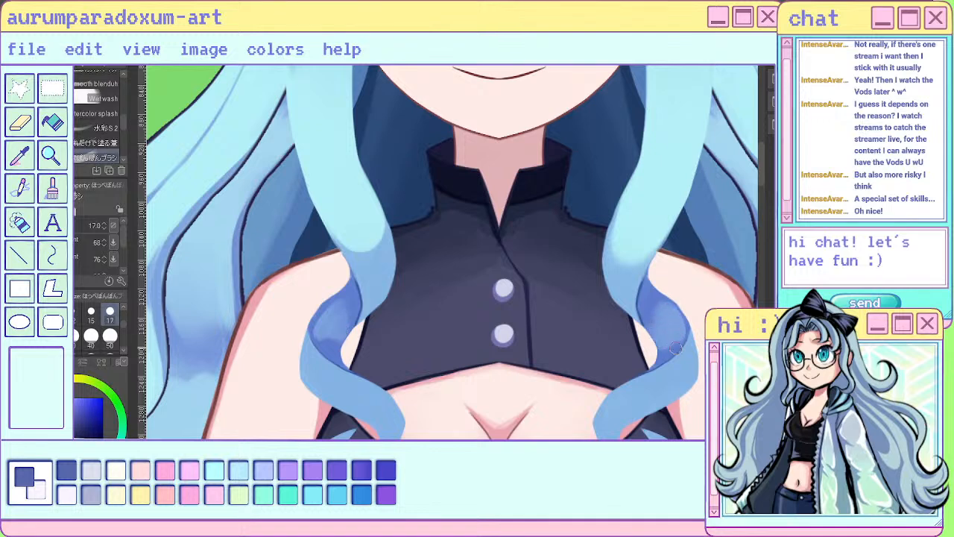
- Brush the lower turns of both front curls lighter at size 50, undoing the last strokes
click(110, 337)
mouse_move(326, 388)
mouse_down()
mouse_move(377, 414)
mouse_move(394, 442)
mouse_up()
drag(673, 368, 612, 422)
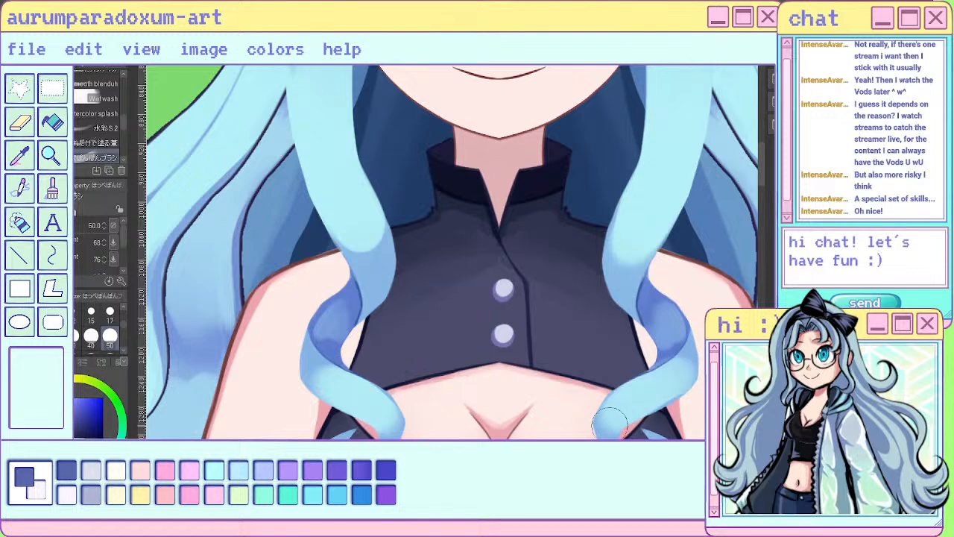
scroll(103, 123, up, 1)
scroll(282, 160, down, 1)
scroll(418, 280, up, 1)
key(ctrl+z)
key(ctrl+z)
key(ctrl+z)
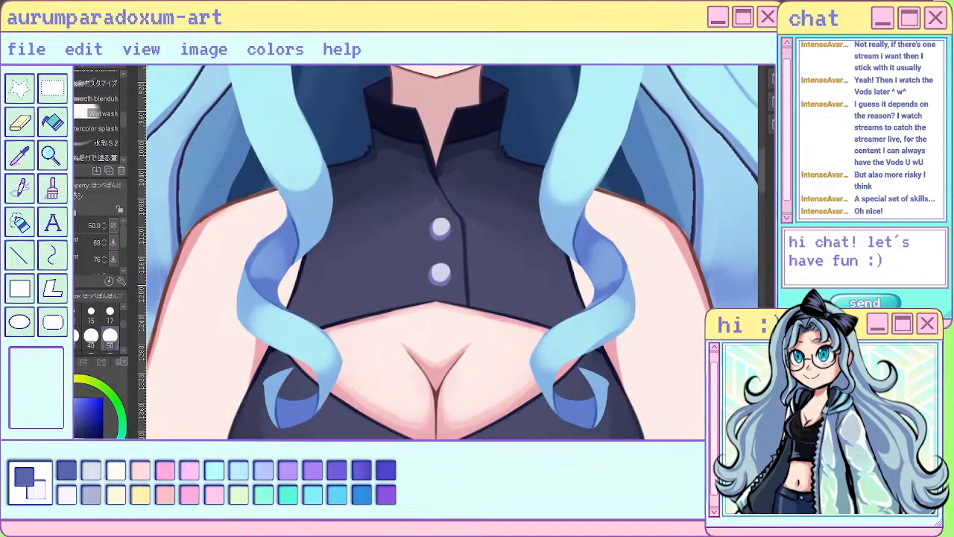
- Blend a light-to-dark transition along the outer lower turns of both front curls with the size 50 brush
drag(267, 321, 318, 353)
drag(288, 326, 327, 370)
mouse_move(621, 319)
mouse_down()
mouse_move(553, 354)
mouse_move(577, 330)
mouse_move(544, 376)
mouse_up()
drag(327, 350, 326, 382)
mouse_move(280, 326)
mouse_down()
mouse_move(254, 307)
mouse_move(264, 315)
mouse_up()
drag(331, 349, 329, 375)
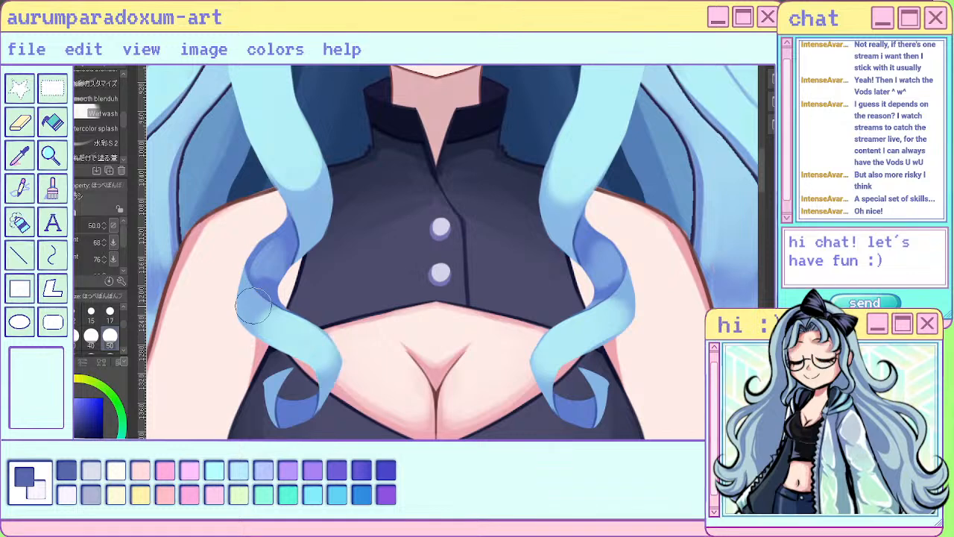
drag(253, 306, 277, 326)
- Lighten the outer edges of both curl tips and touch up the left curl's lower turn with a size 17 brush
click(110, 311)
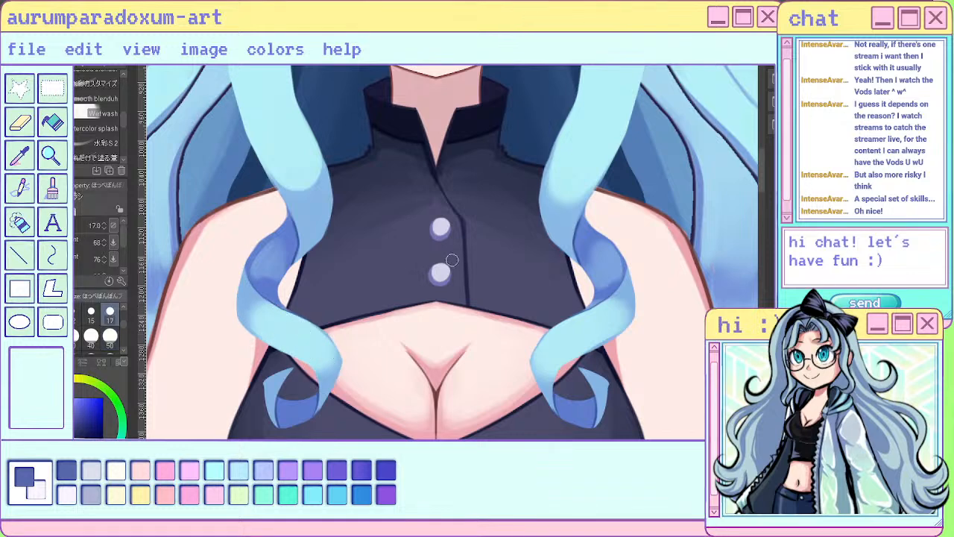
mouse_move(269, 388)
mouse_down()
mouse_move(276, 377)
mouse_move(267, 408)
mouse_up()
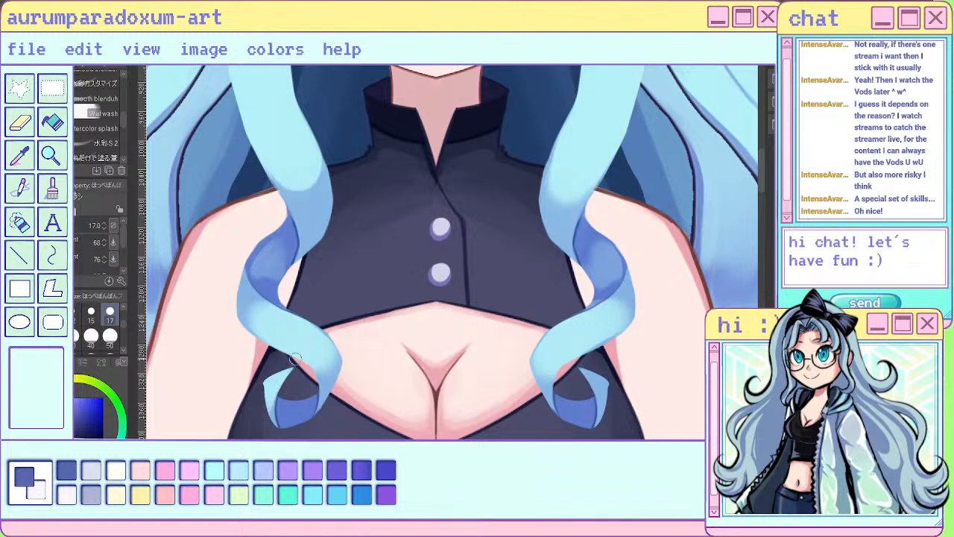
drag(596, 376, 607, 412)
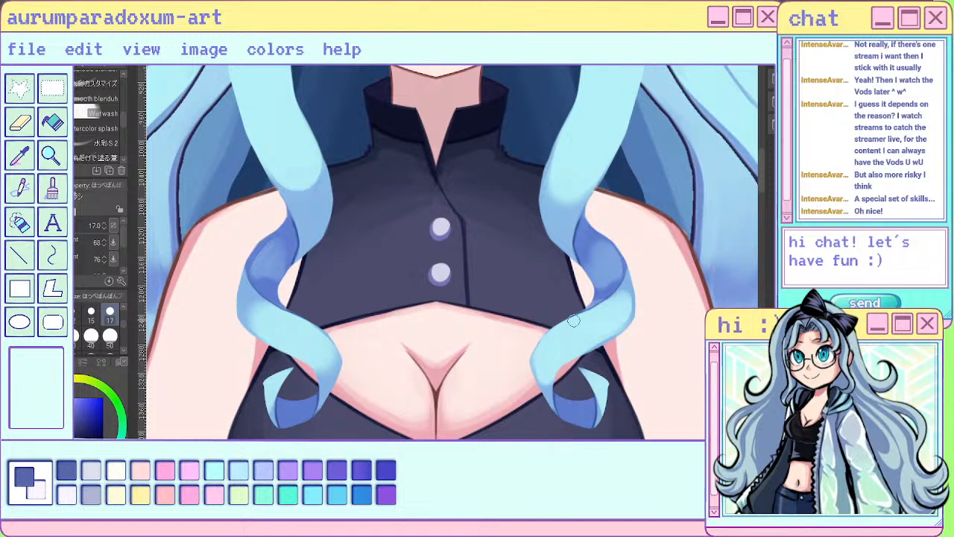
mouse_move(267, 313)
mouse_down()
mouse_move(257, 328)
mouse_move(250, 302)
mouse_move(273, 321)
mouse_up()
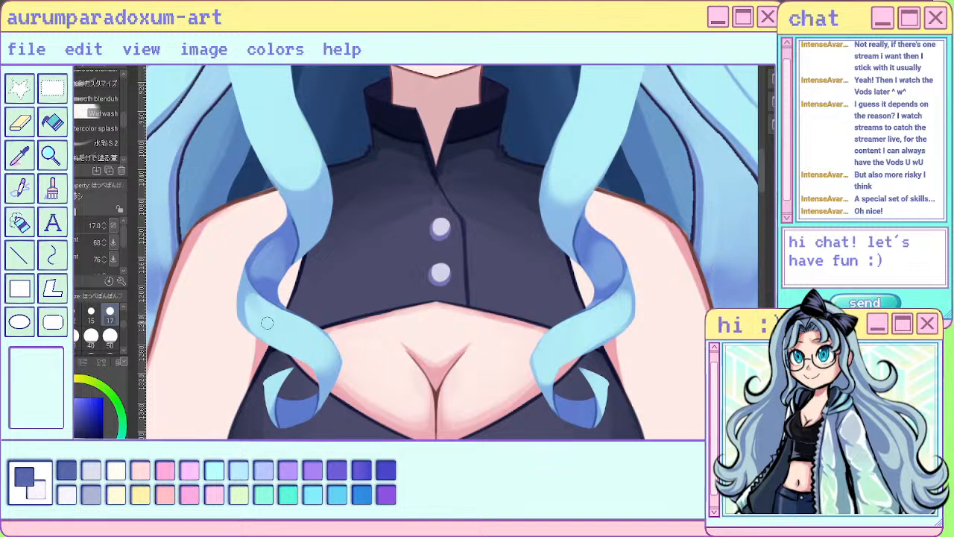
drag(319, 360, 326, 377)
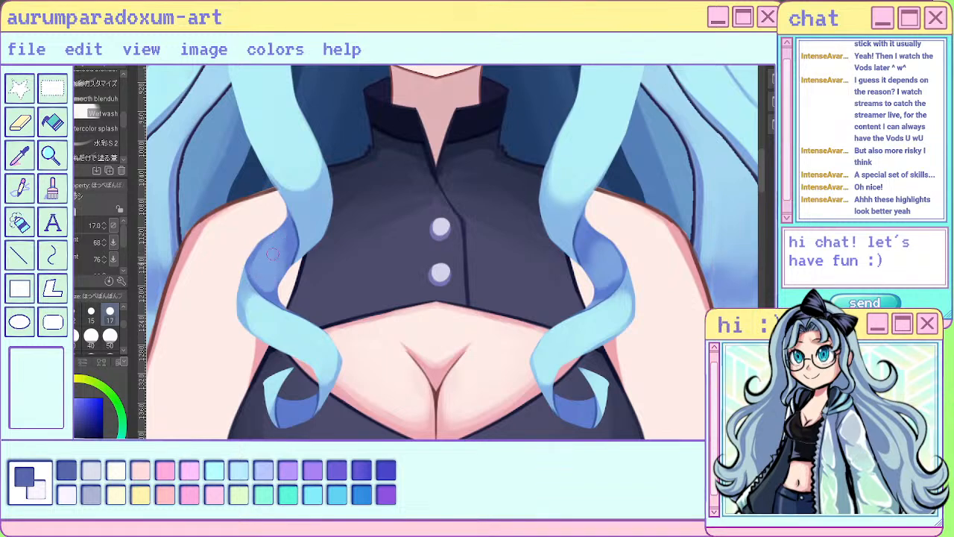
- Smooth the blue shading on the inner turns of both front curls at size 17 and check it against the whole figure
drag(283, 235, 272, 270)
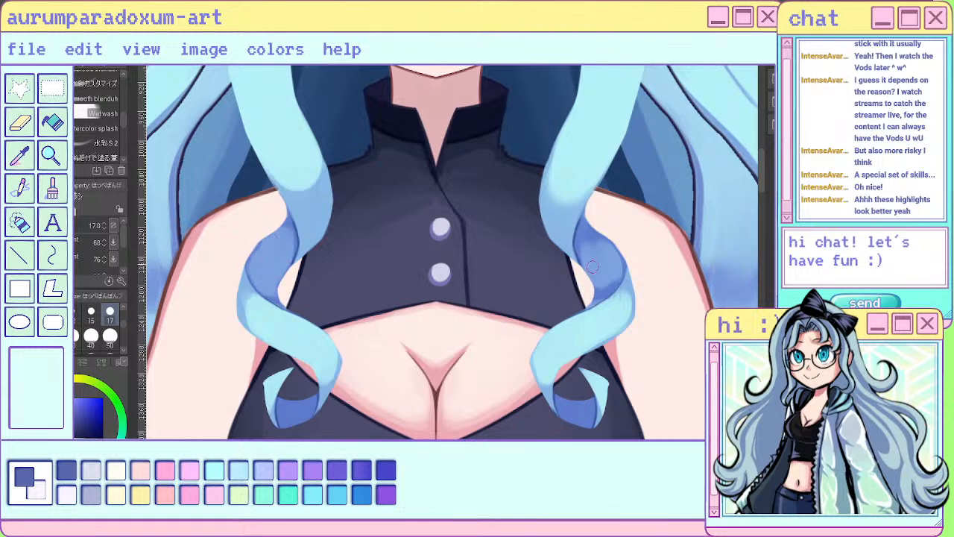
drag(583, 235, 603, 284)
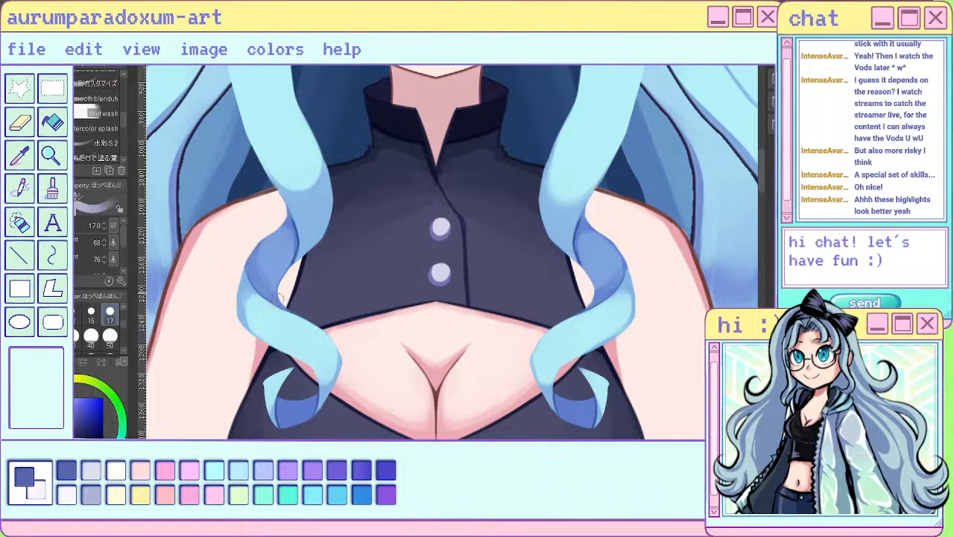
mouse_move(282, 216)
mouse_down()
mouse_move(288, 258)
mouse_move(280, 269)
mouse_up()
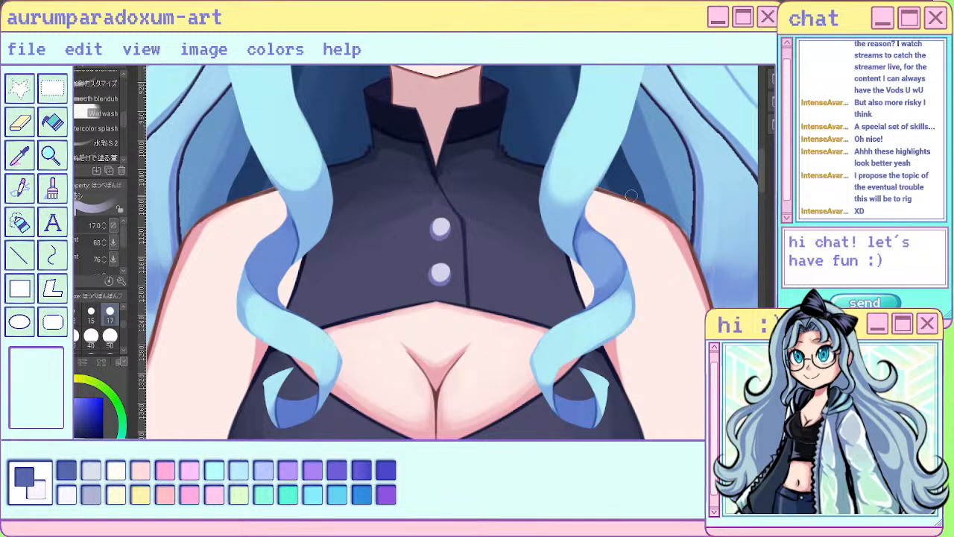
mouse_move(583, 239)
mouse_down()
mouse_move(586, 264)
mouse_move(607, 273)
mouse_up()
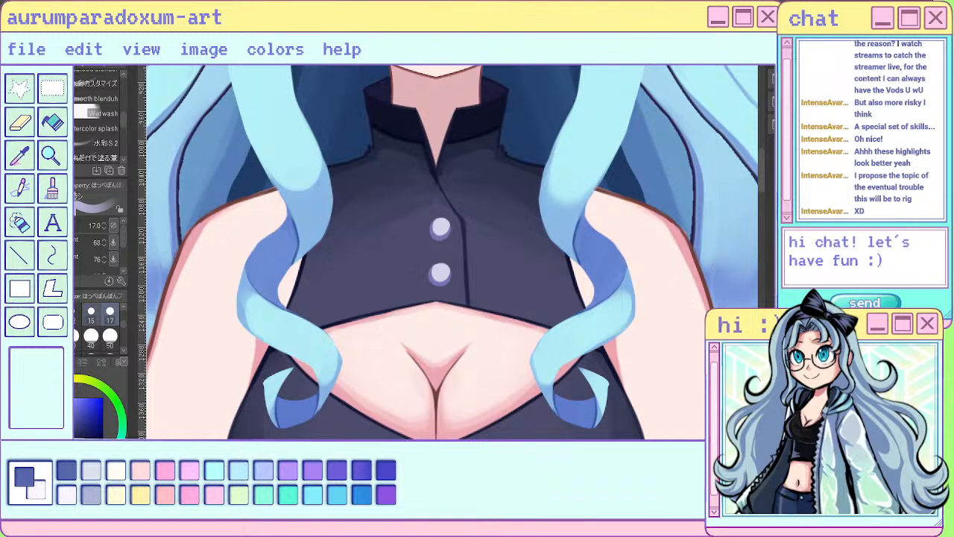
drag(278, 243, 262, 270)
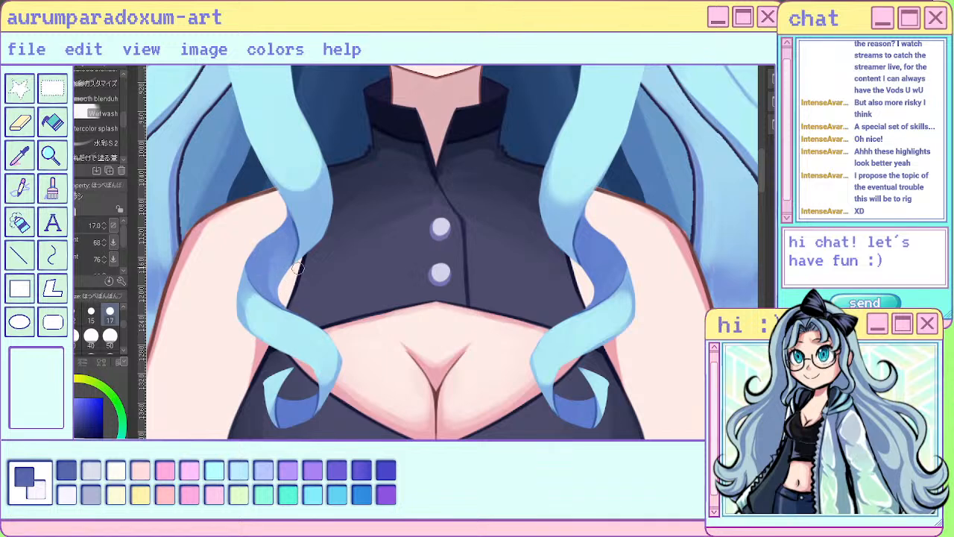
drag(267, 252, 266, 292)
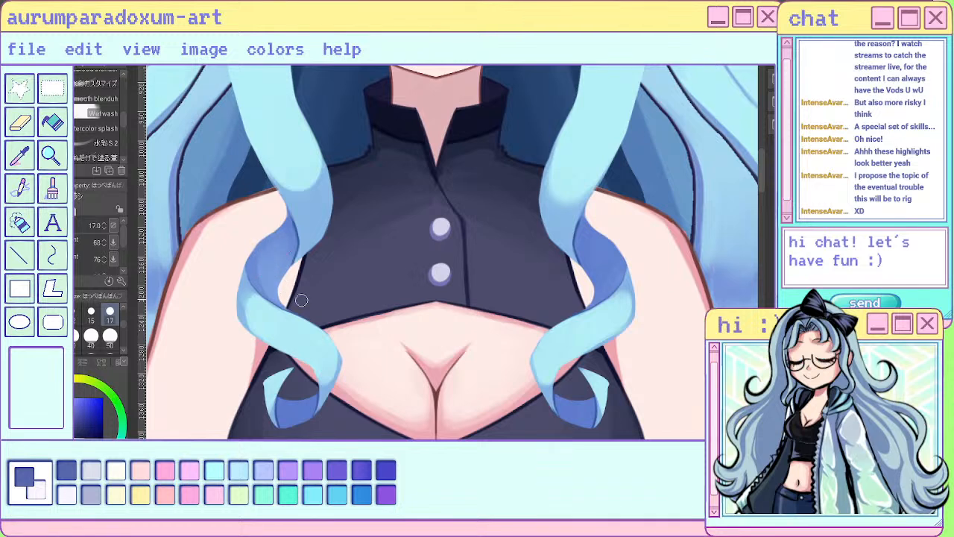
mouse_move(581, 249)
mouse_down()
mouse_move(592, 292)
mouse_move(598, 285)
mouse_move(592, 299)
mouse_up()
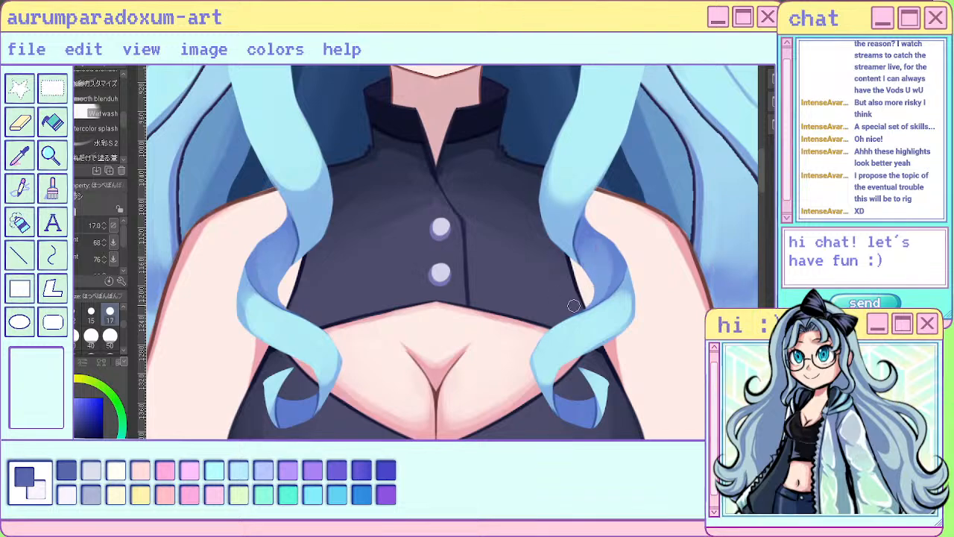
key(ctrl+0)
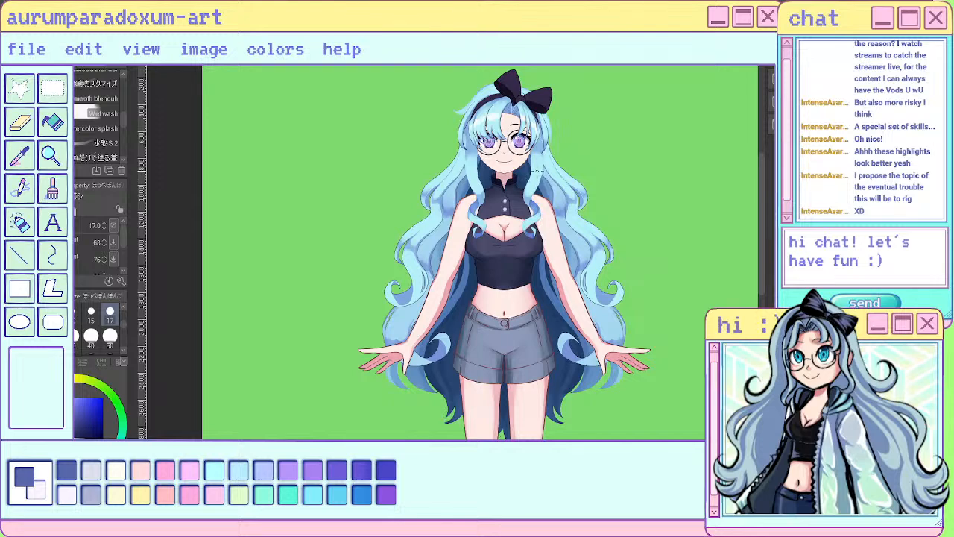
scroll(537, 171, up, 6)
scroll(506, 277, down, 2)
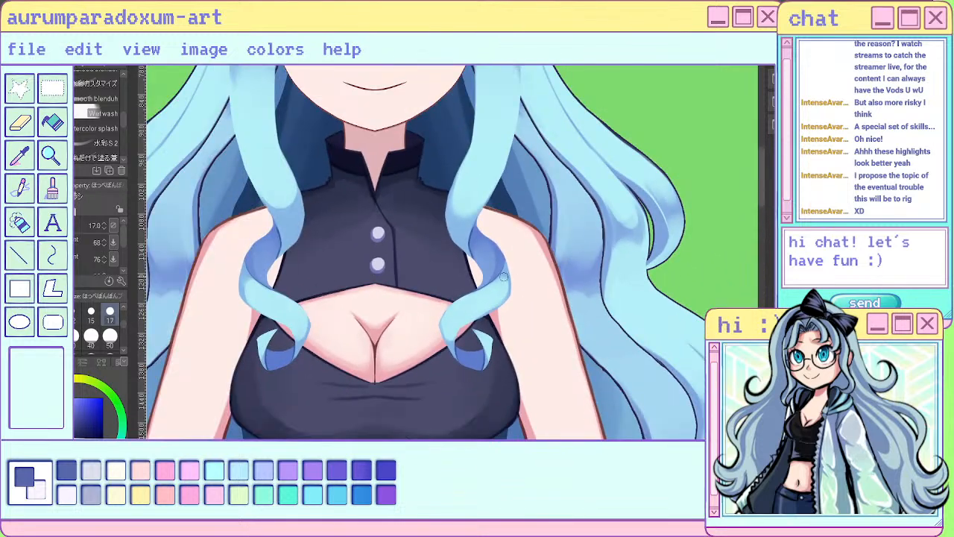
scroll(503, 276, up, 2)
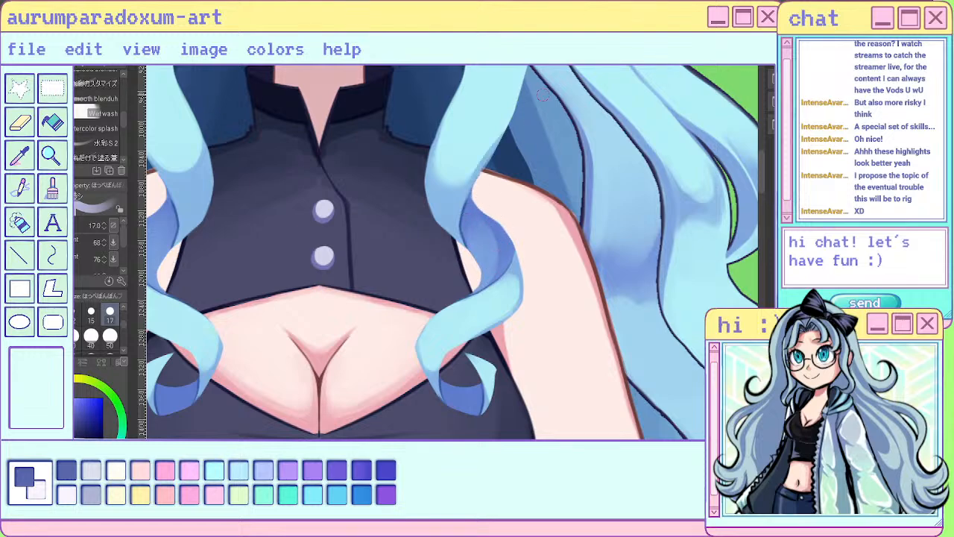
scroll(543, 95, down, 4)
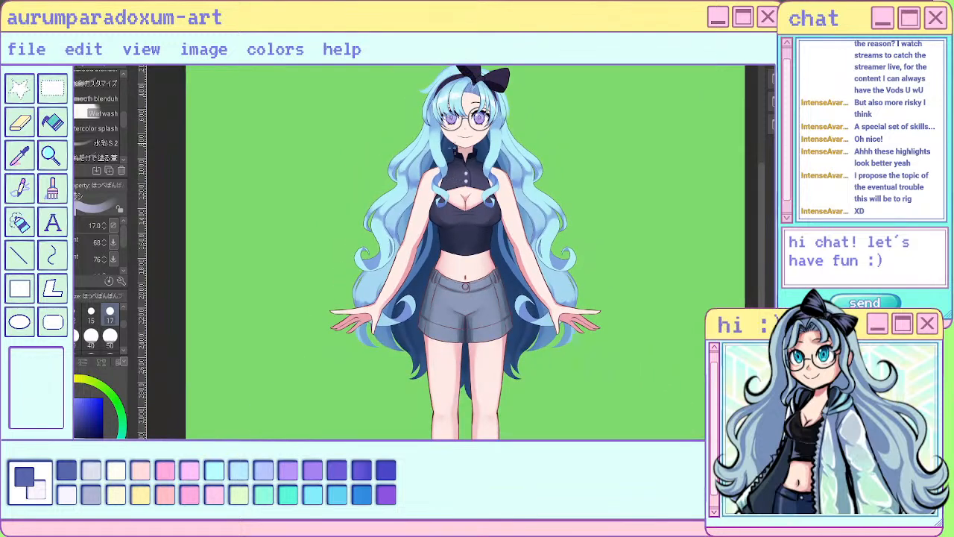
- Shade the upper part of the left front lock beside the face blue with the size 50 brush
scroll(452, 173, up, 2)
scroll(471, 154, up, 2)
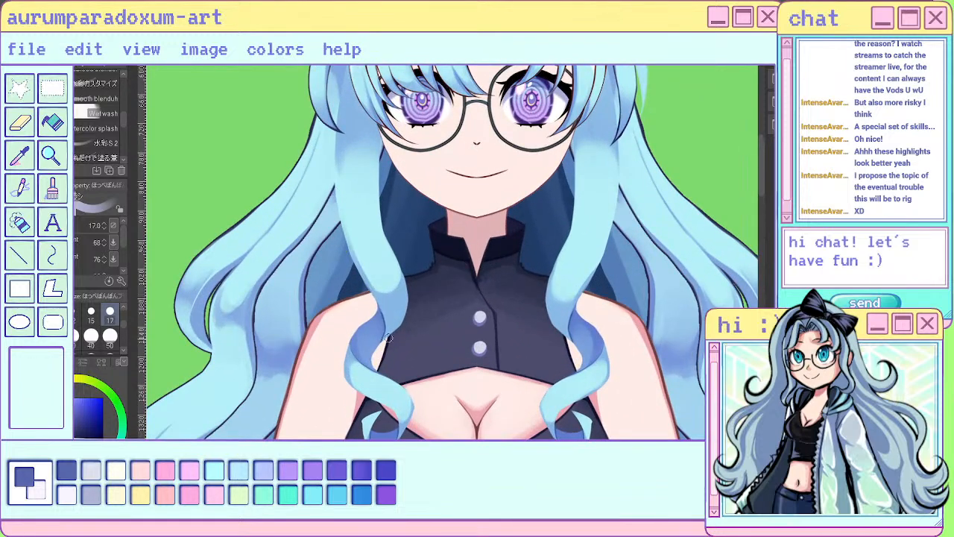
scroll(378, 333, down, 4)
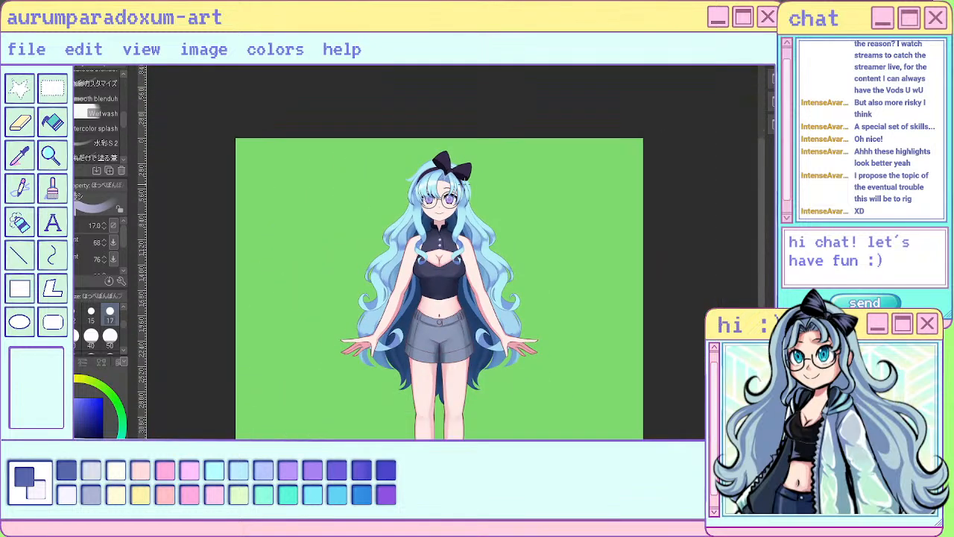
scroll(408, 228, up, 3)
scroll(409, 228, up, 3)
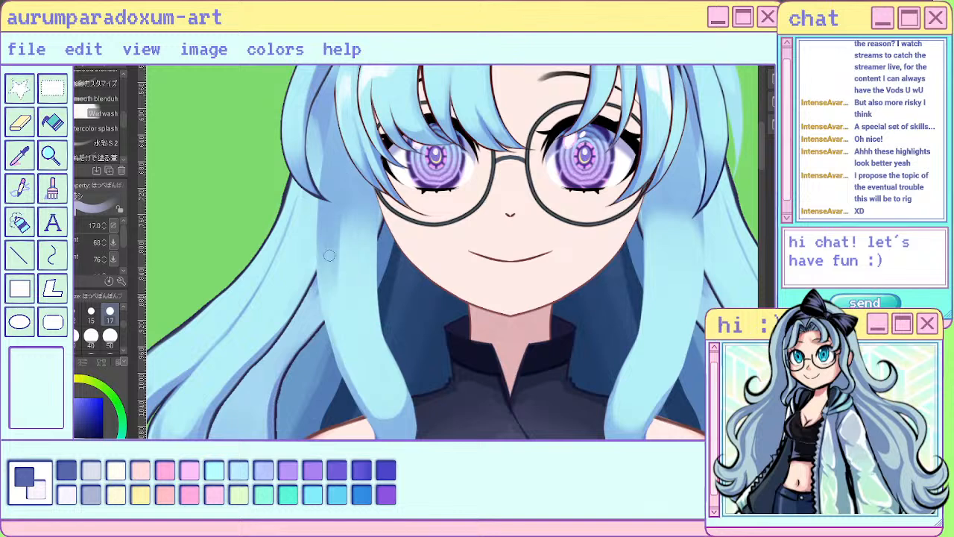
click(110, 337)
drag(344, 216, 343, 285)
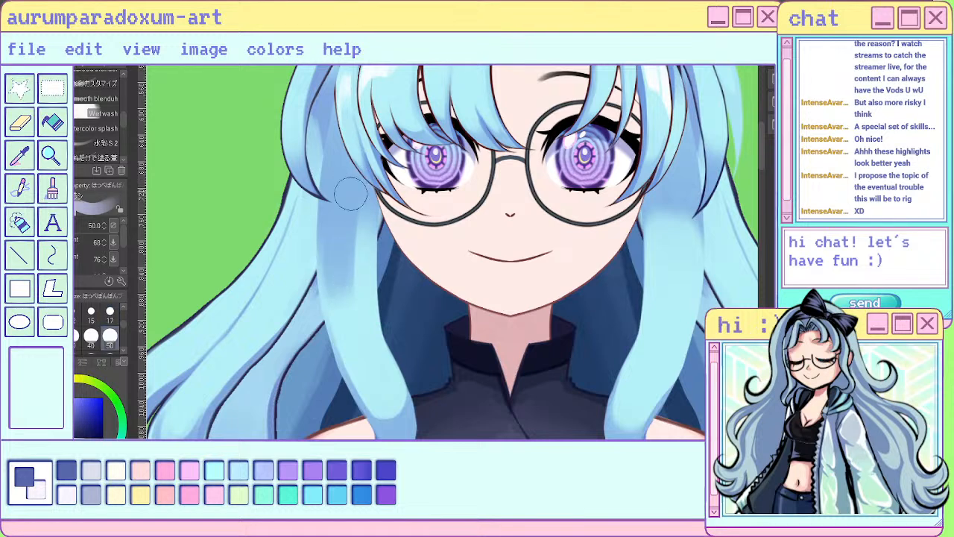
mouse_move(349, 195)
mouse_down()
mouse_move(344, 295)
mouse_move(362, 289)
mouse_up()
drag(367, 182, 351, 310)
drag(335, 230, 342, 320)
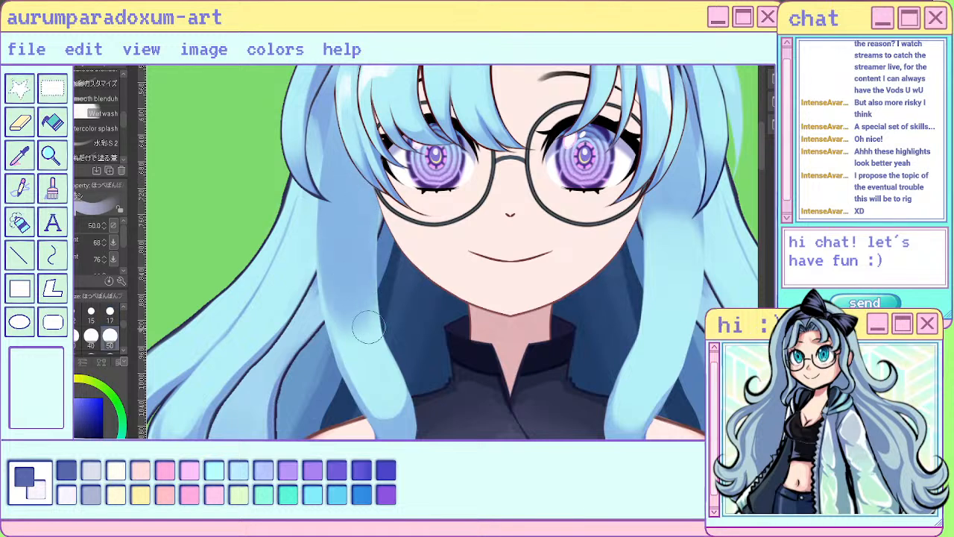
- Extend matching blue shading down the upper part of the right front lock with the size 50 brush
mouse_move(657, 227)
mouse_down()
mouse_move(648, 318)
mouse_move(658, 316)
mouse_up()
drag(679, 213, 677, 316)
drag(691, 193, 674, 327)
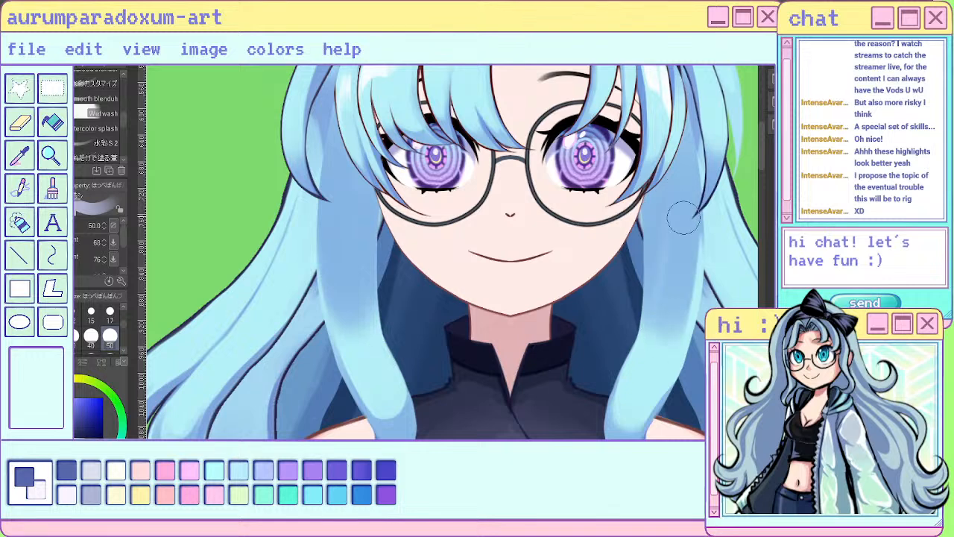
drag(684, 217, 677, 333)
drag(659, 292, 657, 328)
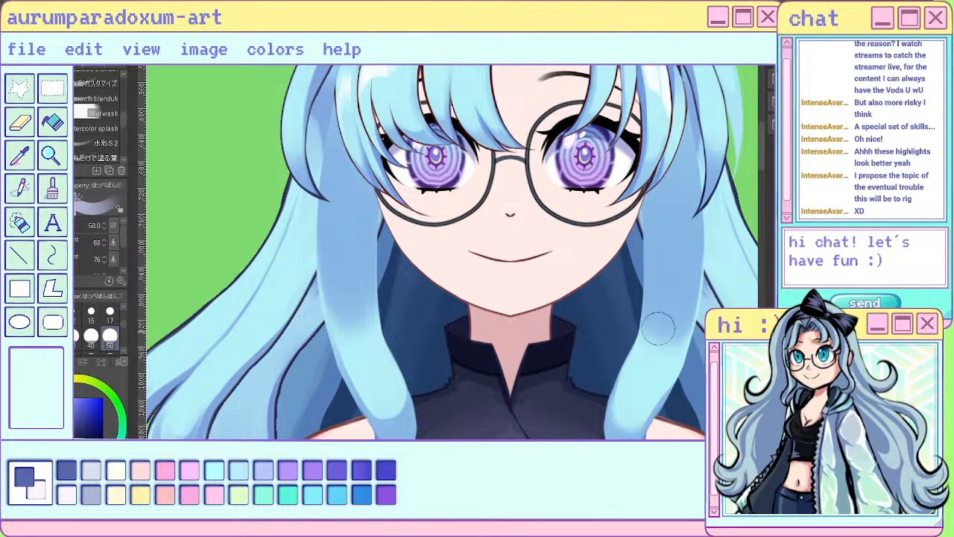
- Lighten the middle of the blue shading on both front locks at size 50 and check it against the whole figure
key(c)
mouse_move(364, 275)
mouse_down()
mouse_move(341, 209)
mouse_move(363, 302)
mouse_move(337, 226)
mouse_up()
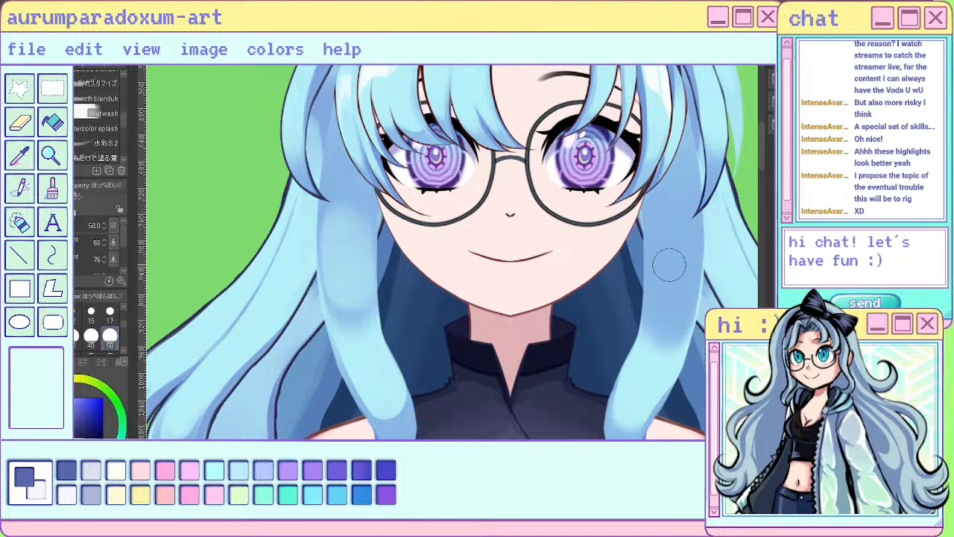
mouse_move(669, 264)
mouse_down()
mouse_move(658, 279)
mouse_move(678, 227)
mouse_move(674, 313)
mouse_up()
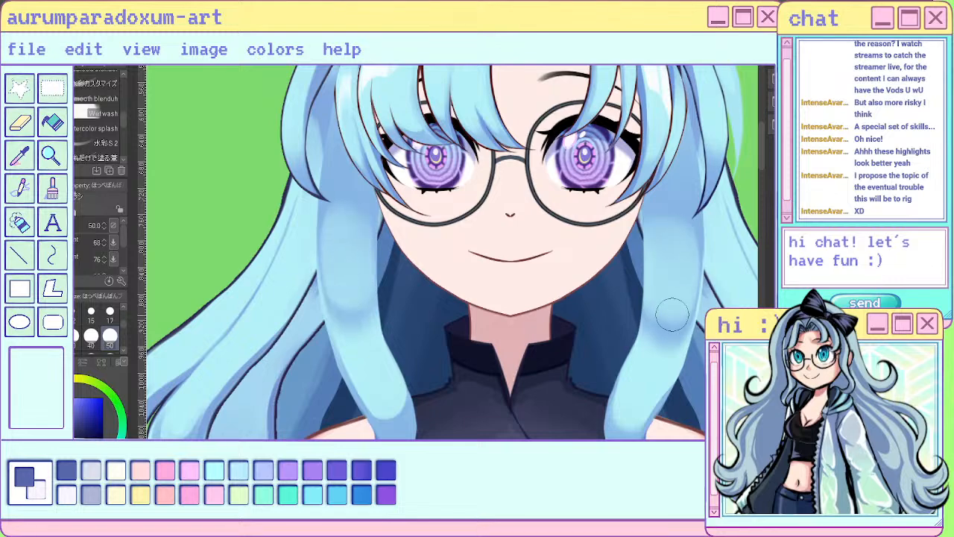
scroll(636, 244, down, 5)
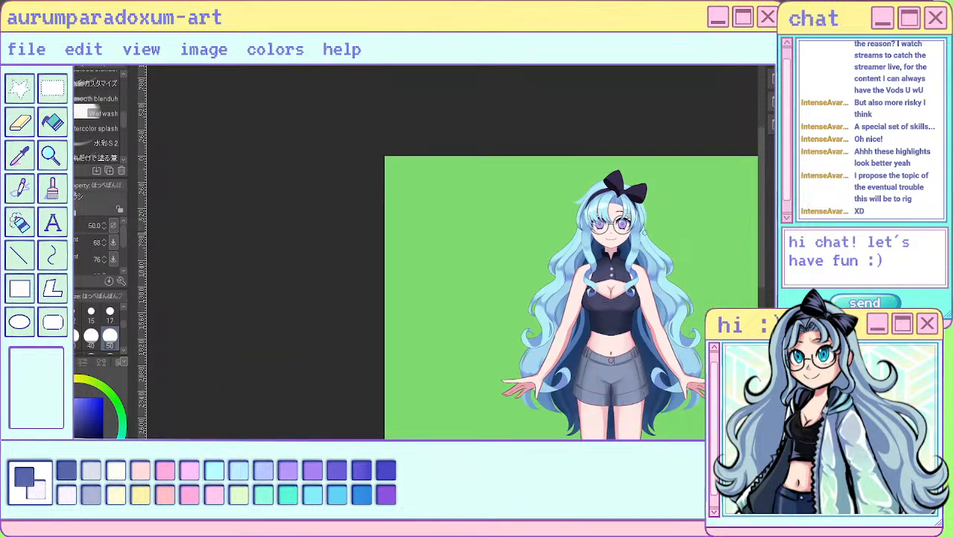
scroll(642, 232, up, 5)
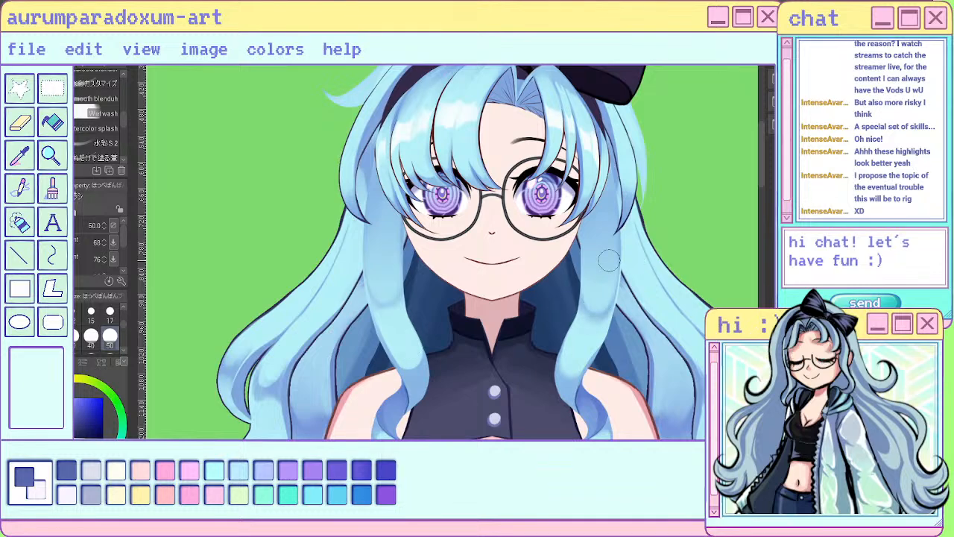
scroll(610, 260, down, 5)
scroll(626, 194, down, 1)
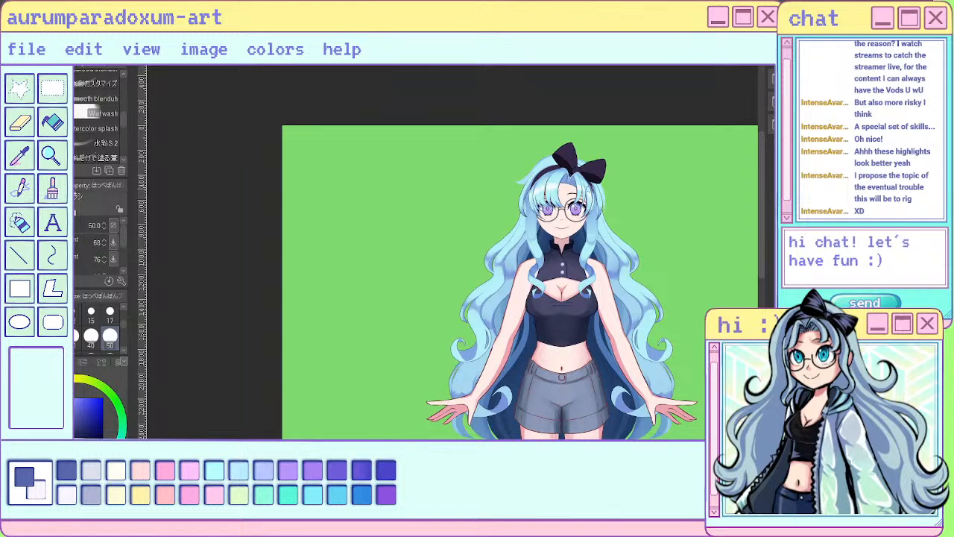
scroll(634, 194, up, 1)
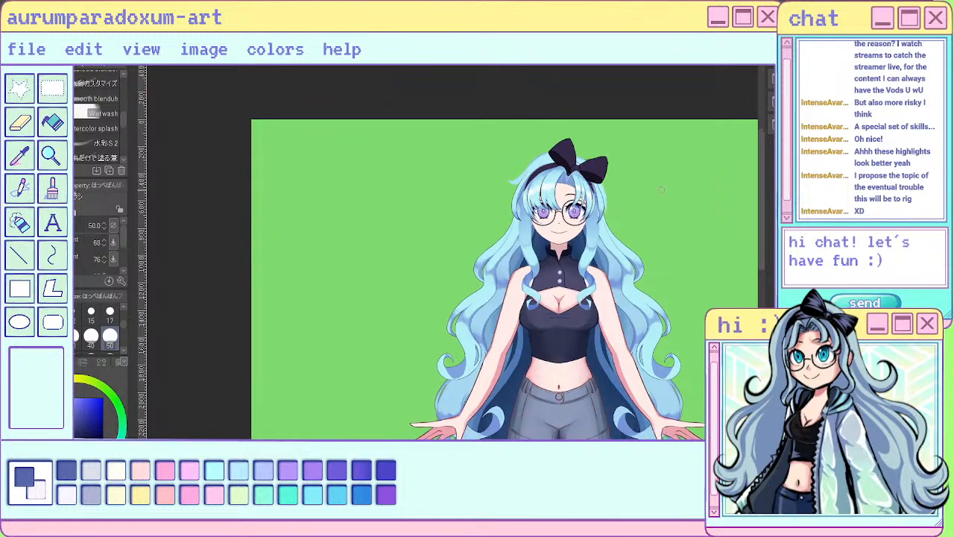
scroll(636, 185, up, 4)
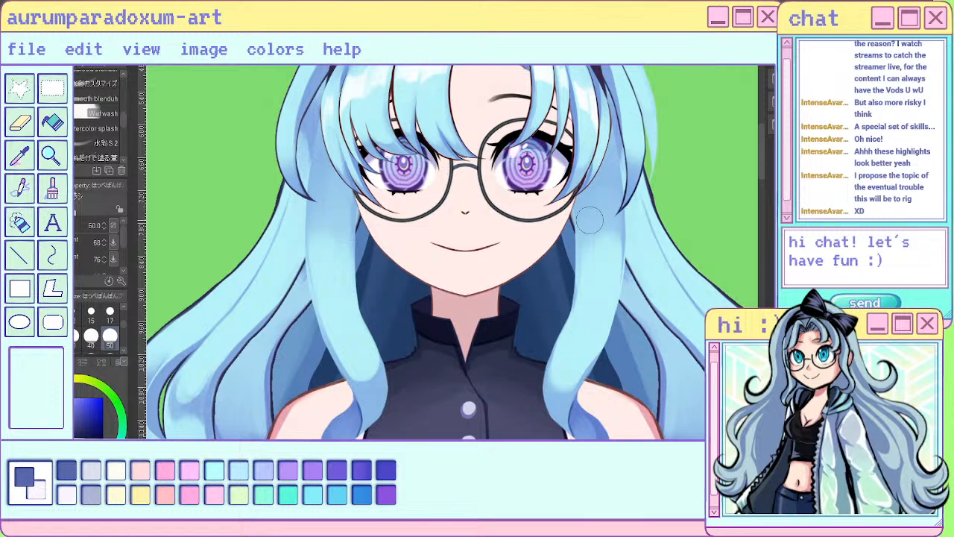
key(bracketleft)
key(bracketleft)
key(bracketleft)
key(bracketleft)
key(bracketleft)
key(bracketleft)
key(bracketleft)
key(bracketleft)
key(bracketleft)
drag(316, 203, 312, 270)
key(ctrl+z)
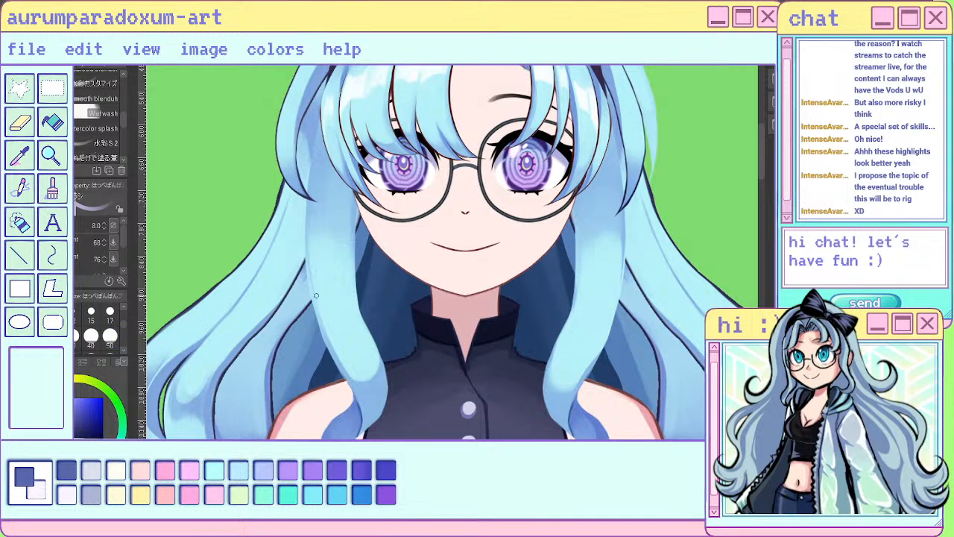
- Brush streaky blue shadows below the bangs on both front locks with the size 17 brush
click(109, 315)
drag(318, 211, 312, 260)
mouse_move(321, 205)
mouse_down()
mouse_move(322, 246)
mouse_move(346, 255)
mouse_up()
mouse_move(580, 232)
mouse_down()
mouse_move(592, 263)
mouse_move(601, 261)
mouse_up()
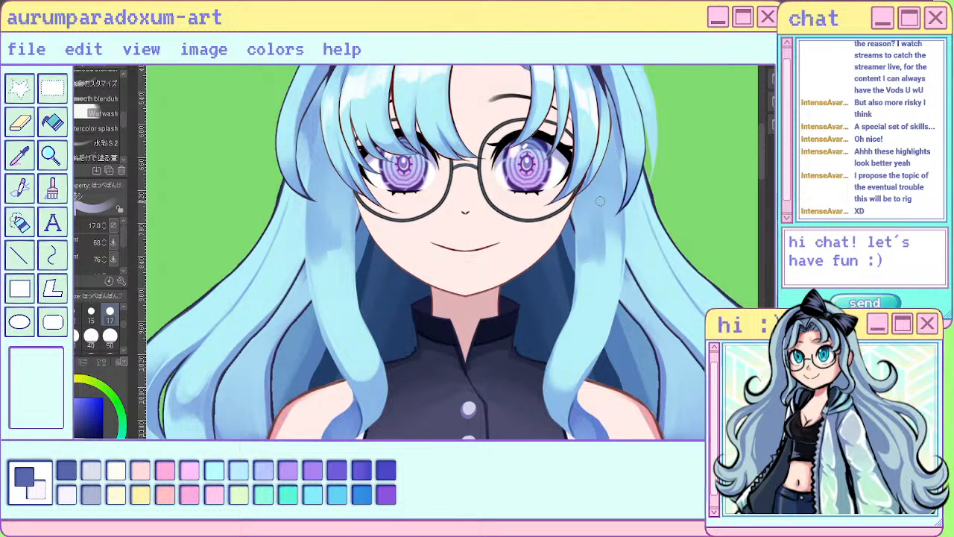
mouse_move(602, 210)
mouse_down()
mouse_move(612, 271)
mouse_move(619, 231)
mouse_up()
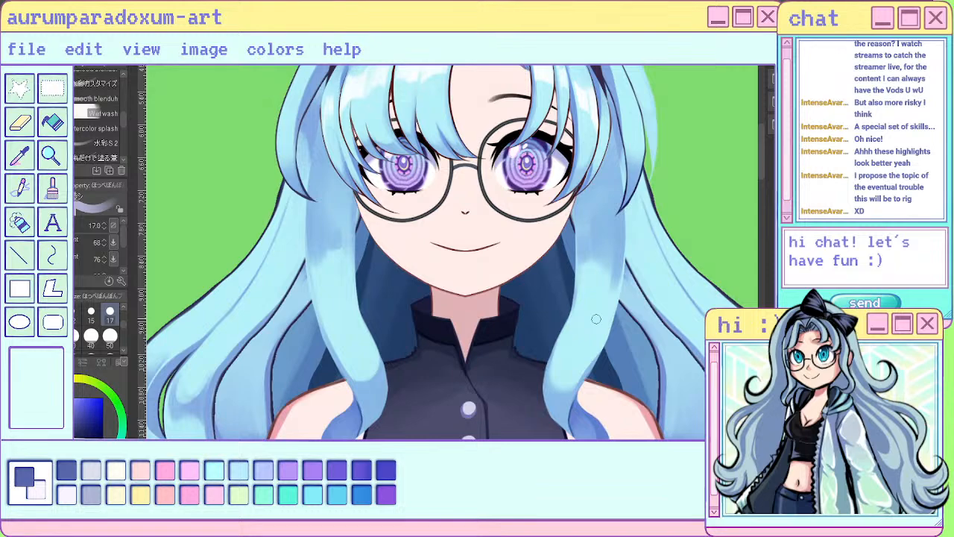
scroll(596, 299, down, 5)
scroll(614, 276, up, 5)
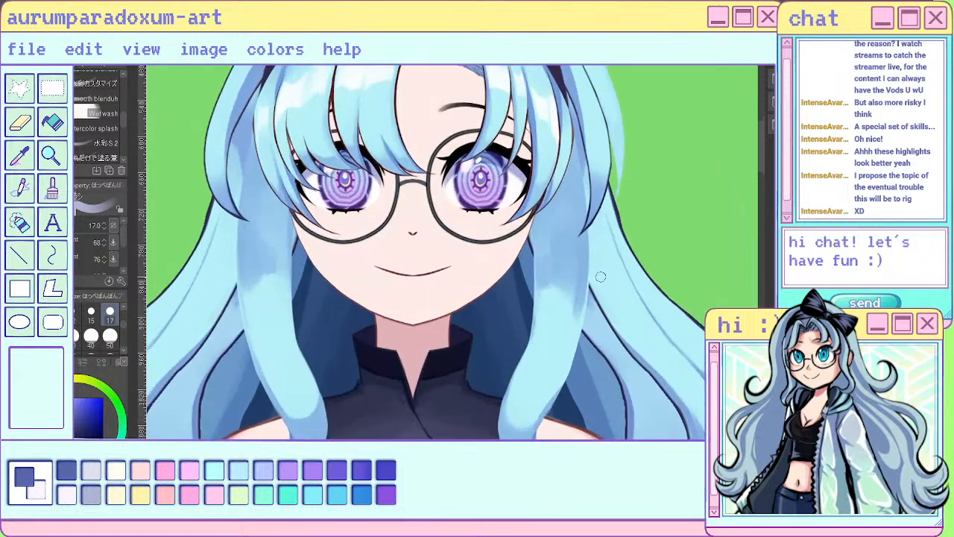
- Swap the paint colour and soften the new shadows on both front locks with size 17 strokes
scroll(601, 276, up, 2)
key(c)
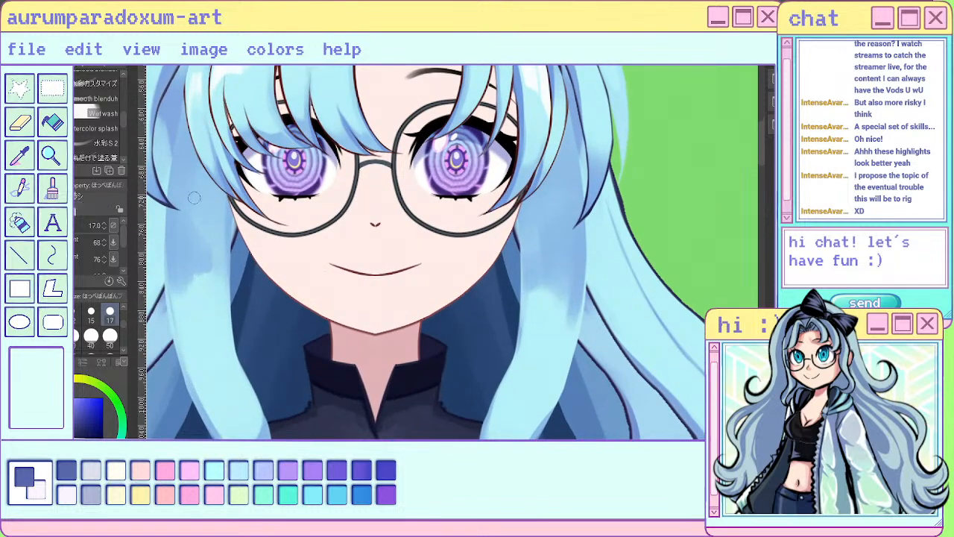
mouse_move(182, 201)
mouse_down()
mouse_move(182, 236)
mouse_move(189, 181)
mouse_move(186, 244)
mouse_move(202, 223)
mouse_move(206, 244)
mouse_move(213, 195)
mouse_up()
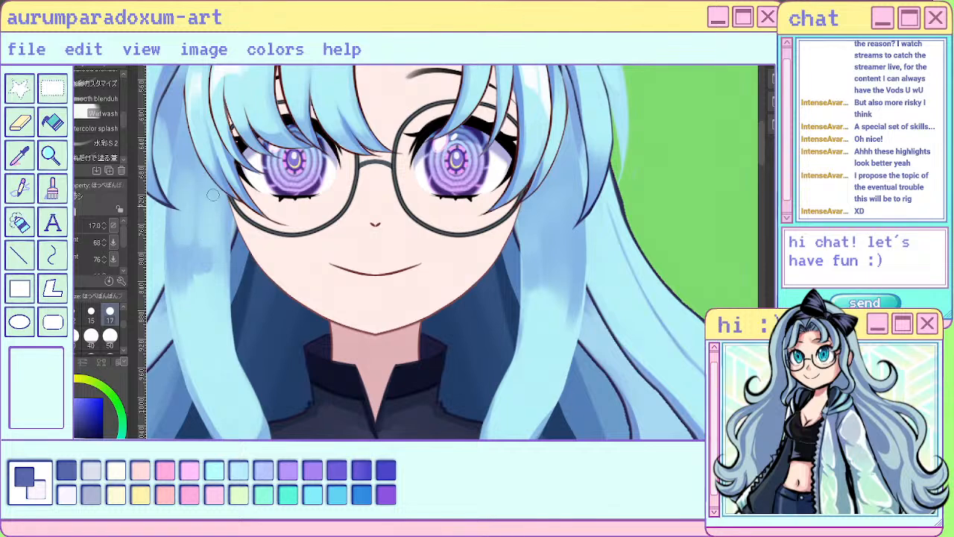
mouse_move(183, 287)
mouse_down()
mouse_move(188, 277)
mouse_move(203, 291)
mouse_move(212, 270)
mouse_up()
mouse_move(531, 203)
mouse_down()
mouse_move(535, 248)
mouse_move(552, 210)
mouse_move(559, 256)
mouse_move(569, 239)
mouse_move(565, 198)
mouse_move(552, 255)
mouse_move(560, 192)
mouse_move(530, 302)
mouse_move(535, 290)
mouse_move(548, 316)
mouse_move(558, 290)
mouse_move(539, 392)
mouse_move(578, 263)
mouse_move(543, 406)
mouse_up()
- Compare the front locks' shading with the whole figure and the face close up
scroll(601, 235, down, 9)
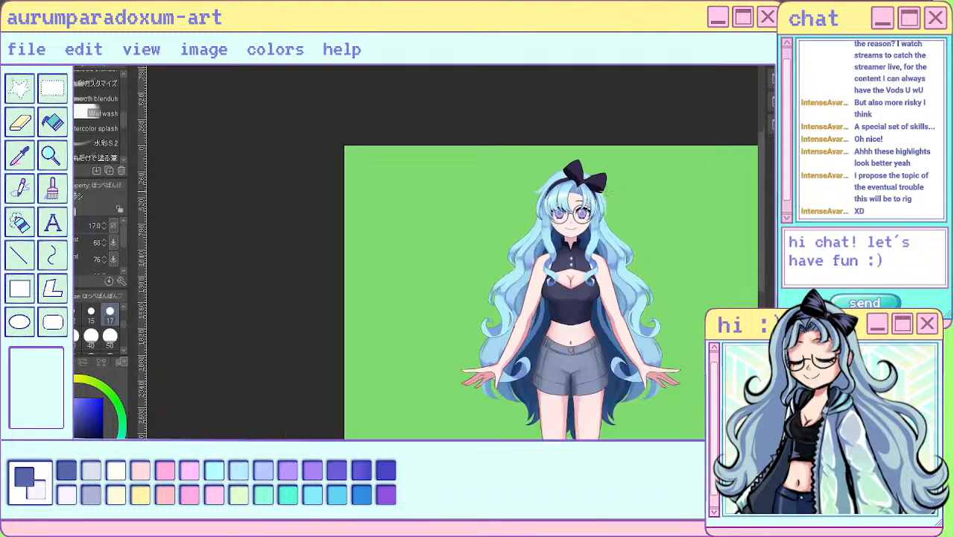
scroll(610, 184, up, 2)
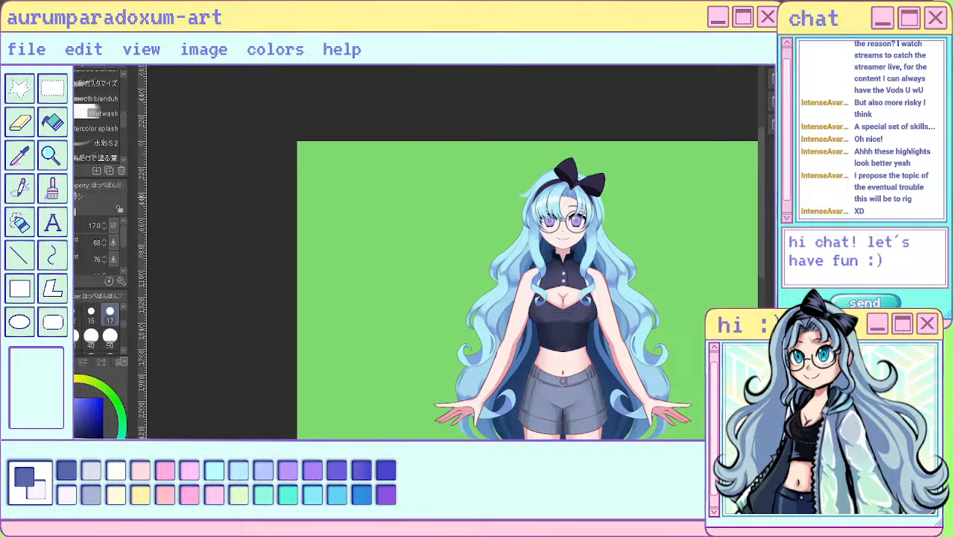
scroll(614, 196, down, 1)
scroll(597, 223, up, 6)
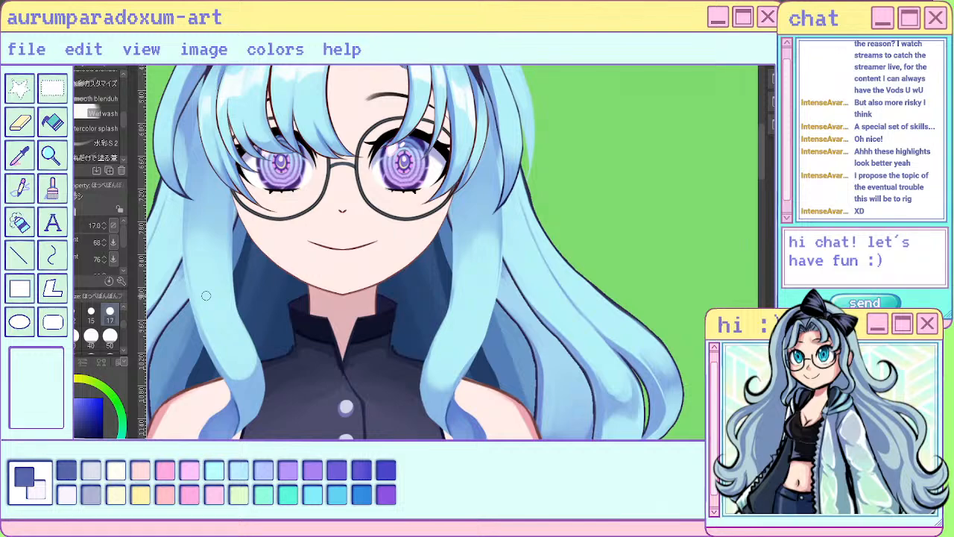
scroll(206, 296, down, 5)
scroll(282, 292, up, 5)
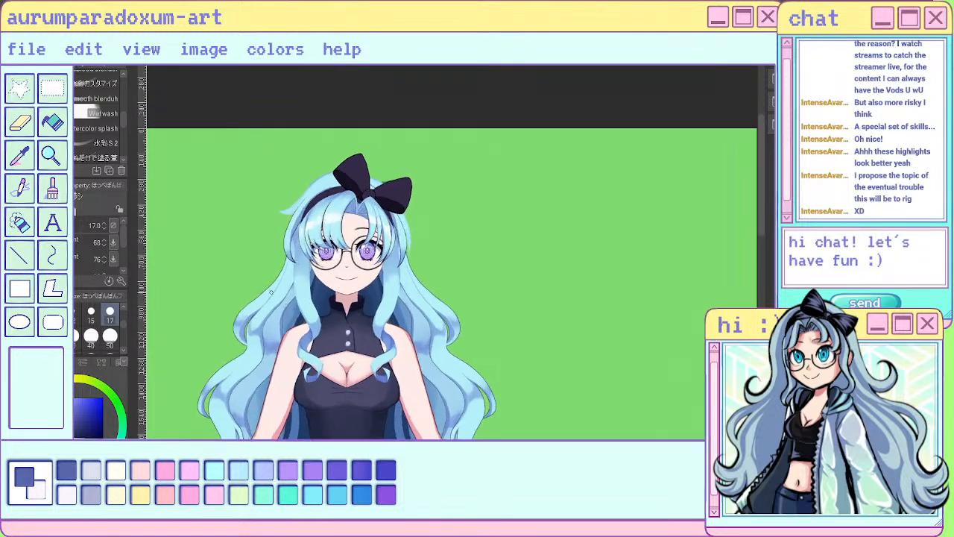
scroll(306, 260, up, 1)
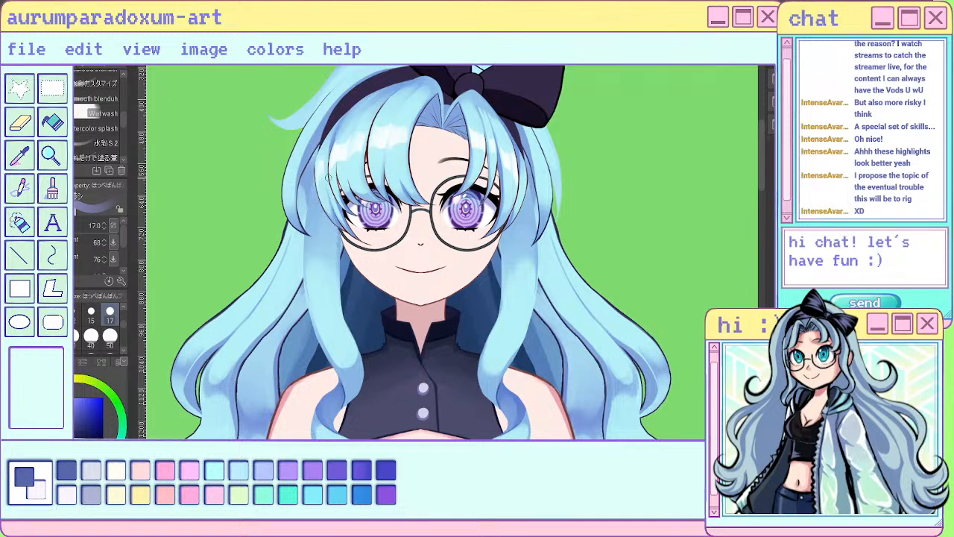
scroll(328, 178, up, 1)
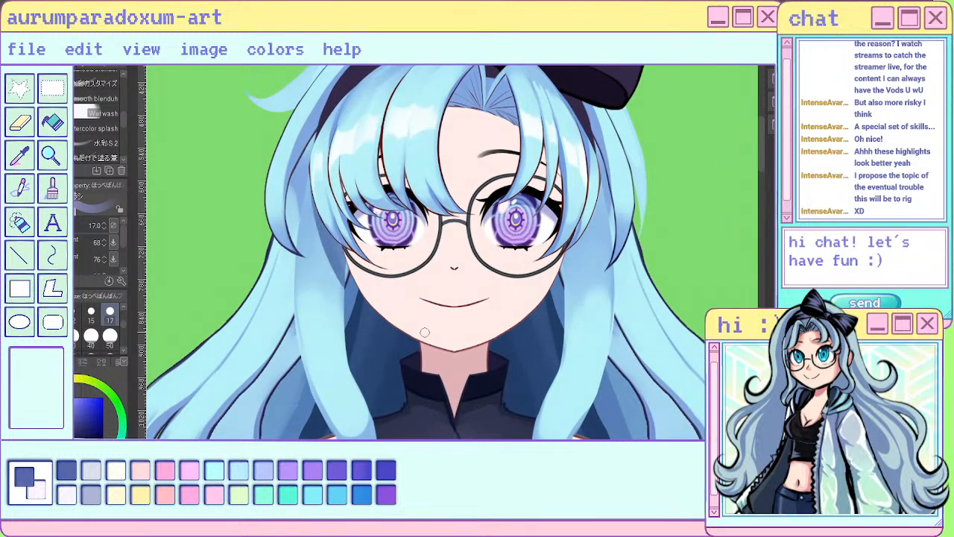
drag(585, 228, 567, 289)
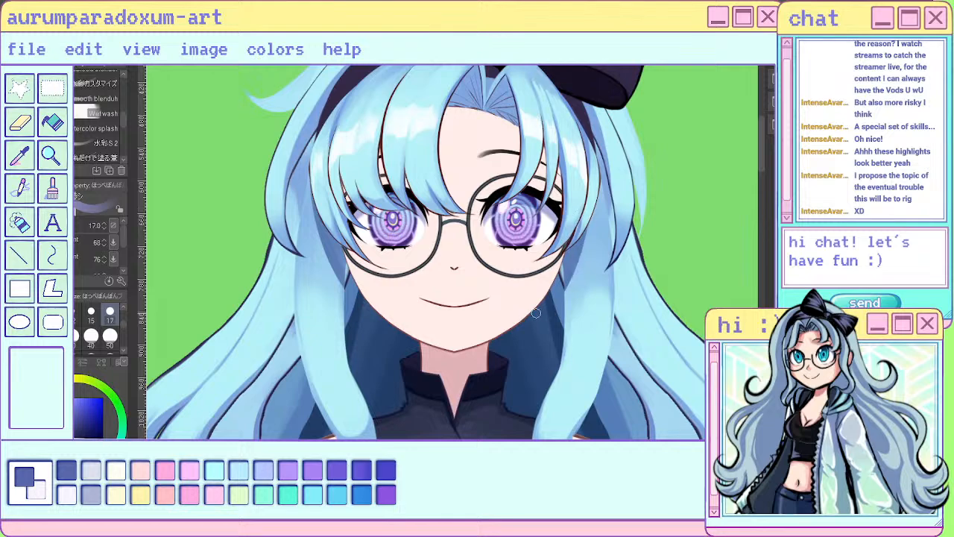
key(ctrl+z)
scroll(540, 313, down, 1)
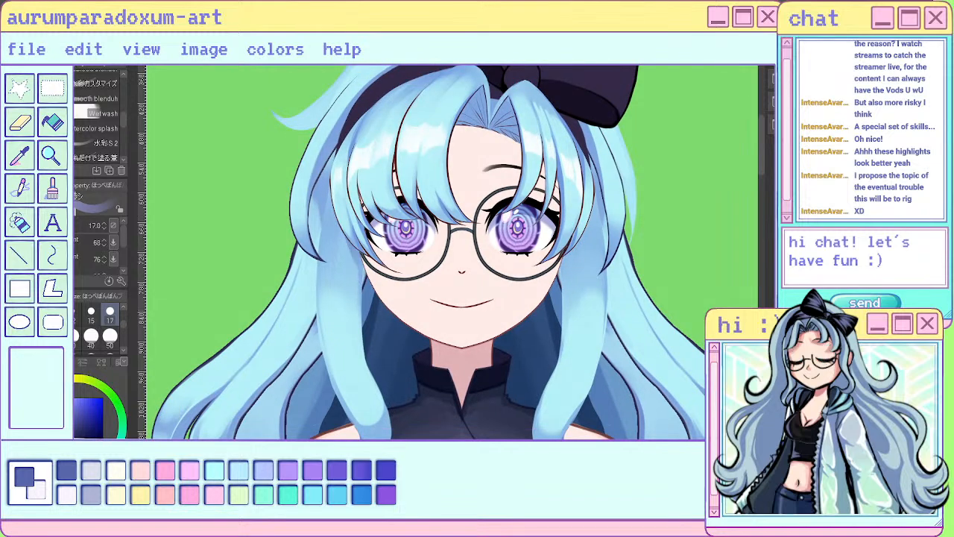
- Turn on the symmetry ruler and lighten the upper part of both front locks with mirrored size 17 strokes
key(ctrl+2)
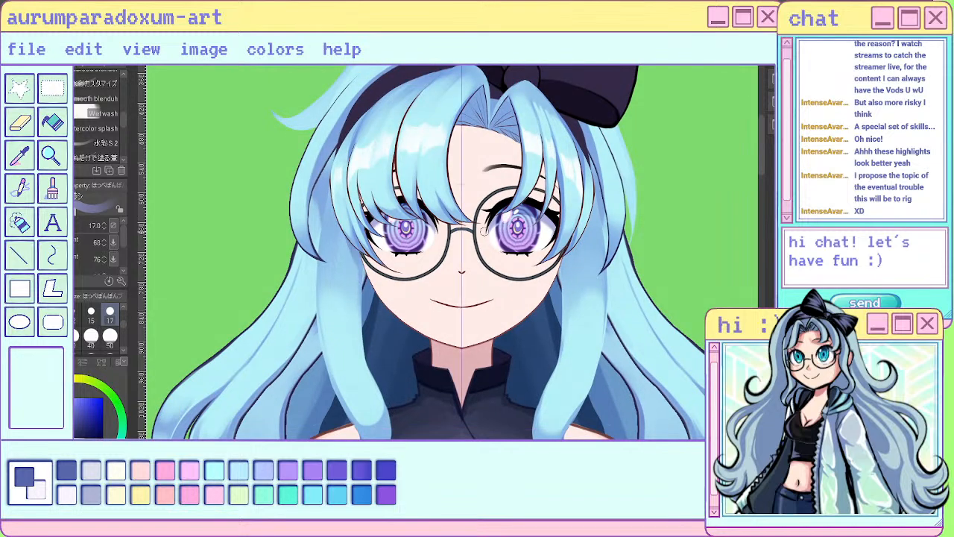
scroll(477, 228, up, 2)
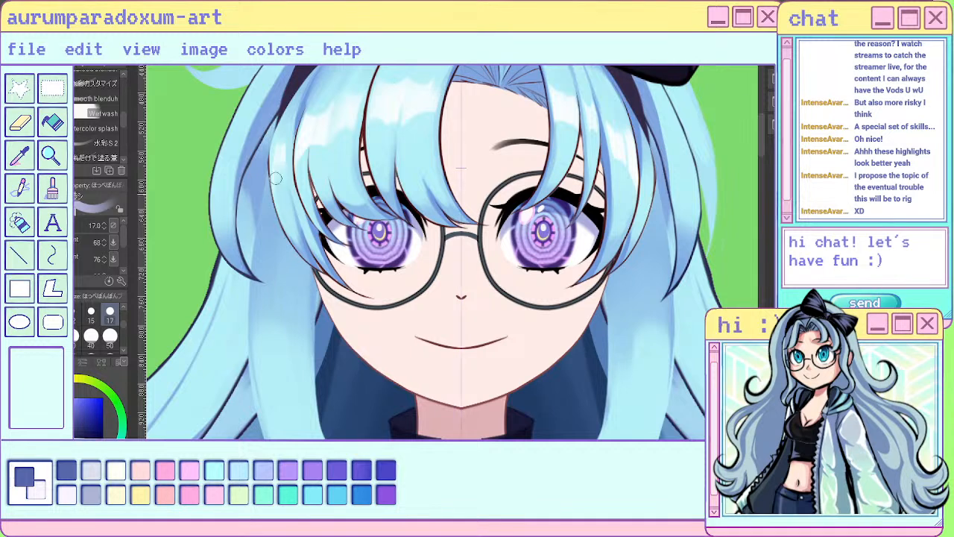
drag(278, 194, 311, 325)
drag(299, 220, 333, 392)
drag(294, 252, 315, 403)
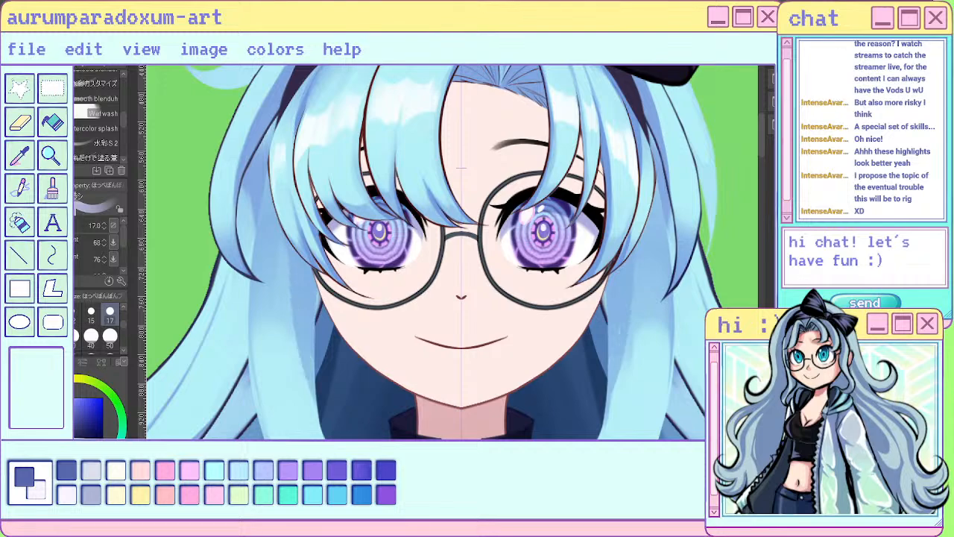
- Rework the shading transition below the bangs on both front locks with long mirrored strokes at size 17
scroll(440, 238, down, 3)
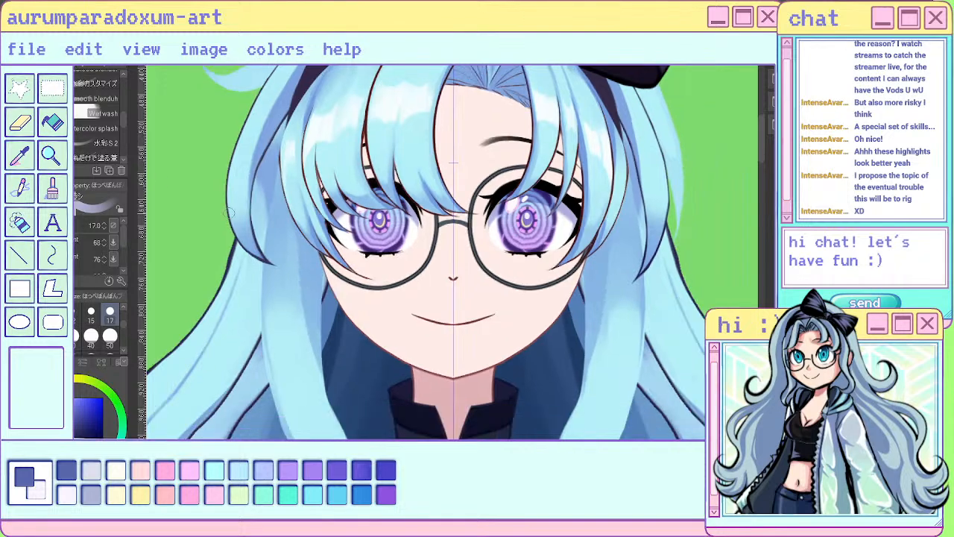
scroll(410, 256, up, 2)
drag(347, 244, 364, 362)
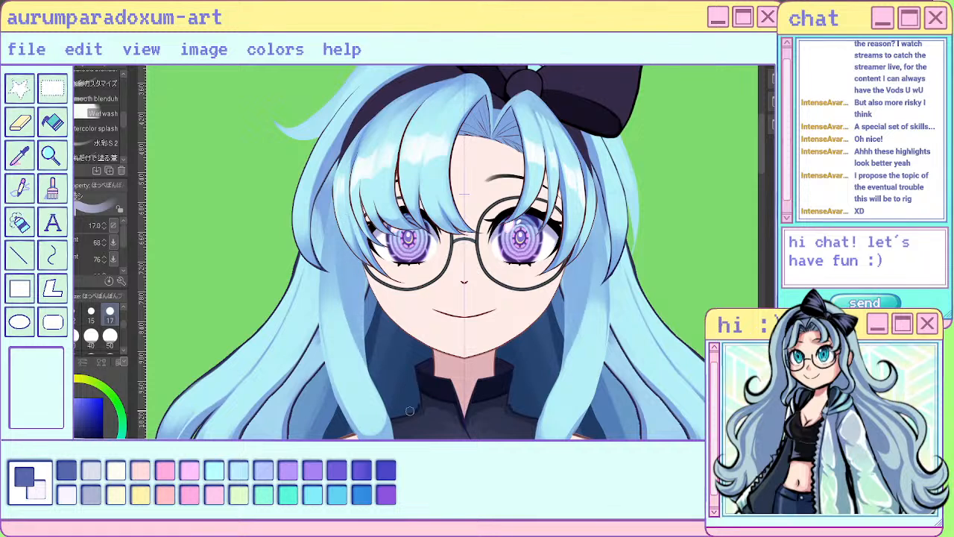
drag(342, 257, 364, 362)
drag(341, 295, 377, 392)
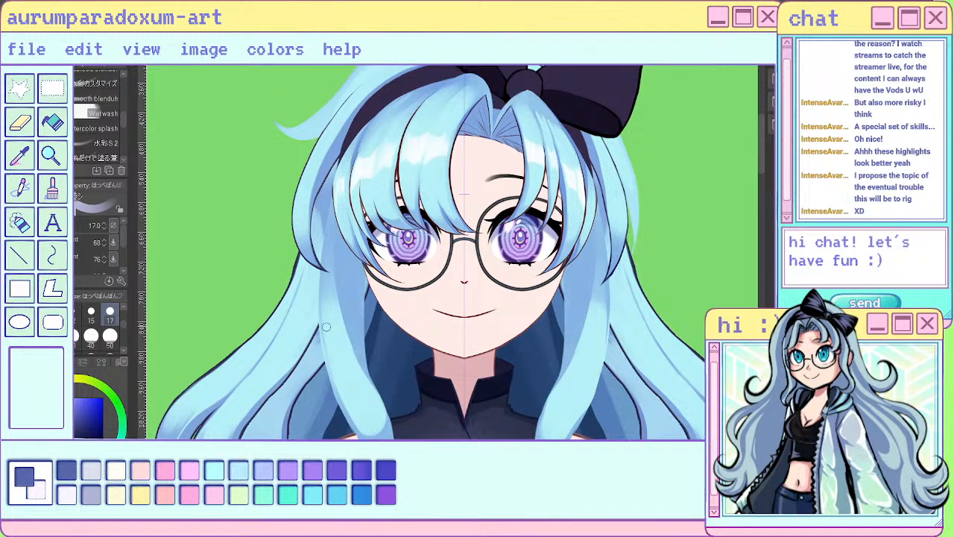
- Swap the paint colour again and shade the outer edges of both upper front locks with mirrored strokes
key(c)
drag(329, 307, 330, 248)
drag(325, 300, 328, 227)
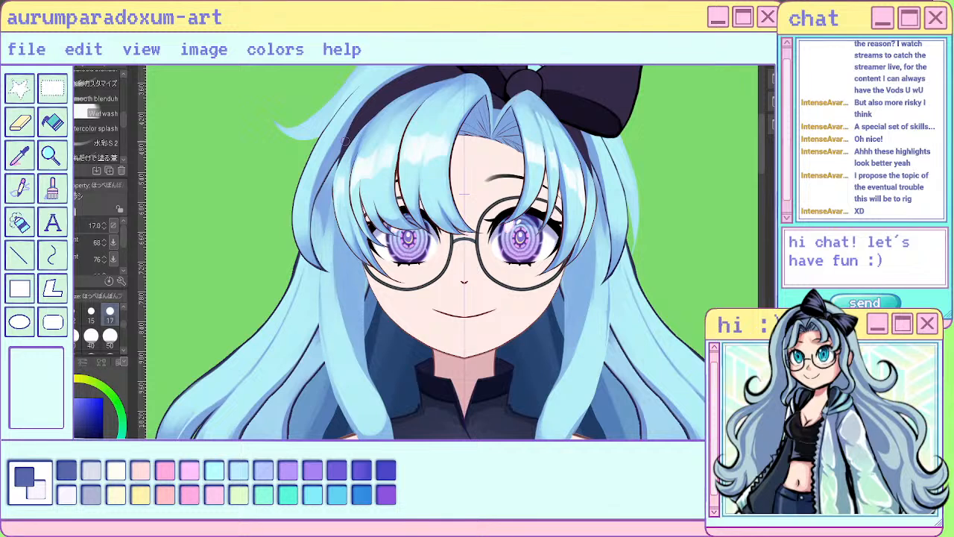
- Finish shading the outer edges of the upper front locks, swap the paint colour and blend their inner part with long mirrored size 17 strokes
drag(602, 232, 601, 209)
drag(599, 304, 596, 278)
key(c)
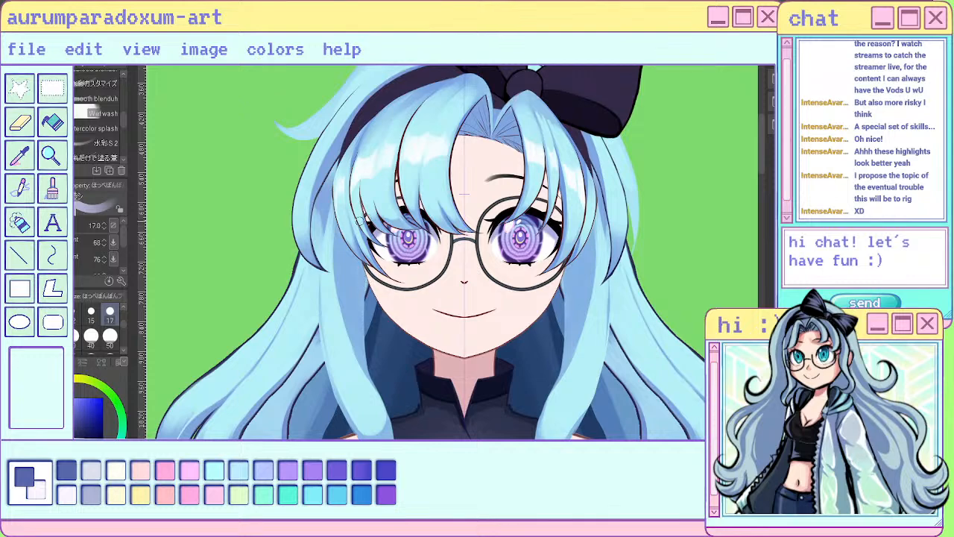
drag(334, 225, 352, 346)
drag(339, 300, 361, 369)
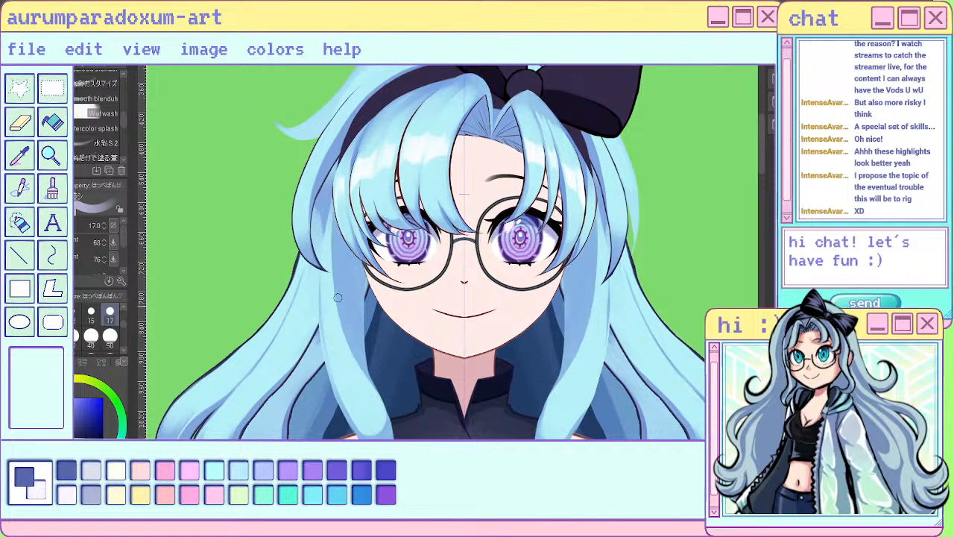
drag(344, 335, 371, 396)
scroll(463, 272, down, 4)
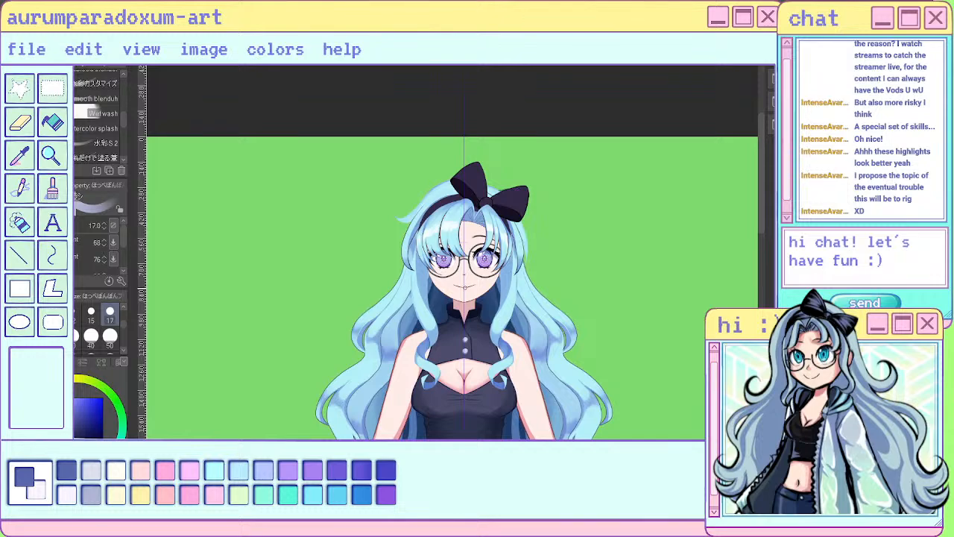
- Trim the inner edges of both front locks beside the cheeks with mirrored Hard eraser strokes at size 8, undoing the first attempt
scroll(451, 309, up, 2)
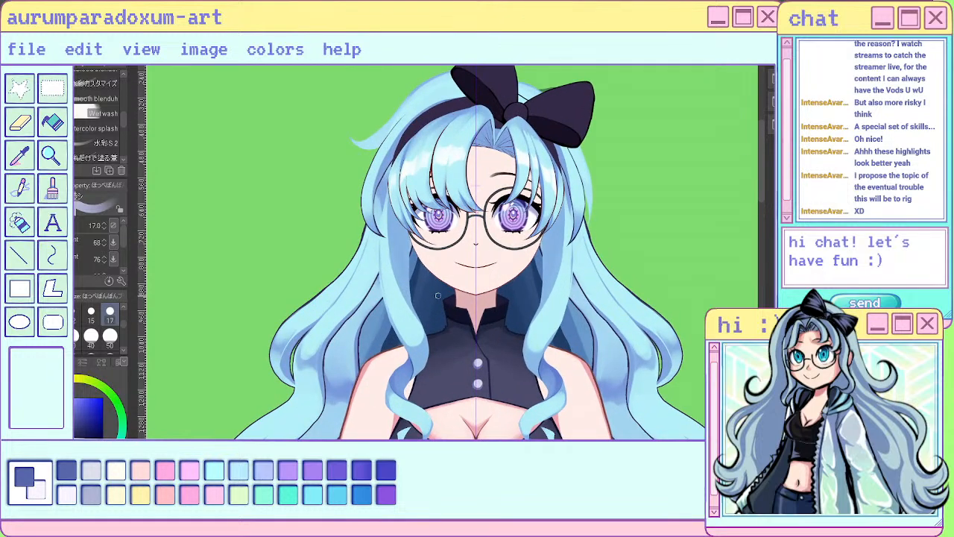
scroll(437, 296, up, 3)
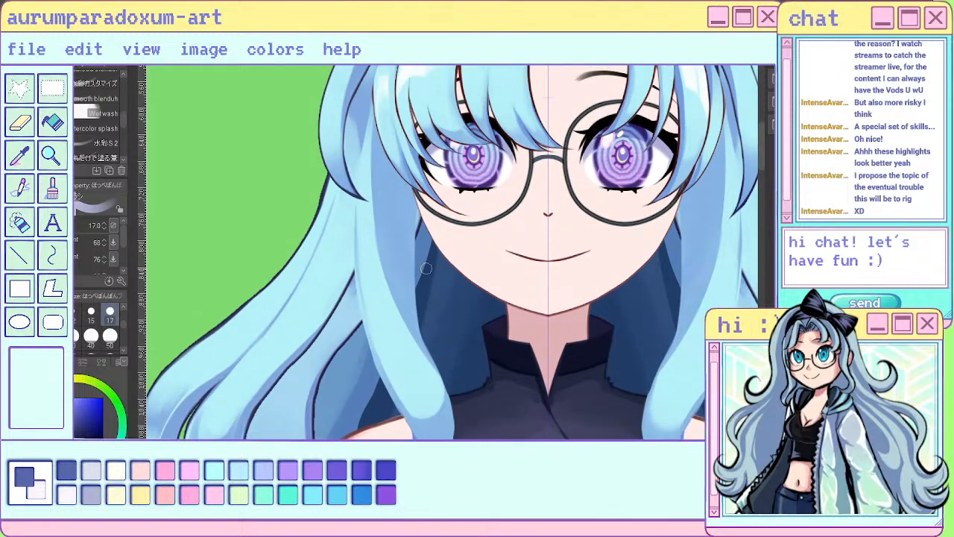
key(e)
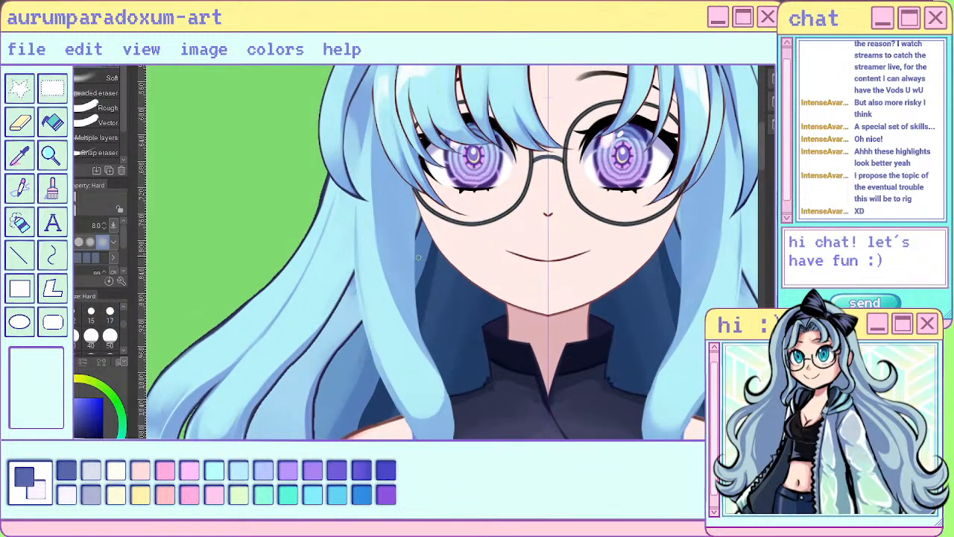
drag(418, 201, 413, 294)
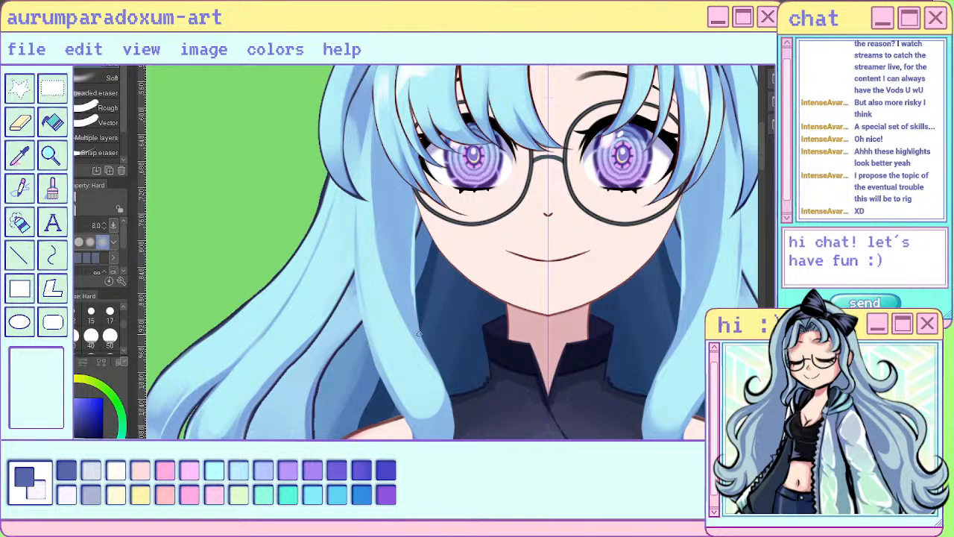
key(ctrl+z)
key(ctrl+z)
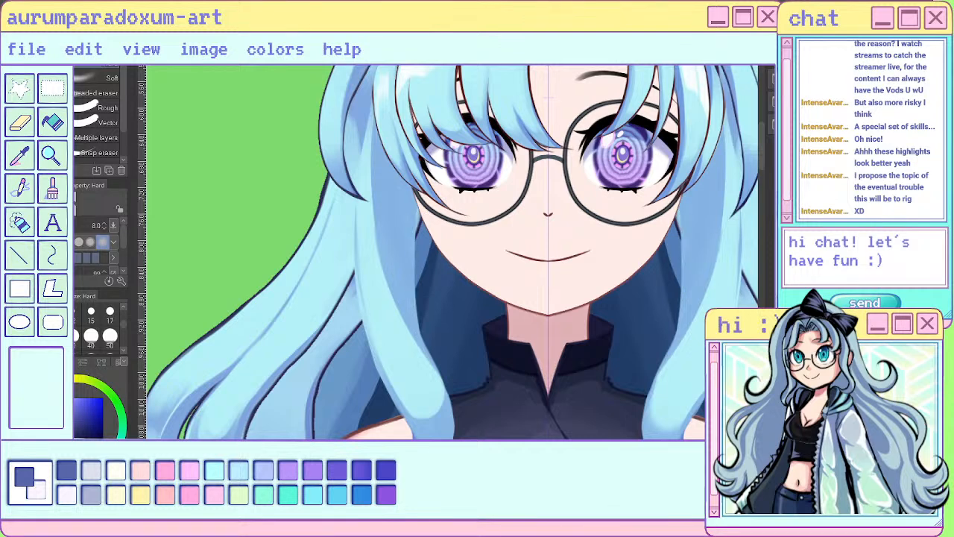
mouse_move(415, 233)
mouse_down()
mouse_move(408, 323)
mouse_move(429, 354)
mouse_up()
mouse_move(410, 319)
mouse_down()
mouse_move(415, 331)
mouse_move(411, 277)
mouse_move(420, 345)
mouse_move(440, 378)
mouse_up()
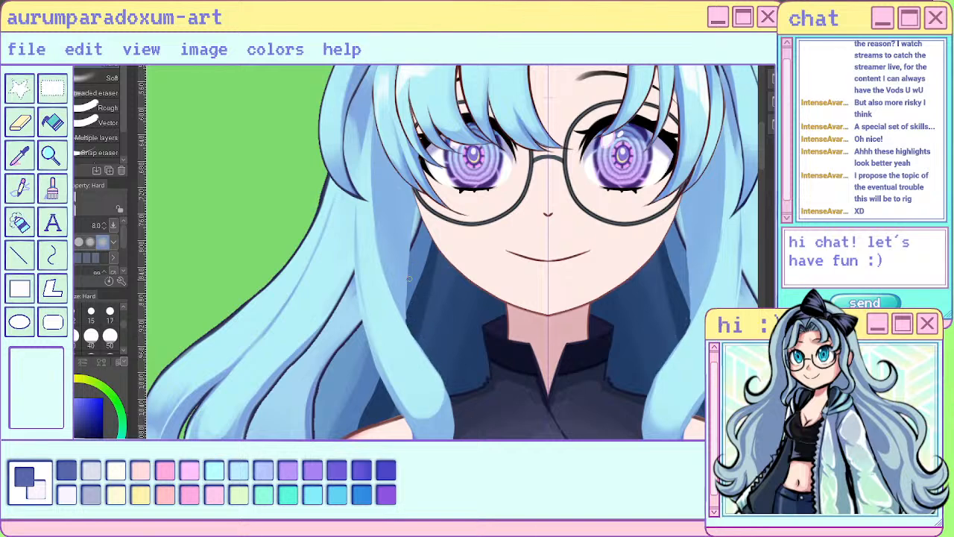
- Compare the trimmed front locks with the whole figure and the face close up
scroll(426, 211, down, 5)
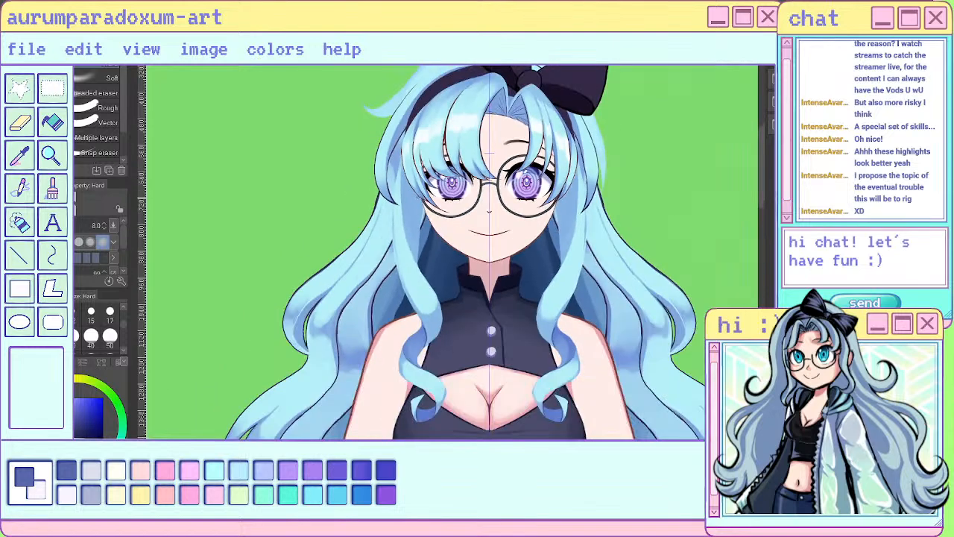
scroll(505, 181, up, 4)
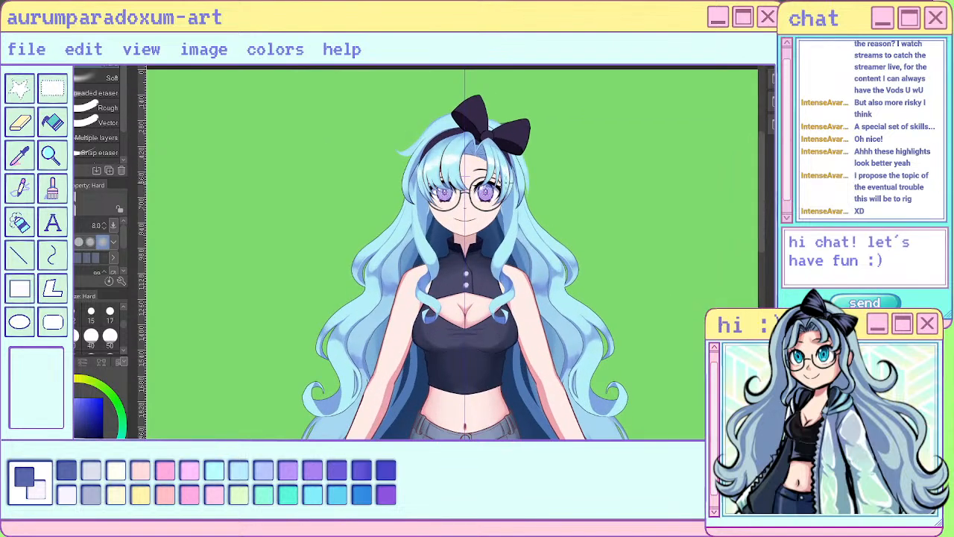
scroll(514, 210, down, 5)
scroll(526, 222, up, 4)
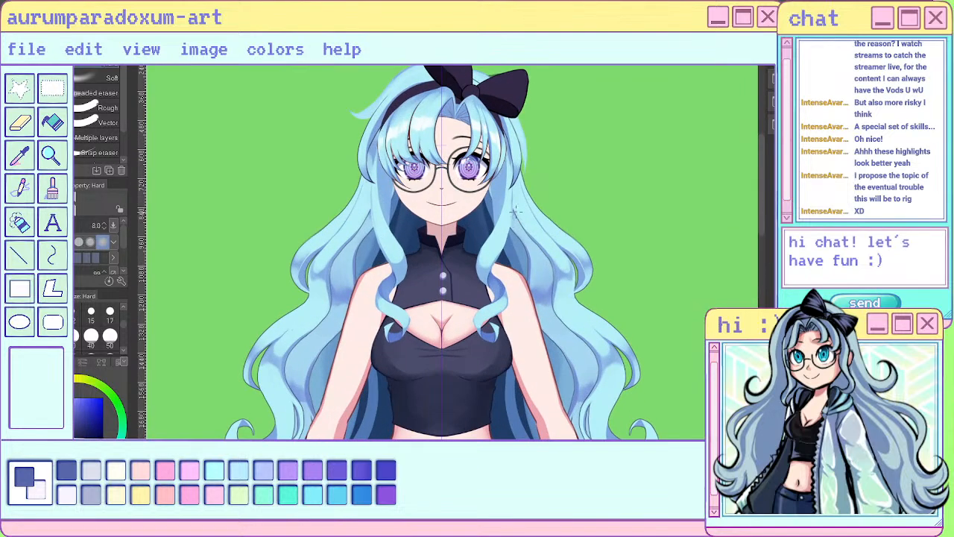
scroll(514, 212, down, 4)
scroll(509, 274, up, 3)
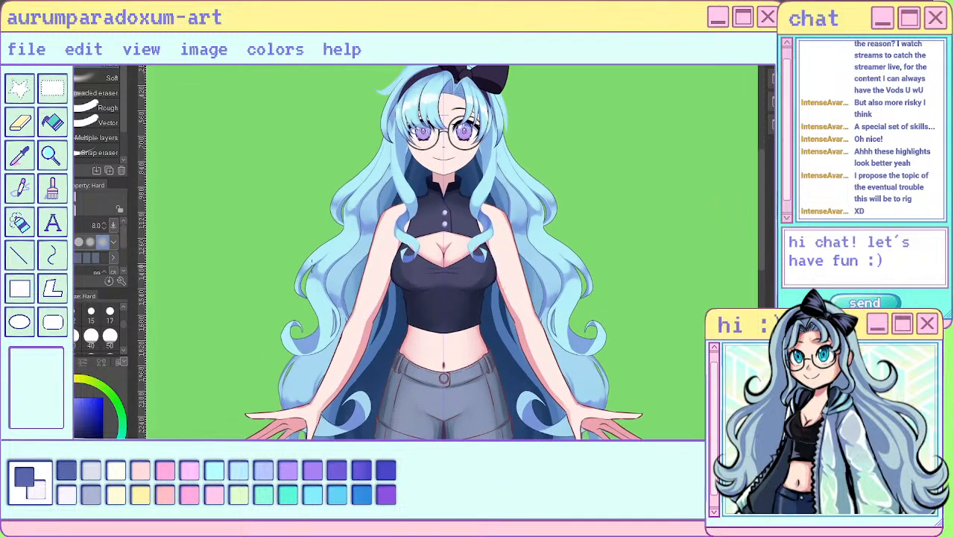
scroll(512, 221, up, 4)
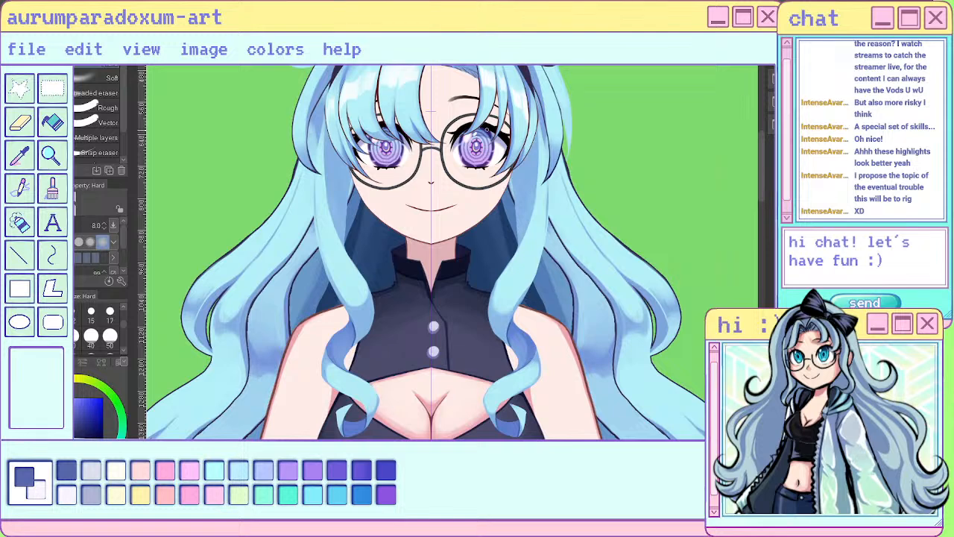
- Erase along the outer edges of both front locks with long mirrored Hard eraser strokes at size 17
click(110, 312)
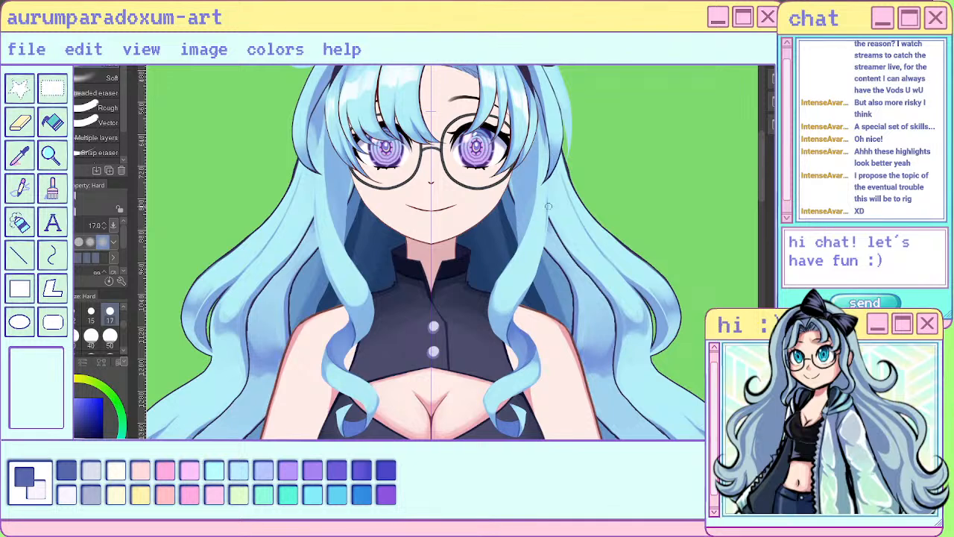
drag(548, 194, 544, 280)
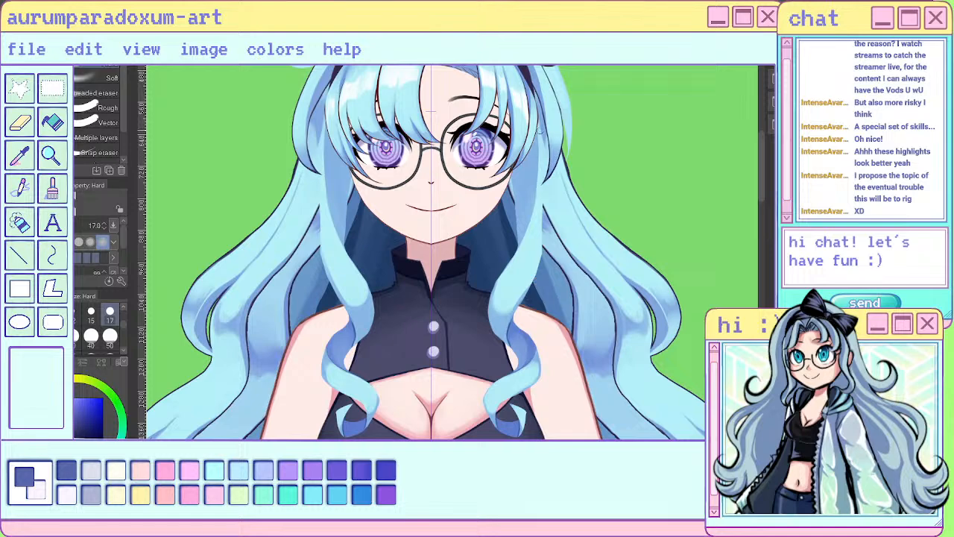
drag(539, 126, 537, 307)
scroll(515, 231, down, 4)
scroll(537, 195, down, 3)
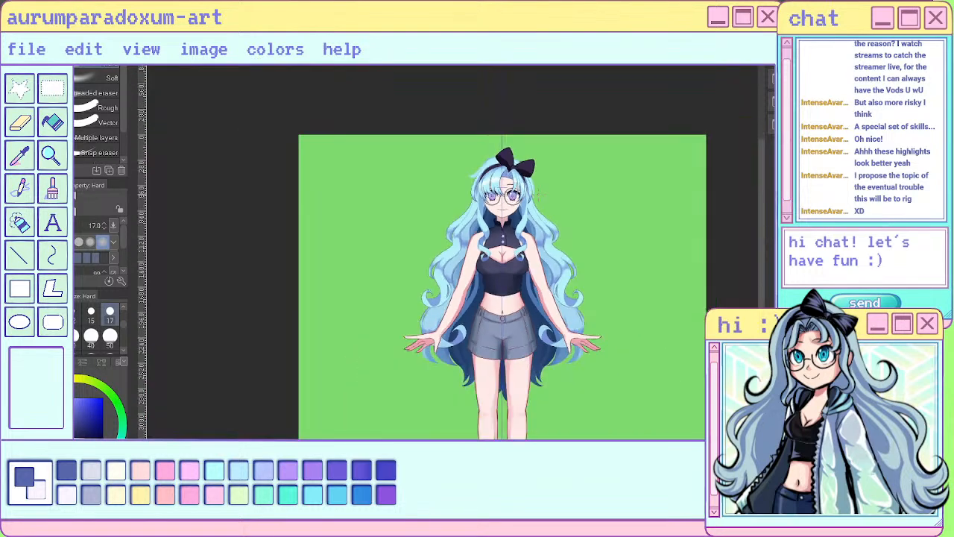
- Return to the painting brush and shade the upper part of both front locks below the bangs with mirrored size 50 strokes
scroll(514, 186, up, 5)
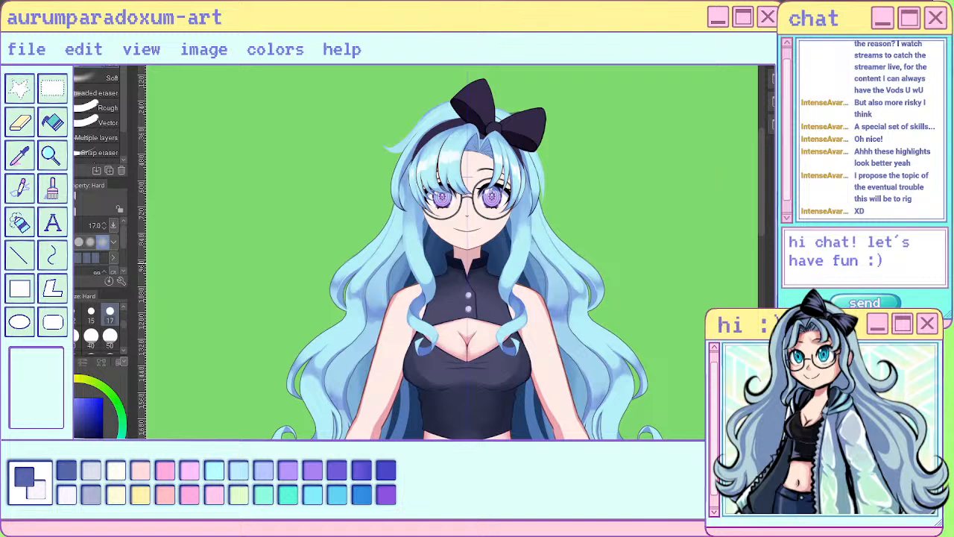
scroll(560, 235, up, 3)
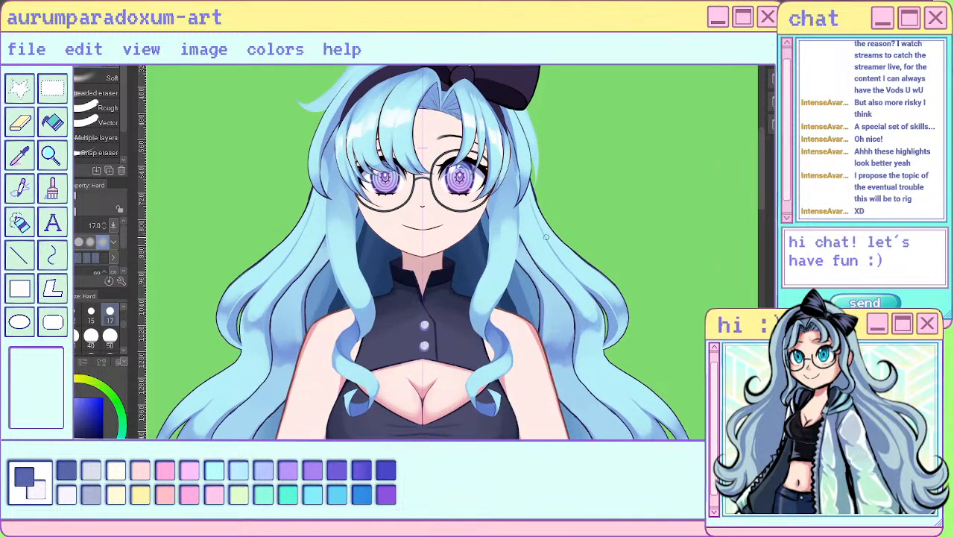
click(111, 337)
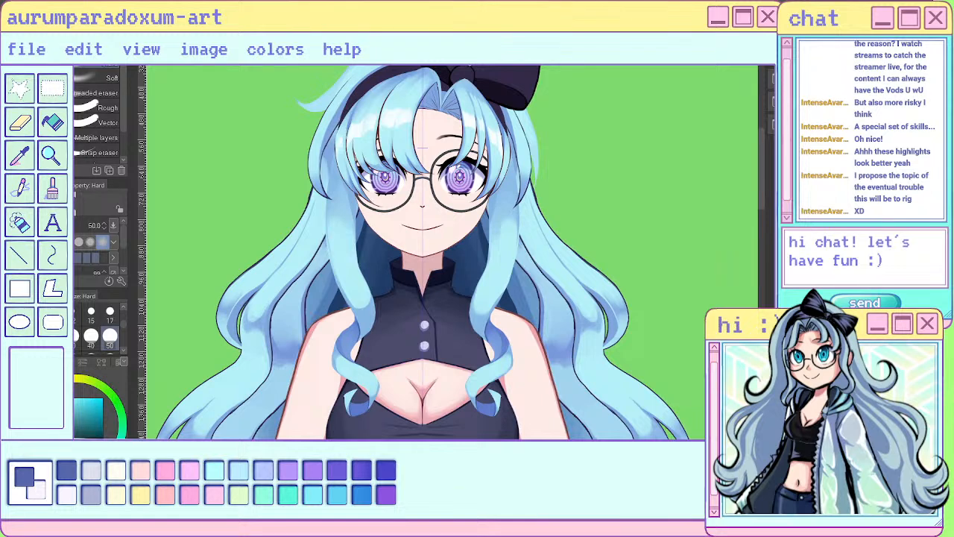
key(b)
key(i)
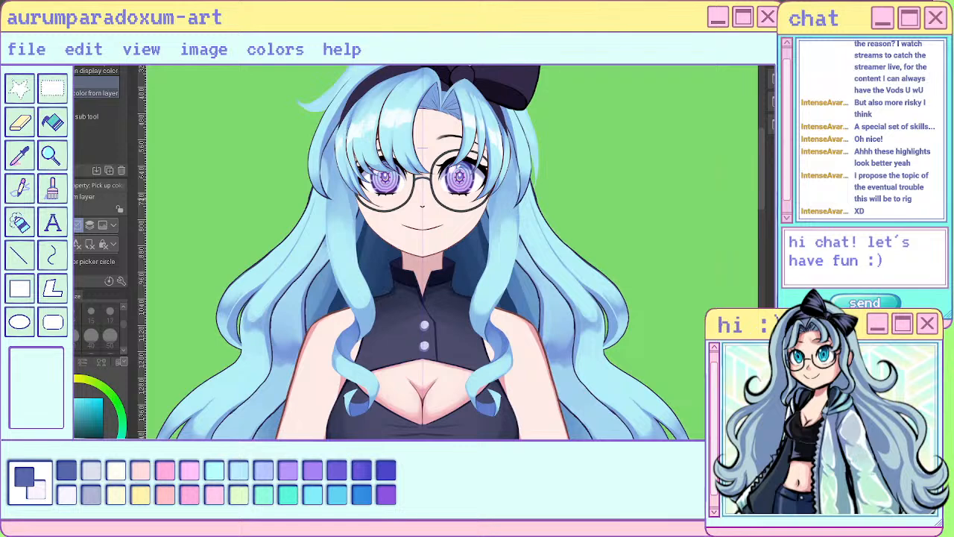
key(p)
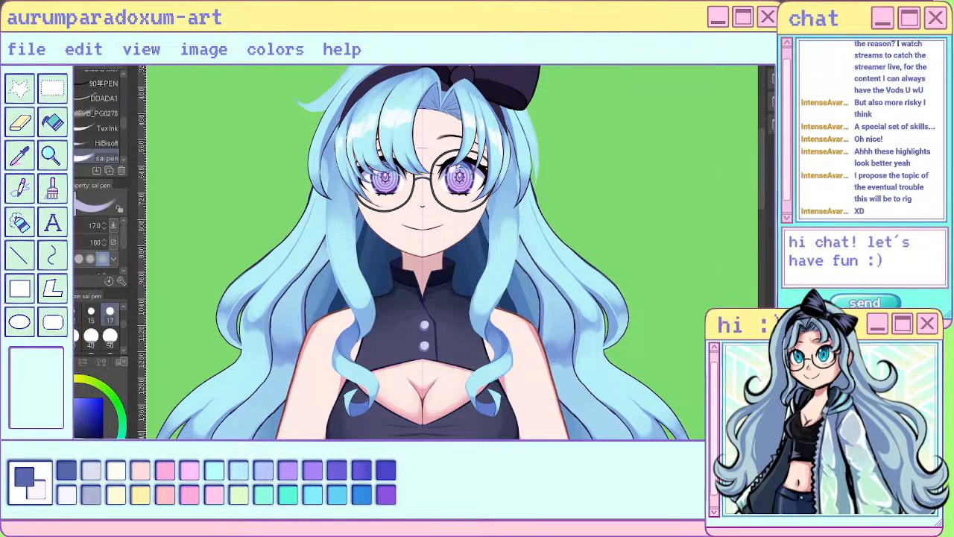
key(b)
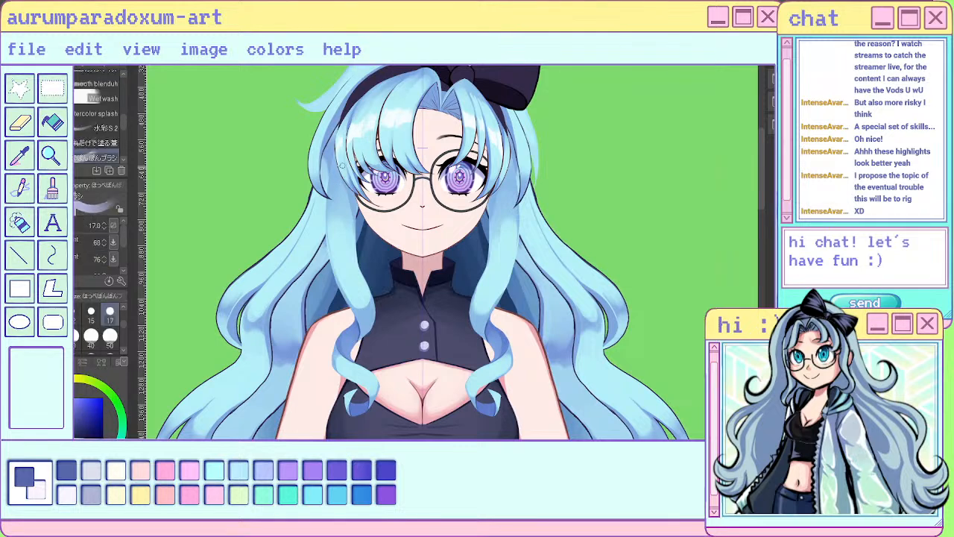
mouse_move(342, 166)
mouse_down()
mouse_move(341, 213)
mouse_move(354, 228)
mouse_up()
click(110, 337)
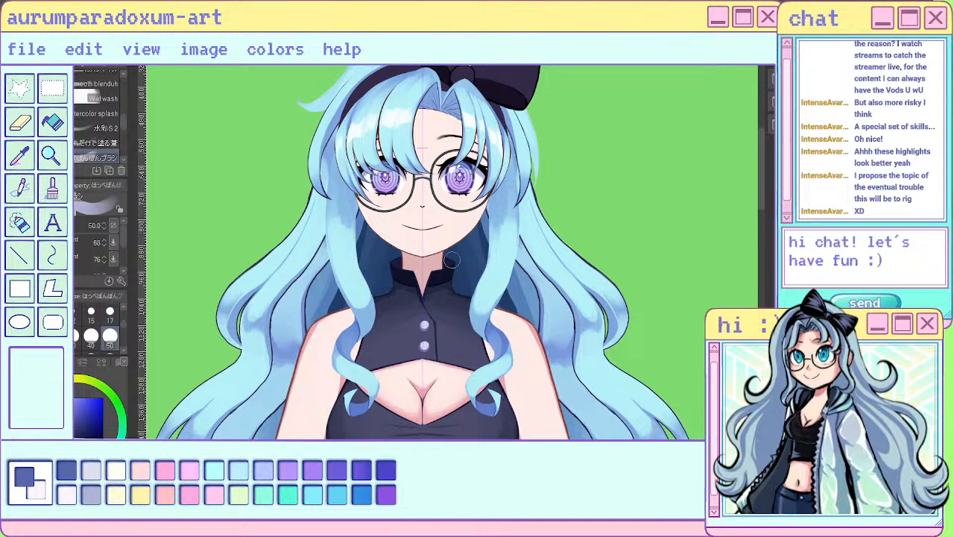
mouse_move(347, 167)
mouse_down()
mouse_move(344, 234)
mouse_move(347, 170)
mouse_move(335, 210)
mouse_move(357, 249)
mouse_up()
mouse_move(499, 197)
mouse_down()
mouse_move(511, 217)
mouse_move(512, 253)
mouse_up()
scroll(477, 276, down, 5)
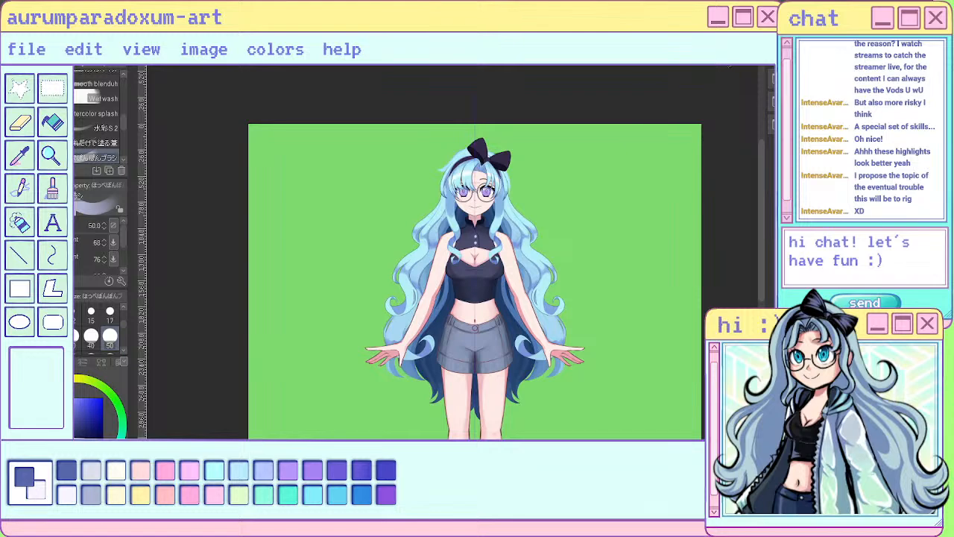
- Swap the paint colour and soften the lower transition of the new shading on both front locks with mirrored size 50 strokes
scroll(484, 187, up, 5)
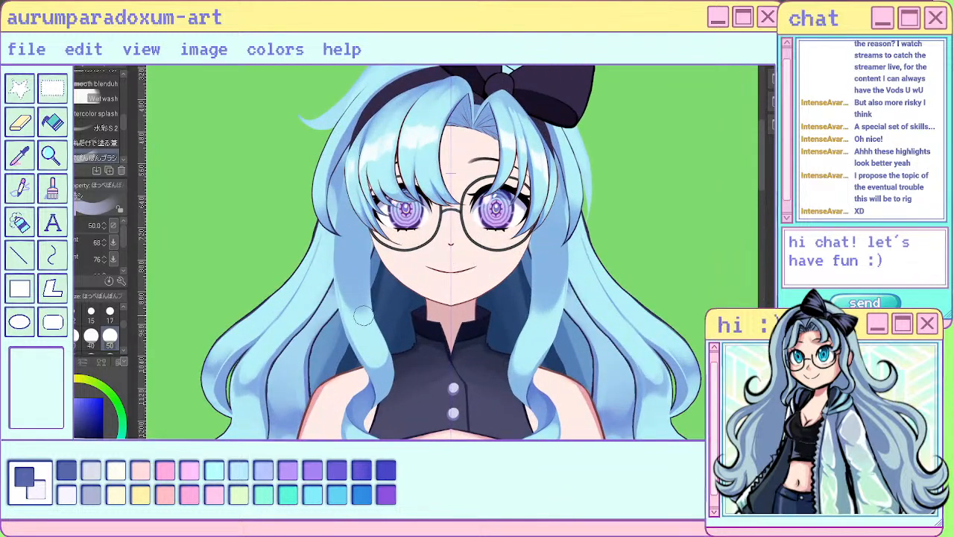
key(c)
mouse_move(362, 303)
mouse_down()
mouse_move(346, 248)
mouse_move(363, 319)
mouse_move(351, 261)
mouse_up()
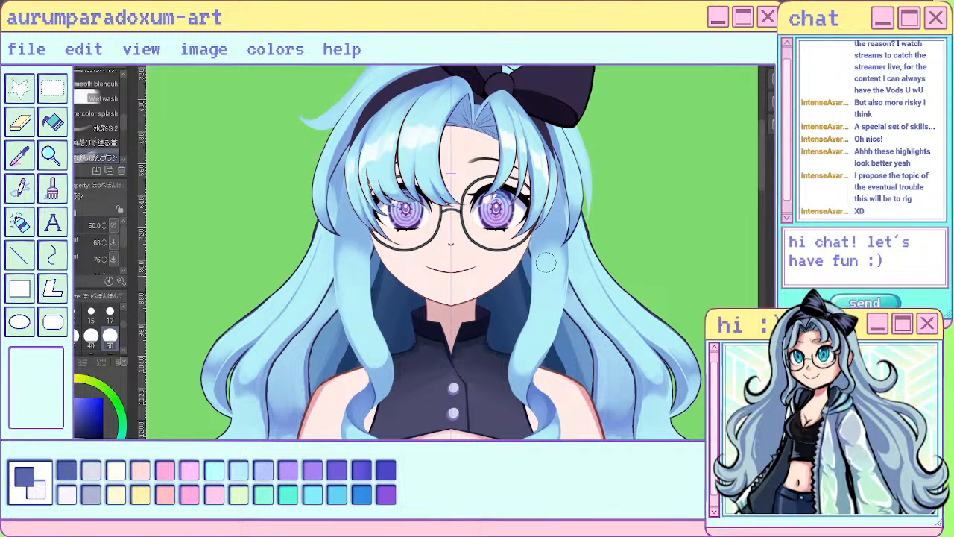
mouse_move(546, 262)
mouse_down()
mouse_move(550, 300)
mouse_move(531, 302)
mouse_up()
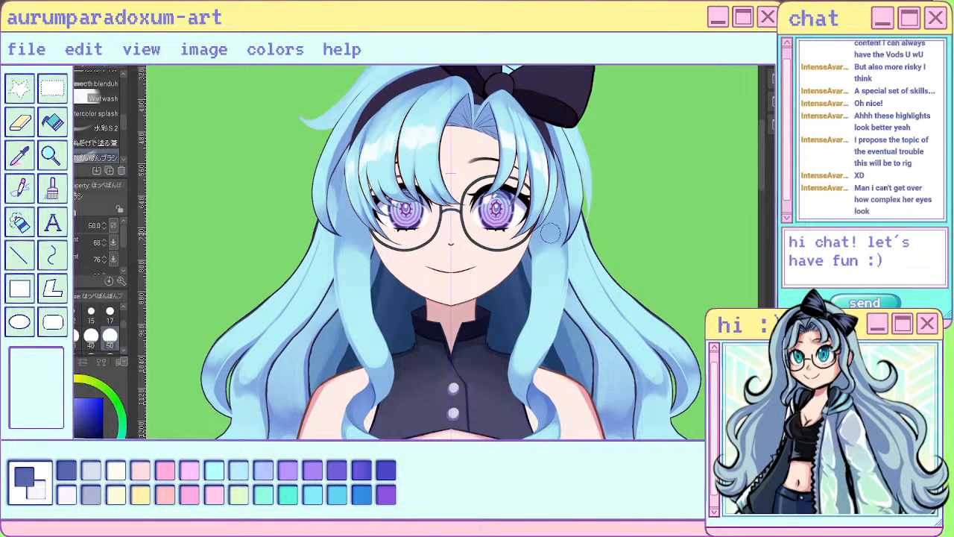
- Examine the detail of both eyes and irises close up and in relation to the whole face
scroll(535, 204, up, 2)
scroll(499, 218, up, 2)
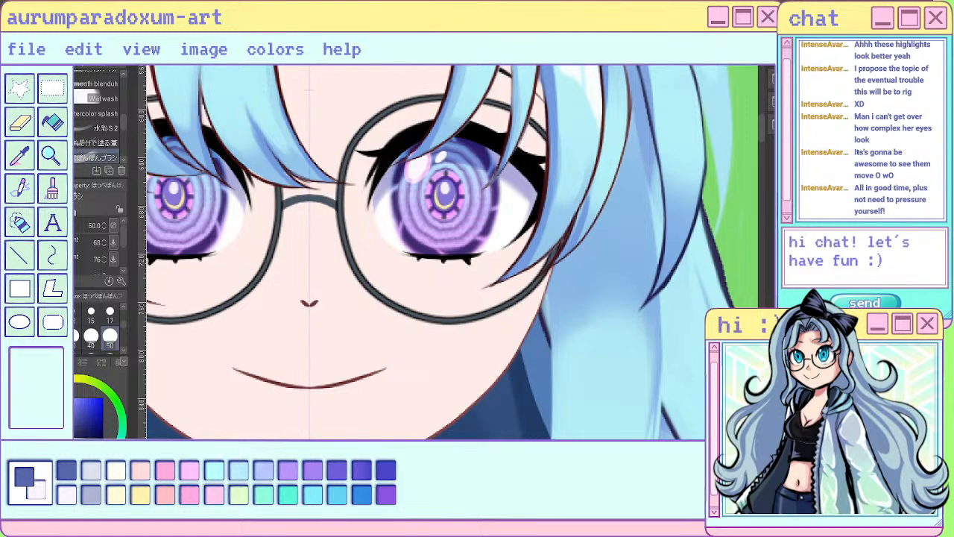
scroll(544, 199, down, 5)
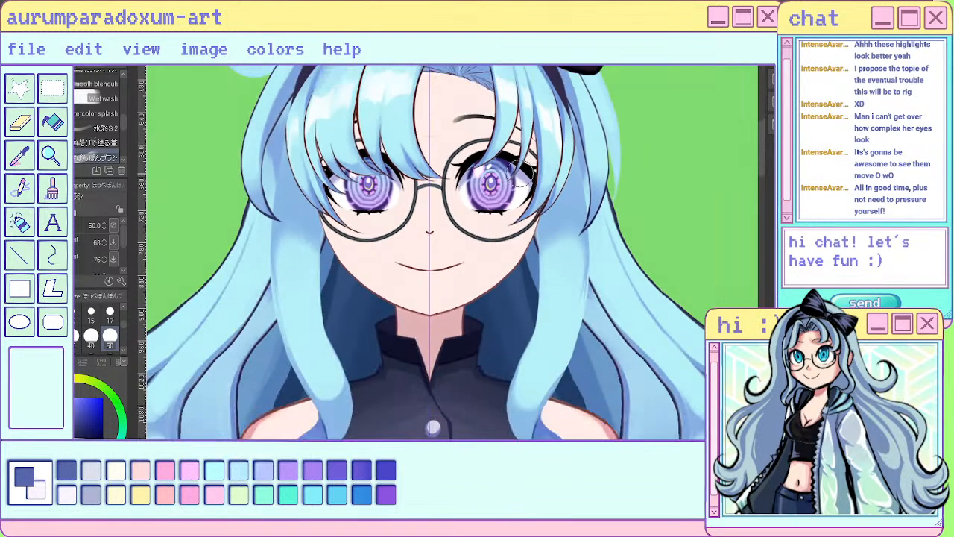
scroll(507, 201, up, 4)
scroll(466, 176, up, 2)
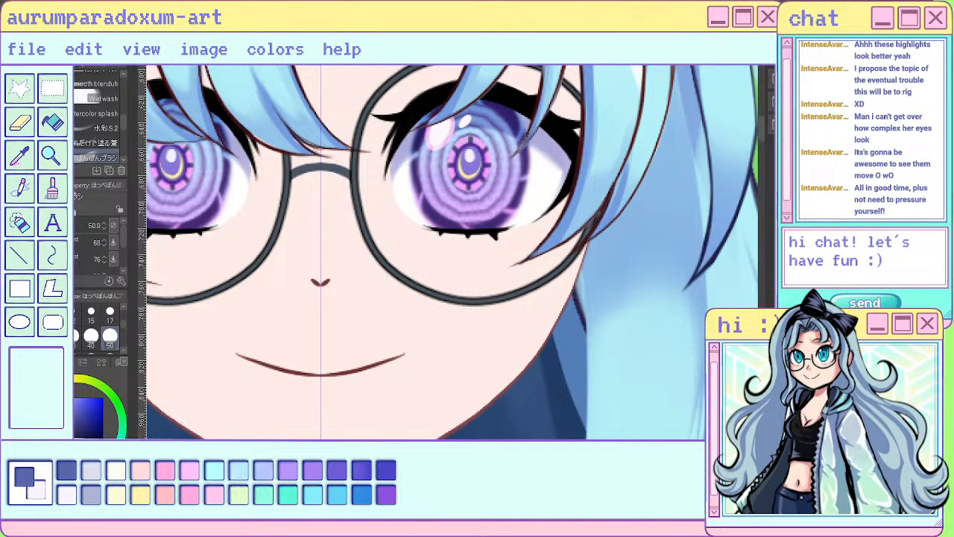
scroll(466, 175, down, 2)
scroll(466, 175, up, 2)
scroll(466, 176, down, 2)
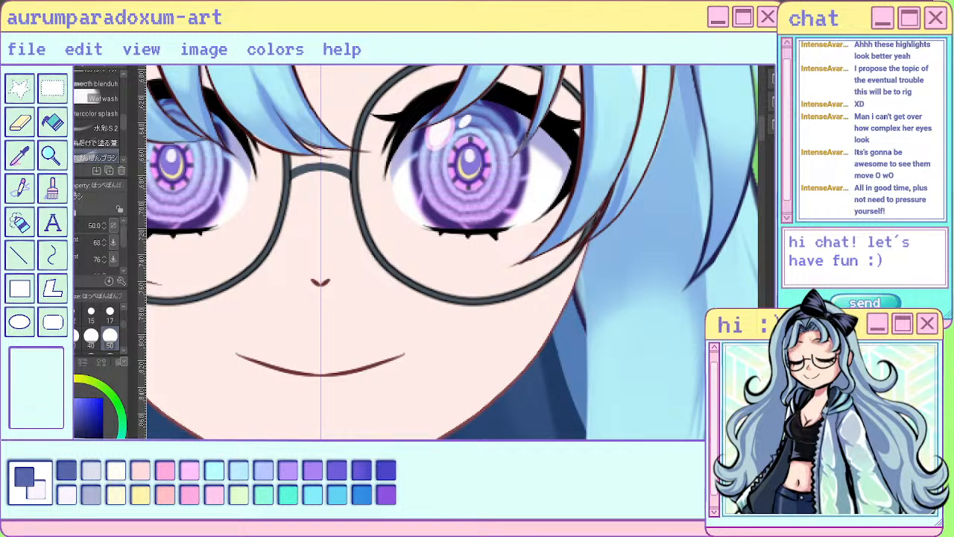
scroll(466, 175, up, 2)
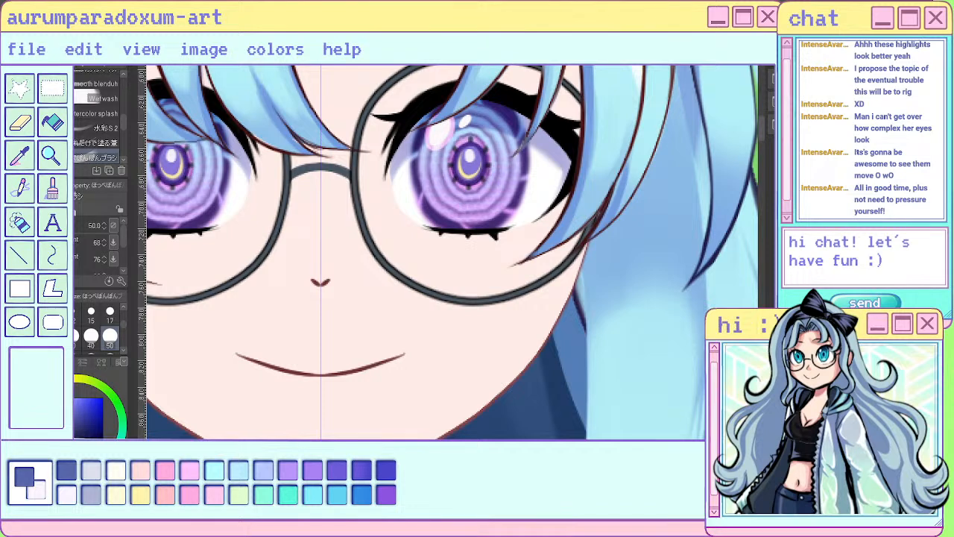
- Switch the ring around both pupils between its versions to compare the eye details
key(ctrl+z)
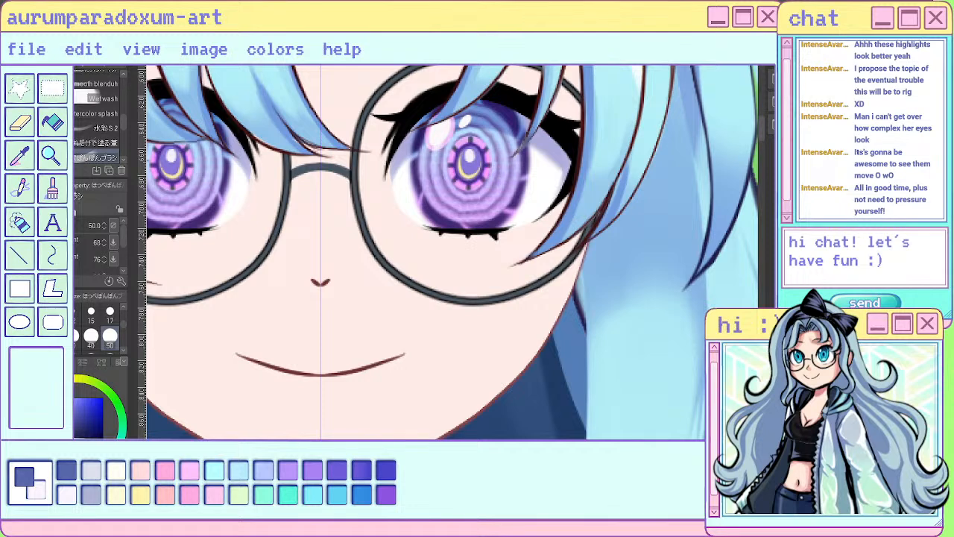
key(ctrl+z)
key(ctrl+y)
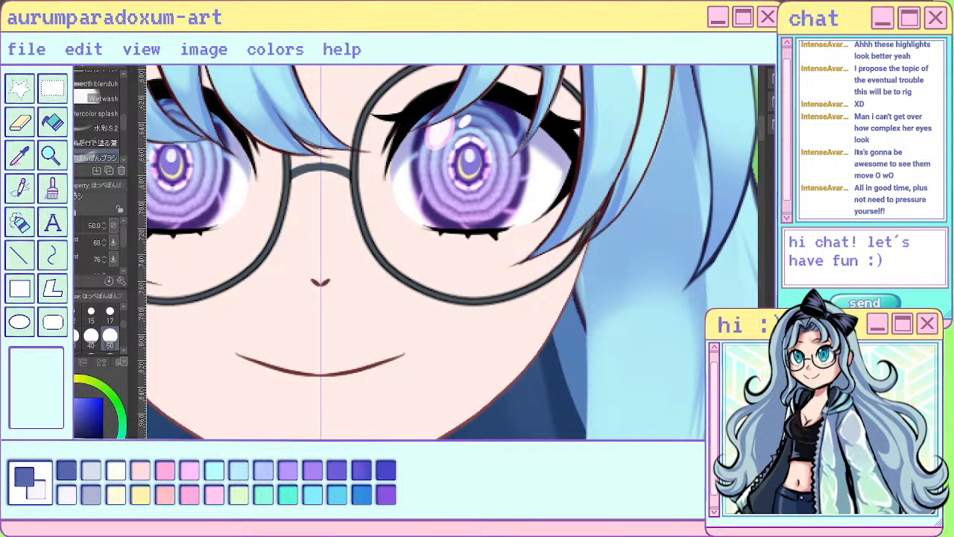
scroll(677, 263, down, 3)
key(k)
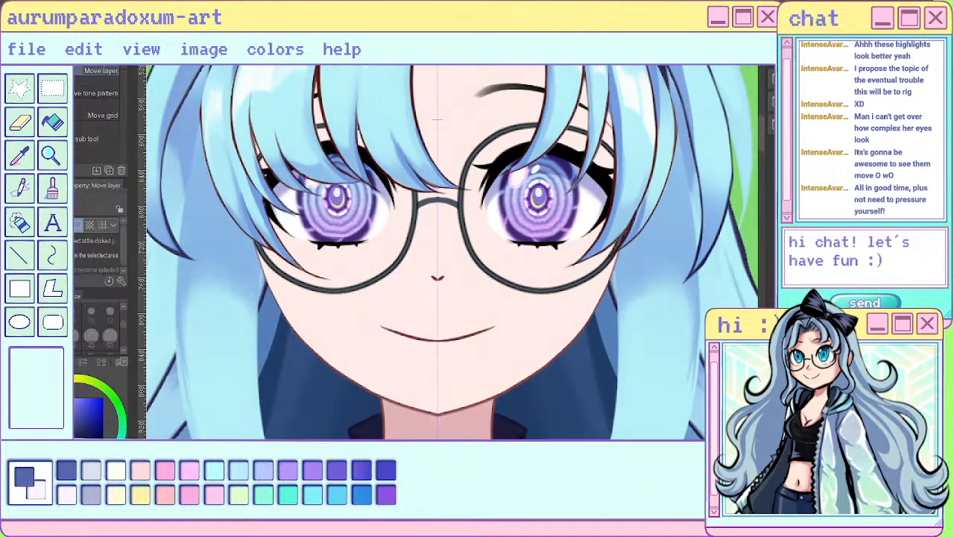
key(m)
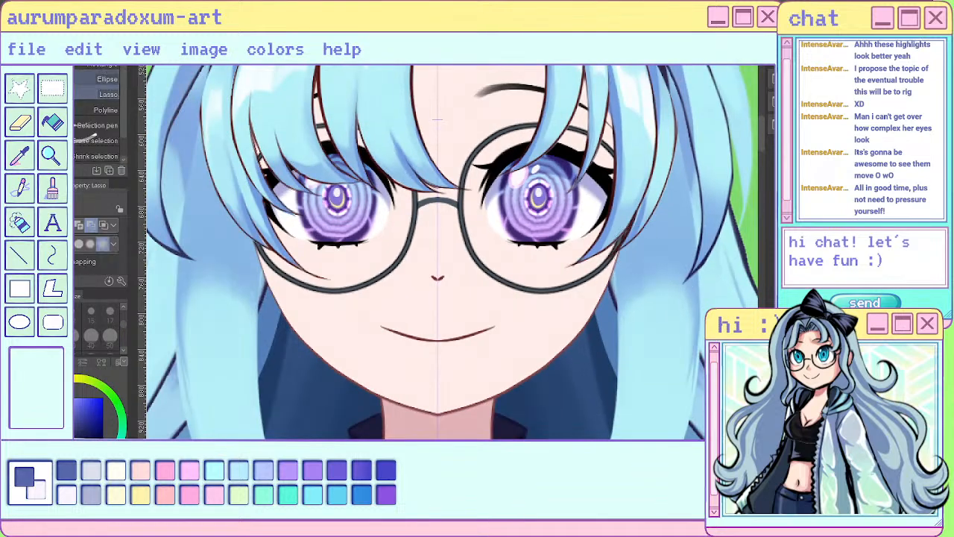
key(u)
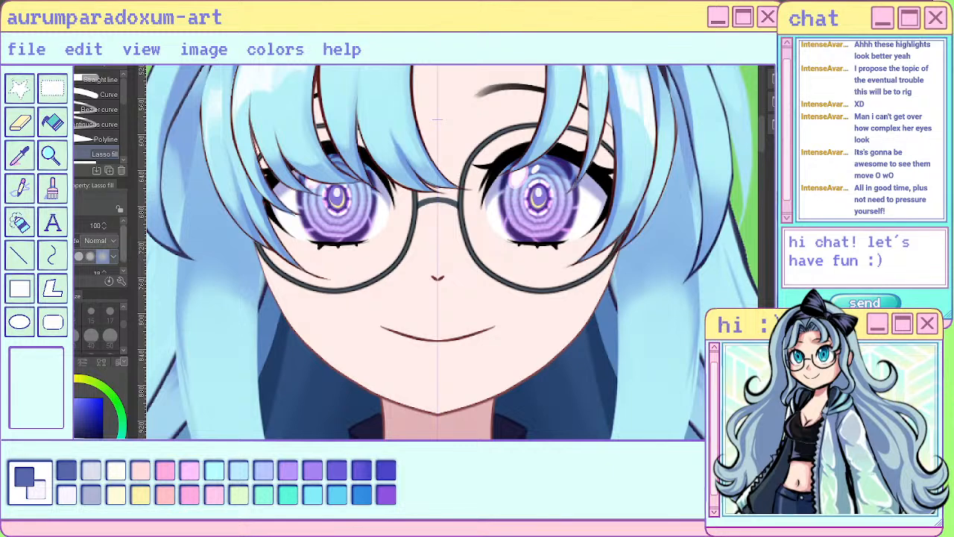
drag(124, 244, 124, 249)
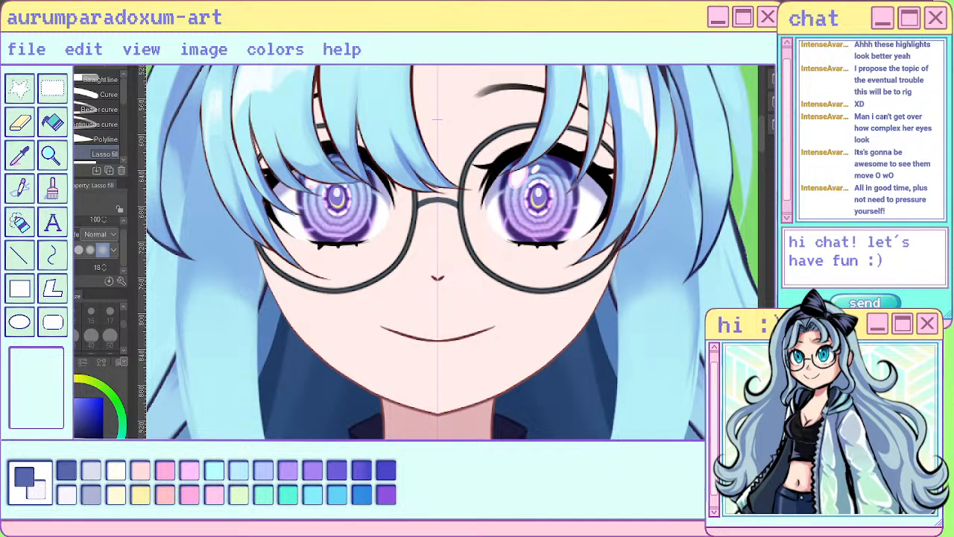
- Try to nudge the iris under the bangs with the Liquify tool at size 120 and undo the change
key(j)
click(100, 140)
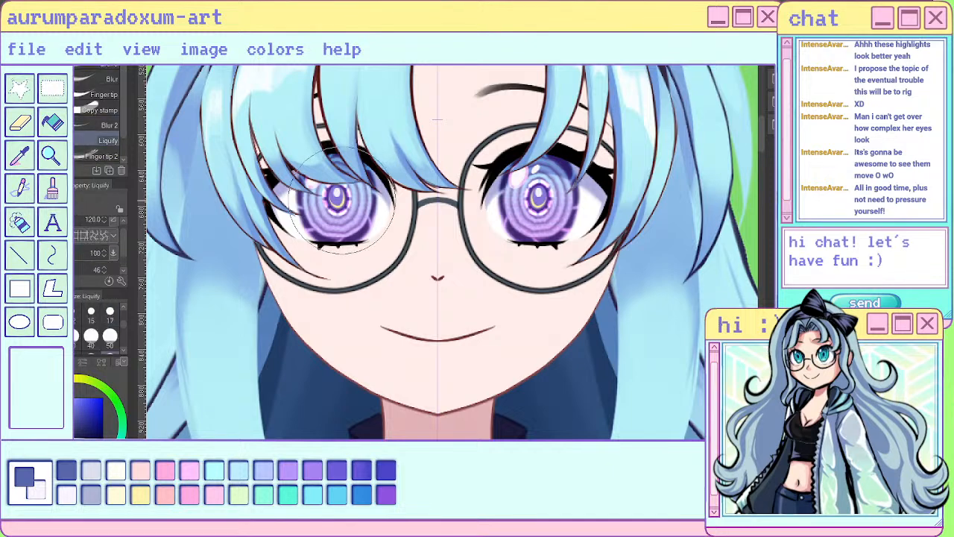
drag(340, 199, 337, 193)
key(ctrl+z)
key(ctrl+z)
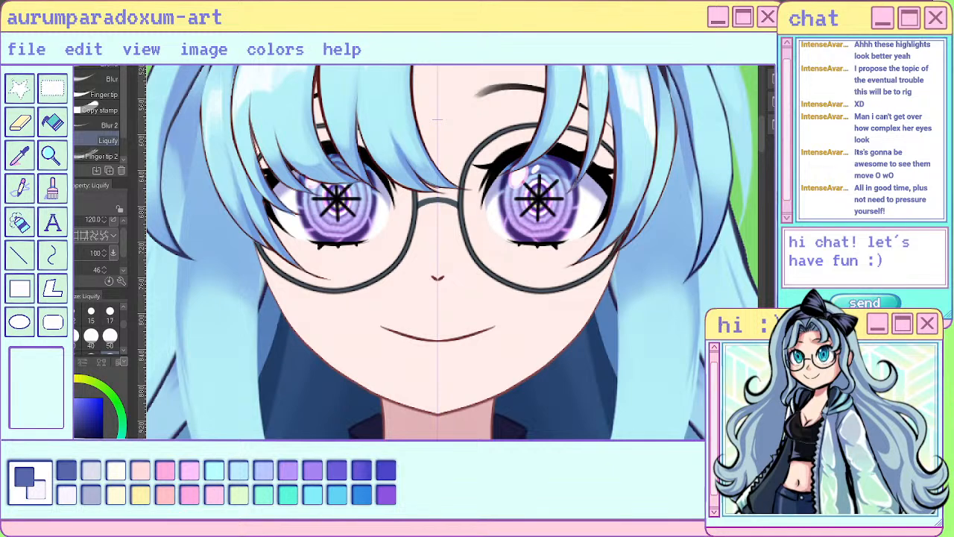
key(ctrl+y)
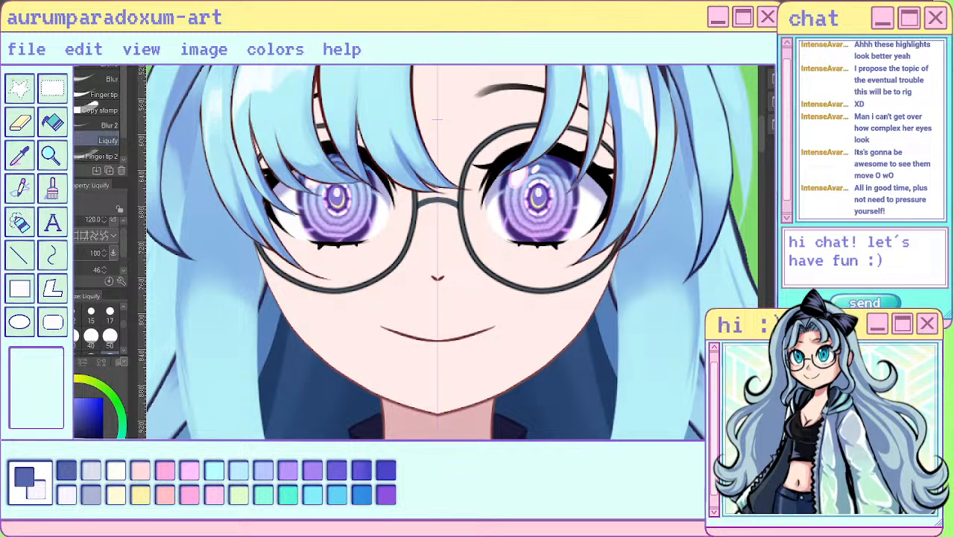
key(ctrl+z)
- Try to draw thin strand lines down both front locks beside the face with the size 17 sai pen, and undo them
scroll(501, 179, down, 3)
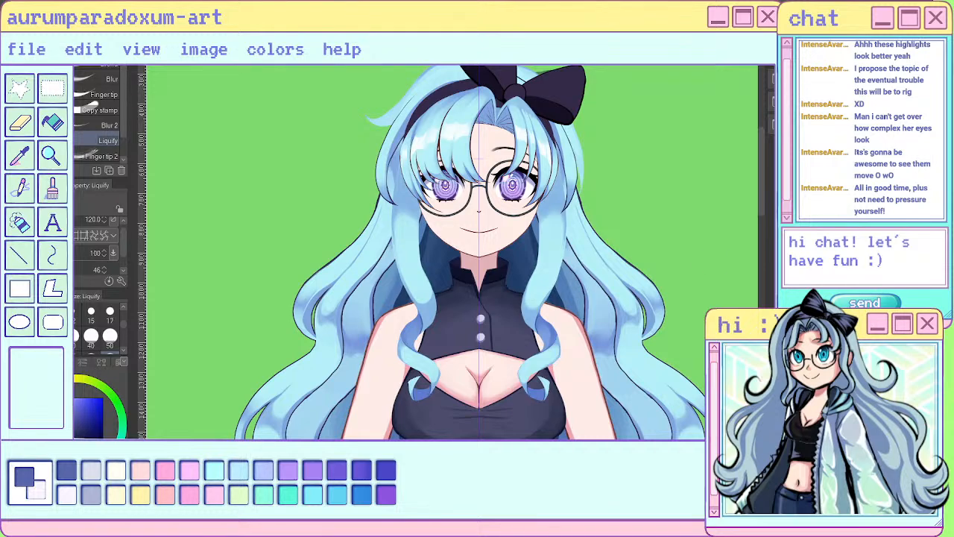
scroll(534, 241, down, 3)
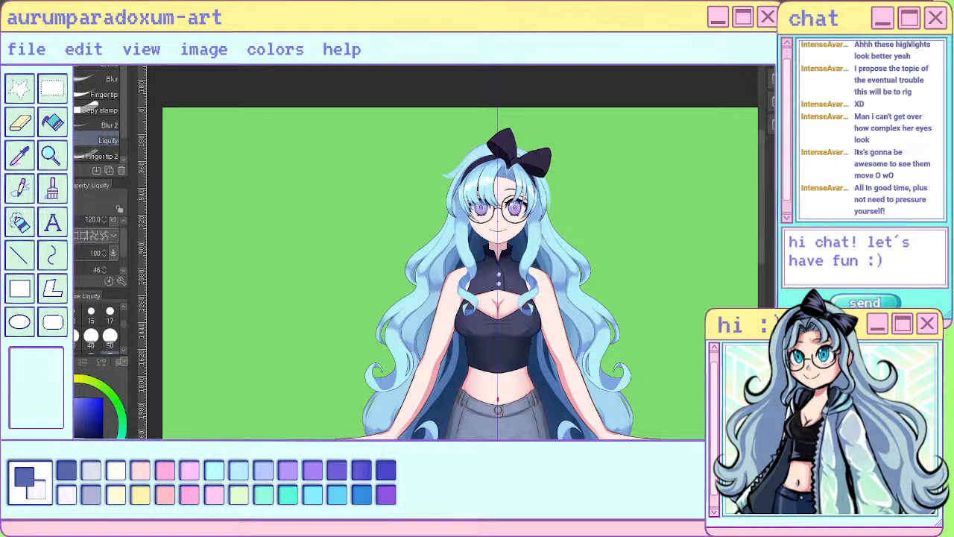
scroll(580, 197, up, 1)
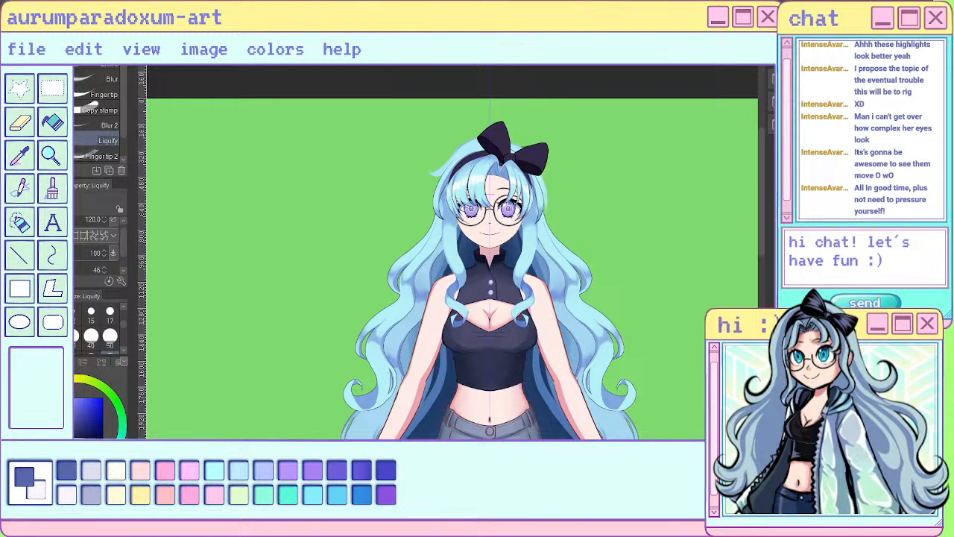
scroll(520, 189, up, 4)
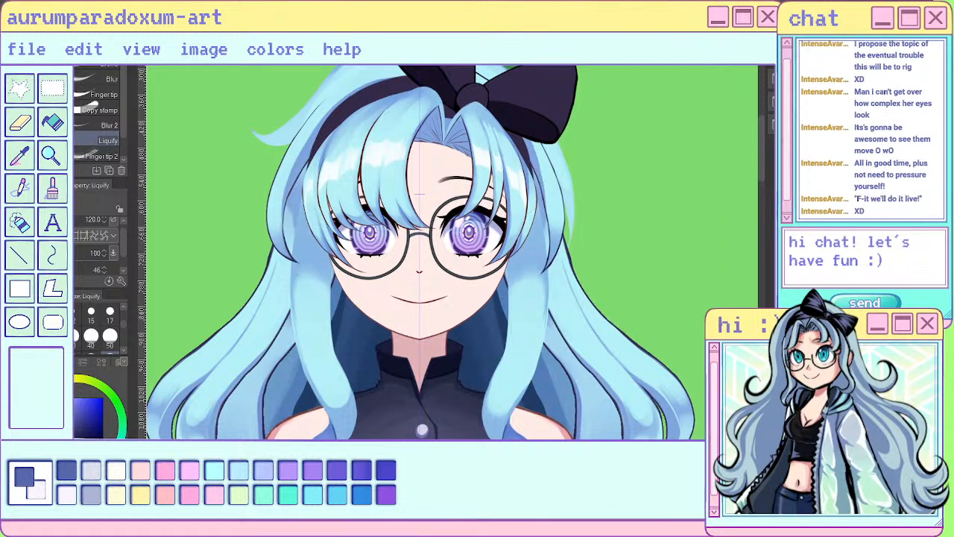
key(p)
drag(296, 264, 298, 356)
drag(296, 298, 333, 411)
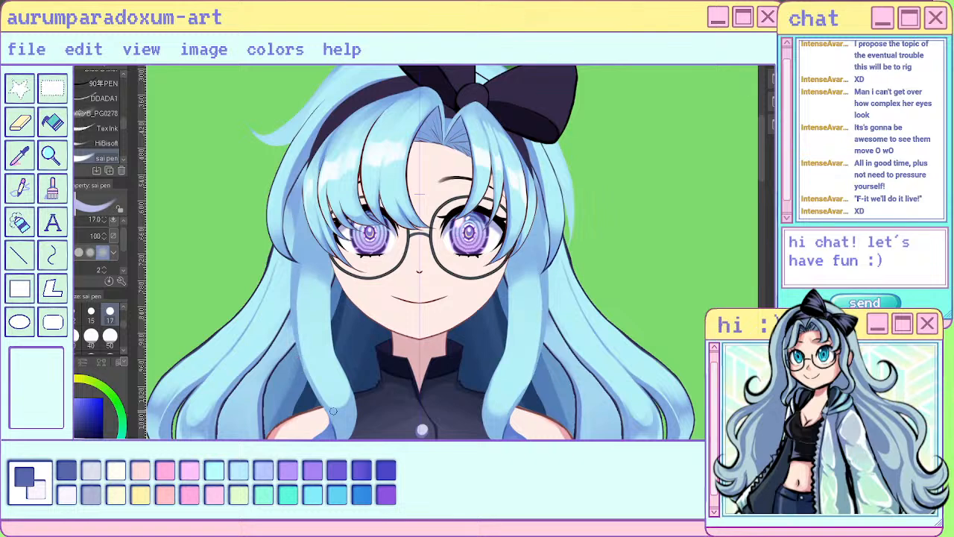
key(ctrl+z)
key(ctrl+z)
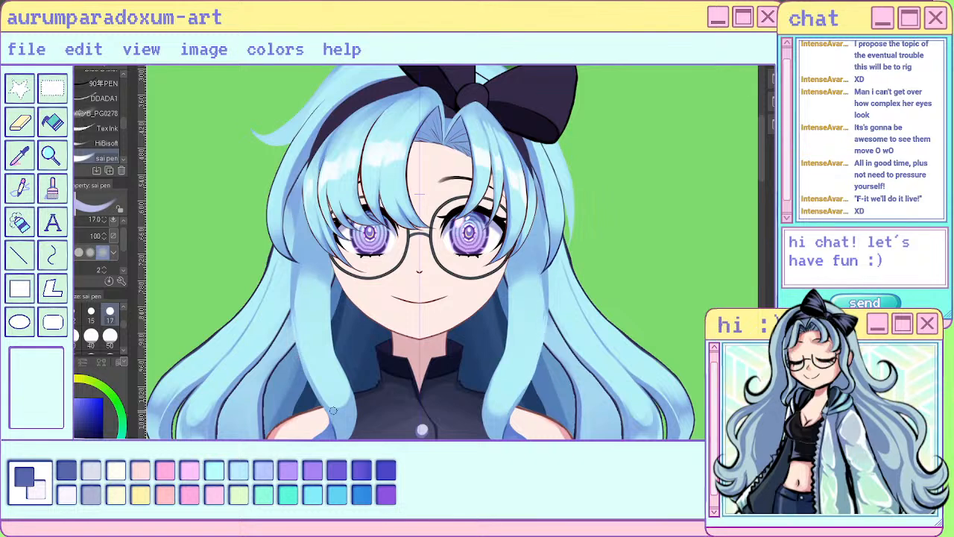
mouse_move(310, 262)
mouse_down()
mouse_move(316, 334)
mouse_move(315, 323)
mouse_up()
key(ctrl+z)
key(ctrl+z)
key(ctrl+z)
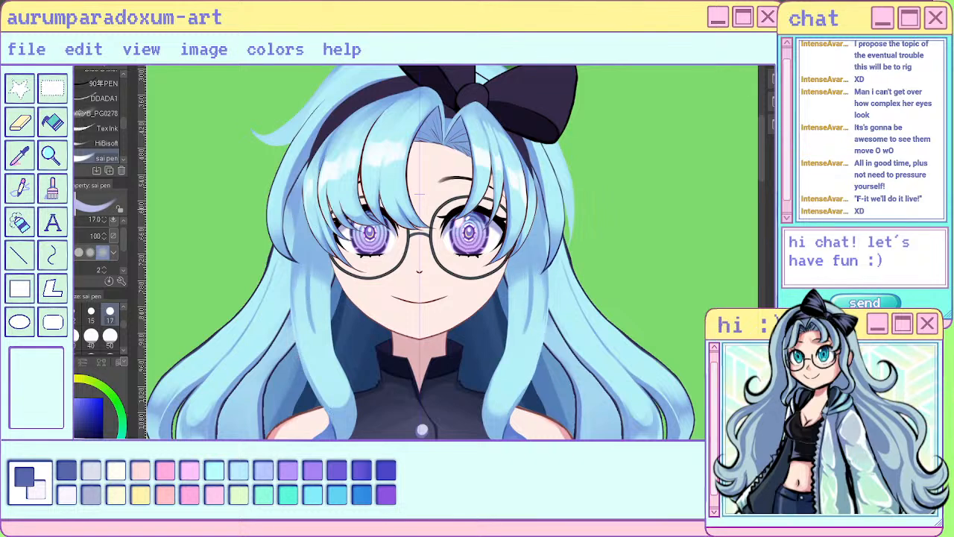
- Add thin mirrored strand shapes down the upper part of both front locks with Lasso fill
key(u)
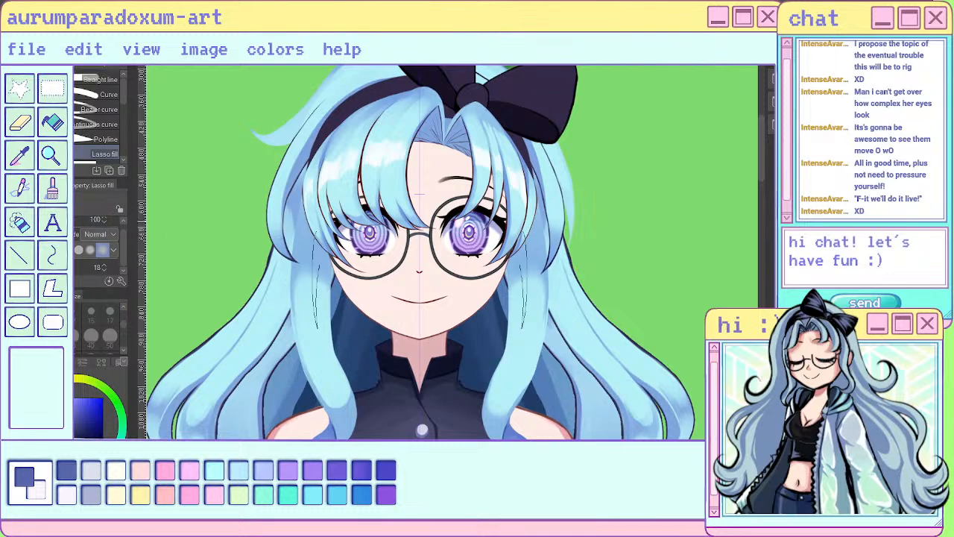
mouse_move(313, 246)
mouse_down()
mouse_move(319, 318)
mouse_move(336, 355)
mouse_up()
drag(332, 300, 327, 257)
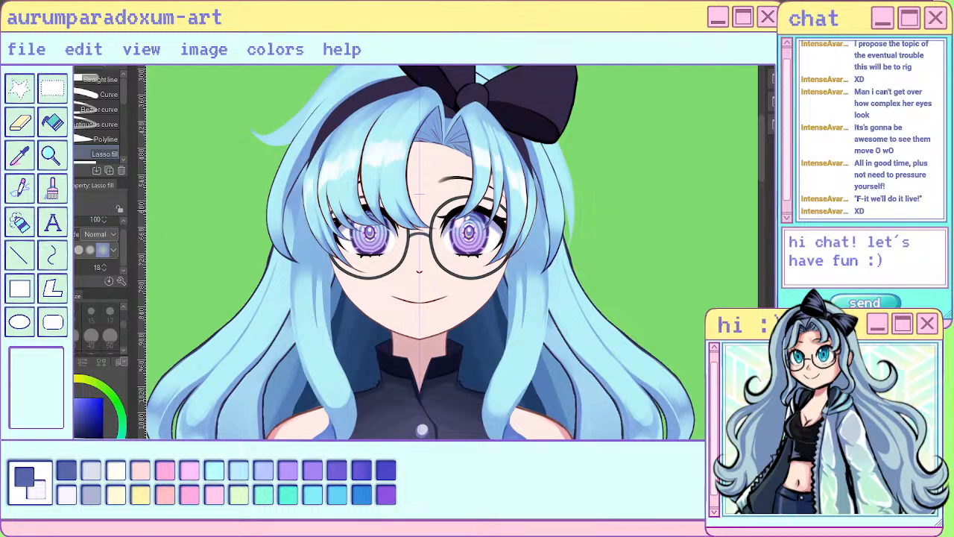
scroll(532, 217, down, 3)
scroll(500, 250, up, 2)
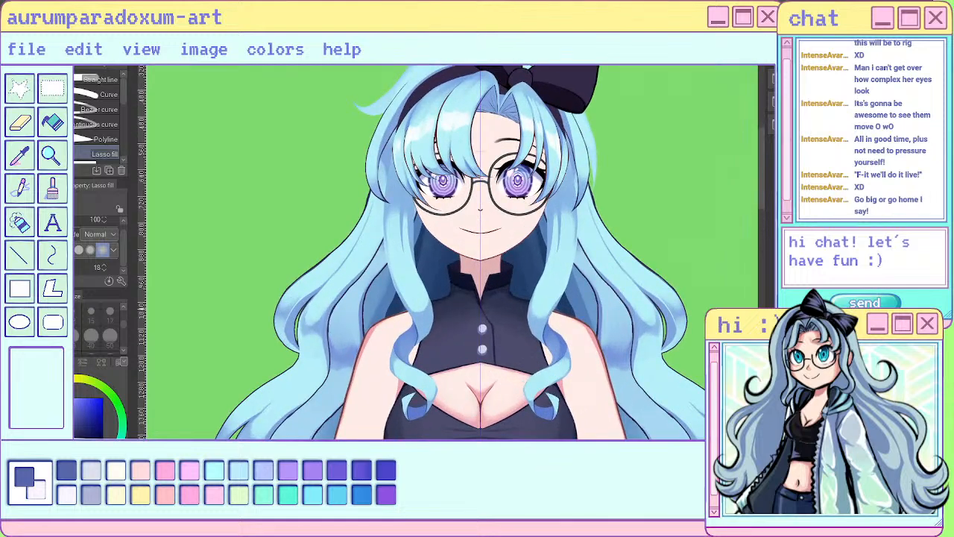
- Extend and trim the strand details on the middle and lower curves of both front locks with the size 17 sai pen, alternating the paint colour
scroll(475, 311, up, 1)
key(p)
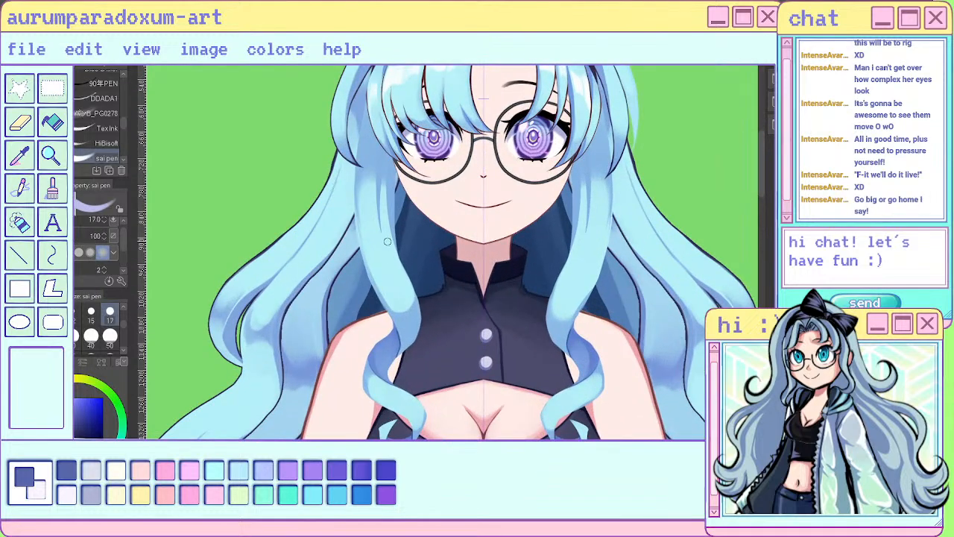
drag(387, 240, 409, 304)
key(c)
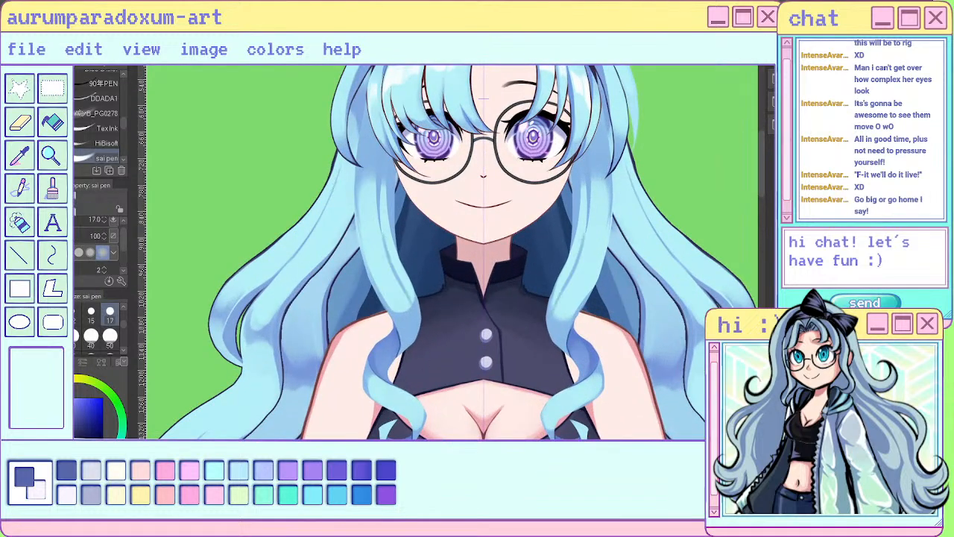
drag(382, 223, 398, 269)
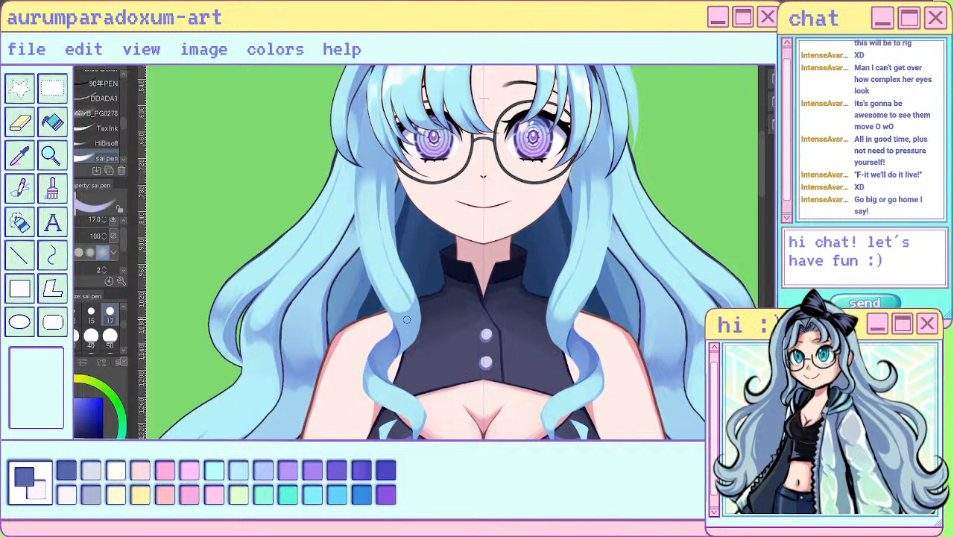
key(c)
drag(418, 330, 398, 356)
- Draw mirrored size 17 sai pen strands down the upper part of both front locks, below the bangs
scroll(445, 295, down, 3)
scroll(527, 213, down, 2)
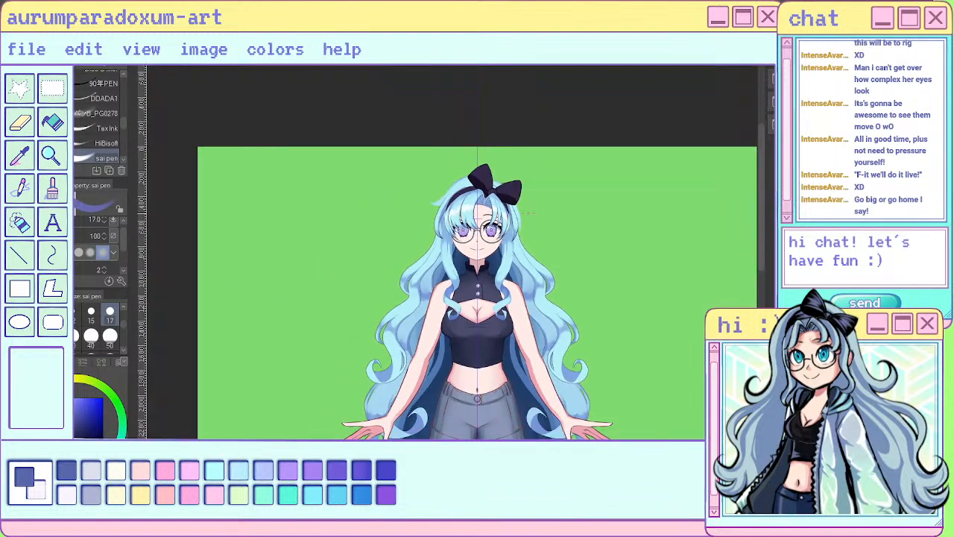
scroll(520, 231, up, 6)
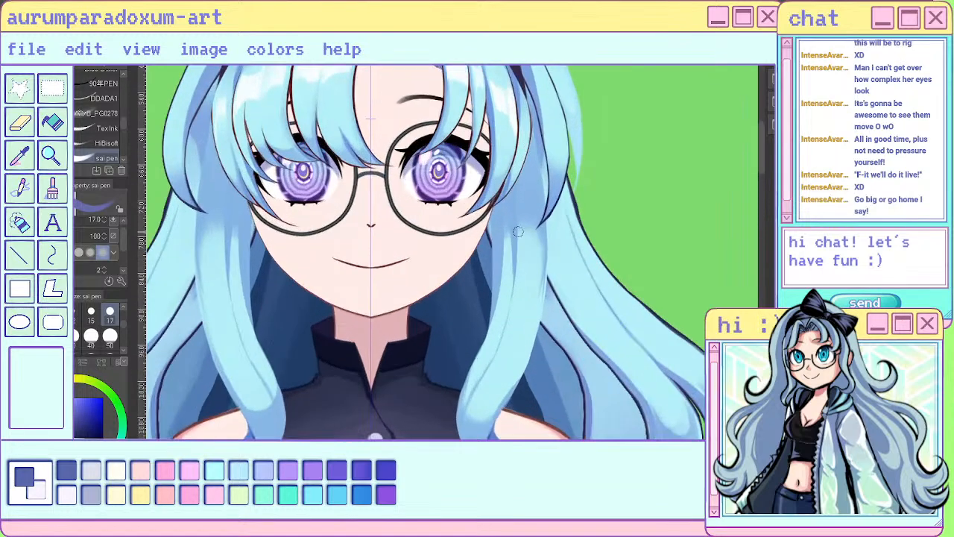
mouse_move(508, 225)
mouse_down()
mouse_move(510, 281)
mouse_move(504, 274)
mouse_move(492, 328)
mouse_up()
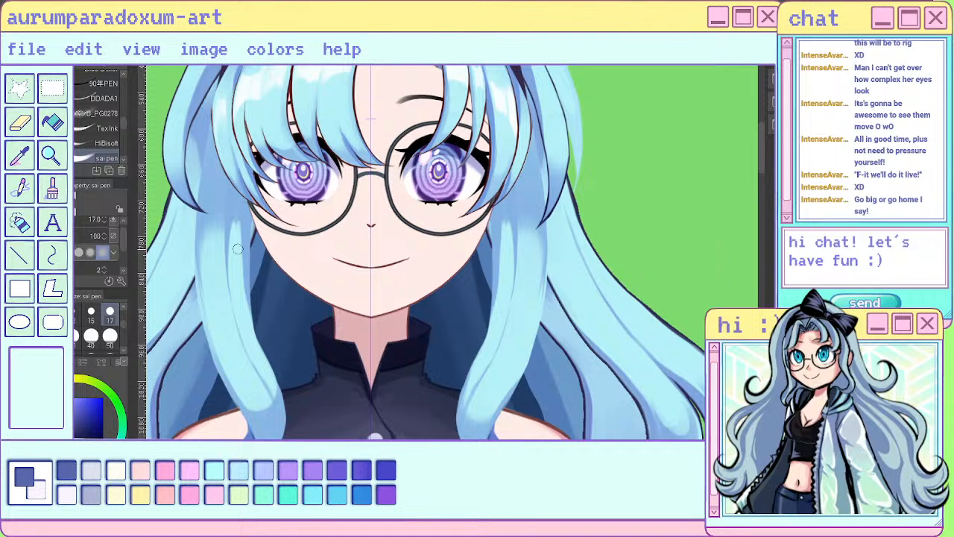
drag(240, 228, 246, 310)
- Return to the painting brush and refine the new upper strands on both front locks, reducing the brush size to 8
key(b)
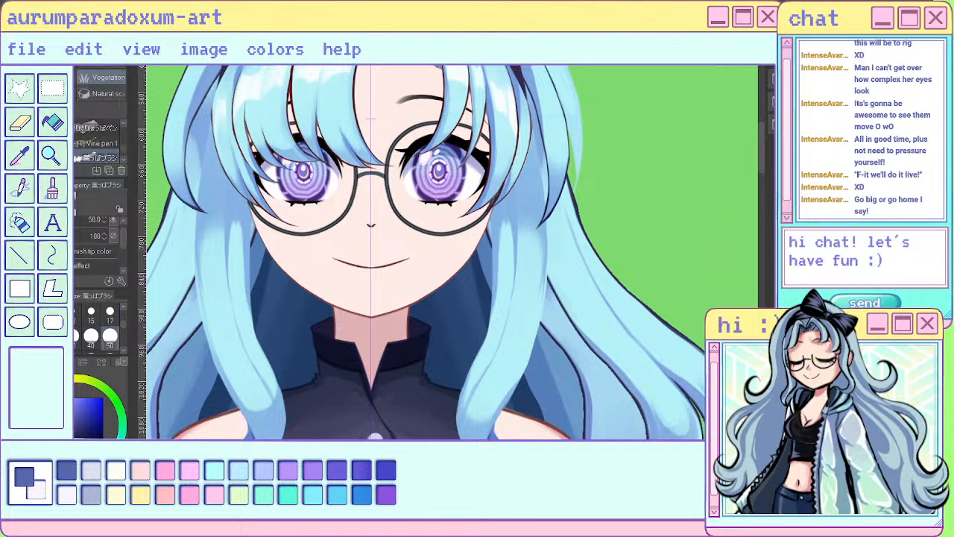
key(b)
mouse_move(241, 226)
mouse_down()
mouse_move(276, 298)
mouse_move(257, 234)
mouse_move(237, 281)
mouse_up()
key(bracketleft)
key(bracketleft)
key(bracketleft)
key(bracketleft)
key(bracketleft)
key(bracketleft)
key(bracketleft)
key(bracketleft)
key(bracketleft)
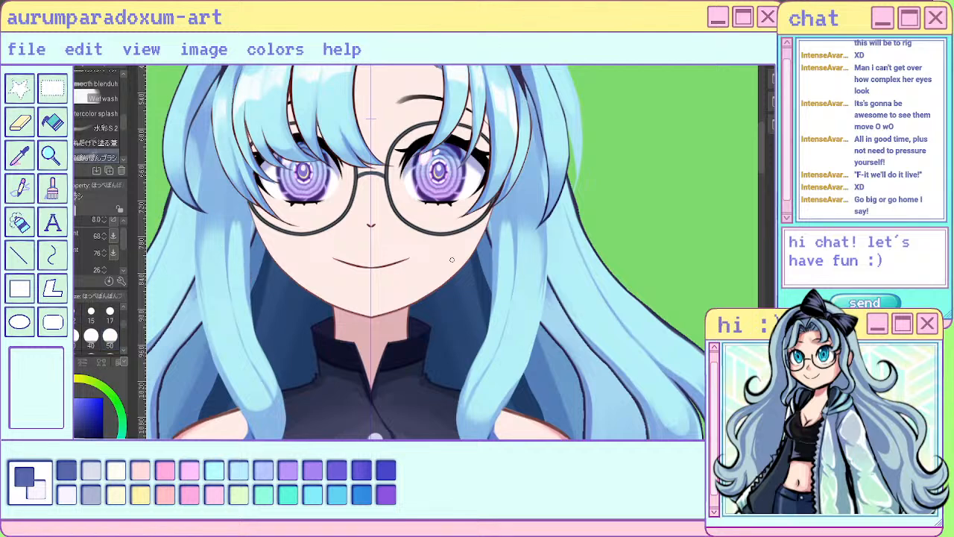
drag(244, 230, 249, 307)
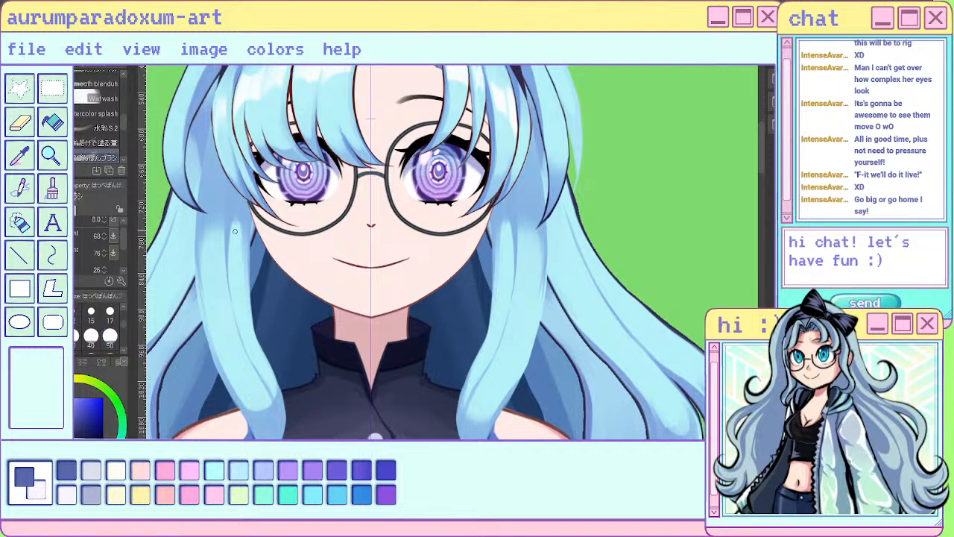
- Set the brush size to 50 and blend the shading along both front locks from below the bangs to the shoulders
key(bracketright)
key(bracketright)
key(bracketright)
key(bracketright)
key(bracketright)
key(bracketright)
key(bracketright)
key(bracketright)
key(bracketright)
drag(240, 221, 249, 307)
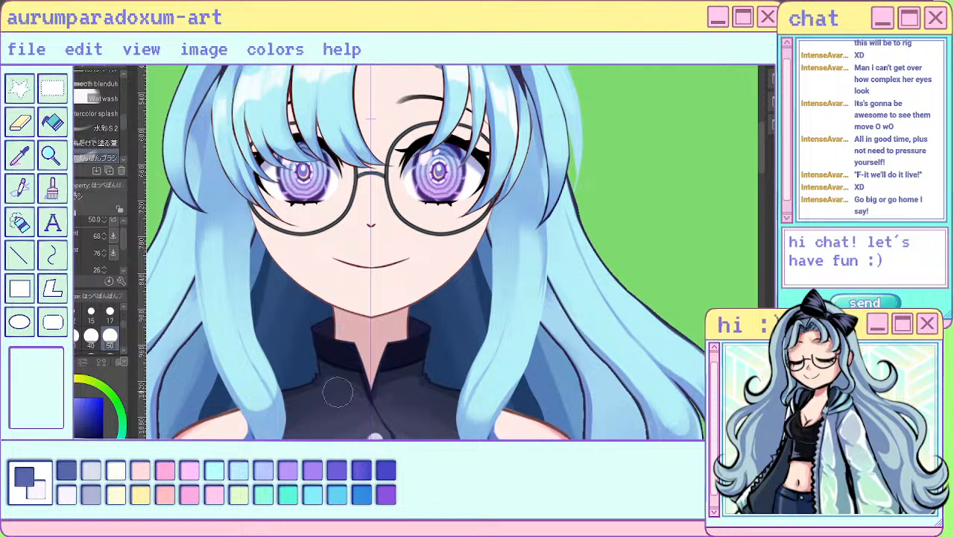
drag(245, 229, 282, 417)
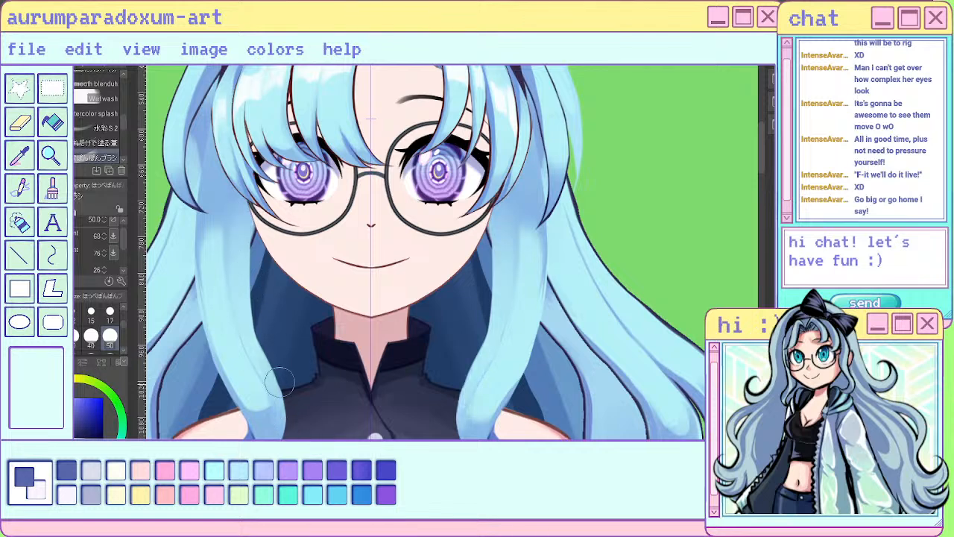
drag(279, 381, 277, 415)
drag(456, 403, 453, 426)
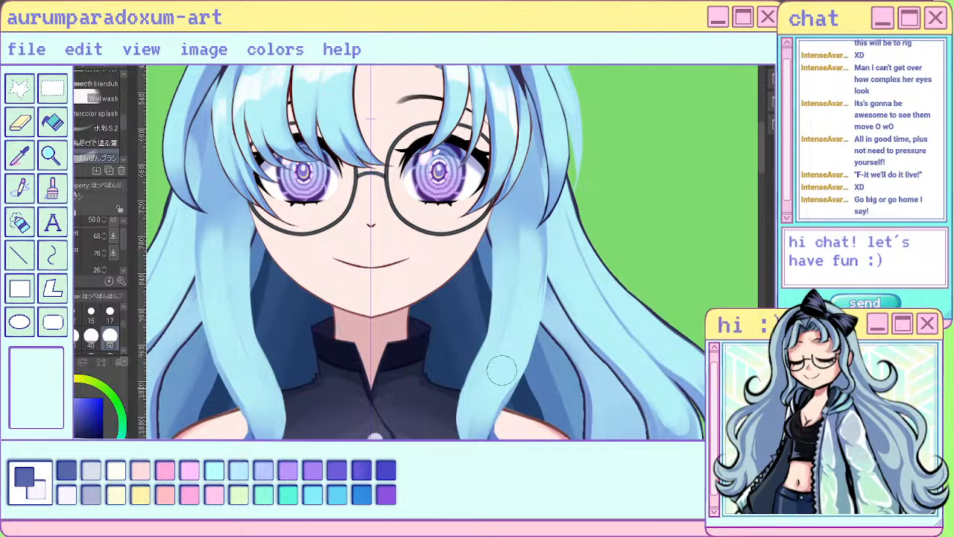
drag(506, 379, 479, 431)
- Examine the shaded front locks close up and in relation to the whole figure
scroll(524, 250, down, 4)
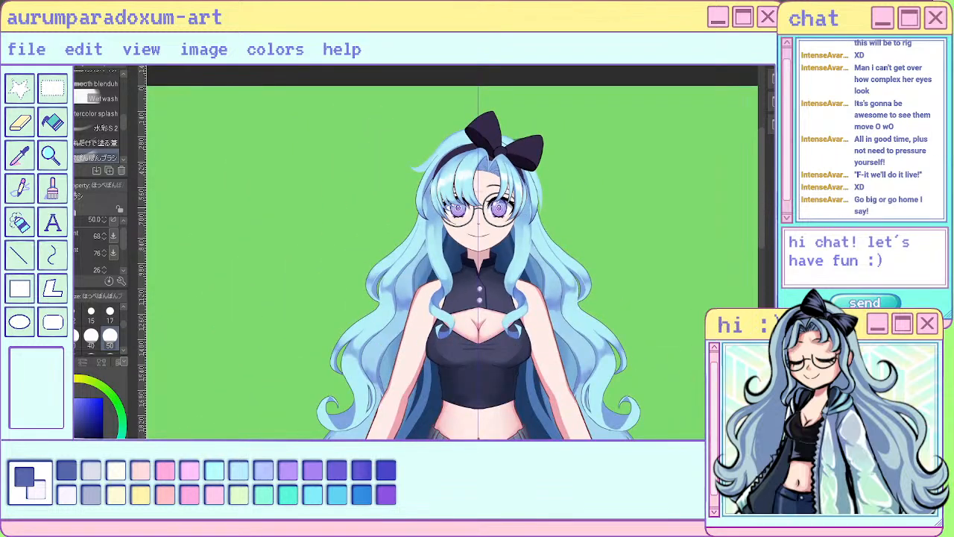
scroll(530, 164, down, 2)
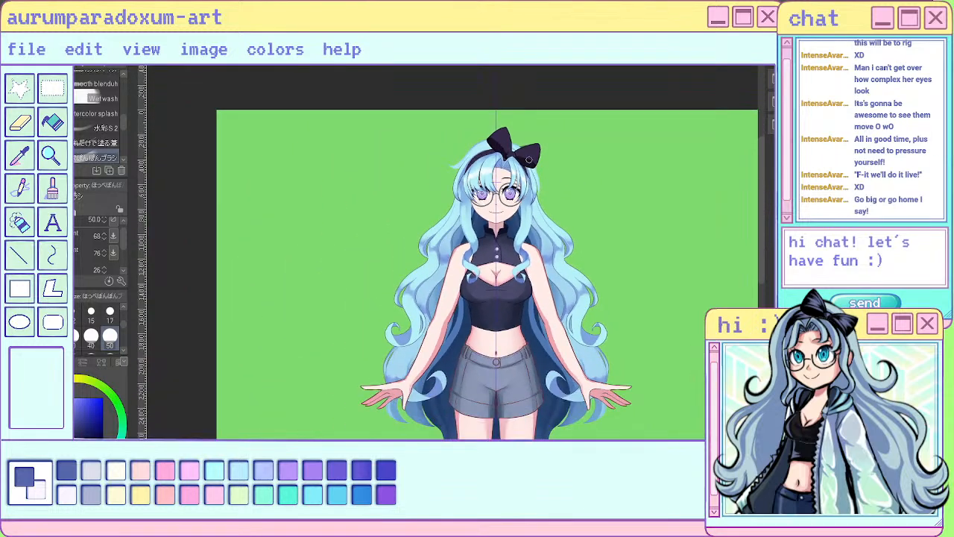
scroll(528, 160, up, 3)
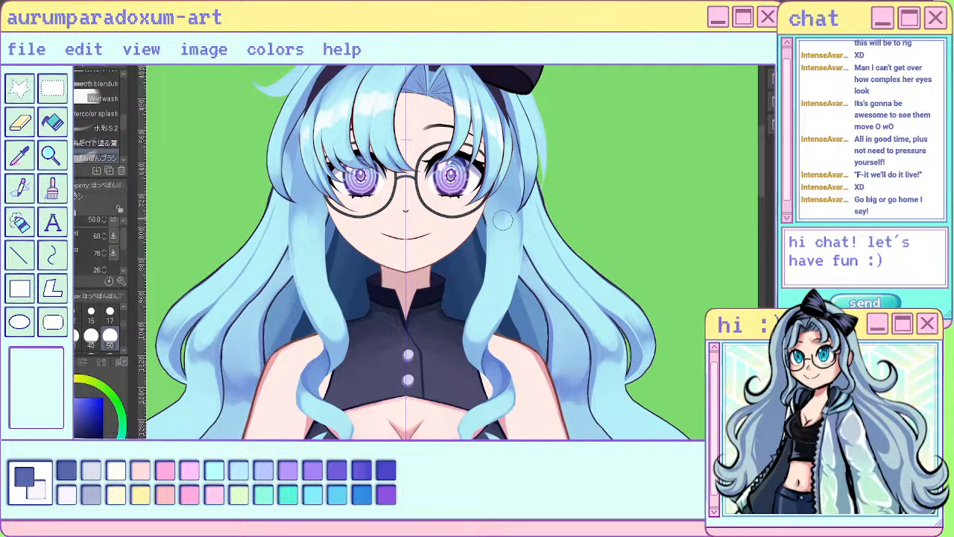
scroll(493, 291, down, 3)
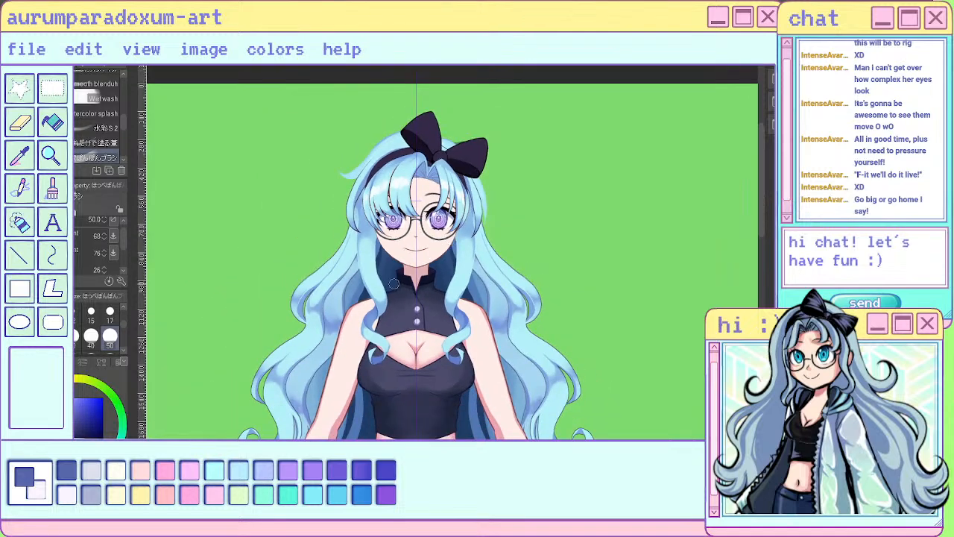
scroll(390, 283, up, 3)
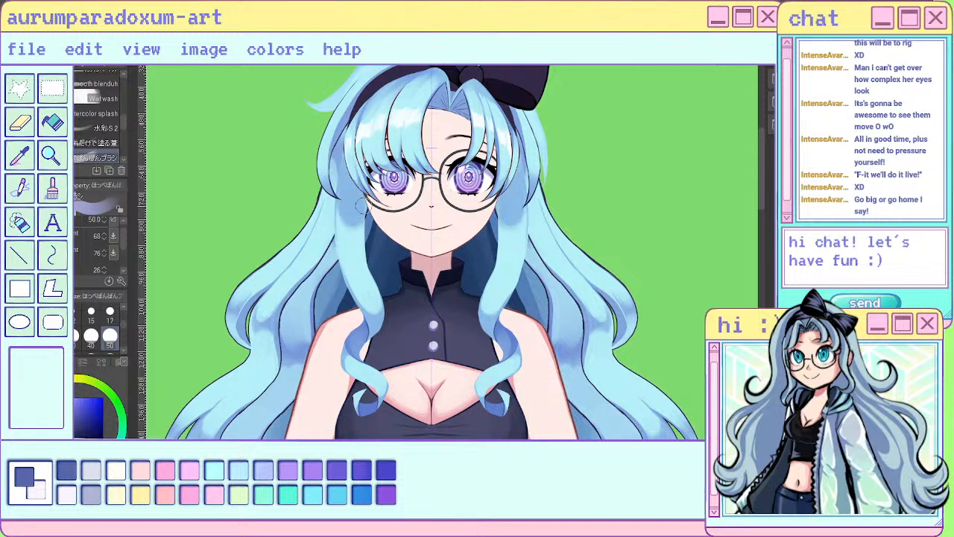
scroll(403, 194, down, 4)
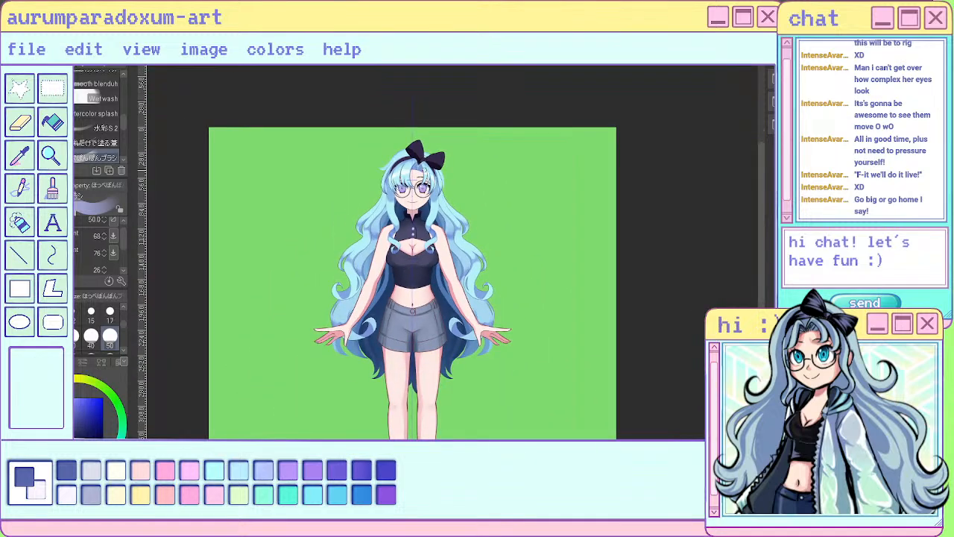
- Shade the upper parts of both isolated front locks a deeper blue with the size 50 painting brush
scroll(408, 167, up, 5)
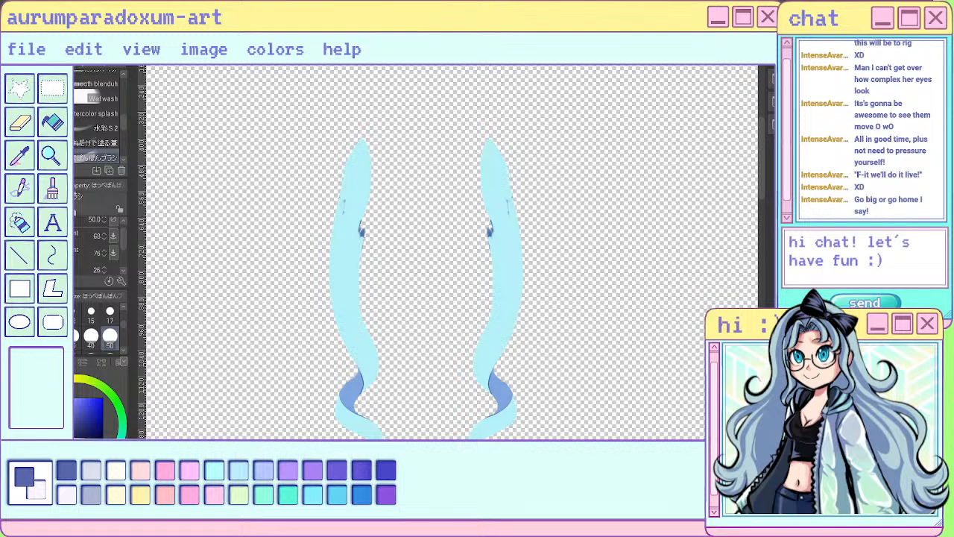
mouse_move(360, 216)
mouse_down()
mouse_move(359, 158)
mouse_move(360, 231)
mouse_up()
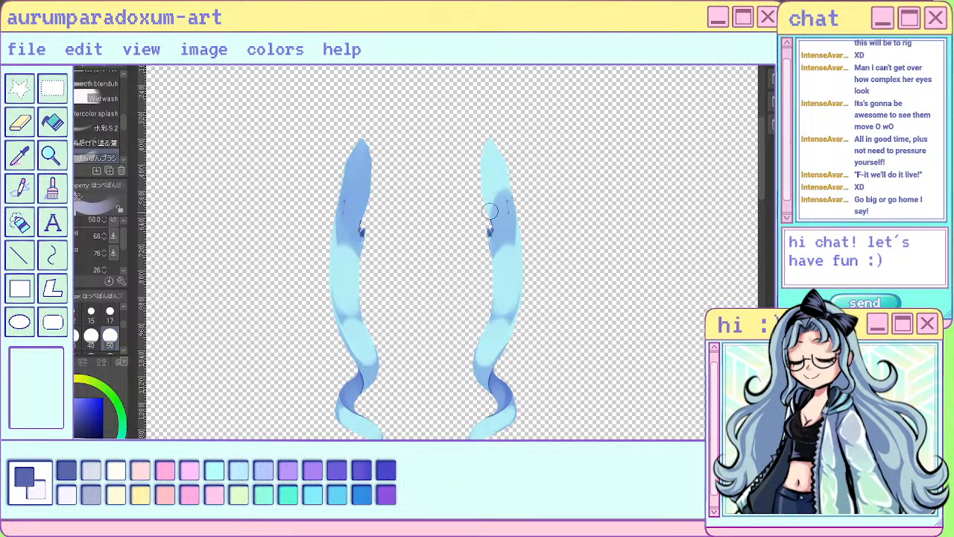
drag(491, 212, 495, 212)
drag(495, 162, 500, 184)
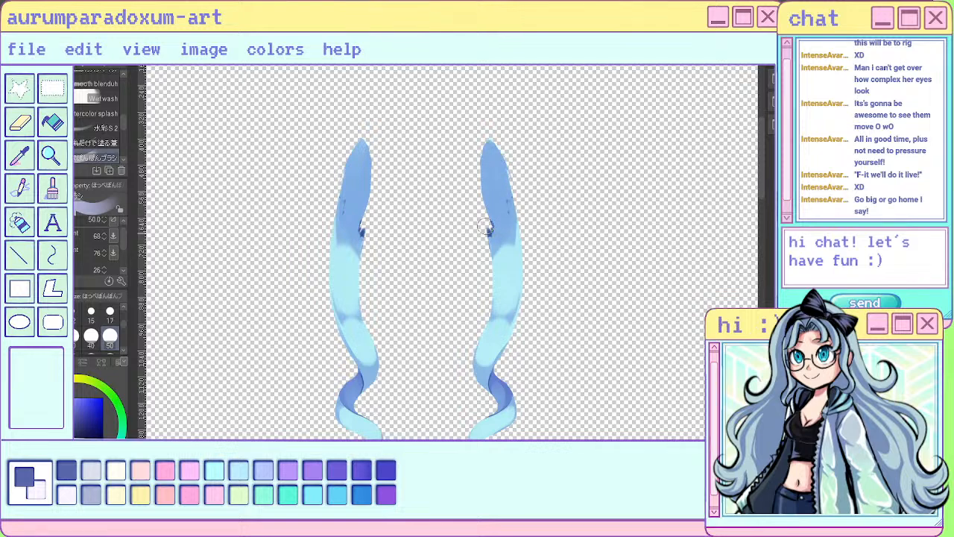
- Clean up the stray marks on the upper parts of both front locks with the eraser and the size 17 sai pen
key(e)
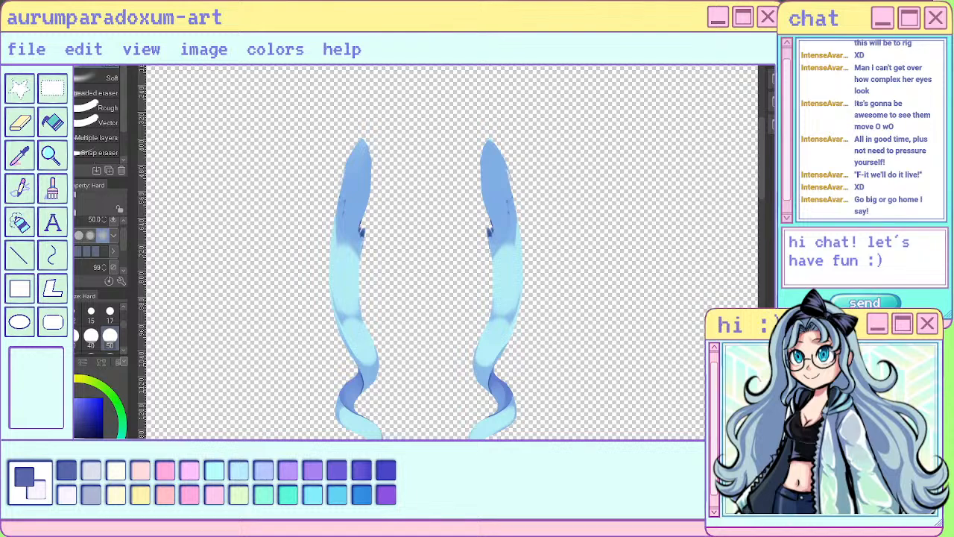
alt+click(512, 222)
mouse_move(492, 235)
mouse_down()
mouse_move(483, 173)
mouse_move(504, 192)
mouse_move(511, 227)
mouse_up()
key(ctrl+z)
key(p)
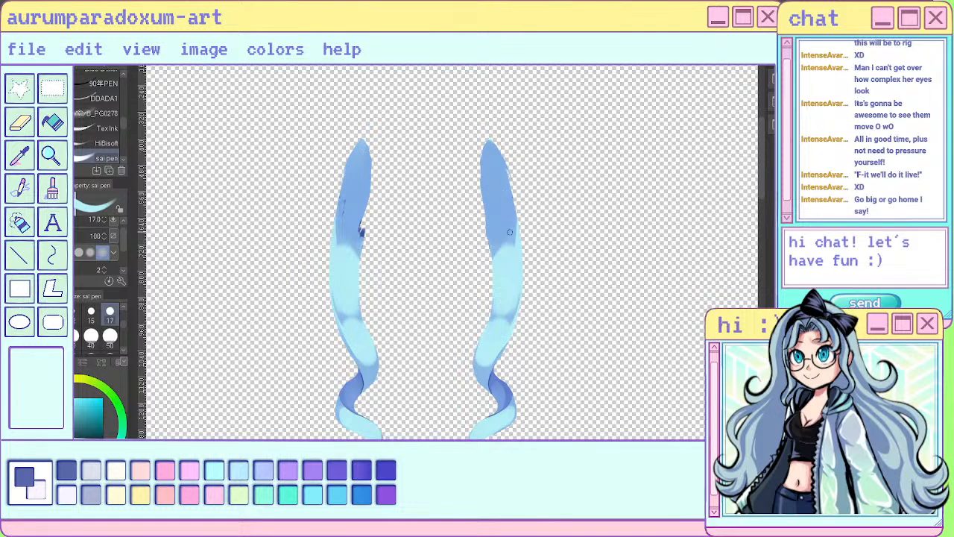
mouse_move(361, 200)
mouse_down()
mouse_move(359, 237)
mouse_move(366, 185)
mouse_move(357, 190)
mouse_move(353, 158)
mouse_move(341, 227)
mouse_up()
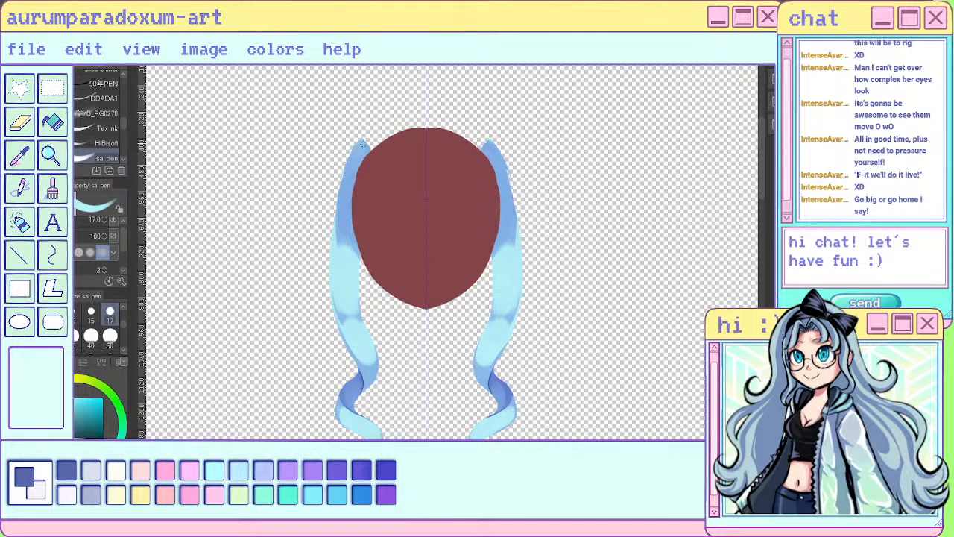
- Extend the top ends of both front locks inward around the head shape with the size 17 sai pen
drag(365, 144, 370, 158)
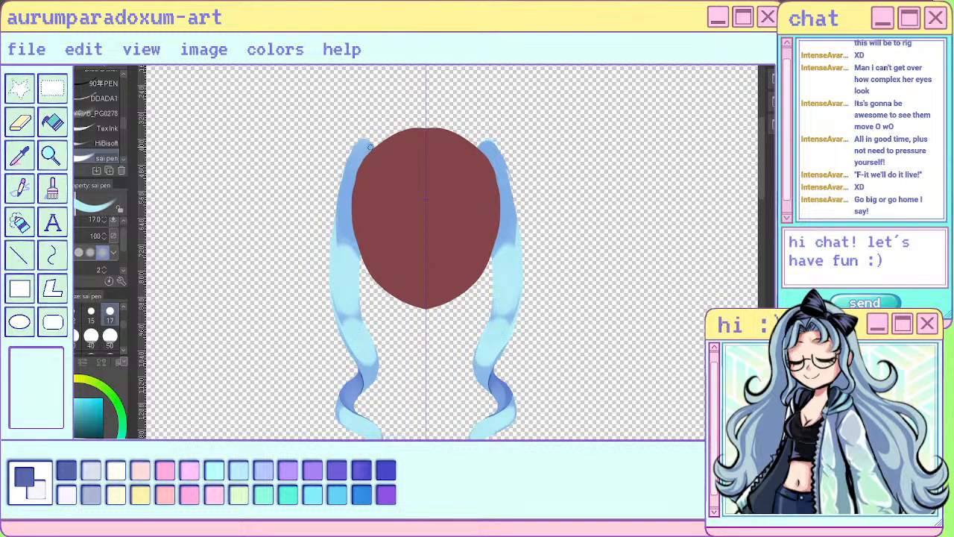
drag(378, 155, 356, 149)
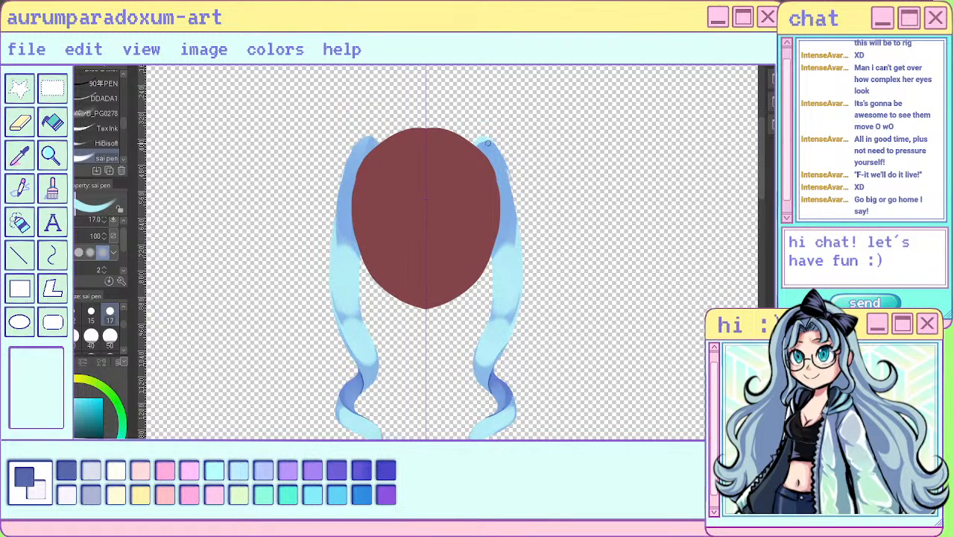
key(x)
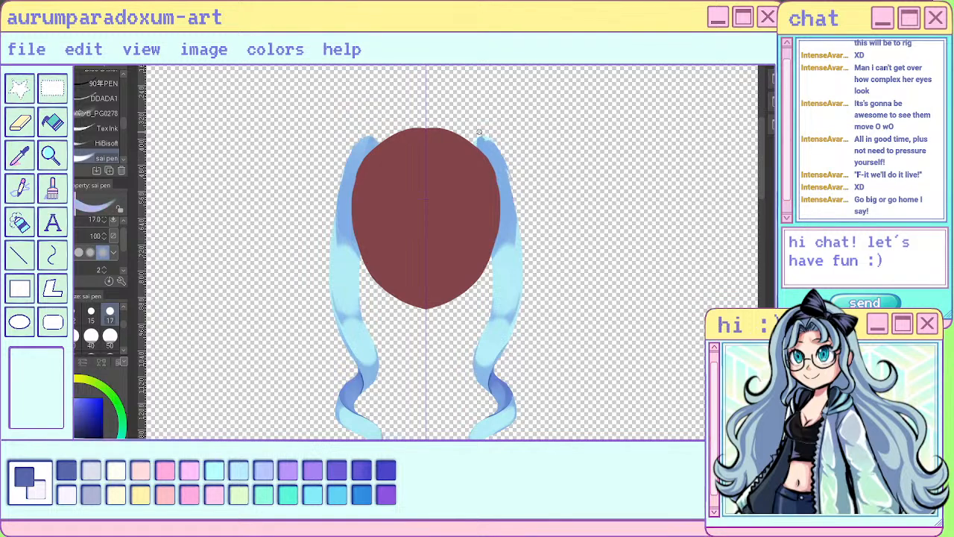
drag(479, 134, 510, 196)
mouse_move(359, 257)
mouse_down()
mouse_move(360, 312)
mouse_move(374, 349)
mouse_up()
key(ctrl+z)
key(ctrl+z)
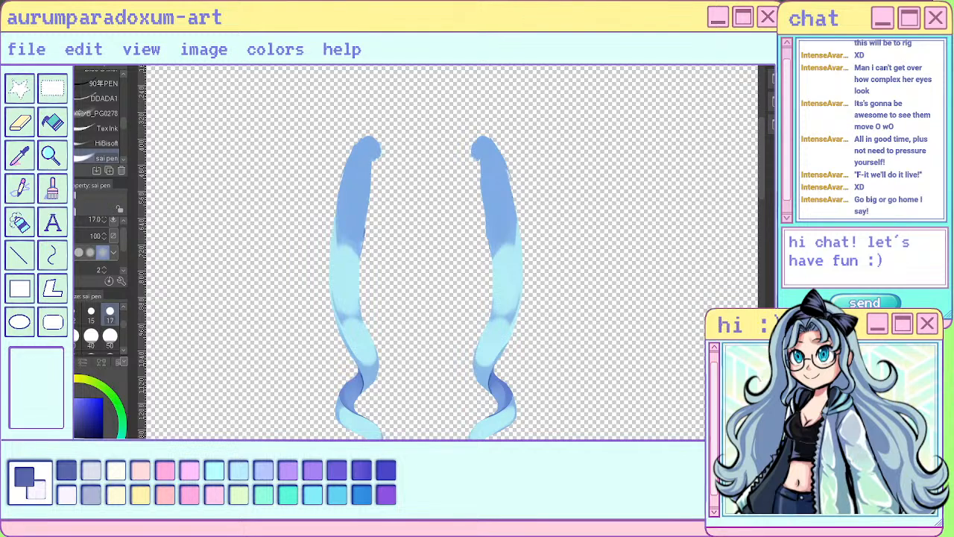
- Trim the inner edges of both front locks into smooth tapered curves from their tips down to the lighter section
drag(372, 136, 374, 224)
drag(478, 208, 487, 235)
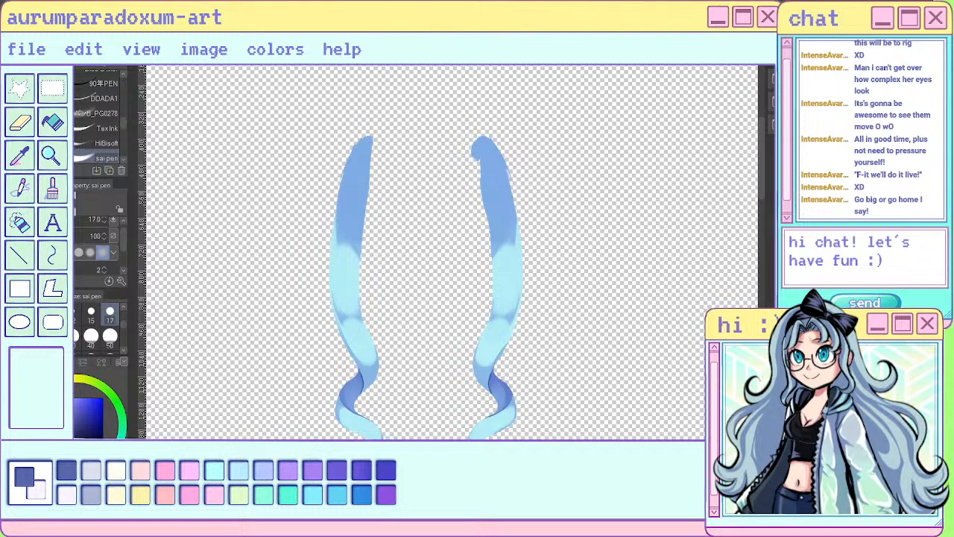
key(ctrl+2)
drag(473, 143, 487, 245)
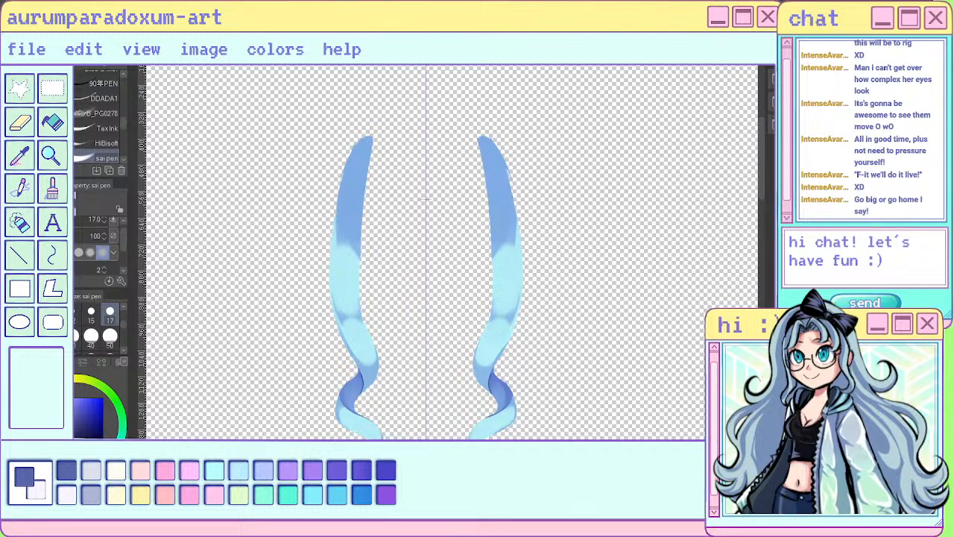
key(Delete)
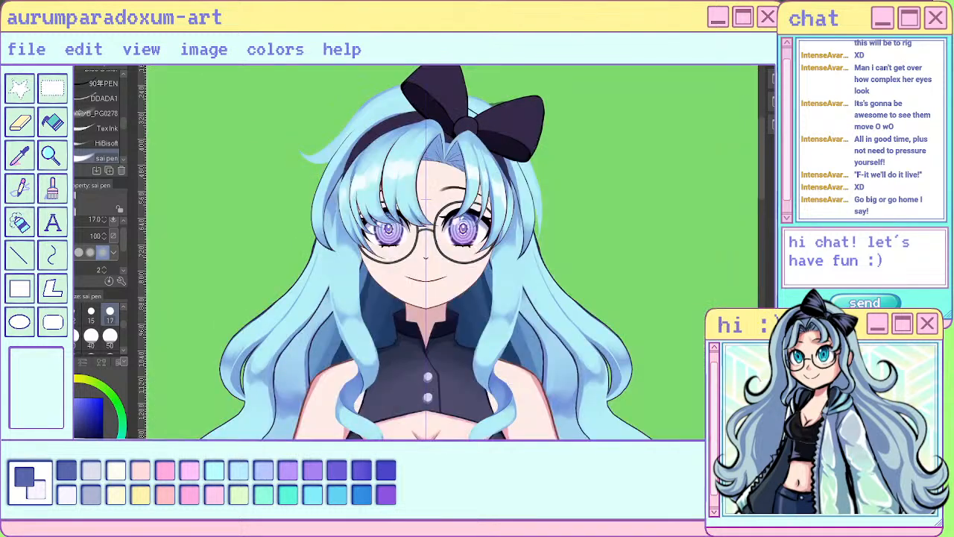
scroll(580, 221, down, 4)
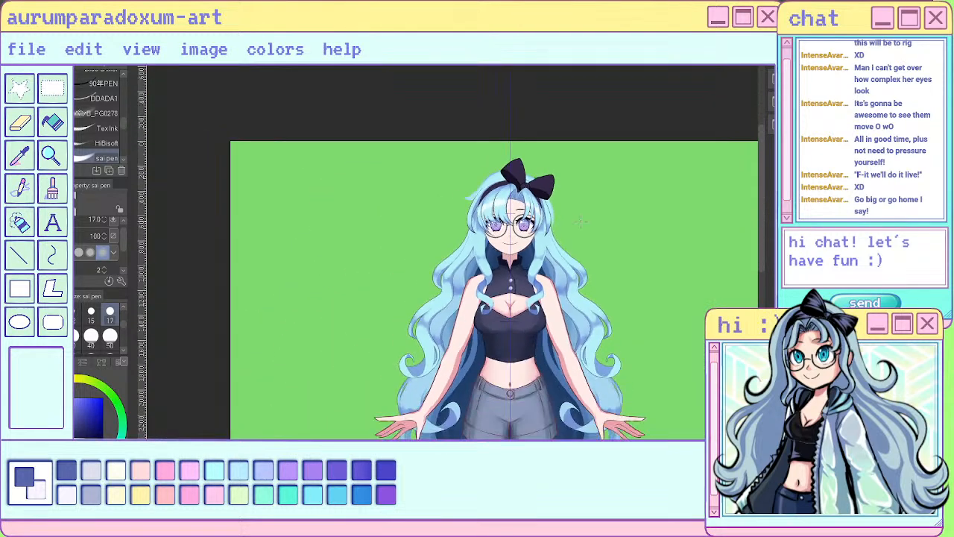
scroll(548, 232, up, 6)
- Pick the light blue of the hair and paint along the inner edges of both front locks beside the face
alt+click(520, 148)
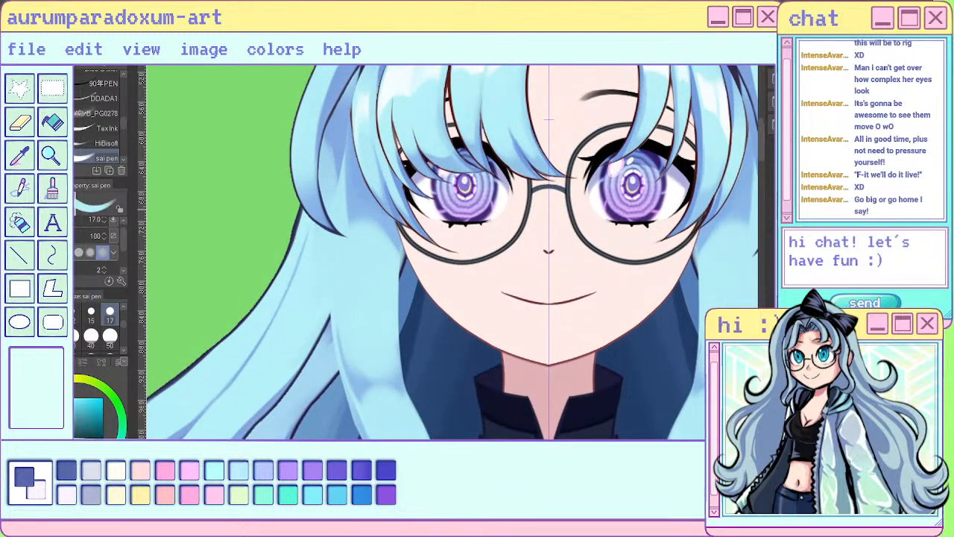
drag(395, 241, 396, 298)
alt+click(717, 228)
drag(704, 232, 702, 336)
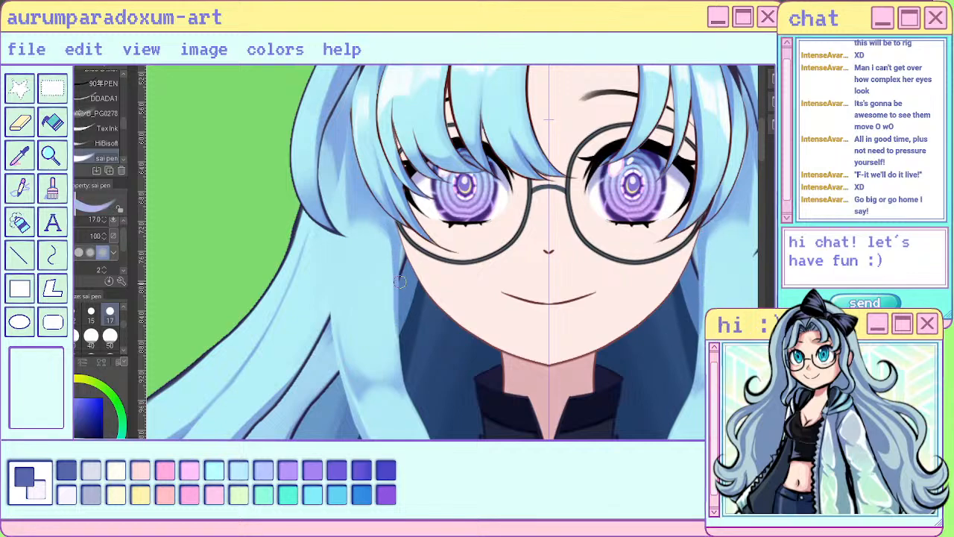
- Draw mirrored dark sai pen lines along the upper outer edges of both front locks, undoing unsatisfactory strokes
drag(345, 191, 335, 362)
key(ctrl+z)
scroll(447, 276, down, 6)
scroll(510, 221, down, 2)
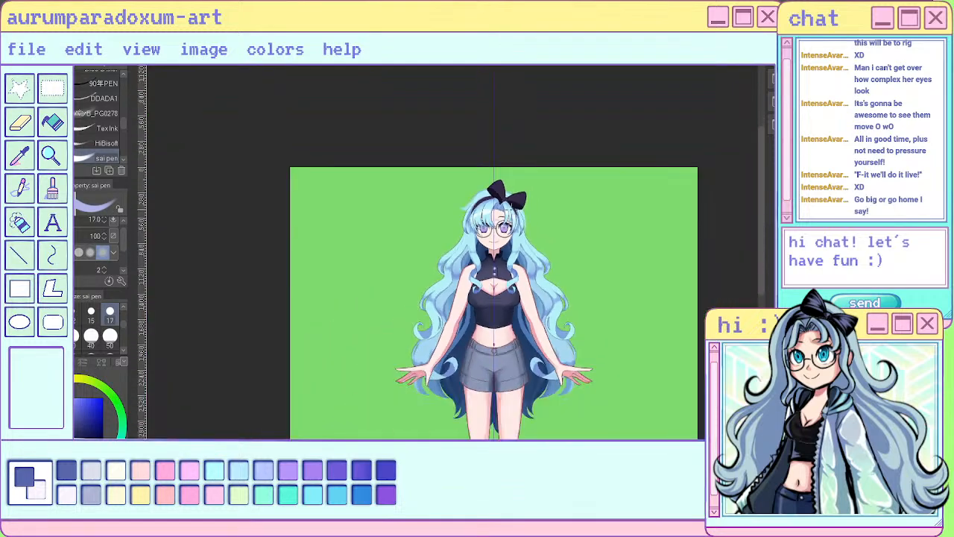
scroll(510, 221, up, 7)
drag(564, 234, 563, 310)
key(ctrl+z)
key(ctrl+z)
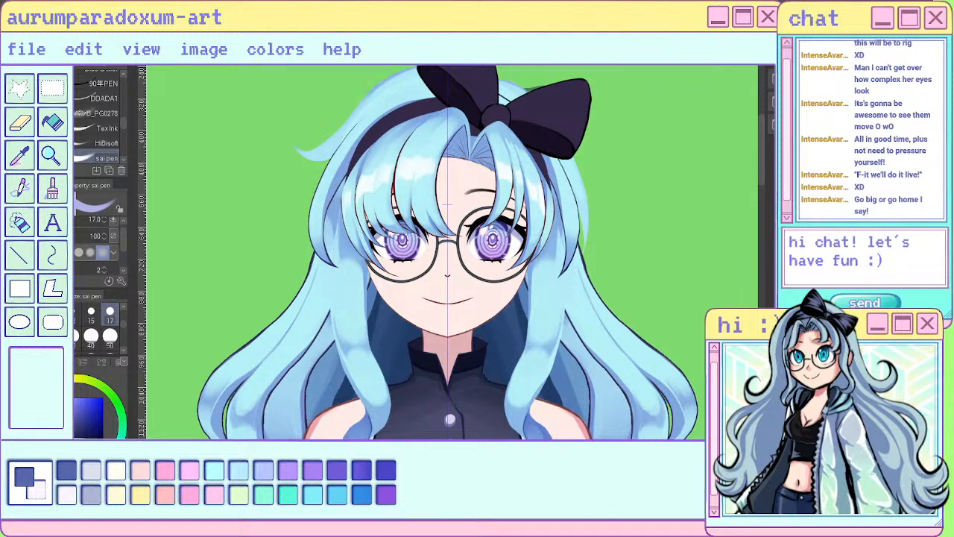
drag(551, 183, 565, 262)
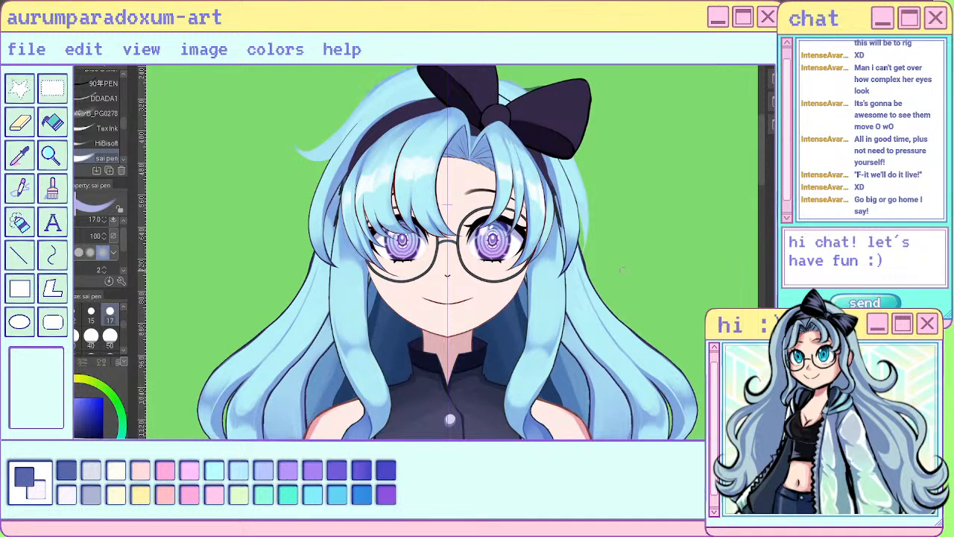
scroll(623, 270, down, 2)
scroll(603, 390, up, 1)
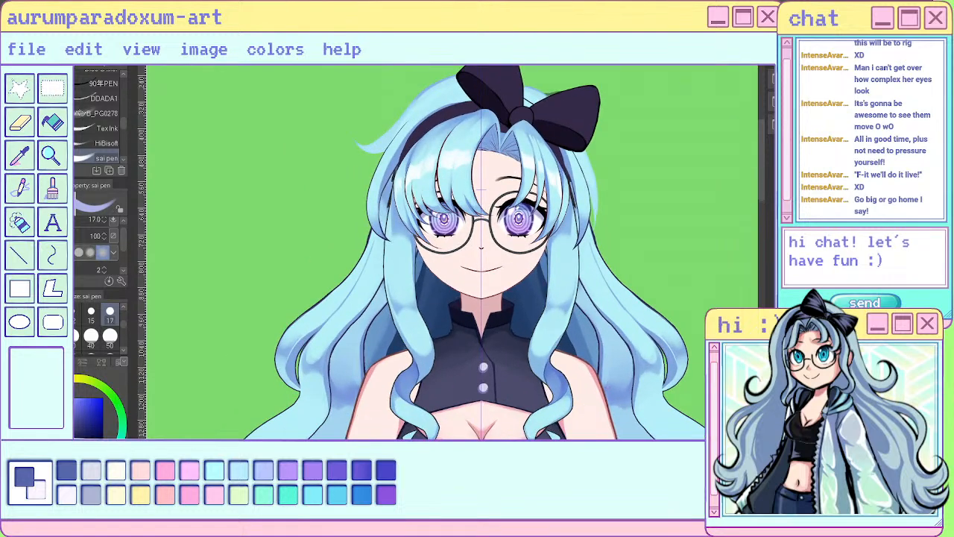
scroll(531, 229, down, 2)
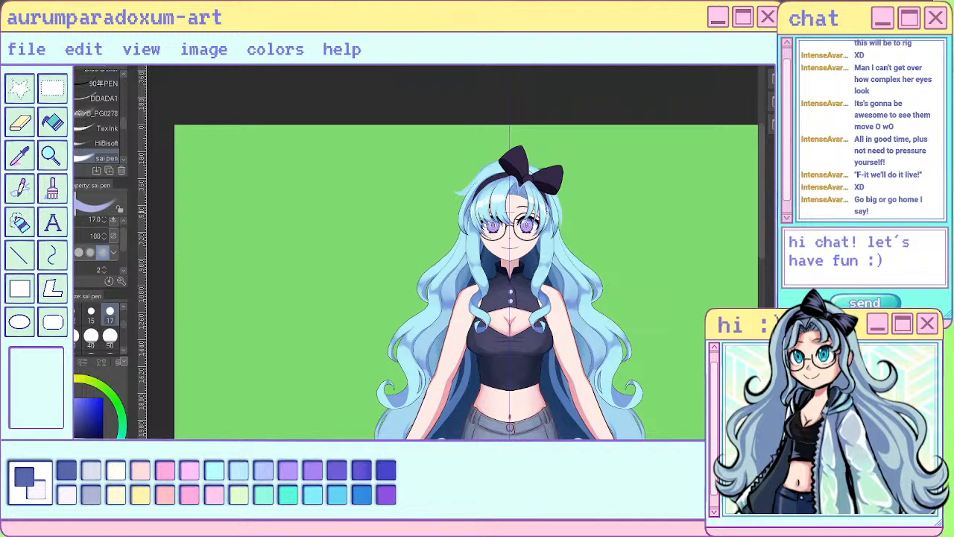
- Paint fine shading along the outer edges of the front locks with the painting brush at size 17, and undo the last two strokes
scroll(540, 239, up, 4)
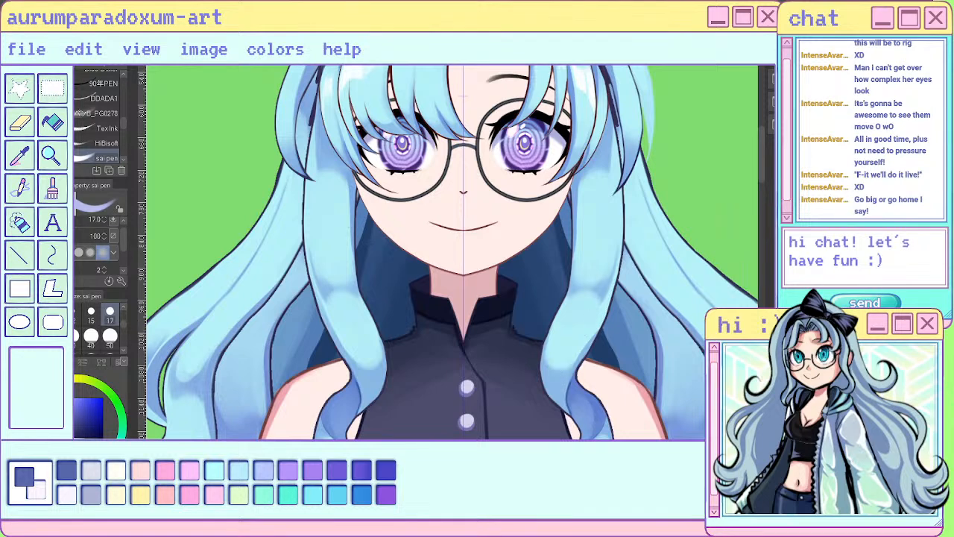
key(b)
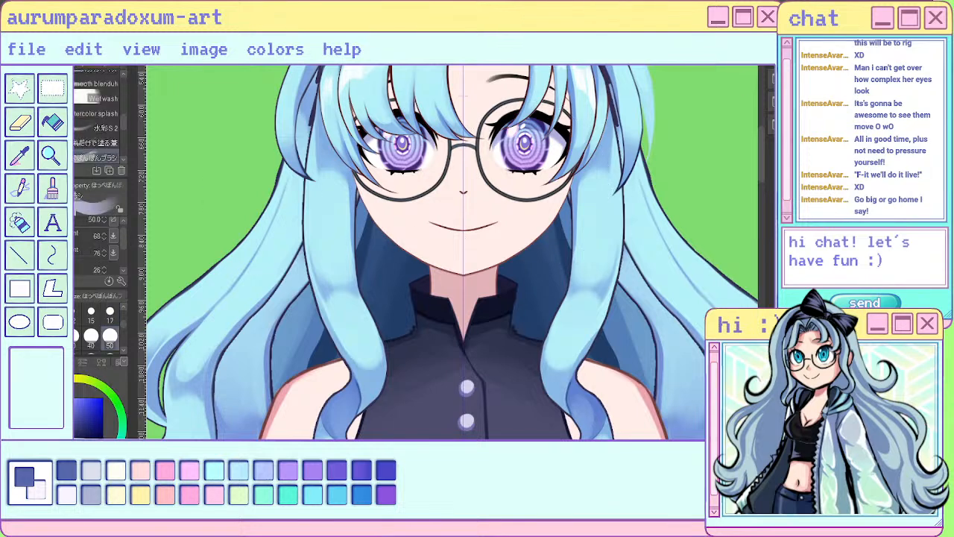
click(110, 311)
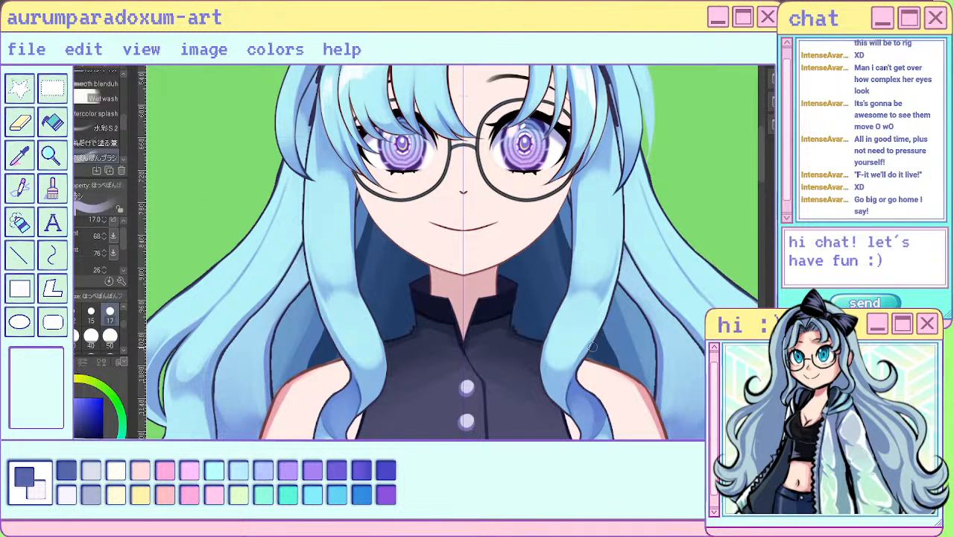
mouse_move(615, 284)
mouse_down()
mouse_move(604, 315)
mouse_move(604, 304)
mouse_up()
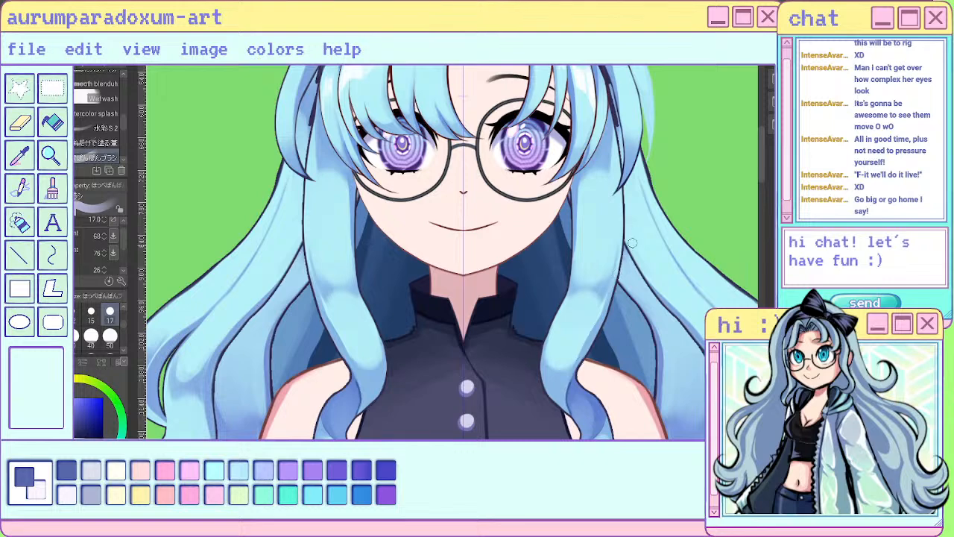
drag(622, 216, 617, 276)
drag(613, 130, 622, 214)
drag(614, 175, 621, 258)
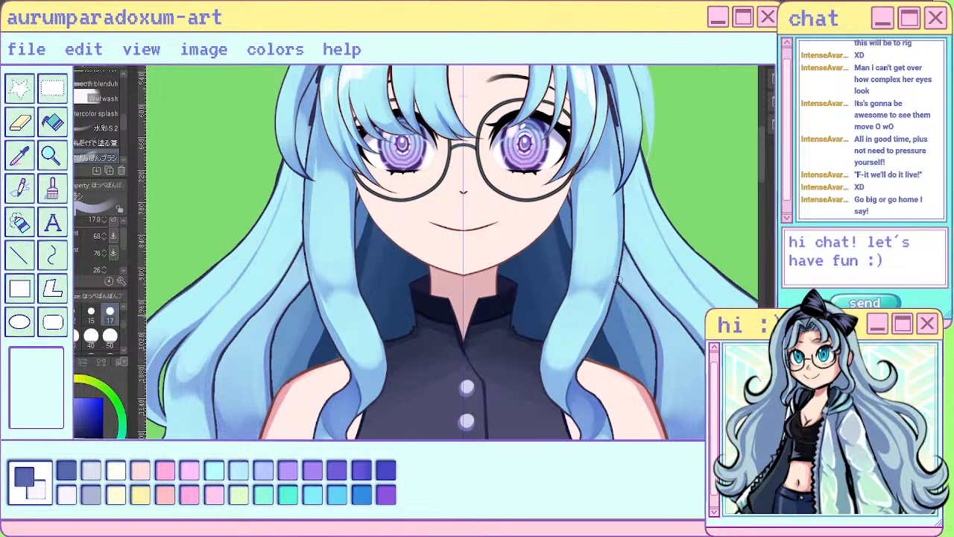
scroll(471, 252, down, 4)
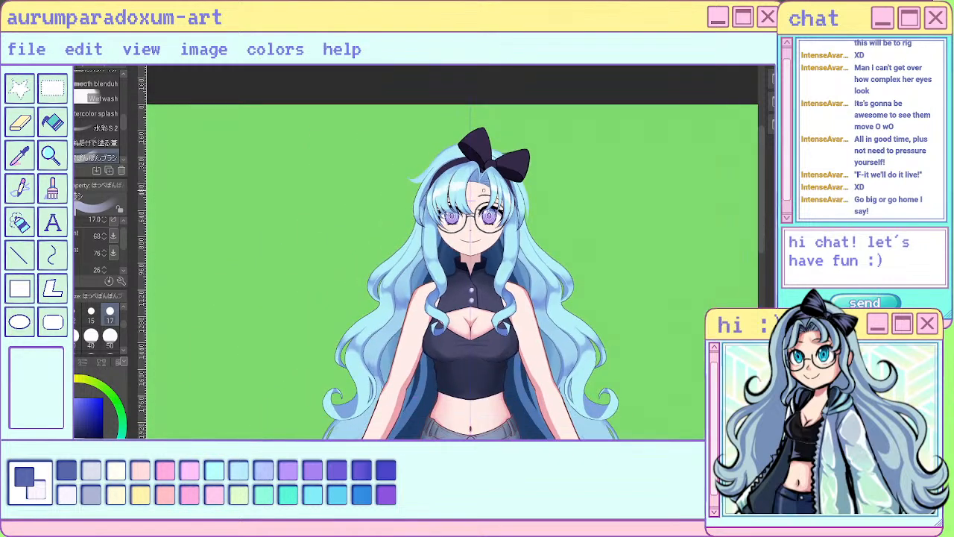
key(ctrl+z)
key(ctrl+z)
- Set the painting brush size to 30 and blend the shading along both front locks from beside the face to the shoulders
scroll(463, 240, up, 3)
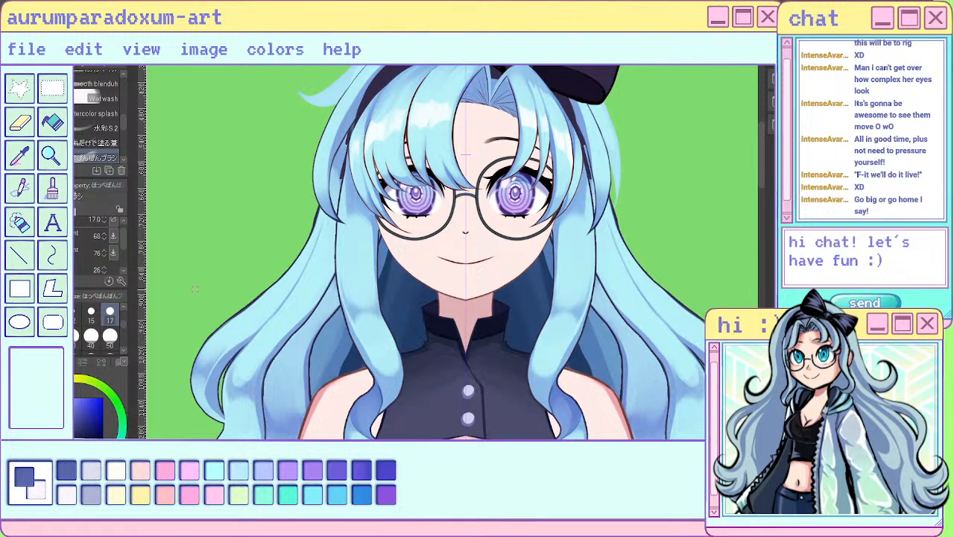
key(bracketright)
key(bracketright)
key(bracketright)
mouse_move(359, 307)
mouse_down()
mouse_move(348, 275)
mouse_move(370, 323)
mouse_move(373, 286)
mouse_up()
drag(386, 327, 384, 399)
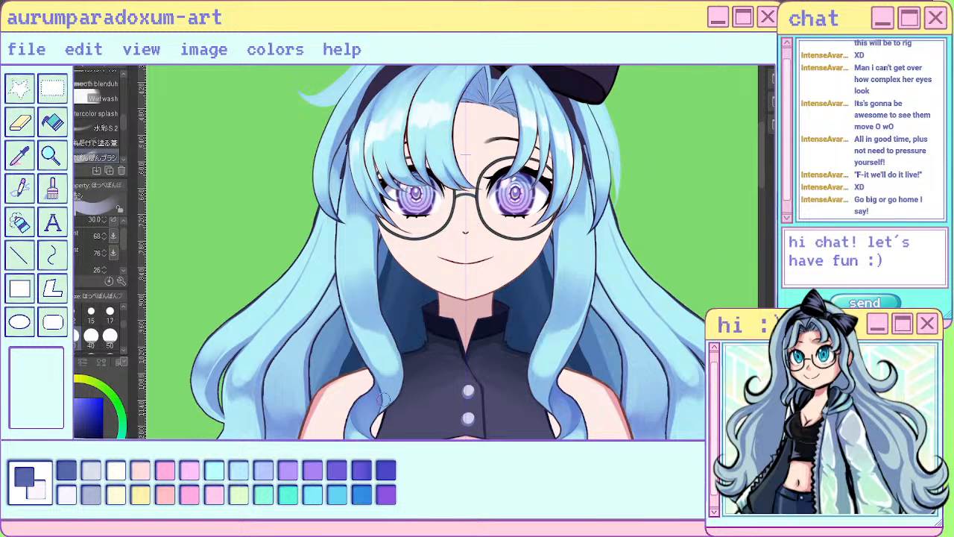
mouse_move(537, 335)
mouse_down()
mouse_move(543, 369)
mouse_move(542, 350)
mouse_up()
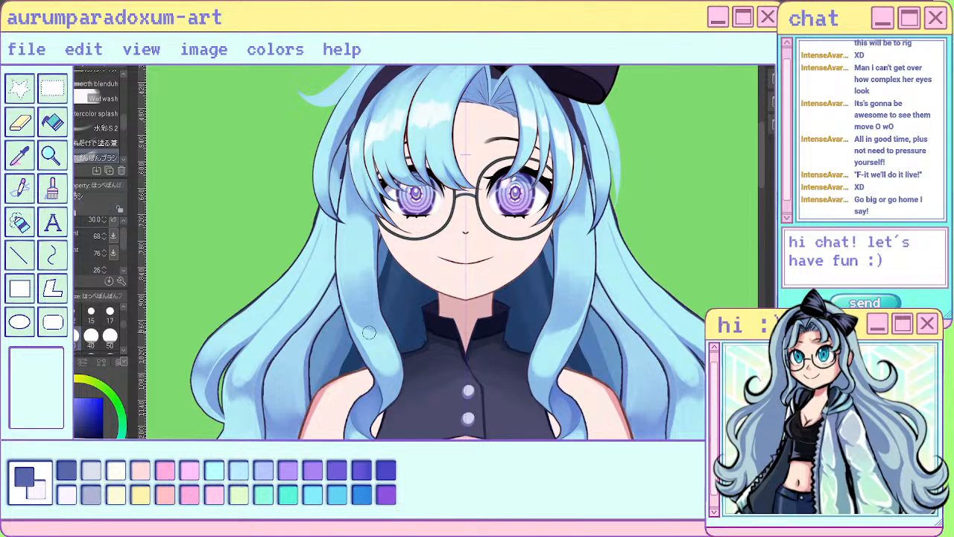
mouse_move(369, 332)
mouse_down()
mouse_move(356, 311)
mouse_move(374, 330)
mouse_up()
mouse_move(349, 261)
mouse_down()
mouse_move(351, 285)
mouse_move(364, 264)
mouse_move(365, 288)
mouse_up()
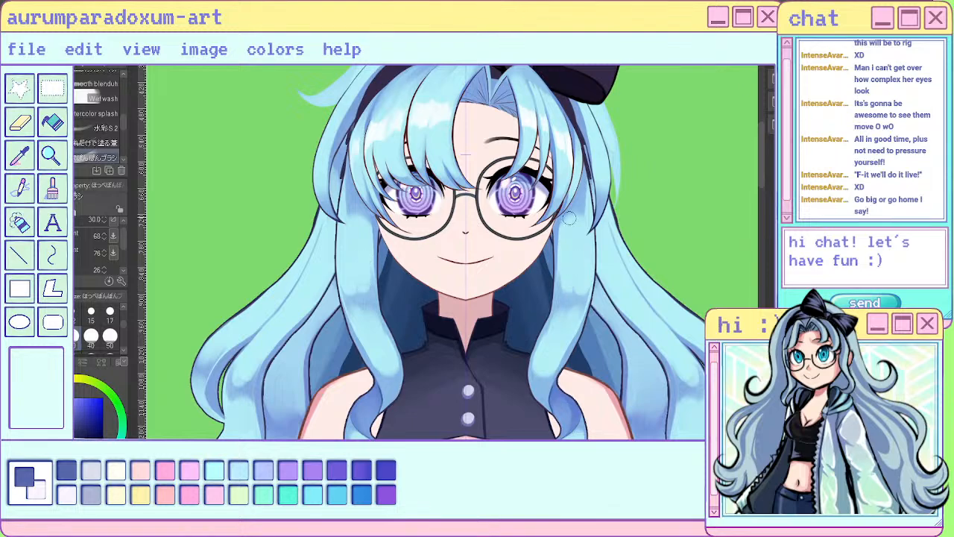
scroll(569, 217, down, 5)
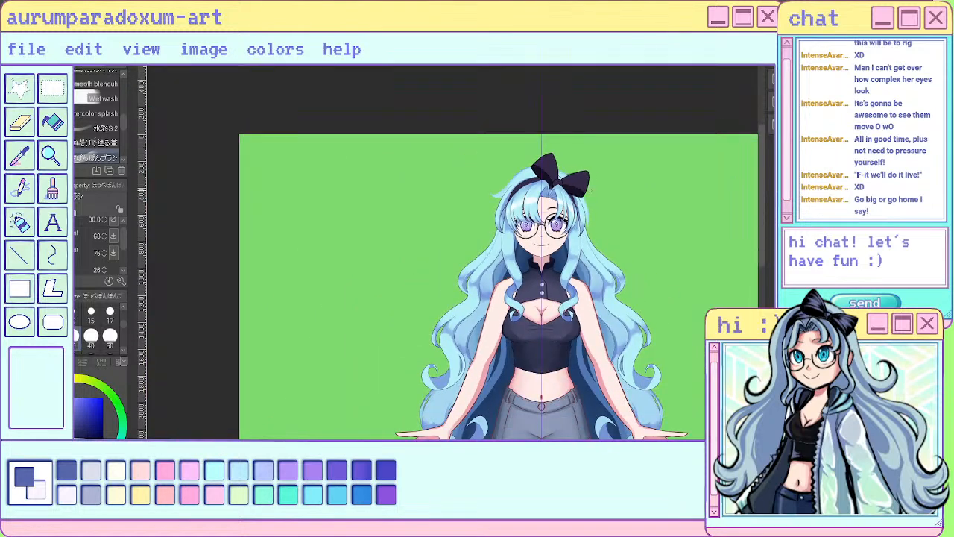
scroll(578, 216, up, 5)
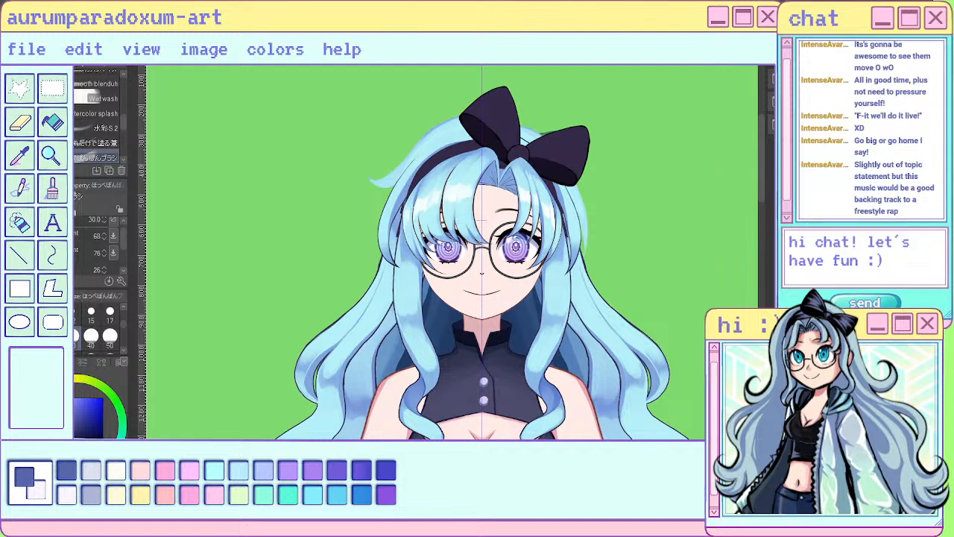
scroll(500, 336, up, 2)
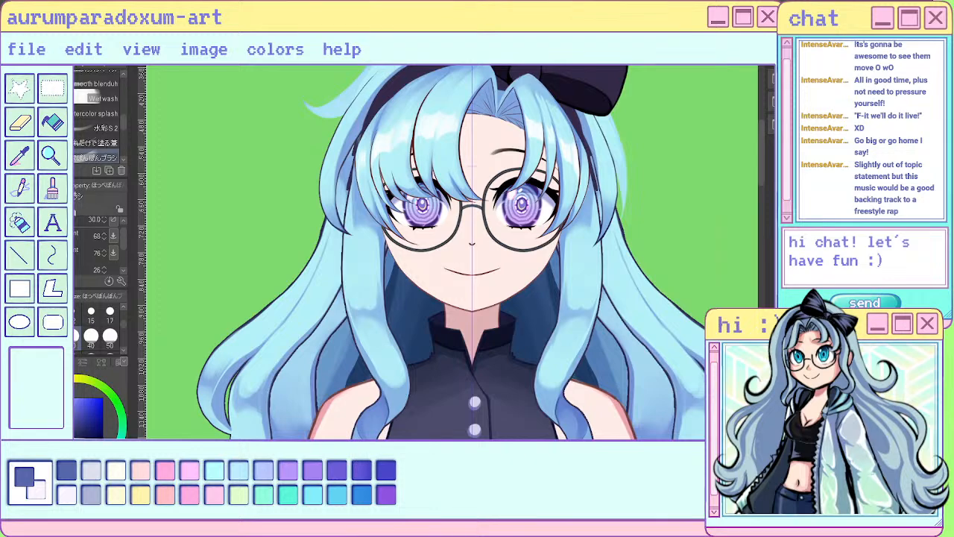
scroll(371, 208, down, 4)
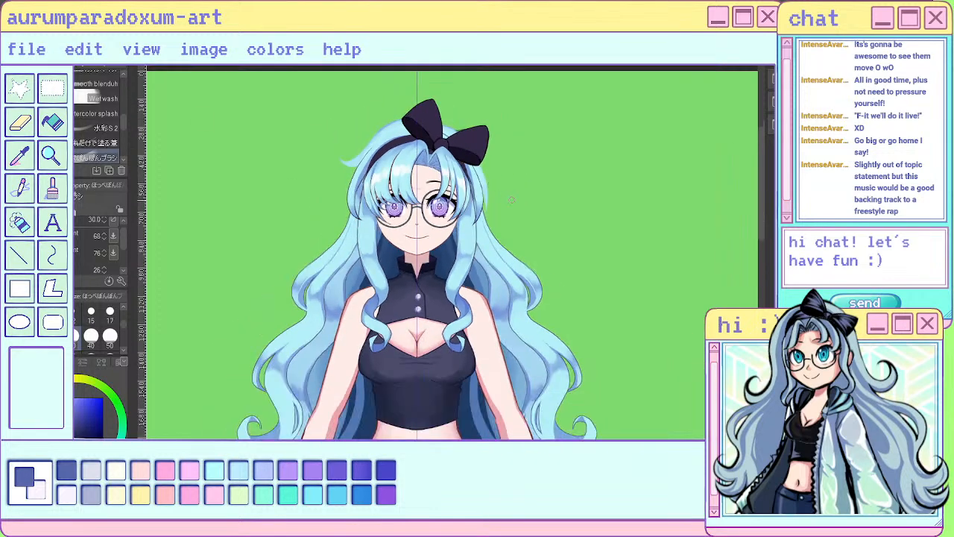
- Try a size 30 stroke along the inner edge of the front lock beside the cheek, and undo the last two strokes
scroll(512, 200, up, 3)
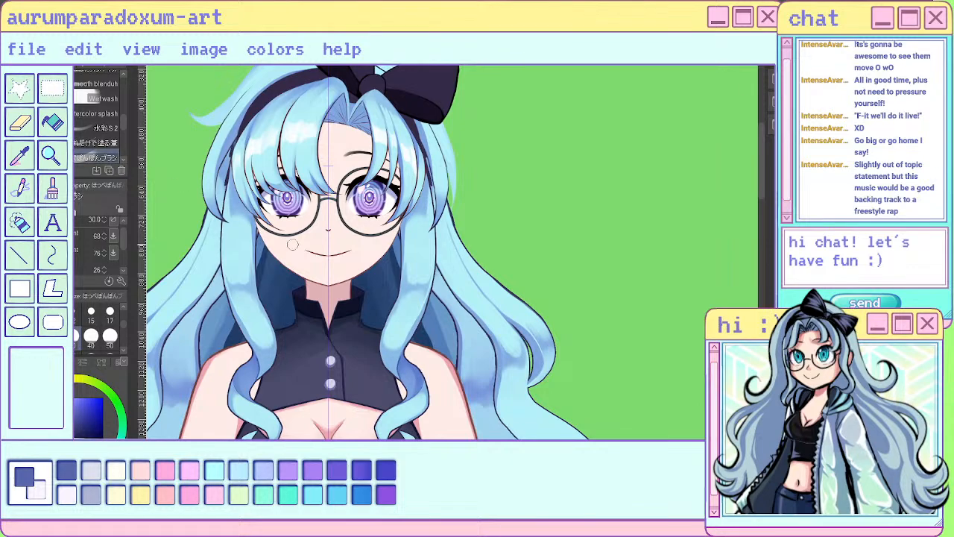
scroll(349, 249, down, 3)
scroll(328, 244, up, 3)
scroll(302, 228, up, 3)
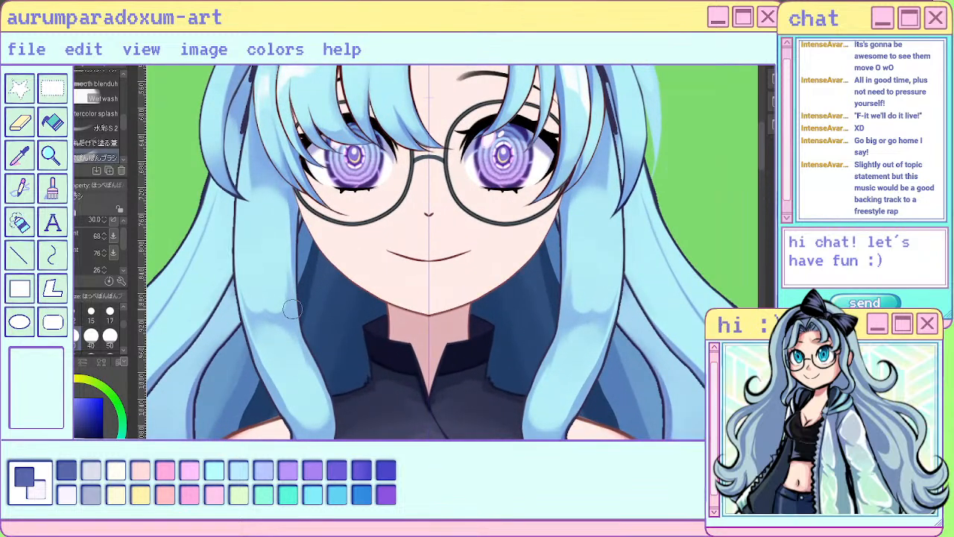
drag(299, 222, 301, 297)
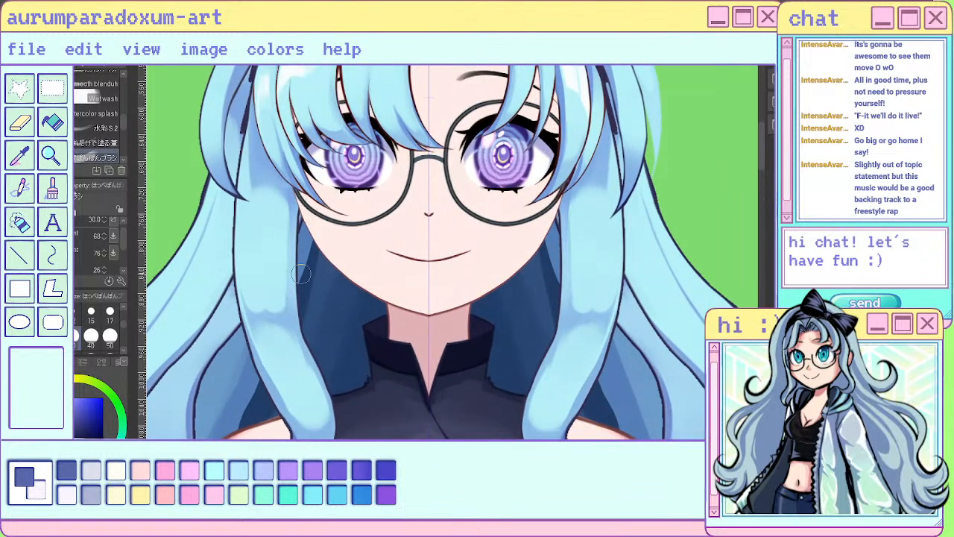
key(ctrl+z)
key(ctrl+z)
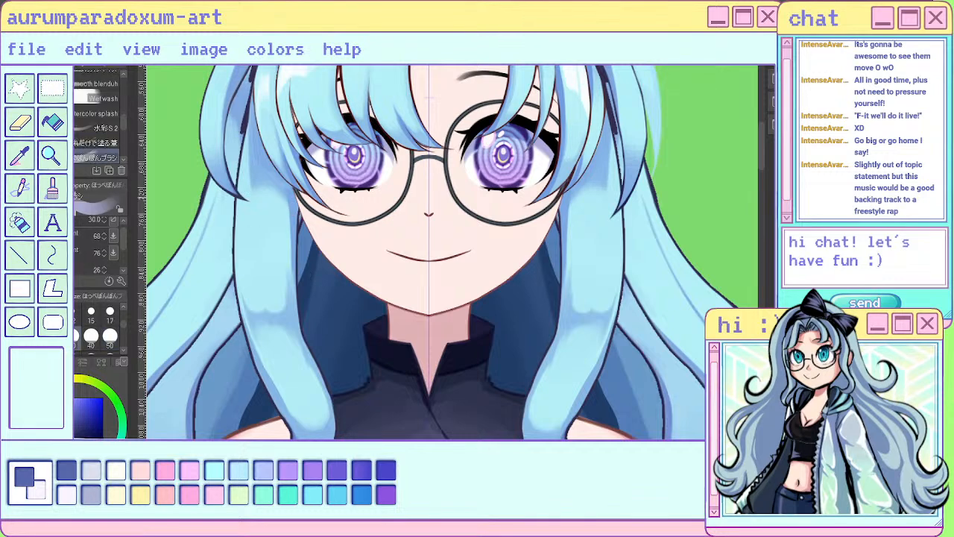
- Set the painting brush size to 8 and paint fine strokes along the inner and outer edges of both front locks
key(bracketleft)
key(bracketleft)
key(bracketleft)
key(bracketleft)
key(bracketleft)
key(bracketleft)
key(bracketleft)
drag(293, 218, 291, 283)
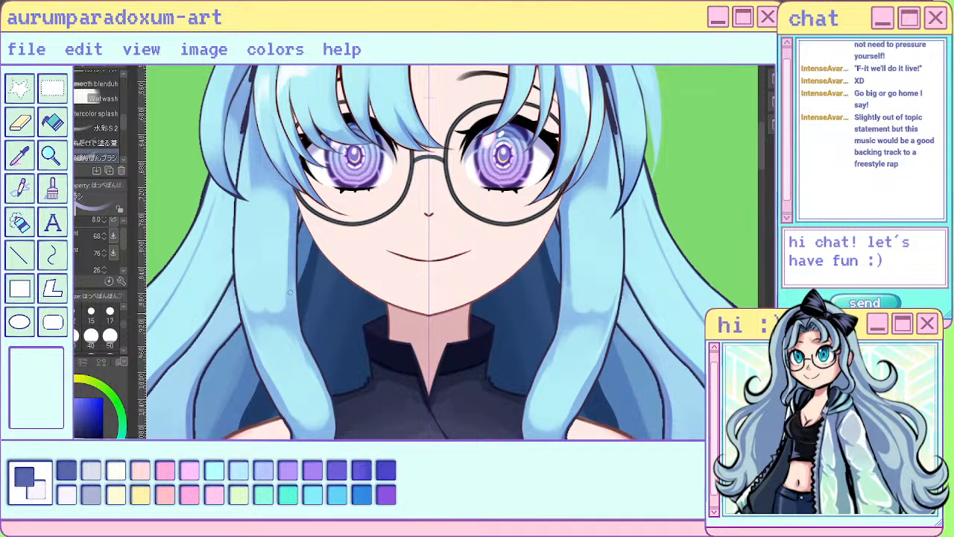
drag(300, 340, 326, 404)
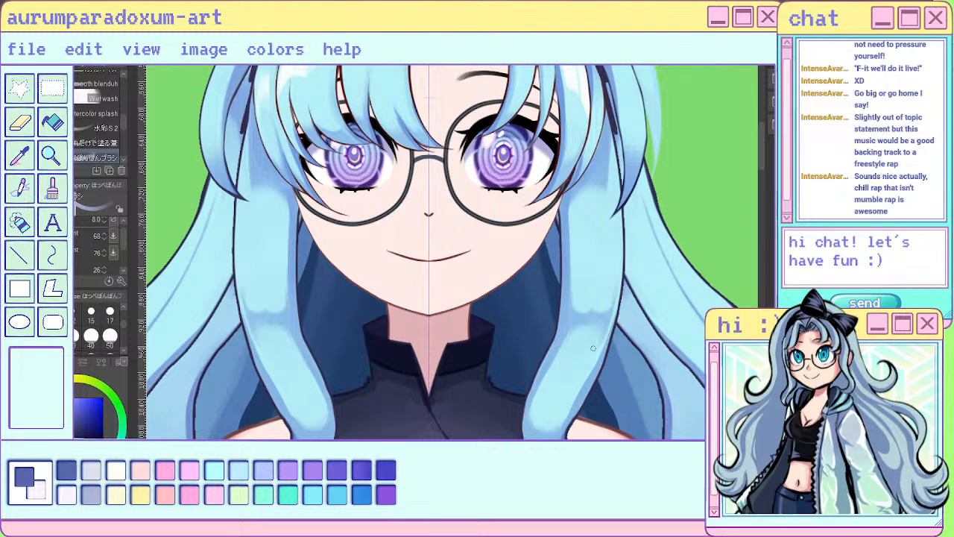
drag(616, 271, 594, 360)
scroll(546, 313, down, 3)
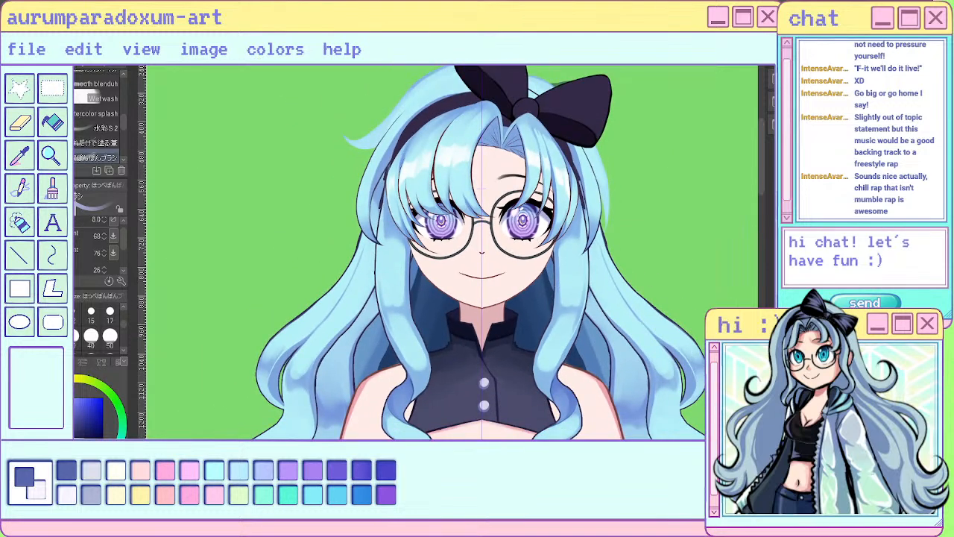
scroll(397, 311, up, 3)
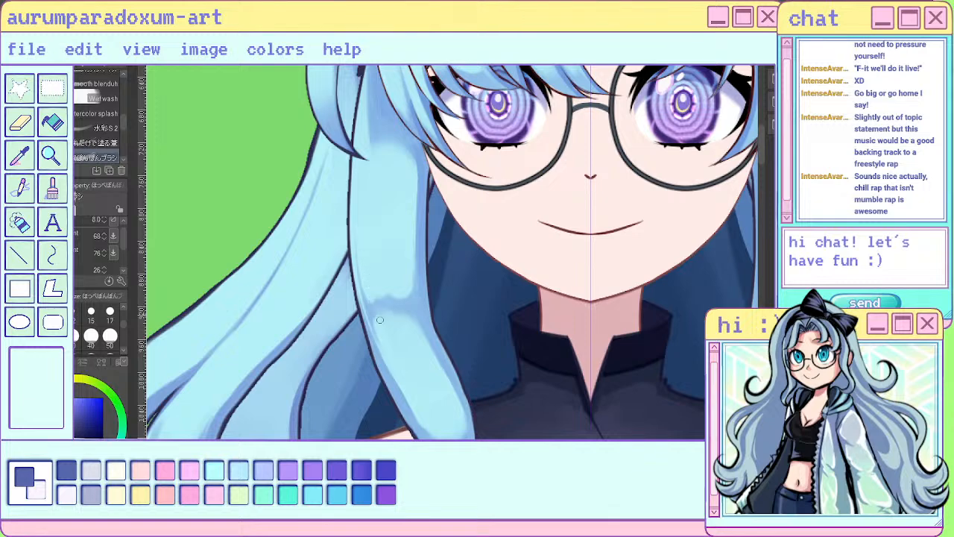
scroll(412, 332, down, 4)
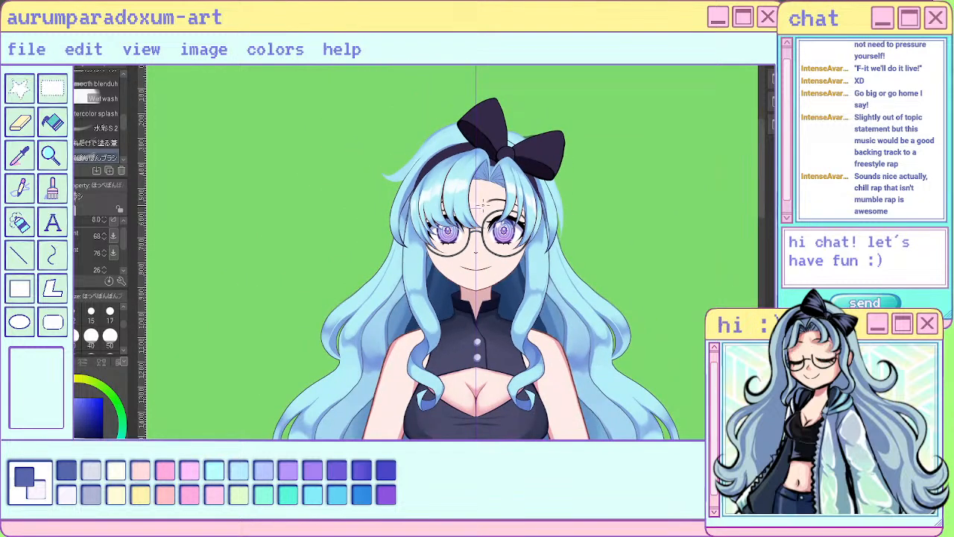
- Paint thin size 8 shadow strokes below the side bangs, across the tops of the front locks and down their inner edges
scroll(378, 214, up, 4)
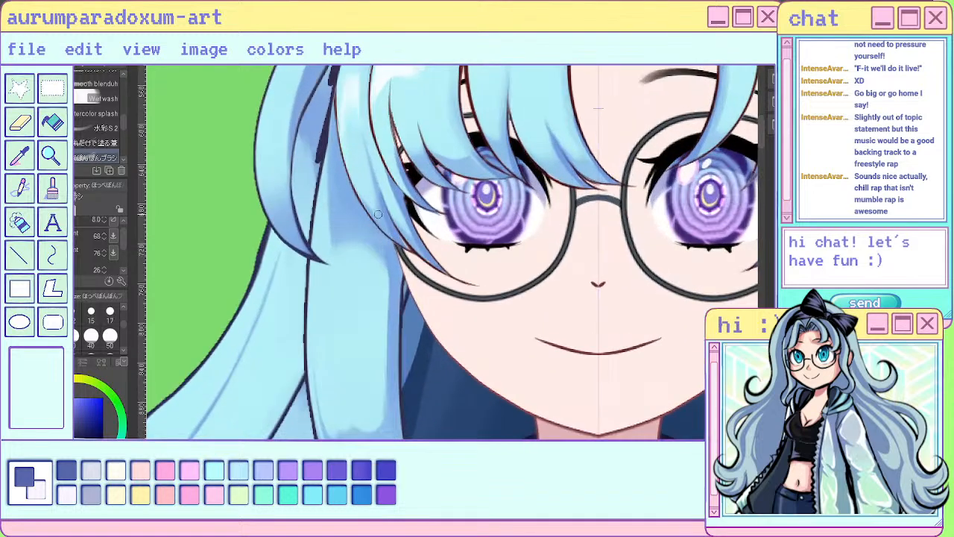
drag(330, 197, 336, 252)
drag(332, 180, 344, 254)
drag(325, 146, 358, 246)
drag(338, 175, 369, 246)
drag(346, 193, 374, 248)
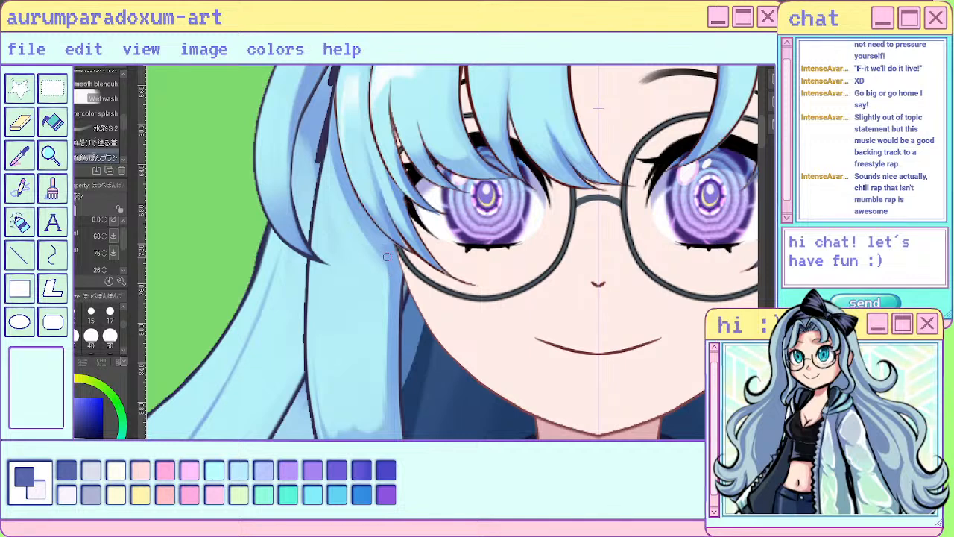
mouse_move(358, 222)
mouse_down()
mouse_move(411, 286)
mouse_move(419, 313)
mouse_up()
mouse_move(385, 282)
mouse_down()
mouse_move(382, 331)
mouse_move(397, 380)
mouse_up()
scroll(376, 384, down, 5)
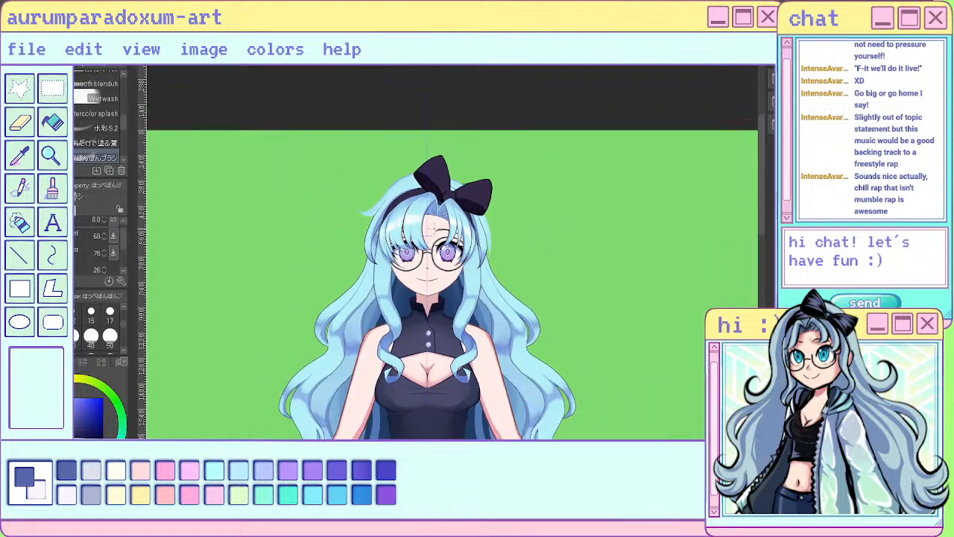
scroll(396, 313, up, 5)
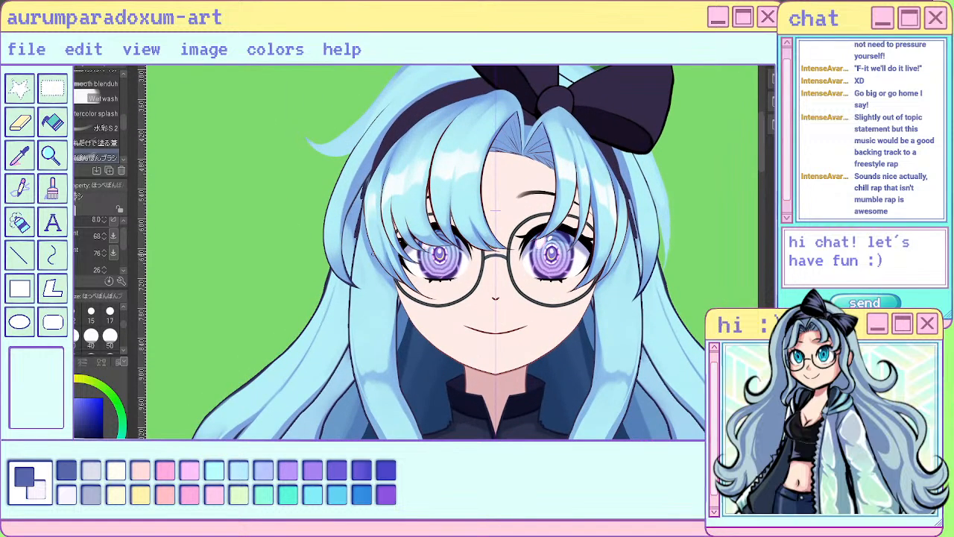
drag(378, 277, 394, 307)
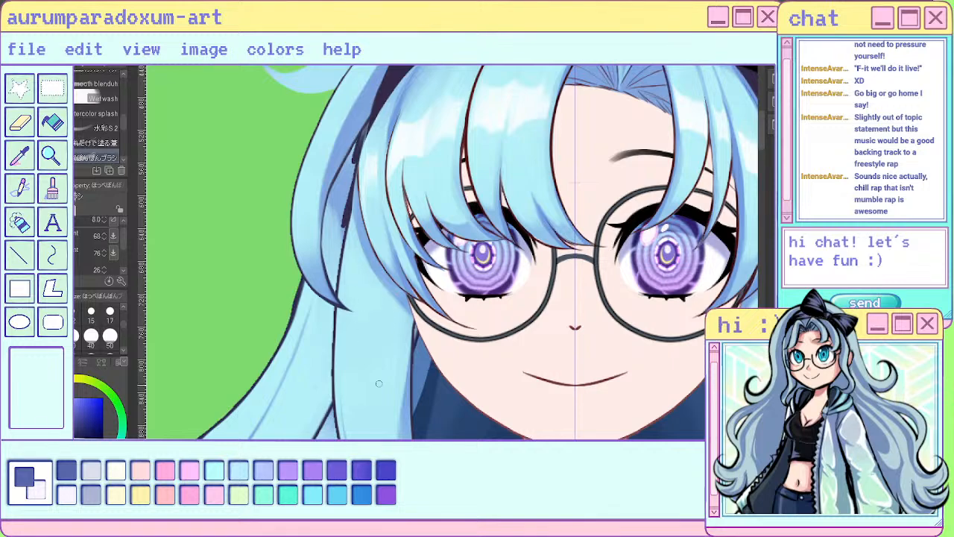
- Set the painting brush size to 50 and blend along the inner sides of the front locks from the cheeks to the collar
scroll(359, 431, down, 5)
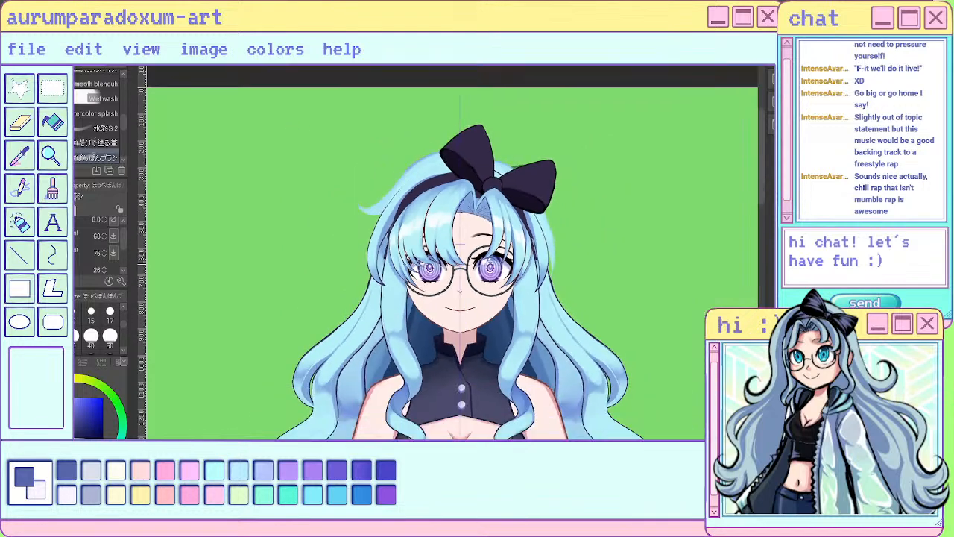
scroll(474, 326, down, 2)
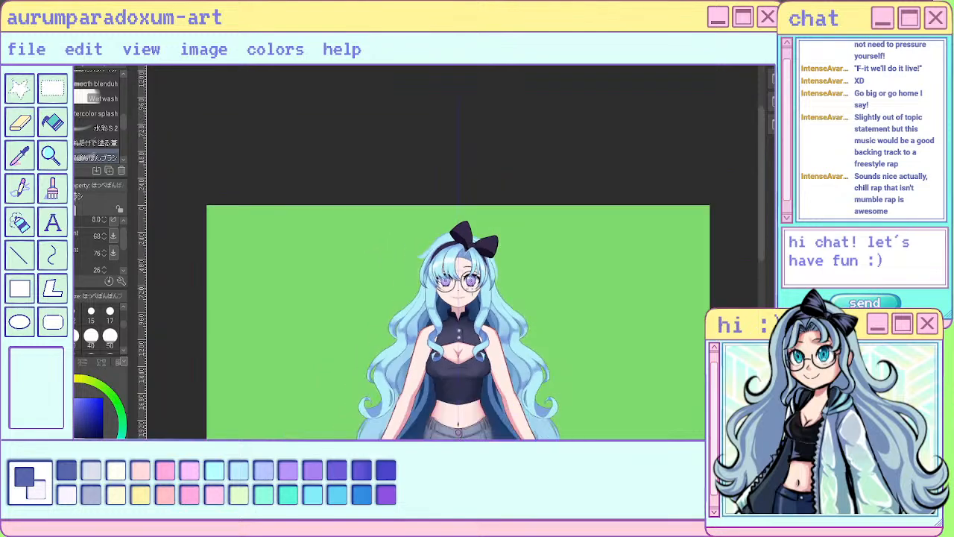
scroll(441, 316, up, 3)
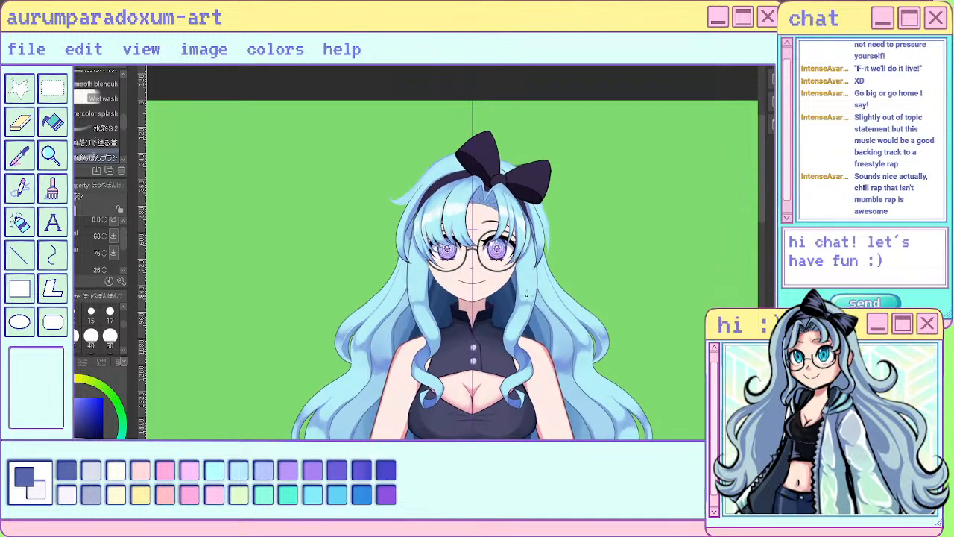
scroll(500, 290, up, 2)
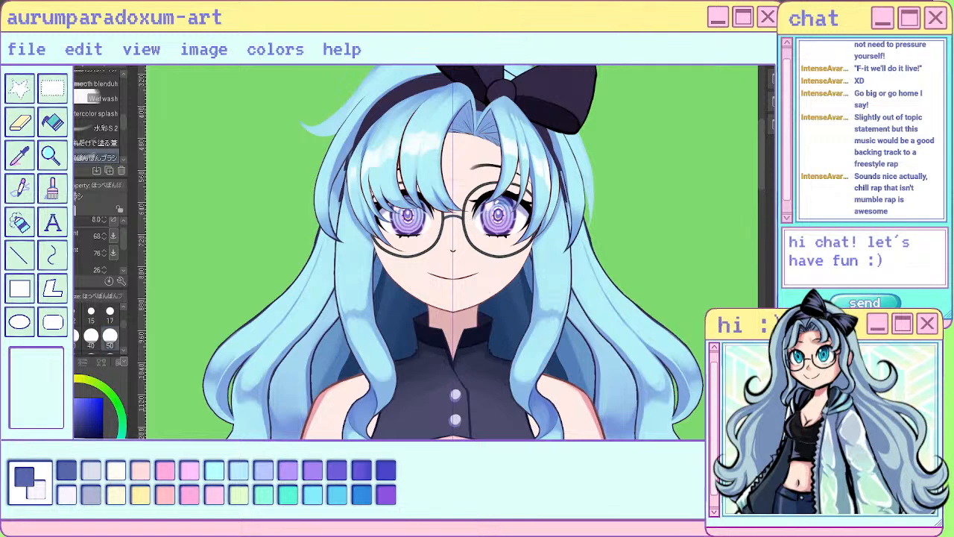
click(110, 337)
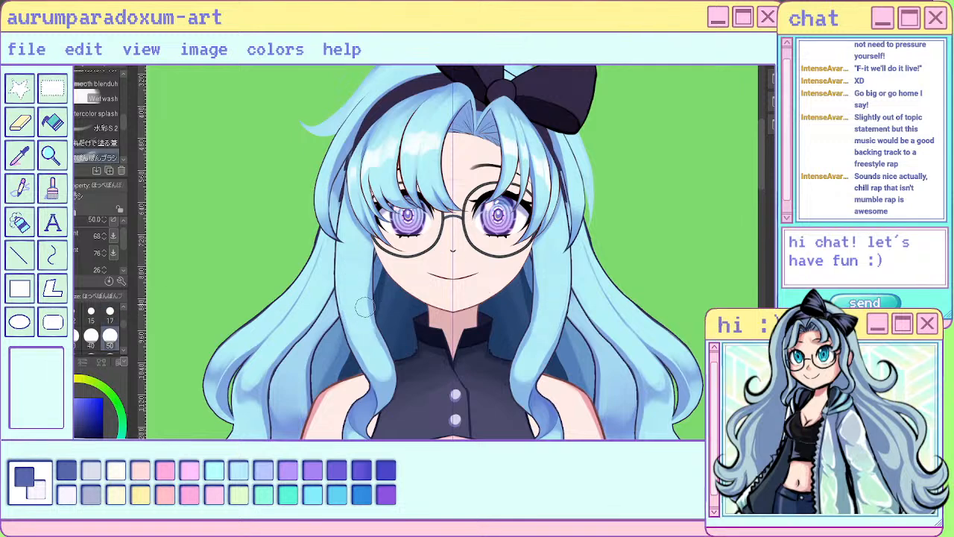
drag(365, 274, 382, 353)
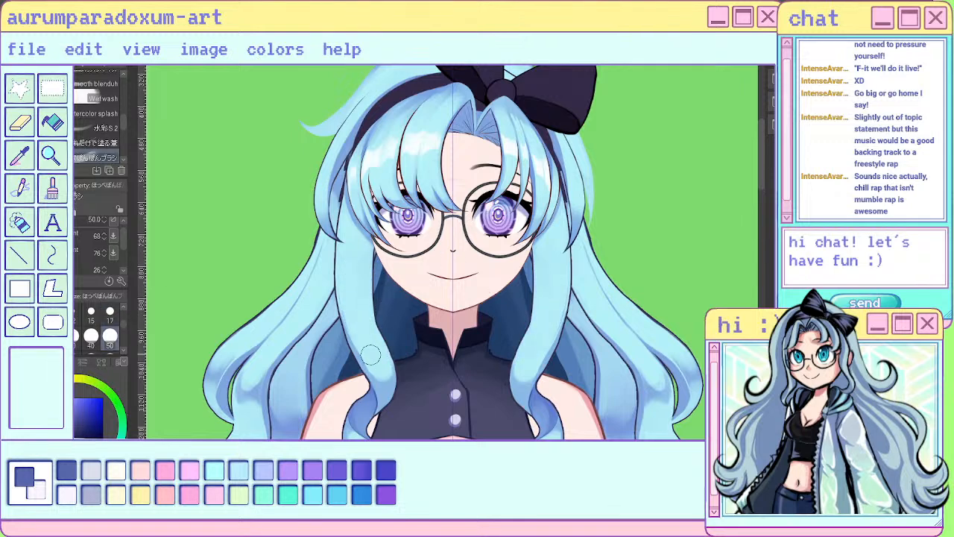
- Paint darker shading across the upper part of both front locks beside the cheeks, using brush sizes 17 and 15
click(110, 311)
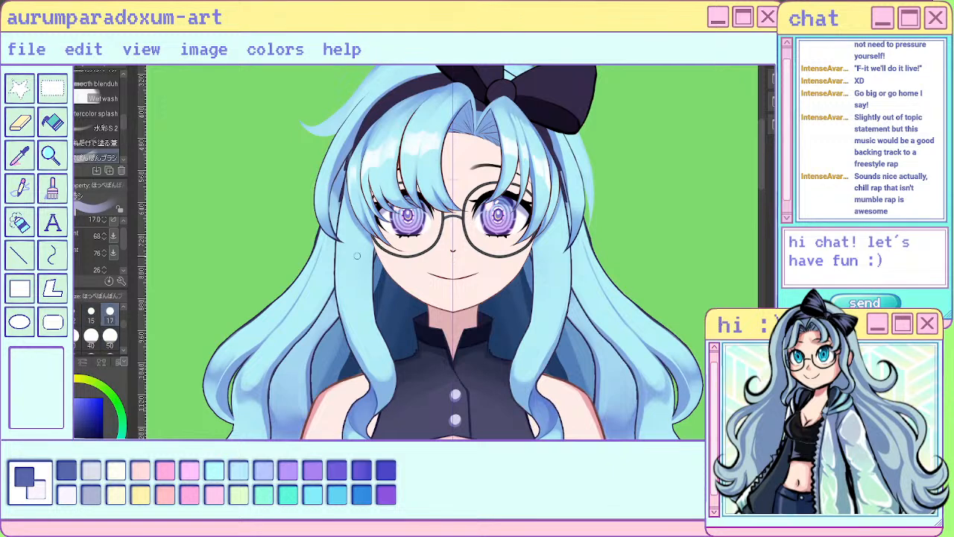
mouse_move(340, 250)
mouse_down()
mouse_move(341, 291)
mouse_move(349, 252)
mouse_move(354, 277)
mouse_move(360, 253)
mouse_move(373, 303)
mouse_up()
mouse_move(539, 270)
mouse_down()
mouse_move(537, 296)
mouse_move(540, 287)
mouse_up()
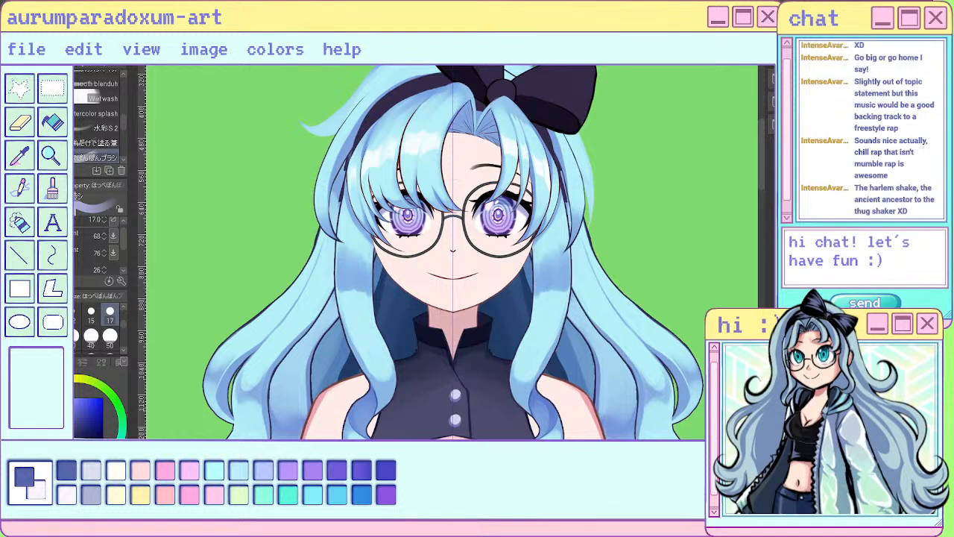
key(bracketleft)
key(bracketleft)
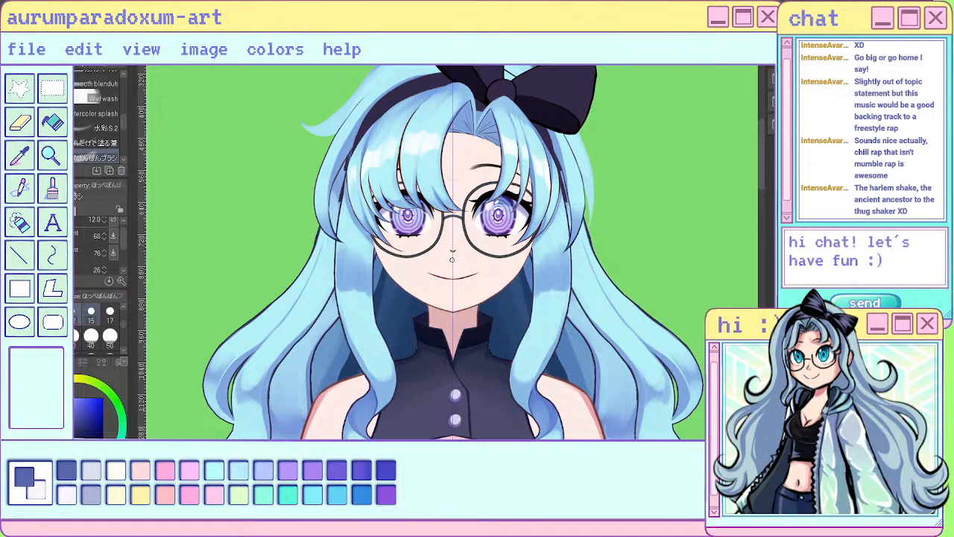
key(bracketright)
mouse_move(349, 244)
mouse_down()
mouse_move(345, 256)
mouse_move(361, 259)
mouse_up()
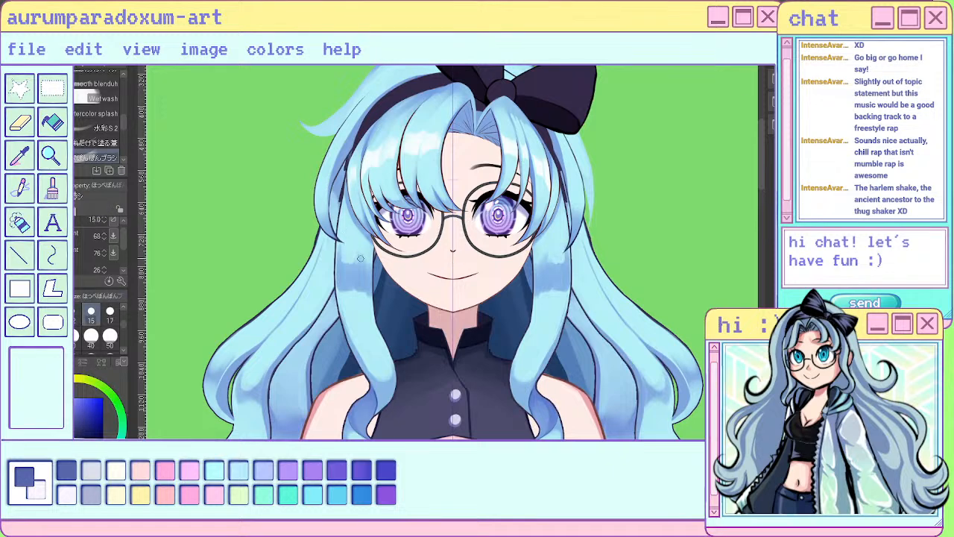
- Set the painting brush size to 50 and soften the darker shading on the upper front locks beside the cheeks
key(bracketright)
key(bracketright)
key(bracketright)
key(bracketright)
key(bracketright)
key(bracketright)
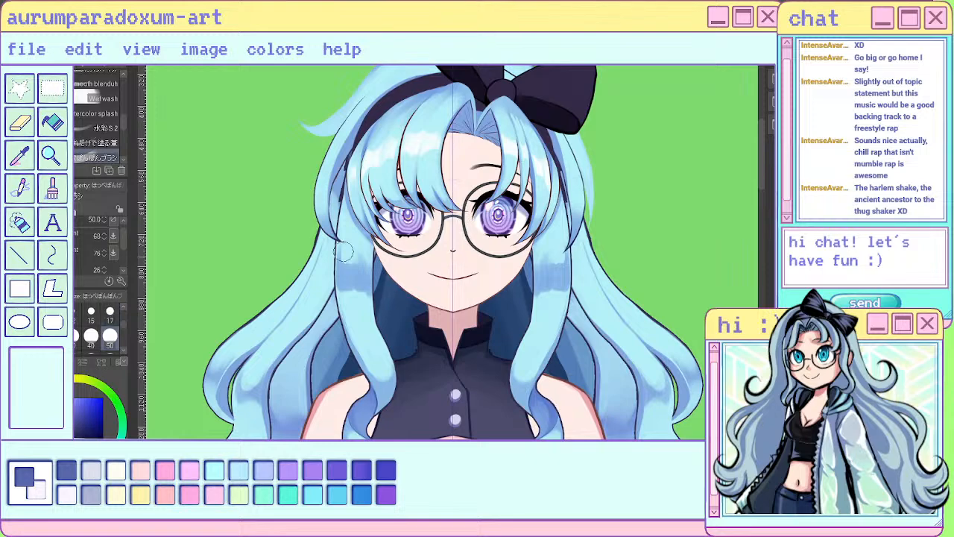
drag(344, 252, 364, 255)
drag(347, 291, 364, 299)
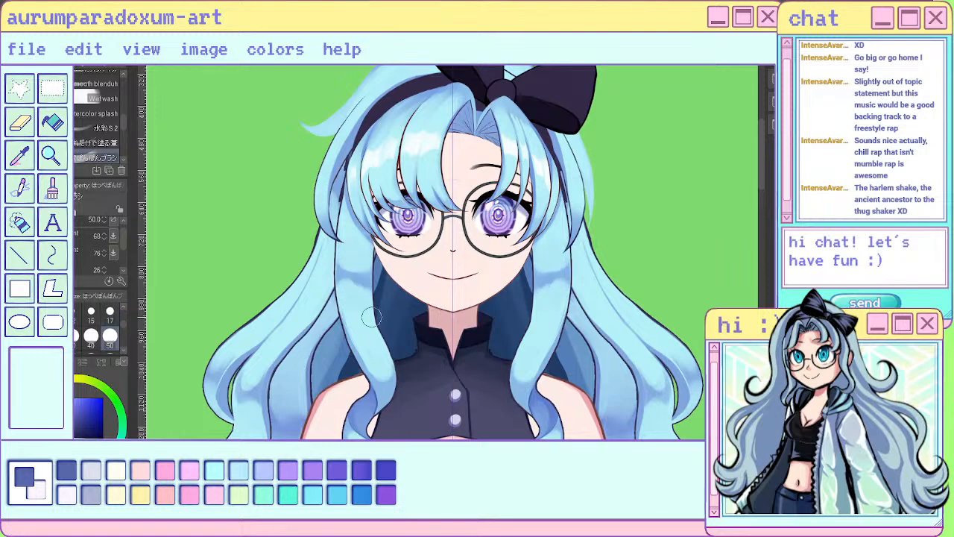
scroll(372, 316, down, 6)
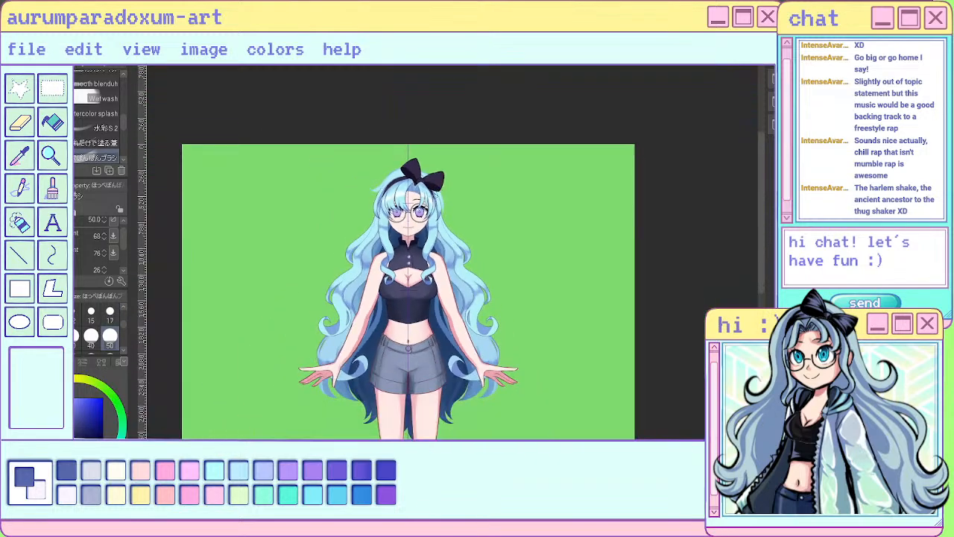
- Add a size 17 shading stroke on the front locks just below the bangs and blend the area at size 50
scroll(431, 217, up, 6)
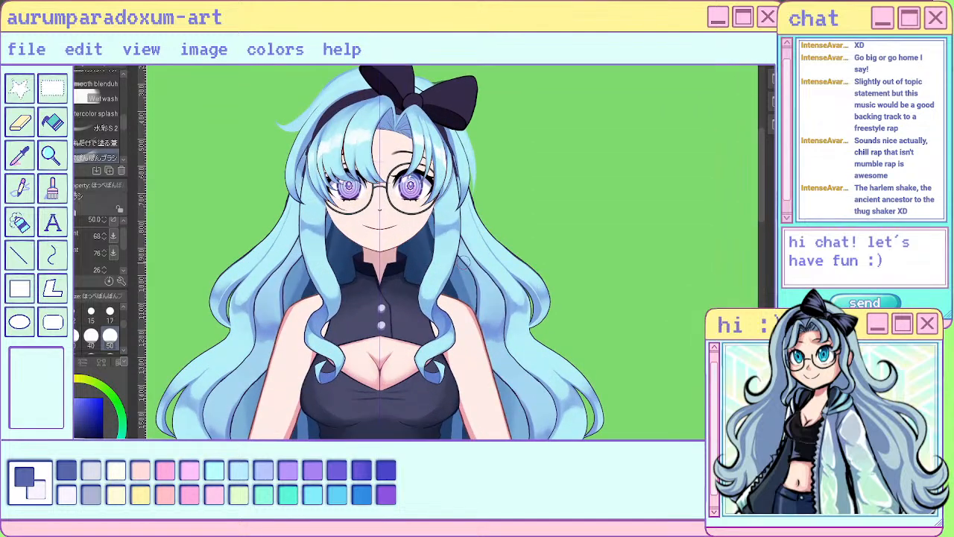
click(110, 312)
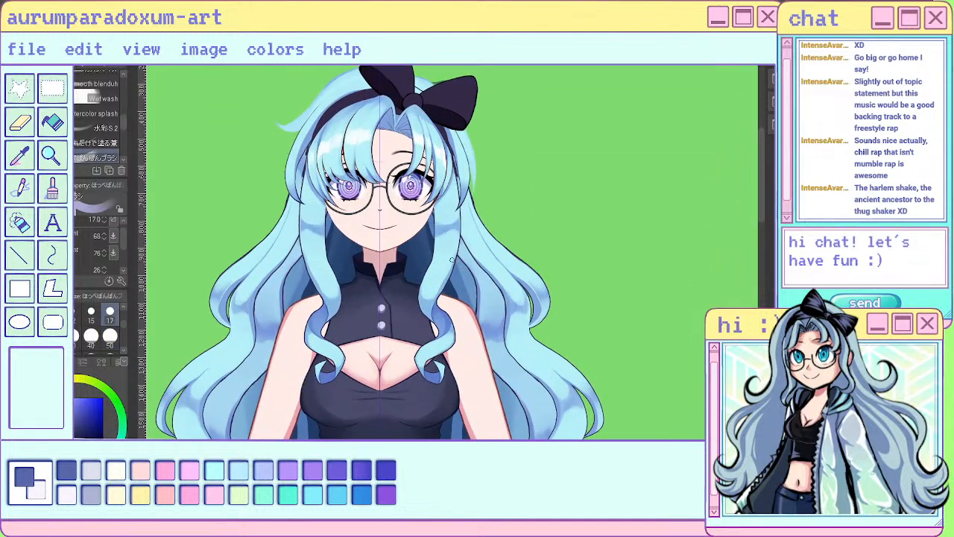
mouse_move(454, 221)
mouse_down()
mouse_move(445, 239)
mouse_move(444, 220)
mouse_up()
click(109, 336)
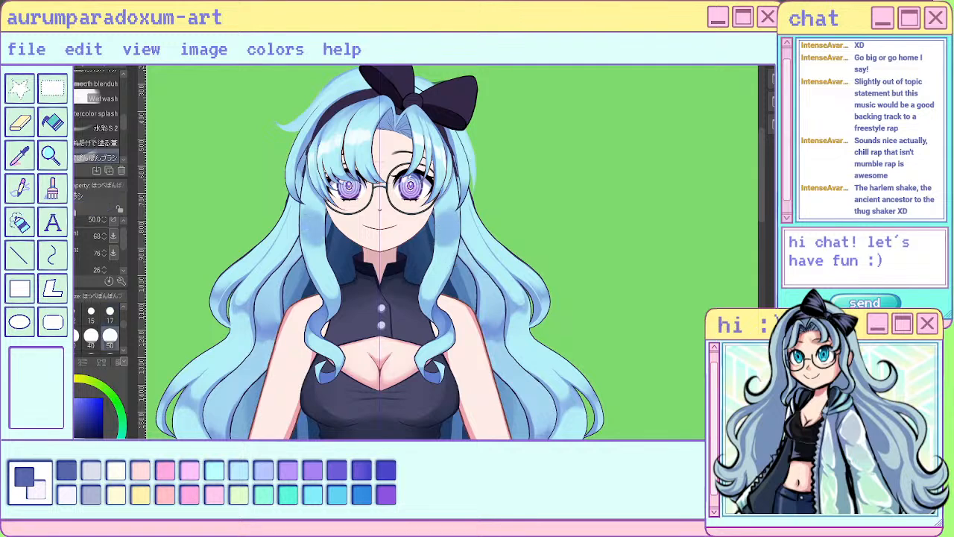
drag(318, 217, 320, 245)
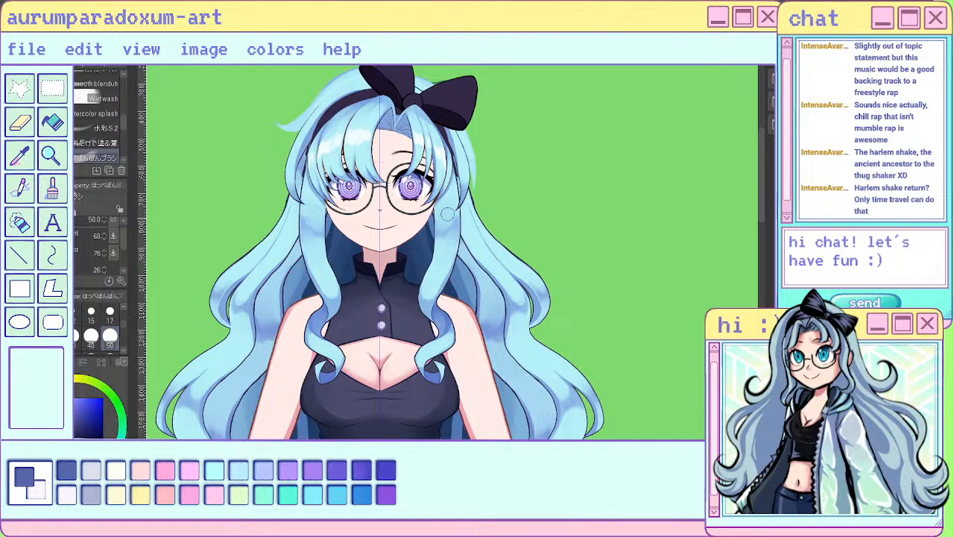
- Examine the front locks' shading against the whole figure and up close
scroll(454, 203, down, 1)
scroll(456, 201, down, 4)
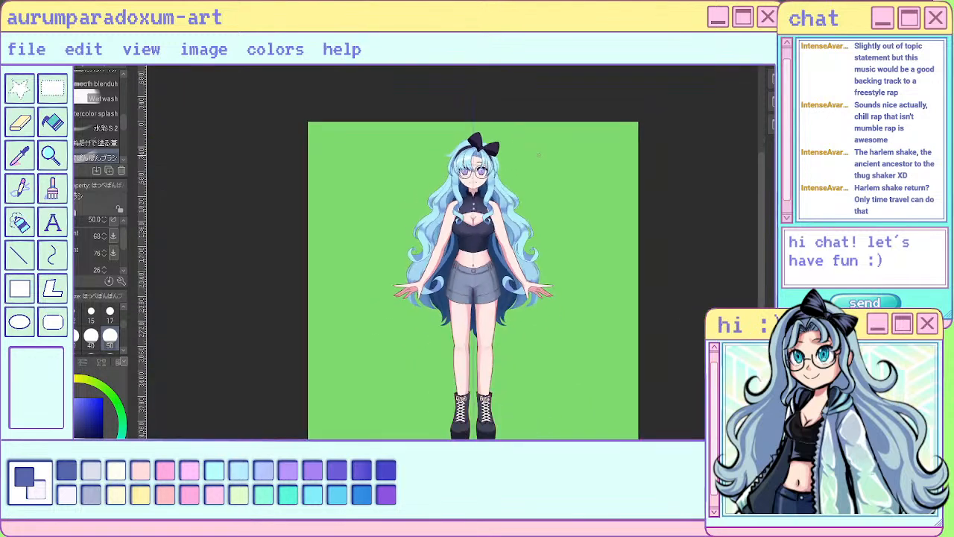
scroll(468, 160, up, 4)
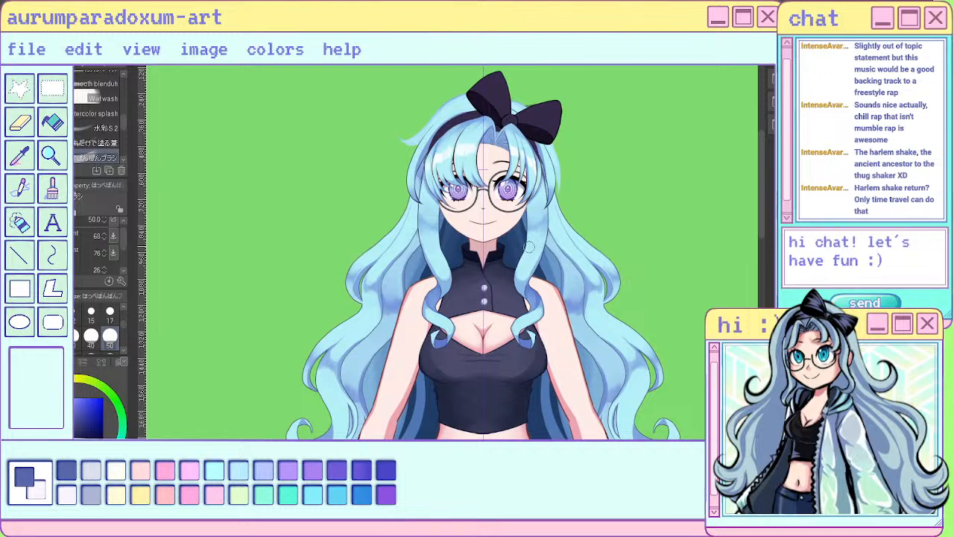
scroll(536, 236, down, 2)
scroll(527, 185, down, 2)
scroll(535, 189, up, 2)
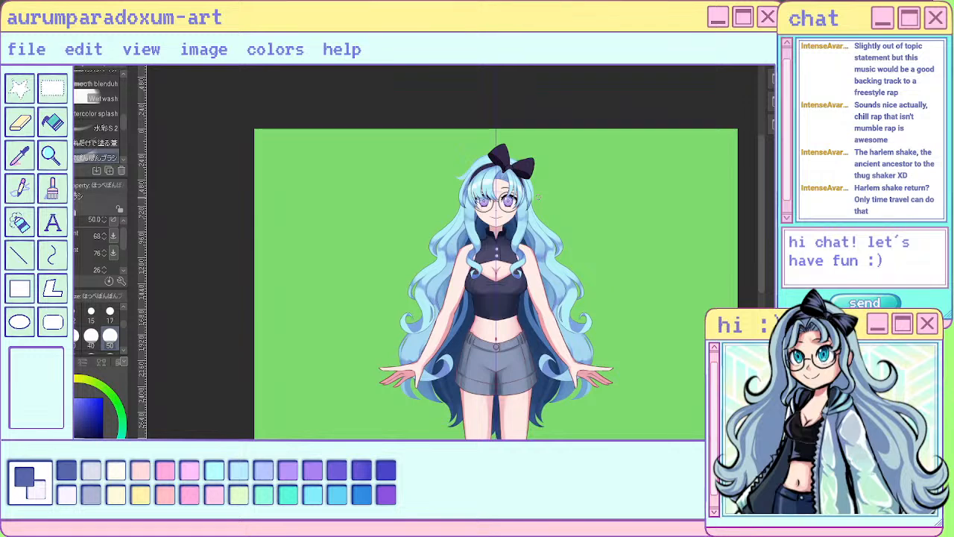
scroll(538, 197, down, 1)
scroll(489, 226, up, 2)
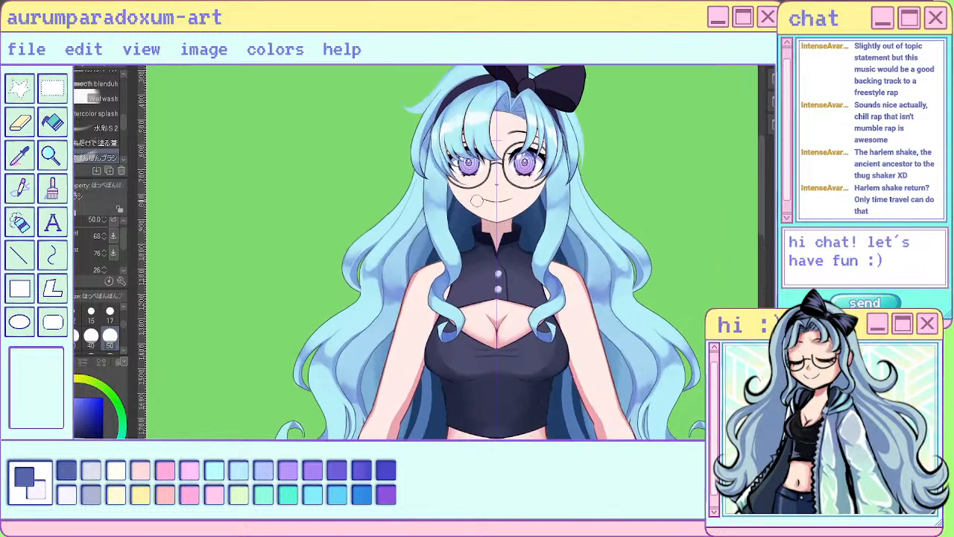
- Paint narrow darker strand shading down both front locks, from beside the cheeks to the inner curve at the chest, with the size 17 sai pen
scroll(466, 183, down, 3)
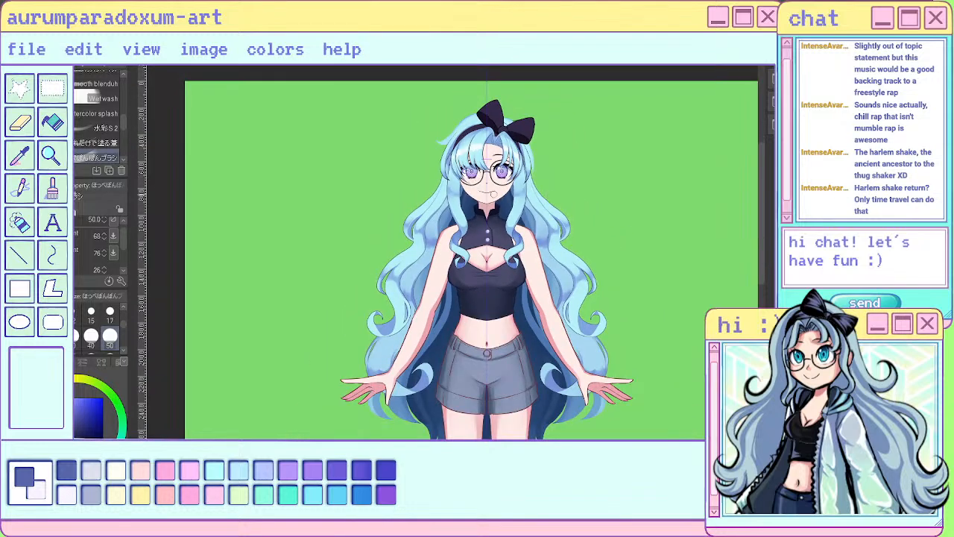
scroll(510, 149, up, 1)
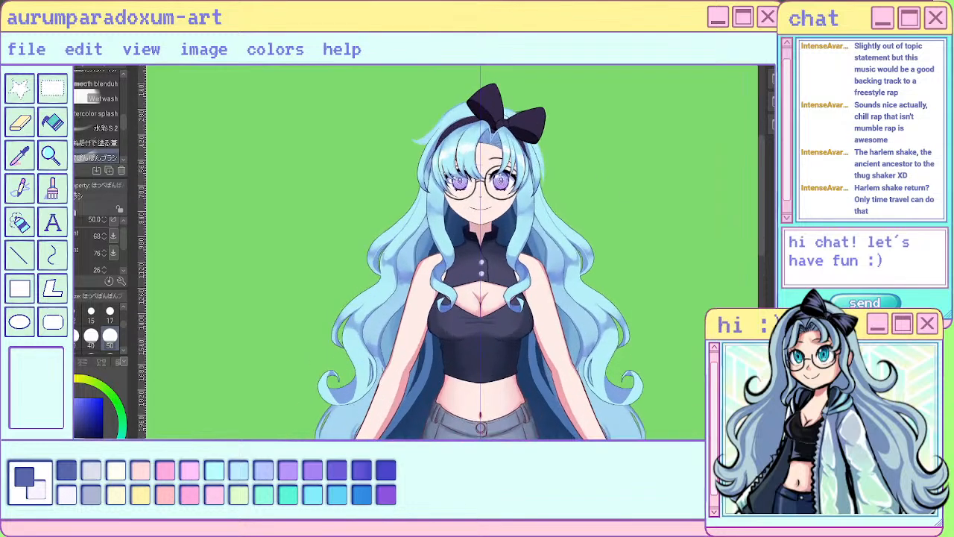
scroll(468, 206, up, 3)
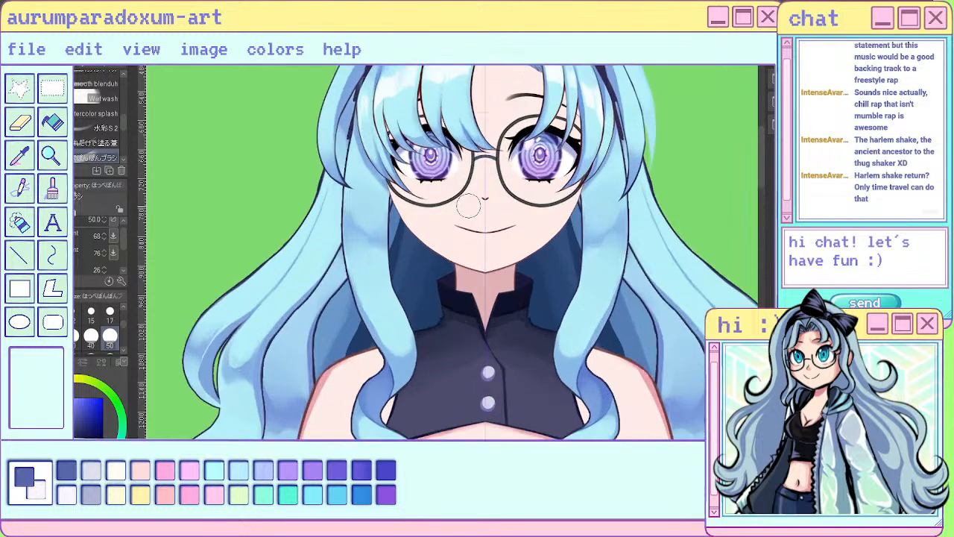
key(p)
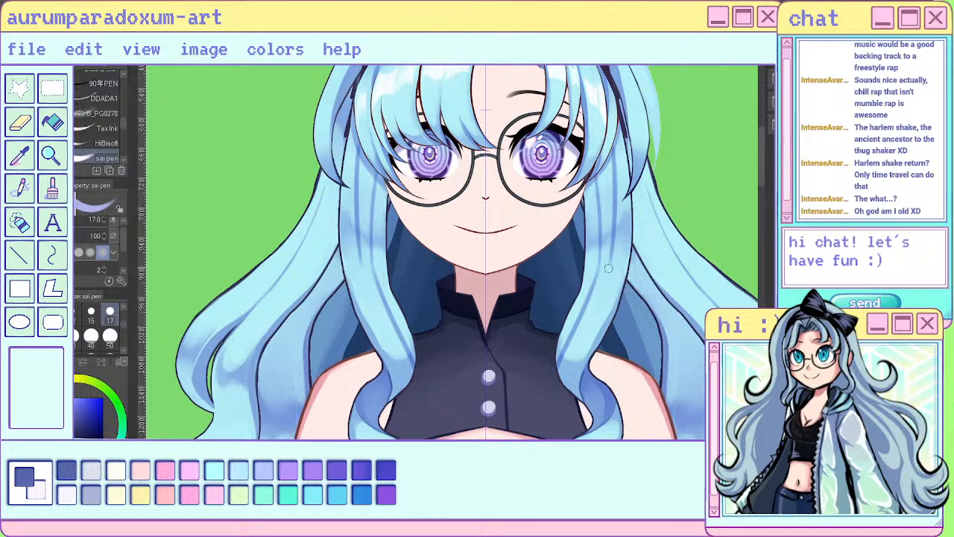
drag(358, 149, 355, 236)
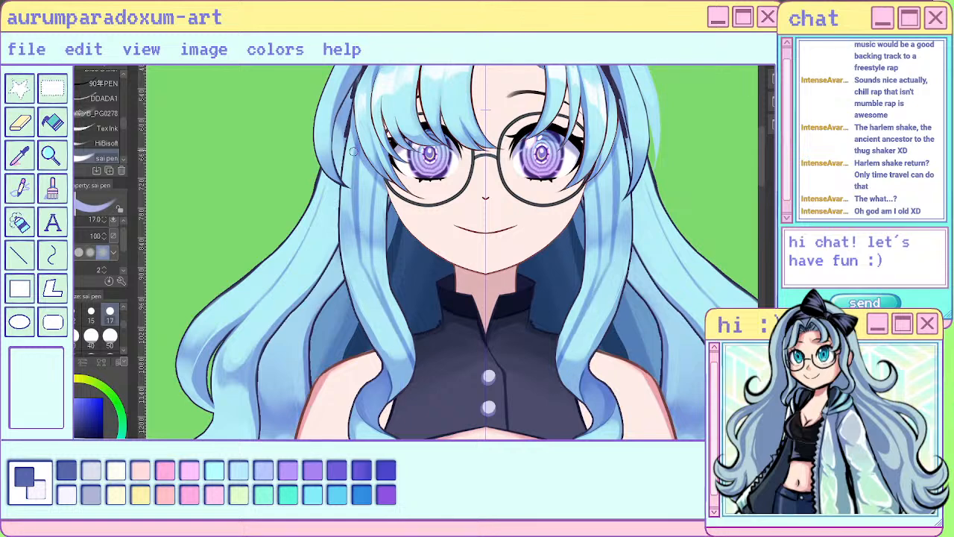
mouse_move(358, 127)
mouse_down()
mouse_move(356, 222)
mouse_move(349, 202)
mouse_move(411, 370)
mouse_up()
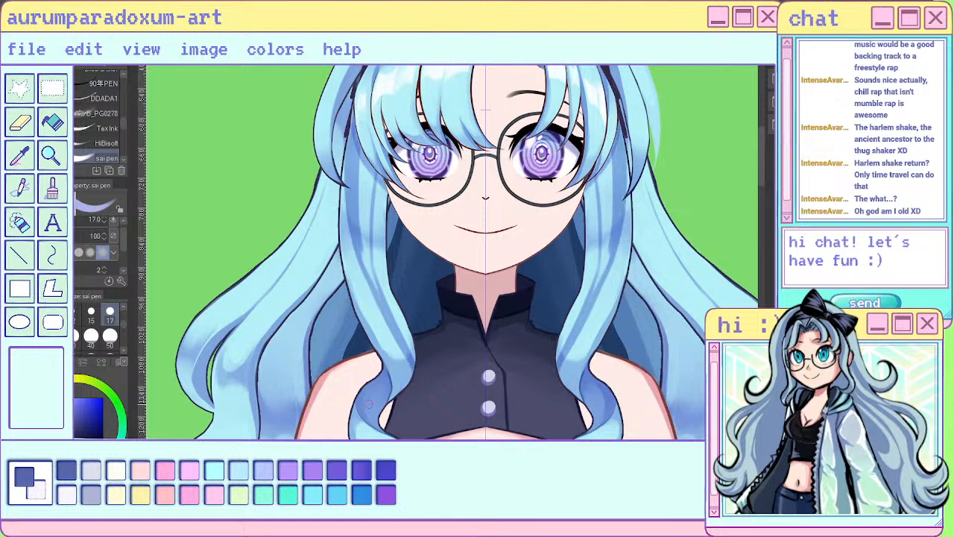
drag(387, 321, 410, 372)
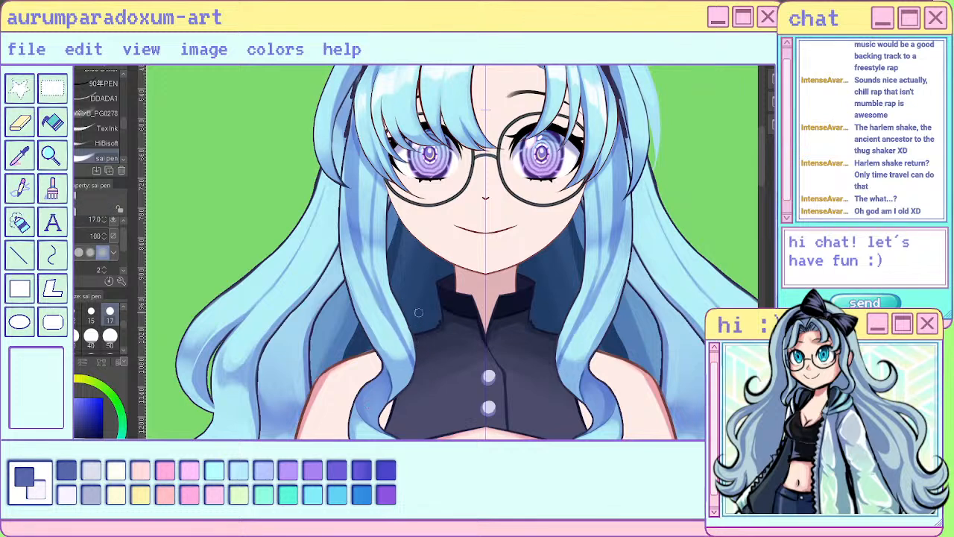
mouse_move(380, 307)
mouse_down()
mouse_move(409, 366)
mouse_move(396, 319)
mouse_move(413, 384)
mouse_up()
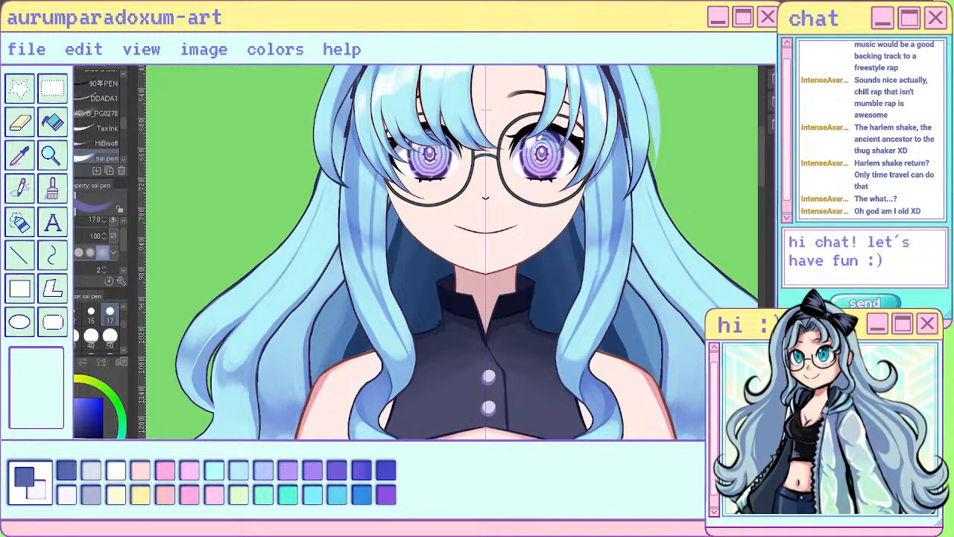
drag(408, 351, 407, 378)
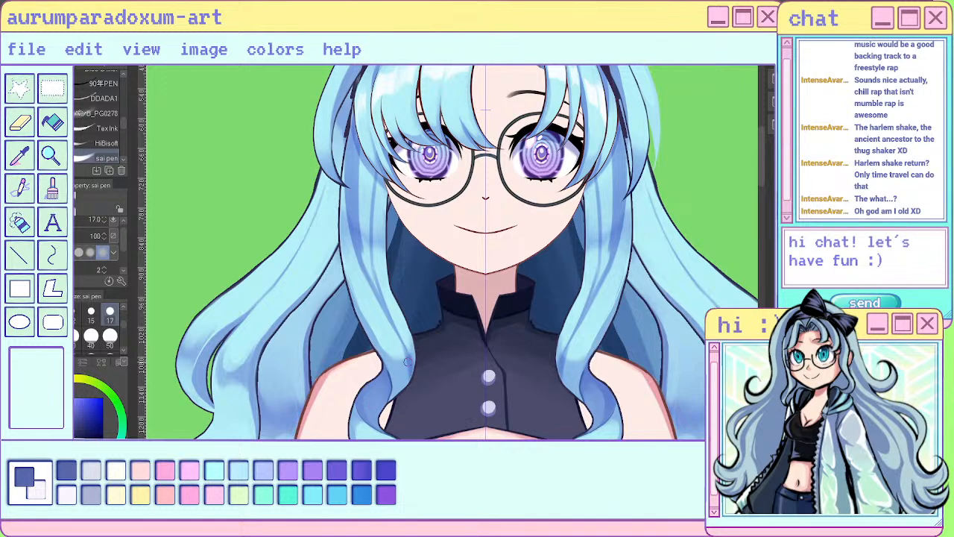
mouse_move(405, 359)
mouse_down()
mouse_move(406, 340)
mouse_move(416, 372)
mouse_up()
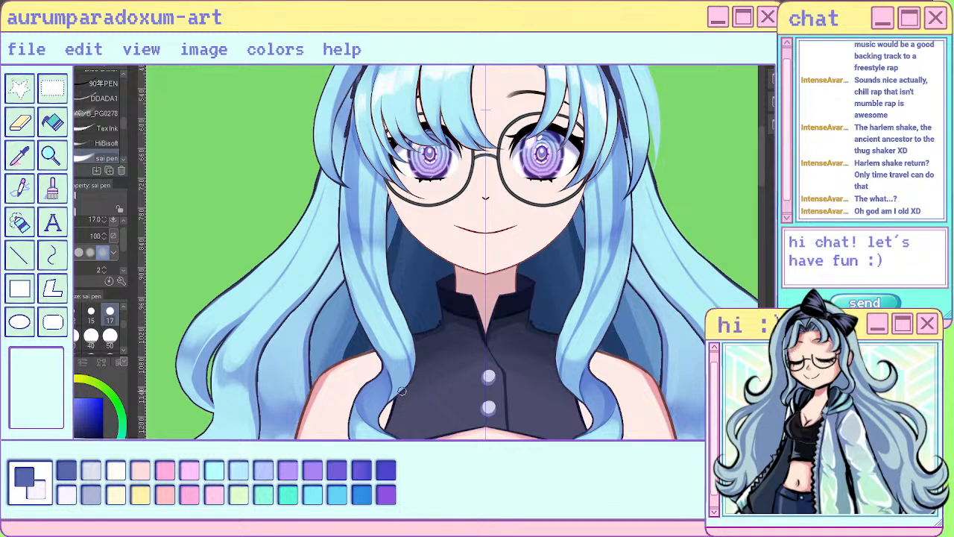
- Blend the strand shading along the upper and middle part of both front locks with the Blend tool at size 17
scroll(292, 392, down, 5)
scroll(384, 371, down, 5)
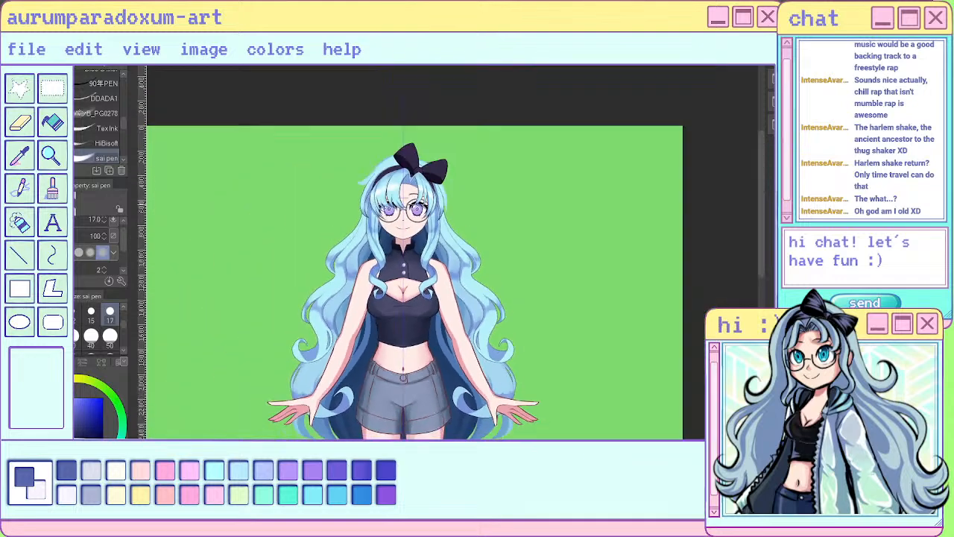
scroll(328, 254, up, 6)
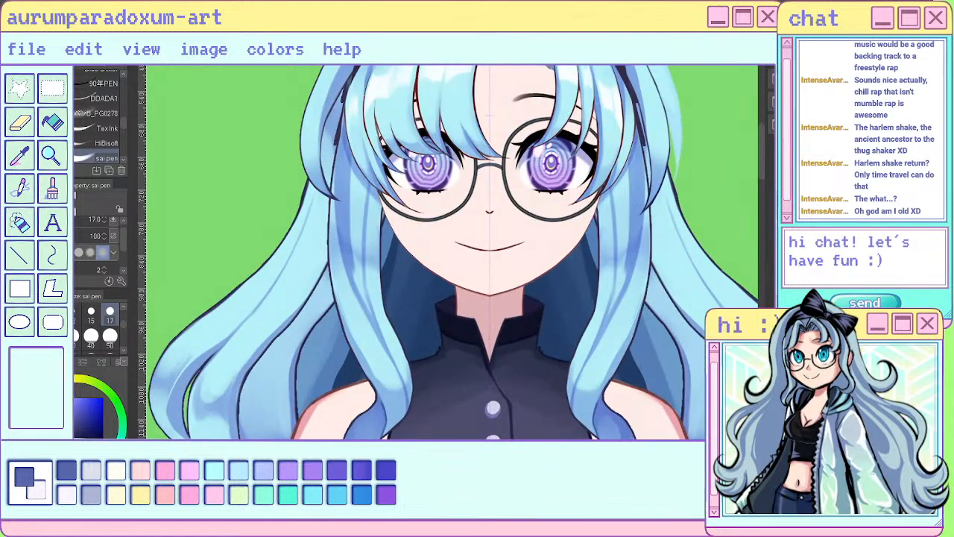
key(j)
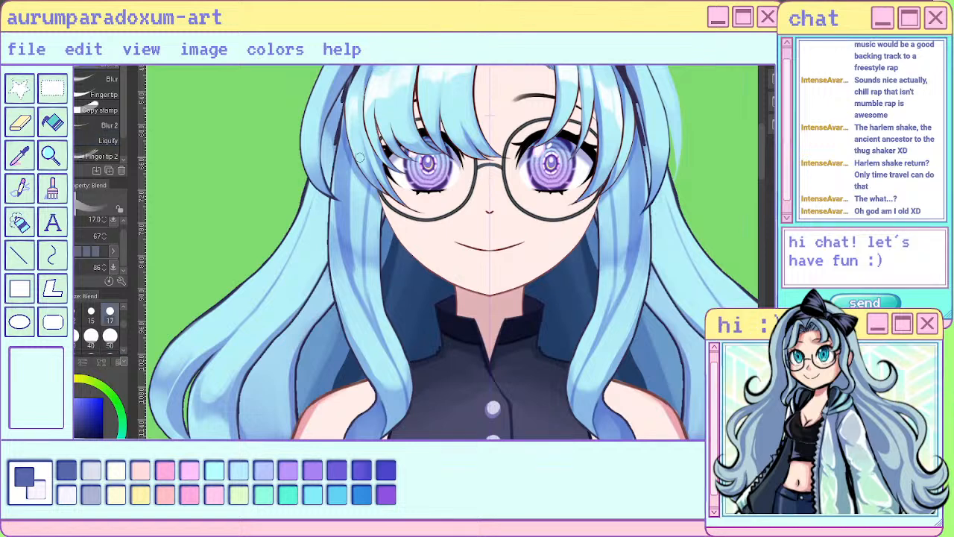
drag(344, 152, 350, 237)
drag(350, 173, 357, 284)
mouse_move(348, 216)
mouse_down()
mouse_move(351, 242)
mouse_move(346, 211)
mouse_move(354, 231)
mouse_move(370, 158)
mouse_move(364, 294)
mouse_up()
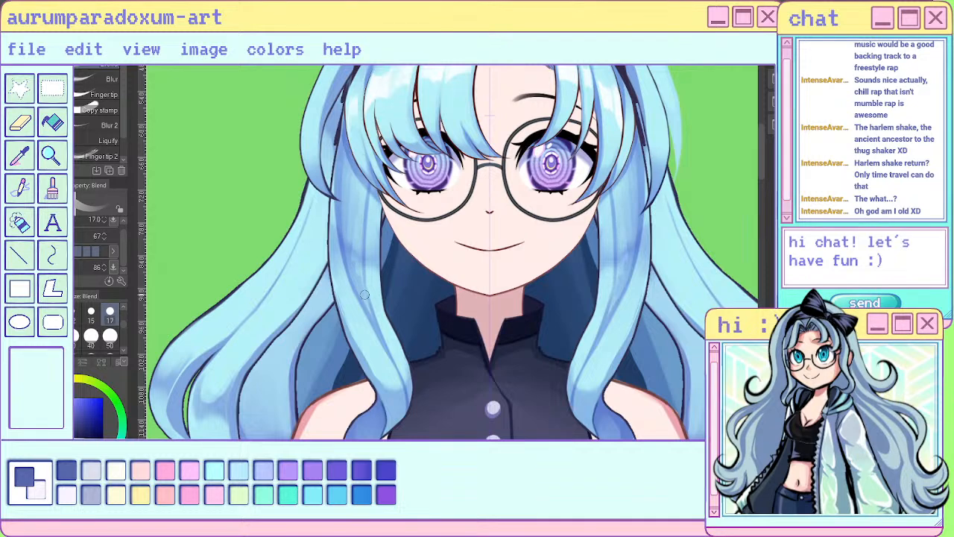
- Set the Blend tool size to 50 and soften the shading down both front locks beside the face
click(110, 337)
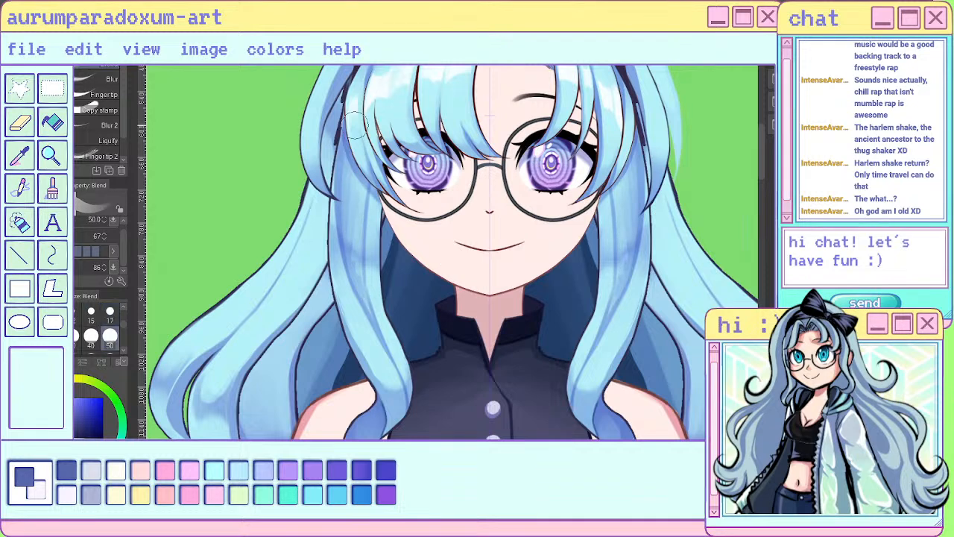
drag(348, 138, 350, 224)
drag(348, 179, 357, 282)
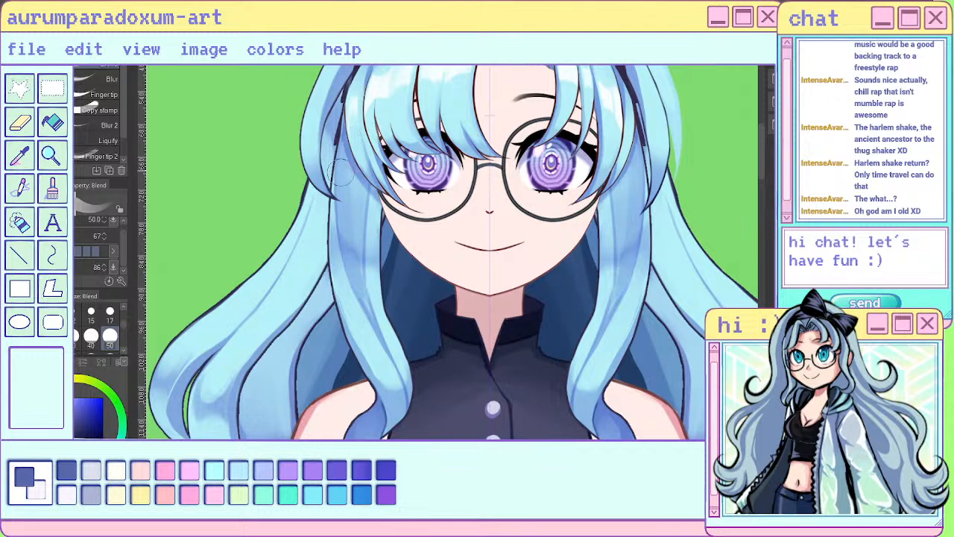
drag(356, 231, 371, 323)
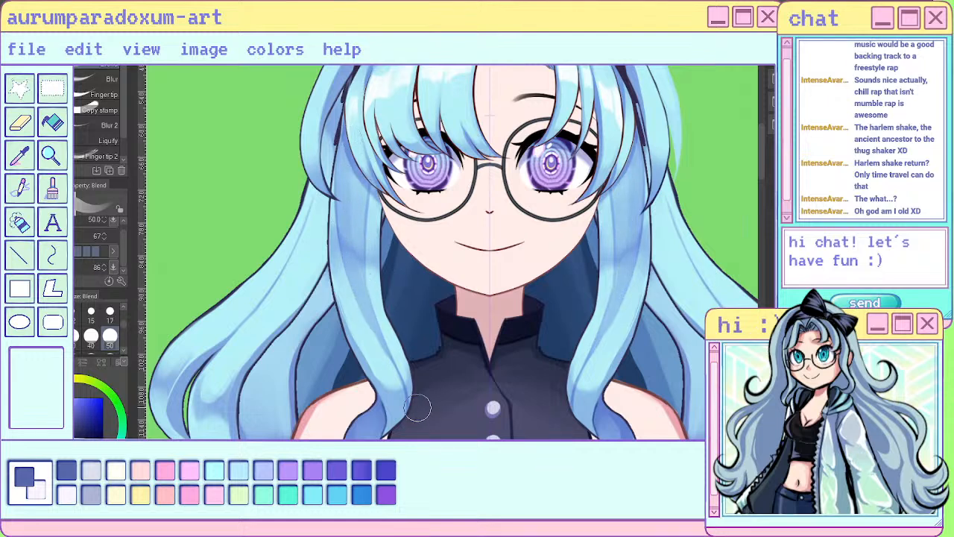
- Examine the blended front locks against the whole figure and around the face
key(ctrl+minus)
key(ctrl+minus)
key(ctrl+minus)
key(ctrl+minus)
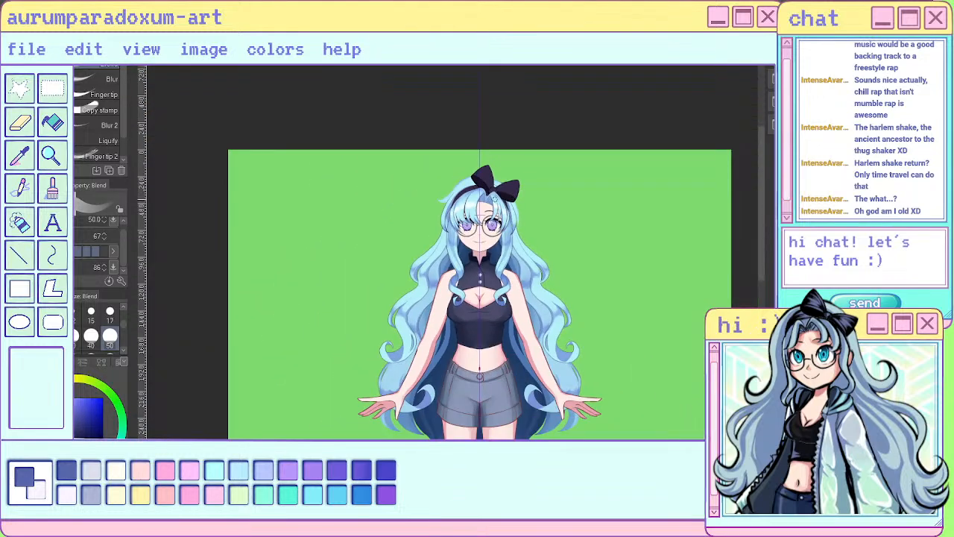
scroll(469, 205, up, 2)
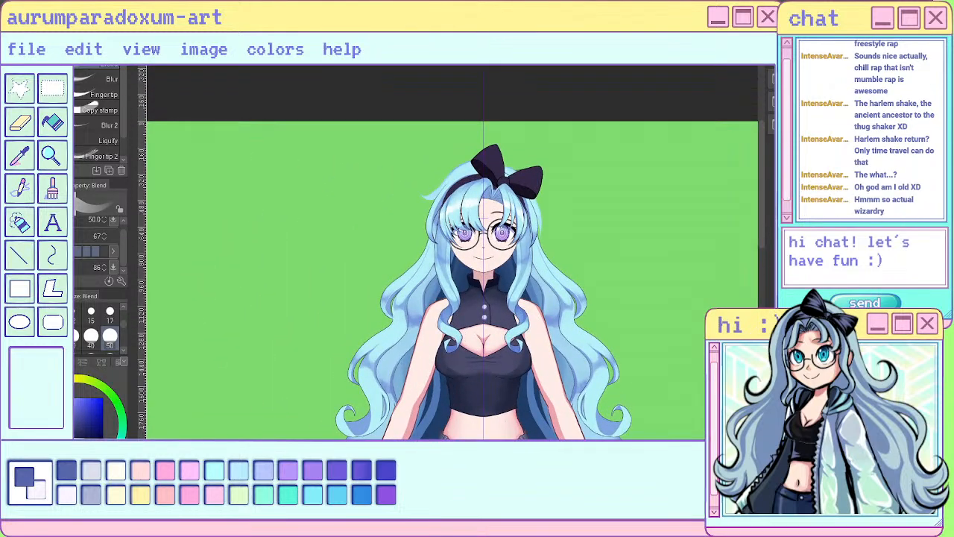
key(ctrl+minus)
scroll(566, 261, up, 4)
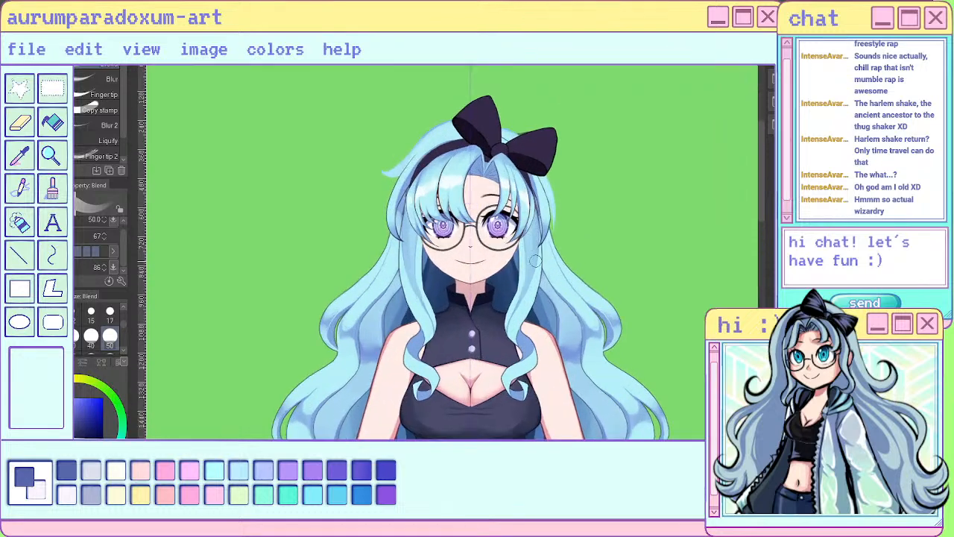
scroll(564, 265, up, 1)
- Blend the front locks' shading from beside the glasses down to the chest at size 50, and undo the last blending stroke
key(e)
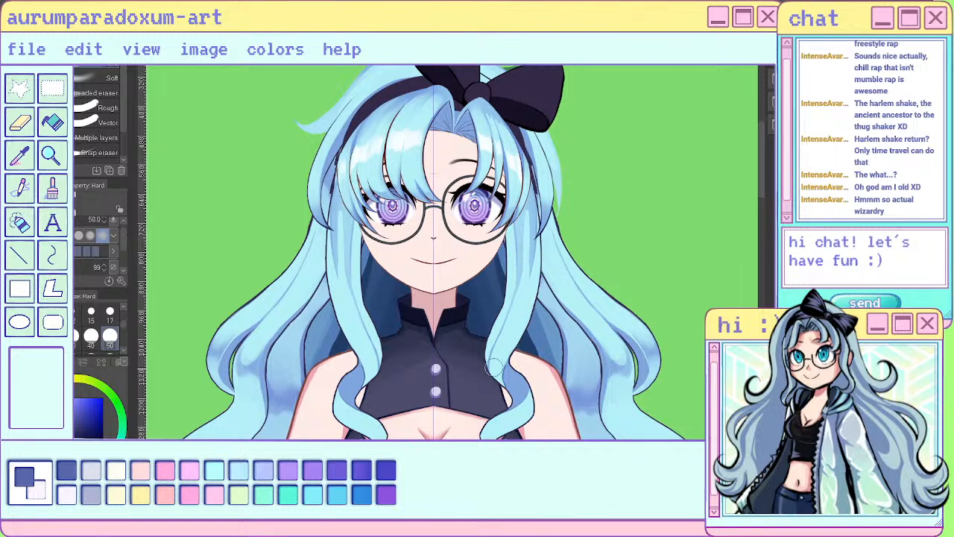
key(j)
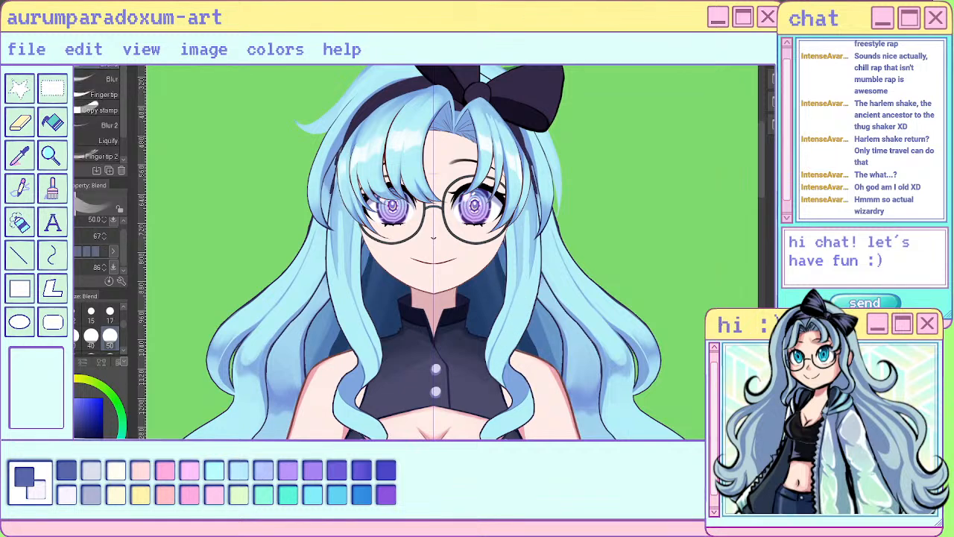
drag(525, 202, 518, 314)
mouse_move(530, 212)
mouse_down()
mouse_move(520, 318)
mouse_move(537, 295)
mouse_move(538, 275)
mouse_up()
mouse_move(524, 313)
mouse_down()
mouse_move(501, 370)
mouse_move(520, 328)
mouse_move(517, 361)
mouse_move(498, 375)
mouse_up()
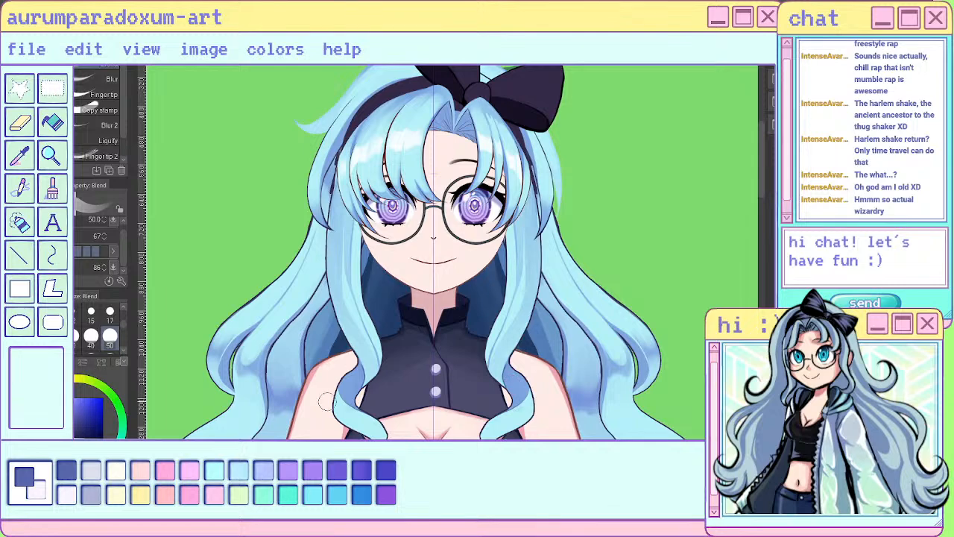
key(ctrl+z)
scroll(645, 299, down, 4)
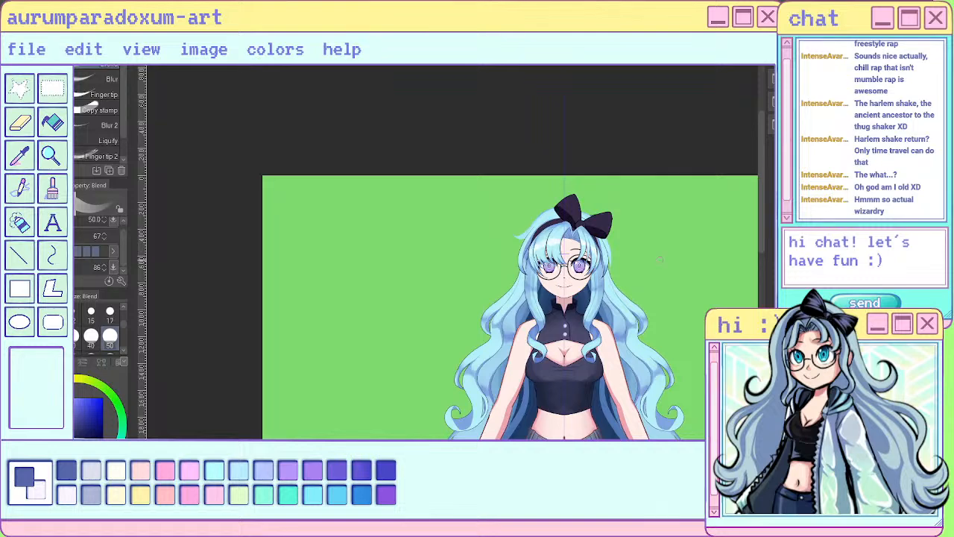
scroll(614, 280, up, 4)
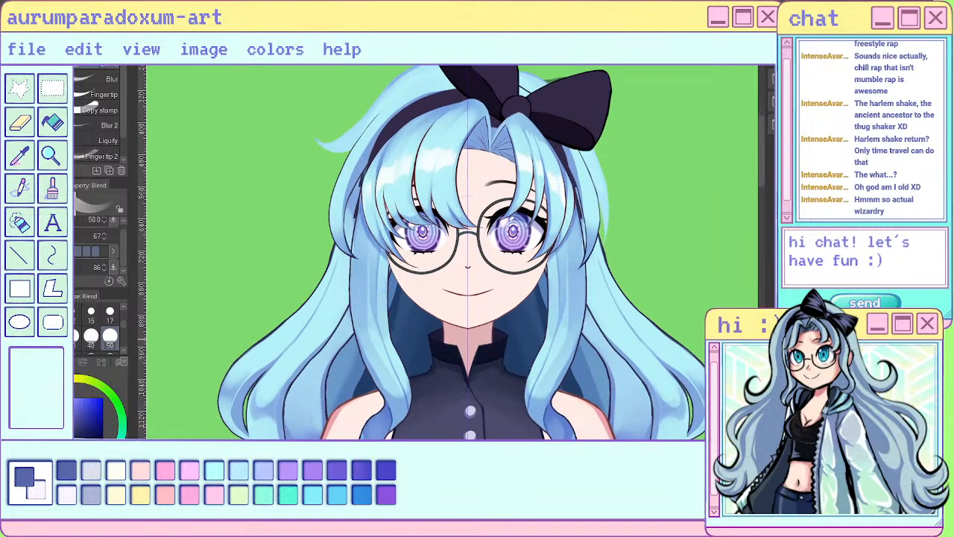
key(e)
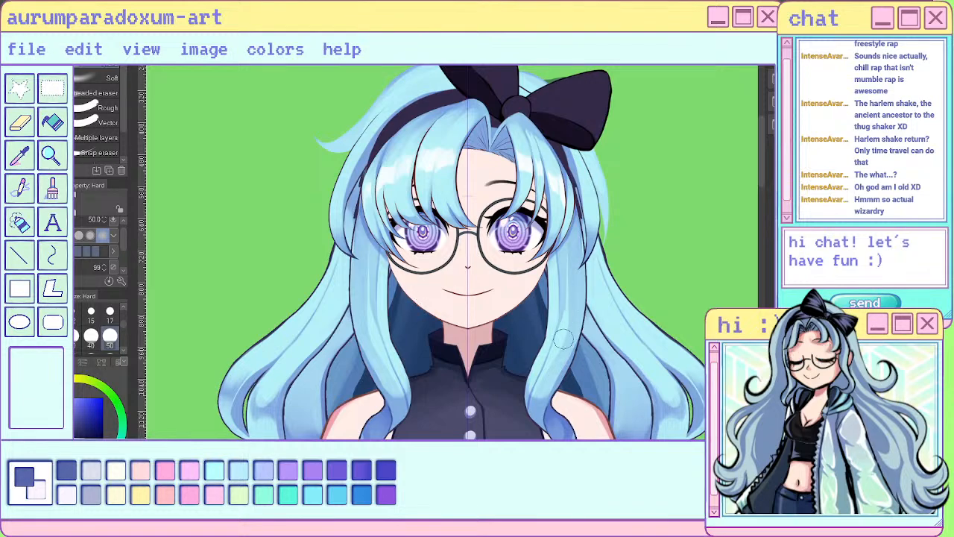
scroll(578, 260, down, 4)
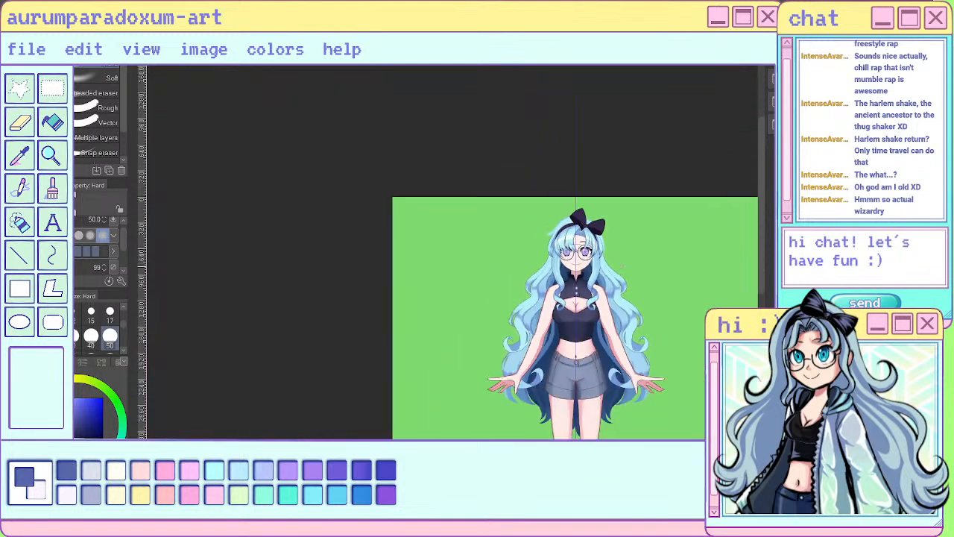
scroll(582, 207, up, 4)
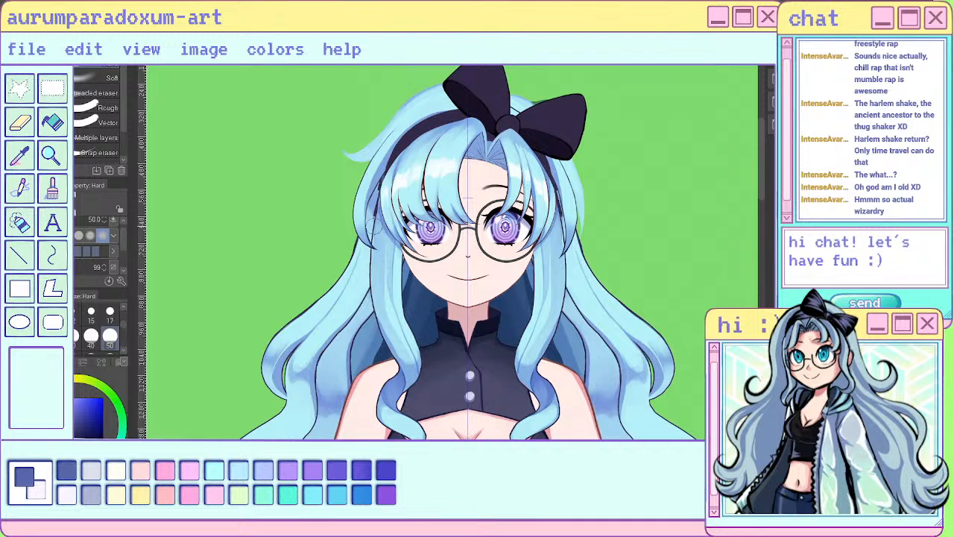
- Try to add darker shading along the outer side of both front locks with the size 50 painting brush, and undo the strokes
key(b)
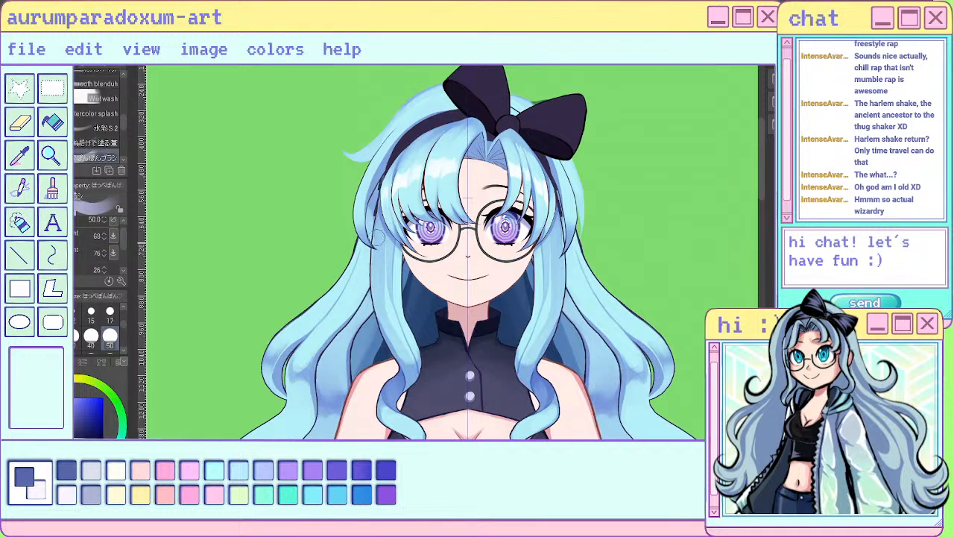
drag(378, 261, 404, 365)
mouse_move(378, 220)
mouse_down()
mouse_move(379, 304)
mouse_move(395, 345)
mouse_up()
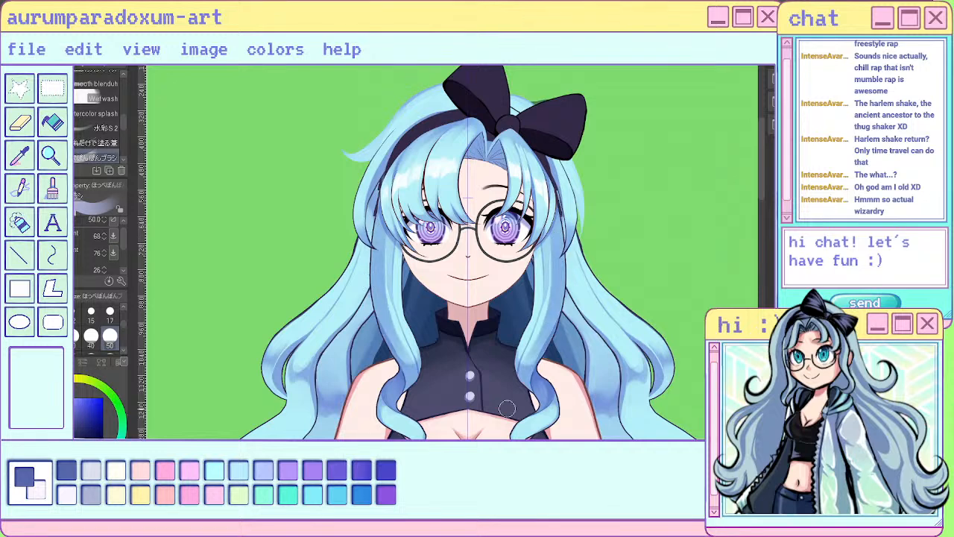
key(ctrl+z)
key(ctrl+z)
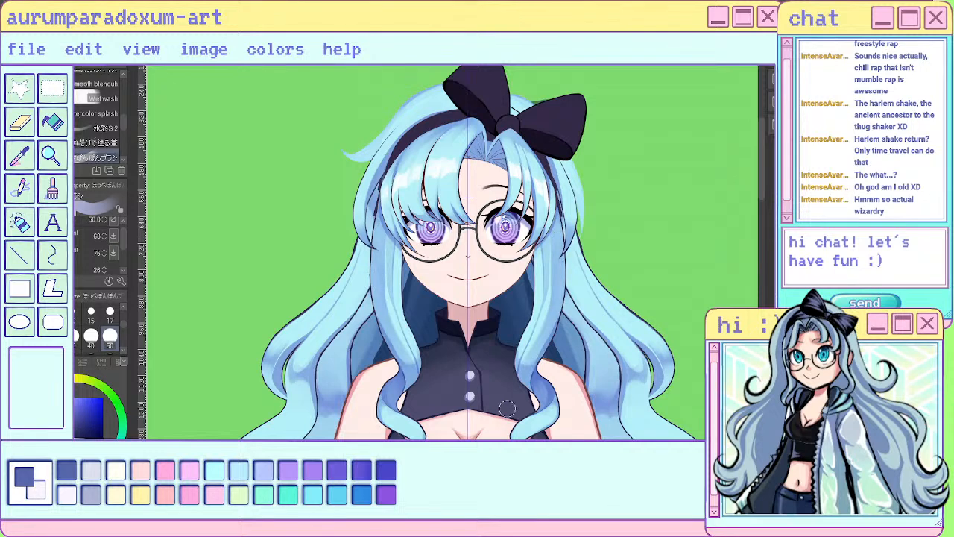
drag(375, 227, 394, 340)
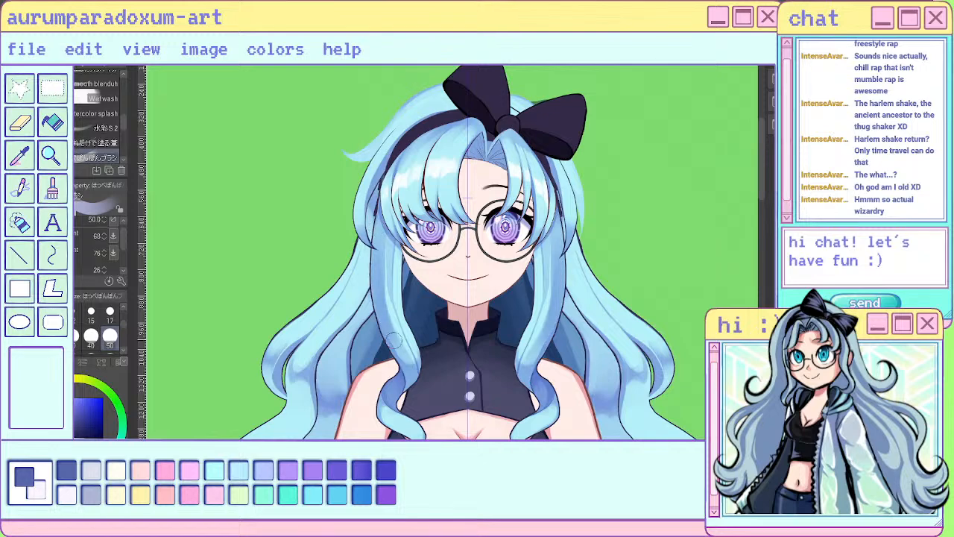
key(ctrl+z)
key(ctrl+z)
key(ctrl+z)
key(ctrl+z)
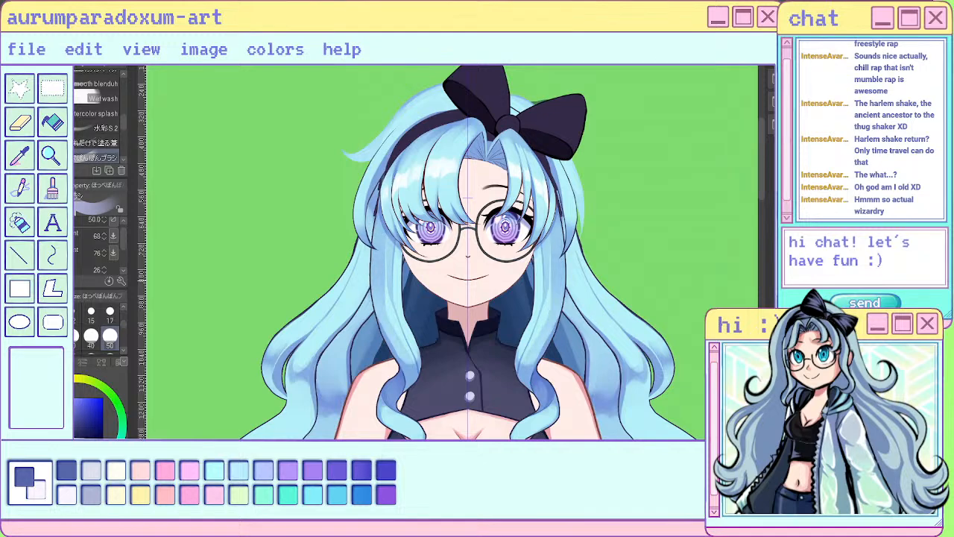
key(ctrl+minus)
scroll(485, 221, down, 2)
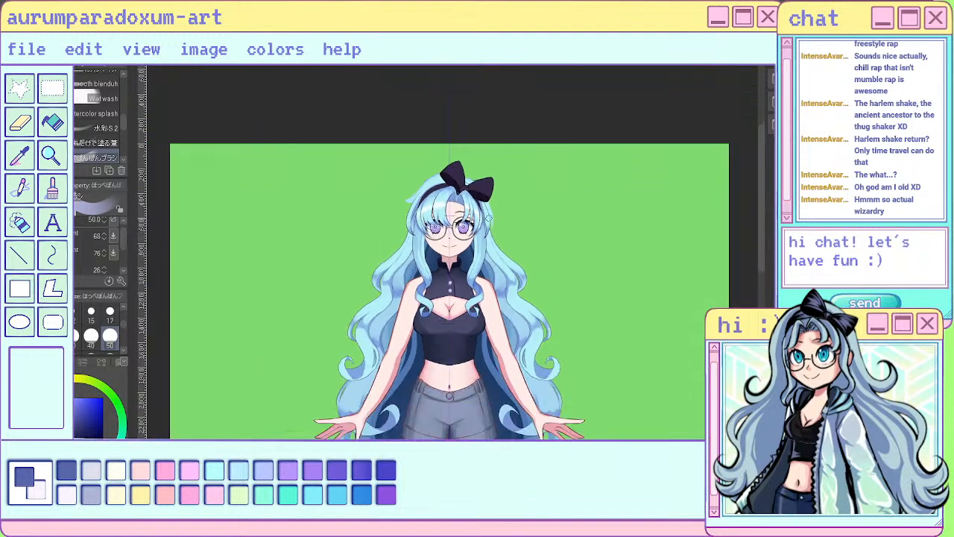
scroll(464, 212, up, 1)
scroll(420, 298, up, 3)
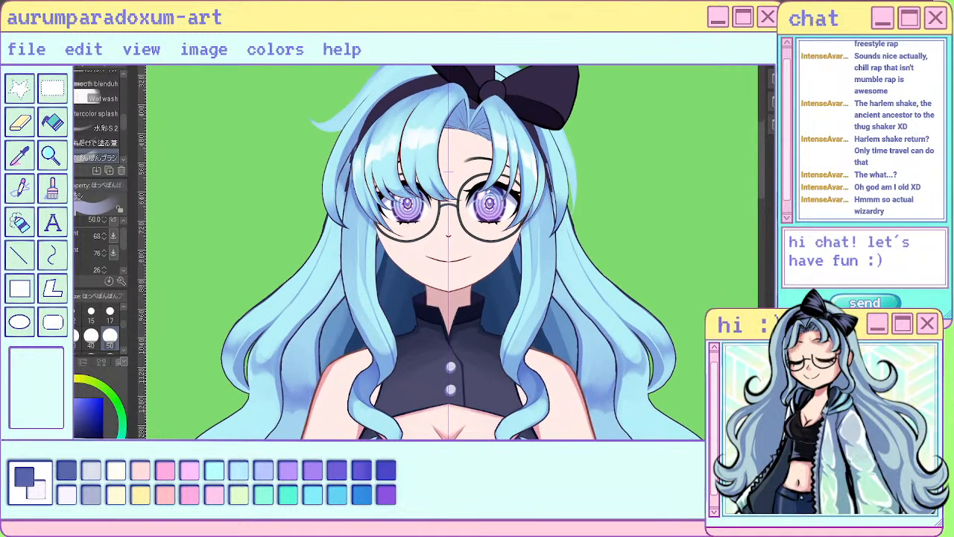
- Paint darker strand strokes down both front locks, from beside the glasses to the chest, with the sai pen at size 17
key(e)
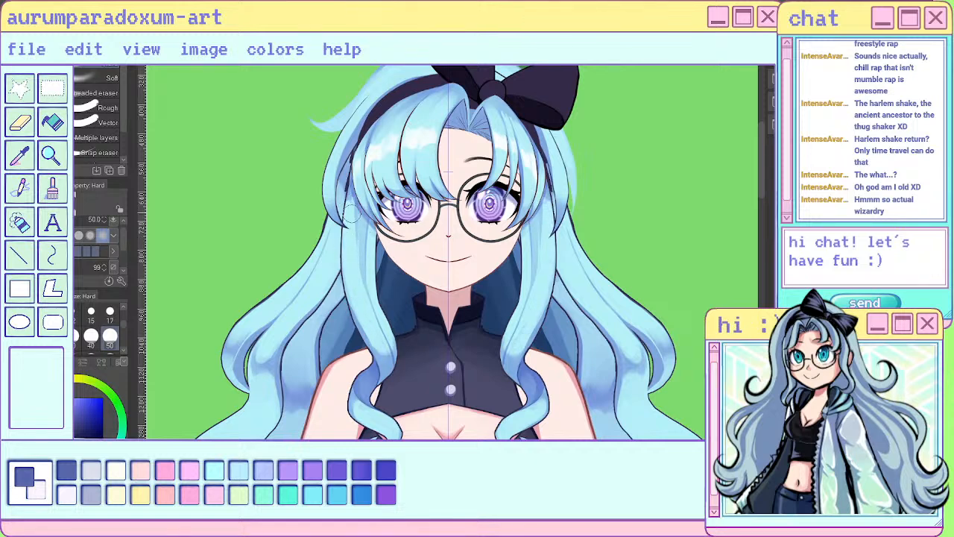
key(p)
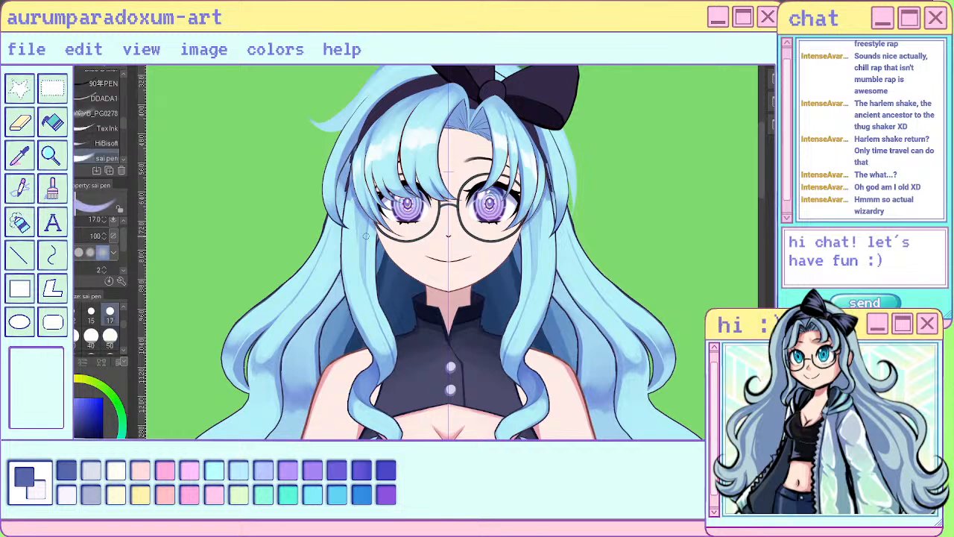
drag(373, 222, 390, 323)
drag(373, 270, 396, 341)
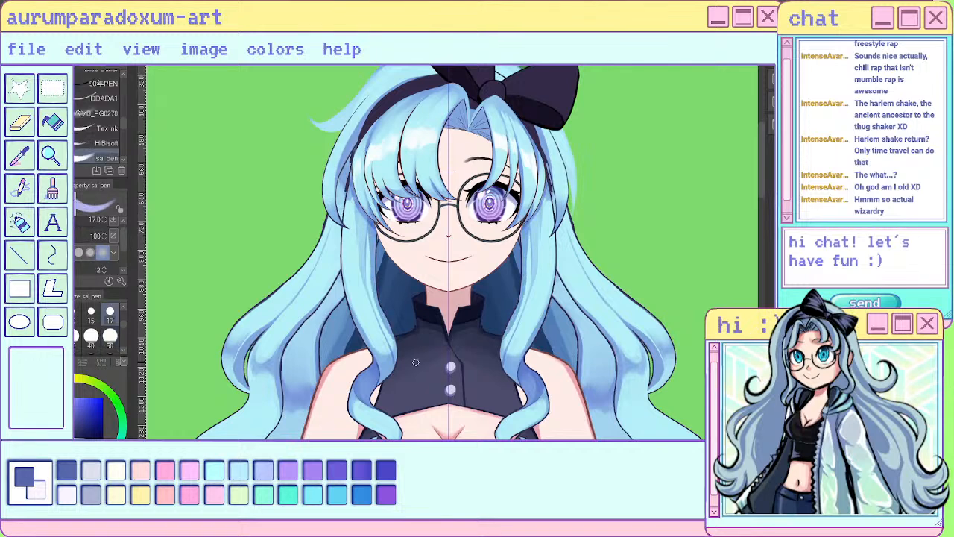
mouse_move(357, 201)
mouse_down()
mouse_move(363, 293)
mouse_move(382, 348)
mouse_up()
- Soften the new strand strokes along both front locks with the Blend tool at size 50
key(j)
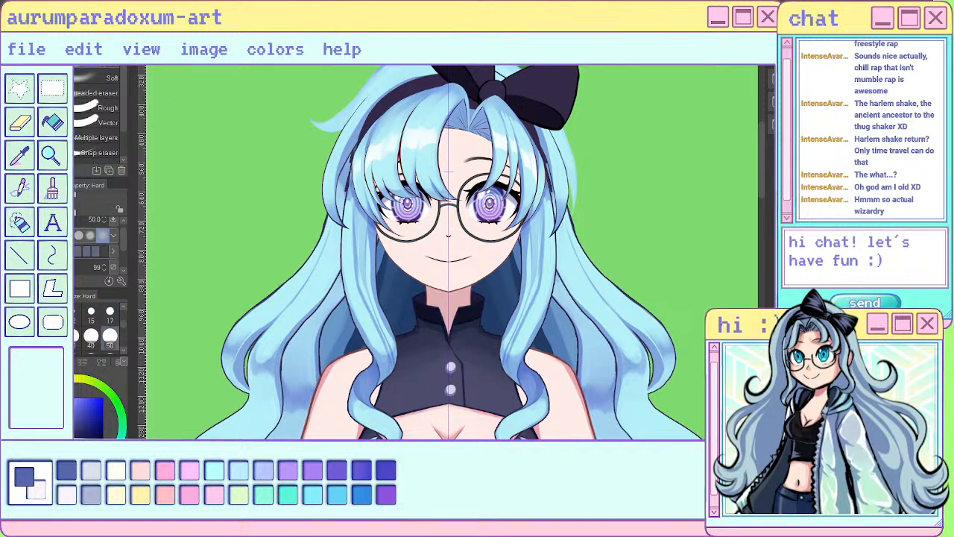
mouse_move(363, 234)
mouse_down()
mouse_move(365, 297)
mouse_move(390, 371)
mouse_move(379, 389)
mouse_up()
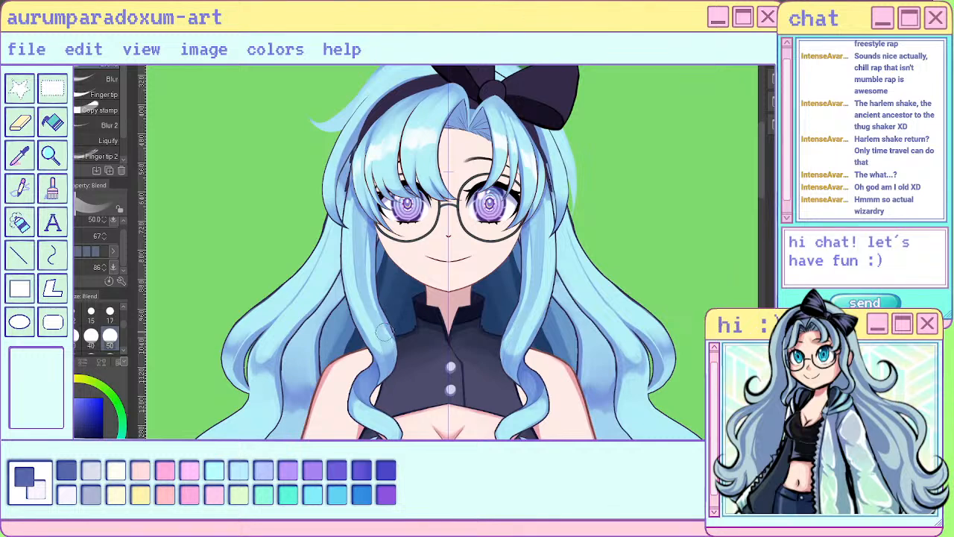
drag(384, 321, 386, 337)
drag(374, 284, 389, 376)
mouse_move(375, 239)
mouse_down()
mouse_move(367, 287)
mouse_move(371, 207)
mouse_move(384, 343)
mouse_up()
mouse_move(372, 264)
mouse_down()
mouse_move(370, 236)
mouse_move(384, 335)
mouse_move(377, 398)
mouse_up()
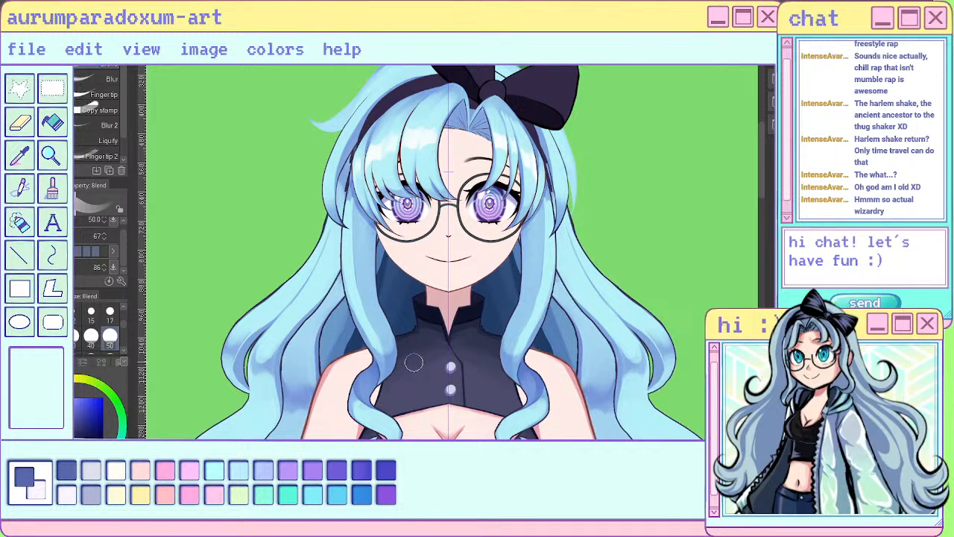
- Add further strand shading along the middle and lower curves of both front locks with the size 17 sai pen
key(u)
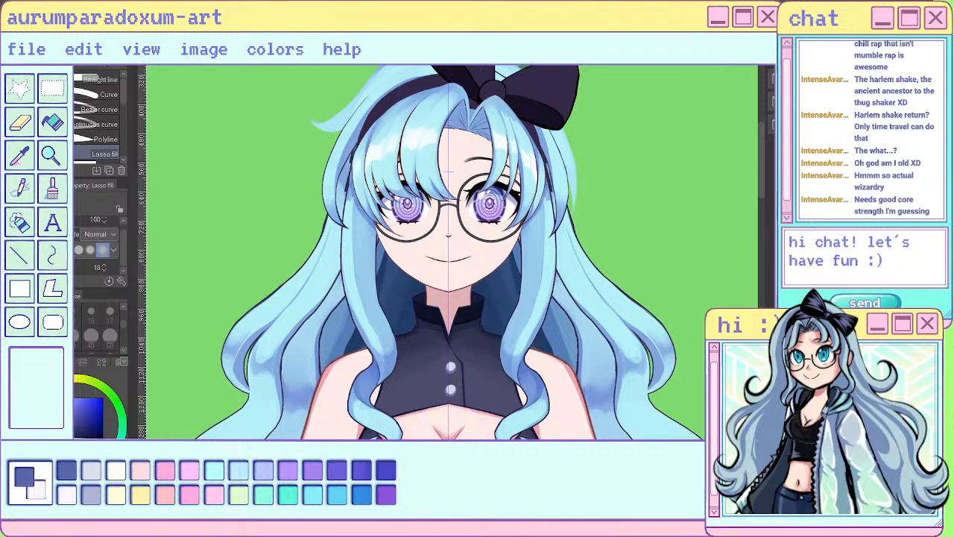
key(p)
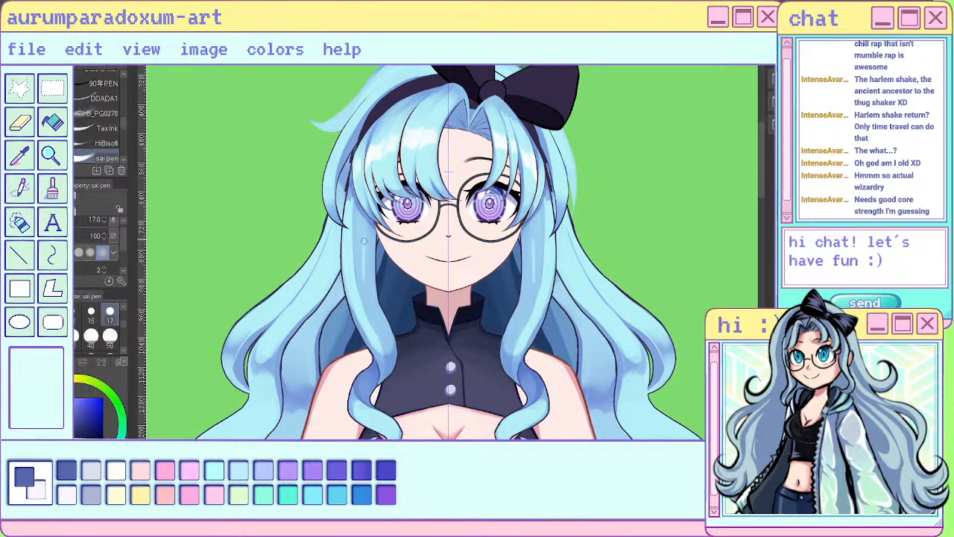
mouse_move(363, 266)
mouse_down()
mouse_move(384, 359)
mouse_move(403, 340)
mouse_up()
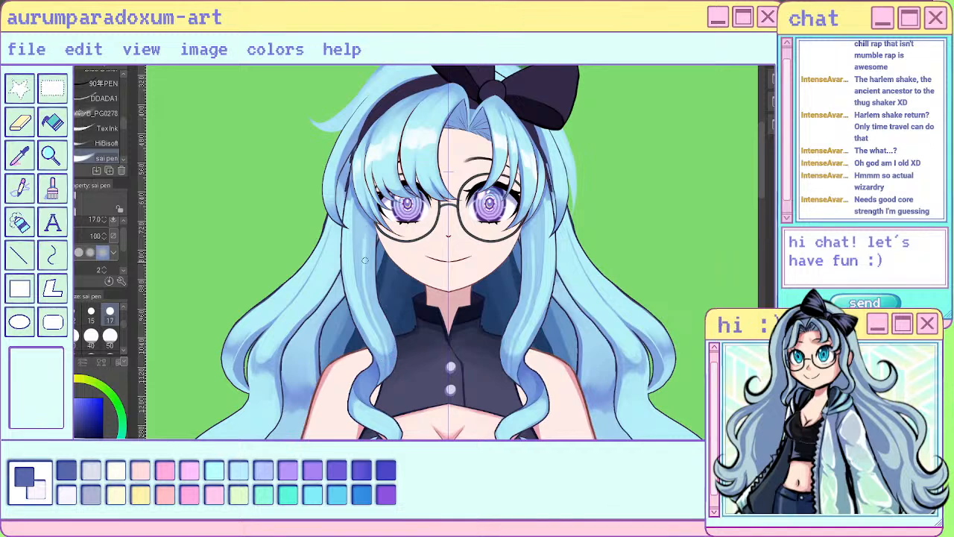
drag(375, 321, 387, 379)
drag(373, 310, 386, 347)
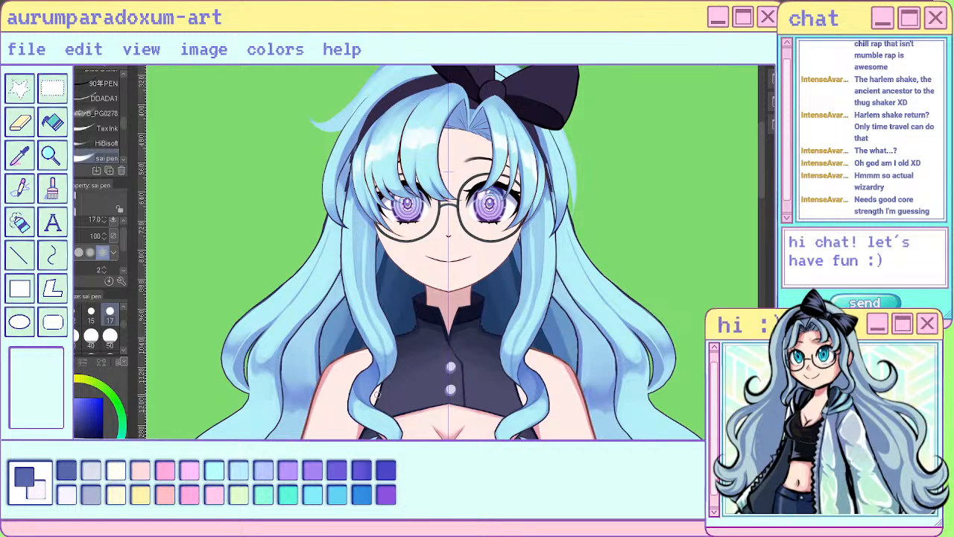
drag(523, 328, 516, 368)
- Paint vertical strand shading on the upper part of both front locks, directly beside the glasses, with the sai pen
scroll(581, 230, down, 4)
scroll(597, 203, up, 4)
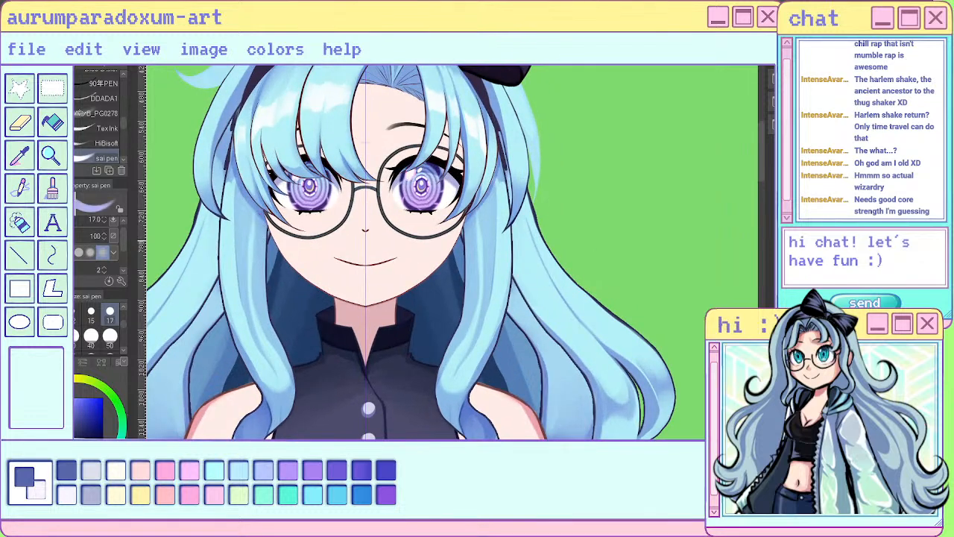
drag(259, 203, 257, 275)
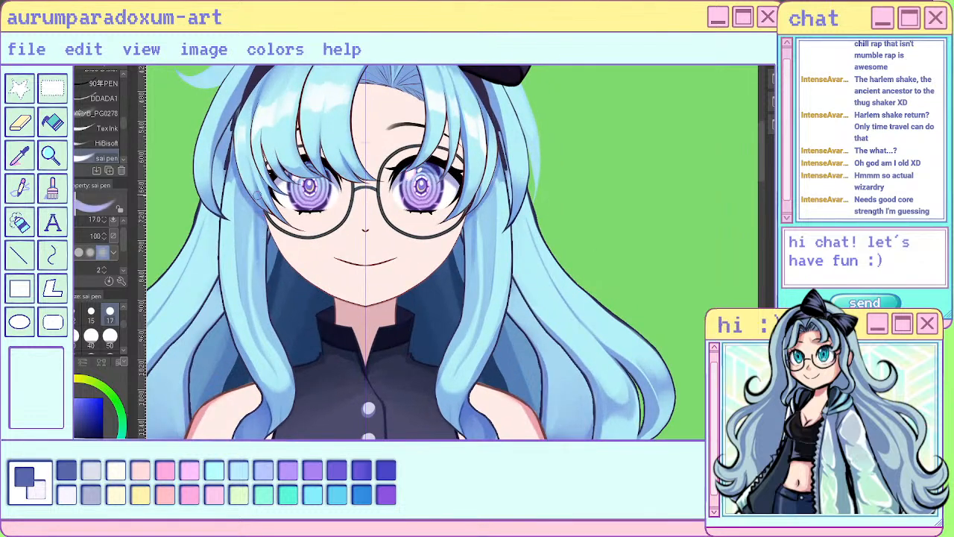
drag(258, 216, 255, 274)
drag(255, 207, 254, 287)
drag(254, 233, 257, 309)
drag(254, 239, 258, 316)
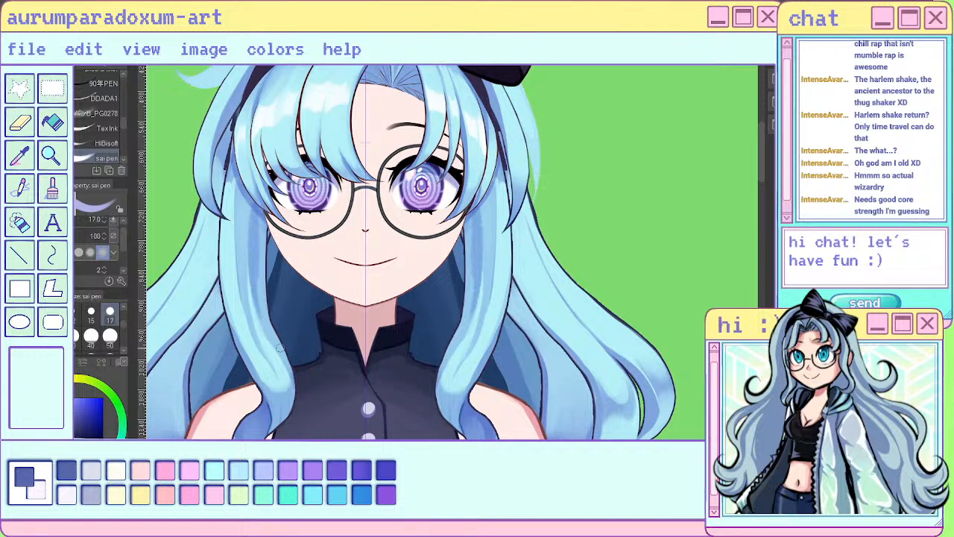
mouse_move(485, 209)
mouse_down()
mouse_move(478, 258)
mouse_move(481, 240)
mouse_up()
drag(495, 180, 495, 240)
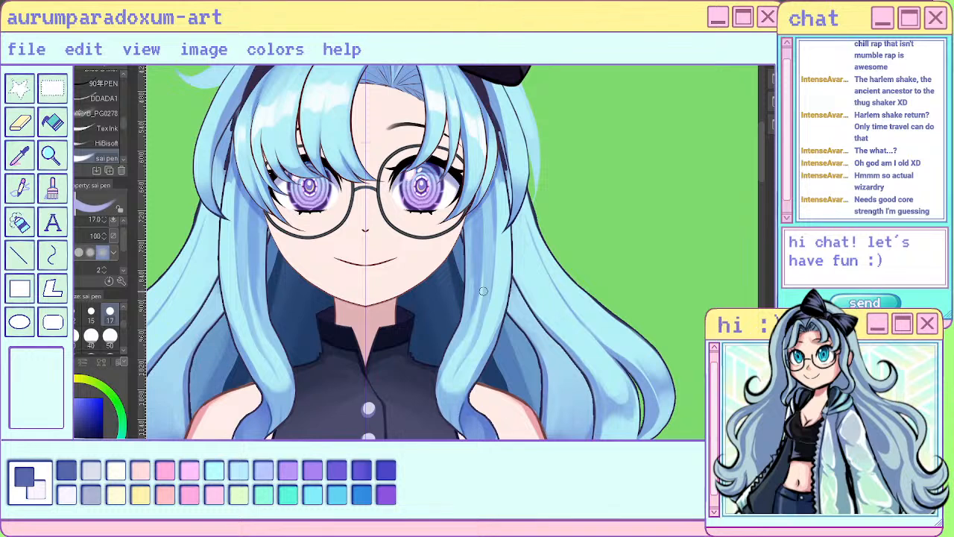
- Set the Blend tool size to 17 and soften the strand strokes from beside the glasses down the front locks
key(j)
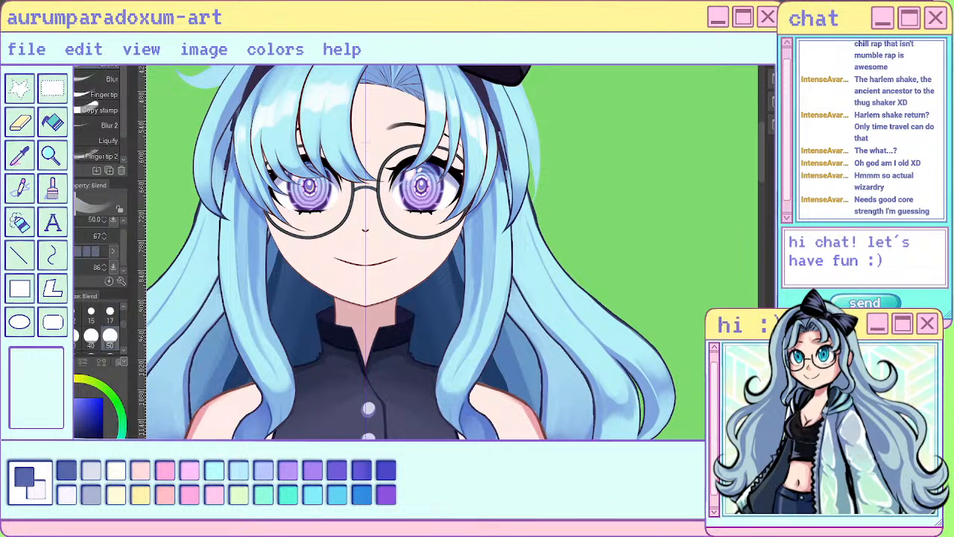
drag(260, 199, 262, 275)
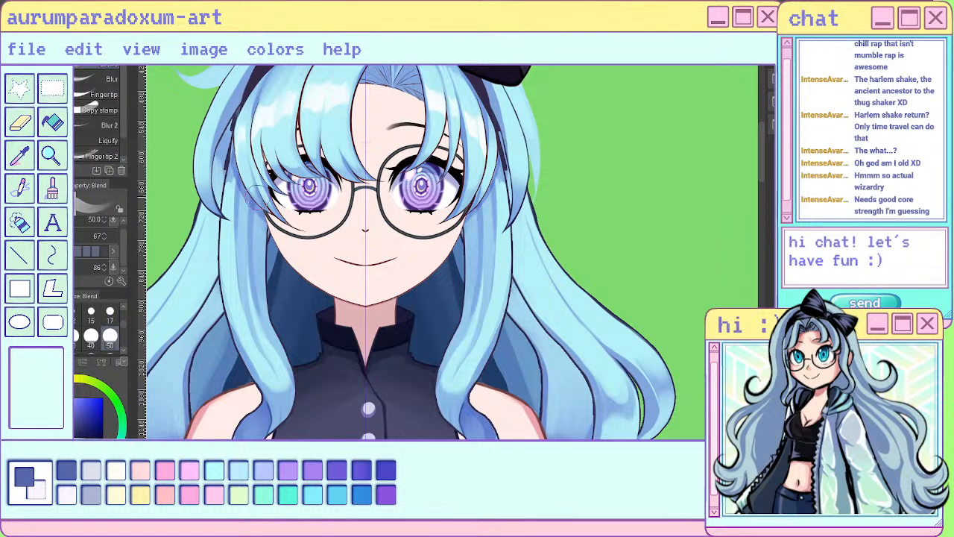
click(110, 313)
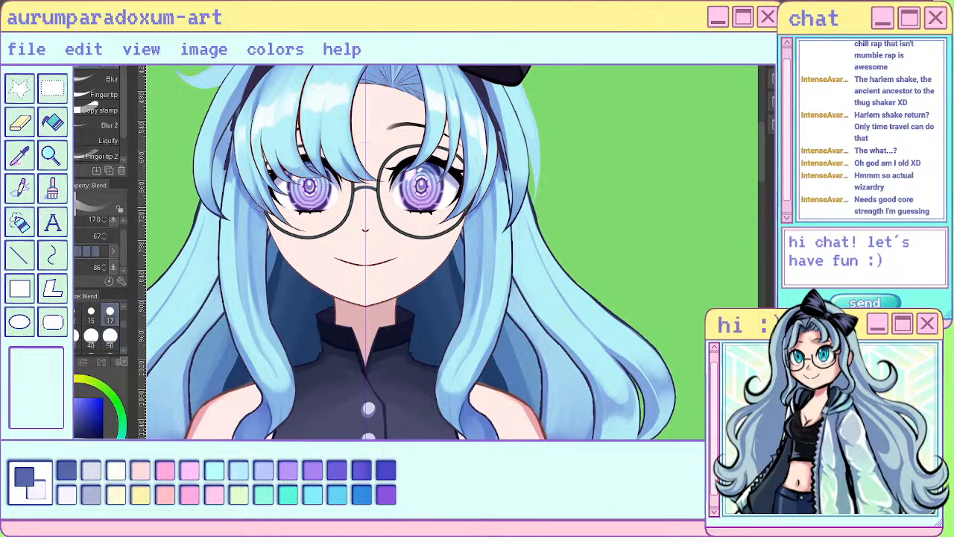
drag(254, 260, 255, 291)
drag(282, 356, 287, 375)
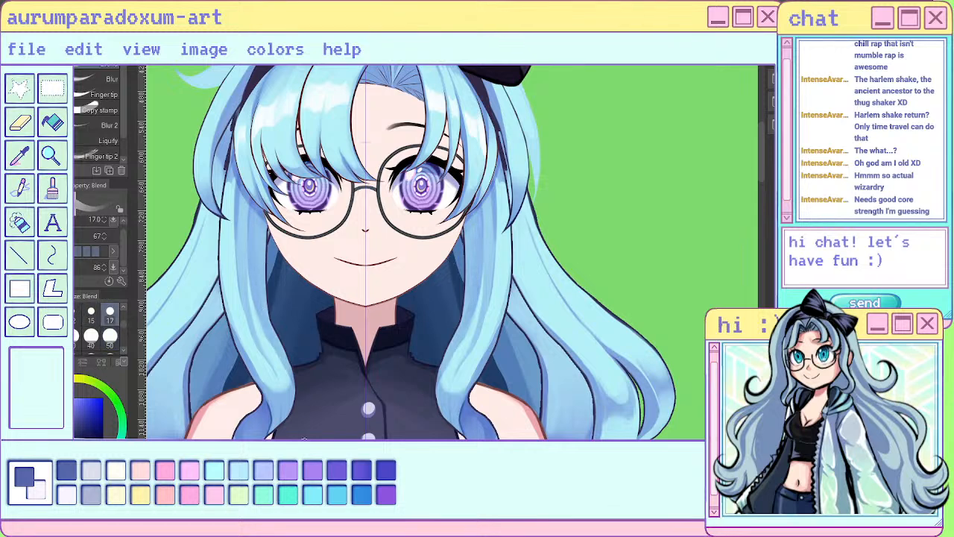
drag(241, 205, 244, 261)
drag(249, 303, 244, 274)
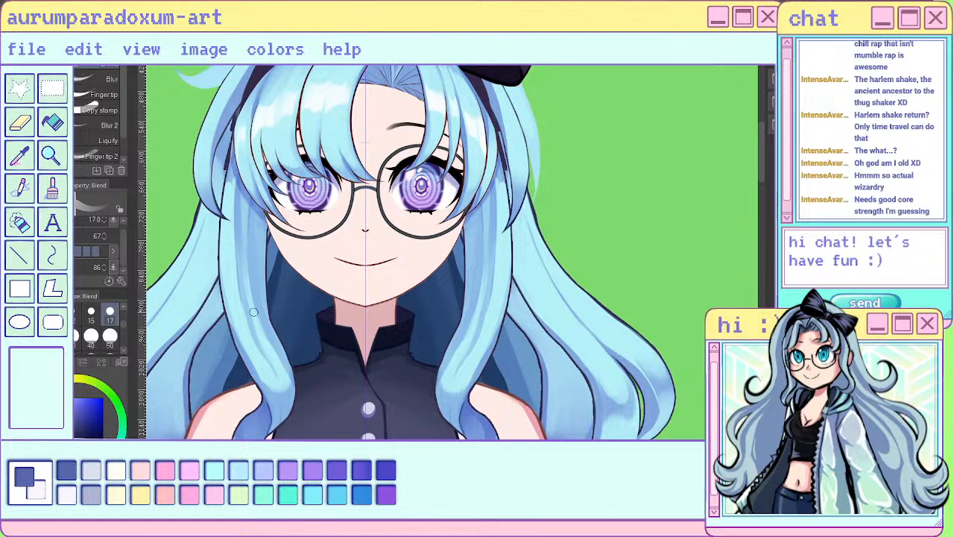
mouse_move(243, 222)
mouse_down()
mouse_move(255, 321)
mouse_move(241, 252)
mouse_up()
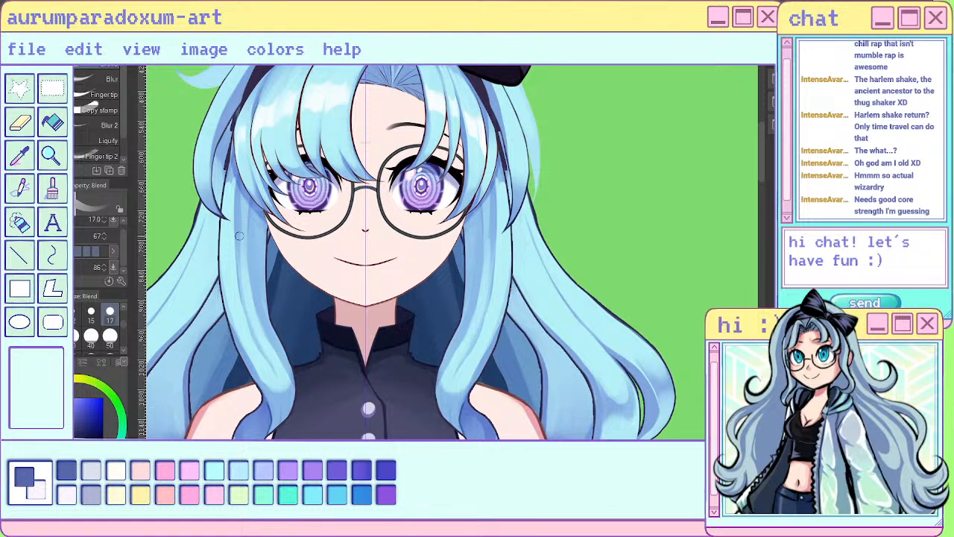
drag(267, 354, 276, 381)
drag(284, 361, 291, 398)
- Examine the shaded front locks against the whole figure, in both the mirrored and the normal canvas view
scroll(494, 309, down, 4)
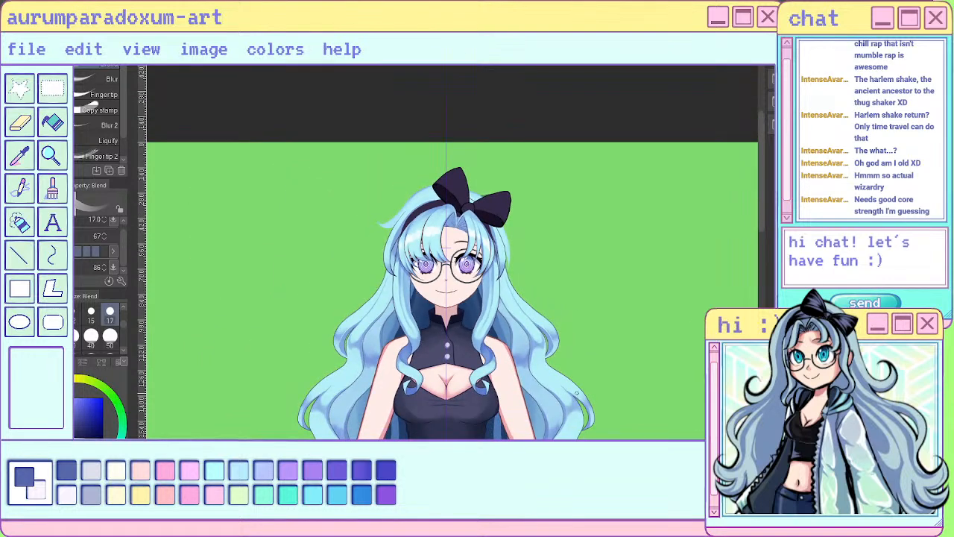
scroll(534, 151, up, 6)
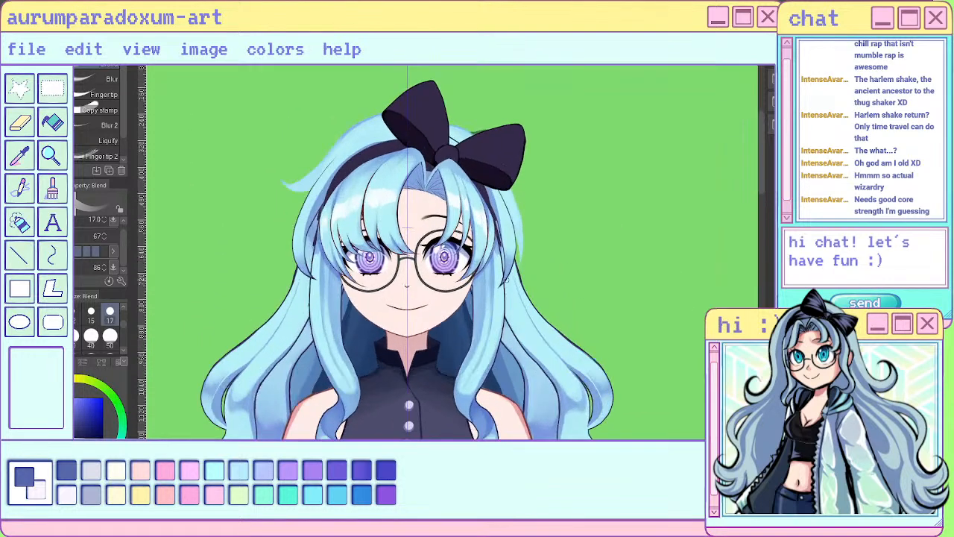
scroll(534, 151, down, 3)
scroll(534, 151, down, 2)
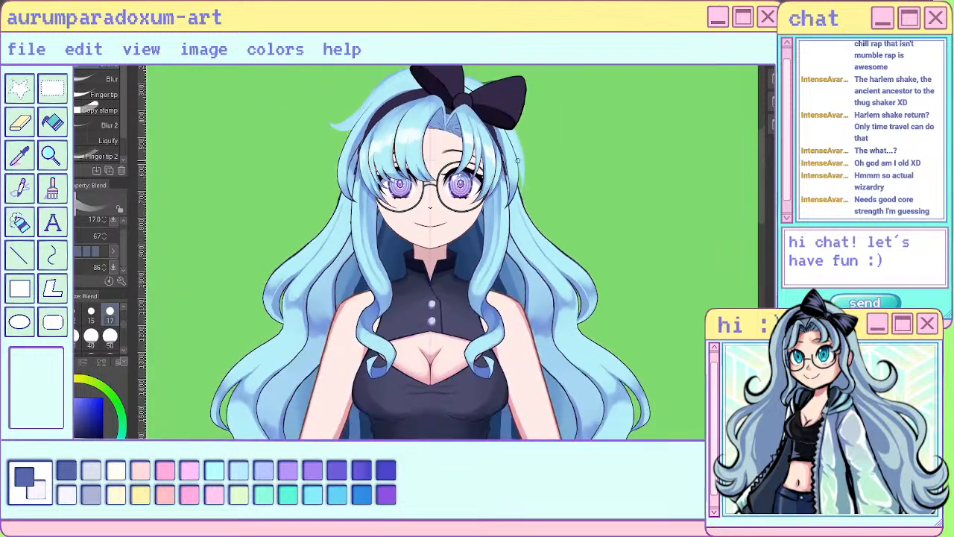
scroll(514, 164, down, 3)
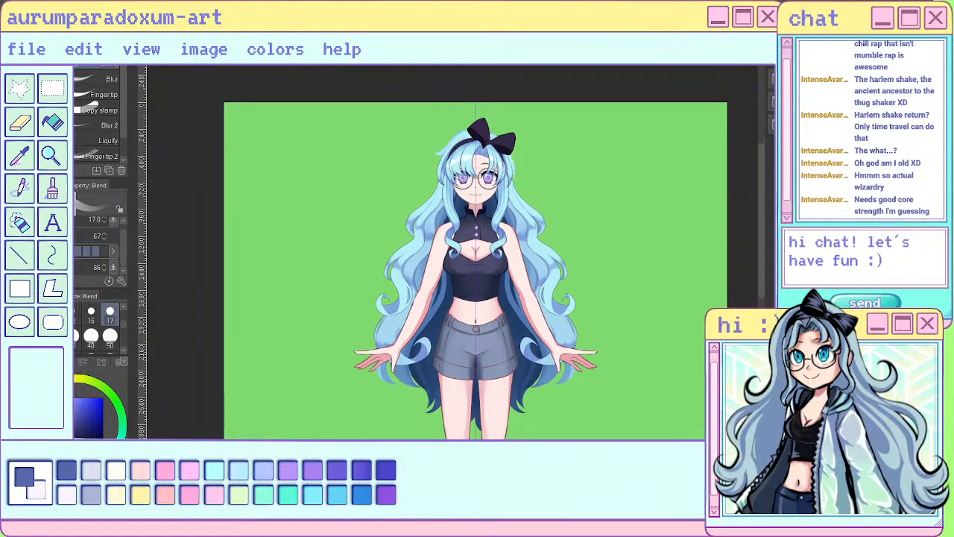
key(h)
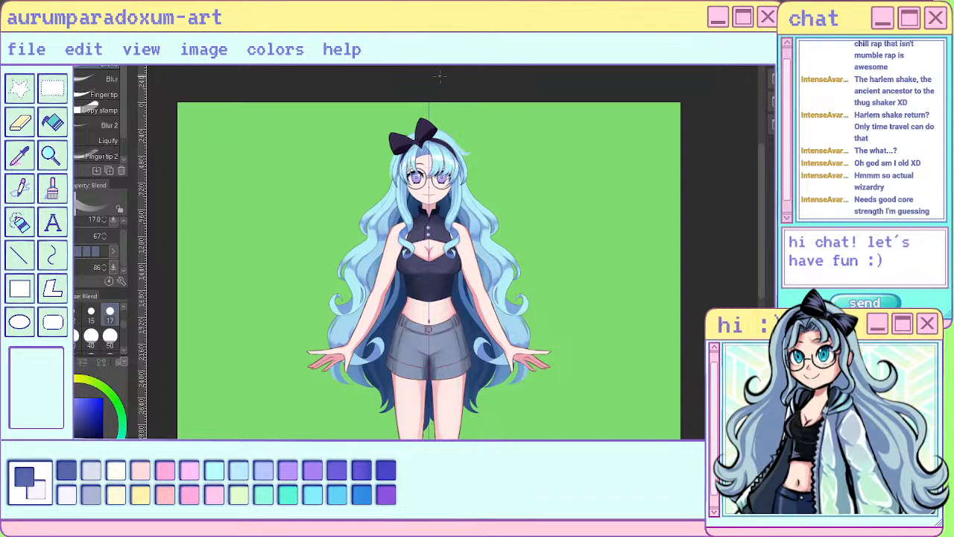
scroll(440, 75, up, 5)
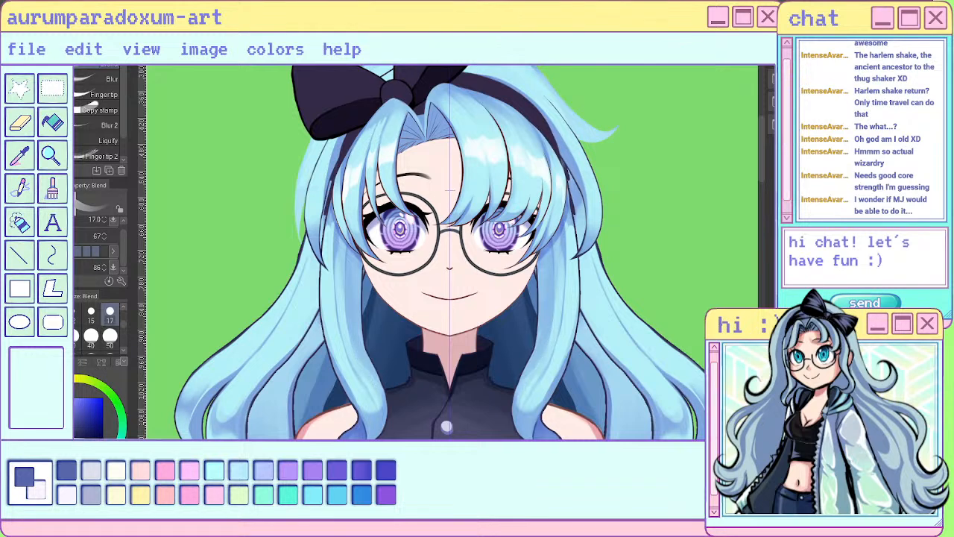
key(h)
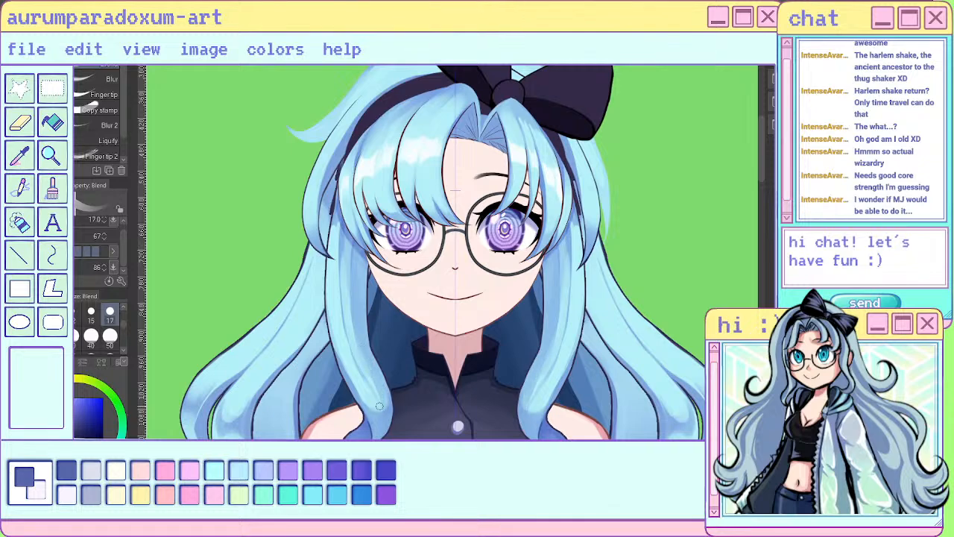
scroll(645, 220, down, 3)
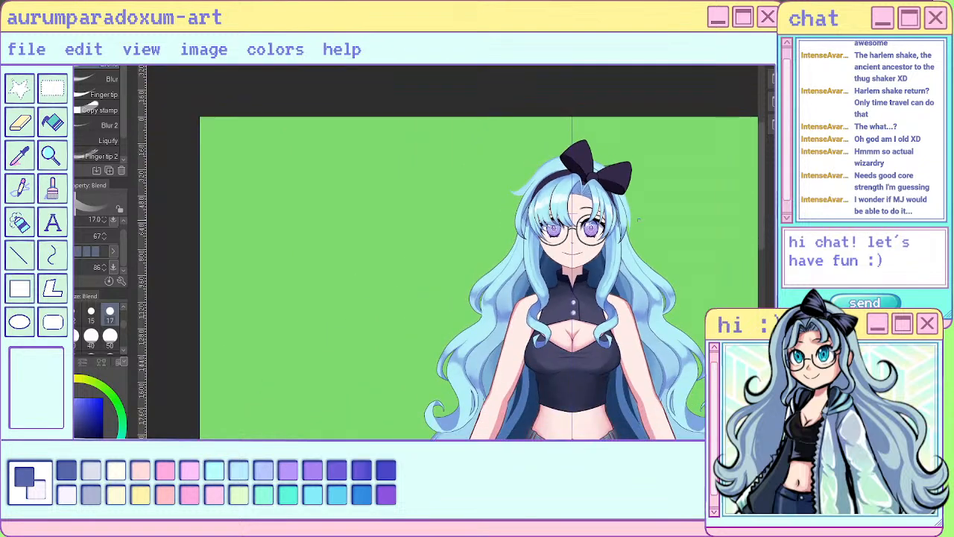
scroll(632, 211, up, 4)
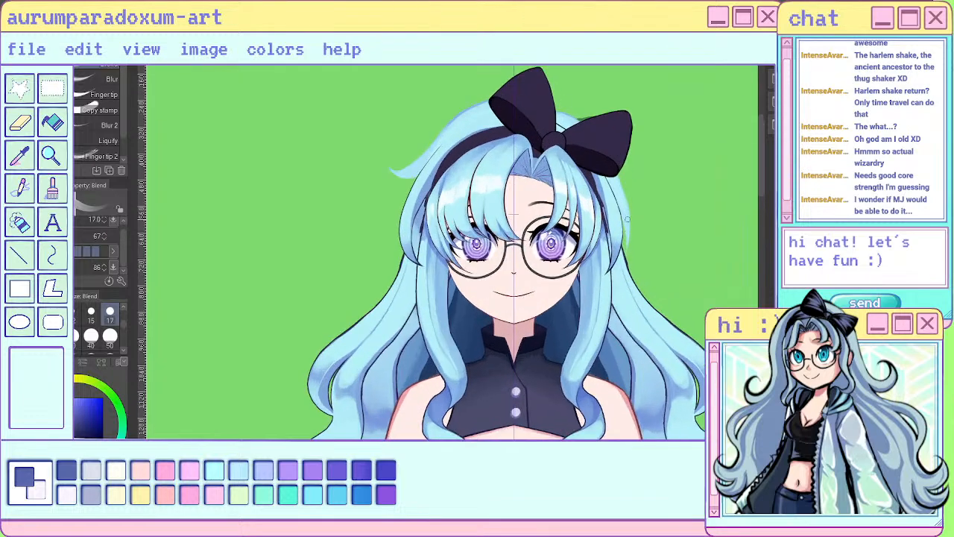
- Try to add strand strokes along the outer side of both front locks with the size 17 sai pen, and undo them
scroll(589, 360, up, 1)
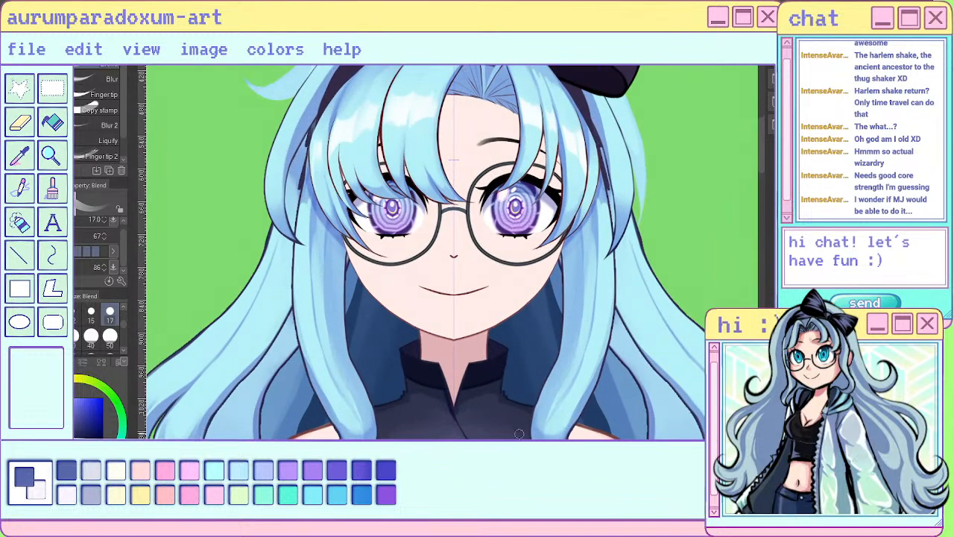
key(p)
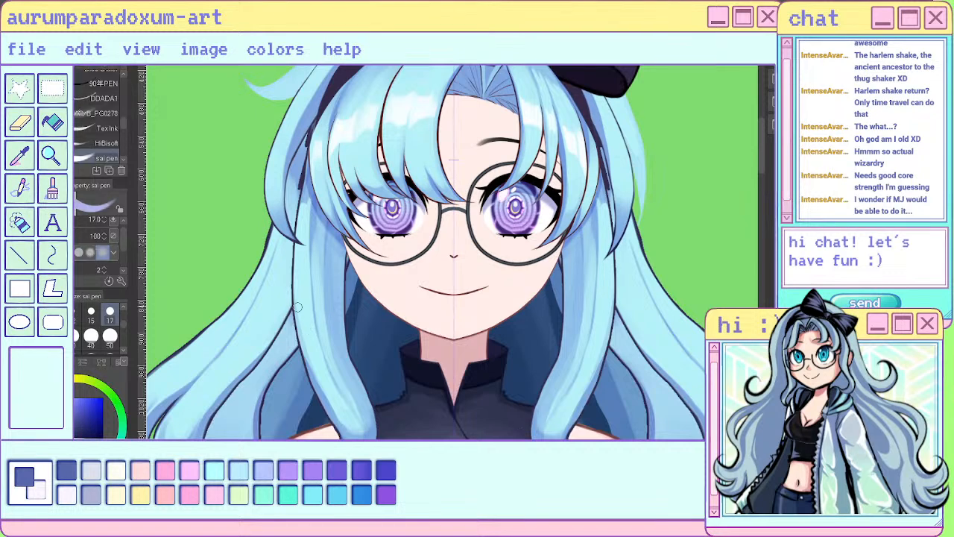
mouse_move(297, 307)
mouse_down()
mouse_move(313, 351)
mouse_move(363, 426)
mouse_up()
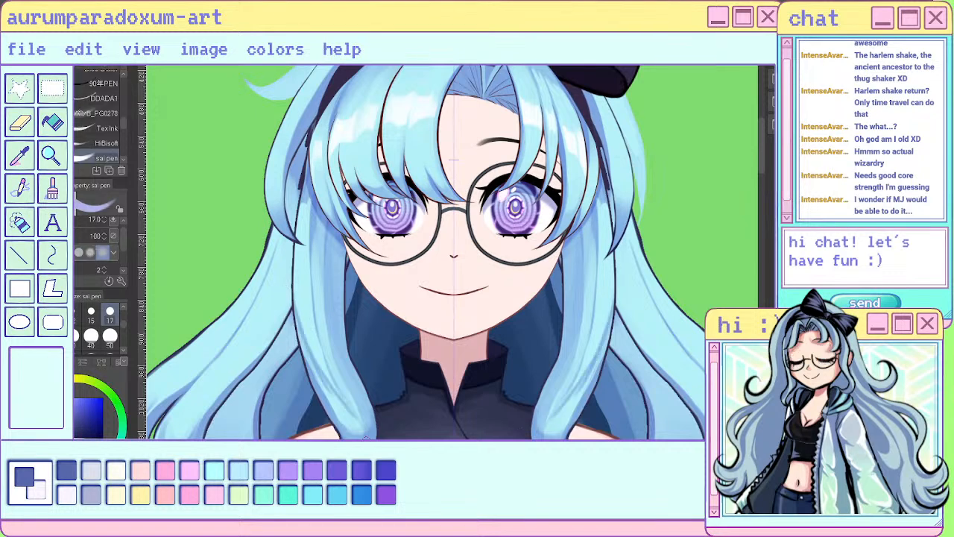
key(ctrl+z)
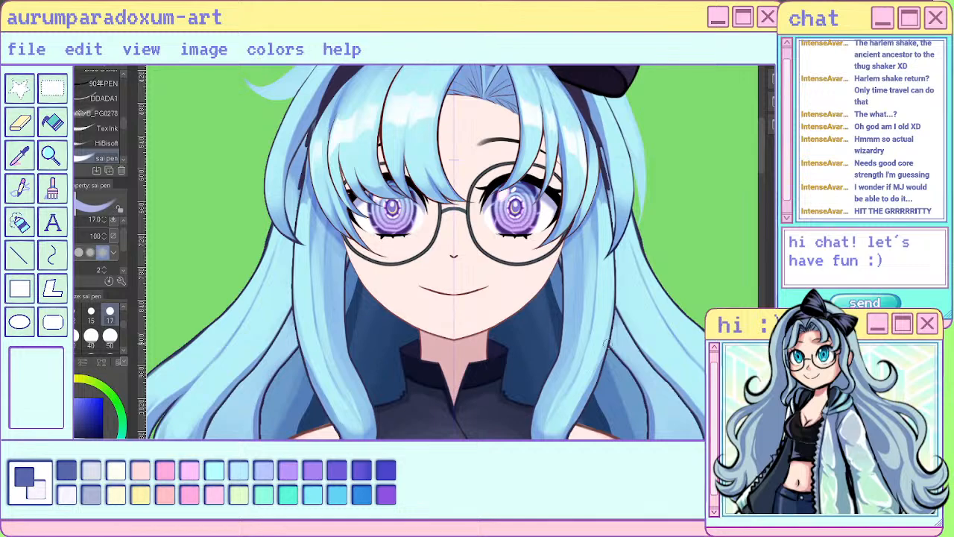
drag(586, 353, 614, 265)
key(ctrl+z)
- Check the front locks' shading against the upper body and around the face
scroll(656, 134, down, 4)
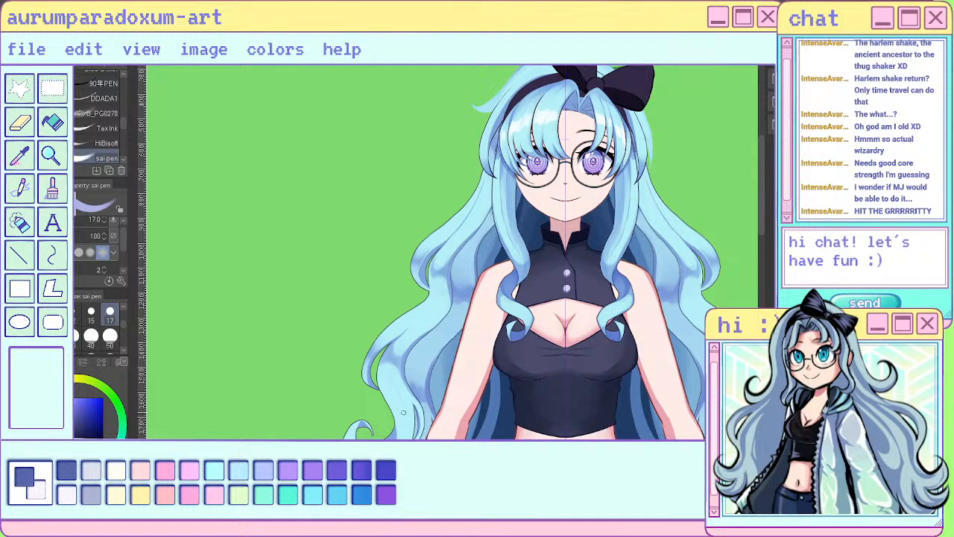
scroll(542, 197, up, 3)
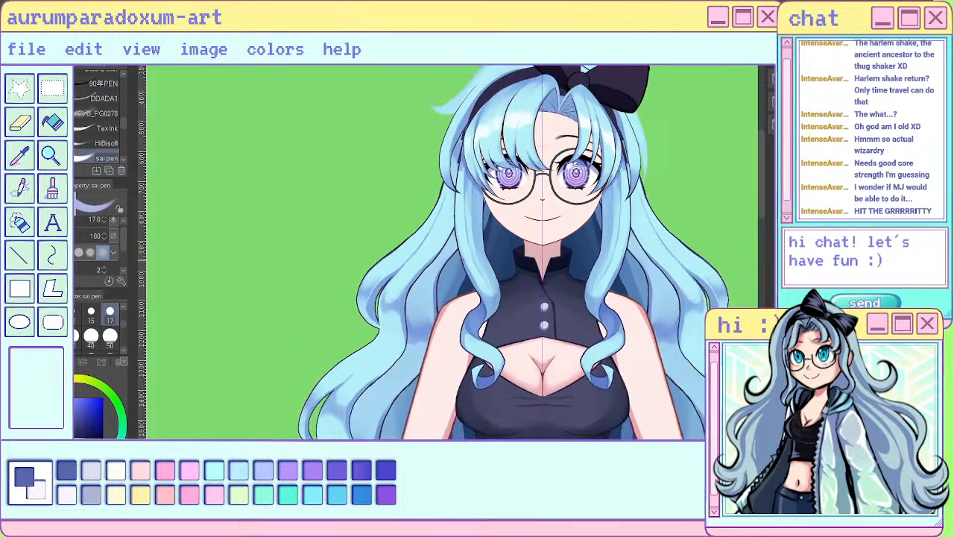
scroll(615, 256, up, 3)
scroll(571, 241, down, 3)
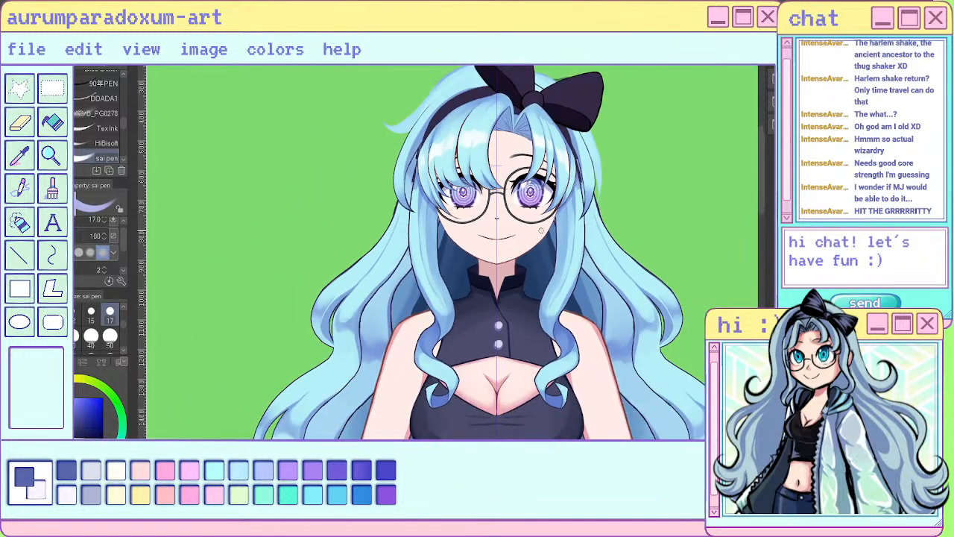
scroll(539, 219, up, 2)
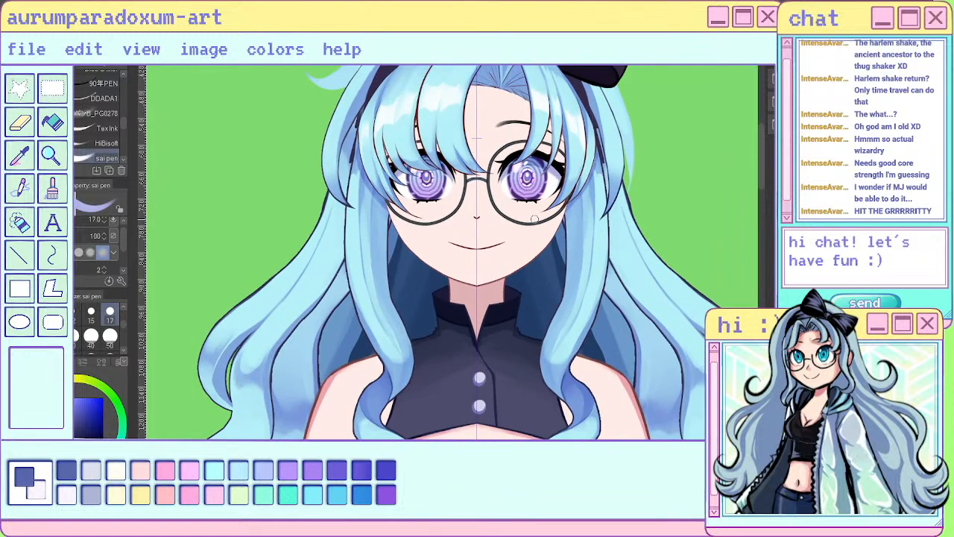
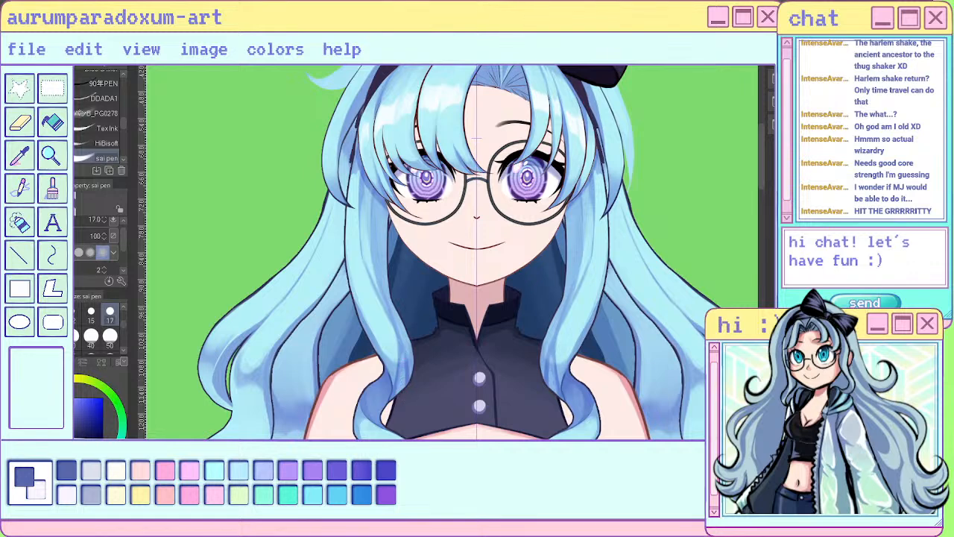
- Smooth the shading on the lower bend of the left front hair lock with the Blend brush at size 17
key(j)
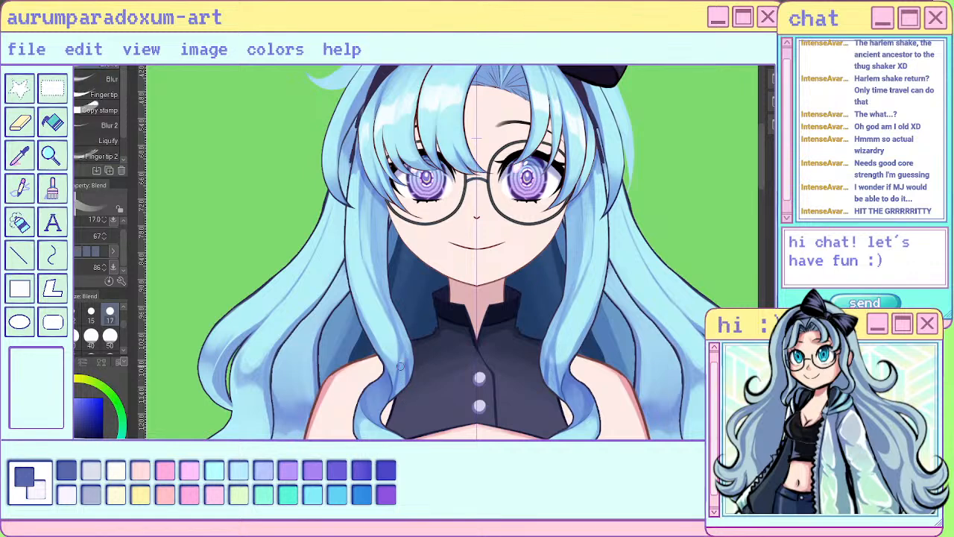
drag(401, 350, 401, 397)
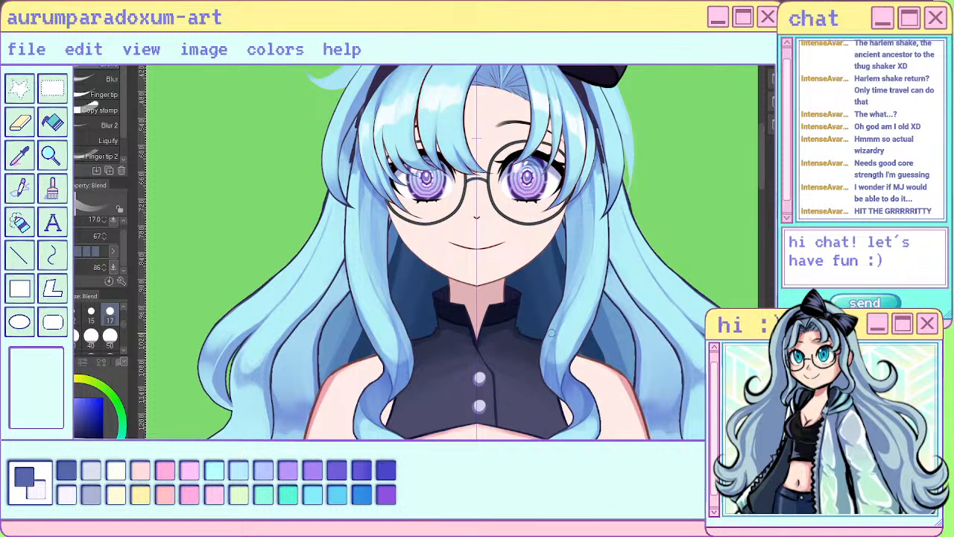
- Flip the canvas view horizontally back and forth to check the symmetry and shading of the character's hair
key(h)
key(h)
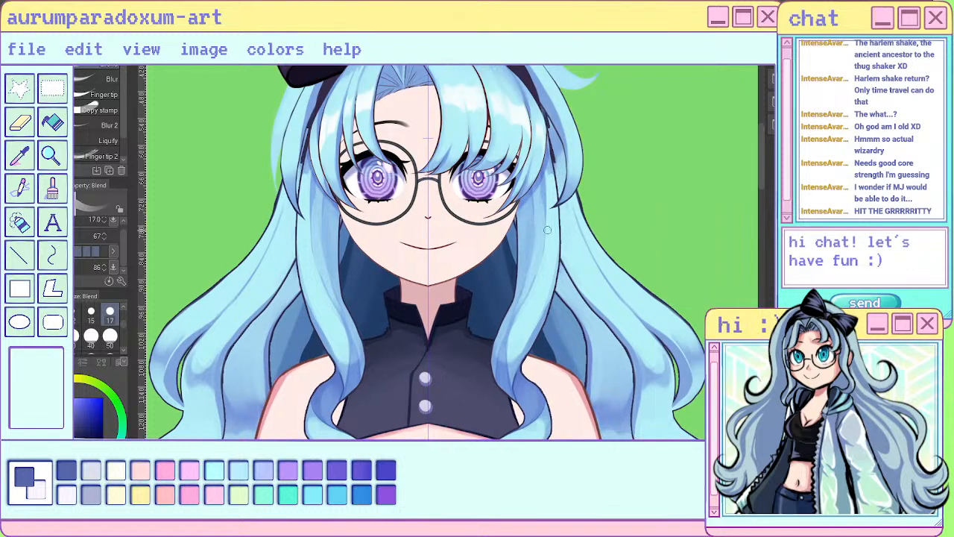
key(h)
key(h)
key(h)
key(h)
key(h)
key(h)
key(h)
key(h)
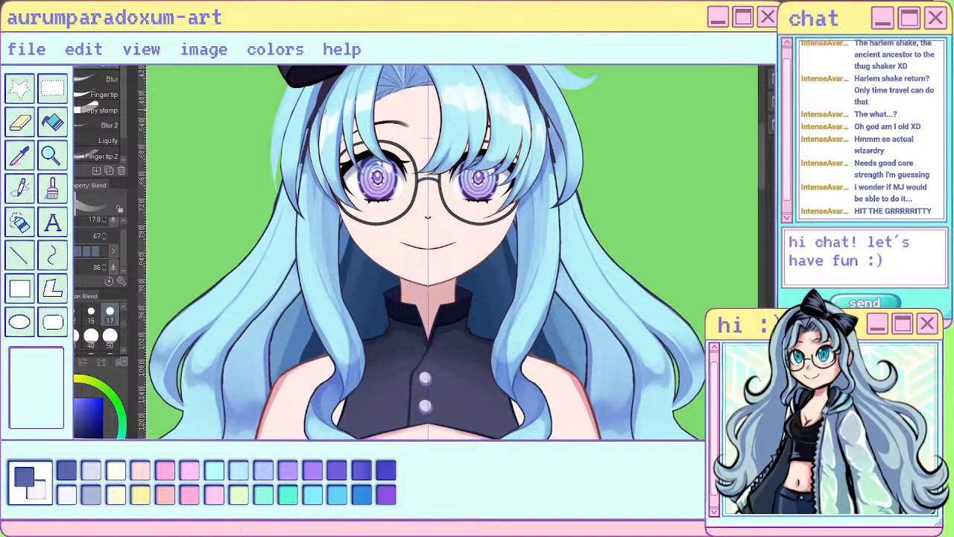
key(h)
key(h)
key(h)
key(h)
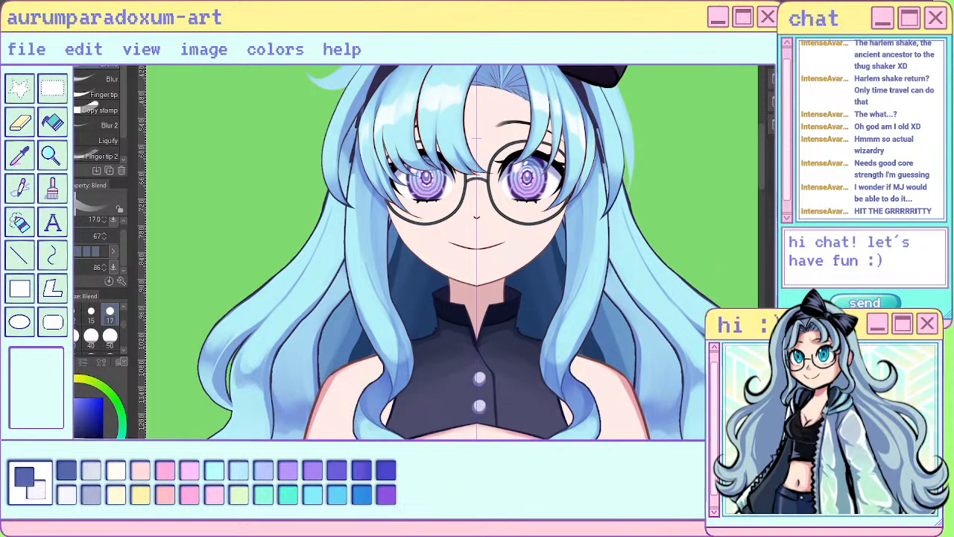
- Compare the hair shading at full-figure distance and in close-up to judge which locks need more detail
scroll(645, 239, down, 4)
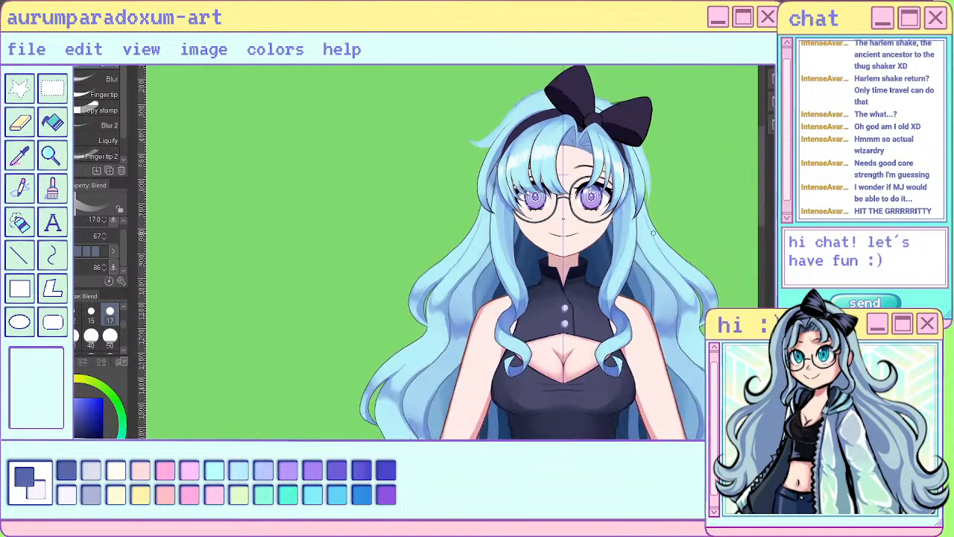
scroll(633, 253, up, 4)
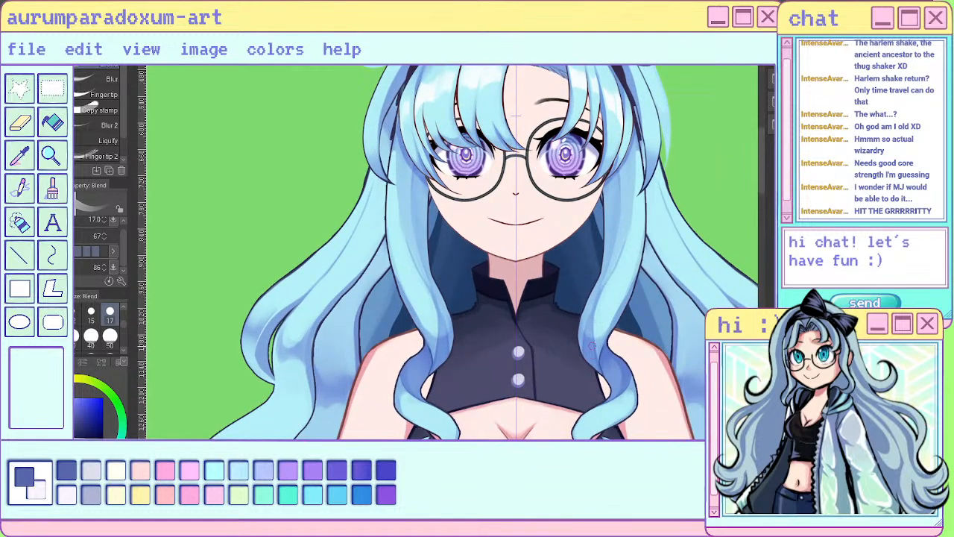
scroll(612, 391, down, 5)
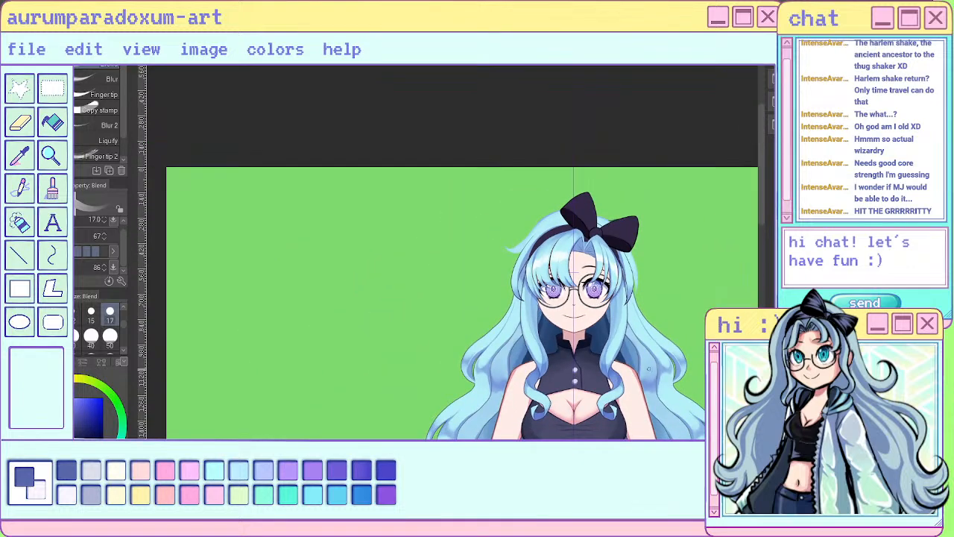
scroll(648, 368, up, 5)
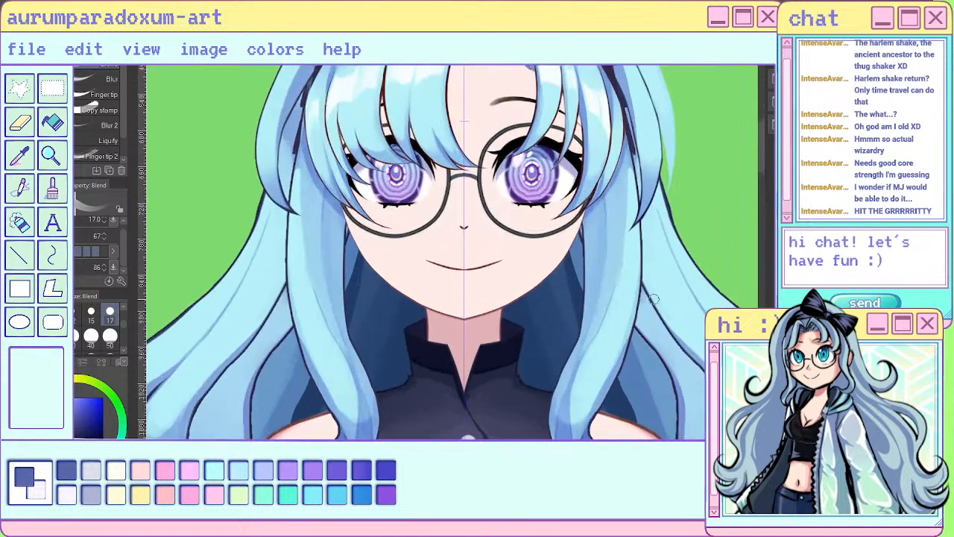
scroll(653, 298, down, 5)
scroll(583, 300, up, 3)
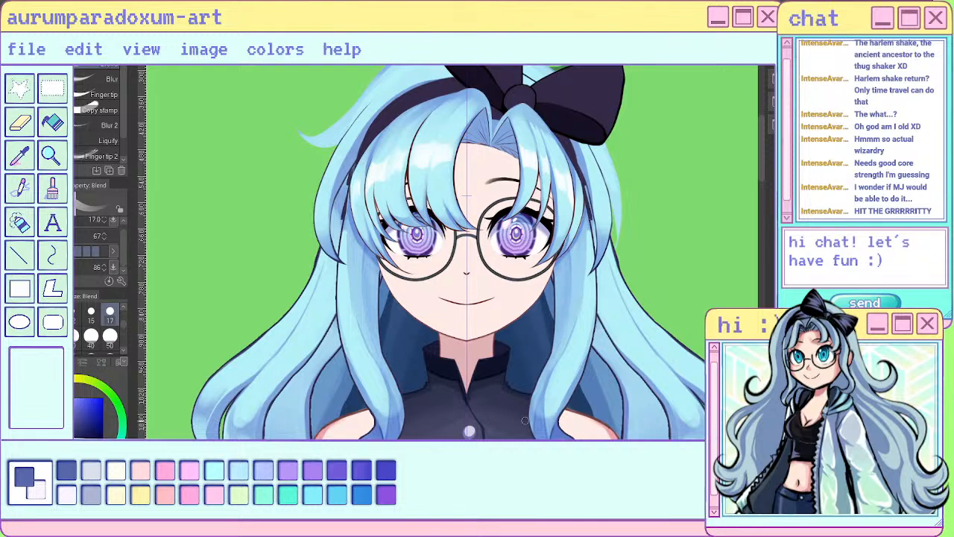
scroll(525, 421, down, 5)
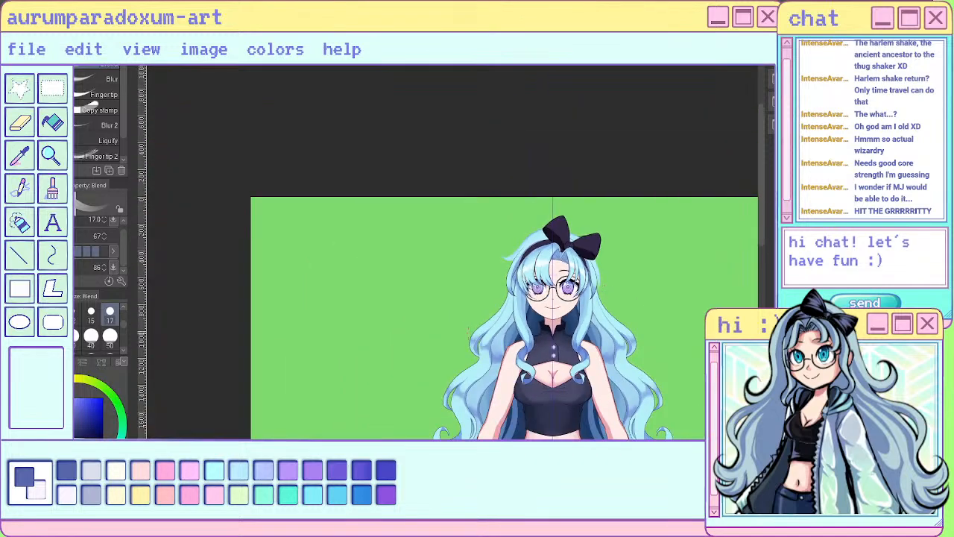
scroll(468, 329, up, 5)
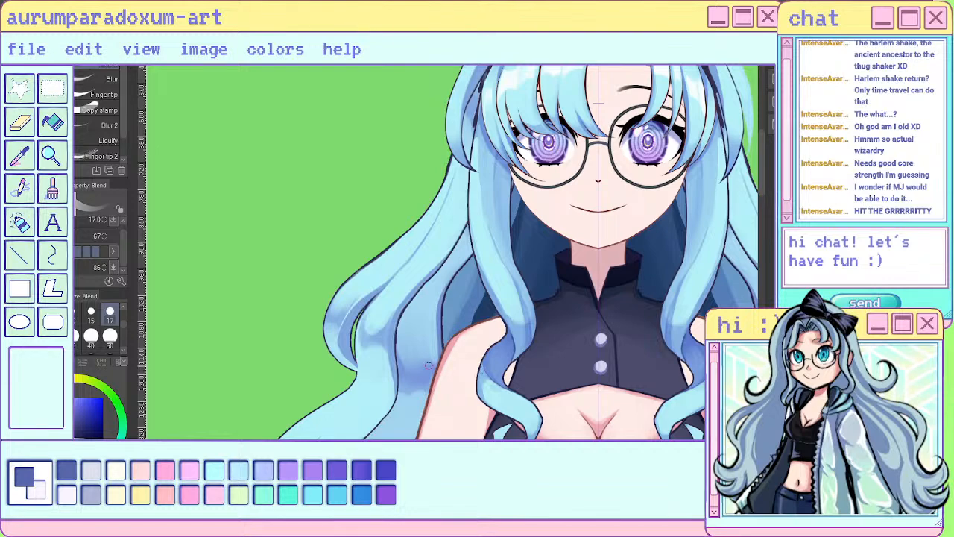
scroll(517, 319, down, 5)
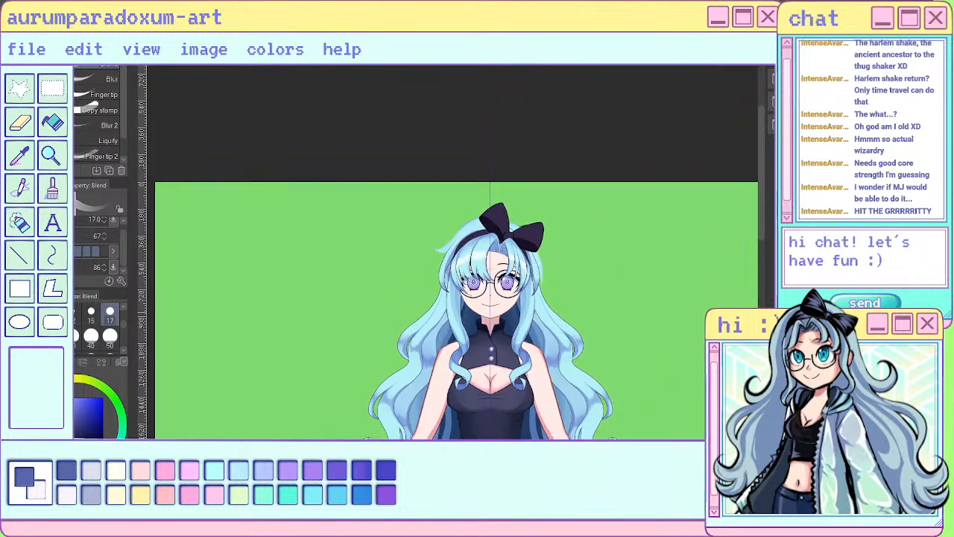
scroll(456, 365, up, 4)
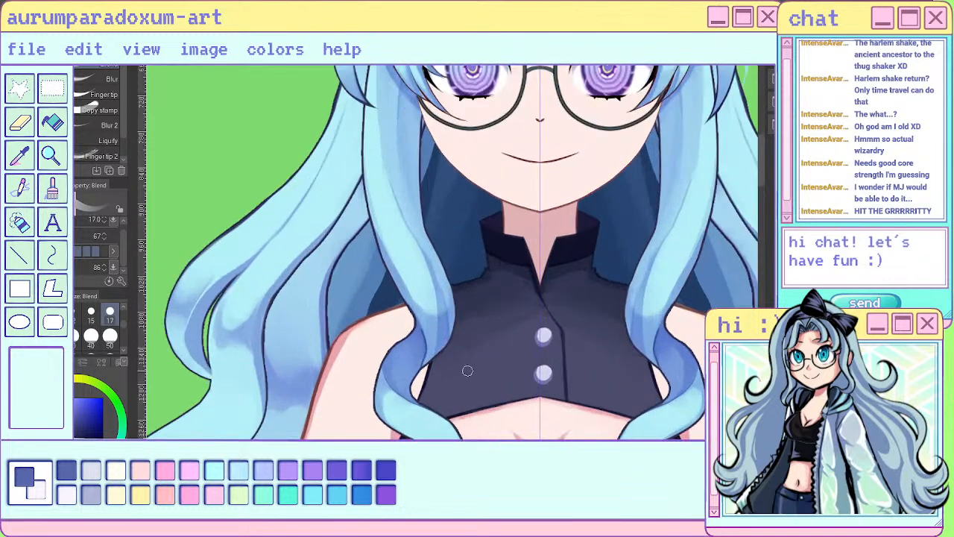
- Switch to the Hard eraser for refining the shading on the left front hair lock
scroll(456, 365, up, 1)
key(e)
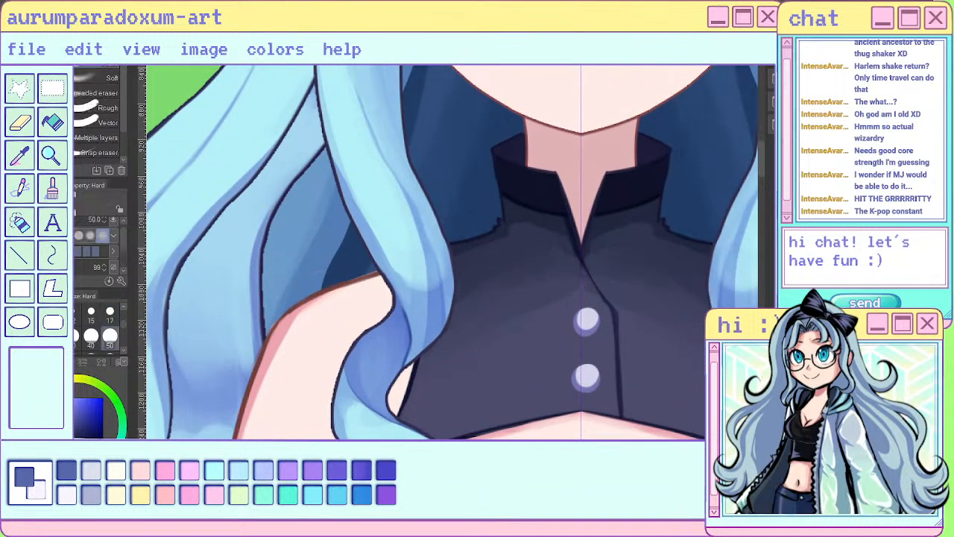
drag(417, 211, 427, 321)
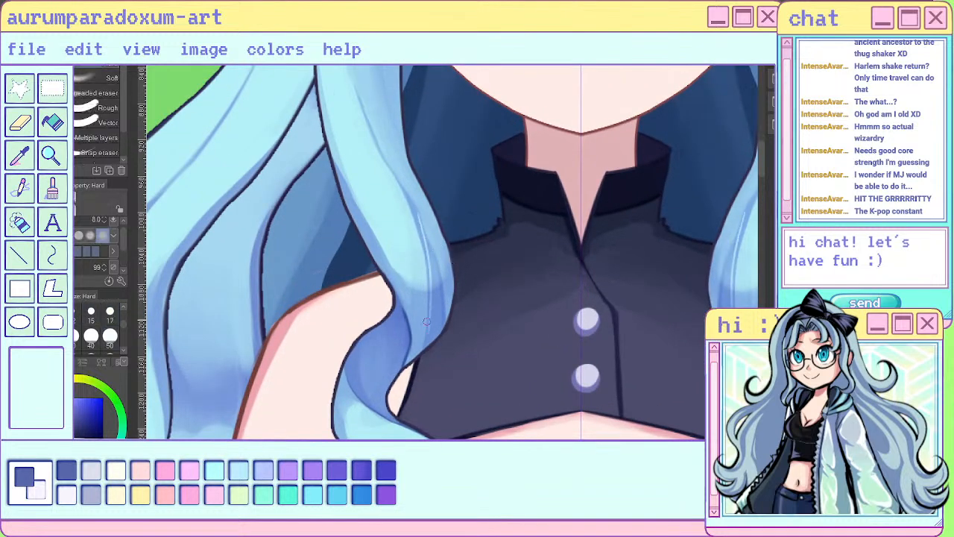
mouse_move(430, 255)
mouse_down()
mouse_move(426, 345)
mouse_move(432, 336)
mouse_up()
key(ctrl+z)
key(ctrl+z)
key(ctrl+z)
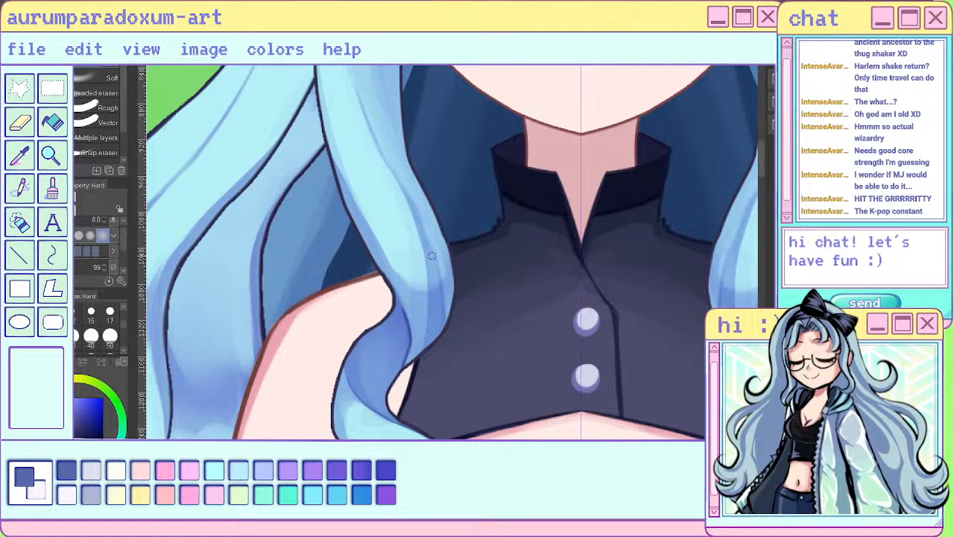
- Erase thin light streaks into the shading on the lower bend of the left front lock, using the Hard eraser at size 8
drag(425, 238, 433, 340)
drag(436, 258, 440, 327)
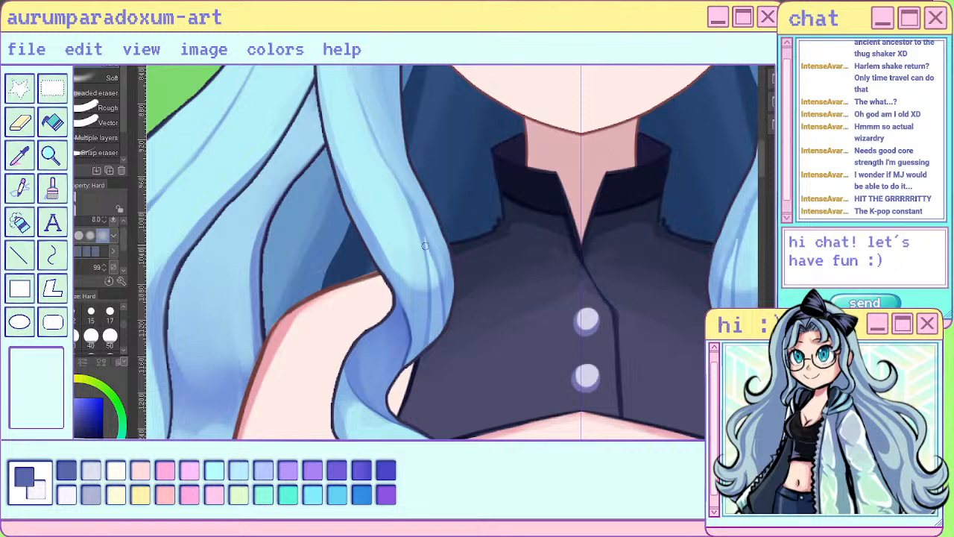
drag(420, 223, 428, 267)
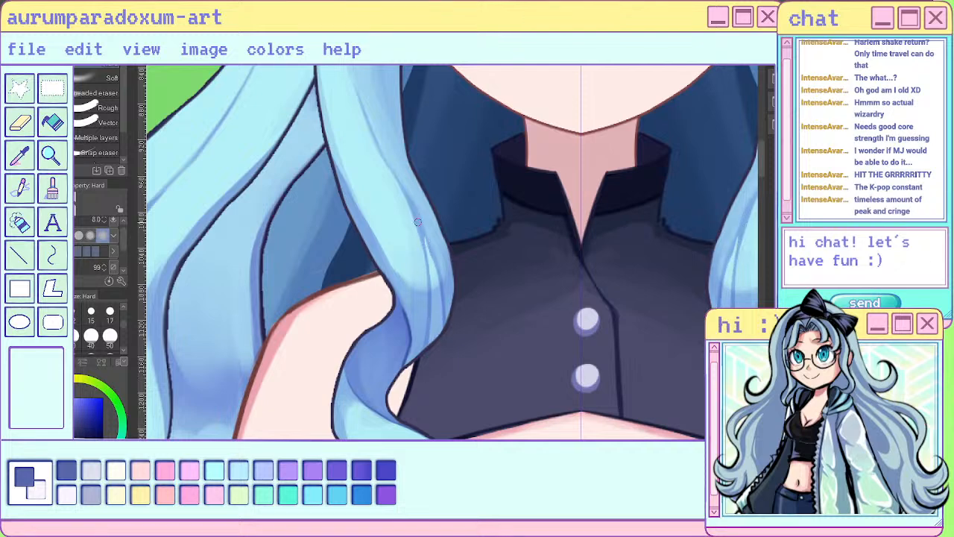
scroll(443, 353, down, 1)
scroll(444, 353, down, 4)
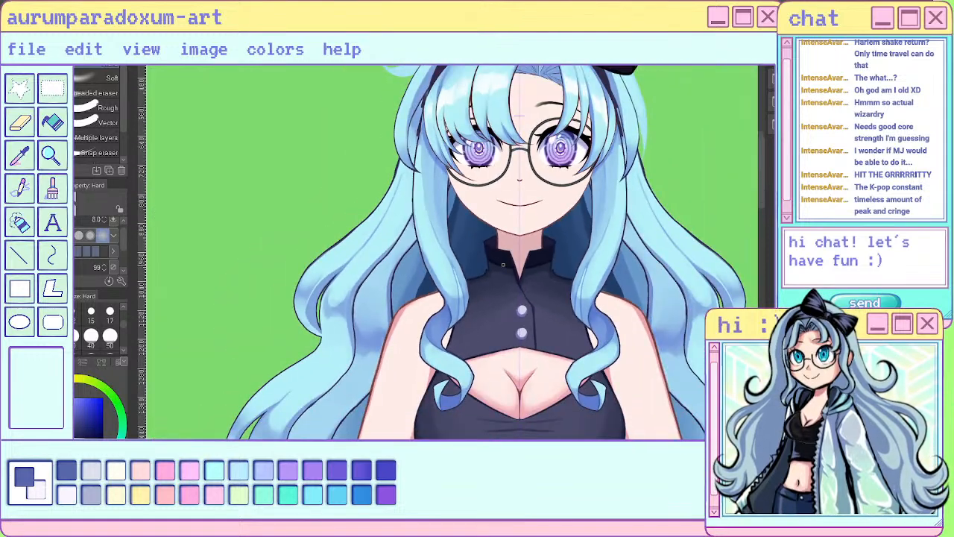
- Paint thin shadow strands down the lower part of the left front lock with the sai pen at size 7
scroll(499, 226, up, 4)
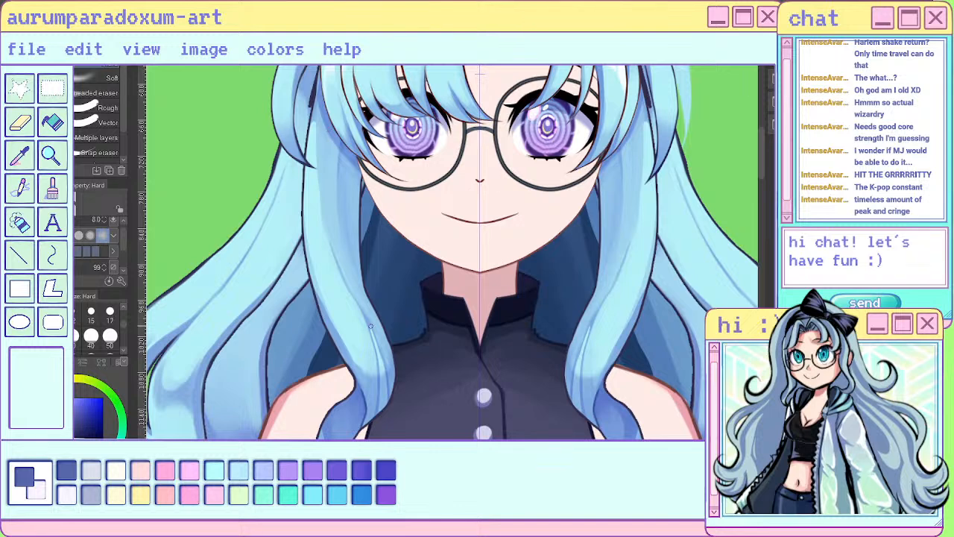
key(p)
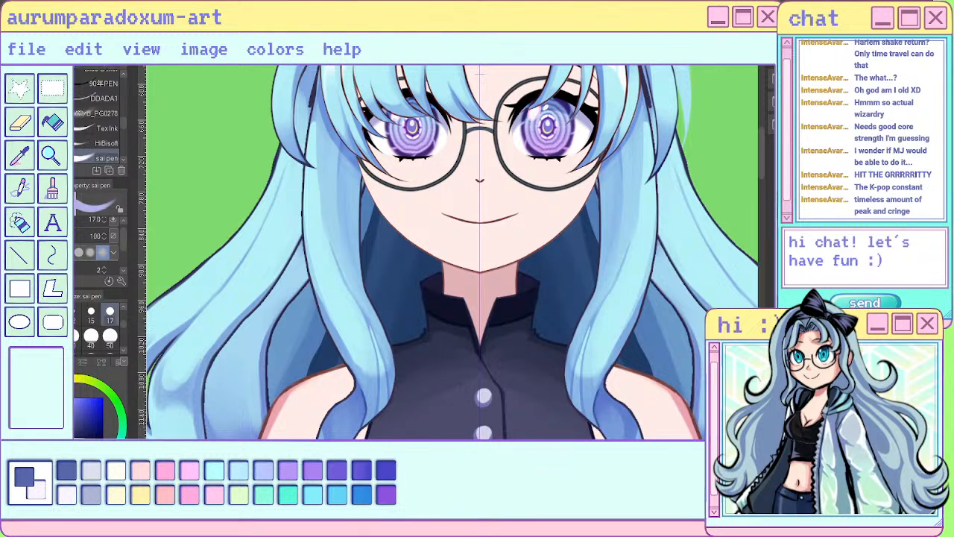
key(bracketleft)
key(bracketleft)
key(bracketleft)
key(bracketleft)
key(bracketleft)
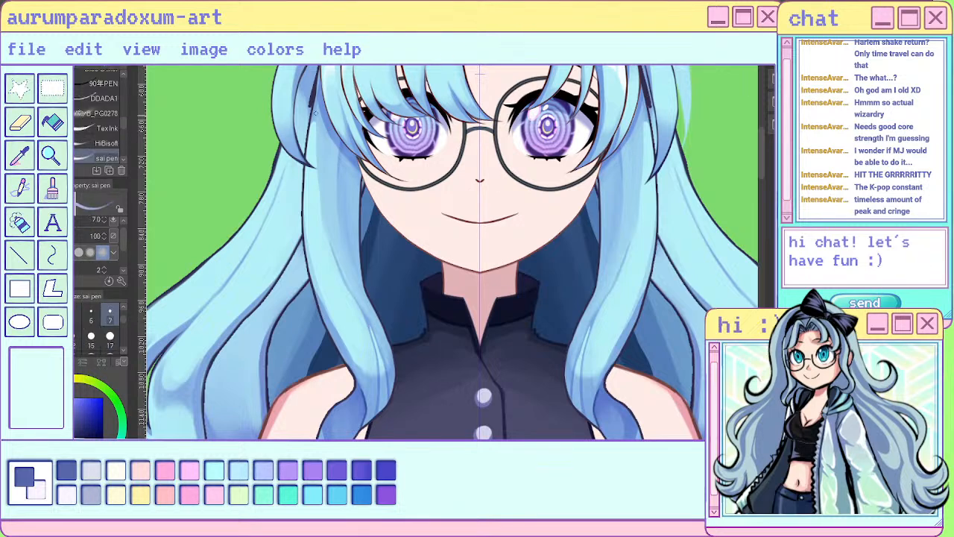
mouse_move(314, 114)
mouse_down()
mouse_move(327, 272)
mouse_move(325, 219)
mouse_move(336, 262)
mouse_move(319, 199)
mouse_move(367, 322)
mouse_move(349, 287)
mouse_move(380, 439)
mouse_up()
key(ctrl+z)
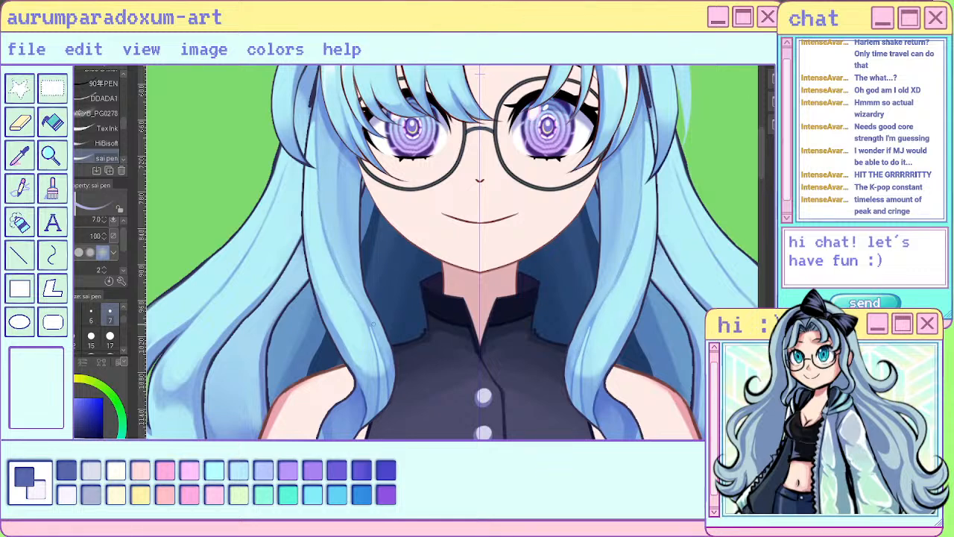
mouse_move(348, 287)
mouse_down()
mouse_move(387, 371)
mouse_move(370, 326)
mouse_move(392, 394)
mouse_up()
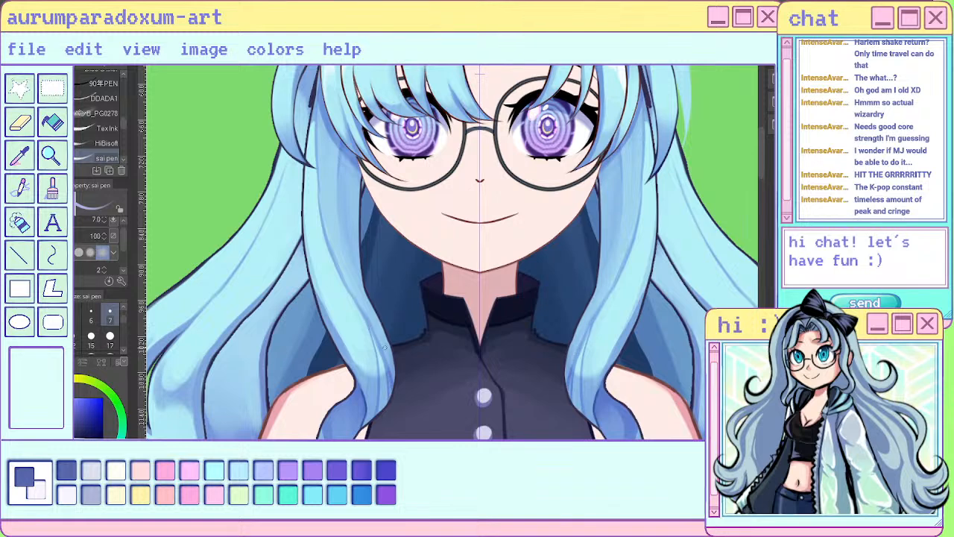
drag(371, 328, 389, 398)
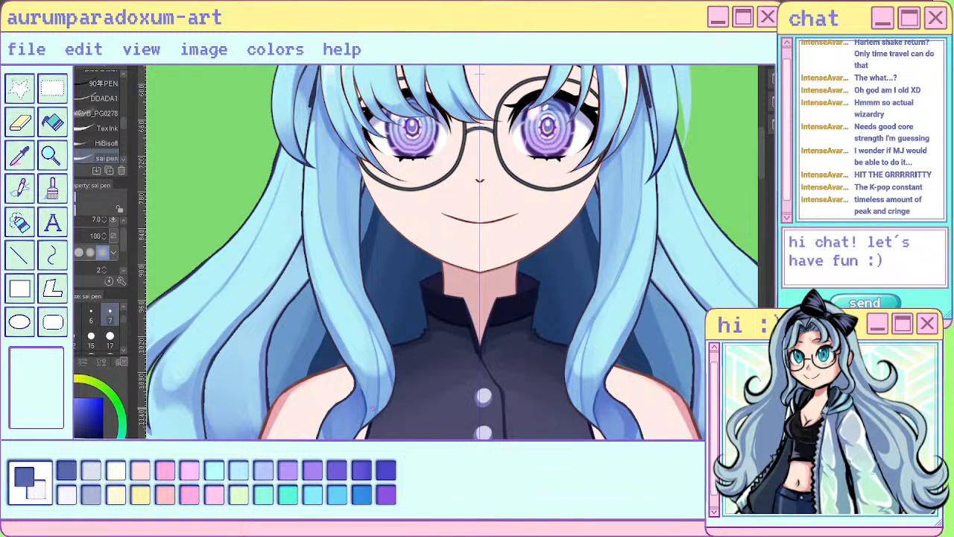
click(74, 411)
drag(339, 183, 344, 255)
drag(340, 200, 365, 316)
key(ctrl+z)
key(ctrl+z)
- Paint a long thin shadow strand down the upper part of the left front lock beside the face
drag(336, 168, 348, 284)
scroll(449, 298, down, 5)
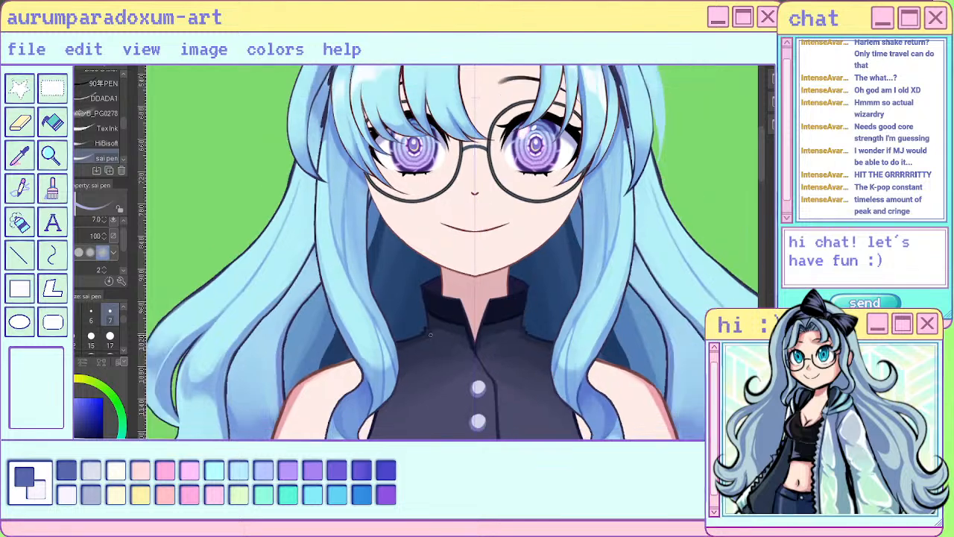
scroll(434, 302, up, 3)
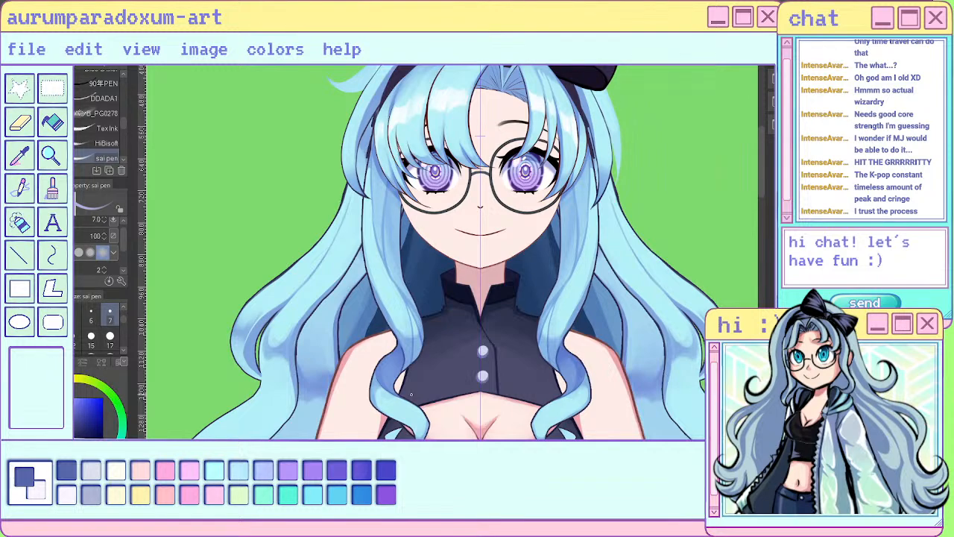
- Soften the shading along the inner edge of the left front lock with the Blend brush at size 17
scroll(436, 395, up, 3)
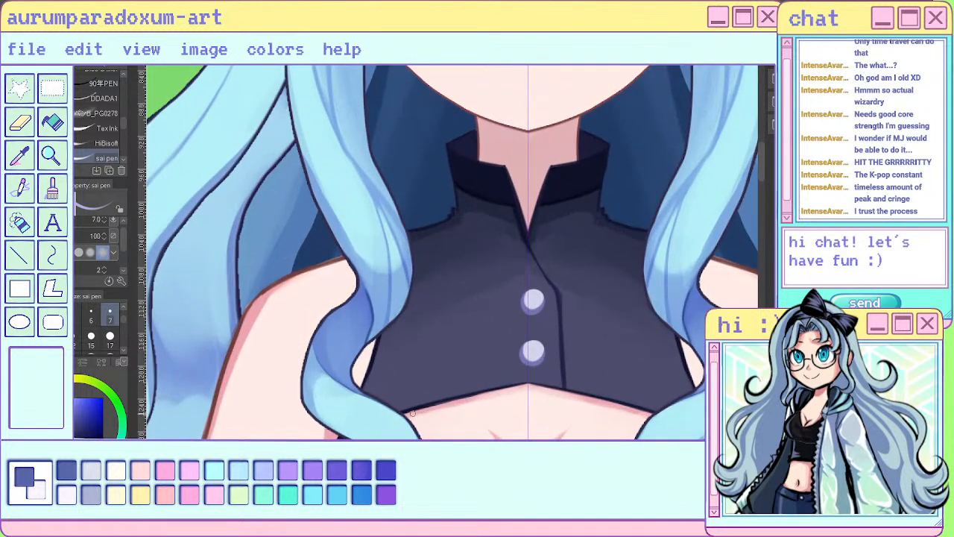
key(e)
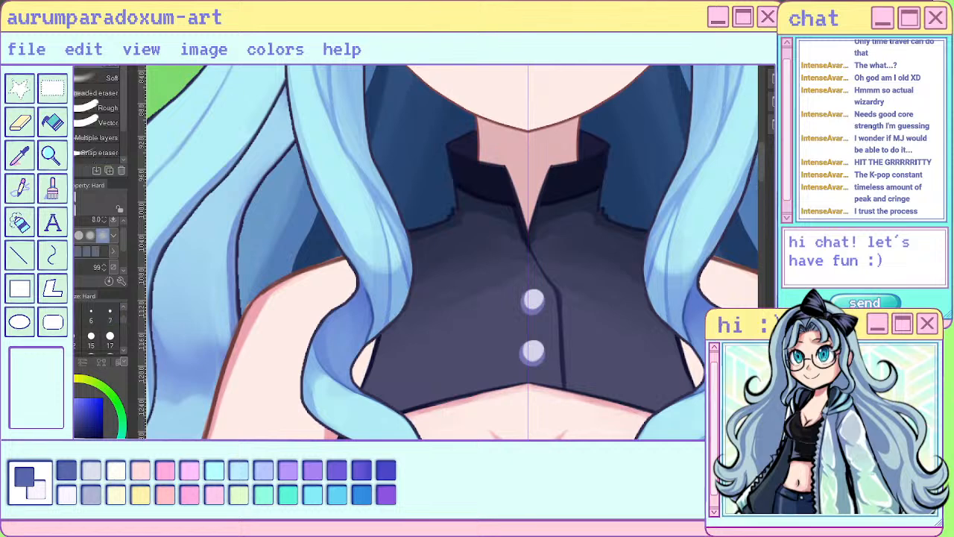
key(j)
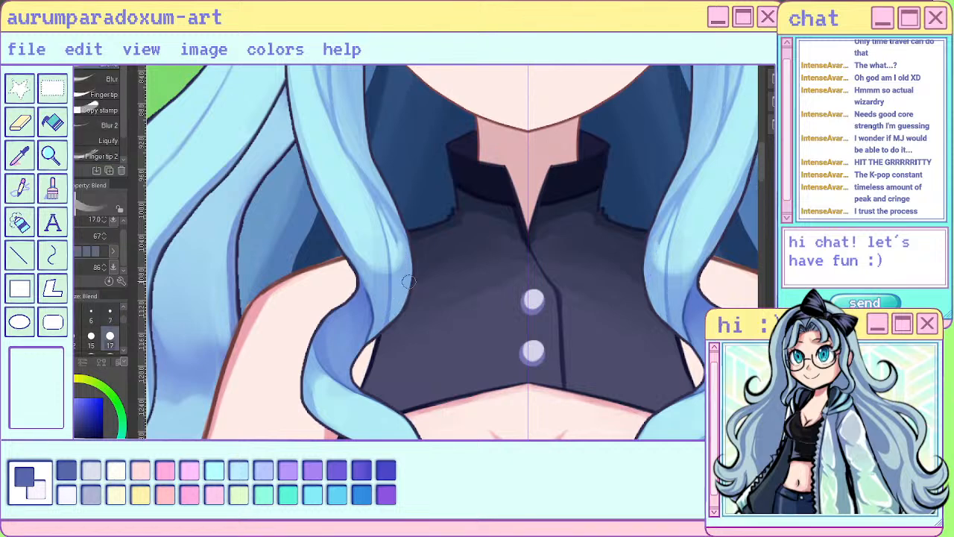
mouse_move(402, 262)
mouse_down()
mouse_move(383, 197)
mouse_move(375, 200)
mouse_move(365, 174)
mouse_up()
scroll(428, 226, down, 5)
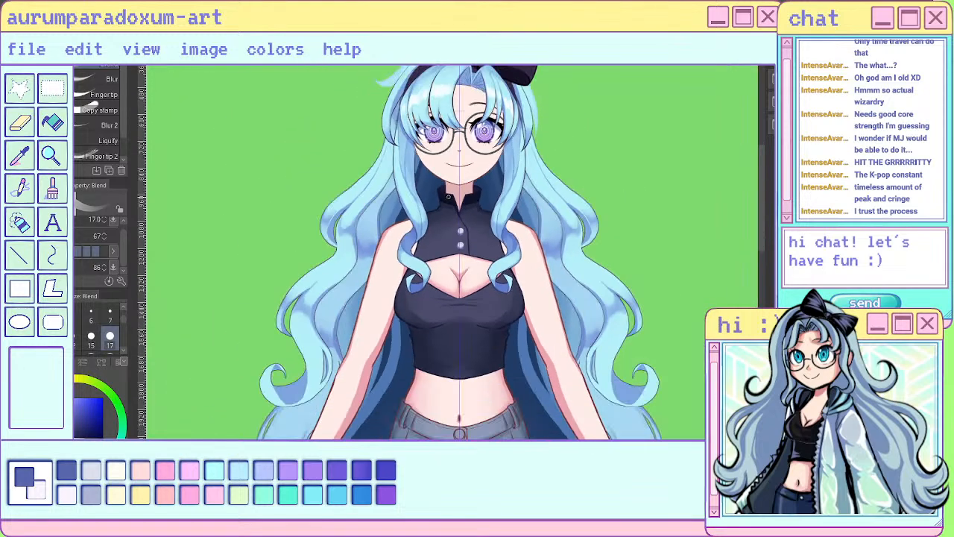
- Blend the shading along the right front lock beside the collar and chest
scroll(489, 203, up, 3)
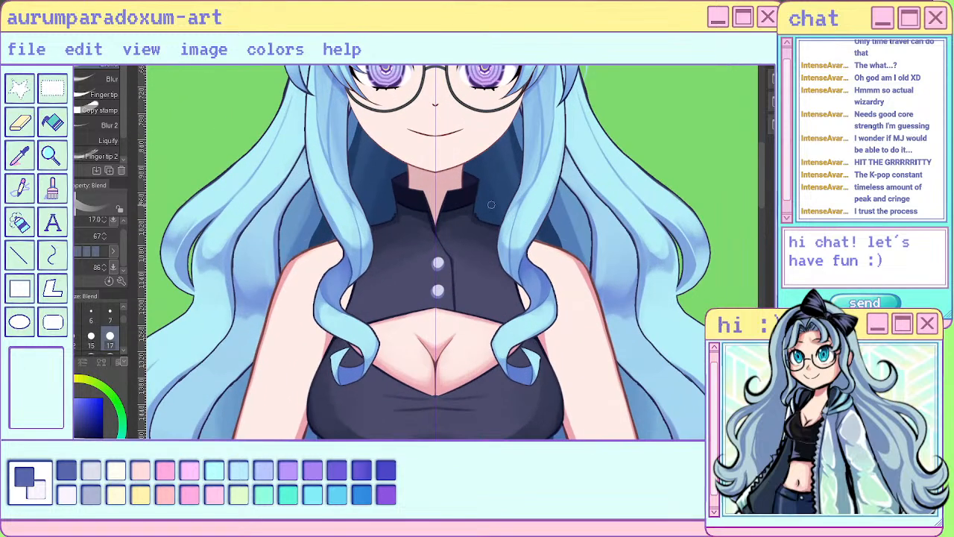
mouse_move(531, 196)
mouse_down()
mouse_move(509, 227)
mouse_move(511, 275)
mouse_up()
drag(531, 196, 512, 217)
scroll(509, 282, down, 4)
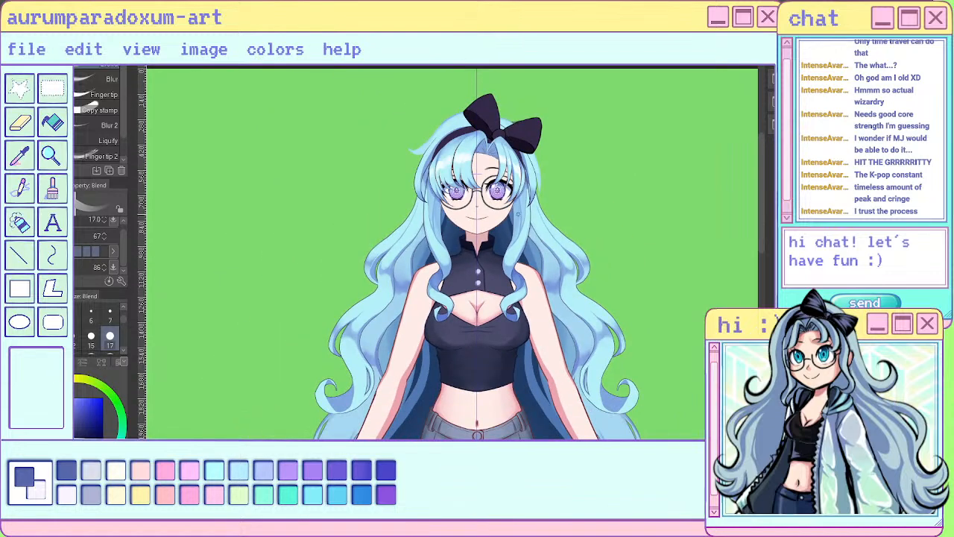
- Paint thin shadow strands along the inner edge of the left front lock beside the collar with the sai pen at size 7
scroll(447, 249, up, 4)
click(36, 153)
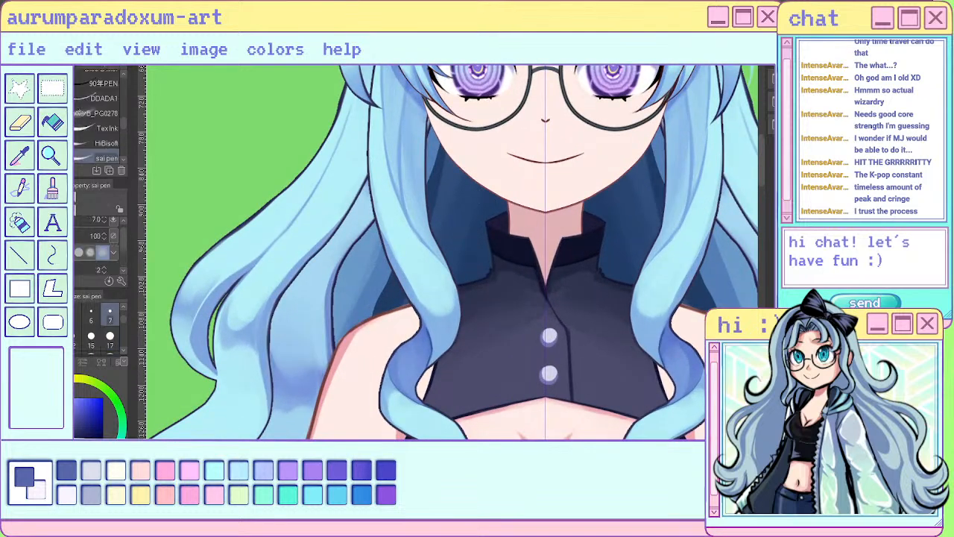
drag(404, 208, 428, 254)
drag(401, 205, 443, 273)
drag(426, 248, 459, 328)
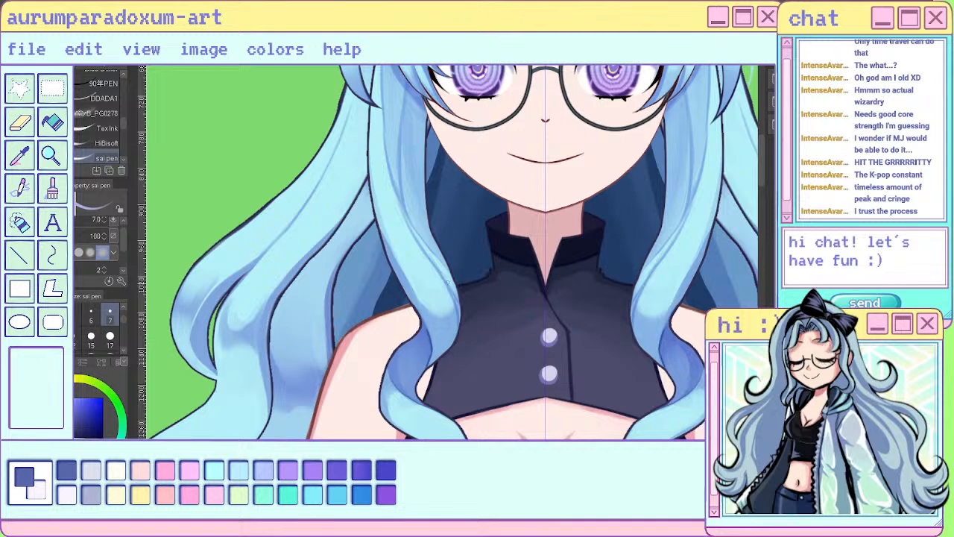
drag(428, 252, 459, 286)
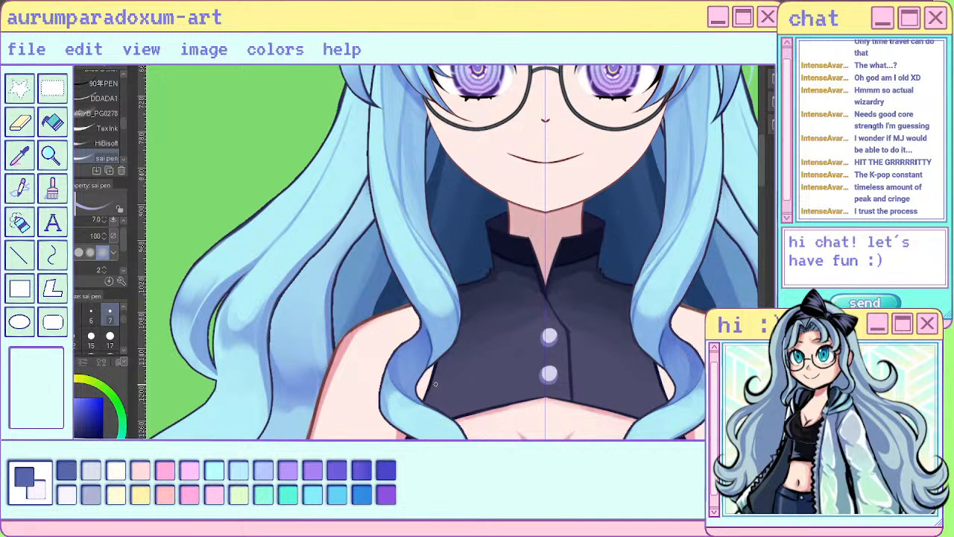
drag(408, 217, 456, 291)
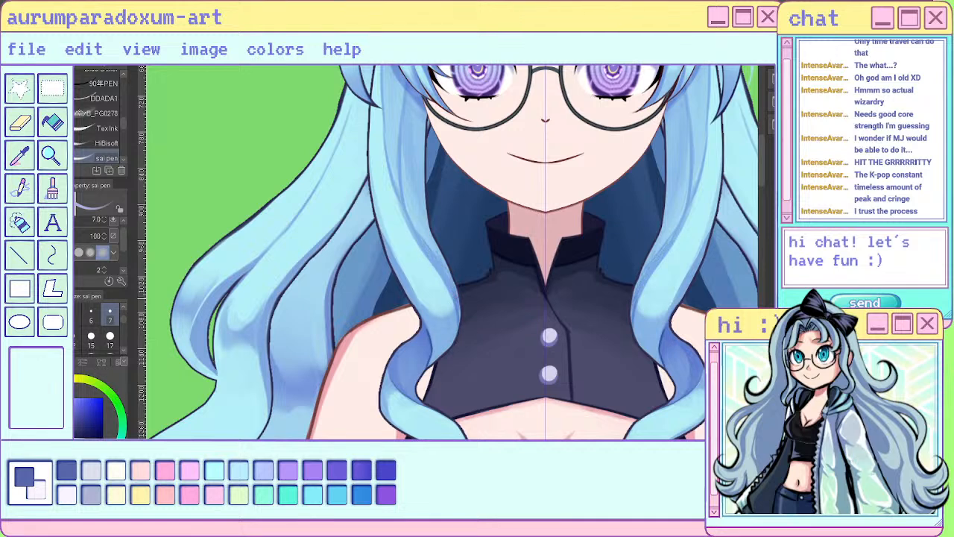
drag(424, 236, 443, 258)
- Trim the new strands on the left front lock with the Hard eraser at size 8 and soften them with Blend at size 17
key(e)
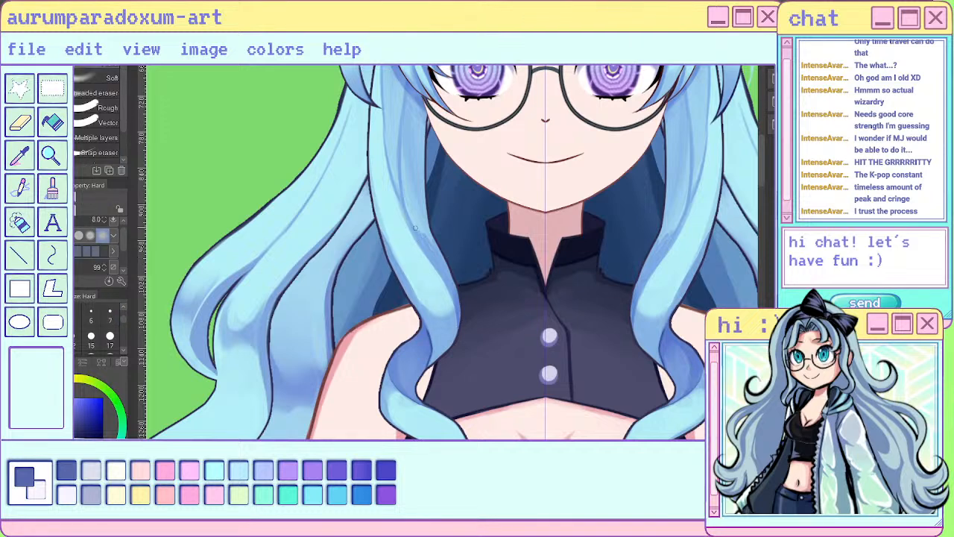
mouse_move(415, 232)
mouse_down()
mouse_move(448, 287)
mouse_move(451, 326)
mouse_up()
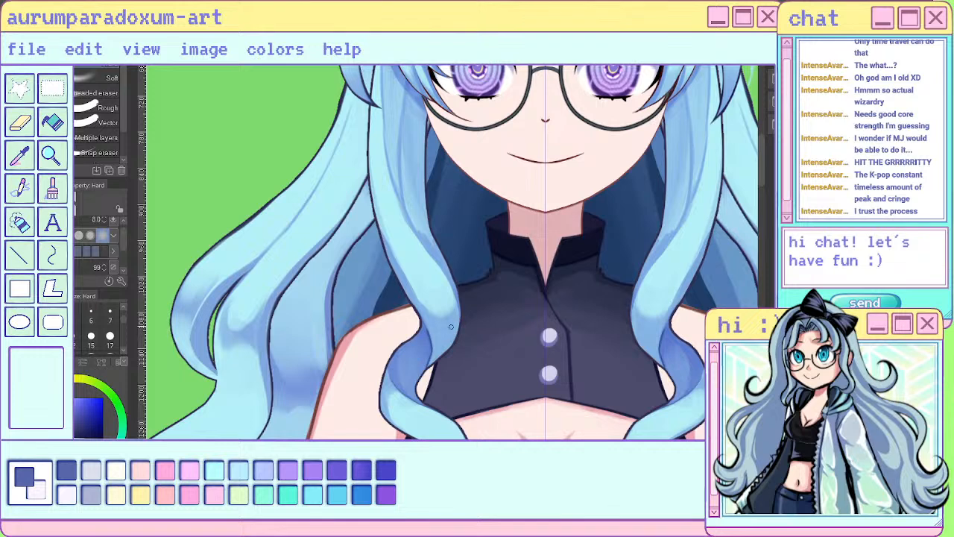
key(j)
drag(415, 217, 432, 242)
drag(413, 198, 427, 233)
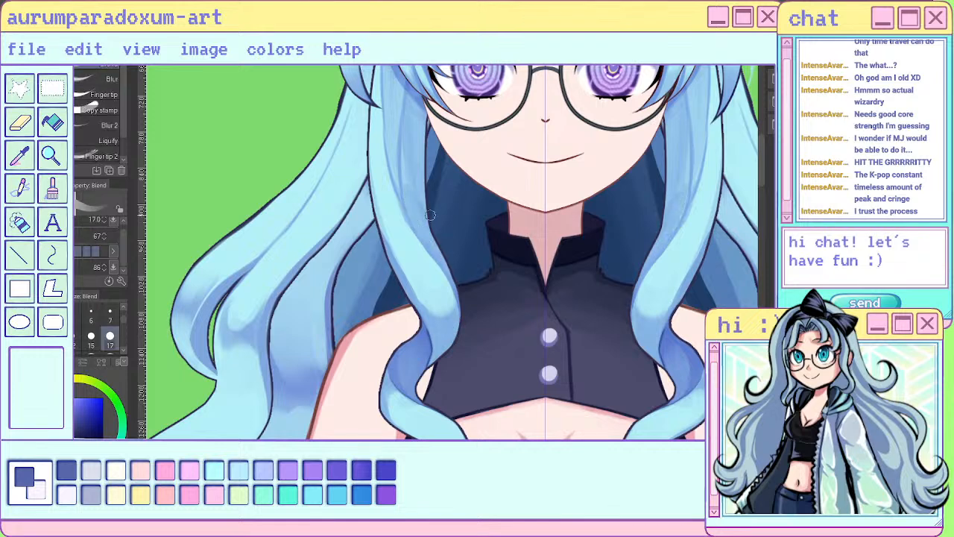
drag(407, 187, 407, 168)
- Erase excess shading along the inner edge of the left front lock beside the face and collar with the Hard eraser at size 8
scroll(430, 245, down, 5)
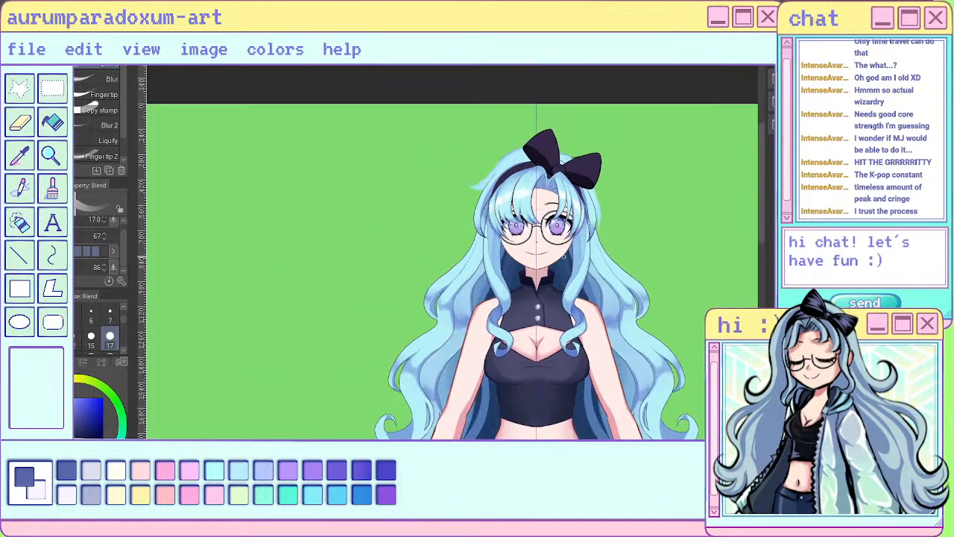
scroll(584, 299, up, 3)
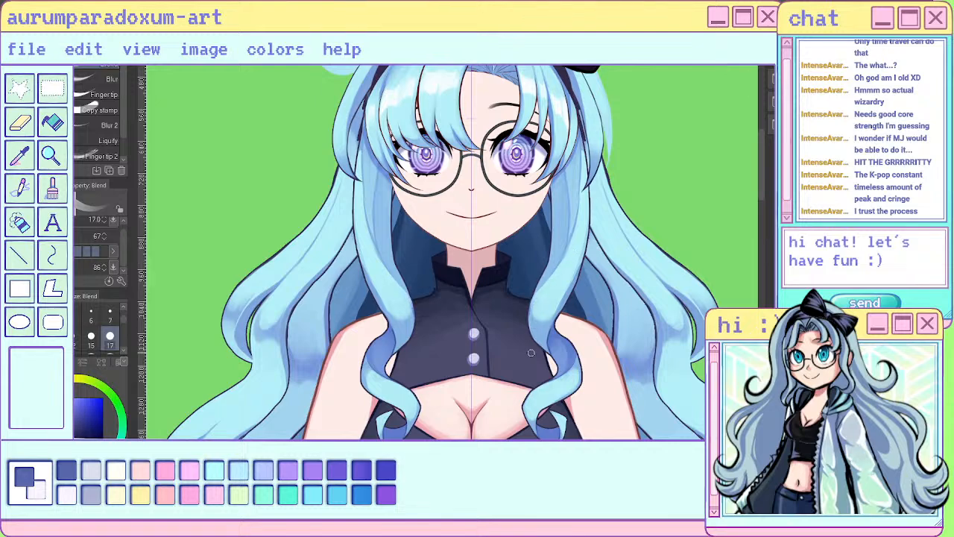
scroll(531, 353, down, 3)
scroll(581, 233, down, 2)
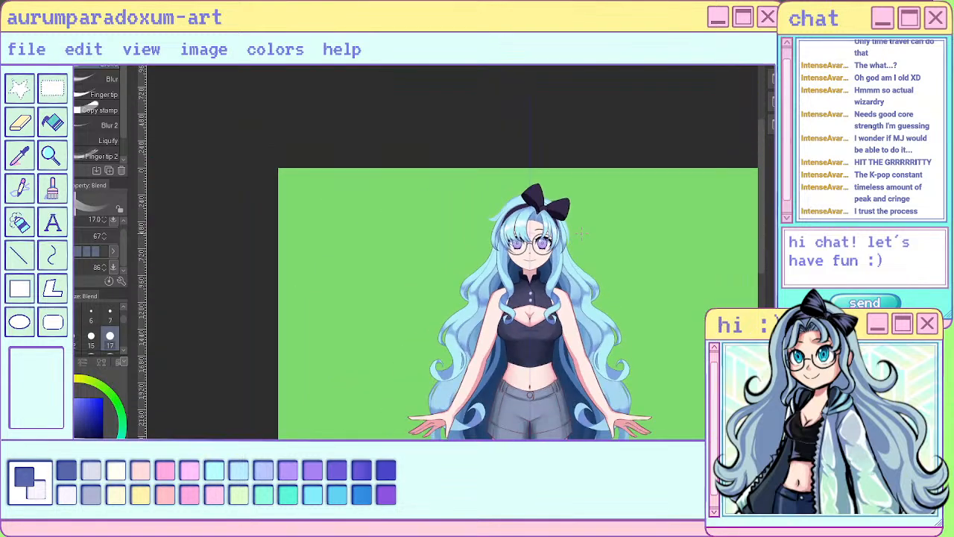
scroll(578, 236, up, 4)
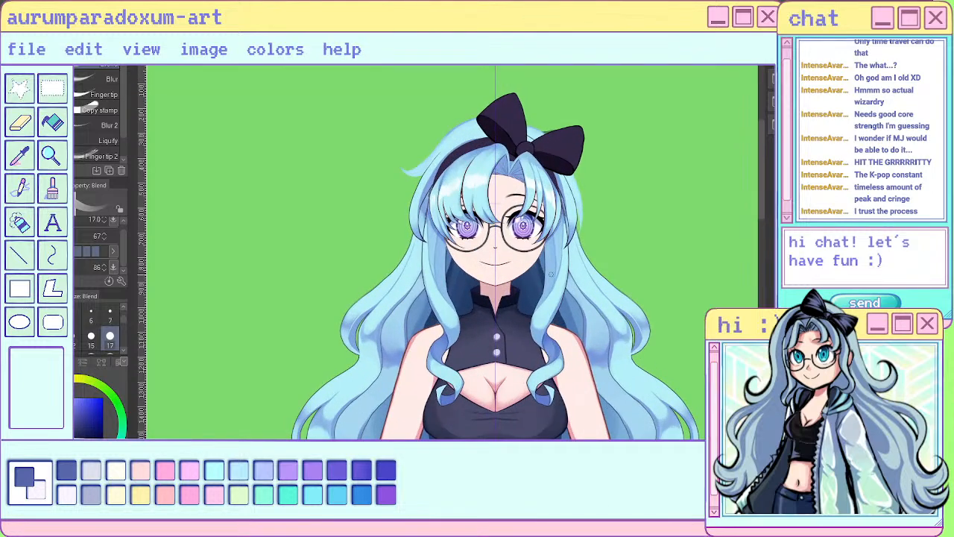
scroll(535, 313, up, 2)
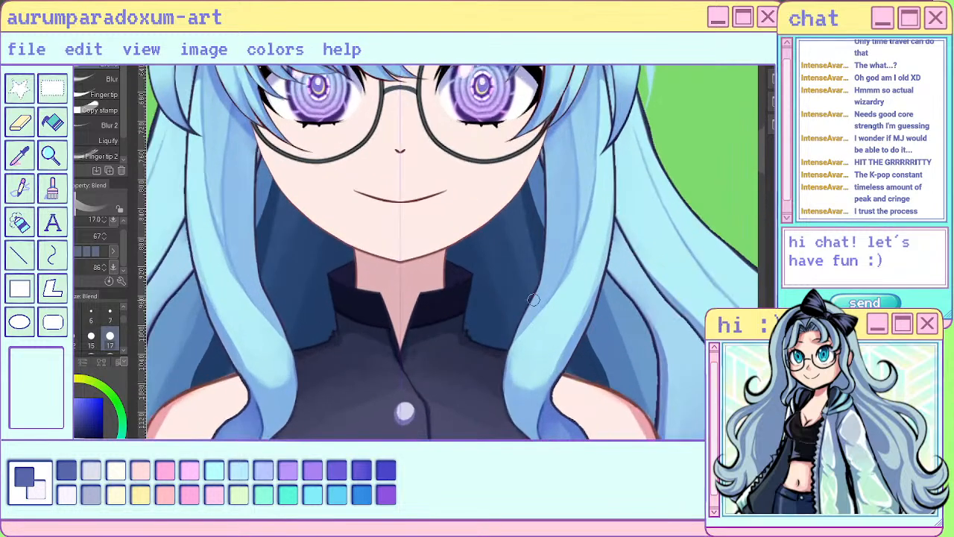
key(e)
drag(253, 233, 290, 352)
drag(256, 190, 261, 286)
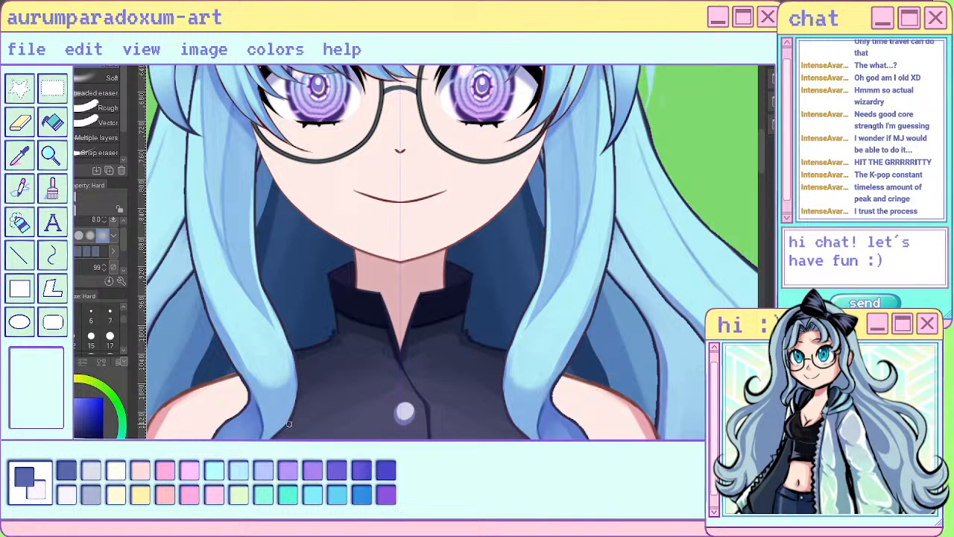
- Review the front hair at different scales and set the Hard eraser's size to 17
scroll(289, 424, down, 5)
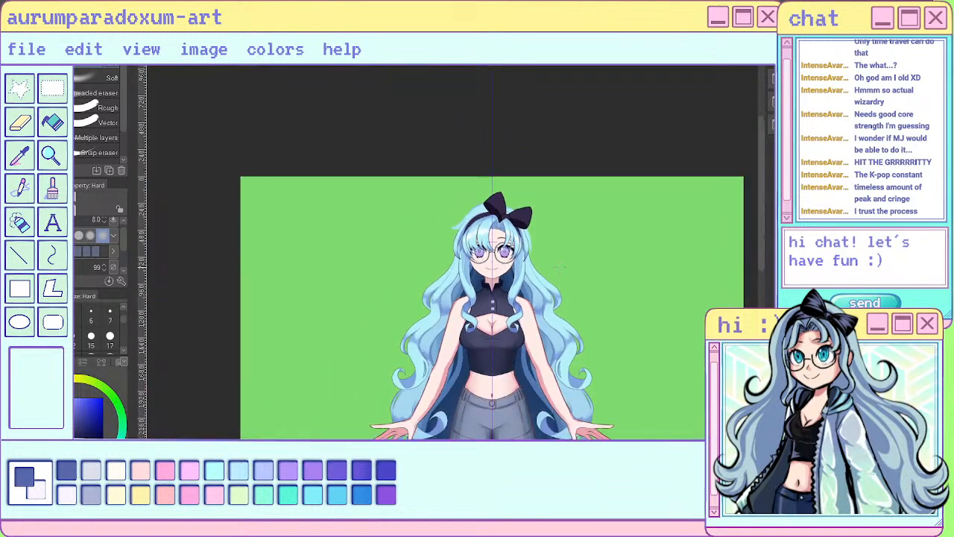
scroll(552, 264, up, 5)
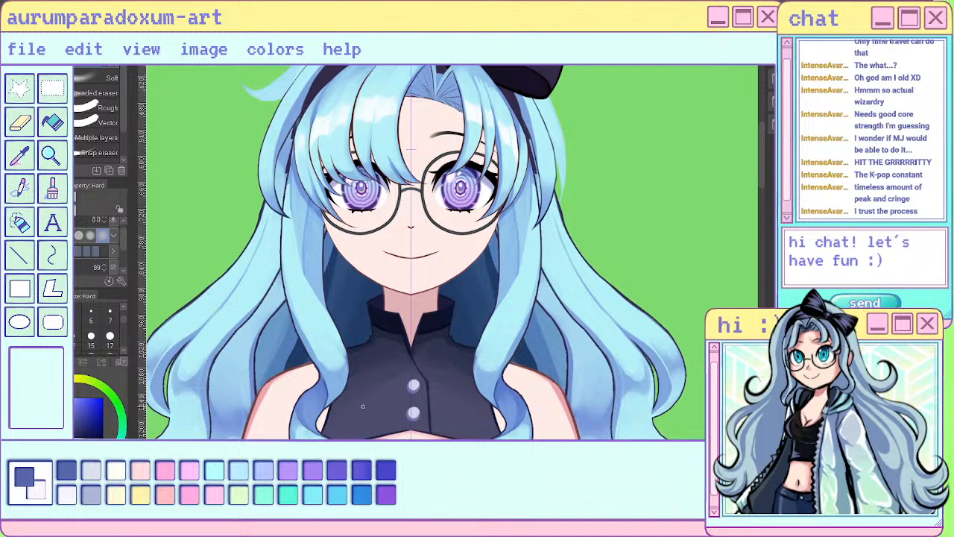
scroll(363, 407, down, 5)
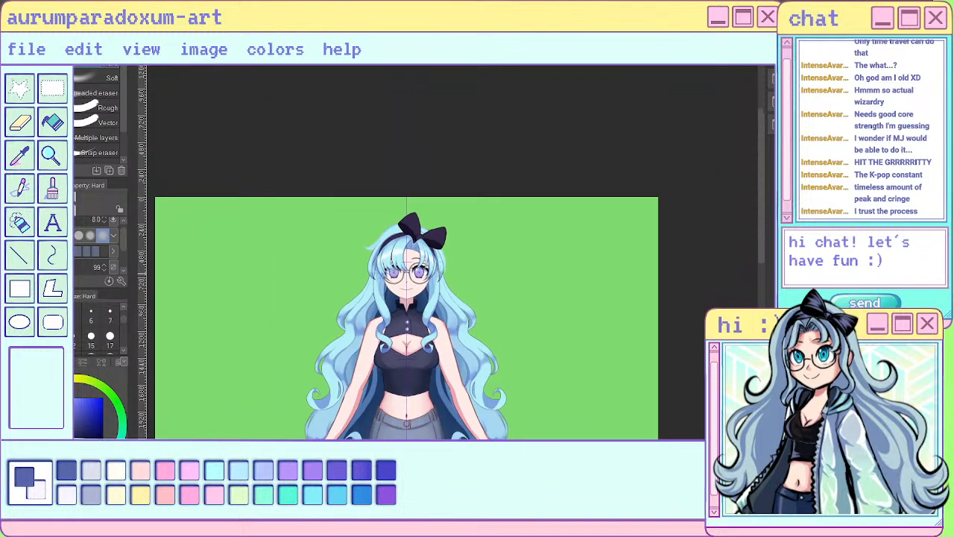
scroll(382, 280, up, 5)
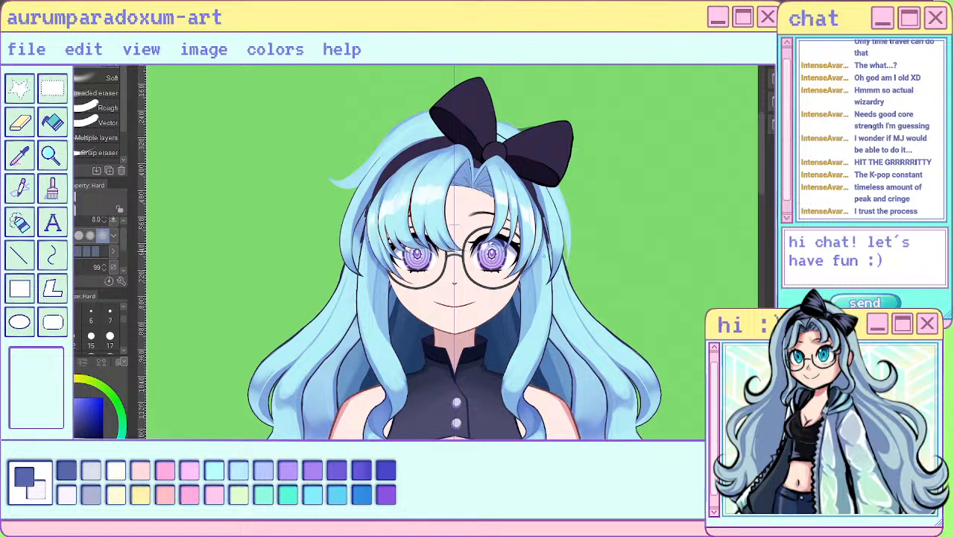
key(])
key(])
key(])
key(])
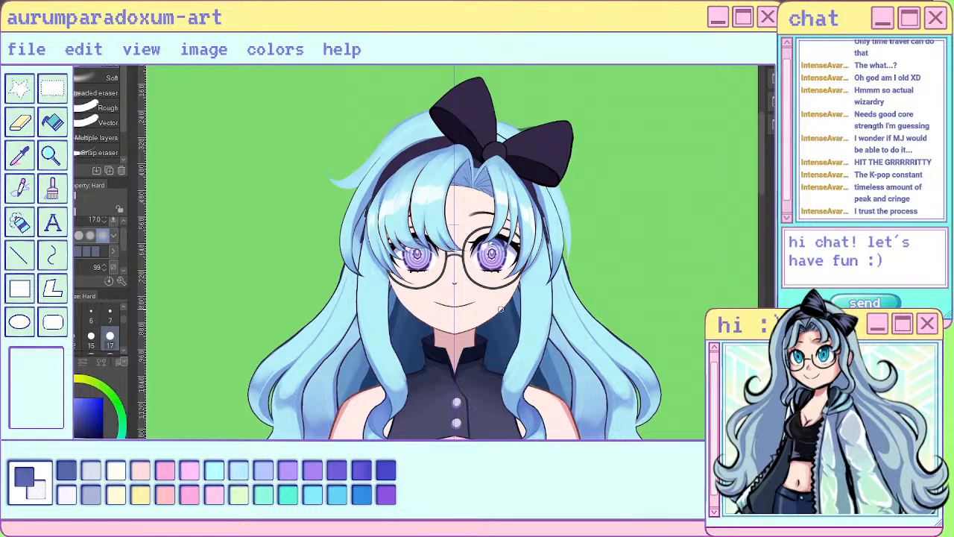
- Examine the hair shading on the whole figure and up close around the face and front locks
scroll(502, 309, down, 3)
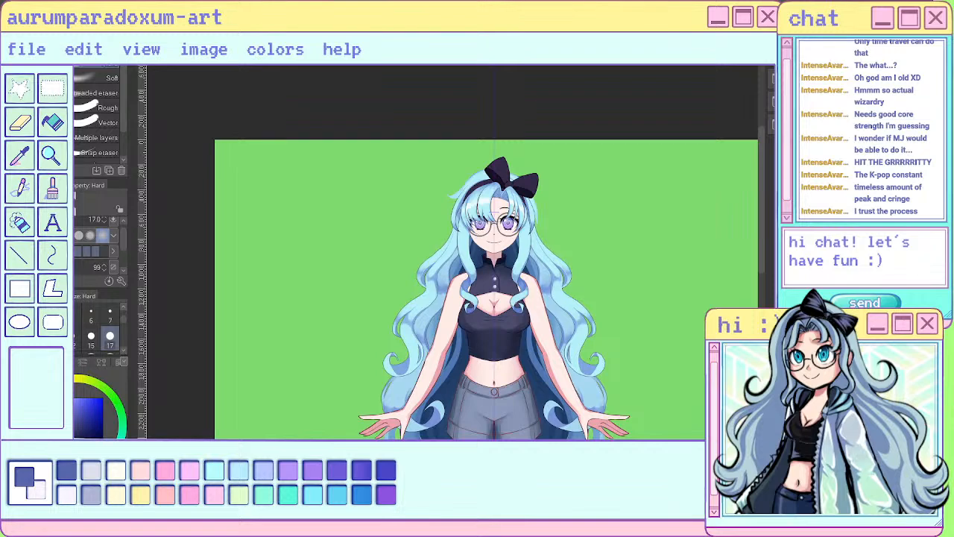
scroll(467, 287, up, 3)
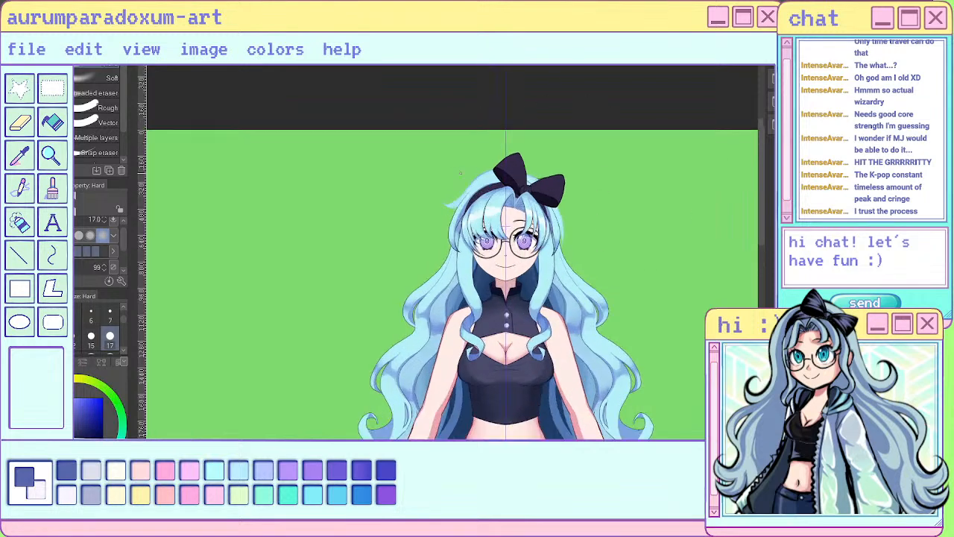
scroll(467, 287, up, 1)
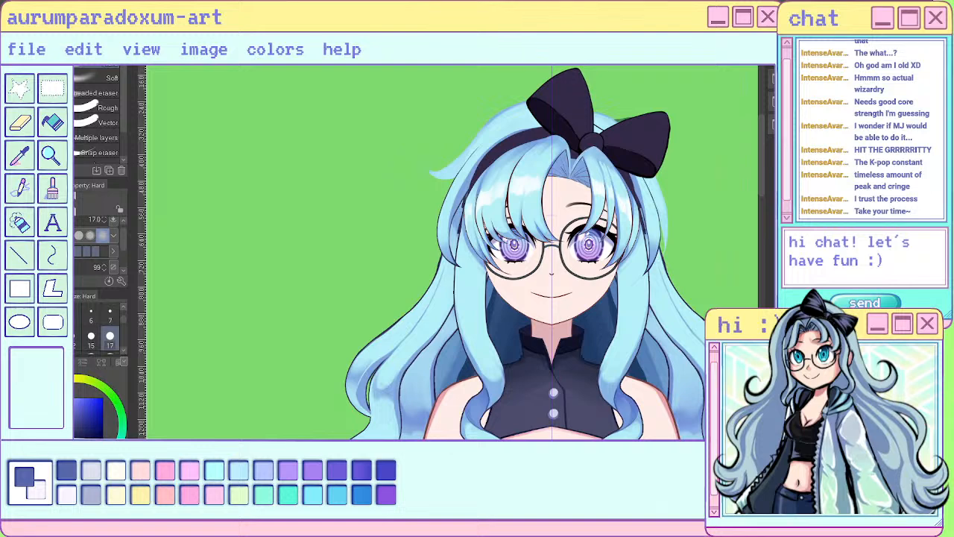
scroll(642, 284, up, 1)
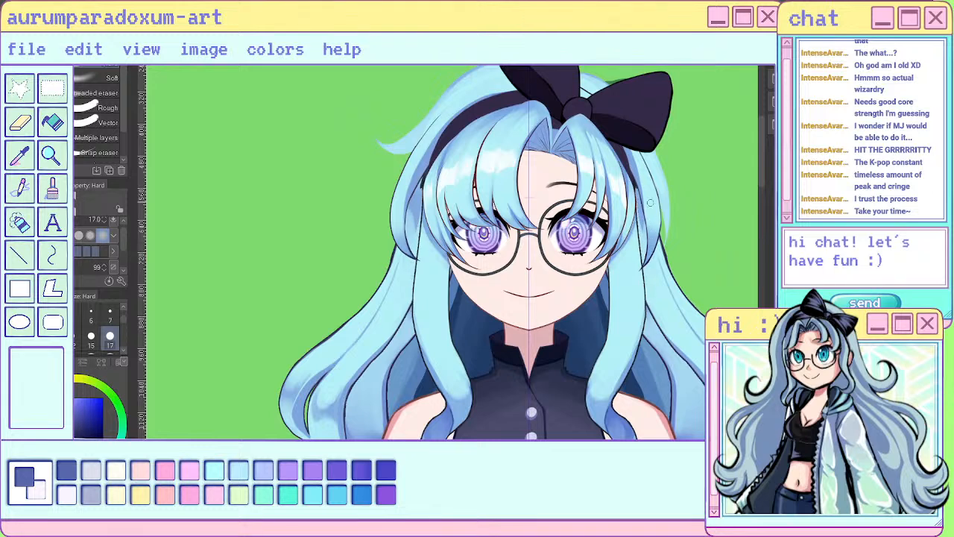
scroll(650, 202, down, 3)
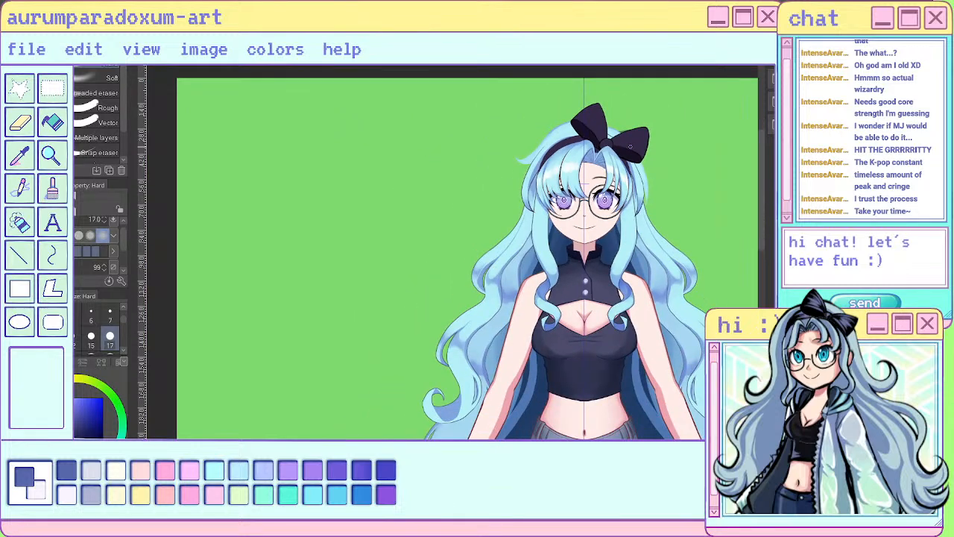
scroll(585, 171, down, 2)
scroll(585, 179, up, 4)
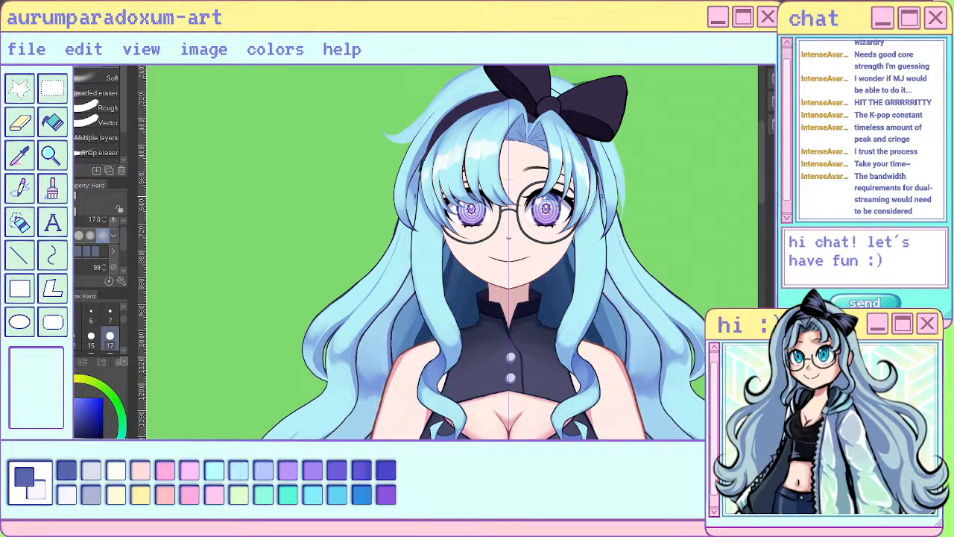
scroll(600, 177, down, 4)
scroll(600, 182, up, 4)
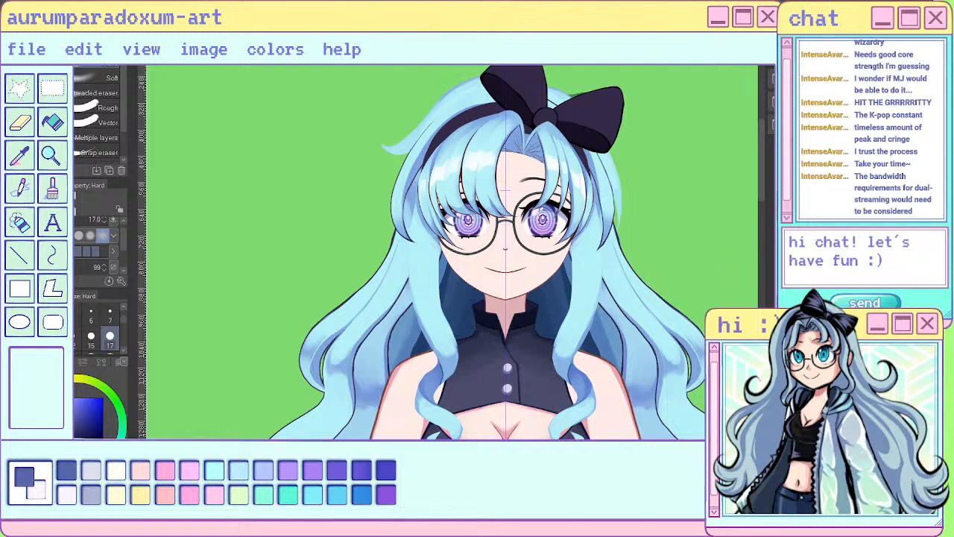
key(ctrl+z)
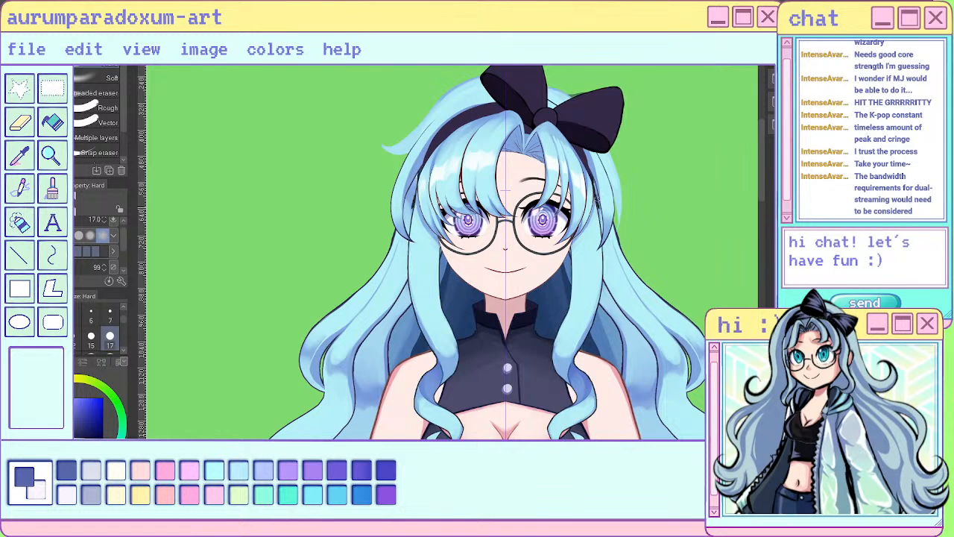
drag(594, 176, 600, 209)
drag(598, 209, 599, 285)
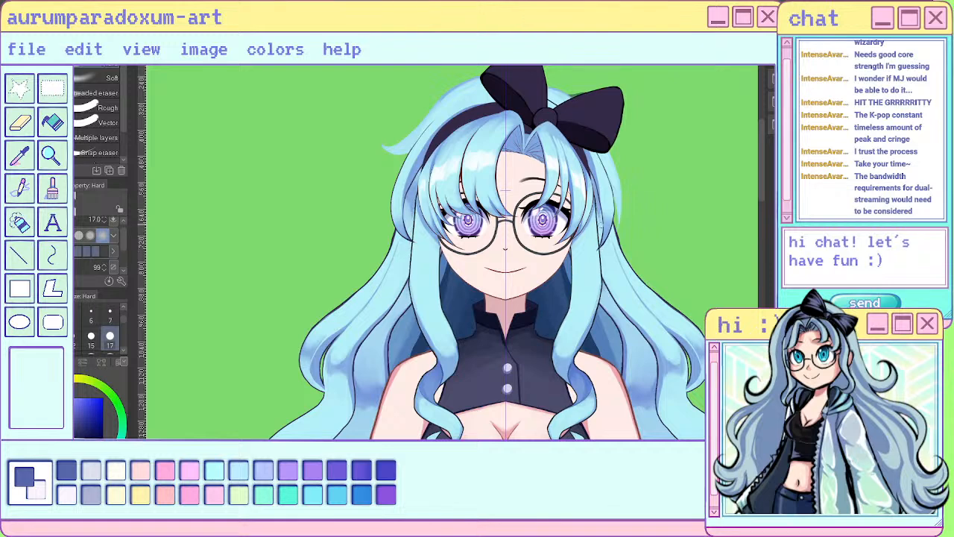
key(ctrl+z)
drag(595, 193, 599, 316)
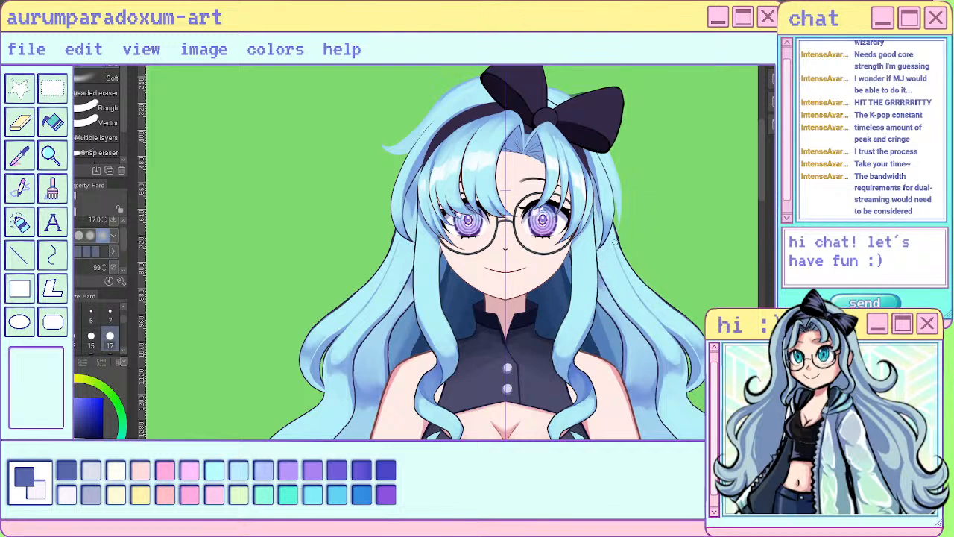
key(ctrl+z)
drag(594, 197, 600, 257)
key(ctrl+z)
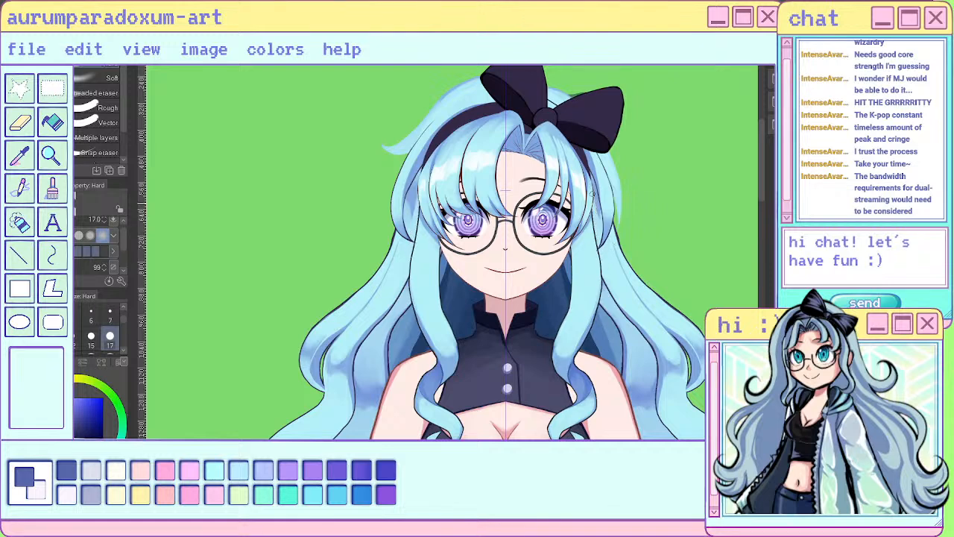
- Erase shading along the outer edge of the right front lock and the inner edge of the left one with the Hard eraser at size 17
drag(592, 209, 601, 276)
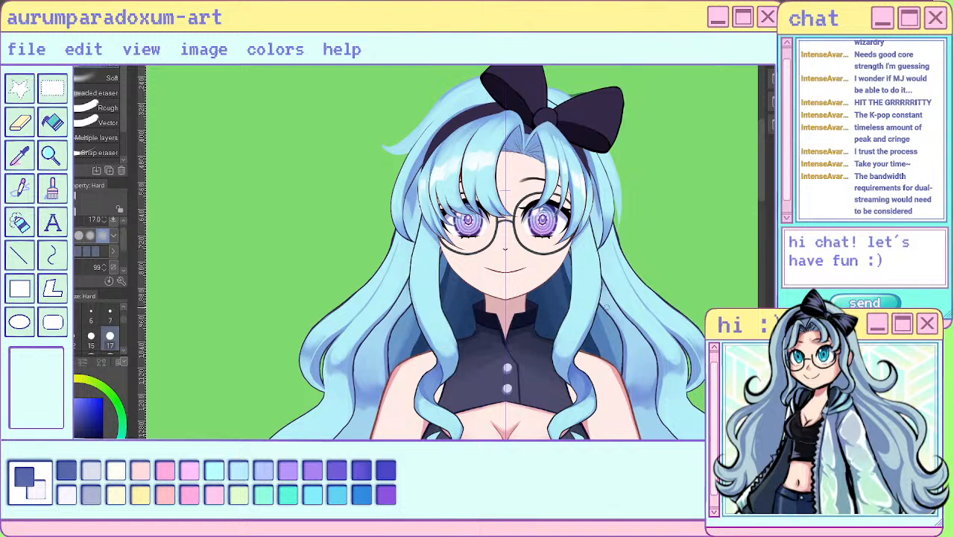
drag(595, 233, 600, 280)
drag(571, 240, 572, 290)
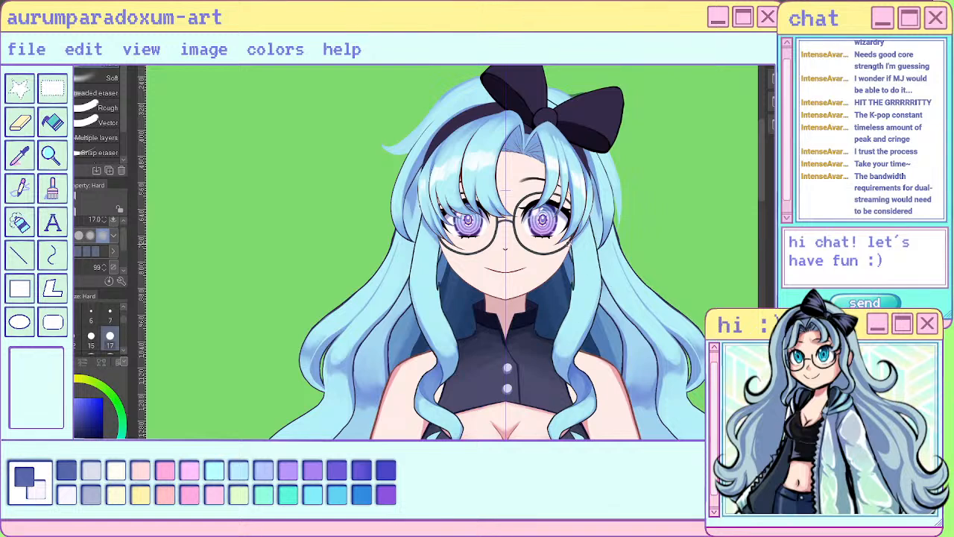
key(ctrl+z)
alt+click(588, 256)
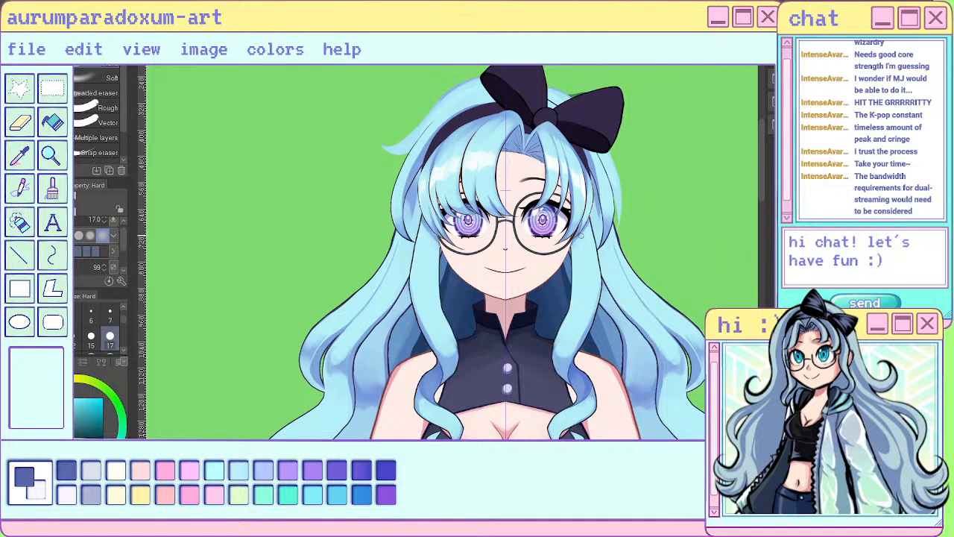
drag(590, 218, 601, 291)
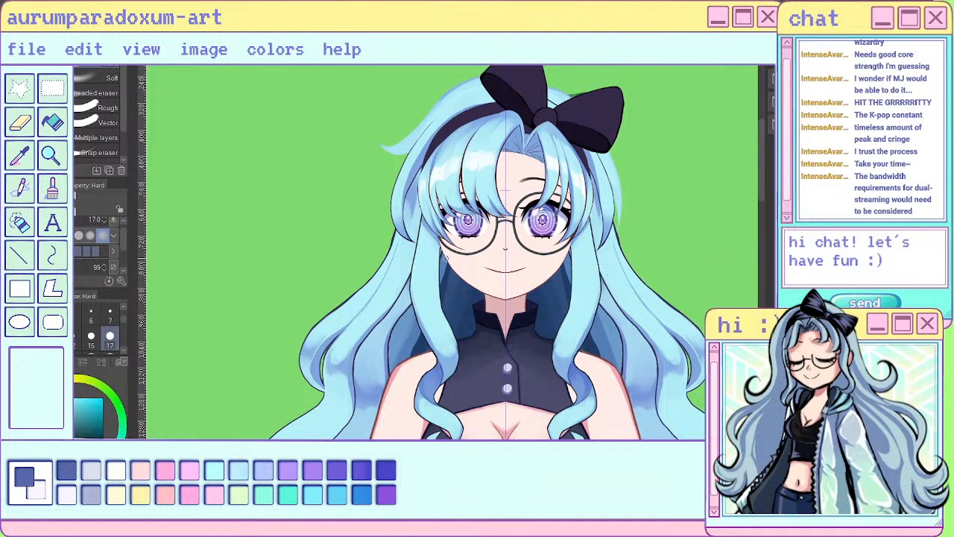
drag(440, 260, 454, 335)
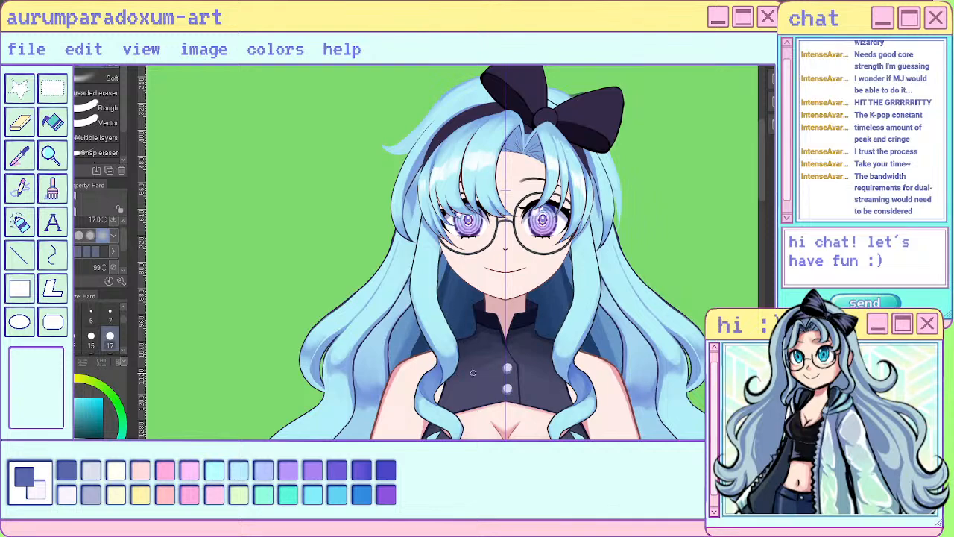
scroll(605, 218, down, 4)
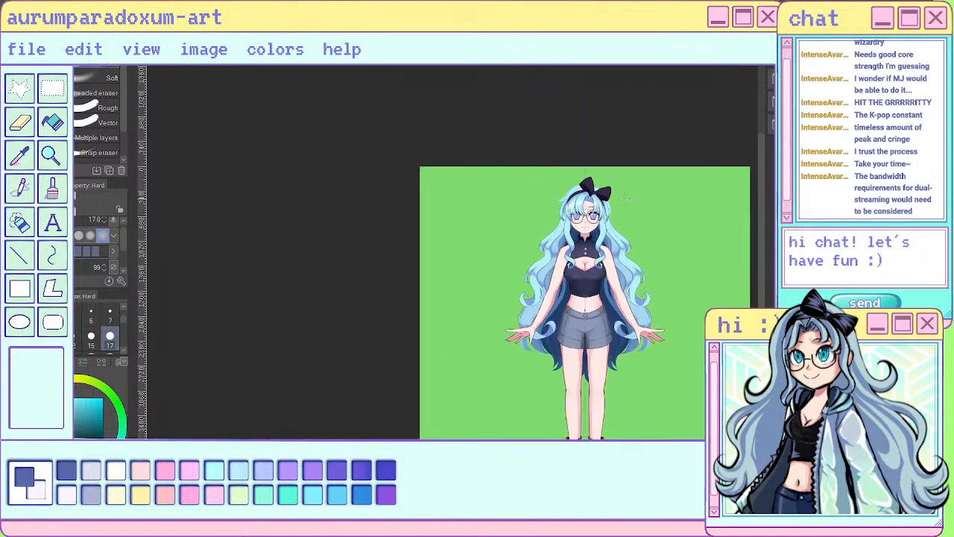
- Sample a blue from the left front lock beside the glasses and choose the soft watercolor brush for shading
scroll(605, 216, up, 2)
scroll(564, 248, up, 3)
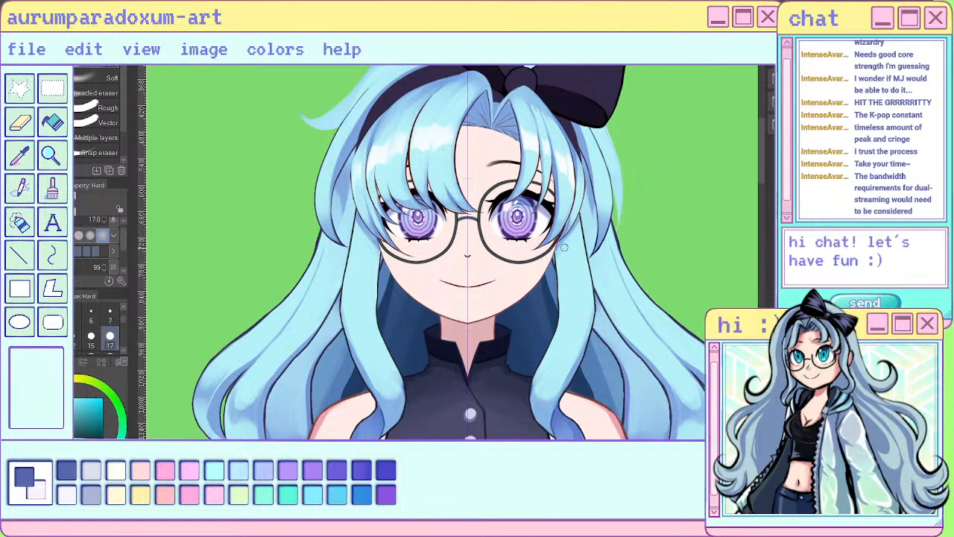
key(p)
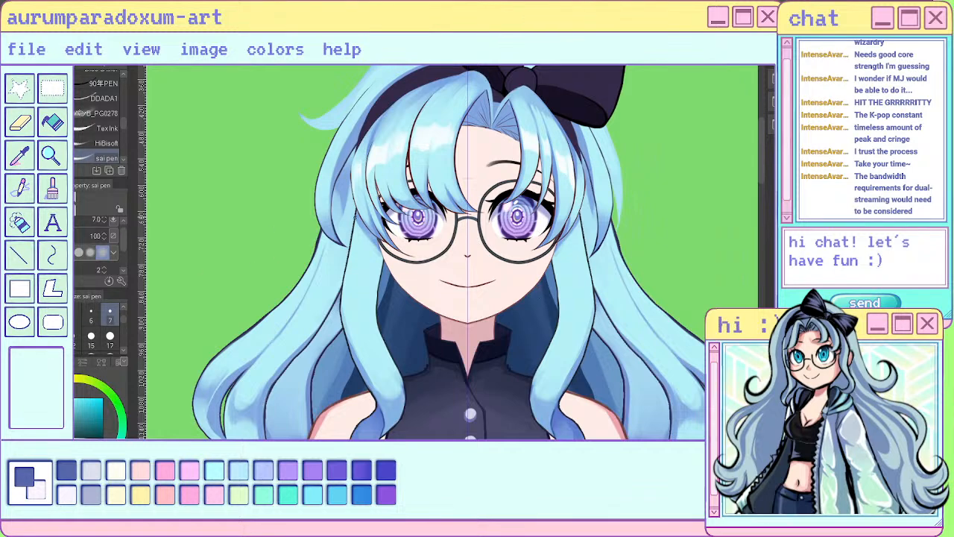
alt+click(359, 217)
click(110, 339)
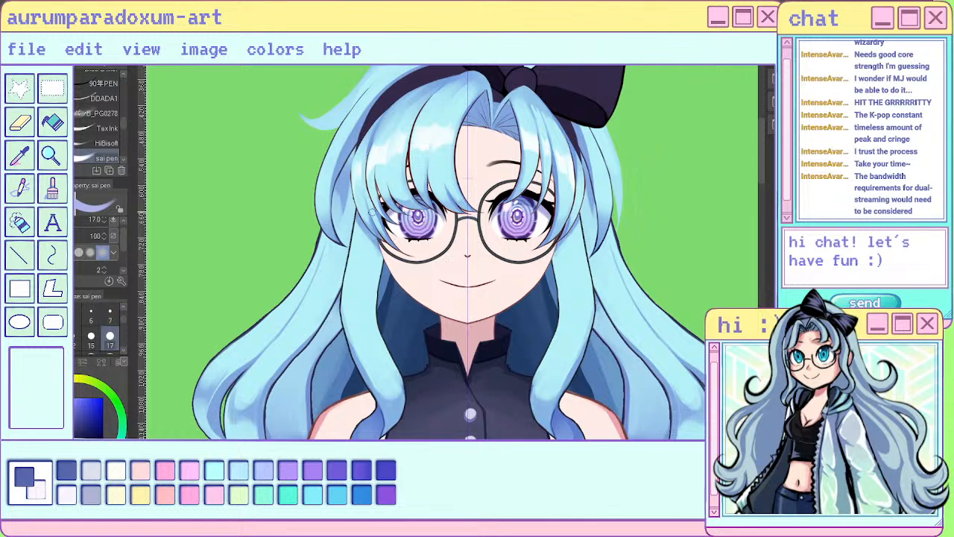
key(b)
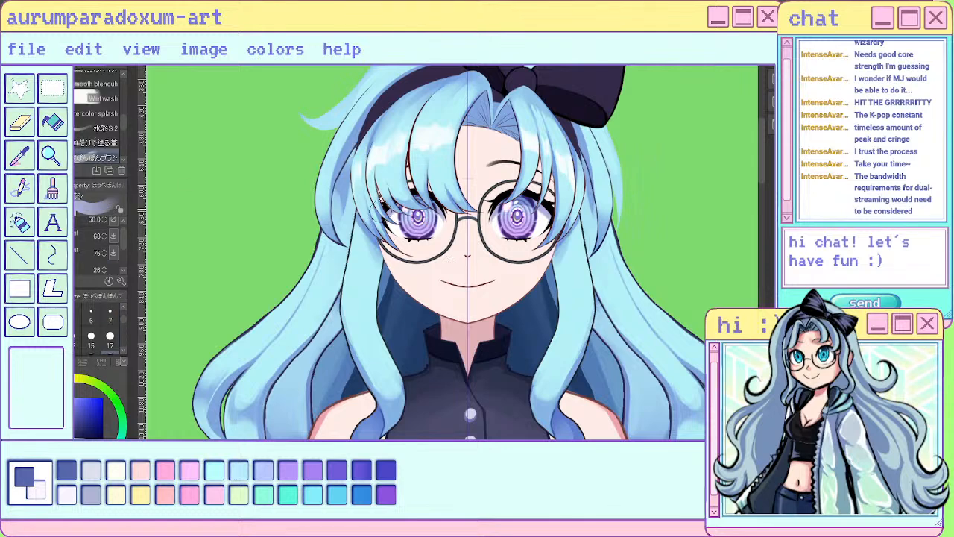
- Try a shading touch on the hair beside the left lens with the brush at size 50, and undo the trial strokes
key(ctrl+z)
key(ctrl+z)
key(ctrl+z)
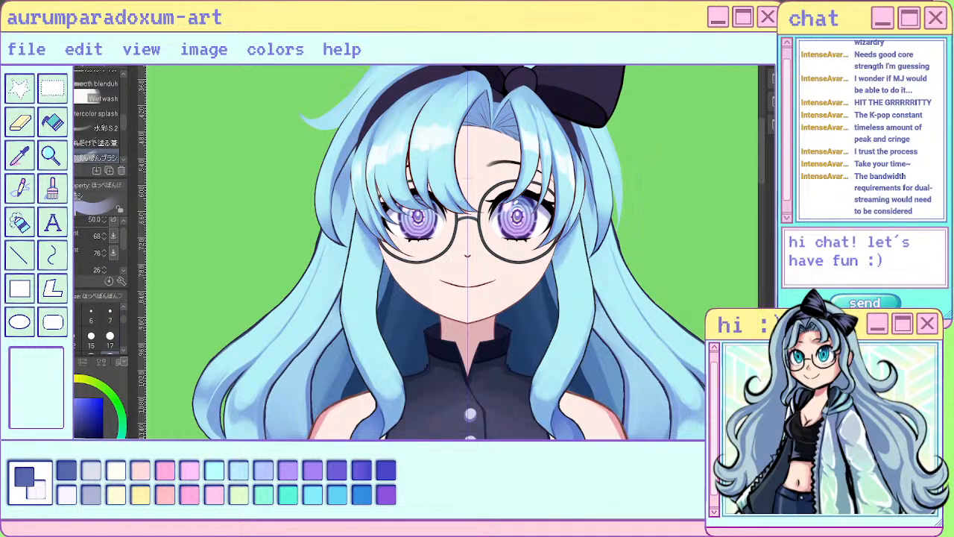
key(ctrl+z)
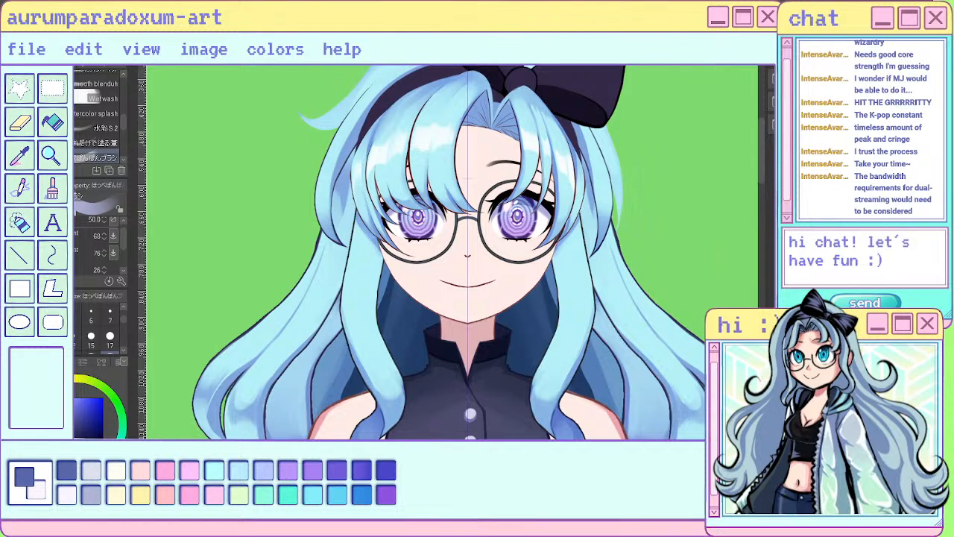
mouse_move(378, 196)
mouse_down()
mouse_move(370, 187)
mouse_move(375, 196)
mouse_up()
key(ctrl+z)
key(ctrl+z)
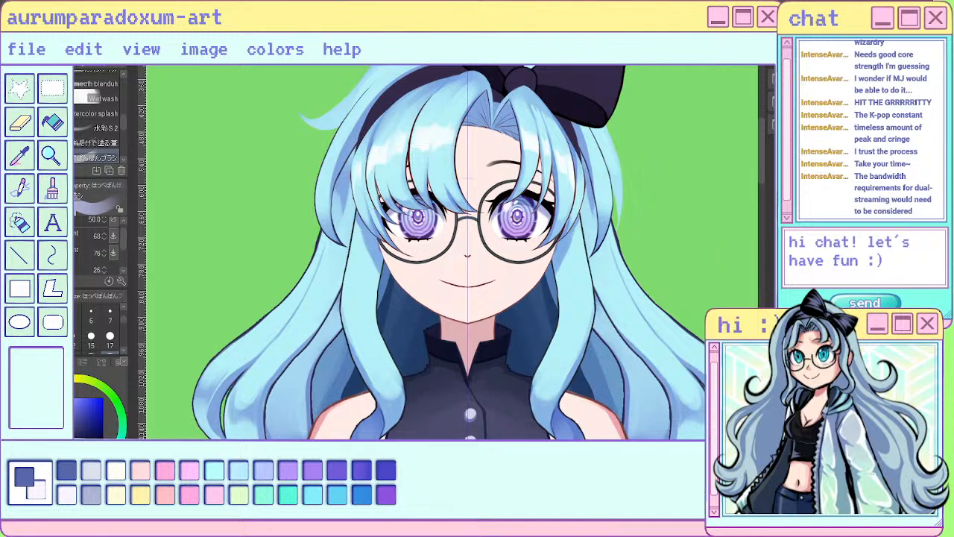
- Shade the upper parts of both front locks along the cheeks with the soft watercolor brush at size 17
click(110, 344)
mouse_move(358, 215)
mouse_down()
mouse_move(382, 274)
mouse_move(378, 267)
mouse_up()
drag(570, 224, 554, 270)
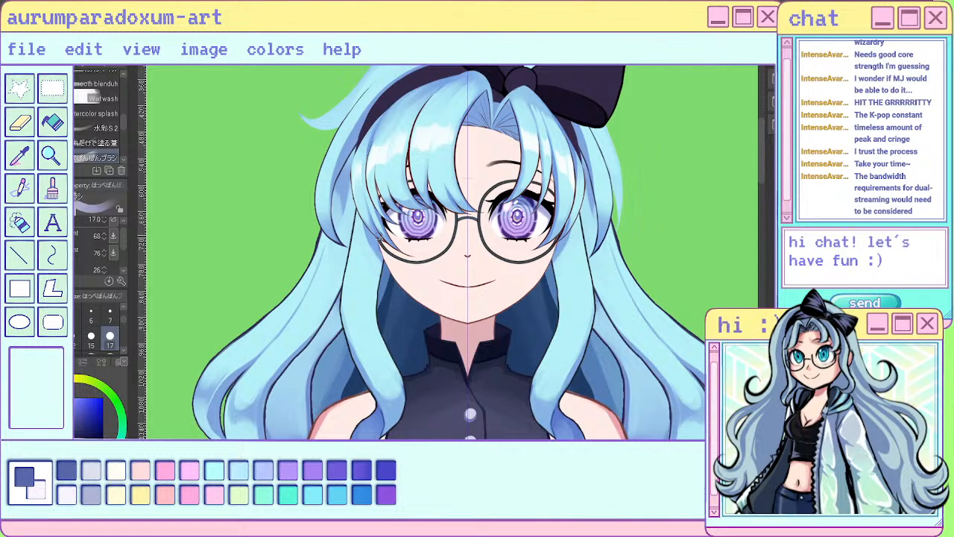
drag(361, 217, 379, 258)
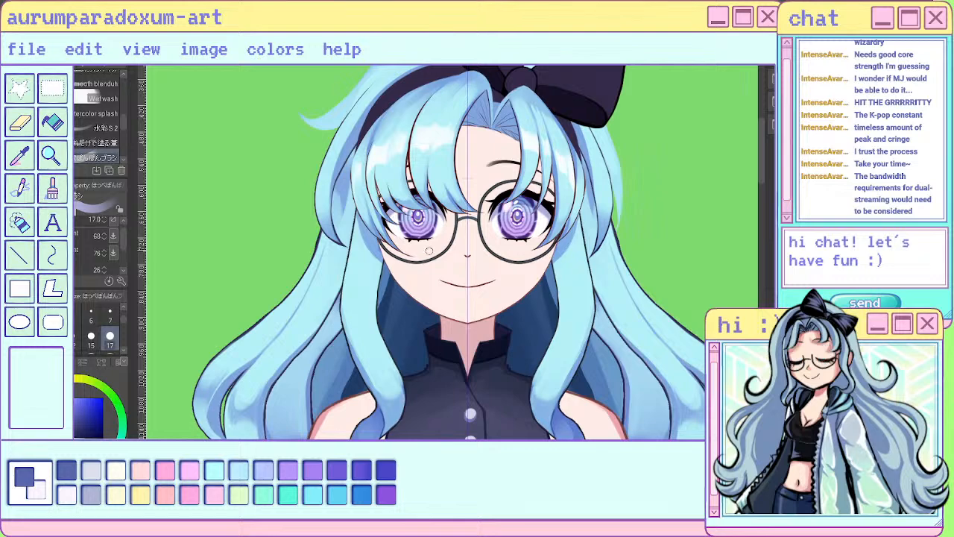
mouse_move(558, 271)
mouse_down()
mouse_move(561, 332)
mouse_move(551, 351)
mouse_up()
scroll(468, 246, down, 3)
scroll(498, 175, down, 1)
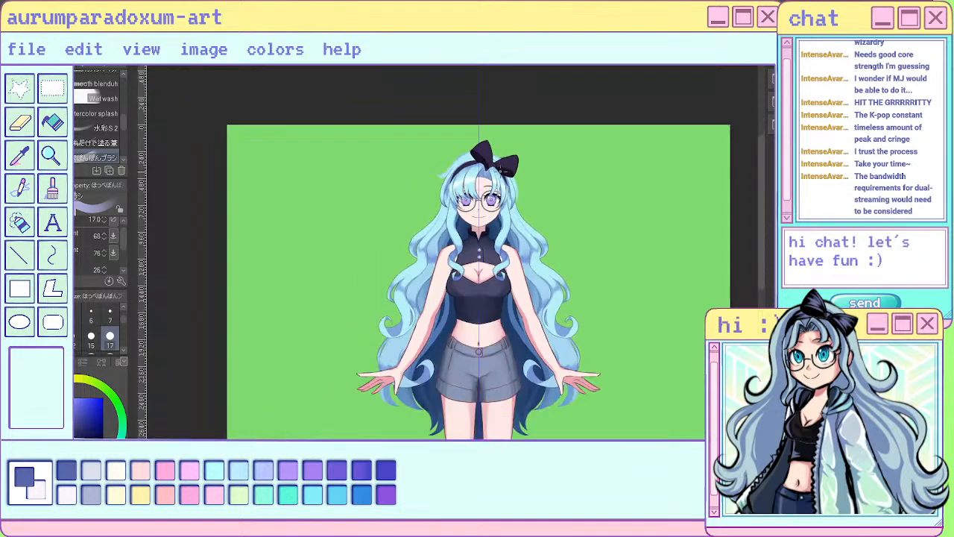
scroll(496, 178, up, 4)
scroll(483, 261, up, 1)
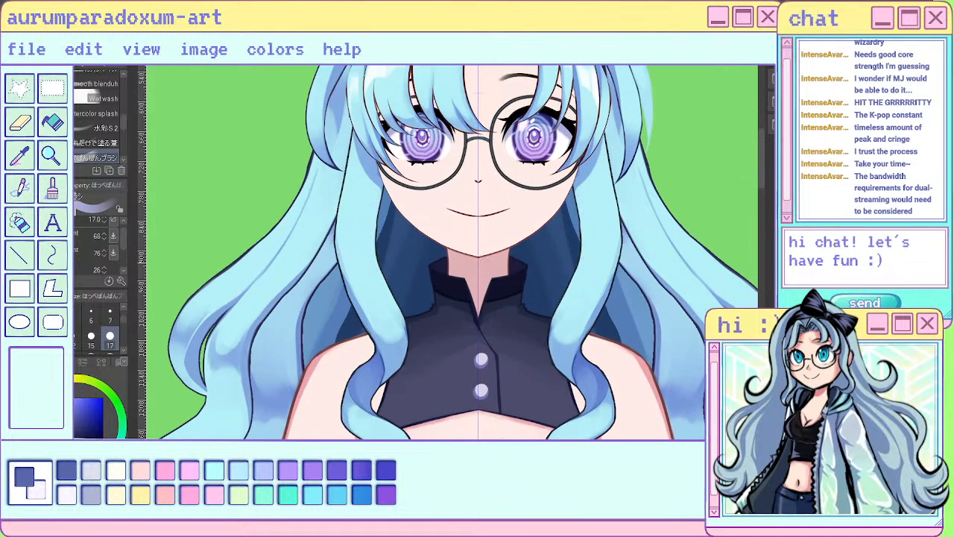
mouse_move(357, 143)
mouse_down()
mouse_move(372, 181)
mouse_move(381, 188)
mouse_move(384, 178)
mouse_up()
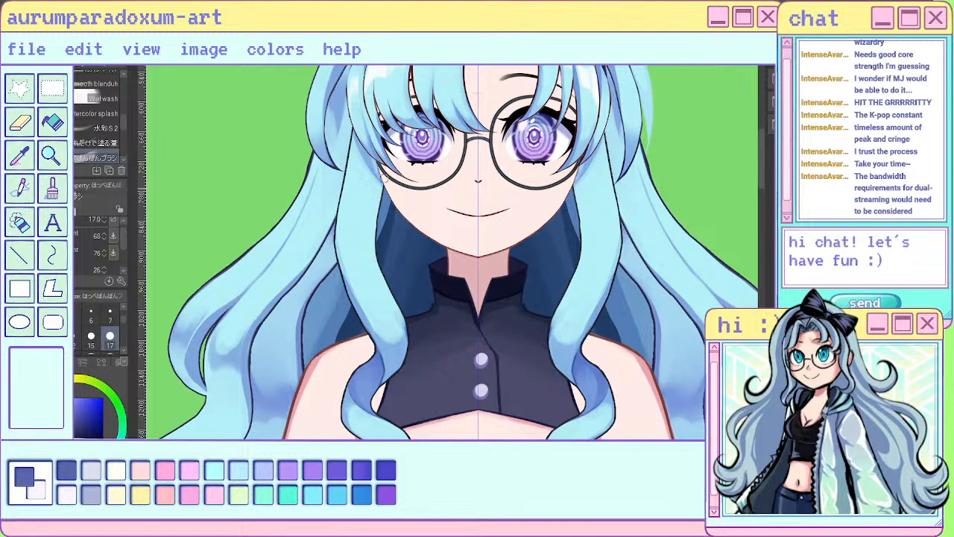
- Examine the front lock shading on the whole figure and up close around the bangs and eyes
scroll(450, 207, down, 2)
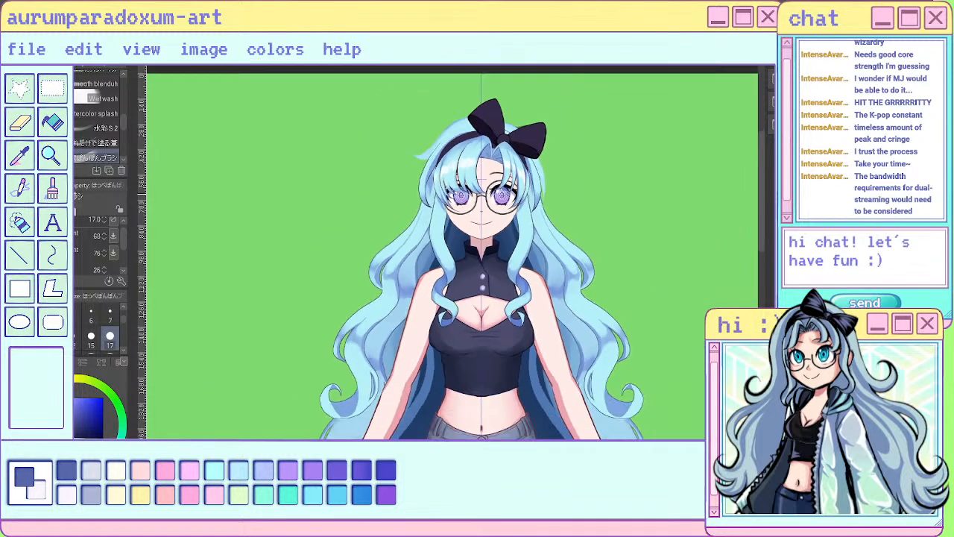
scroll(450, 208, up, 1)
scroll(441, 173, up, 1)
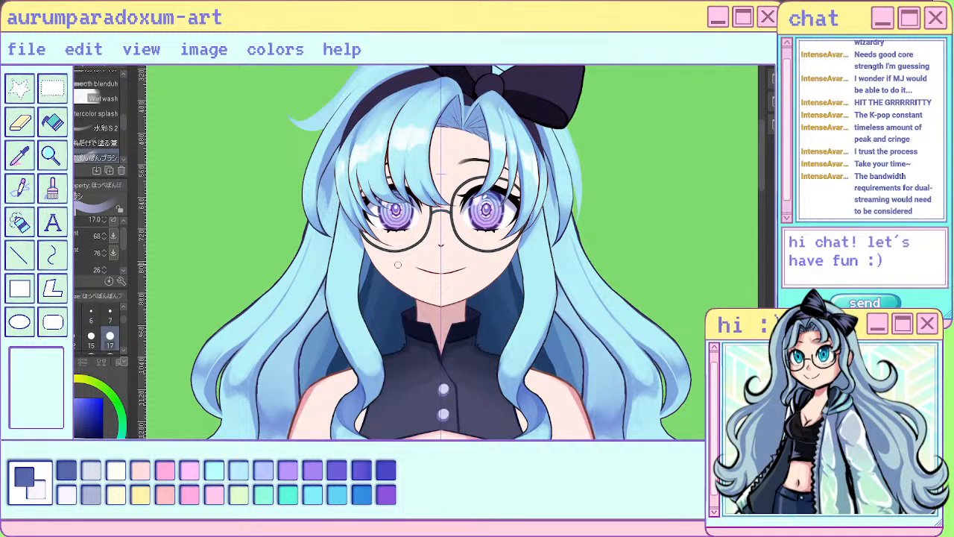
scroll(398, 264, down, 5)
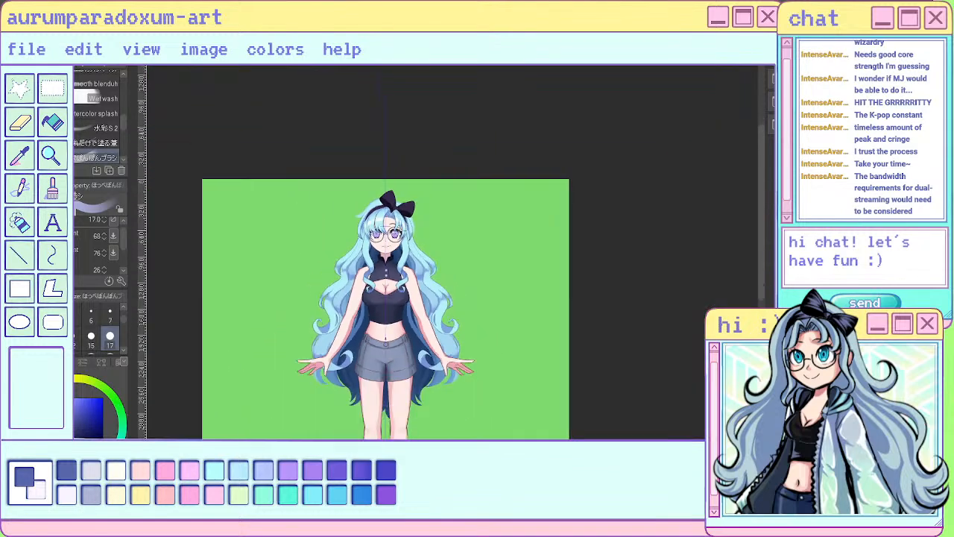
scroll(403, 259, up, 5)
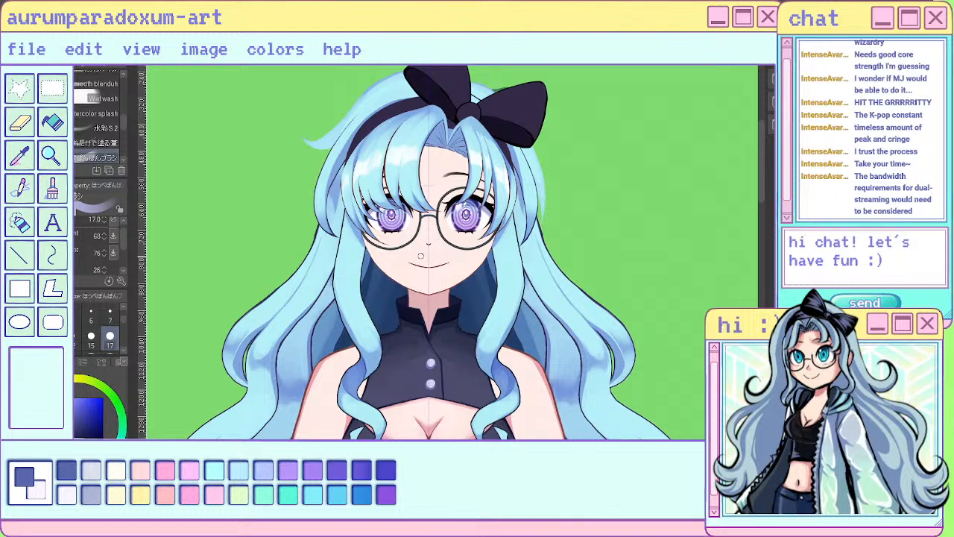
scroll(357, 173, up, 3)
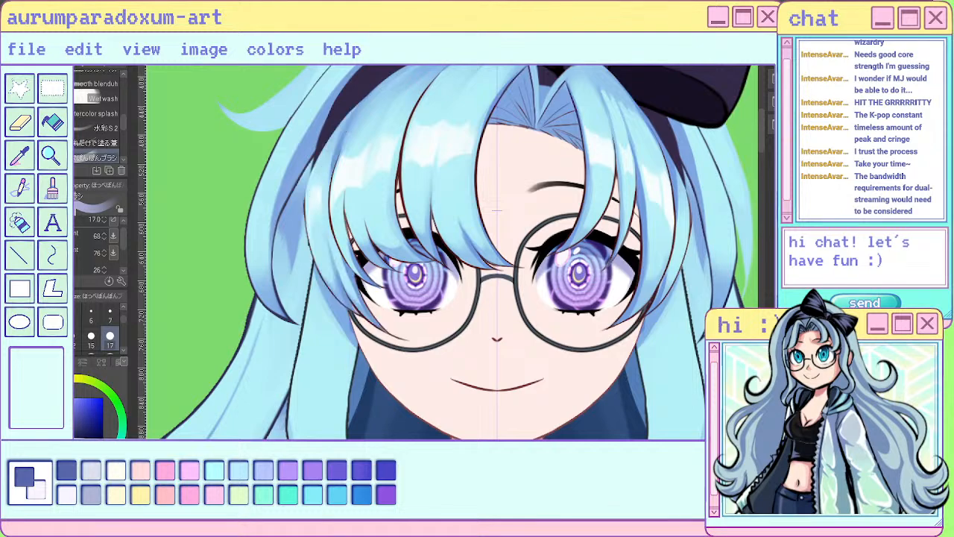
scroll(310, 184, up, 2)
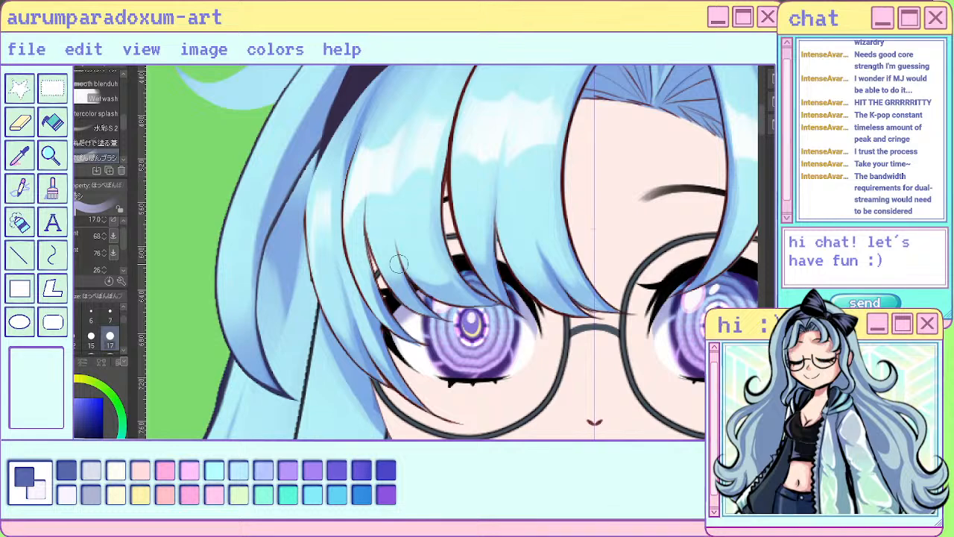
- Sample the dark navy outline color from the left side hair and set the sai pen to size 7
alt+click(307, 234)
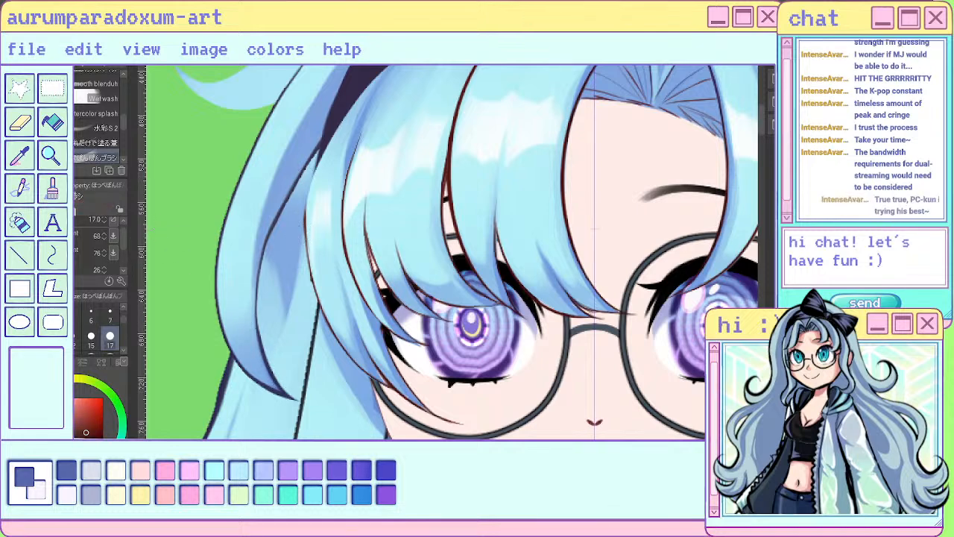
key(p)
key(i)
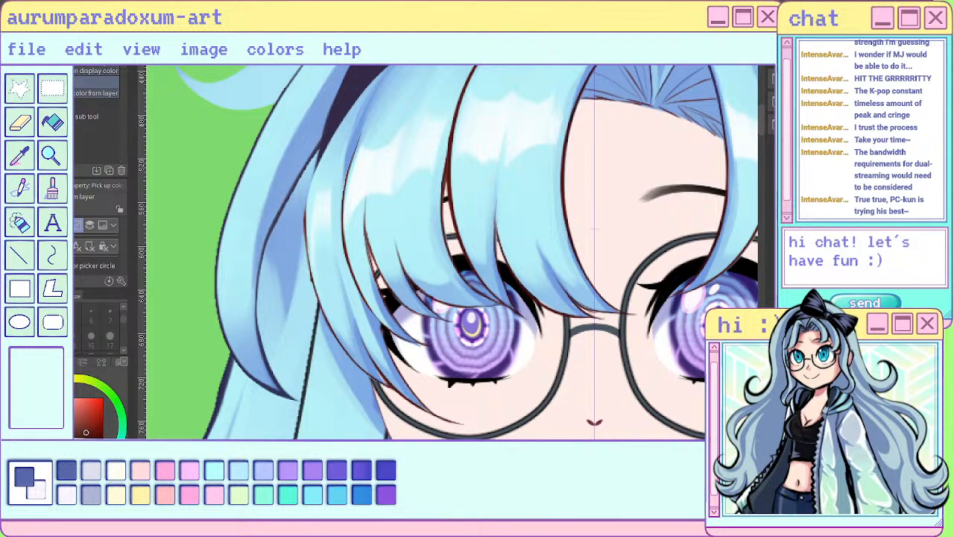
click(315, 322)
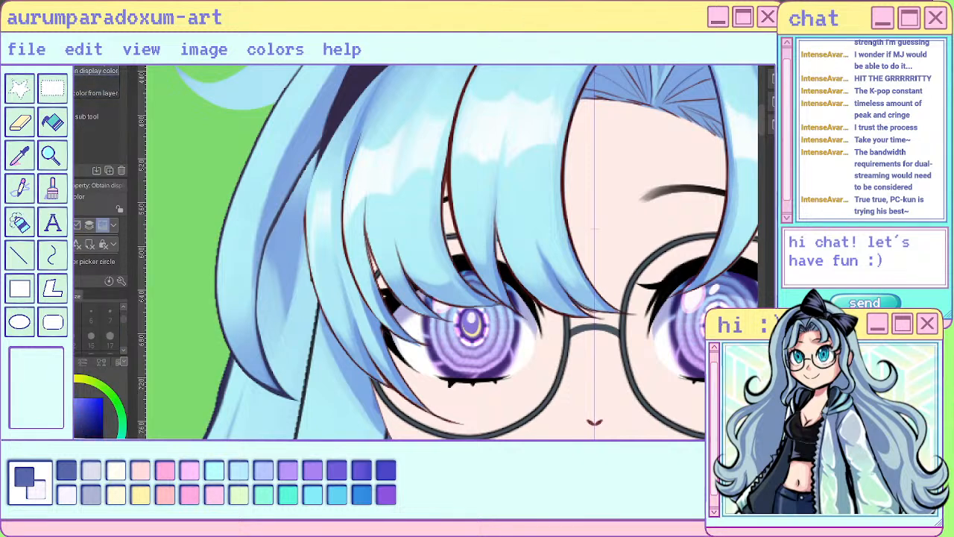
key(p)
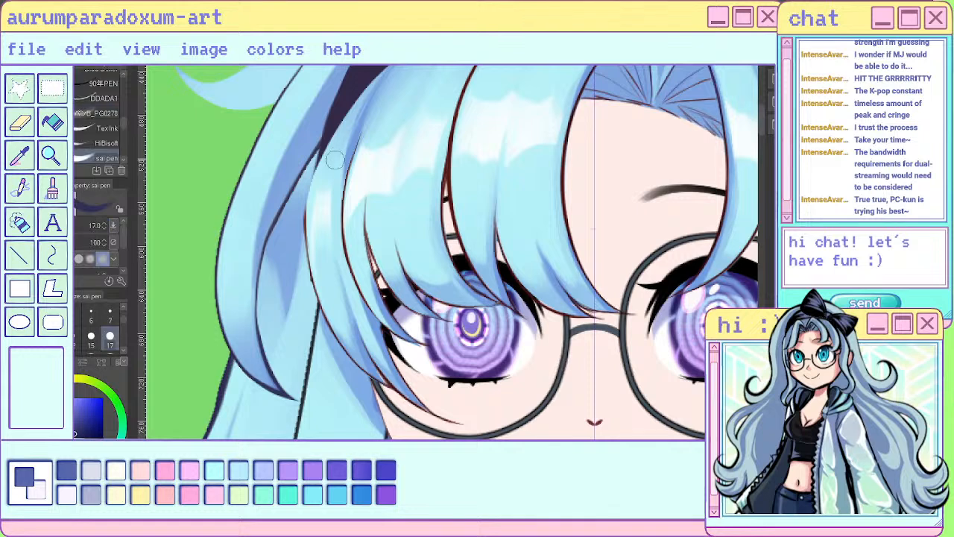
key(bracketleft)
key(bracketleft)
key(bracketleft)
key(bracketleft)
key(bracketleft)
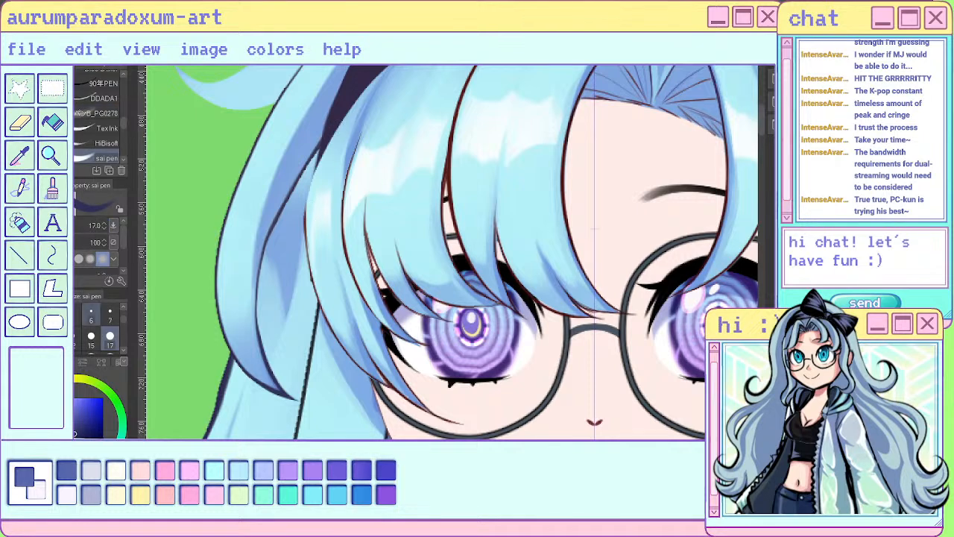
- Try a long navy outline stroke down the outer edge of the leftmost bangs strand, and undo it
mouse_move(309, 210)
mouse_down()
mouse_move(322, 311)
mouse_move(367, 376)
mouse_move(414, 393)
mouse_up()
key(ctrl+z)
key(ctrl+z)
key(ctrl+z)
key(ctrl+z)
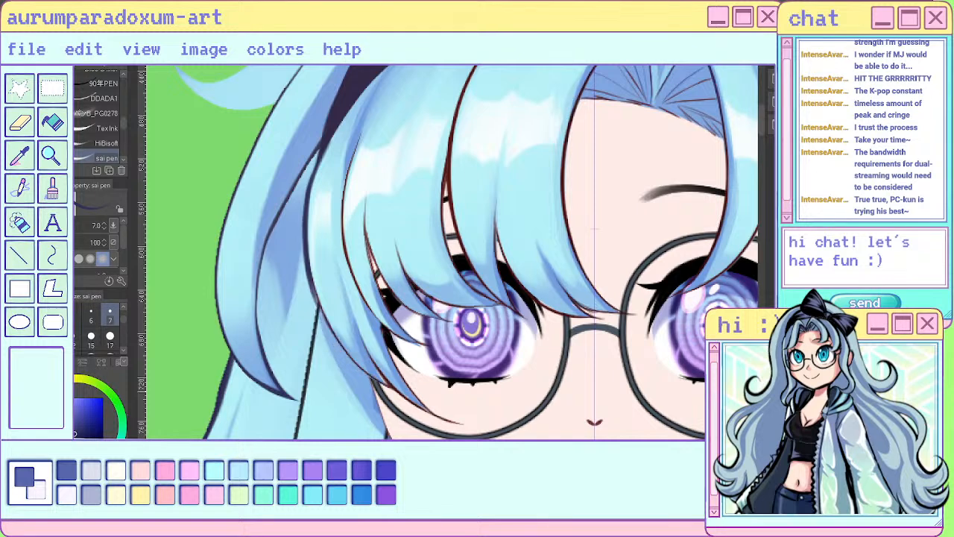
key(ctrl+z)
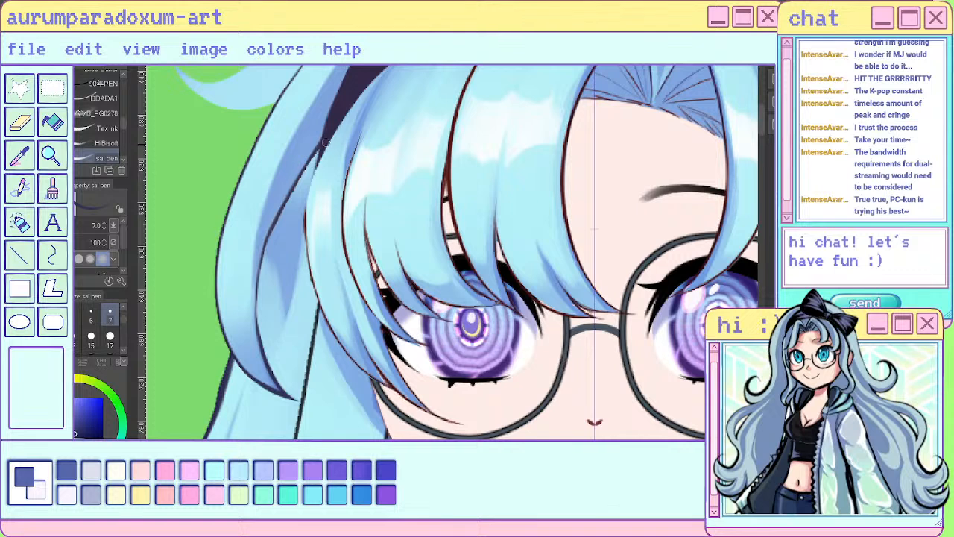
- Try outlining the leftmost bangs strand in shorter navy strokes from the headband to its tip, and undo the last ones
drag(327, 144, 313, 279)
drag(309, 188, 321, 297)
mouse_move(308, 237)
mouse_down()
mouse_move(330, 323)
mouse_move(381, 380)
mouse_up()
mouse_move(362, 334)
mouse_down()
mouse_move(392, 389)
mouse_move(386, 383)
mouse_up()
drag(383, 371, 428, 412)
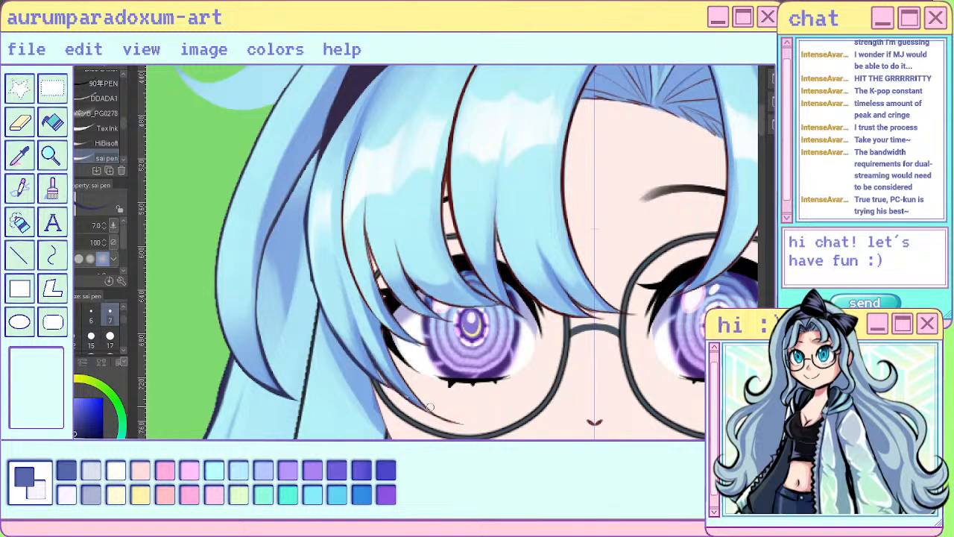
key(ctrl+z)
key(ctrl+z)
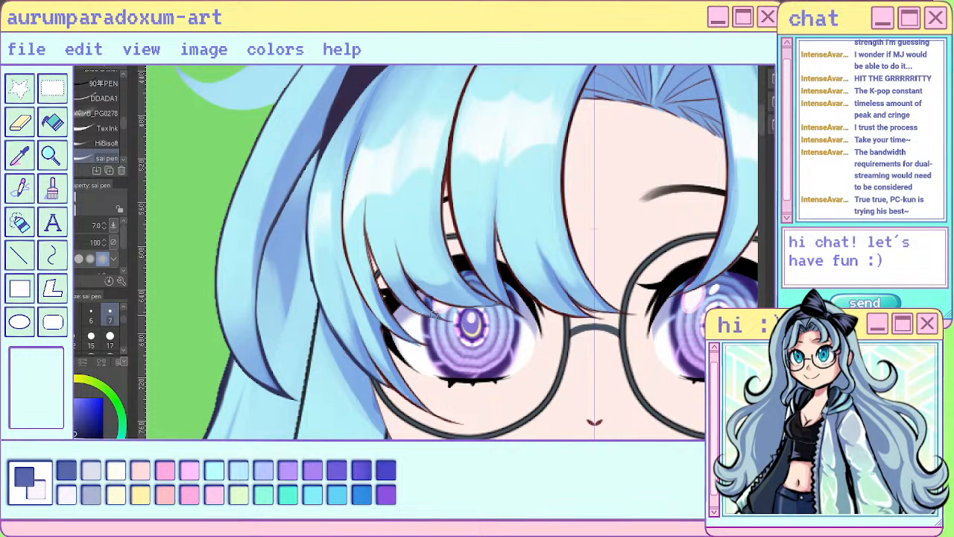
- Hide the leftmost bangs strand to expose the line work of the front lock beneath it
click(790, 186)
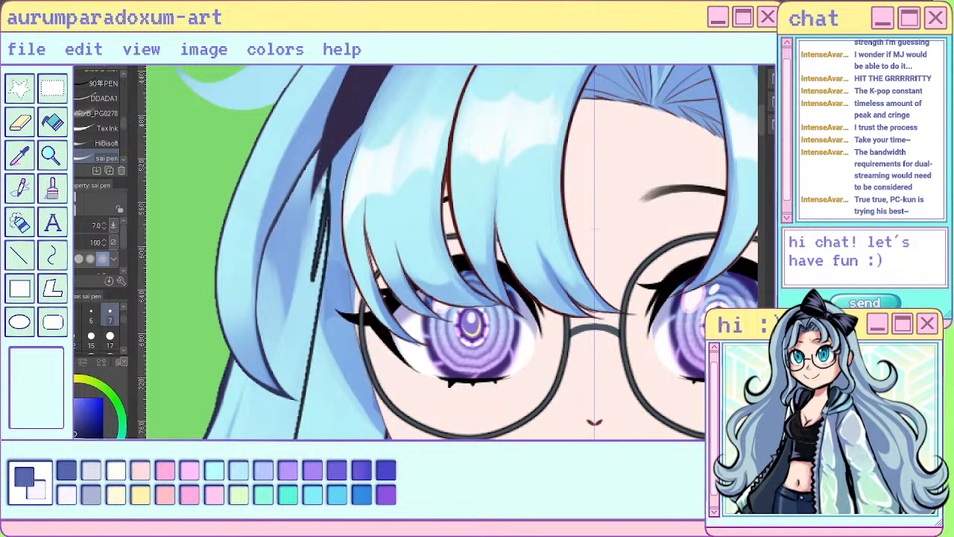
click(790, 186)
click(790, 186)
scroll(491, 206, down, 3)
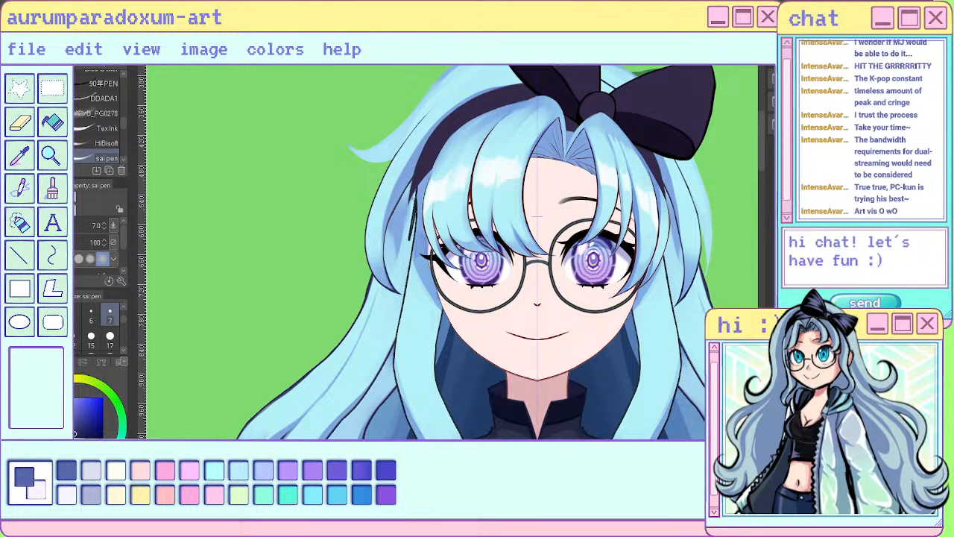
scroll(462, 223, up, 2)
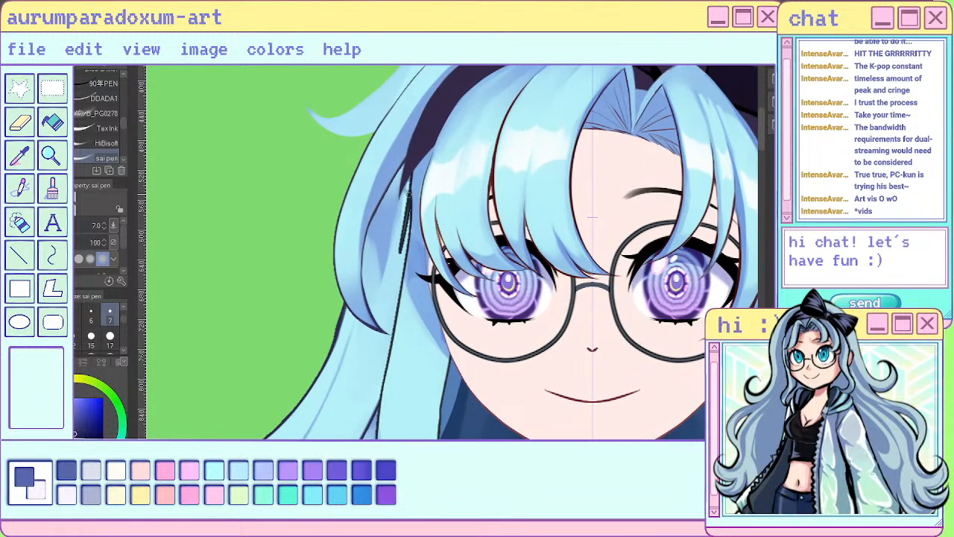
- Undo the stray strokes and redraw the top of the left front lock's outline below the headband with the size 7 sai pen
key(ctrl+z)
key(ctrl+z)
drag(424, 150, 412, 193)
key(ctrl+z)
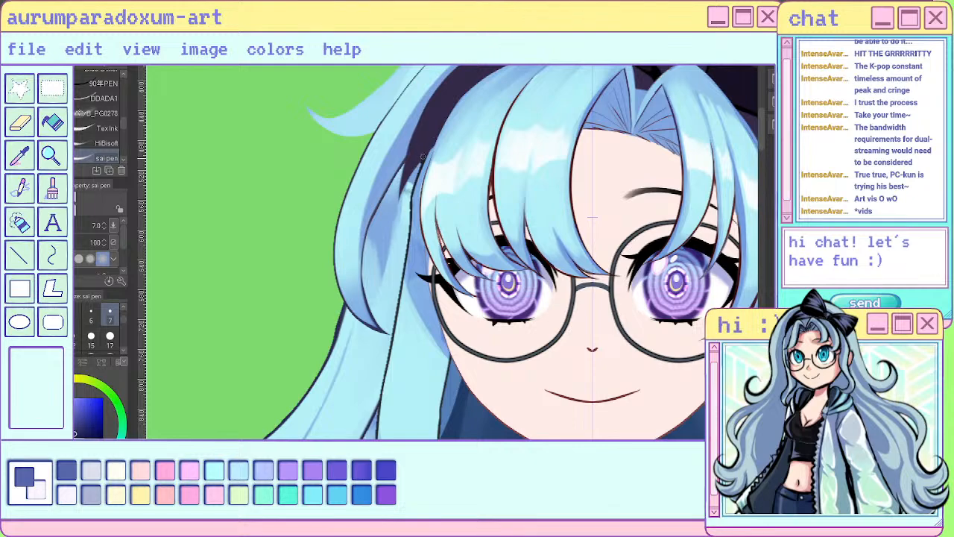
drag(423, 154, 410, 205)
scroll(616, 202, down, 5)
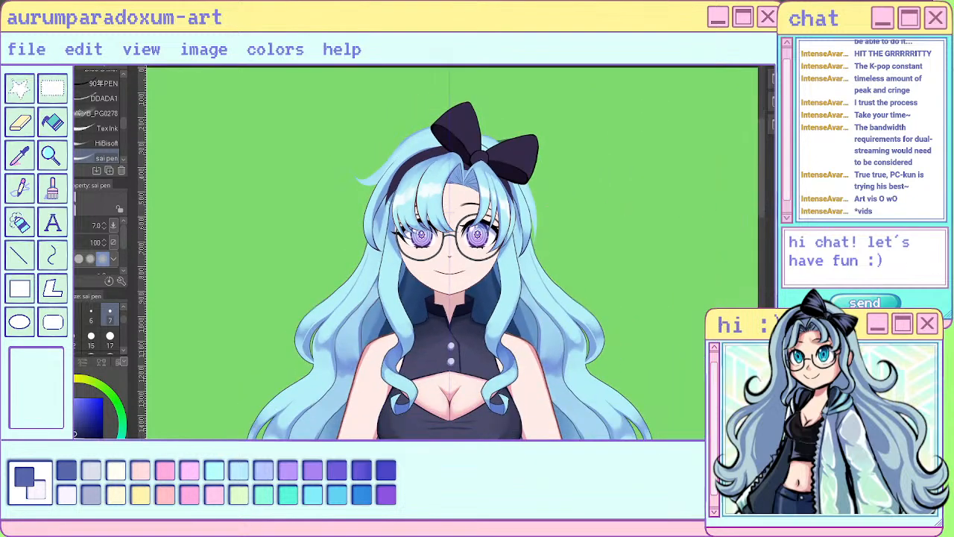
scroll(391, 209, up, 5)
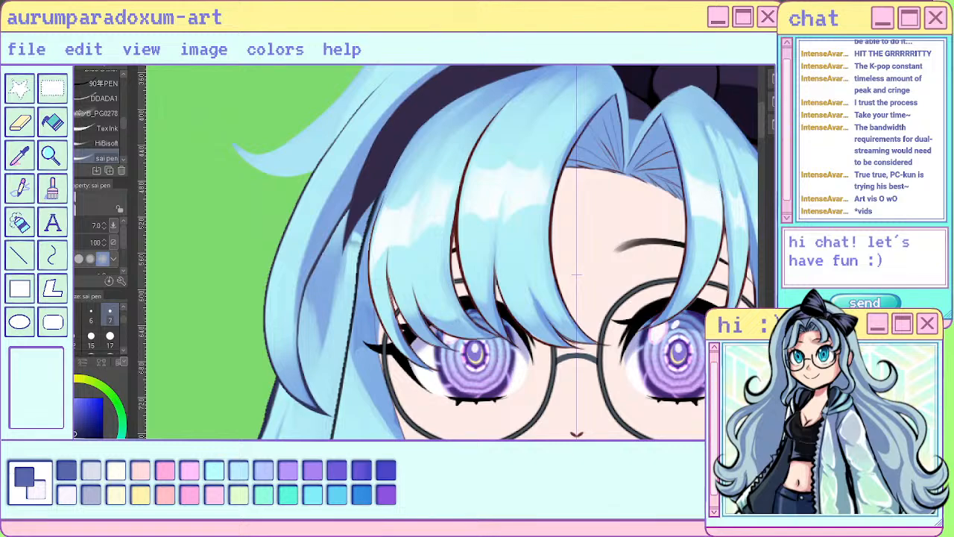
scroll(346, 181, down, 5)
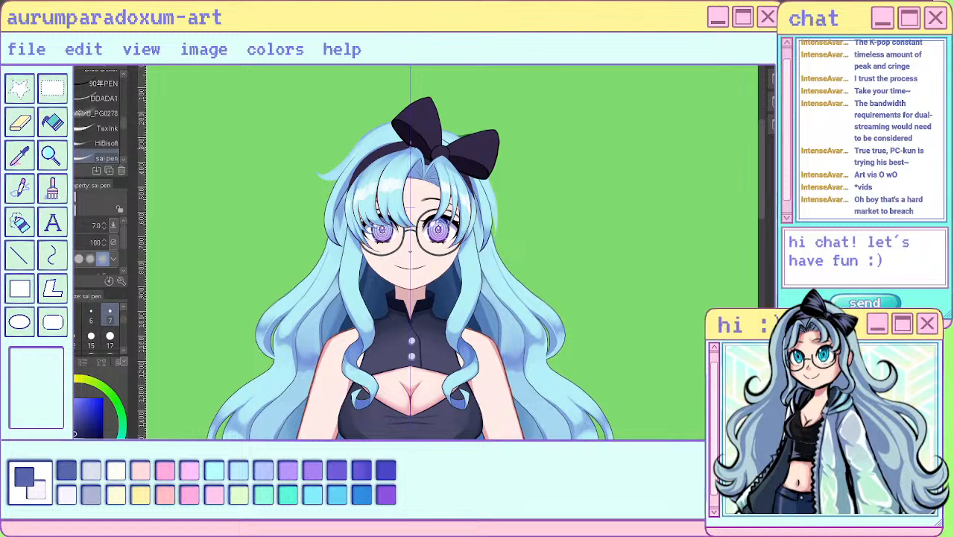
scroll(413, 254, down, 4)
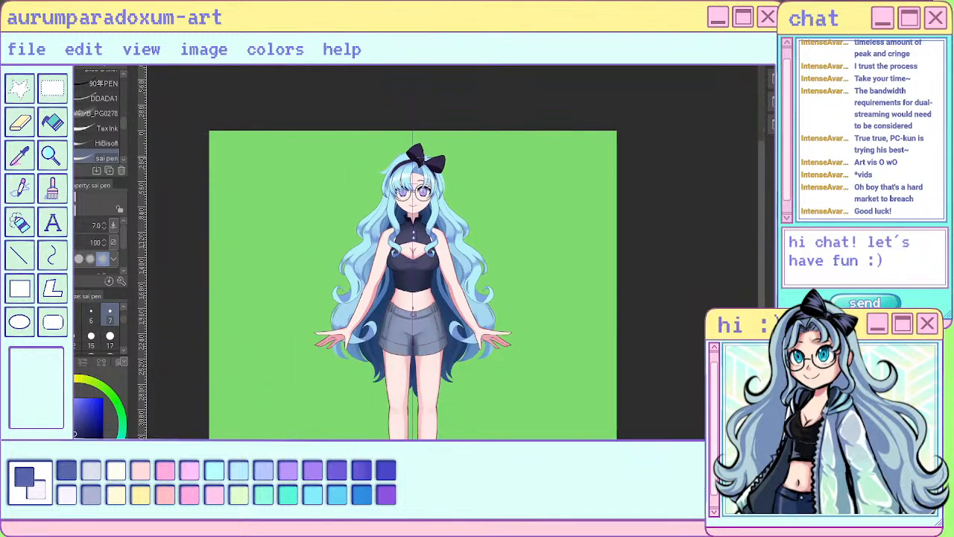
- Shift the headband and bow slightly upward on the head with the Move layer tool, undoing the last nudge
scroll(424, 156, up, 4)
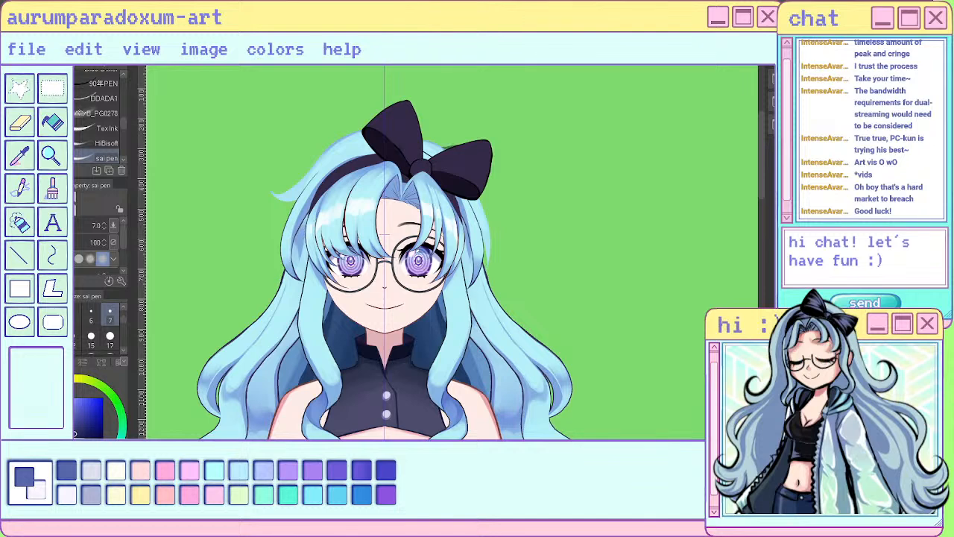
key(k)
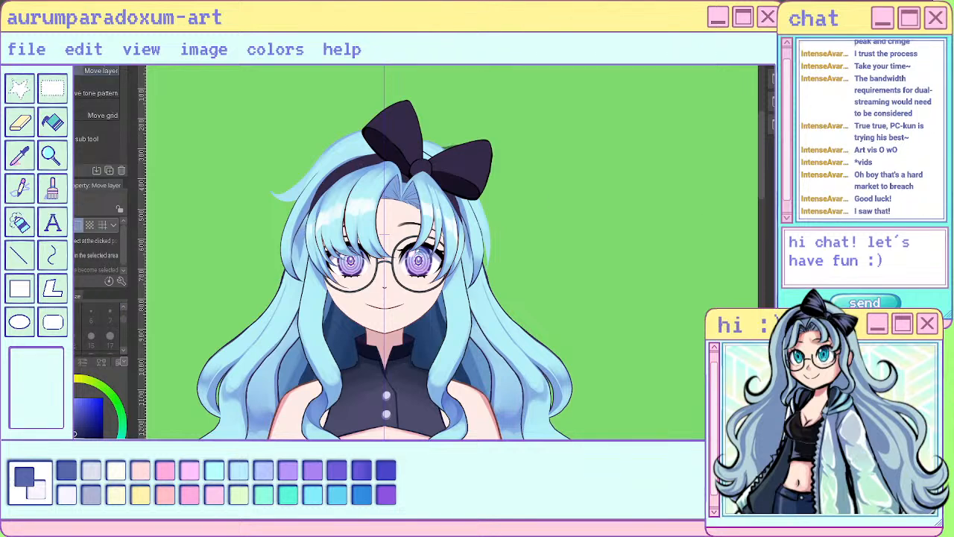
drag(394, 125, 394, 117)
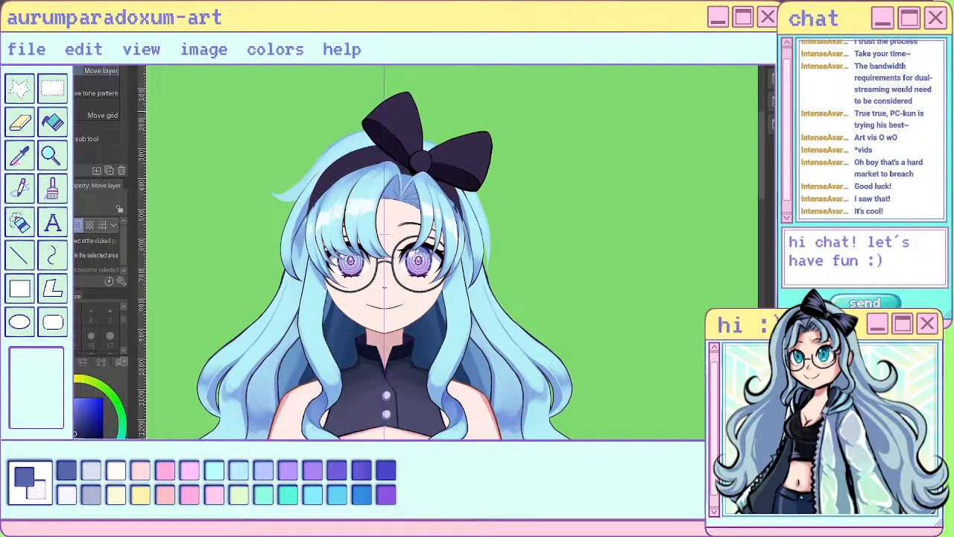
scroll(480, 141, down, 3)
scroll(468, 133, up, 4)
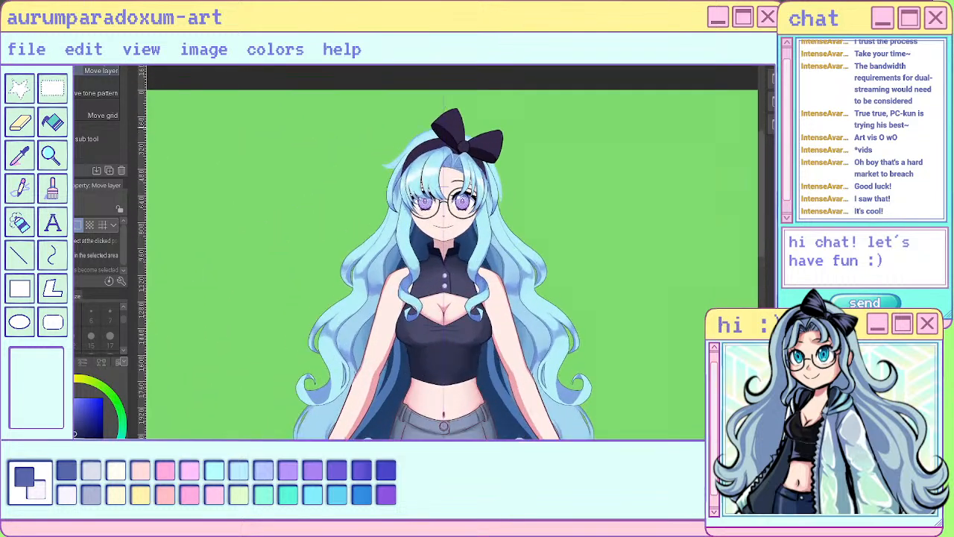
scroll(454, 140, up, 2)
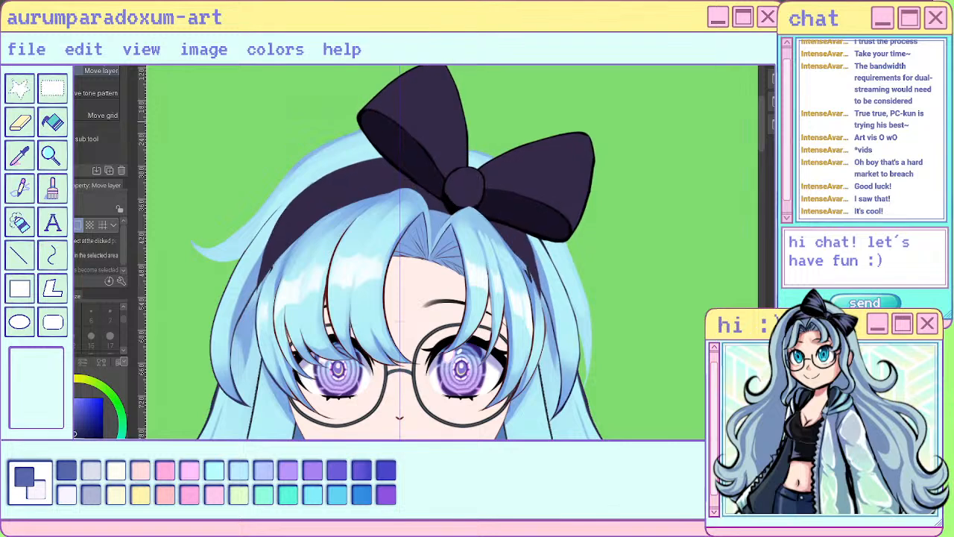
drag(452, 110, 452, 123)
key(ctrl+z)
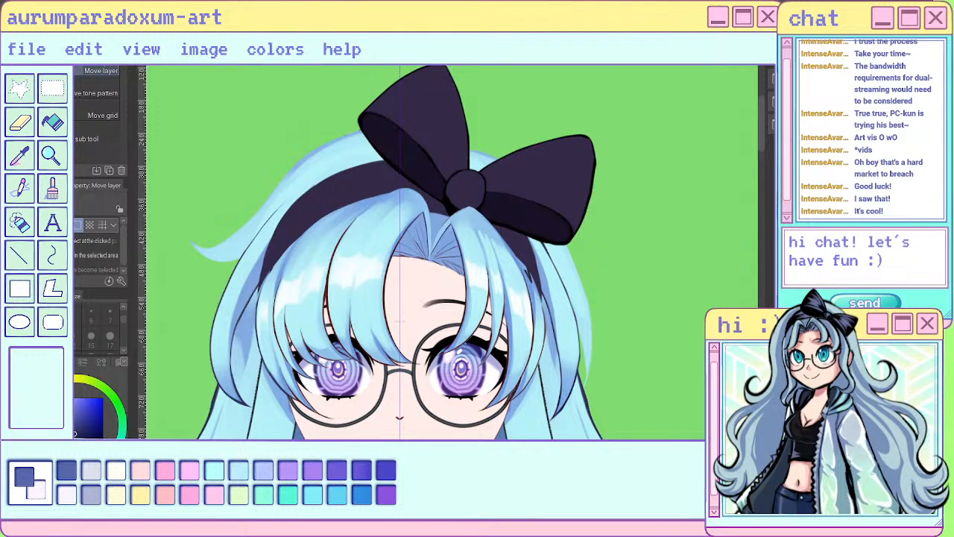
- Transform the headband slightly narrower from both sides so its ends tuck in under the hair
key(ctrl+t)
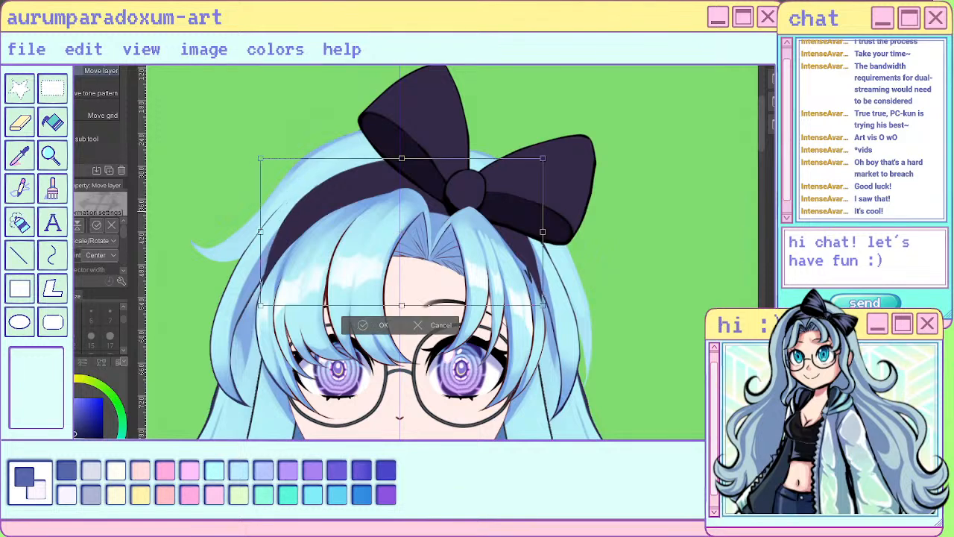
drag(543, 232, 538, 232)
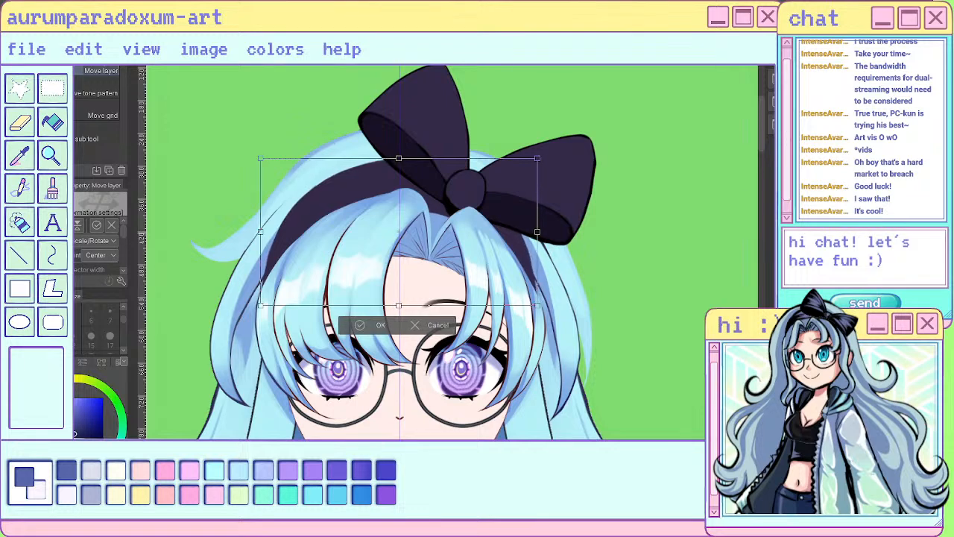
drag(260, 231, 262, 232)
click(361, 325)
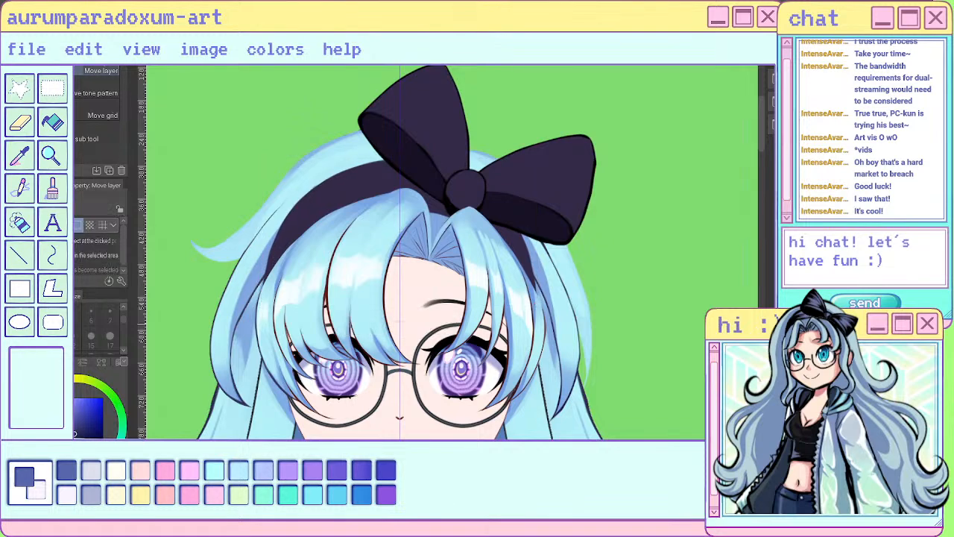
- Examine the placement of the headband and bow against the head and the full figure at several magnifications
scroll(502, 203, down, 2)
scroll(502, 203, down, 3)
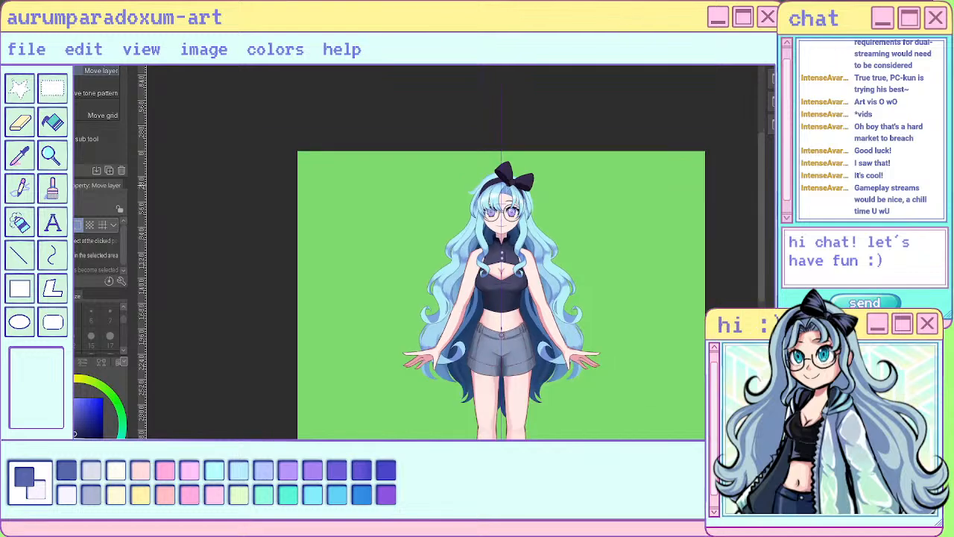
scroll(553, 190, down, 1)
scroll(514, 199, up, 4)
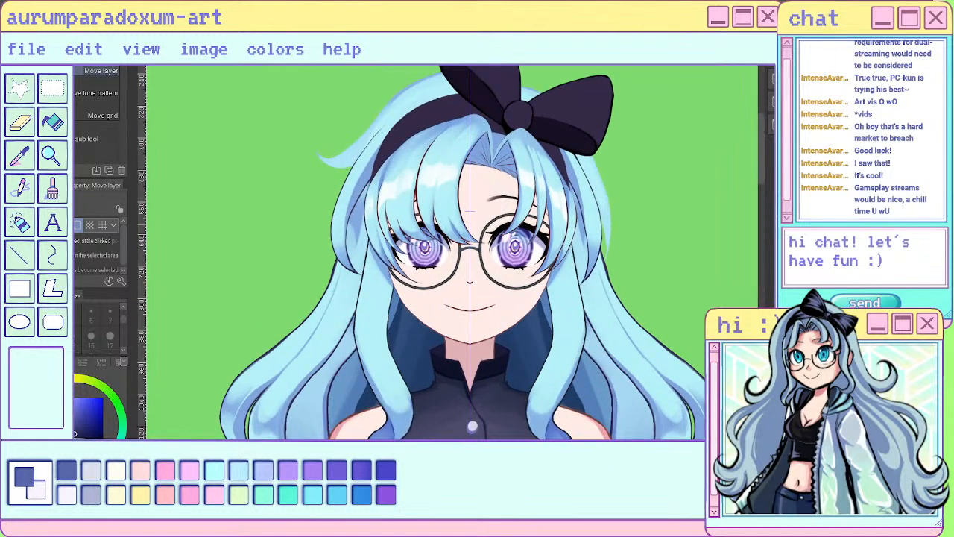
scroll(613, 196, down, 2)
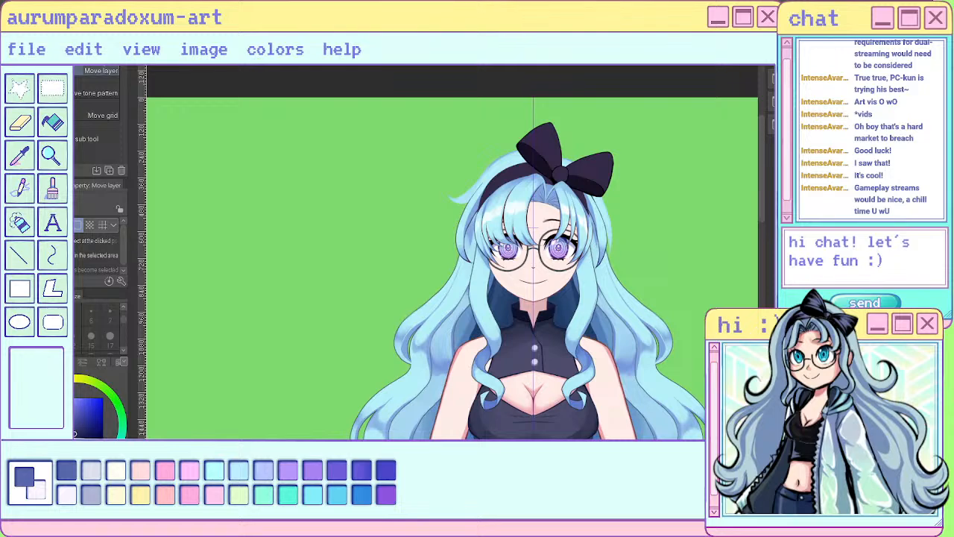
scroll(531, 268, down, 1)
scroll(531, 268, down, 1)
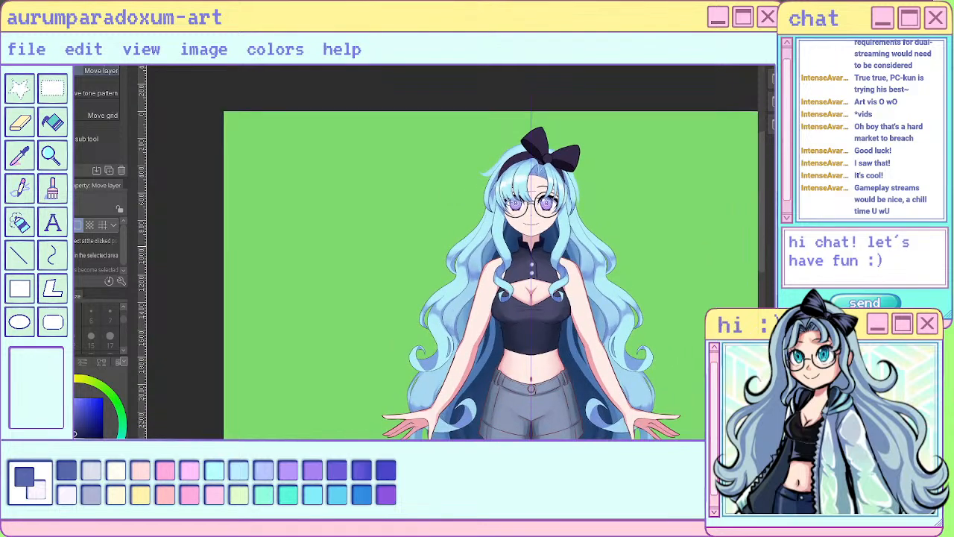
scroll(574, 194, up, 2)
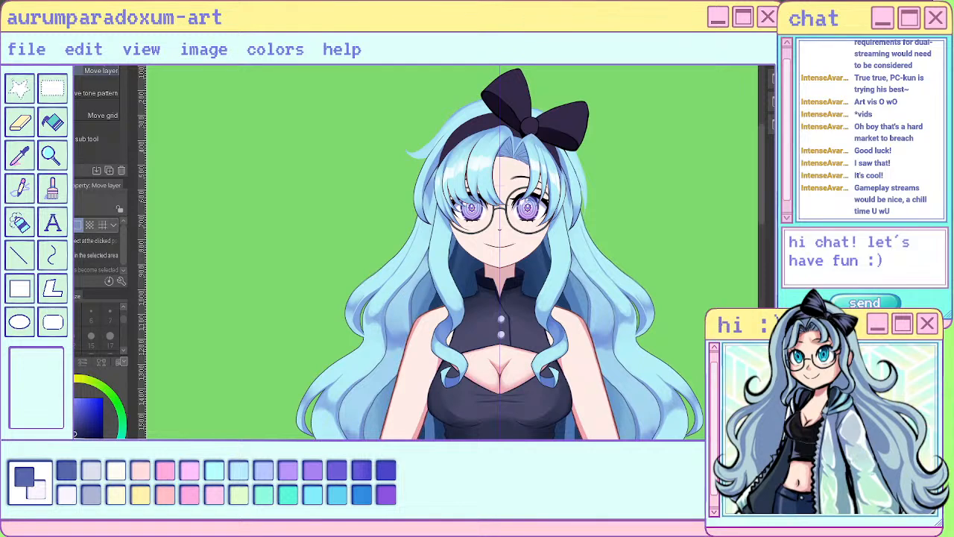
scroll(455, 252, down, 3)
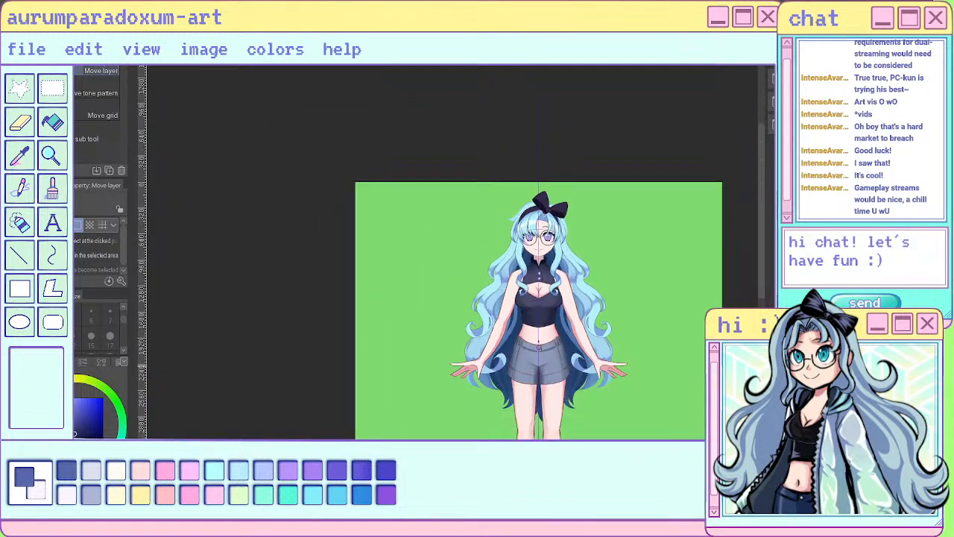
- Sample a darker blue for the size 7 sai pen, try short strand strokes atop the front locks, and undo them
scroll(538, 209, up, 2)
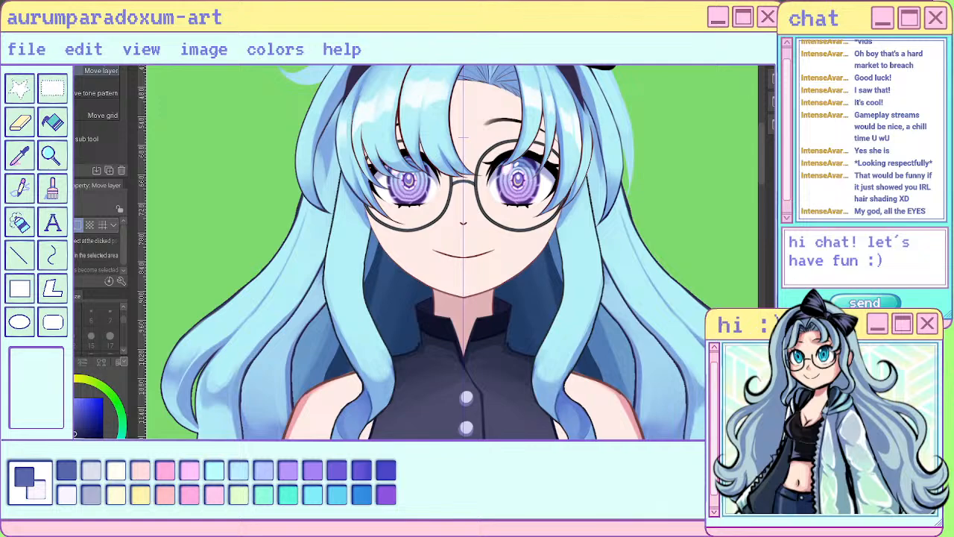
key(p)
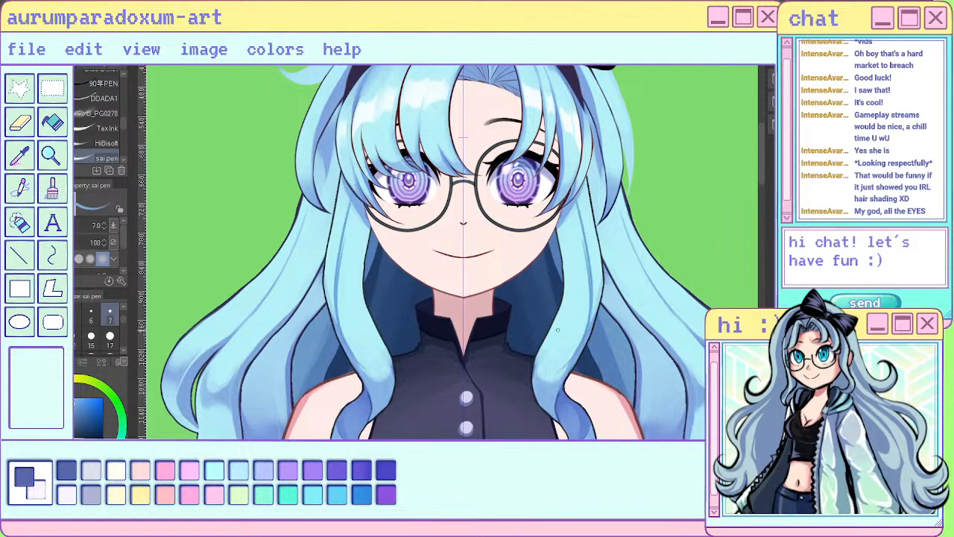
scroll(558, 330, down, 4)
scroll(555, 330, up, 5)
drag(592, 350, 587, 145)
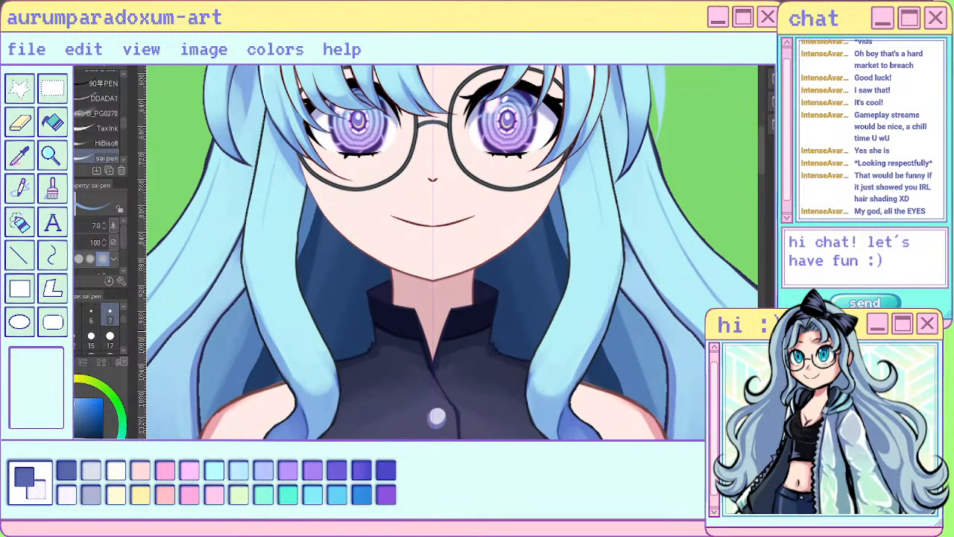
key(i)
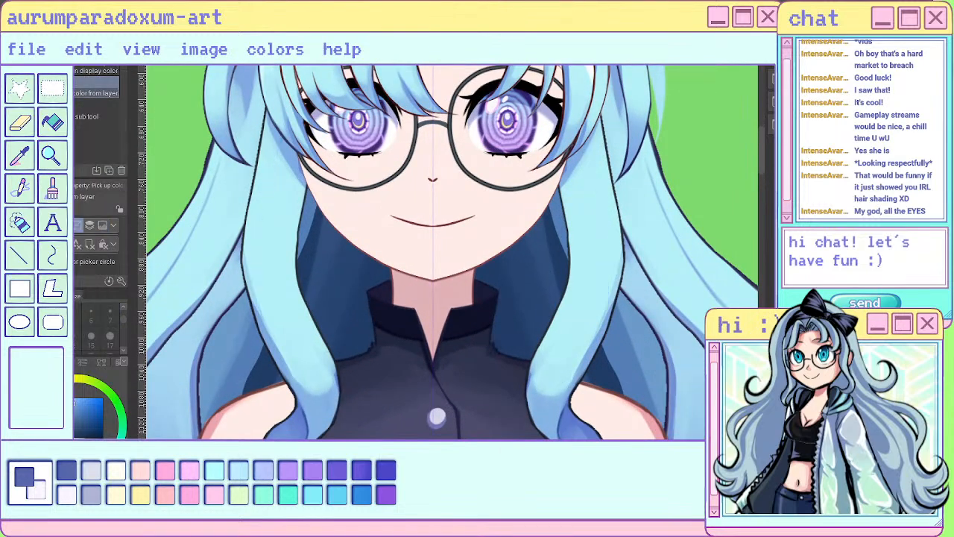
click(437, 416)
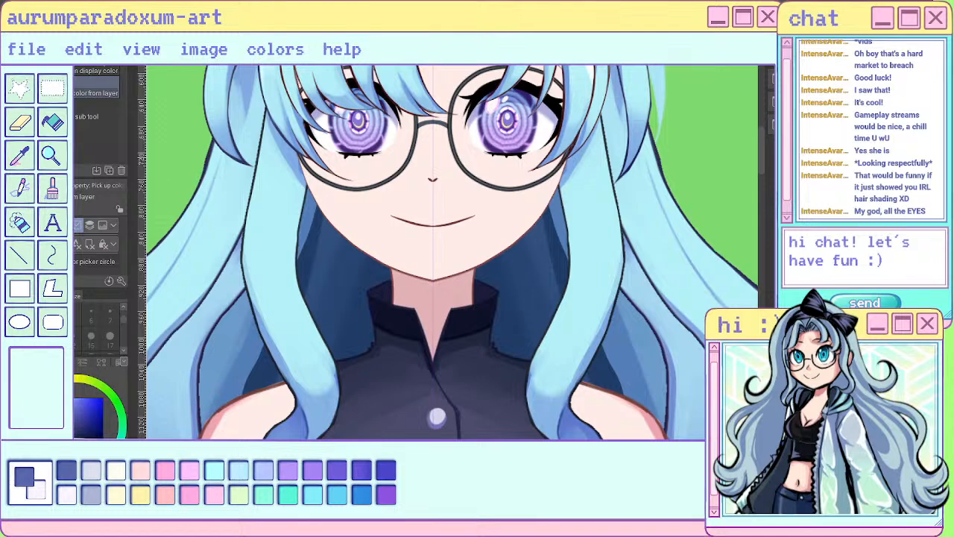
key(p)
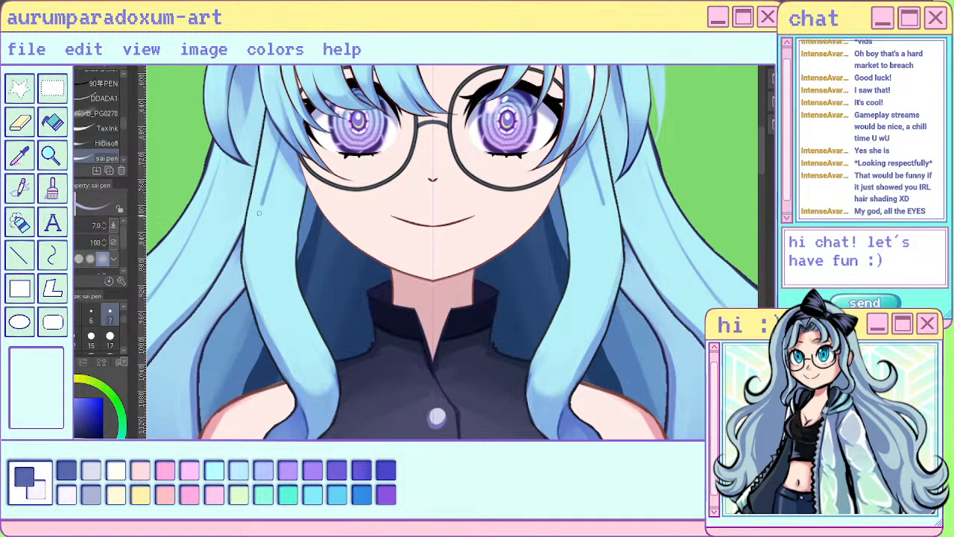
scroll(313, 371, down, 4)
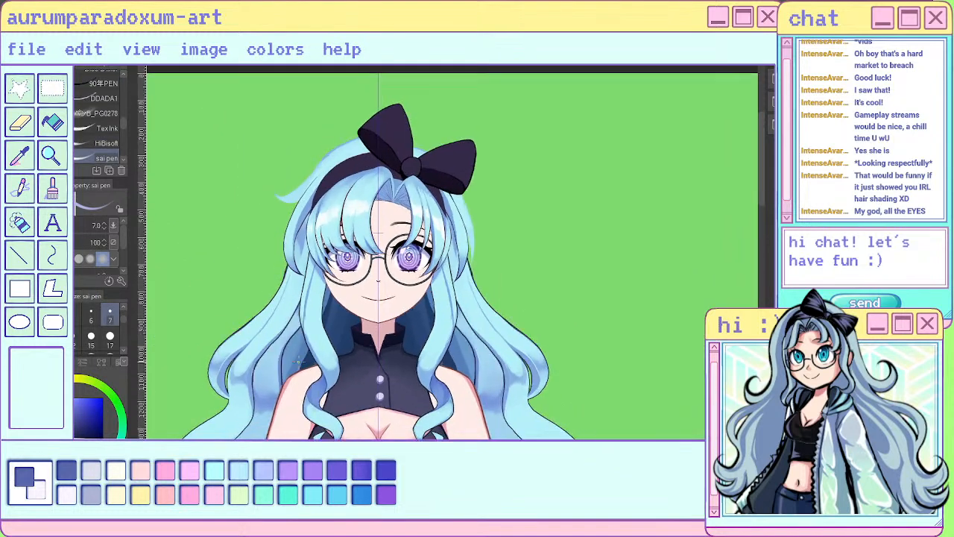
scroll(304, 364, up, 3)
key(ctrl+z)
- Draw long, thin mirrored strand lines down the upper front locks beside the face, undoing the last stroke
mouse_move(325, 208)
mouse_down()
mouse_move(313, 267)
mouse_move(316, 330)
mouse_move(332, 355)
mouse_up()
drag(322, 215, 307, 306)
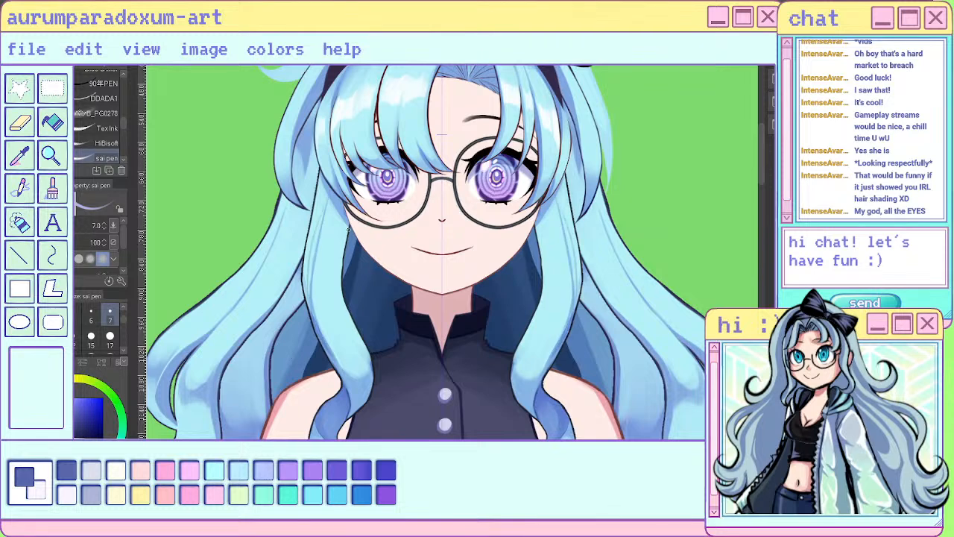
mouse_move(324, 213)
mouse_down()
mouse_move(310, 293)
mouse_move(317, 339)
mouse_up()
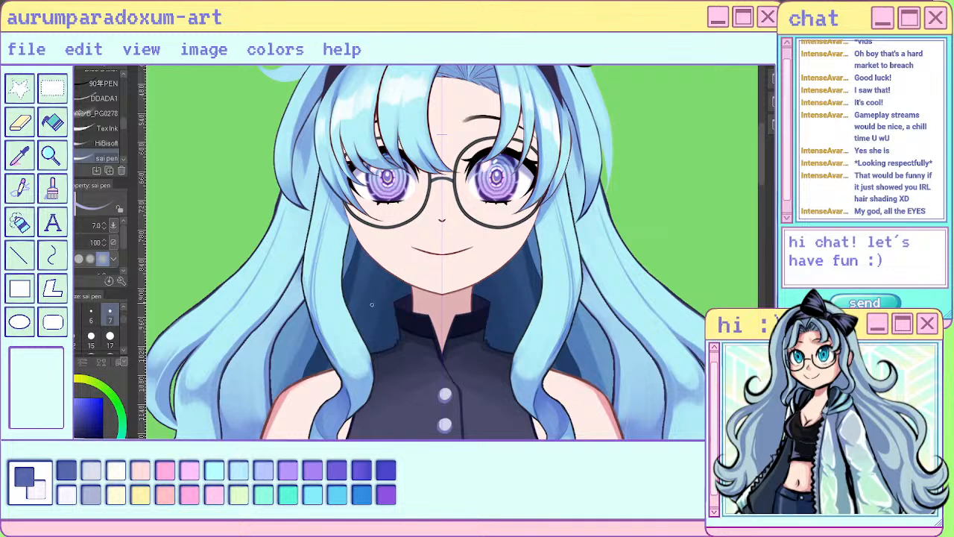
drag(346, 246, 342, 338)
mouse_move(333, 210)
mouse_down()
mouse_move(327, 302)
mouse_move(337, 329)
mouse_up()
key(ctrl+z)
- Redraw the strand lines along the front locks' inner side and add shorter ones near their outer upper edge
mouse_move(333, 204)
mouse_down()
mouse_move(327, 267)
mouse_move(366, 359)
mouse_up()
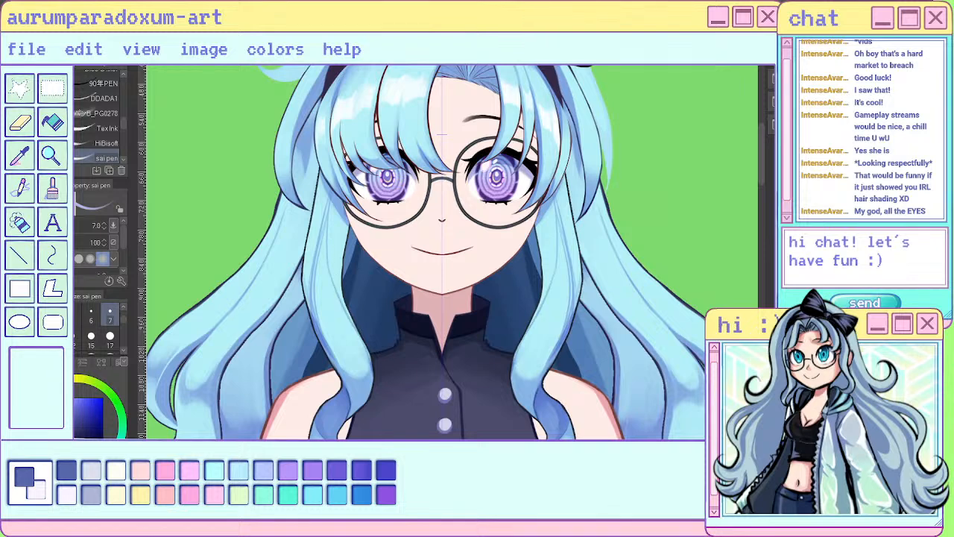
key(ctrl+z)
drag(344, 213, 339, 304)
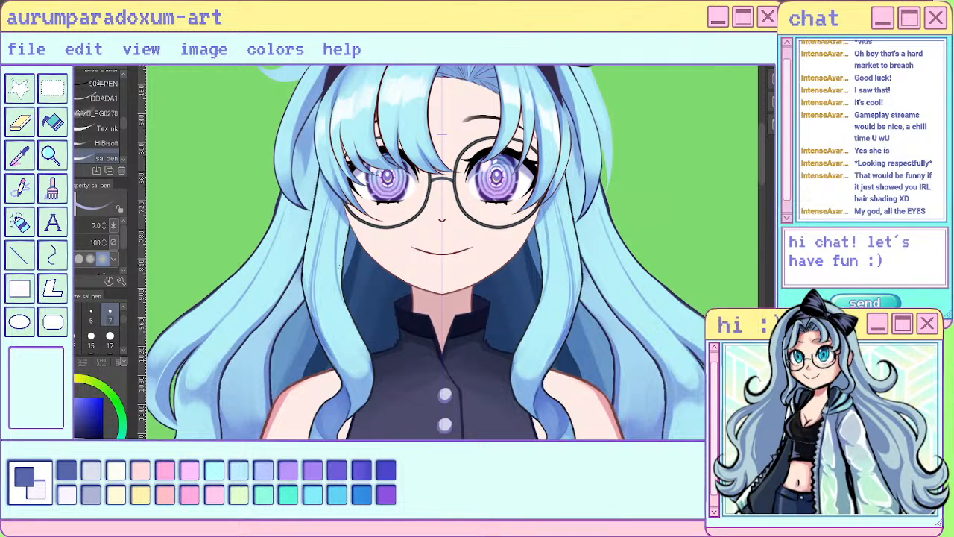
drag(339, 267, 367, 353)
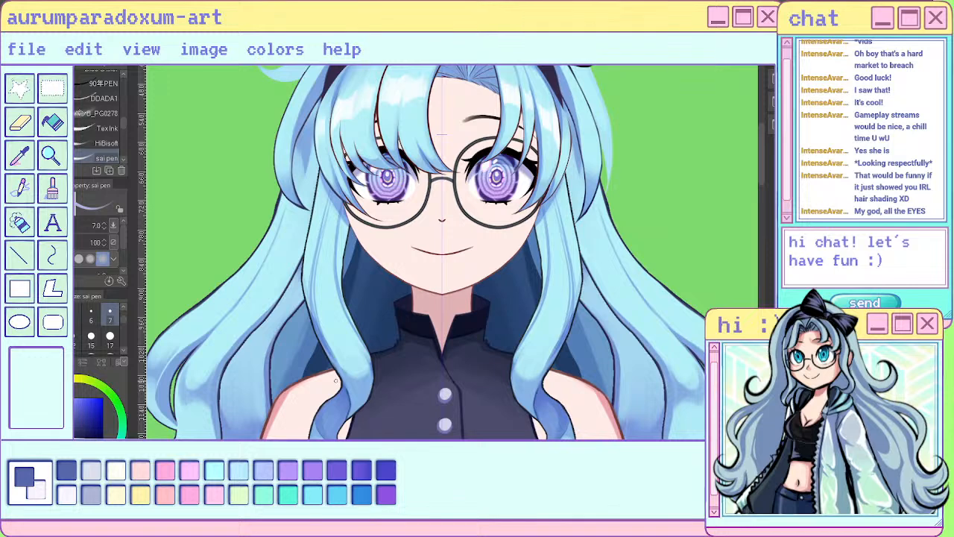
drag(322, 208, 309, 269)
drag(325, 204, 313, 265)
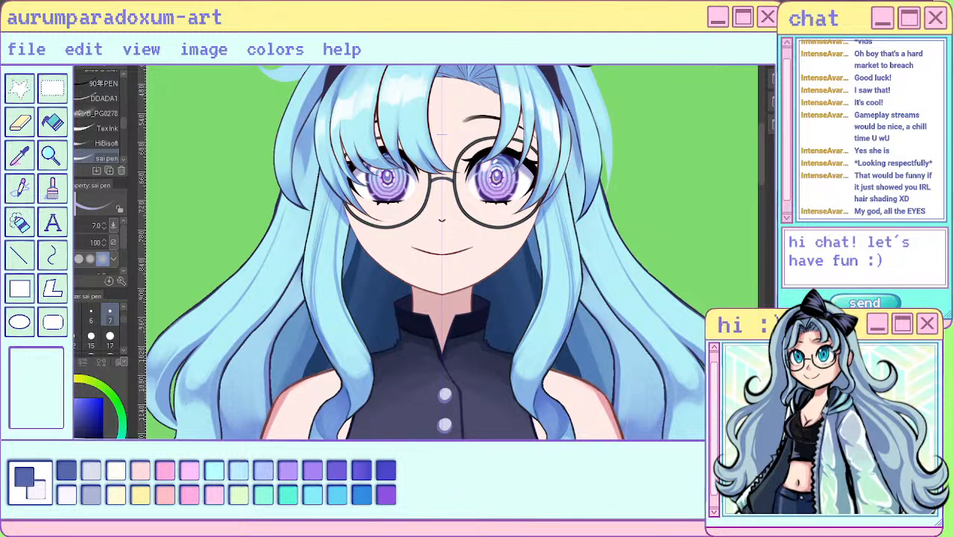
- Soften the new strand lines in the upper and middle front locks with the size 17 Blend brush
key(j)
mouse_move(328, 195)
mouse_down()
mouse_move(317, 283)
mouse_move(324, 341)
mouse_move(328, 215)
mouse_move(321, 320)
mouse_move(331, 352)
mouse_up()
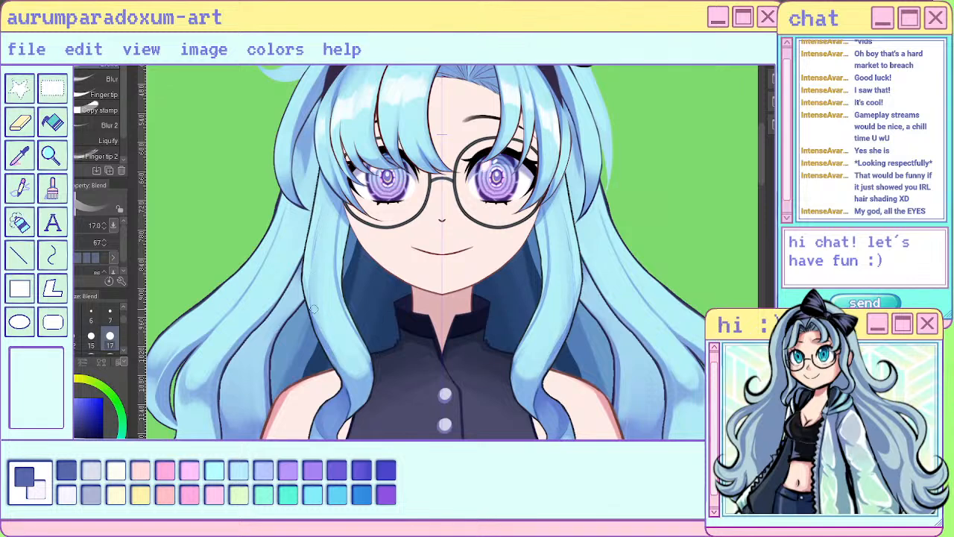
drag(314, 287, 336, 355)
mouse_move(336, 197)
mouse_down()
mouse_move(323, 228)
mouse_move(315, 315)
mouse_up()
drag(316, 191, 306, 266)
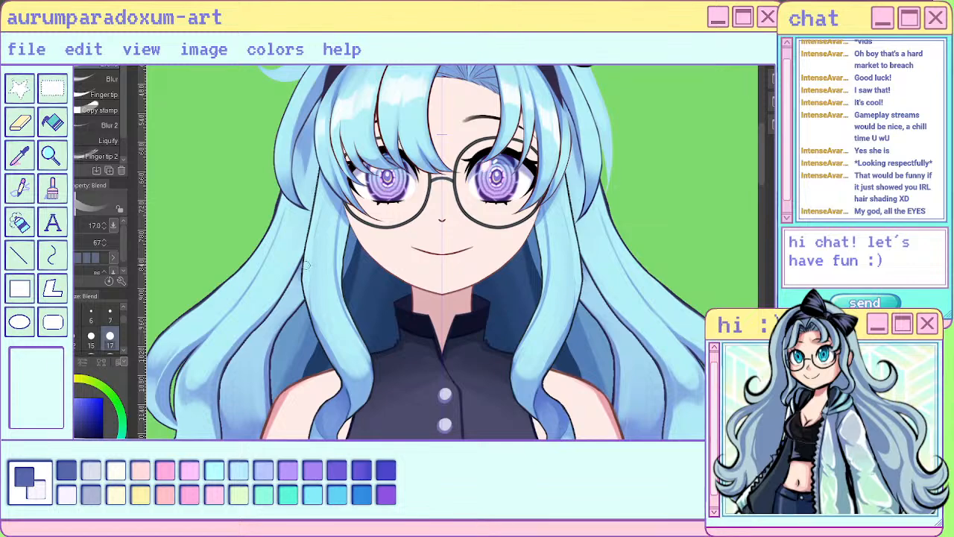
- Blend the shading along the front locks' inner edge and down to their lower curve beside the collar
scroll(307, 265, down, 3)
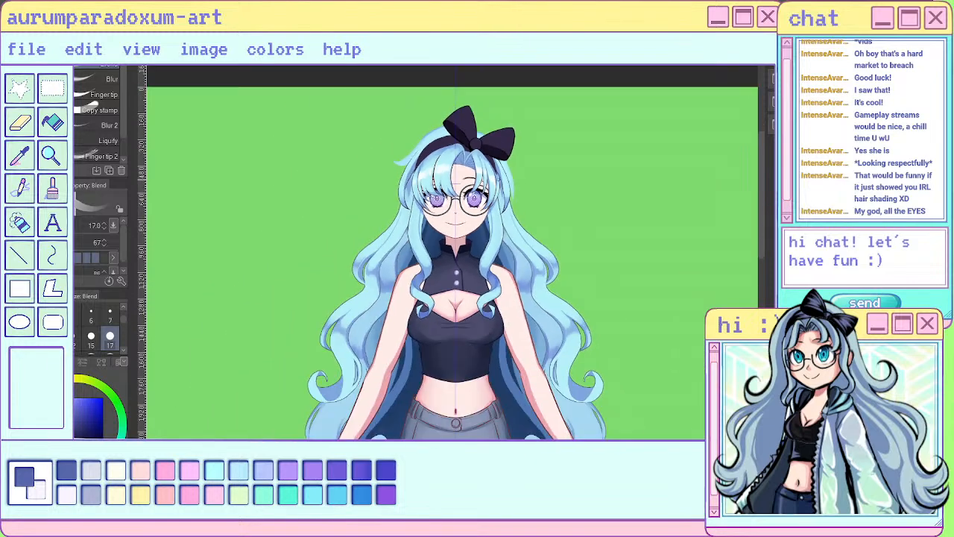
scroll(427, 208, up, 3)
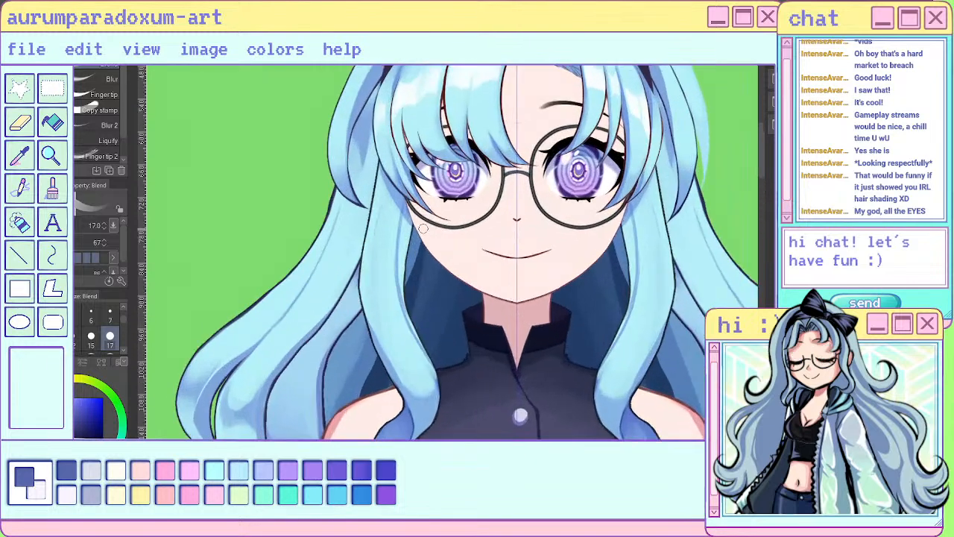
drag(403, 232, 419, 336)
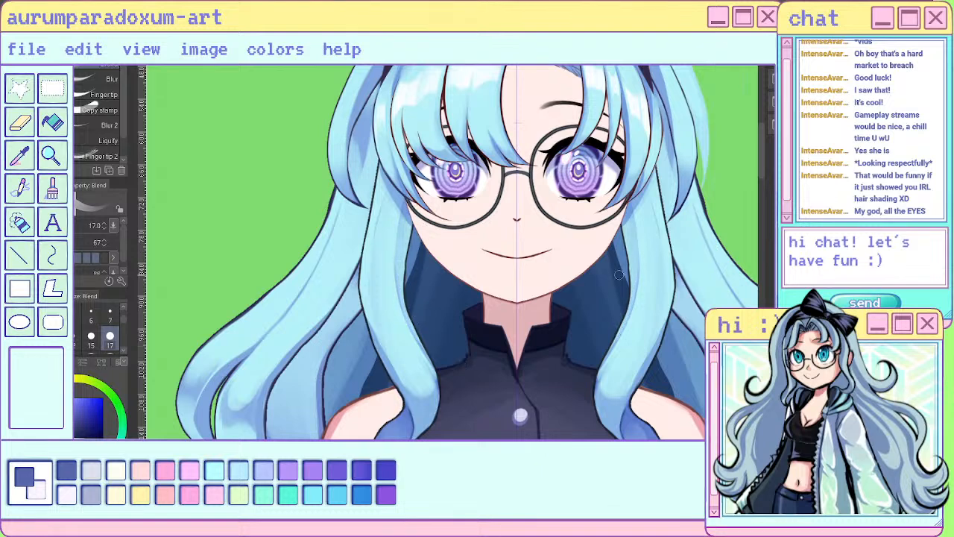
drag(606, 360, 597, 394)
scroll(455, 232, down, 4)
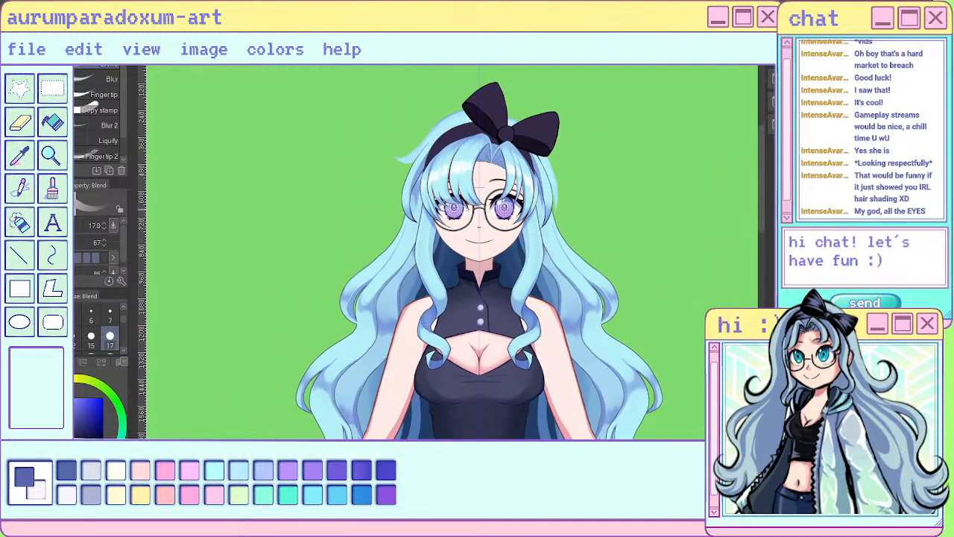
scroll(483, 216, up, 4)
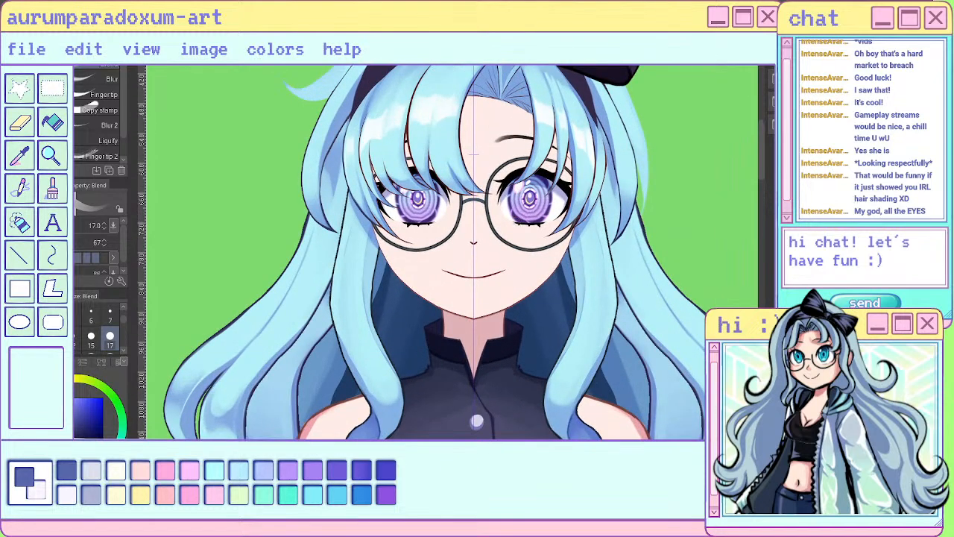
- Erase part of the strand shading in the middle of the front locks with the size 17 Hard eraser
key(e)
drag(344, 280, 351, 352)
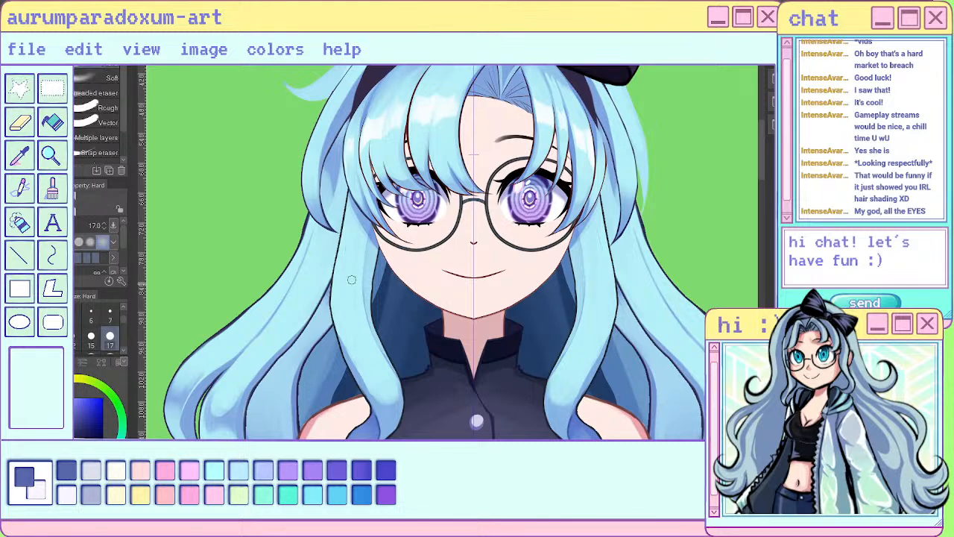
scroll(352, 366, down, 5)
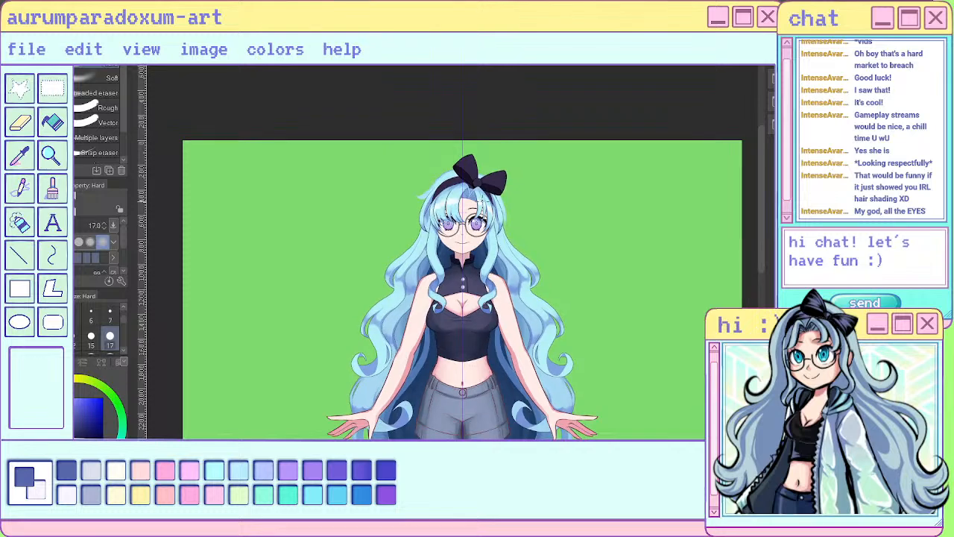
scroll(474, 262, up, 2)
scroll(473, 262, up, 3)
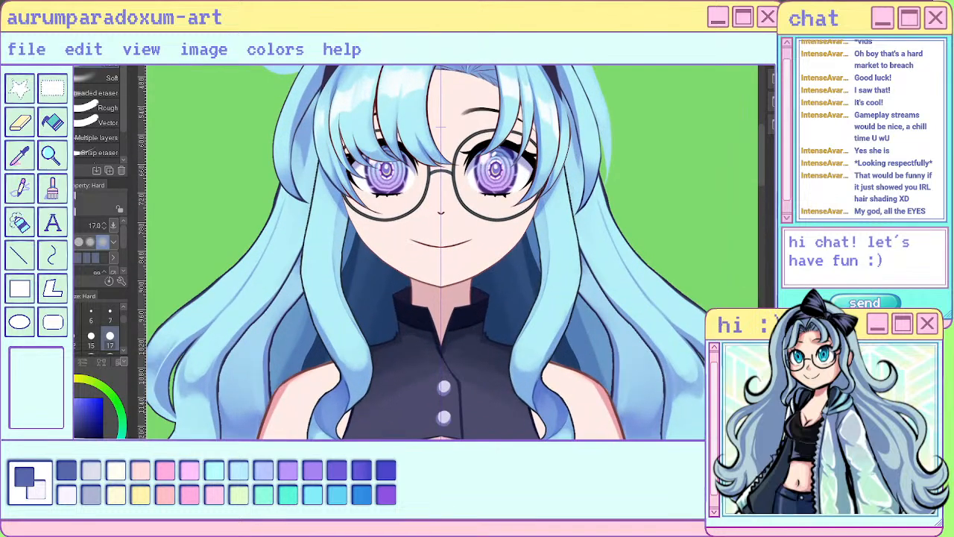
- Try long mirrored strand lines down the front locks to their lower curve with the size 7 sai pen, and undo them
key(p)
mouse_move(325, 176)
mouse_down()
mouse_move(313, 274)
mouse_move(362, 400)
mouse_up()
drag(338, 334, 358, 411)
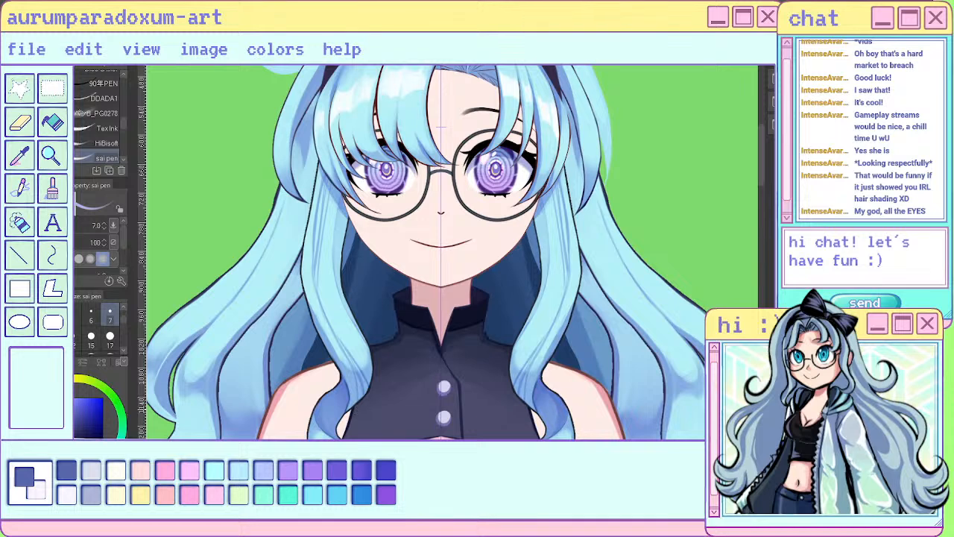
key(ctrl+z)
key(ctrl+z)
key(ctrl+z)
key(ctrl+z)
key(ctrl+z)
key(ctrl+z)
key(ctrl+z)
key(ctrl+z)
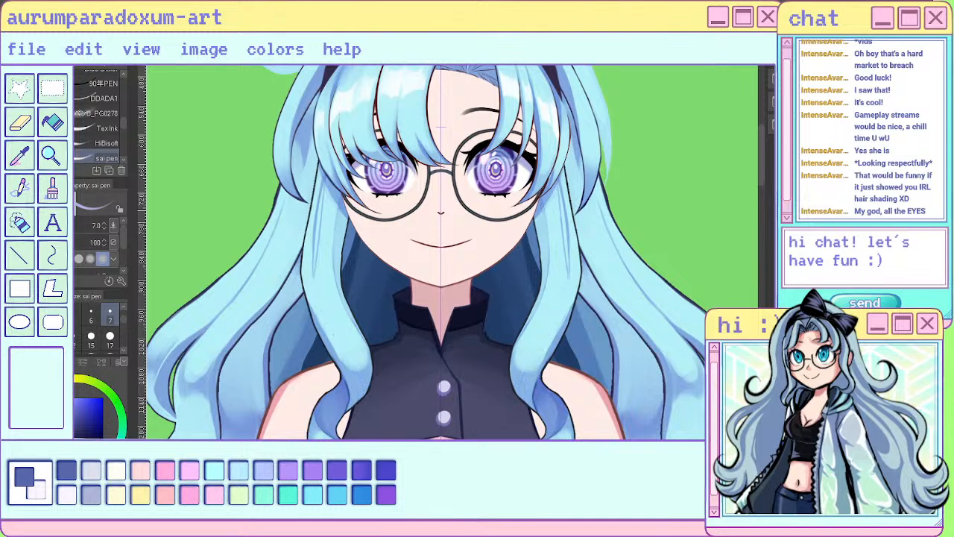
key(ctrl+z)
key(ctrl+z)
key(ctrl+z)
key(ctrl+z)
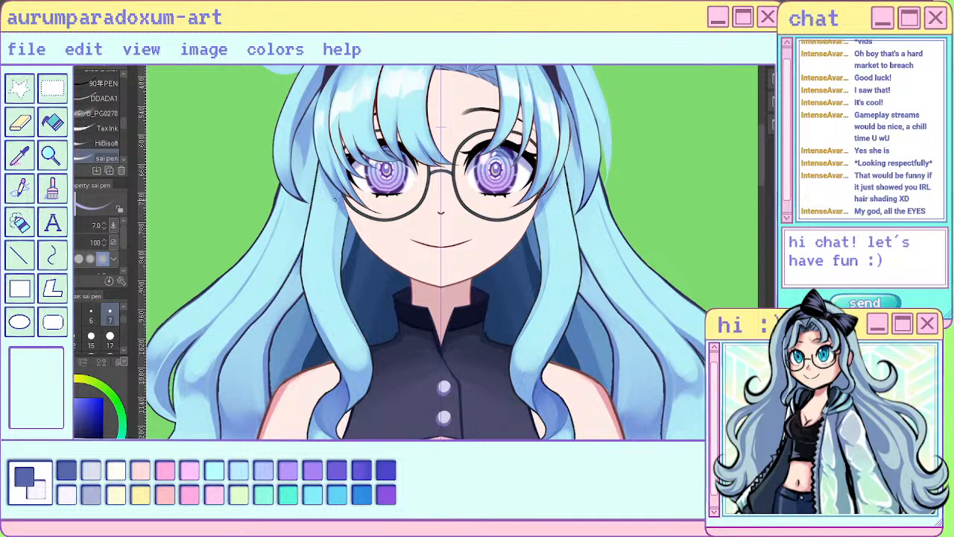
- Try different strand lines along the upper front locks and down toward the collar, undoing each attempt
drag(317, 176, 323, 298)
drag(321, 280, 334, 324)
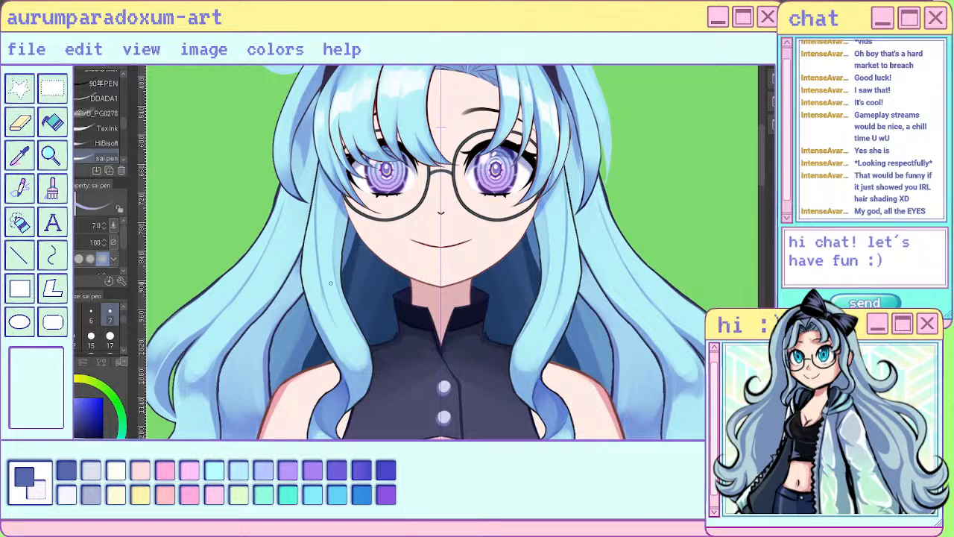
key(ctrl+z)
key(ctrl+z)
mouse_move(316, 208)
mouse_down()
mouse_move(325, 284)
mouse_move(368, 366)
mouse_up()
drag(349, 328, 368, 379)
key(ctrl+z)
key(ctrl+z)
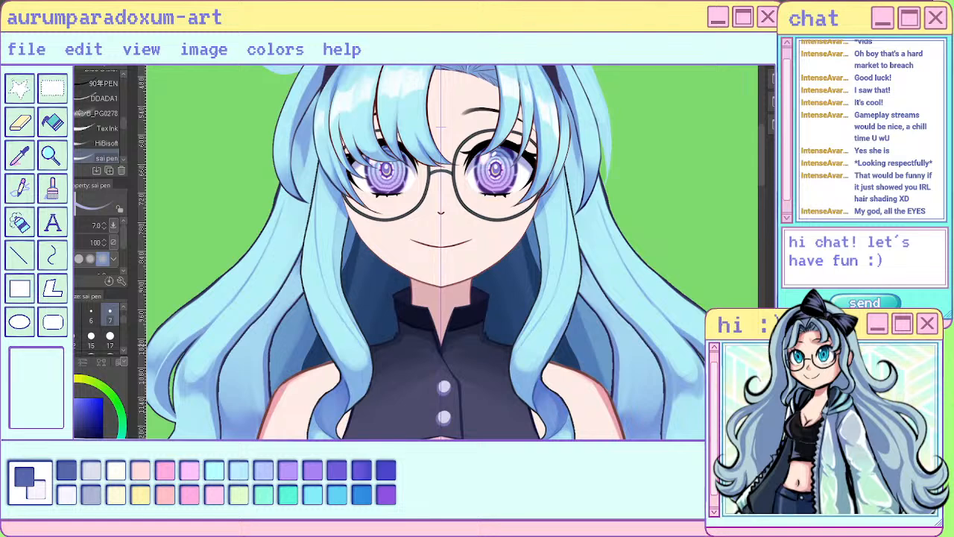
- Draw several thin mirrored strand lines along the lower curve of the front locks beside the collar, redoing the first stroke
drag(328, 300, 365, 389)
key(ctrl+z)
drag(334, 309, 363, 394)
drag(351, 332, 367, 400)
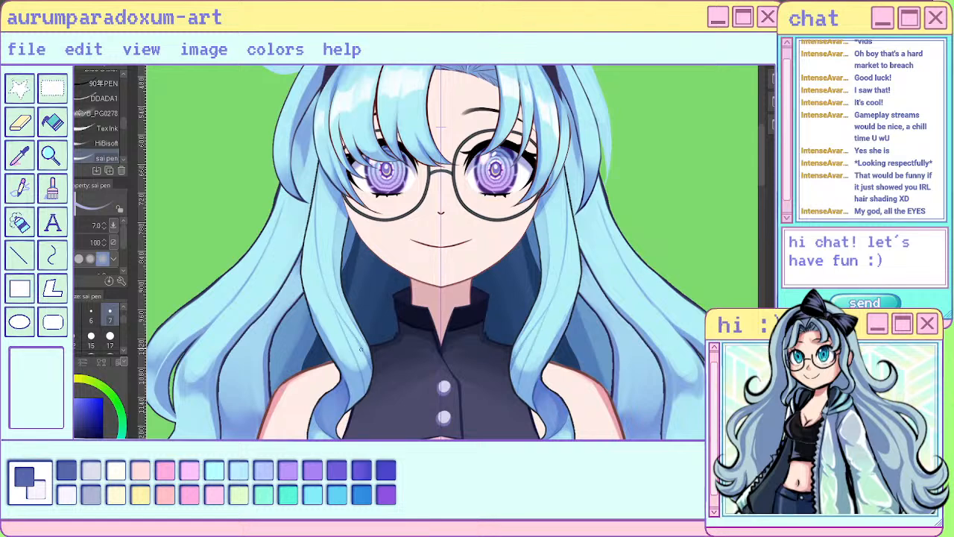
drag(349, 339, 362, 401)
- Soften the strand lines in the lower curve and upper part of the front locks with the size 17 Blend brush
key(j)
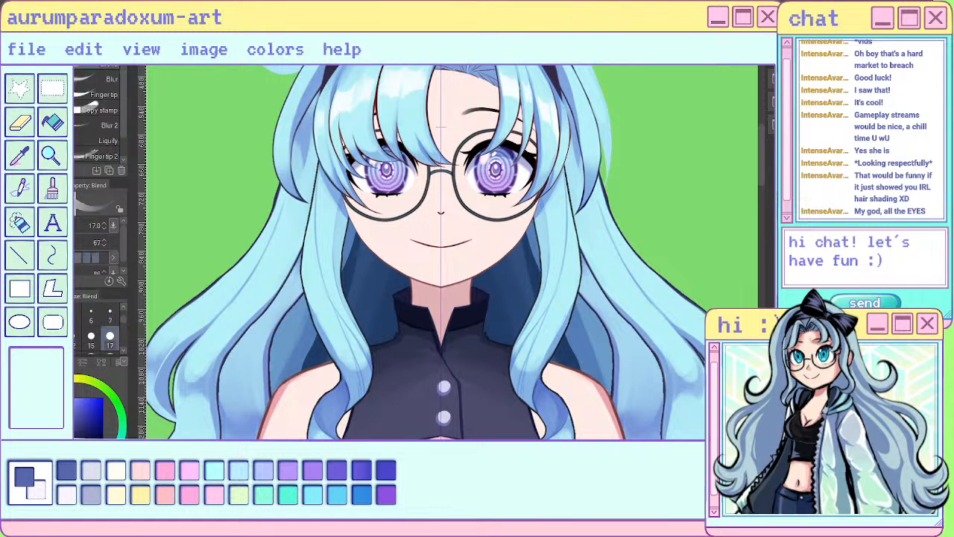
drag(352, 336, 370, 364)
drag(319, 187, 317, 250)
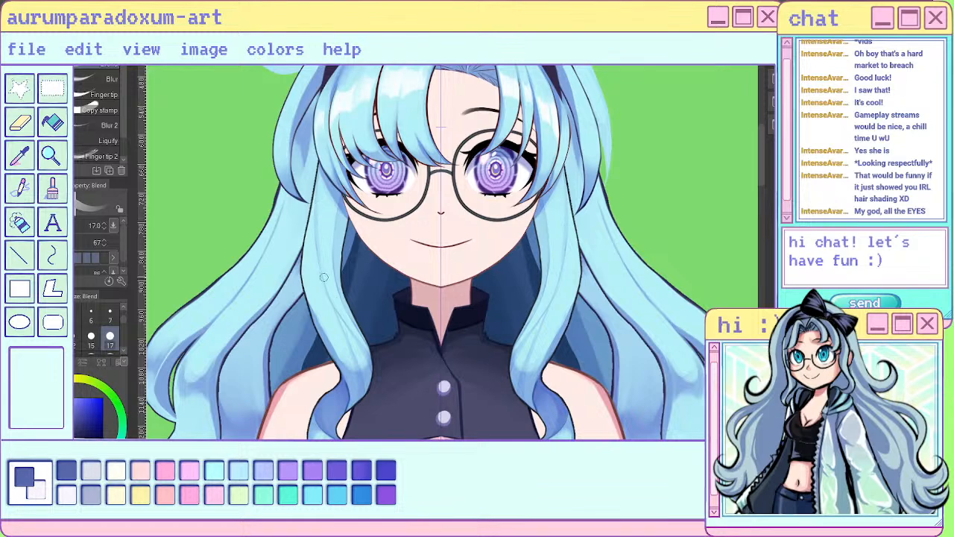
- Examine the front locks' shading against the rest of the figure at several zoom levels
key(ctrl+minus)
key(ctrl+minus)
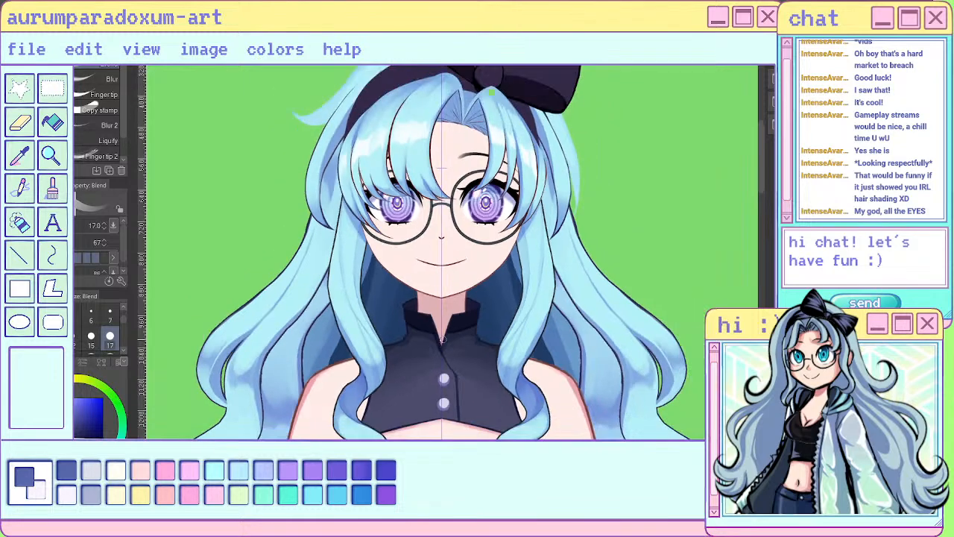
key(ctrl+plus)
key(ctrl+plus)
key(ctrl+plus)
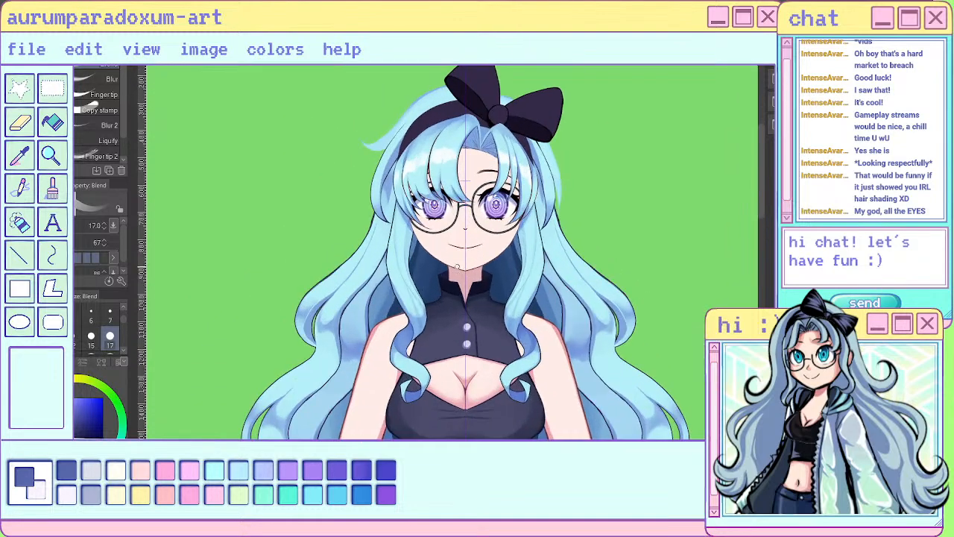
key(ctrl+minus)
key(ctrl+minus)
key(ctrl+minus)
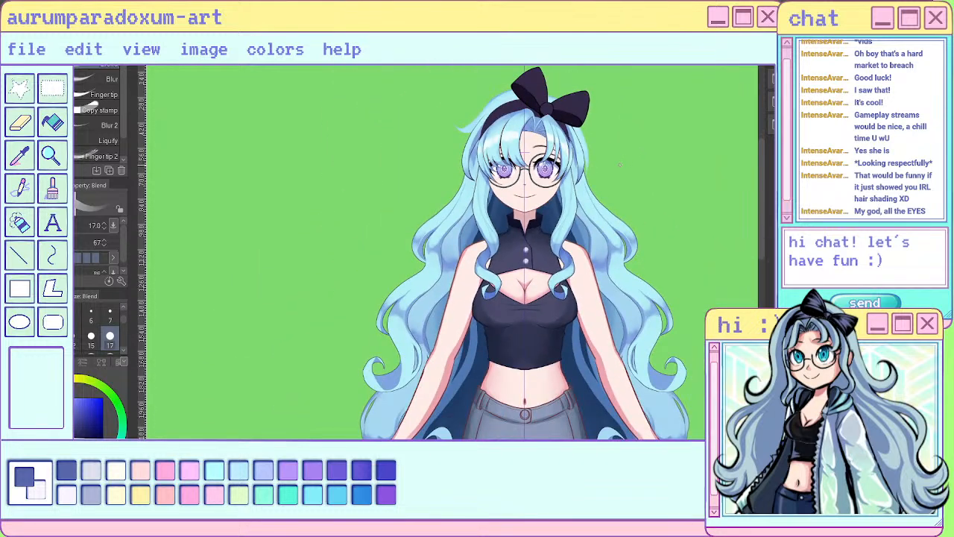
key(ctrl+plus)
key(ctrl+plus)
key(ctrl+plus)
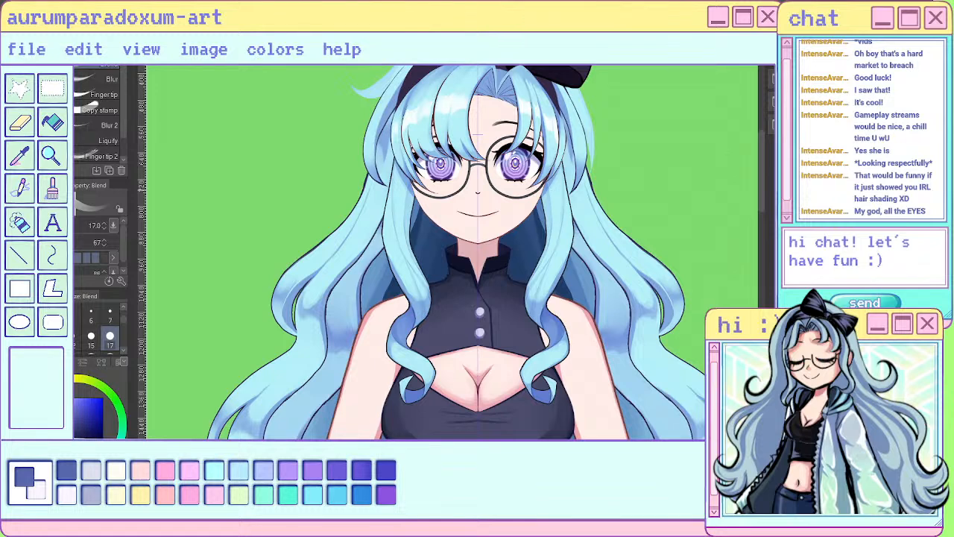
- Blend the shading along the front locks between cheek and collar, undoing the last stroke
mouse_move(535, 274)
mouse_down()
mouse_move(526, 299)
mouse_move(565, 217)
mouse_up()
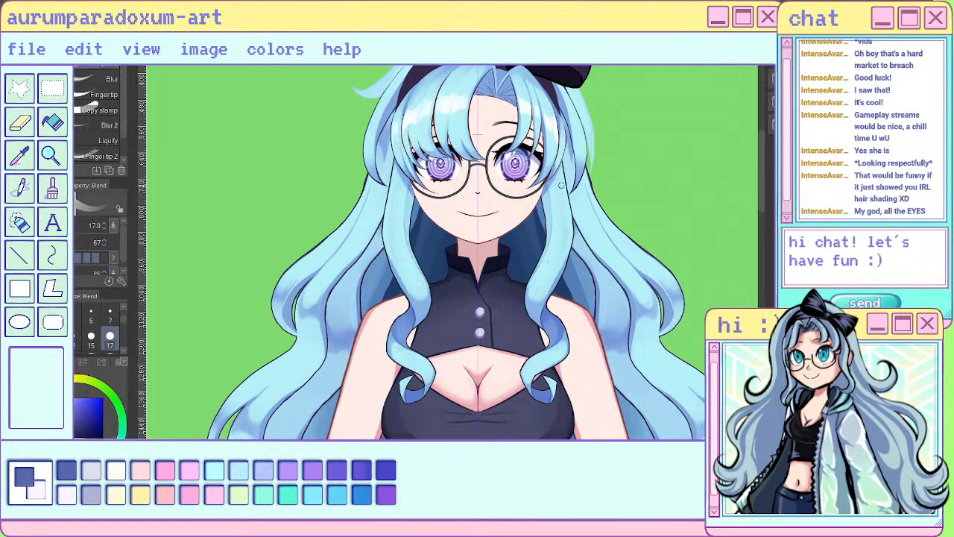
drag(529, 286, 526, 300)
key(ctrl+z)
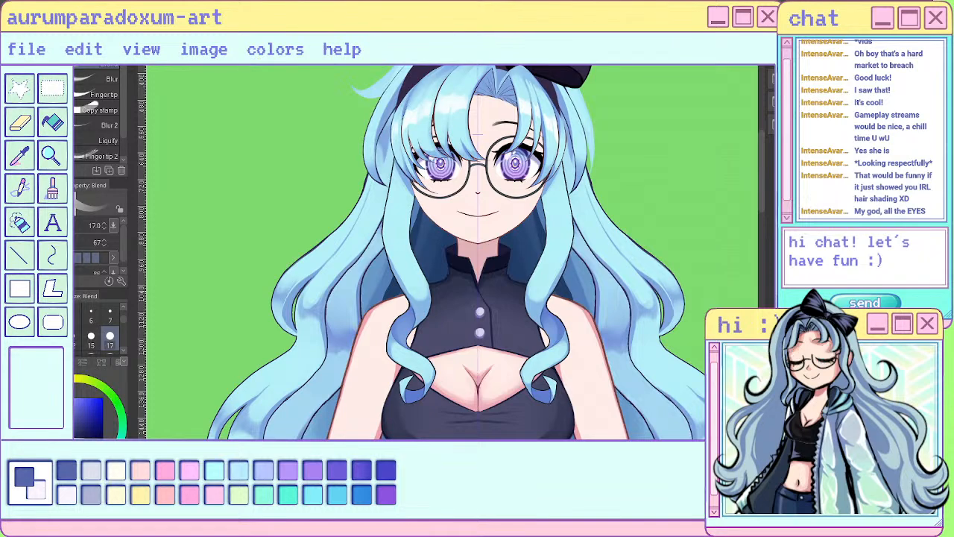
- Add a short mirrored shading stroke at the front locks' inner edge beside the jaw with the size 7 sai pen
scroll(601, 293, up, 1)
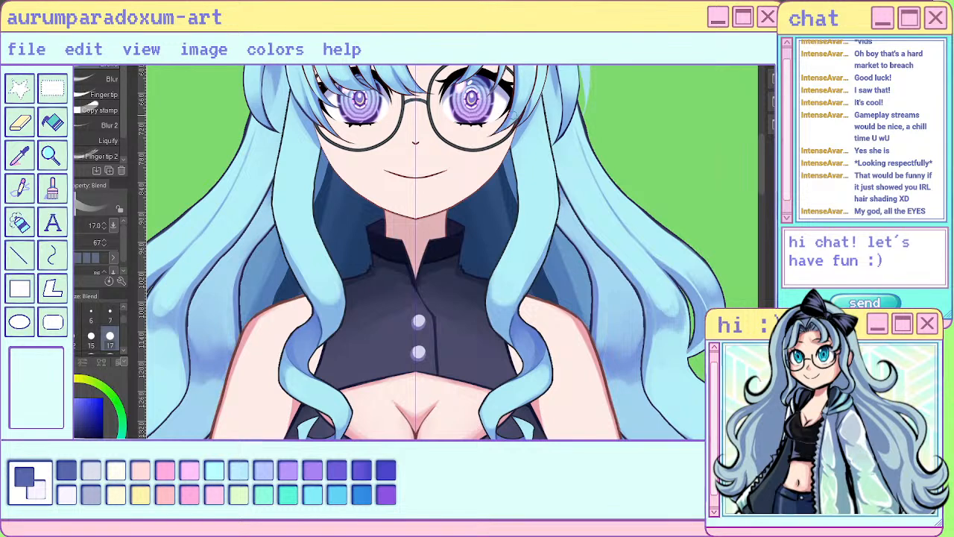
key(p)
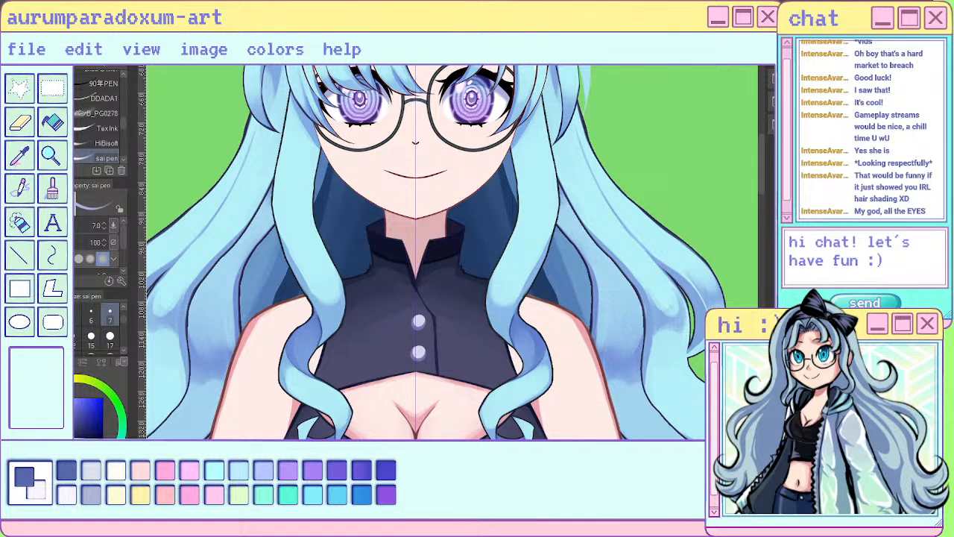
mouse_move(308, 205)
mouse_down()
mouse_move(326, 270)
mouse_move(311, 221)
mouse_move(325, 269)
mouse_move(317, 188)
mouse_move(311, 224)
mouse_up()
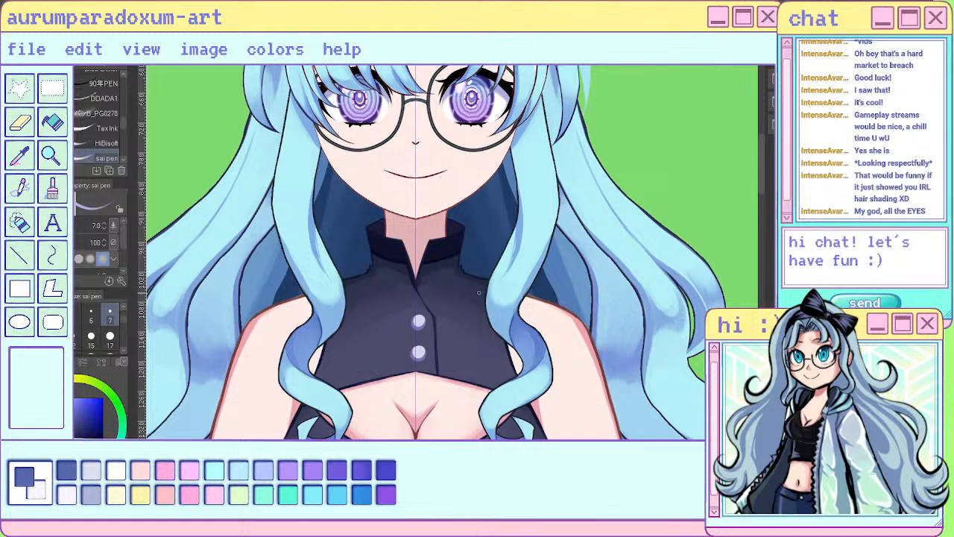
key(b)
key(b)
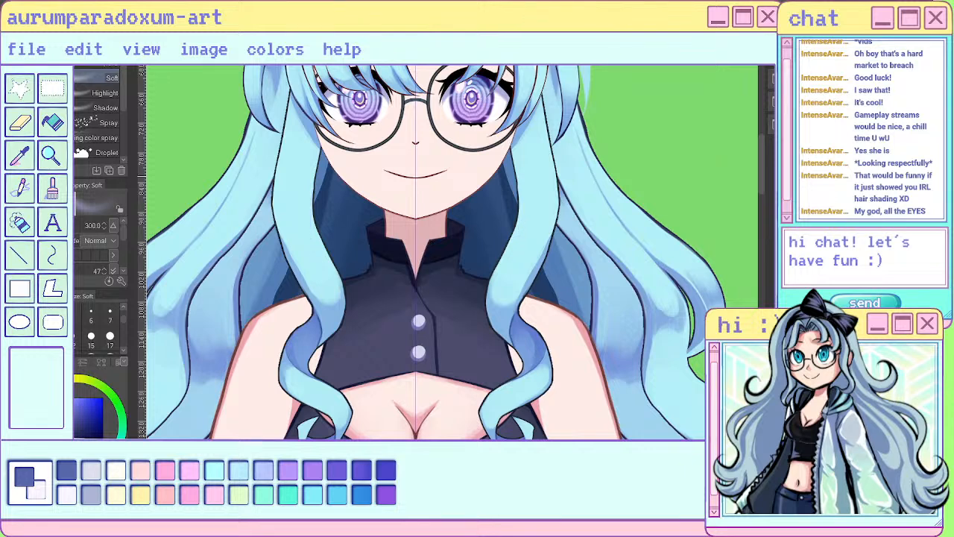
key(p)
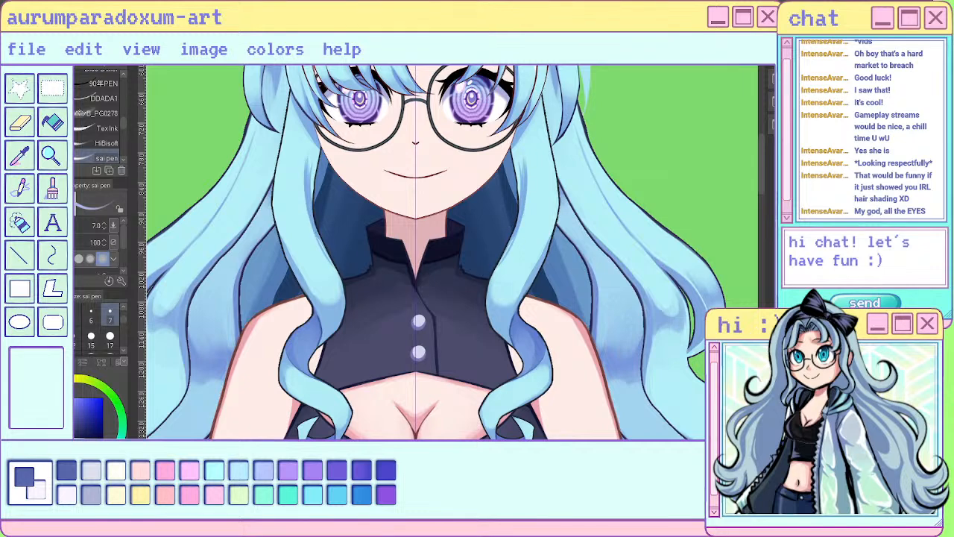
- Blend the shading along the front locks' inner edge from beside the glasses down to the collar
key(j)
drag(317, 166, 317, 214)
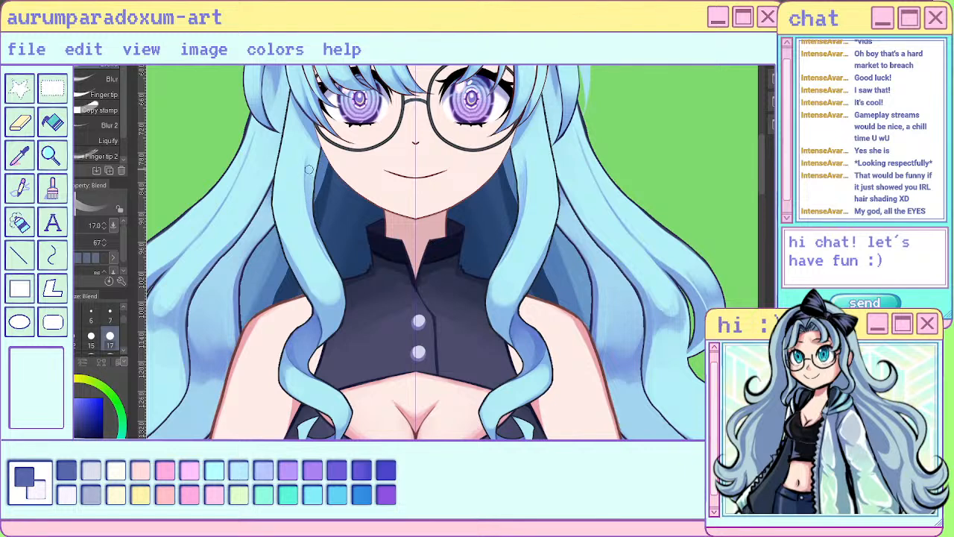
mouse_move(311, 152)
mouse_down()
mouse_move(314, 175)
mouse_move(313, 127)
mouse_up()
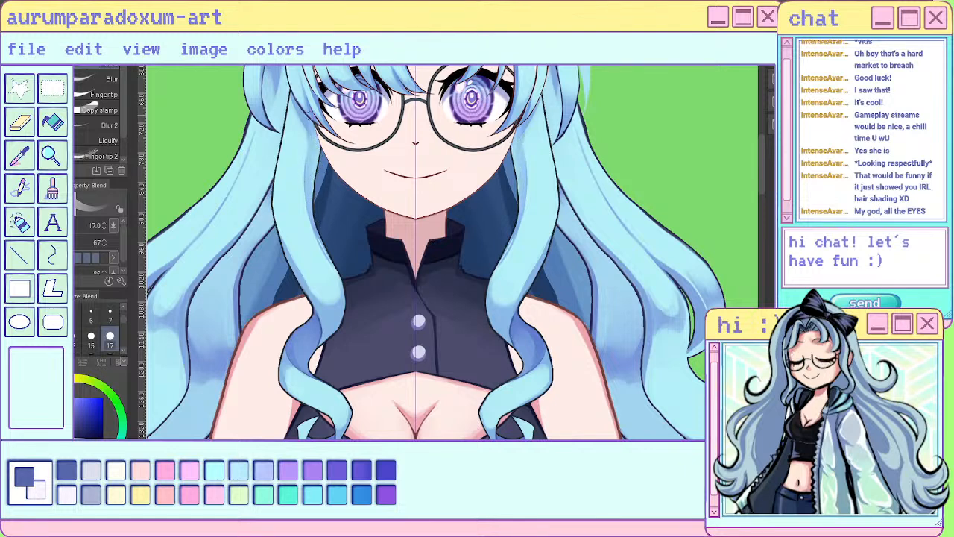
drag(305, 222, 324, 258)
mouse_move(304, 214)
mouse_down()
mouse_move(322, 252)
mouse_move(318, 240)
mouse_up()
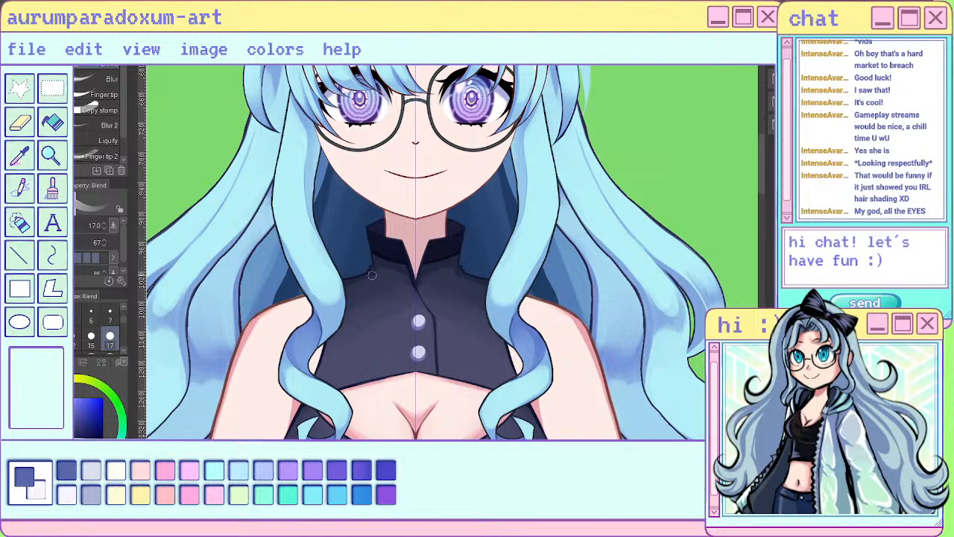
- Undo the last reshaping that shortened the front locks and their curled ends
scroll(372, 275, down, 5)
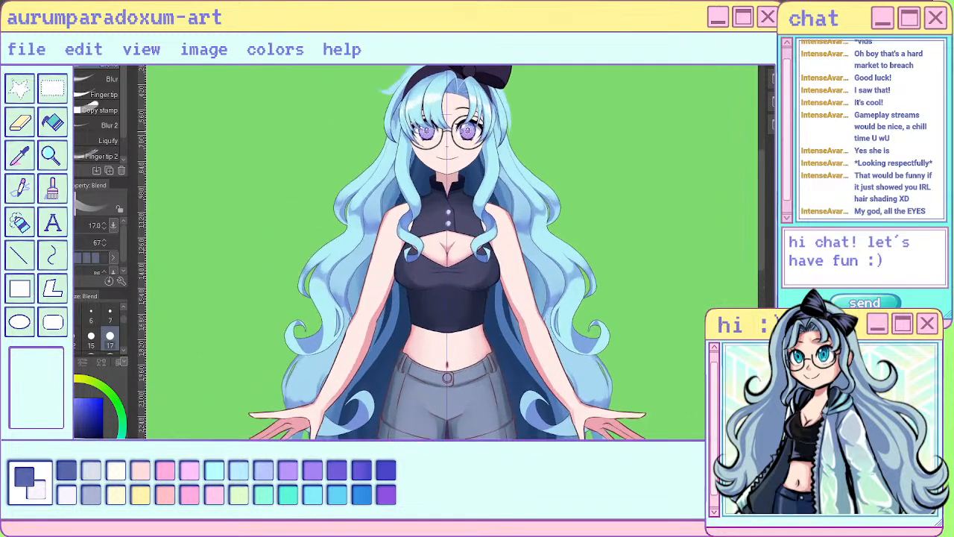
scroll(447, 378, up, 5)
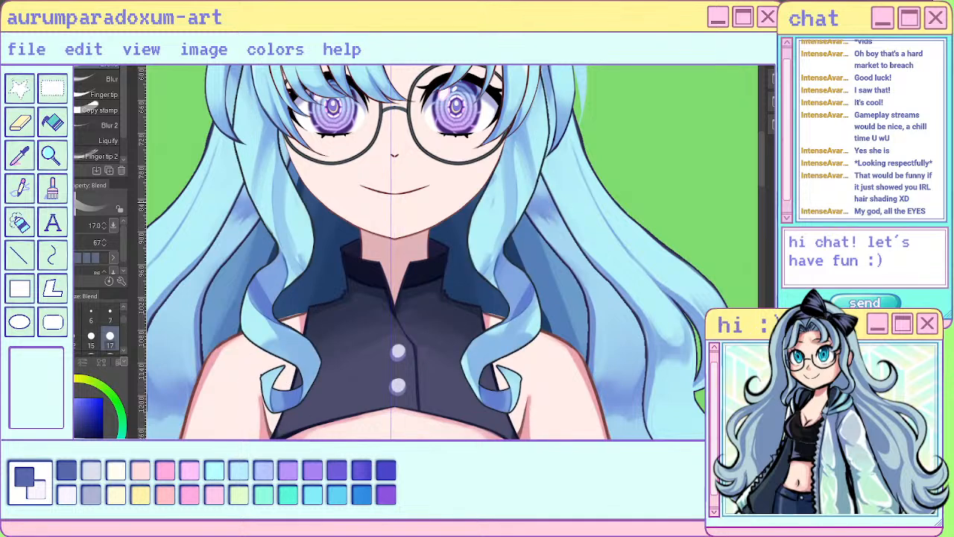
key(ctrl+z)
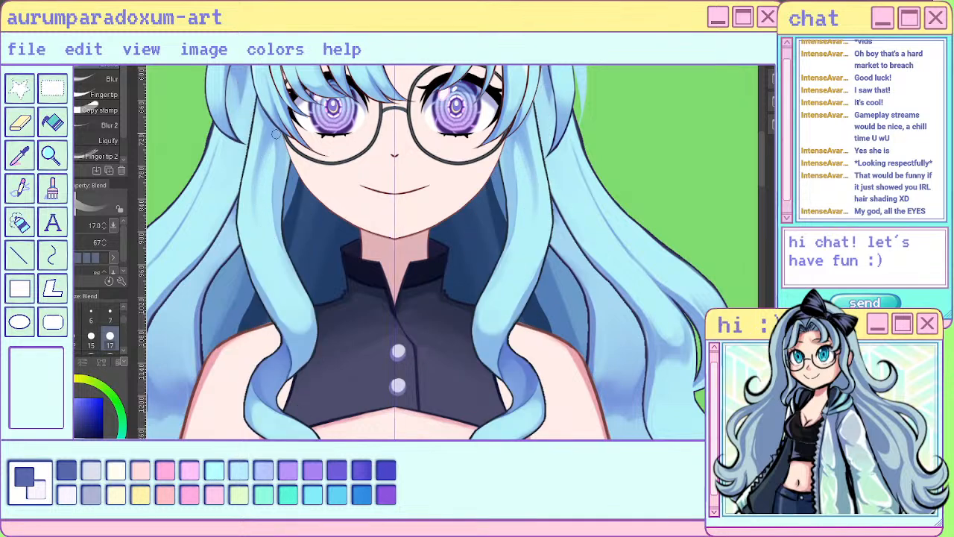
key(p)
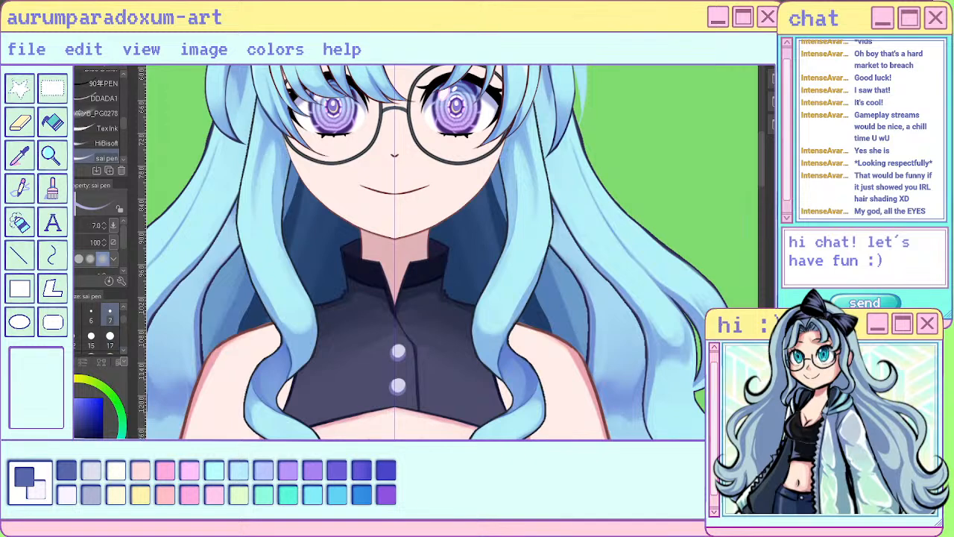
key(j)
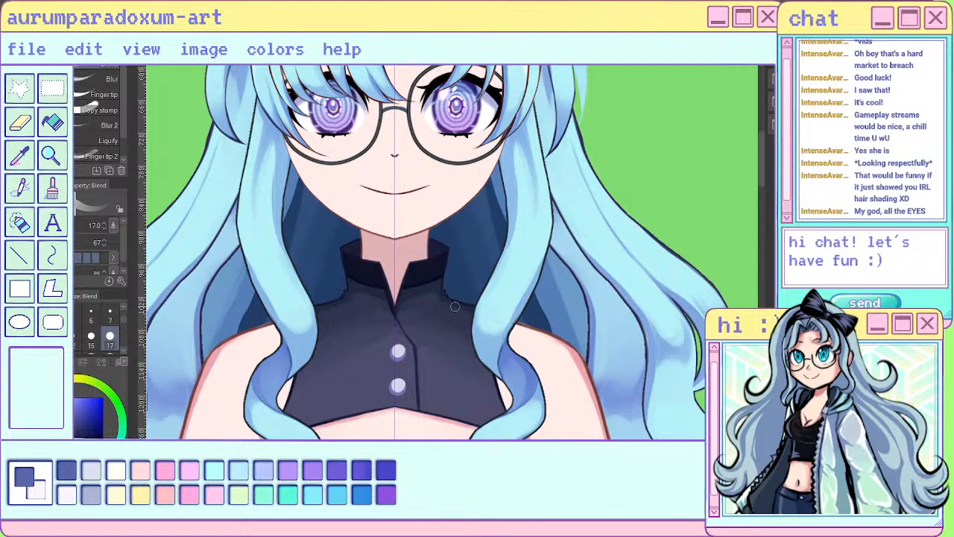
- Draw a long strand line down the front locks from beside the glasses to the lower curve with the sai pen
scroll(472, 299, down, 1)
scroll(472, 298, down, 5)
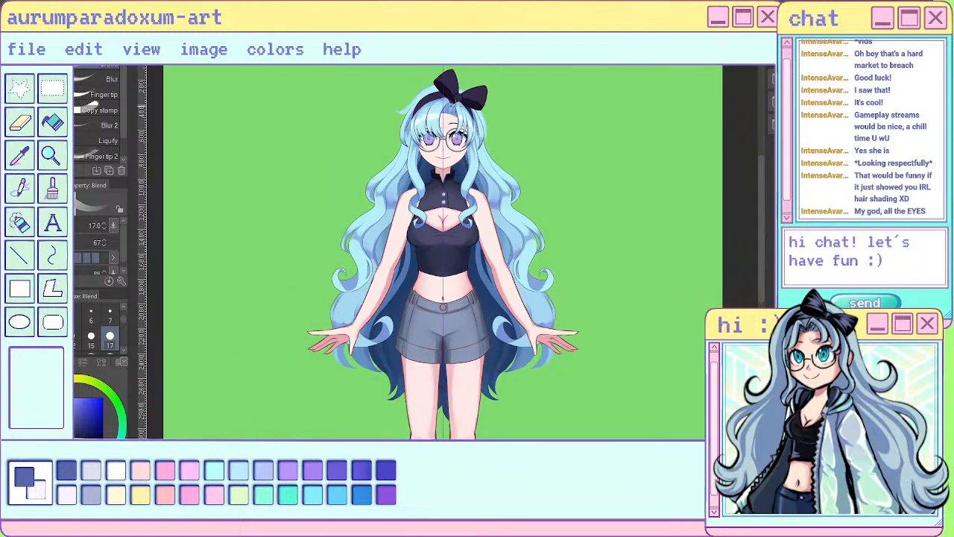
scroll(475, 134, up, 5)
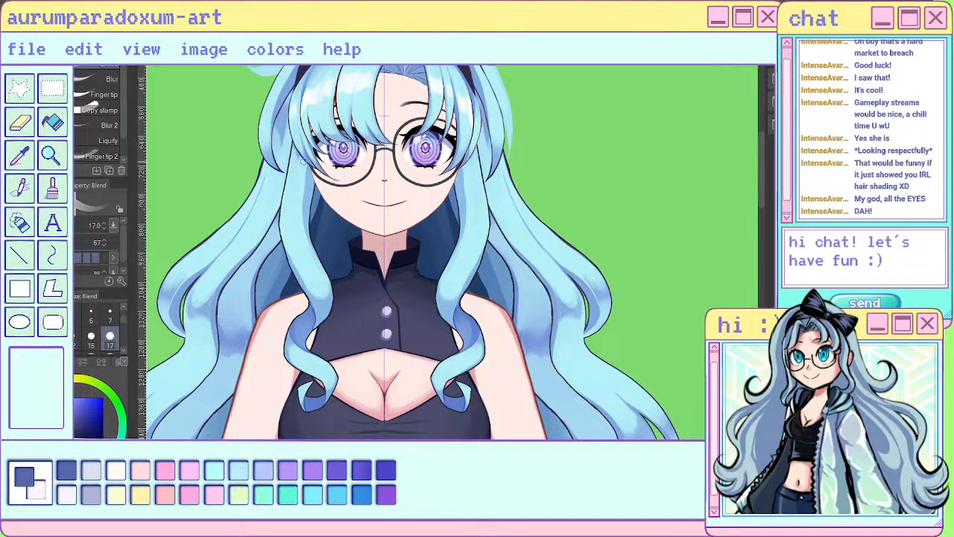
scroll(310, 145, down, 4)
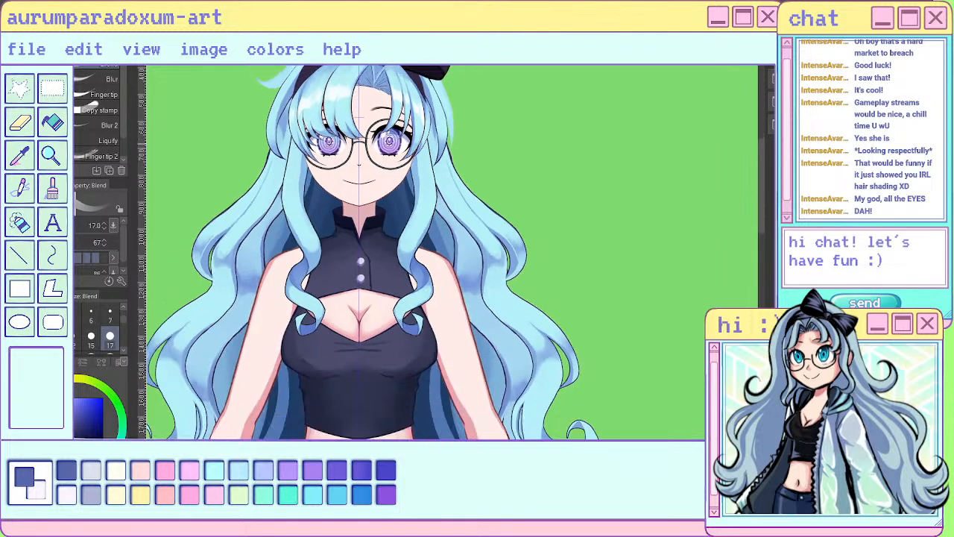
scroll(350, 151, up, 2)
scroll(352, 149, up, 3)
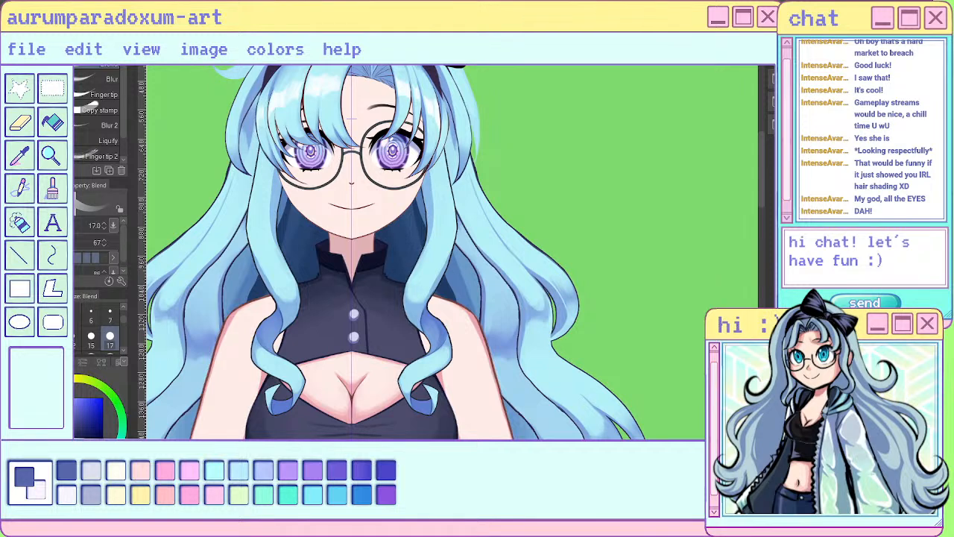
key(p)
mouse_move(437, 159)
mouse_down()
mouse_move(443, 257)
mouse_move(445, 196)
mouse_move(414, 303)
mouse_up()
scroll(383, 187, down, 5)
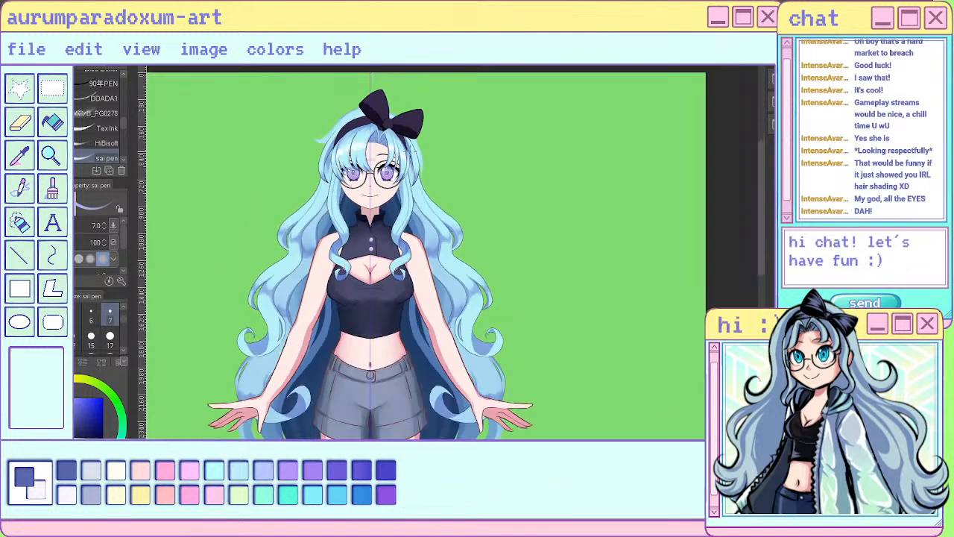
- Examine the front locks close up and at full-figure scale, also with the canvas flipped horizontally
scroll(430, 239, up, 5)
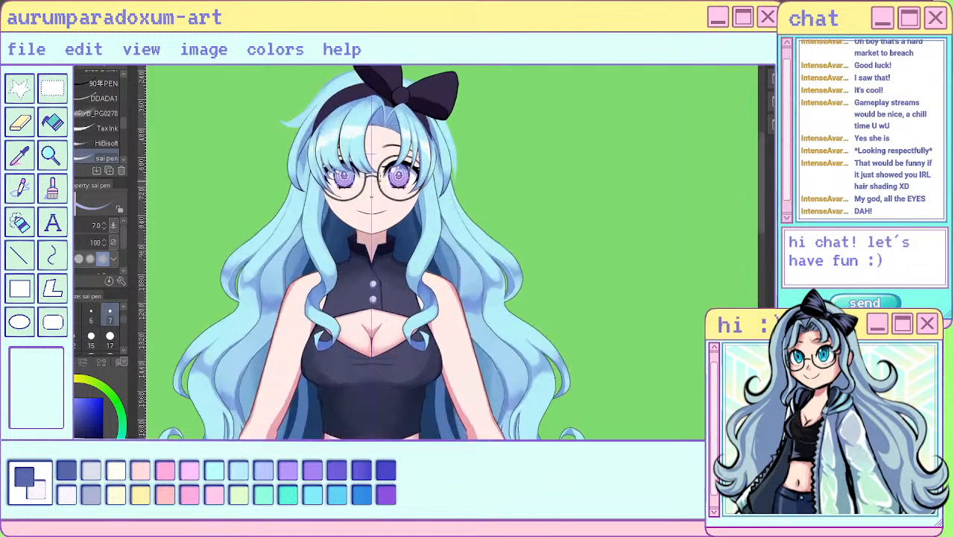
drag(432, 163, 429, 247)
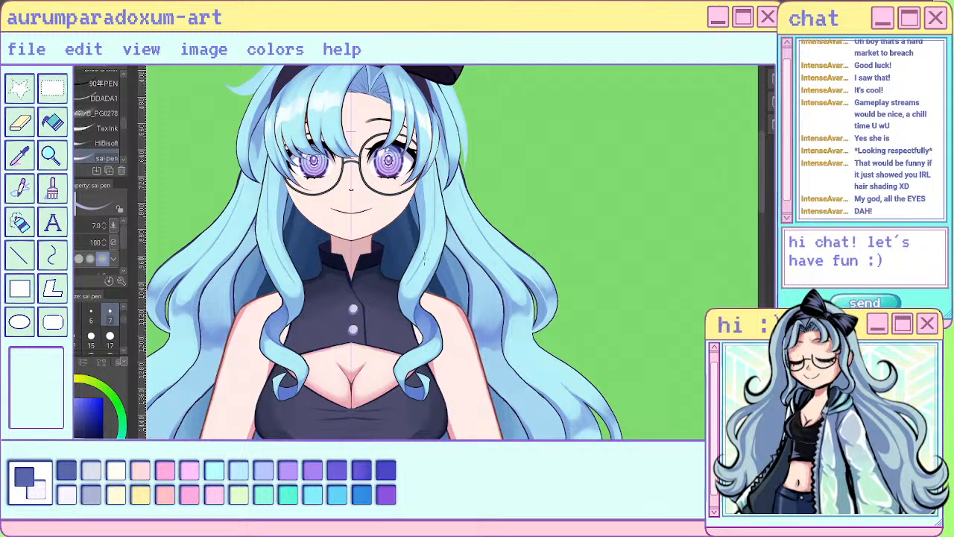
key(h)
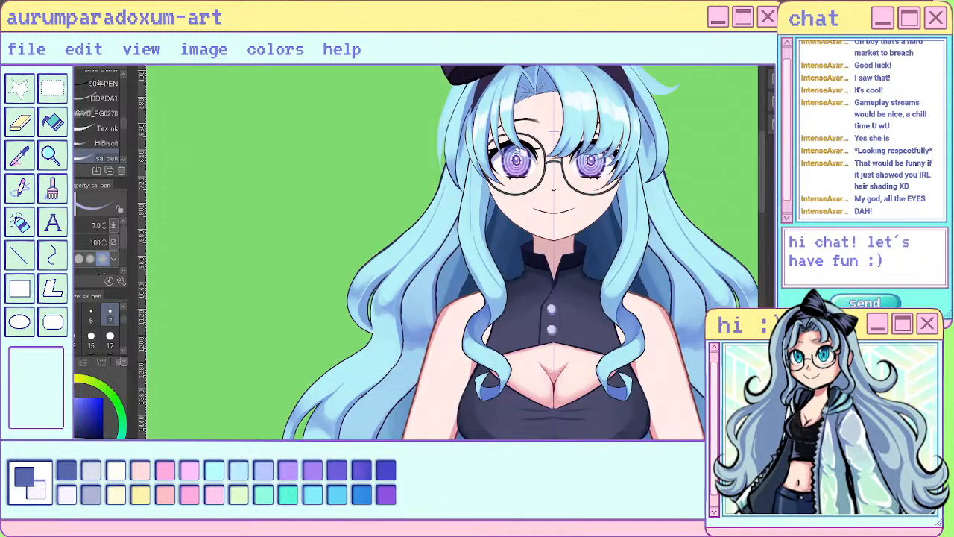
key(h)
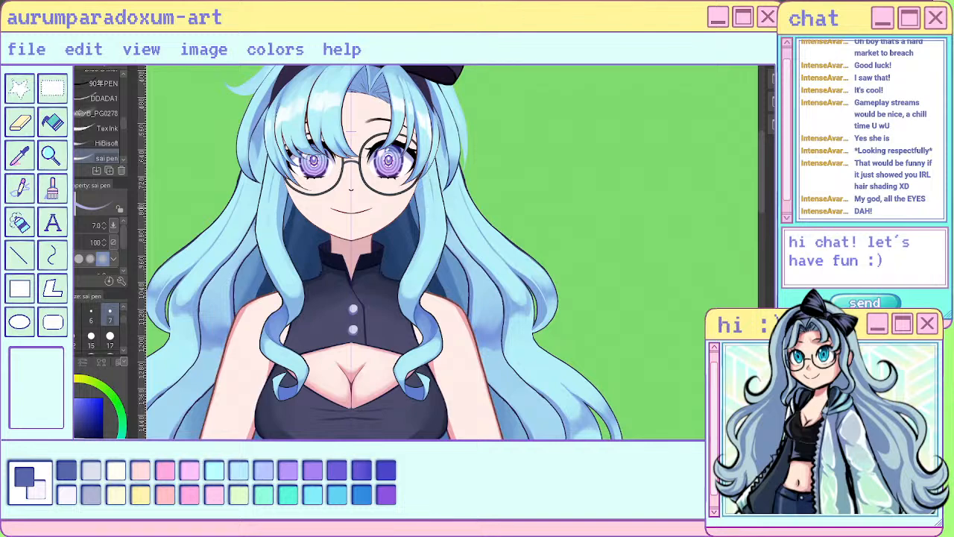
scroll(445, 173, down, 3)
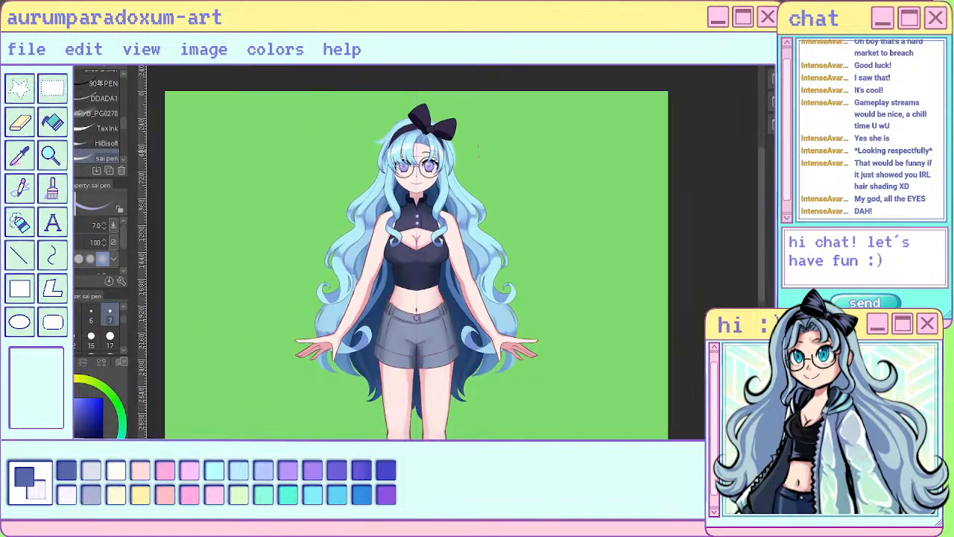
scroll(406, 163, down, 1)
scroll(407, 163, up, 3)
scroll(422, 160, up, 2)
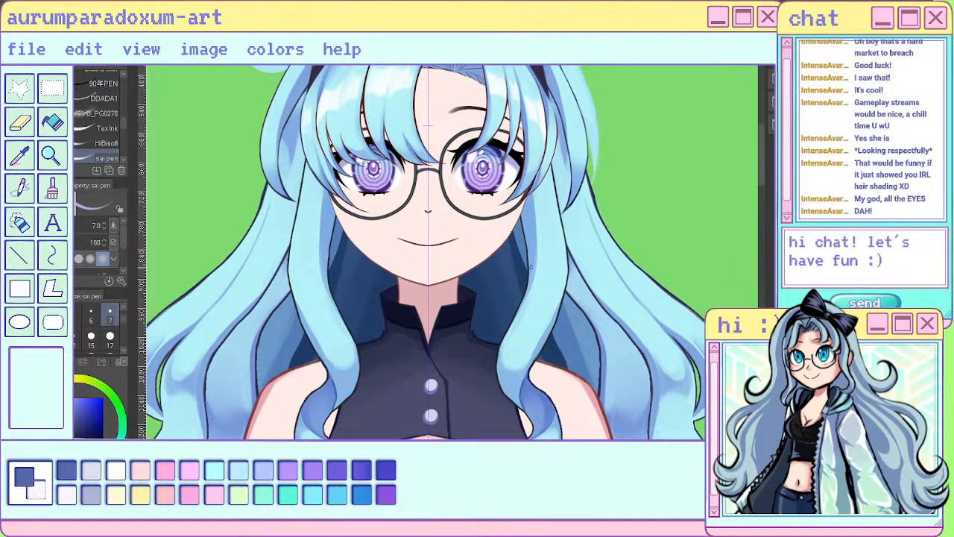
key(e)
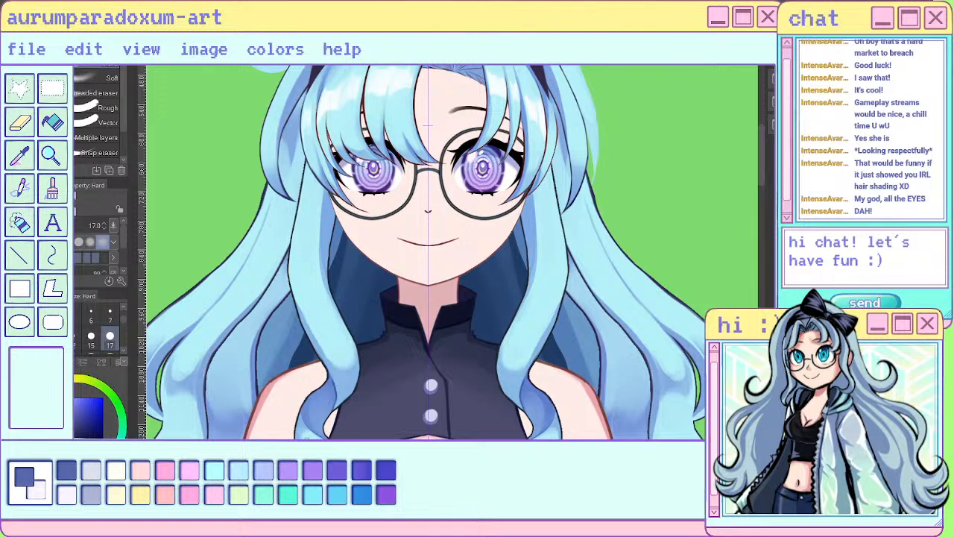
scroll(686, 306, down, 2)
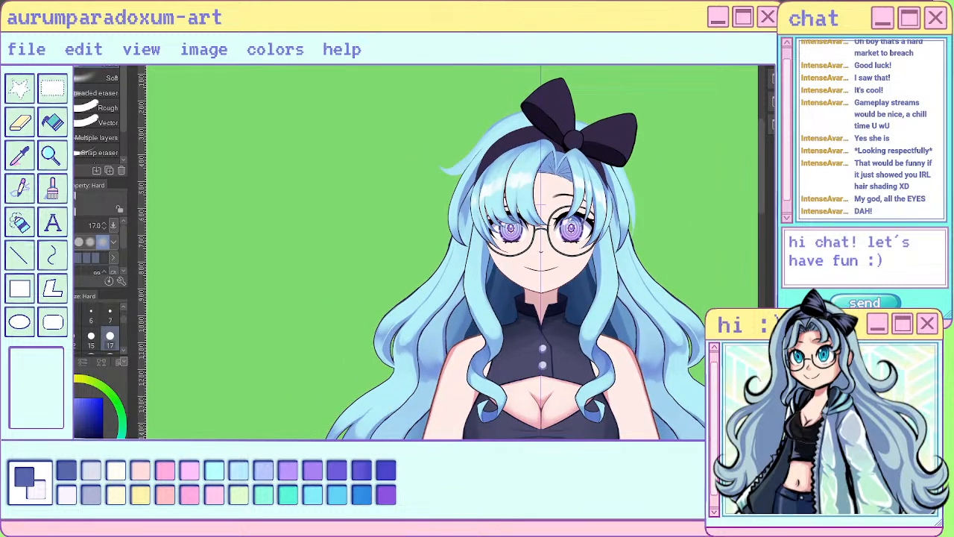
scroll(267, 276, up, 4)
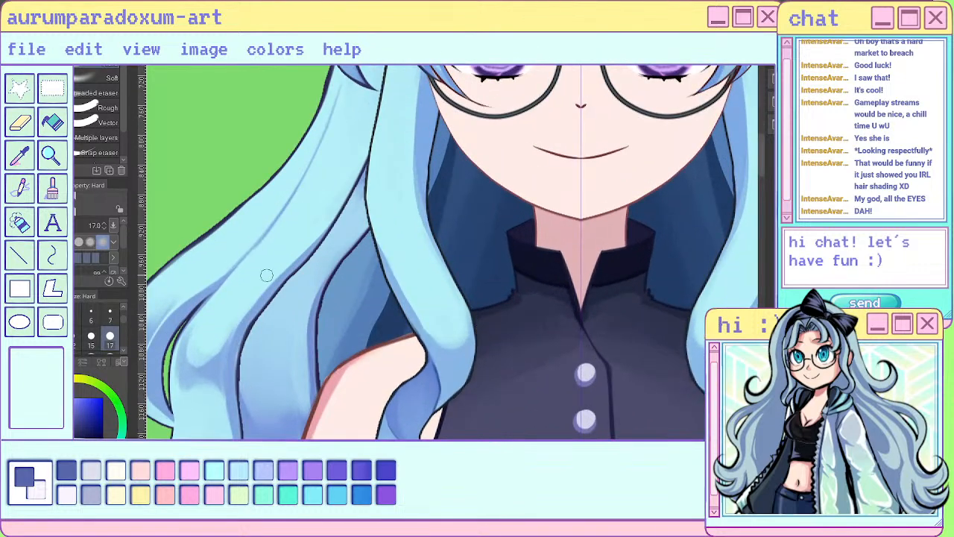
- Paint mirrored pale yellow highlight bands across the front locks beside the collar with the sai pen at size 17
click(75, 379)
key(p)
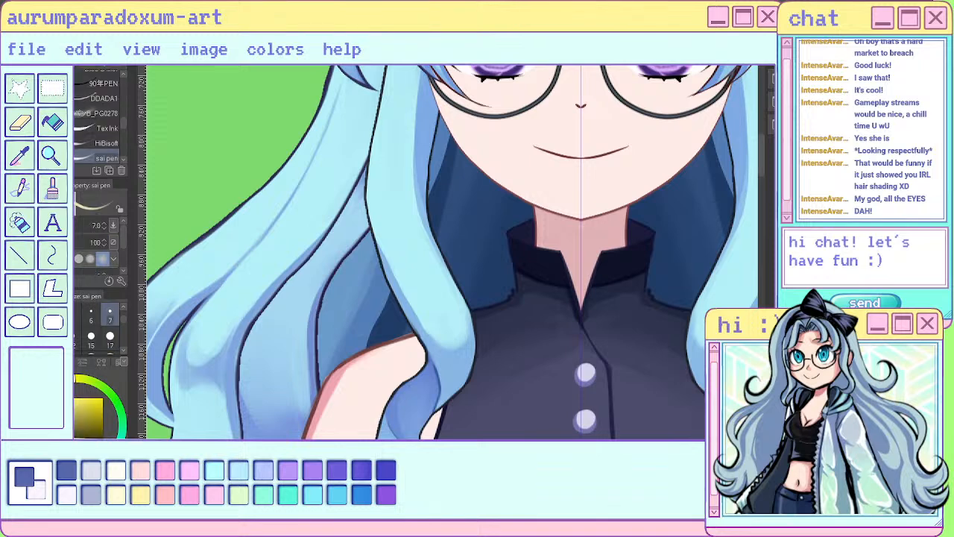
mouse_move(414, 278)
mouse_down()
mouse_move(447, 321)
mouse_move(435, 276)
mouse_move(448, 290)
mouse_move(458, 329)
mouse_up()
click(110, 339)
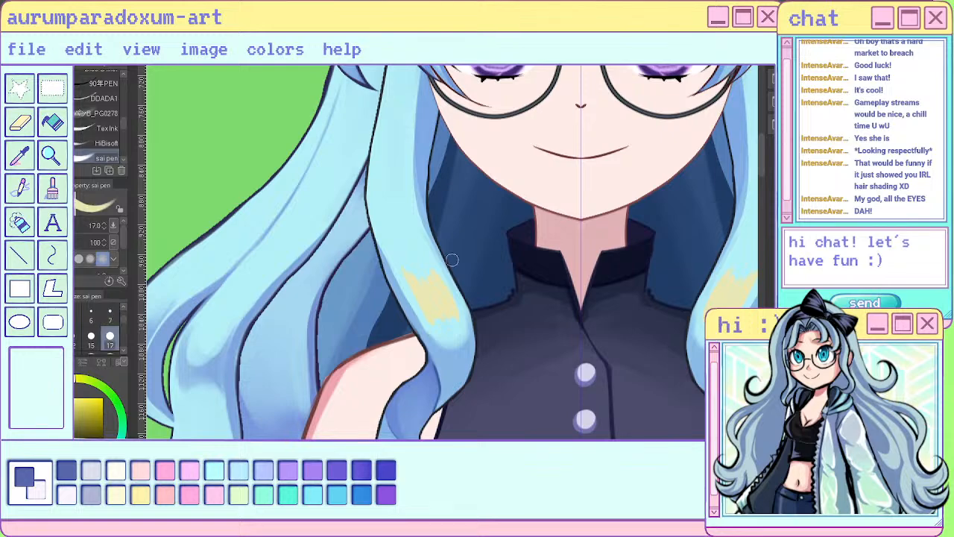
mouse_move(422, 297)
mouse_down()
mouse_move(429, 315)
mouse_move(422, 273)
mouse_move(458, 330)
mouse_up()
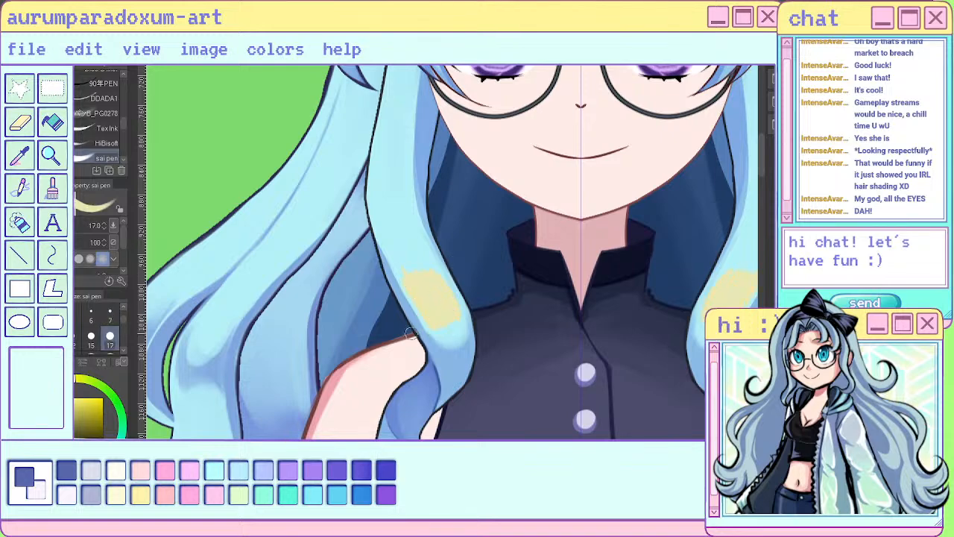
scroll(411, 333, down, 4)
scroll(444, 298, up, 1)
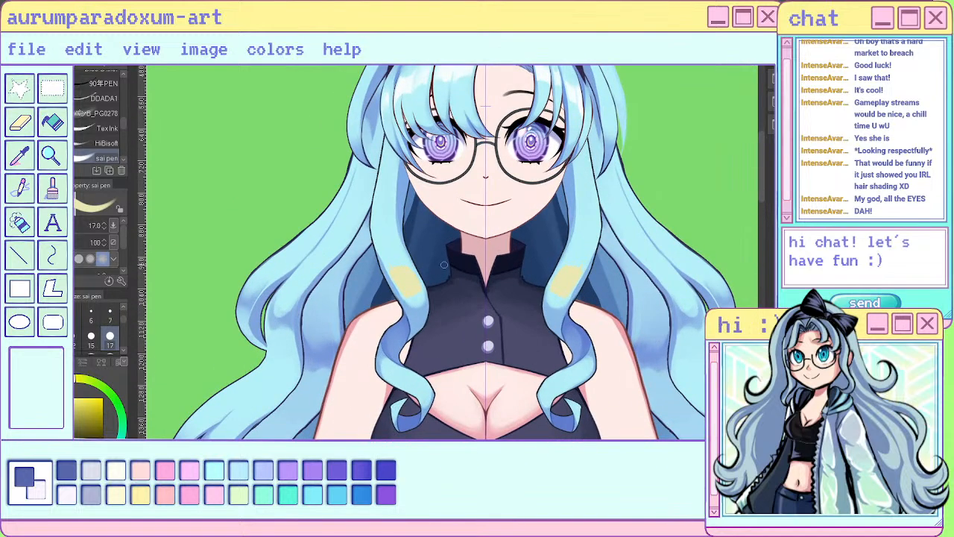
mouse_move(398, 256)
mouse_down()
mouse_move(401, 288)
mouse_move(390, 240)
mouse_move(420, 287)
mouse_up()
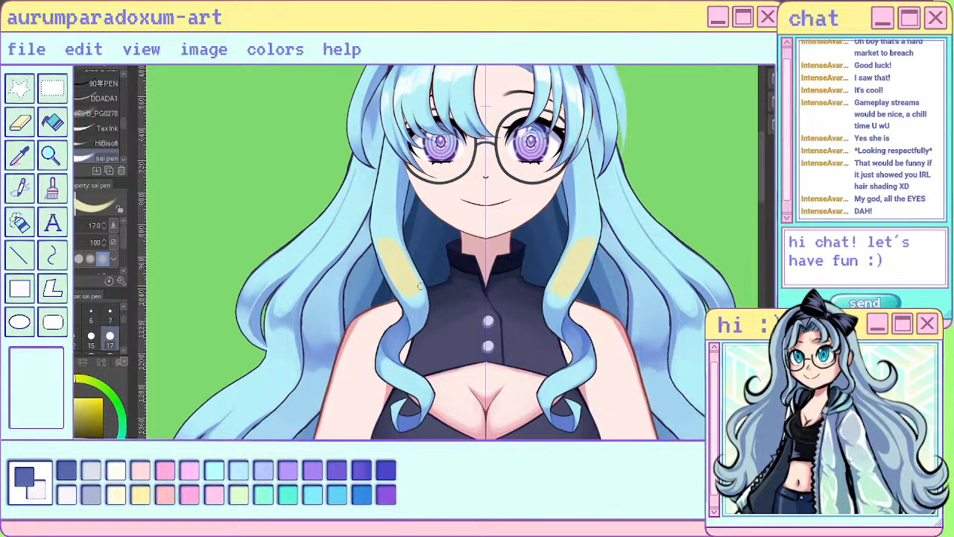
- Carve the front locks' highlight bands into jagged, bright white shine shapes using the sai pen in transparent colour at size 20
key(c)
scroll(110, 339, down, 1)
click(110, 340)
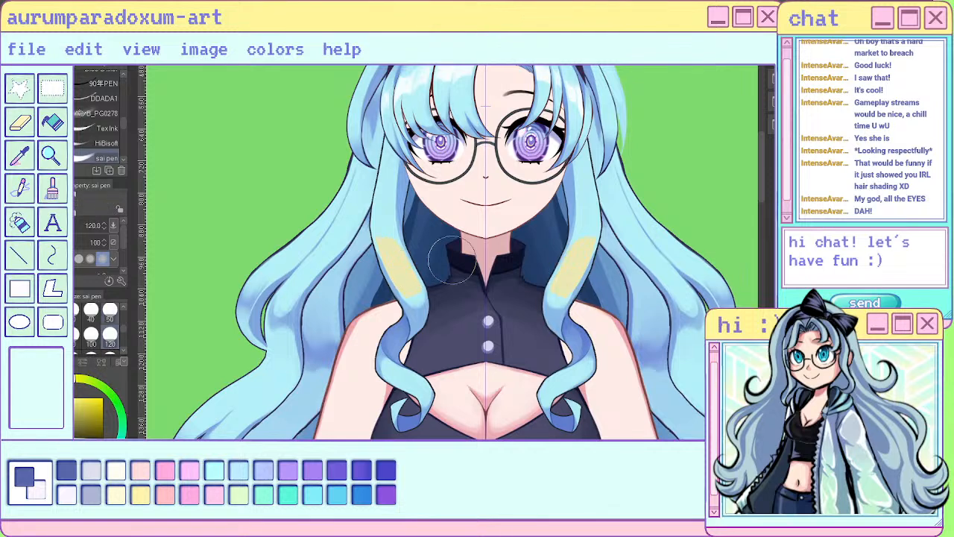
key([)
key([)
key([)
key([)
key([)
key([)
key([)
key([)
key([)
mouse_move(416, 302)
mouse_down()
mouse_move(391, 271)
mouse_move(404, 276)
mouse_up()
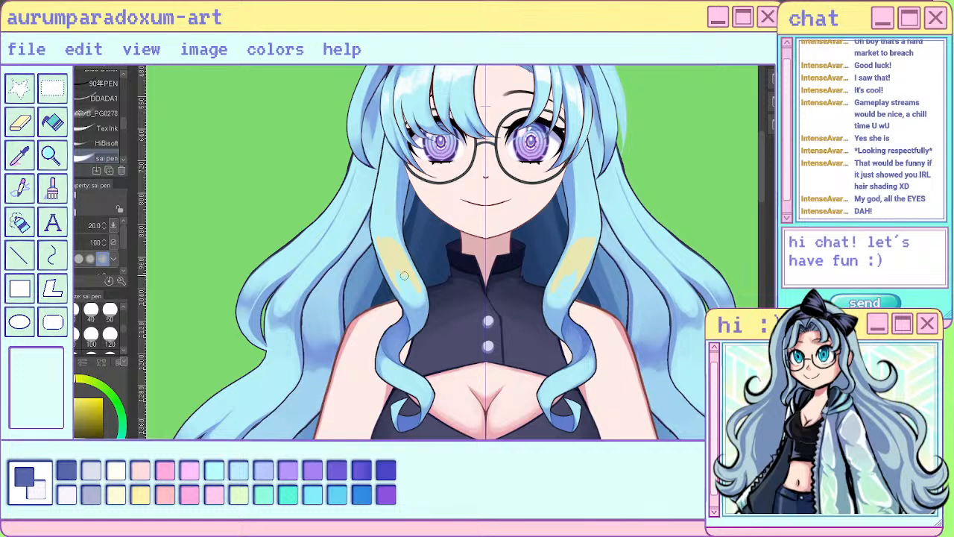
drag(384, 227, 404, 261)
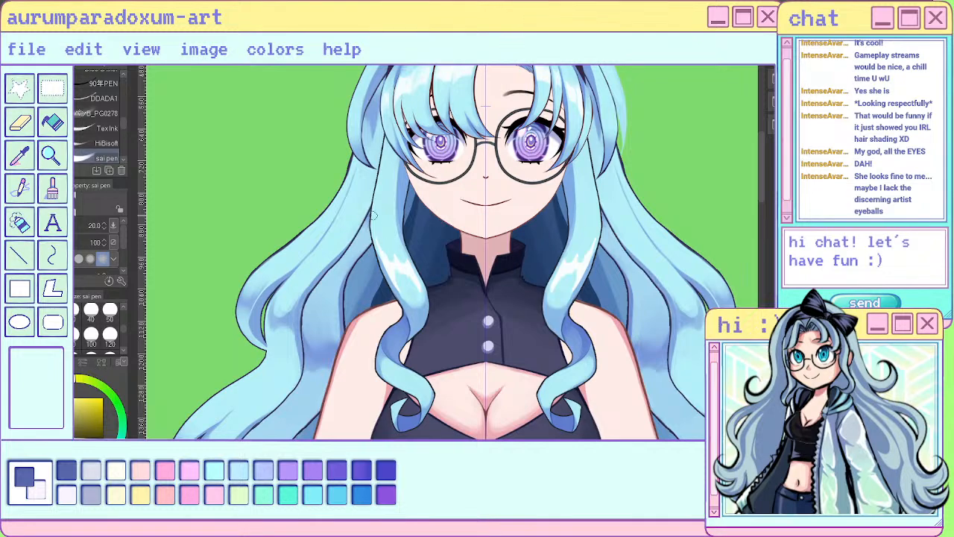
drag(381, 257, 397, 287)
- Refine the points of the front-lock highlights beside the collar with Lasso fill
scroll(425, 308, down, 1)
scroll(427, 303, down, 2)
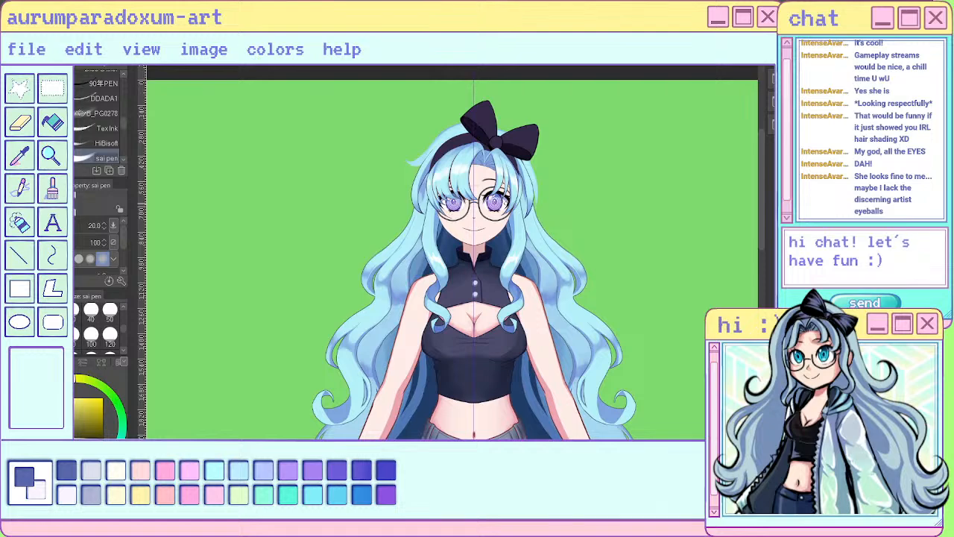
scroll(411, 268, up, 4)
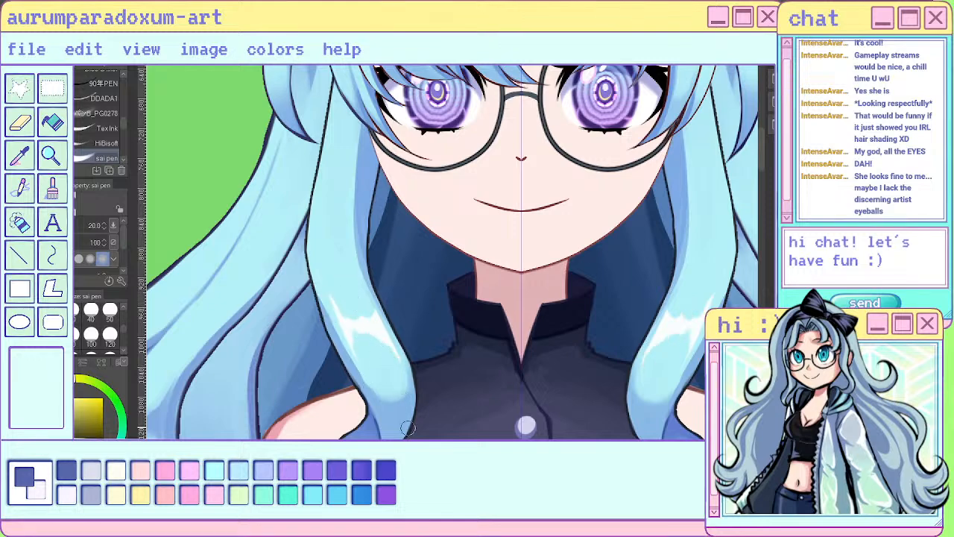
scroll(407, 427, down, 5)
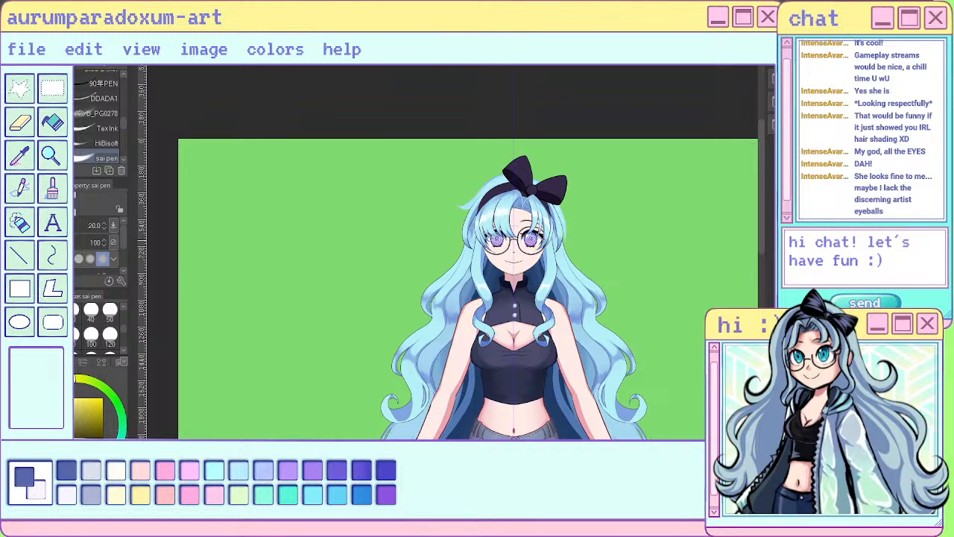
scroll(472, 257, up, 4)
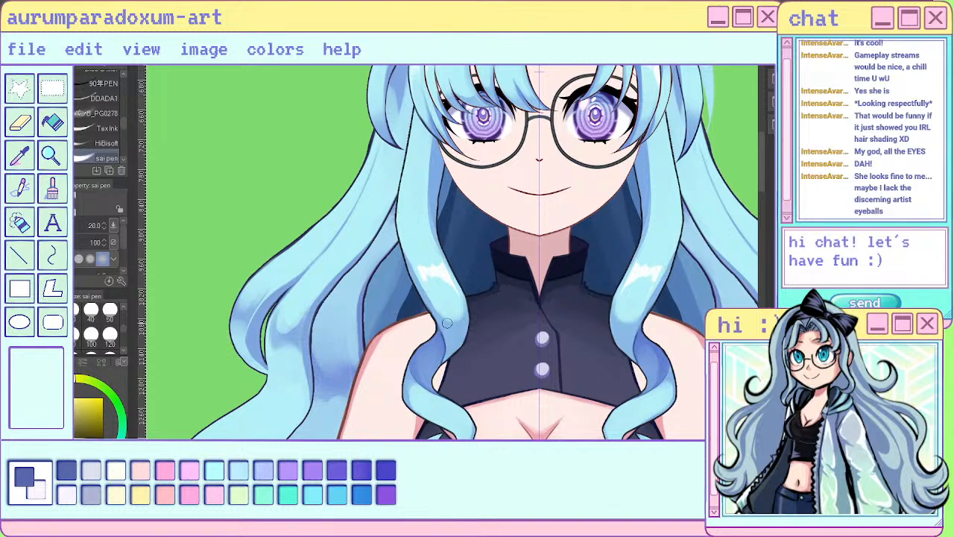
scroll(450, 322, down, 3)
scroll(452, 317, up, 4)
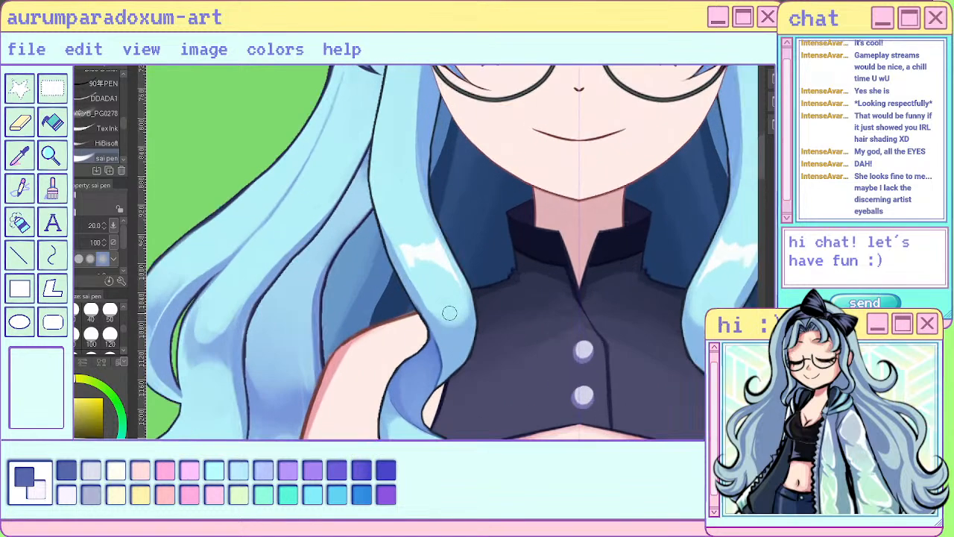
key(u)
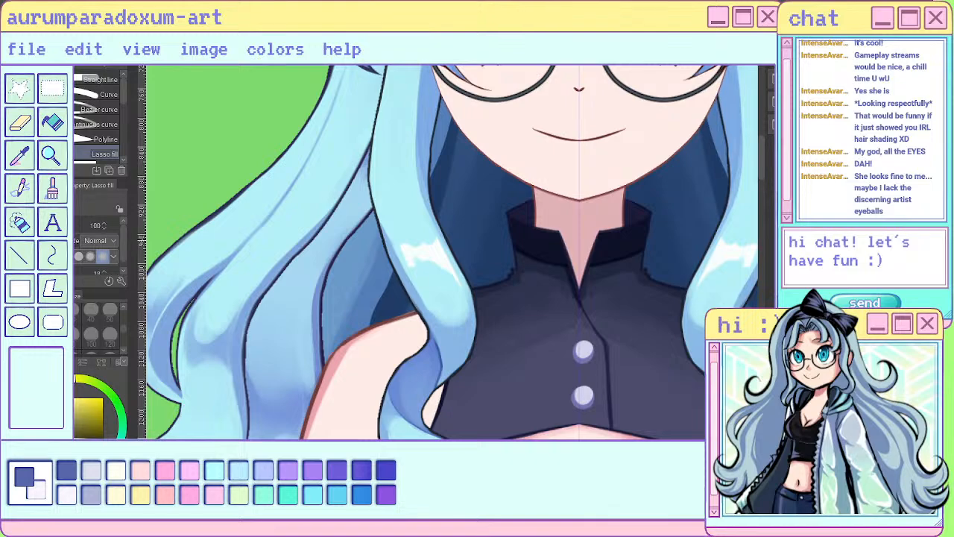
drag(412, 245, 418, 234)
- Add mirrored pointed white highlights on the front locks' lower curls beside the chest cutout with Lasso fill
scroll(455, 235, down, 5)
scroll(457, 272, up, 5)
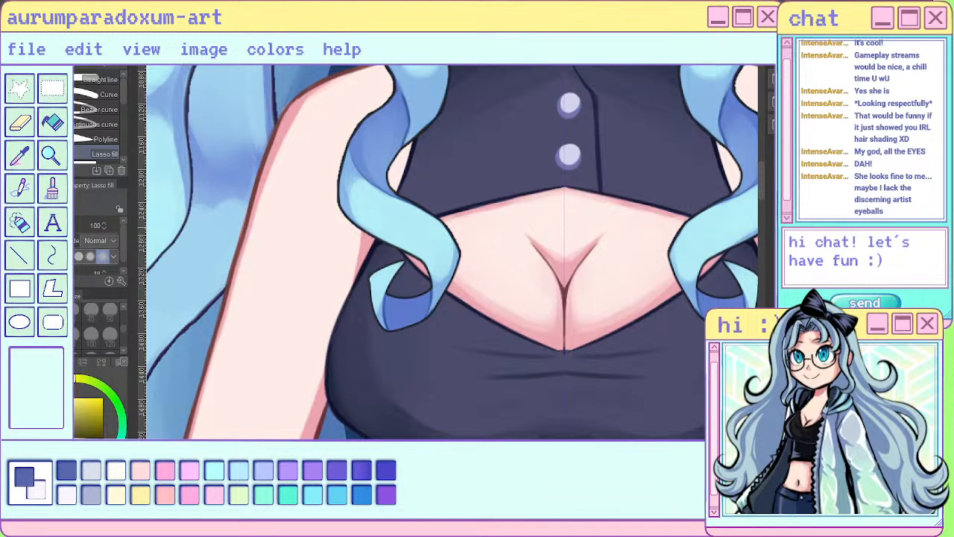
mouse_move(367, 225)
mouse_down()
mouse_move(403, 238)
mouse_move(420, 228)
mouse_move(390, 200)
mouse_move(366, 224)
mouse_up()
scroll(430, 264, down, 5)
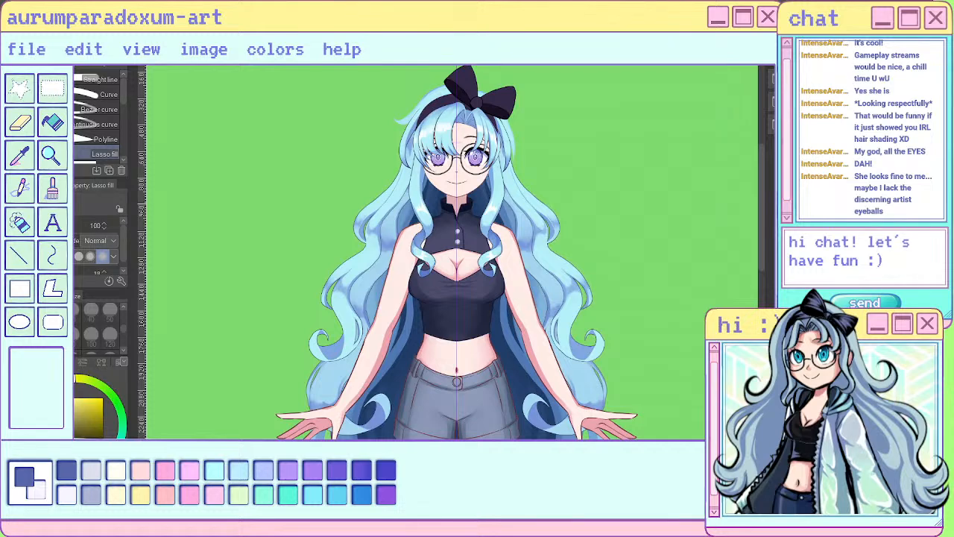
scroll(479, 249, up, 5)
scroll(492, 261, up, 3)
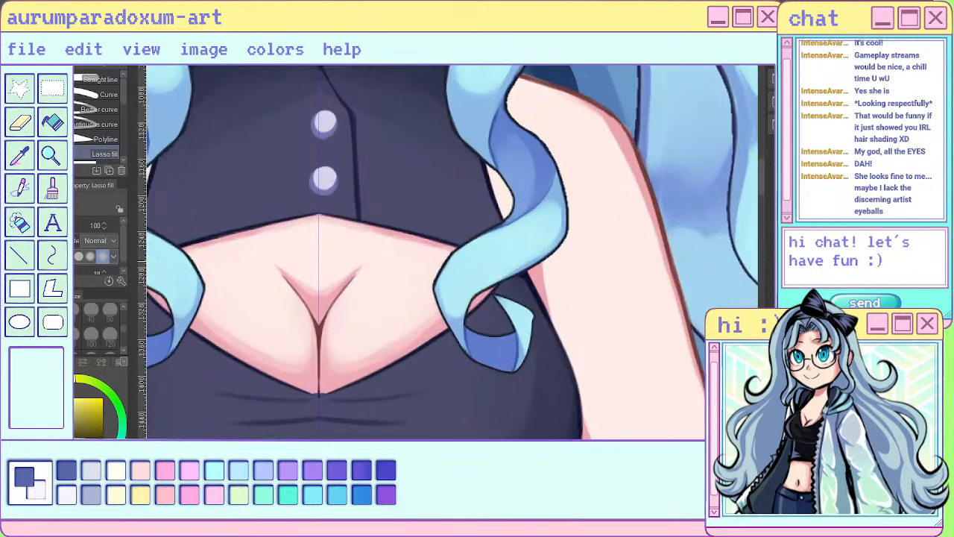
mouse_move(461, 251)
mouse_down()
mouse_move(464, 290)
mouse_move(493, 272)
mouse_up()
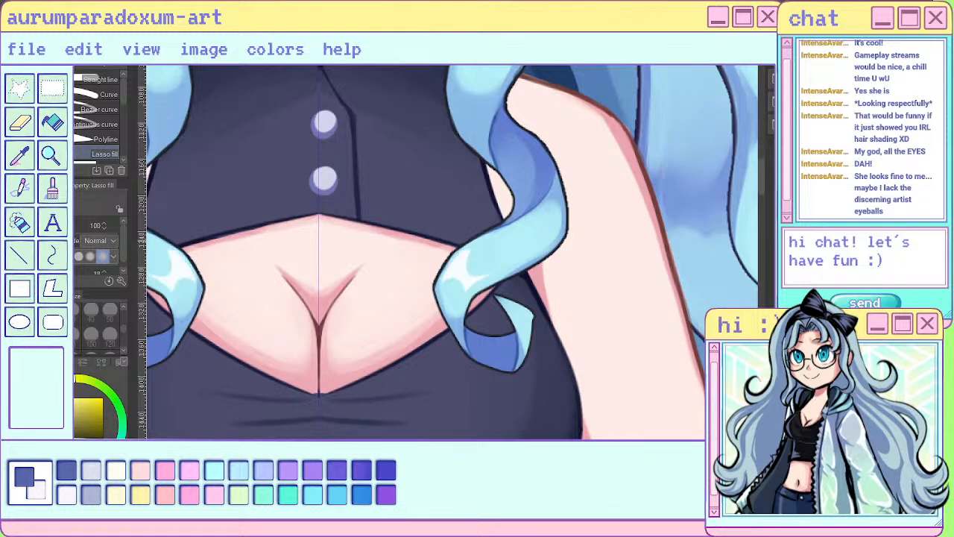
key(ctrl+z)
mouse_move(447, 252)
mouse_down()
mouse_move(463, 298)
mouse_move(484, 281)
mouse_move(464, 251)
mouse_up()
- Add small mirrored highlights on the front locks beside the jaw with the size 20 sai pen and trim their edges in transparent colour
scroll(533, 344, down, 6)
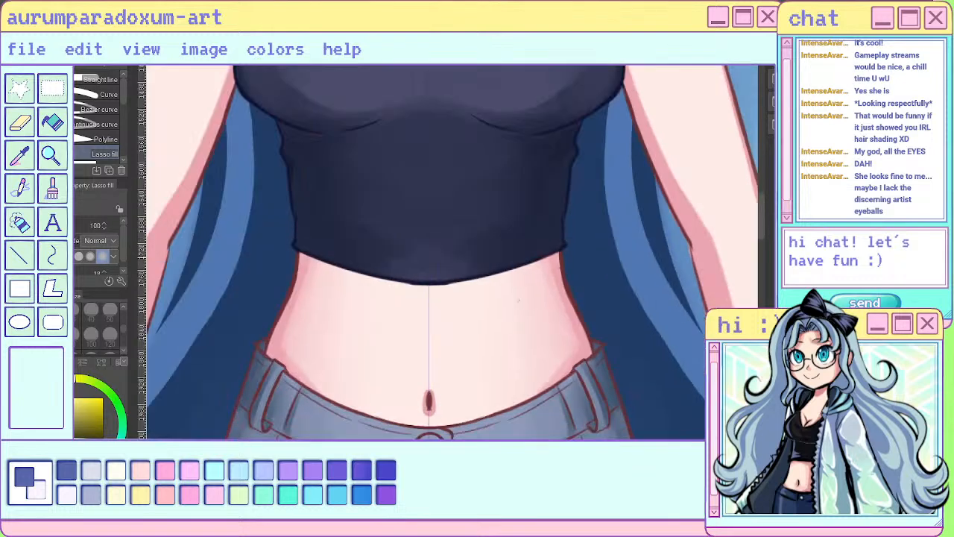
scroll(555, 149, up, 6)
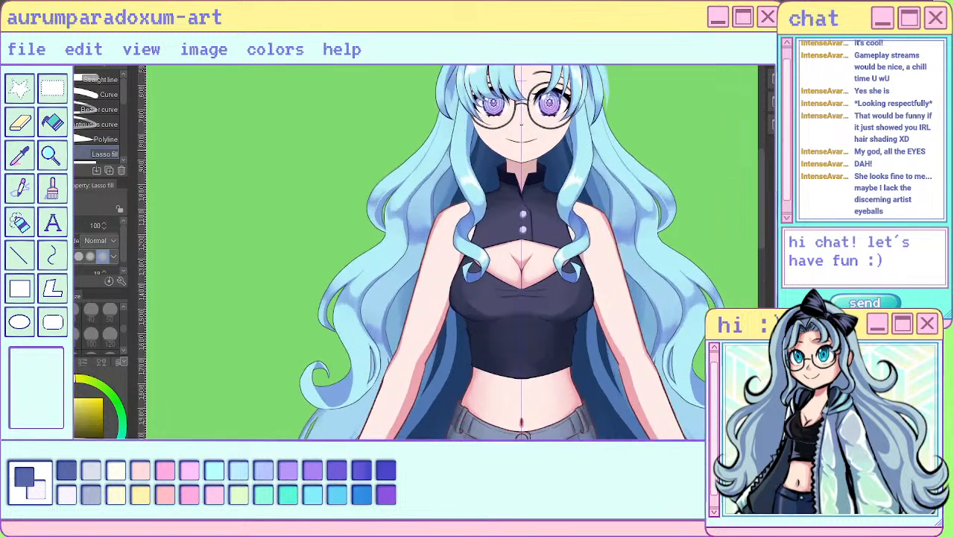
scroll(451, 253, down, 3)
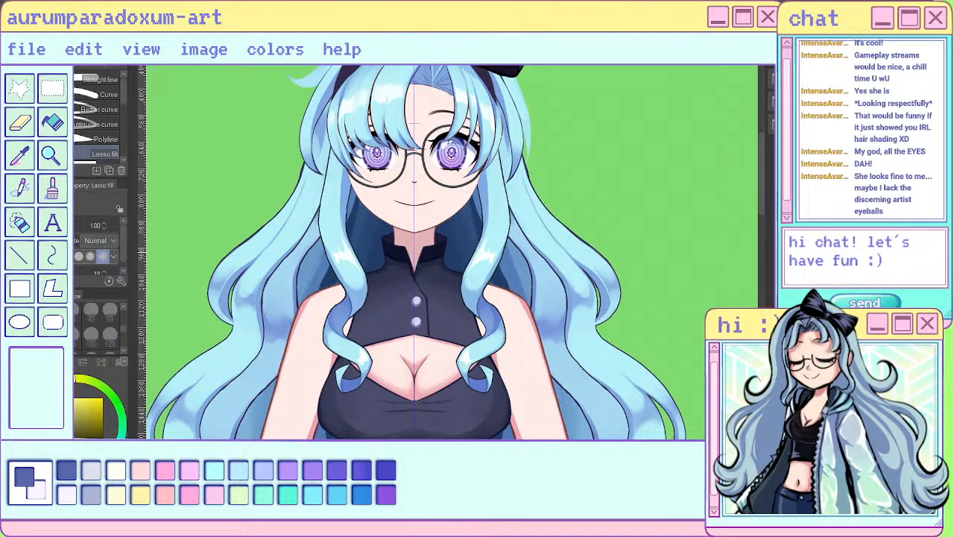
scroll(341, 246, up, 3)
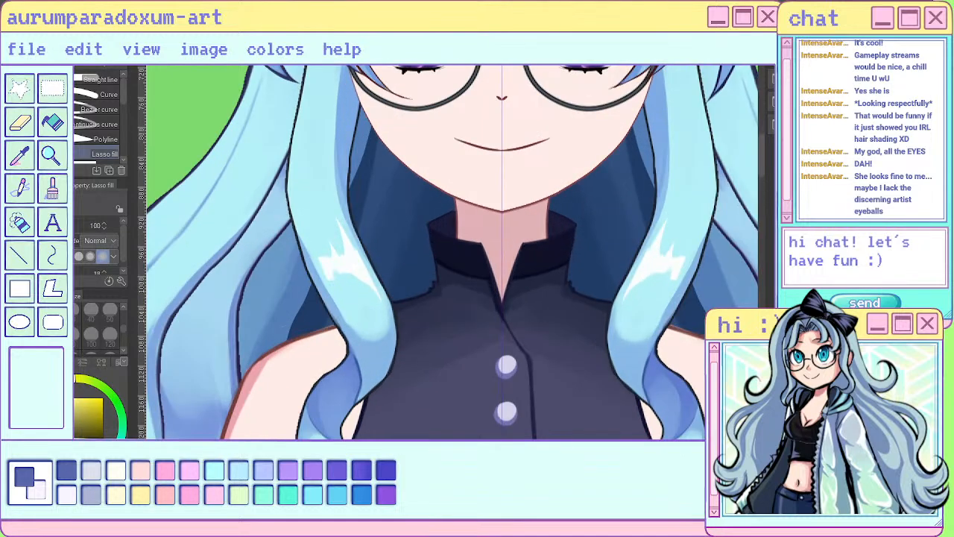
key(p)
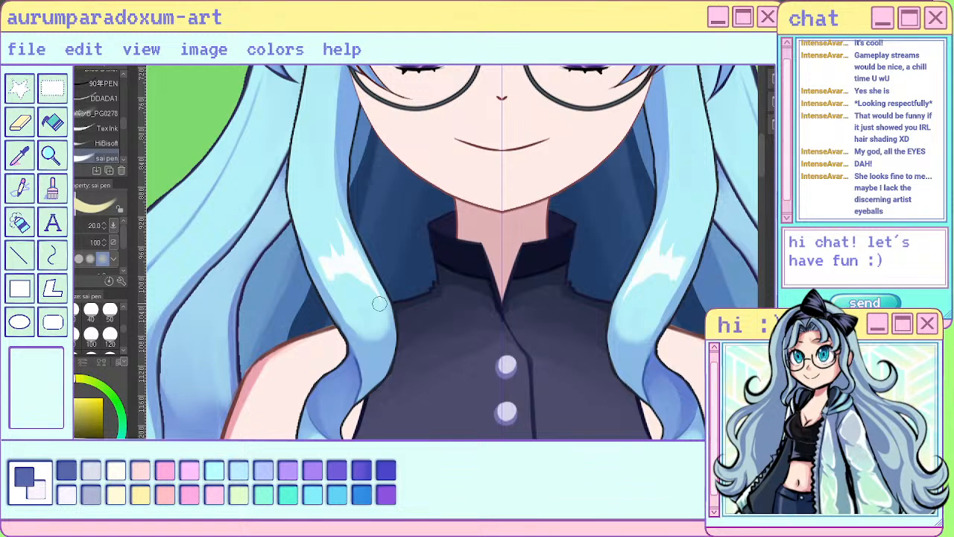
scroll(380, 303, down, 5)
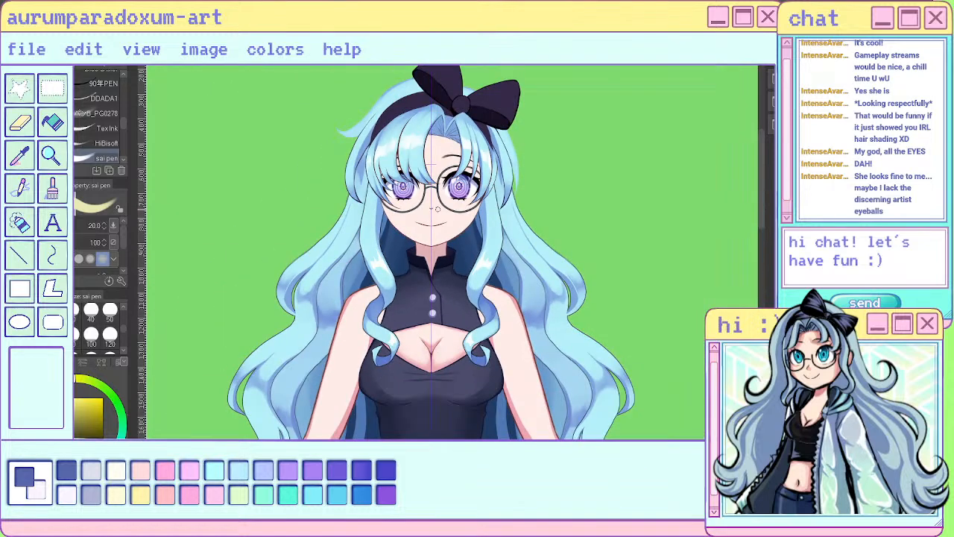
scroll(438, 209, up, 3)
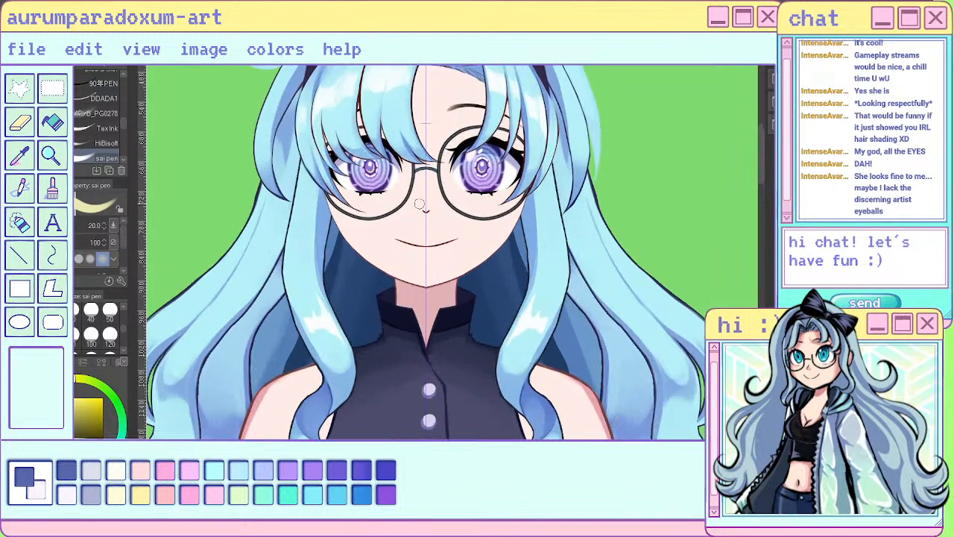
mouse_move(550, 234)
mouse_down()
mouse_move(548, 249)
mouse_move(563, 252)
mouse_move(564, 264)
mouse_up()
key(c)
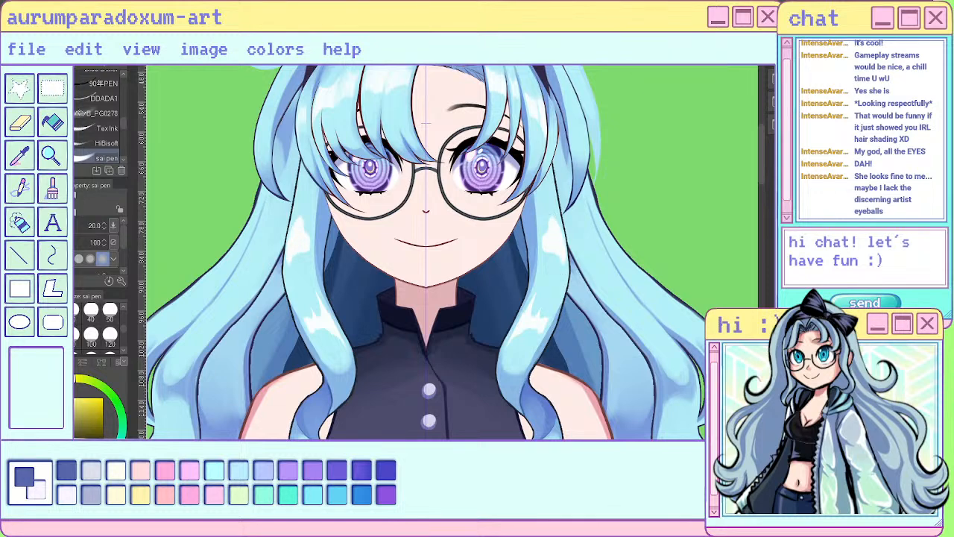
drag(303, 212, 301, 255)
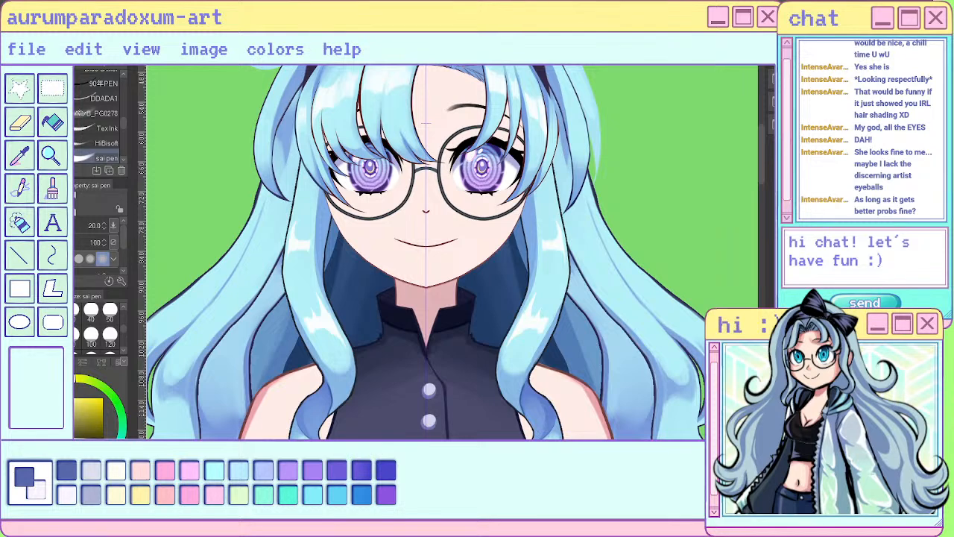
scroll(663, 287, down, 3)
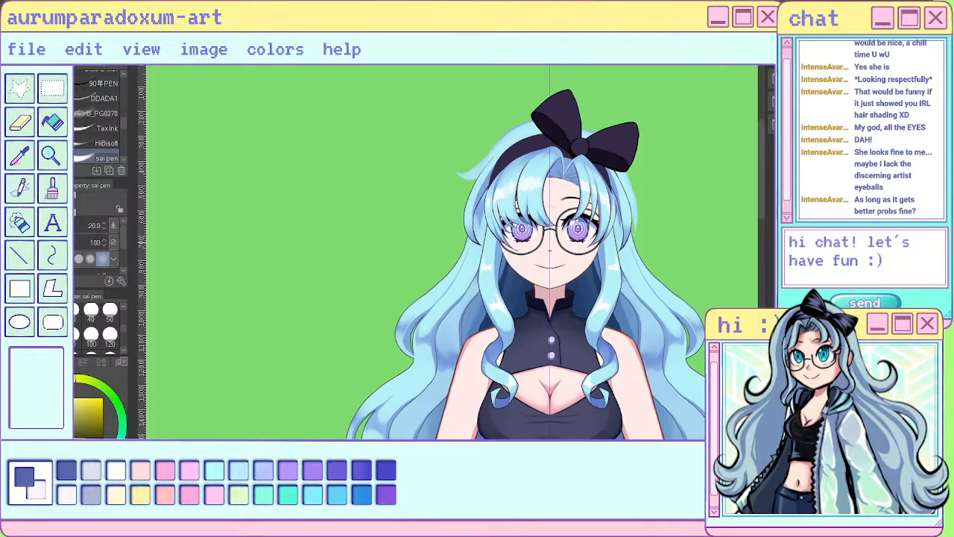
scroll(608, 283, down, 2)
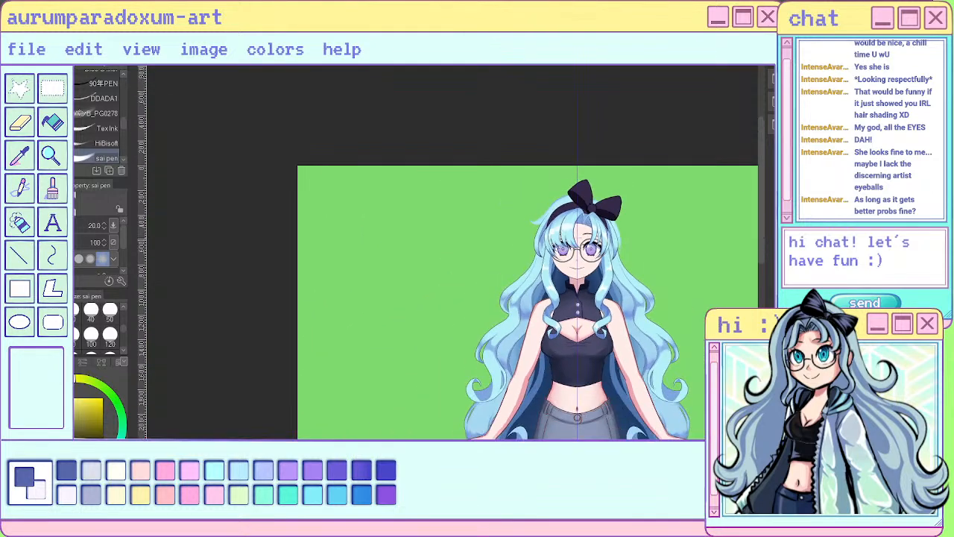
scroll(642, 265, up, 1)
scroll(598, 284, up, 3)
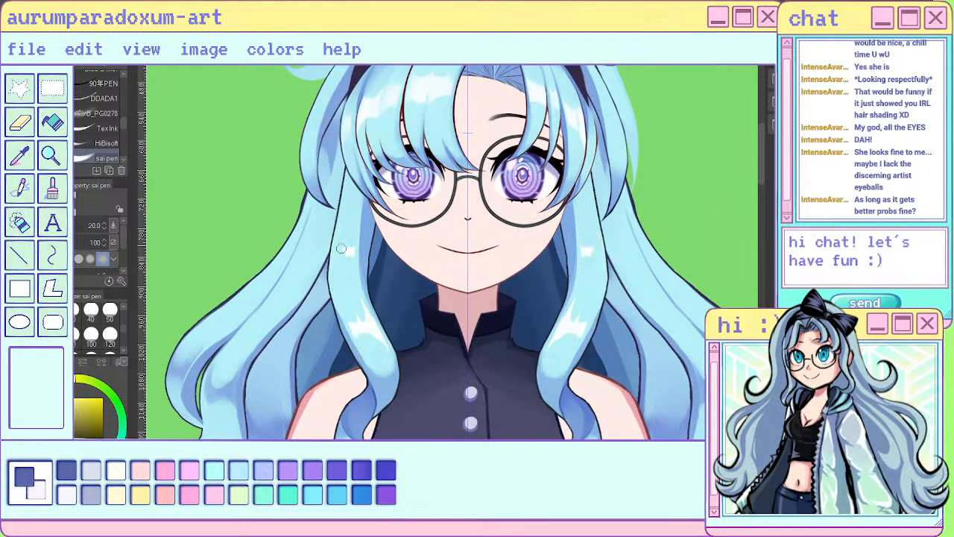
scroll(347, 283, down, 3)
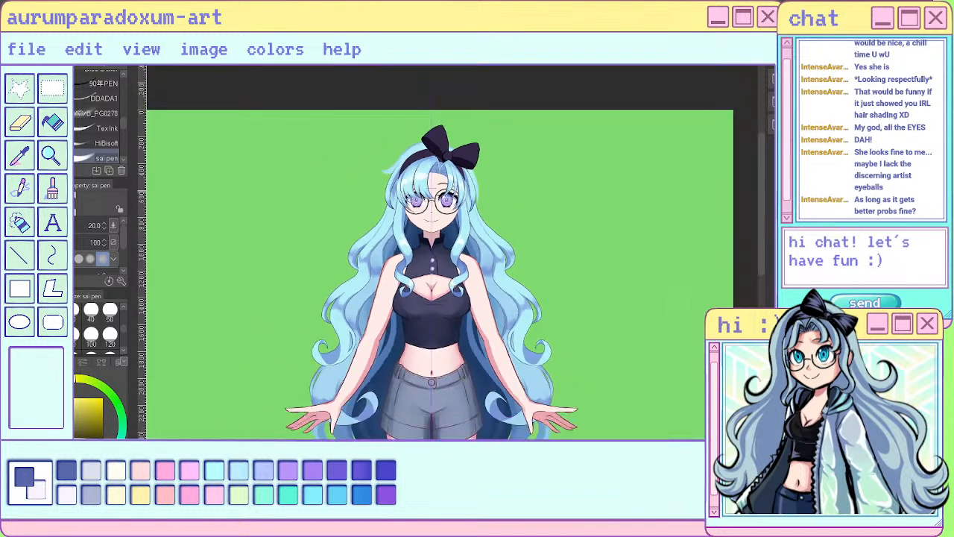
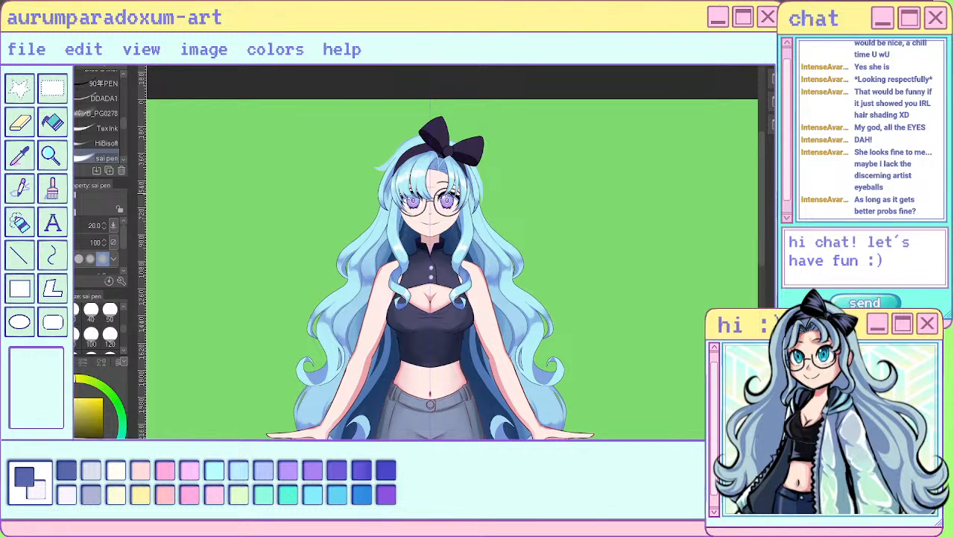
- Examine the front hair highlights from the whole figure down to a close-up of the face
scroll(421, 170, up, 4)
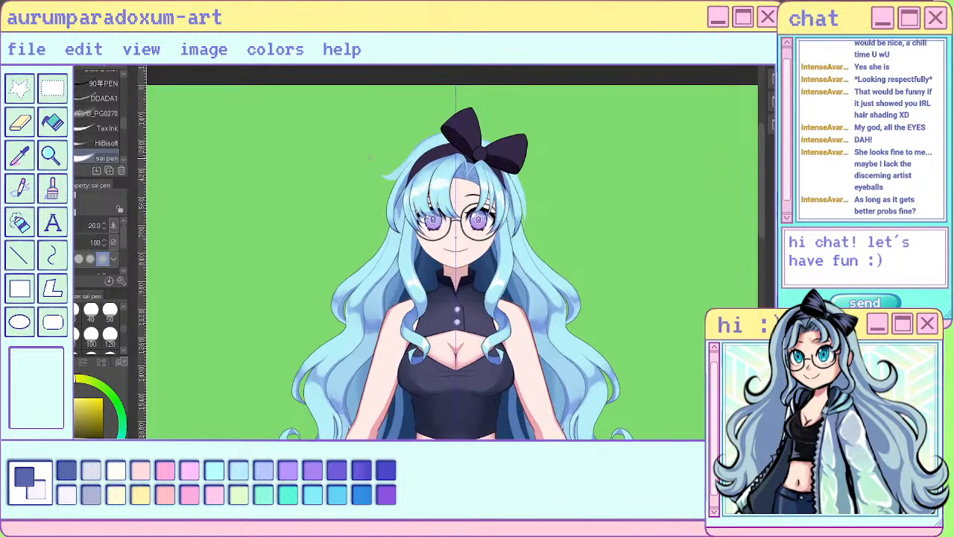
scroll(405, 159, up, 1)
scroll(405, 159, down, 4)
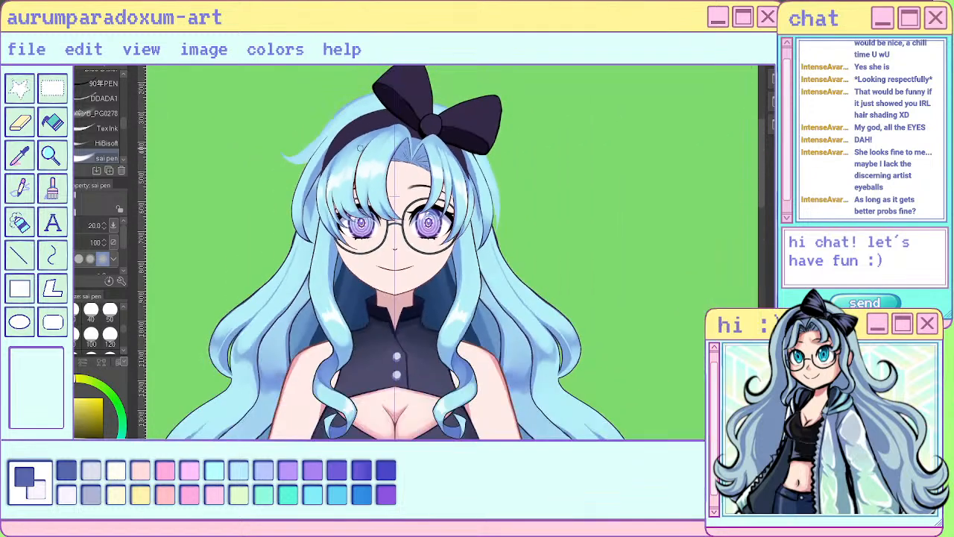
scroll(357, 160, up, 4)
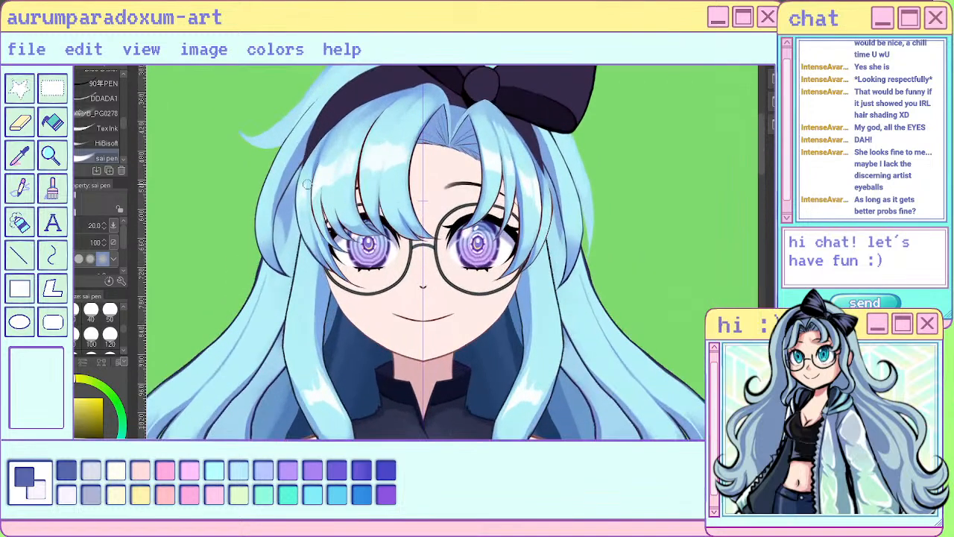
scroll(307, 184, down, 3)
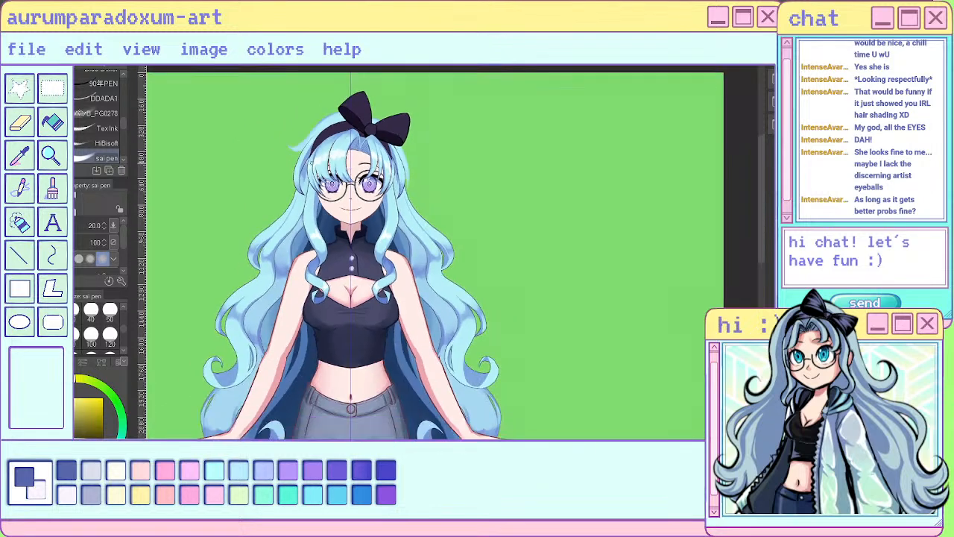
scroll(306, 234, up, 1)
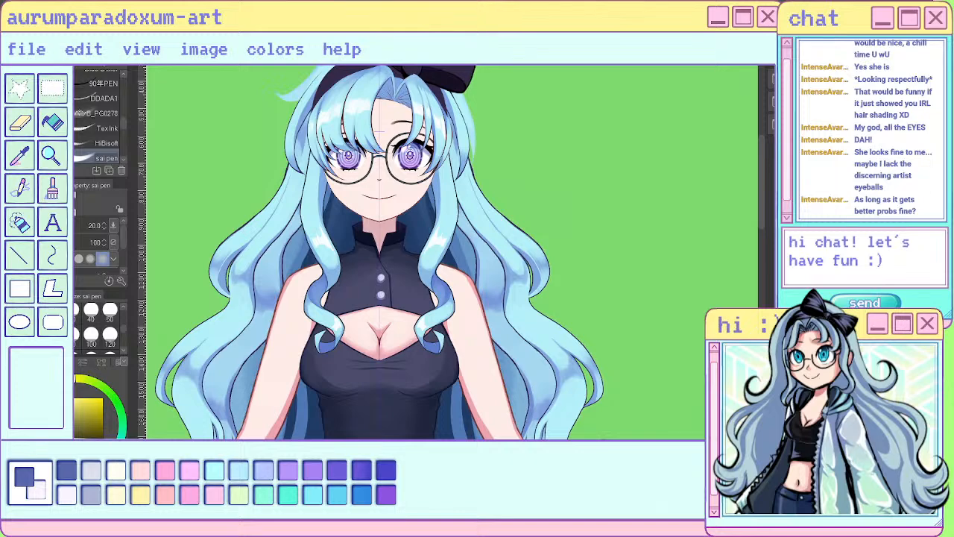
scroll(537, 257, down, 2)
scroll(437, 158, up, 2)
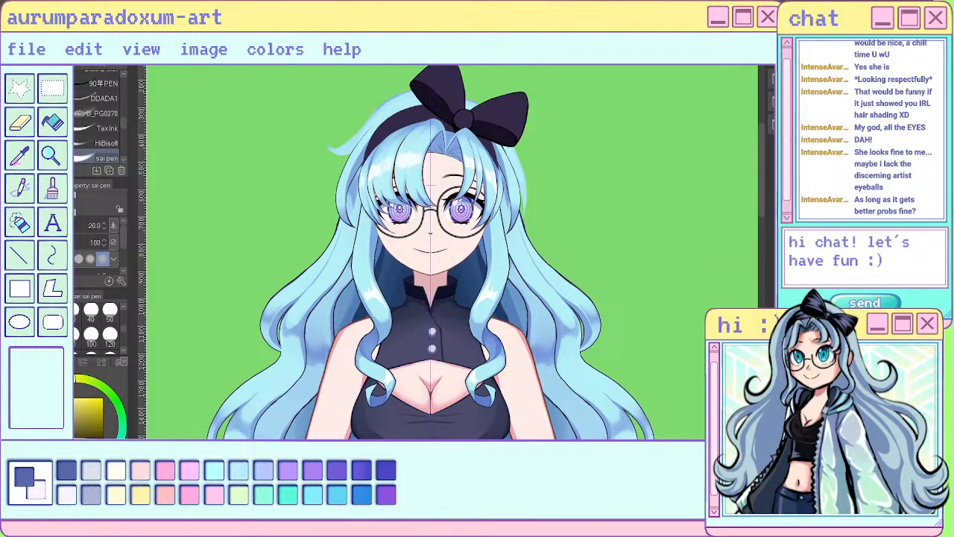
scroll(488, 246, down, 3)
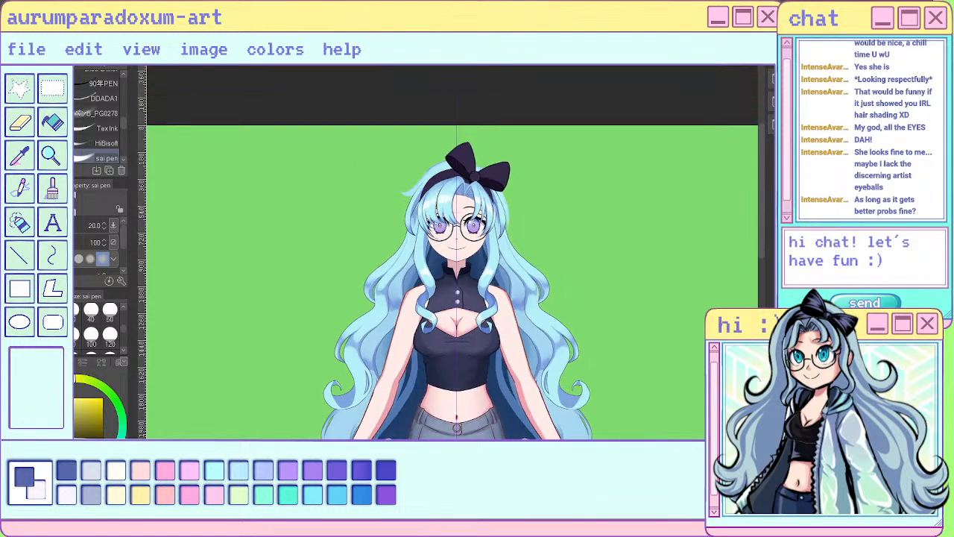
scroll(455, 211, up, 5)
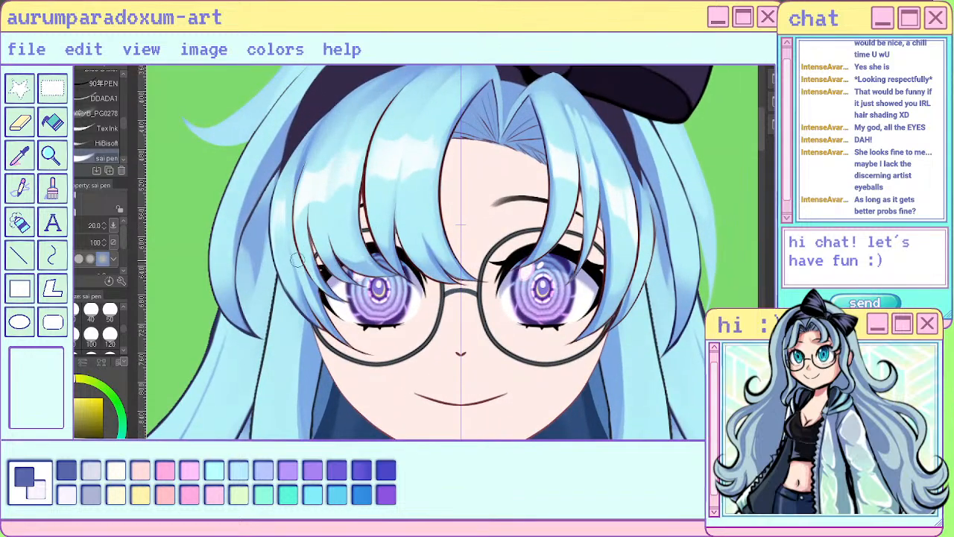
- Shade the lower parts of the bangs in dark blue with the soft watercolor brush at size 120
click(102, 362)
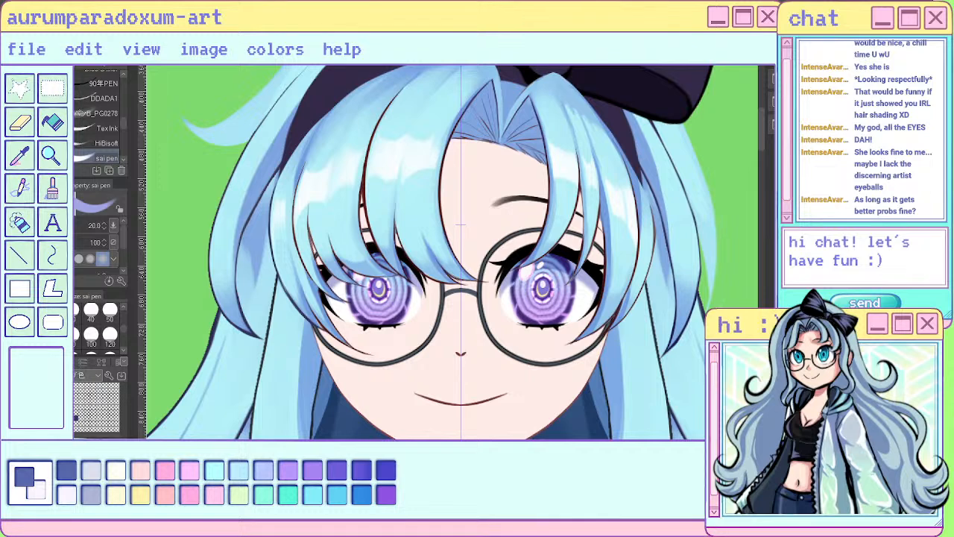
click(66, 362)
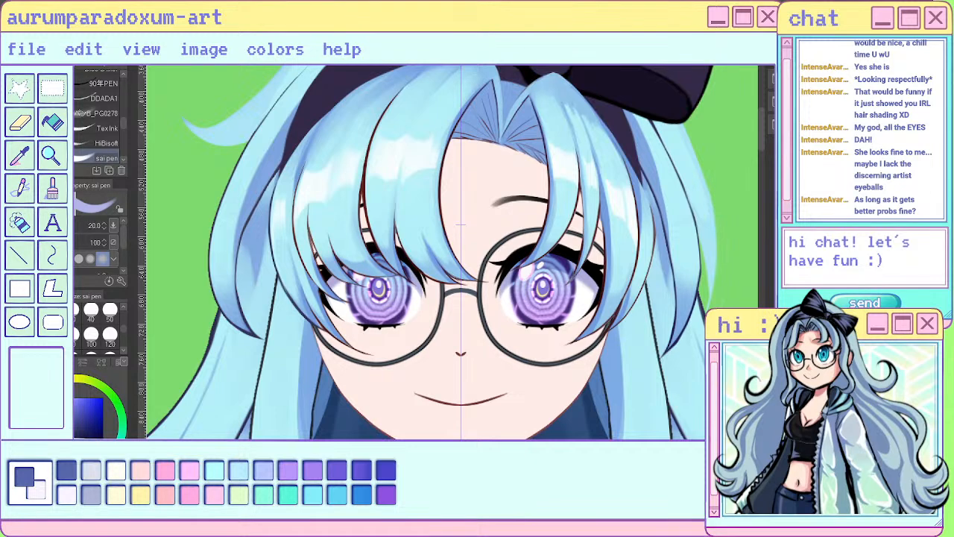
key(j)
drag(307, 208, 302, 213)
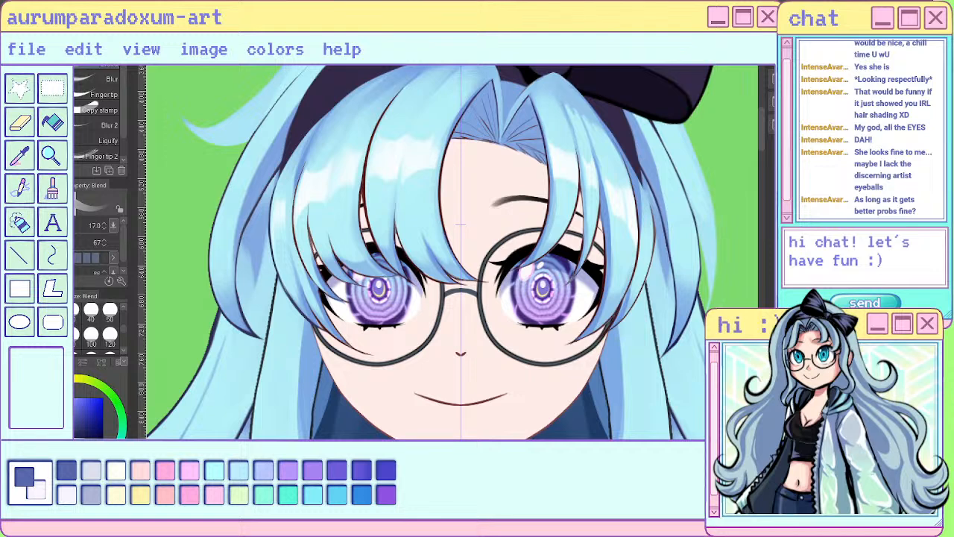
key(b)
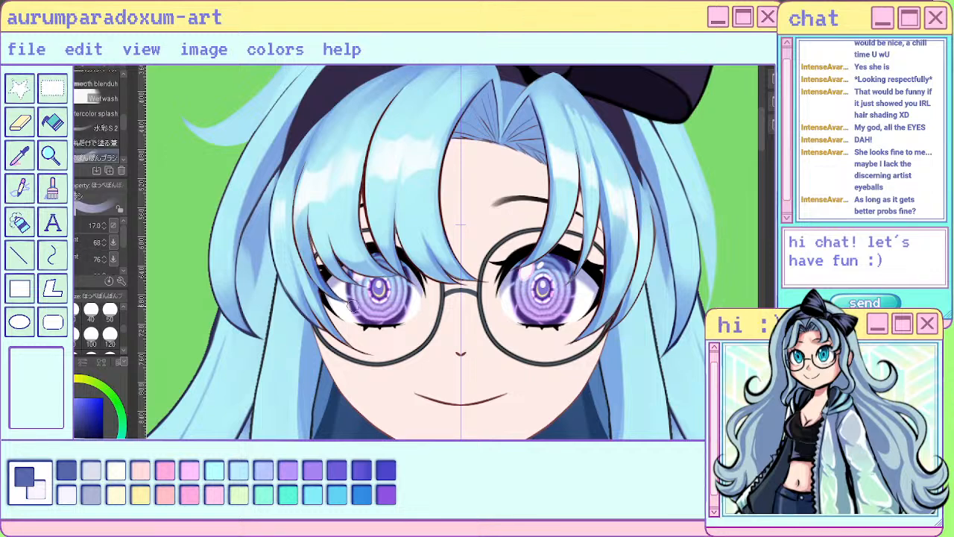
click(110, 335)
mouse_move(327, 229)
mouse_down()
mouse_move(326, 258)
mouse_move(341, 286)
mouse_up()
drag(360, 232, 375, 288)
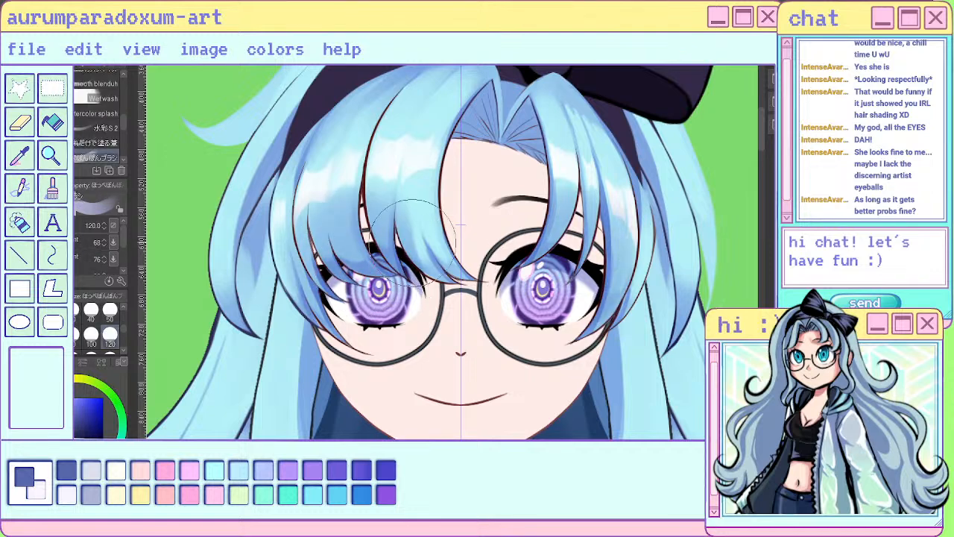
drag(305, 251, 283, 268)
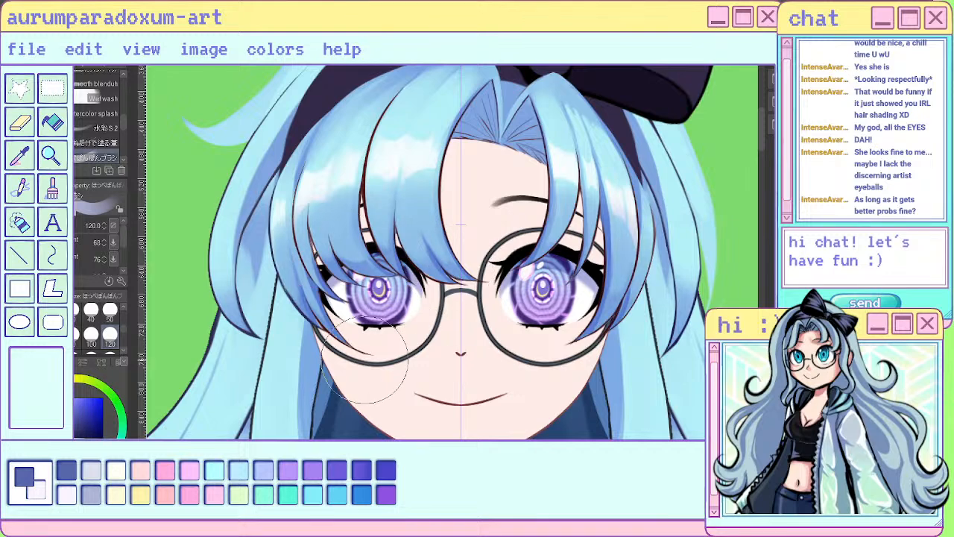
scroll(514, 229, down, 6)
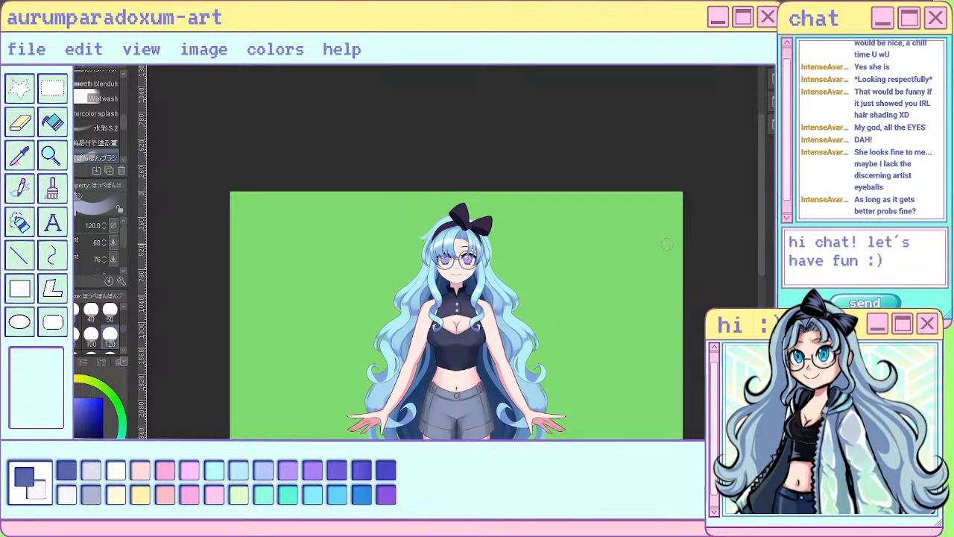
- Rework the bangs' blue shading around the highlights with the soft brush at size 50
scroll(485, 248, up, 6)
scroll(311, 258, up, 2)
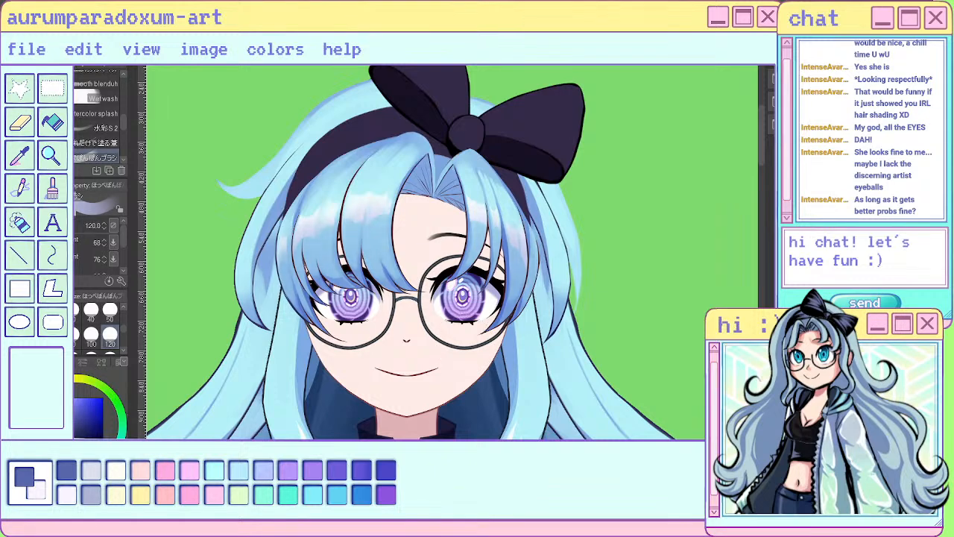
scroll(554, 212, down, 5)
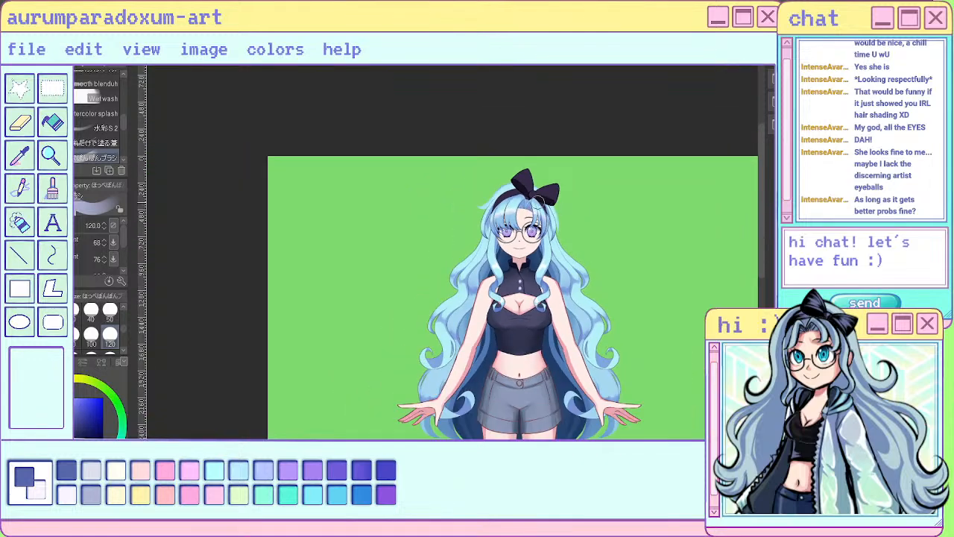
scroll(538, 221, up, 5)
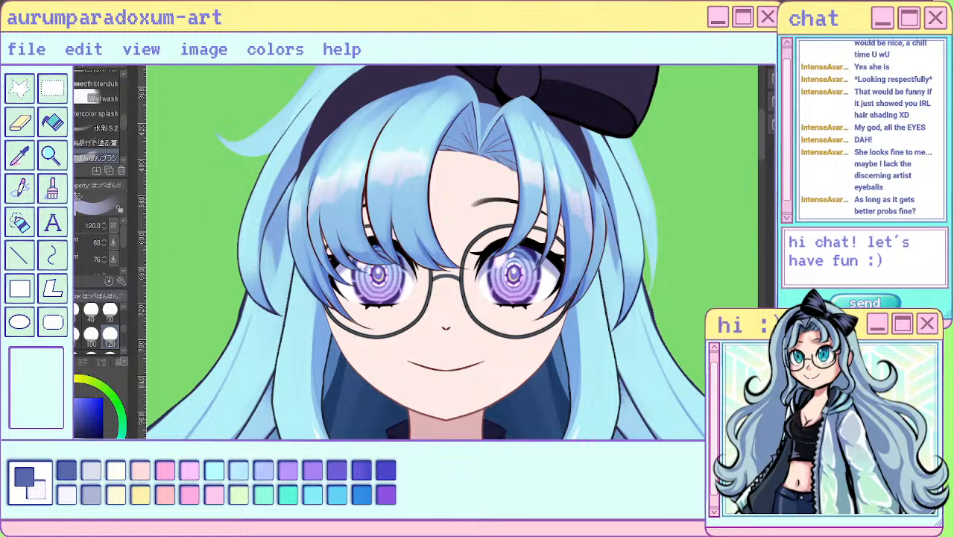
click(110, 318)
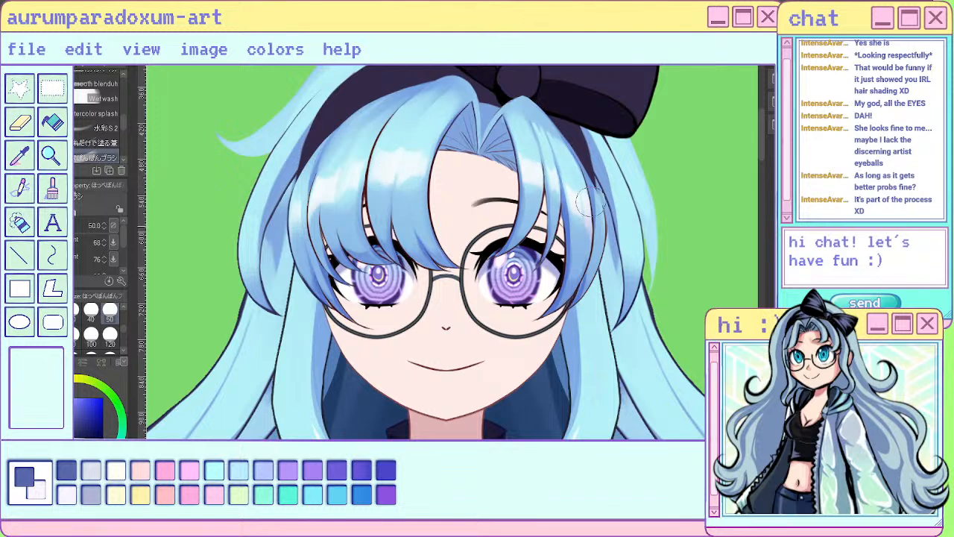
scroll(556, 286, down, 3)
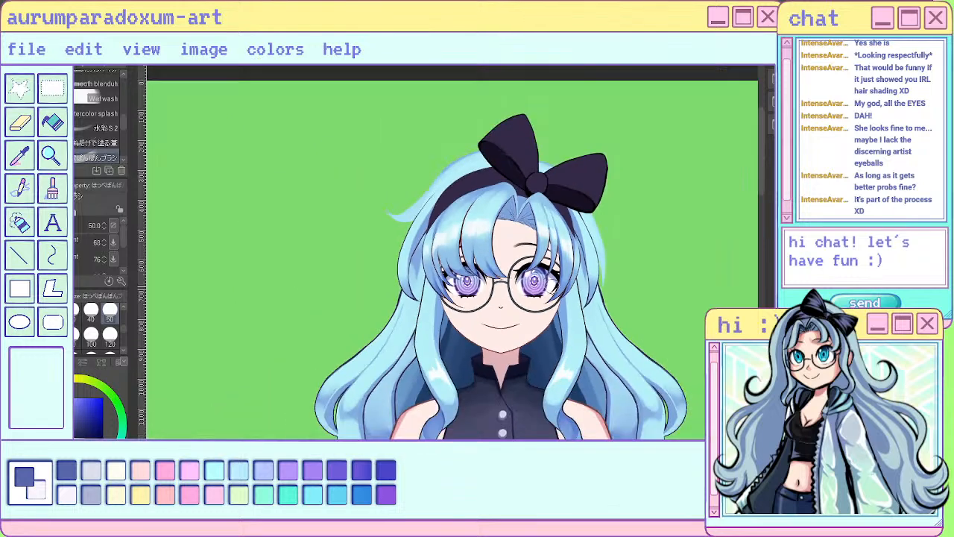
scroll(612, 222, down, 2)
scroll(570, 251, up, 5)
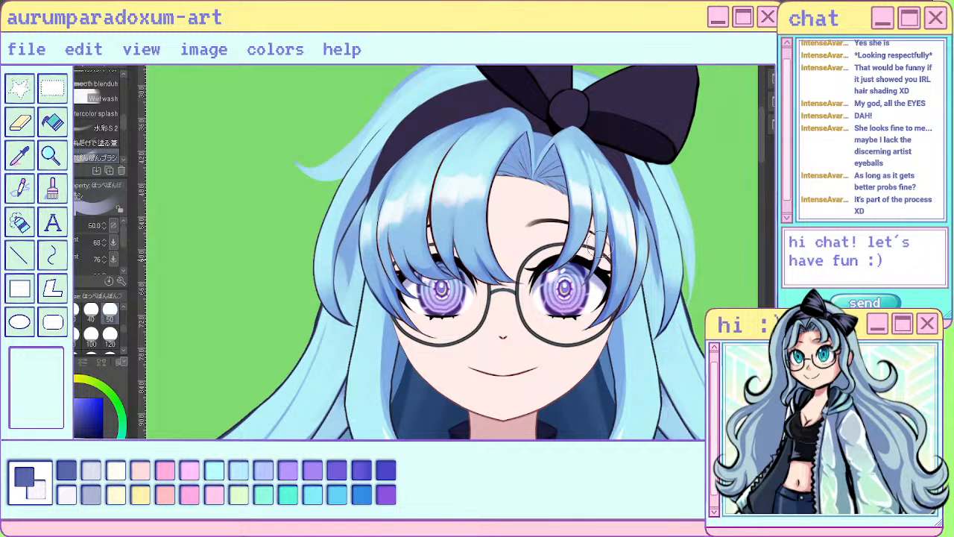
- Undo the last shading over the forehead and eyes
scroll(534, 316, down, 5)
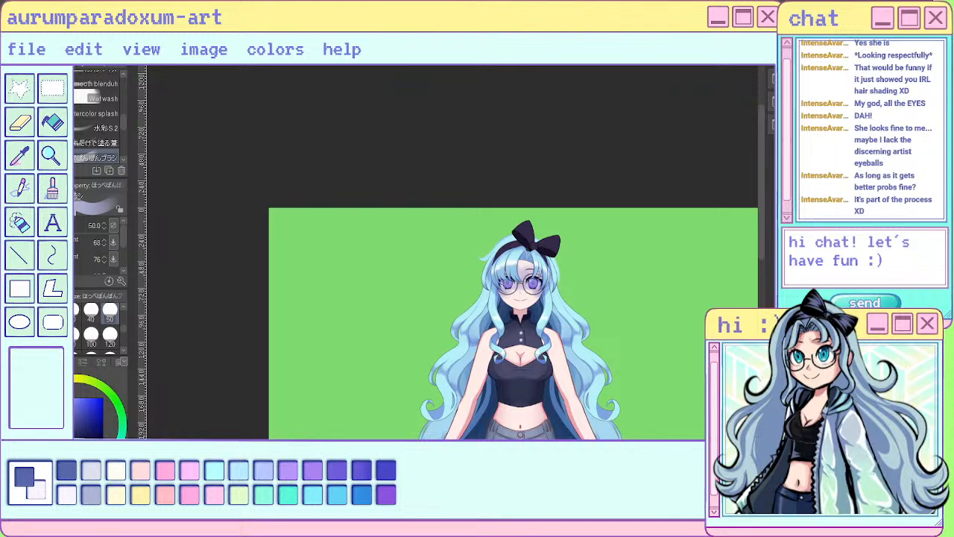
scroll(493, 203, up, 10)
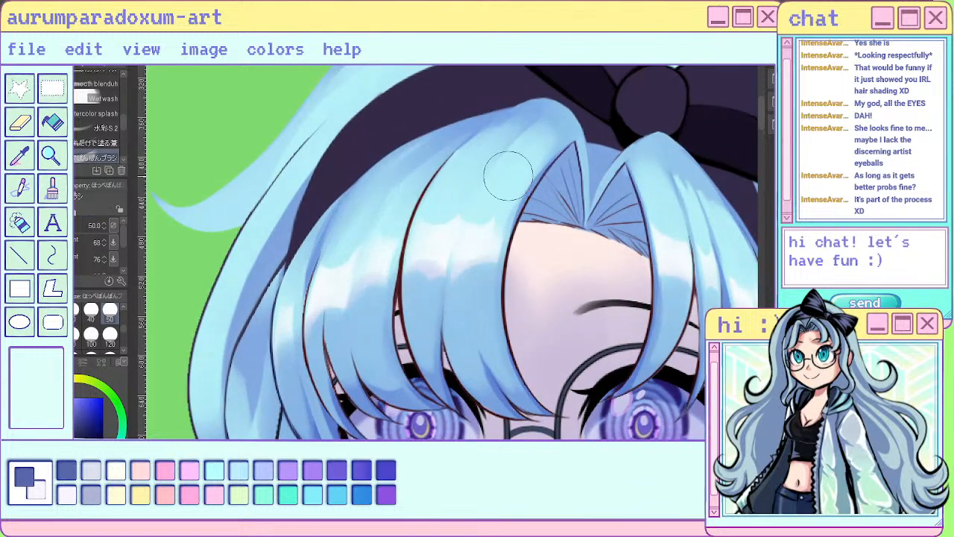
key(ctrl+z)
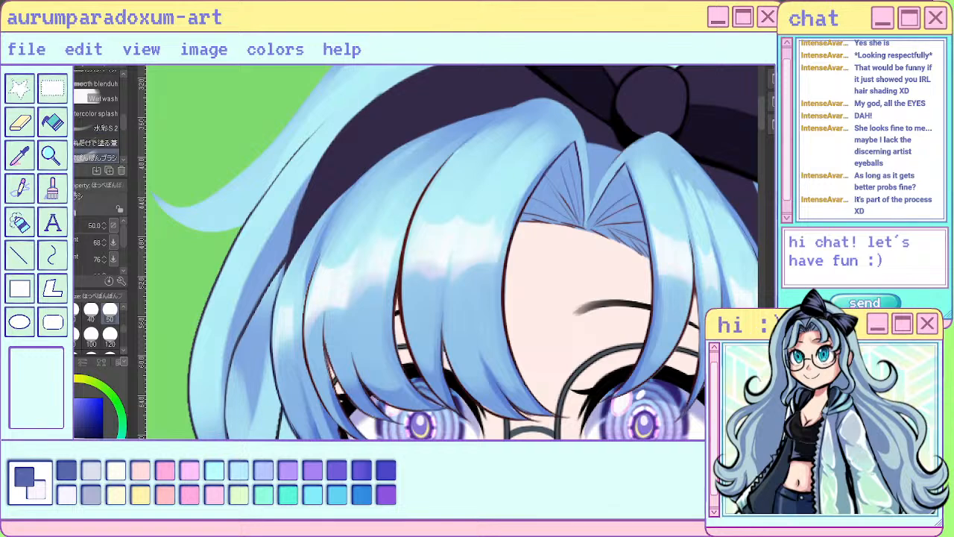
- Sample light blue from the hair and paint over the larger bangs' white highlights with the size 20 sai pen
alt+click(440, 221)
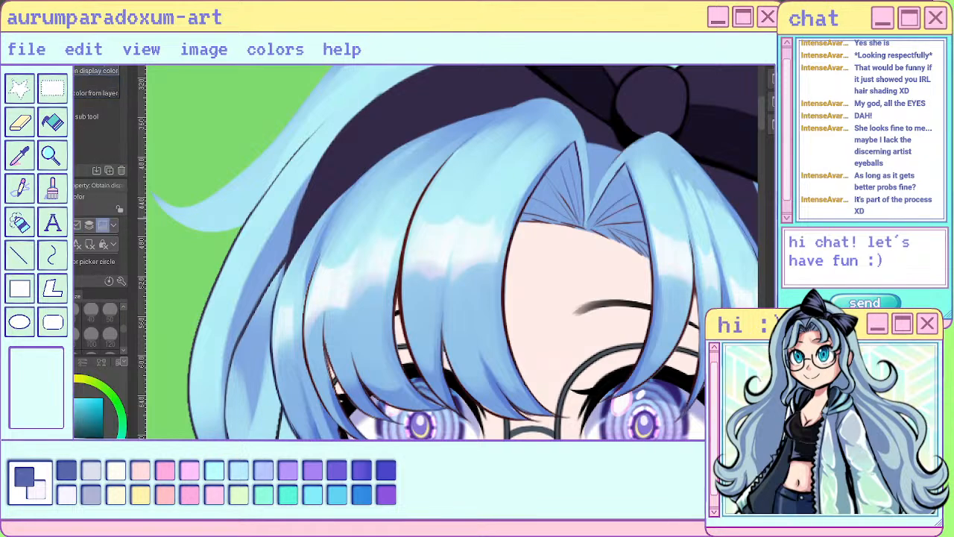
mouse_move(462, 258)
mouse_down()
mouse_move(428, 217)
mouse_move(477, 211)
mouse_move(483, 273)
mouse_move(412, 285)
mouse_move(422, 313)
mouse_move(396, 222)
mouse_move(343, 321)
mouse_move(337, 265)
mouse_move(319, 347)
mouse_move(319, 270)
mouse_move(293, 360)
mouse_move(278, 306)
mouse_up()
drag(279, 305, 302, 403)
scroll(336, 339, down, 3)
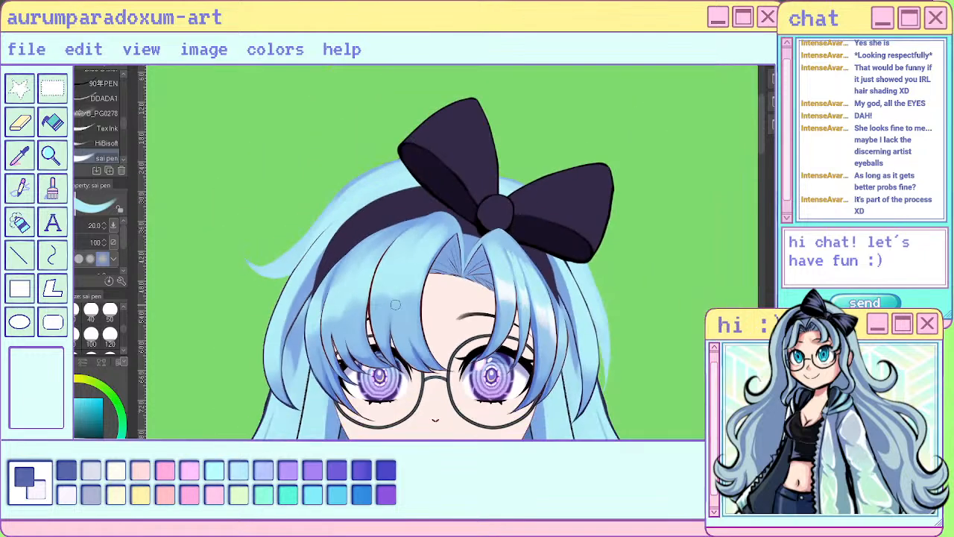
- Cover the white highlights on the narrower bangs below the bow with the same light blue
scroll(489, 362, up, 2)
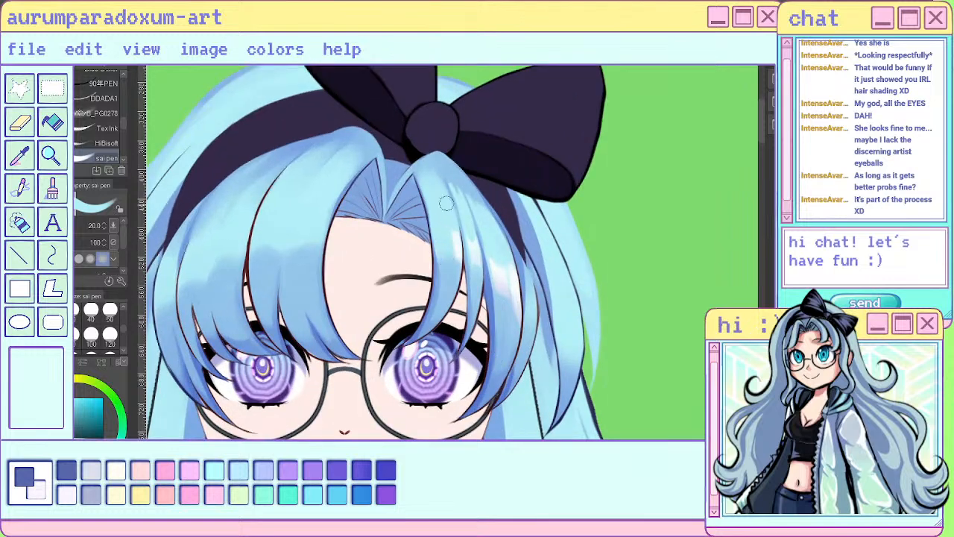
drag(464, 220, 481, 321)
drag(487, 235, 510, 304)
drag(505, 266, 517, 313)
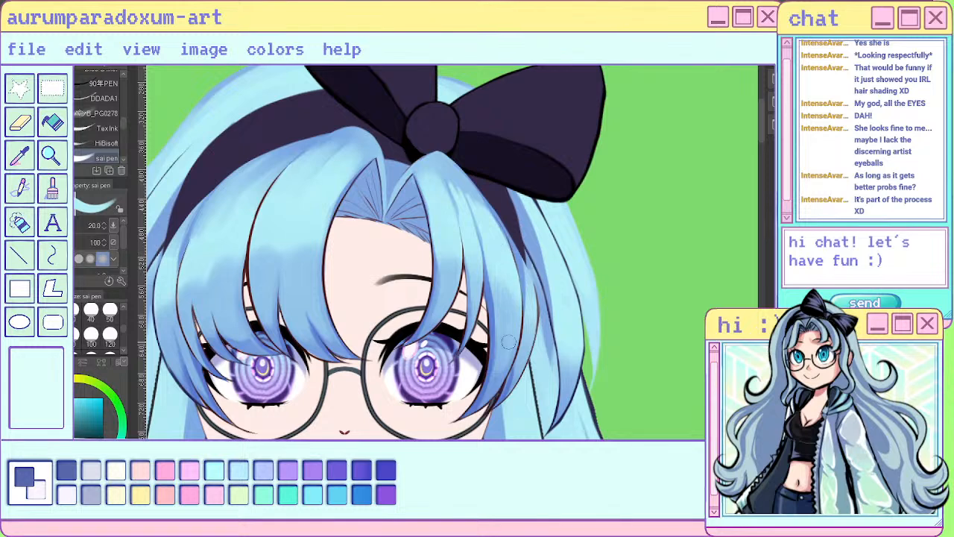
- Erase along the narrower bangs' inner edge beside the forehead with the Hard eraser at size 17
key(e)
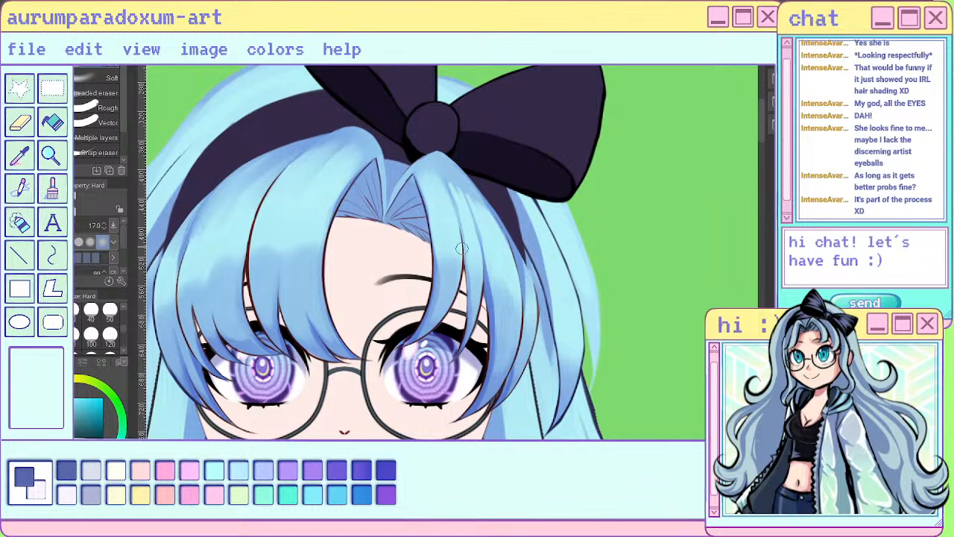
drag(428, 215, 432, 256)
scroll(649, 206, down, 4)
scroll(671, 210, up, 4)
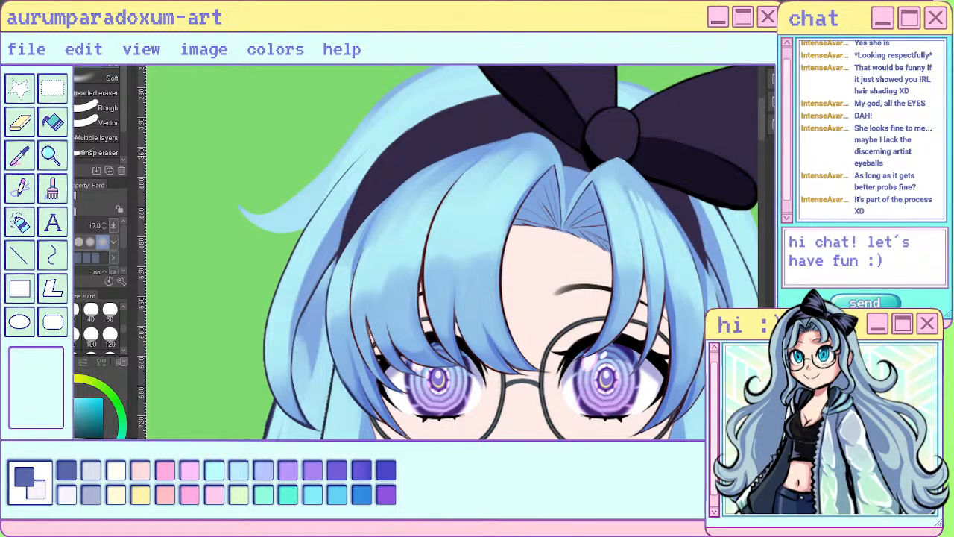
- Sample a deeper blue from the artwork and shade the outer bangs beside the glasses with the soft brush at size 50
key(b)
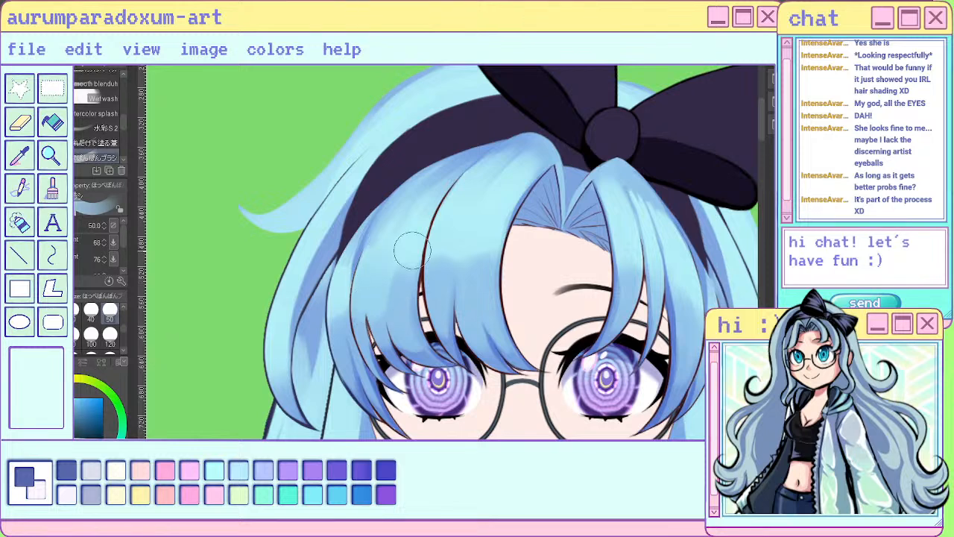
key(i)
click(96, 88)
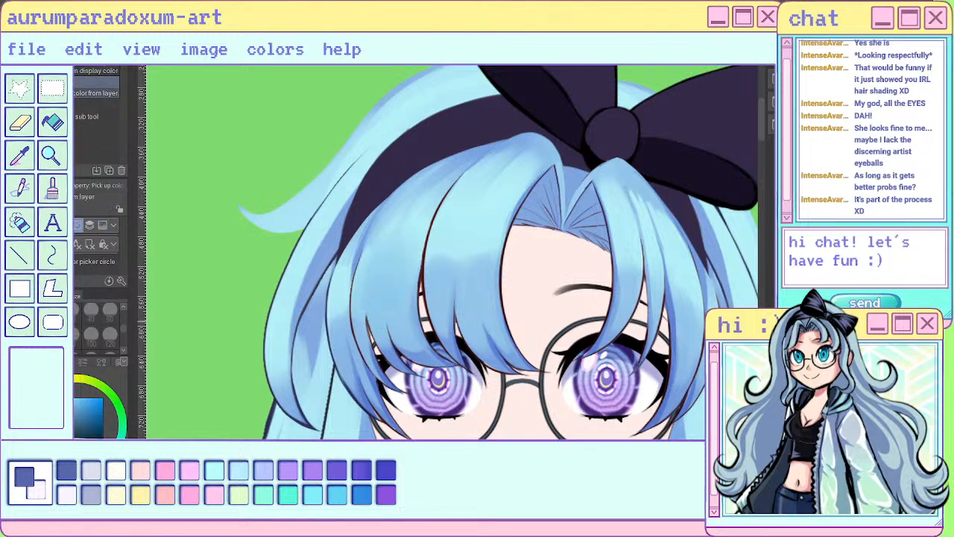
key(b)
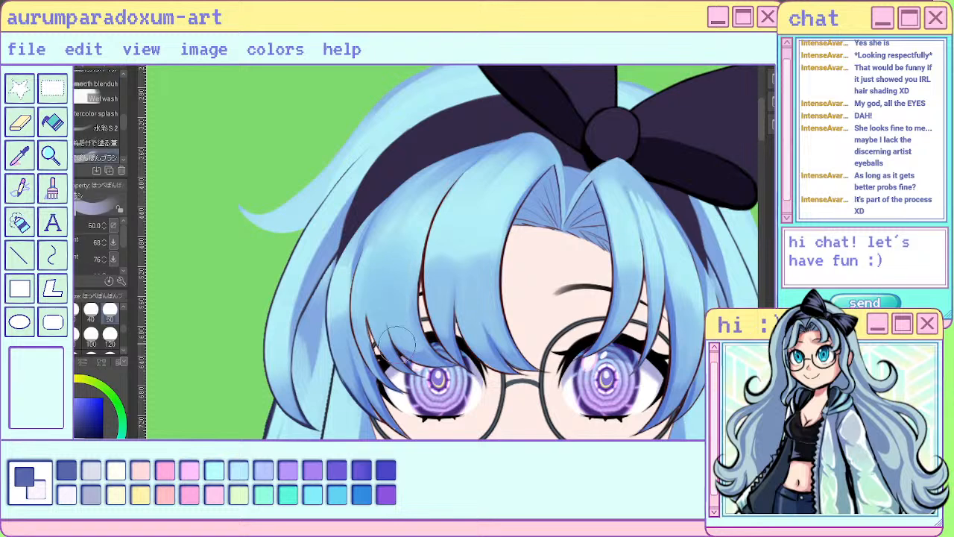
drag(410, 225, 416, 330)
drag(342, 262, 341, 311)
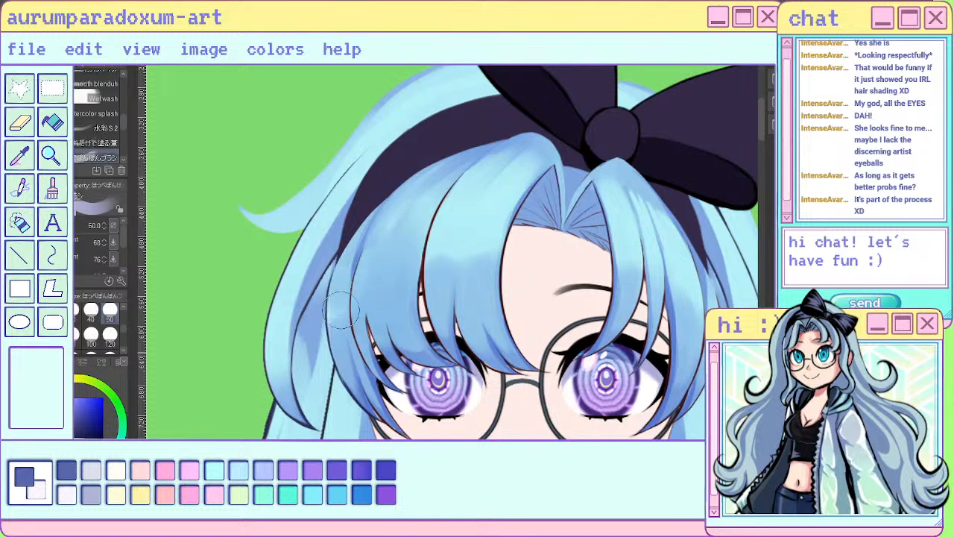
- Shade the wide bang beside the forehead with long downward strokes of the same blue
drag(451, 222, 457, 336)
drag(464, 213, 478, 304)
drag(472, 198, 492, 332)
drag(494, 220, 508, 265)
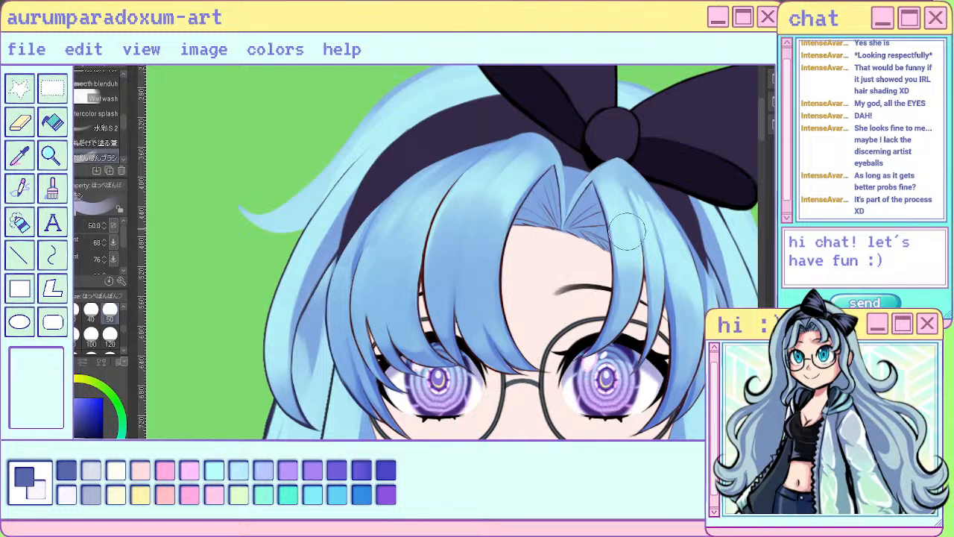
- Shade the narrower bangs below the bow with downward strokes of the same blue, following each strand
drag(620, 215, 613, 314)
drag(656, 232, 665, 292)
drag(647, 245, 675, 340)
drag(669, 265, 680, 337)
drag(679, 264, 686, 361)
drag(699, 283, 693, 304)
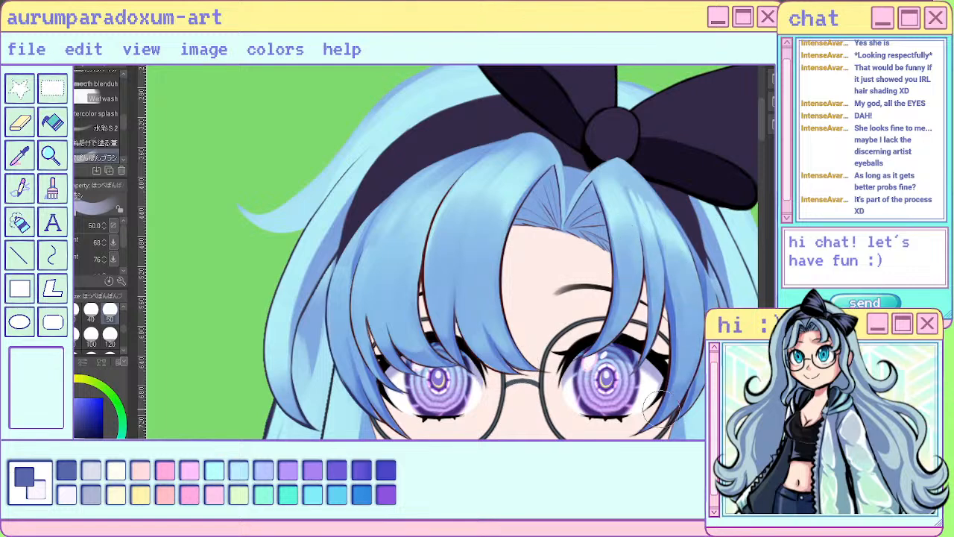
scroll(660, 410, down, 6)
scroll(571, 309, up, 7)
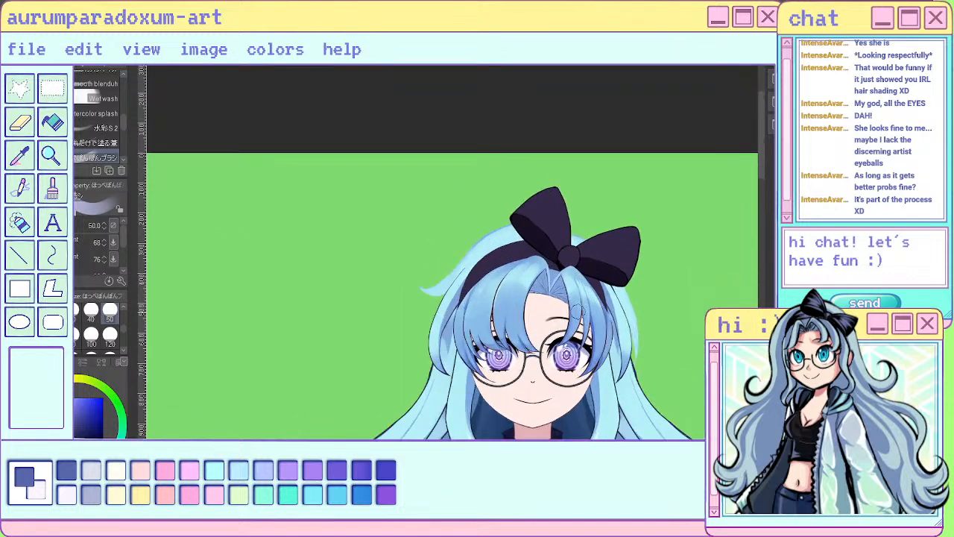
drag(449, 230, 426, 294)
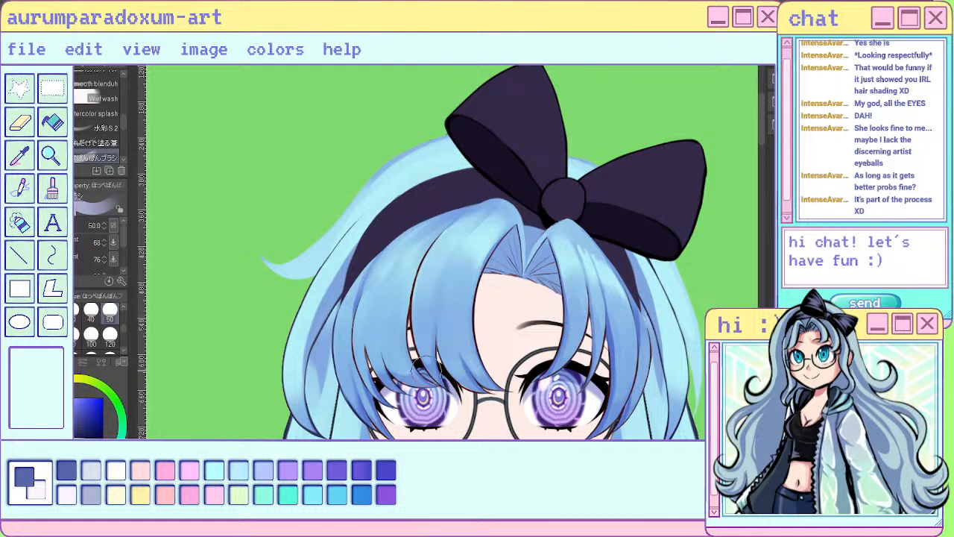
key(ctrl+z)
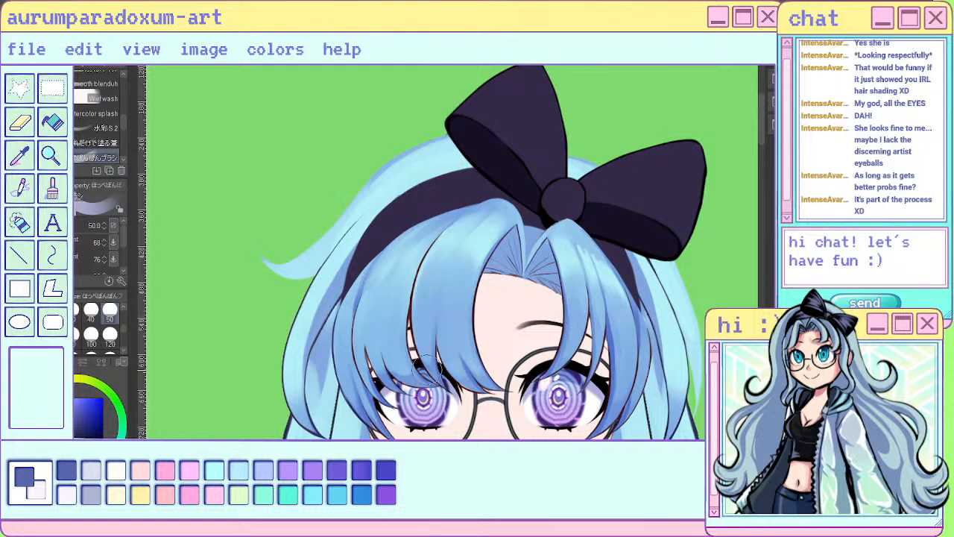
drag(442, 284, 435, 311)
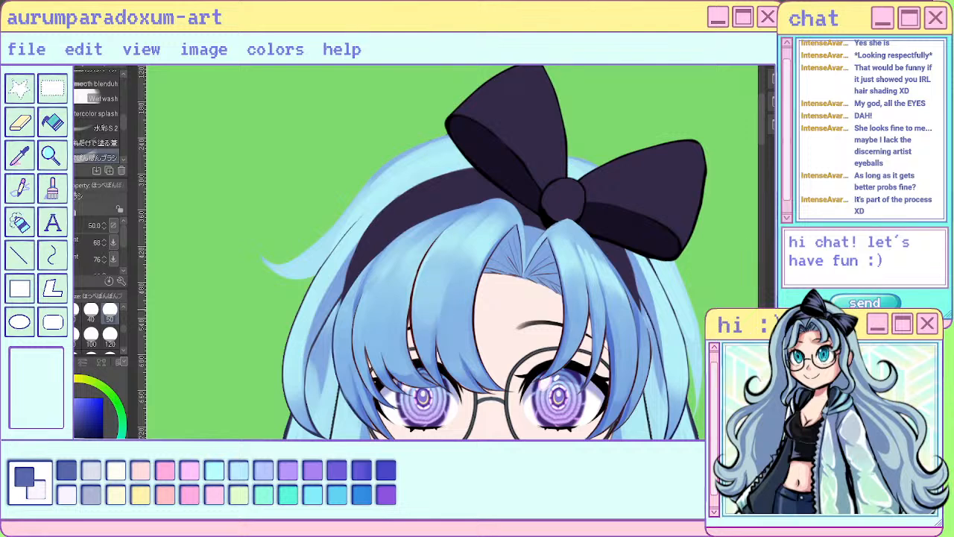
key(ctrl+z)
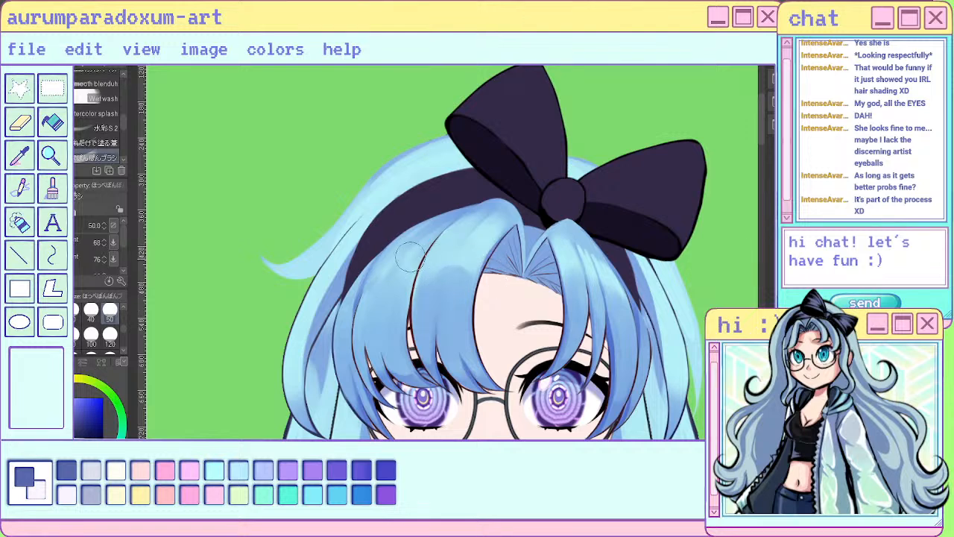
- Deepen the blue shading along the lower lengths of the outer bangs with the size 50 brush
mouse_move(352, 304)
mouse_down()
mouse_move(334, 322)
mouse_move(331, 372)
mouse_move(335, 341)
mouse_move(340, 399)
mouse_move(359, 434)
mouse_up()
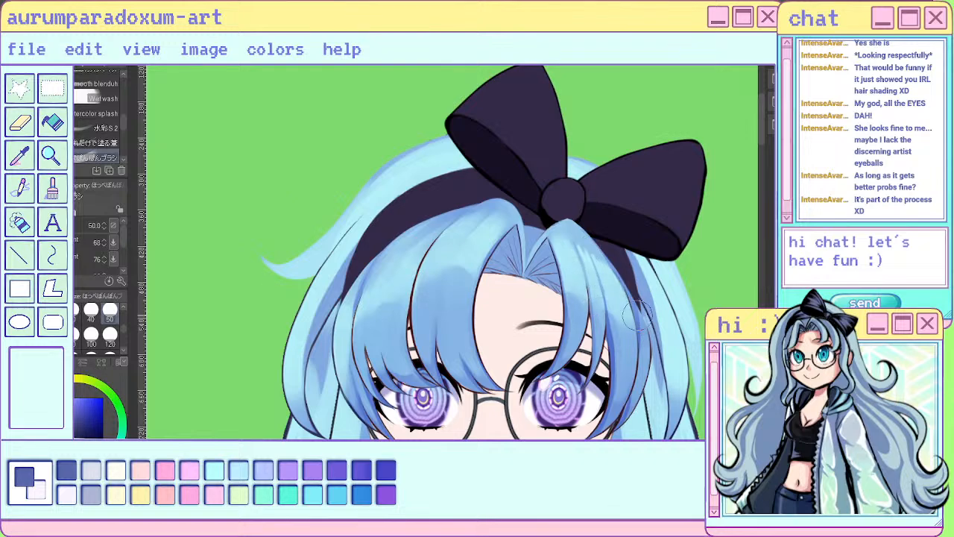
scroll(605, 311, down, 2)
scroll(618, 313, down, 2)
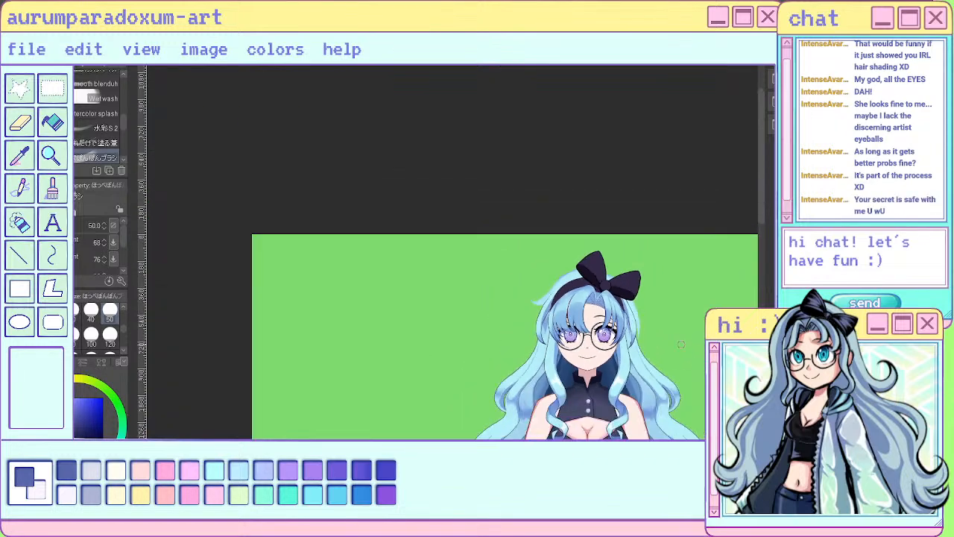
scroll(630, 317, up, 5)
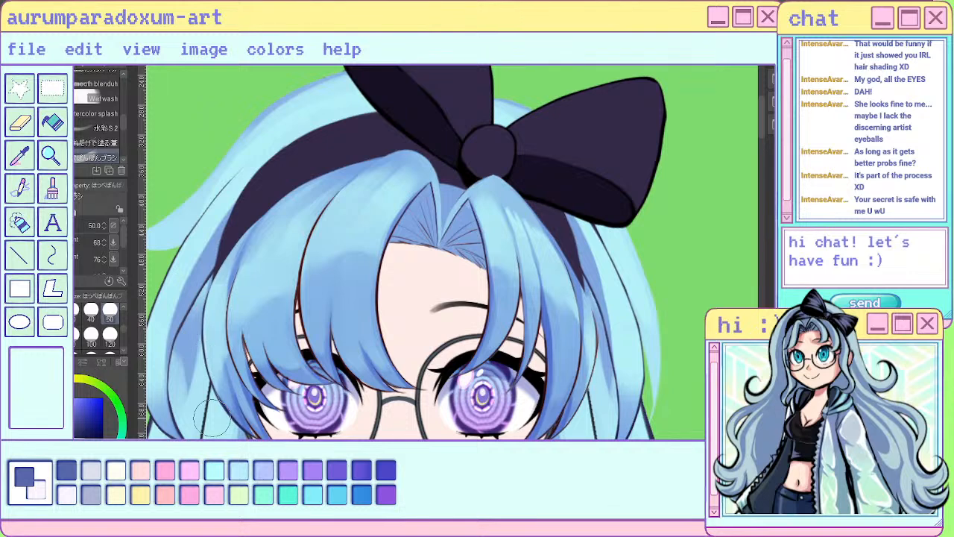
- Reduce the brush size to 25 and shape the edge between the light upper part and darker lower part of the bangs
click(54, 312)
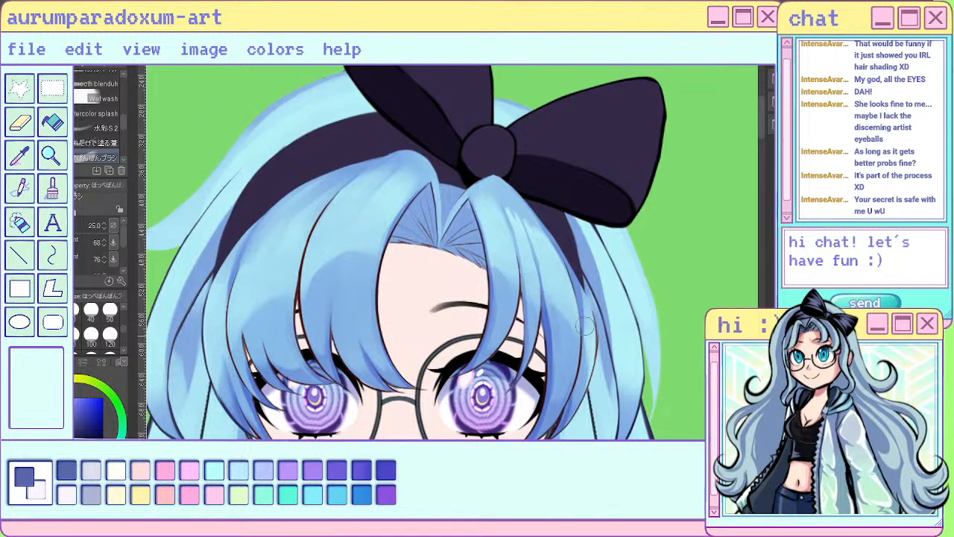
scroll(447, 254, down, 5)
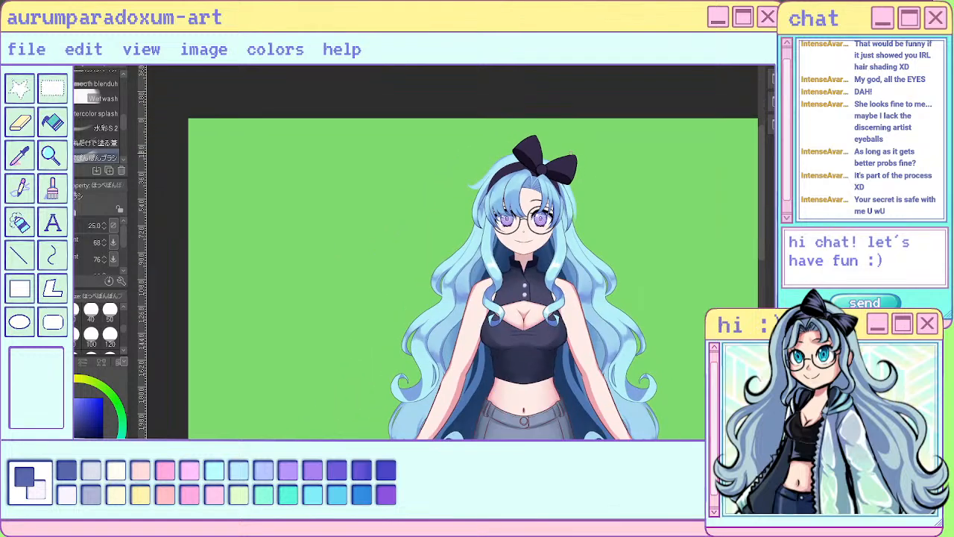
scroll(536, 216, up, 5)
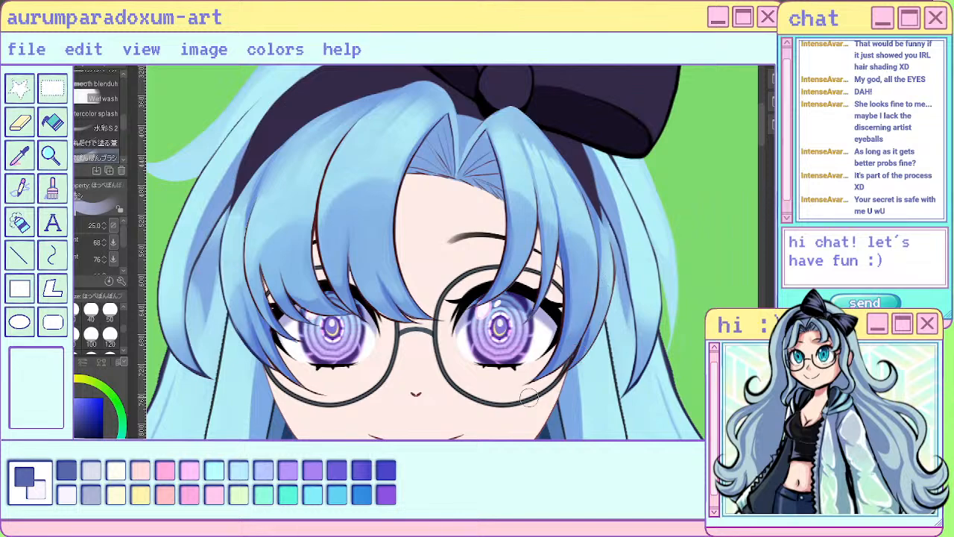
scroll(632, 242, down, 8)
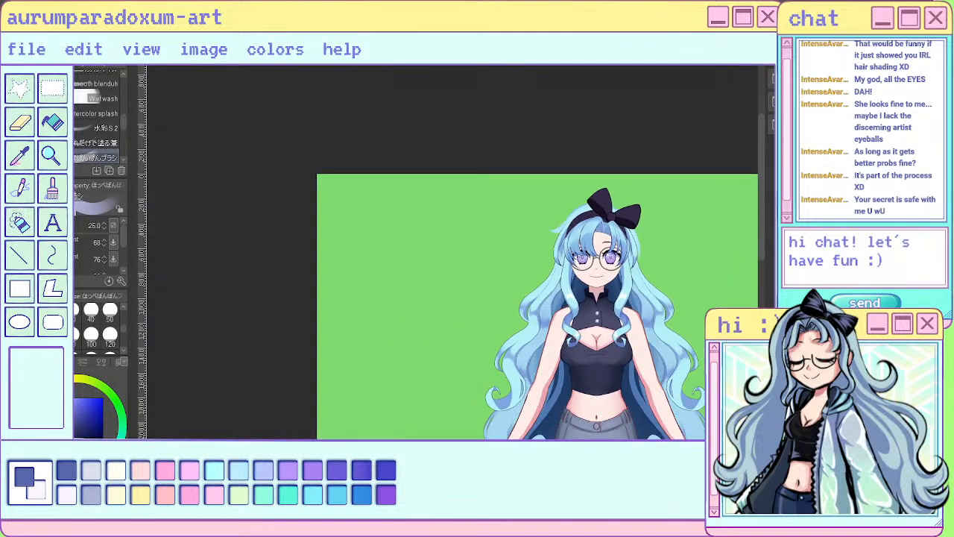
scroll(634, 246, up, 6)
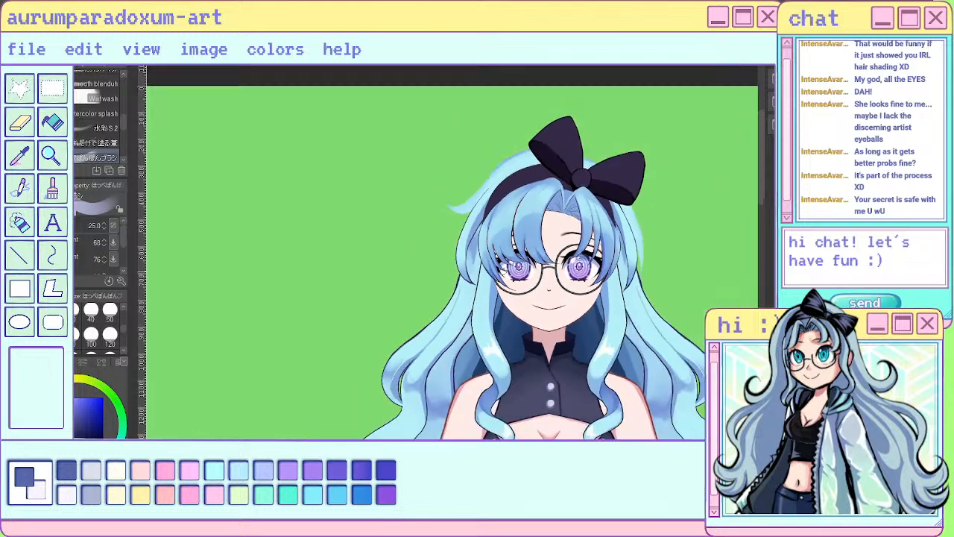
scroll(548, 201, down, 7)
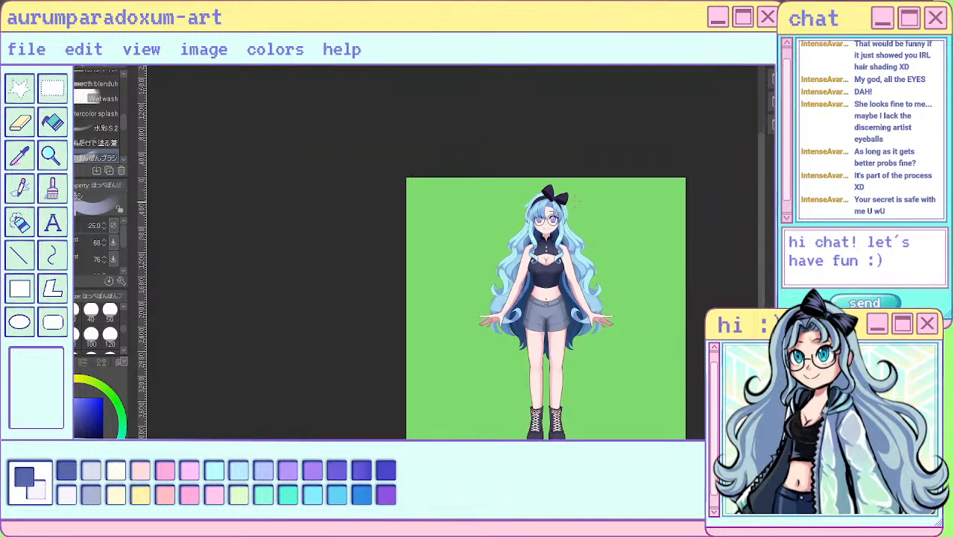
scroll(576, 200, up, 8)
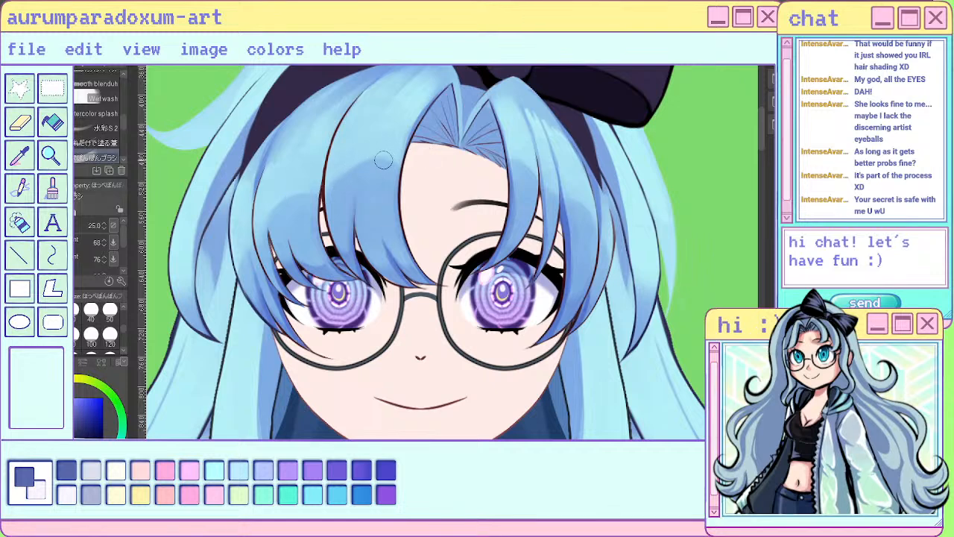
drag(369, 156, 393, 166)
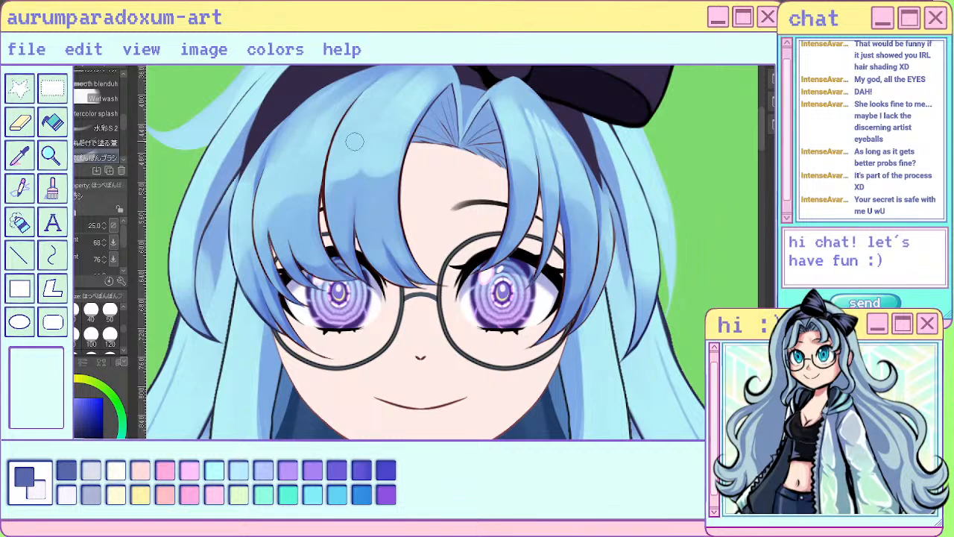
drag(275, 202, 269, 190)
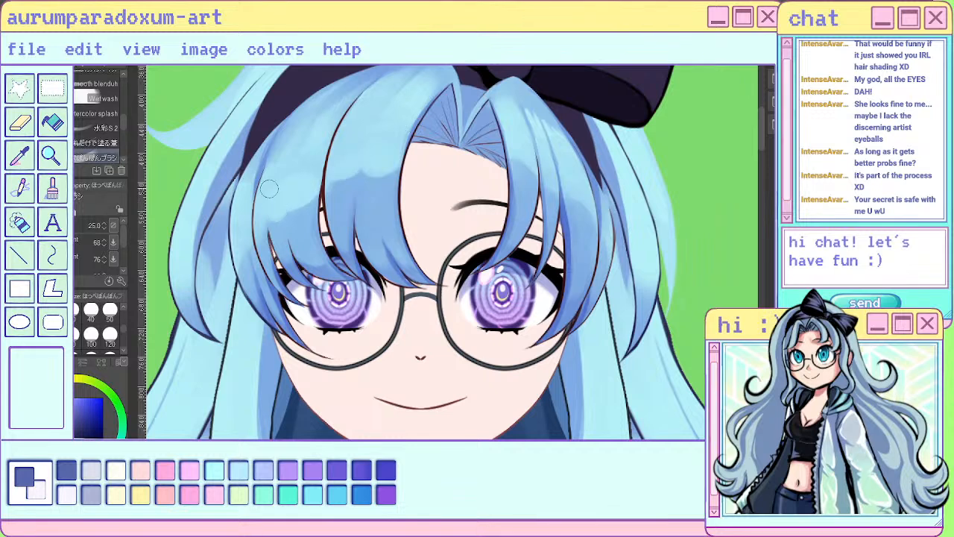
drag(248, 233, 244, 264)
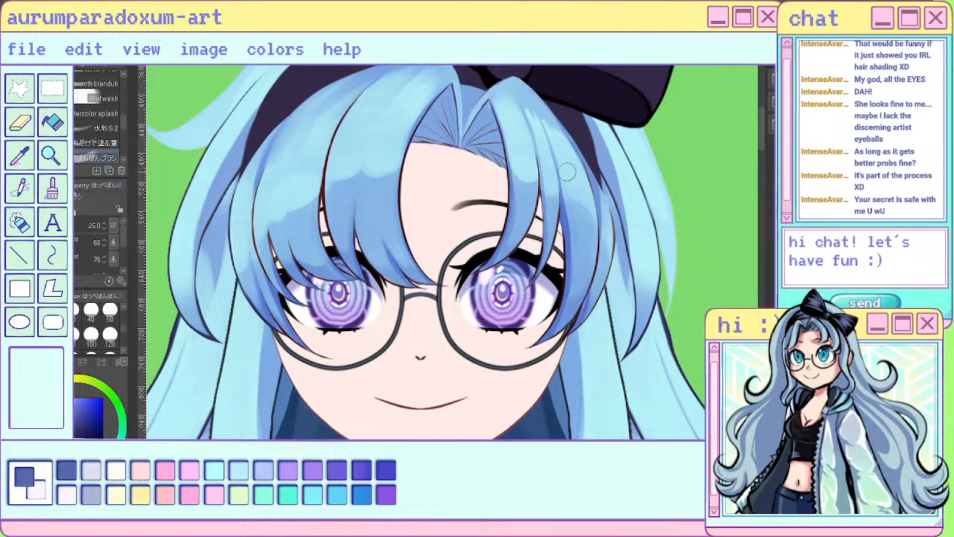
- Examine the bangs' light and shadow shapes up close and against the whole figure
scroll(606, 252, down, 4)
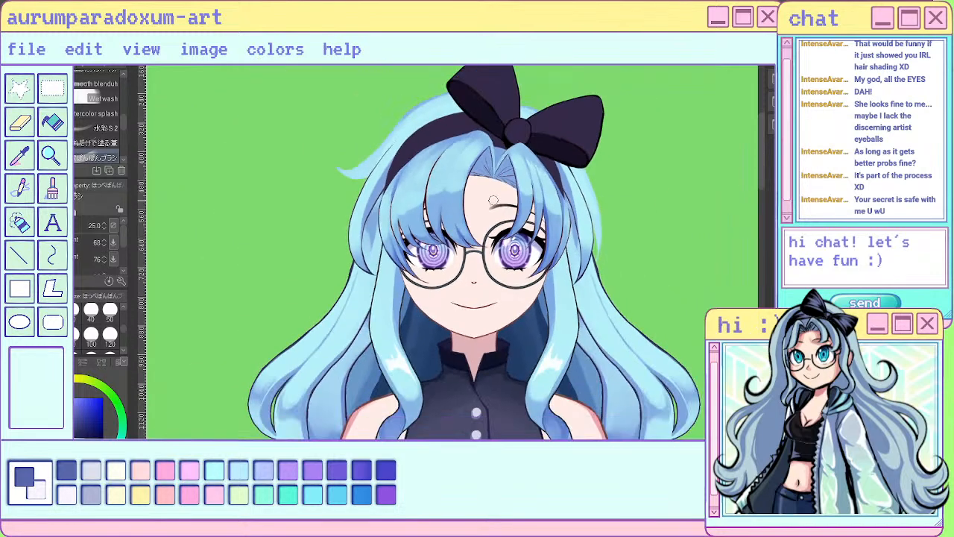
scroll(520, 172, down, 2)
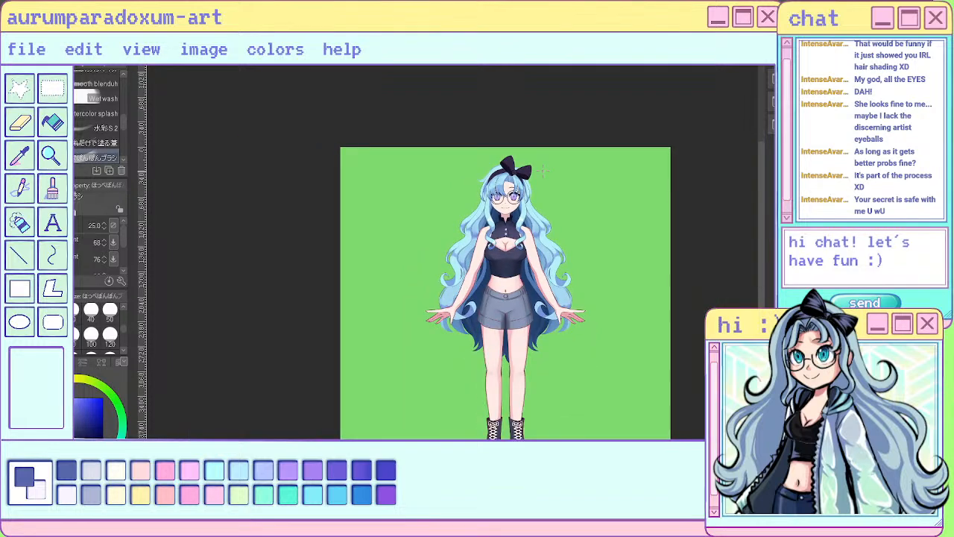
scroll(494, 244, up, 6)
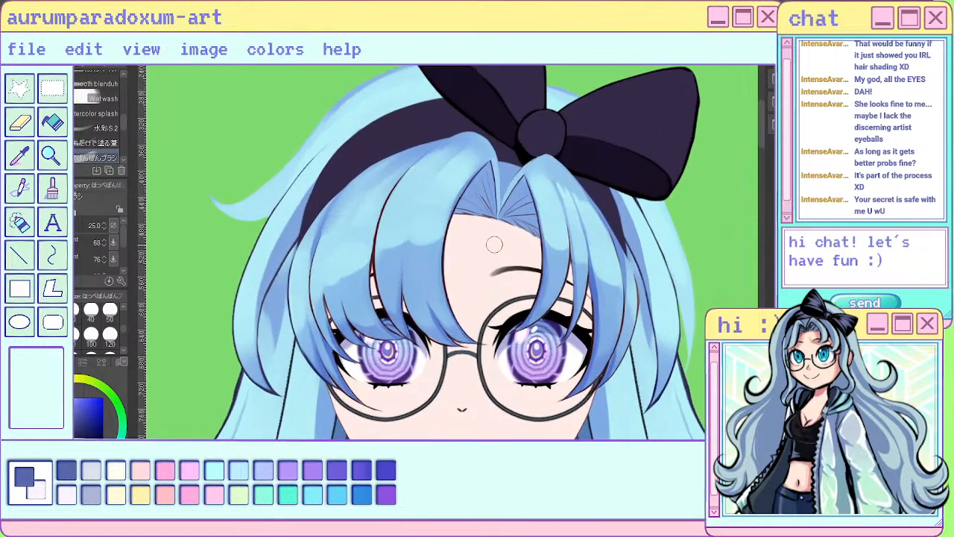
scroll(468, 242, up, 1)
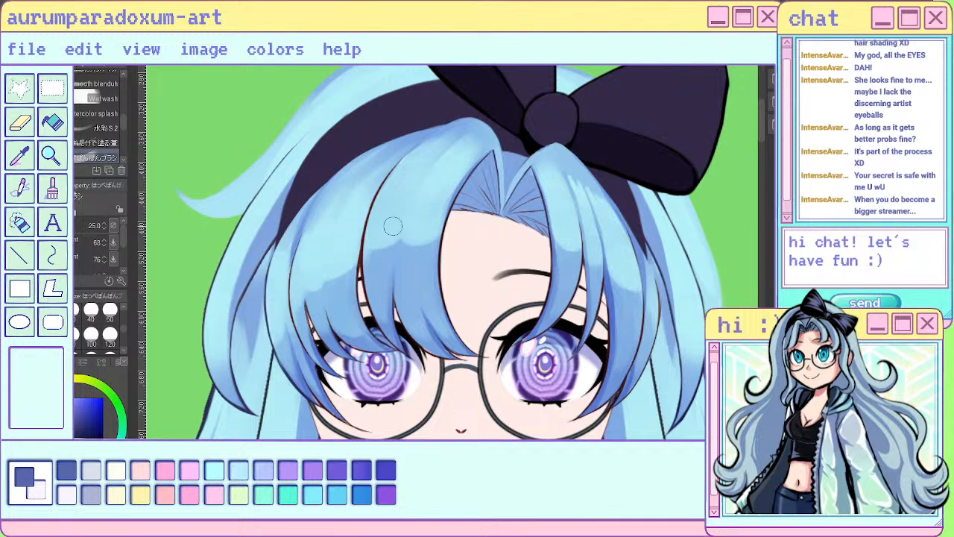
key(u)
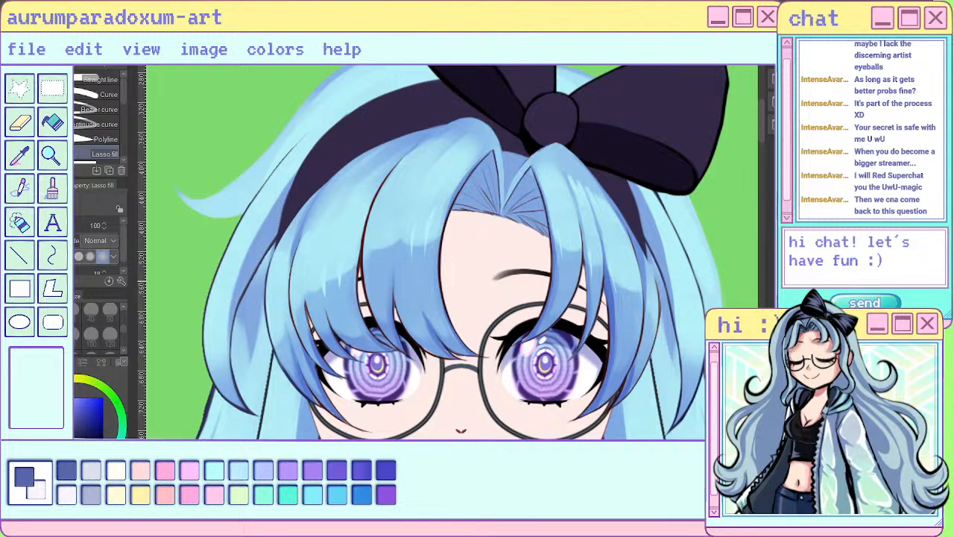
scroll(600, 241, down, 4)
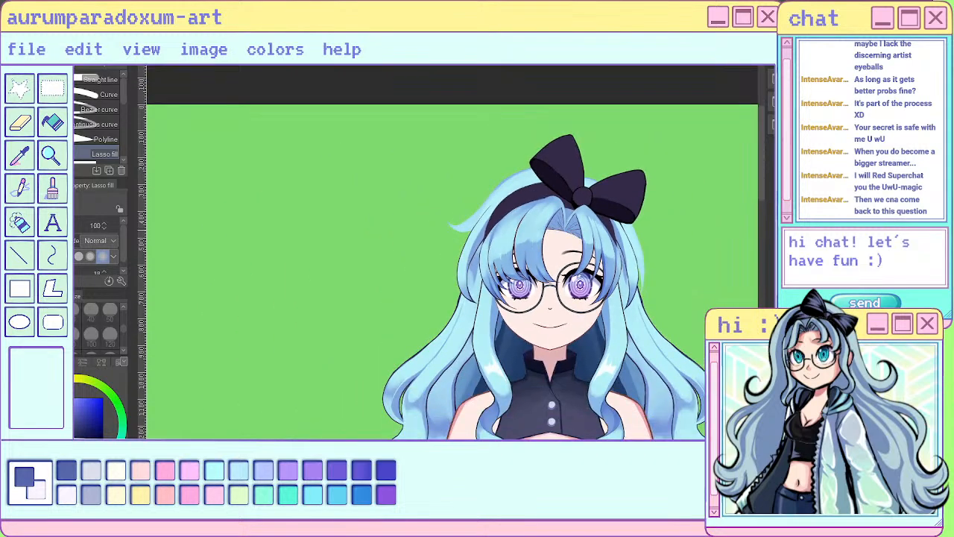
scroll(605, 240, down, 2)
scroll(589, 268, up, 6)
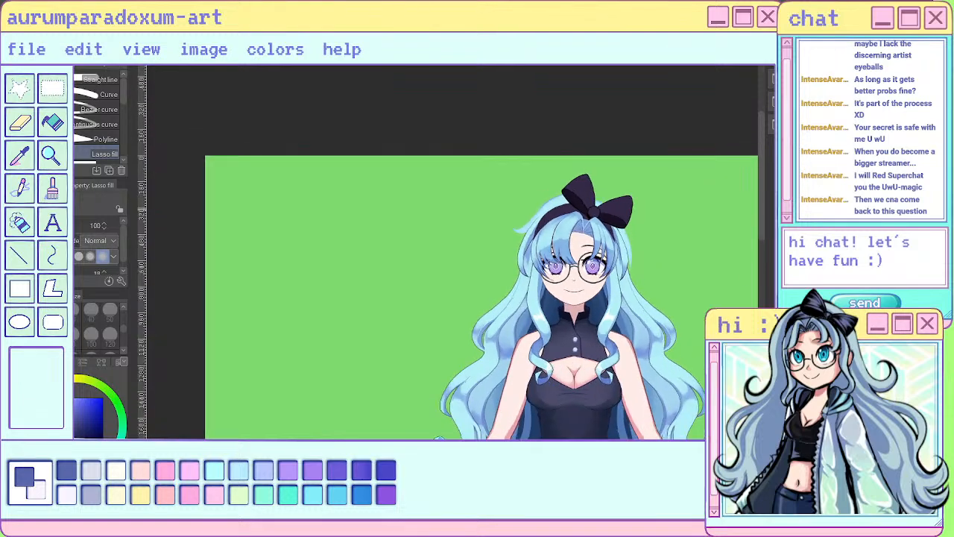
scroll(578, 313, up, 1)
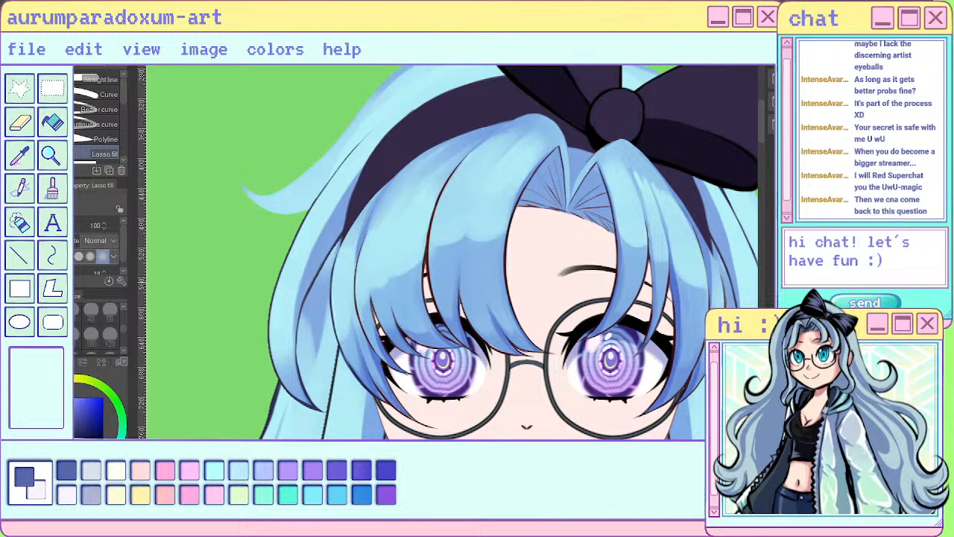
key(p)
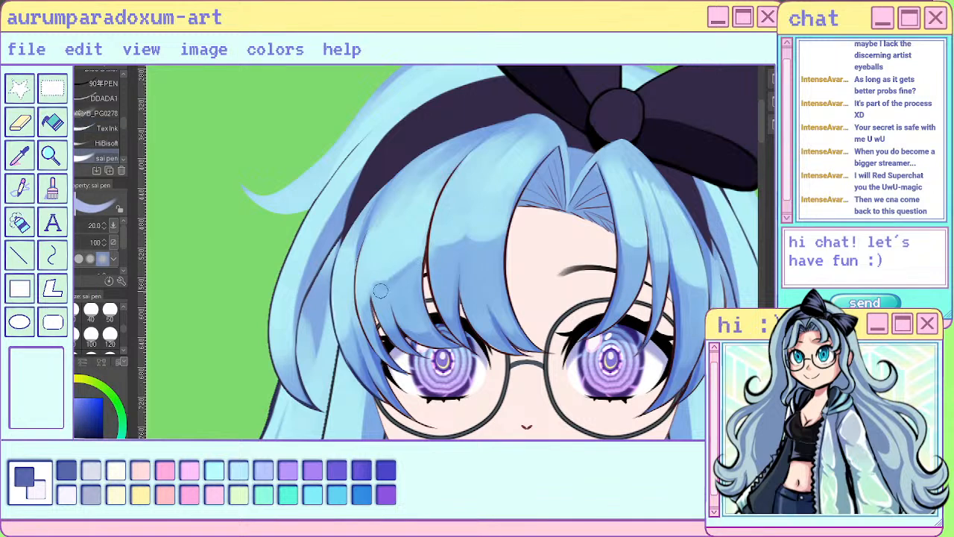
scroll(406, 175, down, 5)
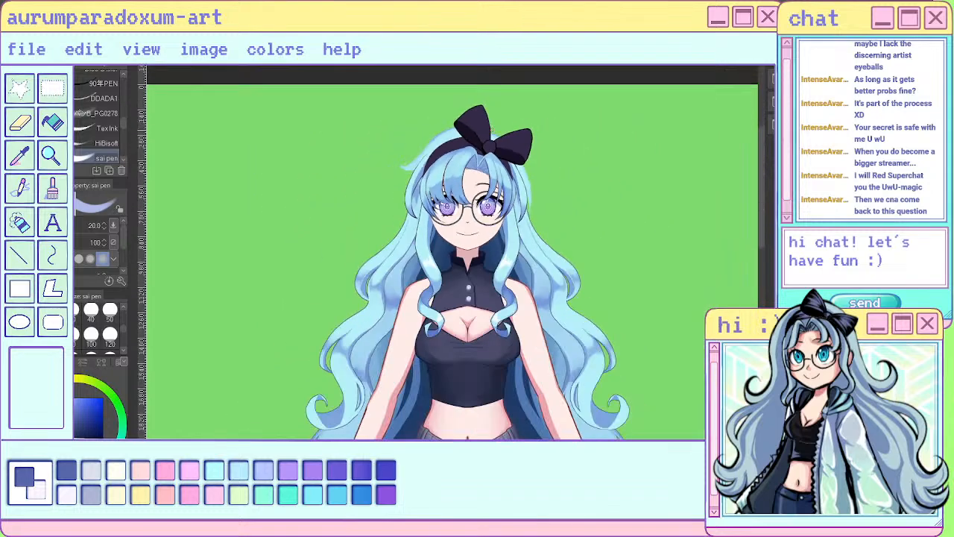
scroll(403, 196, up, 5)
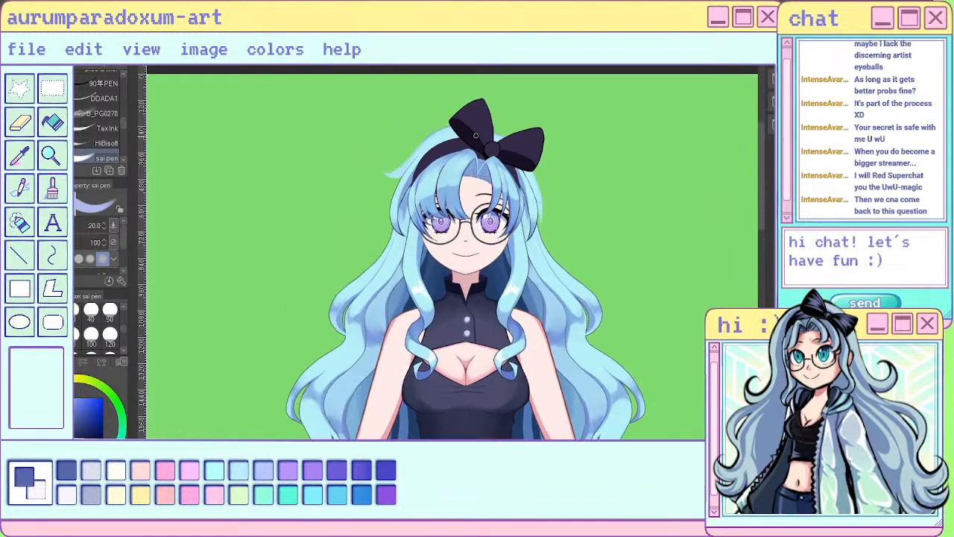
- Set the brush size to 20 and repaint the edge of the light area on the wide outer bang with downward strokes
key(b)
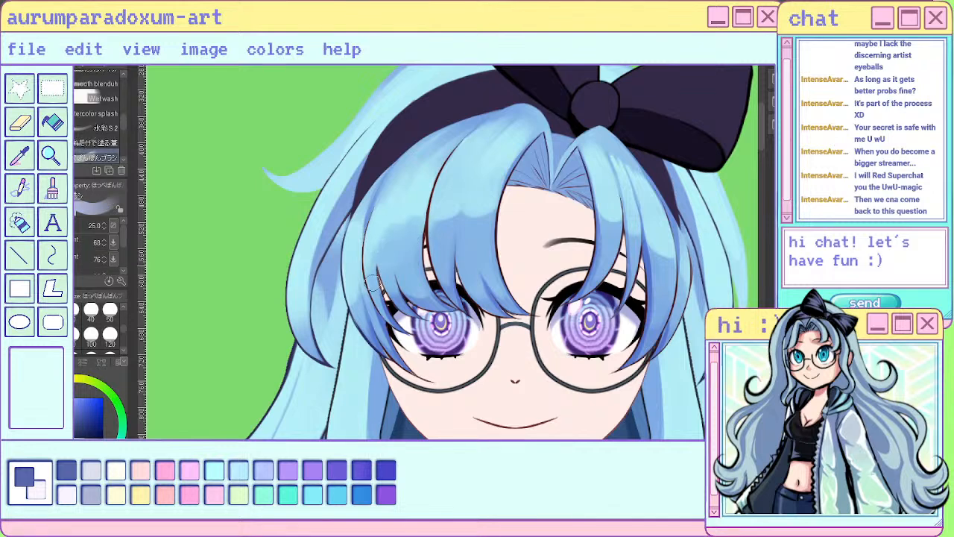
click(110, 336)
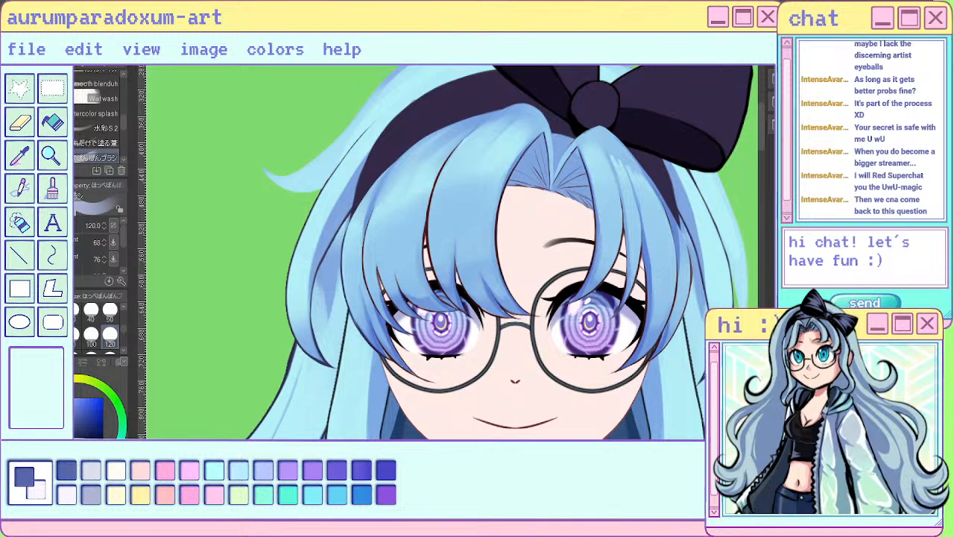
click(110, 312)
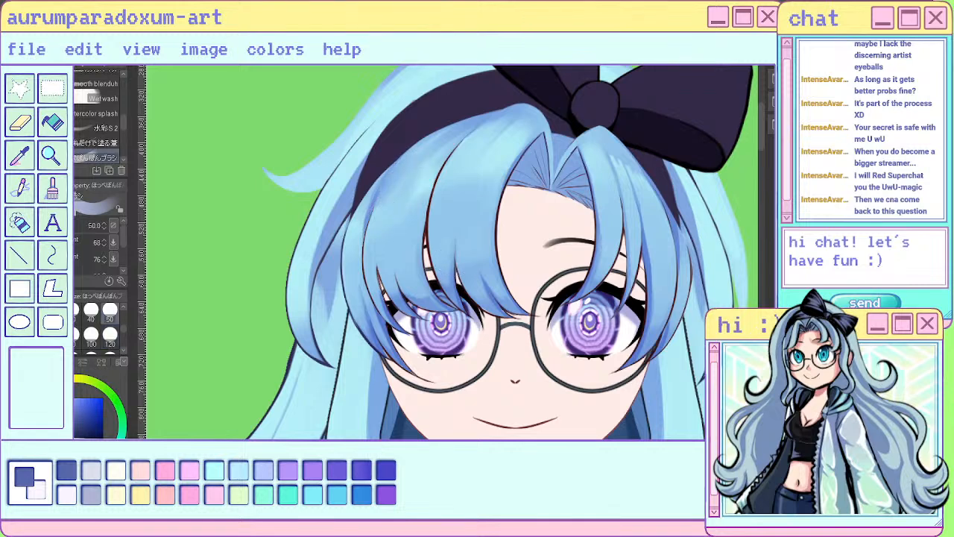
click(35, 312)
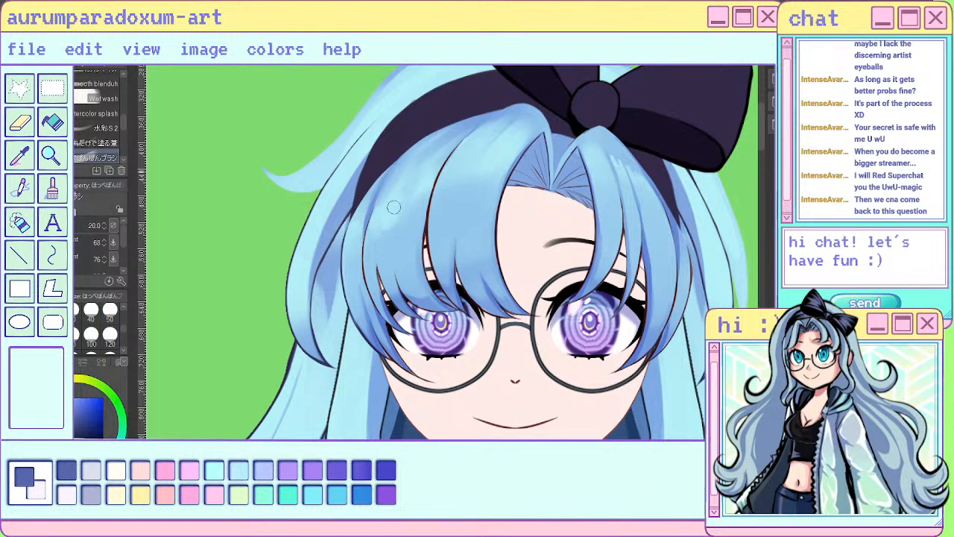
drag(401, 180, 380, 233)
mouse_move(426, 166)
mouse_down()
mouse_move(411, 214)
mouse_move(419, 215)
mouse_move(352, 255)
mouse_up()
drag(362, 207, 353, 266)
drag(356, 249, 352, 284)
- Shape the light areas on the central bang and the narrower bangs below the bow with short size 20 strokes
mouse_move(451, 165)
mouse_down()
mouse_move(437, 202)
mouse_move(458, 195)
mouse_up()
drag(498, 152, 489, 193)
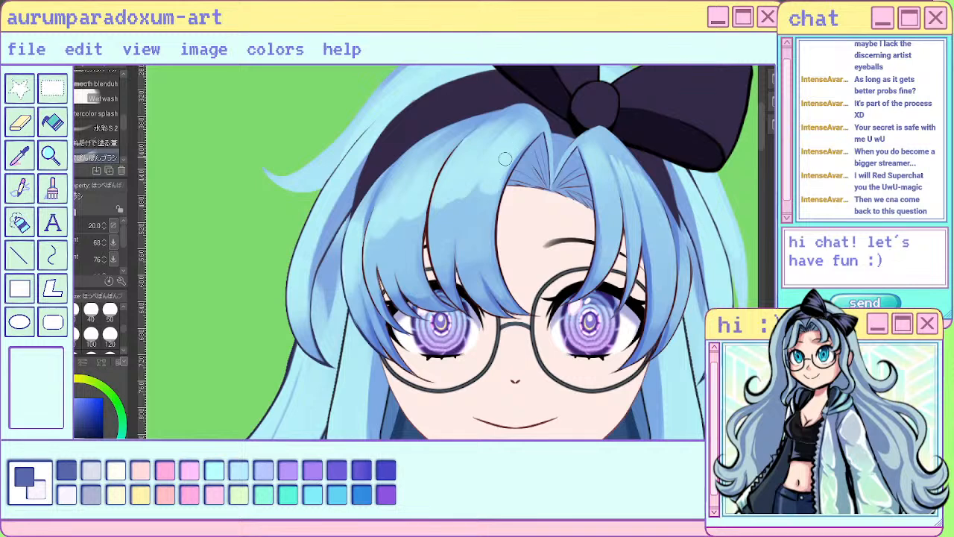
mouse_move(588, 146)
mouse_down()
mouse_move(599, 206)
mouse_move(627, 204)
mouse_up()
drag(621, 171, 633, 234)
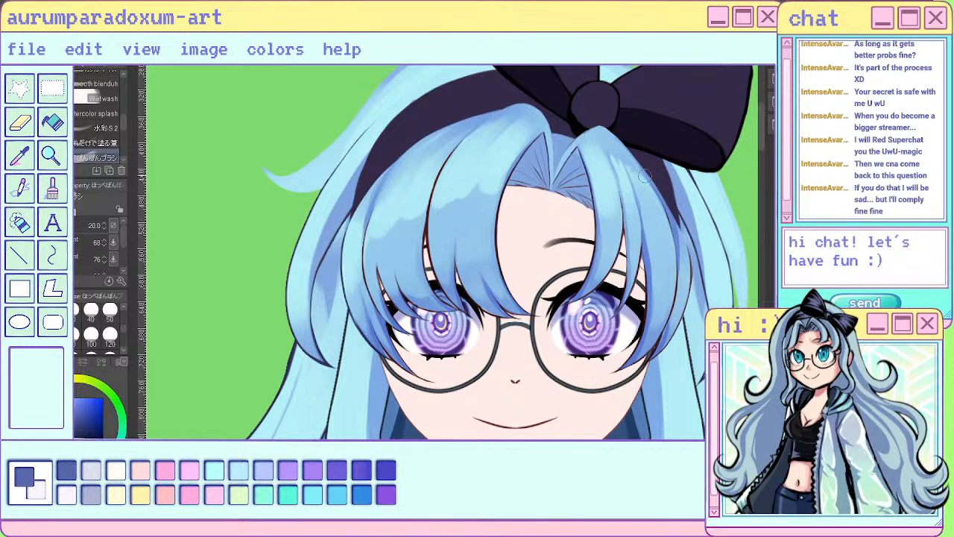
drag(644, 176, 651, 227)
mouse_move(647, 193)
mouse_down()
mouse_move(665, 237)
mouse_move(653, 217)
mouse_up()
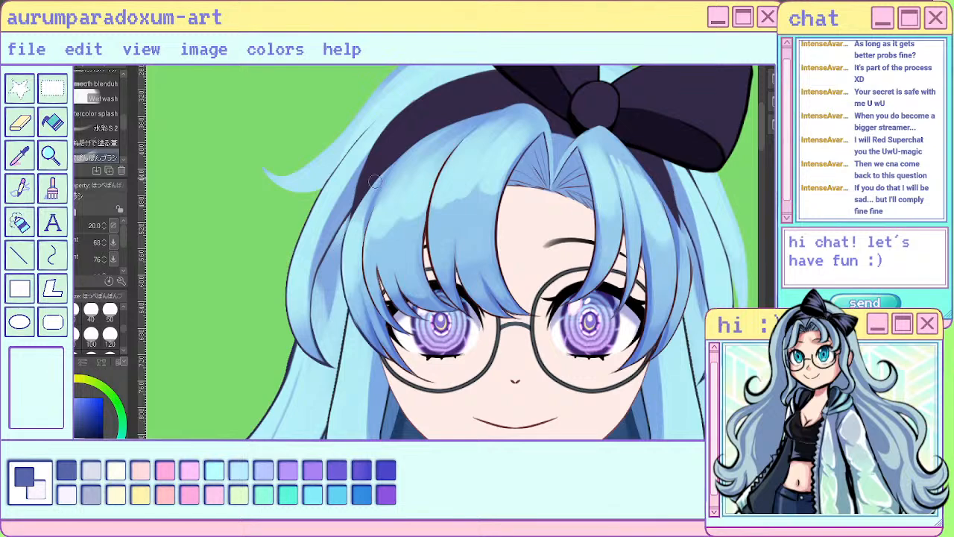
scroll(377, 267, down, 5)
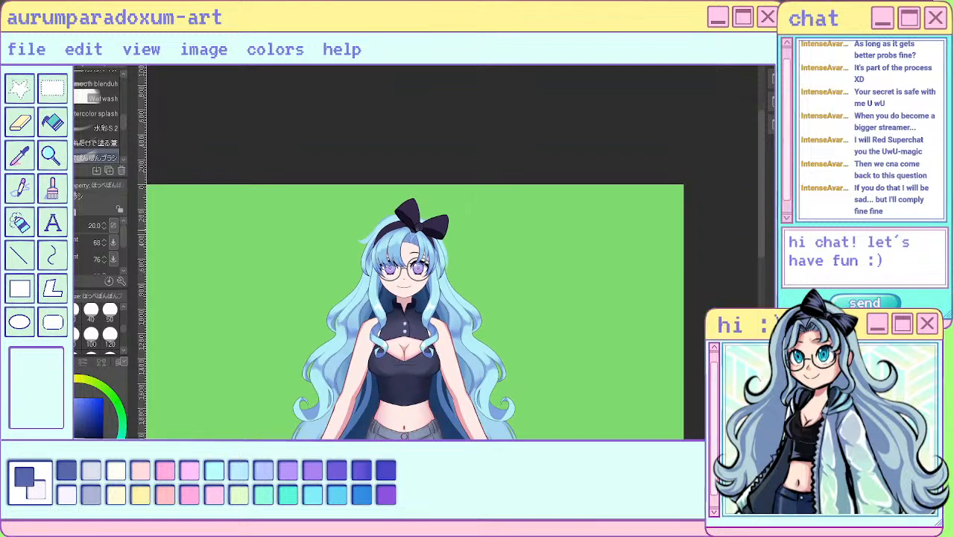
scroll(387, 253, up, 6)
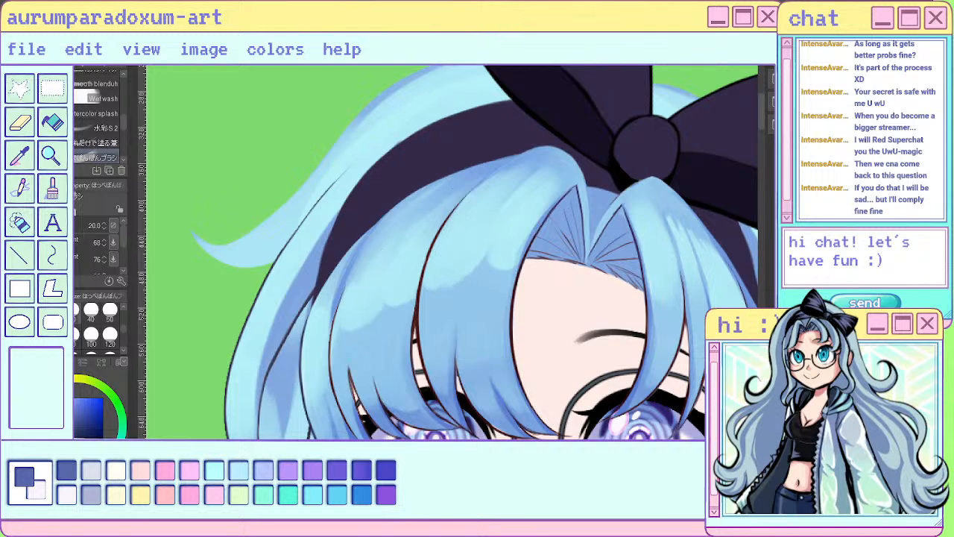
- Soften the light-to-shadow edge of the wide outer bang with downward Blend strokes at size 17
key(j)
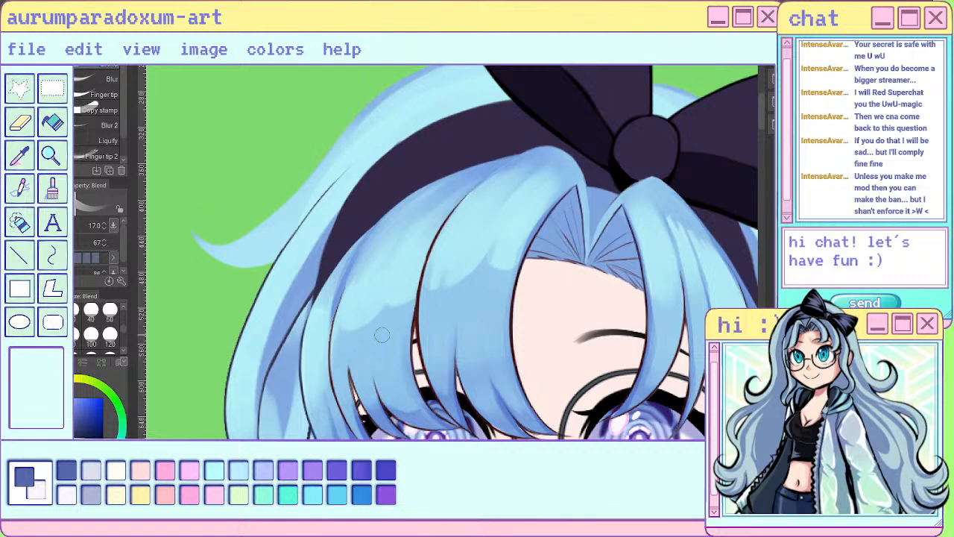
drag(354, 290, 356, 376)
drag(375, 267, 363, 353)
drag(418, 275, 397, 375)
- Examine the blended bangs up close and against the whole figure
key(ctrl+minus)
key(ctrl+minus)
key(ctrl+minus)
key(ctrl+minus)
key(ctrl+minus)
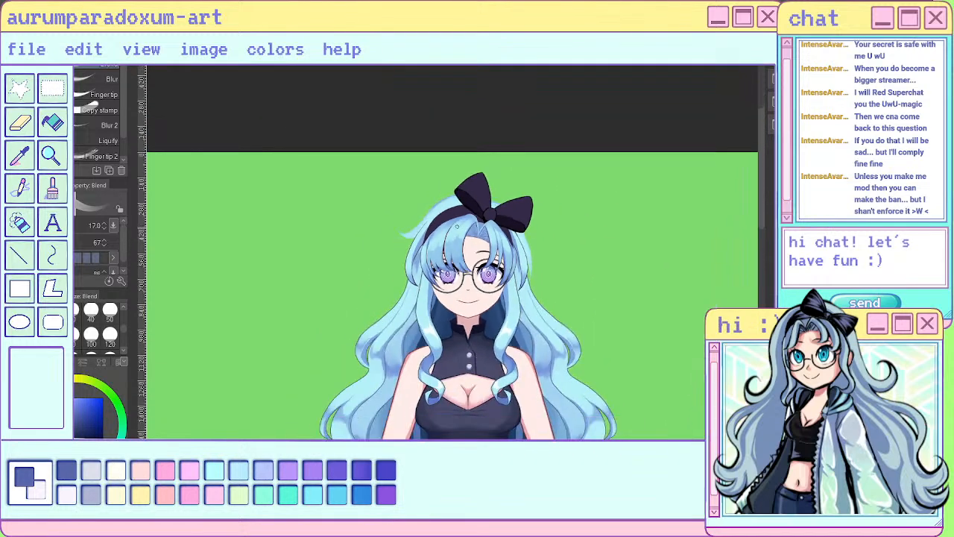
key(ctrl+plus)
key(ctrl+plus)
key(ctrl+plus)
key(ctrl+plus)
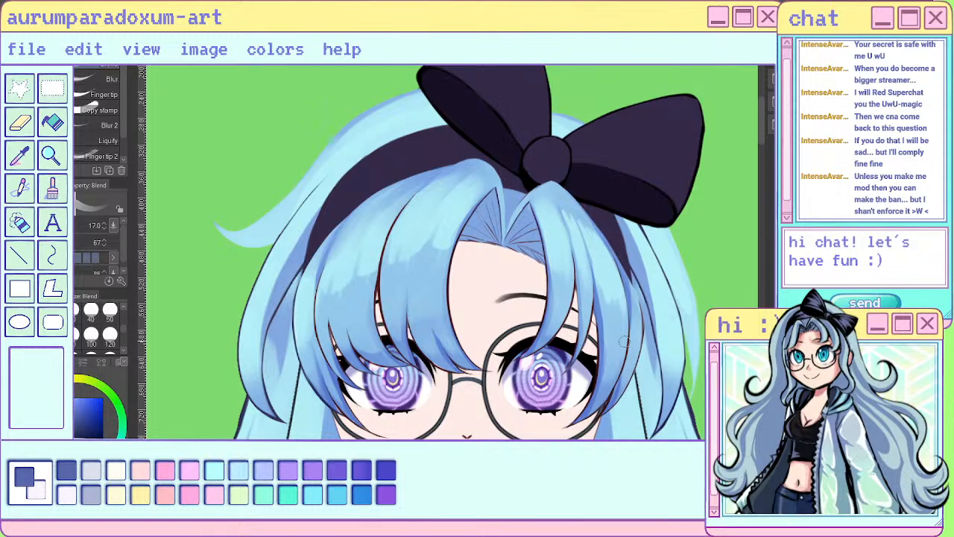
scroll(623, 320, down, 5)
scroll(626, 261, up, 3)
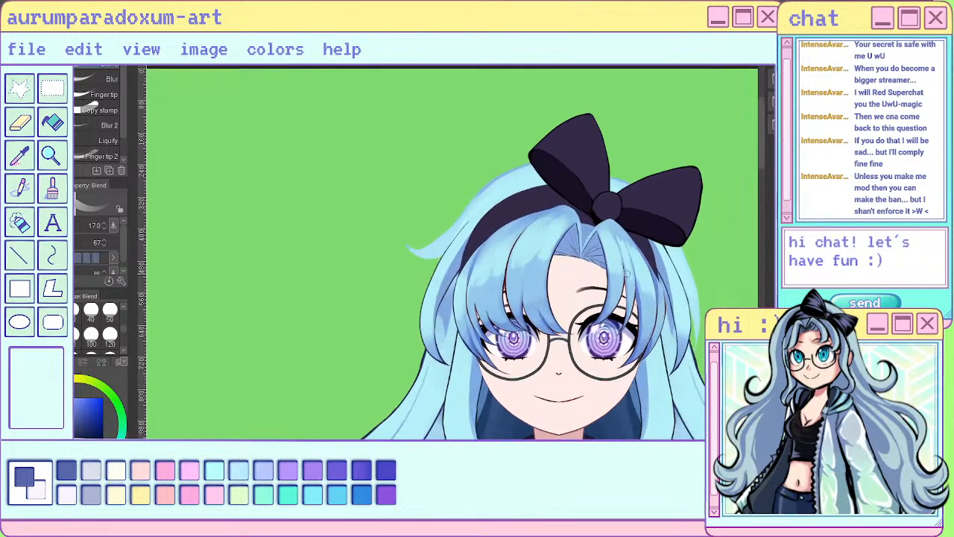
scroll(626, 276, up, 1)
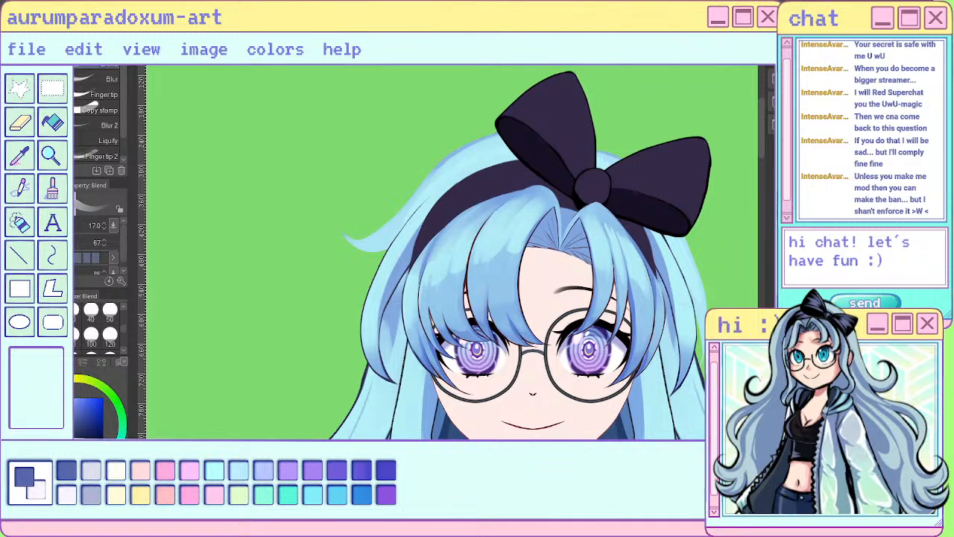
scroll(606, 317, up, 2)
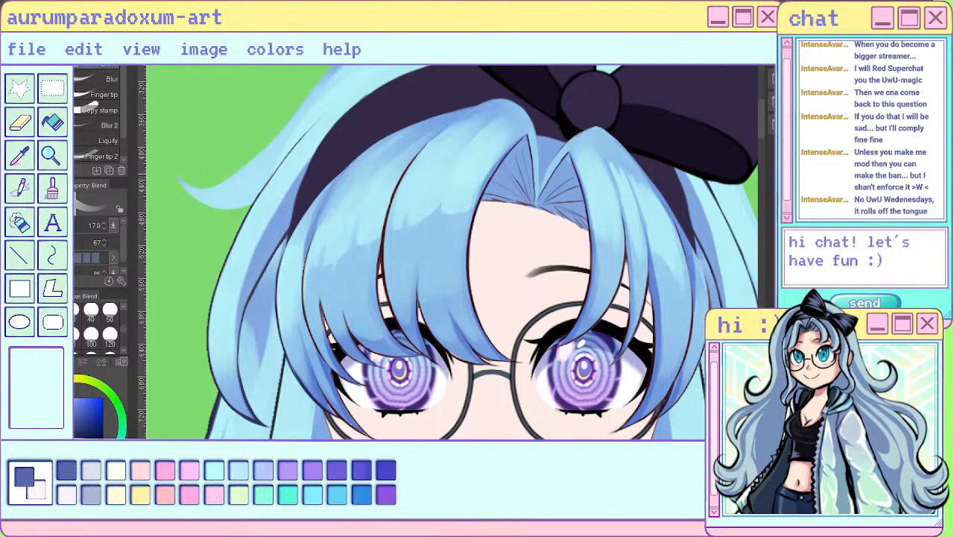
scroll(372, 175, down, 5)
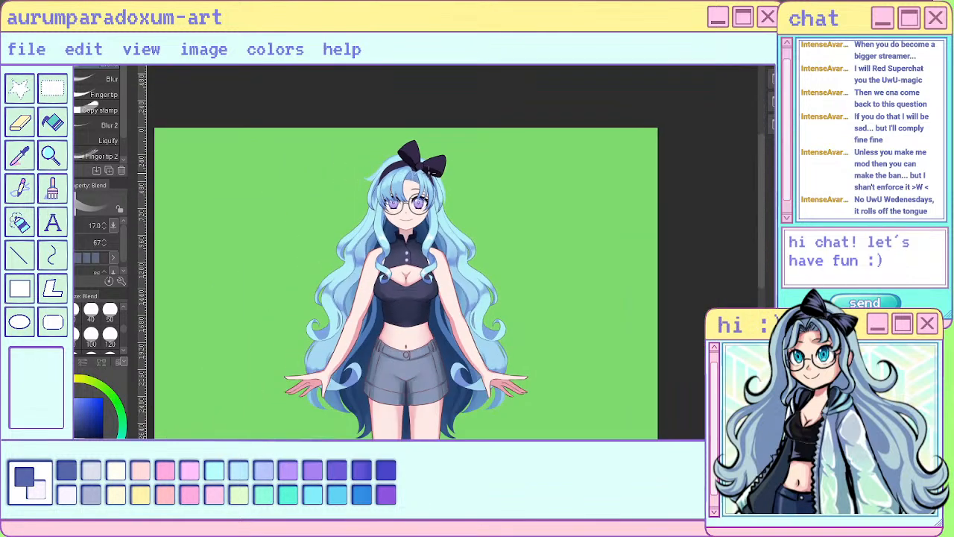
scroll(389, 157, up, 6)
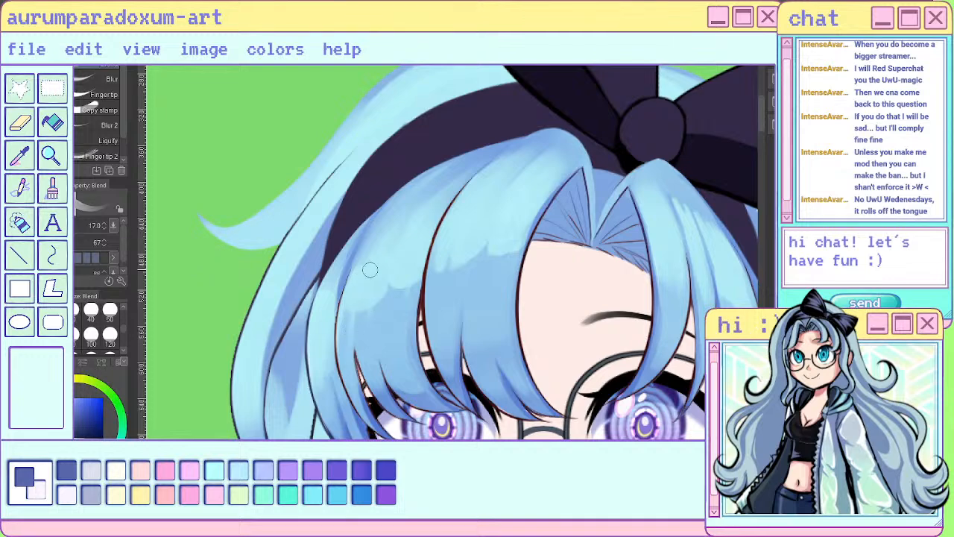
- Blend the shading of the wide outer bang further with long downward strokes along the strands
drag(374, 301, 374, 358)
drag(415, 279, 413, 369)
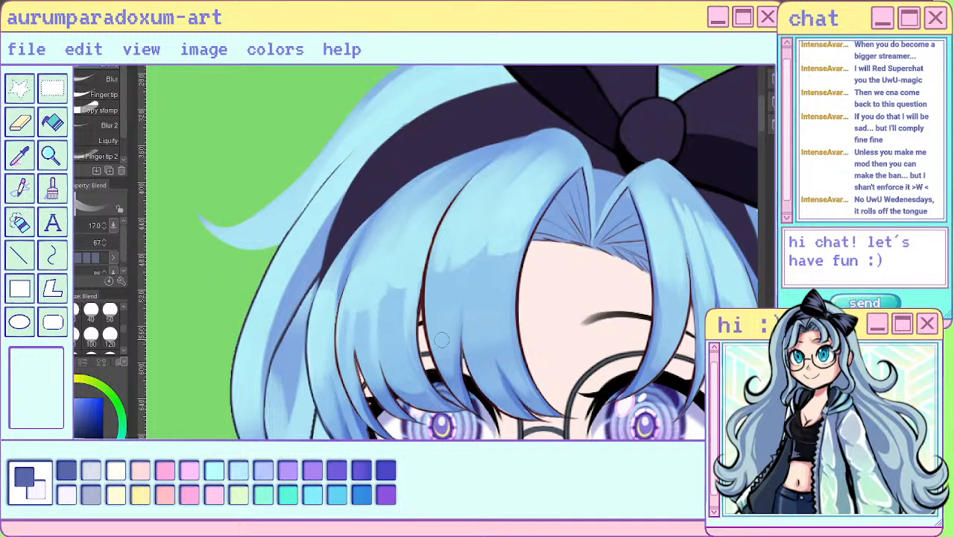
scroll(489, 388, down, 4)
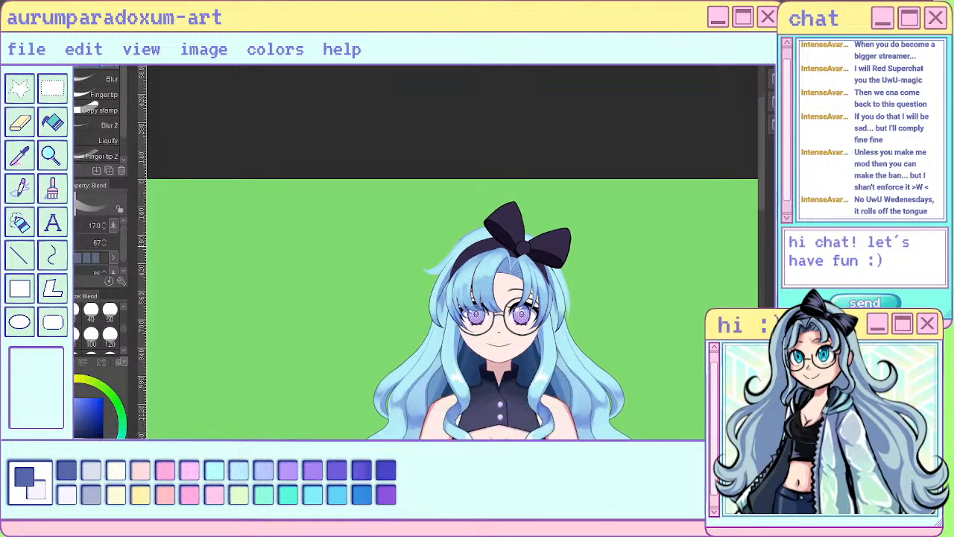
scroll(492, 234, down, 2)
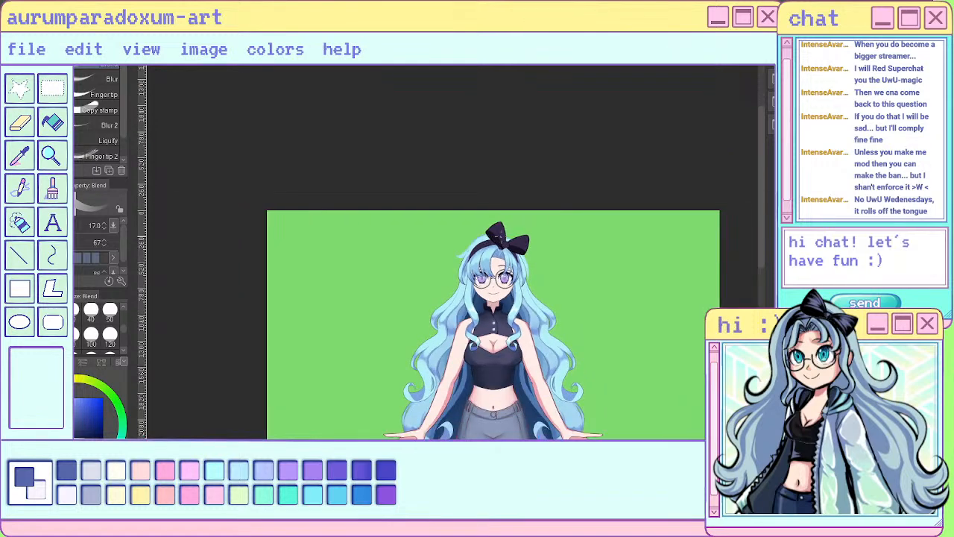
scroll(481, 269, up, 6)
key(b)
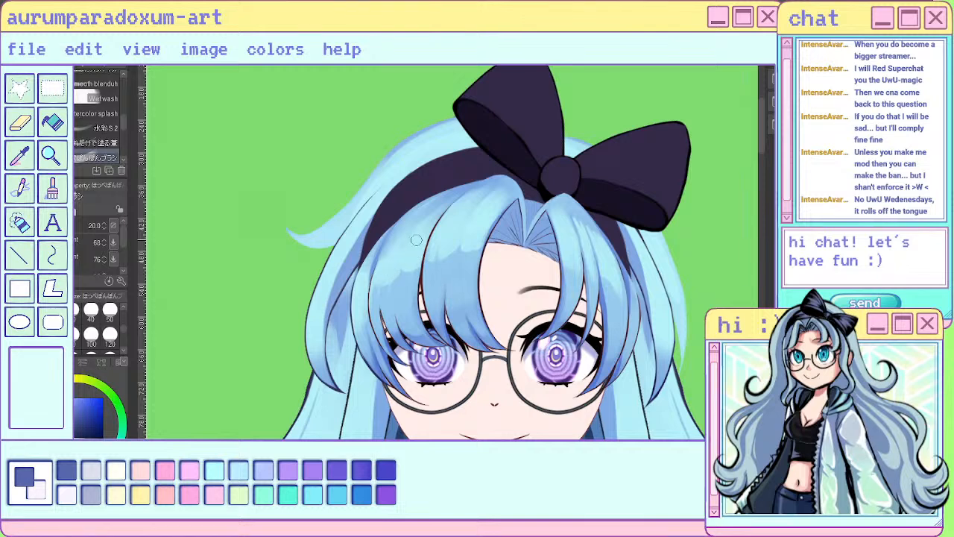
key(b)
drag(385, 255, 400, 268)
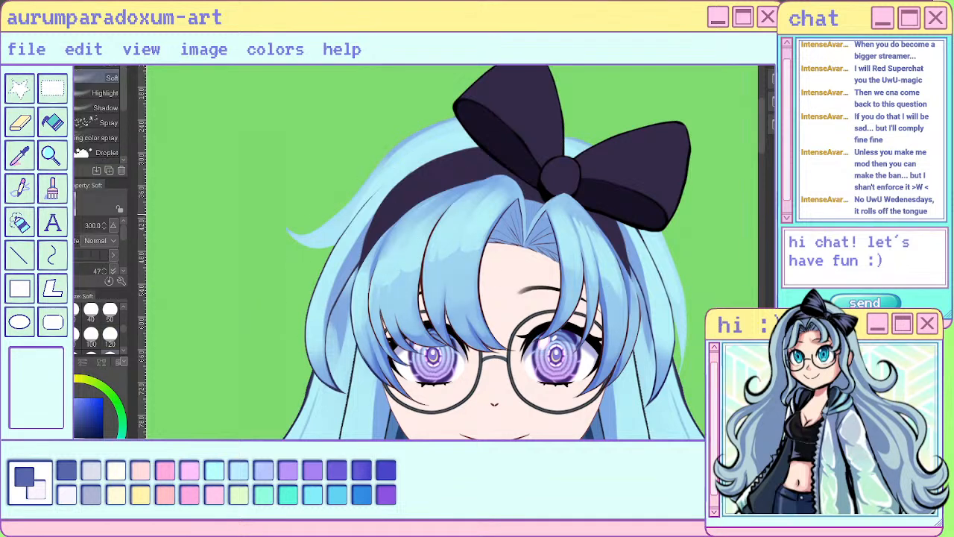
key(e)
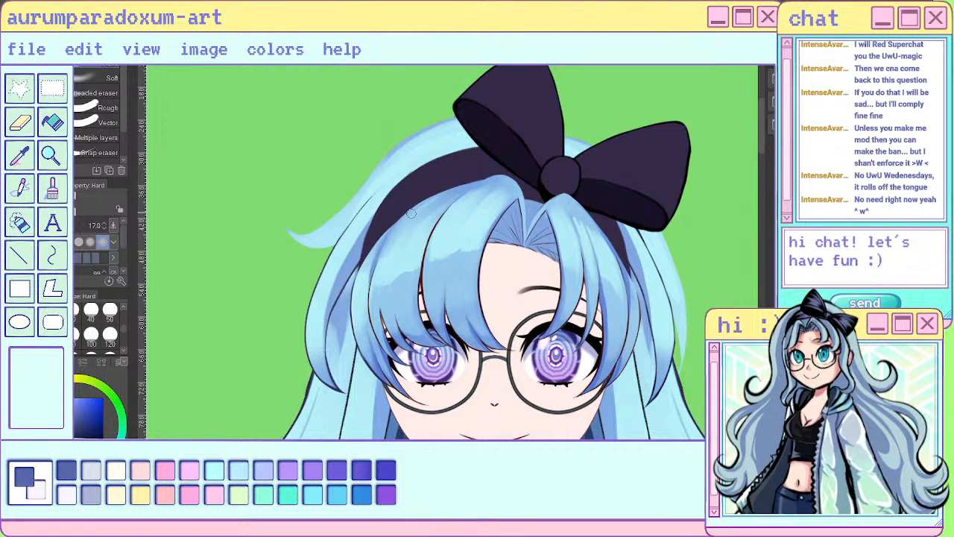
key(j)
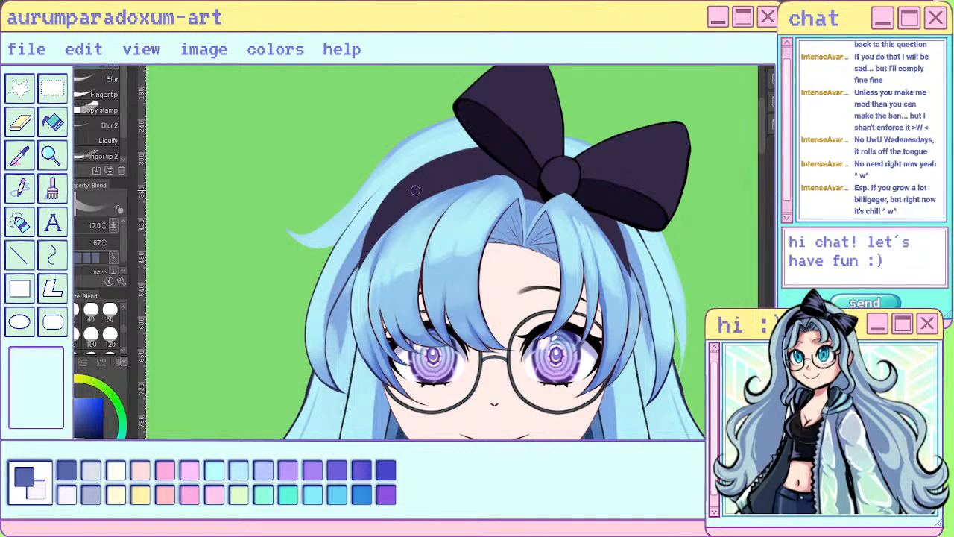
- Check the bangs at full-figure and close-up scale, comparing them with and without the last change
scroll(415, 191, down, 5)
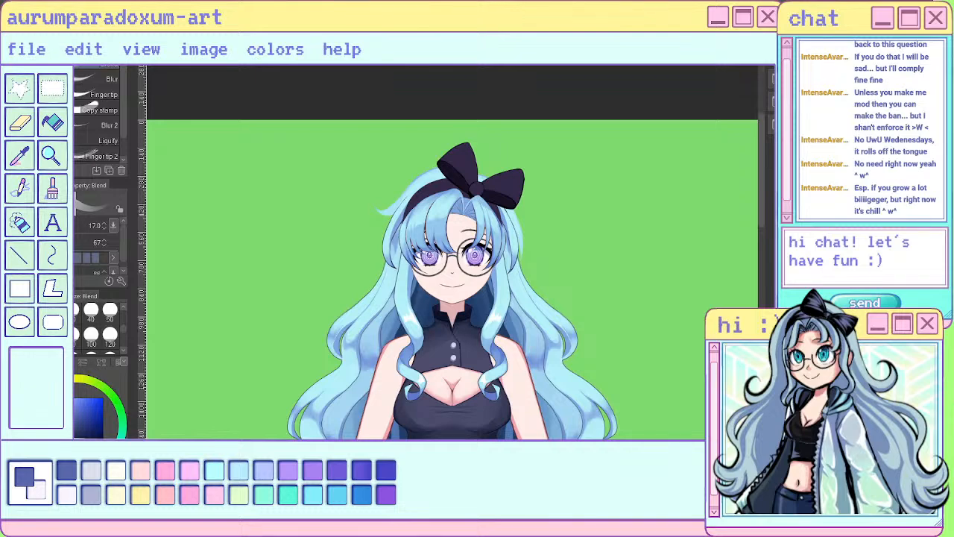
scroll(481, 200, up, 4)
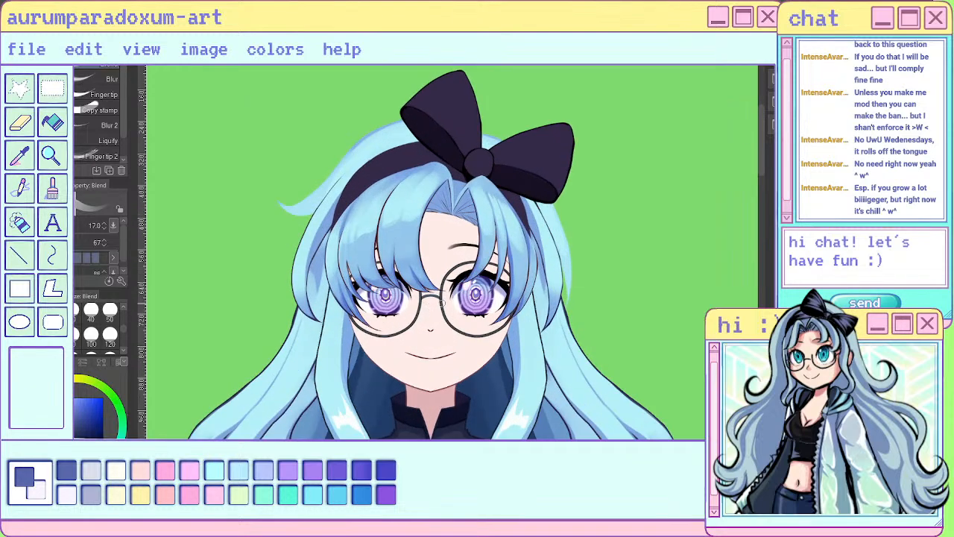
scroll(485, 265, down, 3)
scroll(498, 256, down, 5)
scroll(488, 257, up, 5)
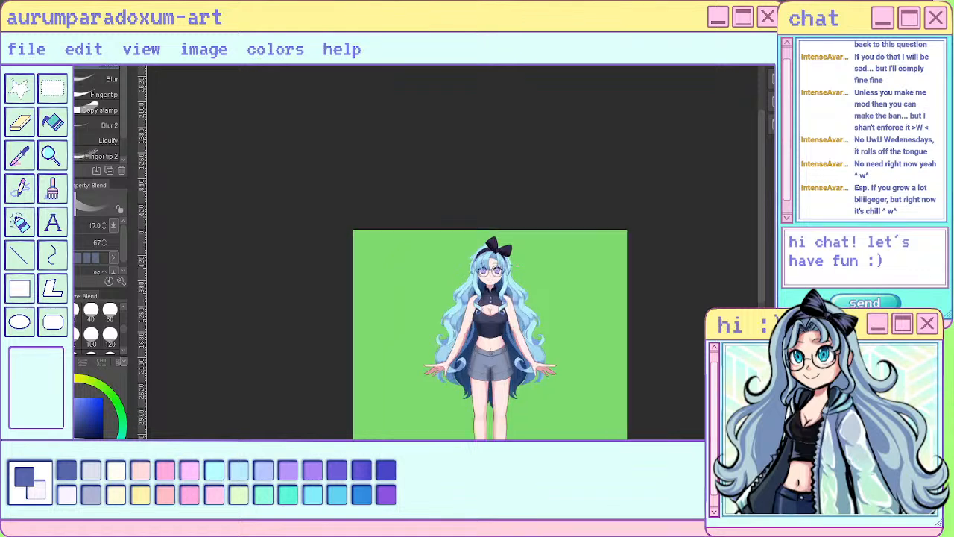
scroll(485, 257, up, 4)
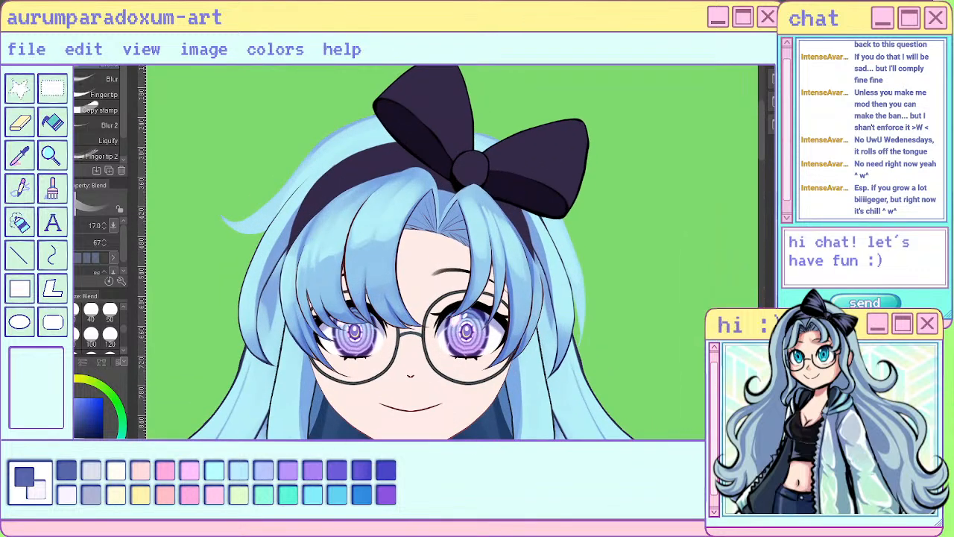
key(ctrl+z)
key(ctrl+y)
scroll(427, 247, up, 1)
scroll(427, 247, up, 1)
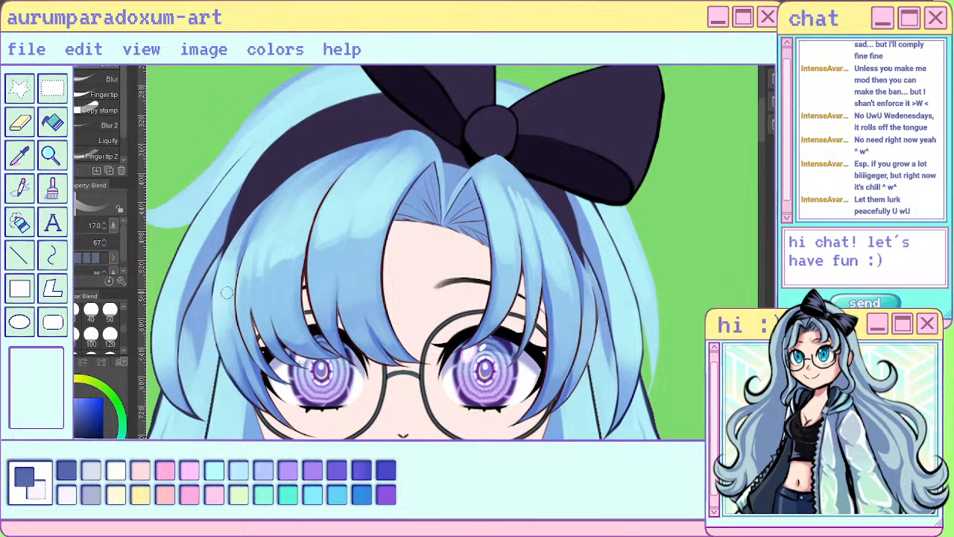
- Erase a band of glossy highlights across the outer, central and narrower bangs with the Hard eraser at size 17
key(e)
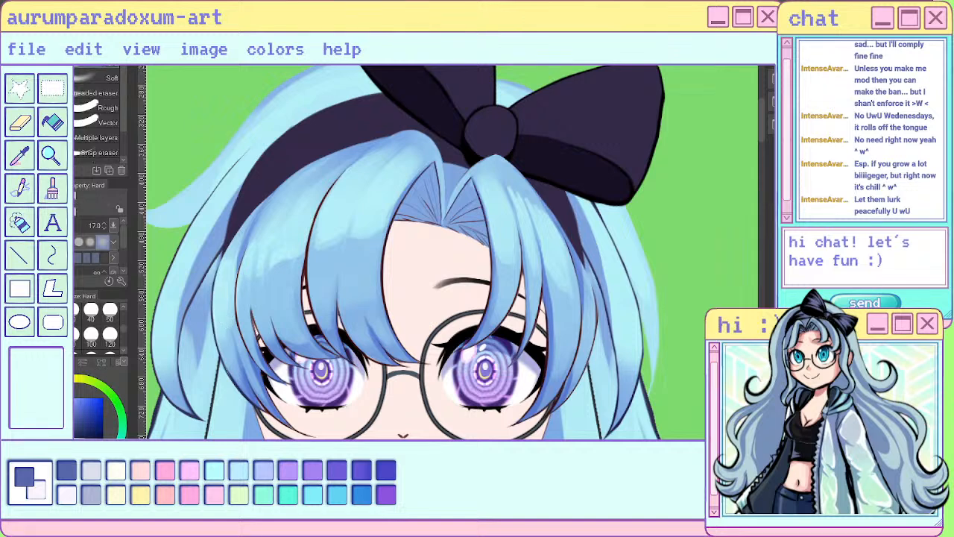
mouse_move(246, 273)
mouse_down()
mouse_move(255, 252)
mouse_move(259, 266)
mouse_move(279, 254)
mouse_up()
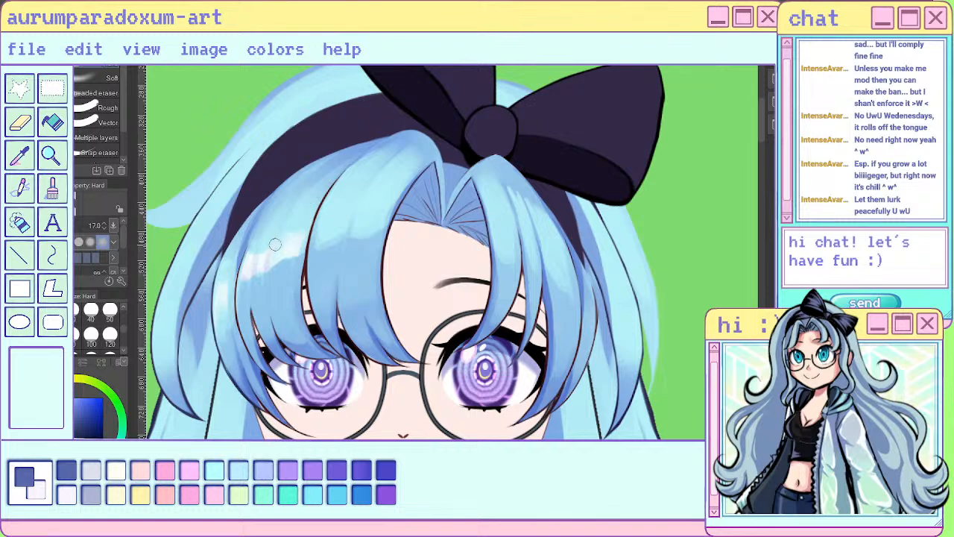
mouse_move(329, 218)
mouse_down()
mouse_move(340, 226)
mouse_move(366, 220)
mouse_move(362, 240)
mouse_move(378, 235)
mouse_move(359, 247)
mouse_move(377, 237)
mouse_move(369, 222)
mouse_move(381, 219)
mouse_up()
key(ctrl+z)
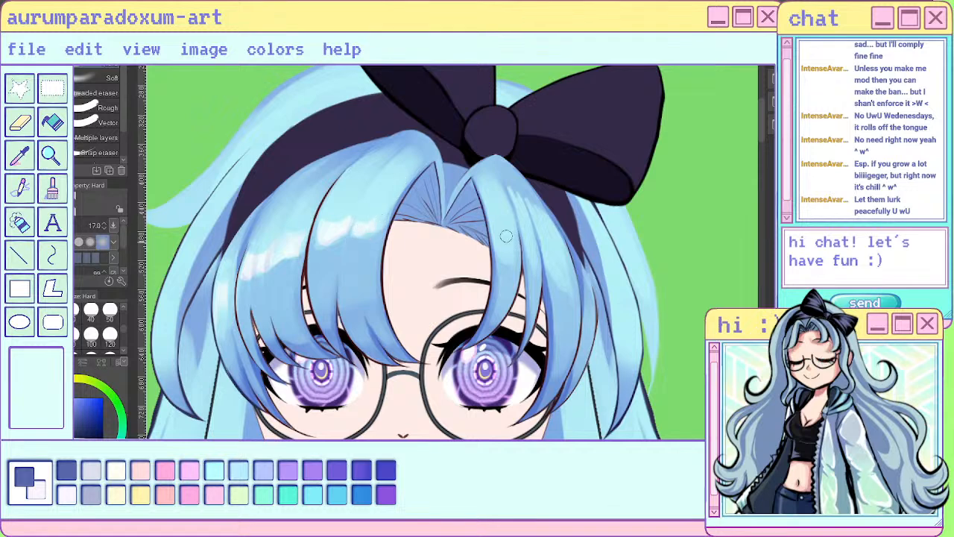
mouse_move(506, 233)
mouse_down()
mouse_move(501, 209)
mouse_move(537, 269)
mouse_move(550, 252)
mouse_move(569, 290)
mouse_up()
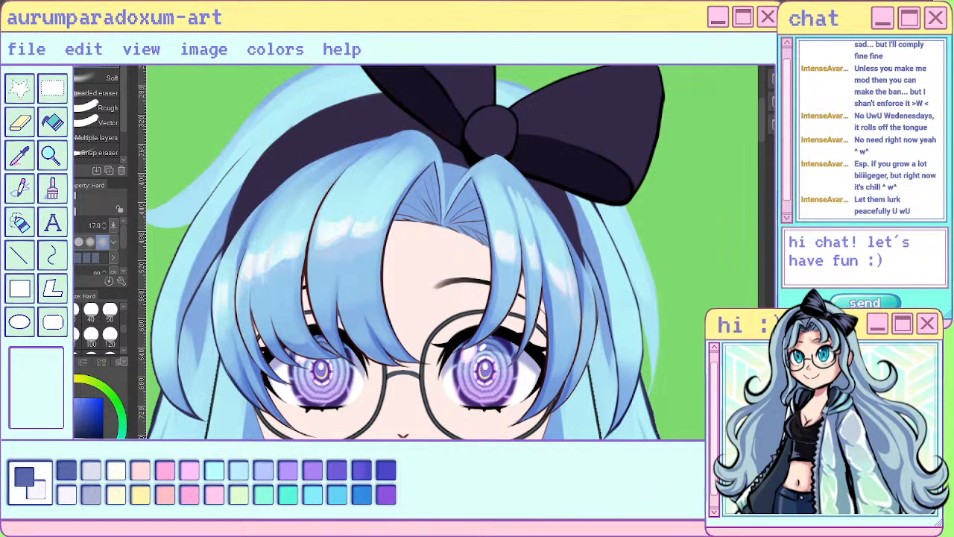
scroll(619, 328, down, 6)
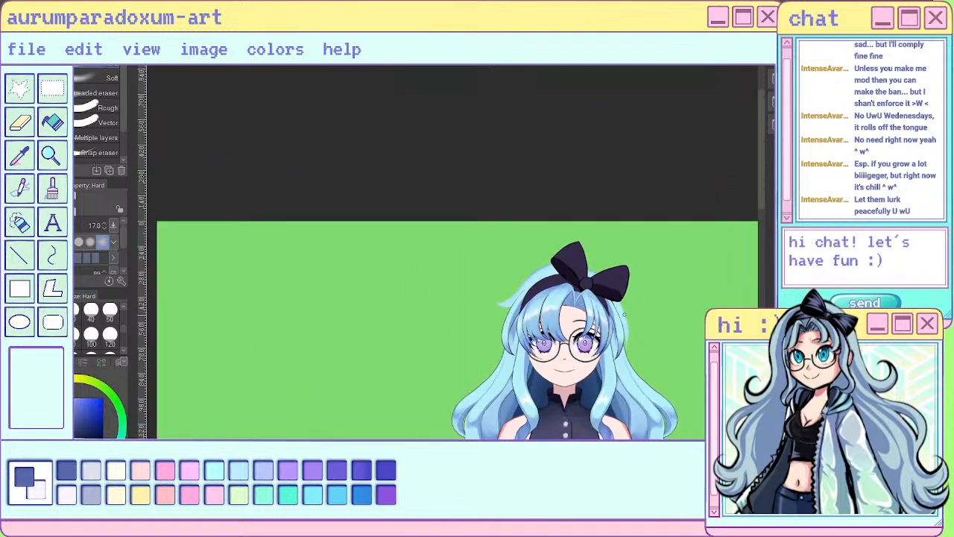
scroll(628, 315, up, 5)
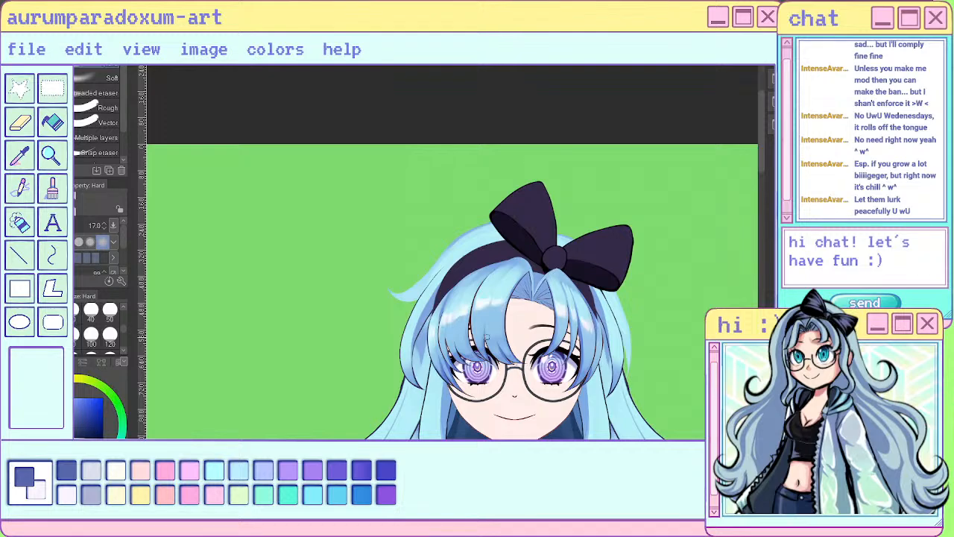
- Examine the glossy highlights on the bangs up close and against the whole figure
scroll(602, 313, up, 5)
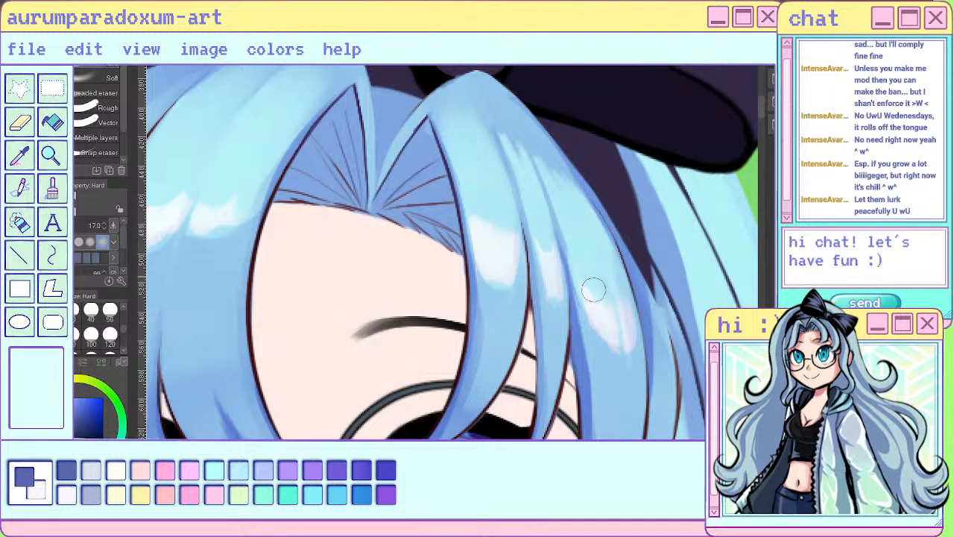
scroll(628, 328, down, 2)
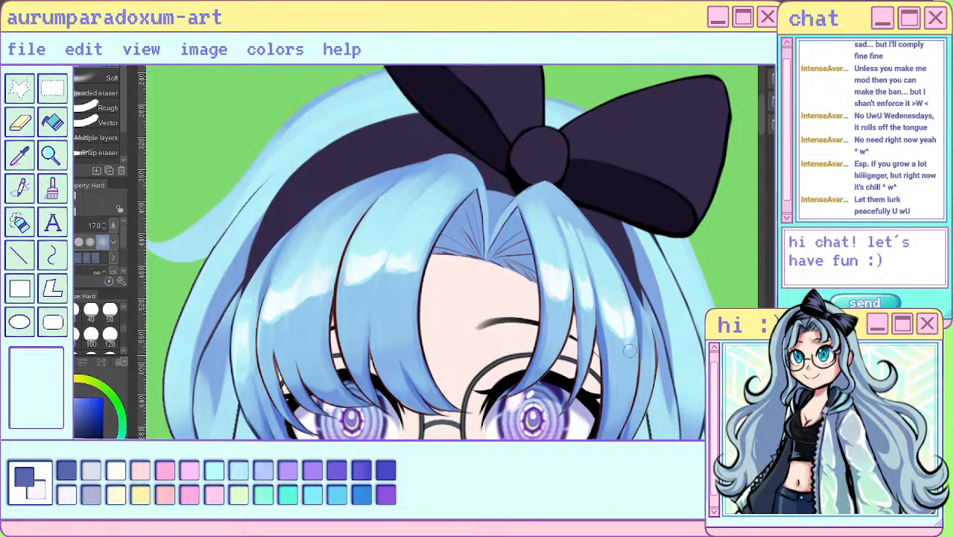
scroll(630, 361, down, 6)
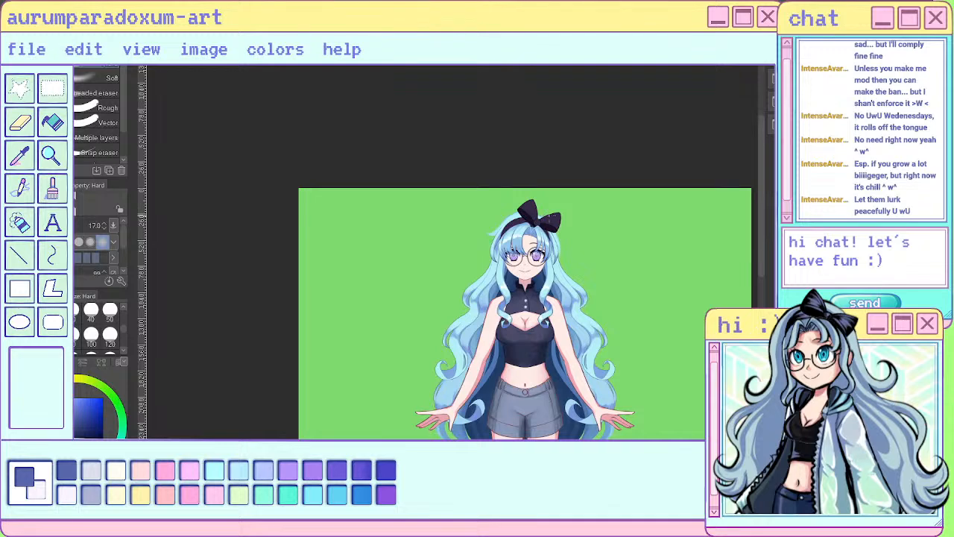
scroll(553, 219, up, 6)
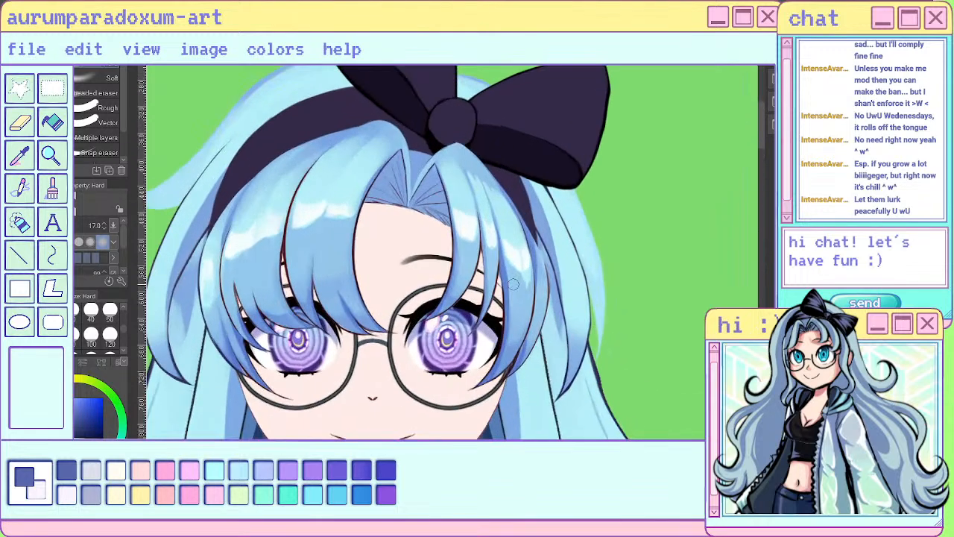
scroll(515, 279, down, 5)
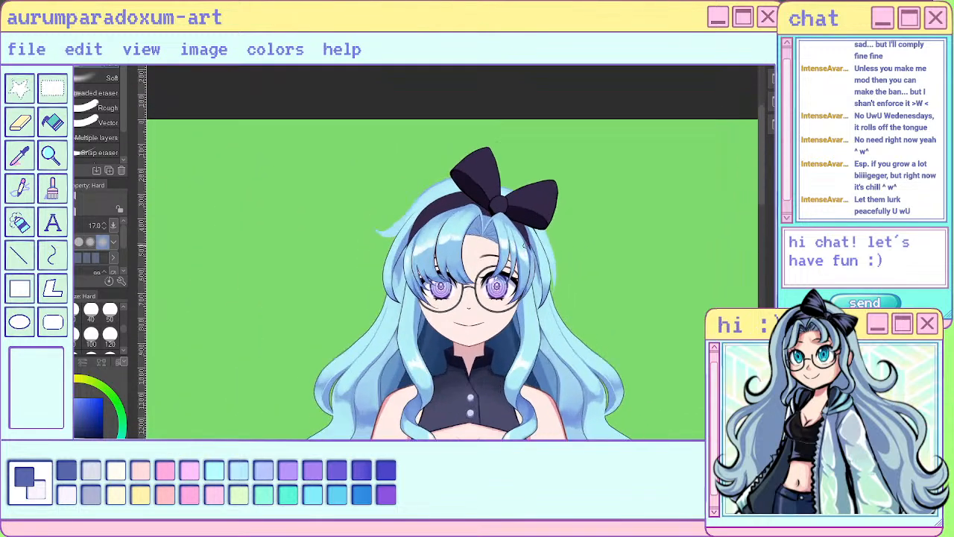
scroll(525, 243, up, 4)
key(j)
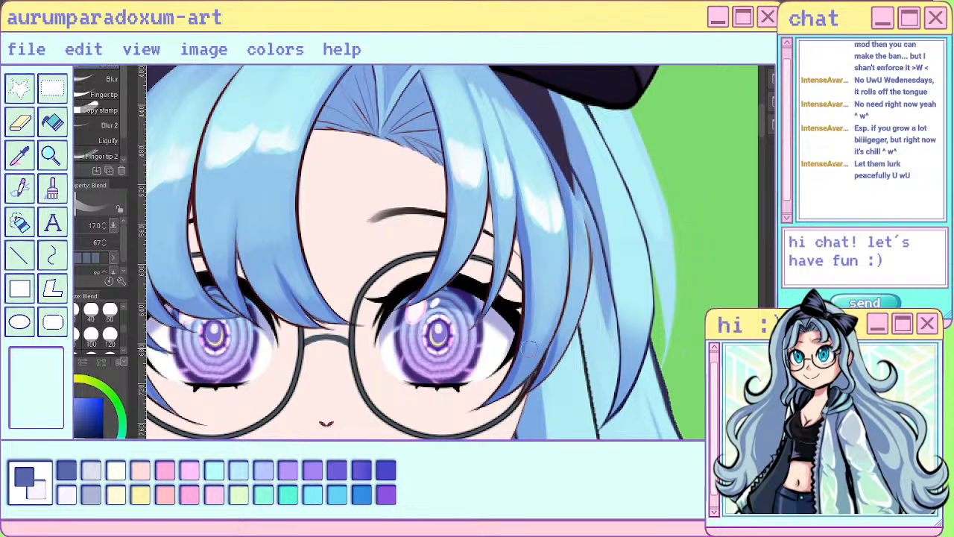
scroll(547, 334, down, 8)
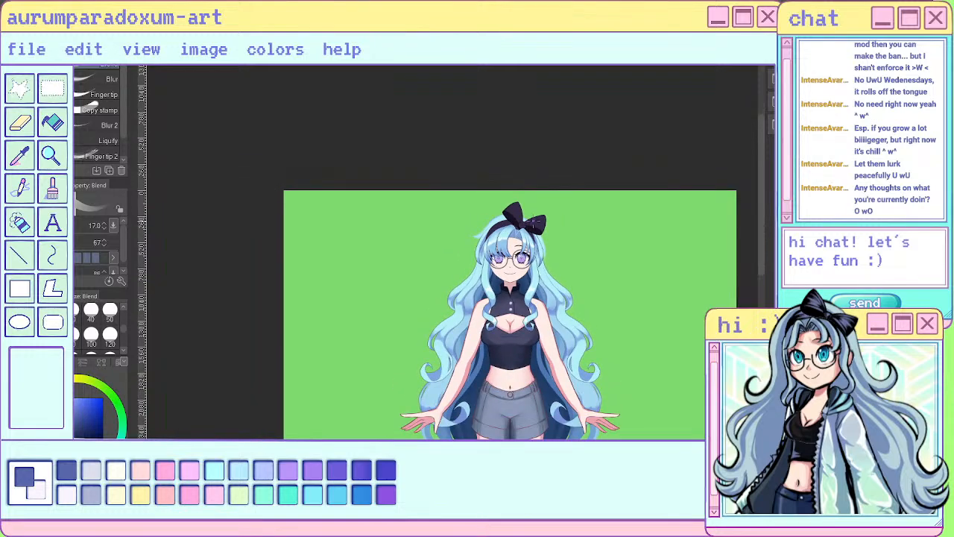
scroll(530, 223, up, 10)
scroll(364, 336, down, 2)
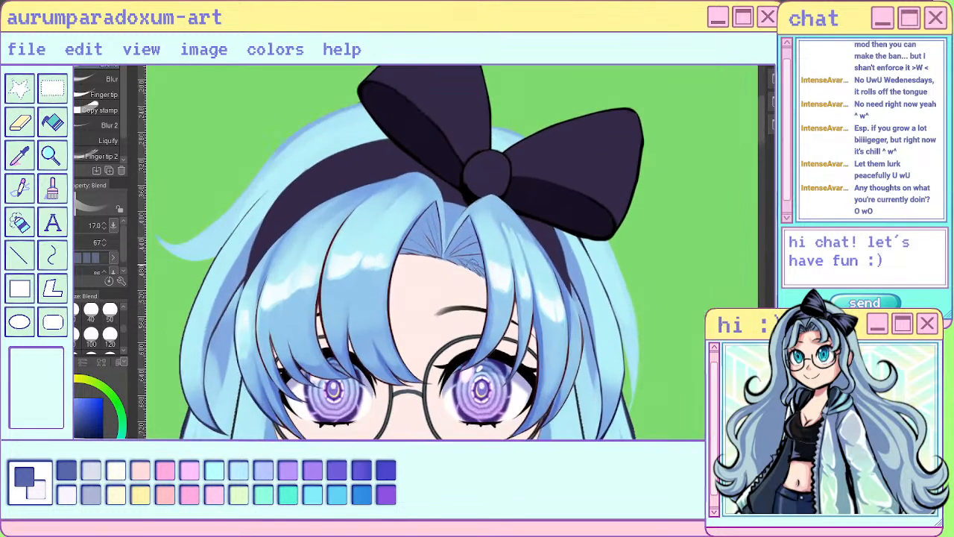
scroll(634, 216, down, 5)
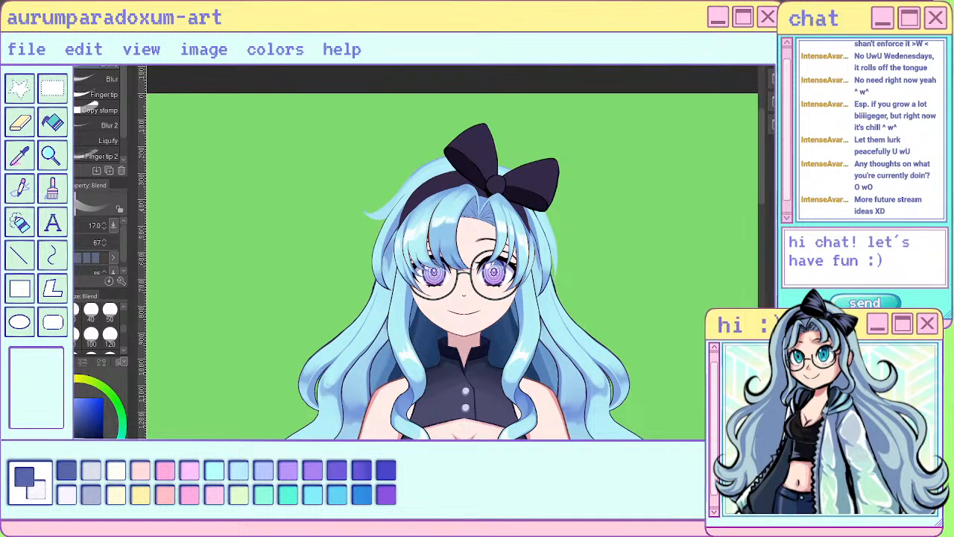
scroll(478, 221, up, 5)
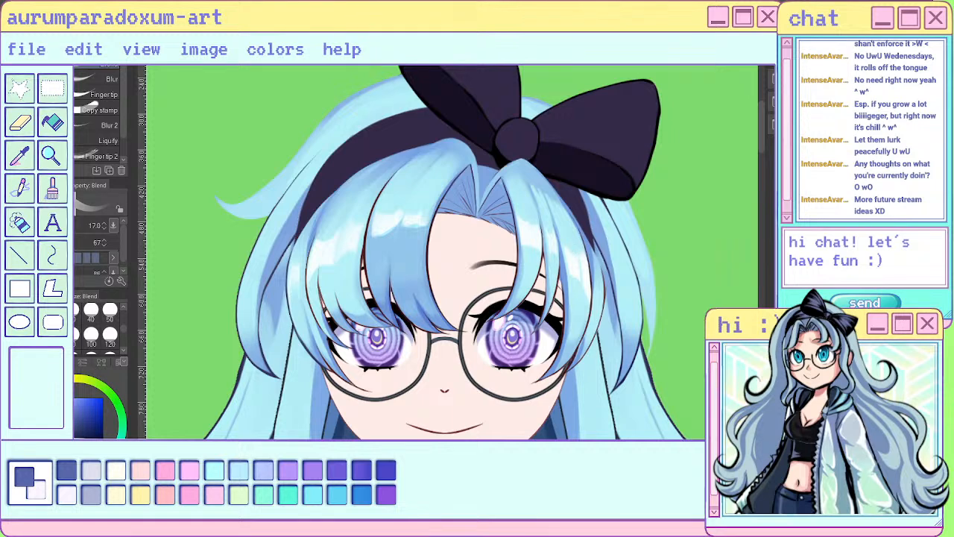
key(ctrl+z)
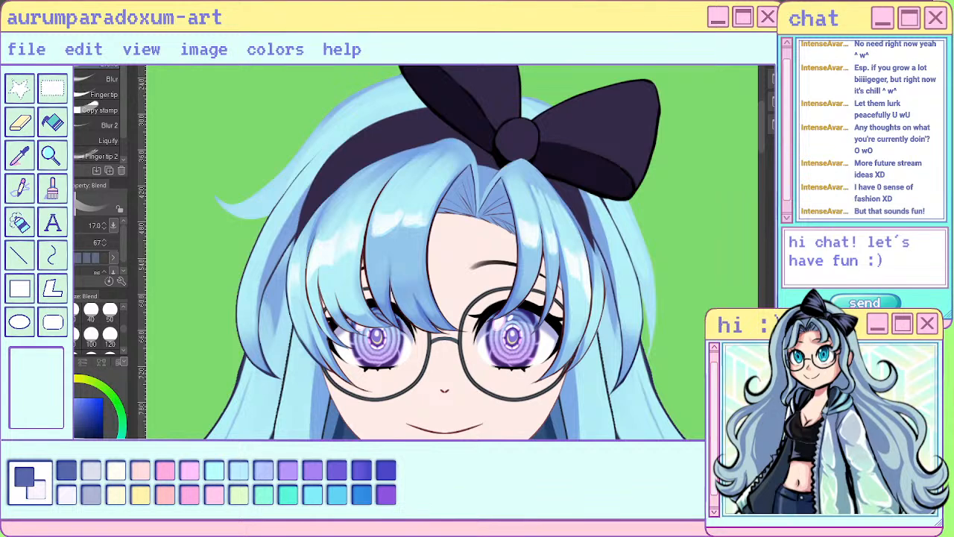
drag(551, 232, 540, 327)
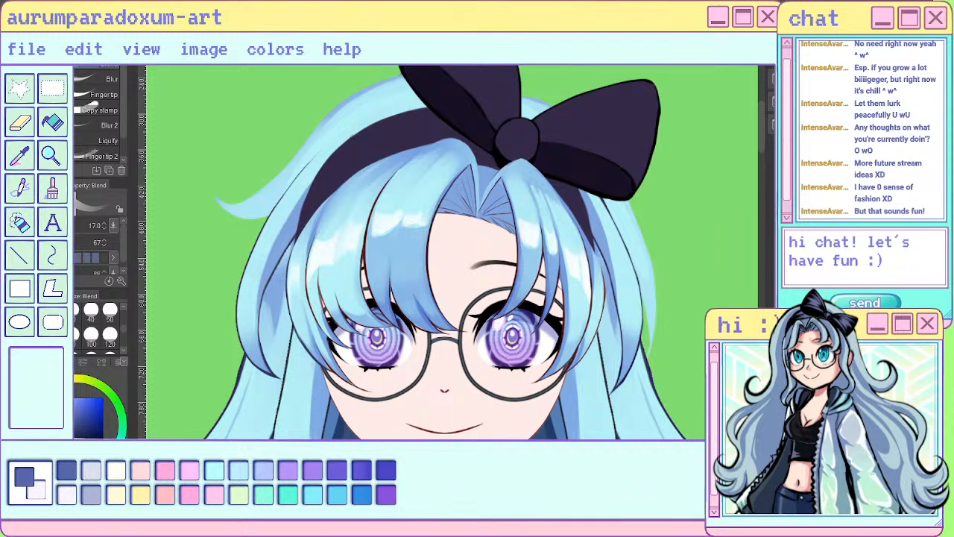
drag(316, 278, 349, 249)
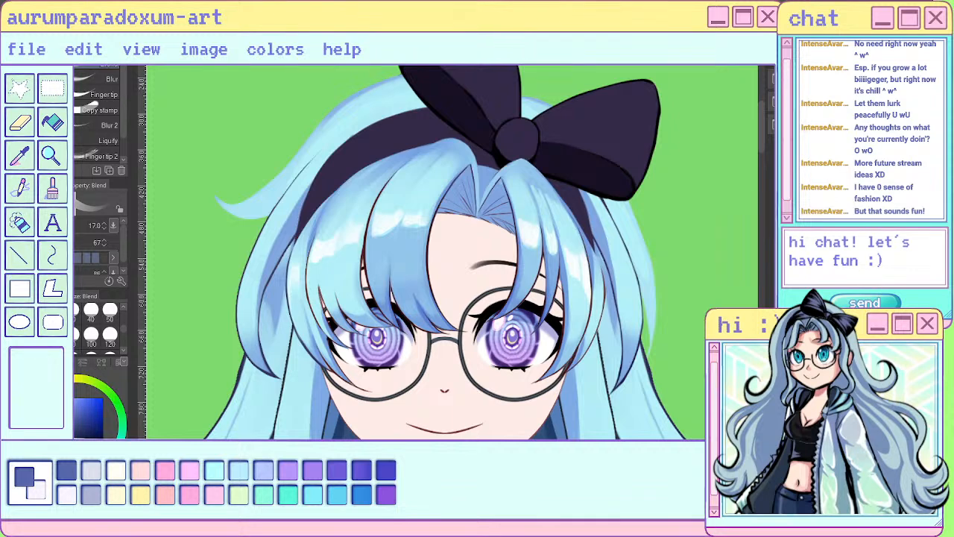
- Compare the bangs' highlights with the side strands and the long hair at several scales
scroll(423, 231, down, 4)
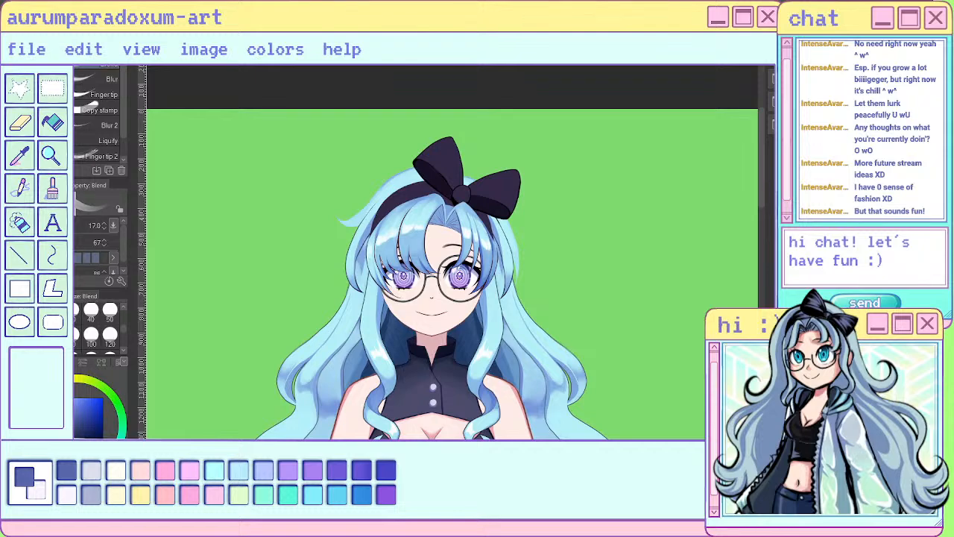
scroll(504, 244, down, 3)
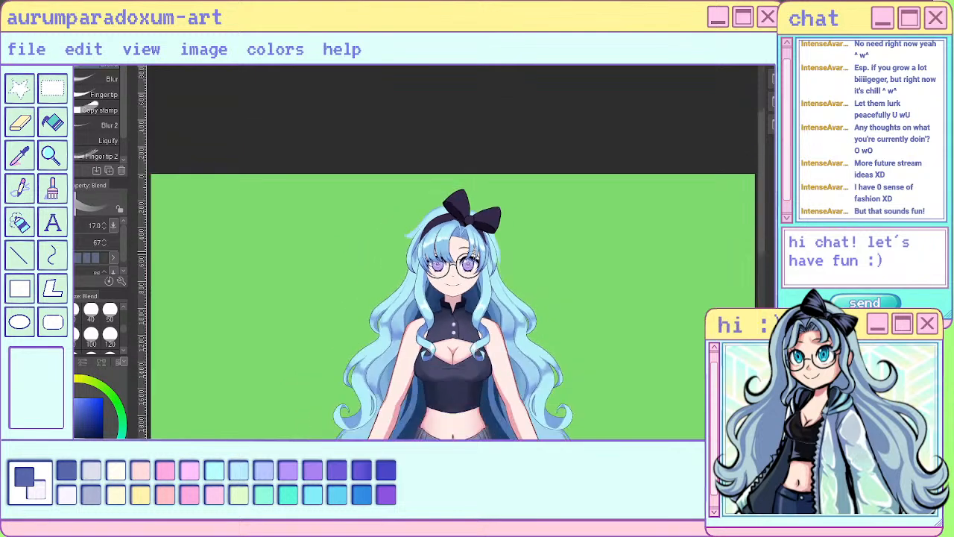
scroll(471, 239, down, 3)
scroll(471, 238, up, 7)
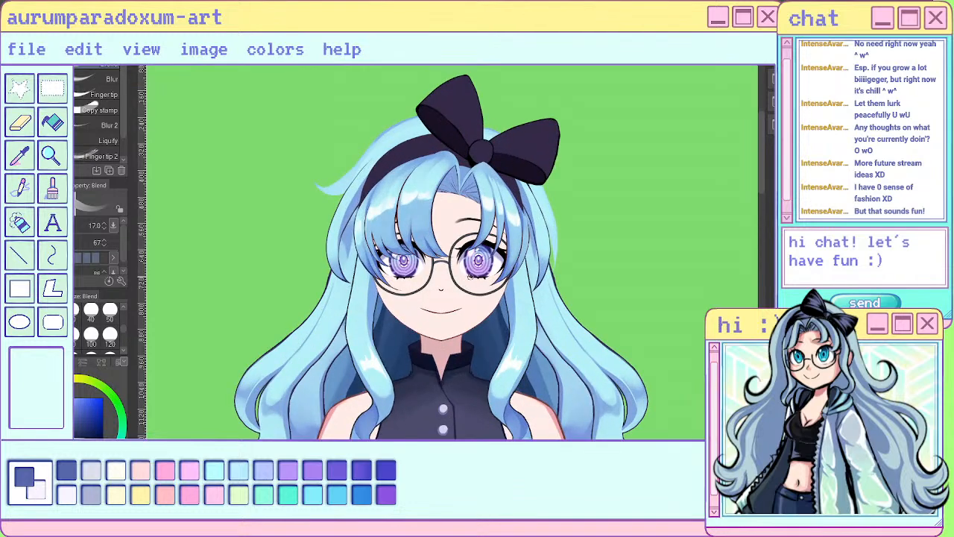
scroll(495, 193, up, 6)
scroll(575, 256, down, 5)
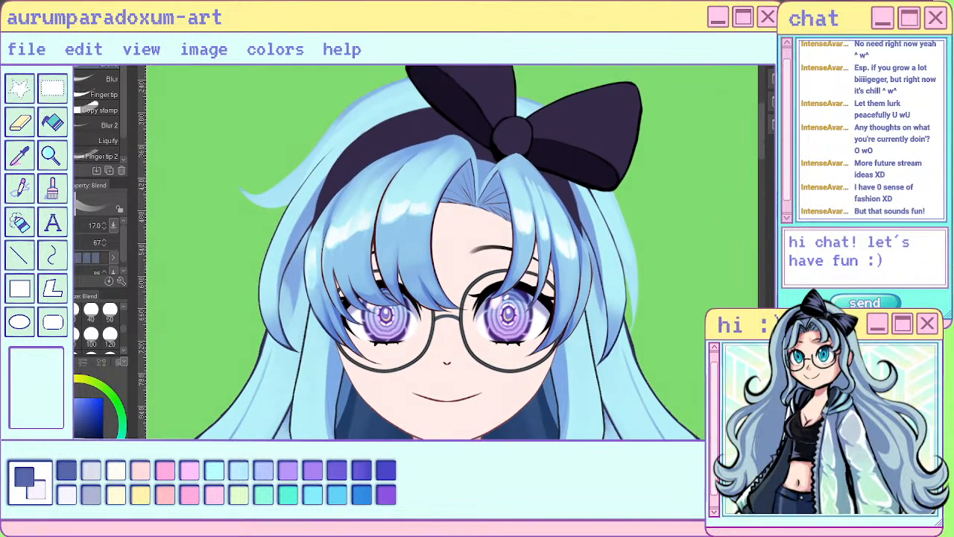
scroll(250, 222, up, 6)
scroll(297, 253, down, 5)
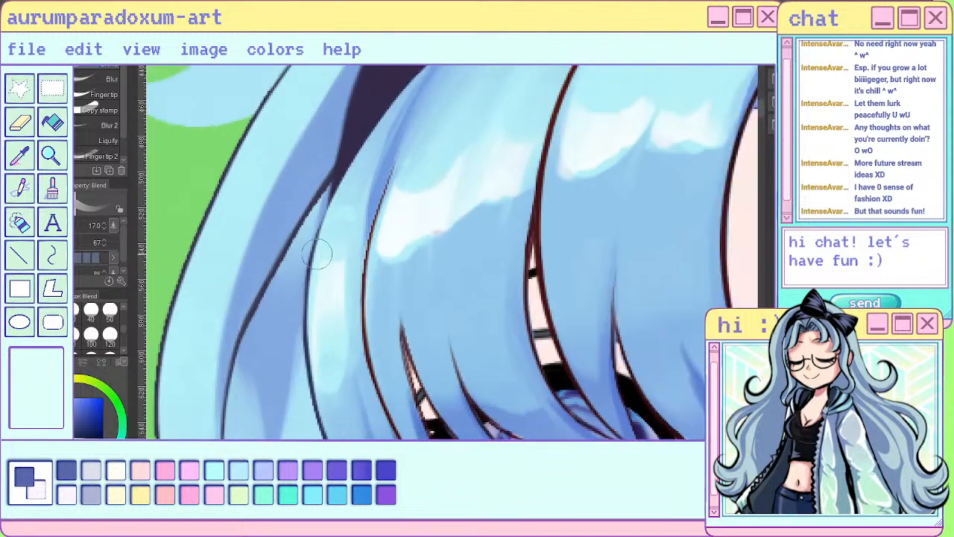
scroll(298, 254, down, 3)
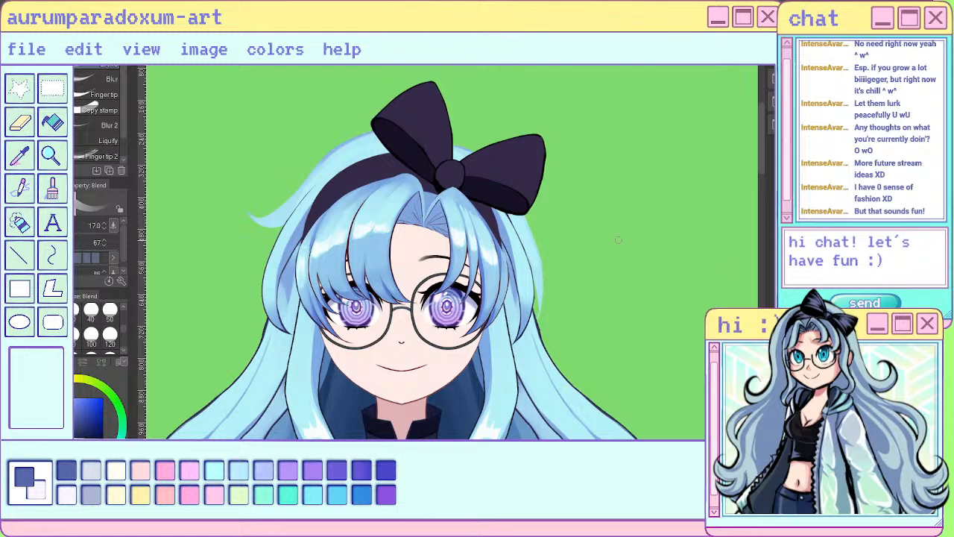
- Isolate the narrow curved side strand and cover the uneven patches along its inner side with mid-blue, using the sai pen at size 20
scroll(196, 235, up, 3)
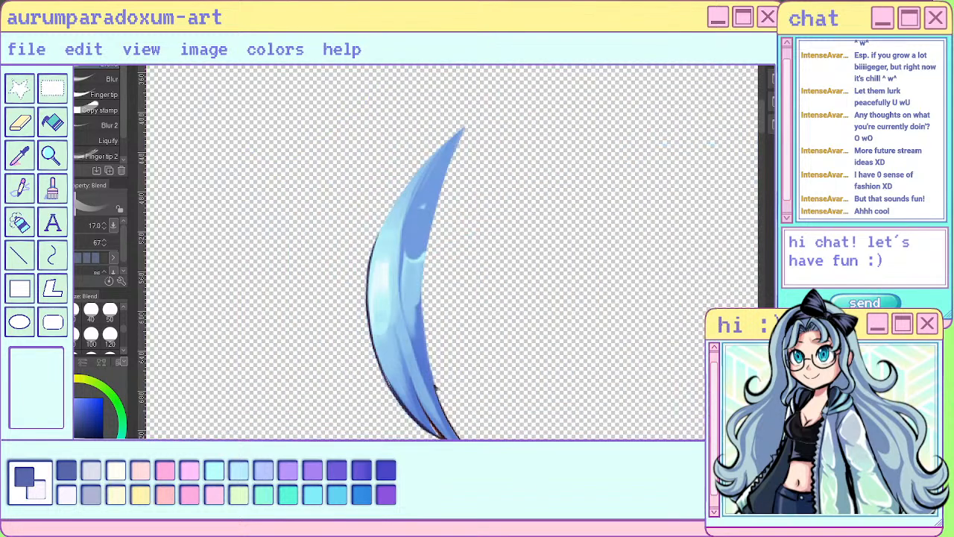
key(p)
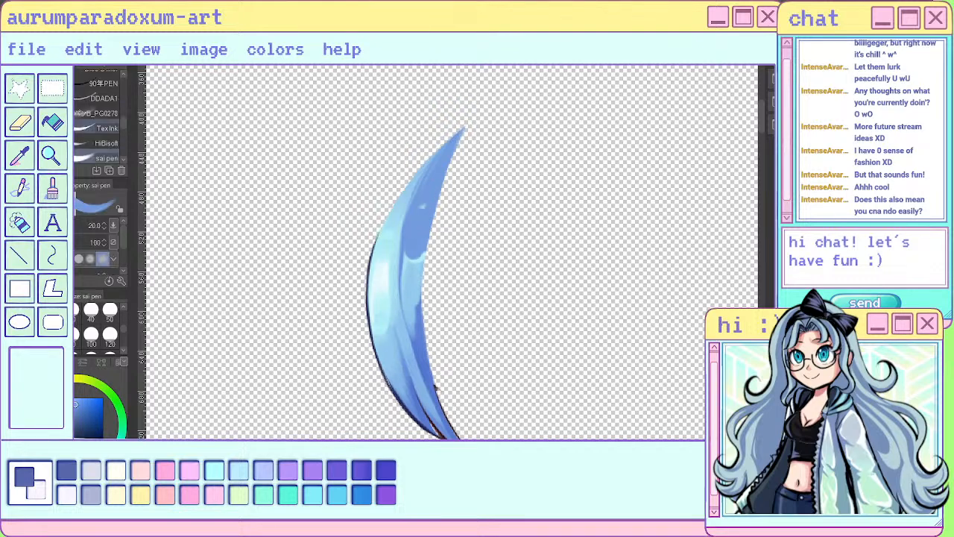
drag(426, 205, 417, 278)
drag(419, 241, 433, 355)
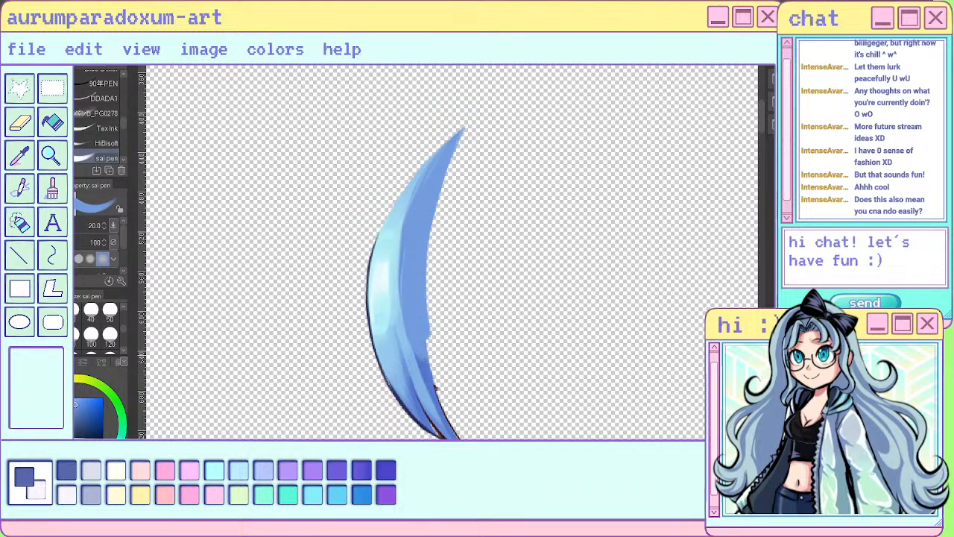
key(ctrl+z)
key(ctrl+z)
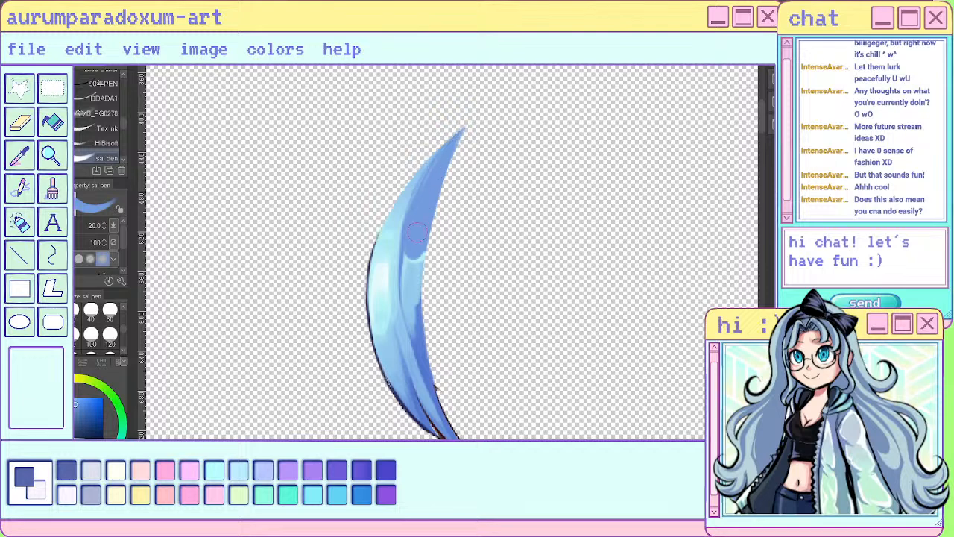
mouse_move(418, 232)
mouse_down()
mouse_move(435, 189)
mouse_move(419, 239)
mouse_move(445, 395)
mouse_up()
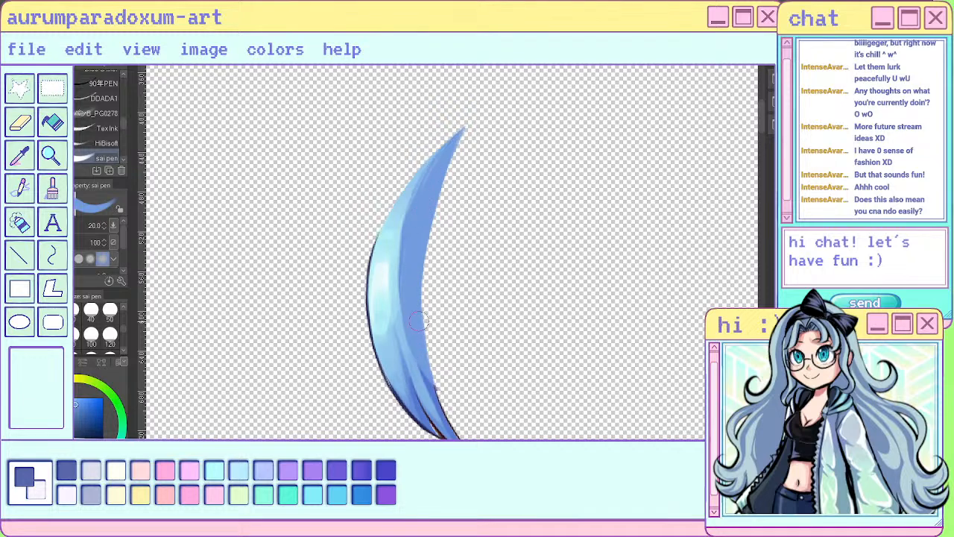
drag(419, 321, 449, 426)
key(ctrl+z)
- Paint a darker blue shadow along the lower inner edge of the isolated strand with the sai pen
alt+click(454, 435)
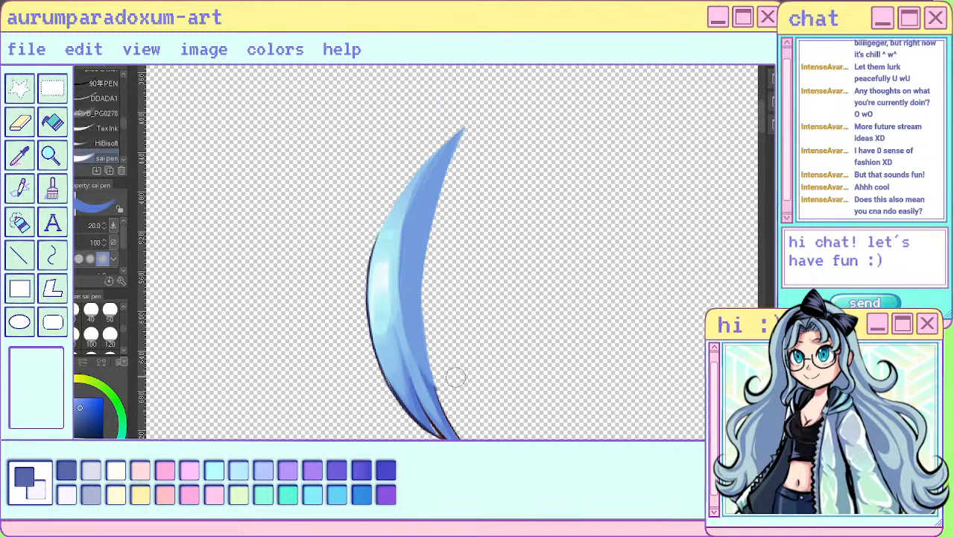
mouse_move(424, 309)
mouse_down()
mouse_move(422, 243)
mouse_move(427, 350)
mouse_up()
key(ctrl+z)
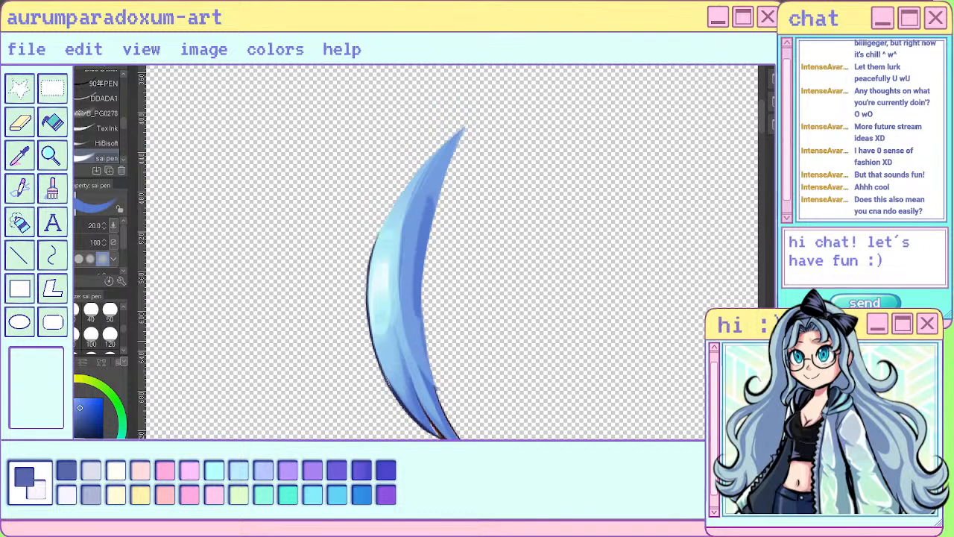
key(ctrl+z)
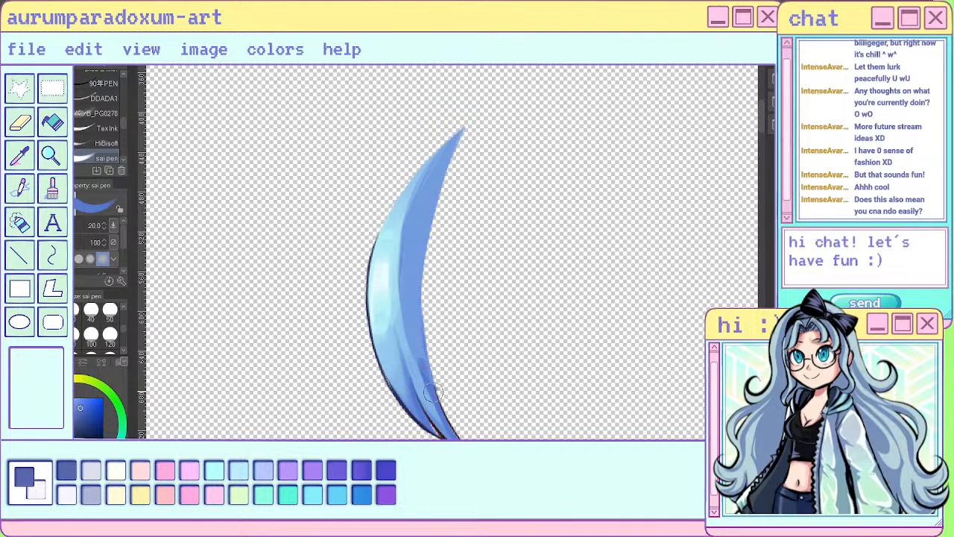
mouse_move(433, 393)
mouse_down()
mouse_move(421, 343)
mouse_move(458, 426)
mouse_up()
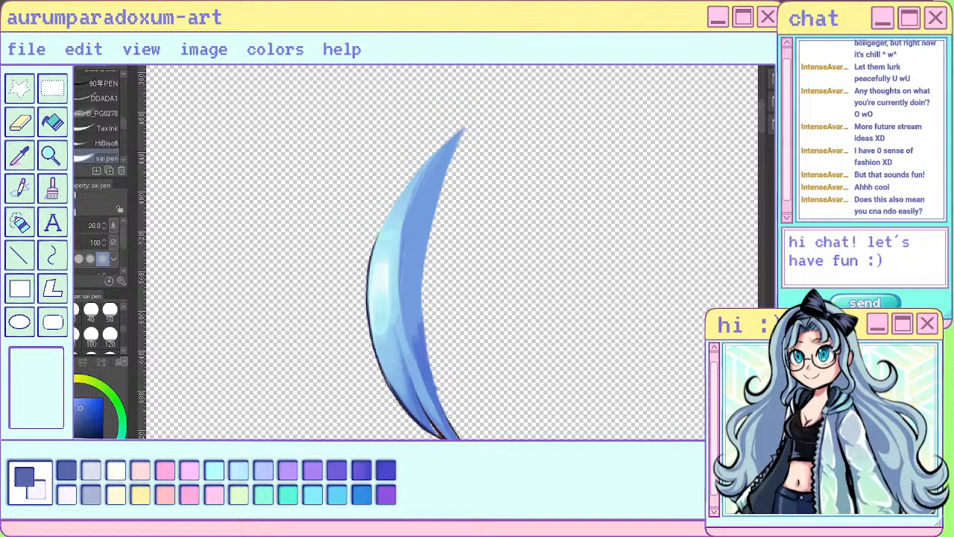
- Soften the darker shadow on the strand's lower inner edge with long downward strokes of the Blend tool at size 17
key(j)
drag(417, 288, 432, 381)
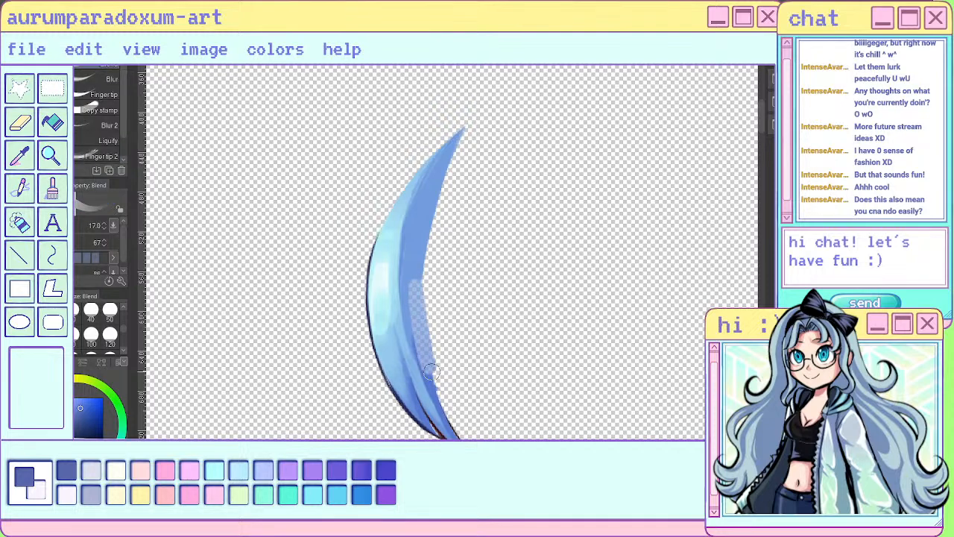
key(ctrl+z)
drag(411, 313, 428, 365)
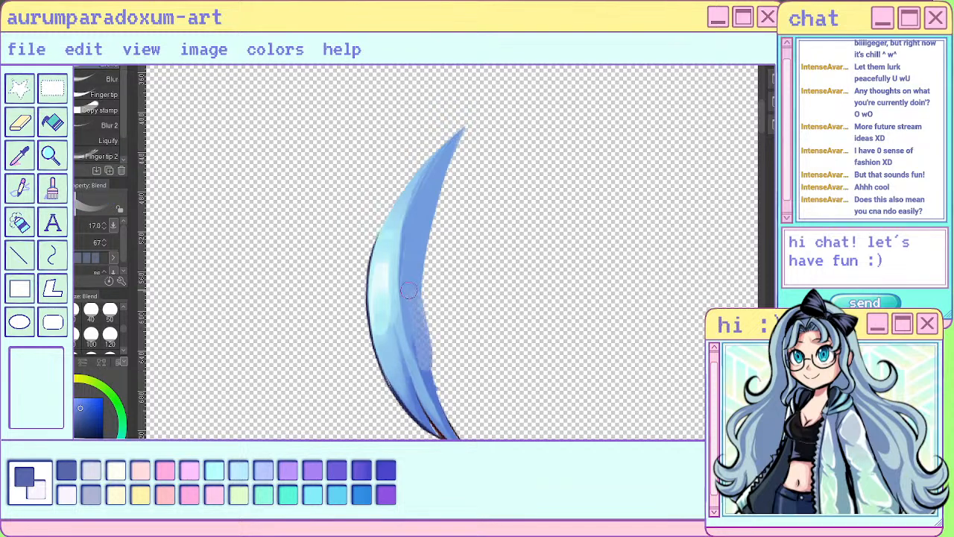
drag(413, 294, 431, 376)
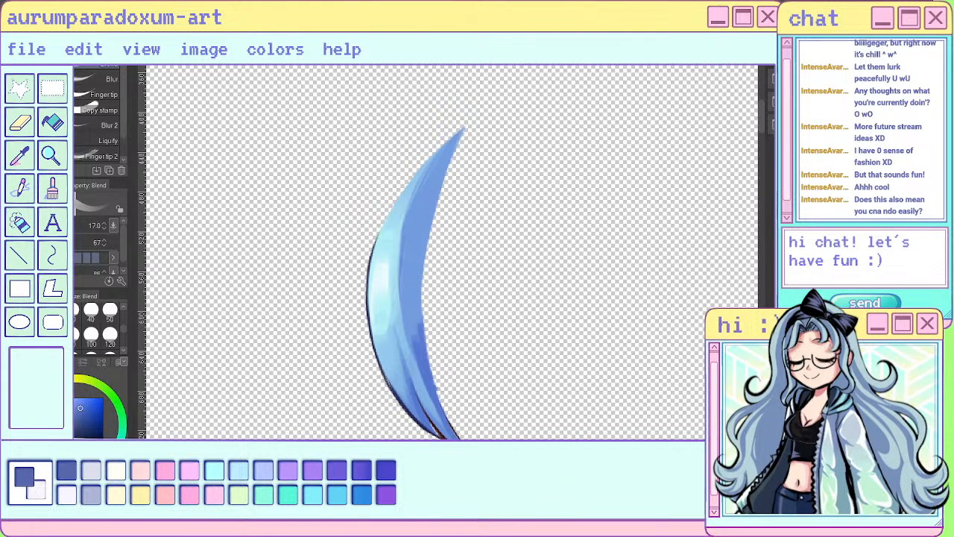
drag(425, 310, 430, 373)
key(ctrl+z)
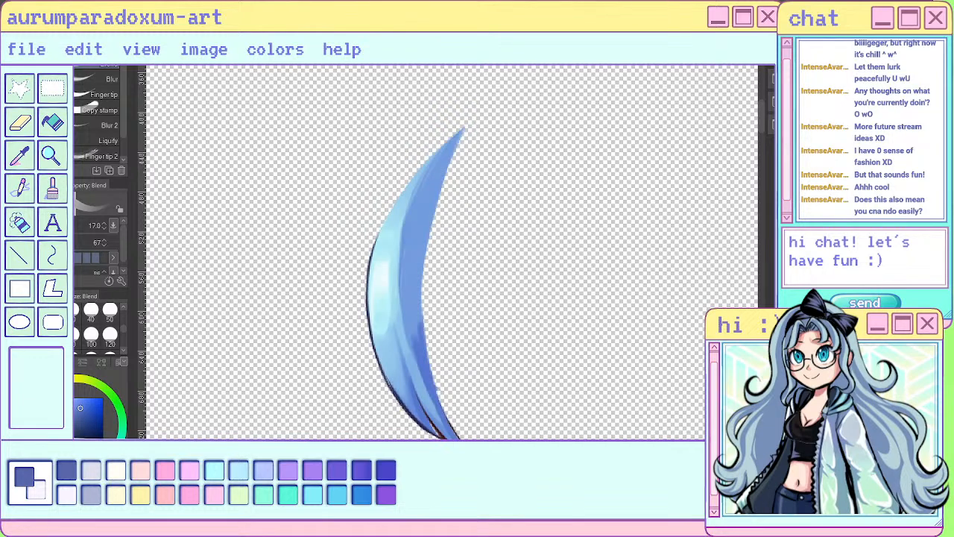
mouse_move(421, 298)
mouse_down()
mouse_move(427, 366)
mouse_move(434, 240)
mouse_move(445, 245)
mouse_move(456, 322)
mouse_move(420, 348)
mouse_move(477, 432)
mouse_up()
key(ctrl+z)
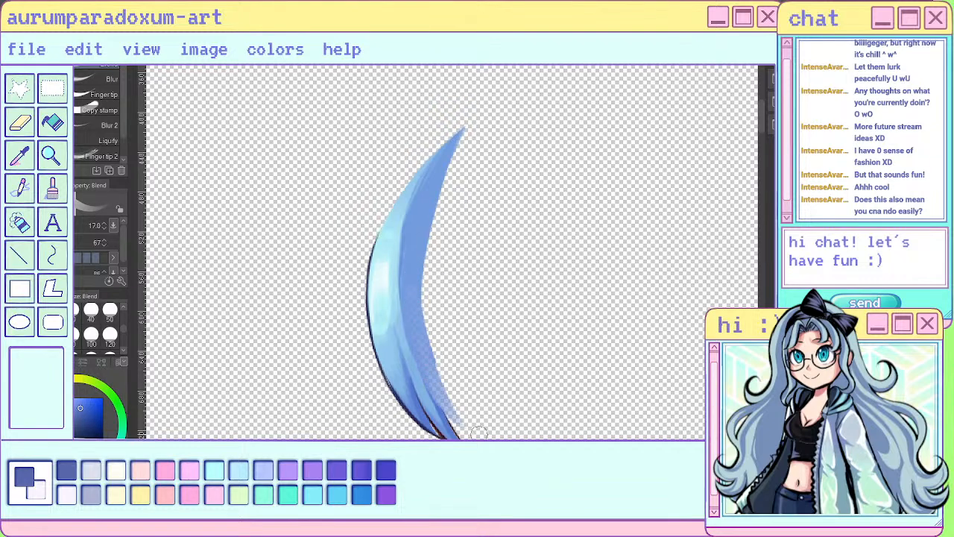
key(ctrl+z)
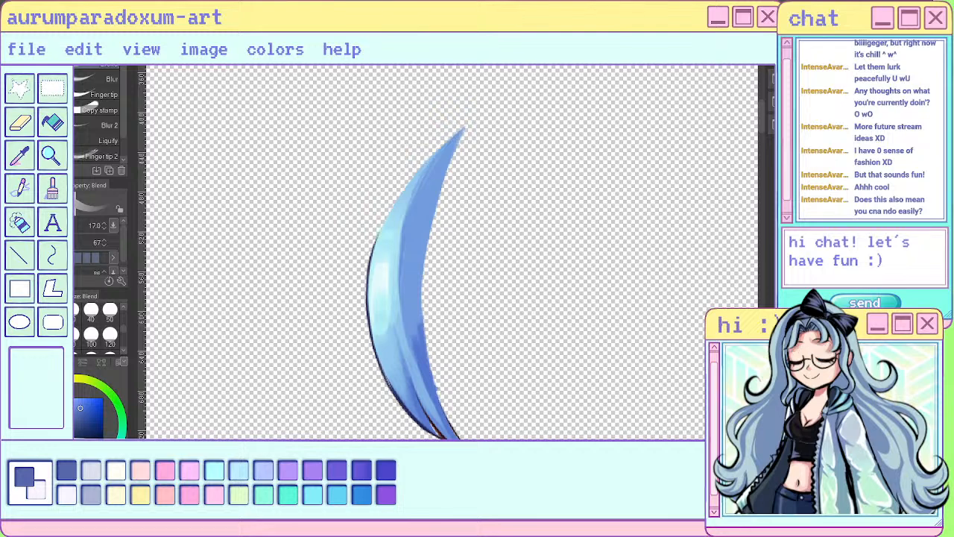
mouse_move(419, 307)
mouse_down()
mouse_move(427, 375)
mouse_move(453, 419)
mouse_up()
drag(428, 328, 465, 438)
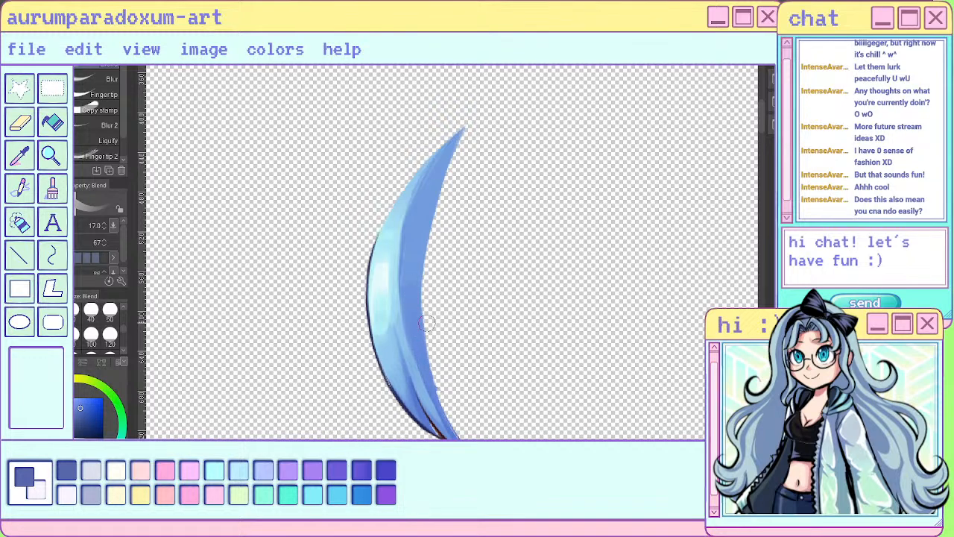
- Smooth the shading along the inner half of the isolated strand with long downward Blend strokes at size 17
drag(417, 271, 458, 425)
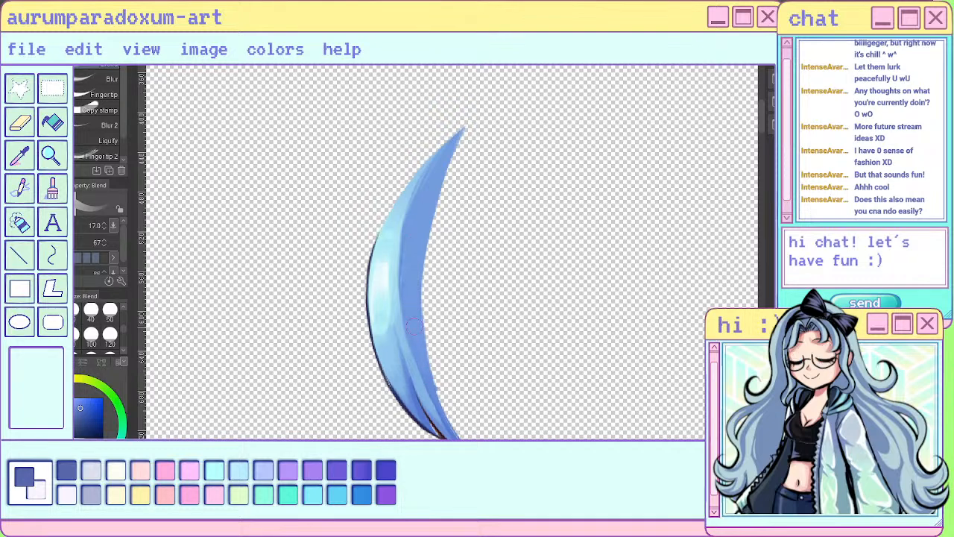
drag(421, 253, 468, 432)
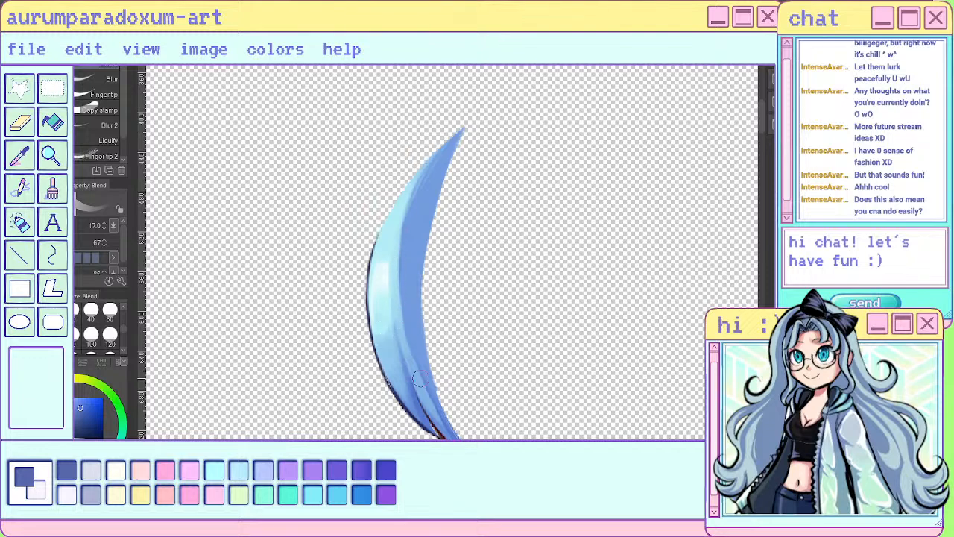
- Paint a broad near-white highlight on the strand's bulging outer side with the sai pen at size 20, trimming its upper edge with light cyan
scroll(421, 372, down, 1)
scroll(421, 347, up, 4)
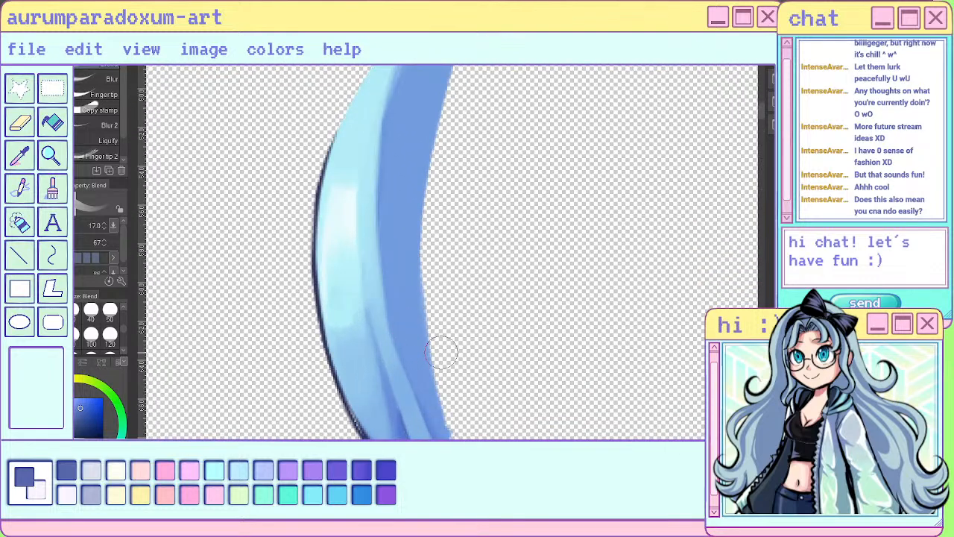
alt+click(347, 205)
key(p)
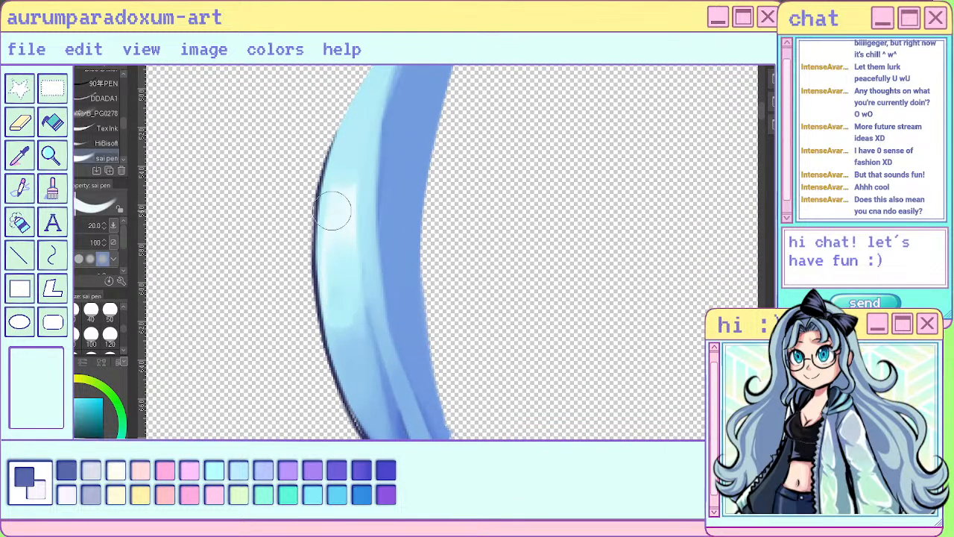
mouse_move(332, 211)
mouse_down()
mouse_move(343, 307)
mouse_move(345, 293)
mouse_move(371, 287)
mouse_up()
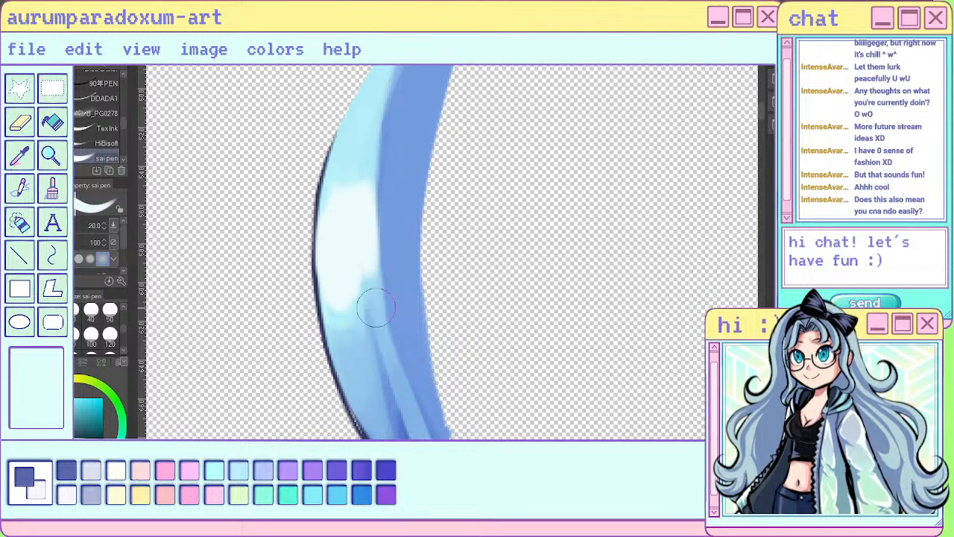
mouse_move(343, 164)
mouse_down()
mouse_move(359, 126)
mouse_move(358, 256)
mouse_move(341, 315)
mouse_move(368, 281)
mouse_move(370, 179)
mouse_move(364, 208)
mouse_move(380, 132)
mouse_up()
- Cut thin notches into the highlight with the sai pen at size 8 and reshape its lower edge with a sampled blue
key(bracketleft)
key(bracketleft)
key(bracketleft)
key(bracketleft)
key(bracketleft)
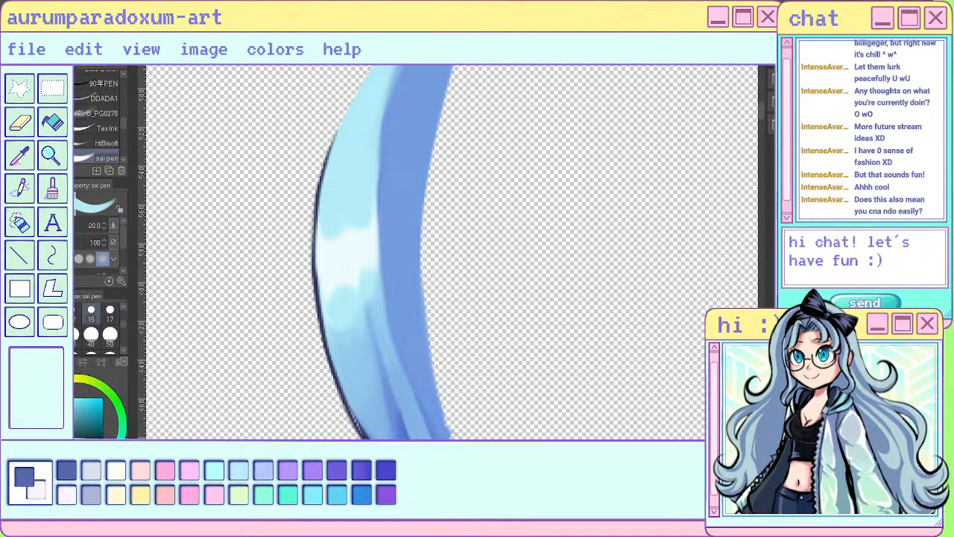
drag(358, 225, 377, 357)
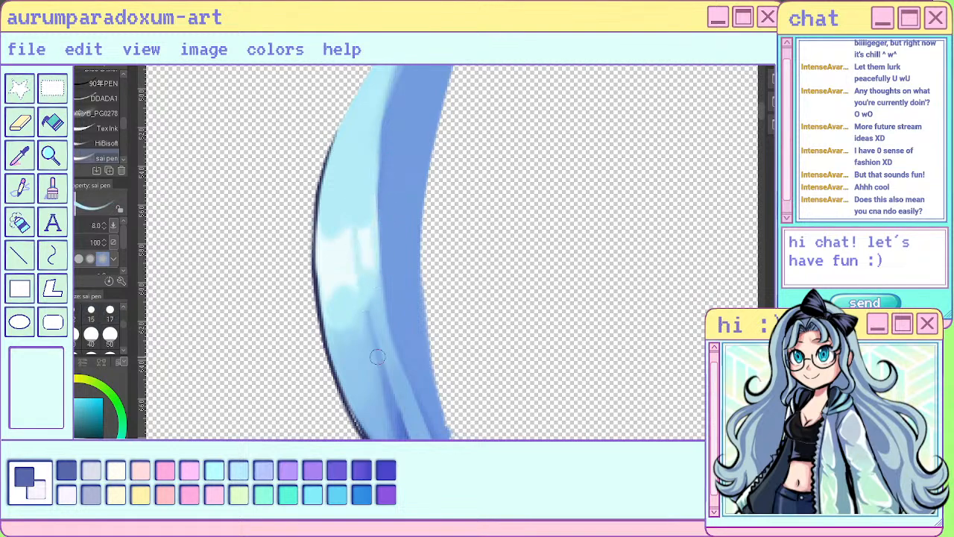
scroll(400, 359, down, 4)
scroll(419, 363, up, 2)
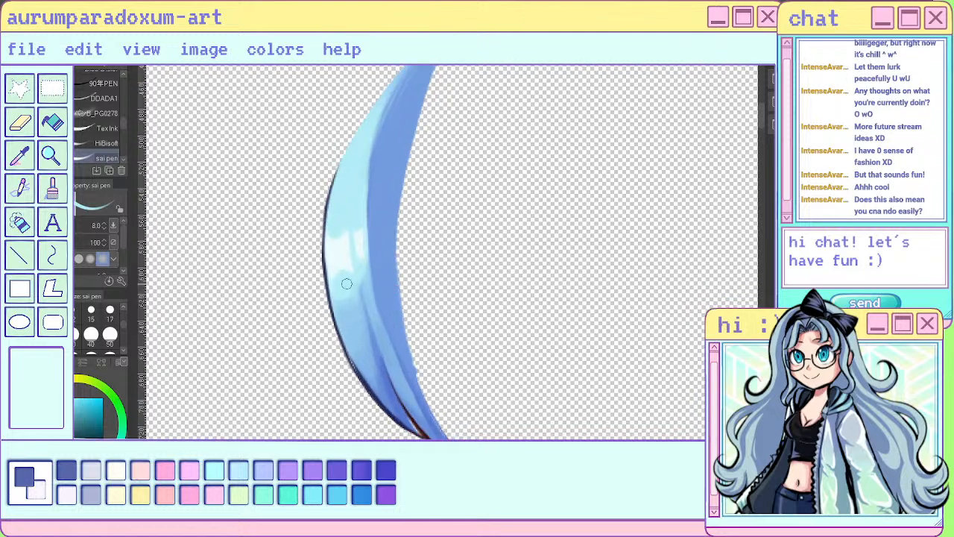
alt+click(347, 283)
mouse_move(349, 278)
mouse_down()
mouse_move(343, 328)
mouse_move(351, 306)
mouse_move(391, 355)
mouse_up()
key(ctrl+z)
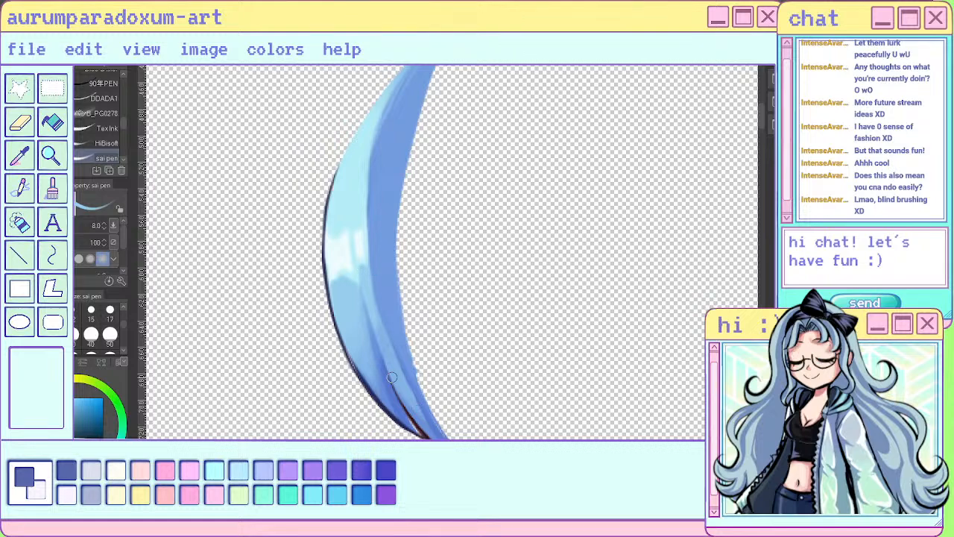
- With the full artwork shown, fill the highlight on the widest right-hand bang strand with near-white and carve its lower edge in mid-blue
scroll(477, 294, down, 6)
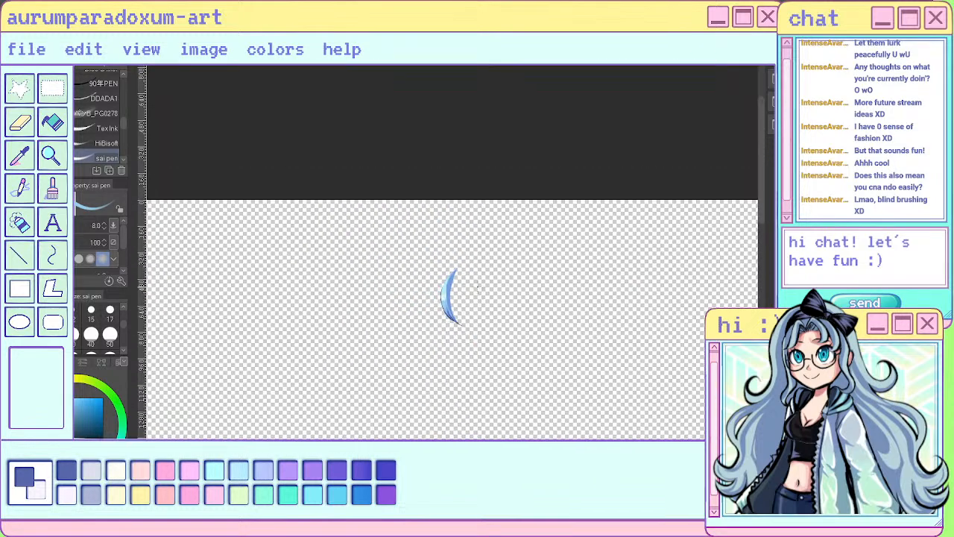
scroll(484, 289, up, 2)
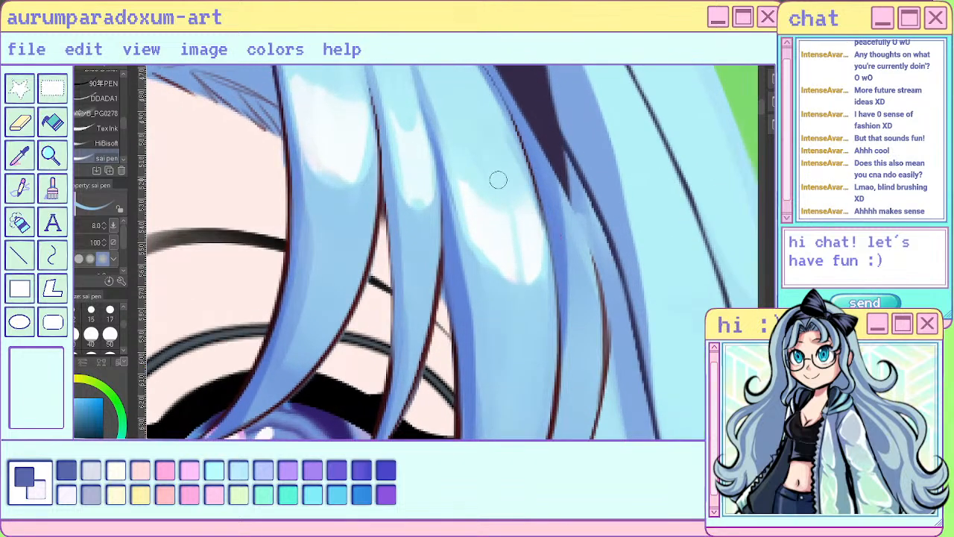
alt+click(484, 227)
mouse_move(475, 246)
mouse_down()
mouse_move(482, 283)
mouse_move(499, 274)
mouse_up()
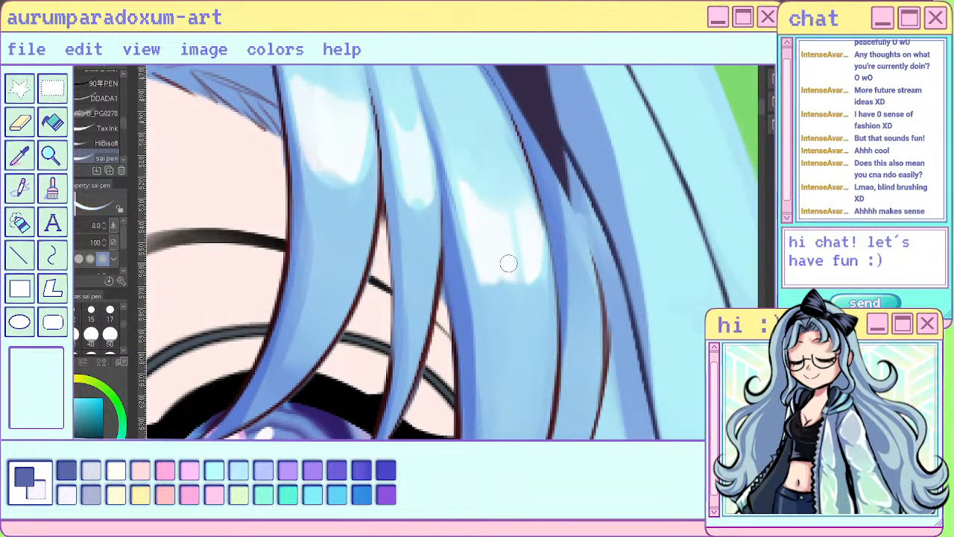
mouse_move(518, 242)
mouse_down()
mouse_move(530, 284)
mouse_move(546, 291)
mouse_up()
alt+click(519, 303)
mouse_move(489, 285)
mouse_down()
mouse_move(545, 294)
mouse_move(535, 285)
mouse_up()
- Examine the reworked highlights on both sides of the bangs, from close-up to full figure
scroll(259, 278, down, 2)
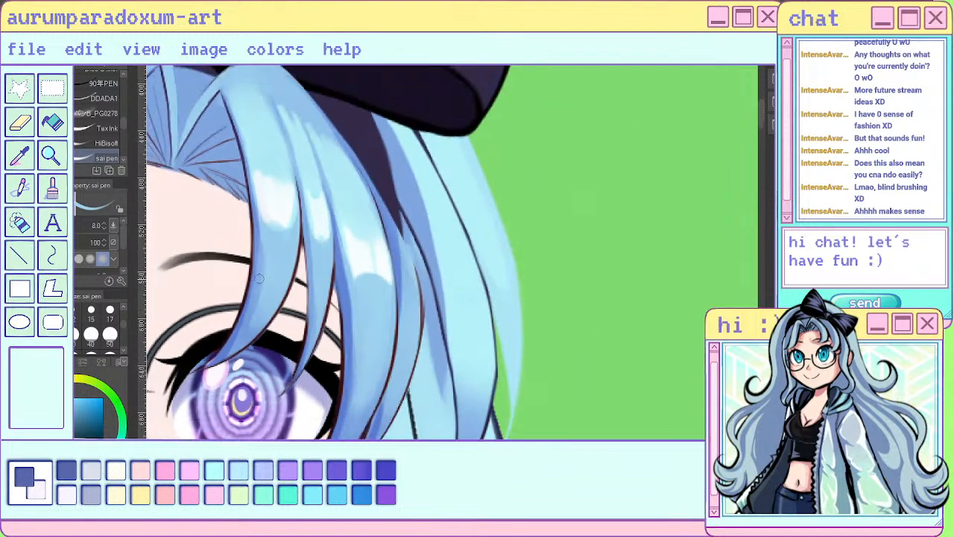
scroll(259, 278, down, 5)
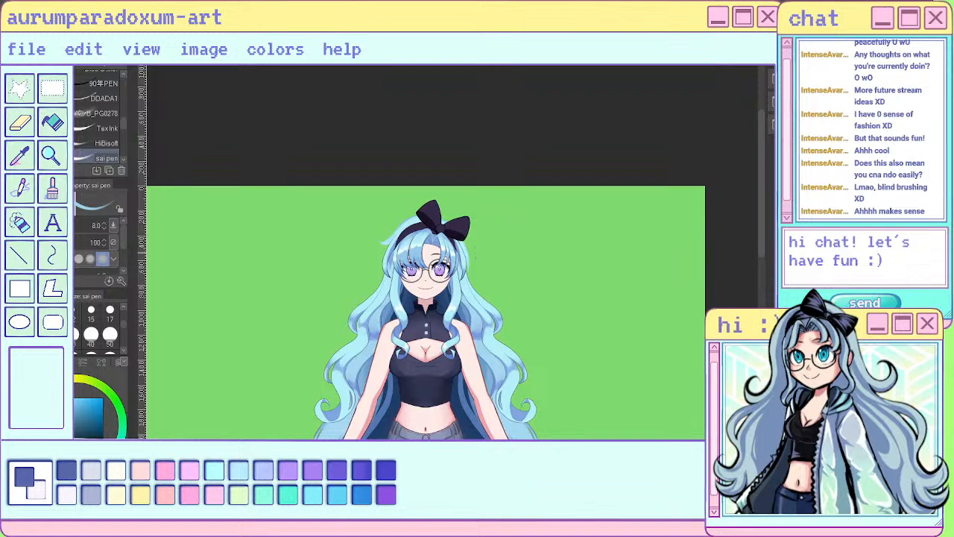
scroll(475, 254, up, 7)
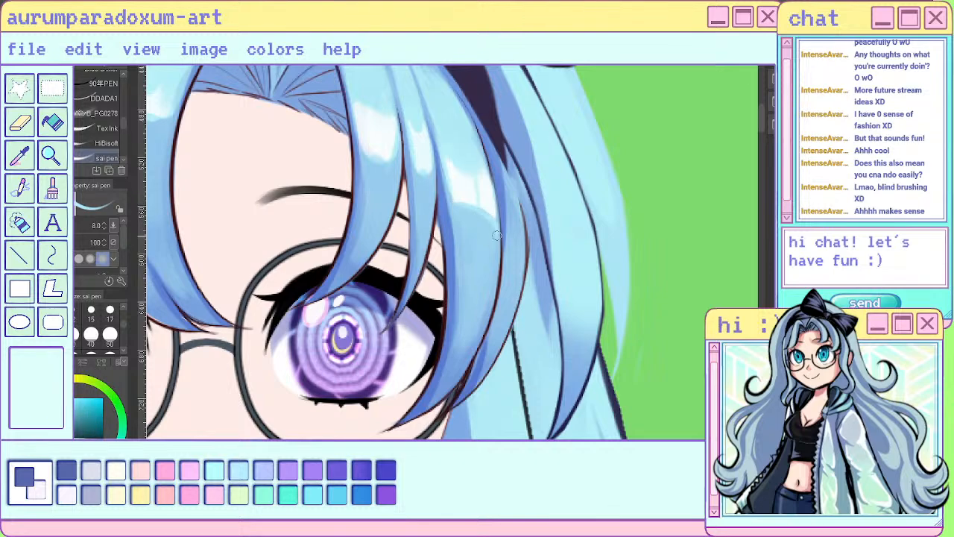
scroll(503, 217, down, 4)
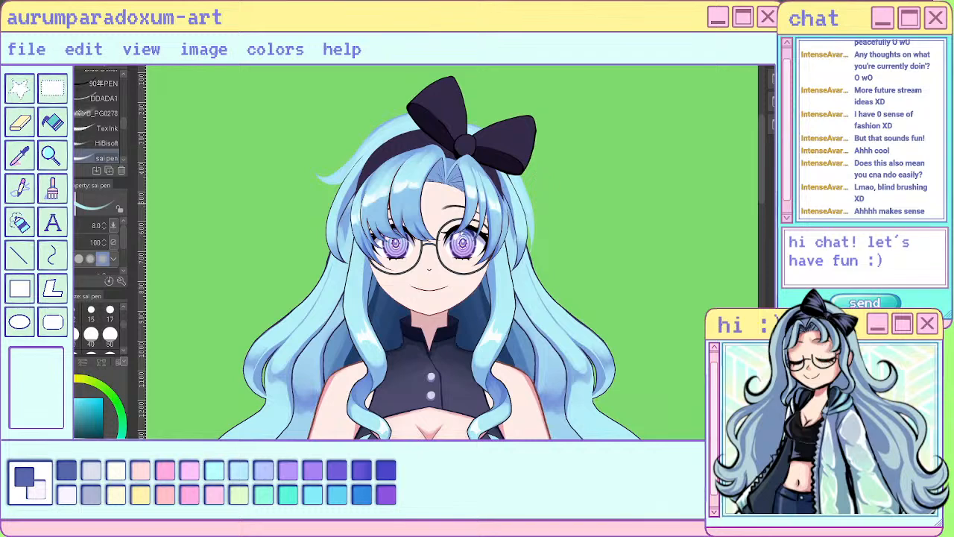
scroll(471, 185, up, 4)
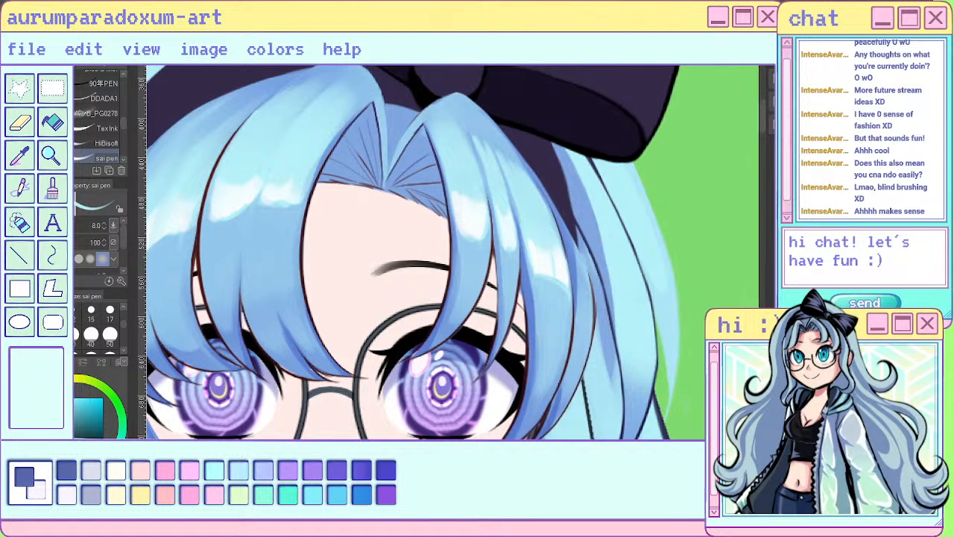
scroll(588, 283, down, 1)
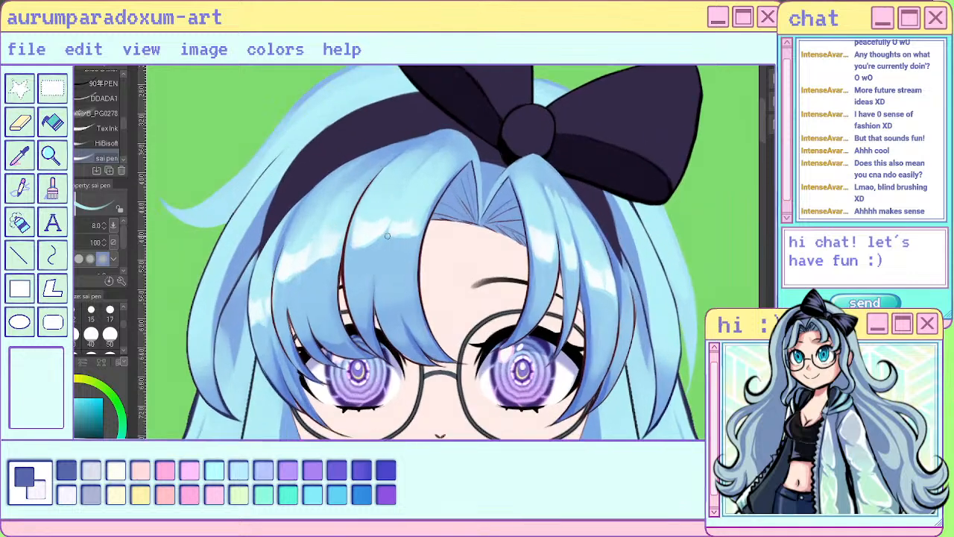
- Clean up the lower edge of the highlight on the outer left bang section with sampled mid-blue, cutting two thin notches into it
scroll(288, 217, up, 4)
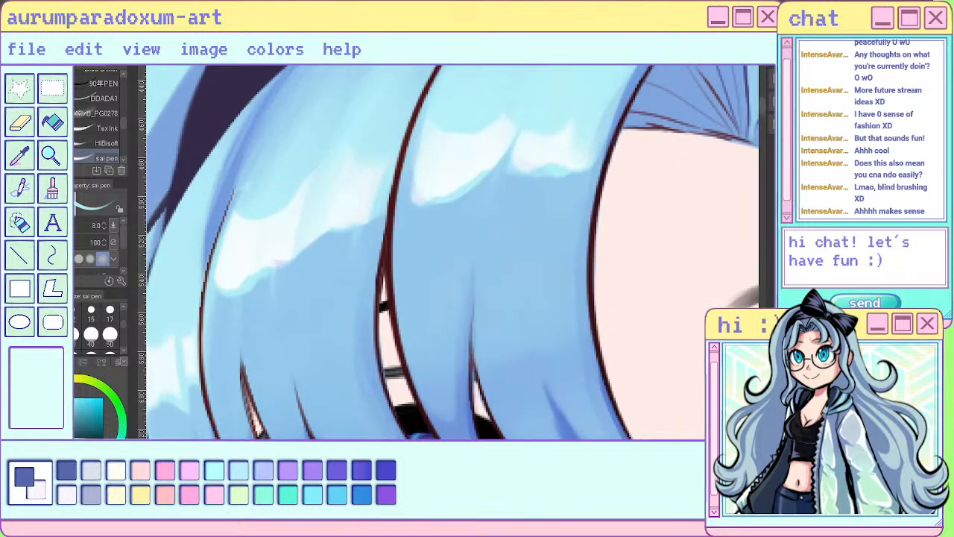
scroll(367, 277, up, 1)
alt+click(347, 256)
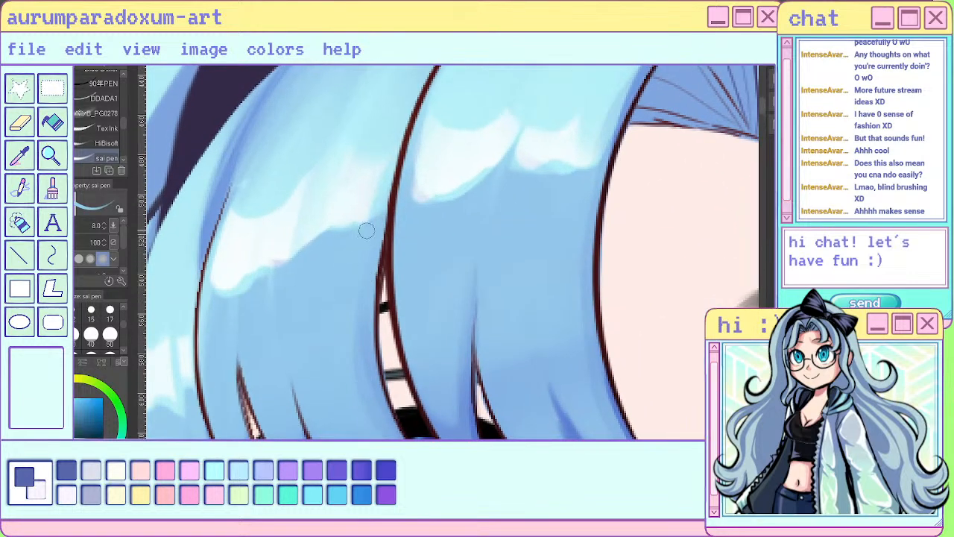
drag(364, 229, 336, 233)
mouse_move(277, 283)
mouse_down()
mouse_move(254, 283)
mouse_move(213, 308)
mouse_up()
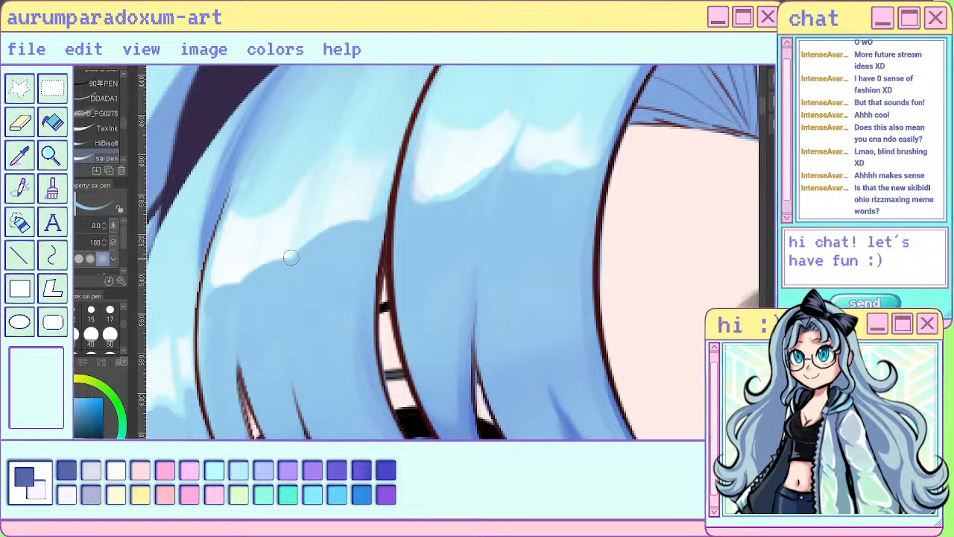
drag(291, 259, 297, 228)
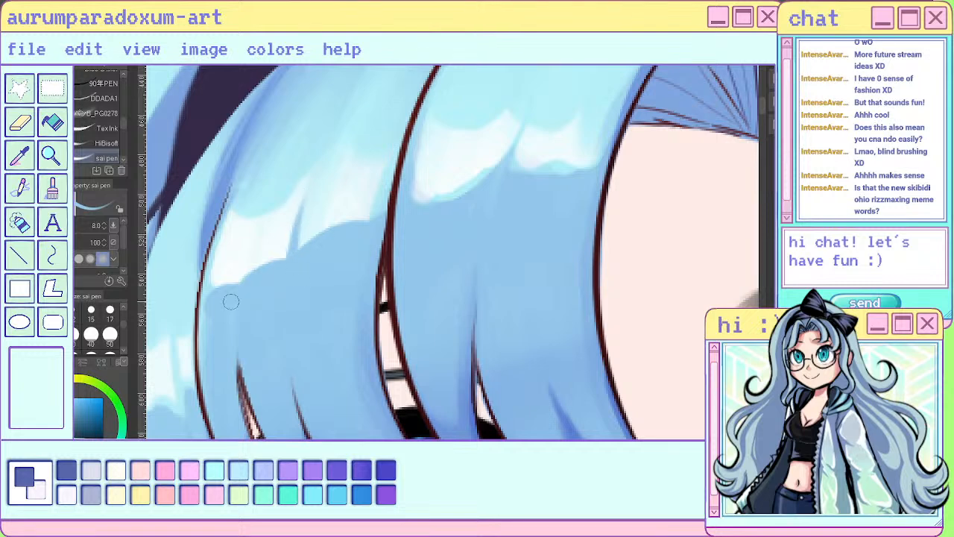
drag(246, 282, 251, 247)
- Check how the outer left bang section's reshaped highlight reads against the face and long hair at several scales
scroll(247, 353, down, 8)
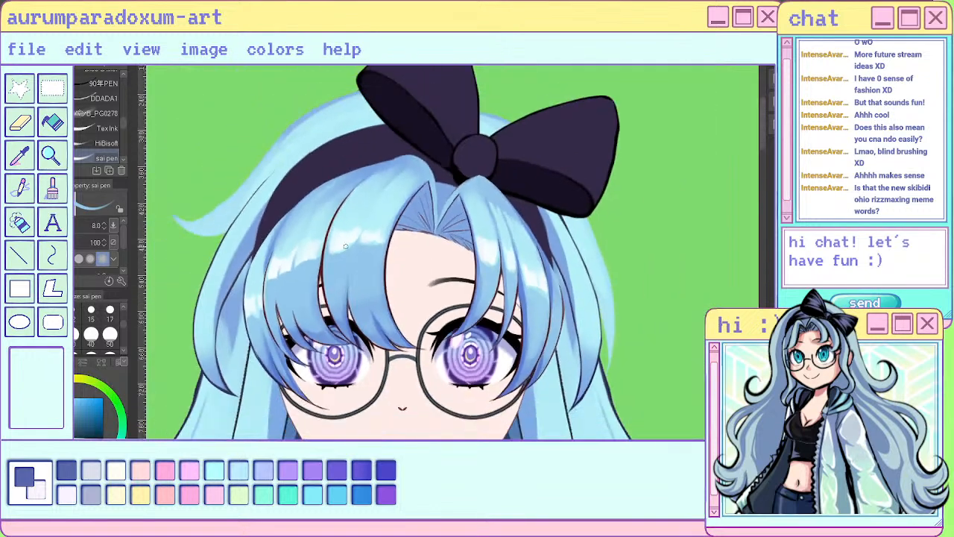
scroll(419, 197, down, 2)
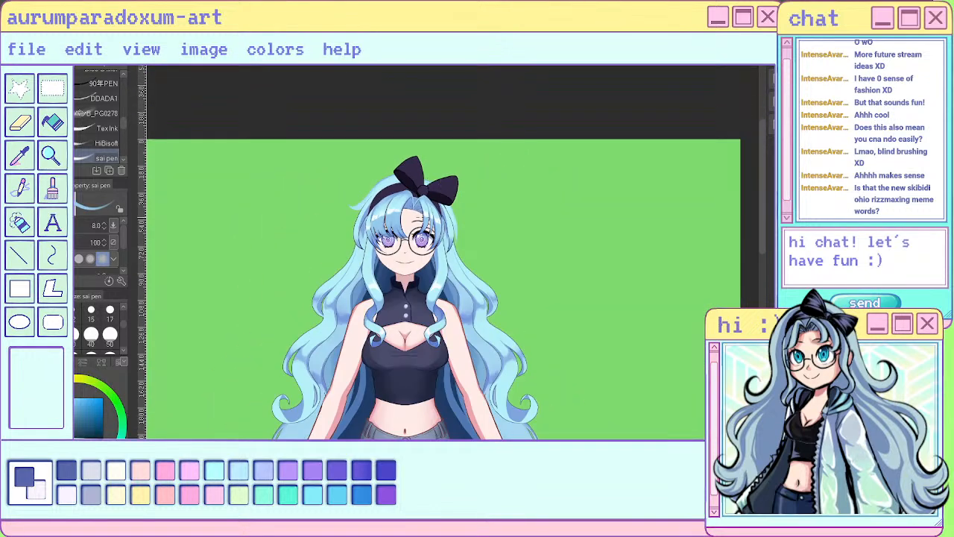
scroll(343, 232, up, 6)
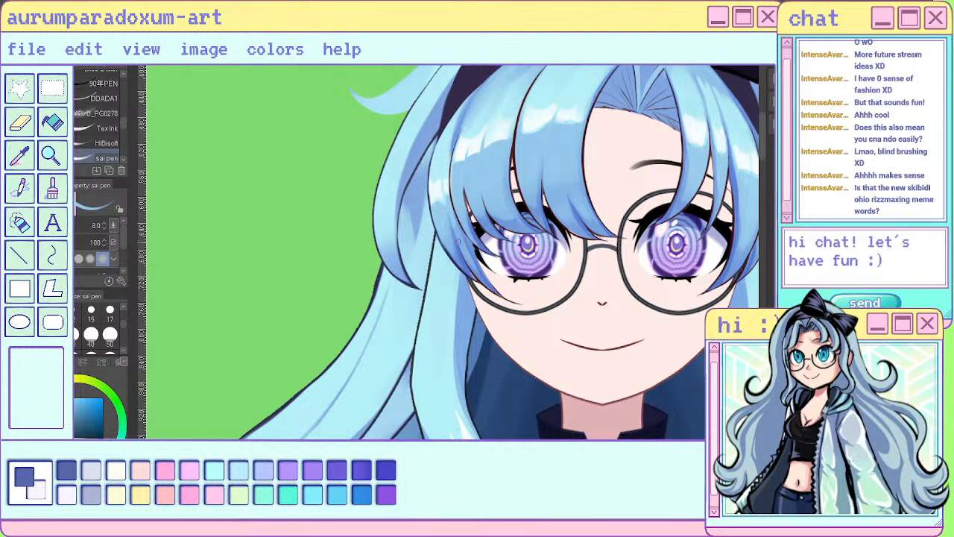
scroll(459, 241, down, 3)
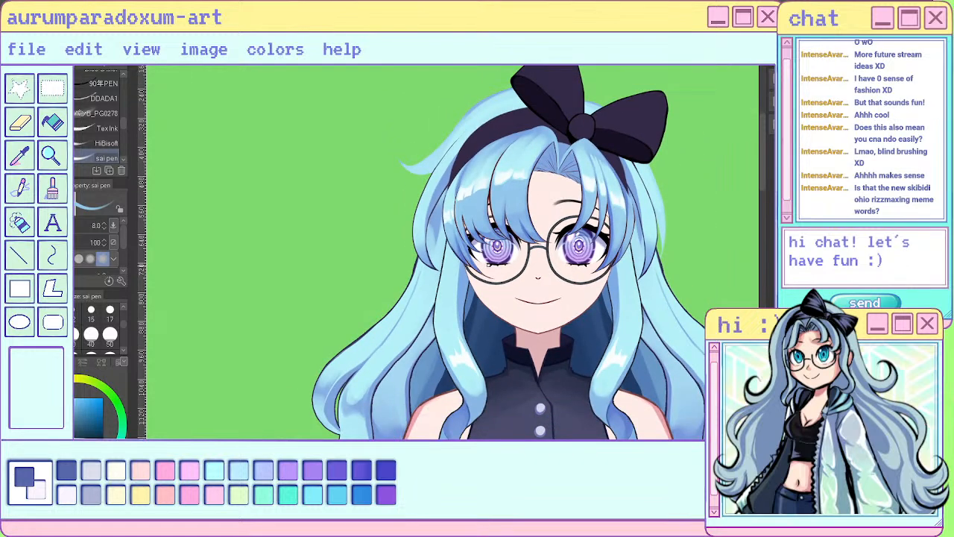
scroll(436, 227, up, 5)
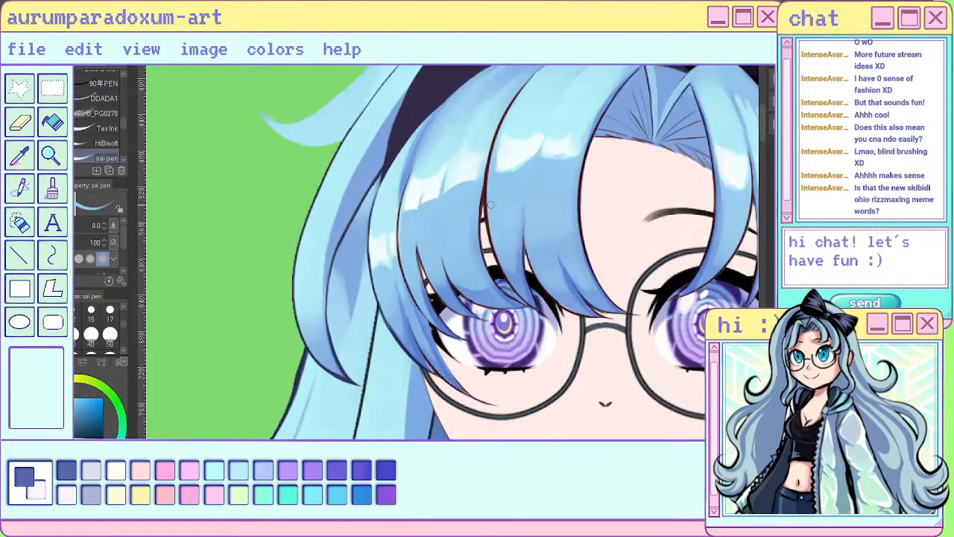
scroll(435, 227, down, 5)
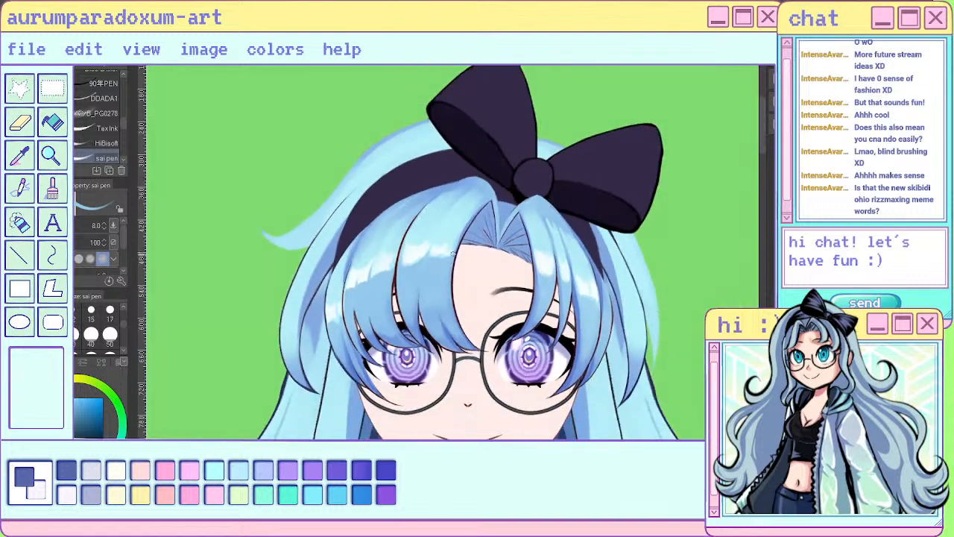
scroll(463, 249, down, 2)
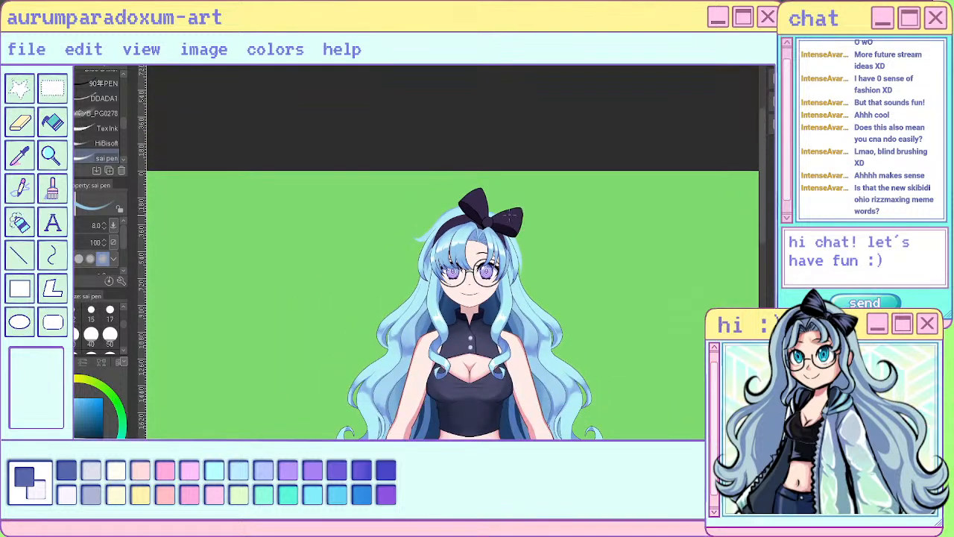
- Fill the outer left bang section's highlight with solid near-white and sharpen its upper edge against the light cyan, using the sai pen at size 8
scroll(440, 302, up, 8)
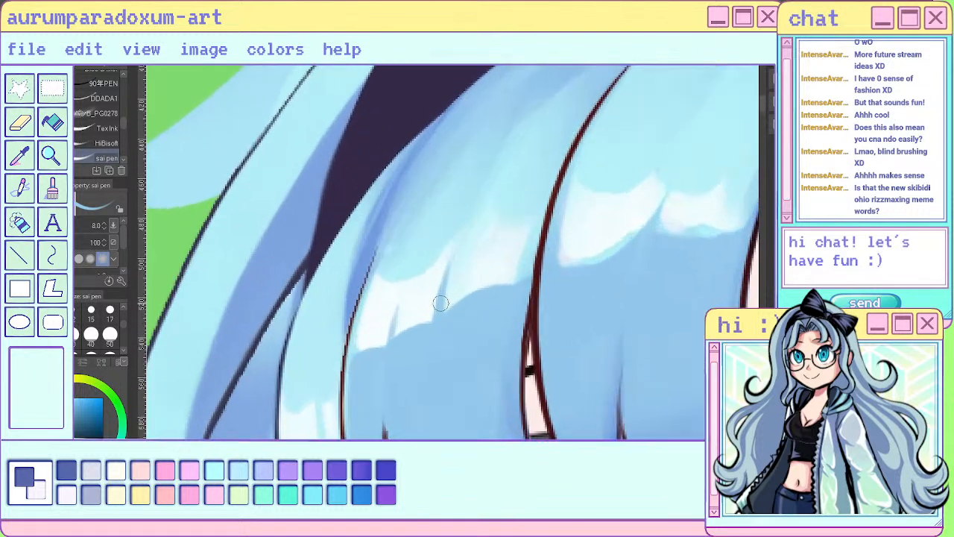
scroll(441, 302, up, 1)
alt+click(422, 285)
drag(399, 298, 388, 328)
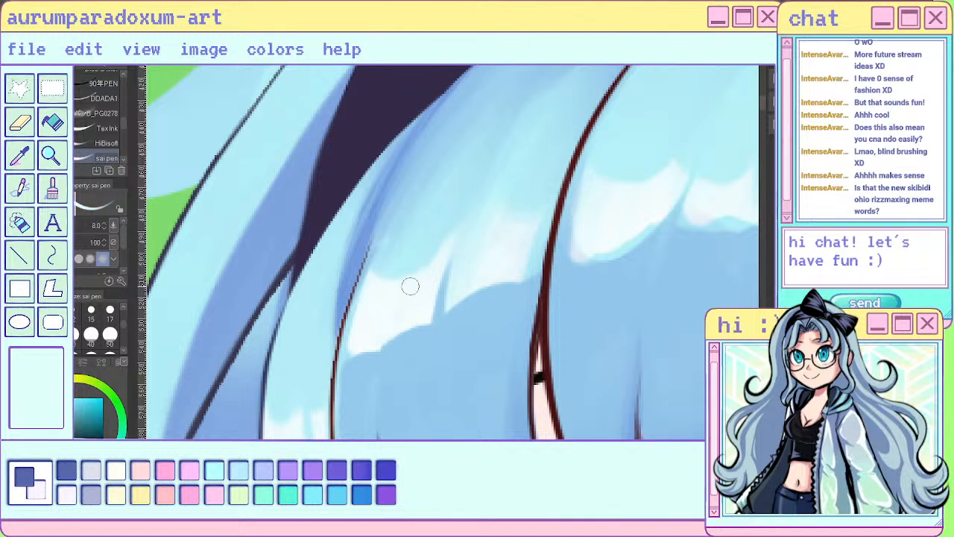
drag(417, 291, 415, 319)
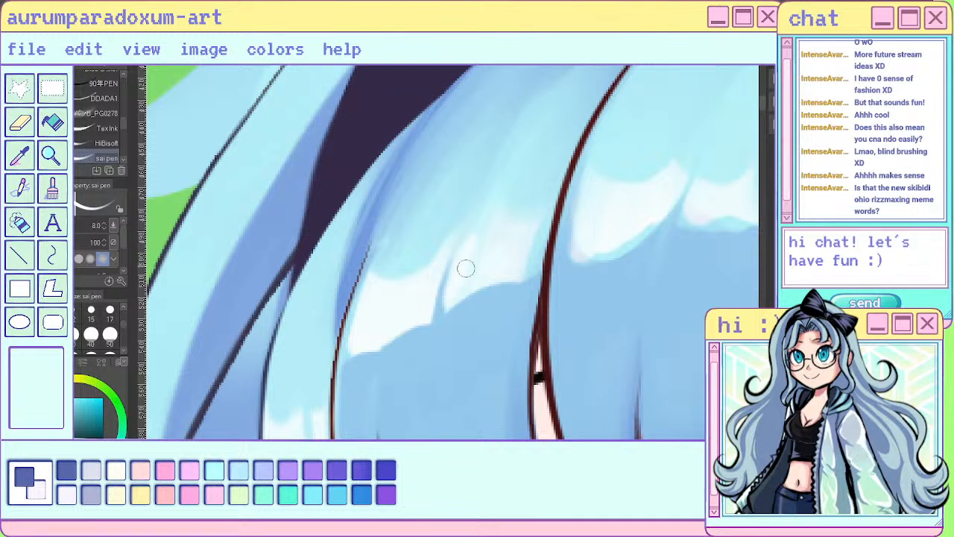
mouse_move(485, 213)
mouse_down()
mouse_move(464, 239)
mouse_move(475, 277)
mouse_up()
drag(532, 217, 530, 245)
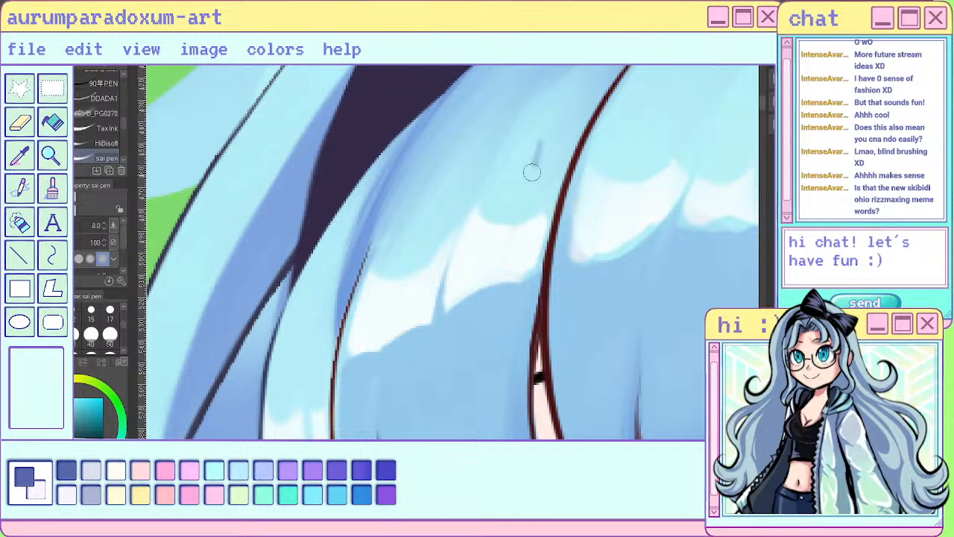
scroll(486, 228, down, 8)
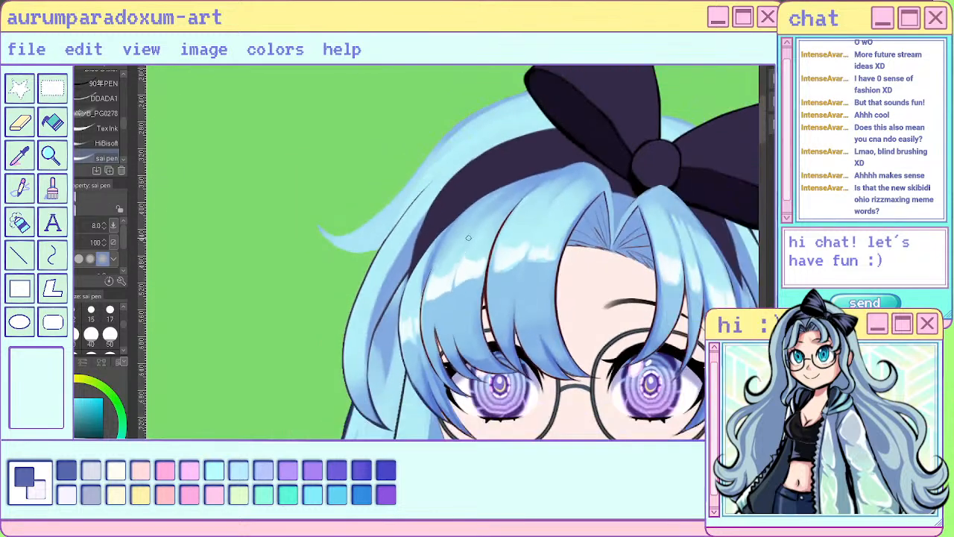
scroll(512, 246, up, 6)
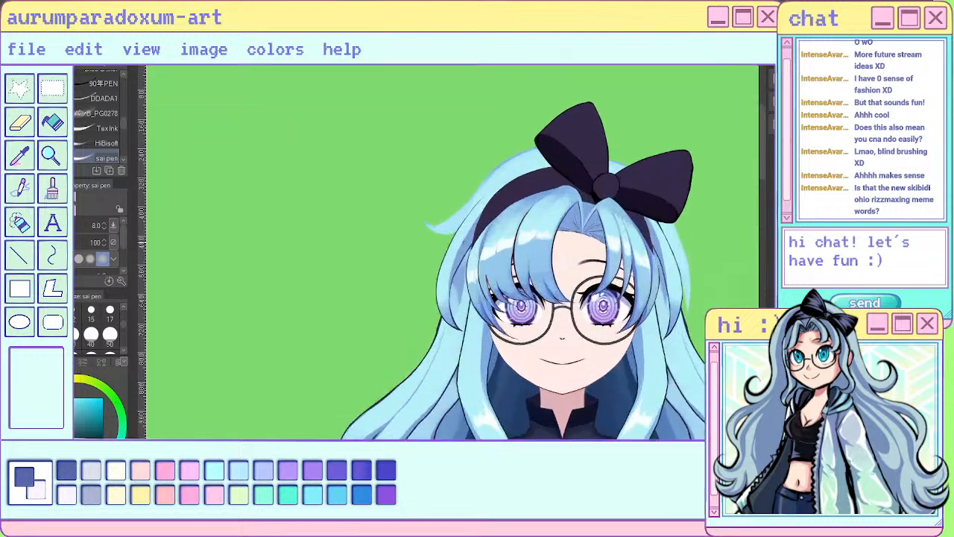
- Extend the near-white highlight on the thin middle strand of the right bangs further down with the size 8 sai pen
scroll(521, 214, down, 4)
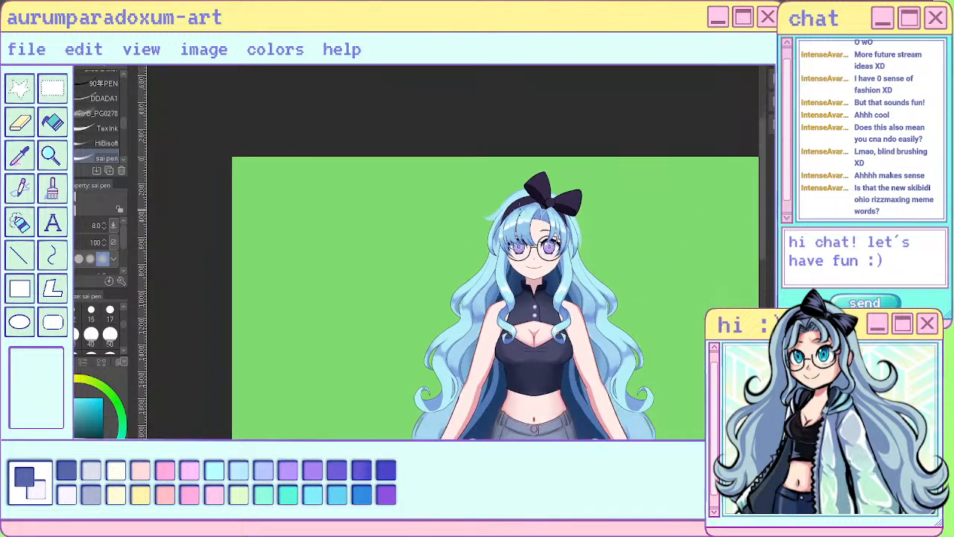
scroll(518, 208, up, 8)
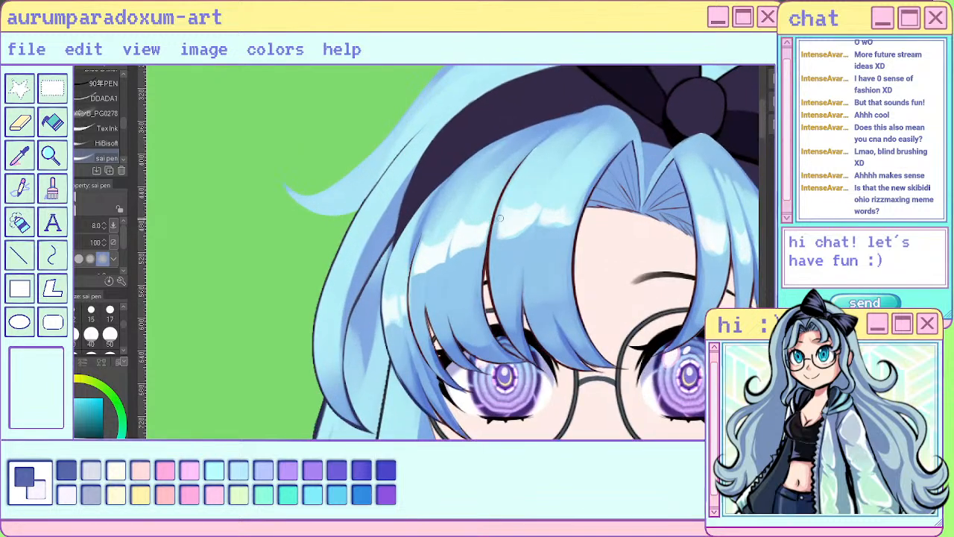
scroll(500, 217, down, 8)
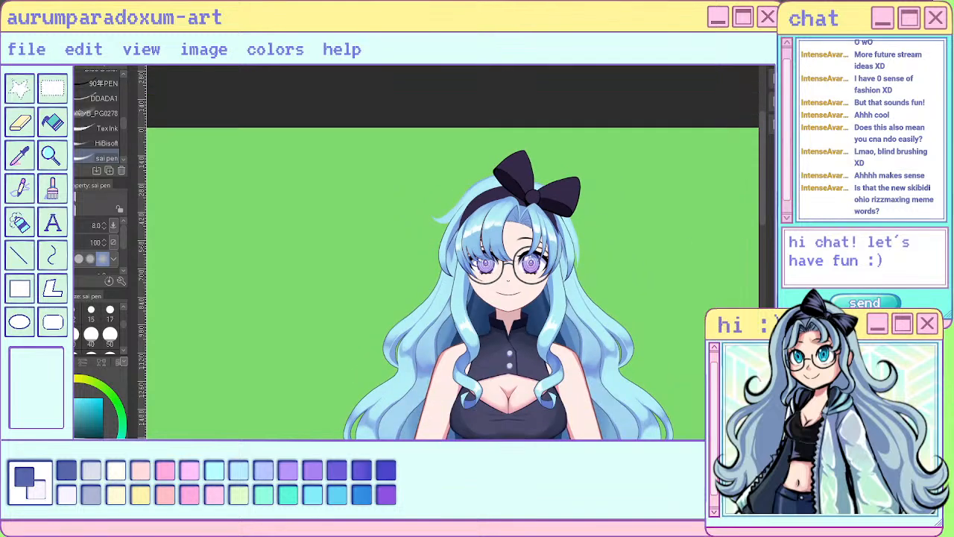
scroll(565, 232, up, 7)
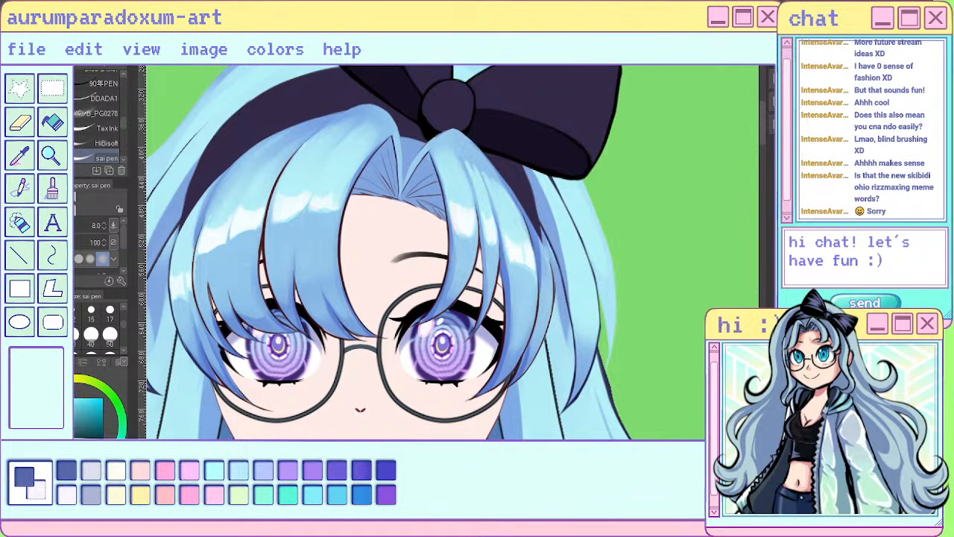
scroll(507, 231, up, 5)
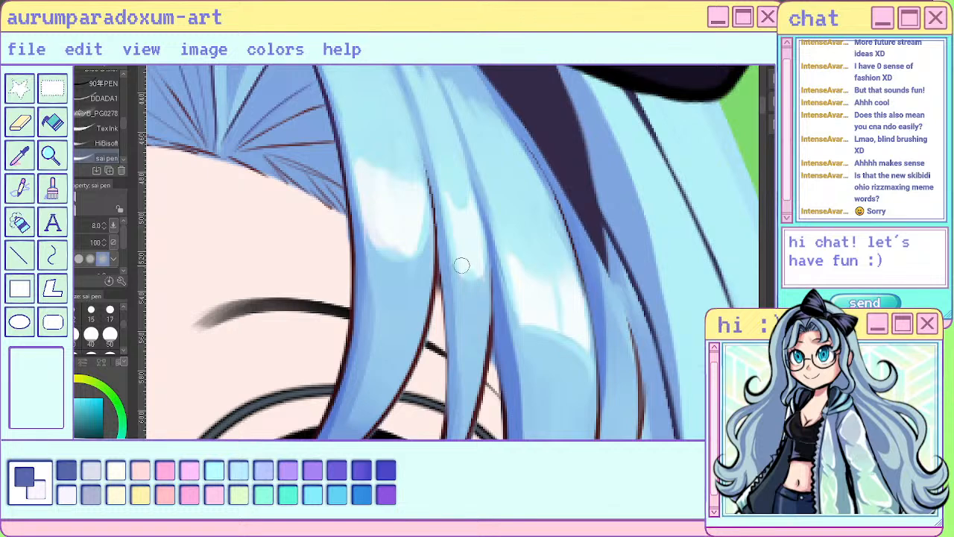
drag(461, 265, 460, 295)
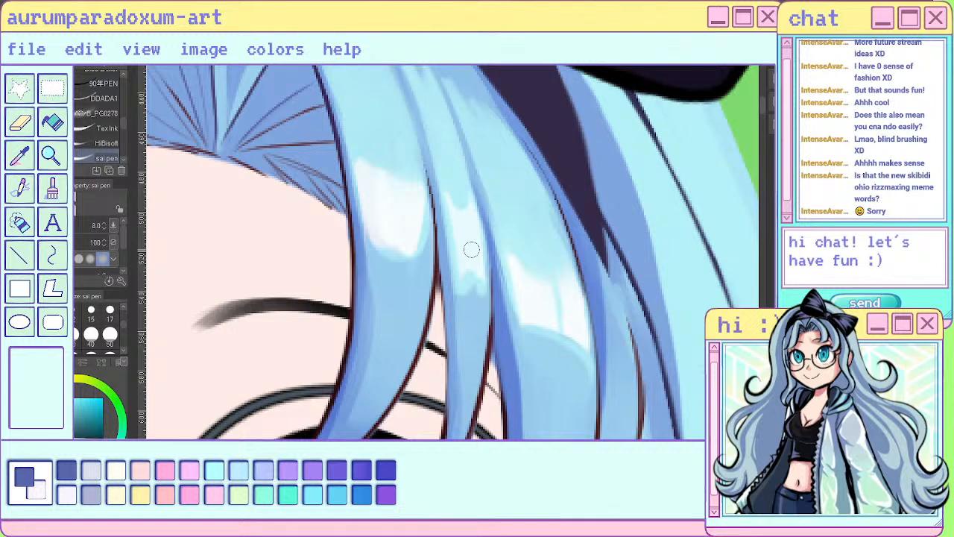
- Soften the lower end of the thin right strand's highlight into the surrounding blue using the Blend tool at size 17
drag(471, 293, 468, 302)
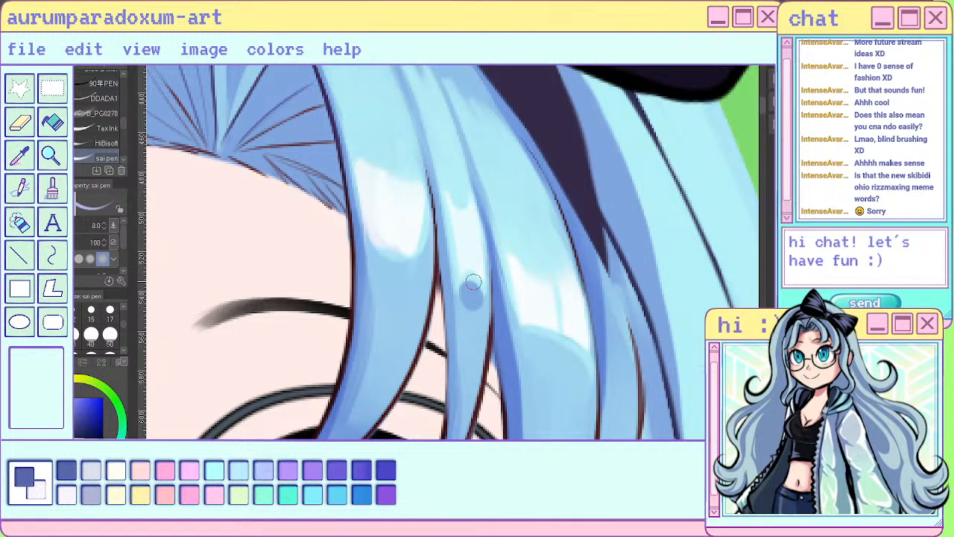
key(ctrl+z)
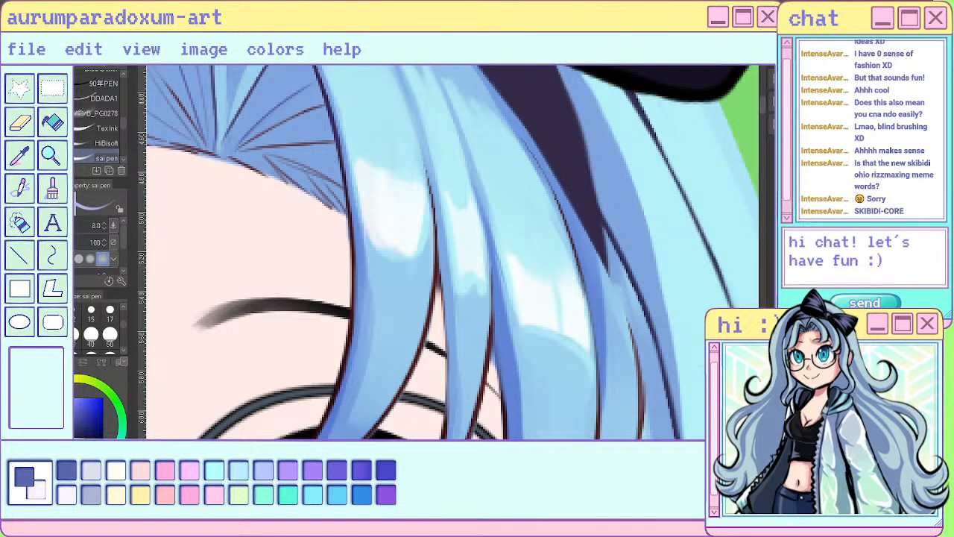
key(j)
drag(456, 251, 470, 317)
scroll(558, 324, down, 8)
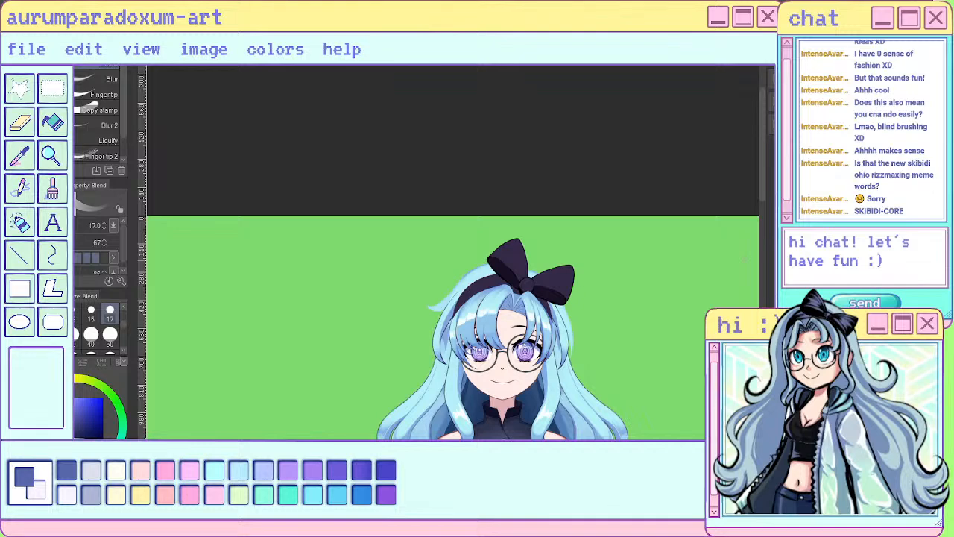
- Fill the highlight on the right bang strand nearest the forehead with solid near-white, using the size 8 sai pen
scroll(487, 331, up, 8)
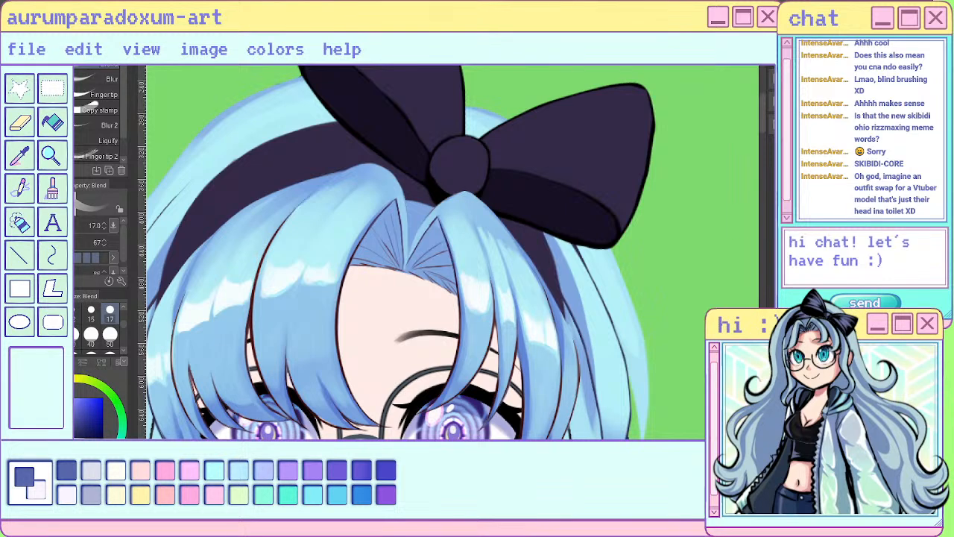
scroll(540, 316, up, 5)
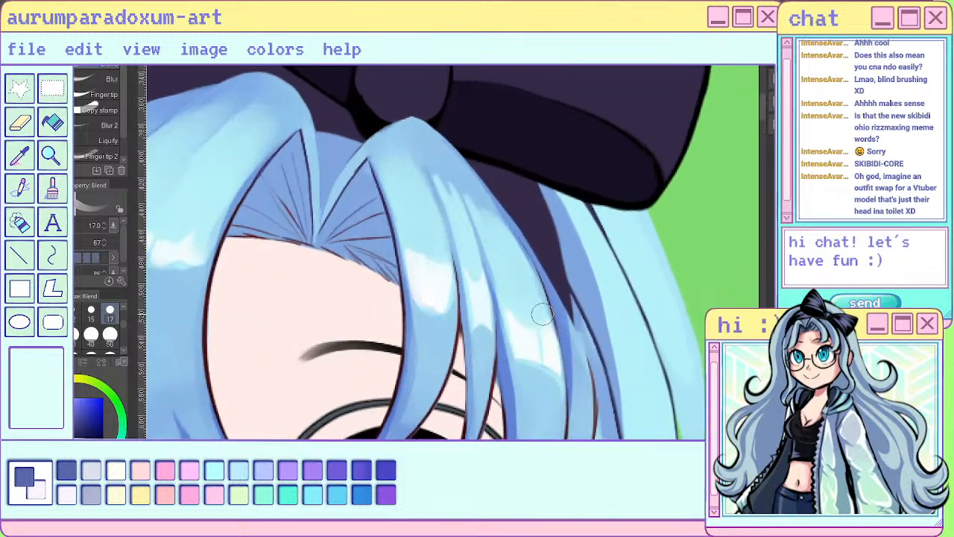
key(p)
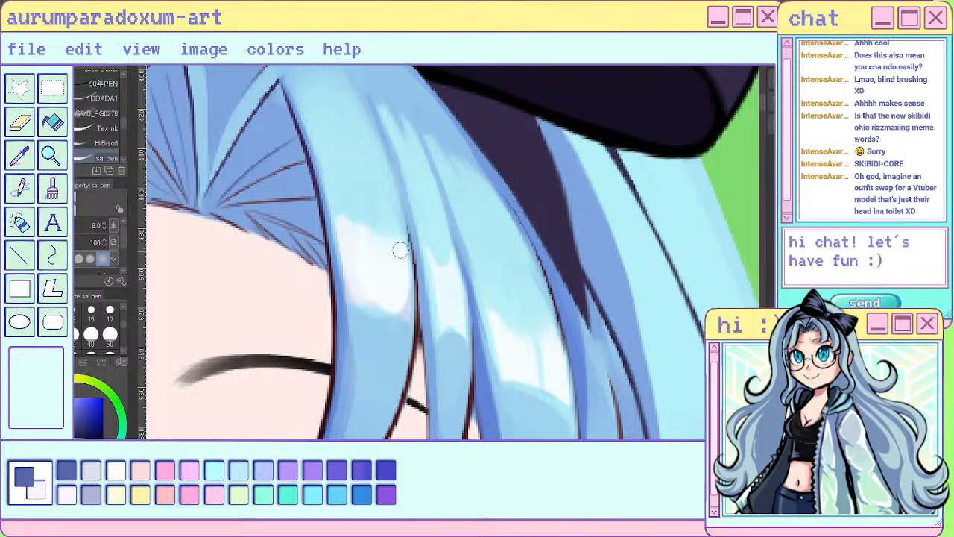
drag(353, 228, 353, 238)
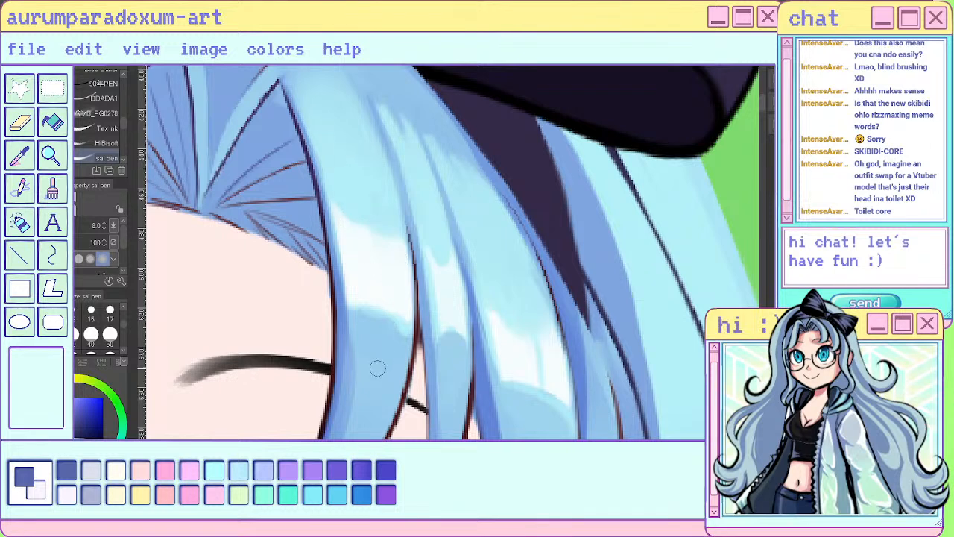
key(j)
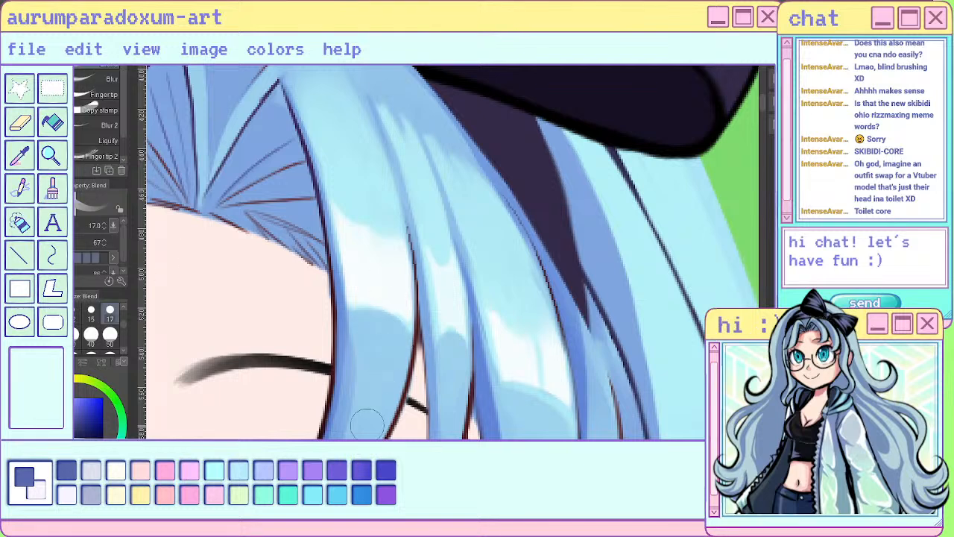
scroll(395, 412, down, 1)
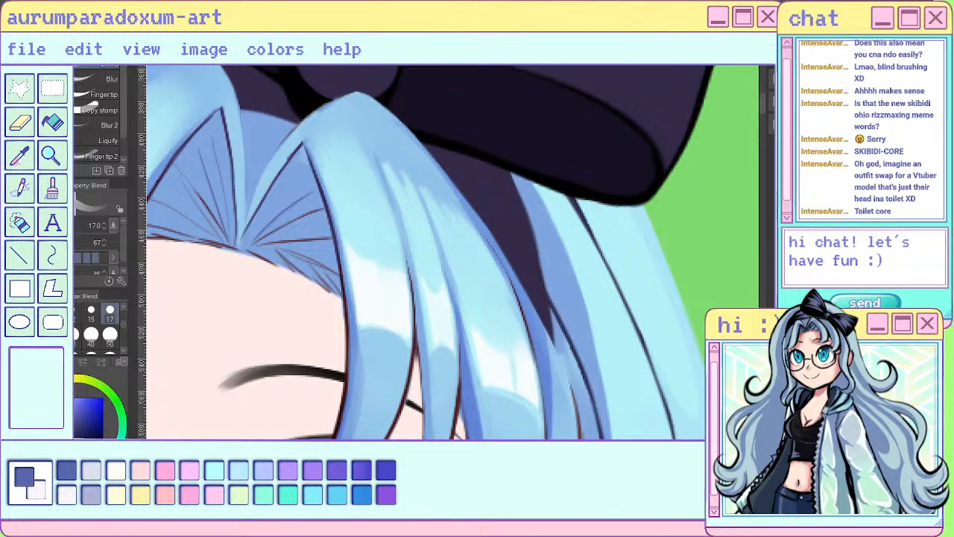
scroll(474, 226, down, 10)
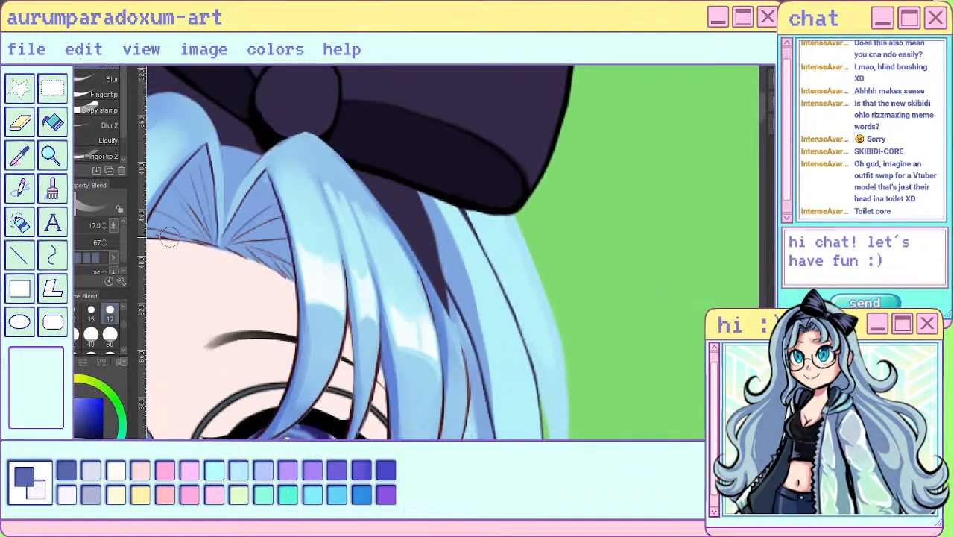
- Rebuild the inner left bang section's highlight as two solid near-white blocks separated by a thin diagonal gap, using sampled near-white
scroll(426, 222, up, 8)
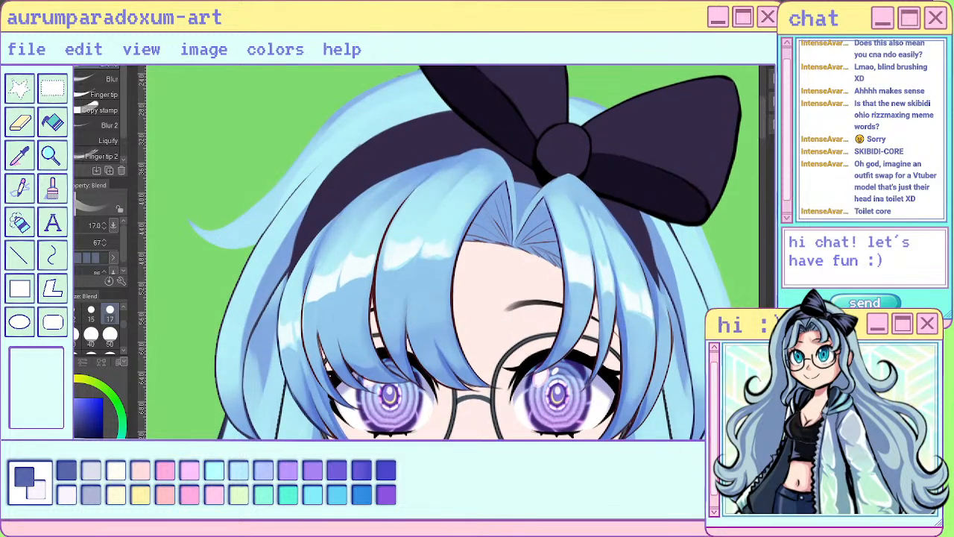
scroll(390, 235, up, 3)
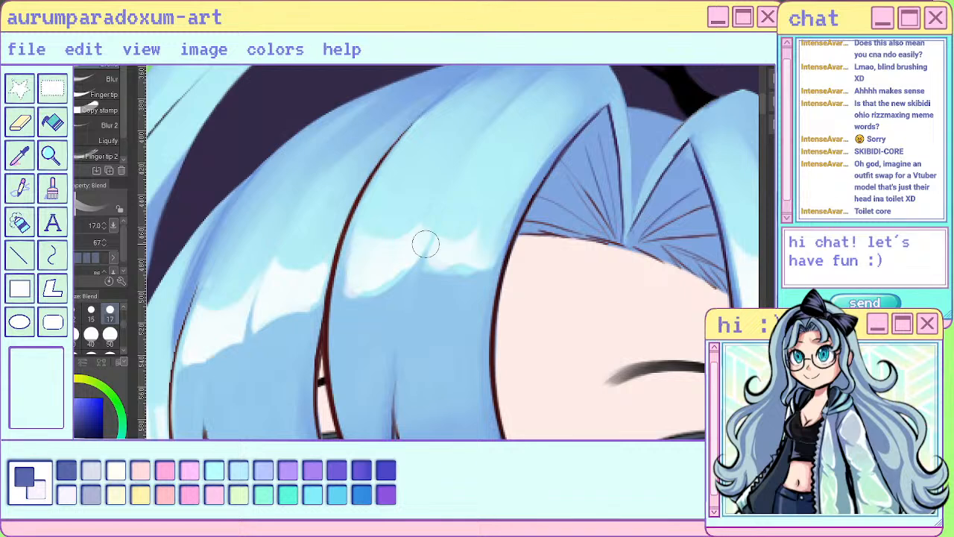
alt+click(375, 257)
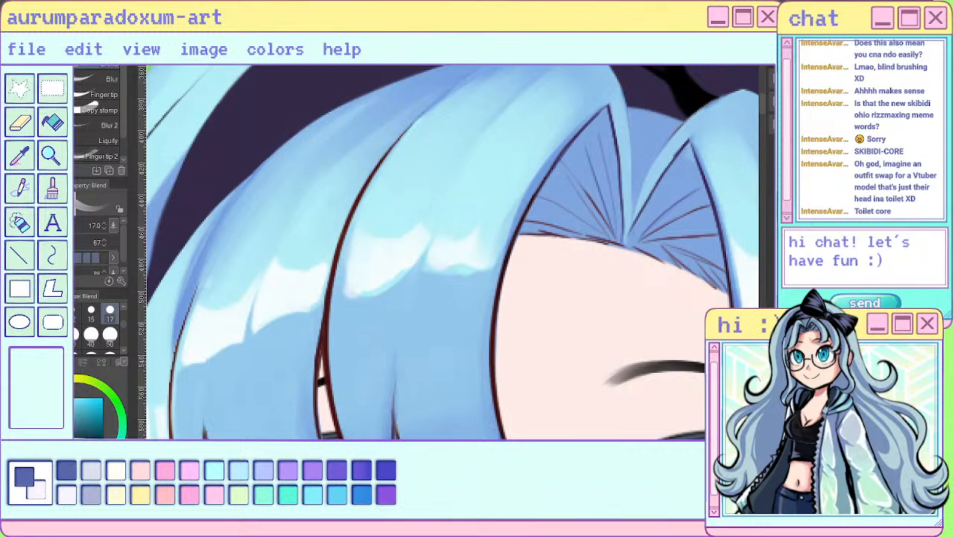
key(p)
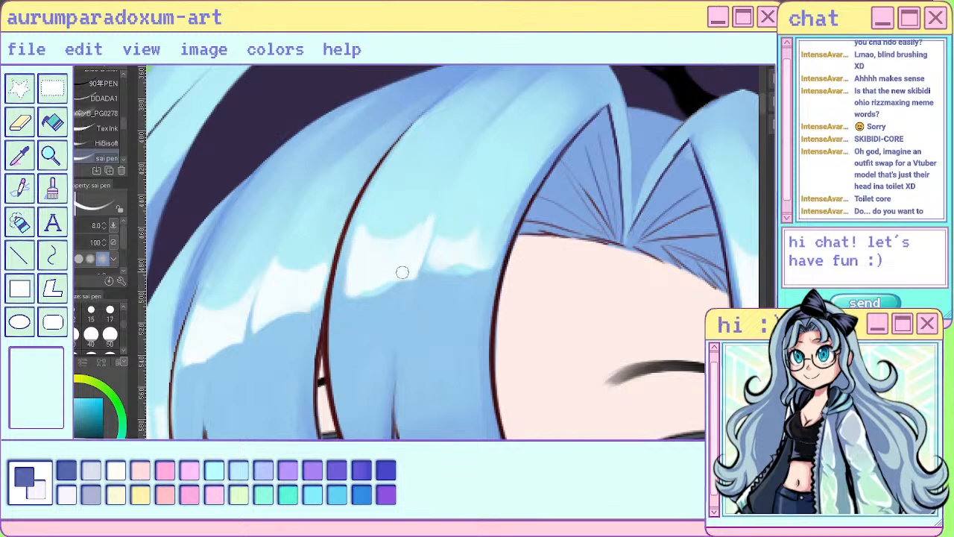
mouse_move(453, 211)
mouse_down()
mouse_move(429, 272)
mouse_move(465, 270)
mouse_move(511, 204)
mouse_move(472, 251)
mouse_move(463, 205)
mouse_up()
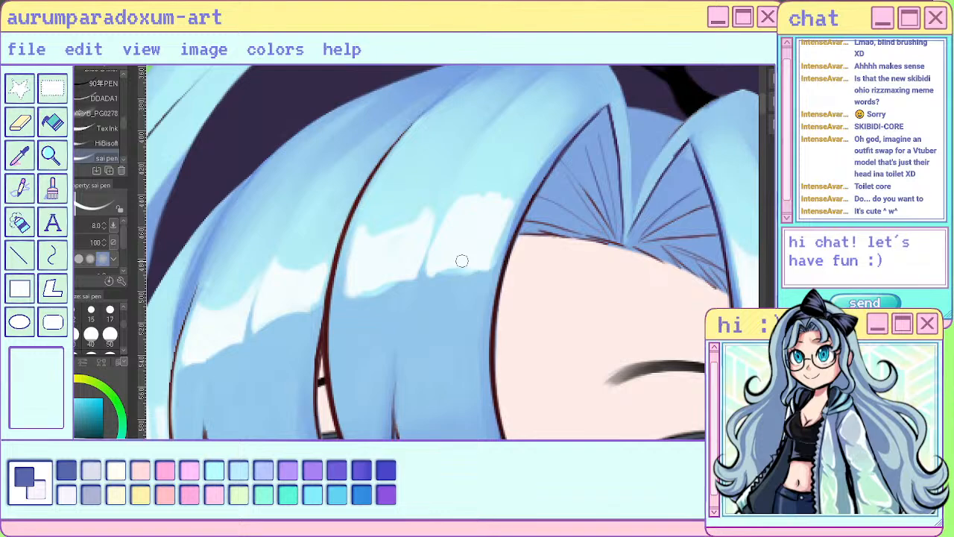
- Blend the inner left bang highlight's upper edge into curved peaks and smooth its lower edge, using the Blend tool at size 17
scroll(462, 261, down, 8)
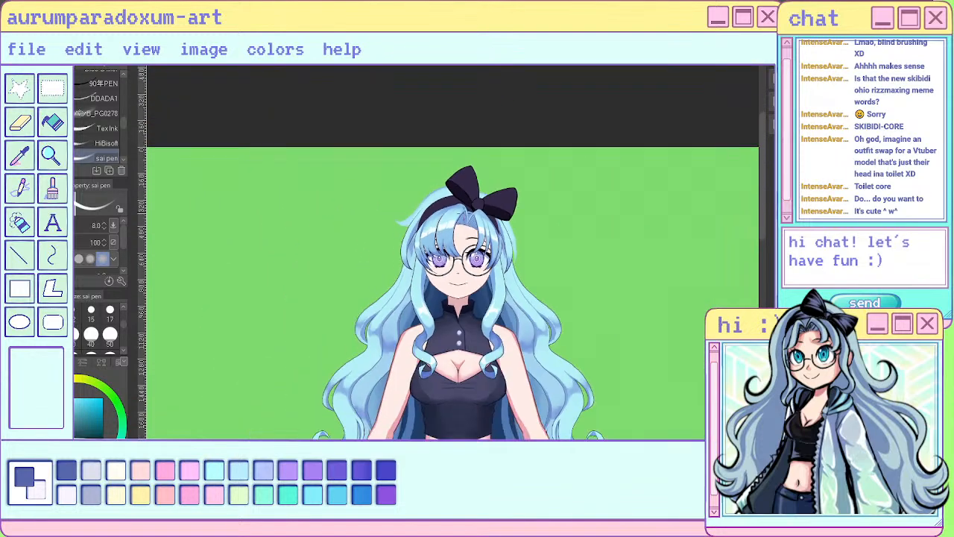
scroll(462, 261, down, 2)
scroll(378, 289, up, 10)
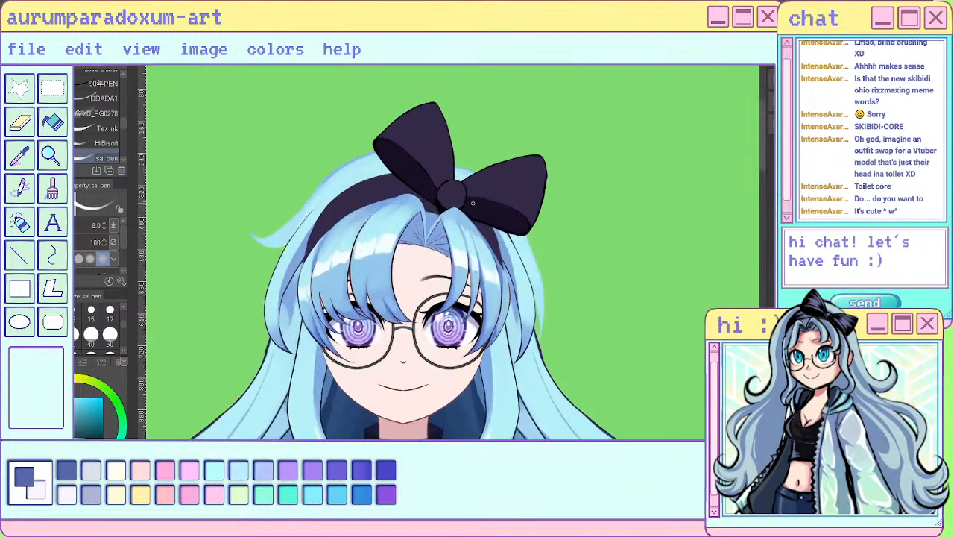
scroll(378, 289, up, 4)
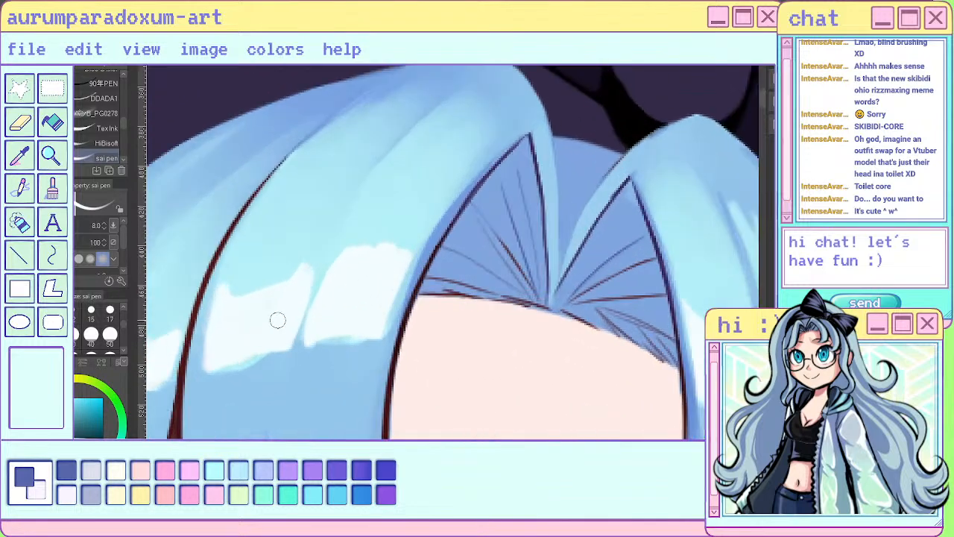
key(b)
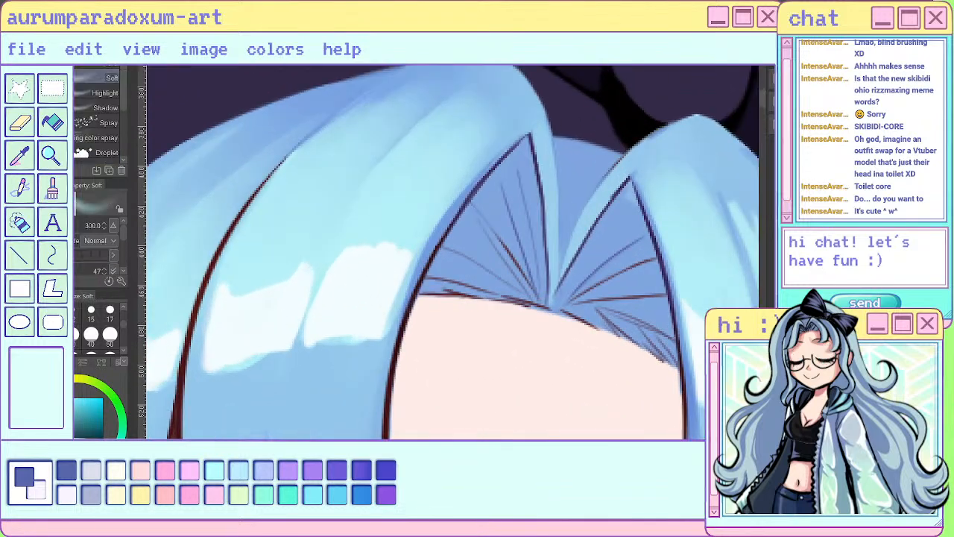
key(j)
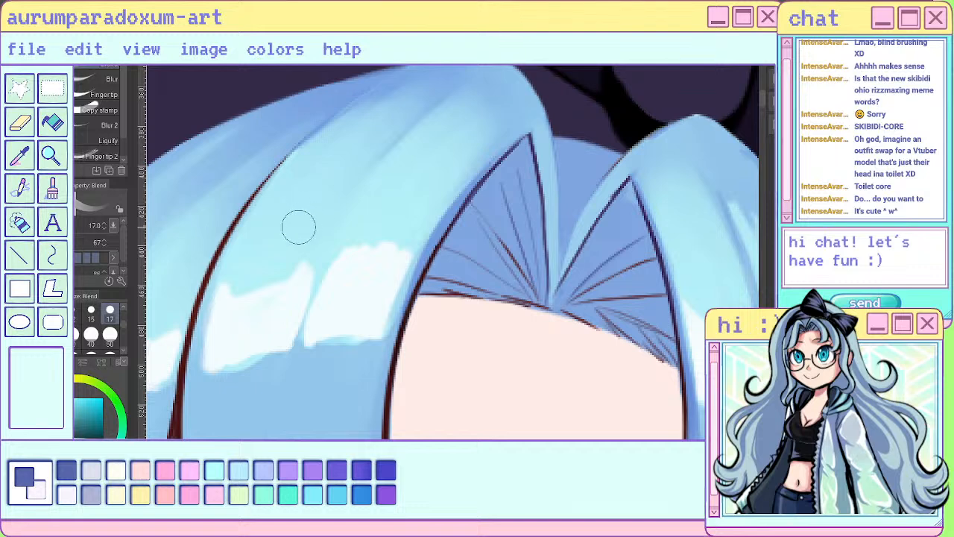
drag(237, 285, 261, 301)
mouse_move(293, 247)
mouse_down()
mouse_move(312, 209)
mouse_move(354, 261)
mouse_move(405, 206)
mouse_move(391, 254)
mouse_move(439, 164)
mouse_move(389, 239)
mouse_move(444, 182)
mouse_move(419, 175)
mouse_move(455, 136)
mouse_move(373, 218)
mouse_move(404, 232)
mouse_up()
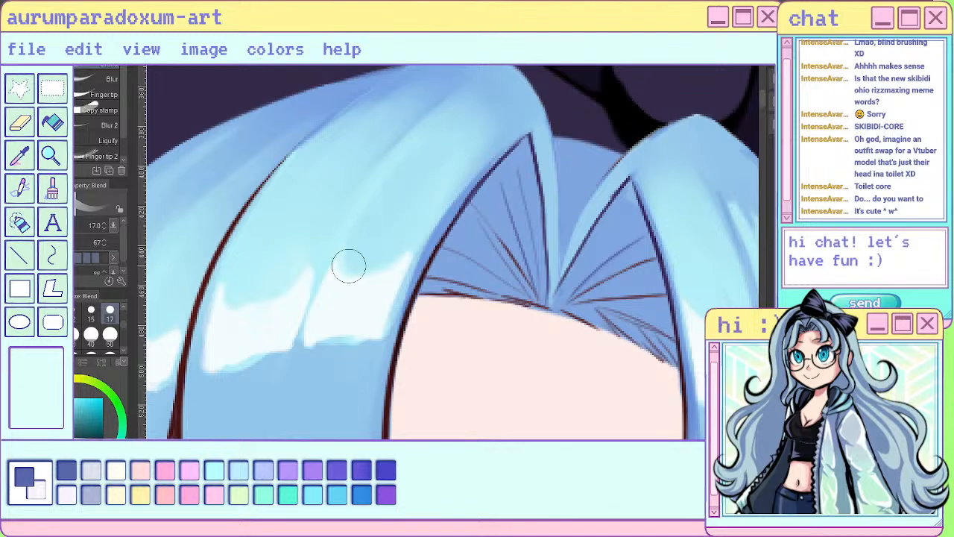
scroll(376, 239, down, 4)
scroll(382, 220, up, 4)
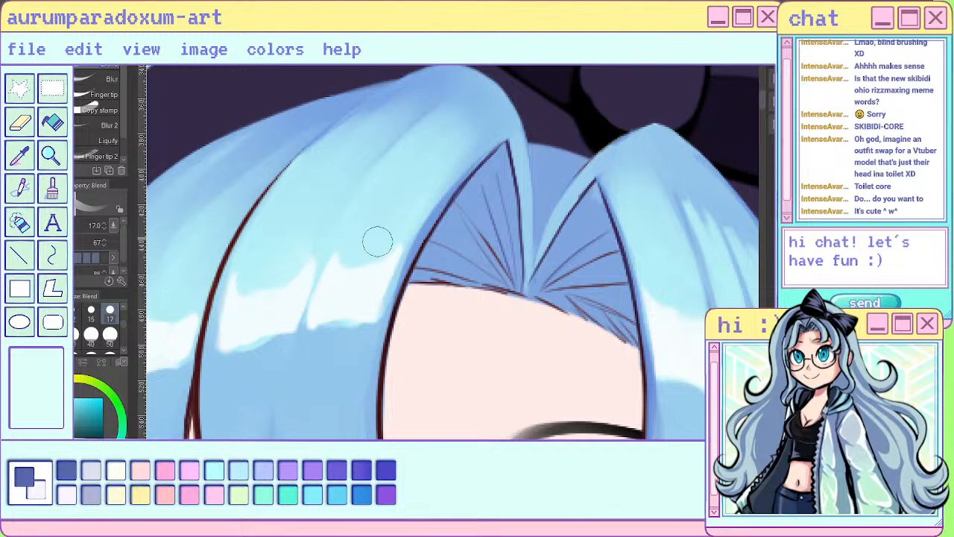
mouse_move(237, 347)
mouse_down()
mouse_move(295, 335)
mouse_move(325, 346)
mouse_move(355, 324)
mouse_up()
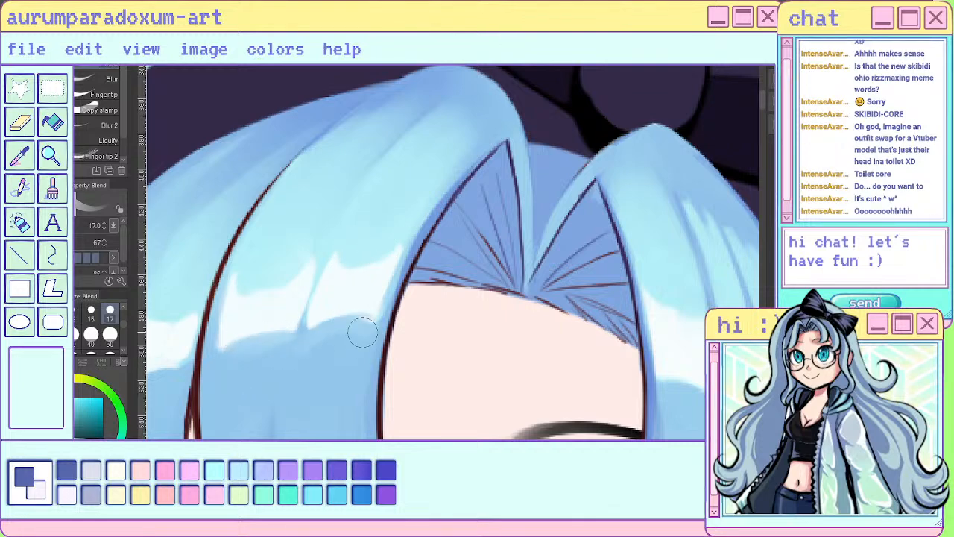
- Sharpen the lower edge of the inner left bang highlight with near-white, closing up the gap between its two halves
scroll(362, 330, down, 5)
scroll(365, 199, down, 2)
scroll(366, 224, up, 7)
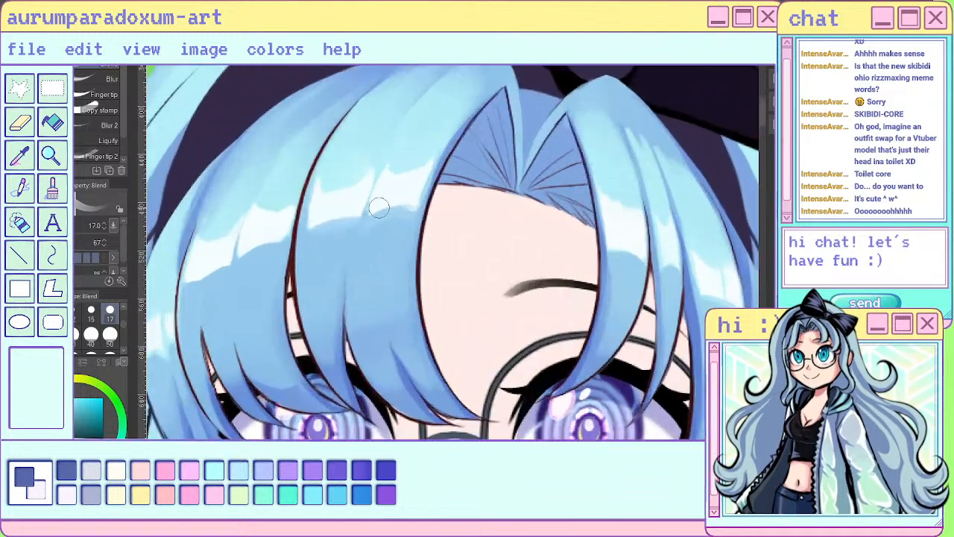
scroll(378, 205, up, 3)
key(p)
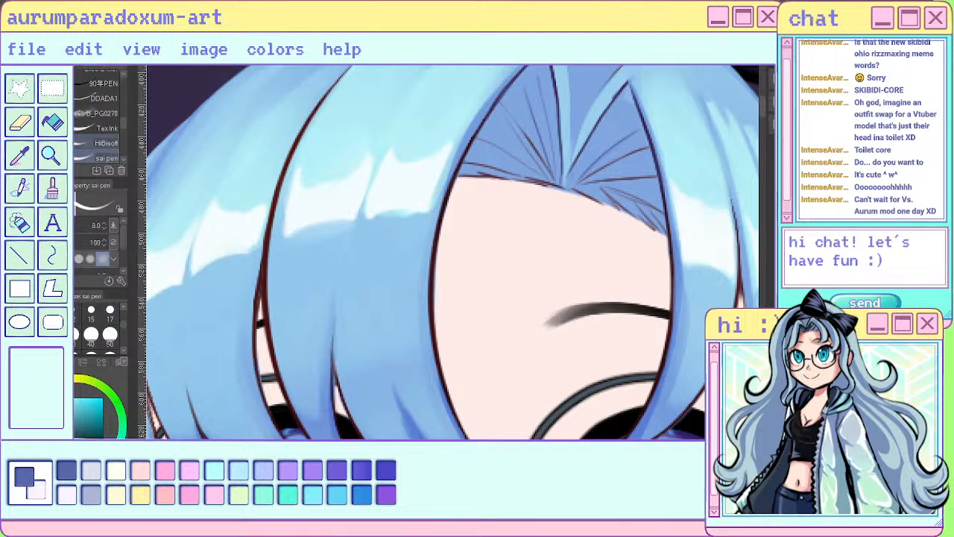
mouse_move(290, 203)
mouse_down()
mouse_move(296, 232)
mouse_move(356, 221)
mouse_move(382, 184)
mouse_move(362, 215)
mouse_move(427, 211)
mouse_up()
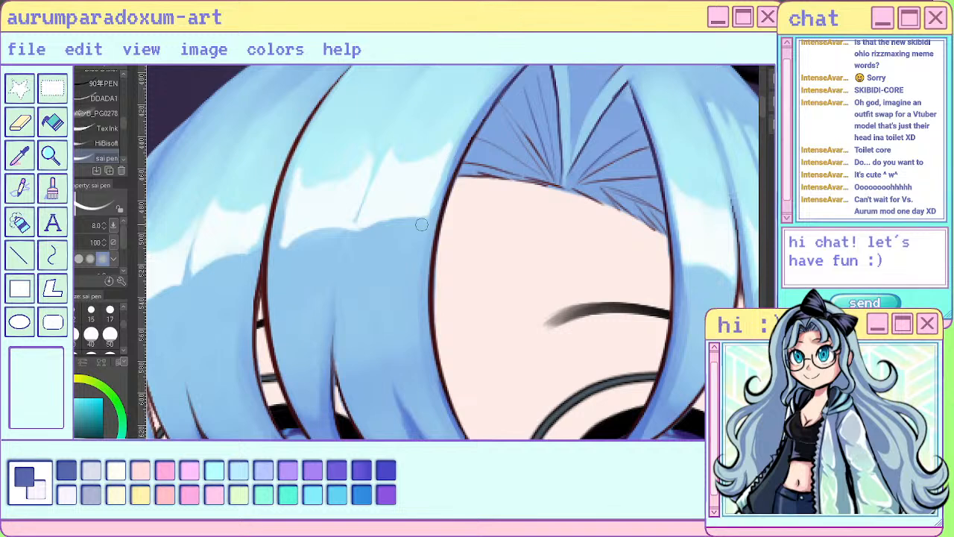
- Blend the blue below the inner left bang highlight up into its lower edge, forming small soft notches
key(j)
mouse_move(289, 277)
mouse_down()
mouse_move(288, 255)
mouse_move(314, 254)
mouse_move(330, 223)
mouse_move(339, 231)
mouse_move(336, 265)
mouse_move(321, 280)
mouse_move(342, 213)
mouse_move(288, 295)
mouse_move(291, 283)
mouse_move(368, 248)
mouse_move(350, 267)
mouse_move(388, 195)
mouse_move(376, 225)
mouse_move(393, 203)
mouse_move(404, 237)
mouse_up()
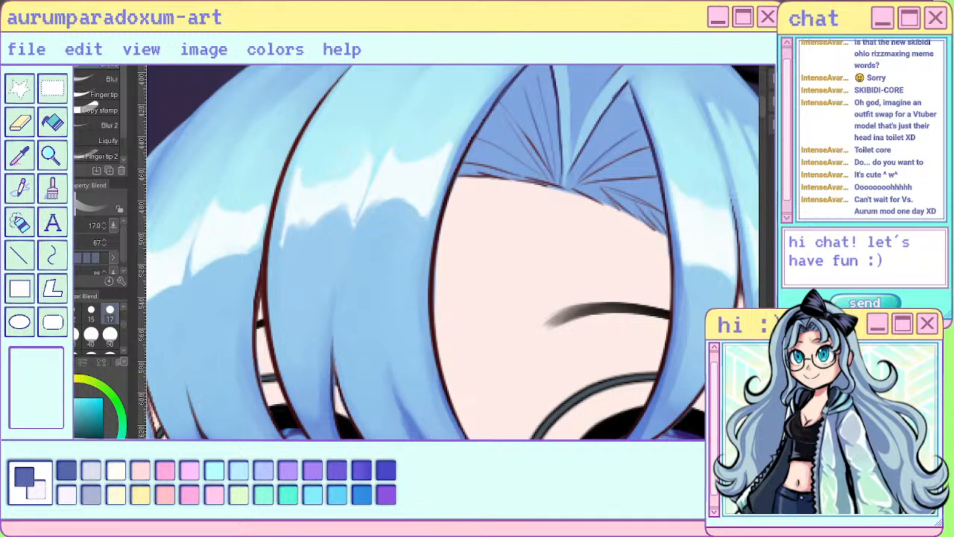
scroll(488, 294, down, 6)
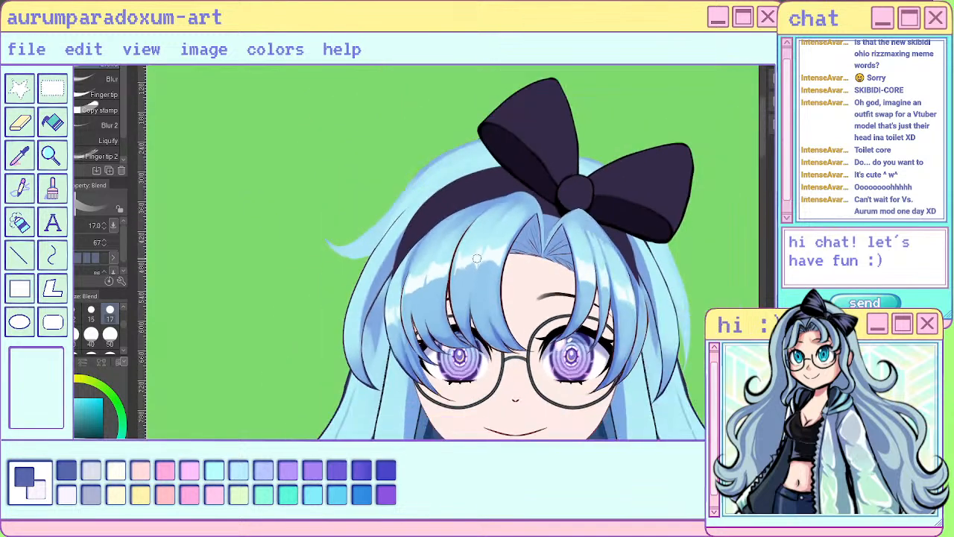
scroll(481, 202, up, 7)
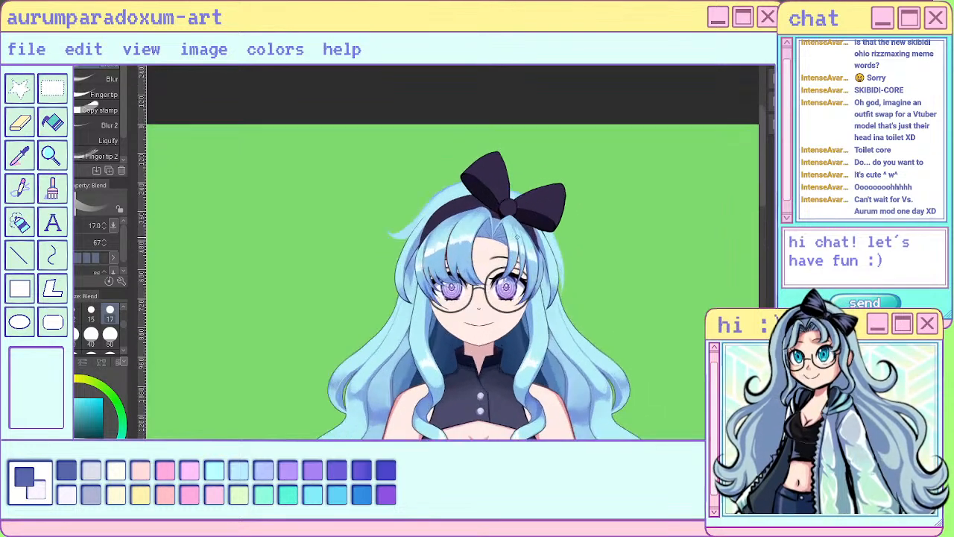
- Blend the blue beneath the second left bang section's highlight upward to soften the highlight's lower edge
scroll(518, 248, up, 1)
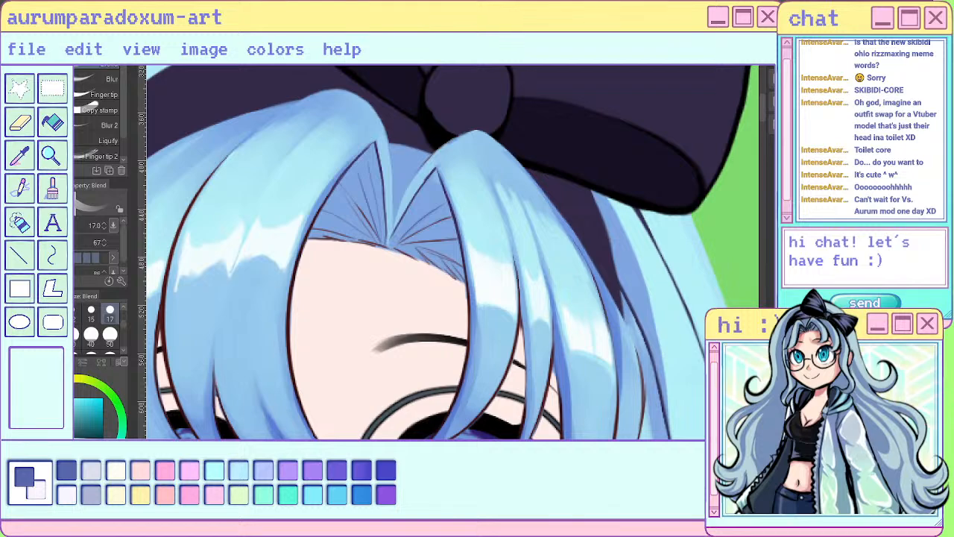
scroll(602, 295, down, 4)
scroll(406, 270, up, 6)
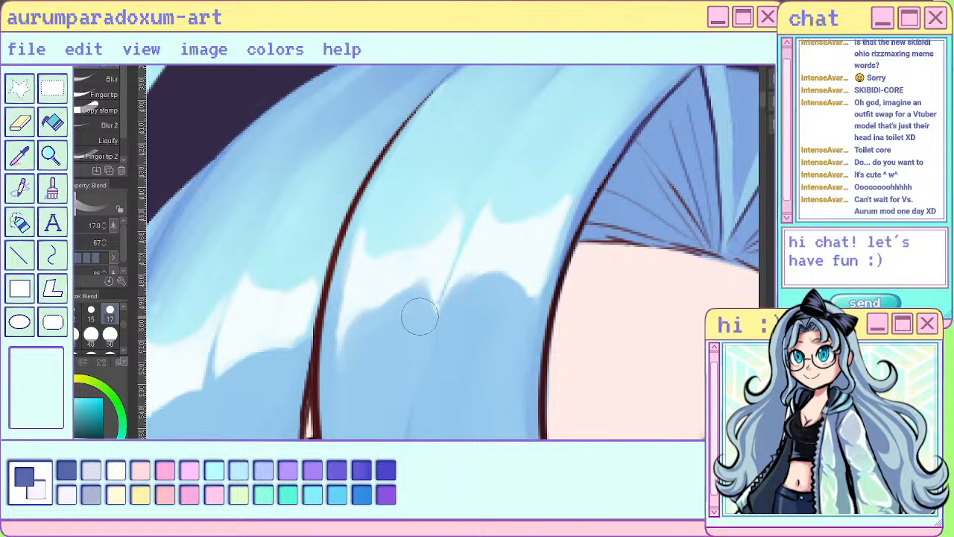
scroll(420, 318, down, 5)
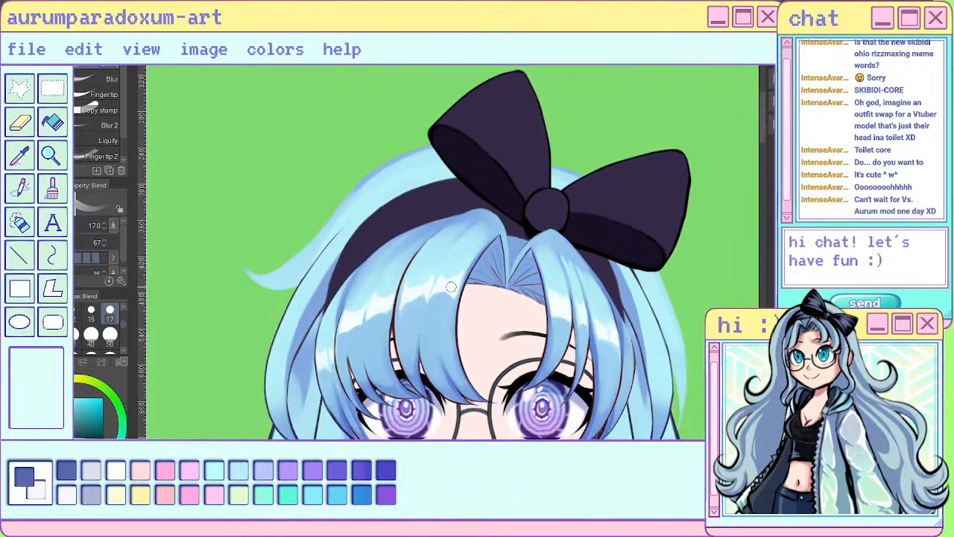
scroll(570, 376, up, 1)
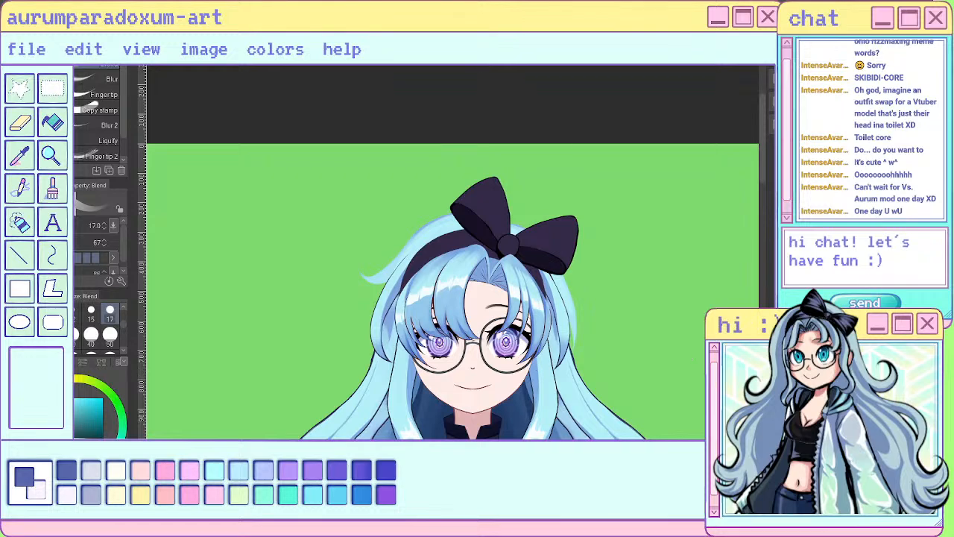
scroll(387, 151, up, 4)
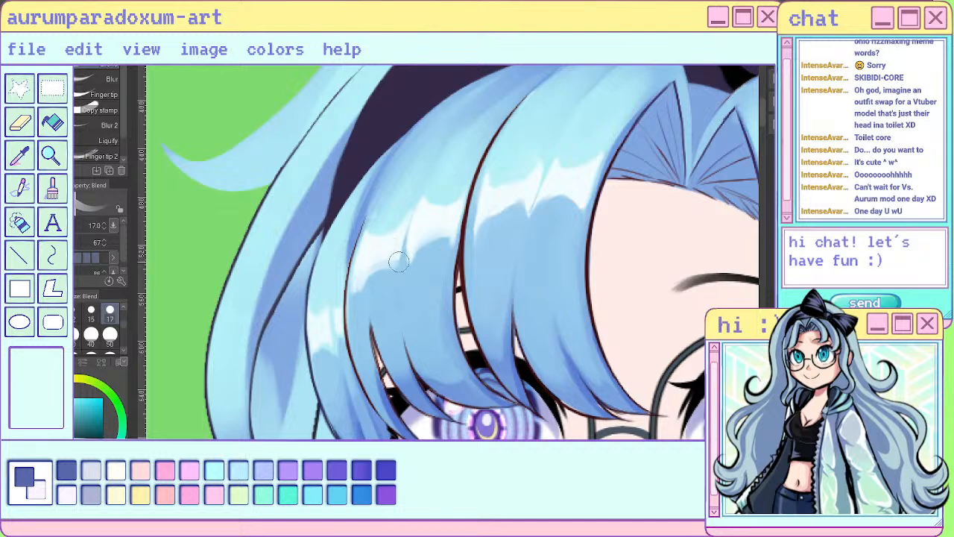
drag(386, 267, 377, 278)
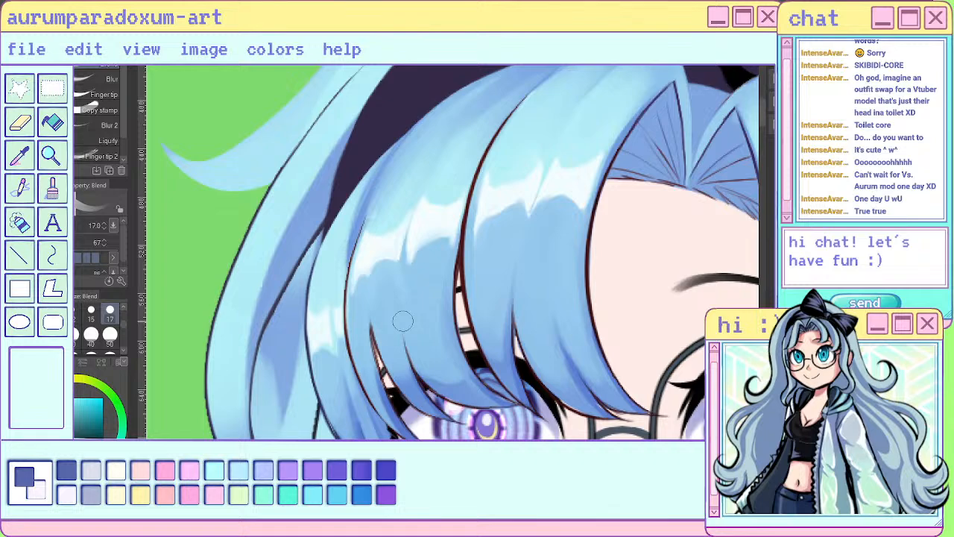
- Isolate the second left bang section and blend the light and dark streaks above its highlight
scroll(403, 321, down, 6)
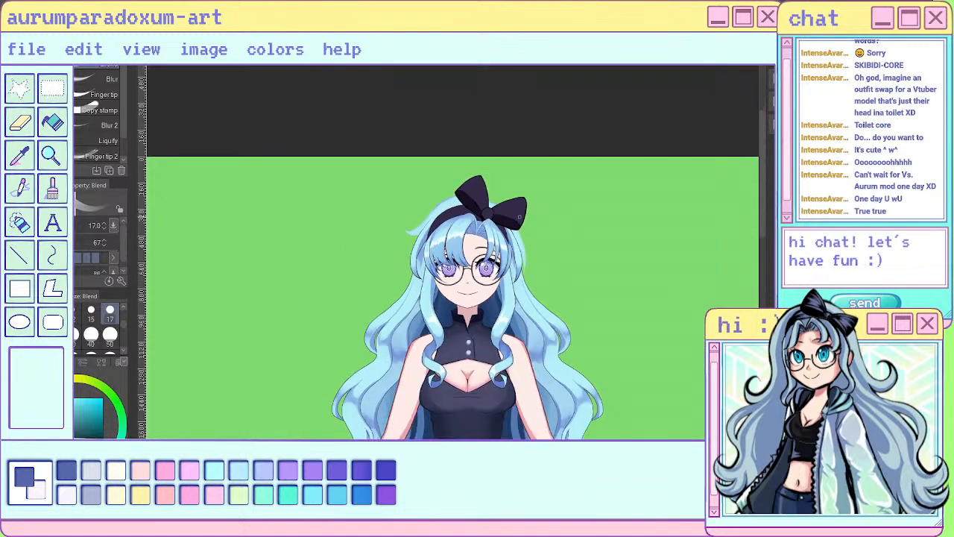
scroll(518, 217, down, 2)
scroll(449, 244, up, 5)
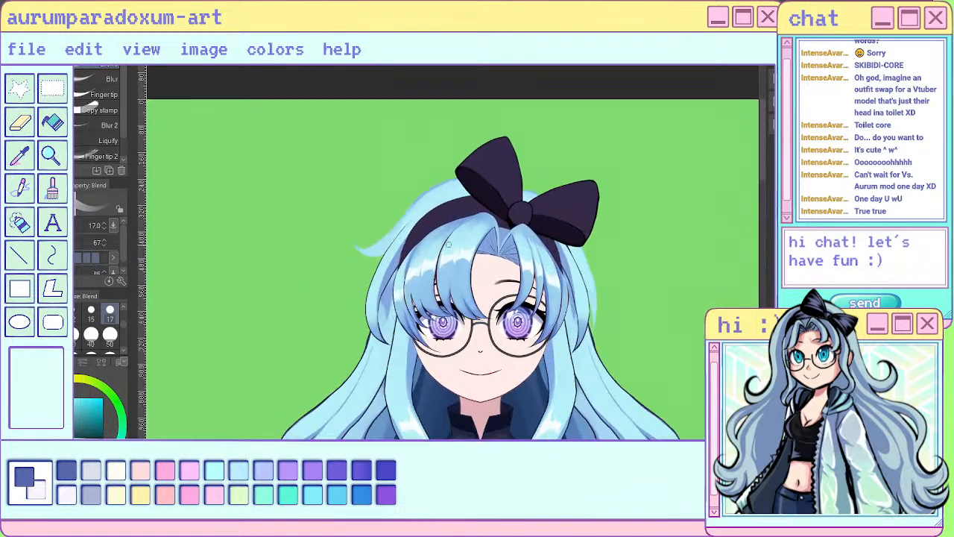
scroll(448, 244, up, 8)
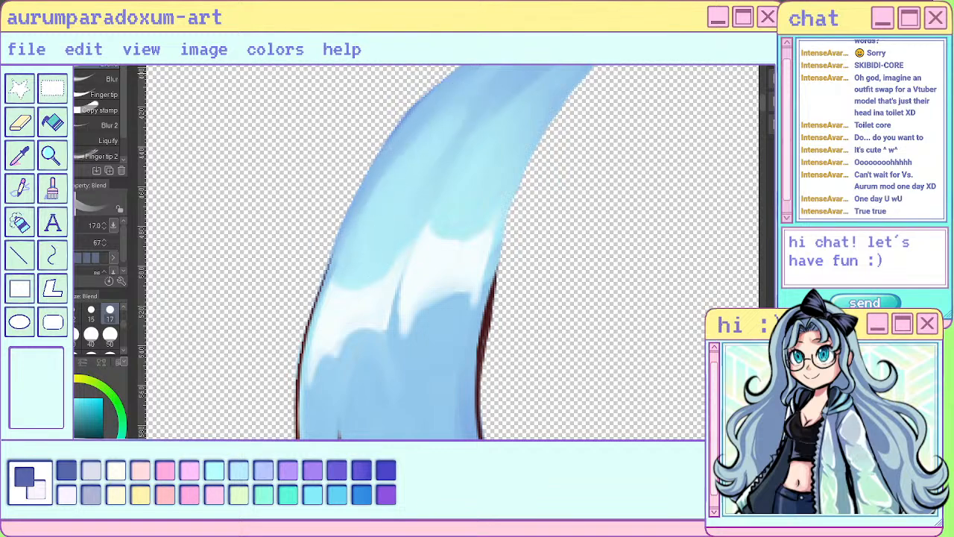
scroll(458, 183, down, 3)
scroll(481, 136, up, 2)
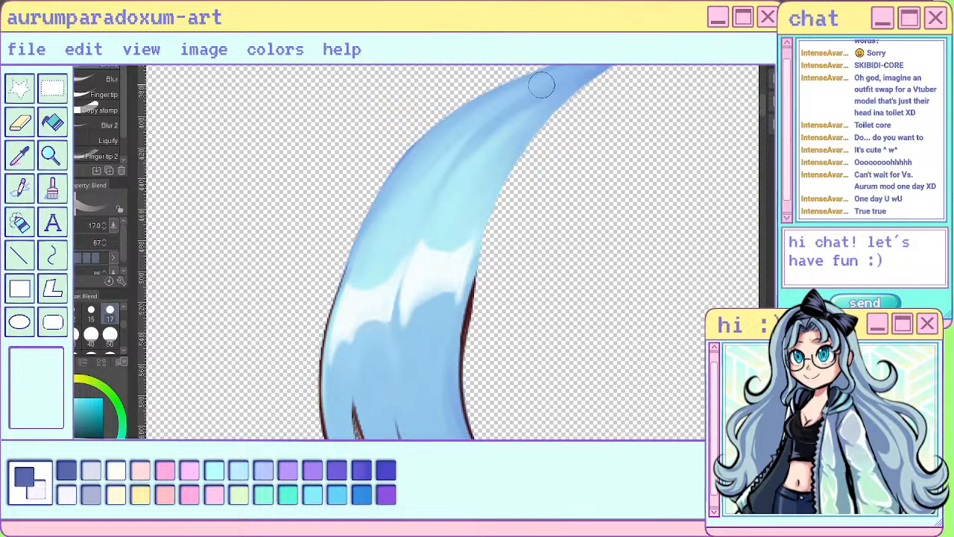
scroll(542, 85, down, 5)
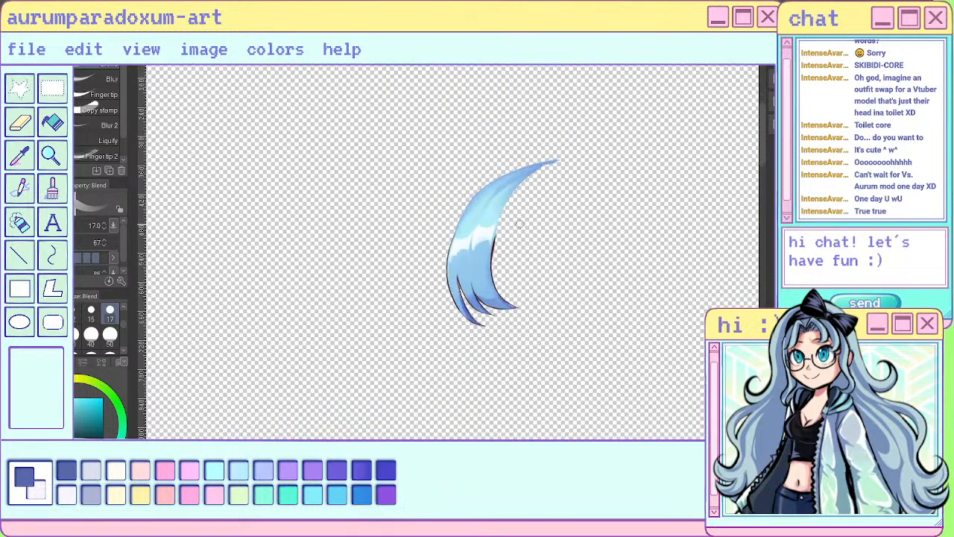
scroll(519, 223, up, 3)
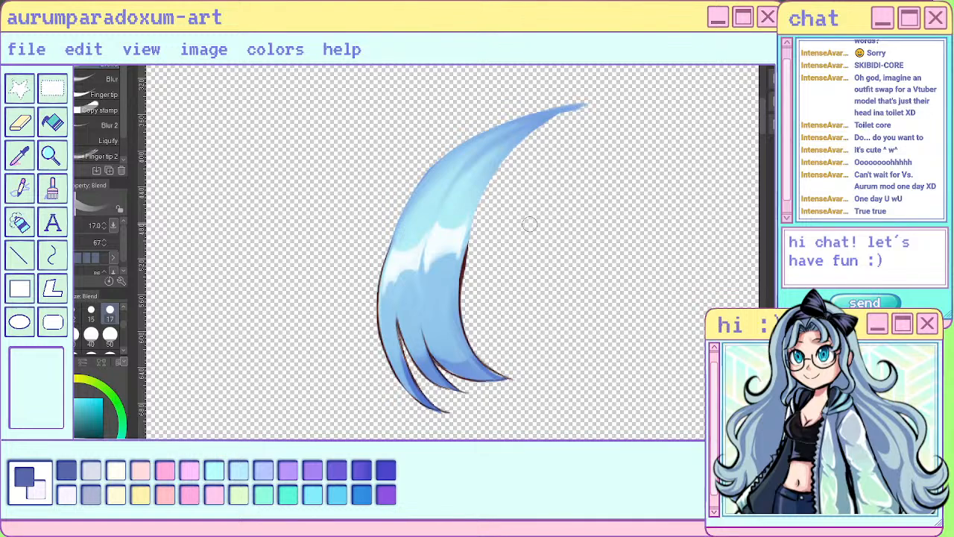
- Blend the darker blue along the isolated bang section's outer edge and root tip, and show the full illustration again
drag(482, 146, 449, 172)
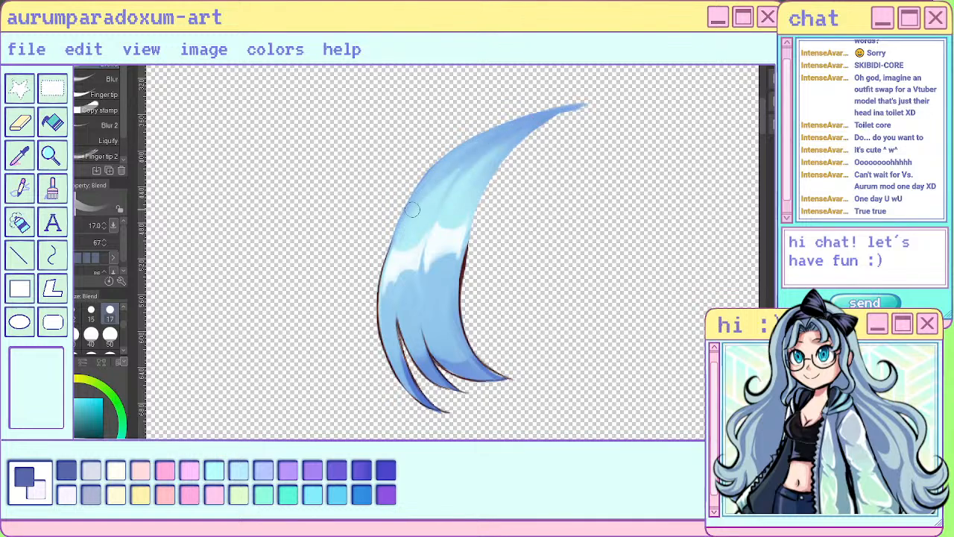
drag(412, 210, 491, 134)
mouse_move(393, 234)
mouse_down()
mouse_move(546, 113)
mouse_move(509, 146)
mouse_up()
drag(553, 113, 589, 101)
scroll(241, 351, down, 3)
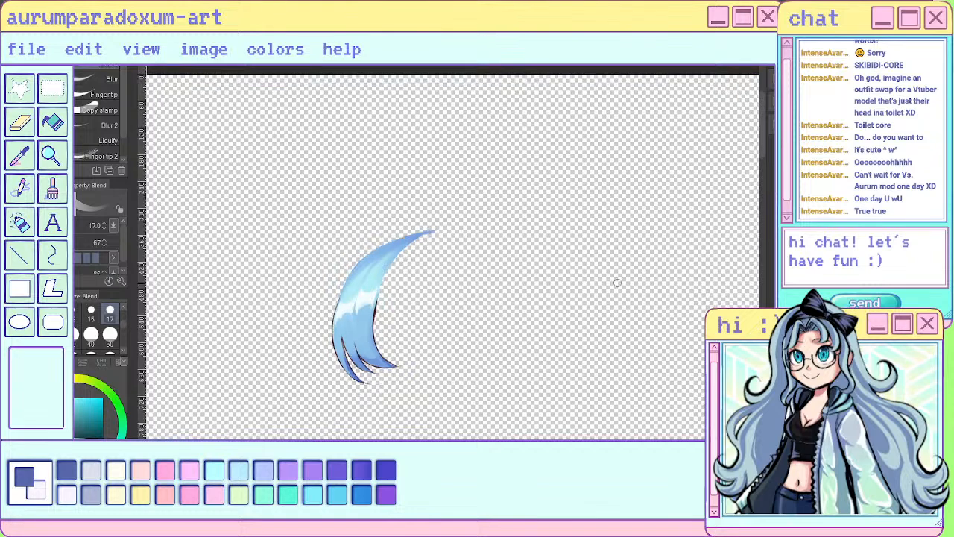
scroll(613, 264, down, 4)
scroll(455, 290, up, 5)
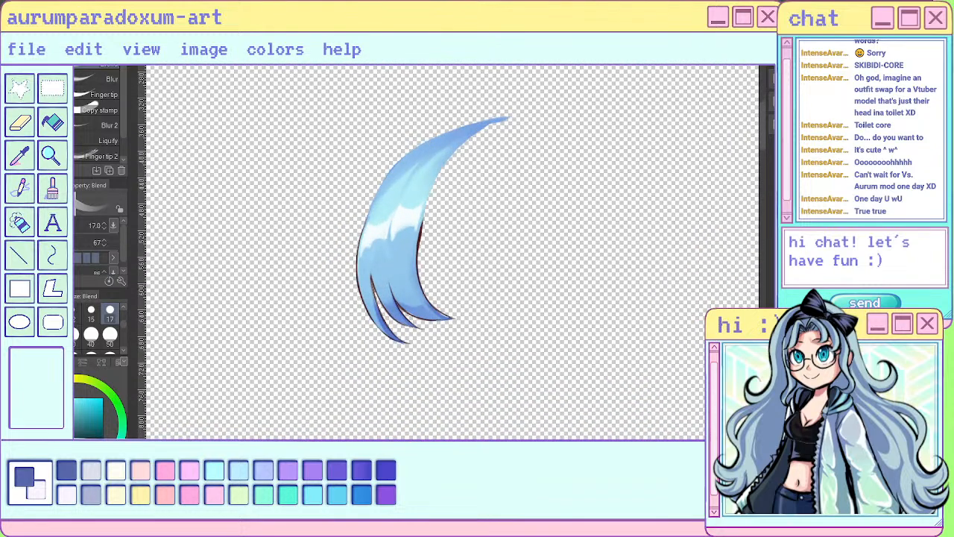
scroll(625, 174, down, 5)
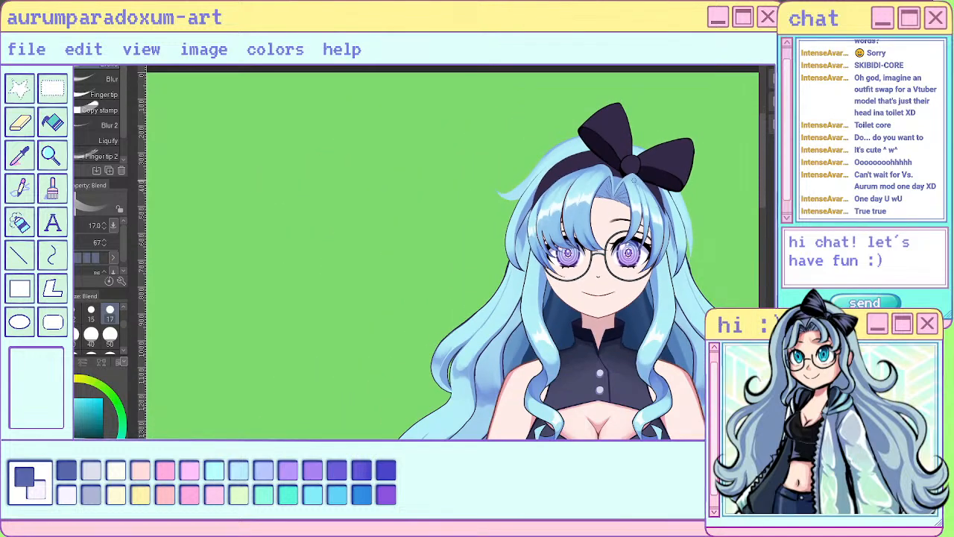
- Examine the left bangs' highlights and root shading up close and against the whole head of hair
scroll(597, 183, up, 5)
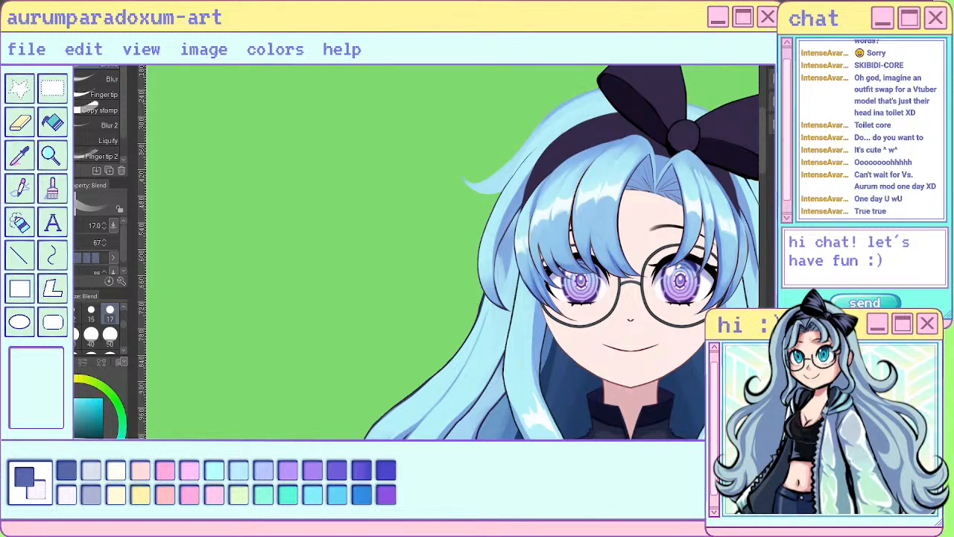
scroll(626, 223, up, 3)
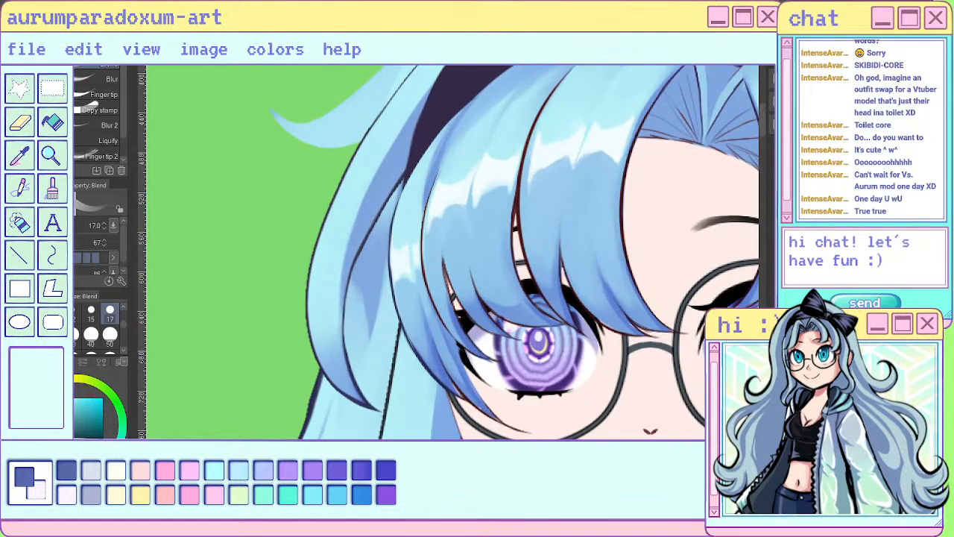
scroll(440, 254, down, 3)
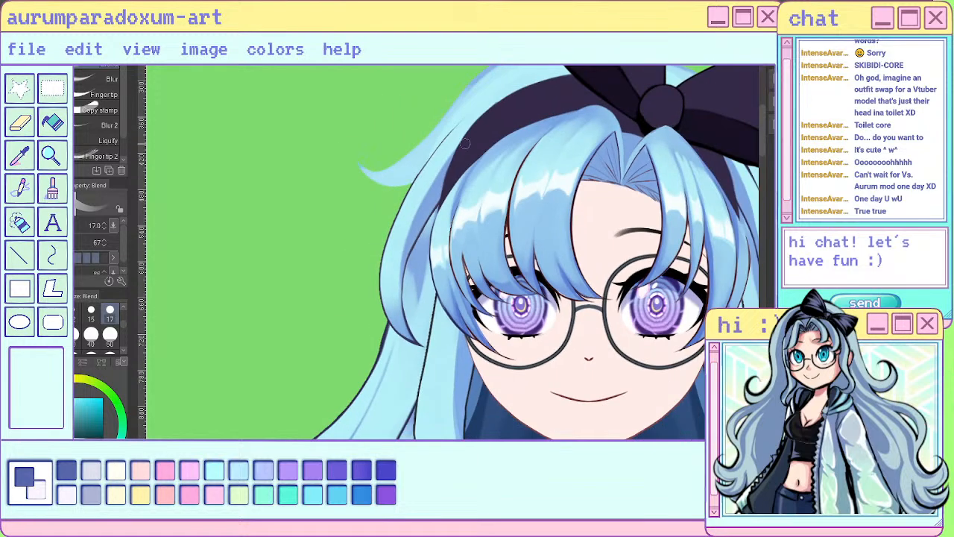
scroll(439, 253, up, 3)
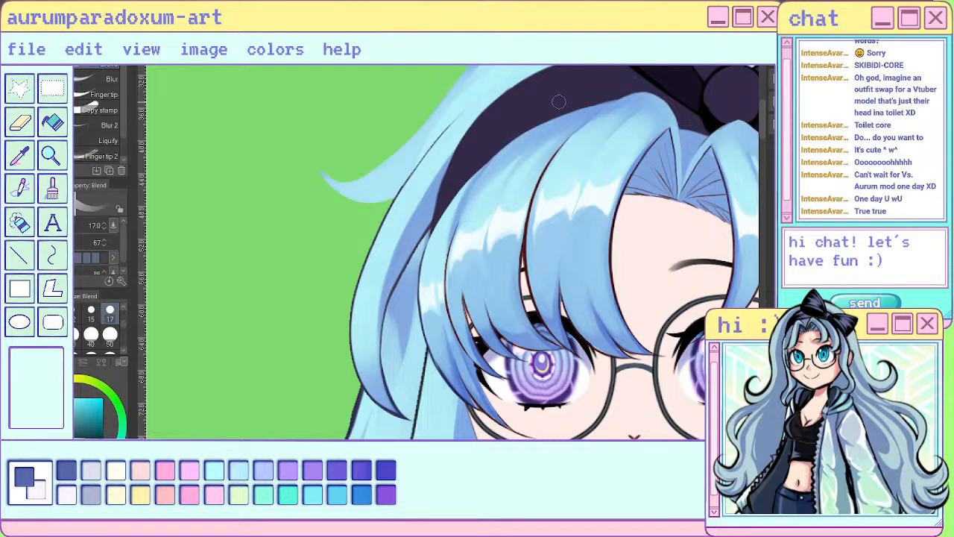
scroll(450, 250, down, 3)
scroll(497, 110, up, 3)
scroll(498, 110, up, 2)
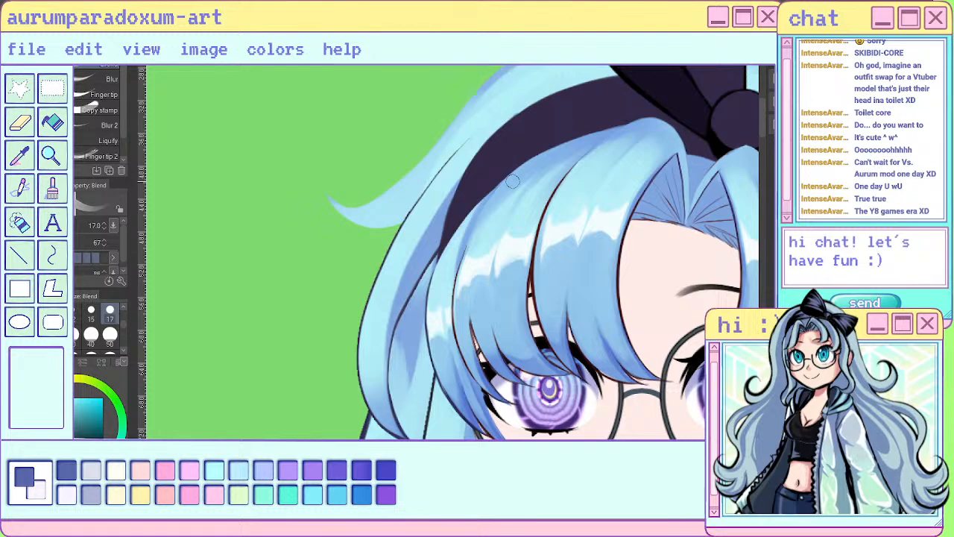
scroll(512, 181, down, 3)
scroll(511, 252, up, 1)
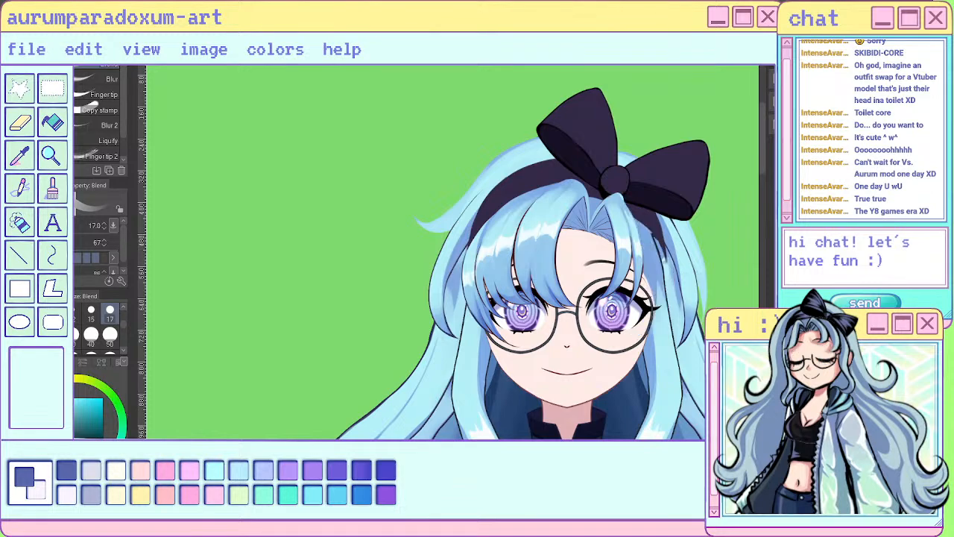
- Blend the highlight on the narrow outermost left bang strand into the surrounding blue
scroll(484, 218, up, 3)
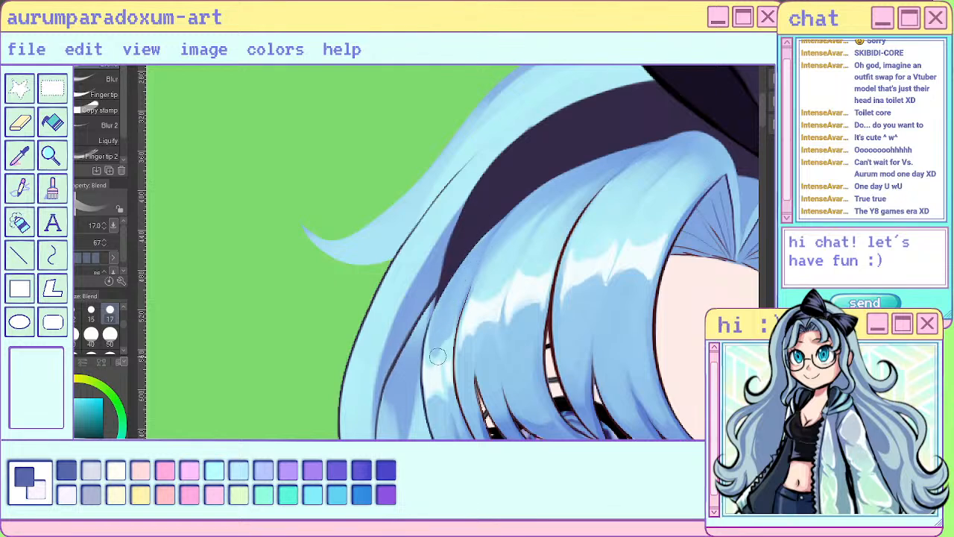
scroll(450, 289, down, 3)
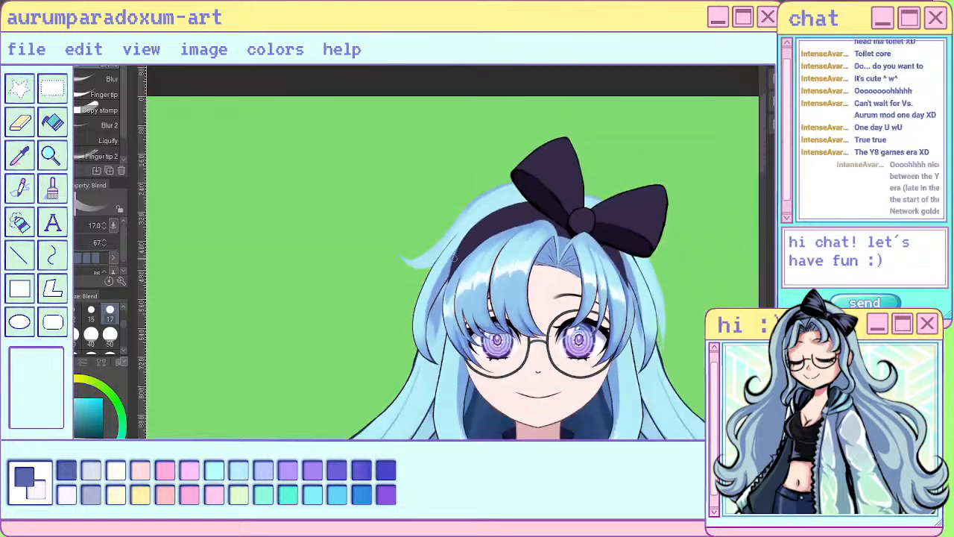
scroll(470, 279, up, 3)
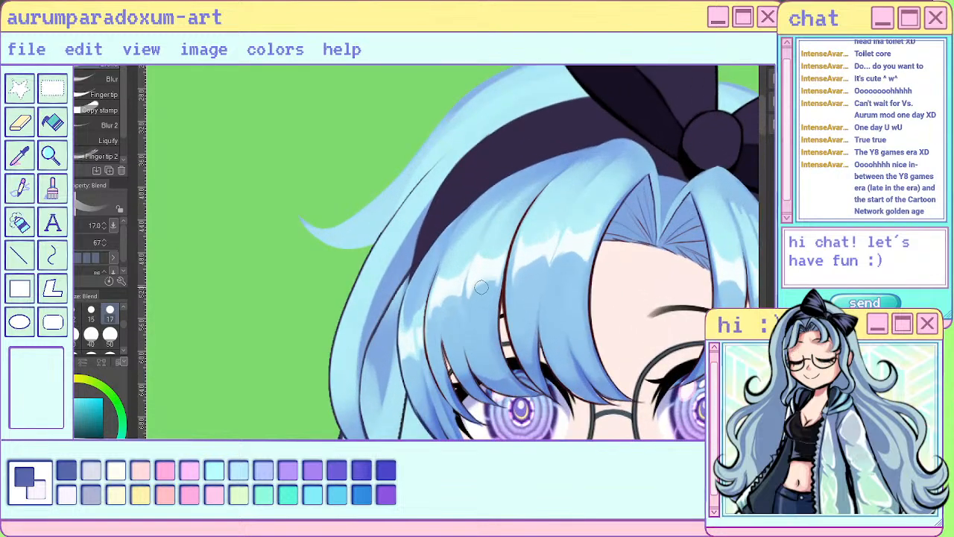
drag(405, 324, 410, 375)
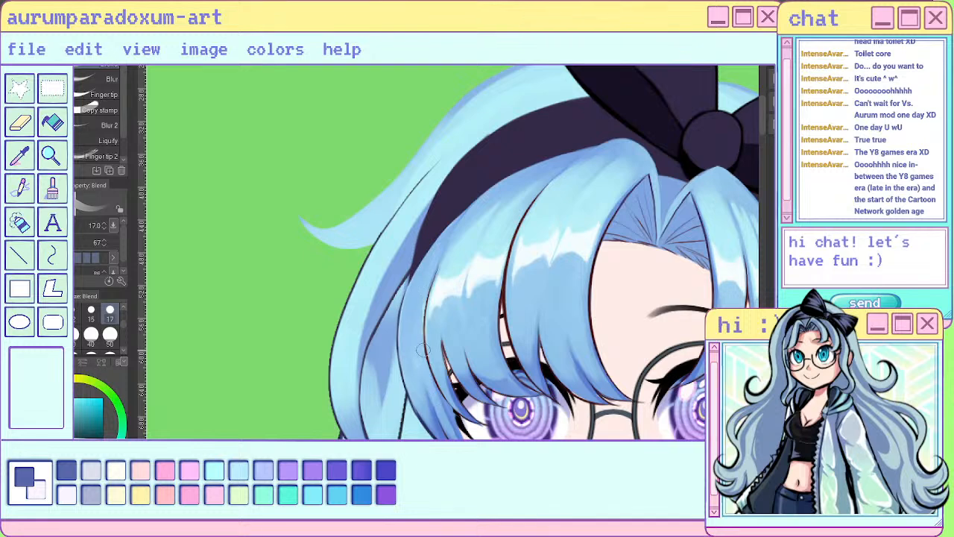
- Line the inner edge of the outermost left bang strand below the headband in sampled deeper blue, using the sai pen at size 8
alt+click(444, 434)
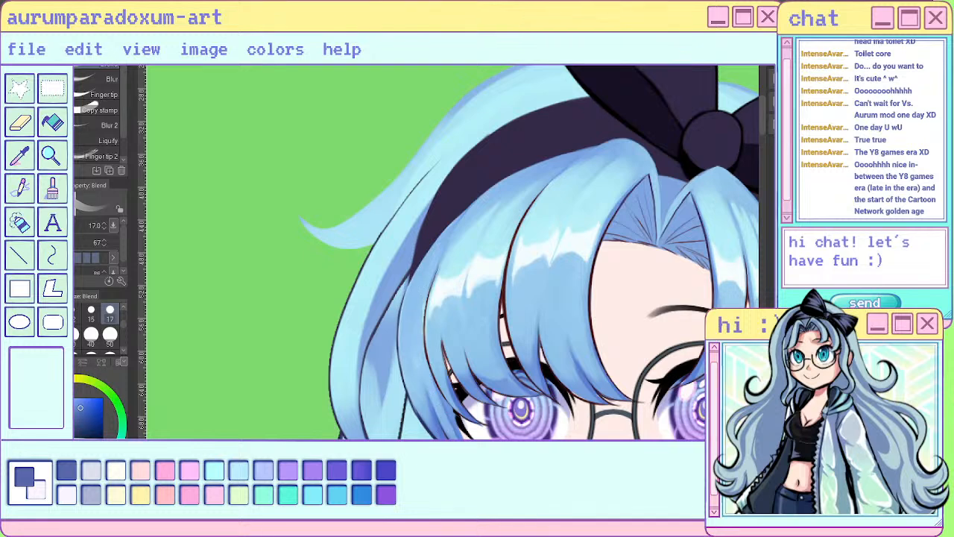
key(p)
drag(400, 335, 460, 216)
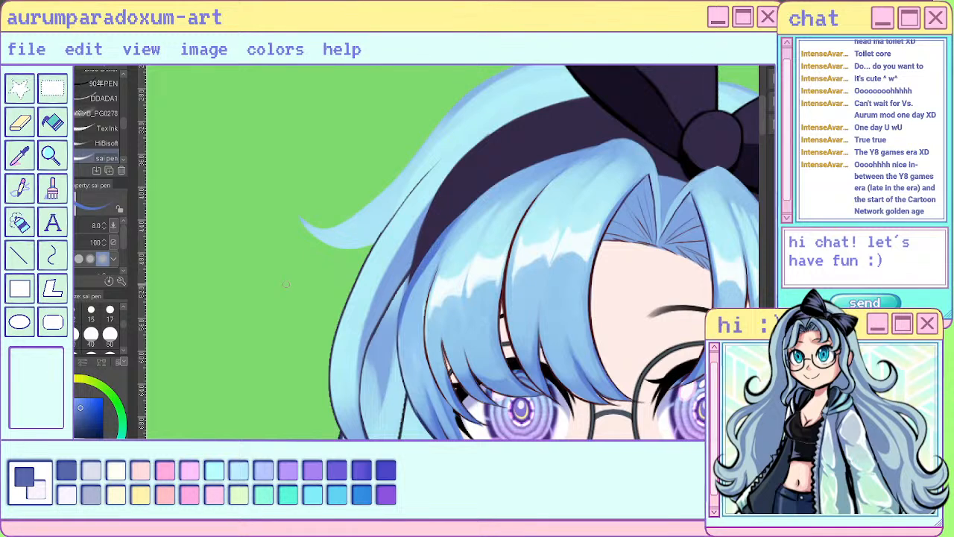
key(ctrl+z)
key(ctrl+z)
key(ctrl+z)
key(ctrl+z)
scroll(473, 233, down, 5)
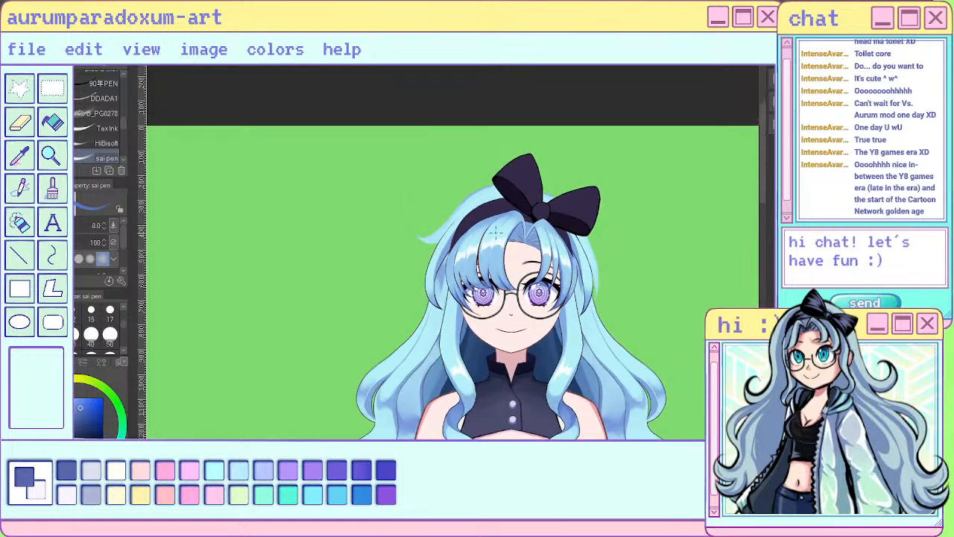
scroll(495, 233, up, 5)
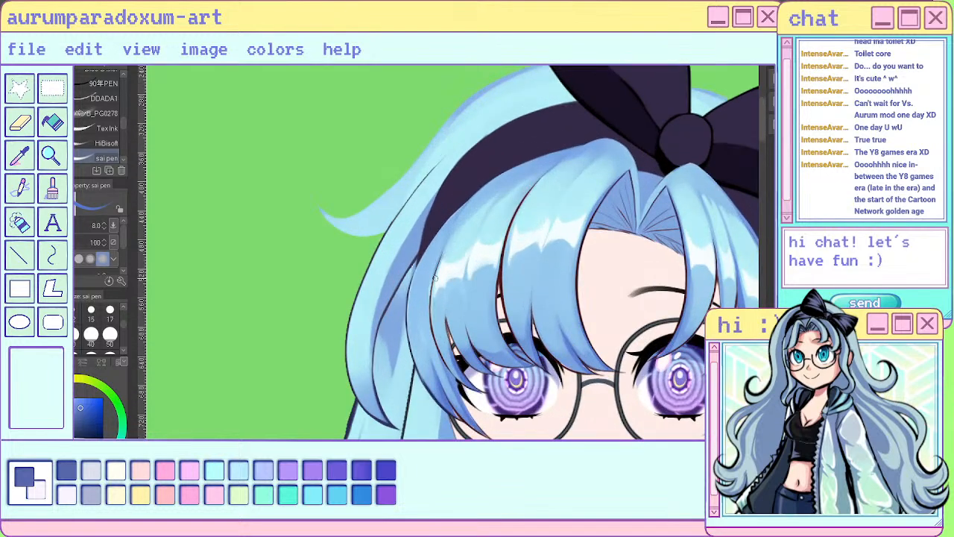
mouse_move(429, 305)
mouse_down()
mouse_move(466, 200)
mouse_move(443, 236)
mouse_move(430, 298)
mouse_up()
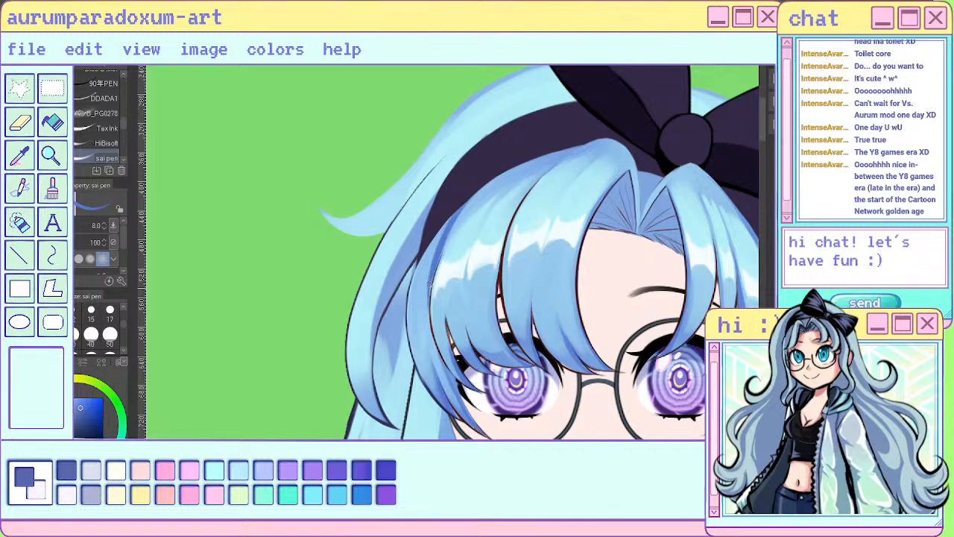
- Deepen the shadow at the root of the outermost left bang strand, just below the headband, with the sai pen
scroll(542, 224, down, 5)
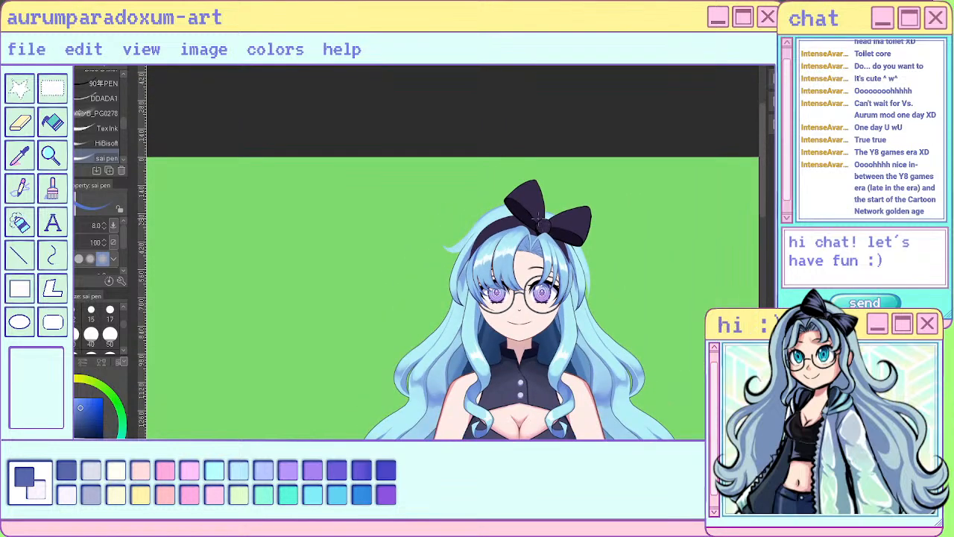
scroll(538, 220, up, 5)
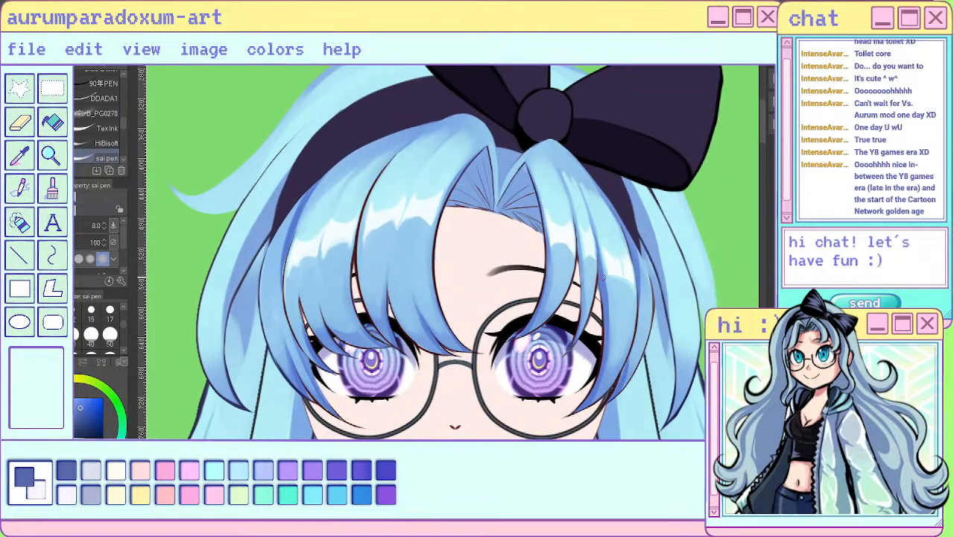
key(i)
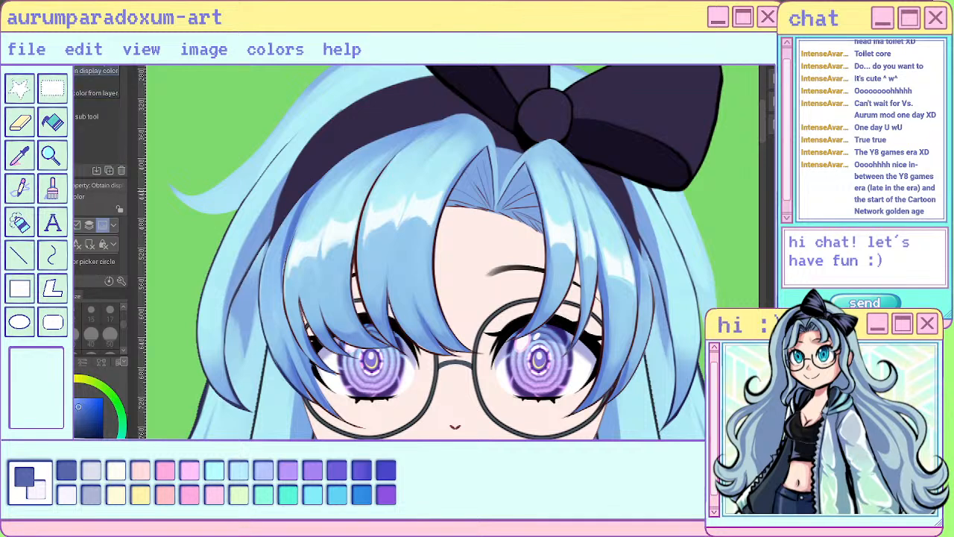
key(p)
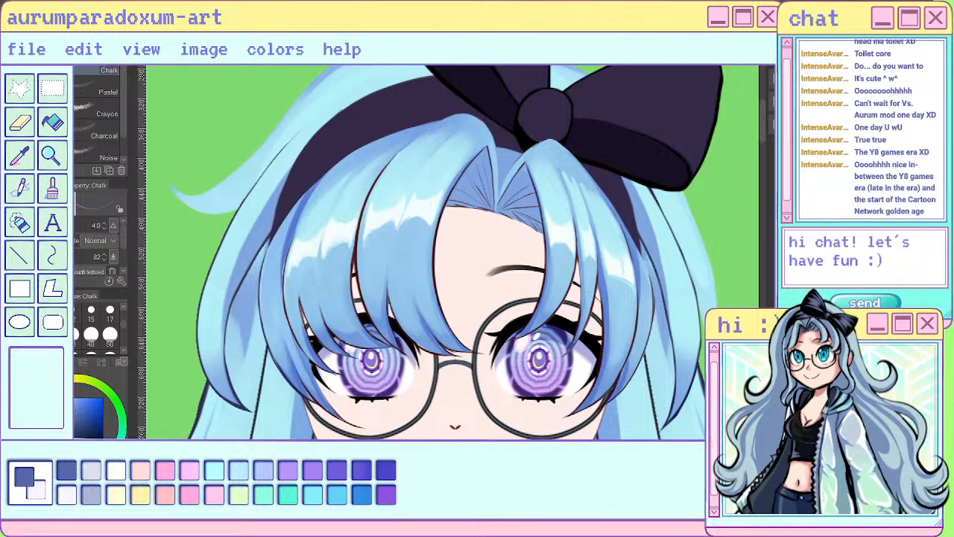
key(p)
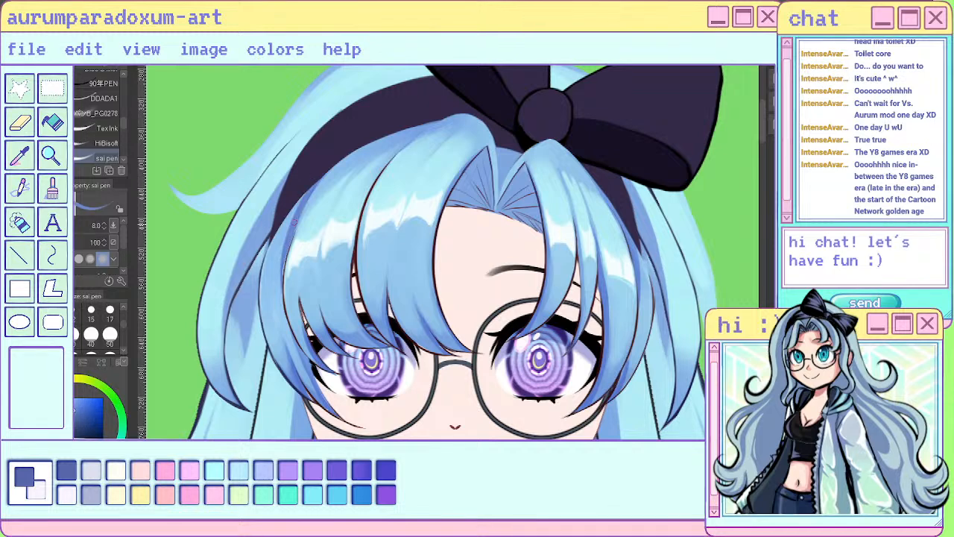
drag(299, 201, 282, 304)
key(ctrl+z)
alt+click(303, 388)
drag(298, 213, 304, 200)
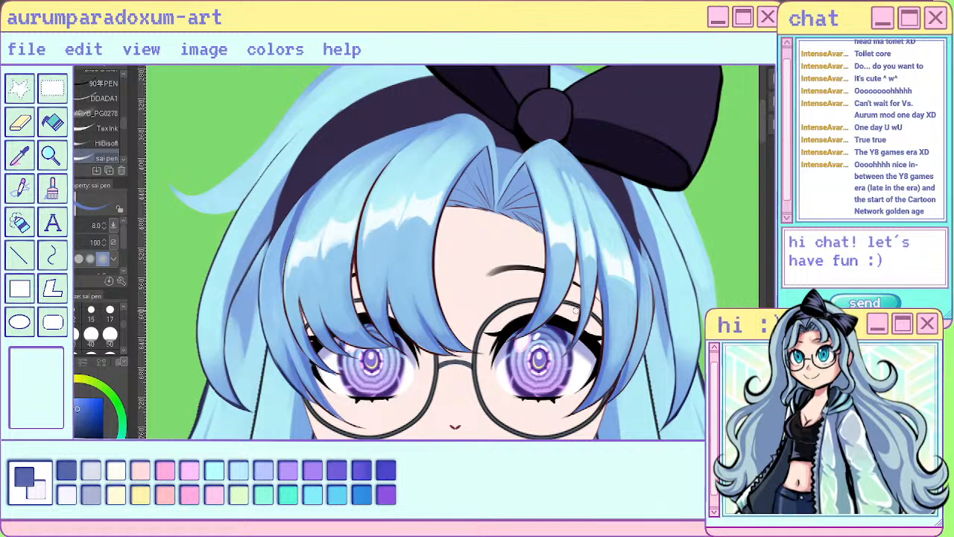
scroll(593, 180, down, 6)
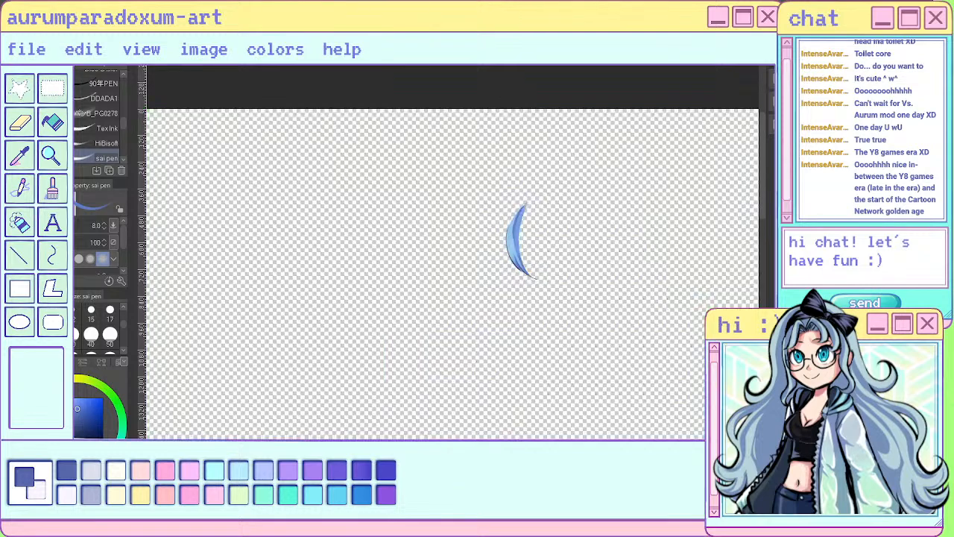
- Reshape the darker blue shadow along the inner side of the isolated outermost left bang strand with the sai pen at size 8
scroll(471, 237, up, 6)
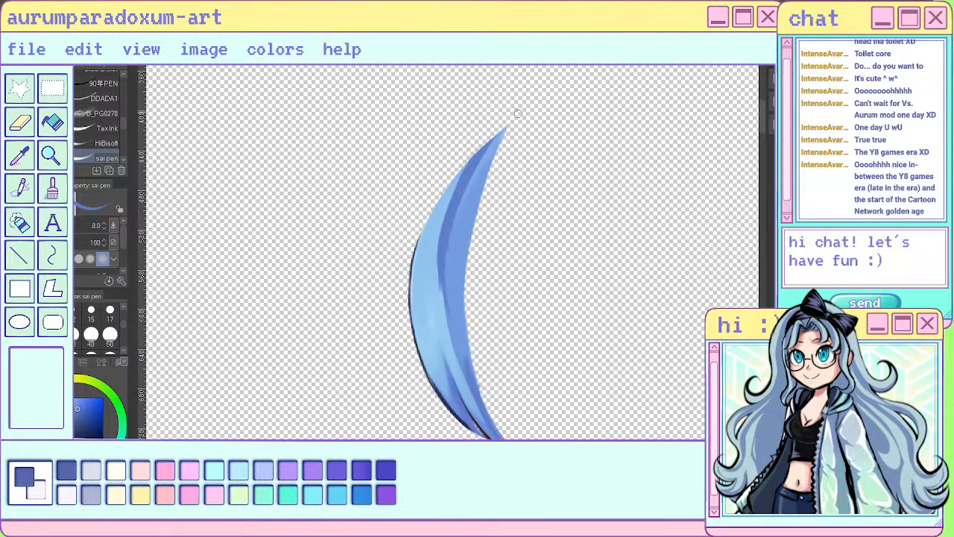
drag(441, 275, 445, 315)
drag(443, 249, 454, 355)
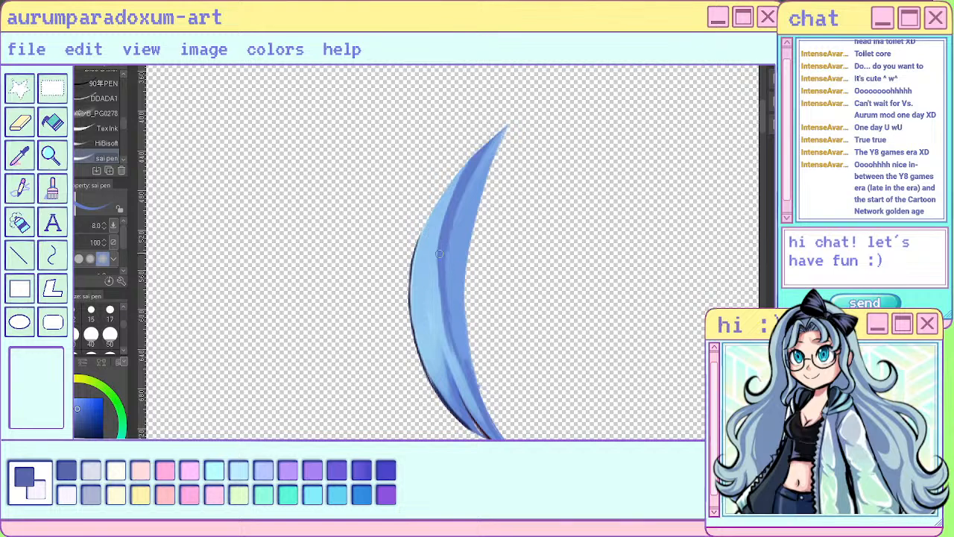
mouse_move(440, 255)
mouse_down()
mouse_move(463, 374)
mouse_move(449, 333)
mouse_up()
alt+click(431, 253)
mouse_move(438, 258)
mouse_down()
mouse_move(468, 160)
mouse_move(441, 231)
mouse_move(438, 293)
mouse_up()
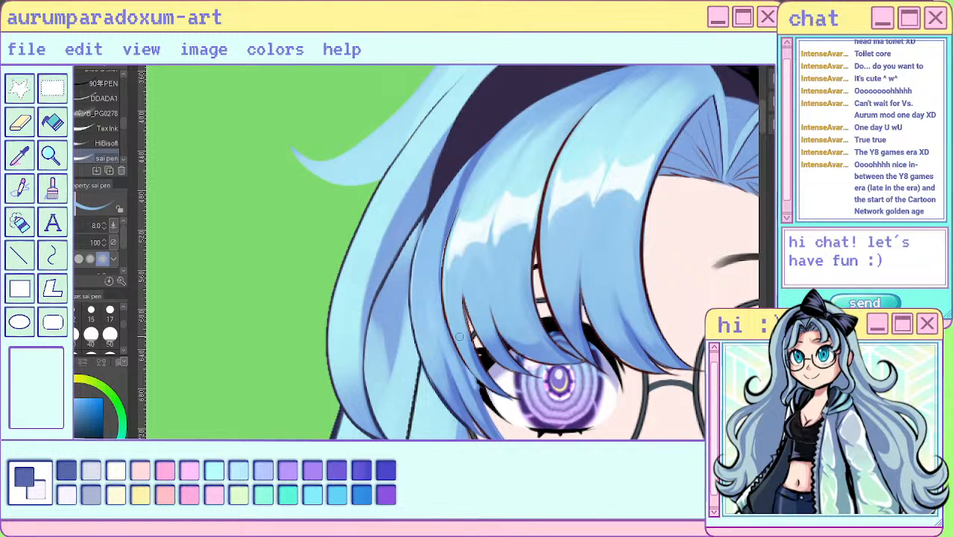
alt+click(481, 399)
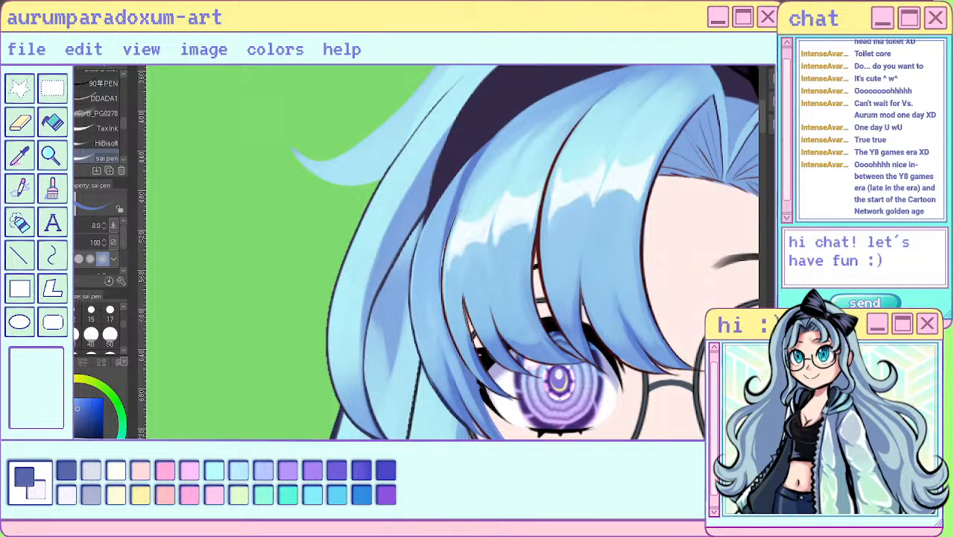
scroll(566, 355, down, 2)
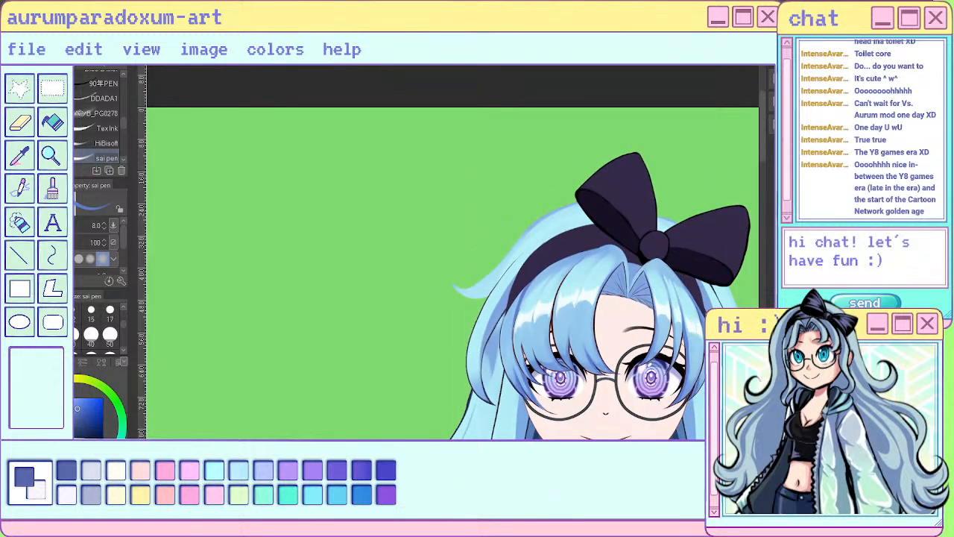
- Blend the isolated strand's inner shadow from the middle up to the root tip, using the Blend tool at size 17
scroll(612, 325, up, 4)
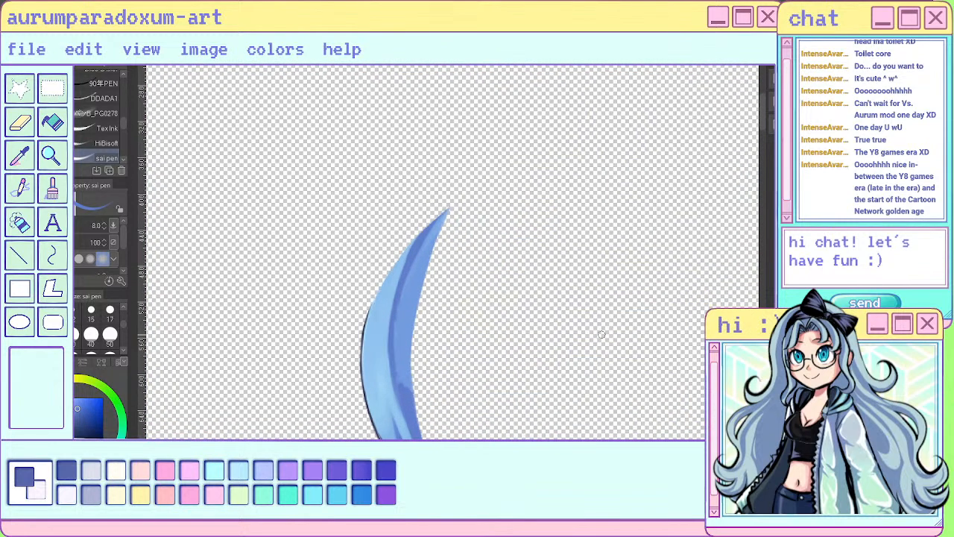
key(j)
mouse_move(412, 402)
mouse_down()
mouse_move(404, 359)
mouse_move(411, 415)
mouse_move(408, 305)
mouse_move(433, 262)
mouse_up()
drag(401, 324, 406, 300)
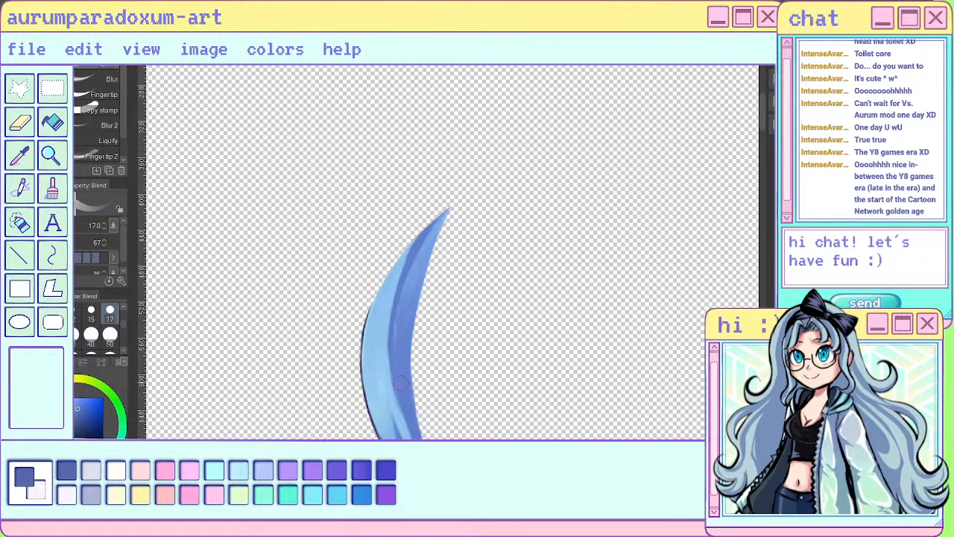
mouse_move(400, 382)
mouse_down()
mouse_move(400, 348)
mouse_move(449, 209)
mouse_up()
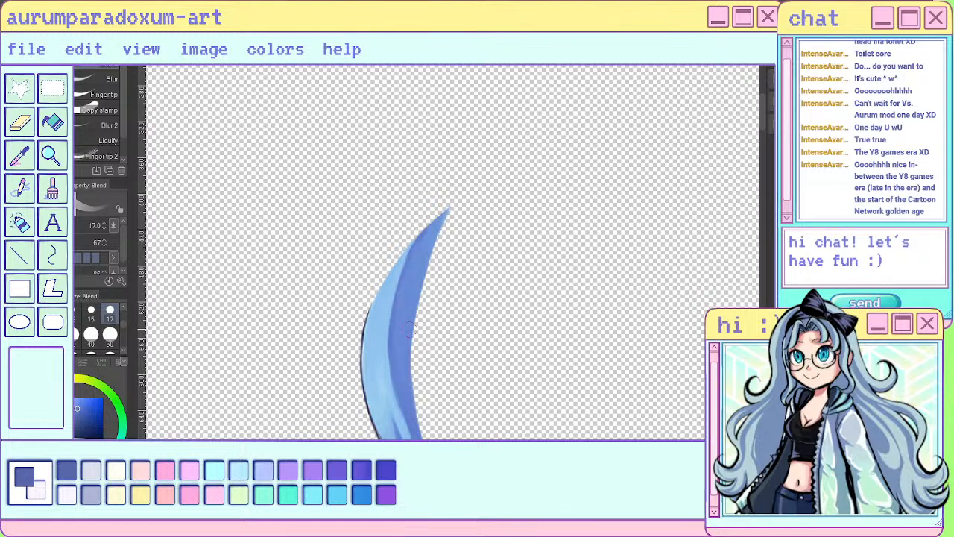
scroll(613, 244, down, 5)
scroll(563, 287, up, 4)
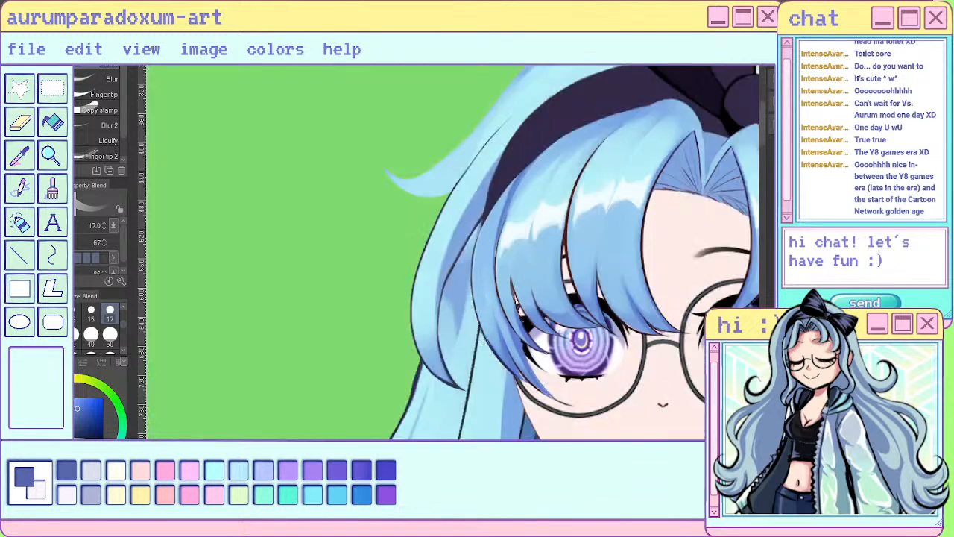
- Paint a light blue highlight on the narrow outermost left bang strand in a color sampled from the hair, using the sai pen
key(ctrl+minus)
key(ctrl+minus)
key(ctrl+minus)
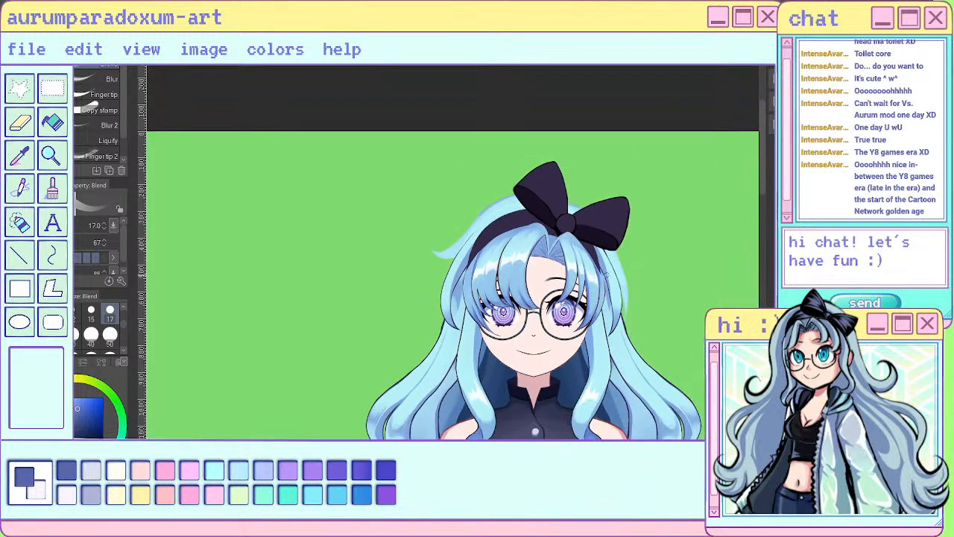
key(ctrl+minus)
scroll(606, 241, up, 8)
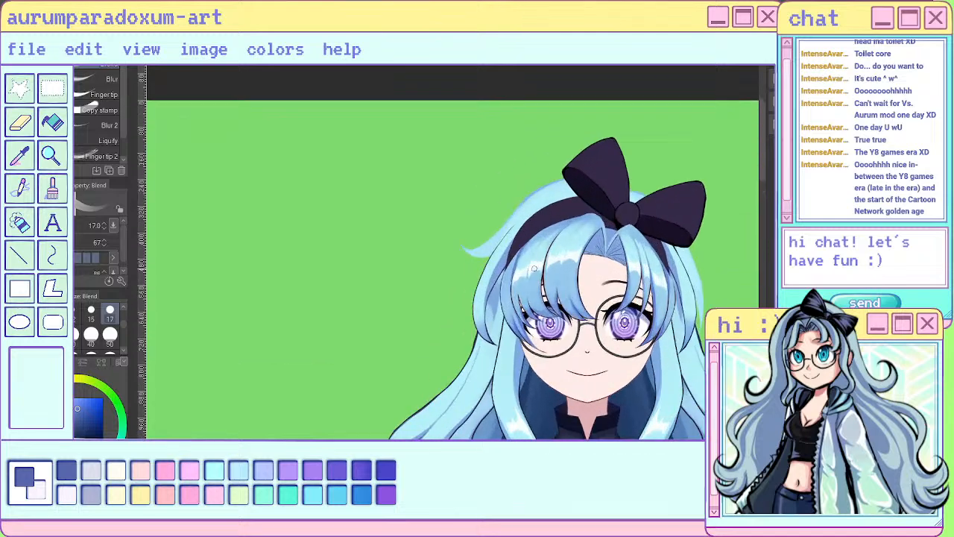
alt+click(445, 252)
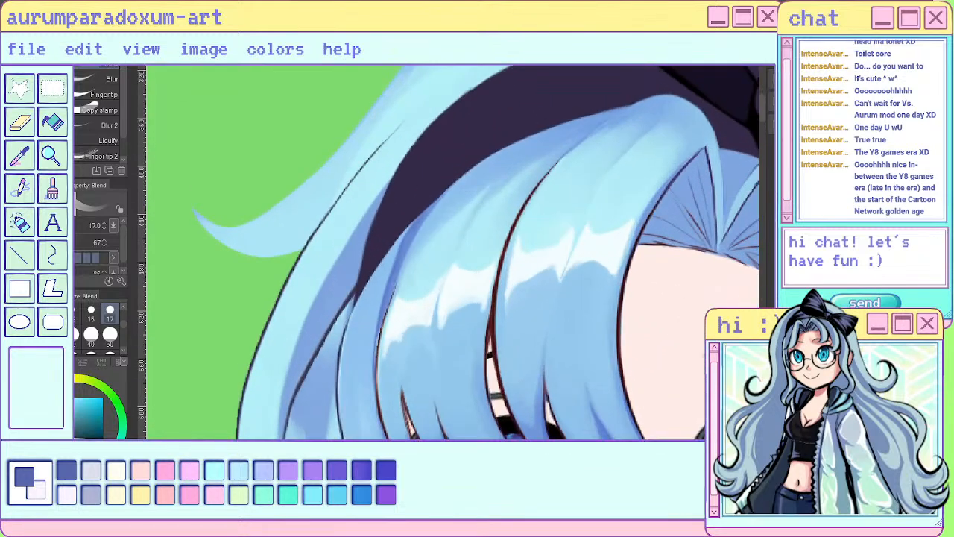
key(p)
mouse_move(349, 397)
mouse_down()
mouse_move(359, 361)
mouse_move(366, 409)
mouse_move(373, 403)
mouse_move(347, 369)
mouse_move(351, 422)
mouse_up()
scroll(358, 399, down, 8)
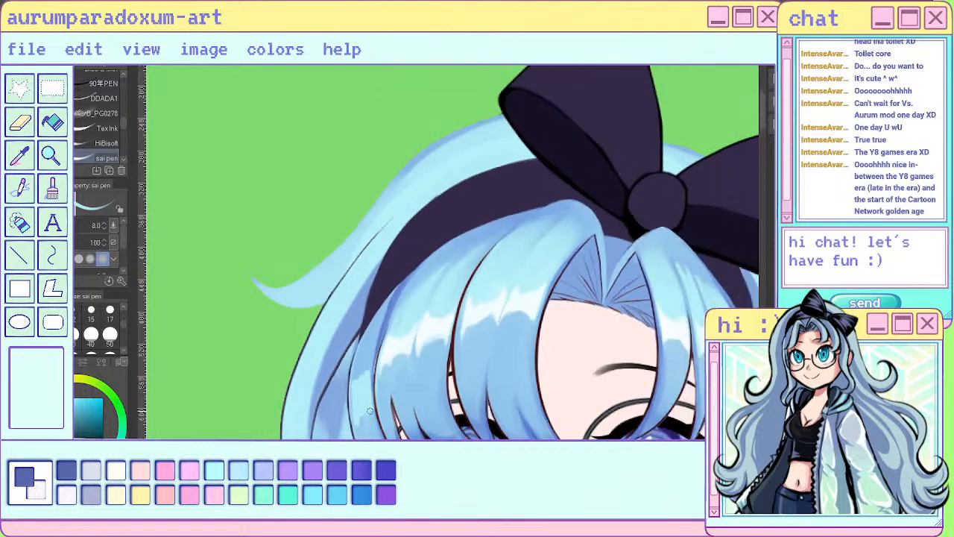
scroll(349, 394, up, 8)
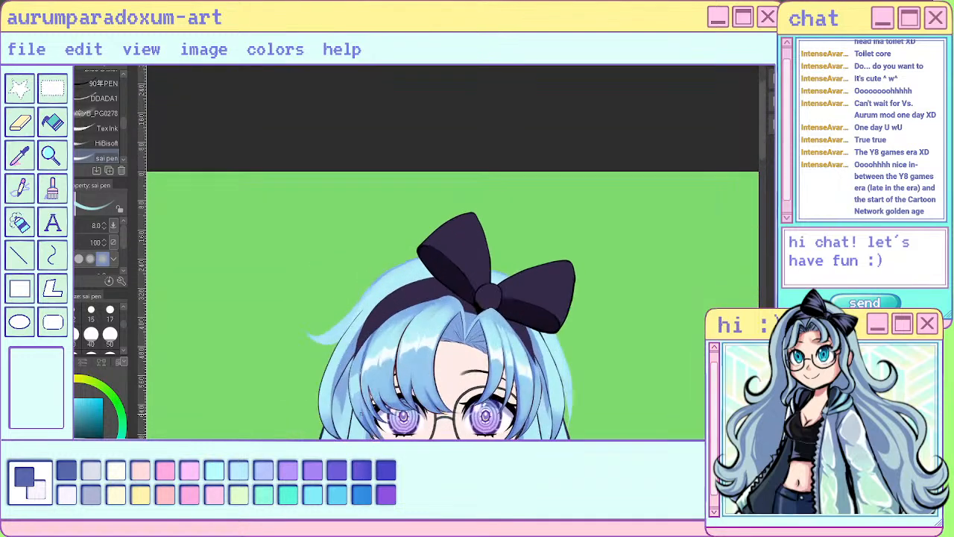
- Soften the light blue highlight on the outermost left strand into the surrounding hair with the Blend tool at size 17
key(j)
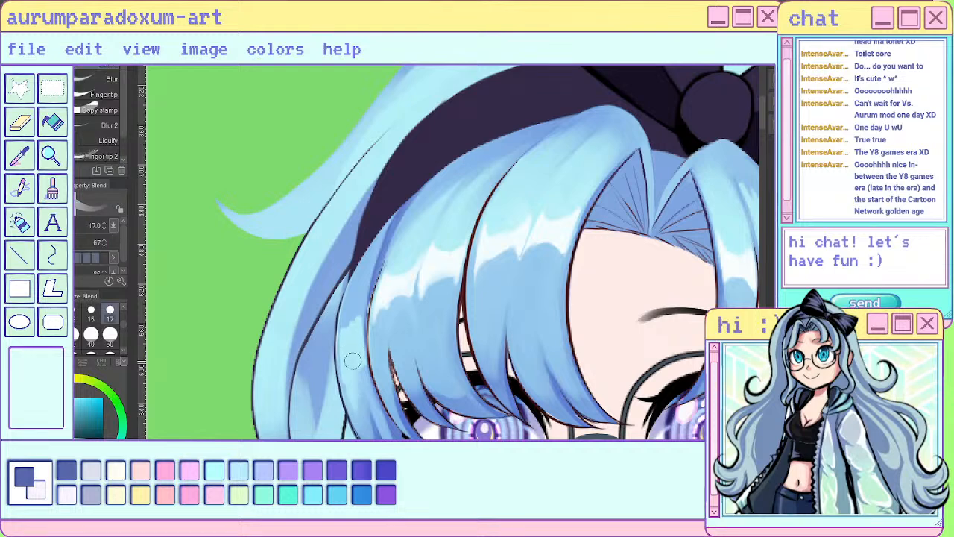
drag(360, 378, 379, 414)
mouse_move(362, 313)
mouse_down()
mouse_move(365, 280)
mouse_move(350, 325)
mouse_up()
drag(358, 407, 367, 432)
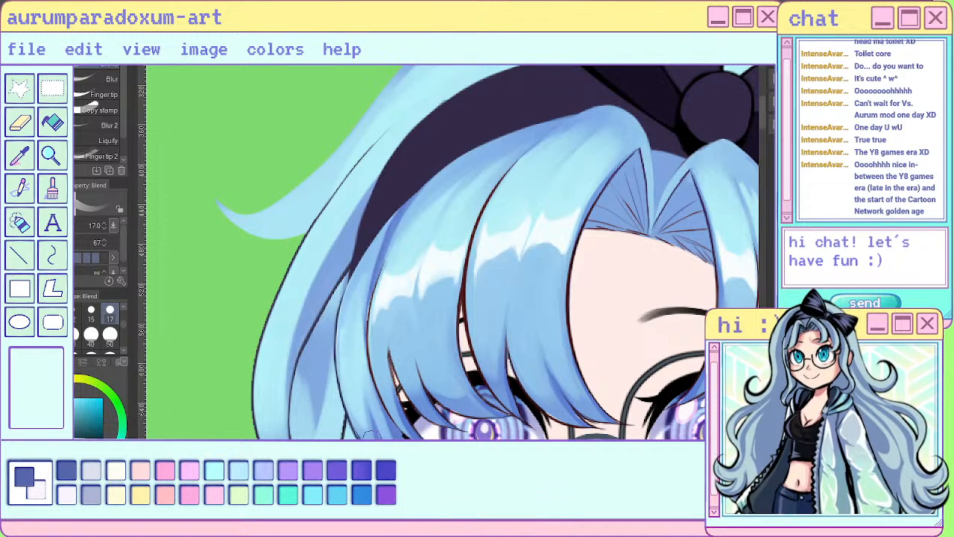
scroll(358, 319, down, 3)
scroll(360, 318, down, 1)
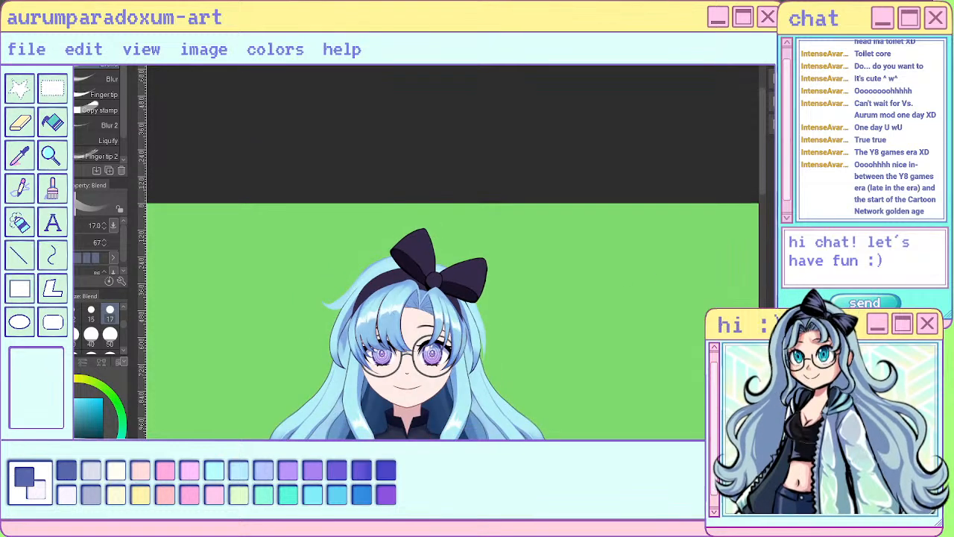
- Add light blue along the outermost right bang strand with the sai pen and blend it into the strand
scroll(482, 339, up, 4)
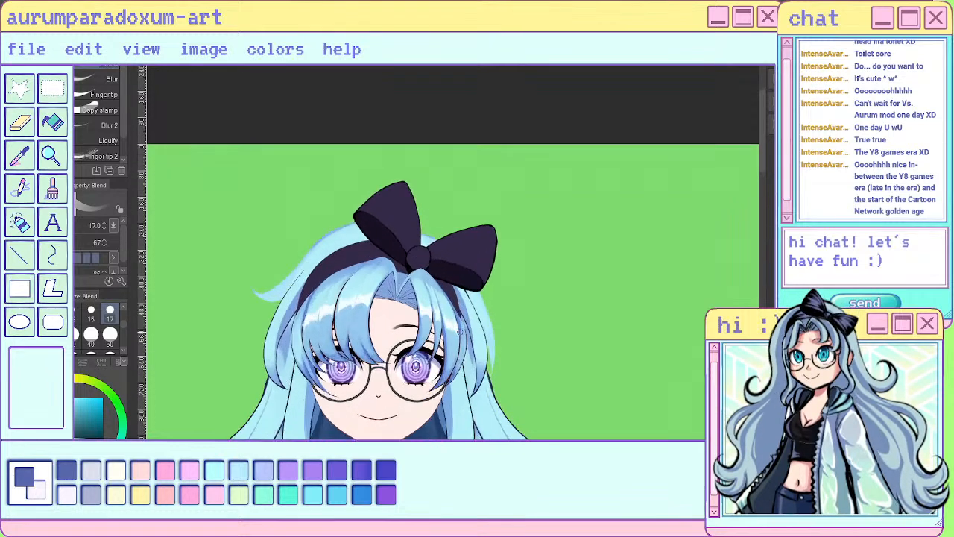
key(p)
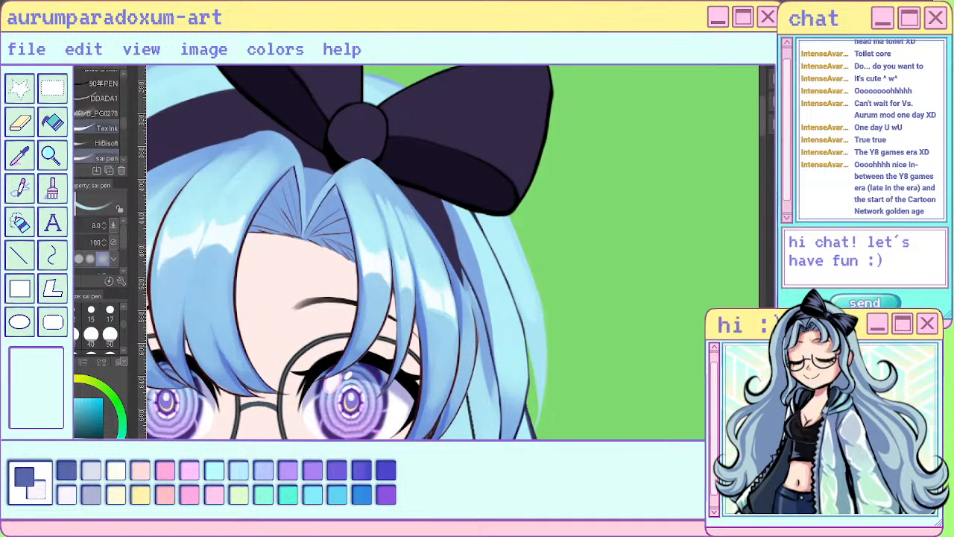
drag(467, 325, 466, 371)
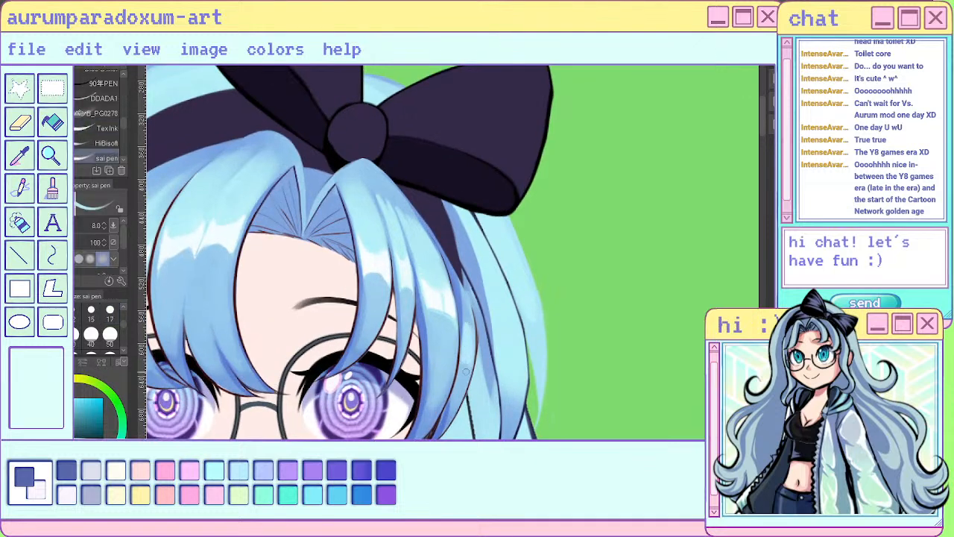
key(j)
mouse_move(461, 334)
mouse_down()
mouse_move(464, 370)
mouse_move(462, 287)
mouse_move(460, 407)
mouse_move(473, 333)
mouse_move(466, 372)
mouse_up()
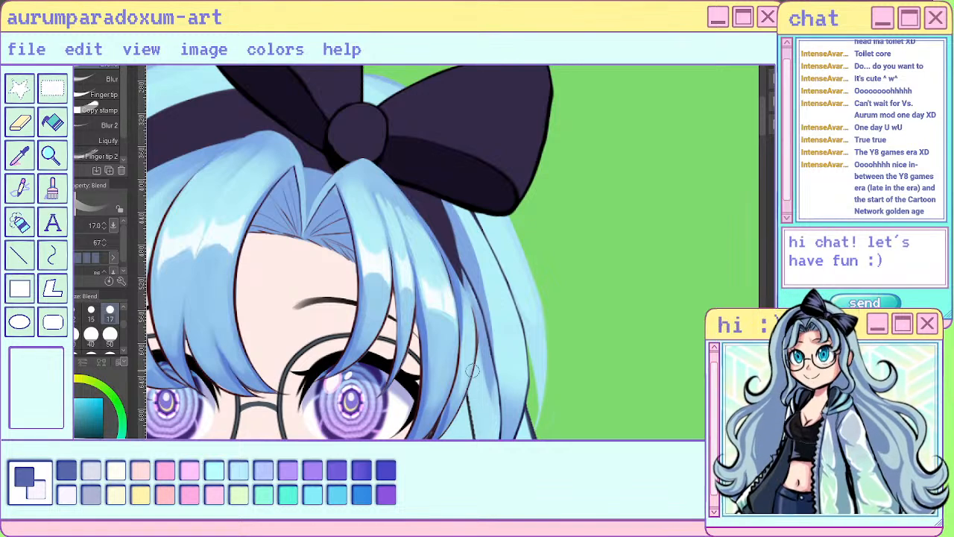
- Mirror the canvas view and paint over the light patch on the isolated outer bang section's inner edge in sampled darker blue
key(h)
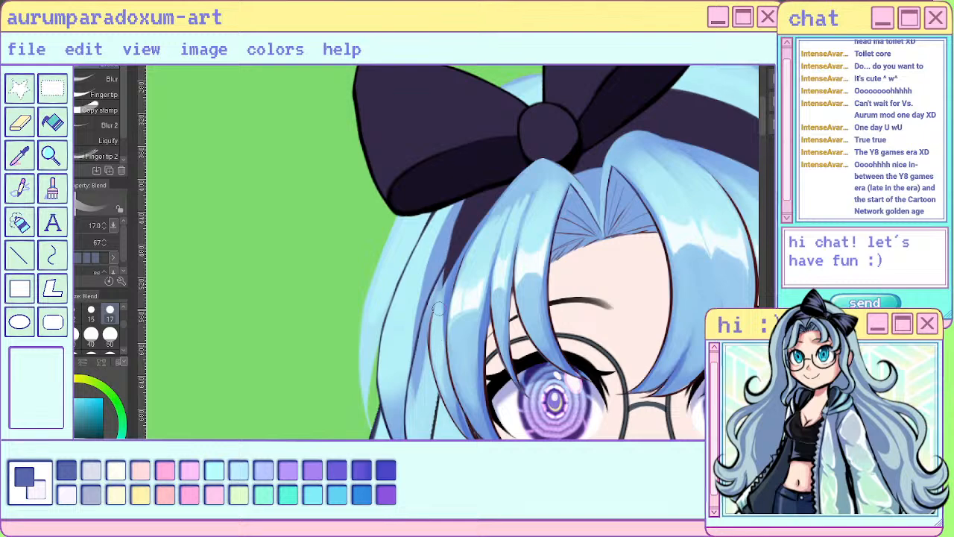
scroll(437, 335, down, 6)
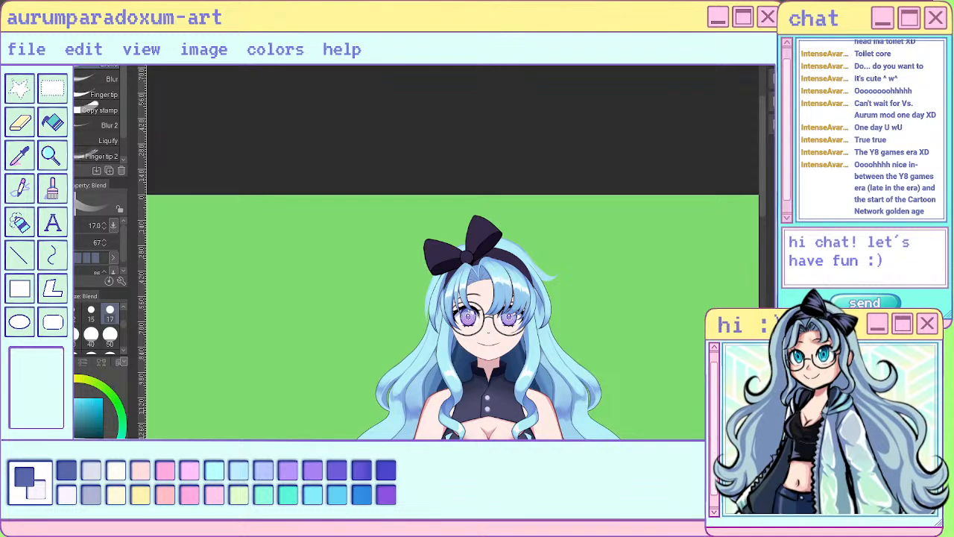
scroll(447, 300, up, 5)
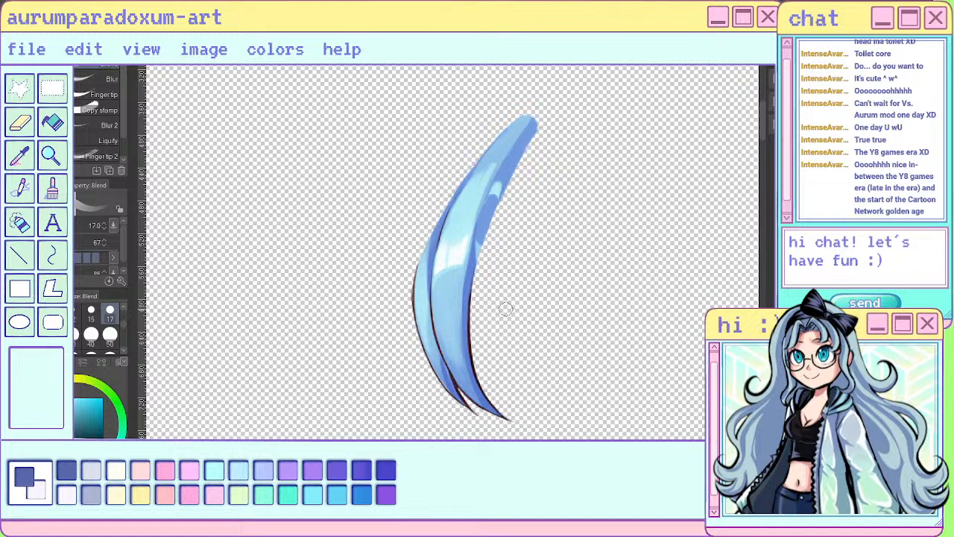
alt+click(489, 207)
click(22, 142)
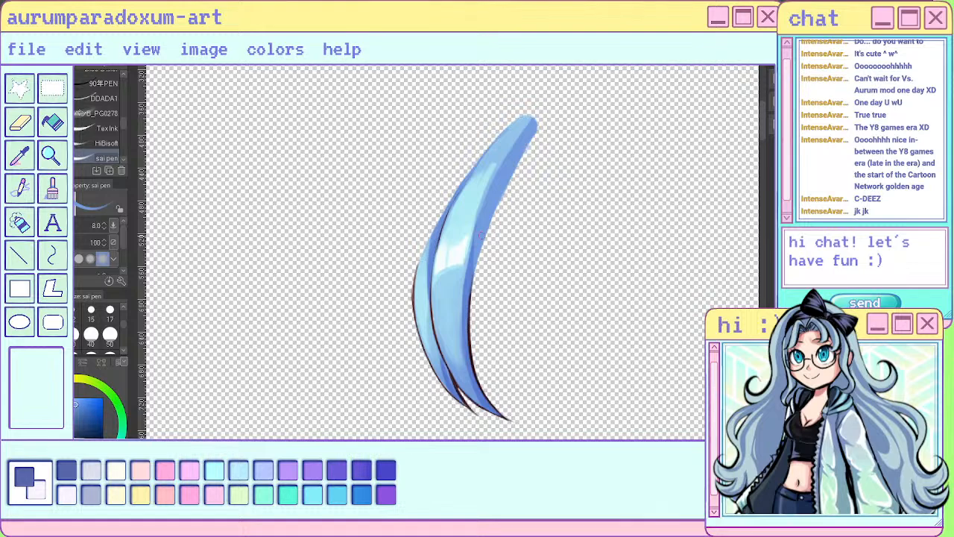
- Blend the darker blue inner edge of the isolated bang section up toward its root and show the full illustration again
key(j)
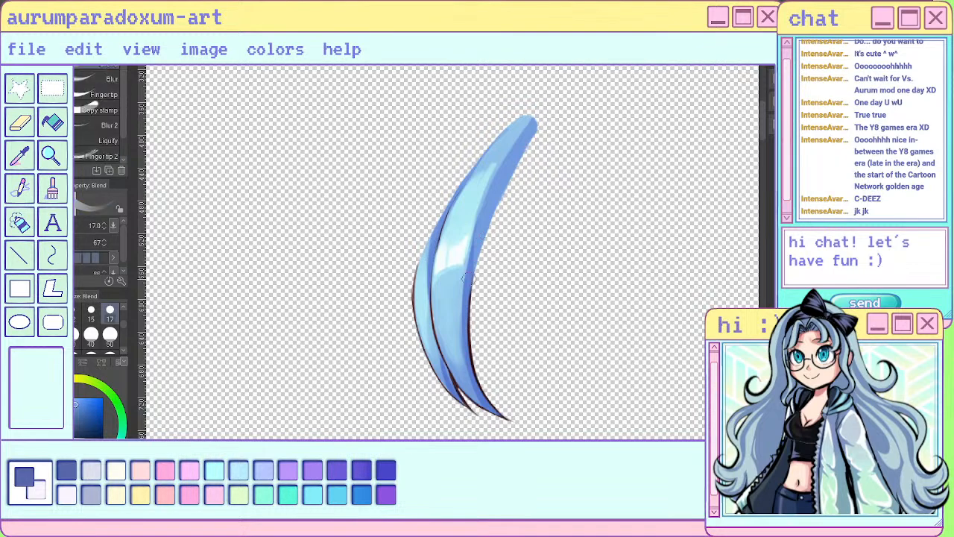
drag(467, 278, 511, 170)
scroll(565, 85, down, 3)
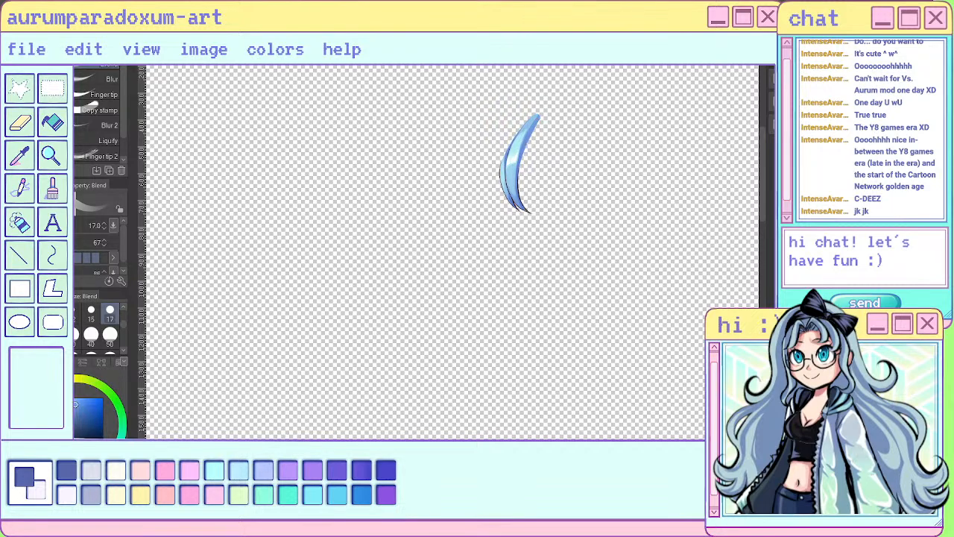
scroll(522, 213, down, 3)
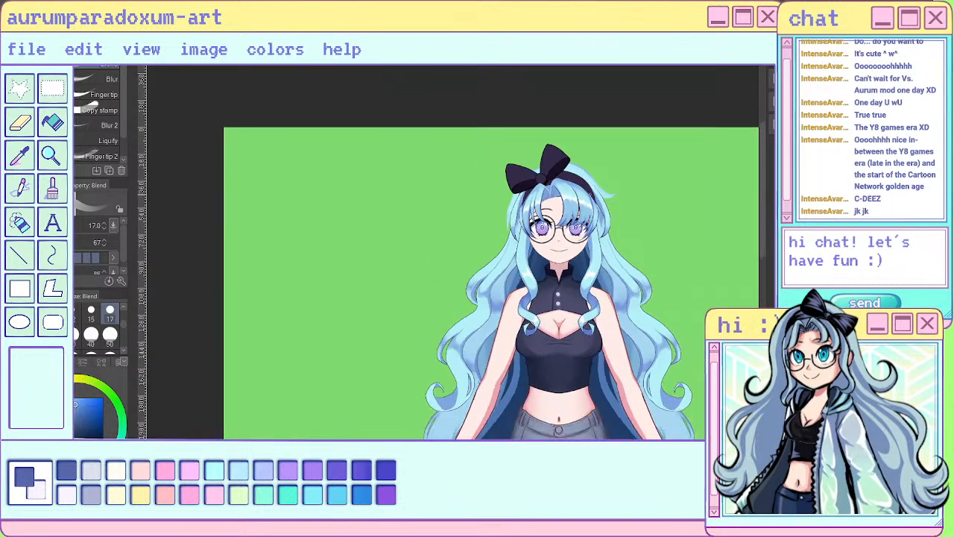
- Check the front hair shading and highlights against the whole character, both close up and at full-figure distance
scroll(589, 190, up, 5)
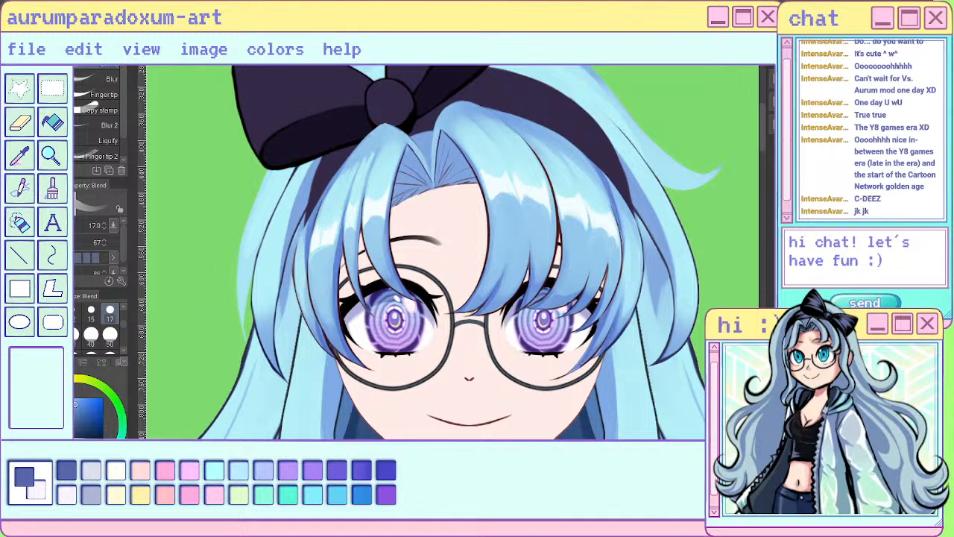
scroll(520, 185, down, 4)
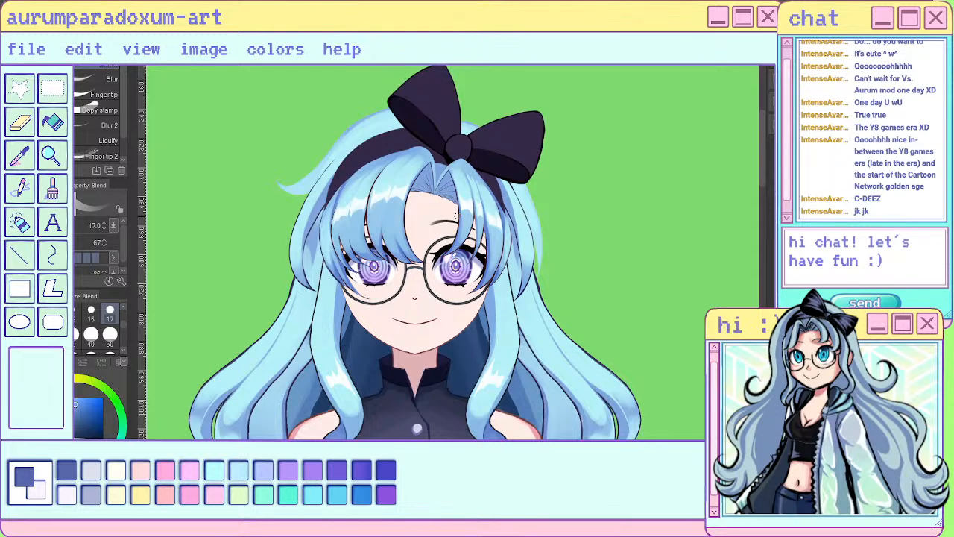
scroll(480, 200, down, 5)
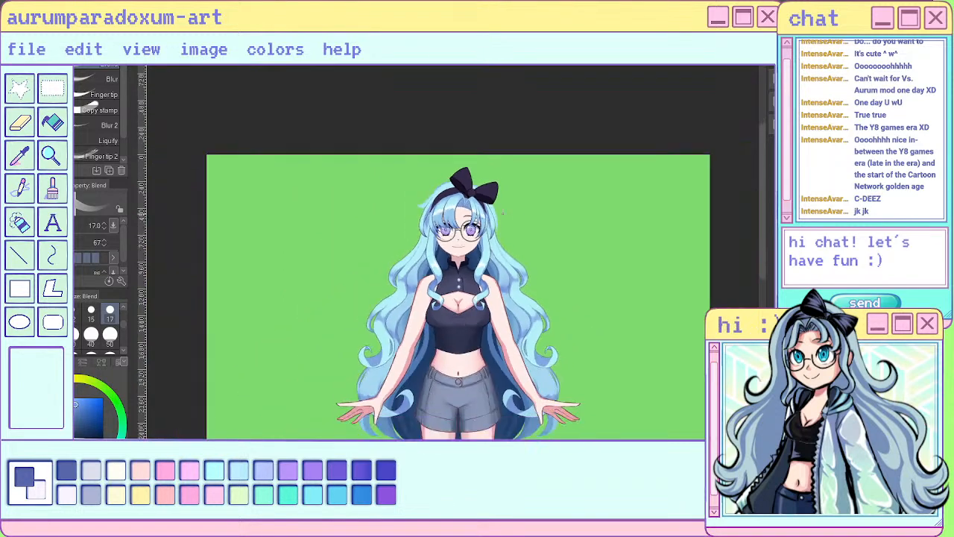
scroll(483, 224, up, 5)
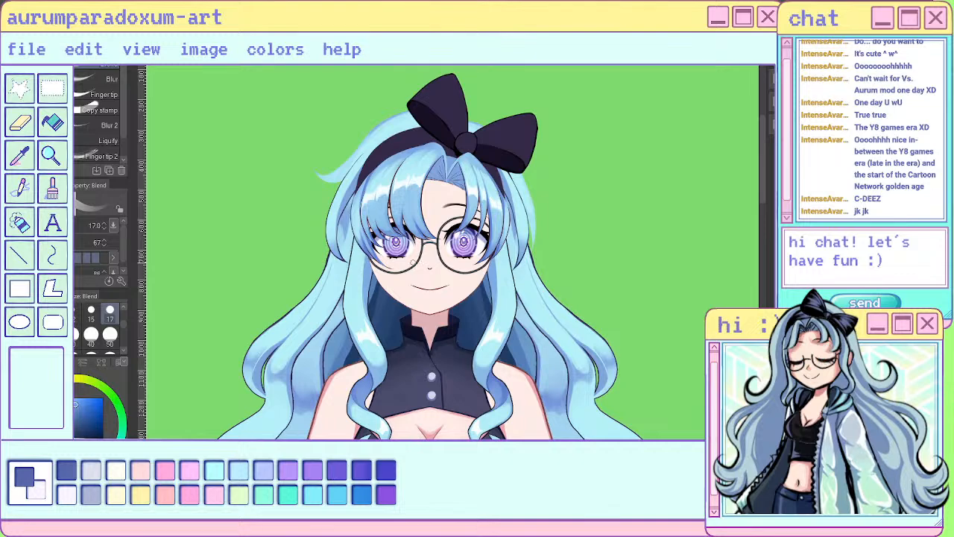
scroll(405, 261, down, 4)
scroll(409, 221, up, 3)
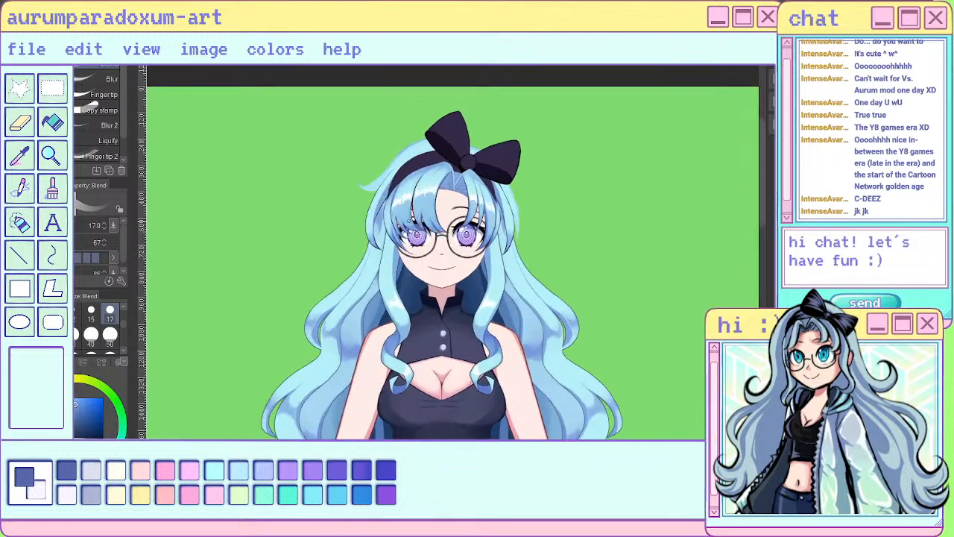
scroll(485, 246, up, 4)
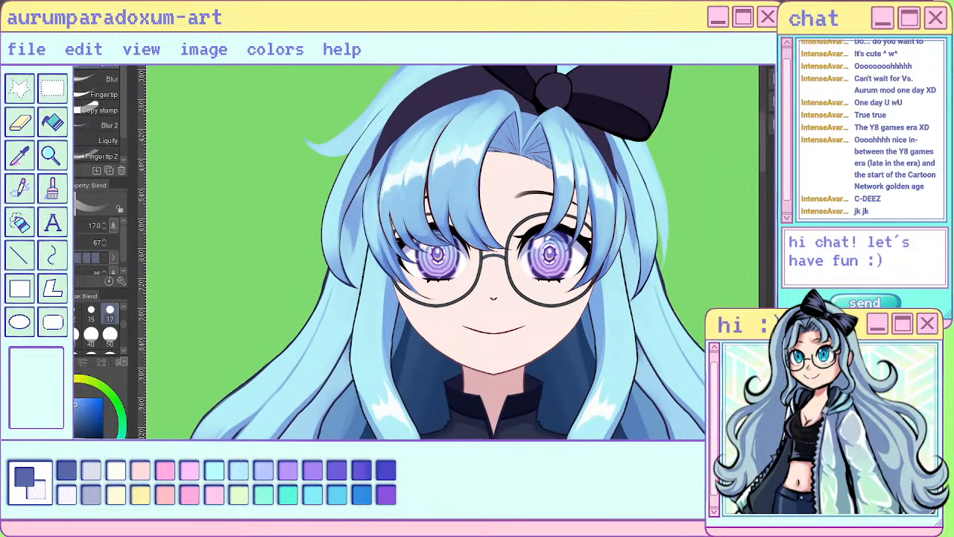
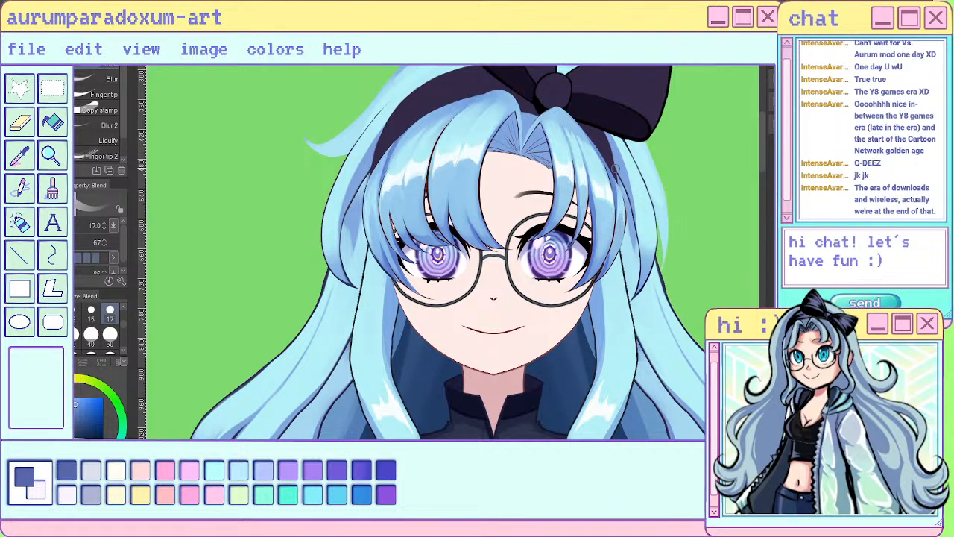
- Check the bang shading on the full character, showing all layers again and comparing the face close-up with the whole figure
scroll(539, 246, down, 3)
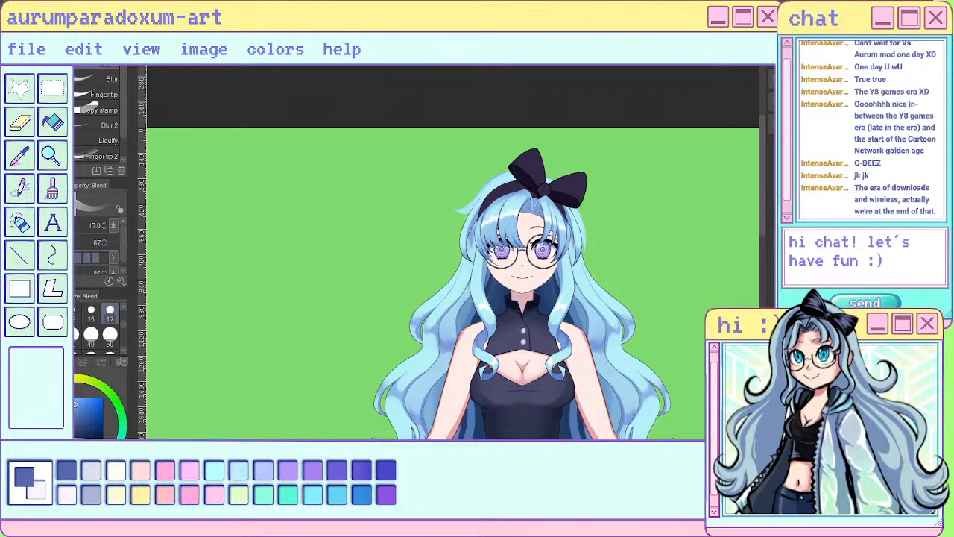
scroll(496, 233, up, 6)
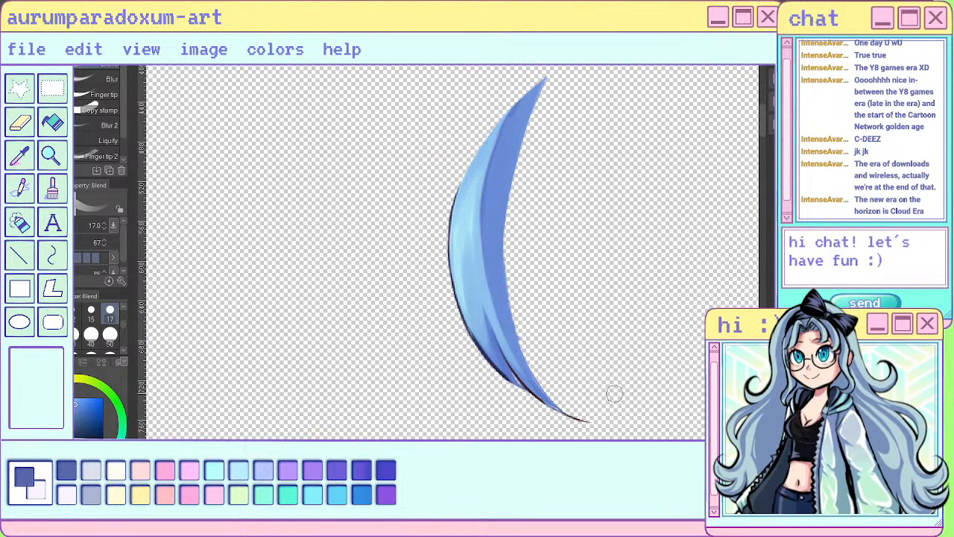
alt+click(790, 447)
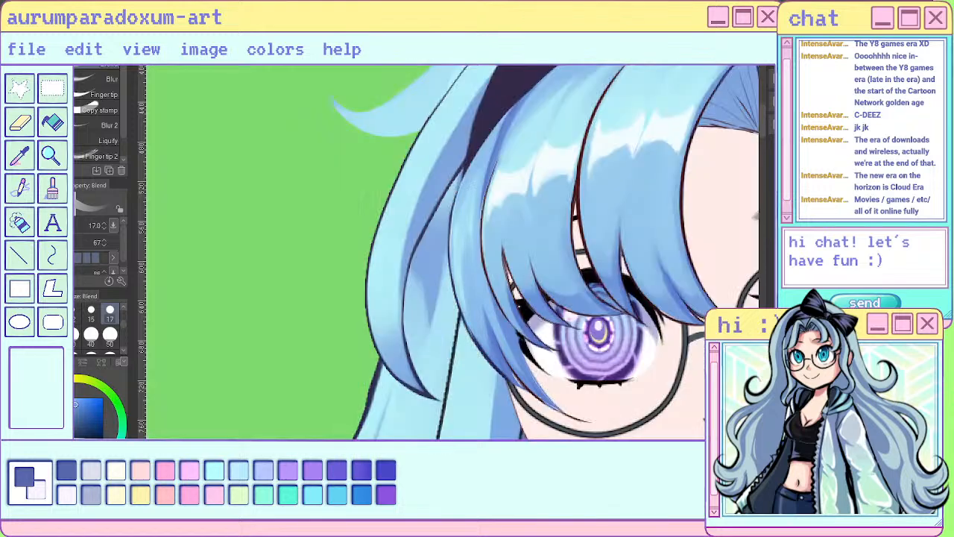
scroll(424, 250, down, 5)
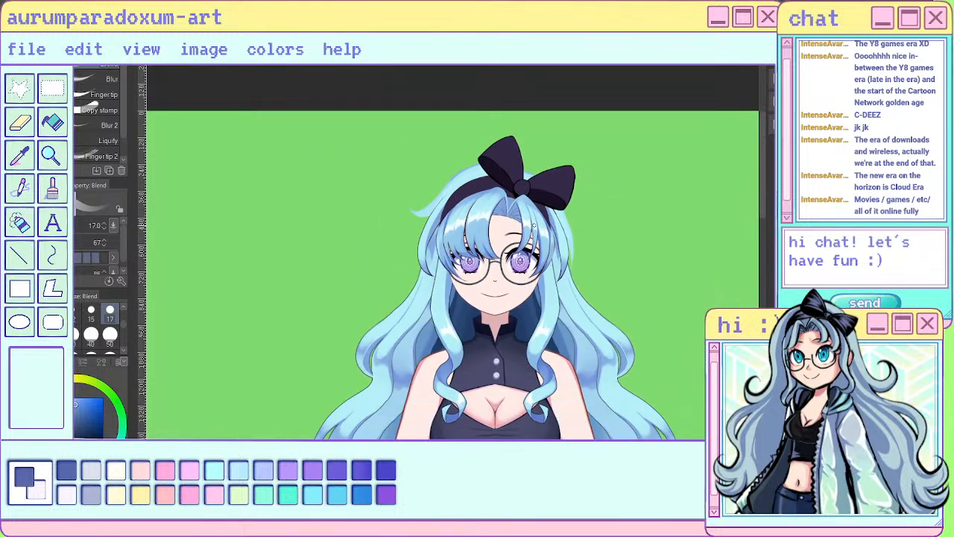
scroll(533, 224, down, 2)
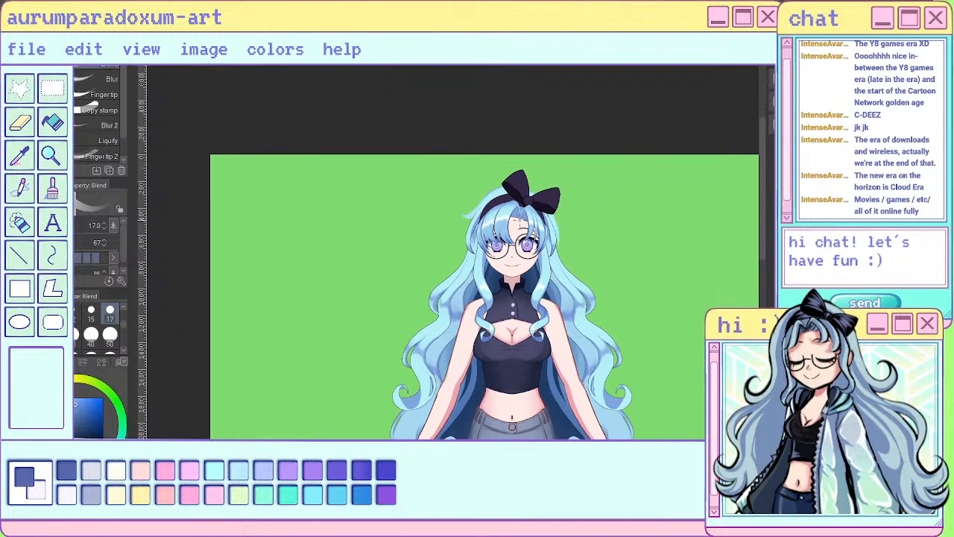
scroll(562, 255, up, 3)
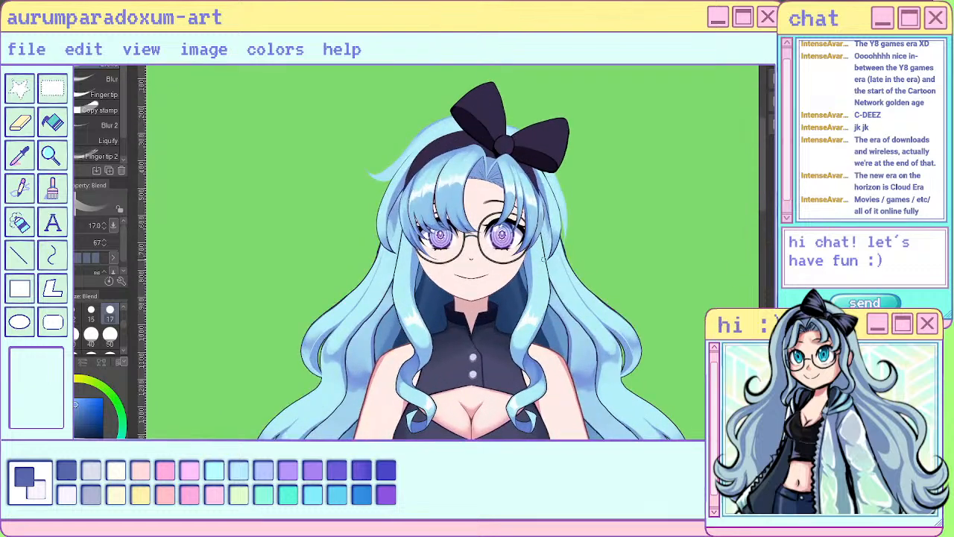
scroll(451, 179, down, 3)
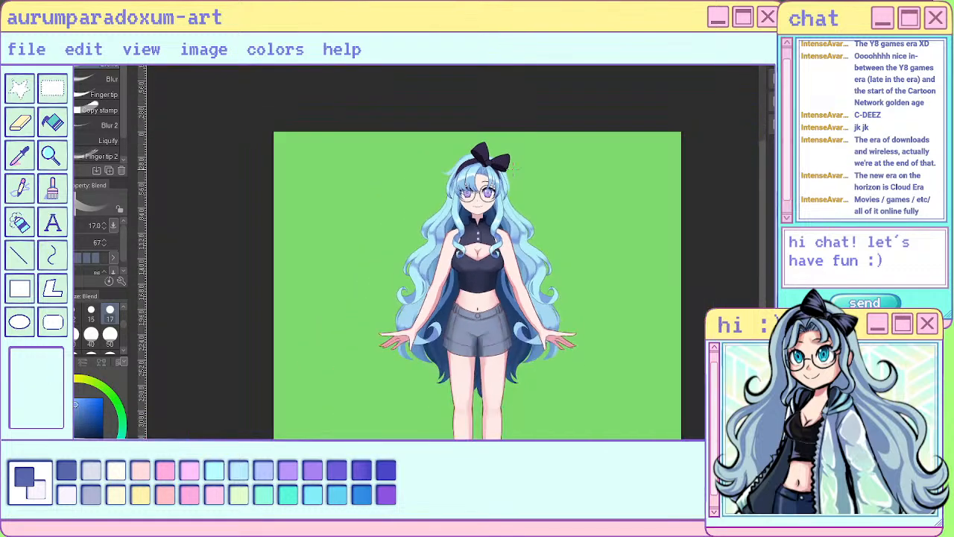
scroll(430, 157, up, 4)
scroll(430, 156, down, 3)
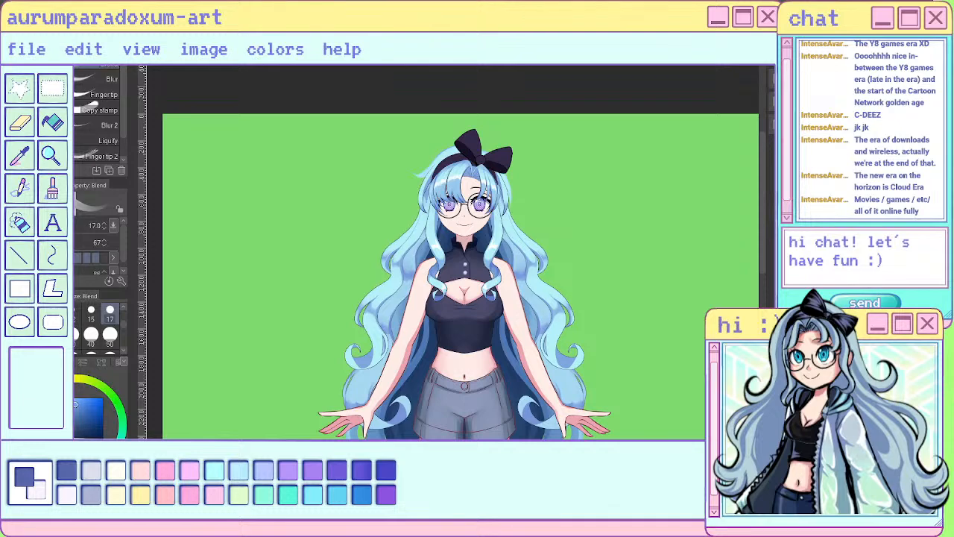
- Examine the long side hair, torso and head of the character, both close up and at full-body distance
scroll(435, 409, up, 5)
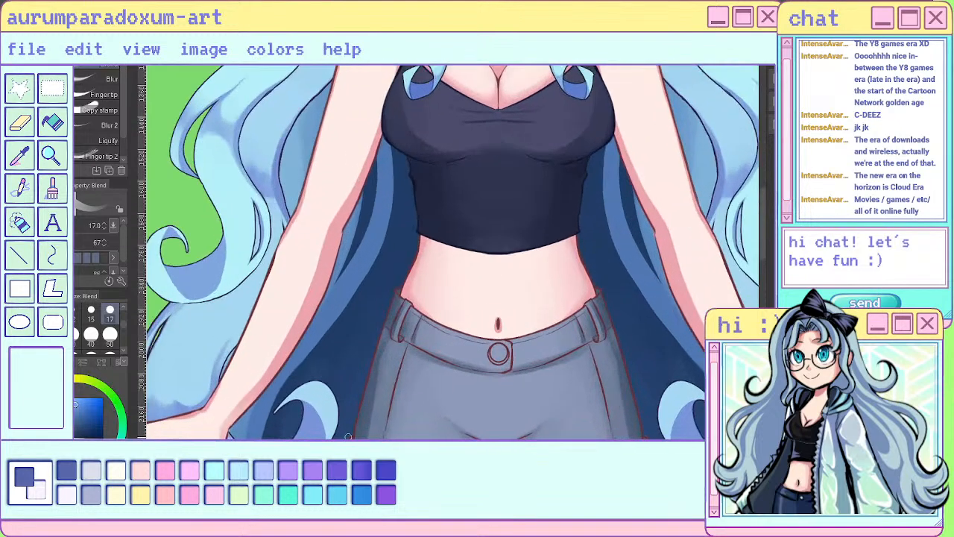
scroll(573, 304, down, 5)
scroll(572, 168, up, 3)
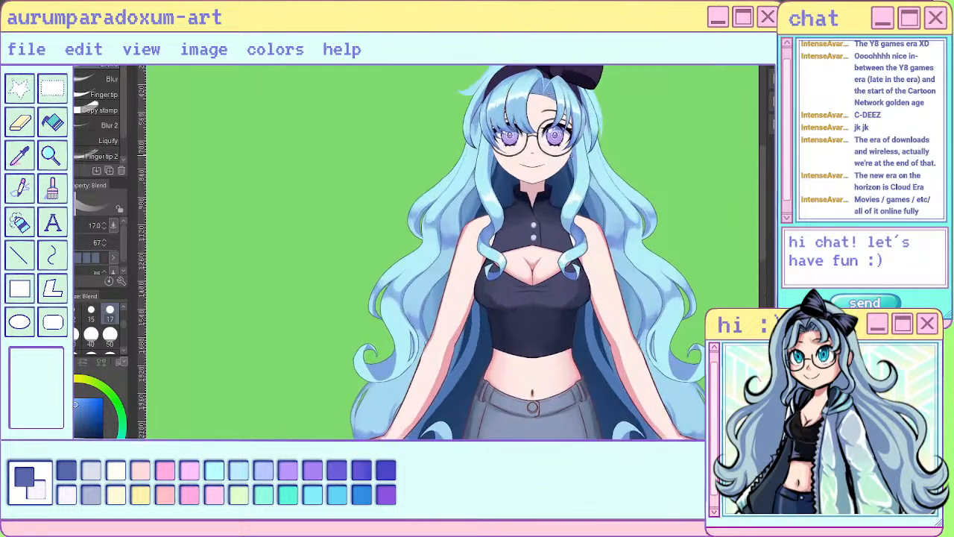
scroll(448, 222, up, 3)
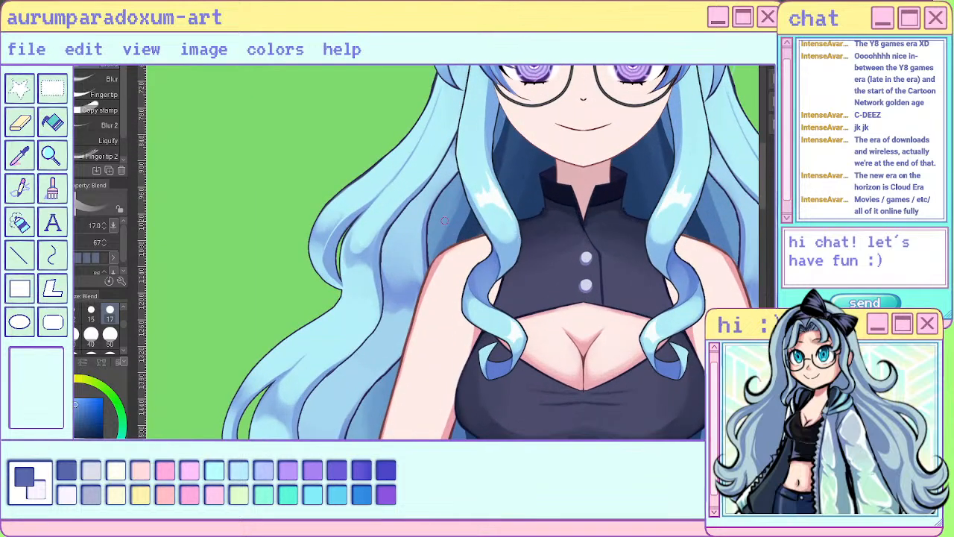
scroll(440, 239, down, 5)
scroll(474, 141, up, 3)
scroll(461, 155, up, 2)
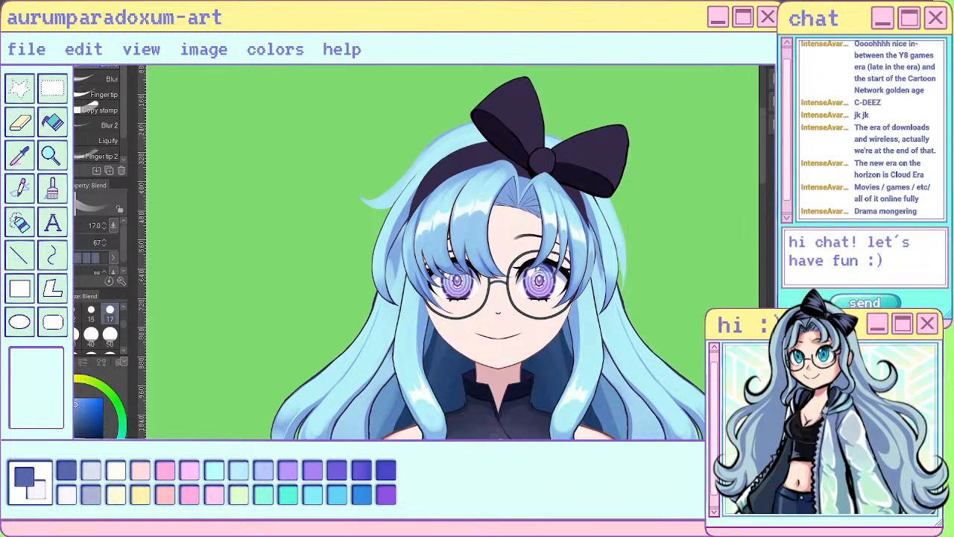
scroll(571, 182, down, 2)
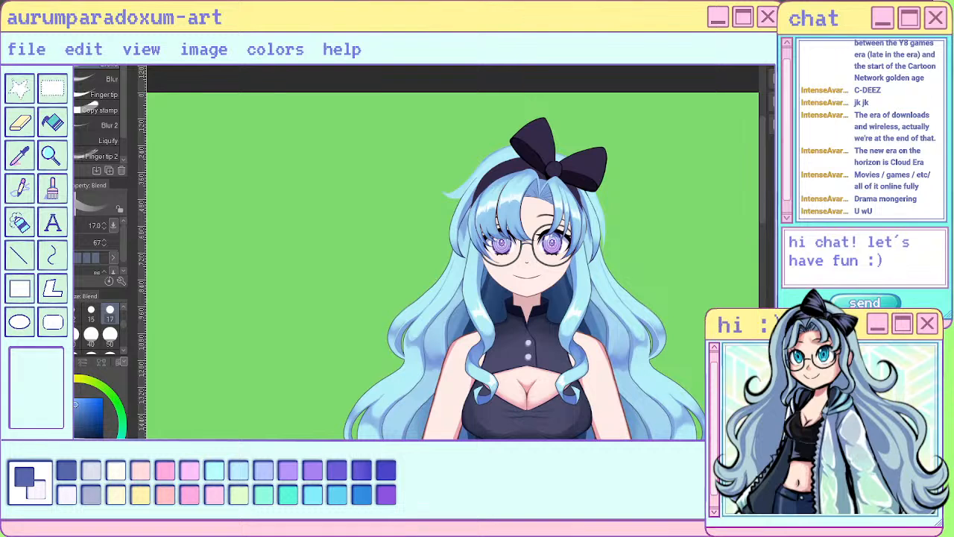
scroll(446, 175, down, 3)
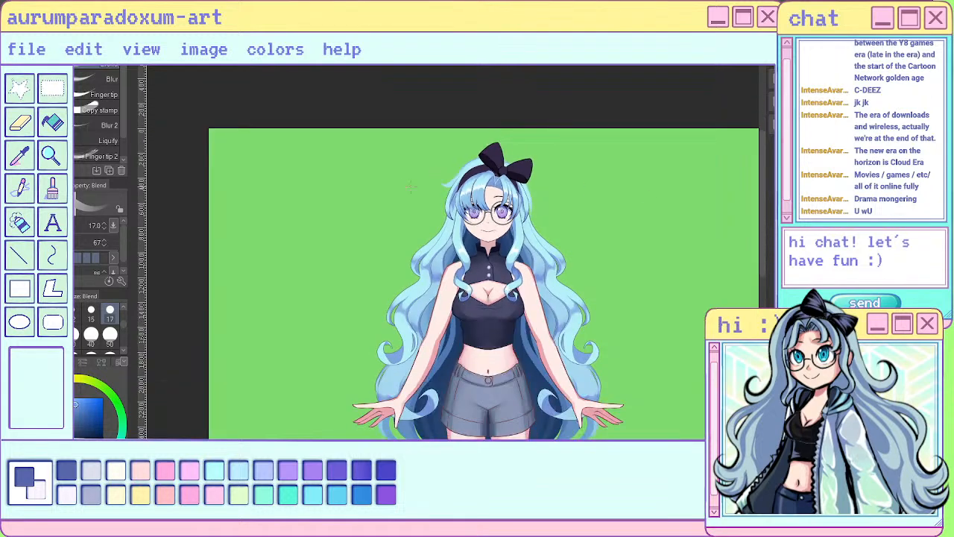
scroll(410, 186, down, 4)
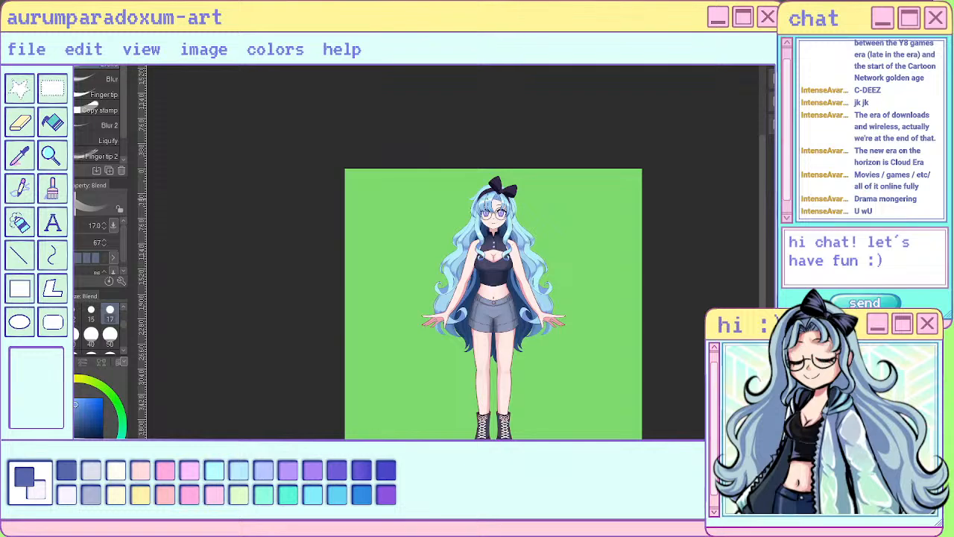
scroll(484, 211, up, 5)
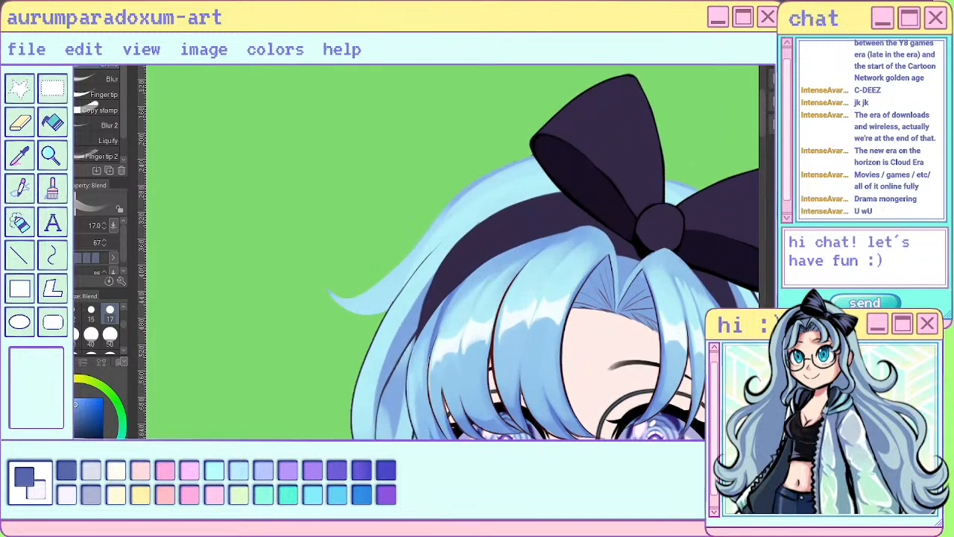
- Pick out the hair layer behind the headband and view it in isolation
key(u)
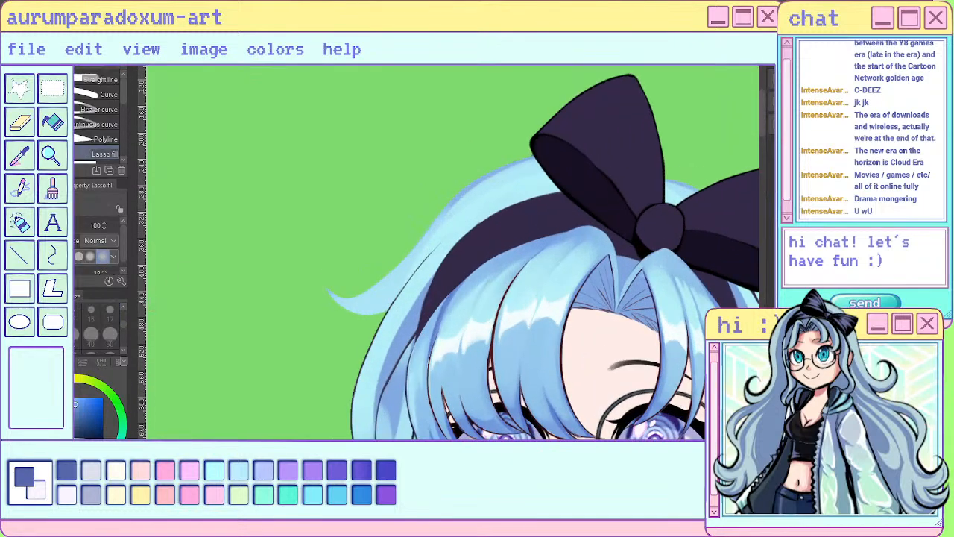
key(g)
key(u)
key(o)
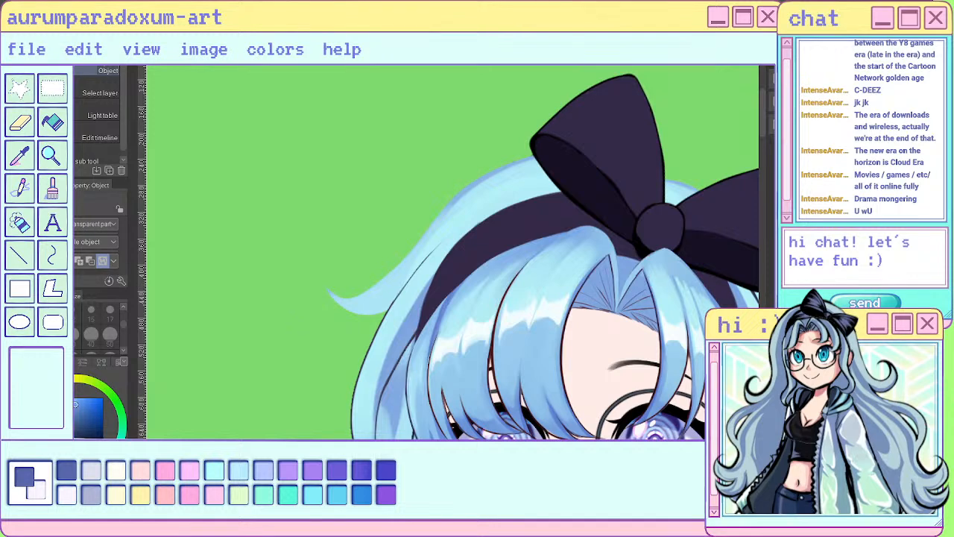
key(ctrl+z)
key(ctrl+y)
key(ctrl+z)
key(ctrl+y)
scroll(618, 214, down, 1)
scroll(566, 183, down, 1)
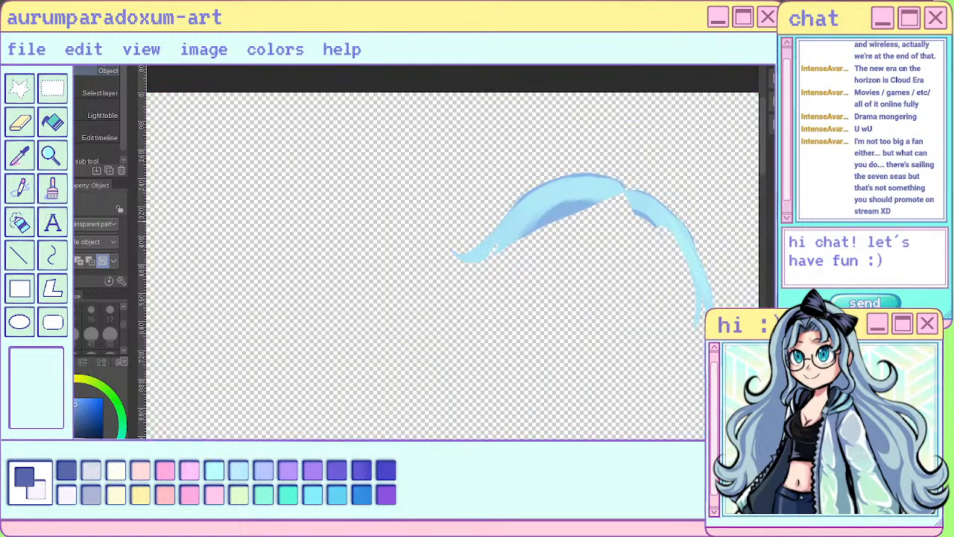
scroll(447, 250, down, 1)
scroll(670, 253, up, 2)
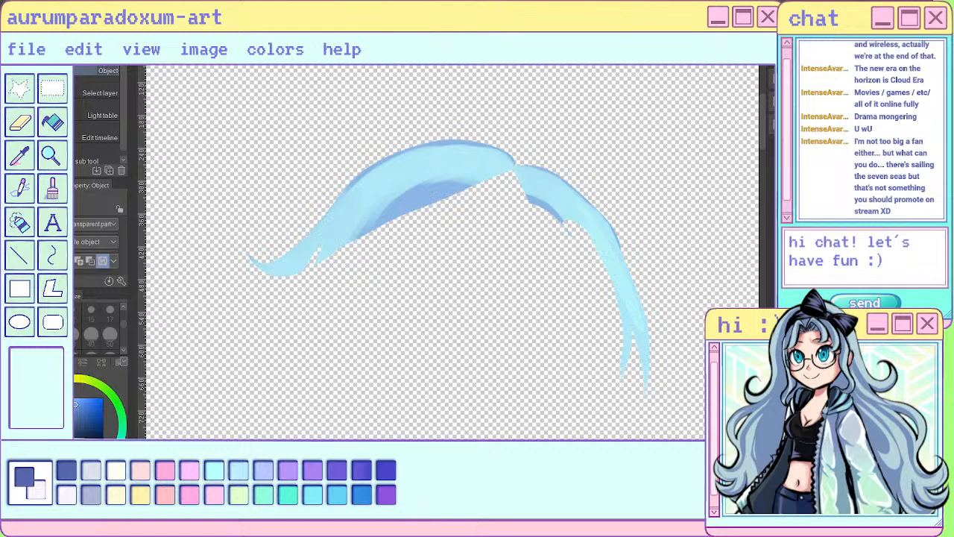
key(u)
mouse_move(515, 160)
mouse_down()
mouse_move(508, 270)
mouse_move(641, 211)
mouse_move(649, 186)
mouse_up()
key(ctrl+z)
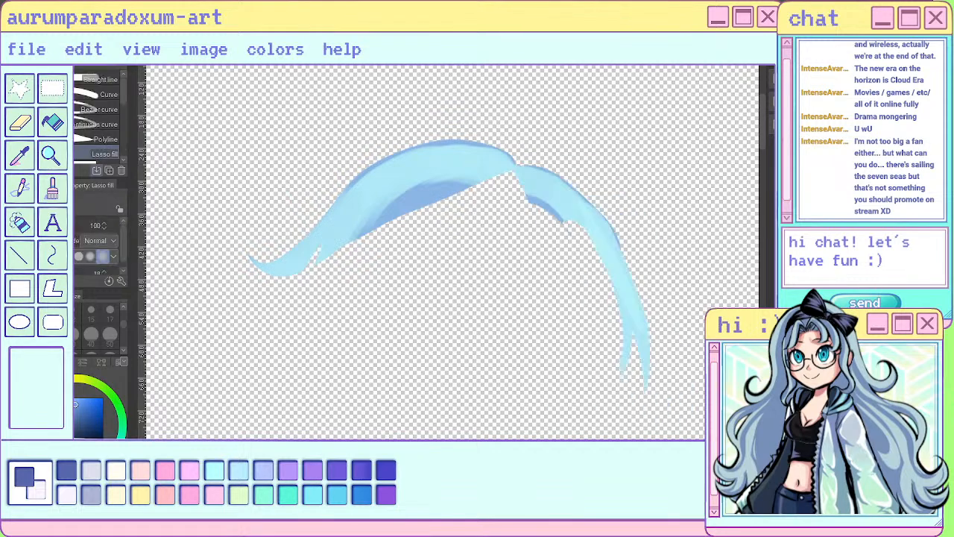
- Lasso the right section of the isolated top hair, cut and paste it as a separate piece, and deselect
key(m)
mouse_move(514, 159)
mouse_down()
mouse_move(638, 410)
mouse_move(626, 158)
mouse_up()
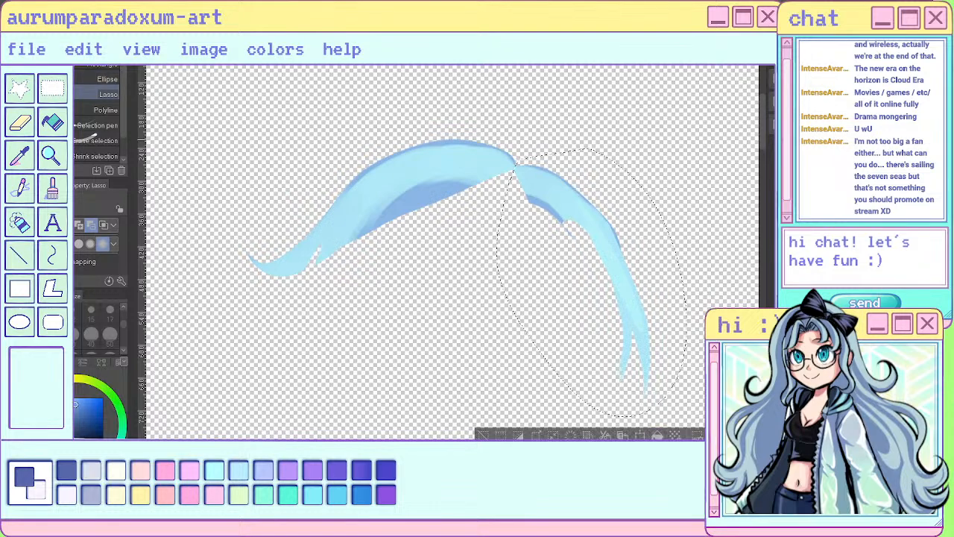
key(ctrl+x)
key(ctrl+v)
key(ctrl+d)
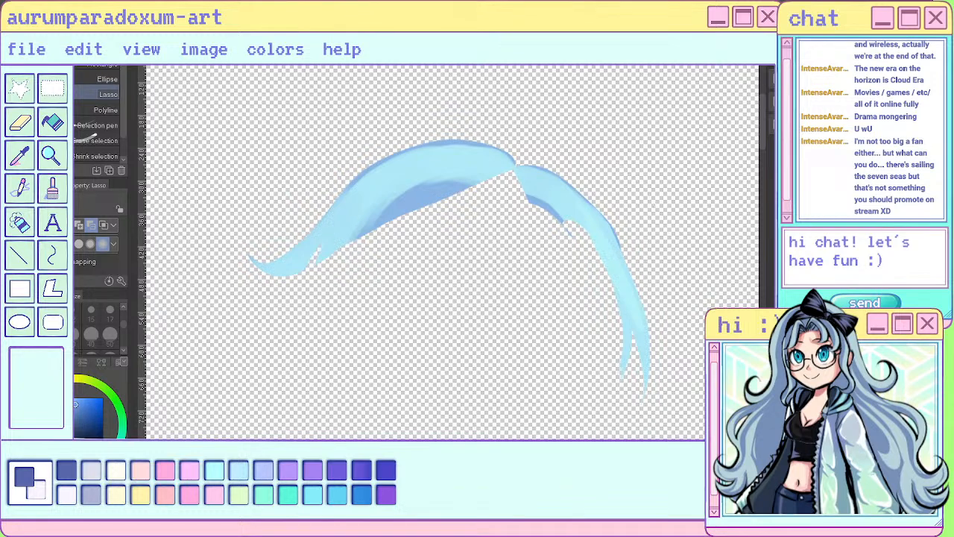
- Erase the forked inner tip of the right hair section and paint a darker blue shadow along its inner edge with the sai pen
key(e)
mouse_move(627, 316)
mouse_down()
mouse_move(631, 343)
mouse_move(611, 285)
mouse_move(621, 383)
mouse_up()
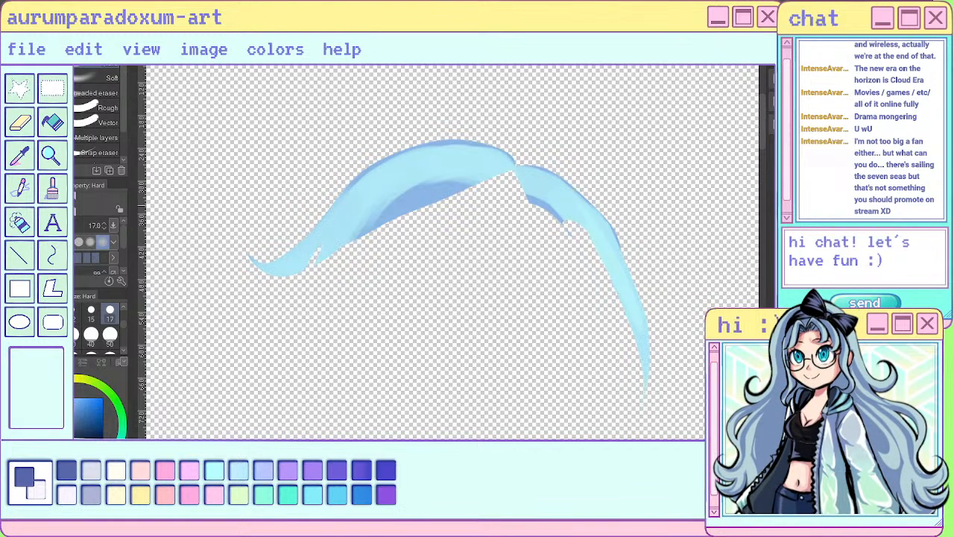
key(p)
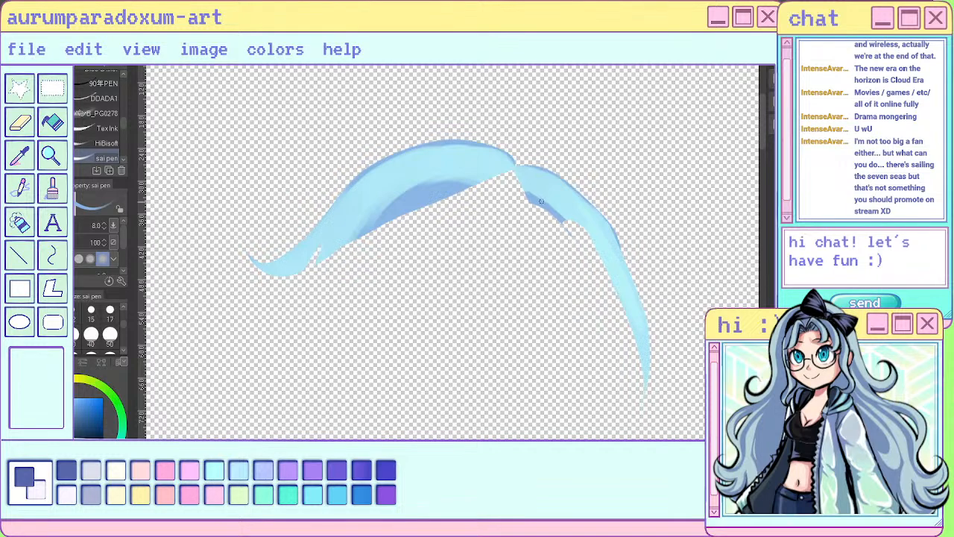
drag(541, 201, 604, 257)
drag(568, 221, 585, 237)
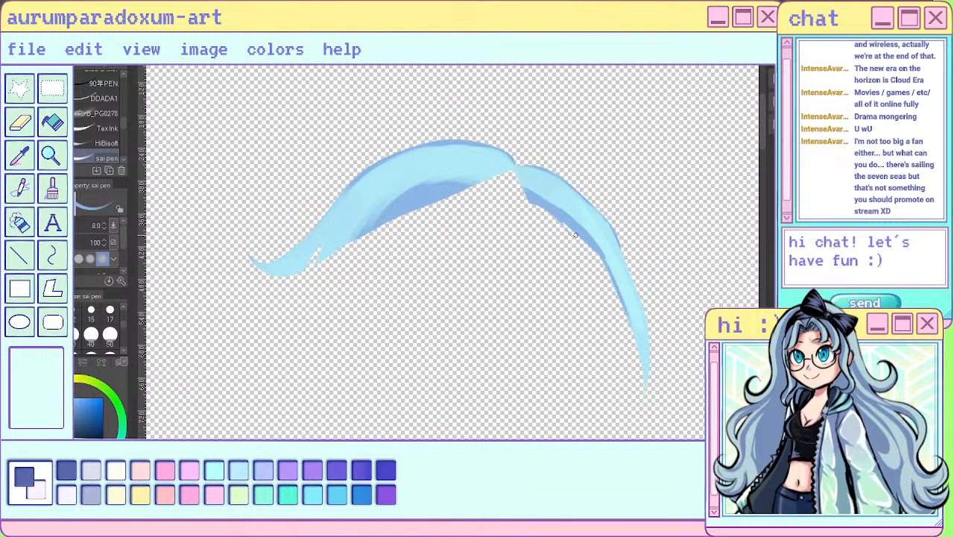
mouse_move(561, 219)
mouse_down()
mouse_move(605, 267)
mouse_move(626, 326)
mouse_up()
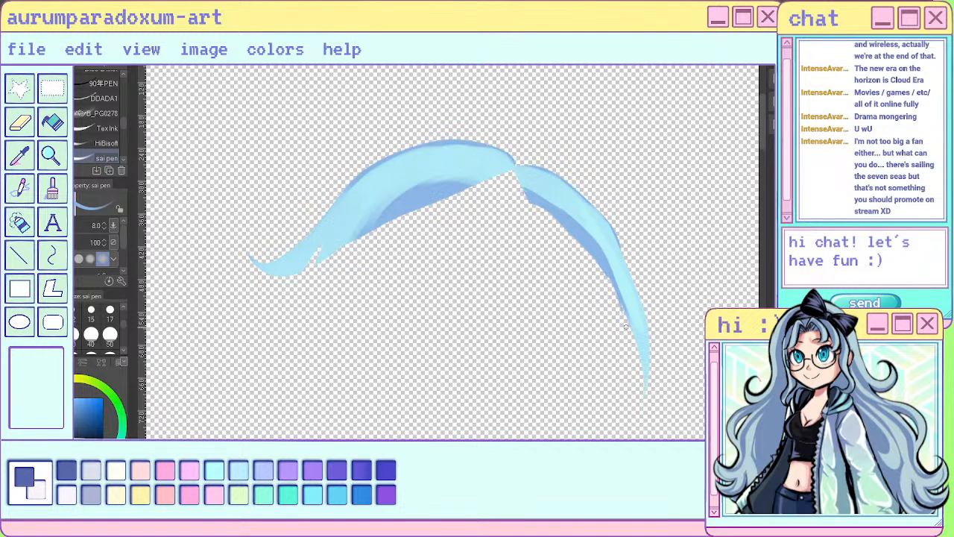
alt+click(322, 241)
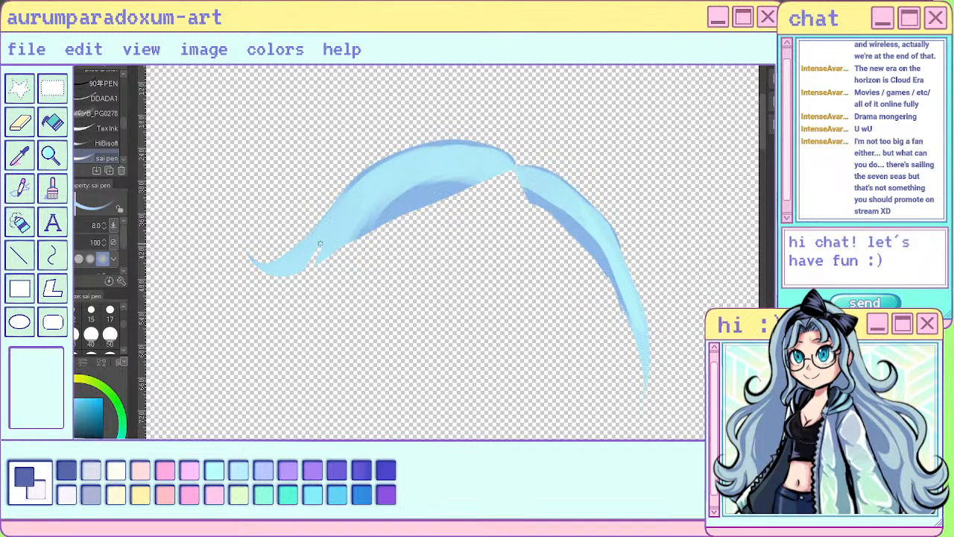
drag(317, 255, 298, 265)
alt+click(396, 207)
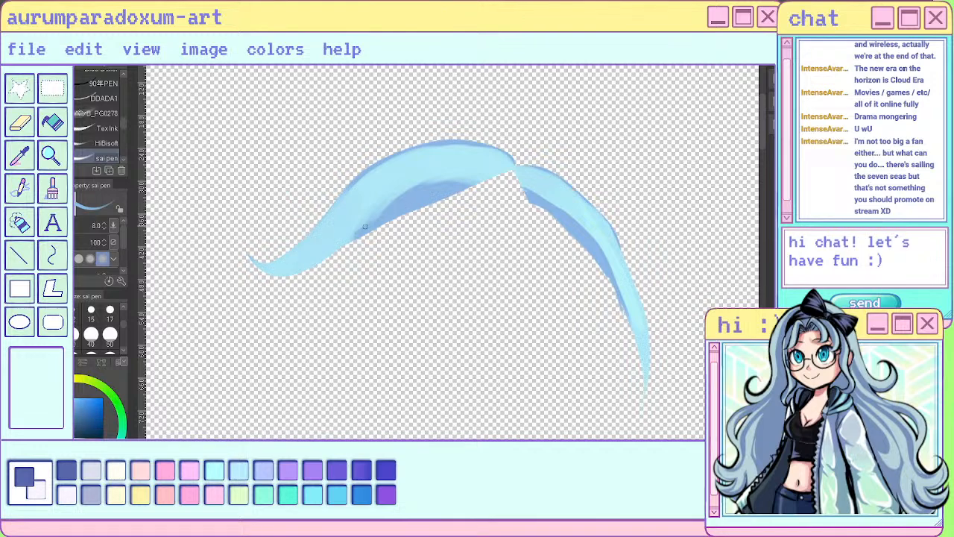
drag(397, 195, 348, 240)
click(110, 344)
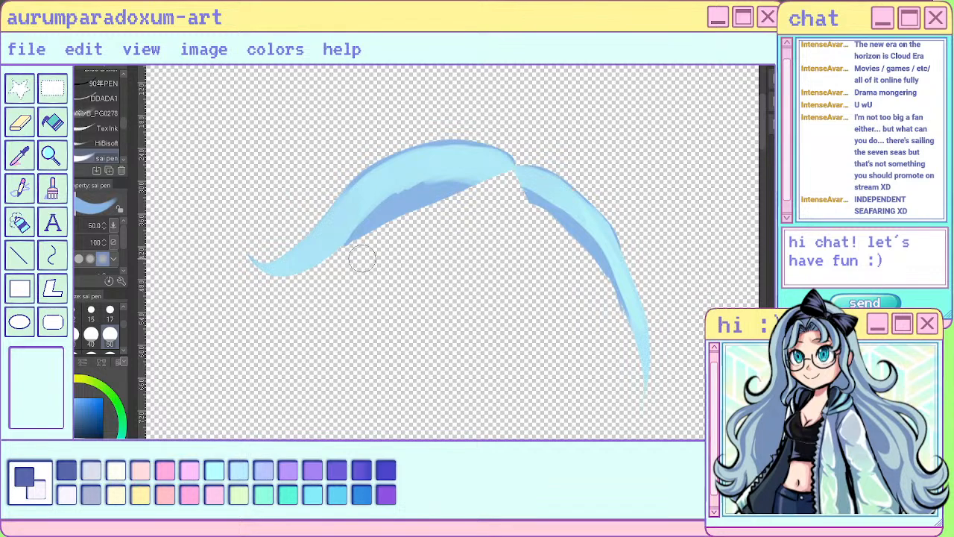
key(ctrl+z)
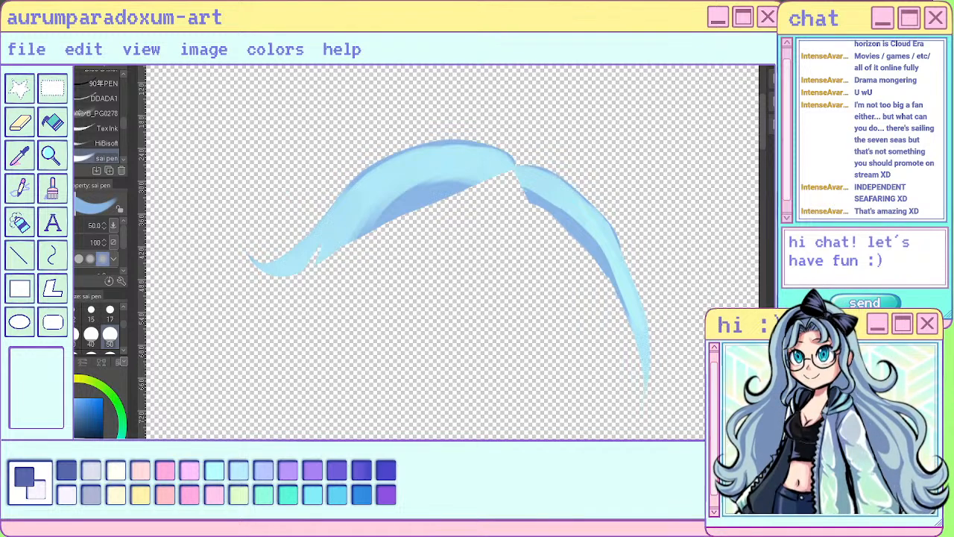
- Sample the light blue and fill the notch near the left hair section's tip with the sai pen at size 17
alt+click(328, 235)
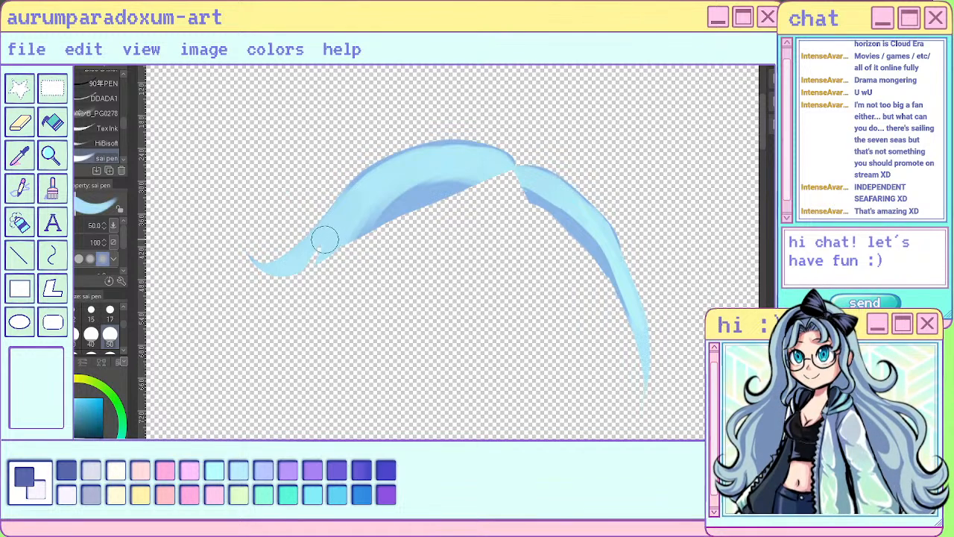
click(110, 313)
drag(321, 251, 307, 259)
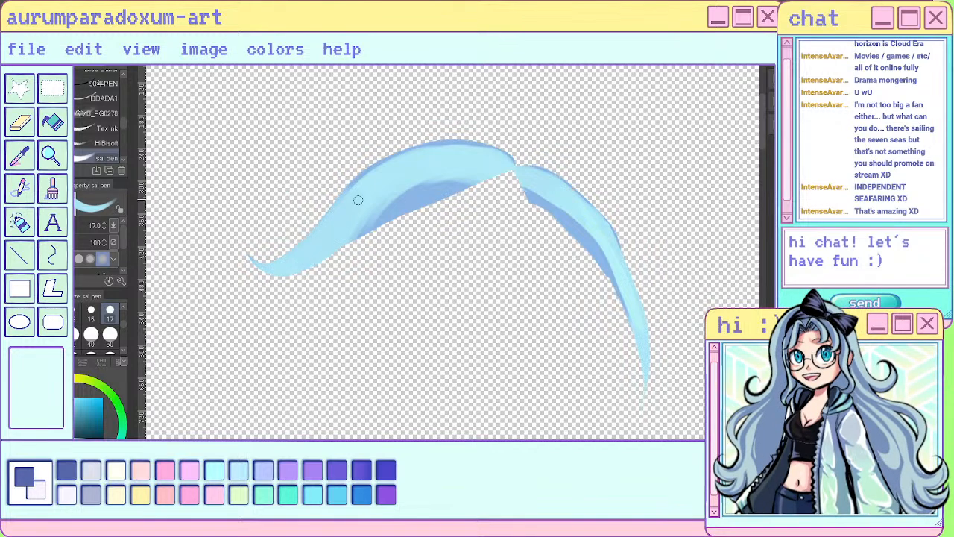
- Mirror the view and extend the darker blue shadow down the inner edge of the narrow hair section with the sai pen at size 17
key(h)
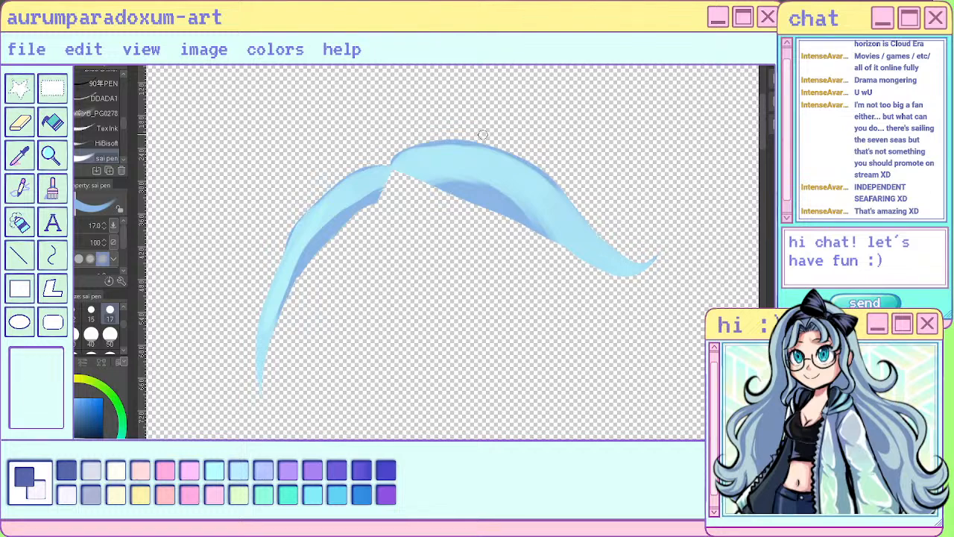
key(ctrl+z)
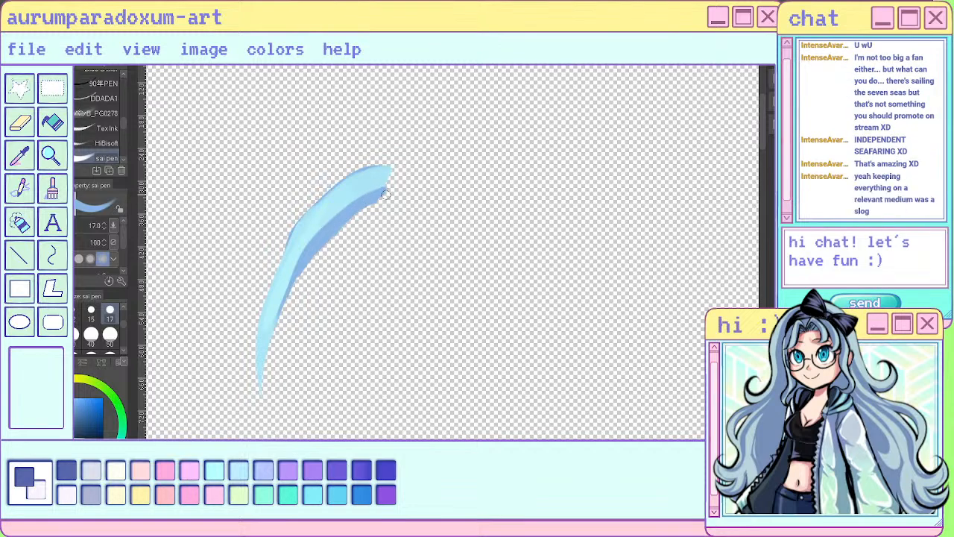
drag(316, 251, 281, 322)
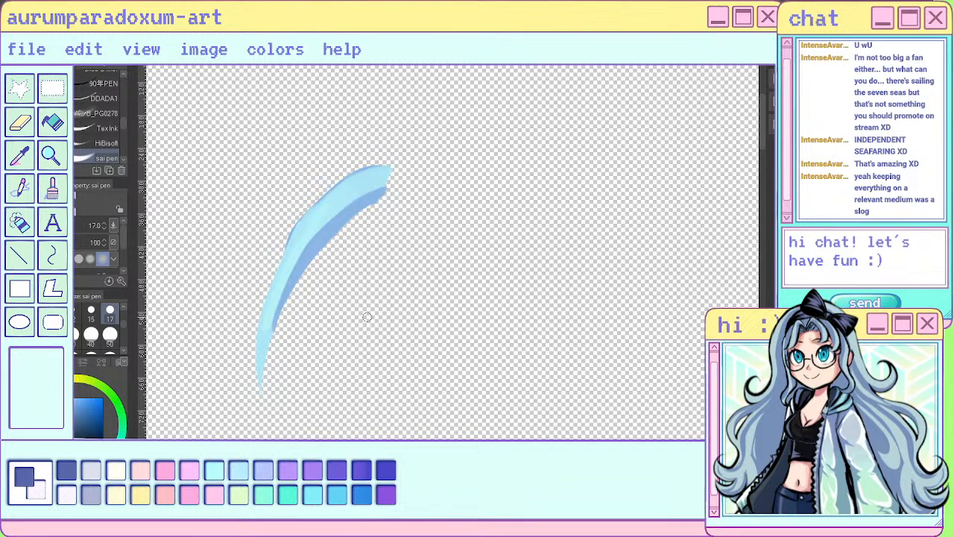
- Sample the light blue and repaint the narrow hair section's outer edge and pointed tip with the sai pen
alt+click(326, 211)
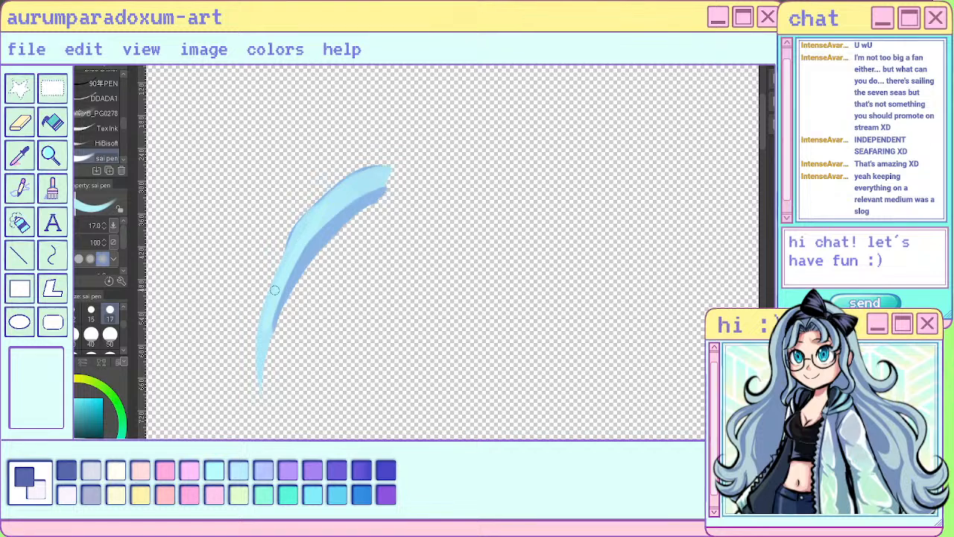
mouse_move(275, 290)
mouse_down()
mouse_move(304, 214)
mouse_move(346, 174)
mouse_move(389, 155)
mouse_up()
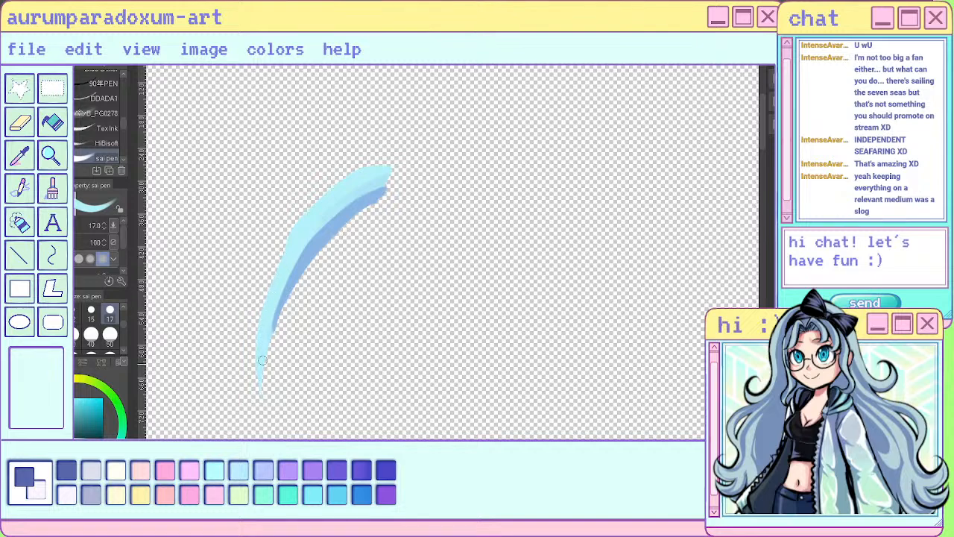
alt+click(285, 295)
drag(274, 324, 261, 386)
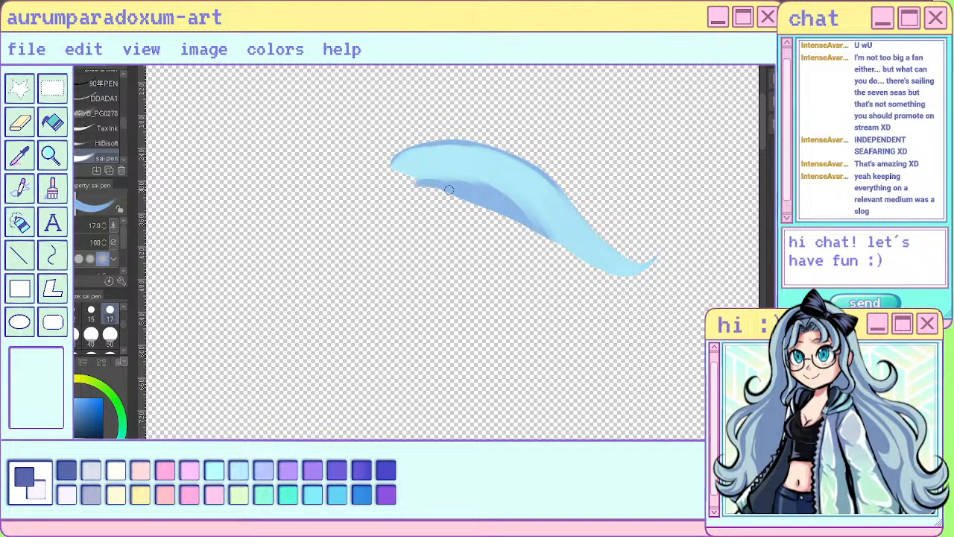
- Undo the last shadow strokes on the wide hair section, rework its darker underside shadow toward both ends, and set the Blend brush size to 50
key(ctrl+z)
key(ctrl+z)
key(j)
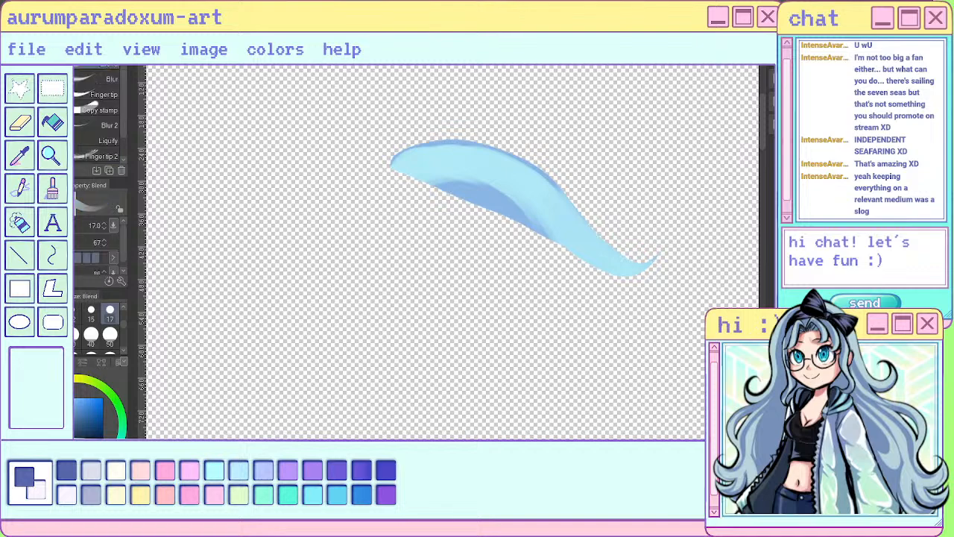
mouse_move(479, 194)
mouse_down()
mouse_move(416, 186)
mouse_move(430, 179)
mouse_move(500, 196)
mouse_move(396, 187)
mouse_up()
click(109, 336)
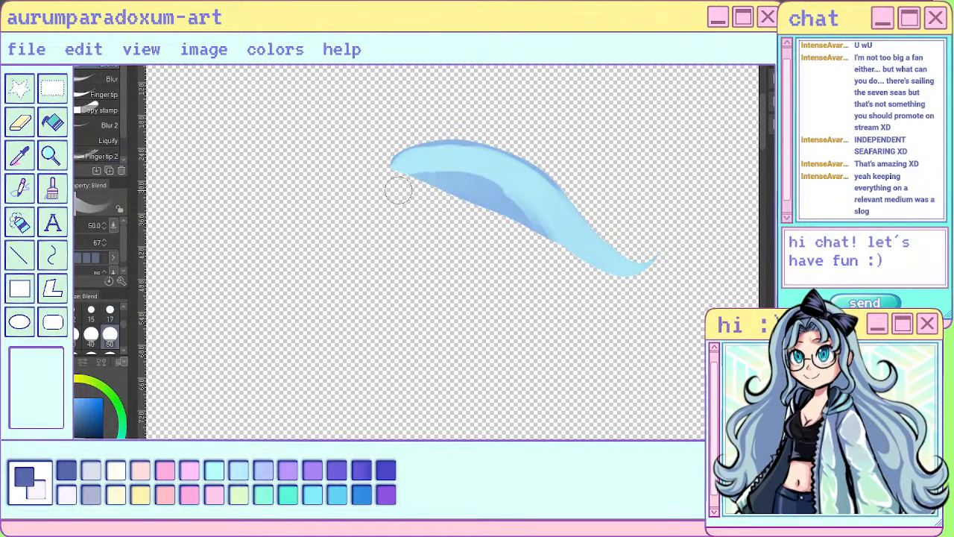
mouse_move(500, 214)
mouse_down()
mouse_move(529, 239)
mouse_move(550, 238)
mouse_up()
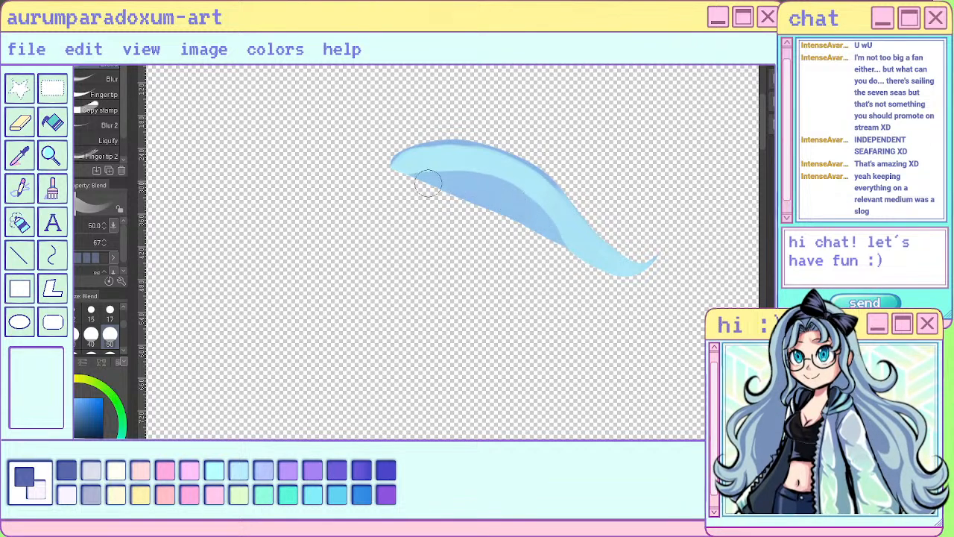
key(ctrl+z)
- Blend the upper edge and outer end of the wide hair section's shadow into the light blue at brush size 50
drag(452, 170, 545, 220)
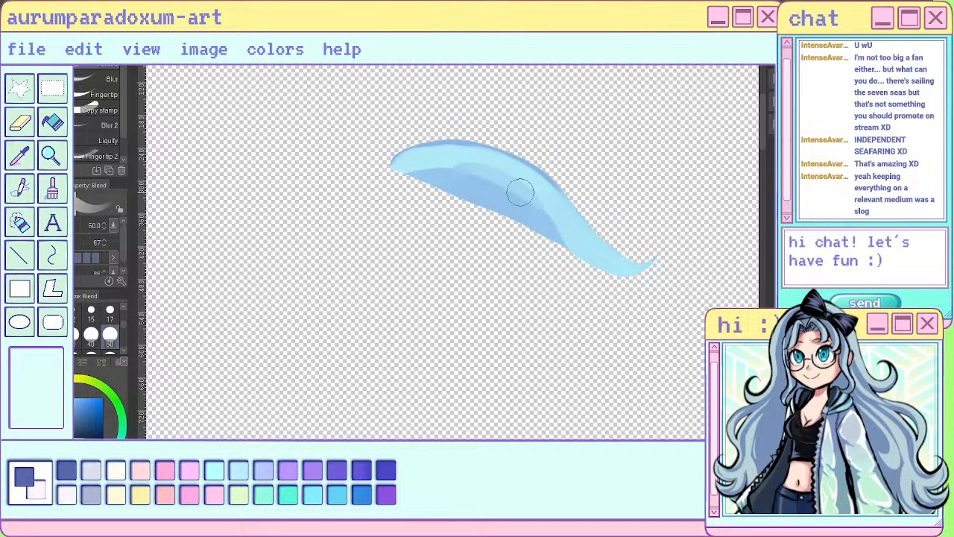
drag(441, 158, 540, 193)
drag(472, 165, 566, 244)
drag(506, 178, 563, 225)
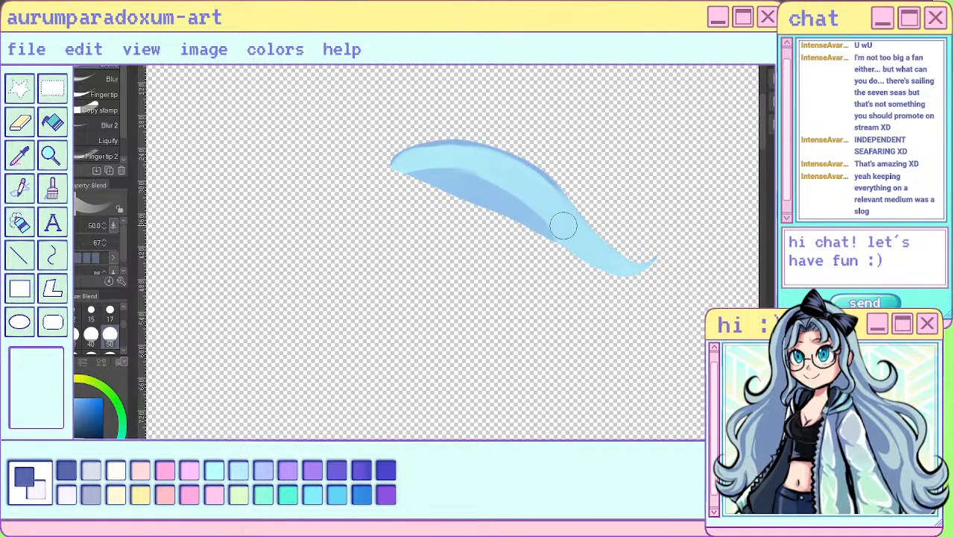
mouse_move(430, 164)
mouse_down()
mouse_move(542, 200)
mouse_move(593, 265)
mouse_up()
drag(570, 234, 671, 316)
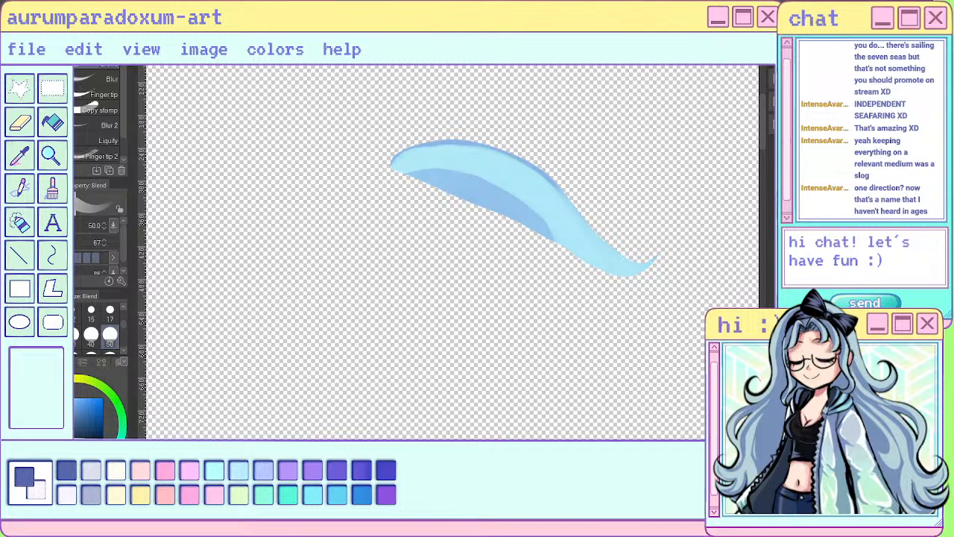
- Examine the hair around the headband on the full character, mirrored and from several distances
alt+click(790, 291)
scroll(568, 209, down, 3)
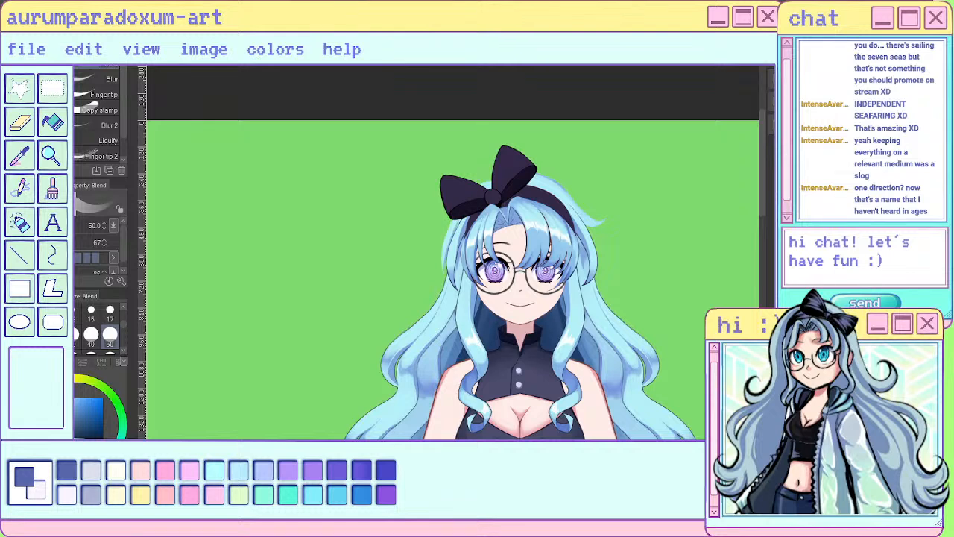
key(h)
scroll(381, 198, up, 5)
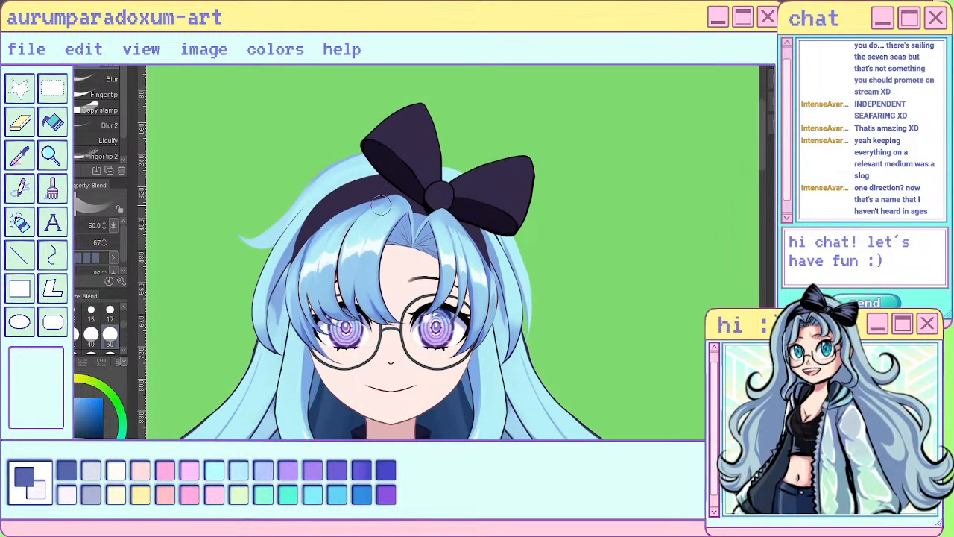
click(64, 98)
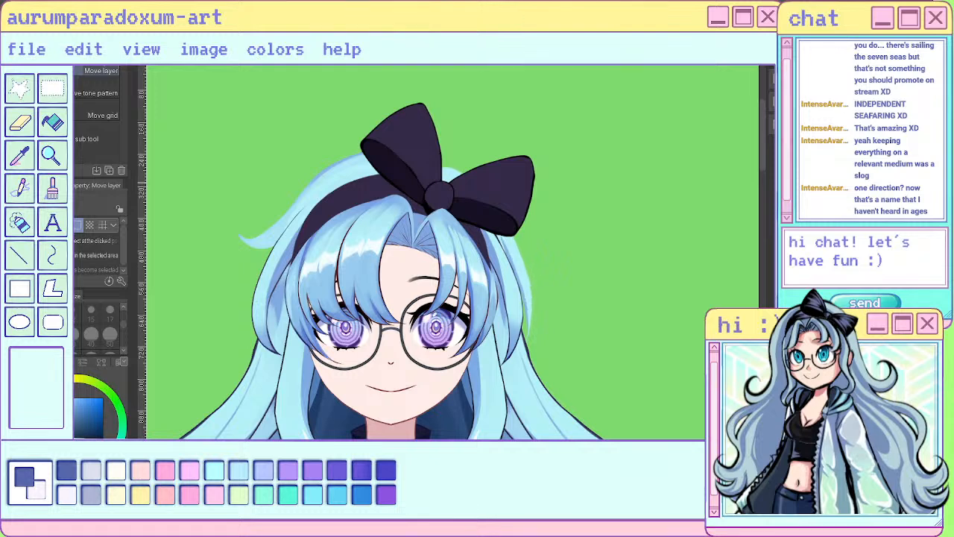
scroll(585, 192, down, 3)
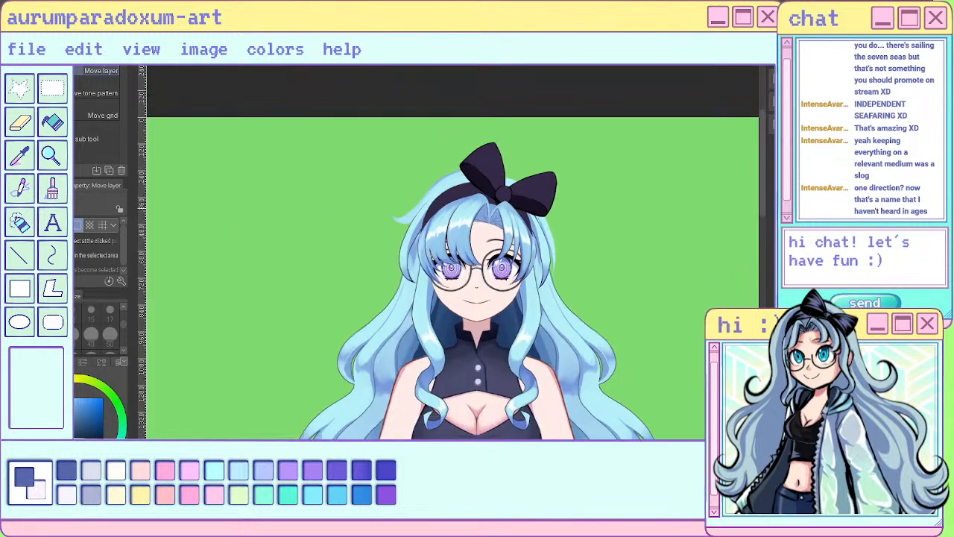
scroll(453, 183, up, 3)
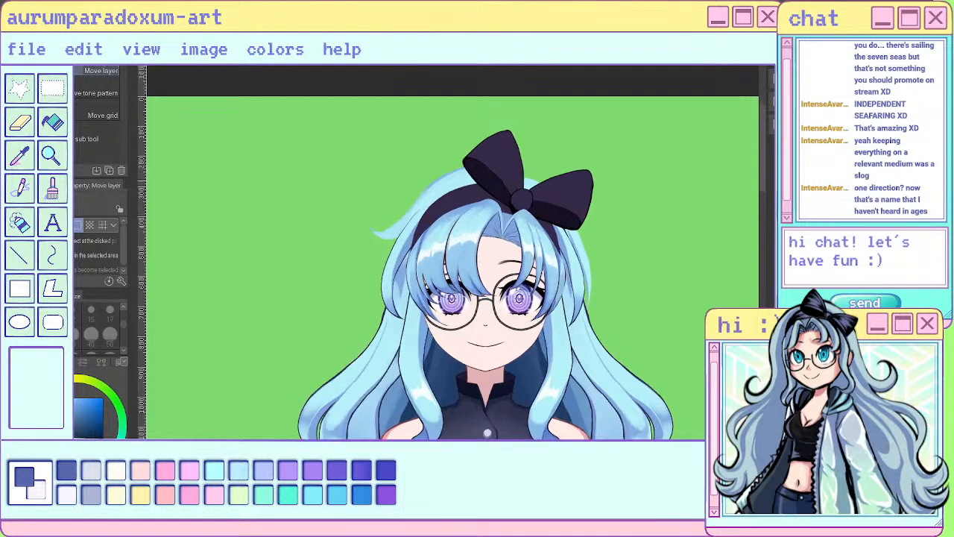
scroll(453, 183, up, 1)
scroll(453, 183, down, 1)
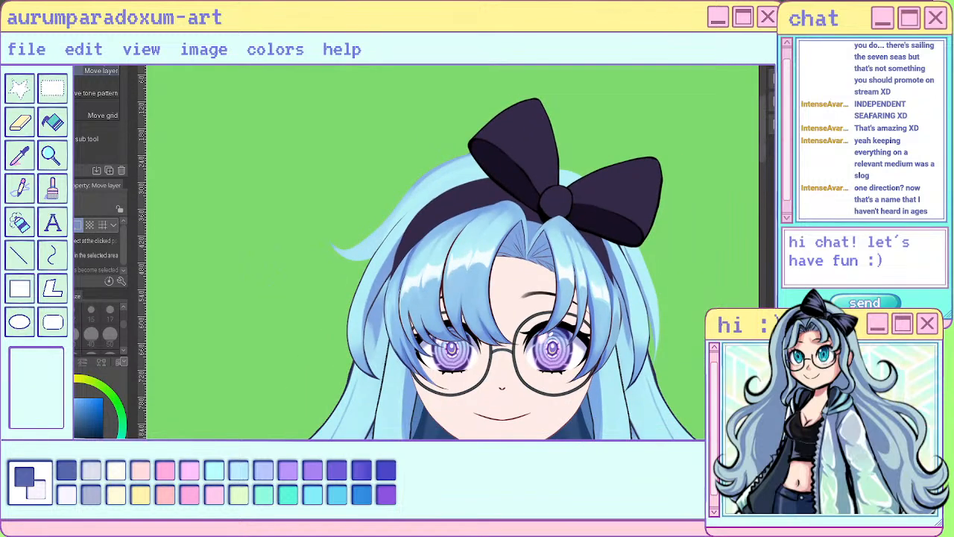
key(ctrl+z)
key(ctrl+y)
scroll(723, 290, up, 2)
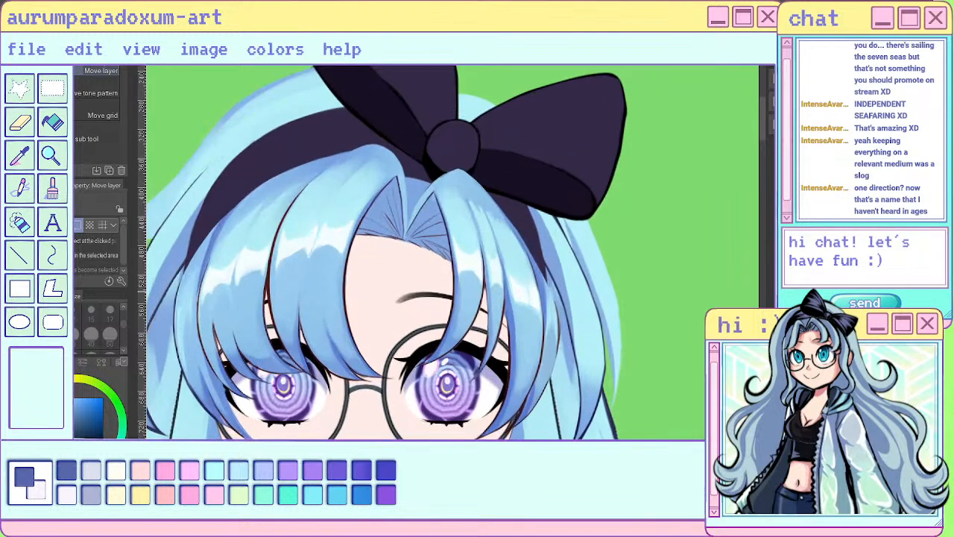
key(o)
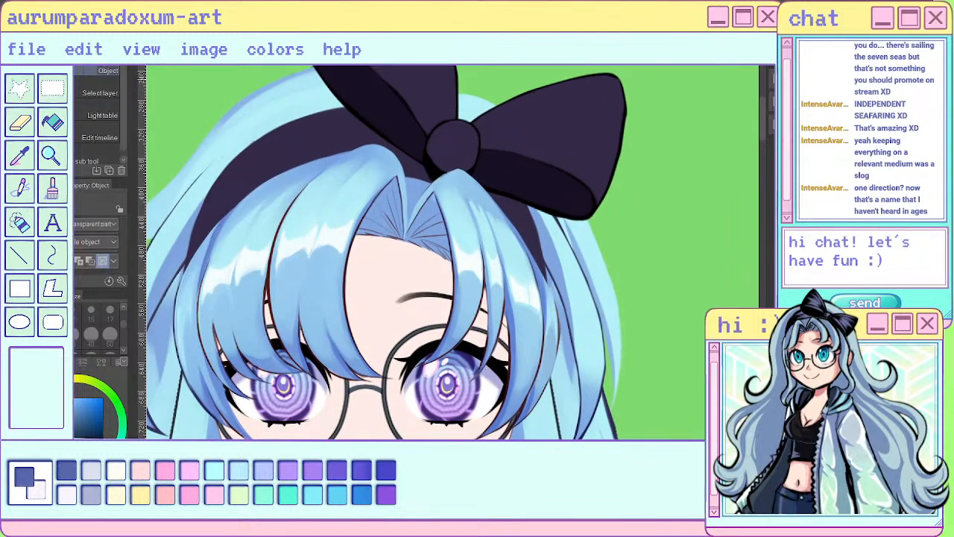
scroll(623, 224, up, 2)
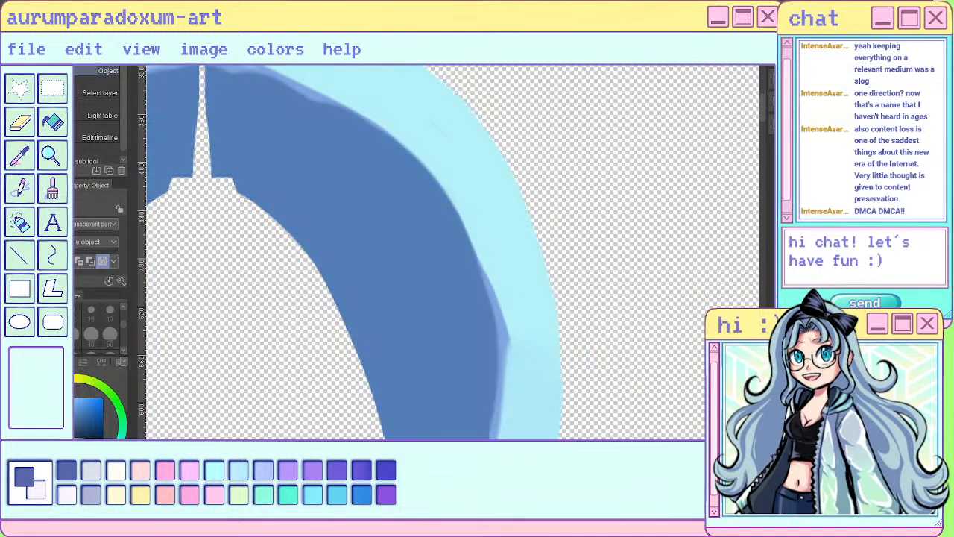
- Isolate the back hair and symmetrically erase its outer top edge and the strip along the centre gap with the Hard eraser at size 17
scroll(670, 308, down, 3)
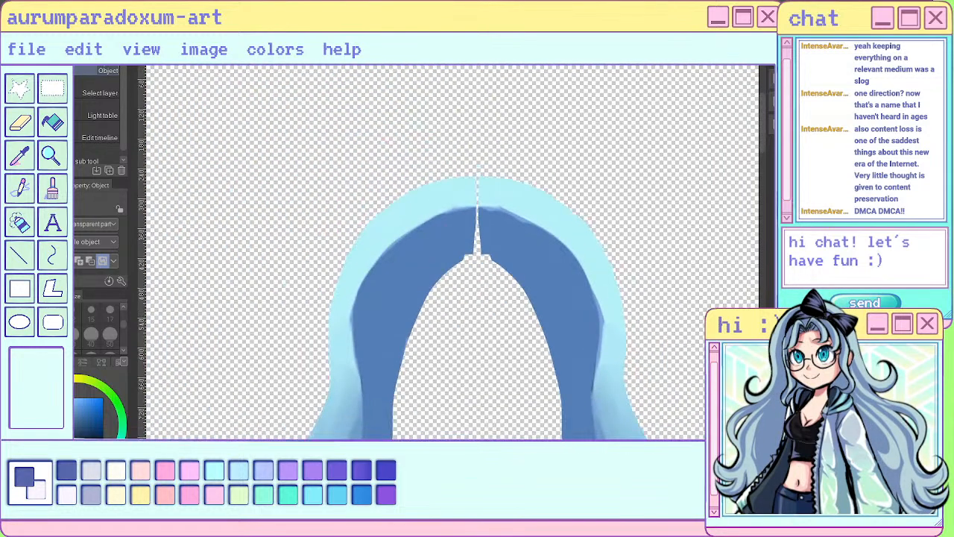
key(e)
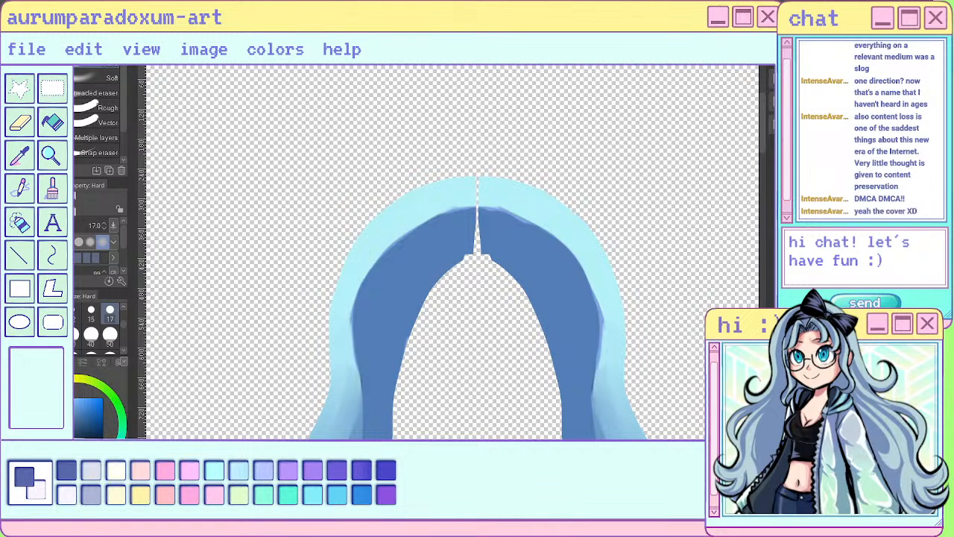
key(ctrl+z)
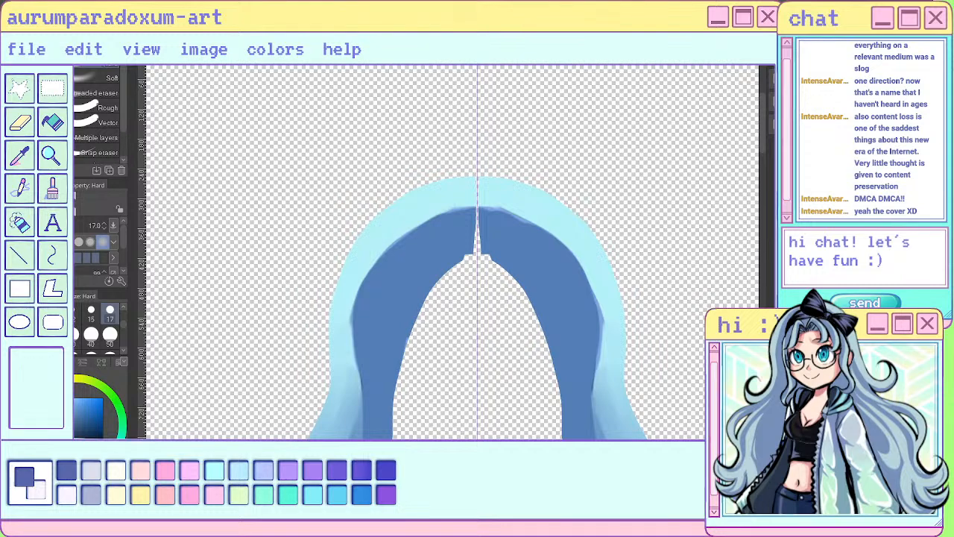
key(ctrl+z)
scroll(665, 267, up, 2)
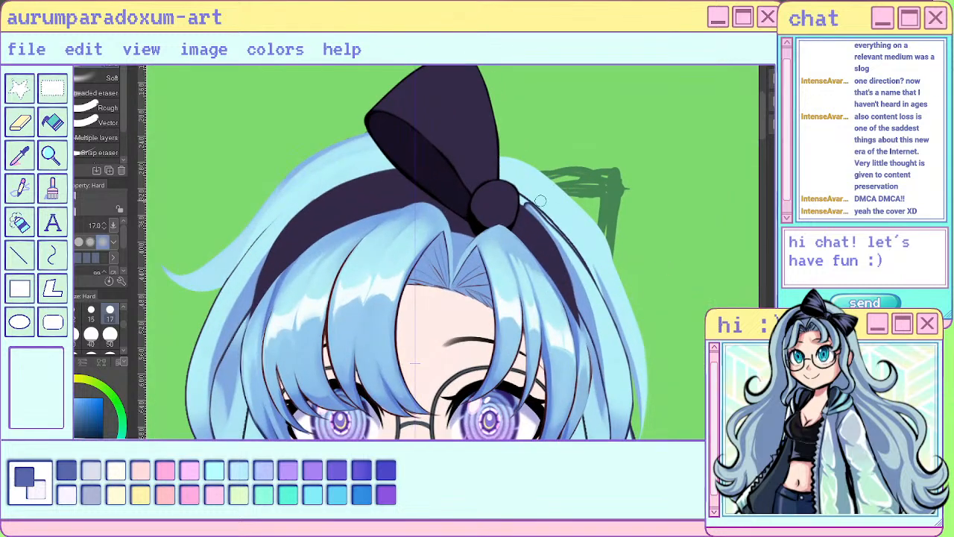
drag(543, 210, 592, 274)
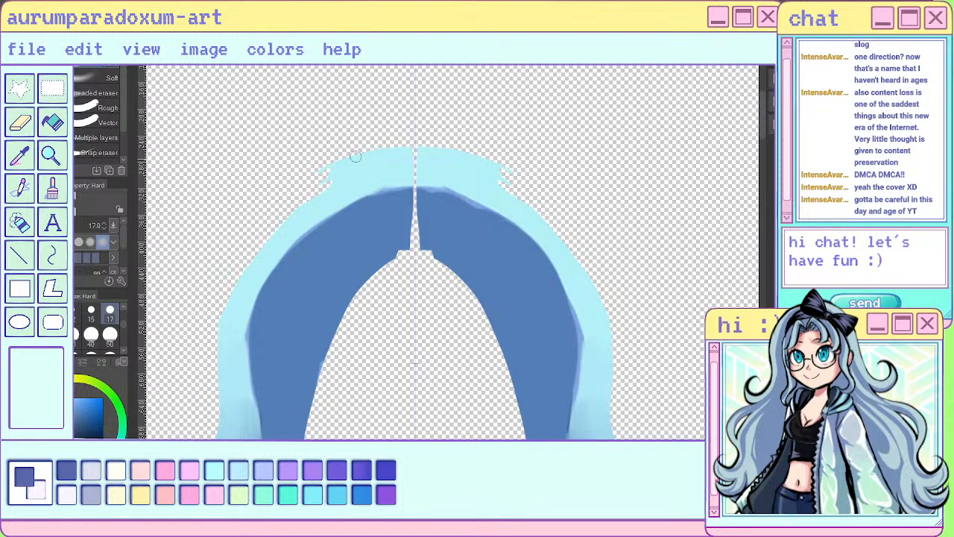
mouse_move(374, 147)
mouse_down()
mouse_move(333, 171)
mouse_move(460, 155)
mouse_up()
mouse_move(302, 191)
mouse_down()
mouse_move(425, 158)
mouse_move(416, 218)
mouse_up()
drag(410, 154, 415, 255)
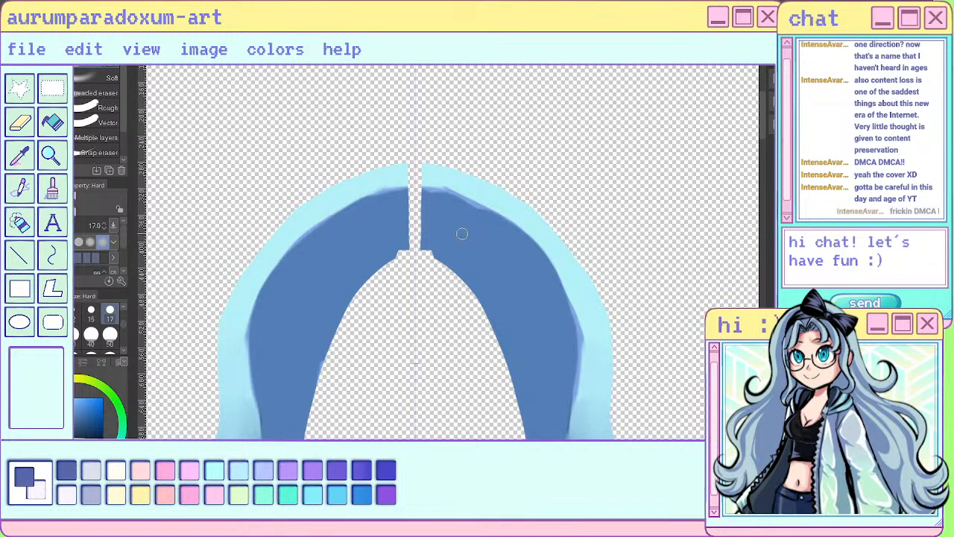
- Check the trimmed back hair on the full character, and erase the inner edge of the hair strand along the headband beside the bow knot
scroll(460, 234, down, 5)
scroll(488, 205, down, 2)
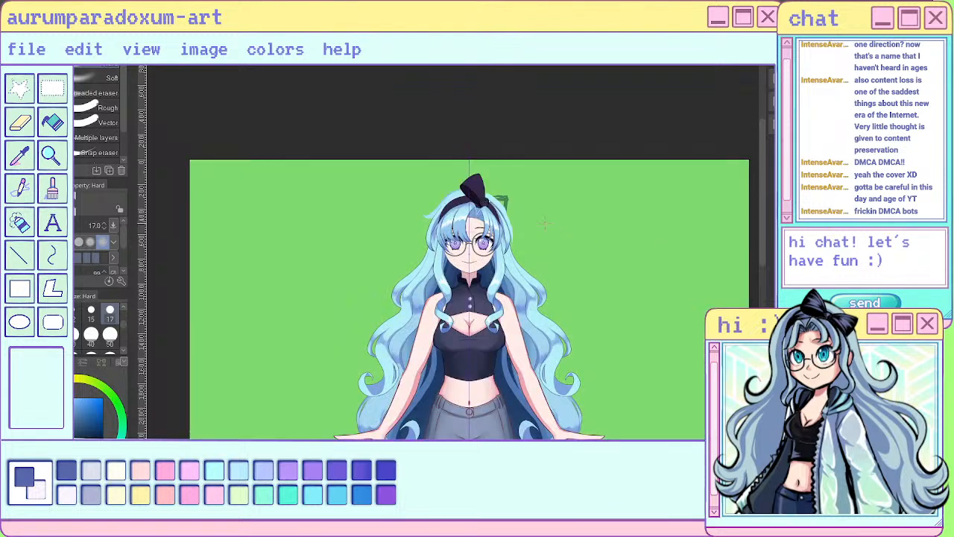
scroll(545, 223, up, 5)
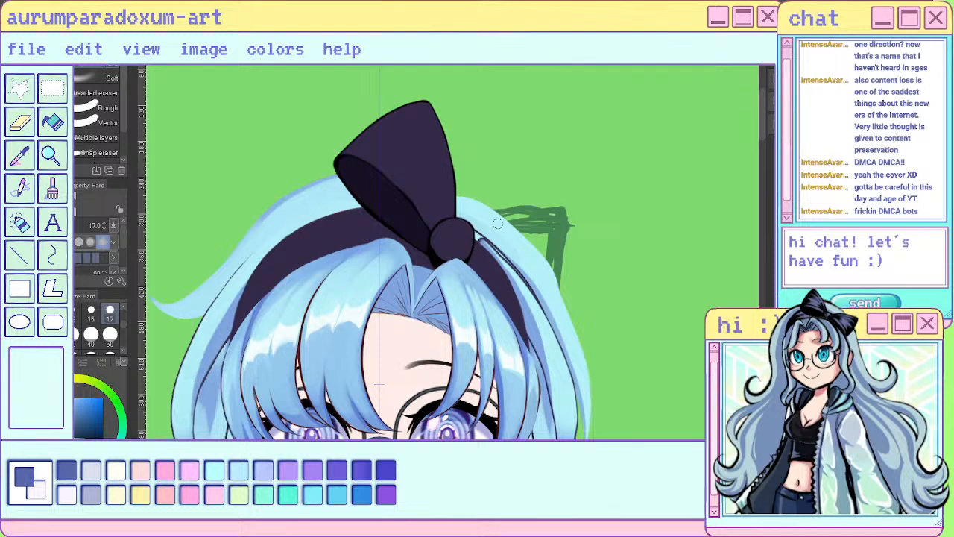
scroll(497, 223, down, 3)
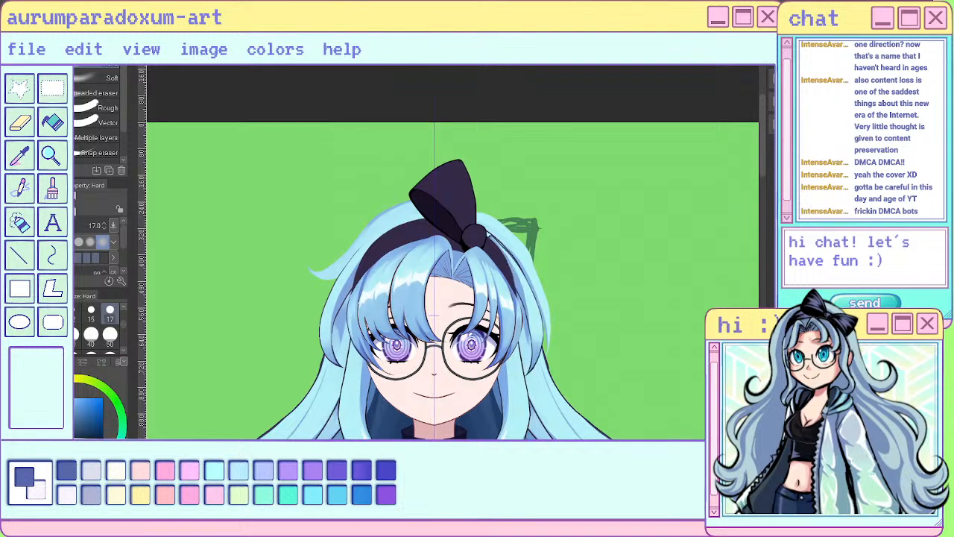
scroll(552, 252, up, 2)
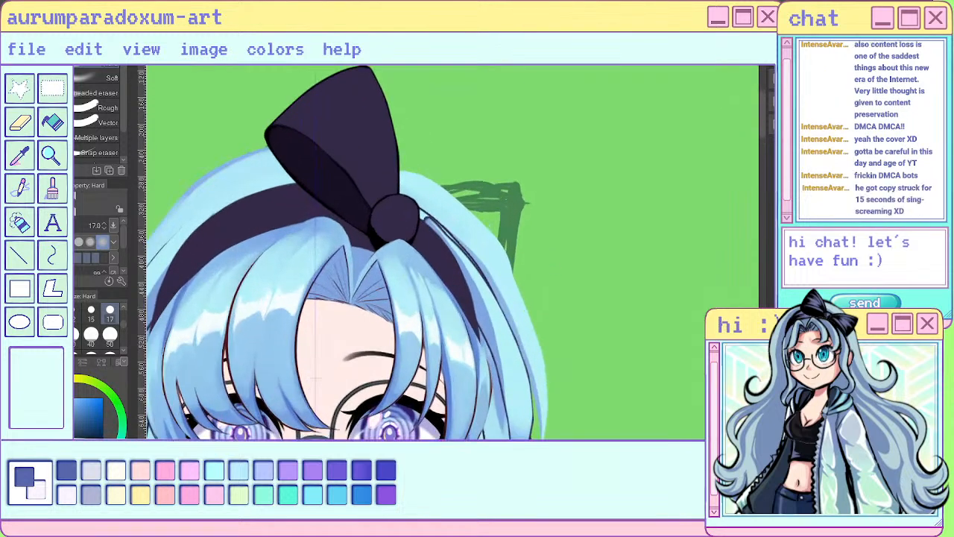
alt+click(475, 314)
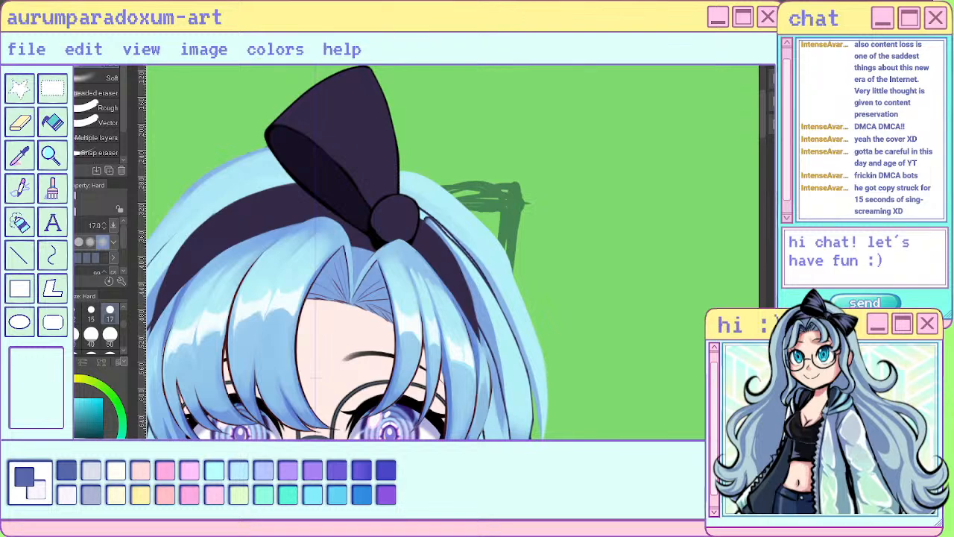
key(ctrl+z)
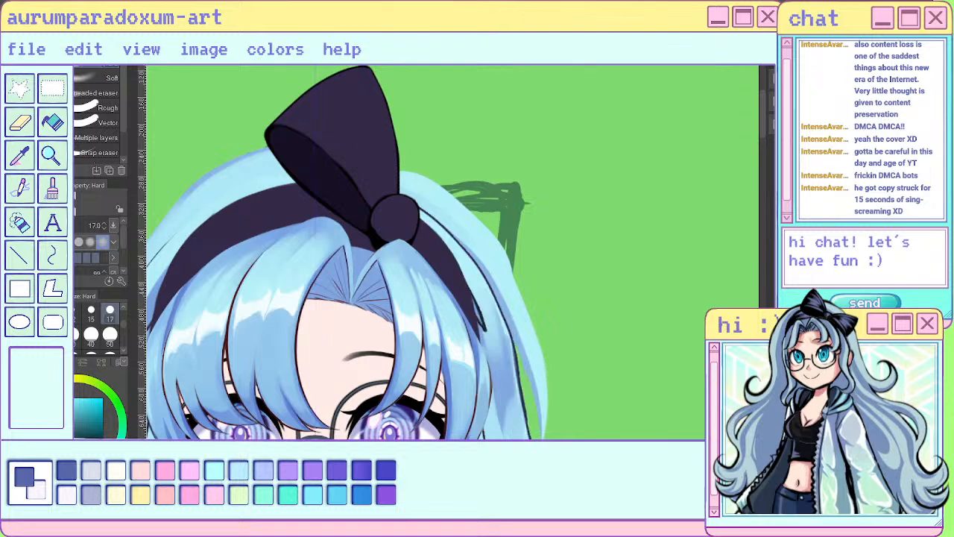
key(ctrl+y)
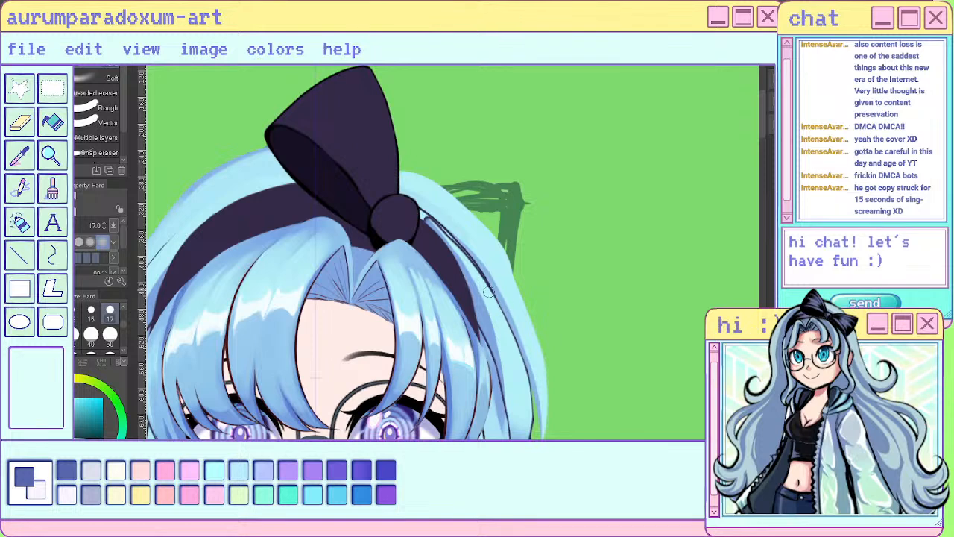
mouse_move(488, 292)
mouse_down()
mouse_move(443, 226)
mouse_move(413, 208)
mouse_move(448, 233)
mouse_up()
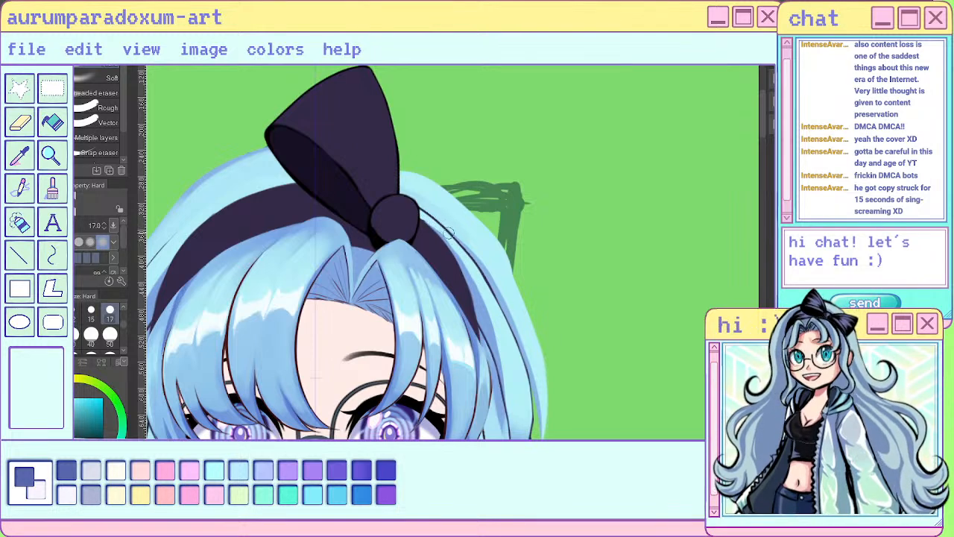
- Isolate the hair strand beside the bow knot and blend its upper outer edge and shadow into the light blue at brush size 17
alt+click(478, 305)
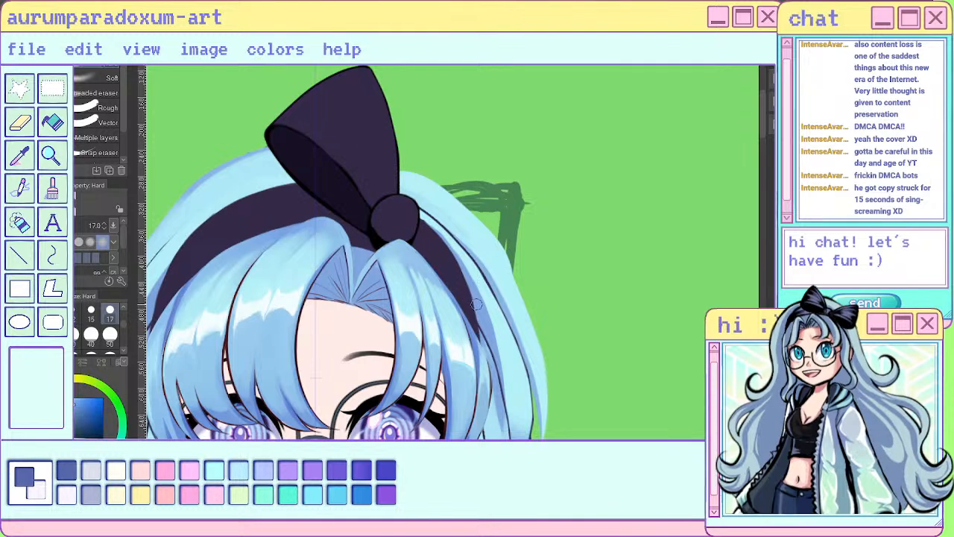
key(j)
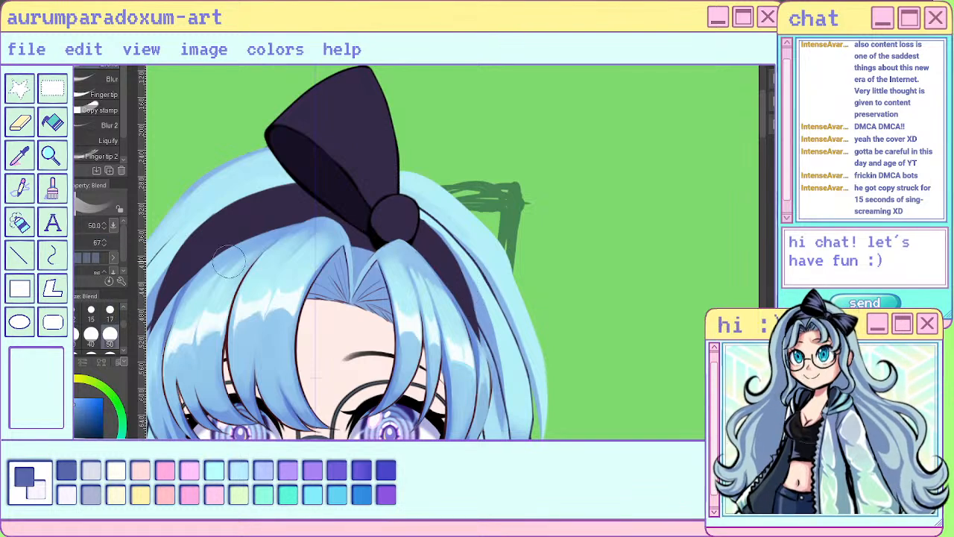
click(110, 309)
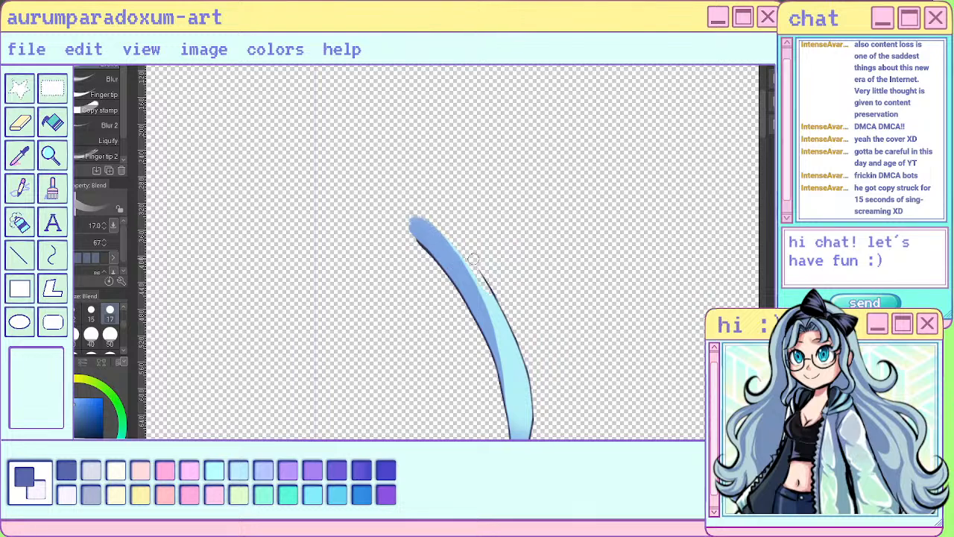
alt+click(499, 317)
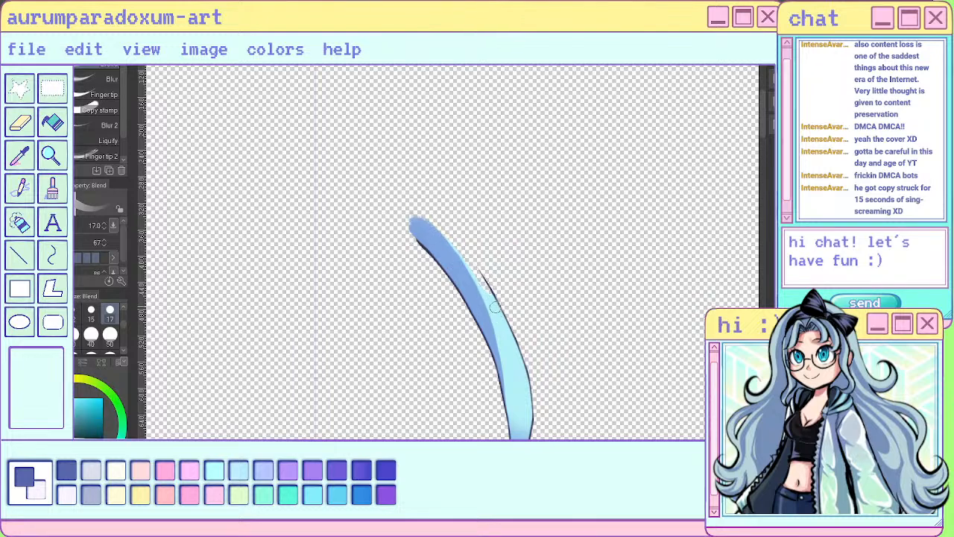
drag(496, 308, 479, 276)
key(ctrl+z)
drag(452, 240, 465, 264)
scroll(462, 199, down, 3)
scroll(462, 199, down, 2)
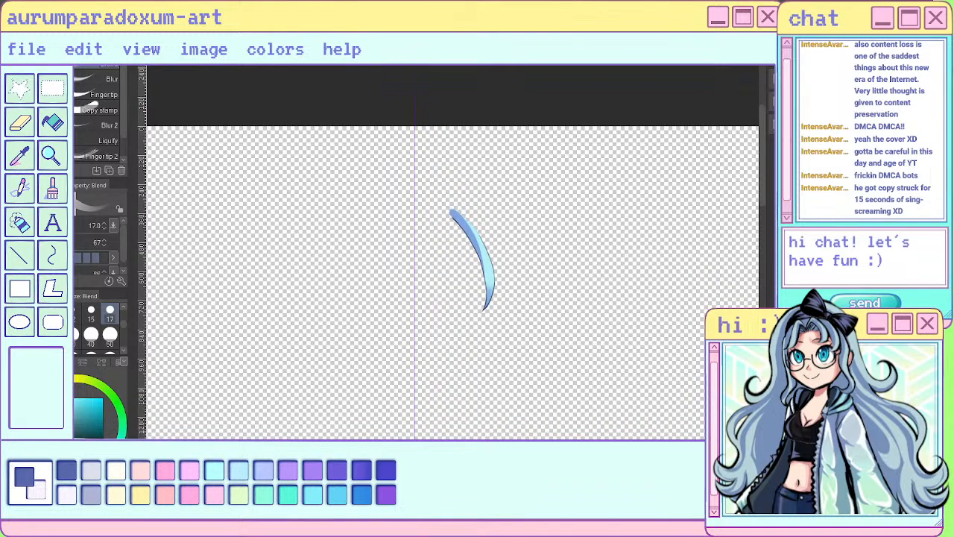
scroll(483, 242, up, 5)
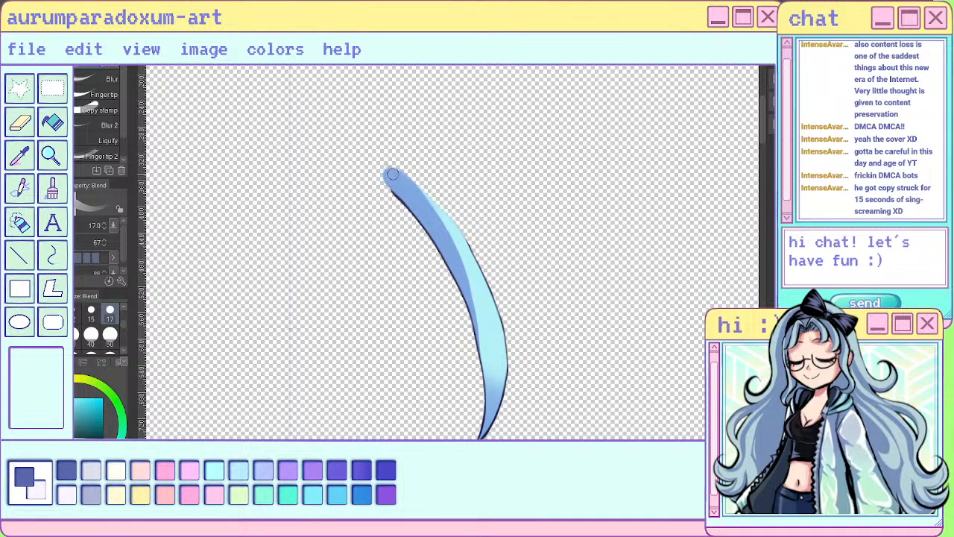
- Examine the blended strand beside the bow knot and the overall hair silhouette on the full character from several distances
scroll(450, 258, down, 5)
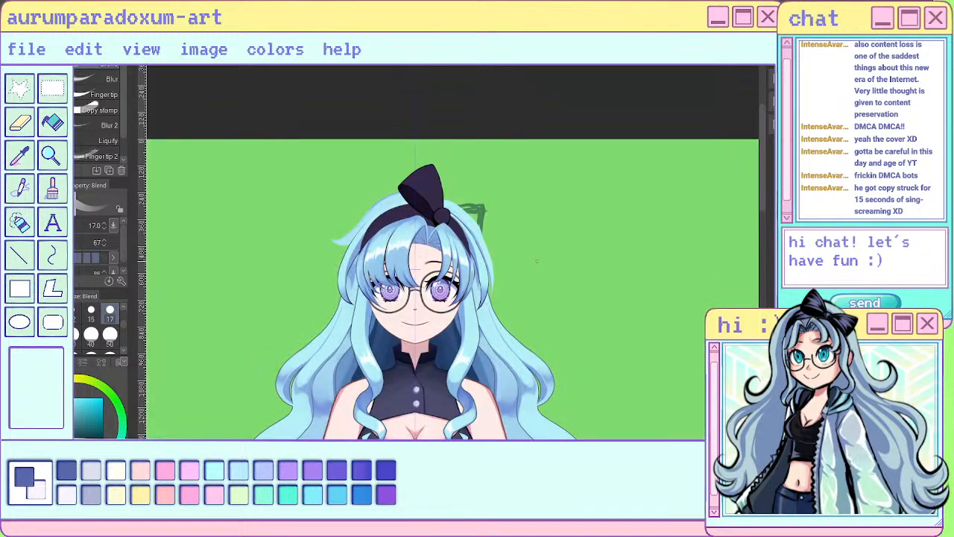
scroll(537, 261, up, 6)
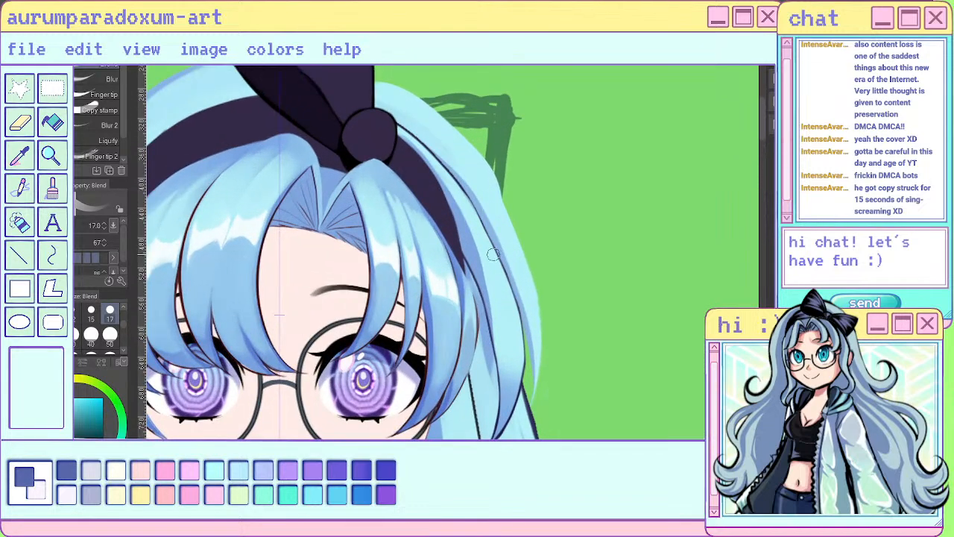
scroll(527, 250, down, 3)
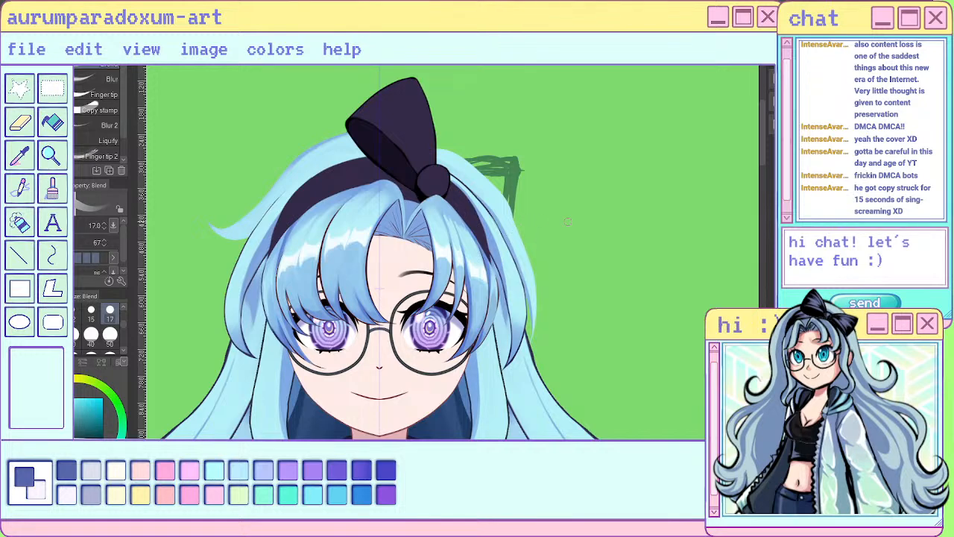
scroll(568, 221, down, 4)
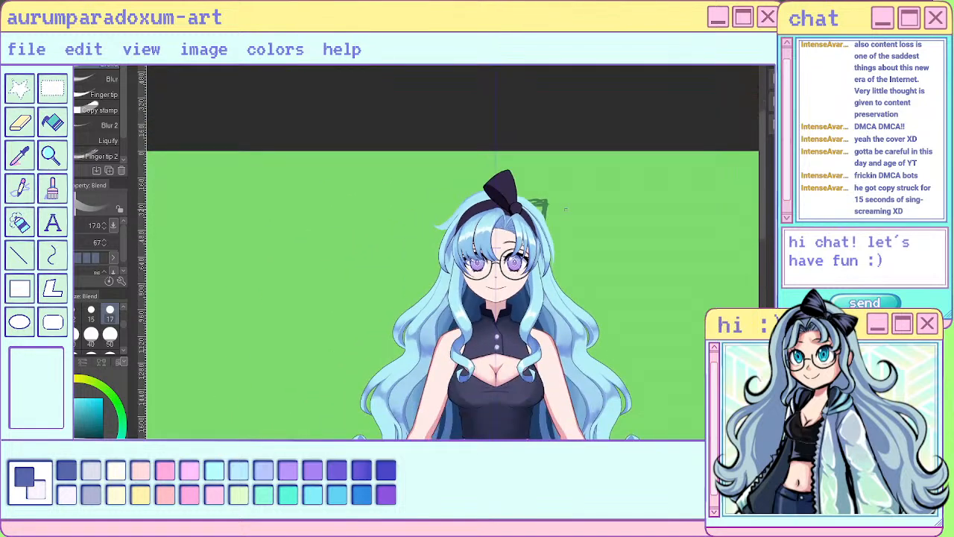
scroll(566, 210, down, 1)
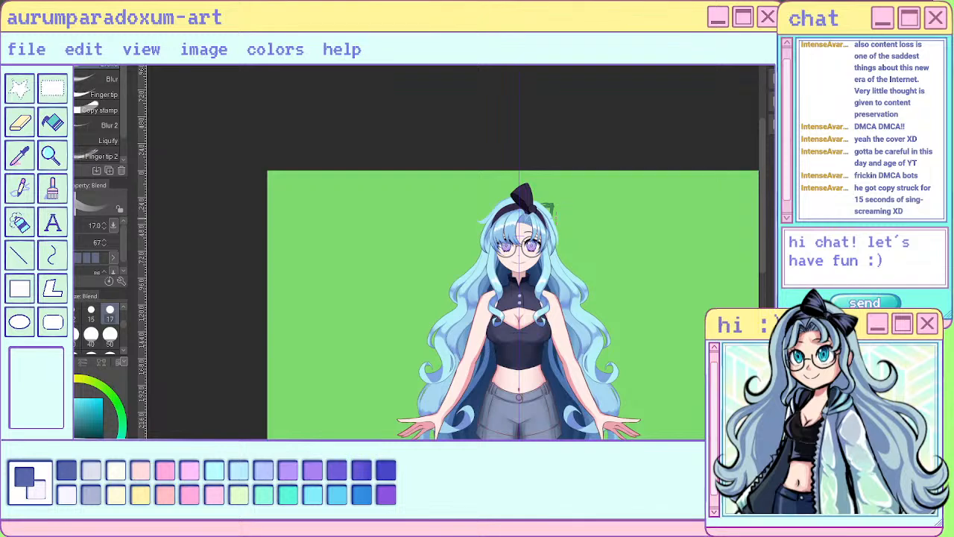
scroll(564, 215, up, 4)
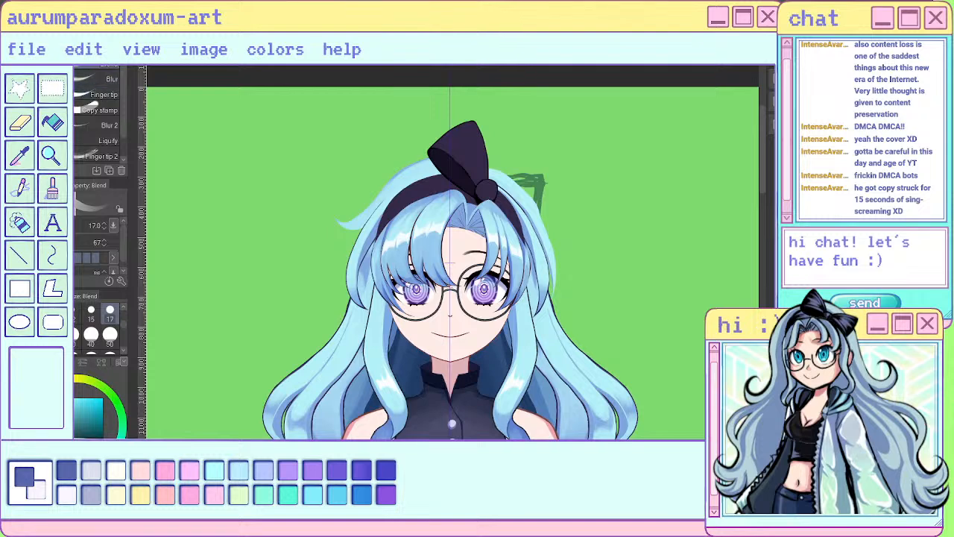
key(o)
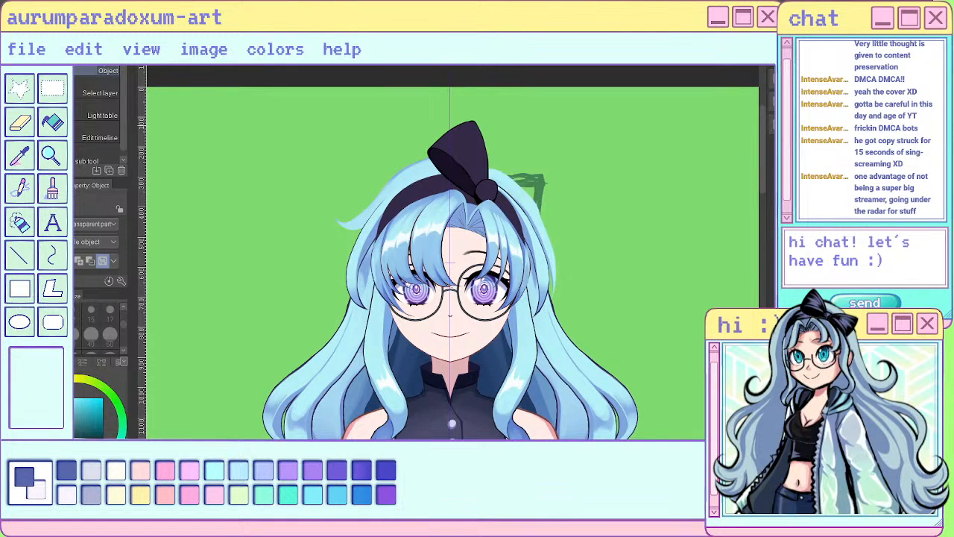
key(k)
scroll(538, 205, up, 3)
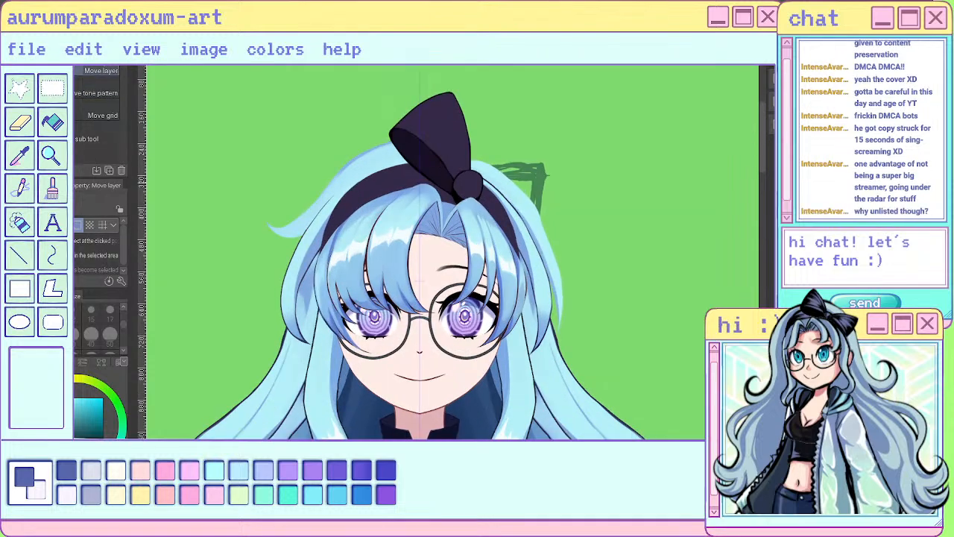
scroll(593, 185, down, 7)
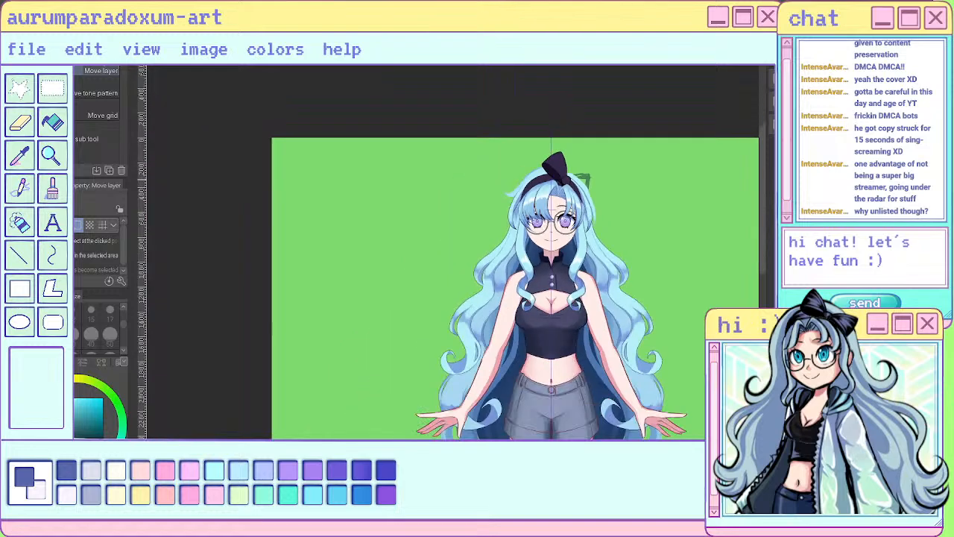
scroll(562, 183, up, 8)
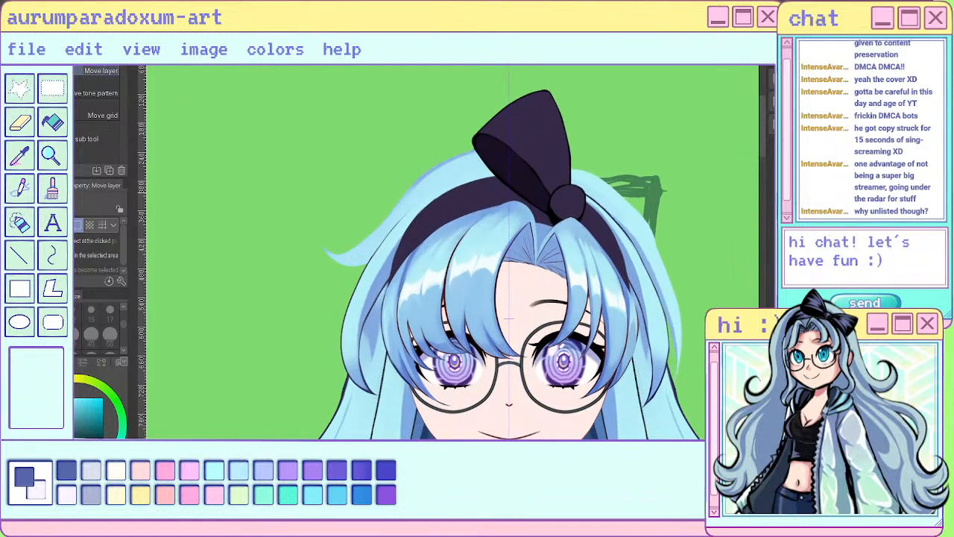
scroll(635, 169, down, 4)
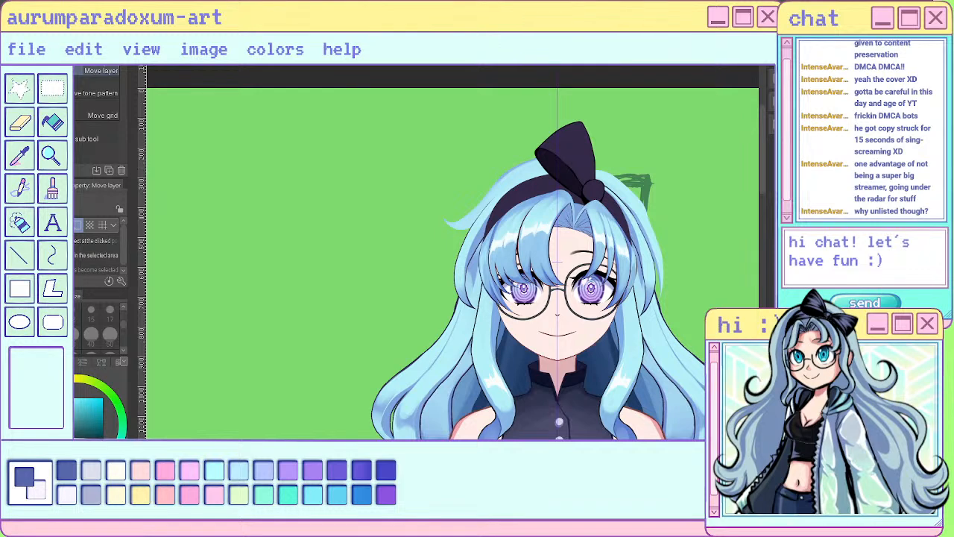
- Paint the outer edge of the flyaway lock beside the headband light blue with the sai pen at size 17
scroll(492, 166, up, 4)
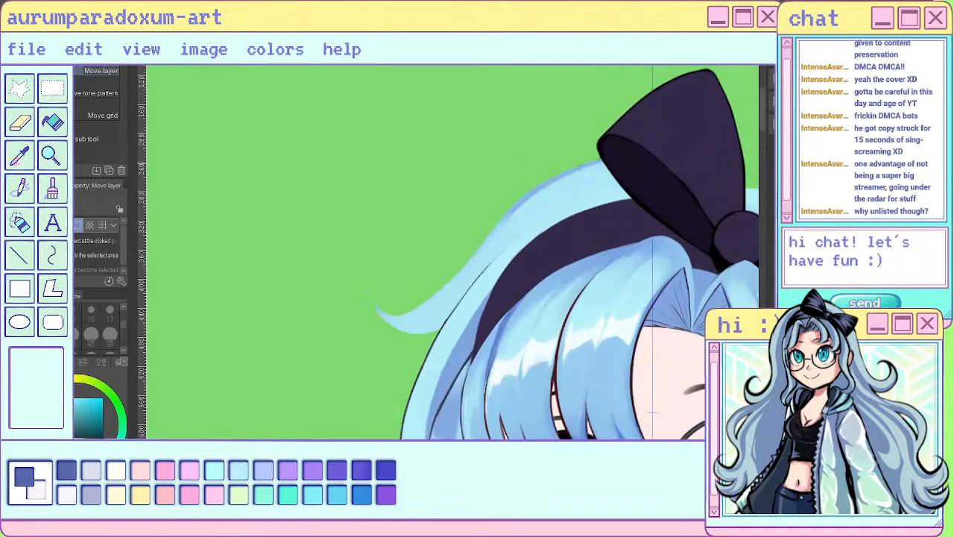
key(p)
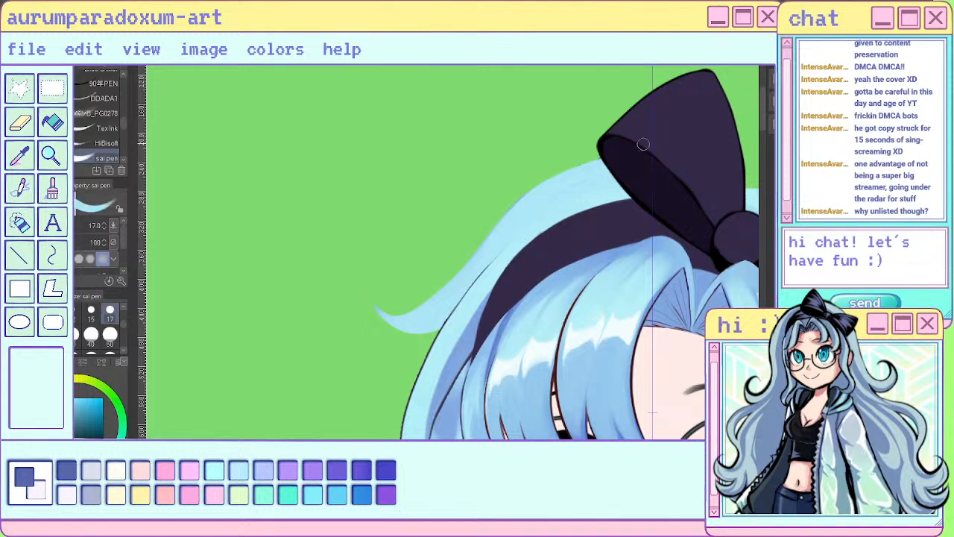
scroll(576, 179, down, 3)
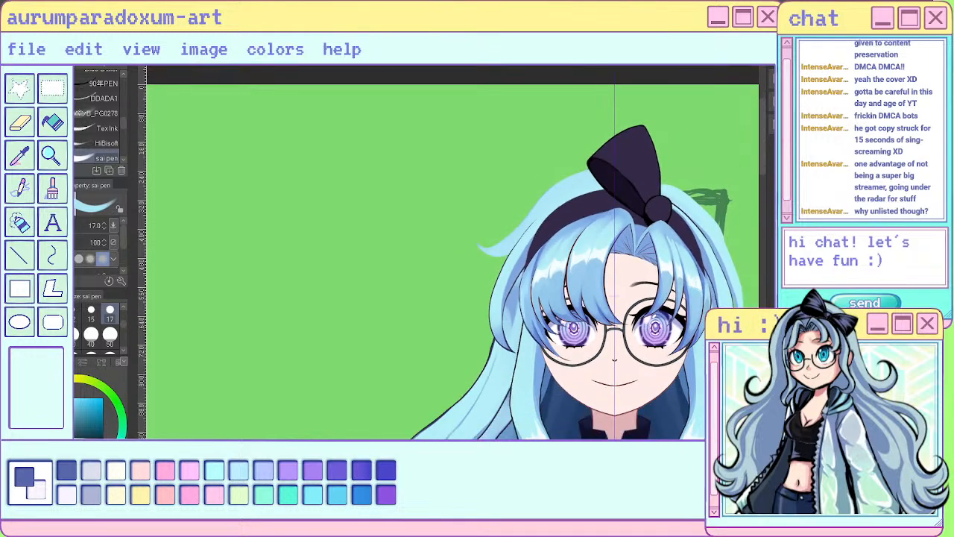
scroll(587, 179, up, 4)
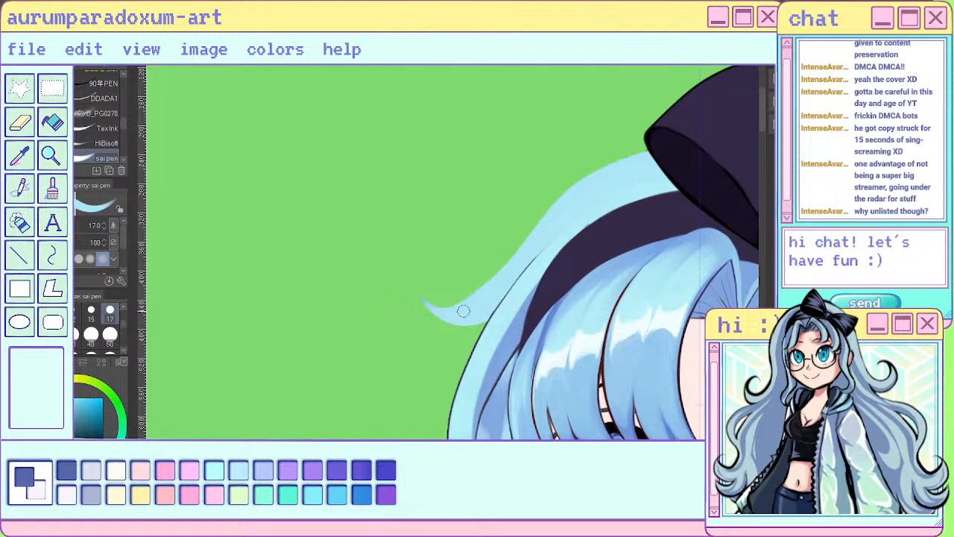
scroll(434, 323, down, 3)
scroll(410, 267, up, 3)
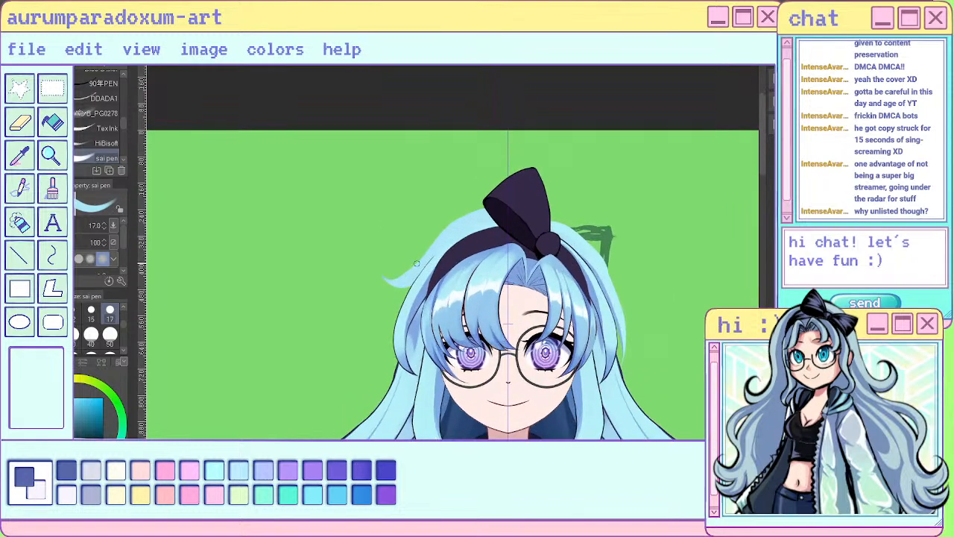
- Shade the tip of the flyaway lock in a darker blue and touch up its outer edge with light blue
alt+click(338, 292)
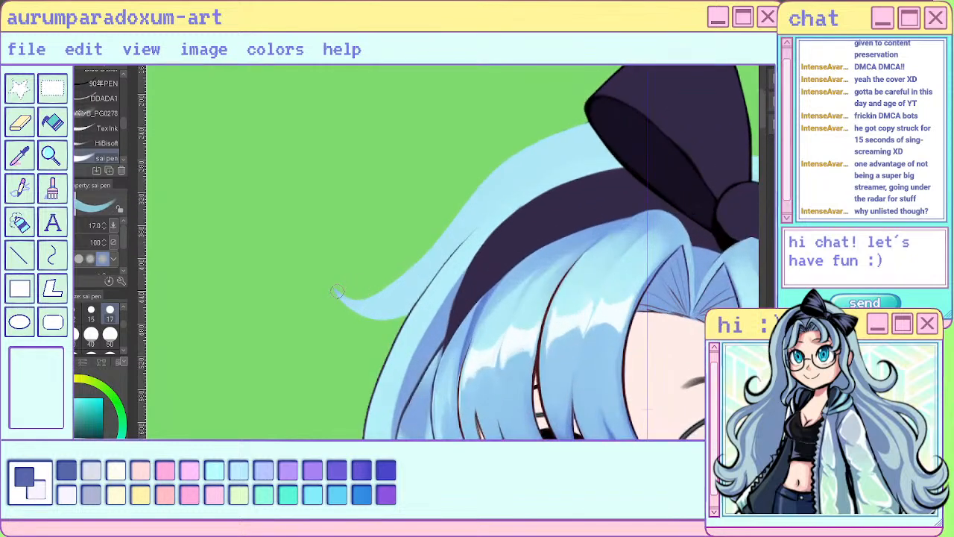
alt+click(420, 392)
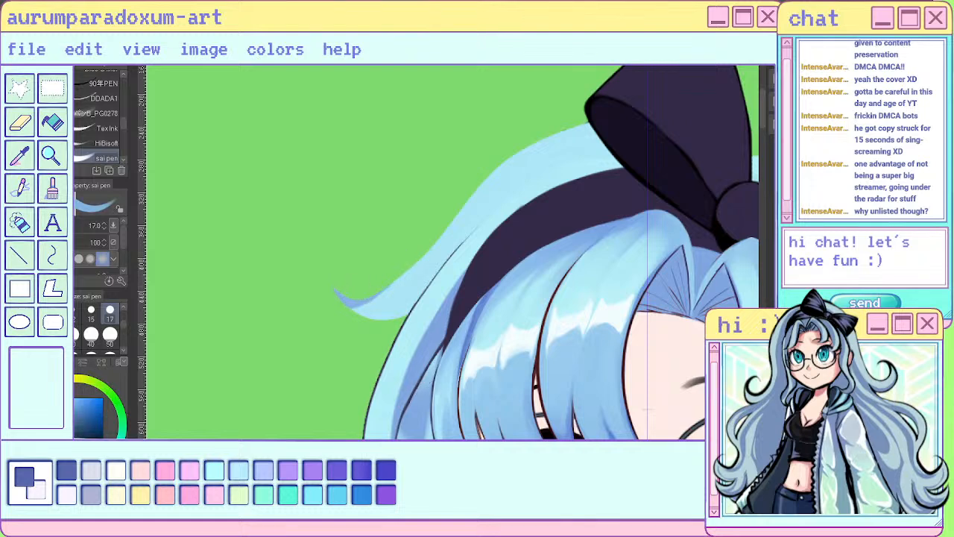
mouse_move(364, 294)
mouse_down()
mouse_move(442, 225)
mouse_move(418, 268)
mouse_move(360, 306)
mouse_up()
alt+click(441, 250)
drag(439, 243, 358, 305)
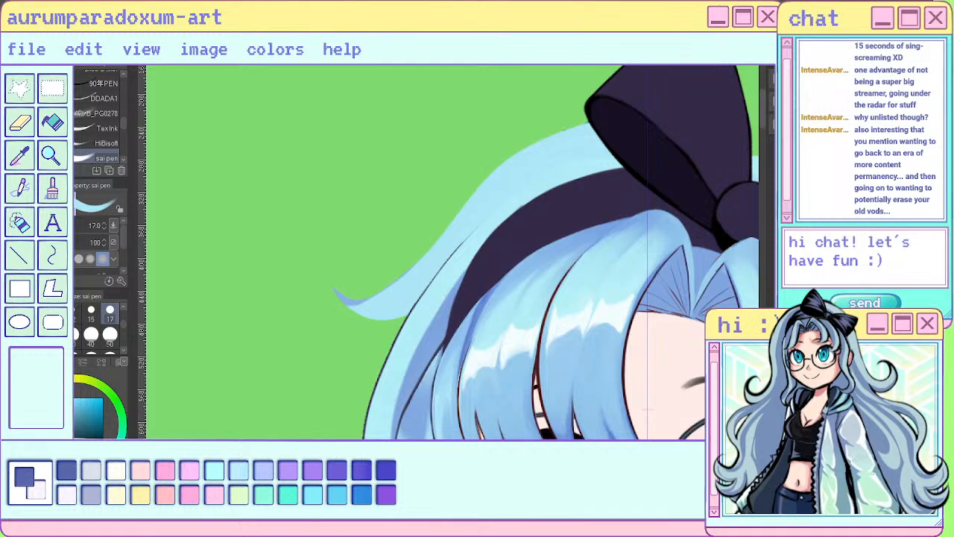
- Check the repainted flyaway lock against the rest of the hair on the full character, from the head down to the hands
scroll(447, 307, down, 4)
scroll(533, 326, up, 2)
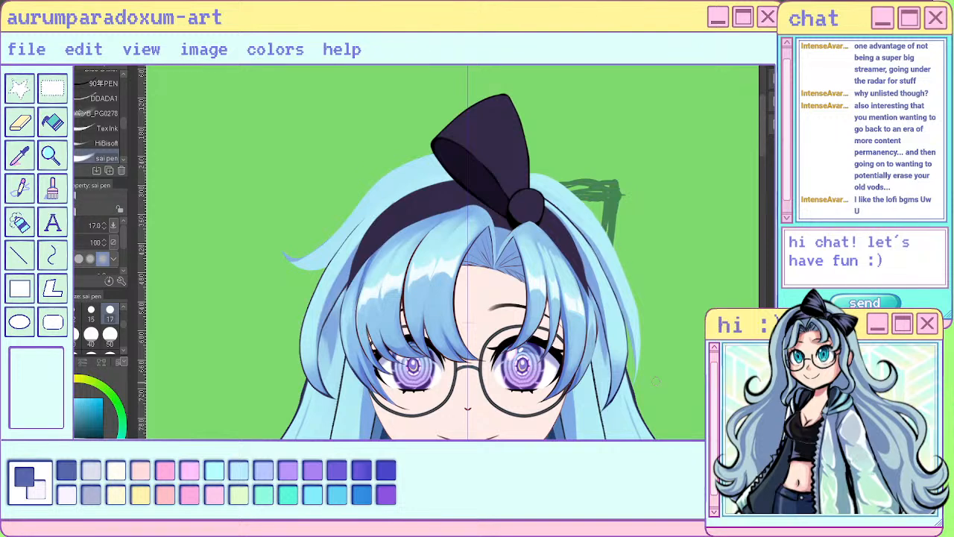
scroll(605, 312, down, 5)
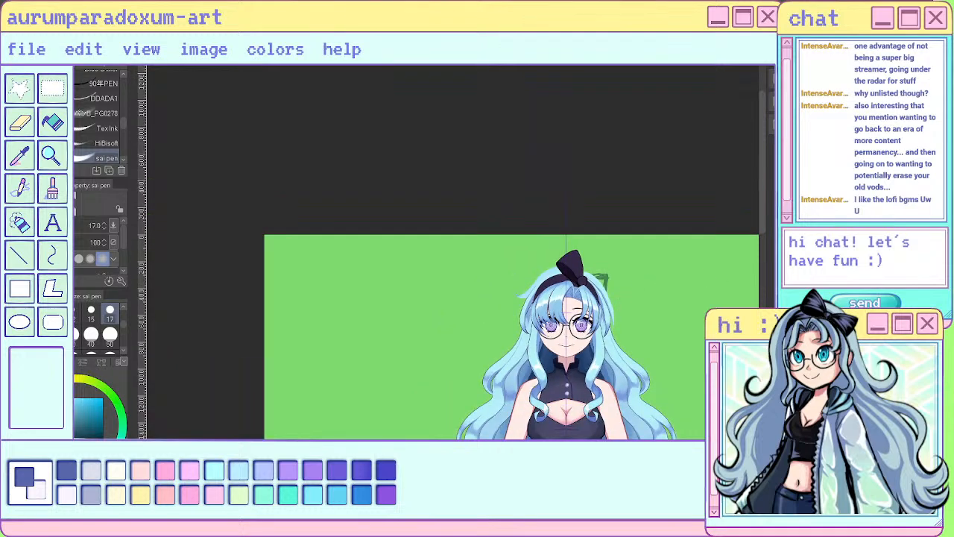
scroll(583, 312, up, 5)
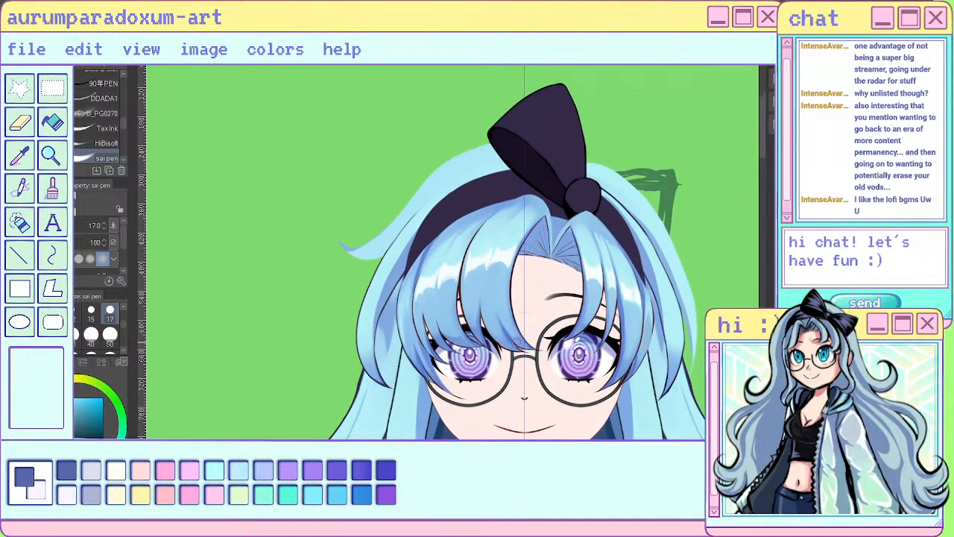
scroll(498, 358, down, 4)
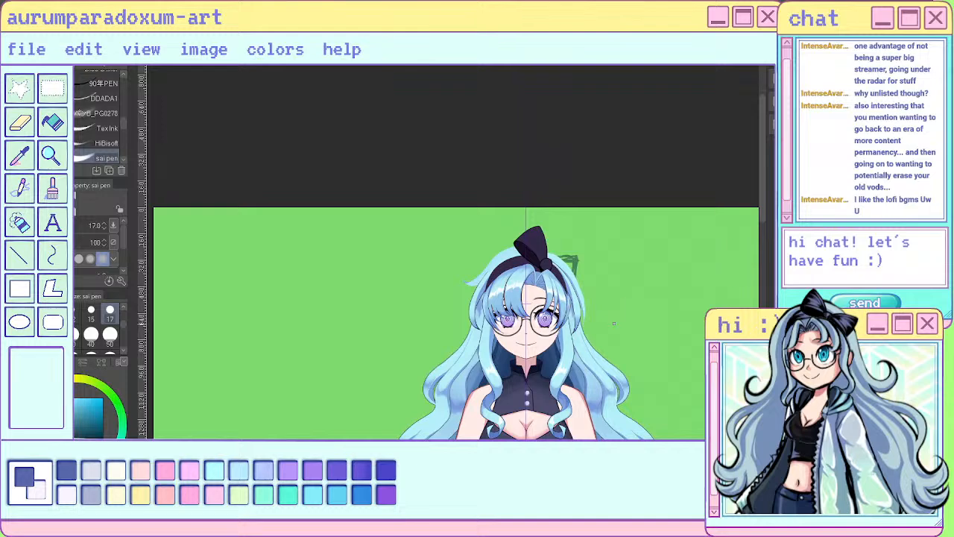
scroll(498, 359, down, 3)
scroll(530, 266, up, 4)
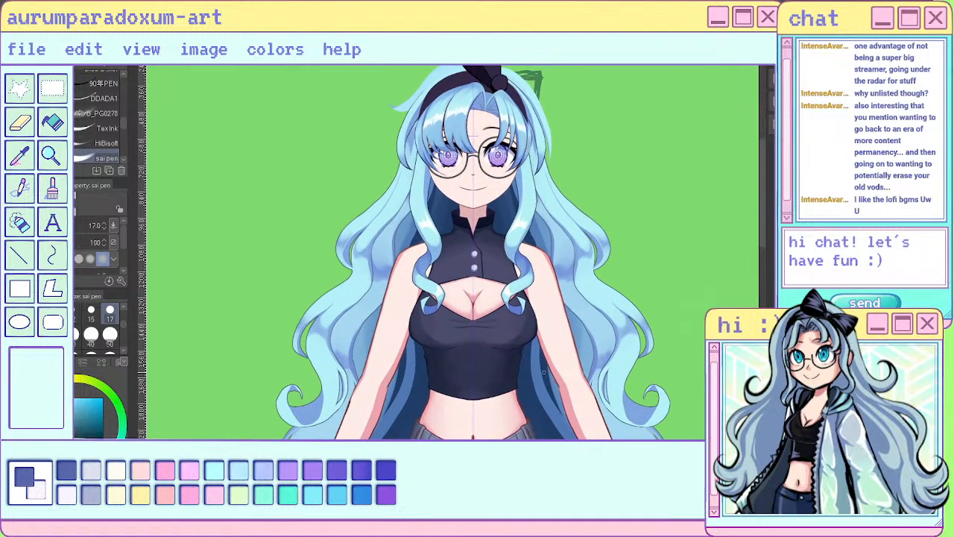
scroll(617, 306, down, 2)
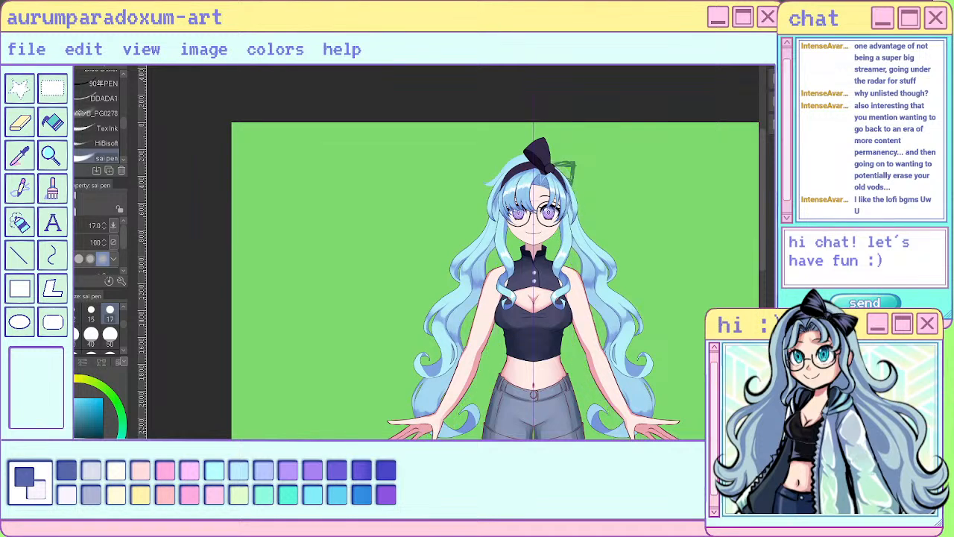
- Undo the last change and show the layer of the two long side strands on its own
key(ctrl+z)
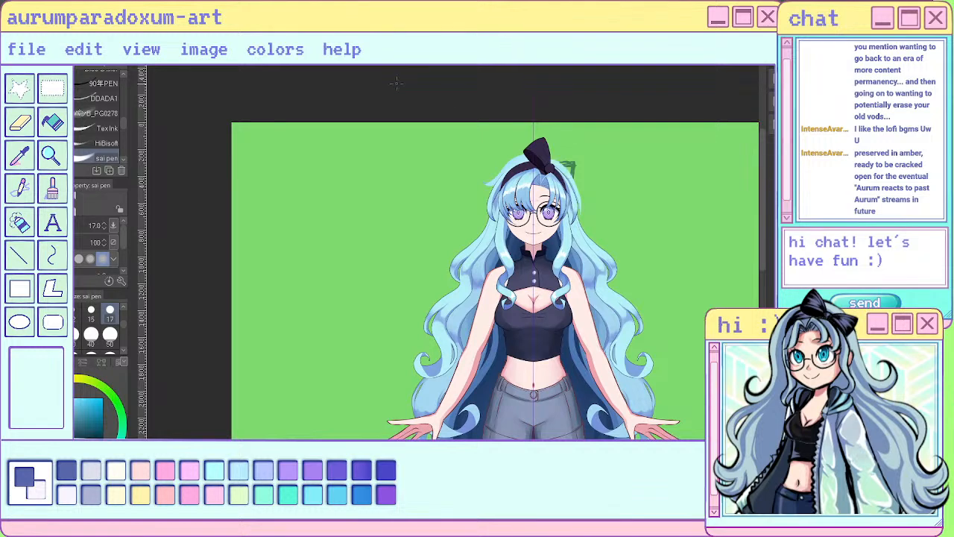
scroll(411, 126, up, 5)
scroll(480, 191, down, 3)
scroll(671, 180, up, 4)
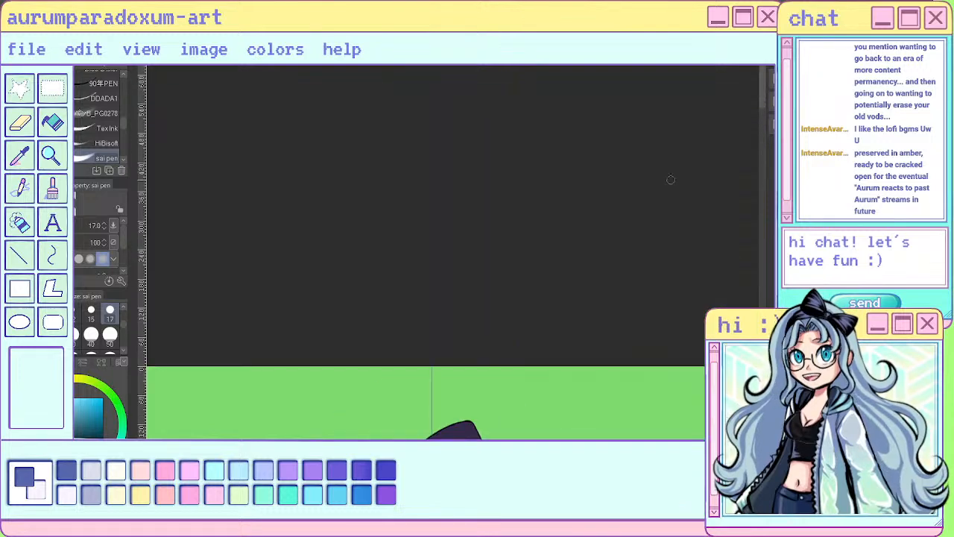
scroll(558, 146, up, 5)
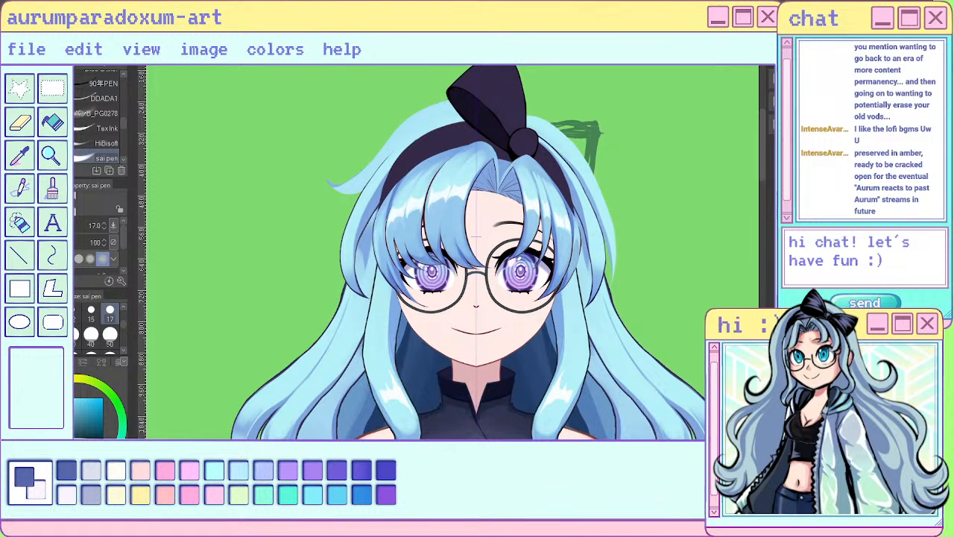
key(k)
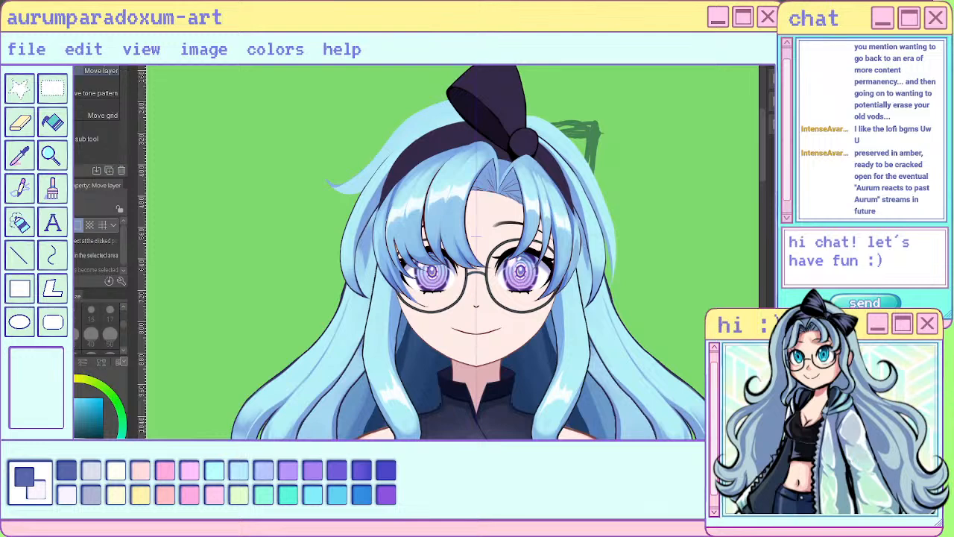
key(o)
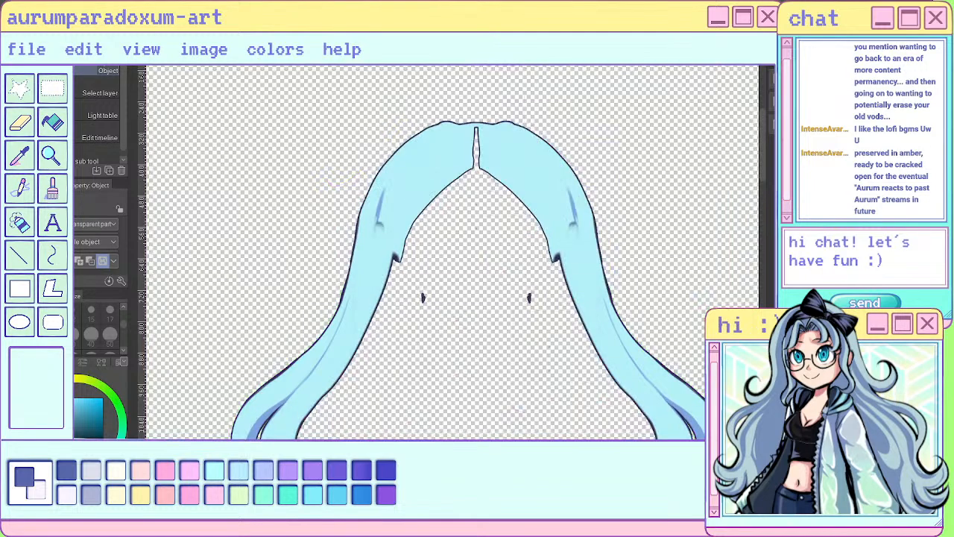
- Paint light blue over the outer outline across the crown and the small marks beside it with the sai pen at size 17
scroll(694, 214, up, 1)
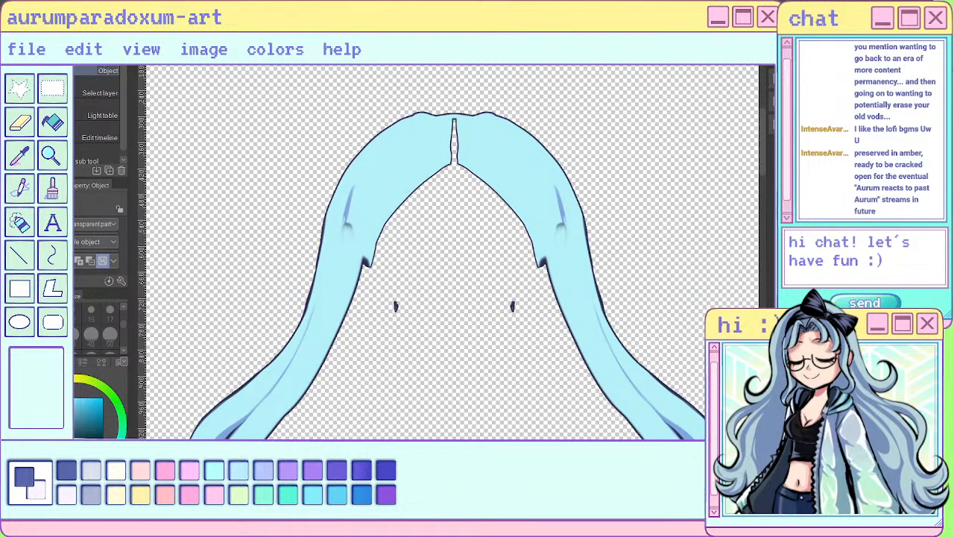
scroll(536, 102, up, 1)
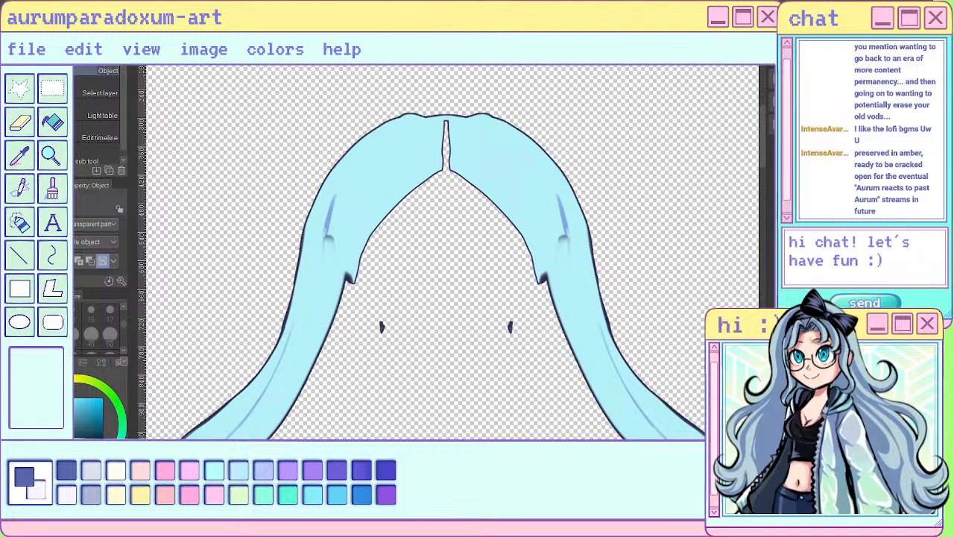
key(e)
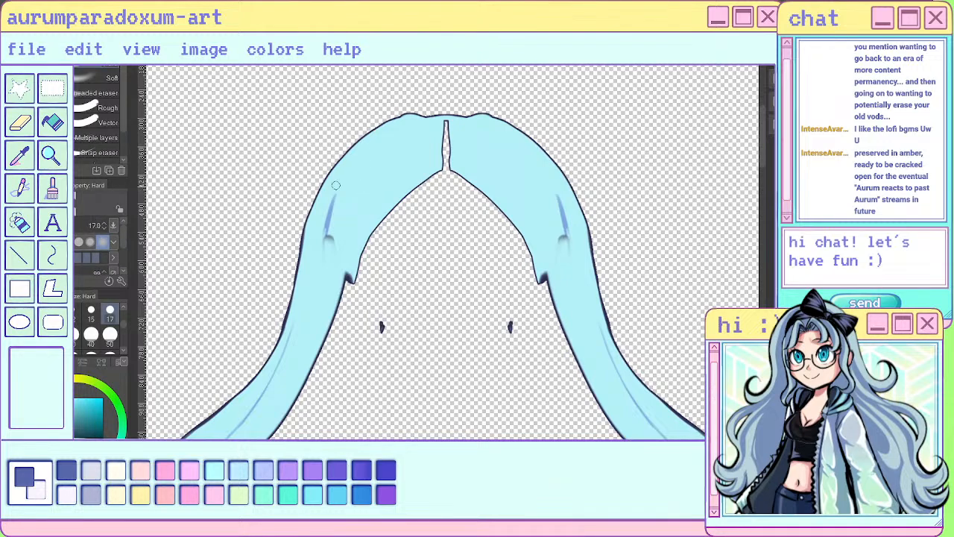
key(p)
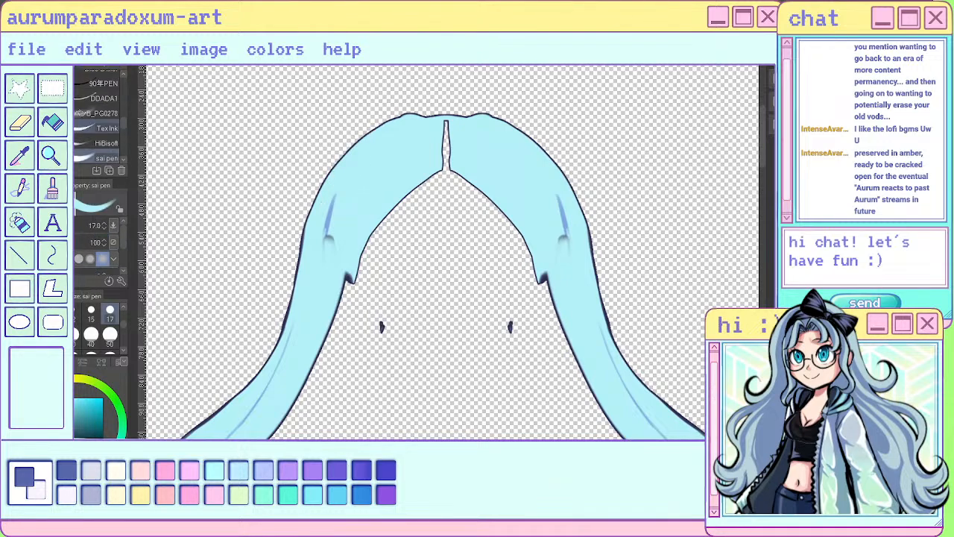
mouse_move(365, 136)
mouse_down()
mouse_move(311, 220)
mouse_move(324, 243)
mouse_up()
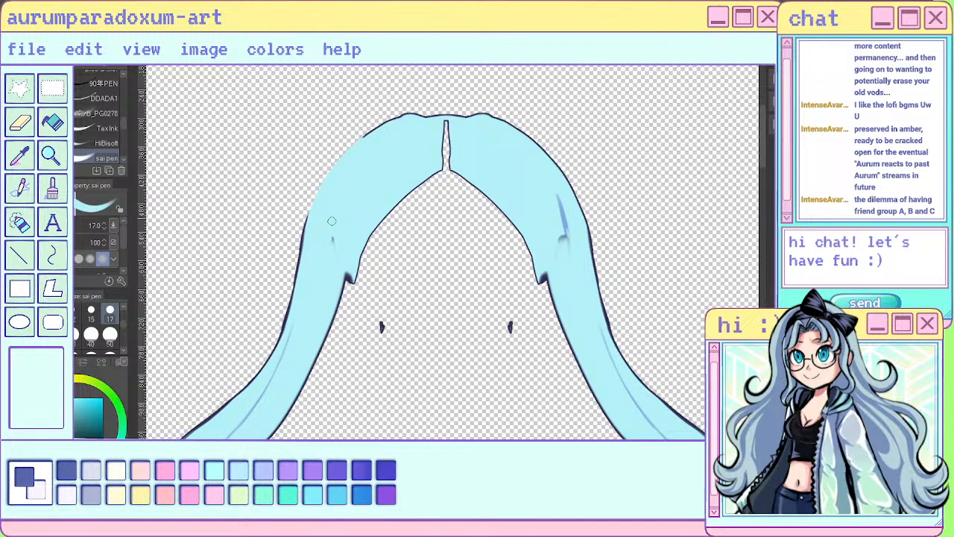
drag(343, 210, 339, 245)
mouse_move(364, 136)
mouse_down()
mouse_move(392, 121)
mouse_move(483, 109)
mouse_move(566, 186)
mouse_up()
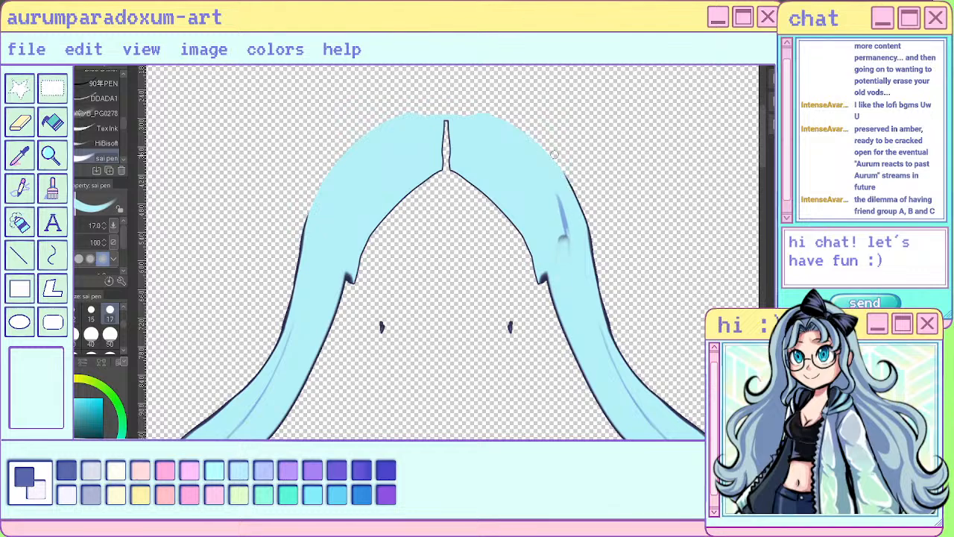
drag(554, 155, 580, 212)
drag(568, 173, 586, 224)
drag(564, 238, 561, 238)
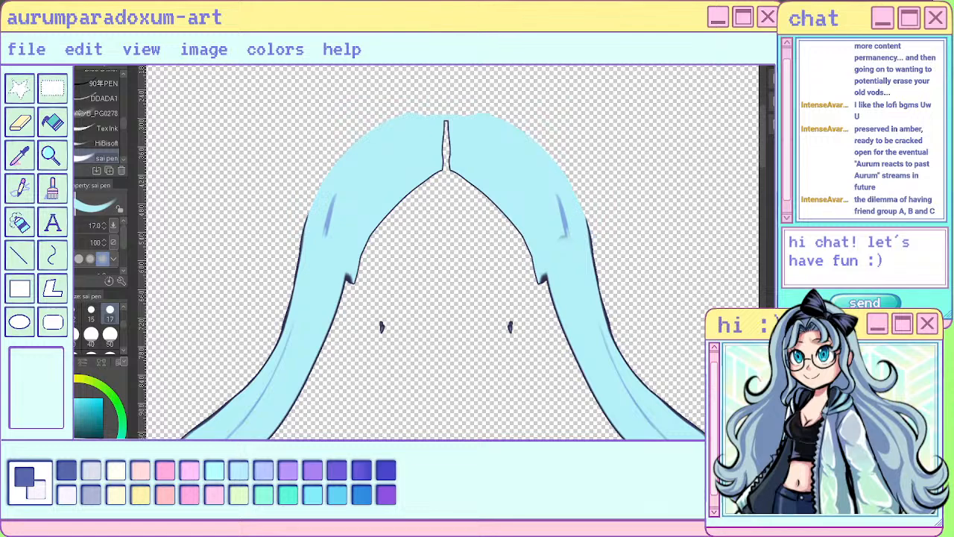
- Erase the two stray dark specks between the strands and the jagged outlined notches on their inner edges with the Hard eraser
key(e)
drag(510, 322, 510, 334)
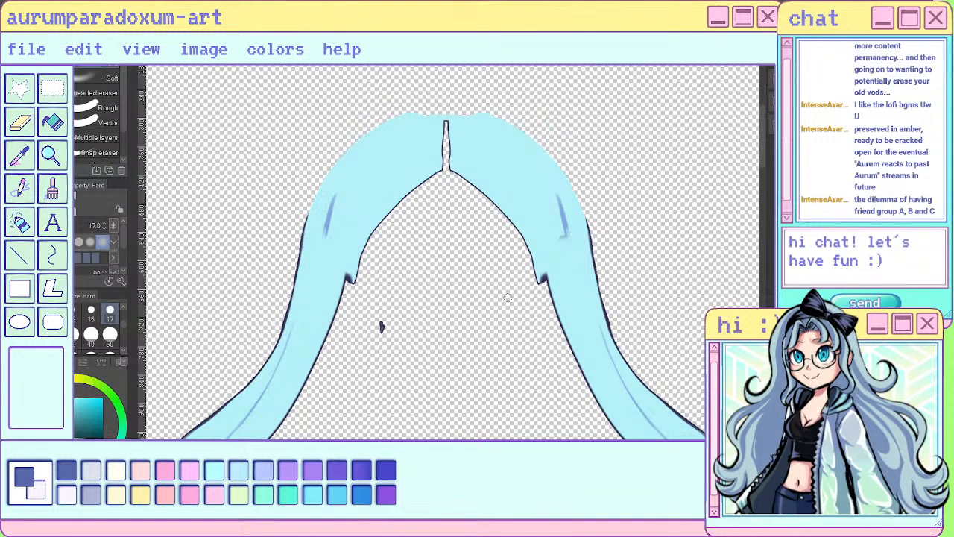
drag(382, 322, 383, 342)
drag(363, 255, 356, 281)
mouse_move(369, 237)
mouse_down()
mouse_move(351, 297)
mouse_move(381, 231)
mouse_move(355, 260)
mouse_up()
mouse_move(533, 268)
mouse_down()
mouse_move(540, 275)
mouse_move(515, 235)
mouse_up()
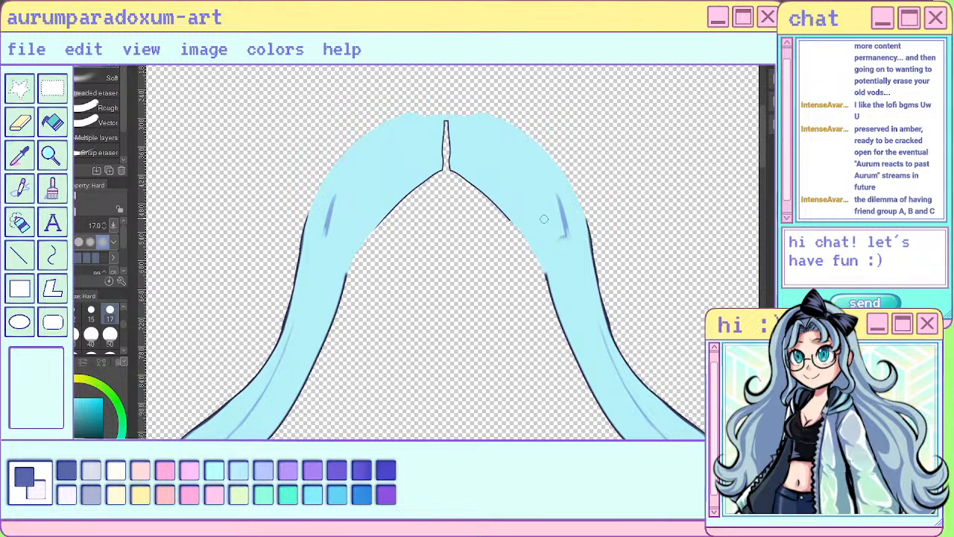
- Cover the remaining shadow streaks on both upper strands and the dark end of one inner outline with light blue
key(p)
mouse_move(556, 199)
mouse_down()
mouse_move(571, 252)
mouse_move(572, 243)
mouse_up()
drag(338, 206, 324, 236)
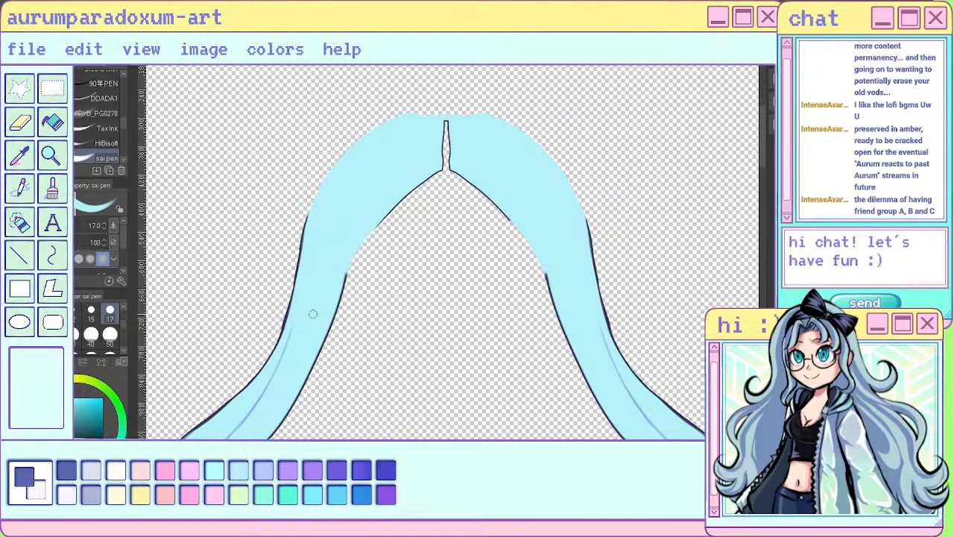
scroll(313, 314, down, 5)
scroll(335, 267, down, 2)
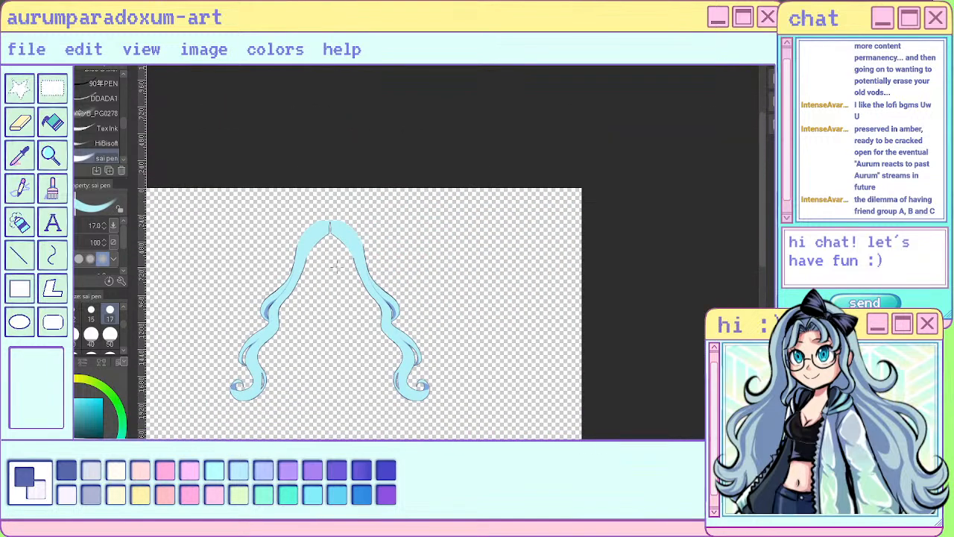
scroll(290, 303, up, 2)
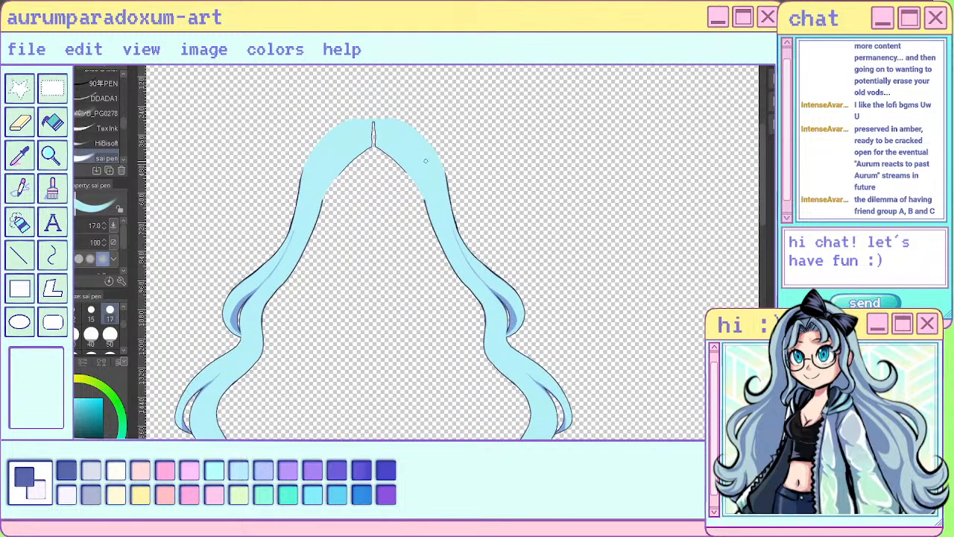
scroll(432, 170, up, 5)
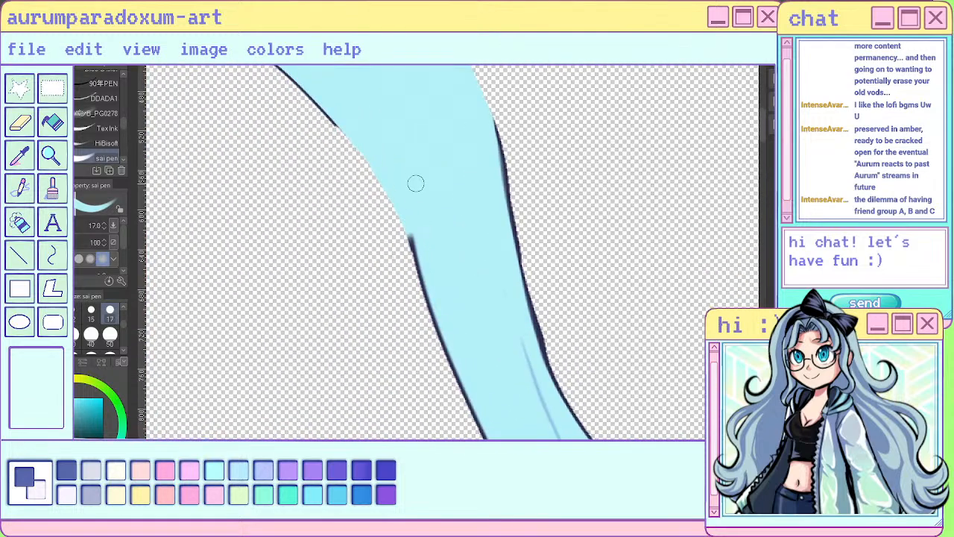
drag(400, 193, 424, 252)
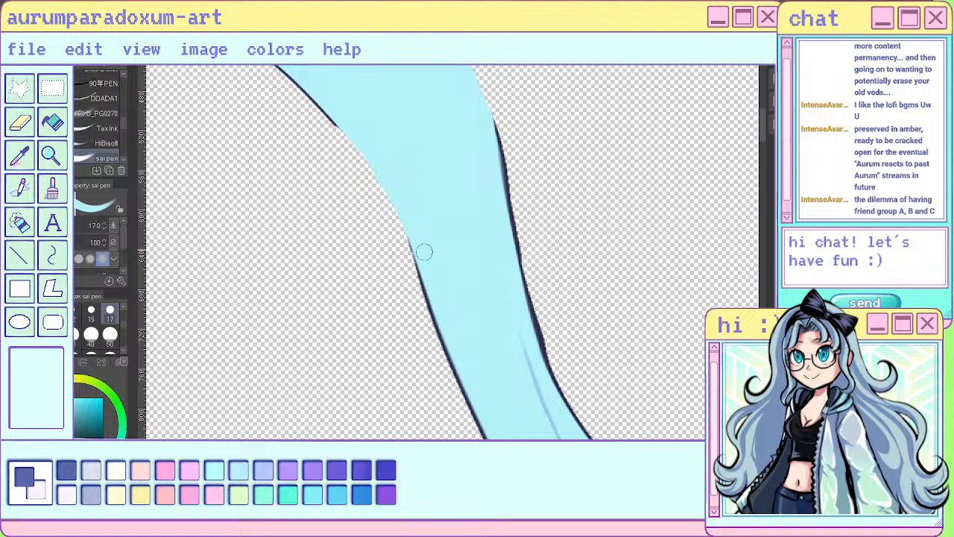
- Clear the outlined parting slit at the crown into an open gap between the two strands
scroll(522, 156, down, 6)
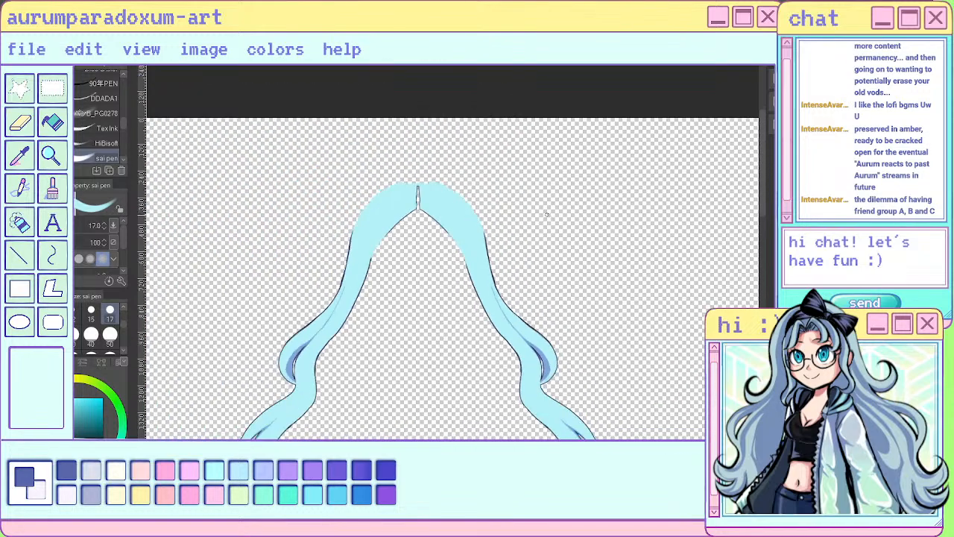
scroll(410, 179, up, 4)
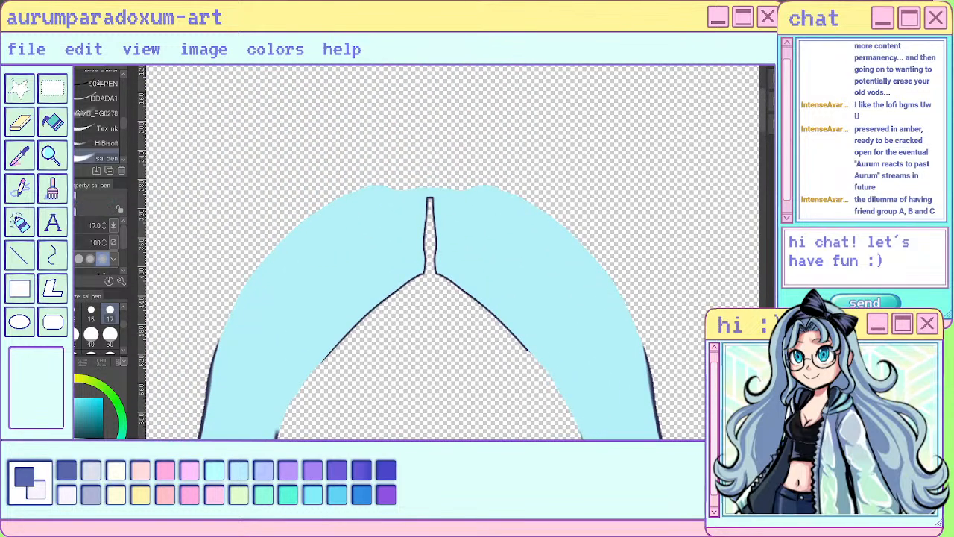
drag(431, 189, 431, 273)
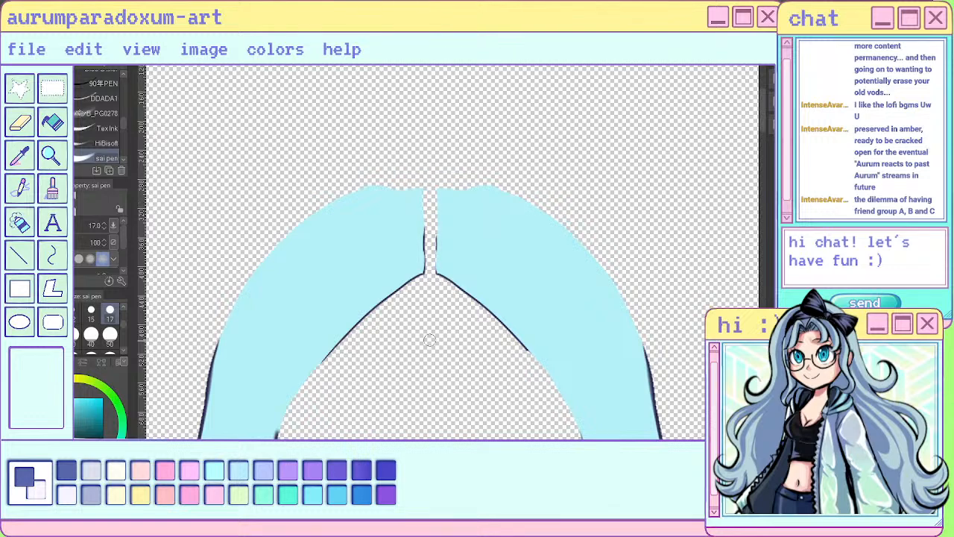
scroll(431, 339, down, 3)
- Examine the cleaned-up hair on the full character from the bow down to the lower curls, along with the handwritten to-do notes
scroll(344, 203, up, 3)
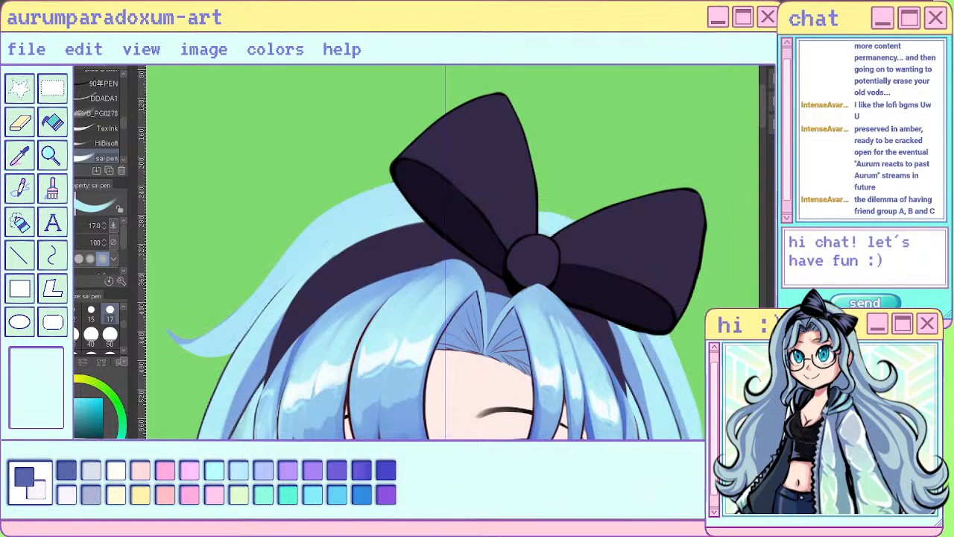
scroll(507, 193, down, 3)
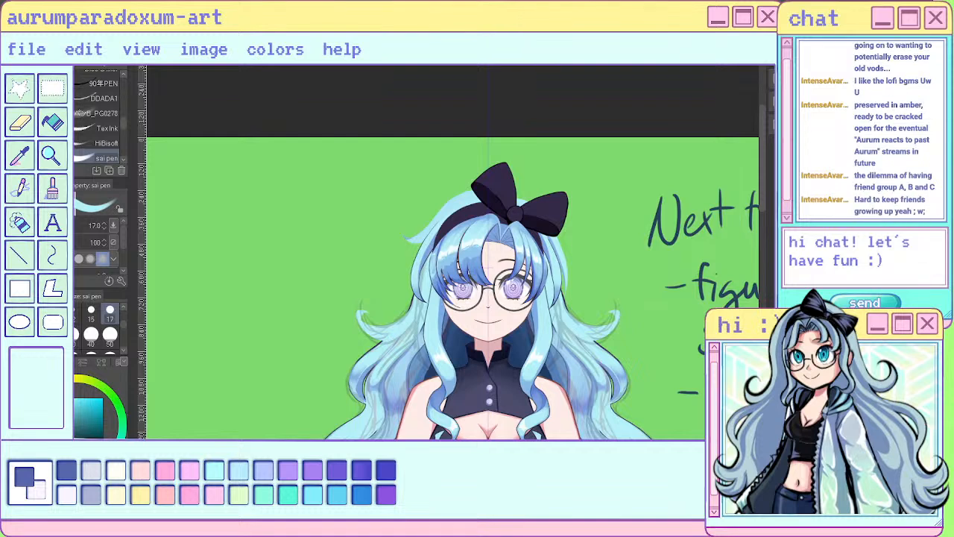
scroll(382, 228, down, 1)
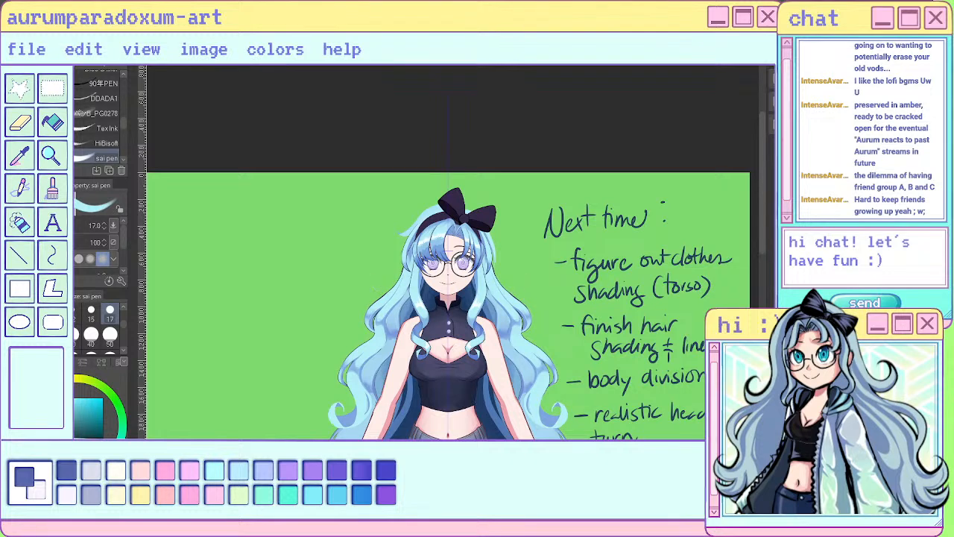
scroll(429, 196, down, 3)
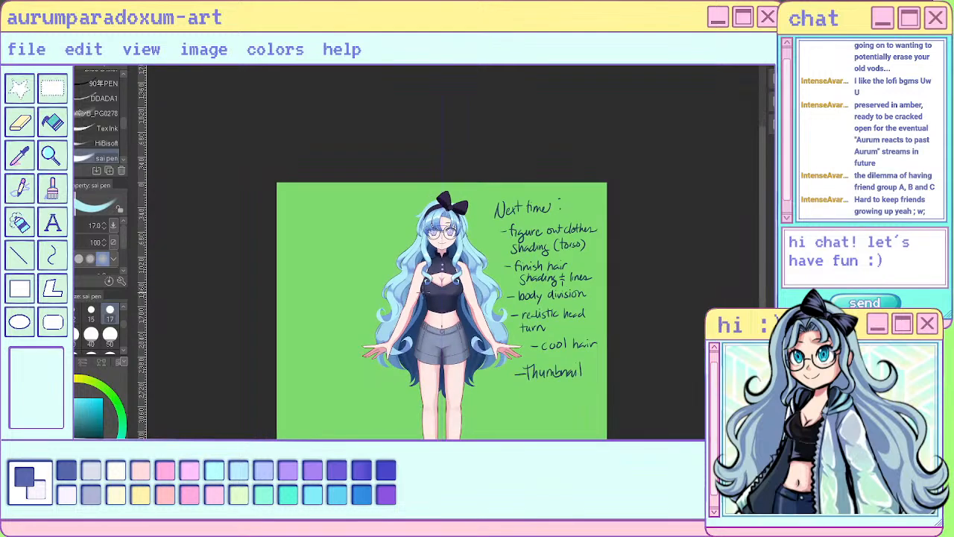
scroll(440, 202, up, 7)
scroll(436, 188, up, 2)
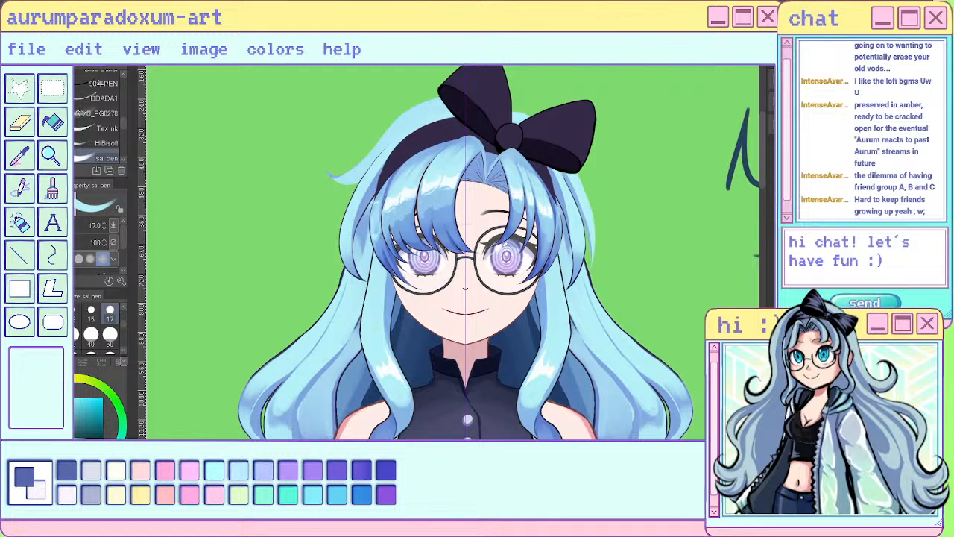
scroll(462, 224, down, 2)
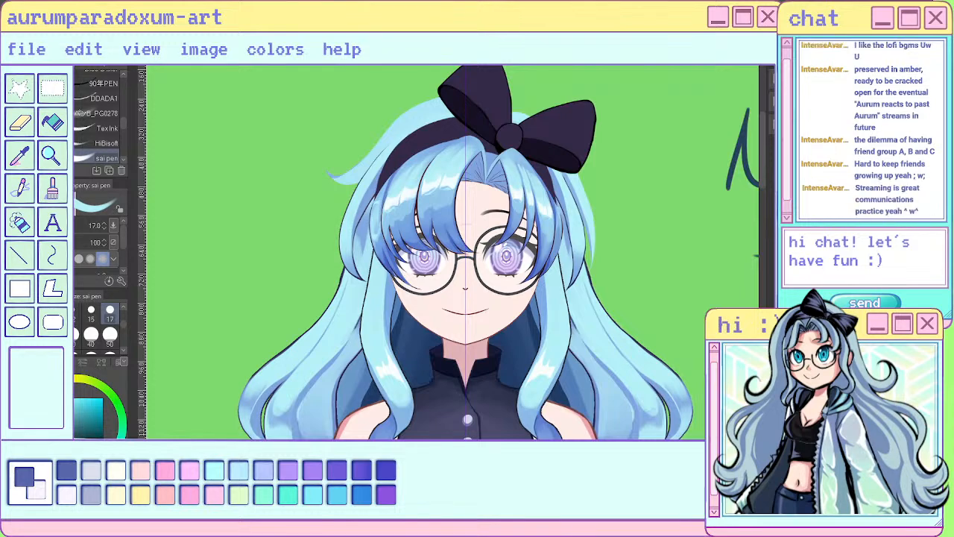
scroll(459, 254, down, 3)
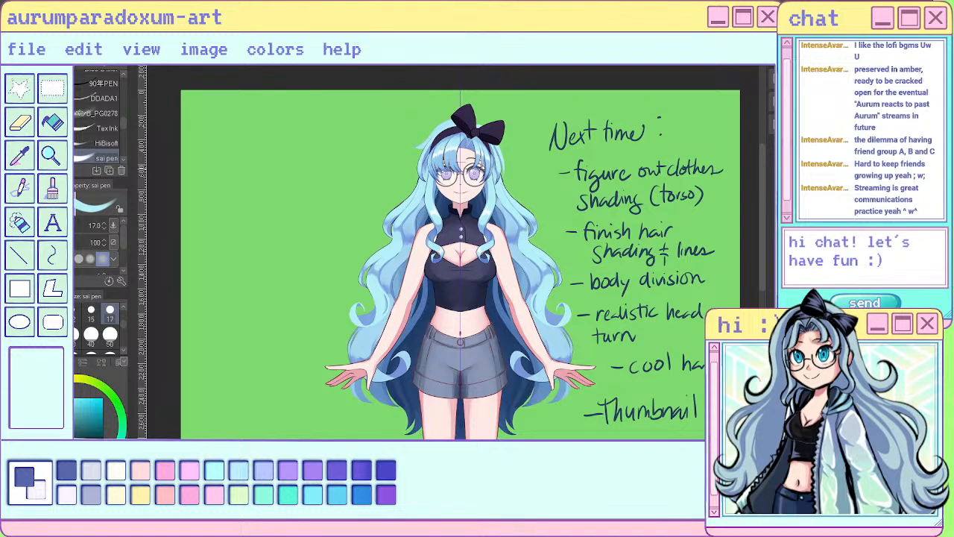
scroll(481, 201, up, 5)
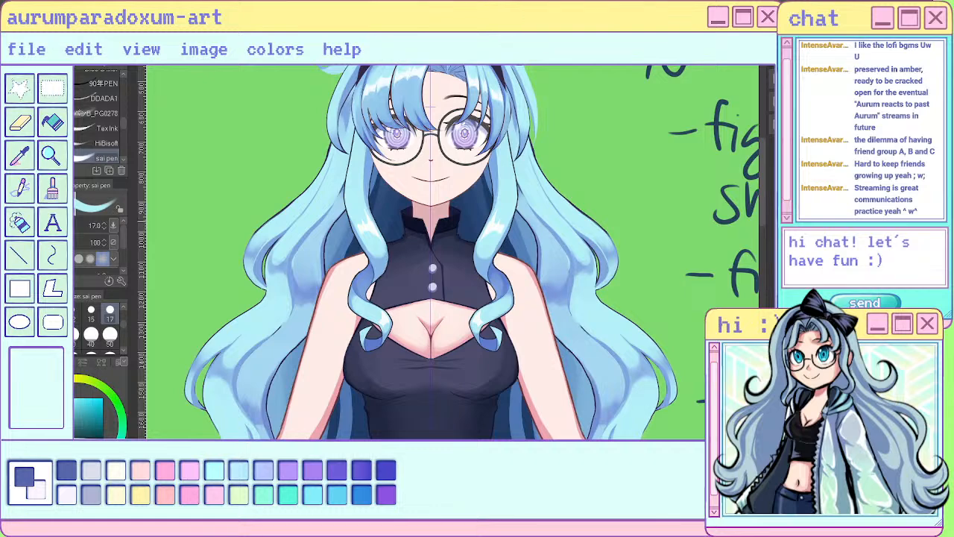
scroll(361, 224, down, 2)
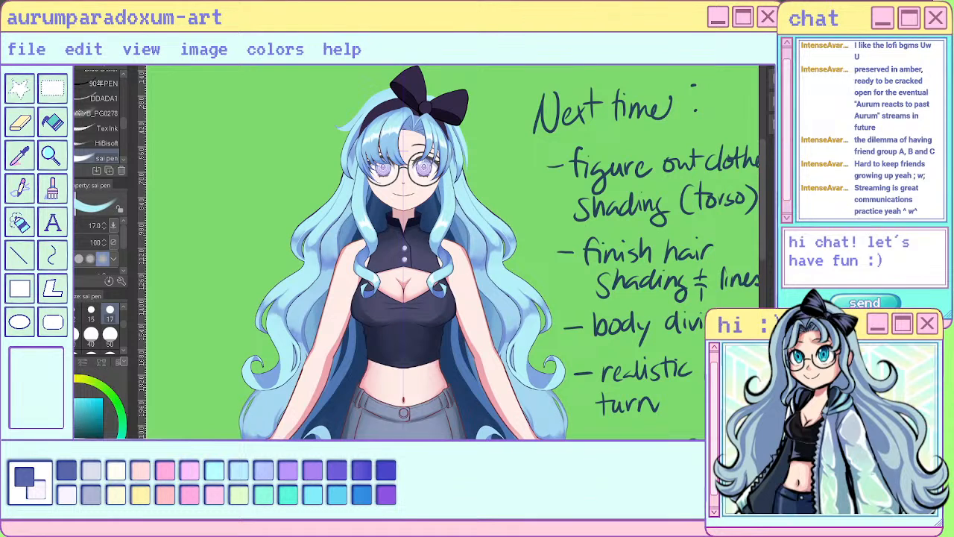
scroll(581, 419, up, 5)
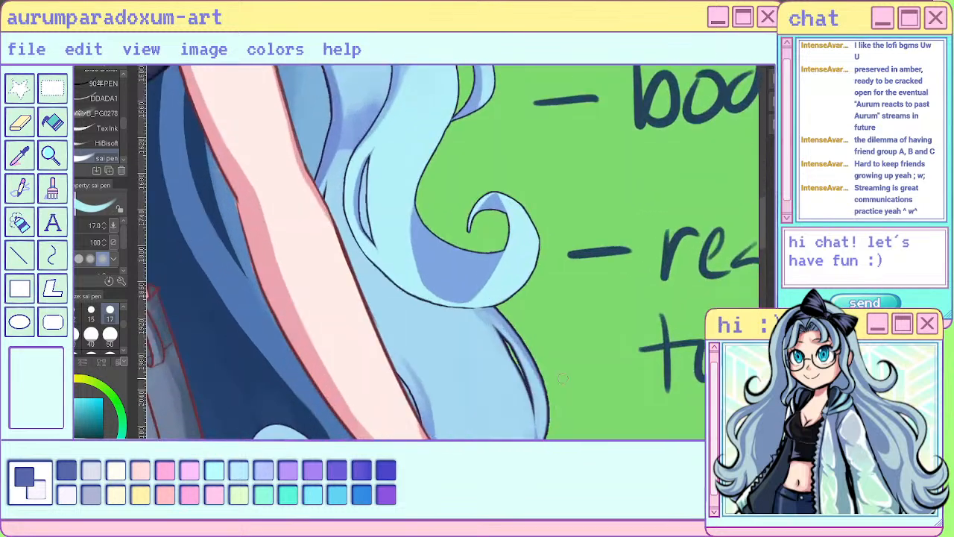
scroll(603, 332, down, 6)
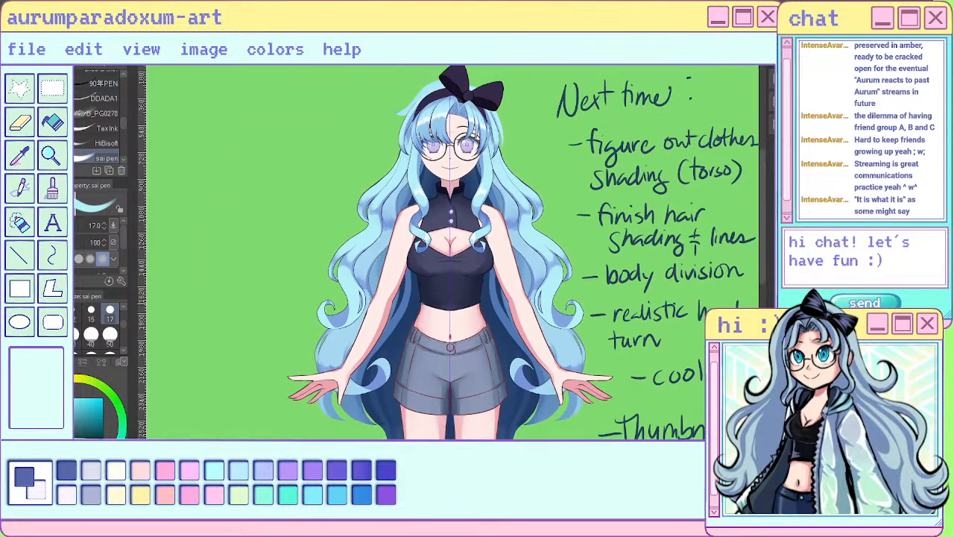
scroll(347, 268, up, 3)
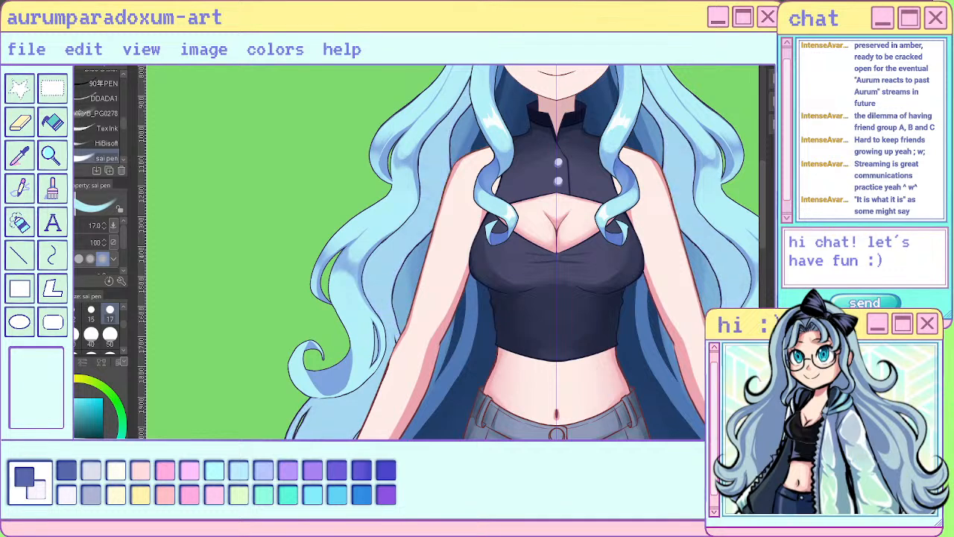
scroll(458, 216, down, 4)
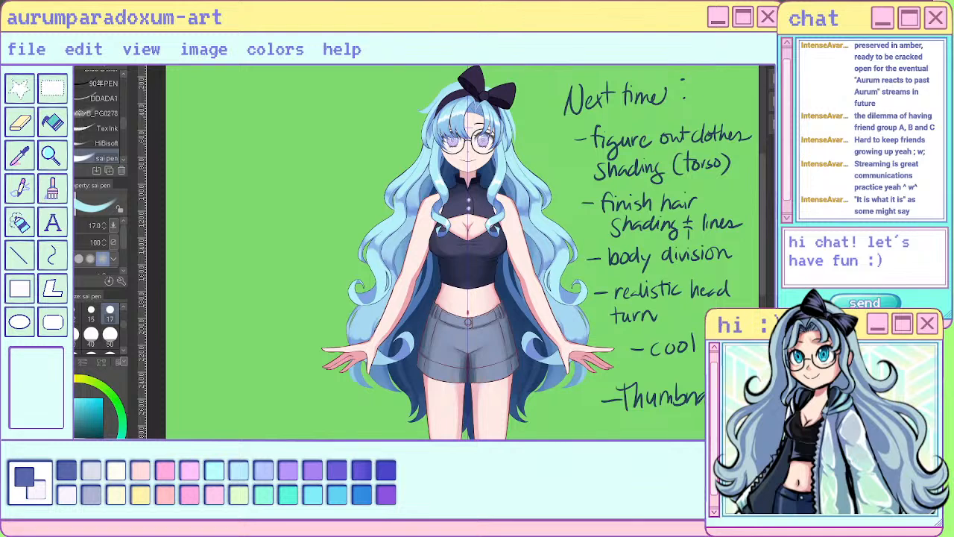
- Undo the last two changes and check the hair around the bow, face and shoulders against the full figure
key(ctrl+z)
key(ctrl+z)
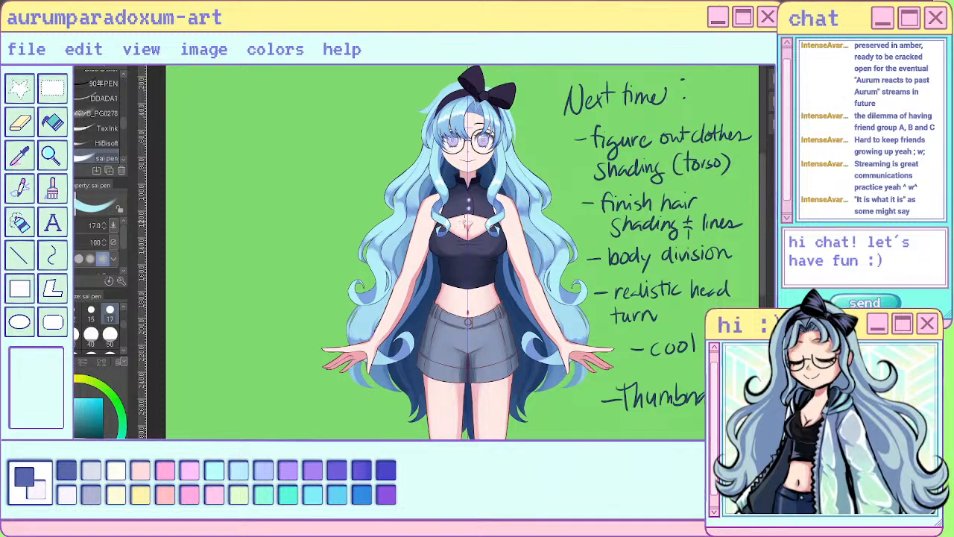
scroll(428, 293, up, 2)
scroll(466, 302, down, 3)
scroll(455, 291, up, 2)
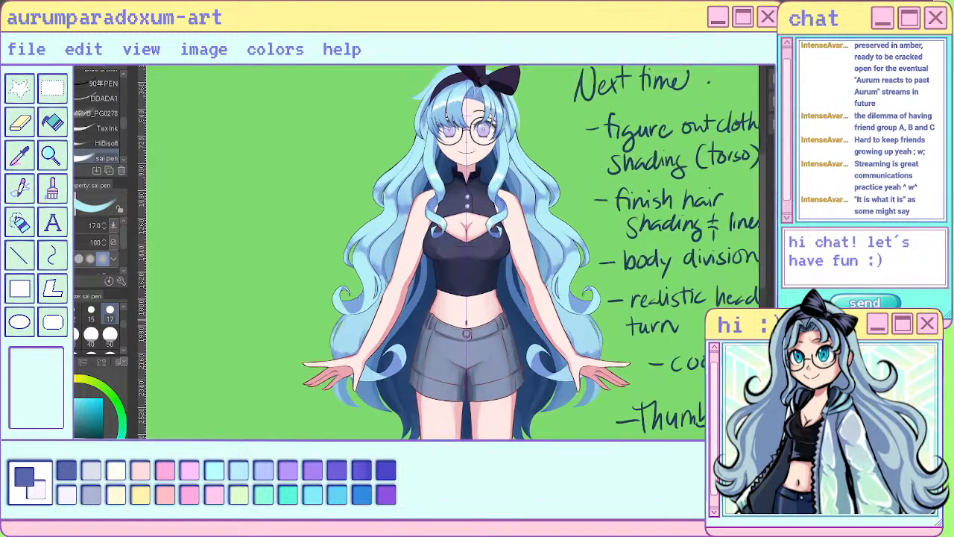
scroll(454, 291, down, 3)
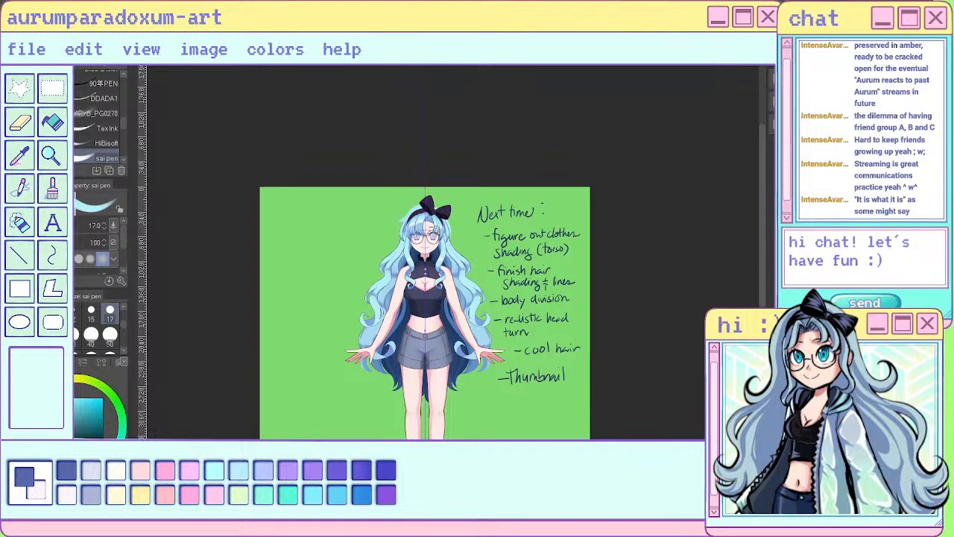
scroll(416, 257, up, 4)
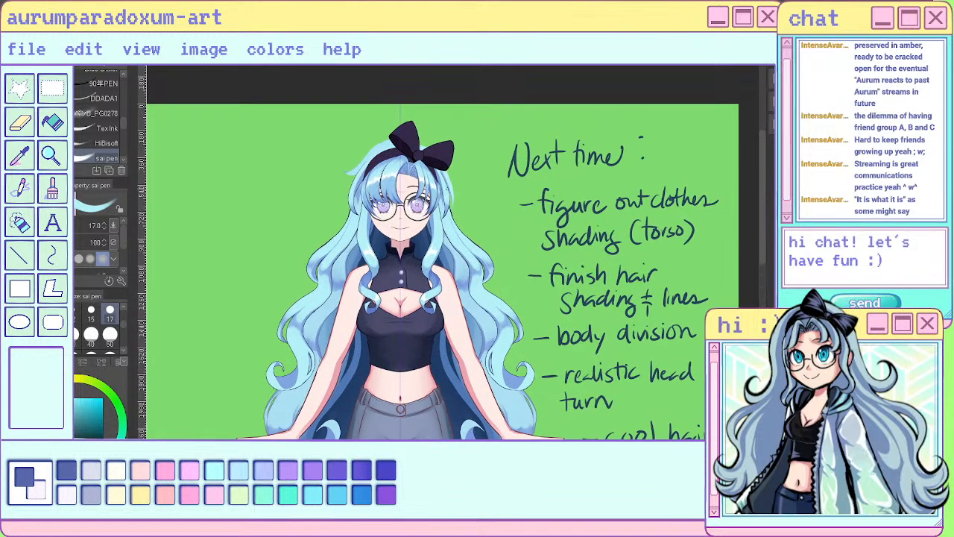
scroll(413, 157, up, 4)
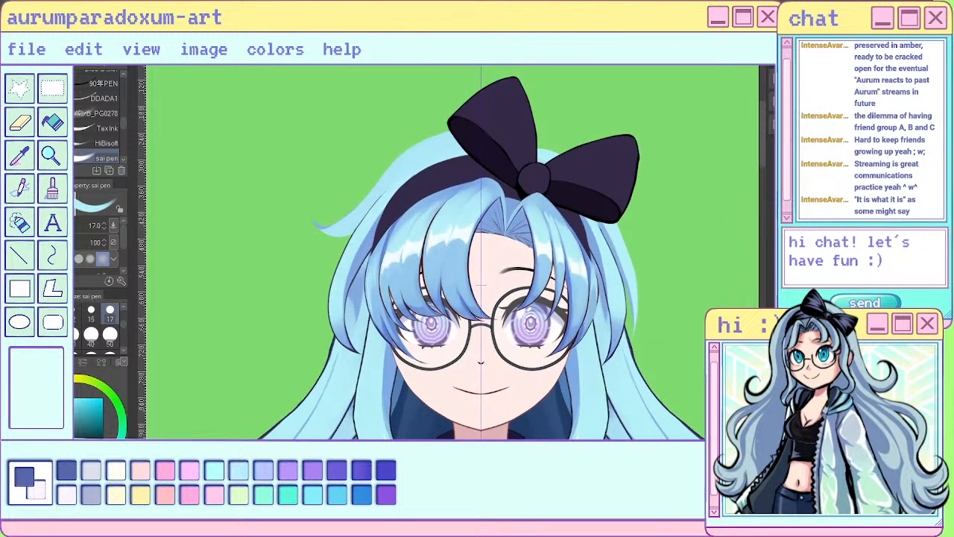
scroll(453, 254, down, 4)
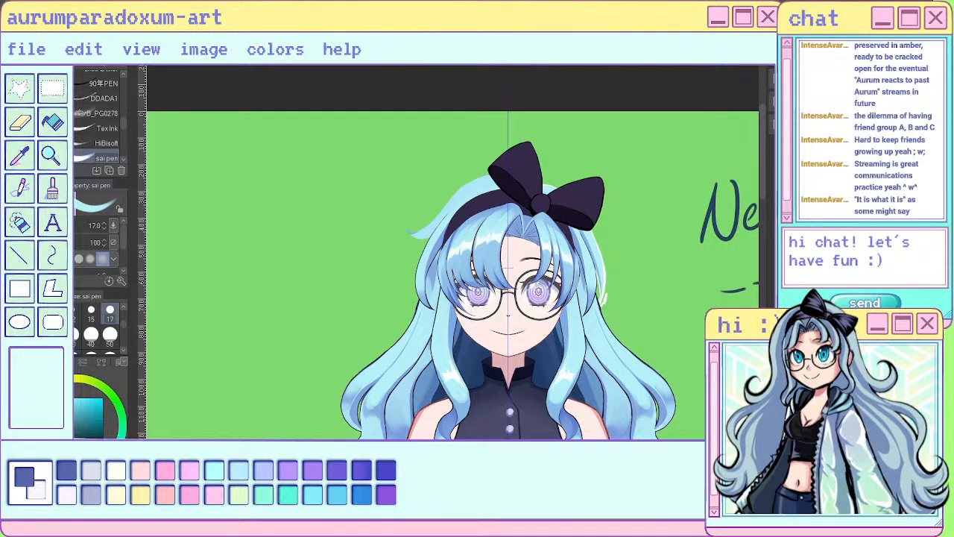
- Erase the stray dark marks at the end of the thin outer strand below the bow and taper its tip with the Hard eraser
scroll(619, 294, up, 4)
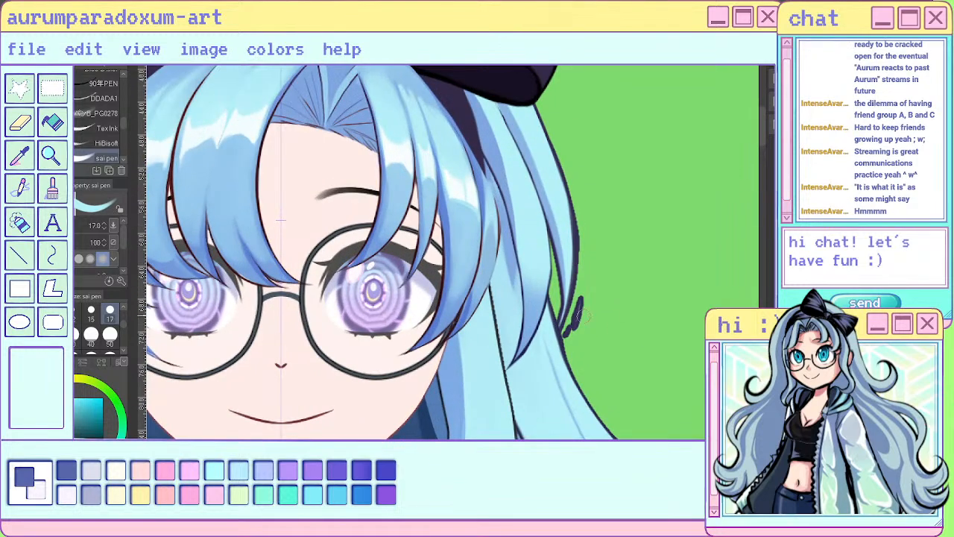
key(e)
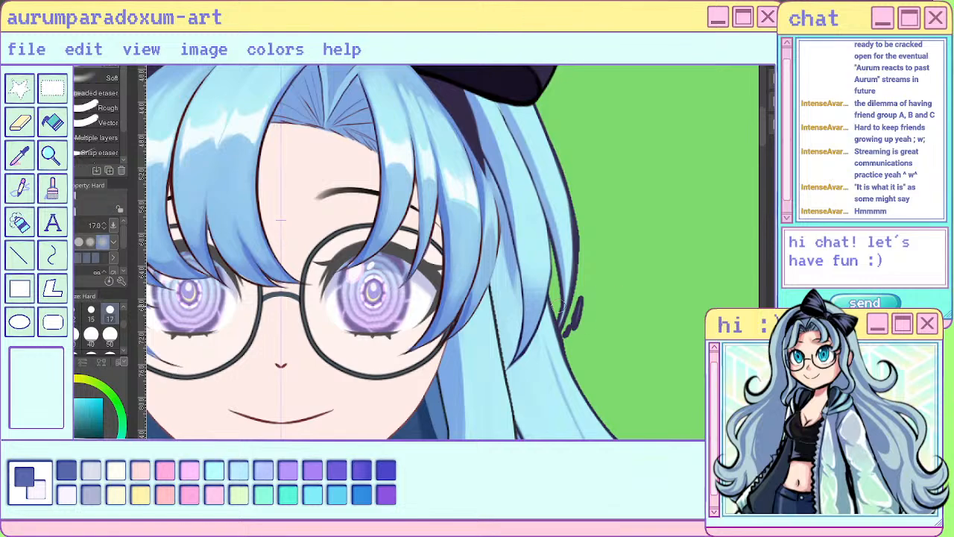
drag(562, 302, 567, 340)
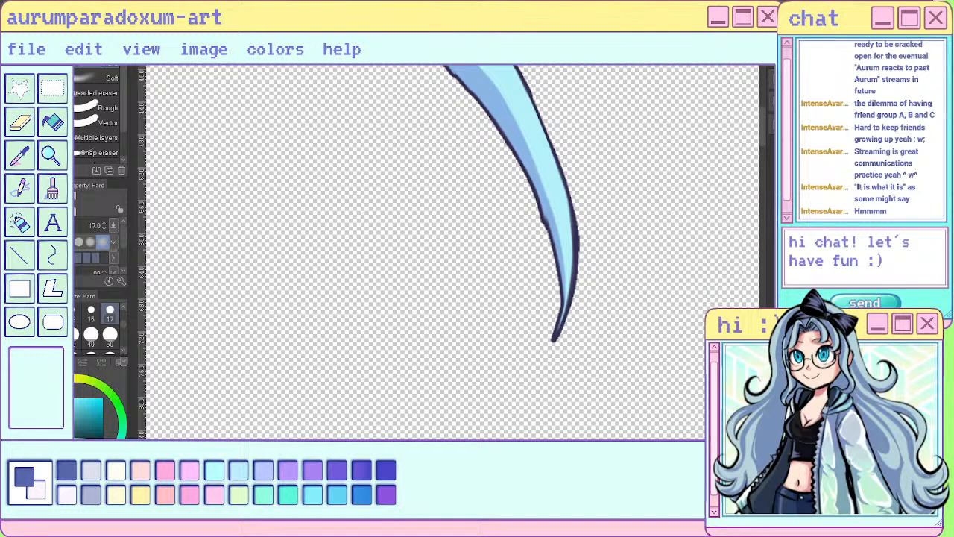
drag(556, 325, 544, 381)
scroll(477, 323, down, 2)
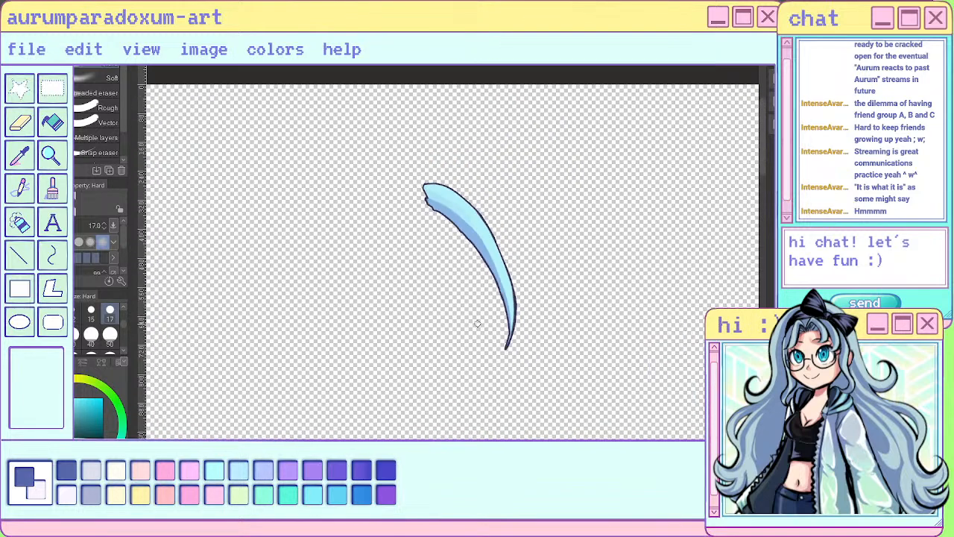
scroll(403, 217, up, 2)
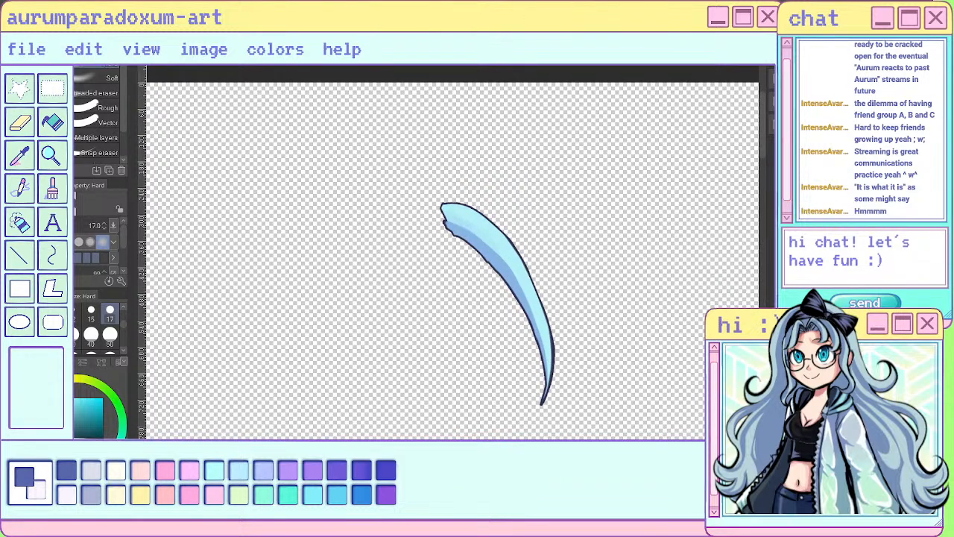
- Examine the flyaway lock and crown outline up close and as part of the whole upper body
scroll(724, 233, down, 2)
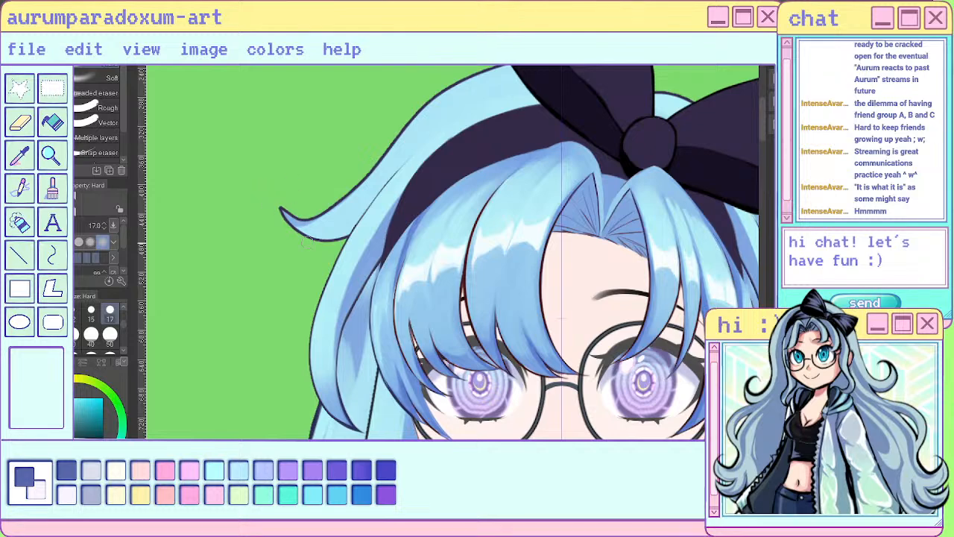
scroll(282, 212, down, 1)
scroll(366, 214, down, 2)
scroll(365, 215, down, 2)
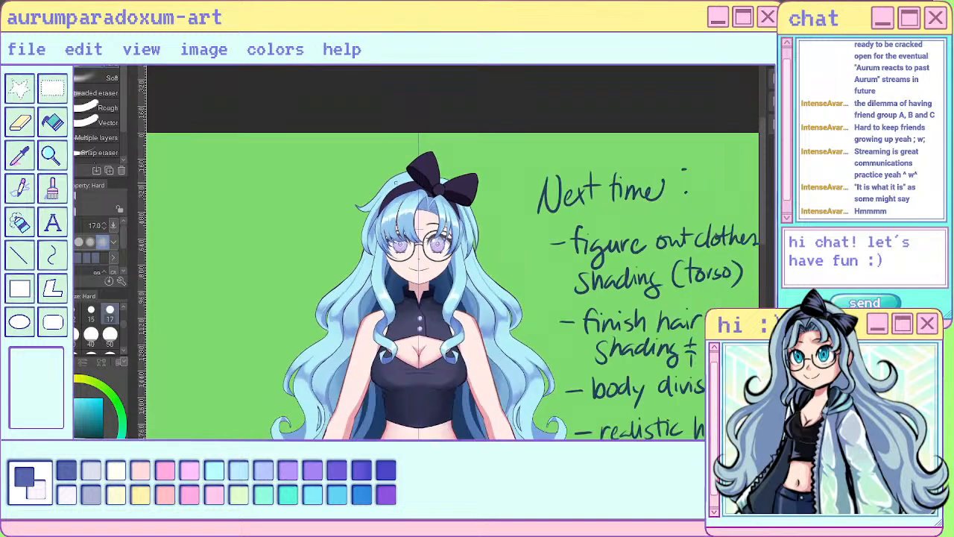
scroll(464, 222, up, 2)
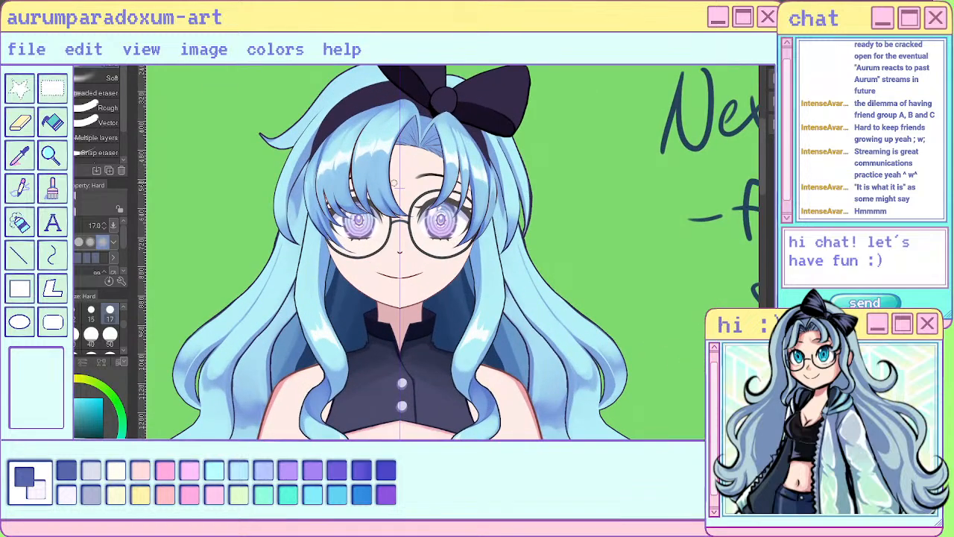
scroll(529, 196, down, 4)
scroll(462, 134, up, 5)
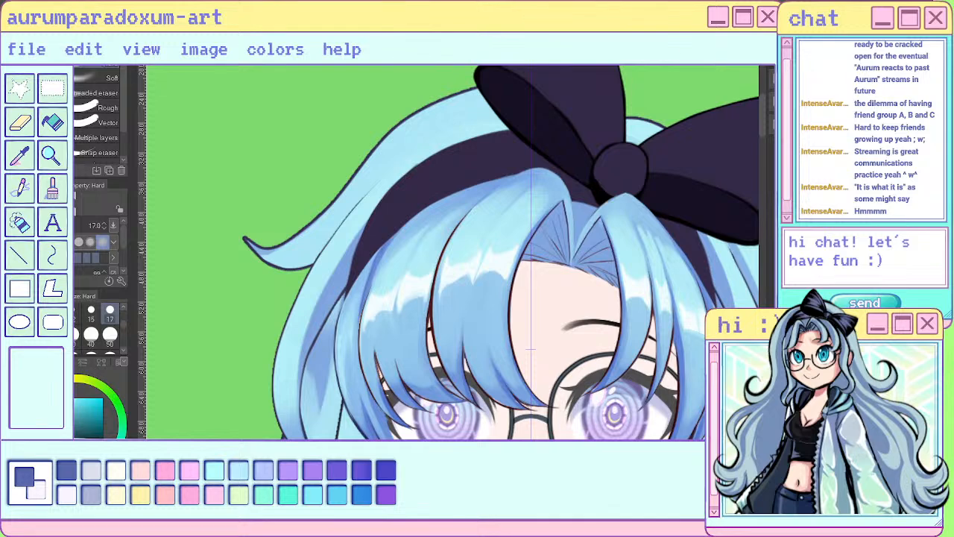
- Pick the mid-blue shadow colour from the flyaway lock
alt+click(261, 250)
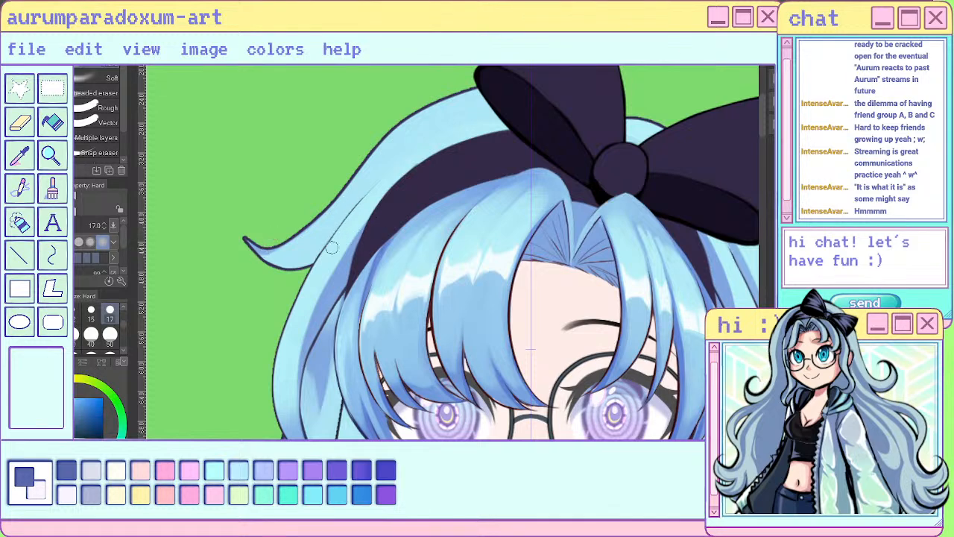
mouse_move(332, 248)
mouse_down()
mouse_move(455, 123)
mouse_move(567, 122)
mouse_up()
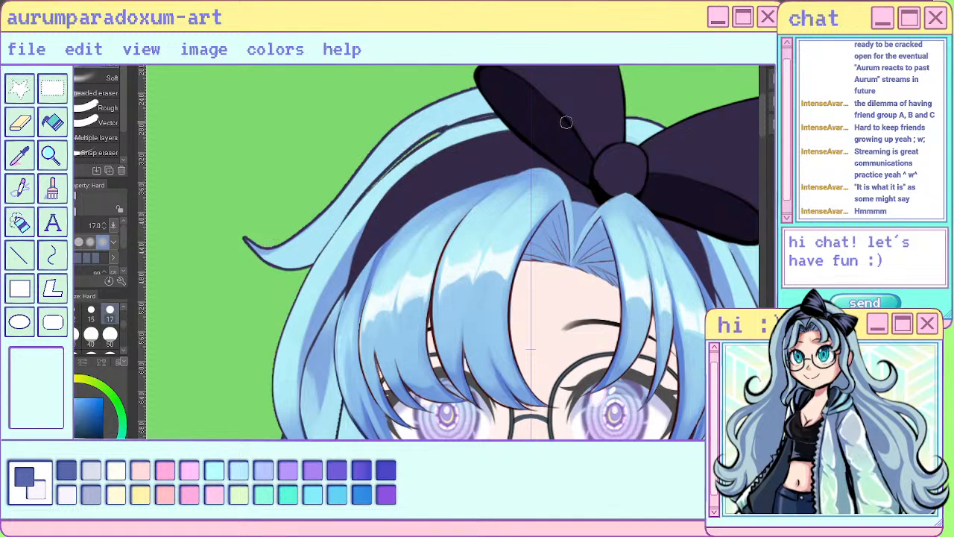
key(ctrl+z)
key(ctrl+z)
- Paint mid-blue shadow streaks with the sai pen along the crown hair, from beneath the bow above the headband to the flyaway lock
key(p)
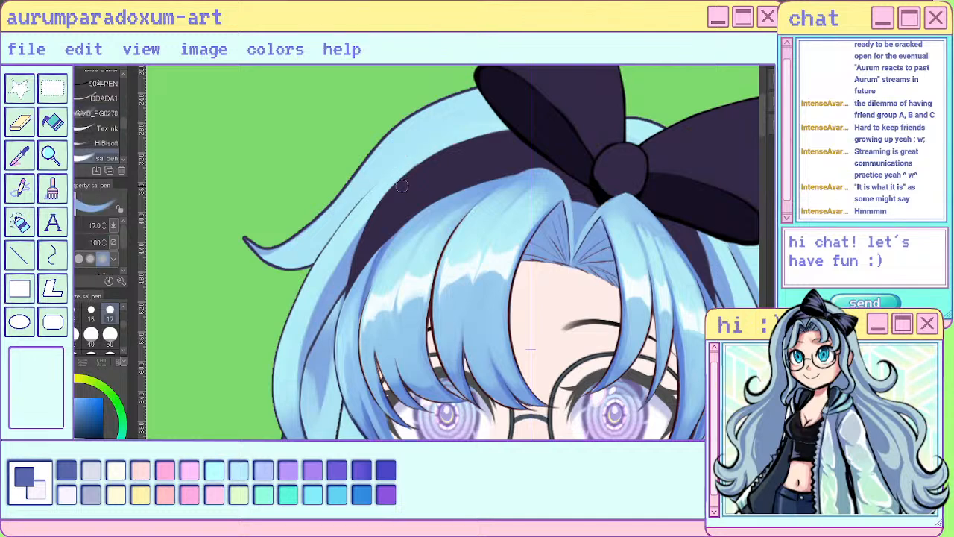
mouse_move(342, 234)
mouse_down()
mouse_move(409, 151)
mouse_move(393, 174)
mouse_move(532, 119)
mouse_up()
mouse_move(426, 153)
mouse_down()
mouse_move(525, 131)
mouse_move(434, 133)
mouse_move(538, 146)
mouse_move(517, 119)
mouse_move(486, 122)
mouse_move(386, 191)
mouse_up()
drag(429, 134, 344, 235)
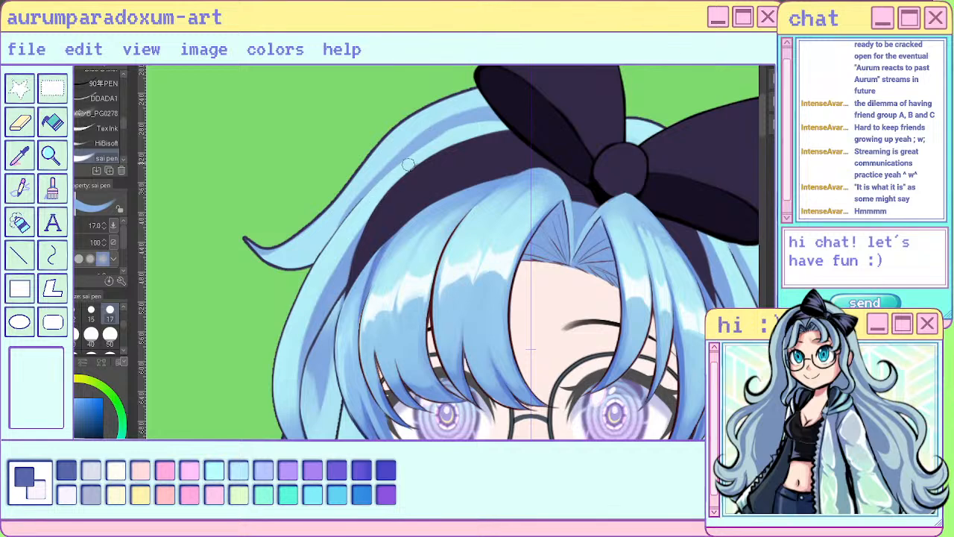
drag(457, 118, 333, 263)
drag(370, 189, 311, 261)
drag(342, 218, 293, 269)
drag(335, 241, 277, 266)
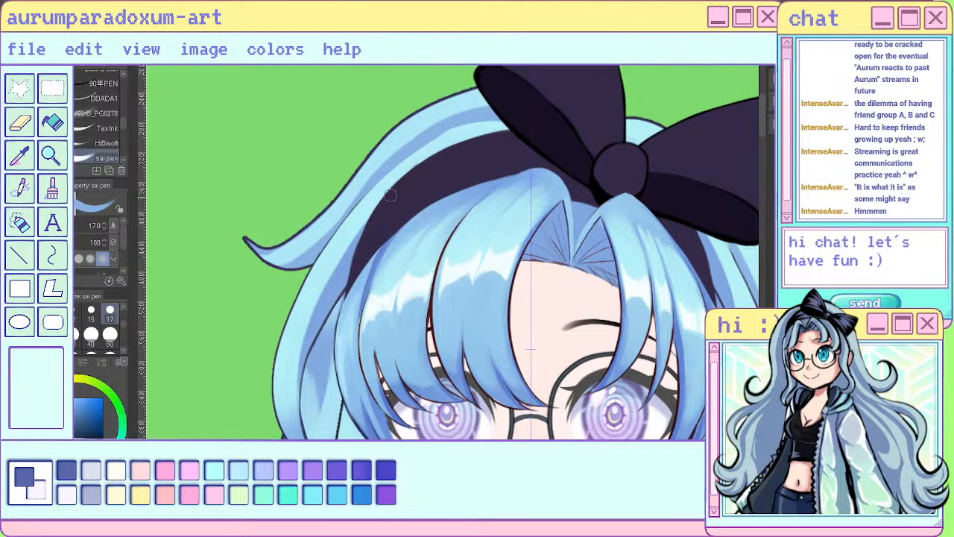
- Extend the mid-blue shadow down the back hair beside the fringe with the sai pen
scroll(530, 121, down, 3)
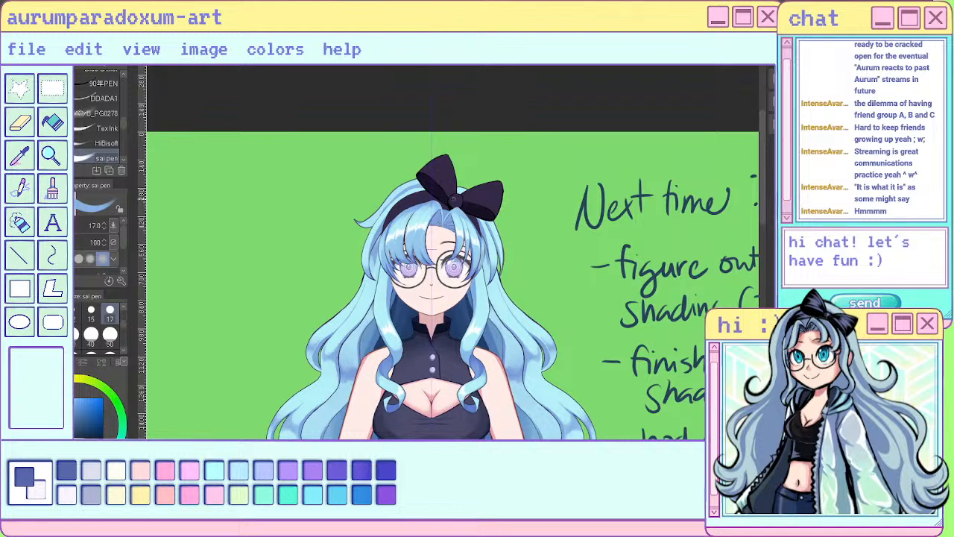
scroll(369, 213, up, 3)
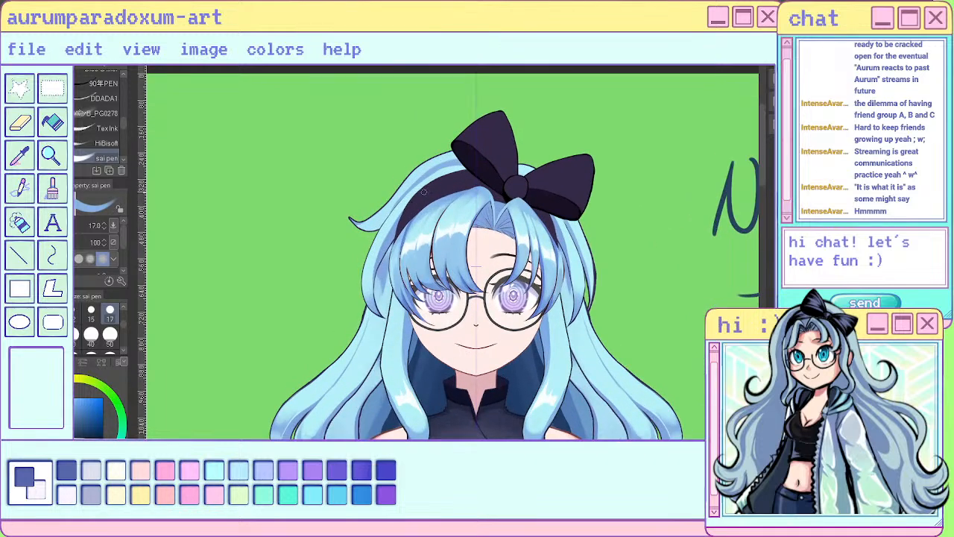
scroll(414, 191, up, 2)
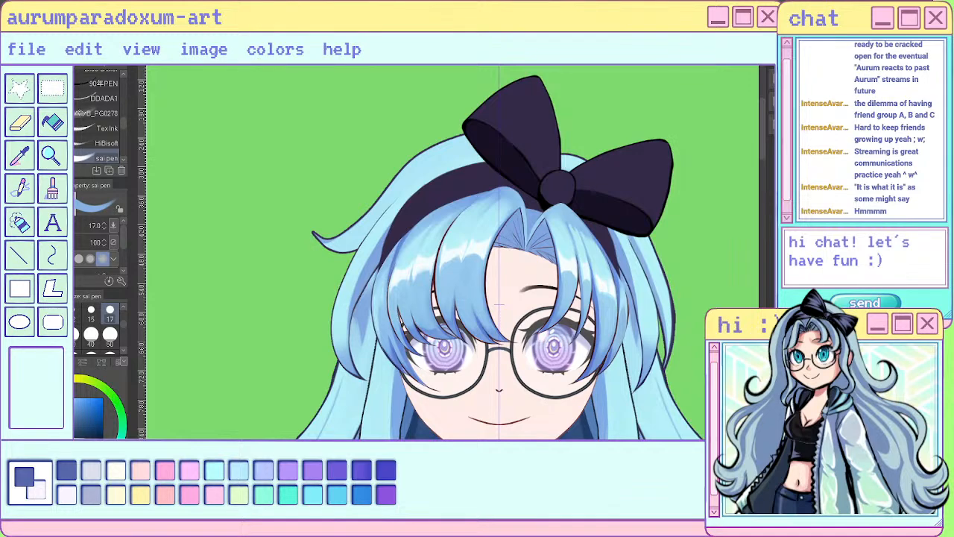
scroll(470, 213, down, 4)
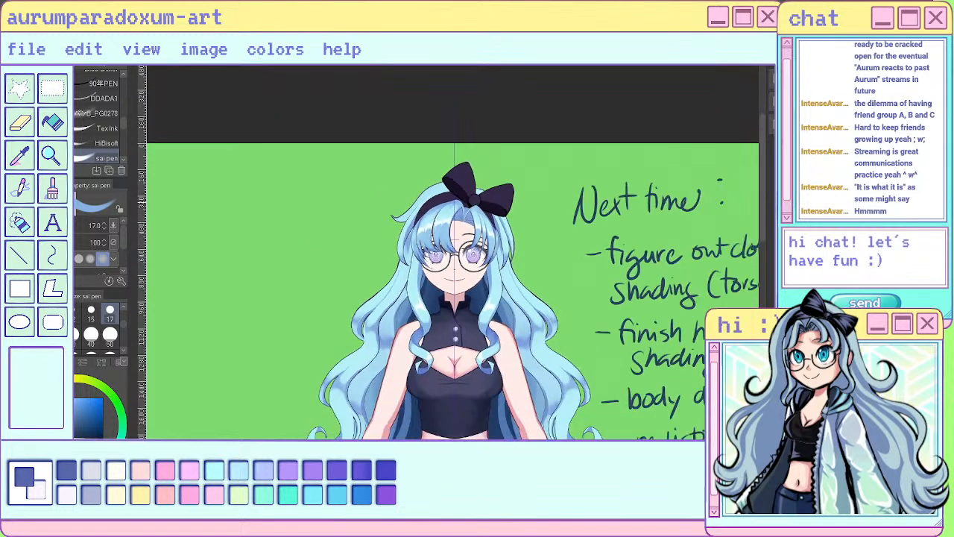
scroll(378, 240, up, 1)
scroll(438, 220, up, 1)
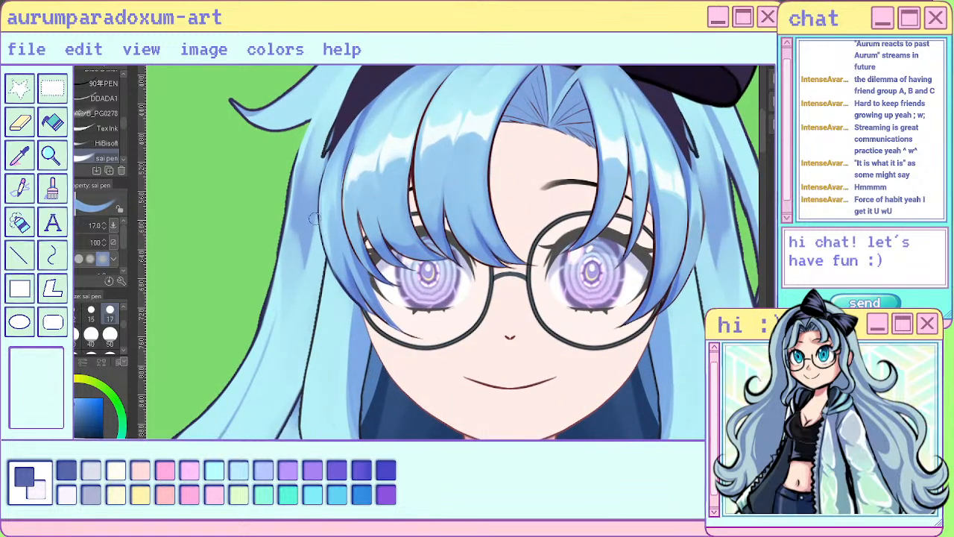
drag(314, 214, 307, 285)
mouse_move(316, 249)
mouse_down()
mouse_move(314, 293)
mouse_move(319, 243)
mouse_up()
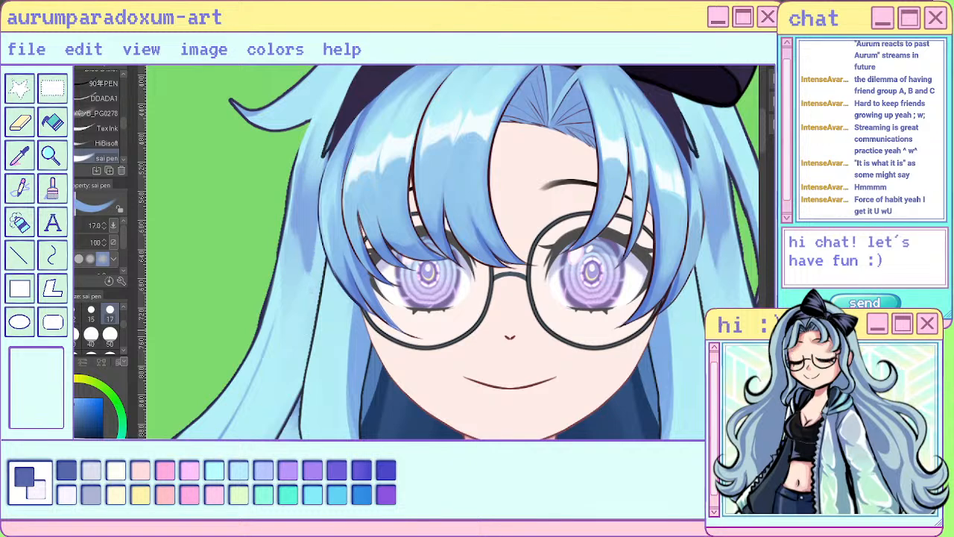
- Soften the new back-hair shadow beside the fringe with the soft paint brush at size 20
key(j)
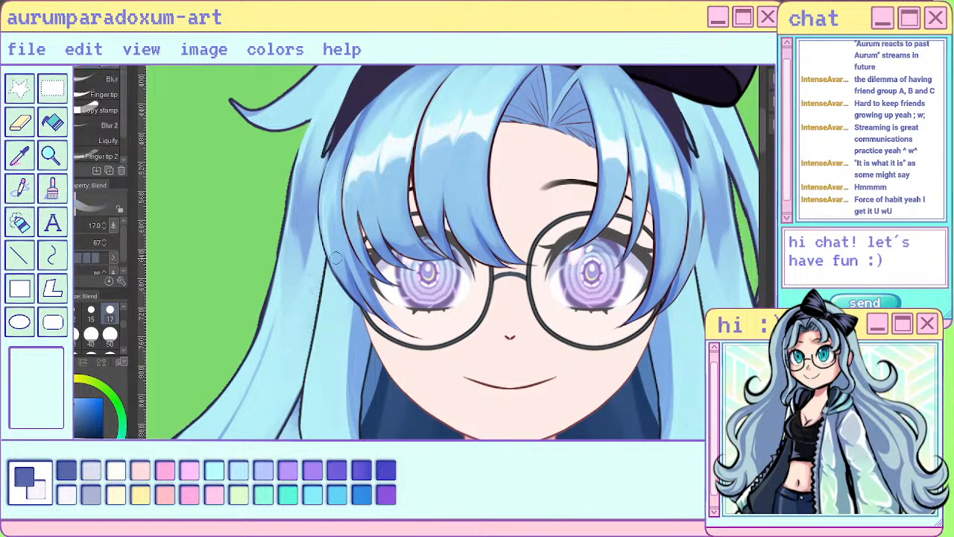
key(p)
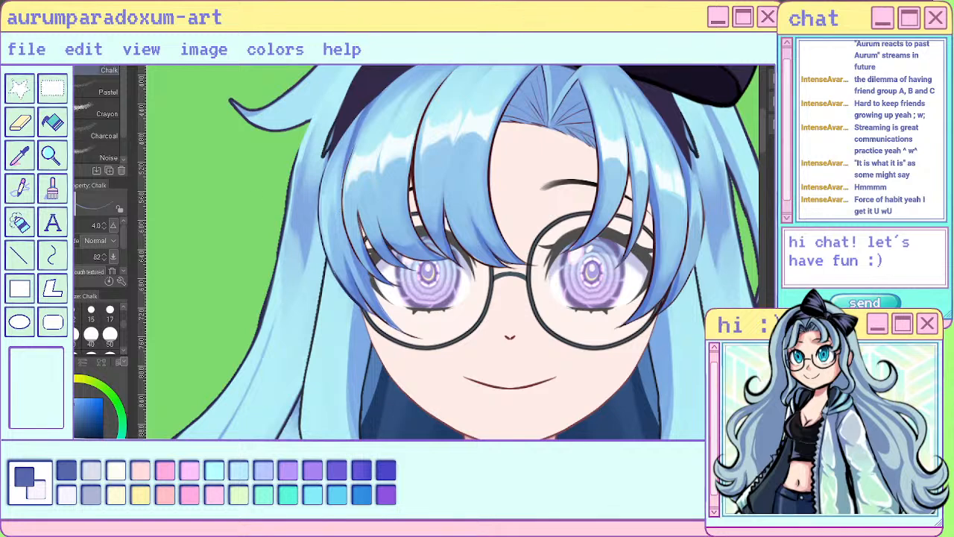
key(b)
mouse_move(339, 222)
mouse_down()
mouse_move(316, 246)
mouse_move(319, 292)
mouse_move(313, 229)
mouse_up()
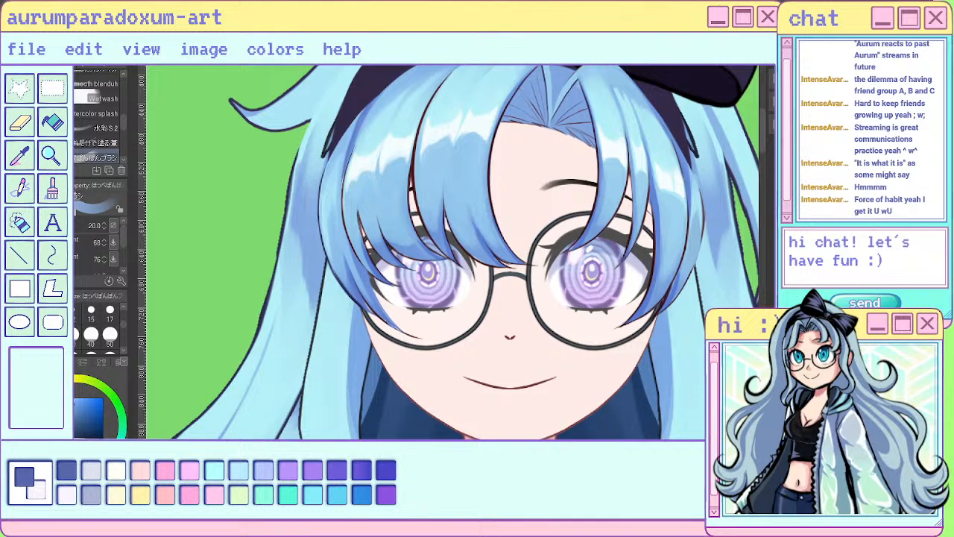
- Compare the head with and without the outer side locks over the shaded back hair
scroll(529, 205, down, 5)
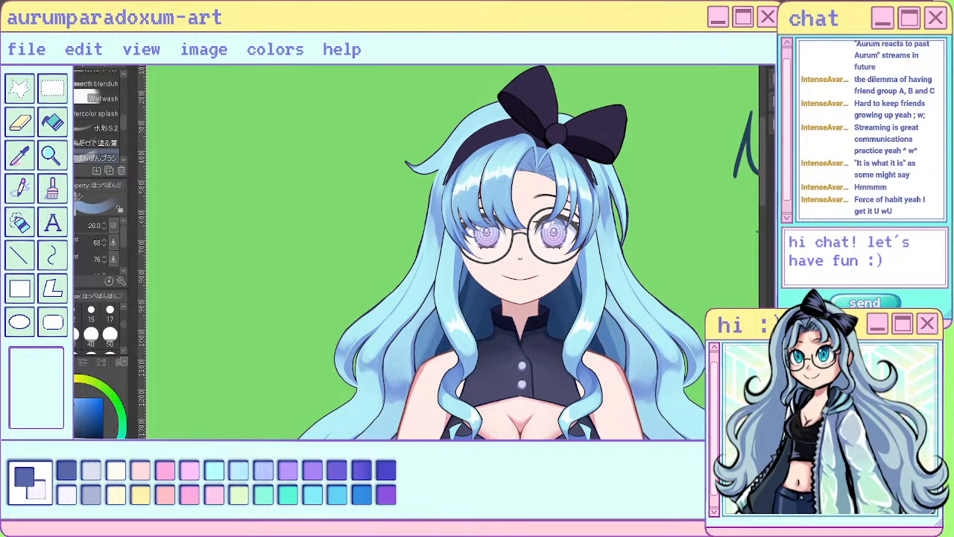
key(ctrl+z)
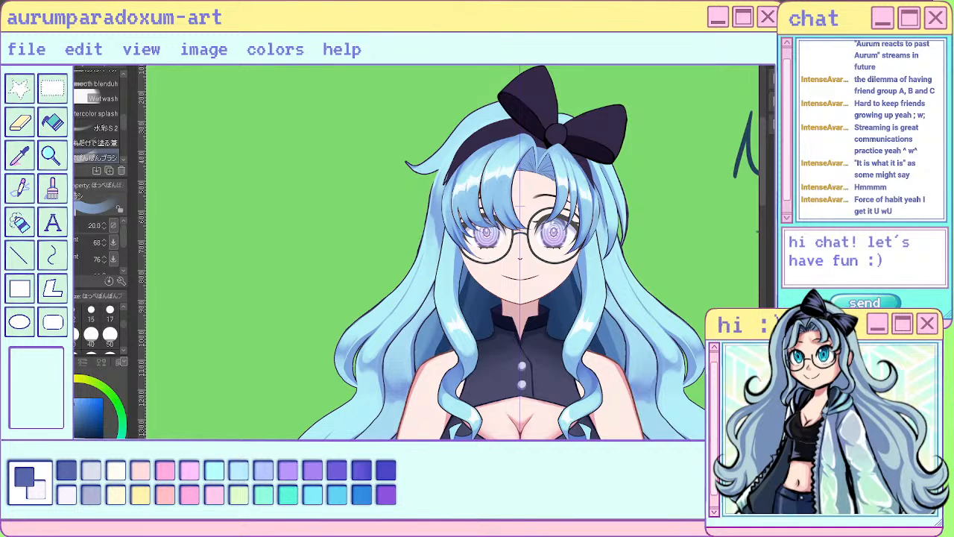
key(ctrl+z)
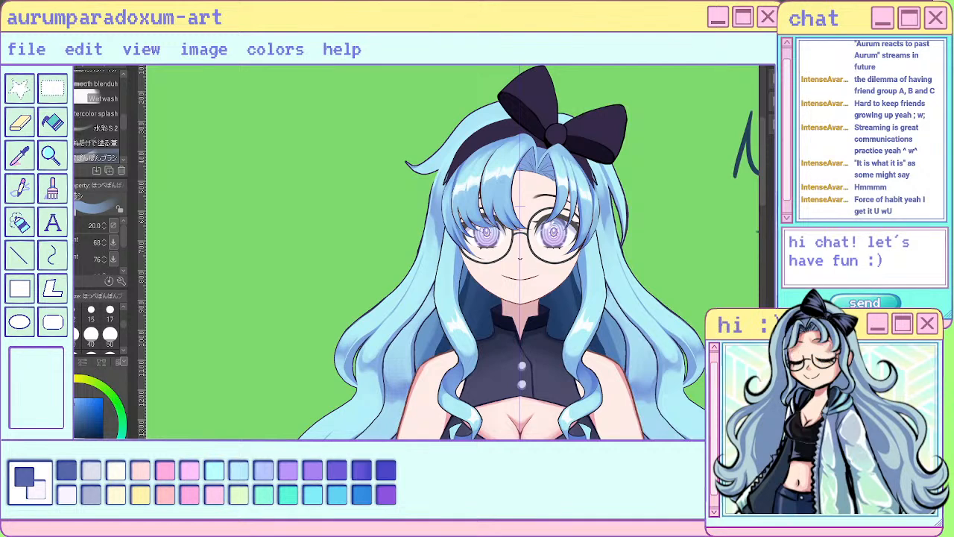
- Fill the inner band of the isolated back hair, from the side shadows up to the centre parting, with mid-blue at brush size 50
scroll(604, 252, up, 1)
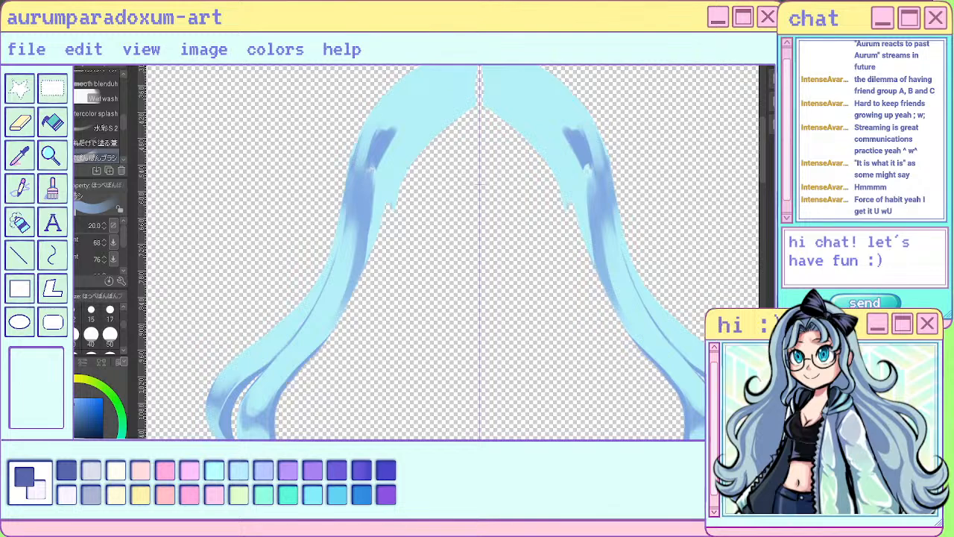
mouse_move(388, 139)
mouse_down()
mouse_move(366, 237)
mouse_move(418, 148)
mouse_move(478, 102)
mouse_move(382, 190)
mouse_move(439, 118)
mouse_move(380, 164)
mouse_move(377, 173)
mouse_move(453, 123)
mouse_move(461, 104)
mouse_move(390, 129)
mouse_move(379, 149)
mouse_move(456, 111)
mouse_move(469, 88)
mouse_move(414, 104)
mouse_move(475, 80)
mouse_move(427, 94)
mouse_move(387, 134)
mouse_move(481, 93)
mouse_up()
click(110, 334)
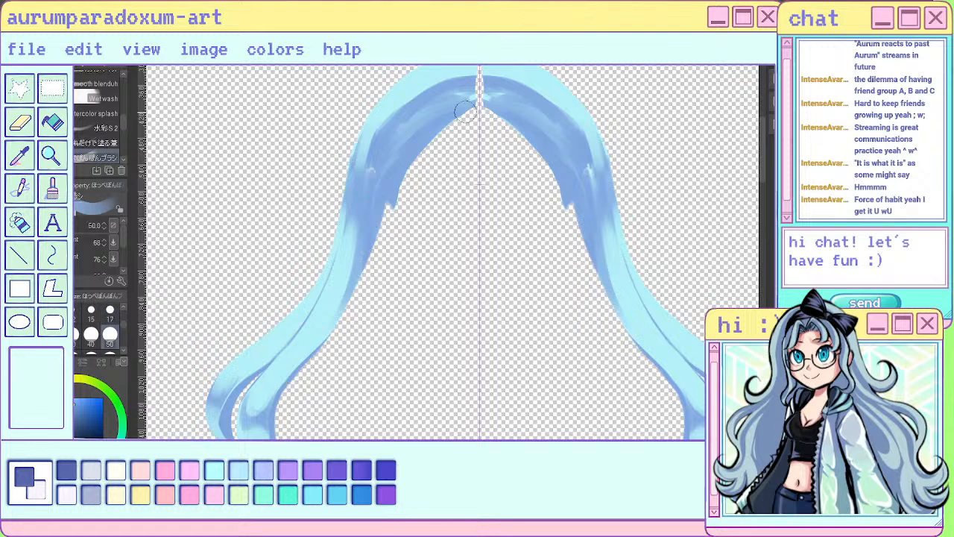
mouse_move(425, 125)
mouse_down()
mouse_move(513, 103)
mouse_move(404, 172)
mouse_move(408, 129)
mouse_move(433, 103)
mouse_move(397, 160)
mouse_move(380, 222)
mouse_move(374, 188)
mouse_move(465, 113)
mouse_move(428, 99)
mouse_move(385, 137)
mouse_move(459, 107)
mouse_move(505, 105)
mouse_up()
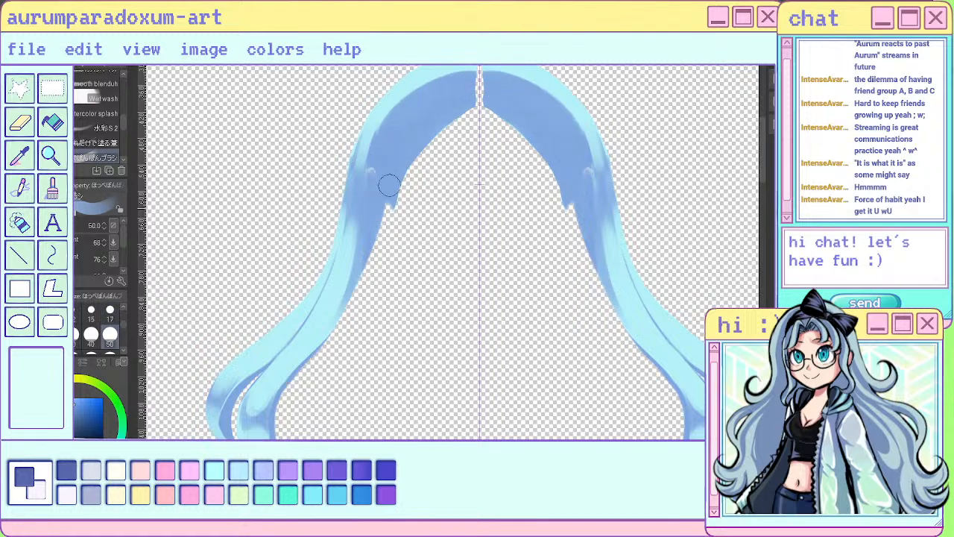
- Extend the mid-blue shadow down the inner side of the back hair, then touch up its outer edge at brush size 10
drag(374, 250, 331, 328)
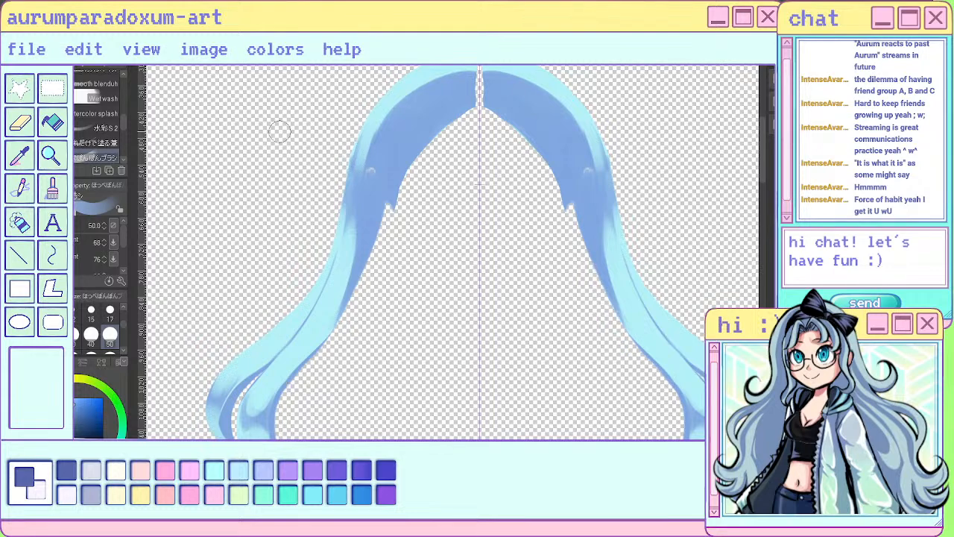
click(54, 314)
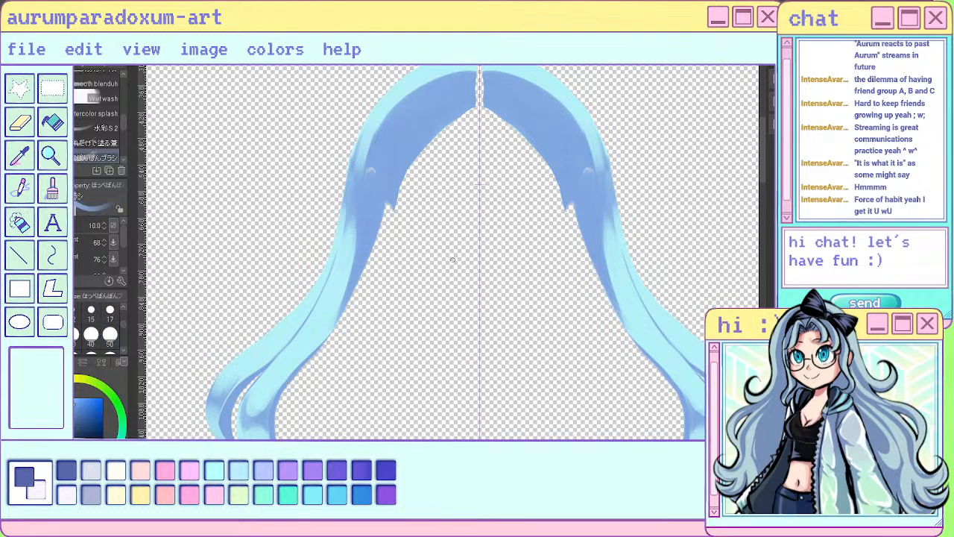
drag(350, 188, 356, 149)
alt+click(373, 109)
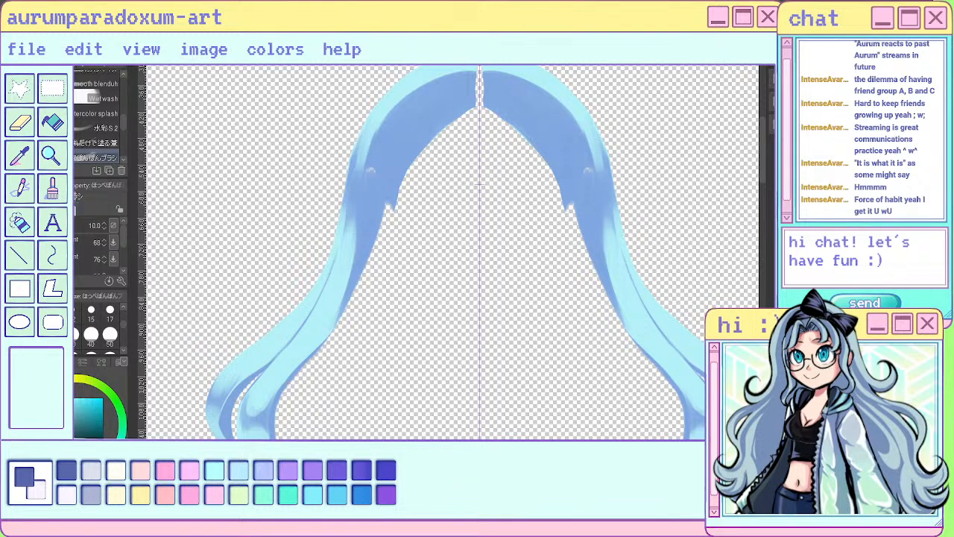
drag(364, 140, 356, 169)
mouse_move(346, 243)
mouse_down()
mouse_move(352, 213)
mouse_move(350, 227)
mouse_up()
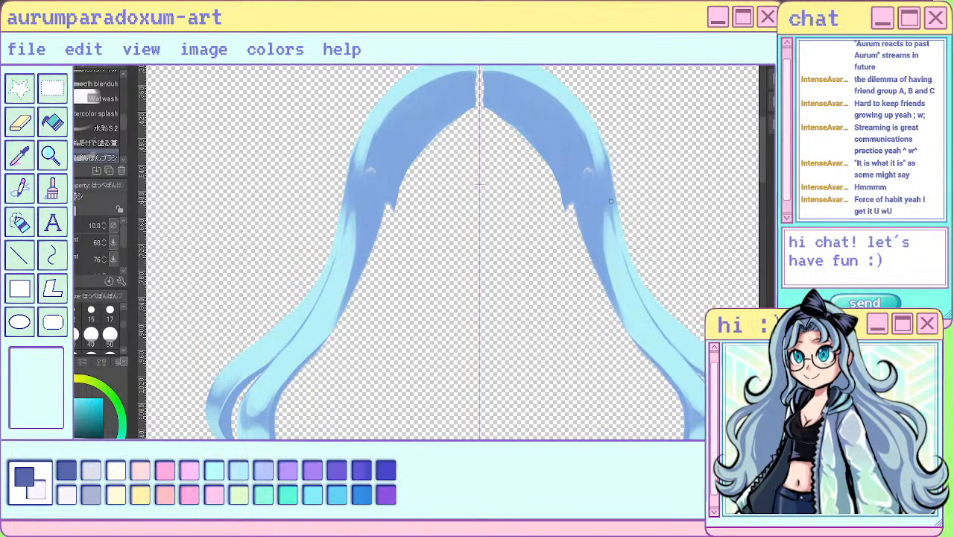
alt+click(580, 138)
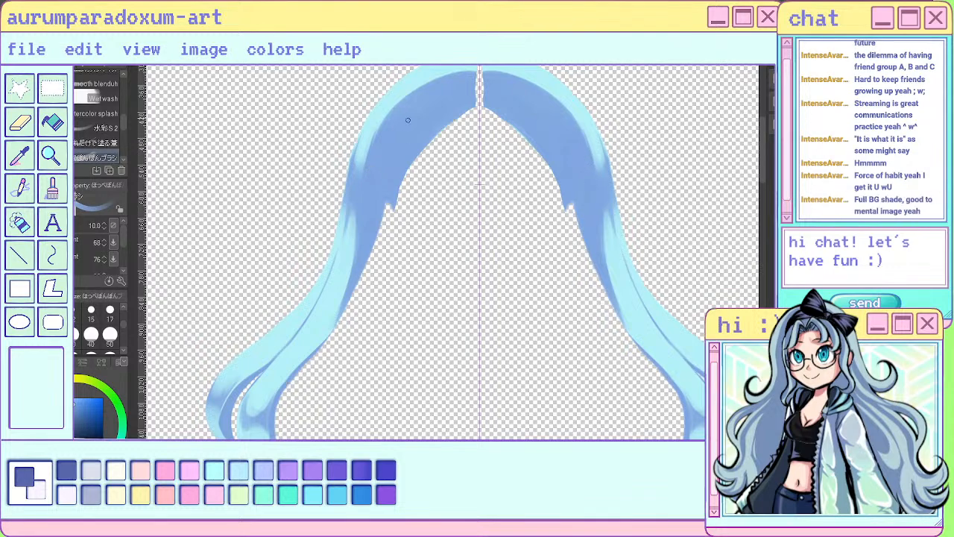
drag(387, 186, 391, 243)
key(ctrl+z)
- Clean up the back hair's ragged inner edge, centre parting and crown outline with the hard eraser at size 17
scroll(472, 221, down, 2)
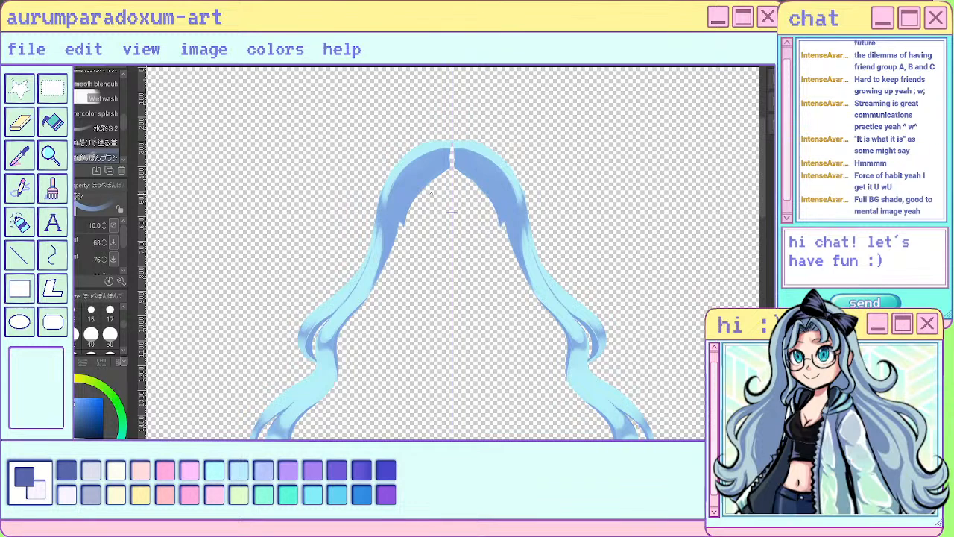
scroll(466, 166, up, 3)
key(e)
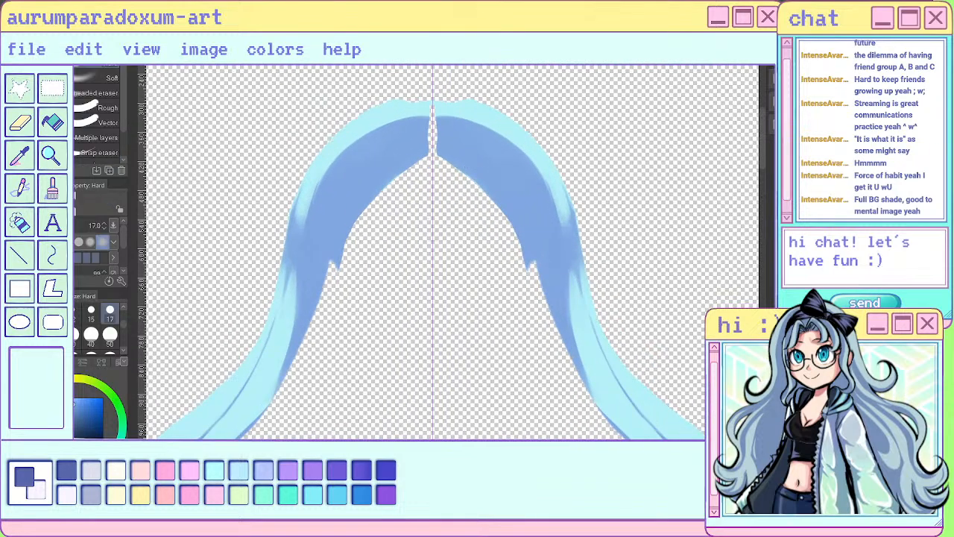
mouse_move(425, 161)
mouse_down()
mouse_move(375, 196)
mouse_move(335, 261)
mouse_move(341, 274)
mouse_move(334, 260)
mouse_move(366, 203)
mouse_move(336, 238)
mouse_up()
drag(435, 150, 432, 105)
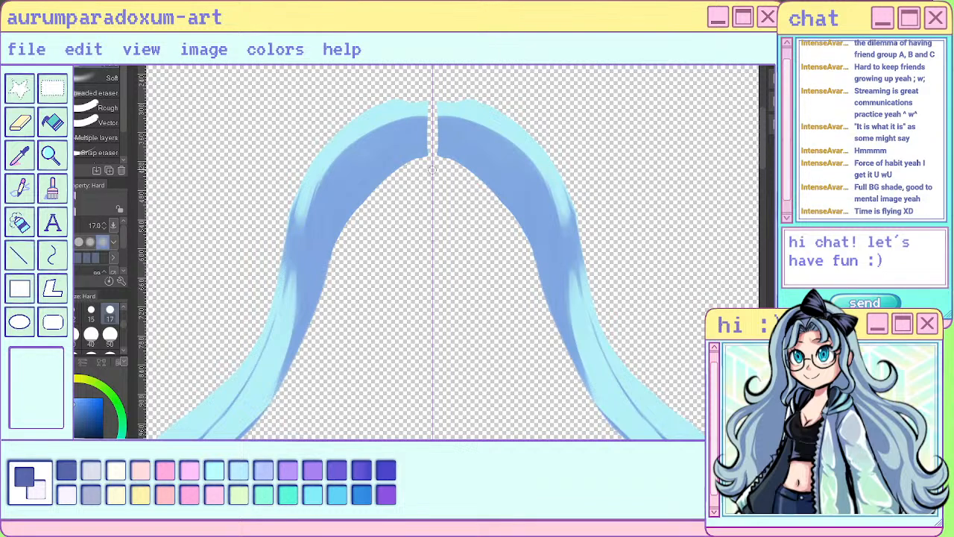
scroll(440, 112, down, 5)
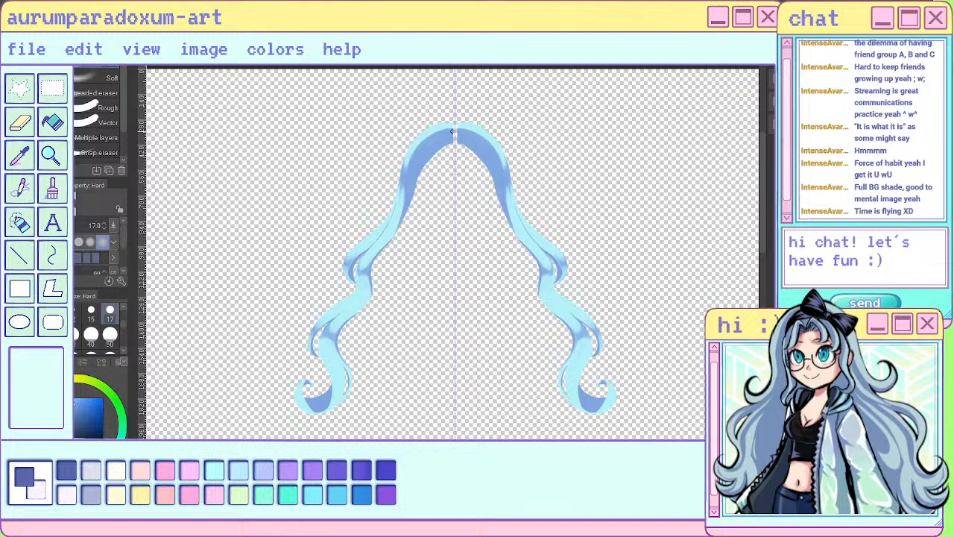
scroll(462, 127, up, 2)
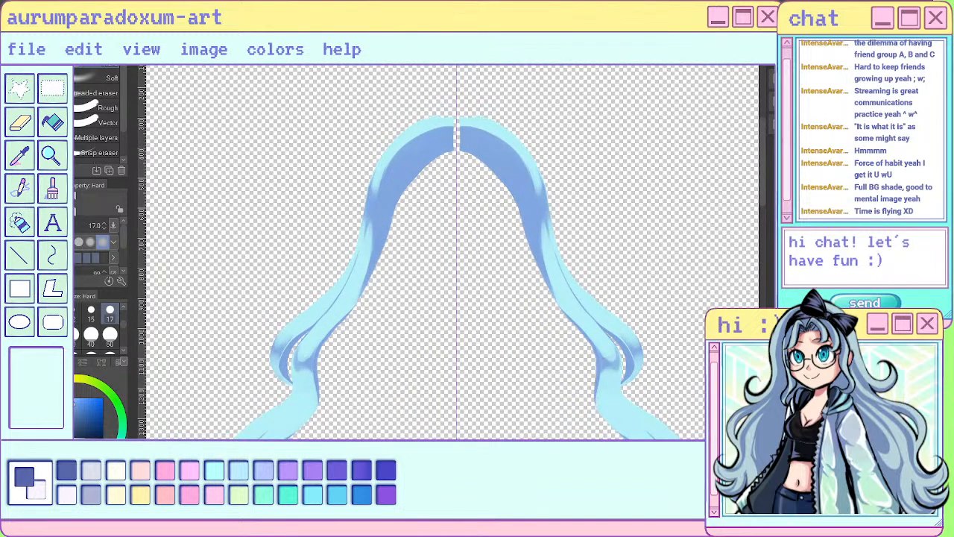
scroll(448, 98, up, 3)
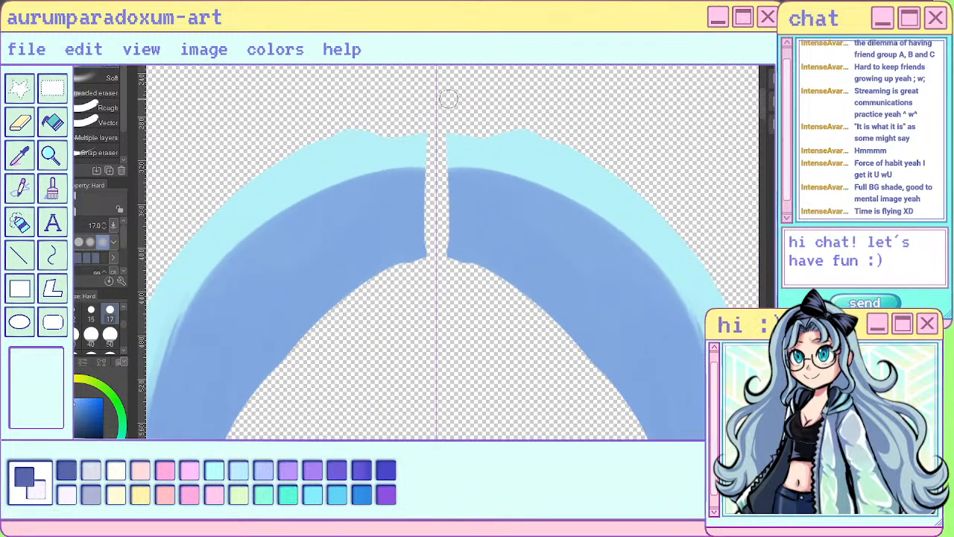
scroll(461, 88, down, 2)
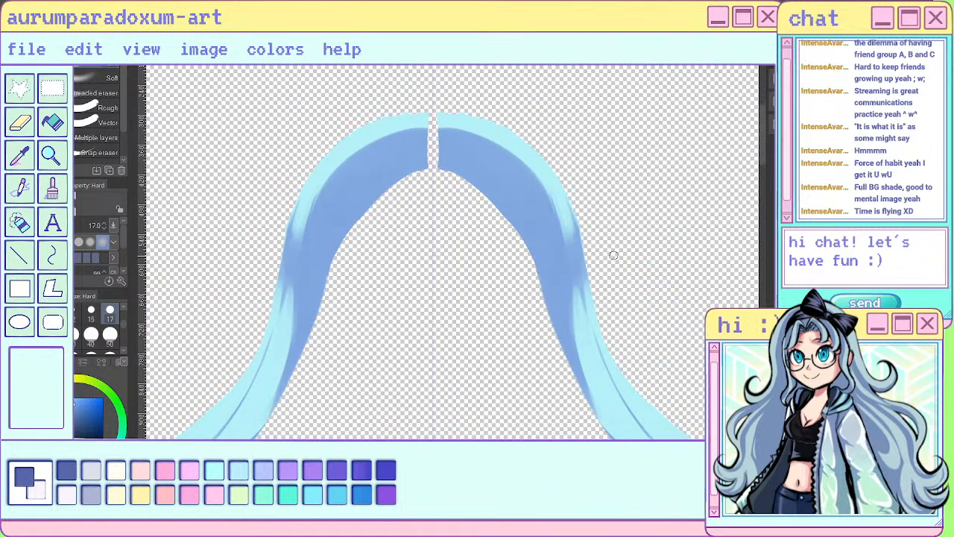
scroll(612, 255, down, 2)
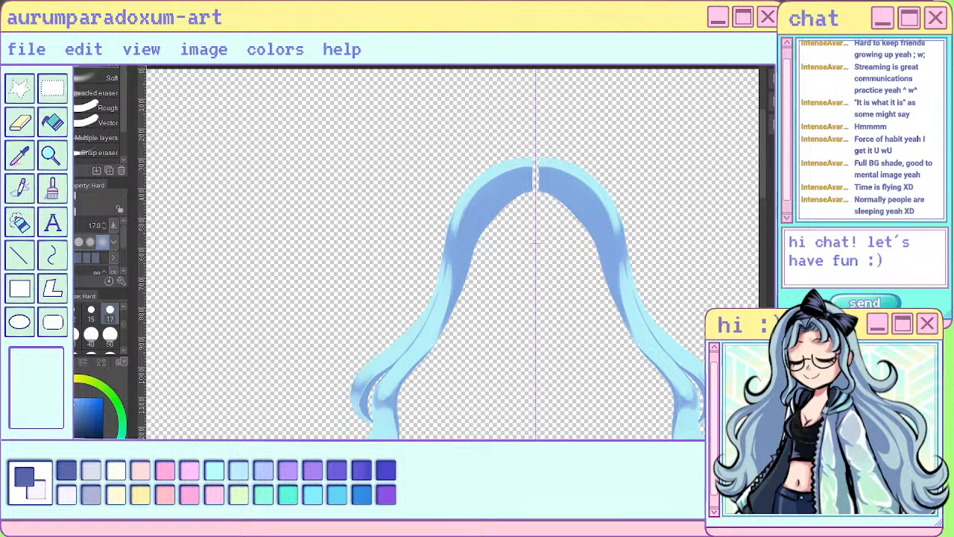
- Examine the back-hair shading on its own and within the full character, from the head down to the hair ends
key(ctrl+z)
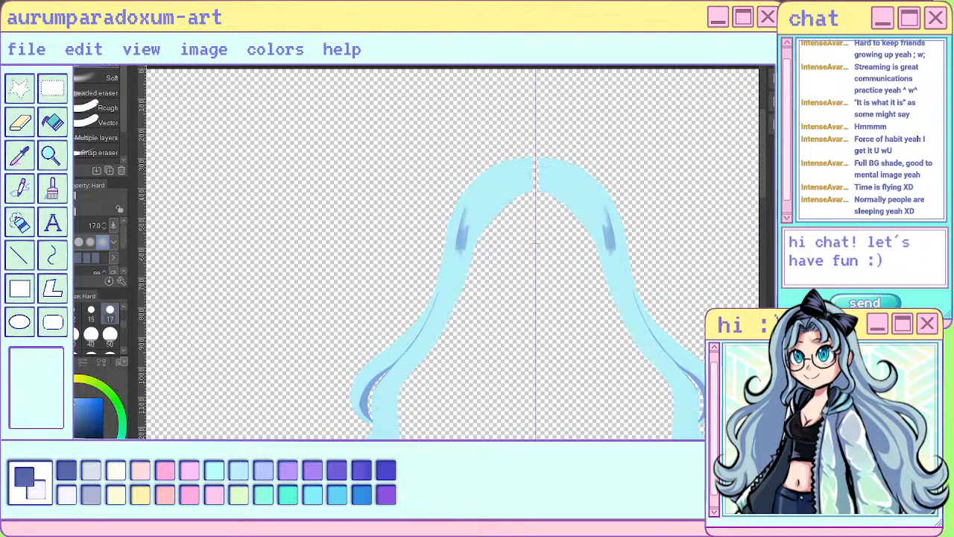
scroll(488, 216, down, 3)
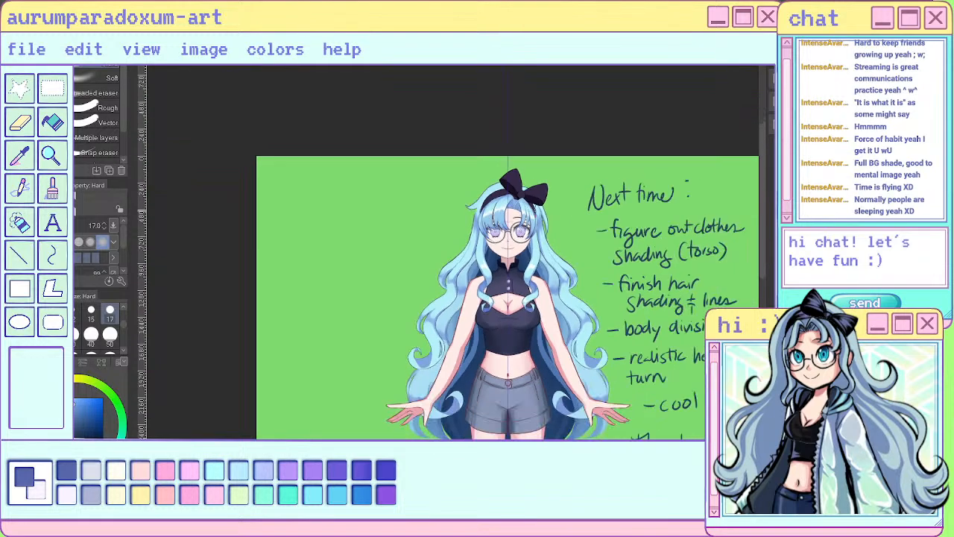
scroll(508, 231, up, 3)
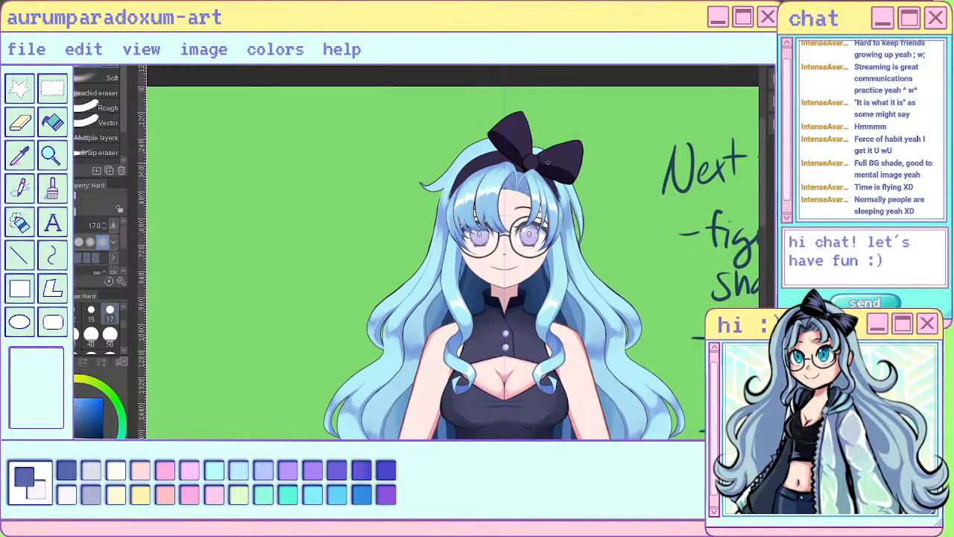
scroll(547, 161, down, 2)
scroll(547, 161, up, 2)
scroll(547, 162, down, 4)
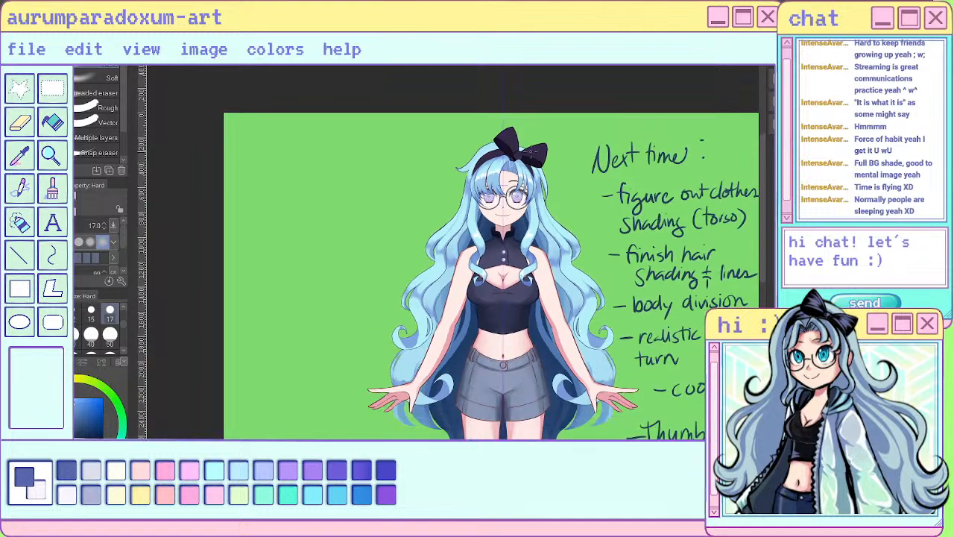
scroll(515, 158, up, 5)
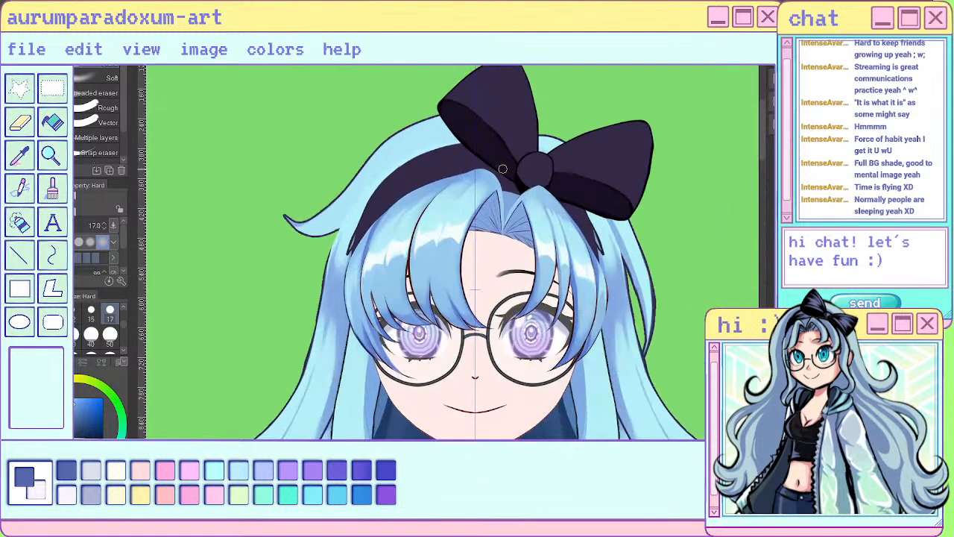
scroll(503, 169, down, 2)
scroll(416, 159, down, 3)
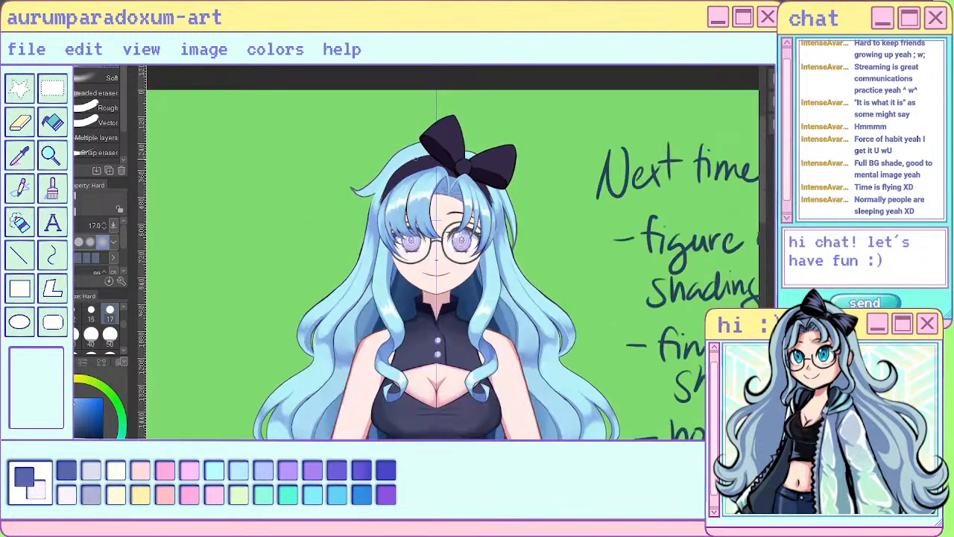
scroll(415, 158, down, 2)
scroll(416, 158, up, 4)
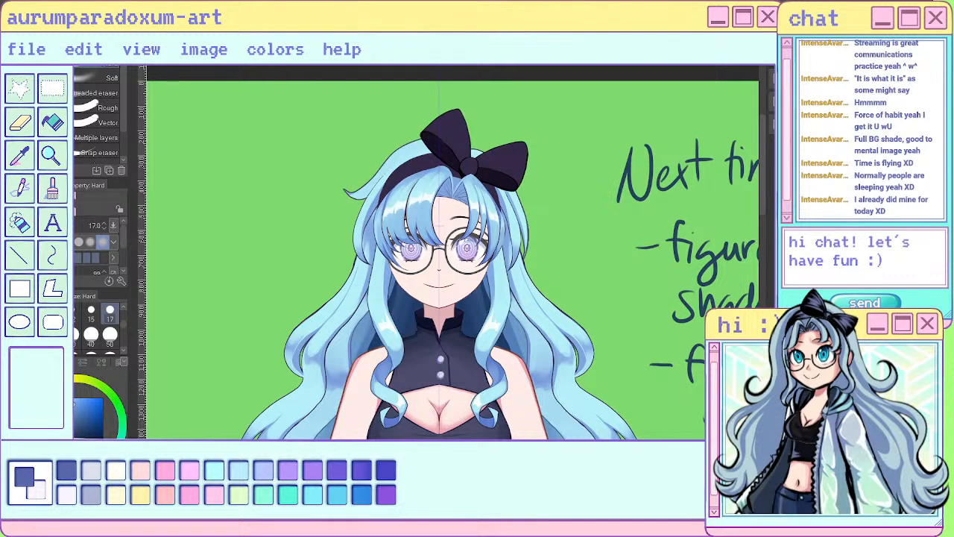
- Paint a mid-blue shadow on the flicked lock outside the headband with the sai pen at size 17, using sampled hair colours
scroll(380, 123, up, 5)
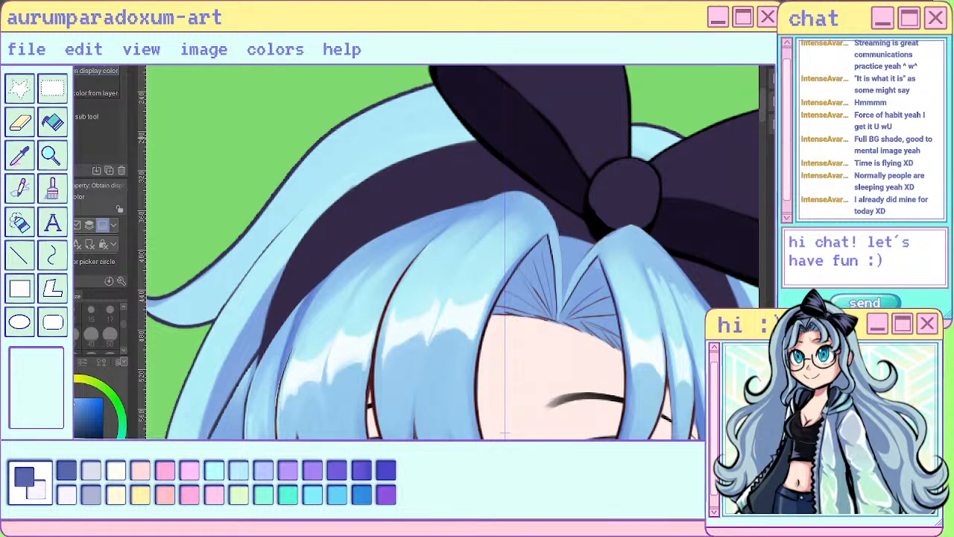
scroll(597, 235, down, 3)
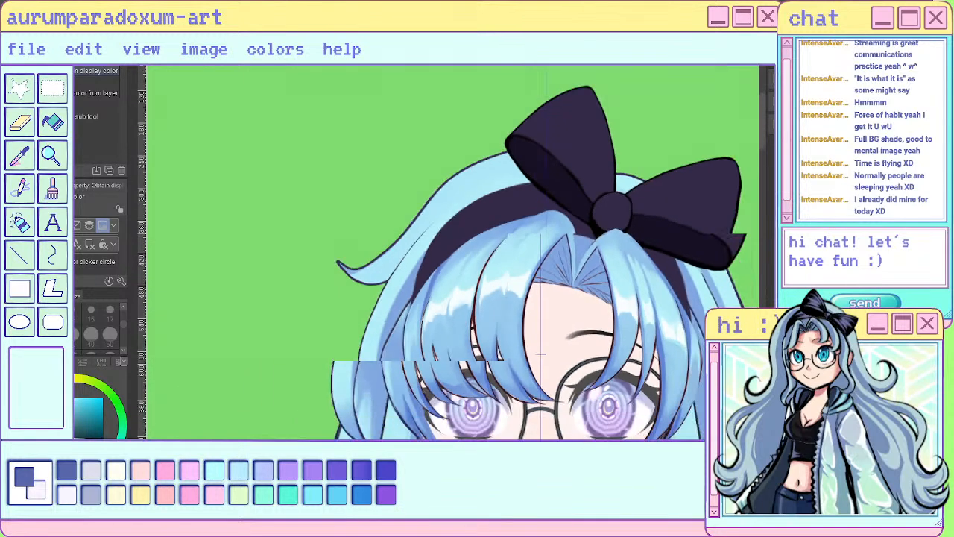
key(b)
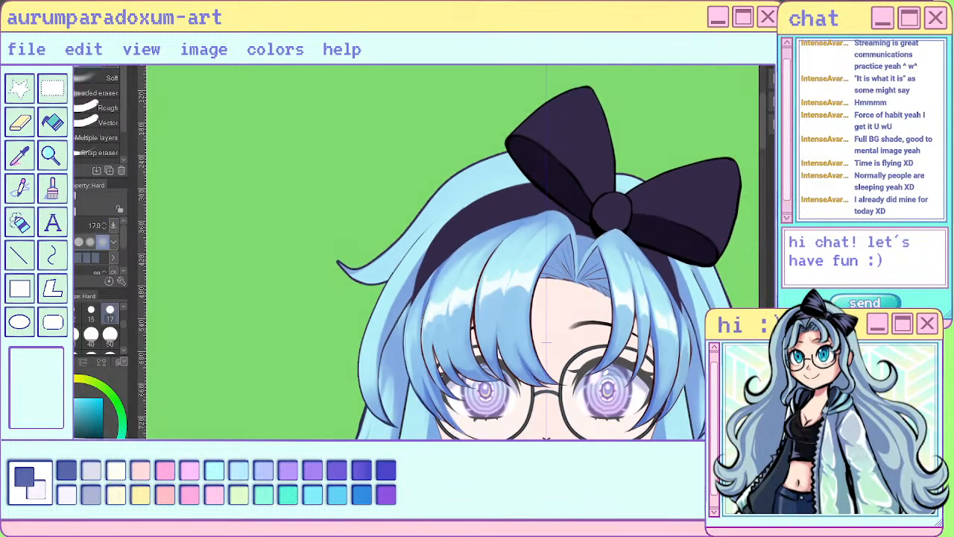
key(b)
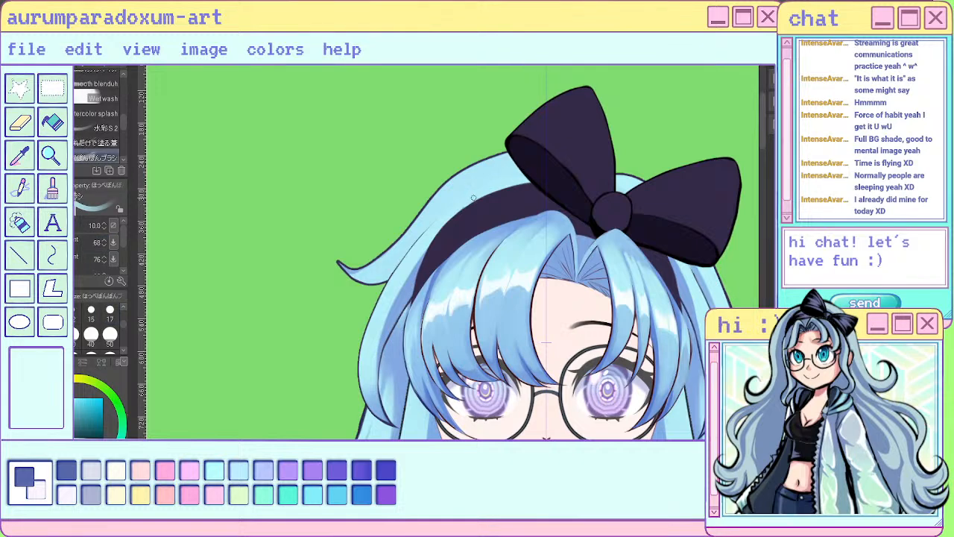
click(109, 334)
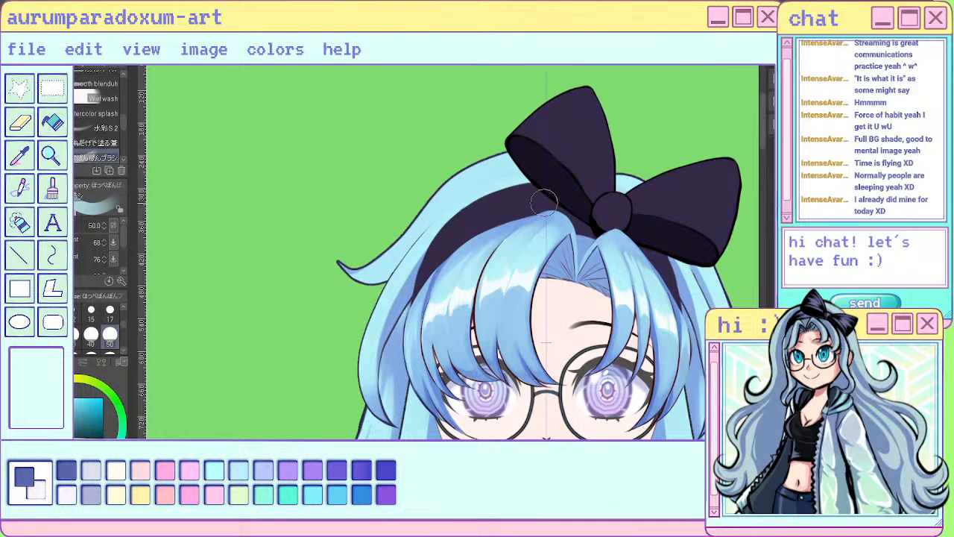
key(p)
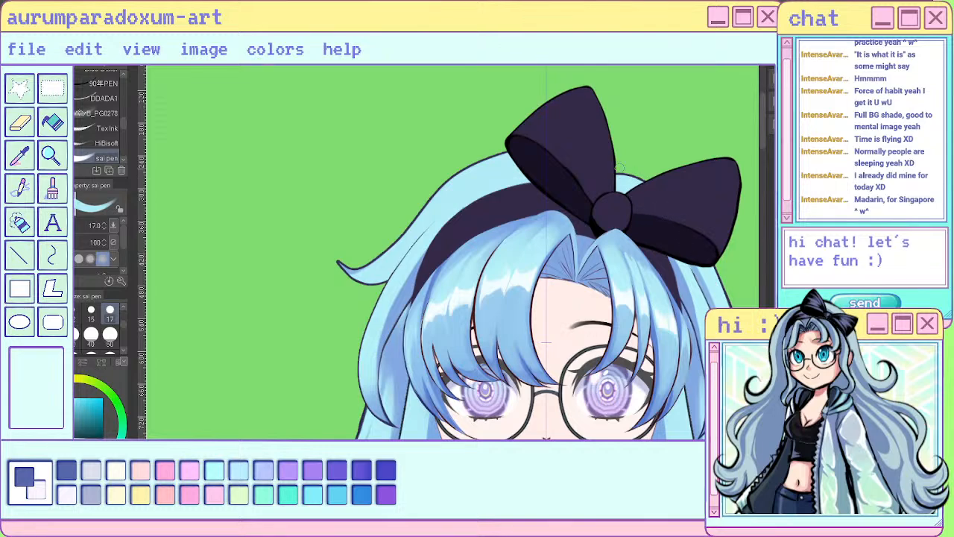
scroll(583, 136, down, 5)
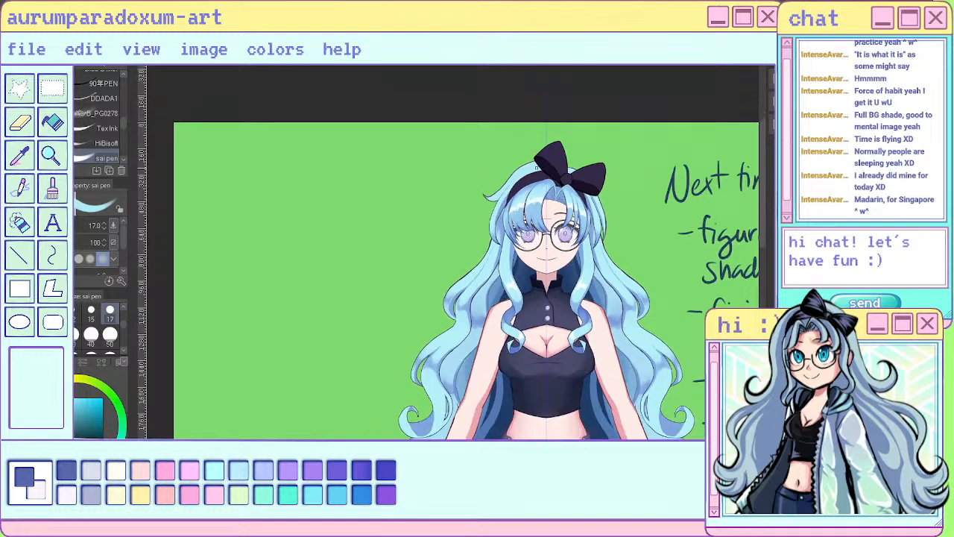
scroll(494, 279, up, 5)
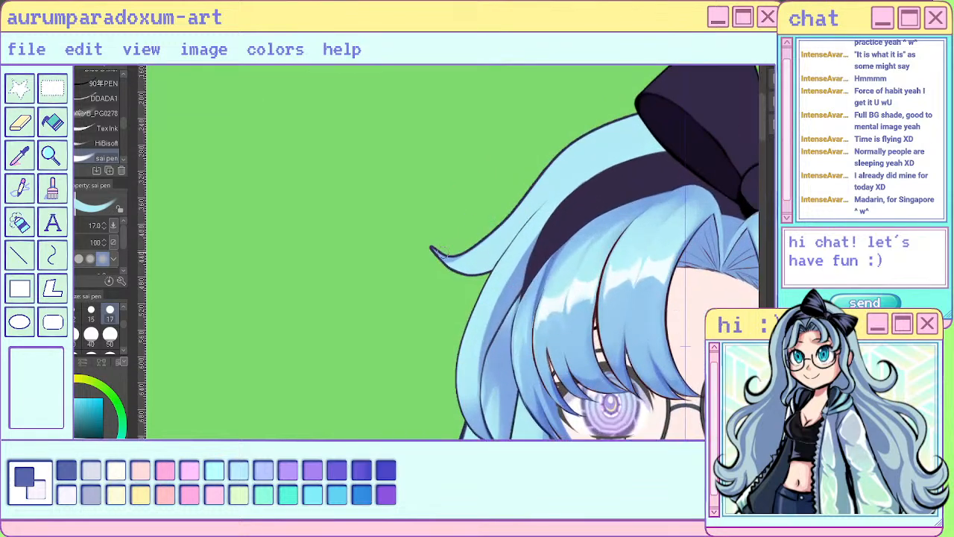
alt+click(449, 258)
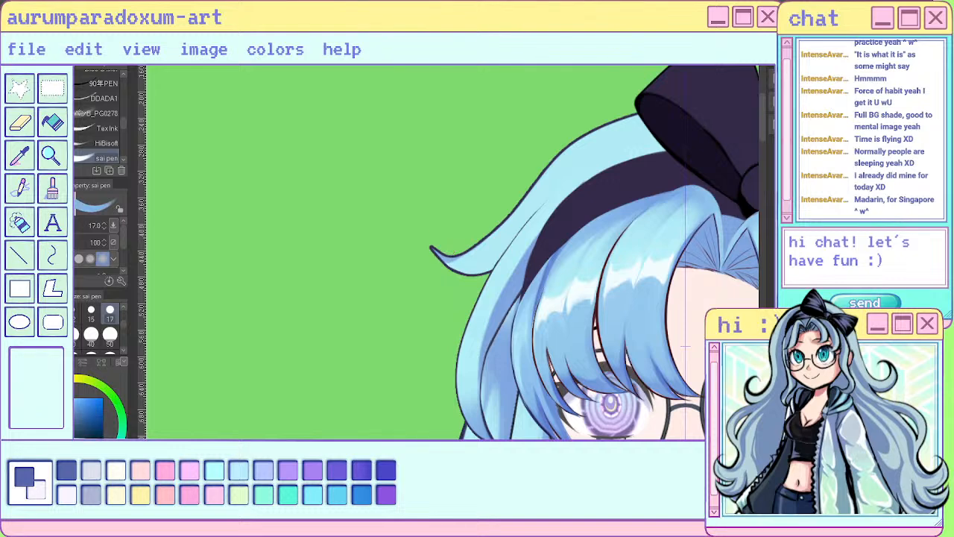
key(ctrl+z)
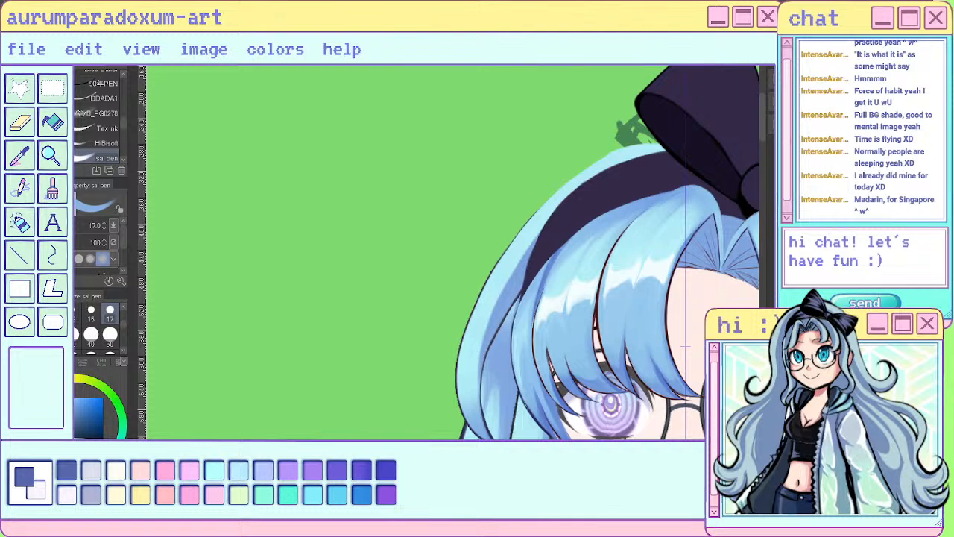
key(ctrl+y)
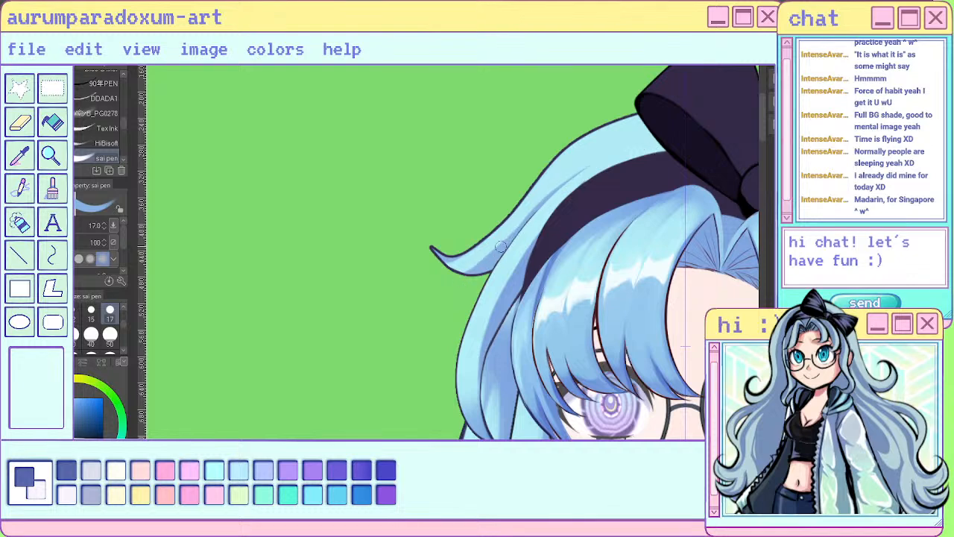
- Refine the flicked lock's shadow towards its curled base with alternating light-blue and mid-blue strokes
alt+click(514, 224)
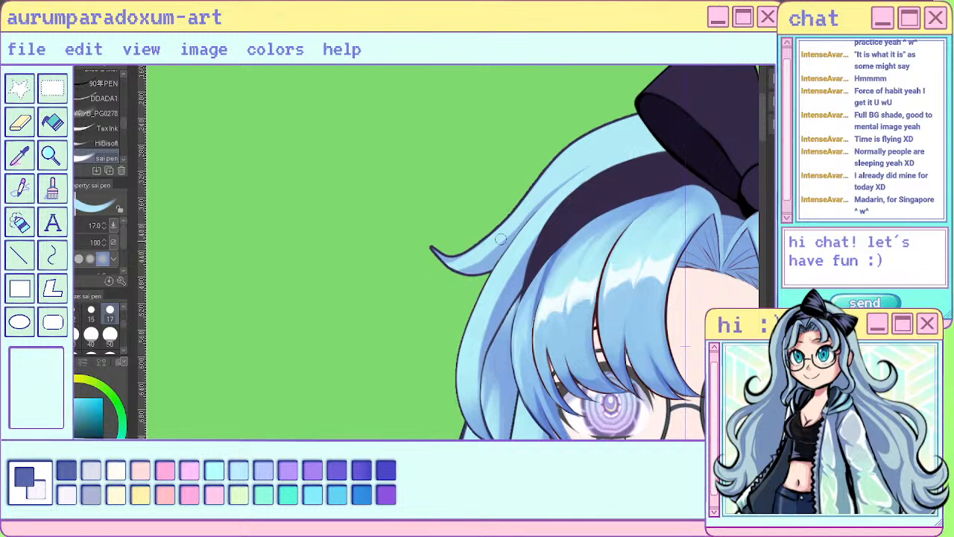
drag(502, 240, 473, 268)
drag(515, 227, 486, 268)
alt+click(532, 217)
drag(524, 221, 484, 273)
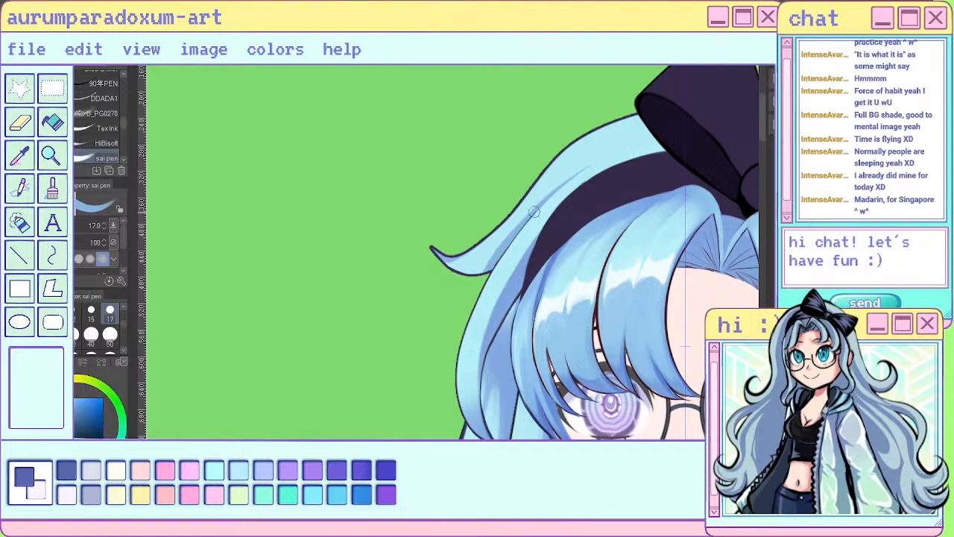
scroll(495, 253, down, 6)
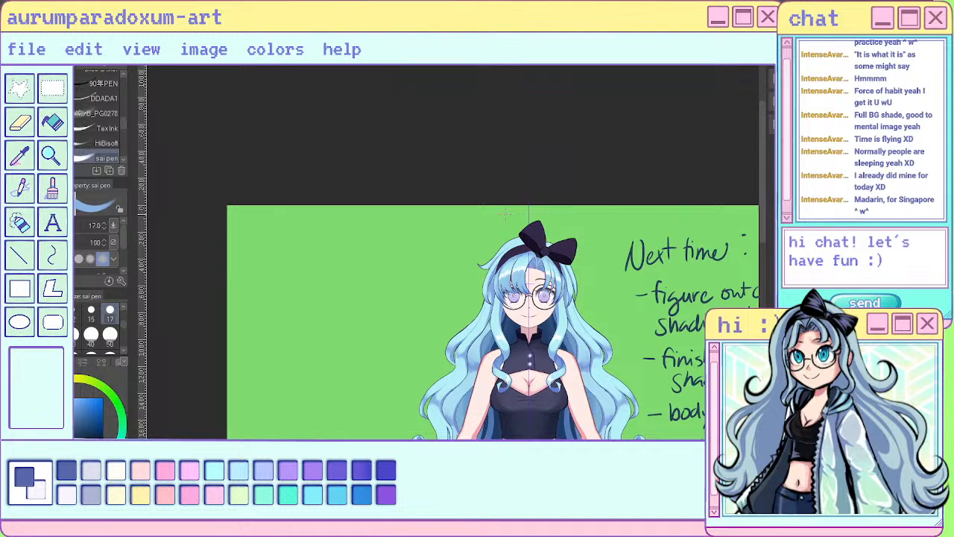
scroll(524, 251, up, 3)
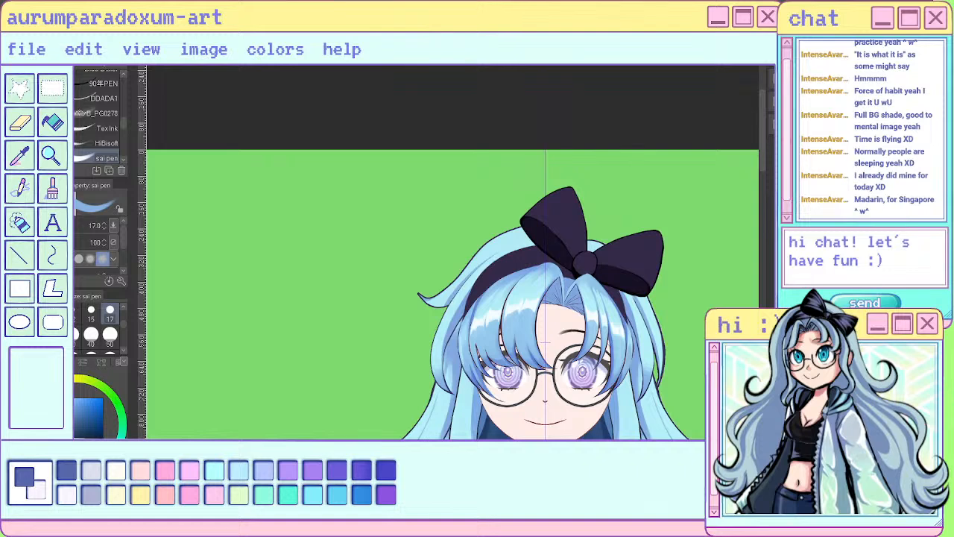
- Sample the light blue from the outer hair below the bow and examine the hair shading from the head to the full character
scroll(643, 370, up, 2)
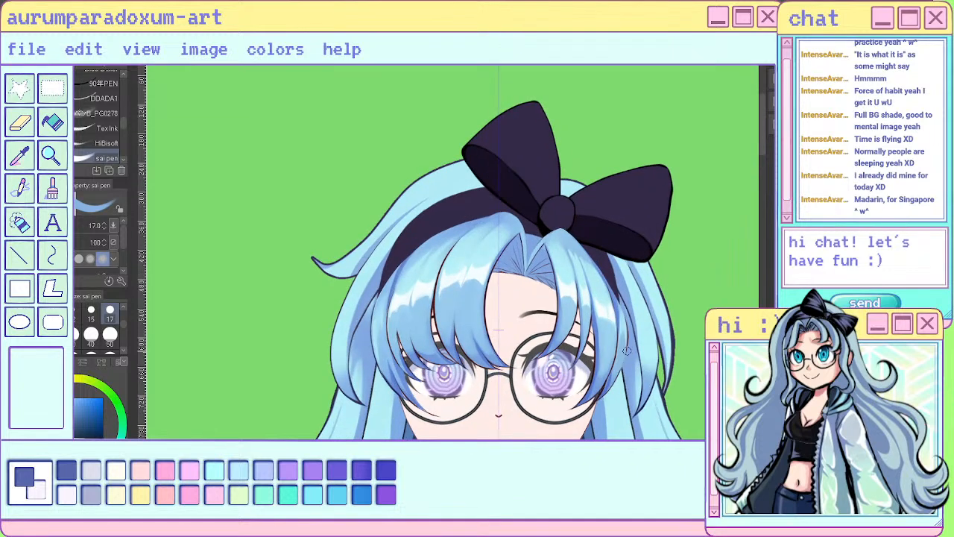
alt+click(652, 281)
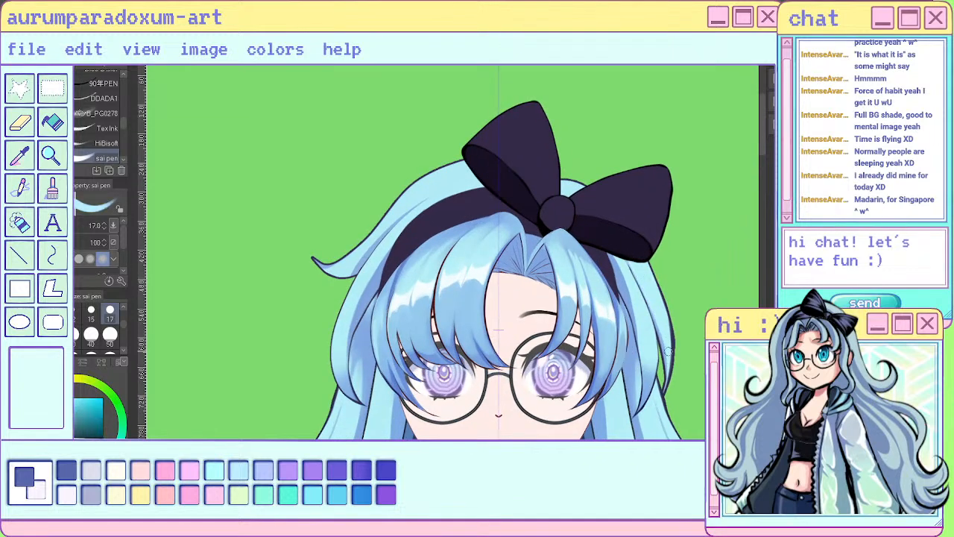
scroll(660, 325, down, 4)
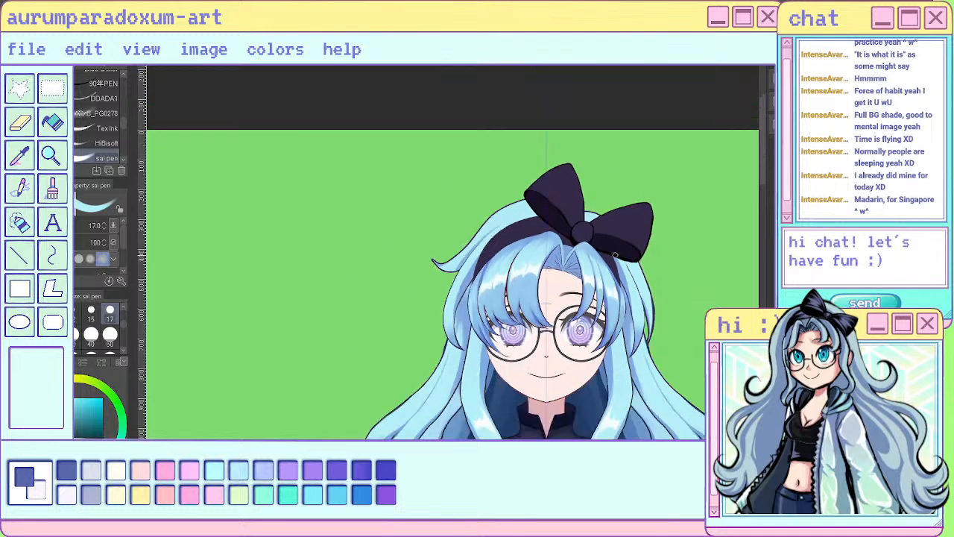
scroll(615, 240, up, 2)
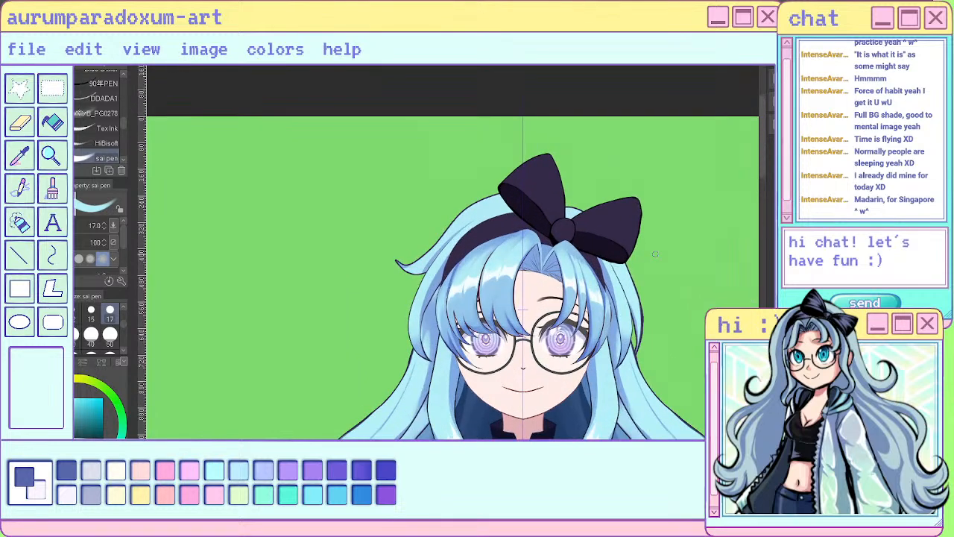
scroll(654, 254, down, 4)
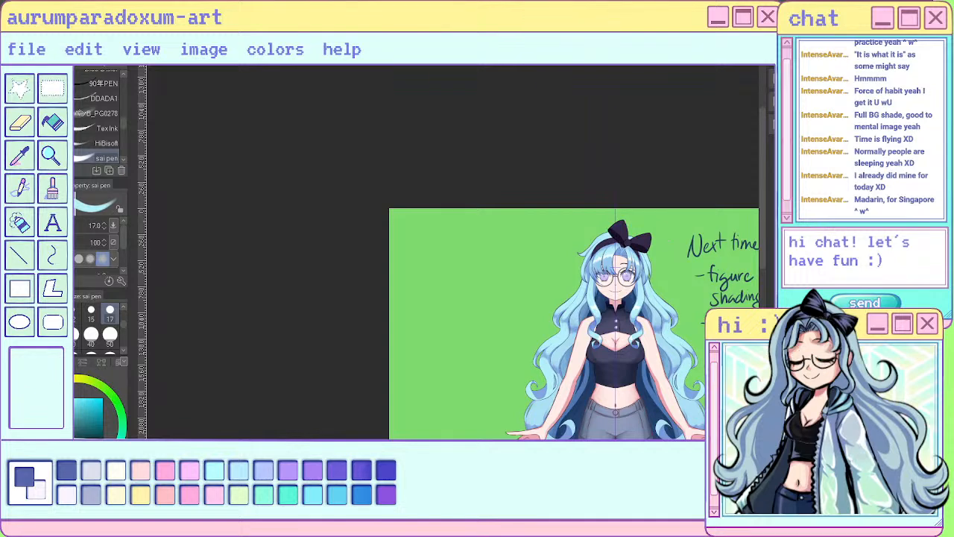
scroll(606, 240, up, 4)
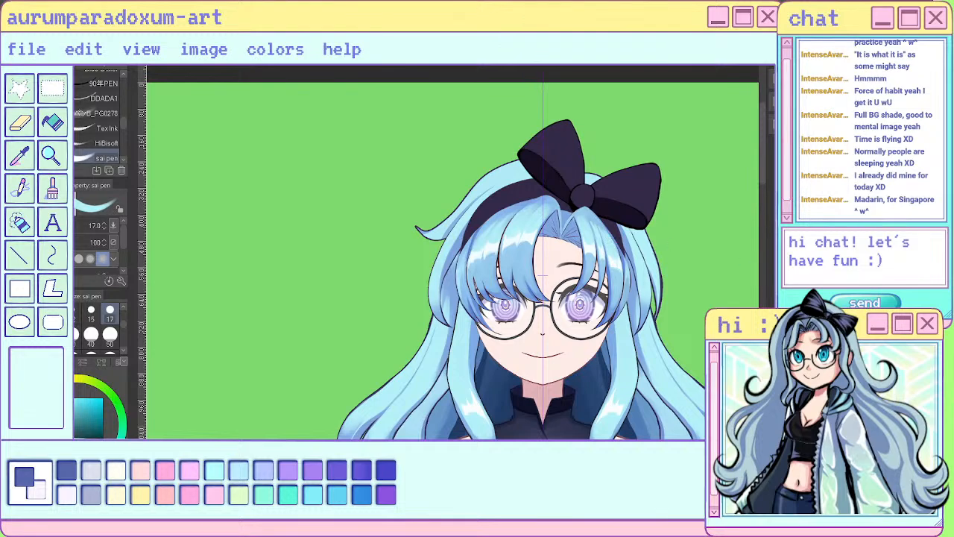
- Add a mid-blue shadow stroke to the middle of the flicked side lock with the sai pen at size 17, using a sampled hair colour
scroll(447, 213, up, 2)
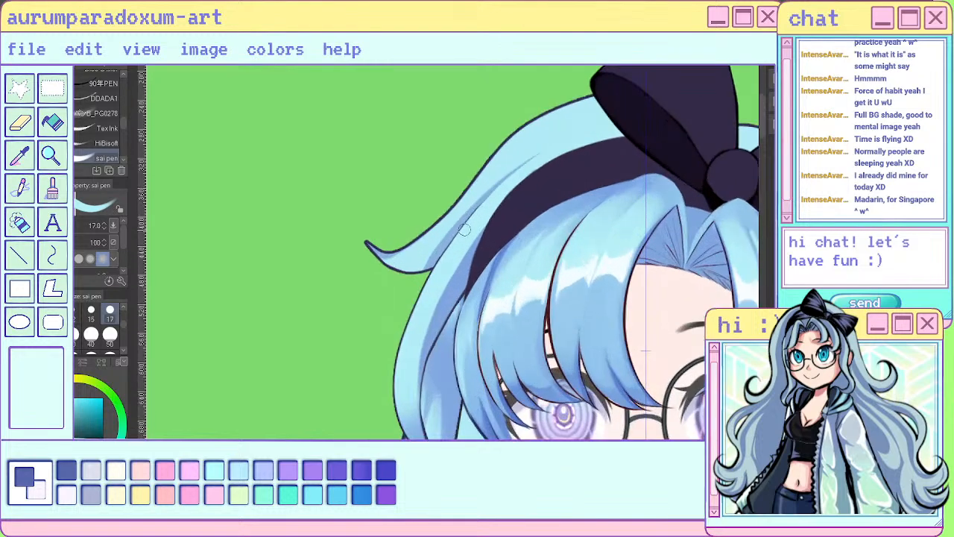
alt+click(437, 255)
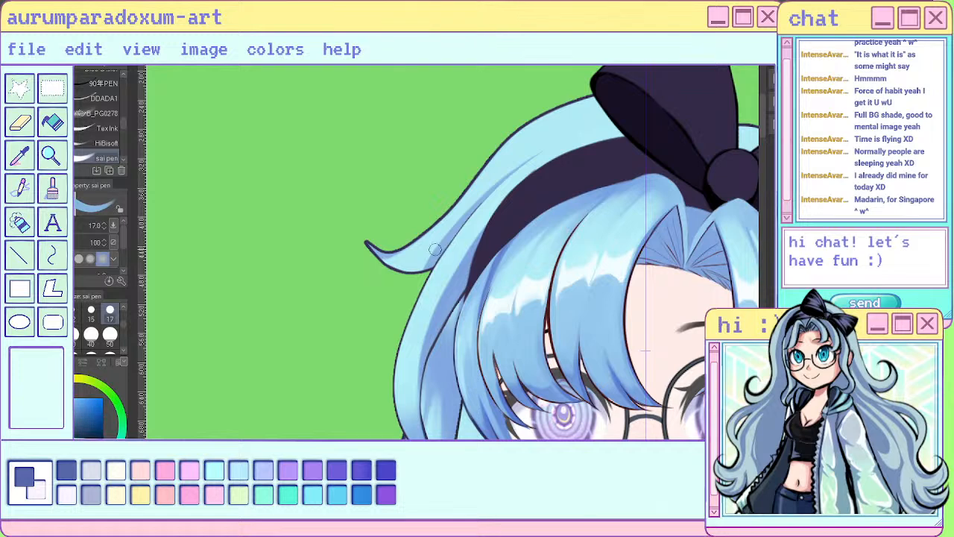
mouse_move(453, 233)
mouse_down()
mouse_move(427, 263)
mouse_move(403, 262)
mouse_move(438, 228)
mouse_up()
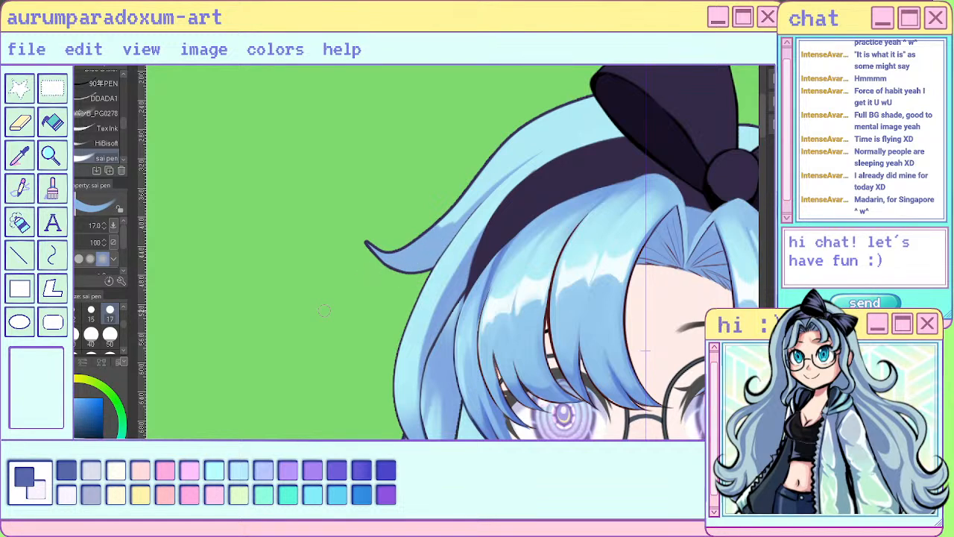
scroll(324, 310, down, 2)
scroll(365, 276, down, 2)
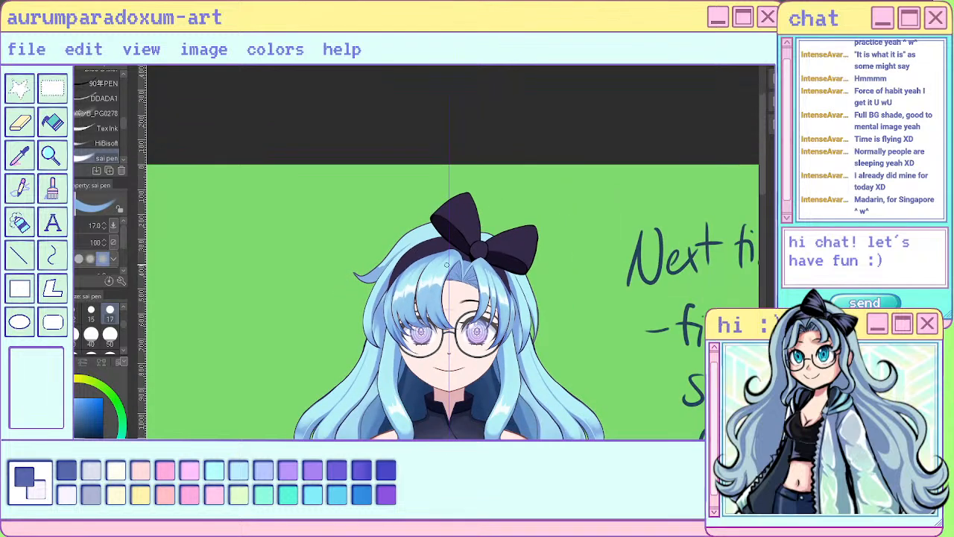
scroll(446, 264, up, 1)
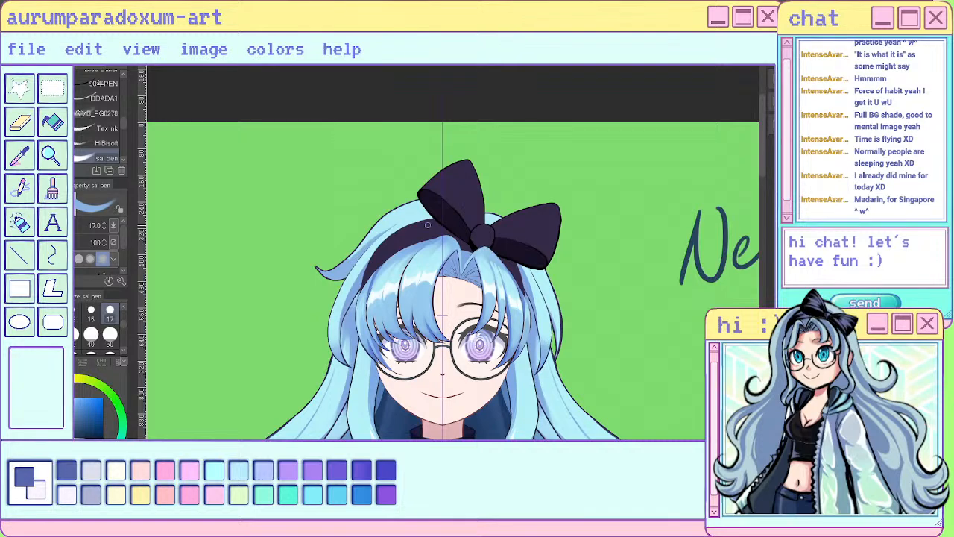
scroll(427, 224, down, 3)
scroll(438, 183, up, 2)
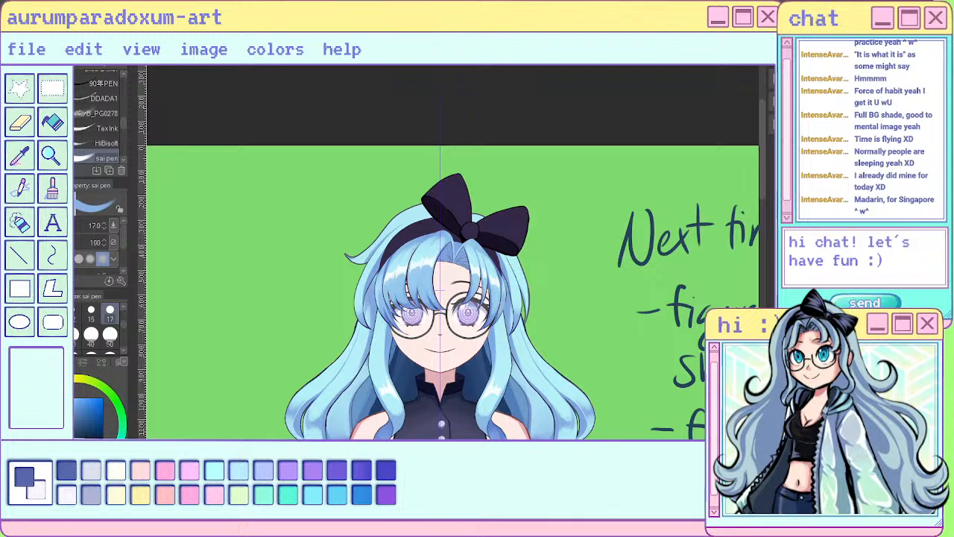
- Examine the flicked side lock and hair shading on the head against the whole figure at several zoom levels
scroll(507, 240, down, 5)
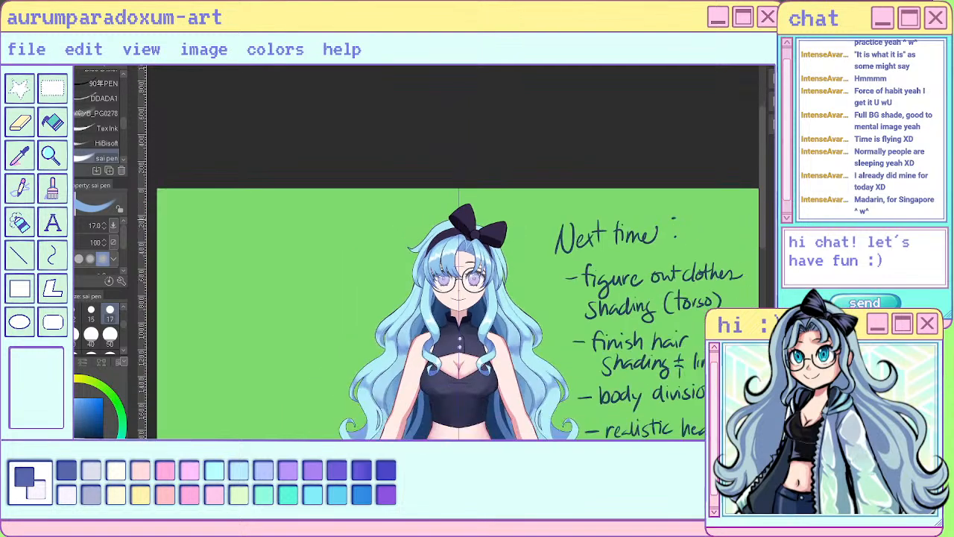
scroll(477, 265, up, 5)
scroll(484, 202, down, 5)
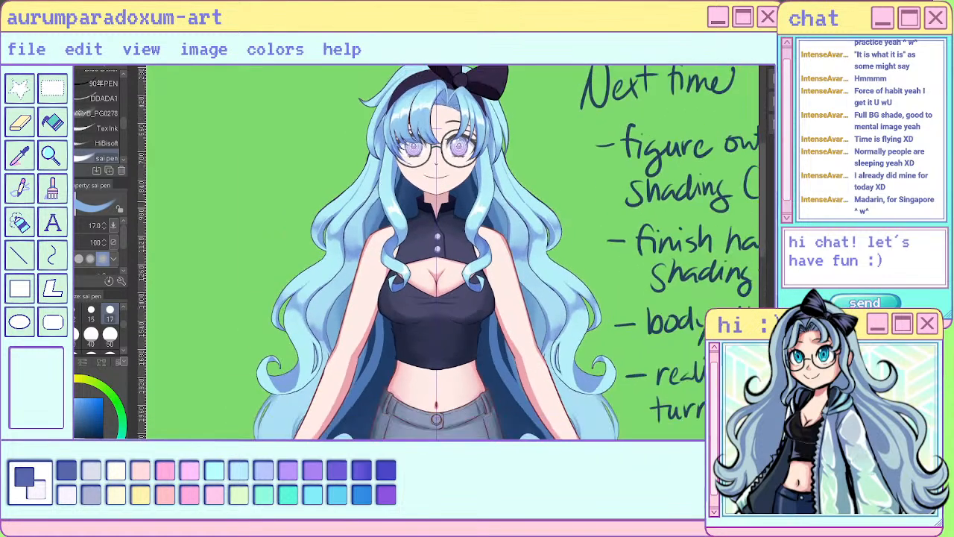
scroll(430, 159, up, 5)
scroll(491, 213, up, 1)
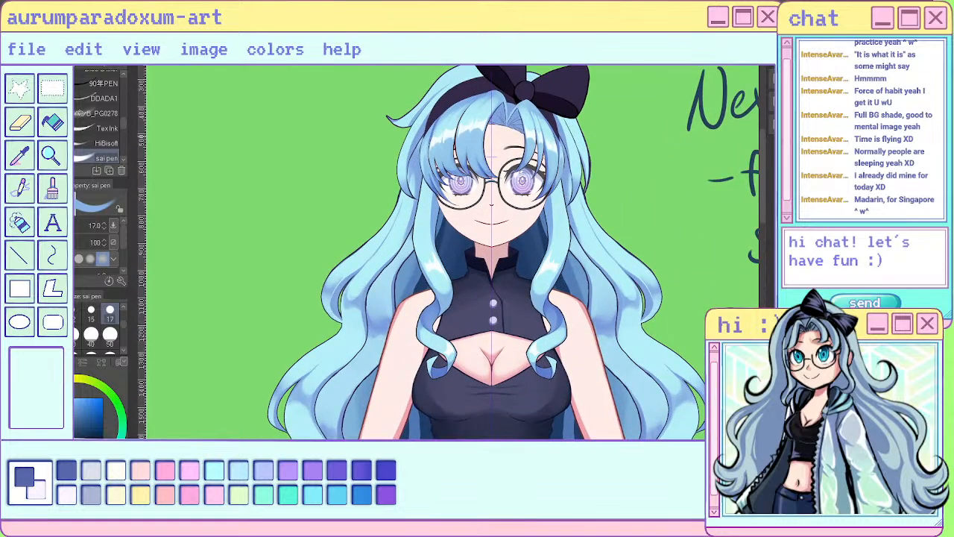
scroll(477, 224, down, 3)
scroll(462, 208, up, 5)
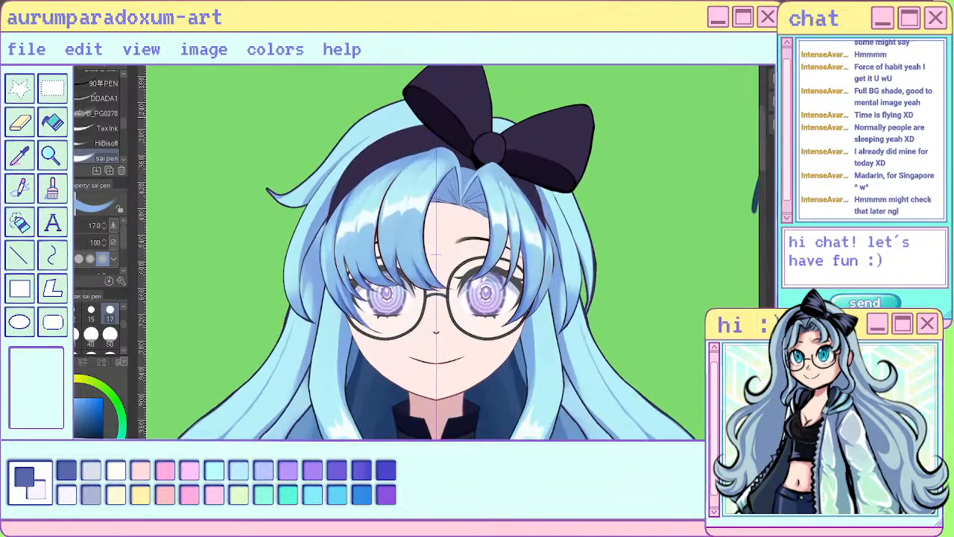
scroll(447, 224, down, 1)
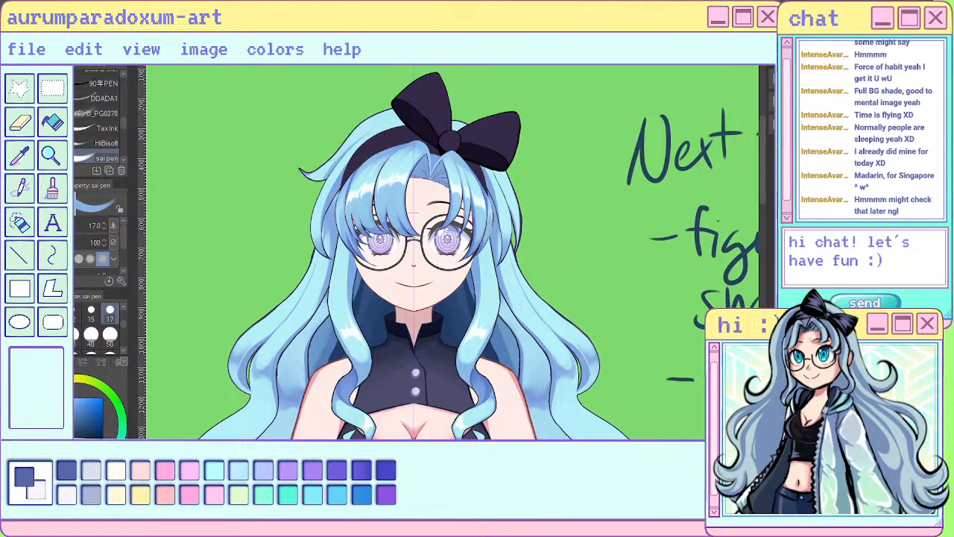
scroll(296, 103, up, 2)
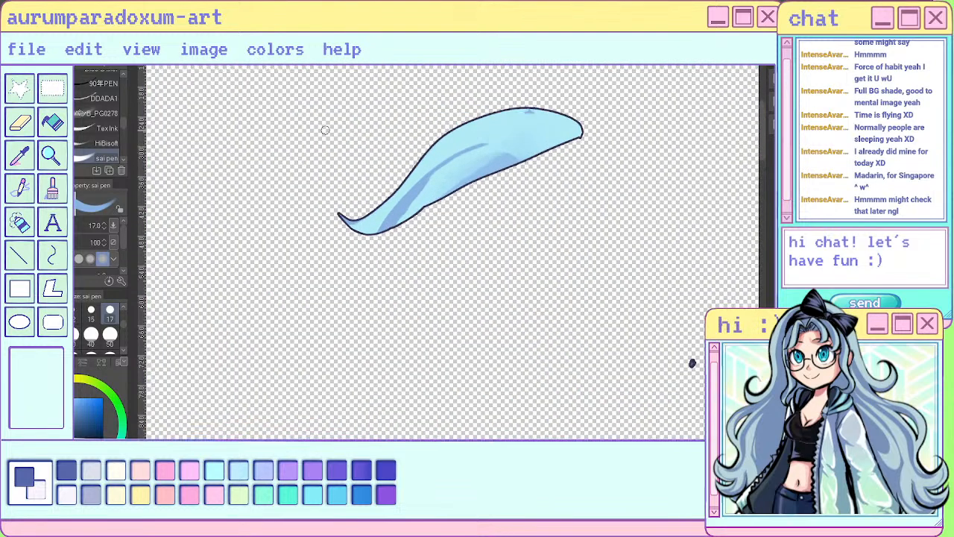
- Paint a broad mid-blue shadow along the flicked lock's lower edge with the sai pen at size 17, and cover the stray top mark in light blue
mouse_move(434, 180)
mouse_down()
mouse_move(415, 213)
mouse_move(454, 185)
mouse_move(527, 158)
mouse_up()
mouse_move(429, 185)
mouse_down()
mouse_move(497, 151)
mouse_move(486, 149)
mouse_move(488, 162)
mouse_up()
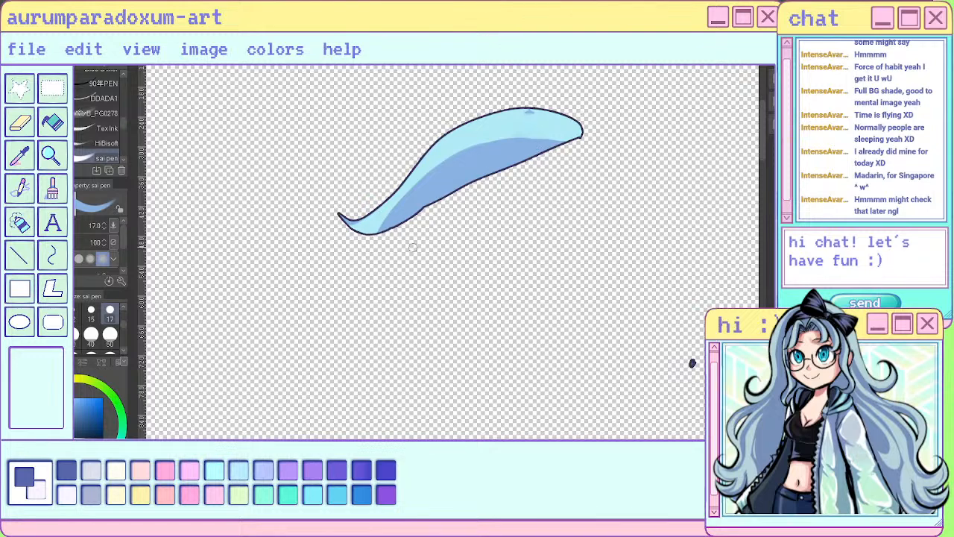
alt+click(491, 117)
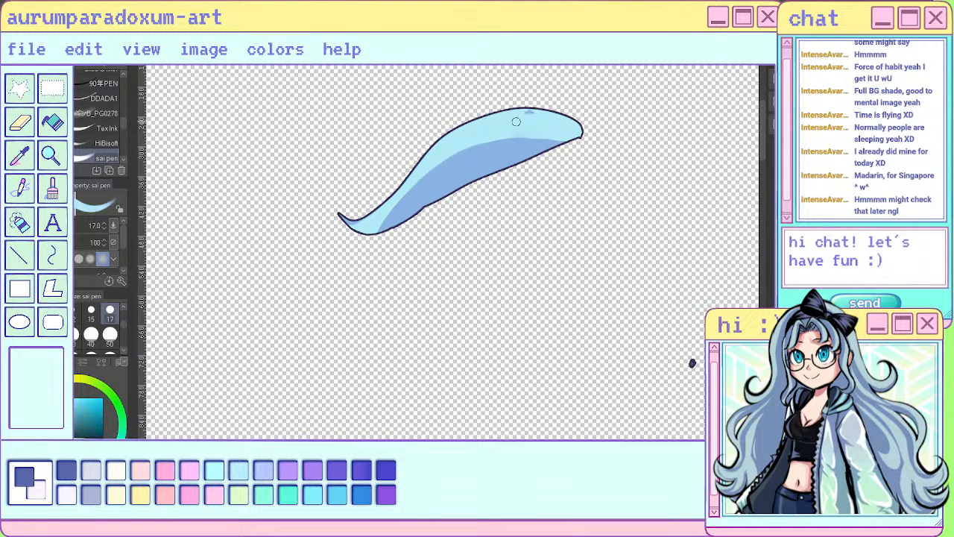
mouse_move(526, 112)
mouse_down()
mouse_move(592, 134)
mouse_move(520, 135)
mouse_up()
- Sample the shadow's mid blue and extend the shadow up to the rounded end of the flicked lock
alt+click(493, 164)
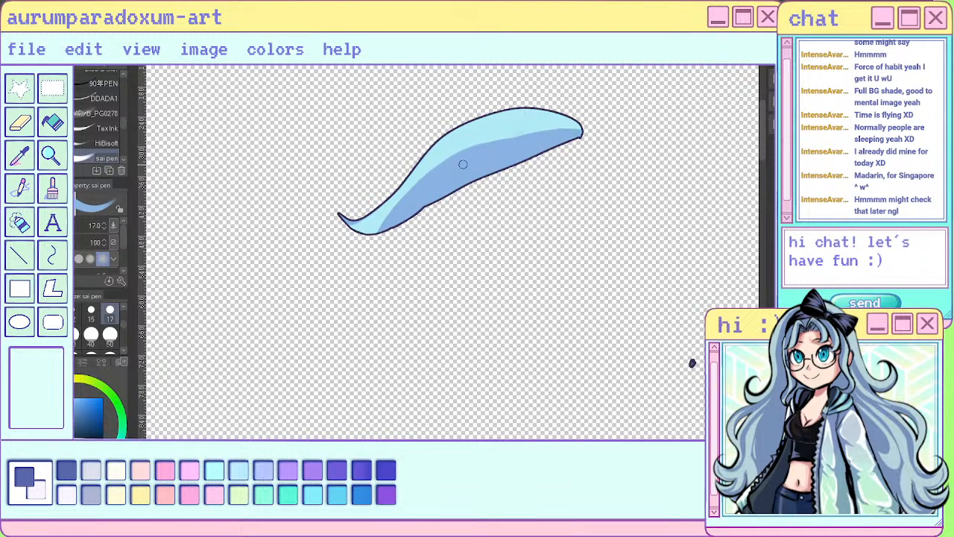
drag(463, 160, 572, 131)
drag(479, 145, 590, 129)
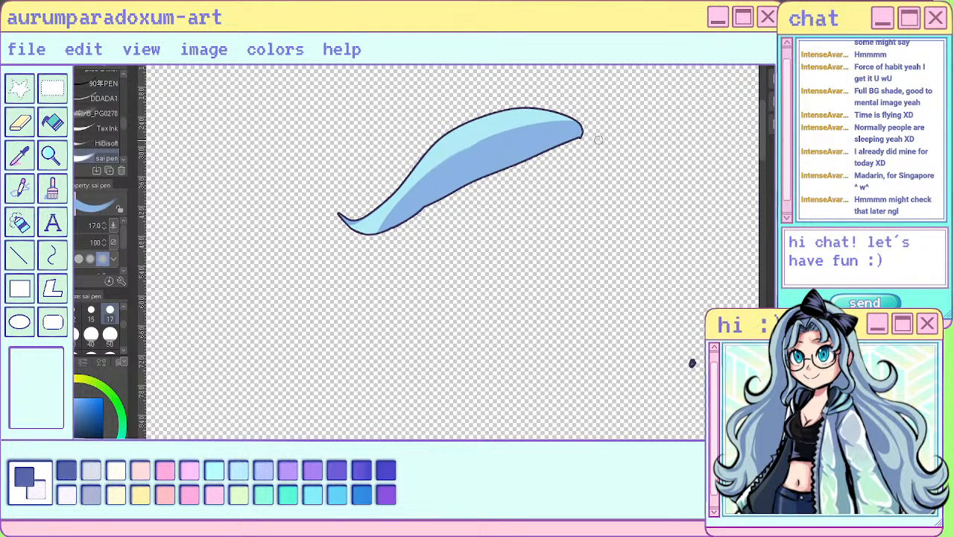
- Sample the light blue and trim the shadow back from the flicked lock's rounded end, comparing it with the full head
alt+click(791, 261)
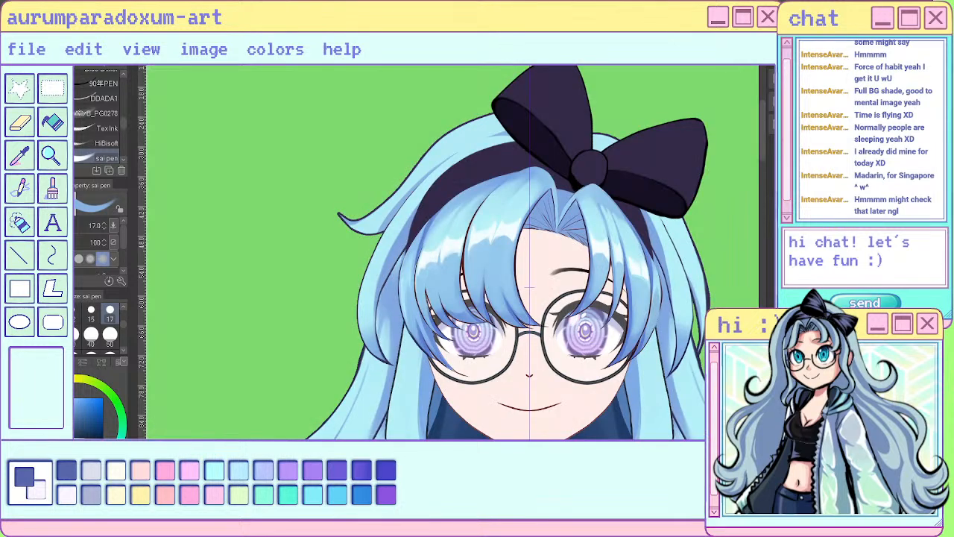
alt+click(501, 131)
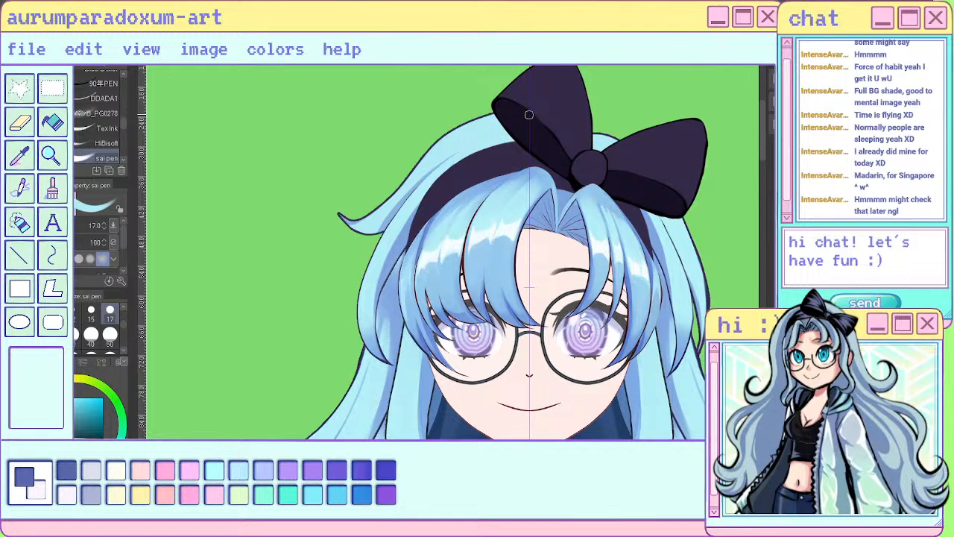
alt+click(792, 261)
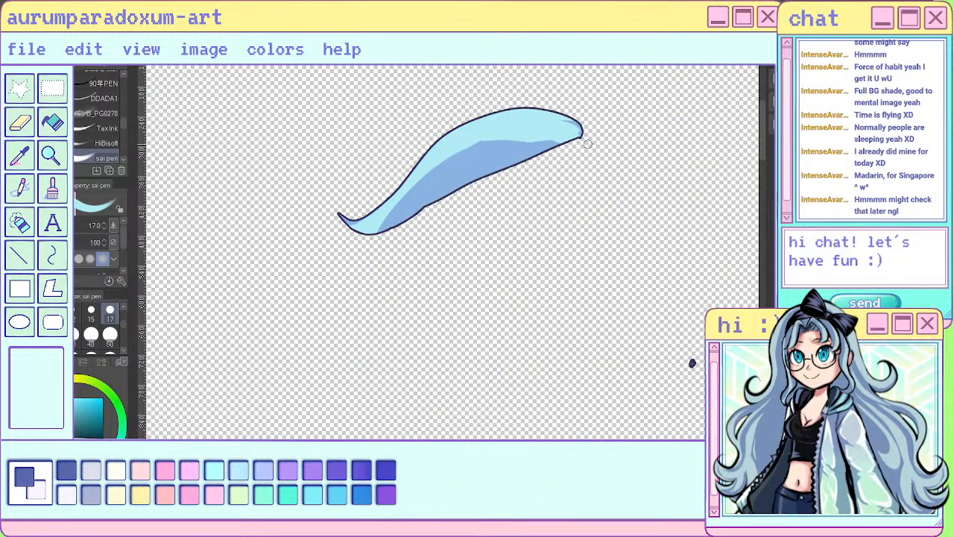
drag(459, 143, 560, 142)
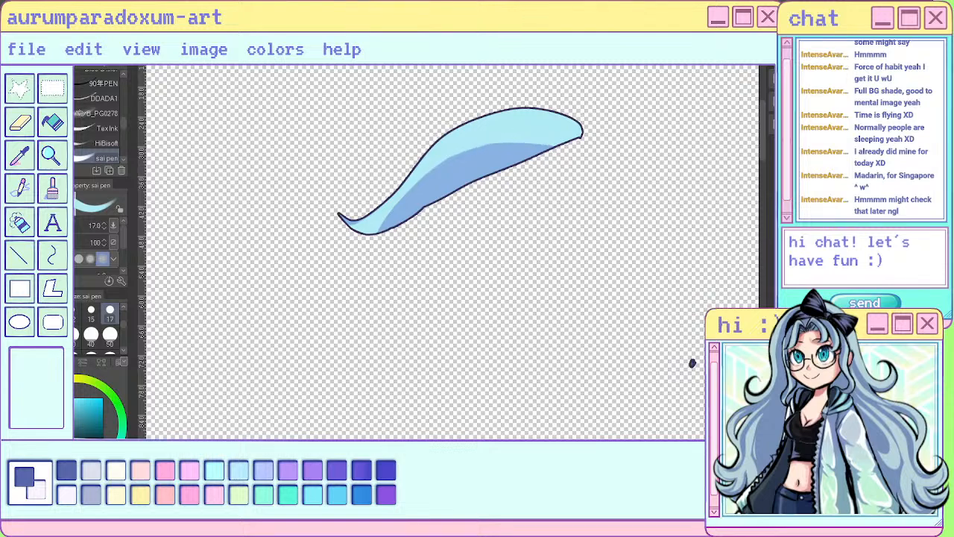
scroll(455, 234, down, 4)
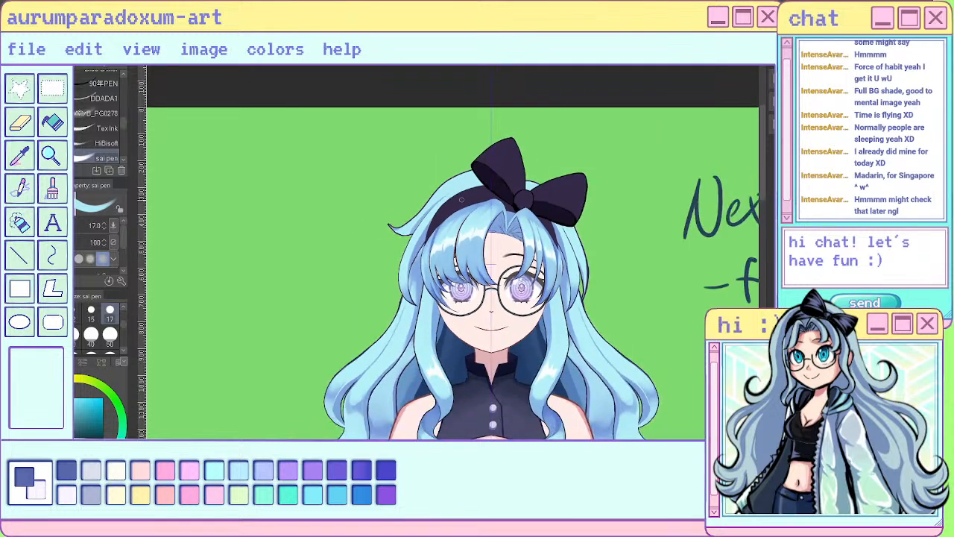
scroll(566, 233, up, 4)
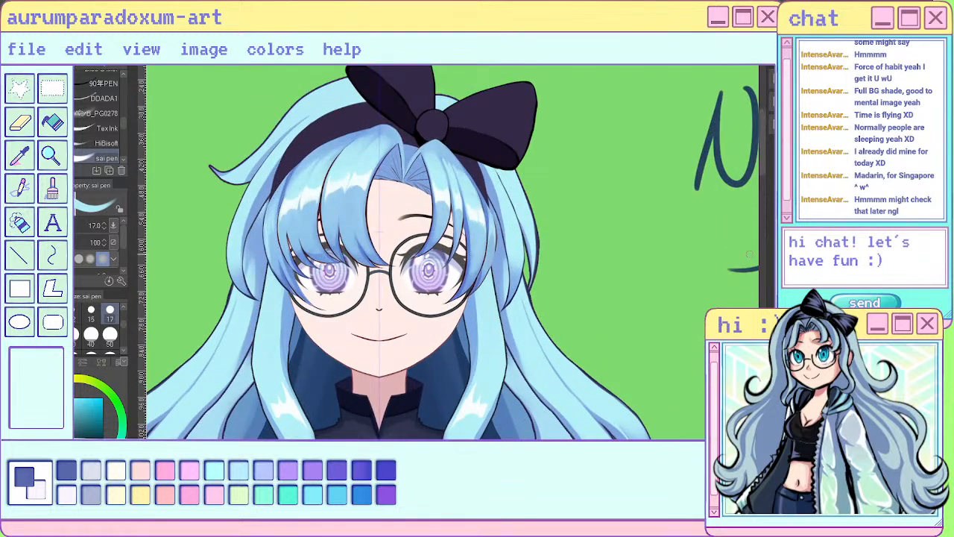
- Try to nudge the outer hair lock below the bow closer to the head with Move layer, and undo the move
key(k)
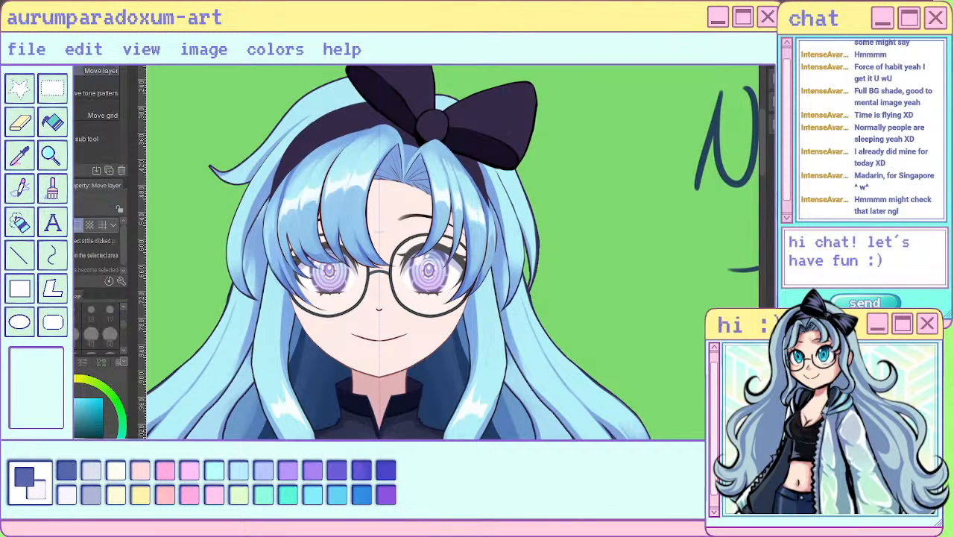
drag(525, 231, 526, 232)
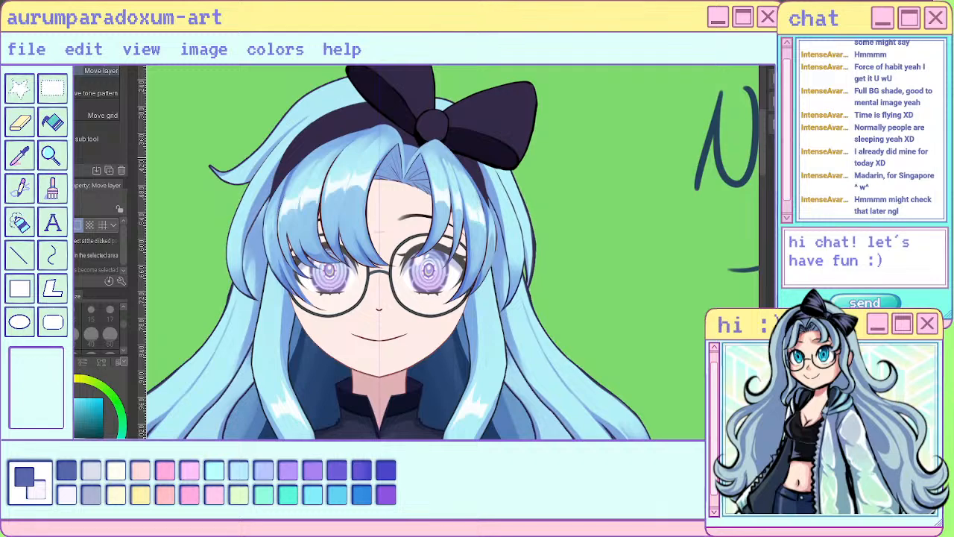
scroll(653, 149, down, 3)
scroll(639, 177, down, 2)
scroll(627, 174, up, 2)
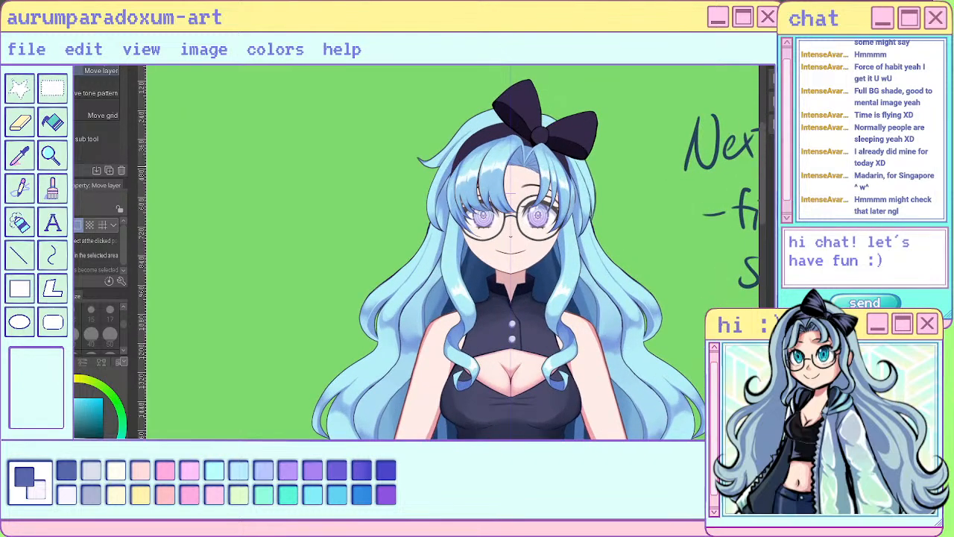
scroll(656, 165, down, 3)
scroll(633, 159, up, 4)
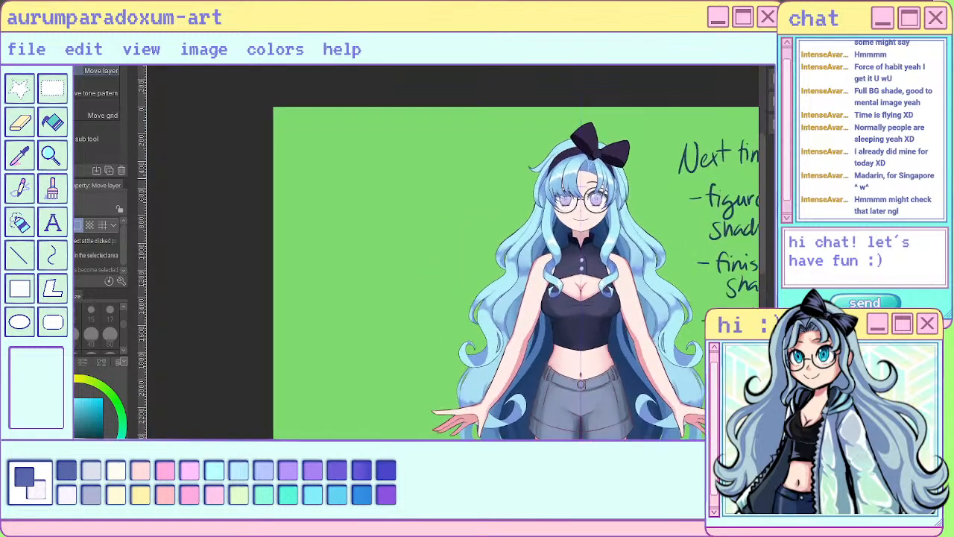
key(ctrl+z)
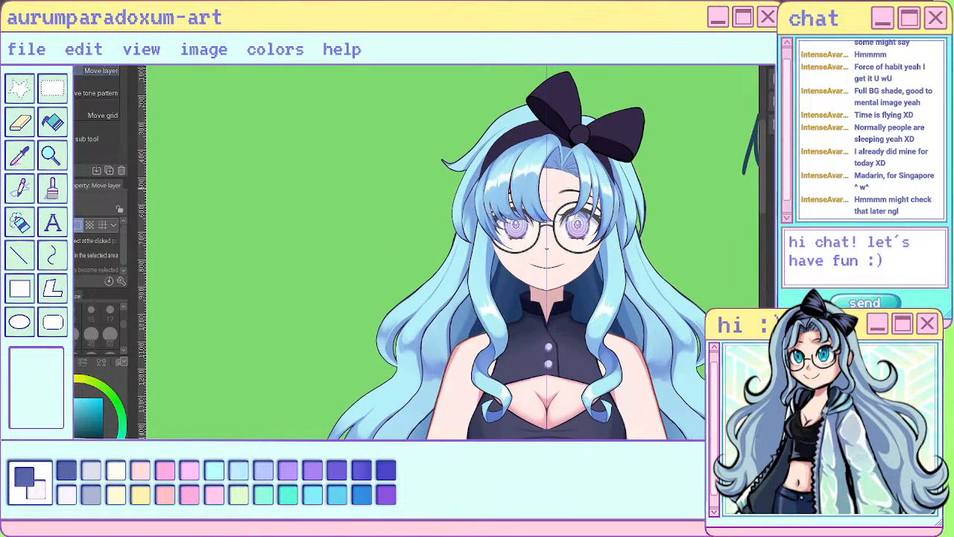
- Shift the outer hair lock below the bow slightly downward with Move layer, and undo an extra nudge towards the face
drag(635, 193, 636, 195)
scroll(654, 145, down, 3)
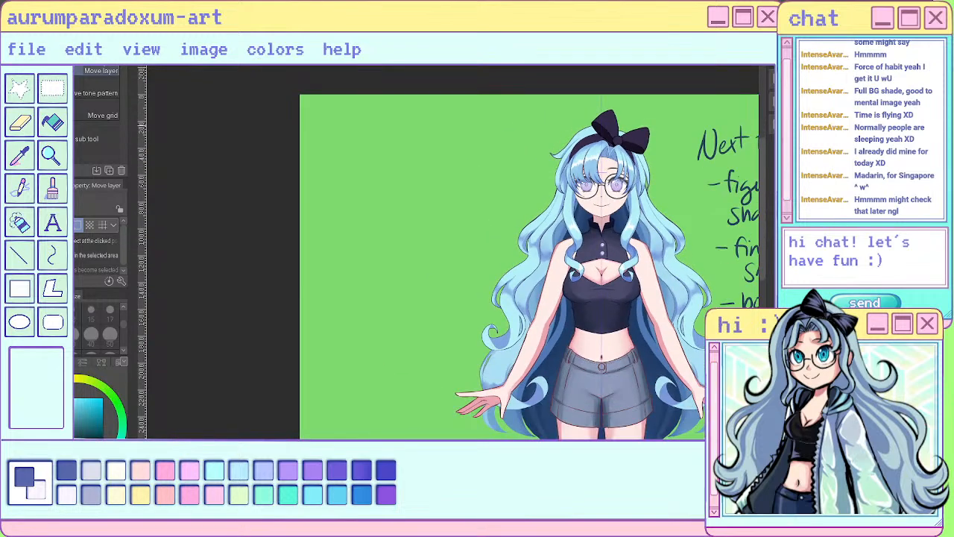
scroll(653, 127, down, 3)
scroll(659, 116, up, 3)
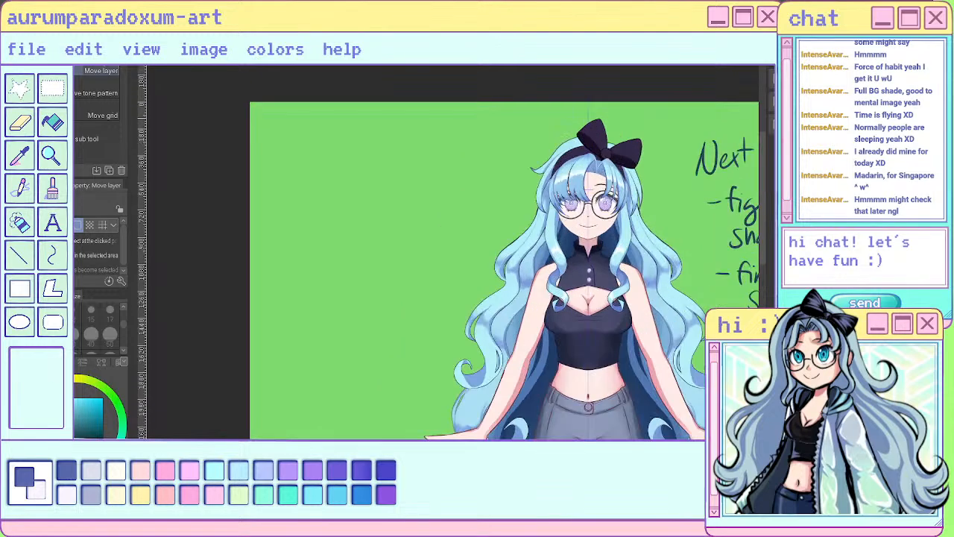
scroll(656, 128, up, 4)
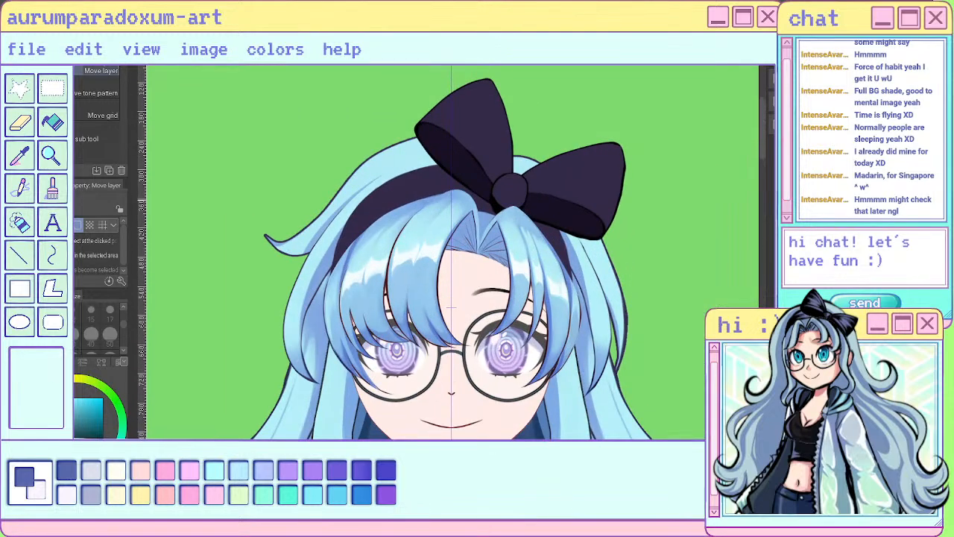
mouse_move(613, 299)
mouse_down()
mouse_move(623, 290)
mouse_move(610, 296)
mouse_up()
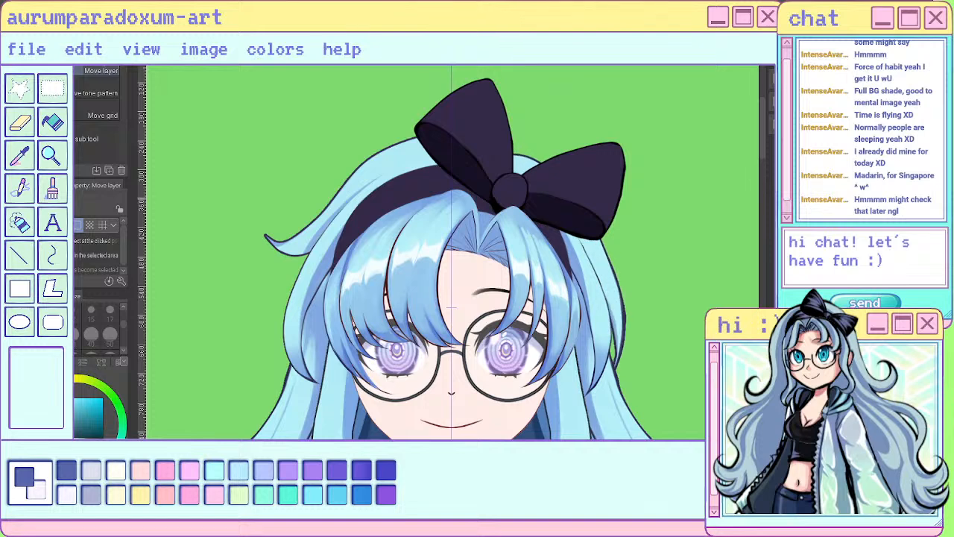
key(ctrl+z)
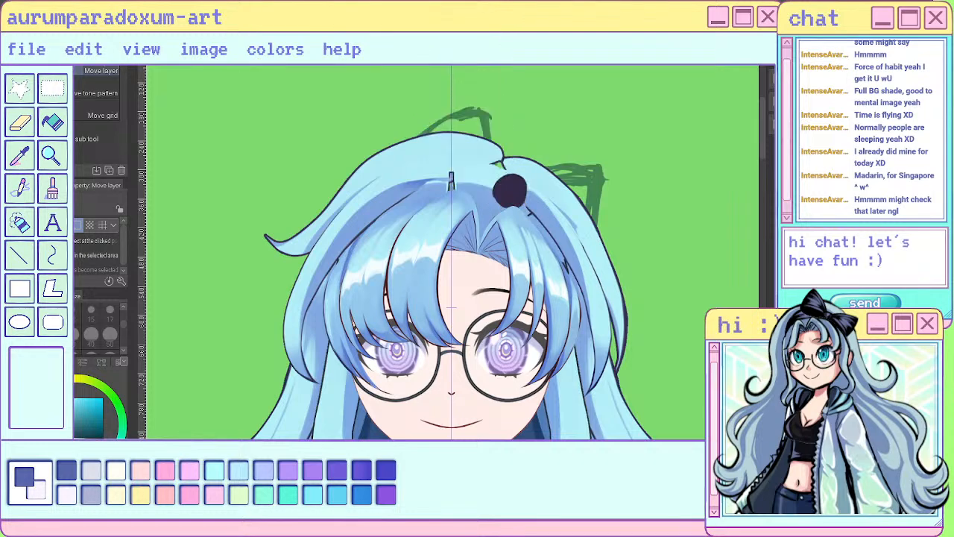
- Trim the outer edge and tip of the hair lock beside the glasses with the Hard eraser at size 17, with the bow and headband hidden
scroll(594, 161, down, 2)
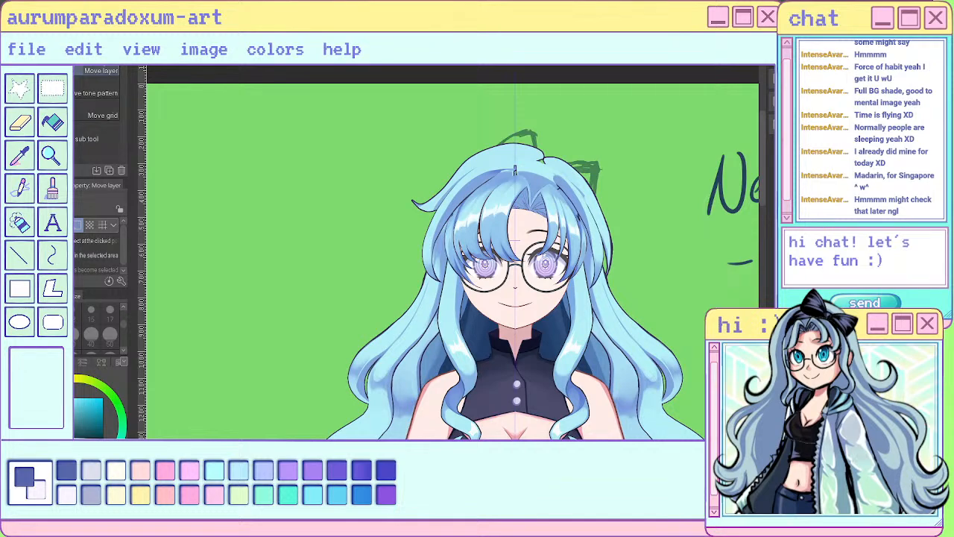
scroll(553, 165, up, 3)
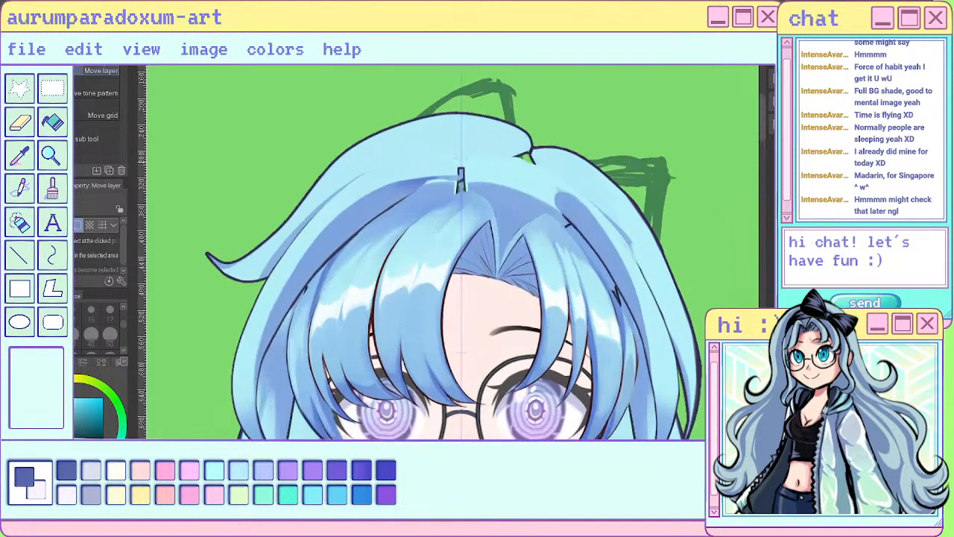
scroll(549, 161, down, 3)
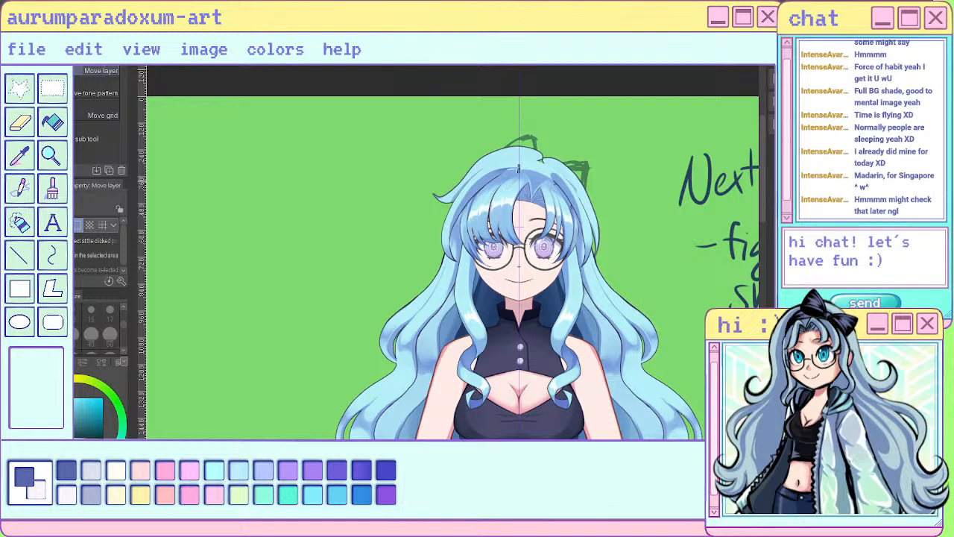
key(e)
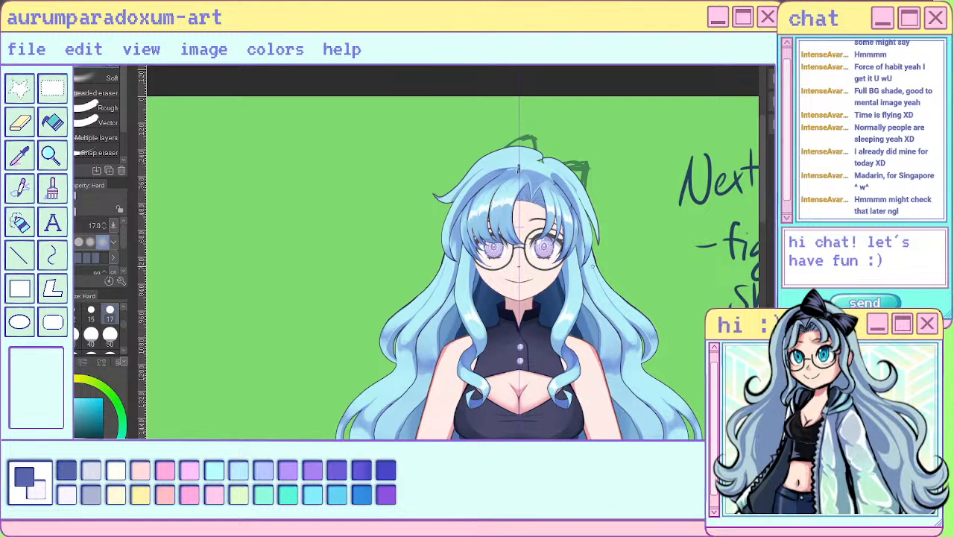
scroll(594, 266, down, 5)
scroll(607, 255, up, 4)
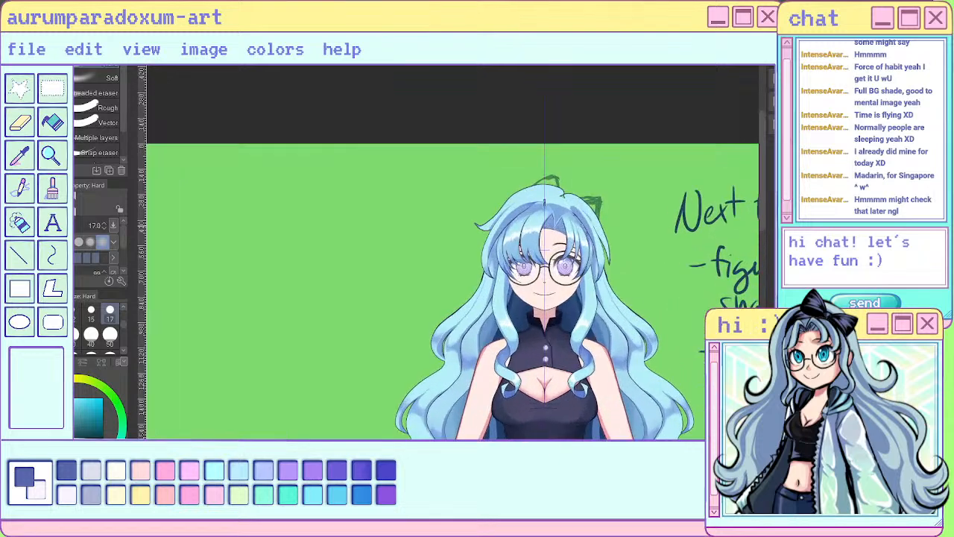
scroll(588, 220, up, 4)
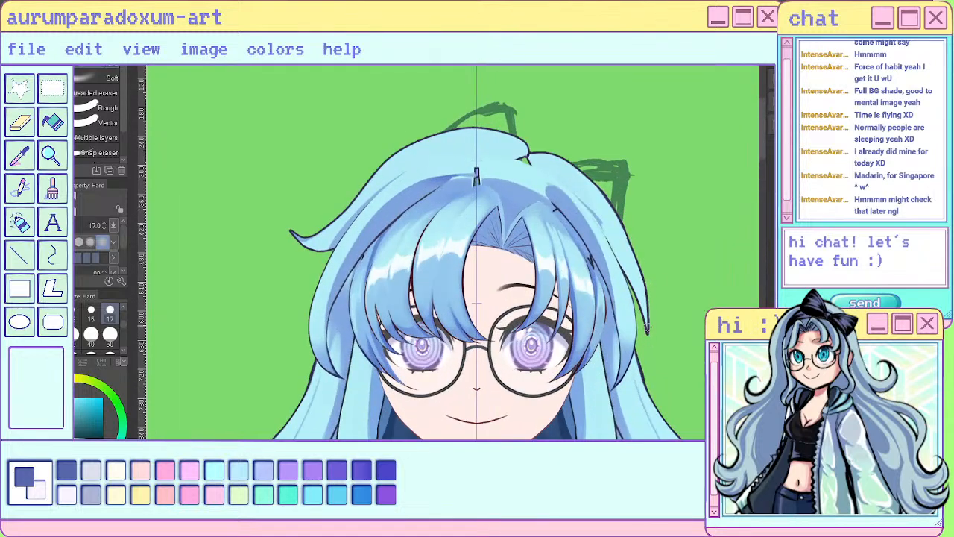
mouse_move(650, 343)
mouse_down()
mouse_move(636, 243)
mouse_move(653, 306)
mouse_move(651, 280)
mouse_move(647, 315)
mouse_move(625, 218)
mouse_move(650, 310)
mouse_up()
drag(632, 249, 651, 332)
drag(642, 268, 651, 339)
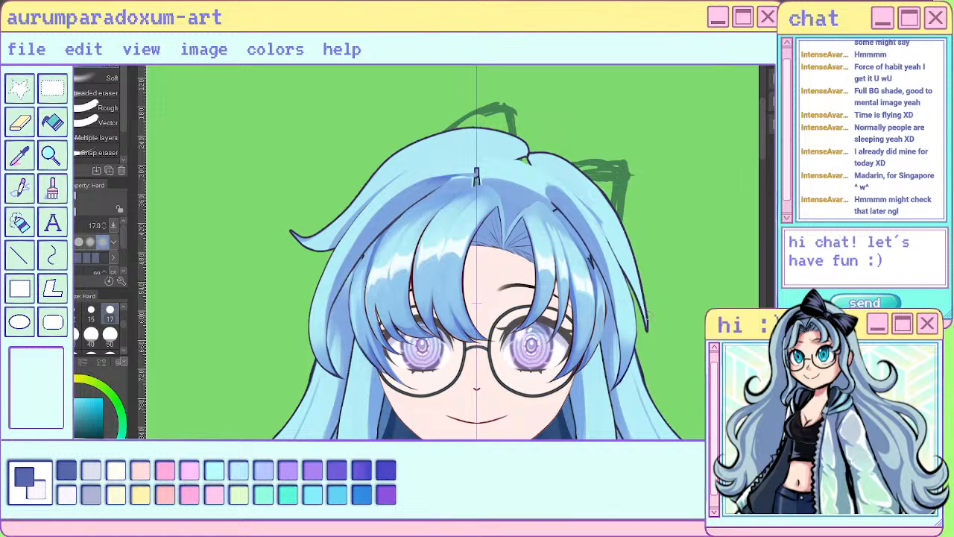
scroll(600, 223, down, 5)
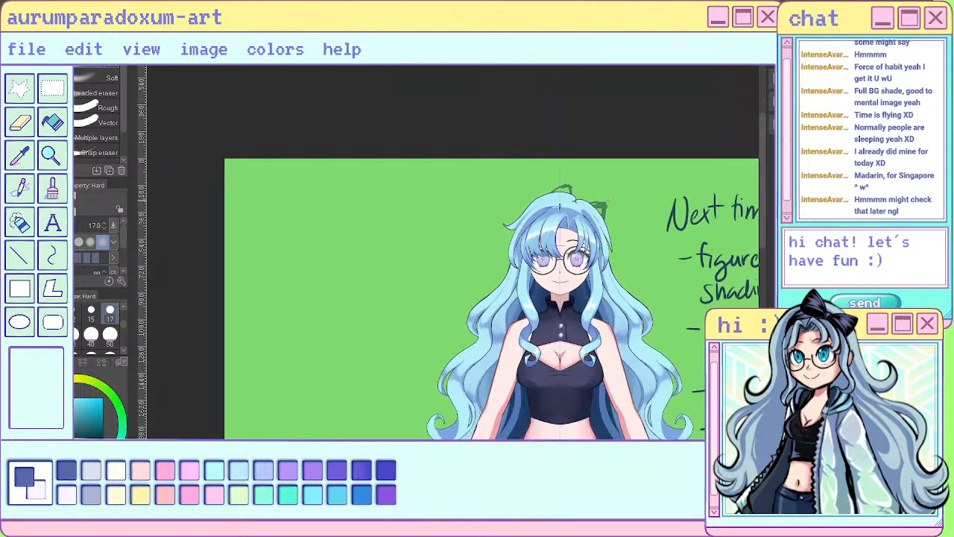
scroll(607, 198, down, 2)
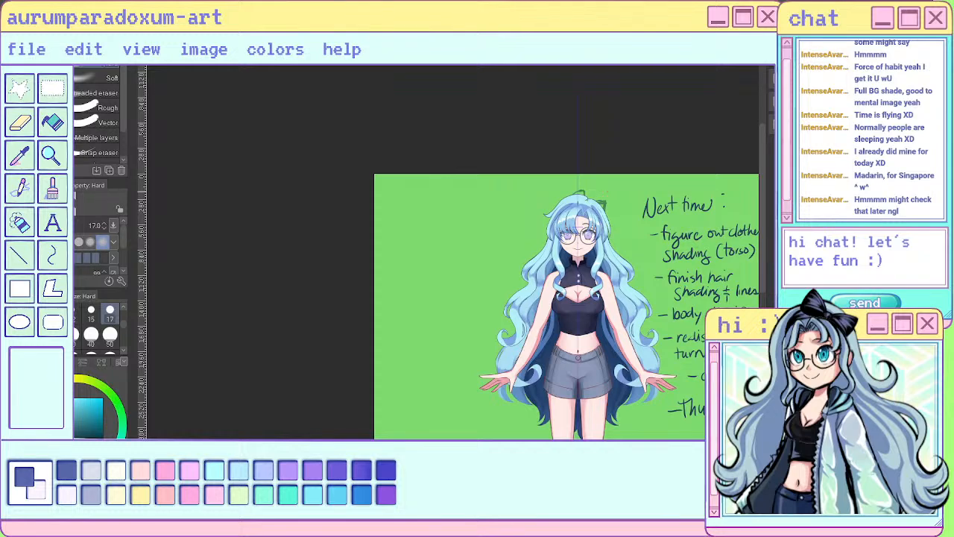
- Fill the small green gap at the hair parting on top of the head with the sai pen at size 17
scroll(611, 194, up, 4)
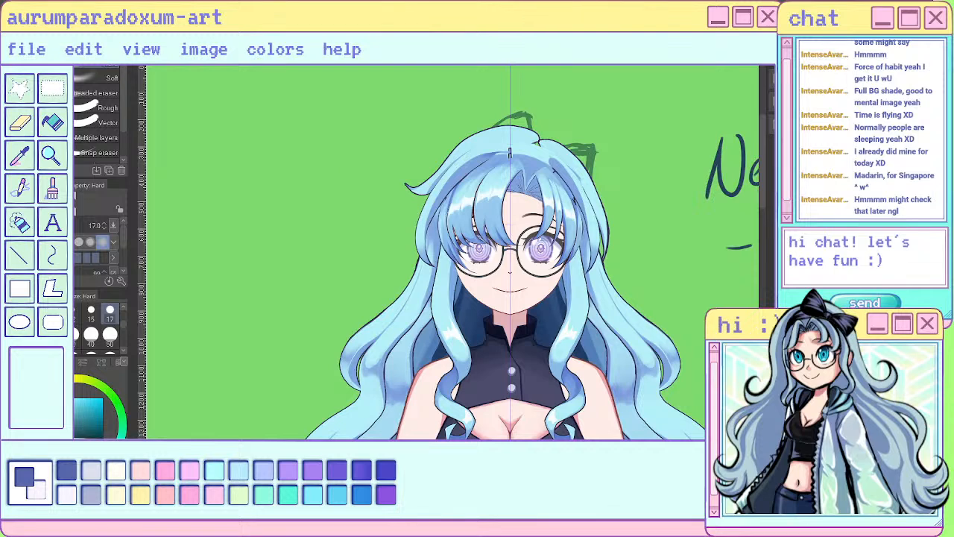
key(k)
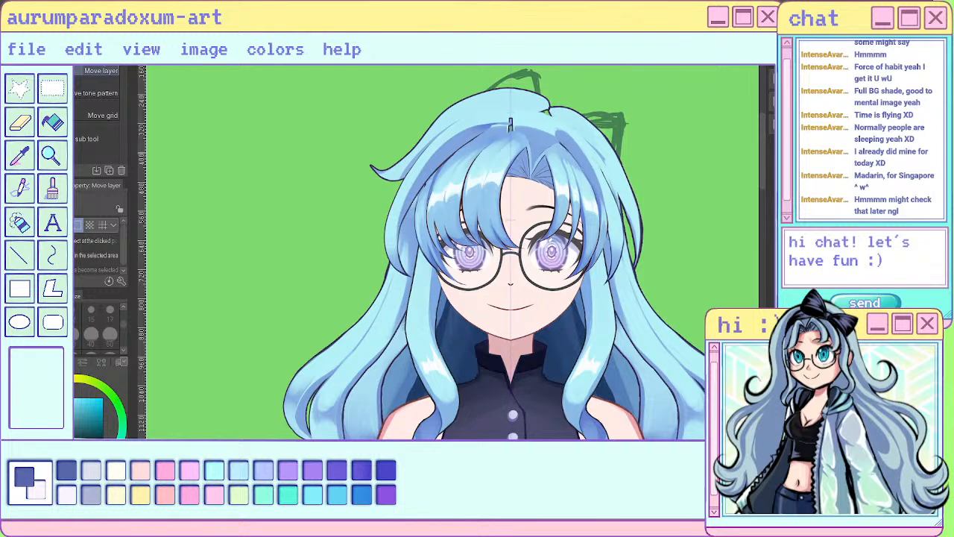
scroll(621, 150, down, 4)
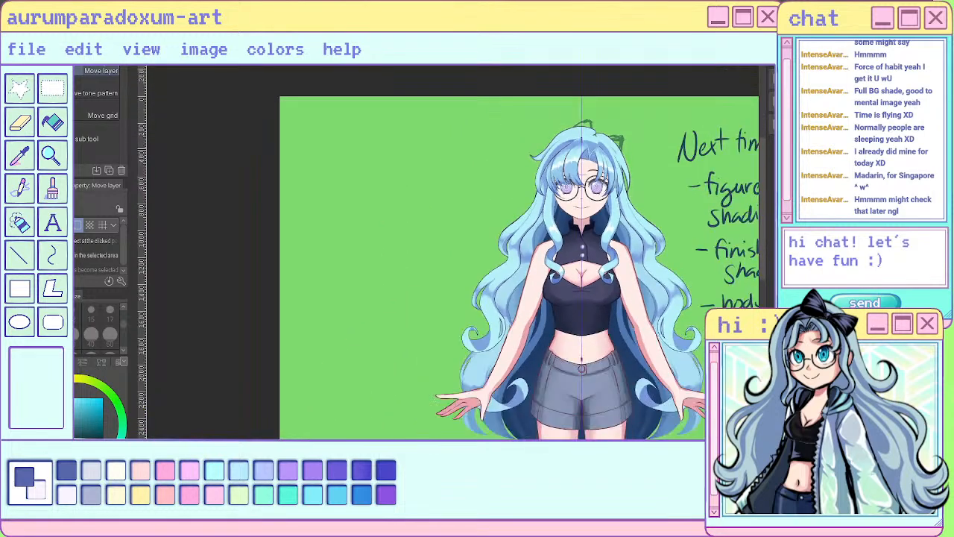
scroll(628, 151, up, 4)
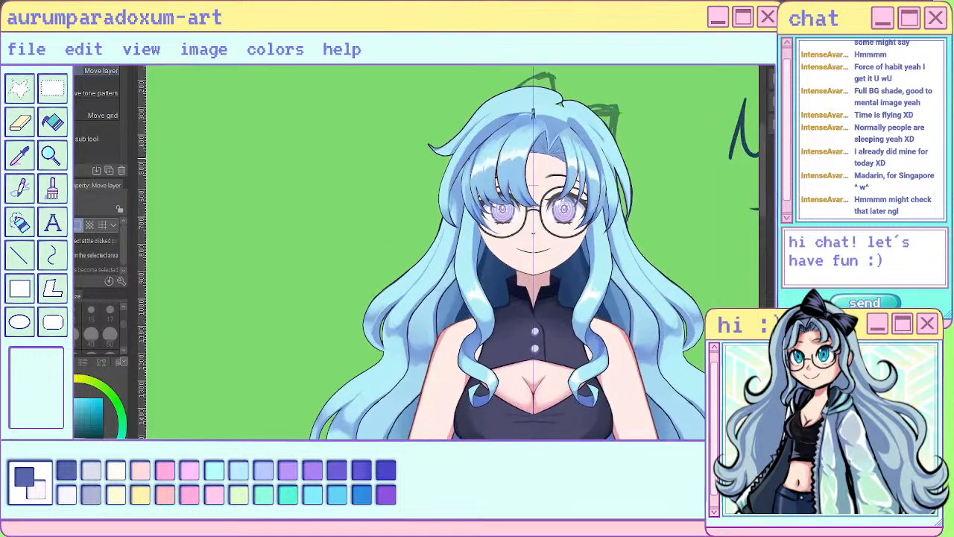
scroll(630, 157, down, 1)
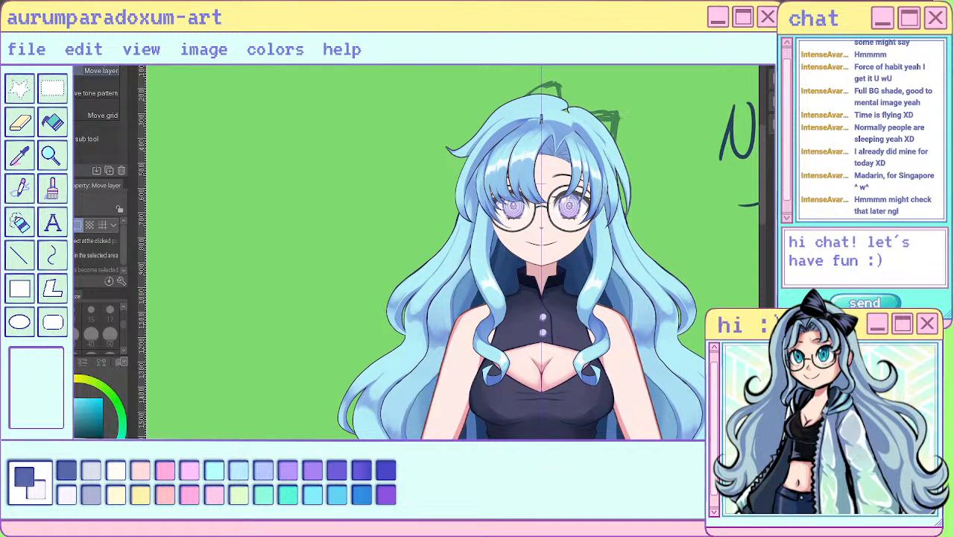
scroll(542, 120, up, 5)
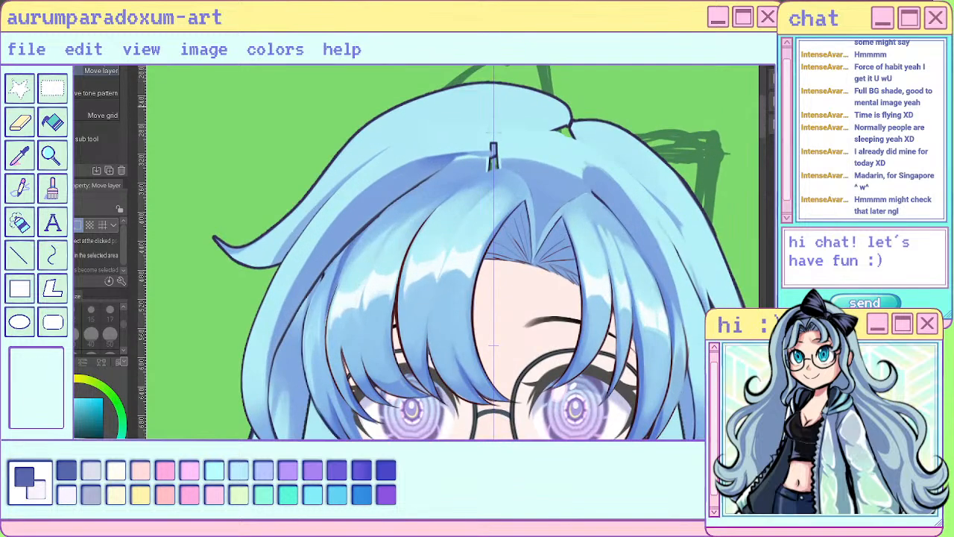
key(p)
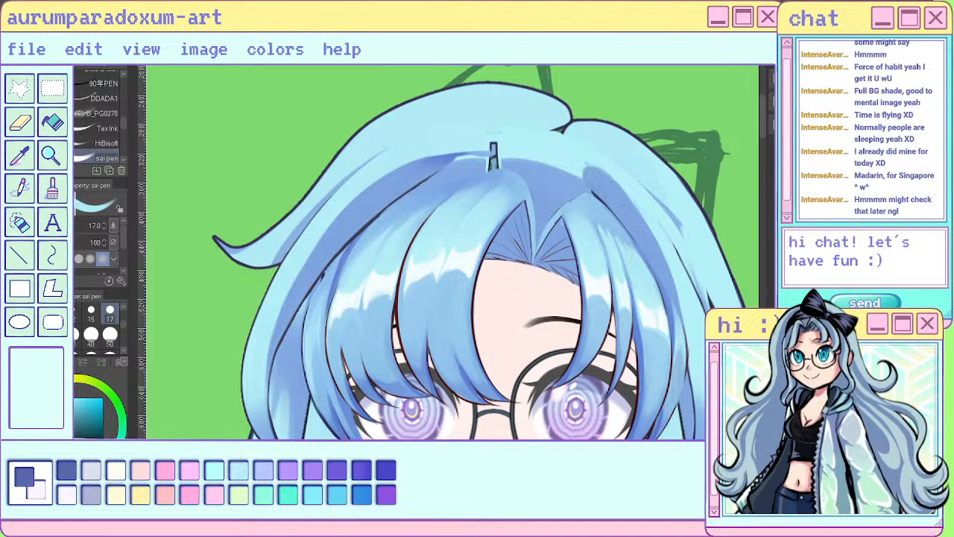
drag(558, 130, 554, 138)
scroll(595, 164, down, 1)
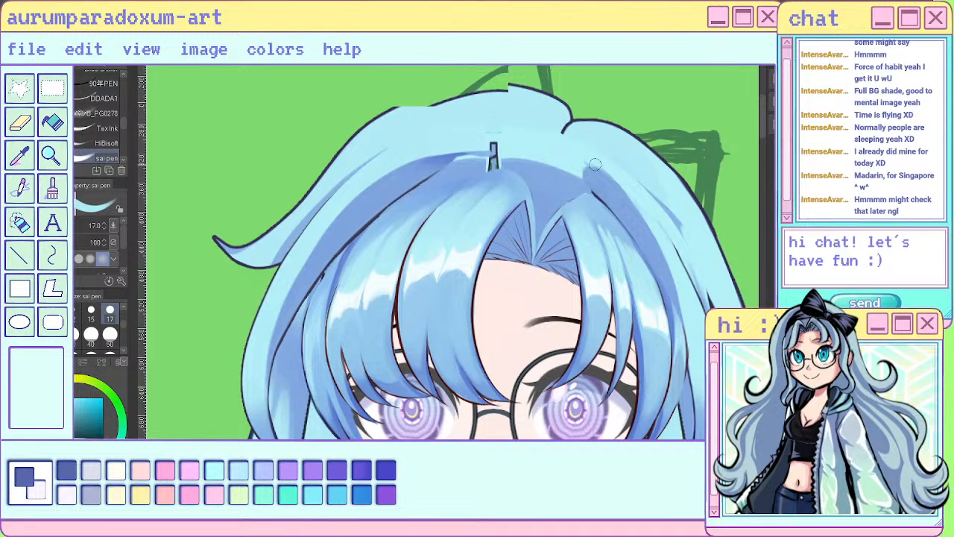
scroll(594, 164, down, 4)
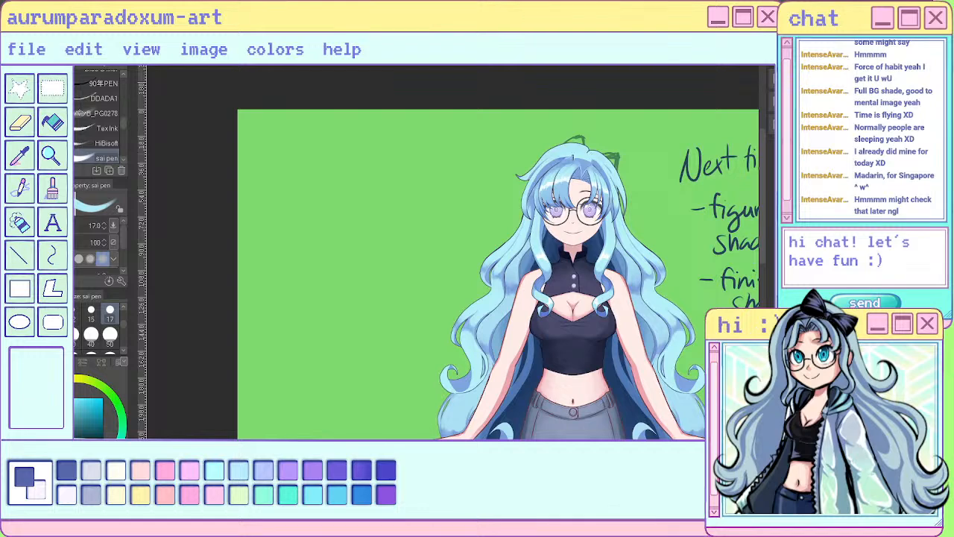
- Reshape the hooked end of the flicked lock at the parting with the sai pen, erasing and repainting it with the lock isolated
scroll(597, 147, up, 5)
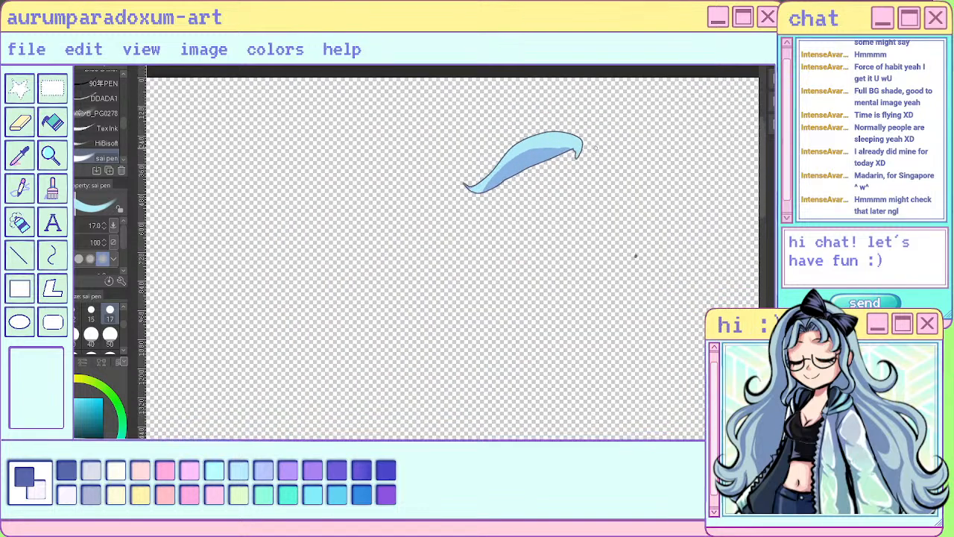
key(c)
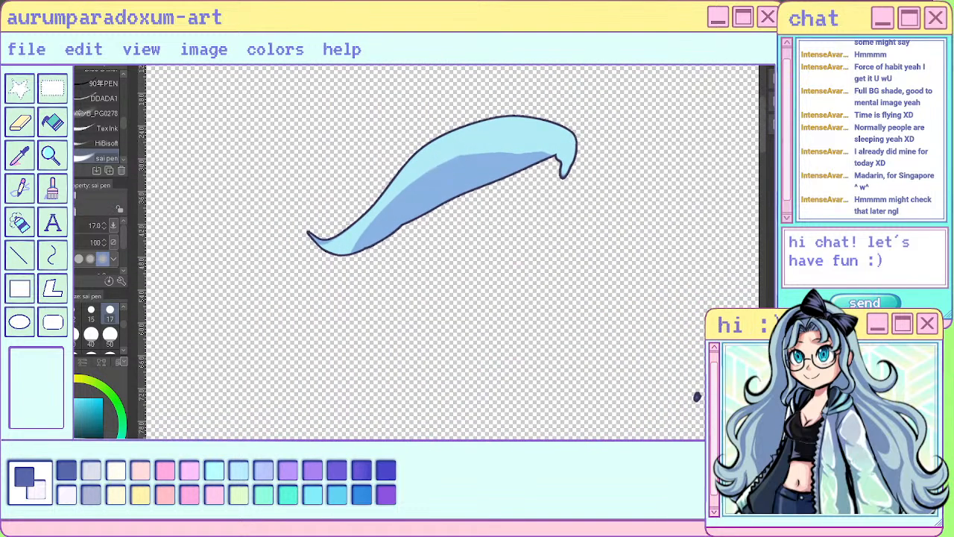
mouse_move(557, 179)
mouse_down()
mouse_move(589, 174)
mouse_move(581, 158)
mouse_up()
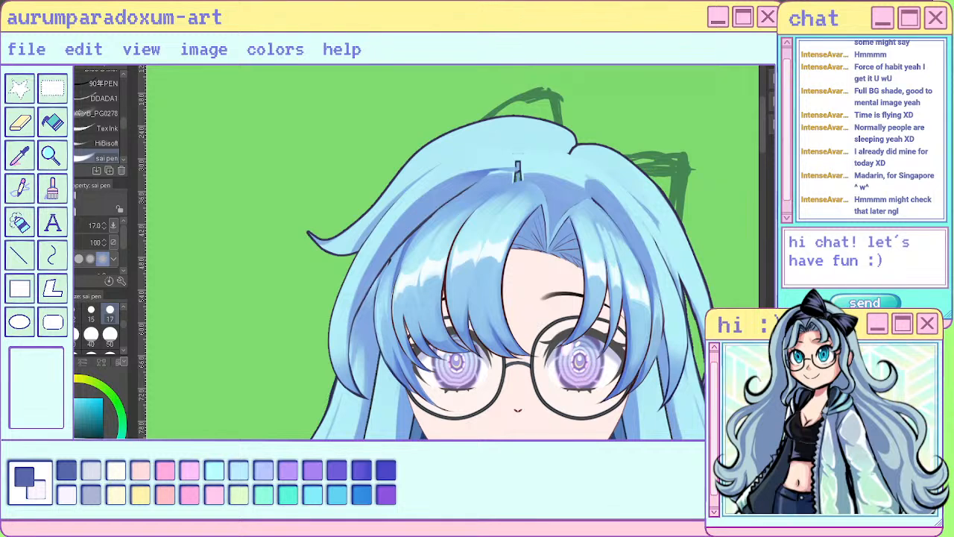
mouse_move(571, 153)
mouse_down()
mouse_move(556, 147)
mouse_move(566, 150)
mouse_up()
alt+click(559, 134)
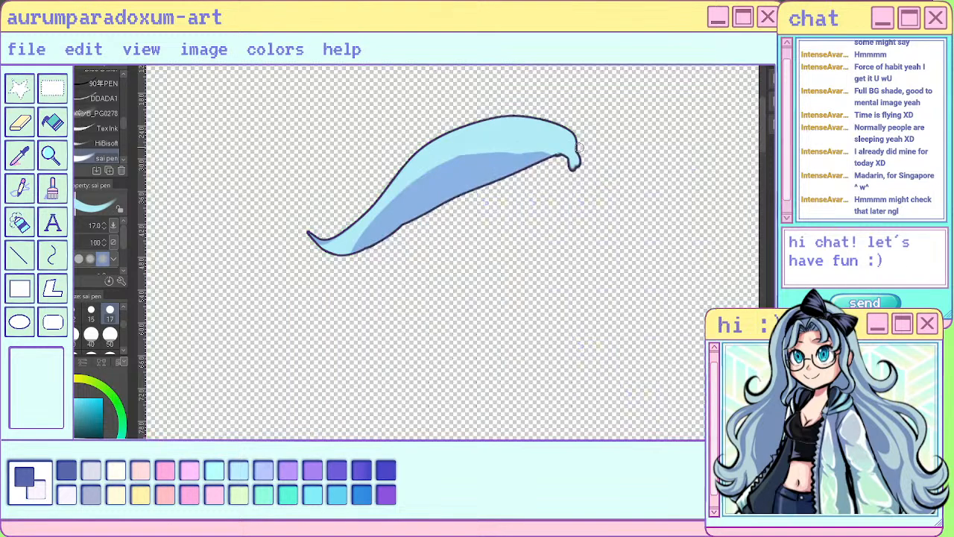
mouse_move(554, 151)
mouse_down()
mouse_move(572, 162)
mouse_move(582, 141)
mouse_up()
key(c)
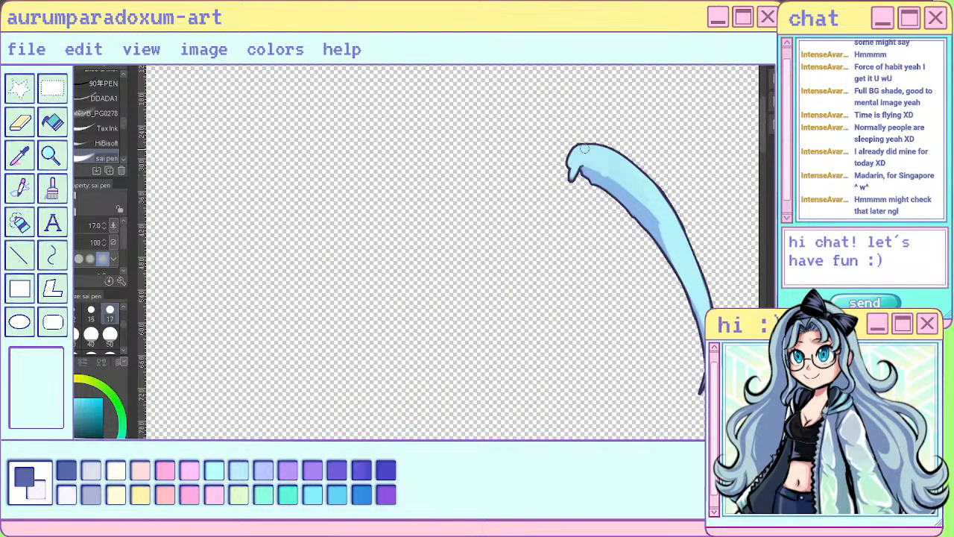
- Sample the mid-blue and paint the shadow under the outer lock's rounded end and along its inner edge, undoing one stroke
alt+click(591, 169)
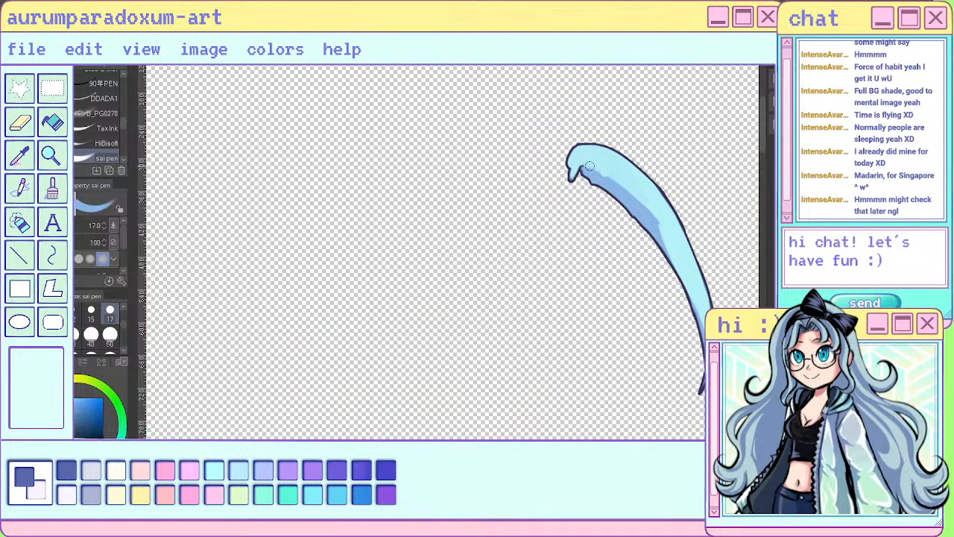
mouse_move(591, 168)
mouse_down()
mouse_move(578, 175)
mouse_move(589, 172)
mouse_move(631, 208)
mouse_move(671, 268)
mouse_up()
key(ctrl+z)
drag(585, 165, 579, 176)
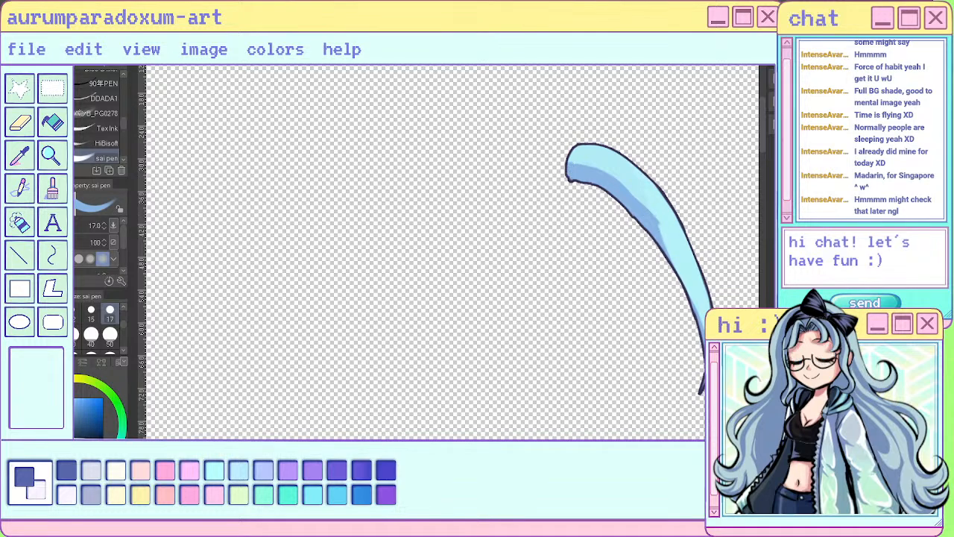
drag(645, 213, 674, 277)
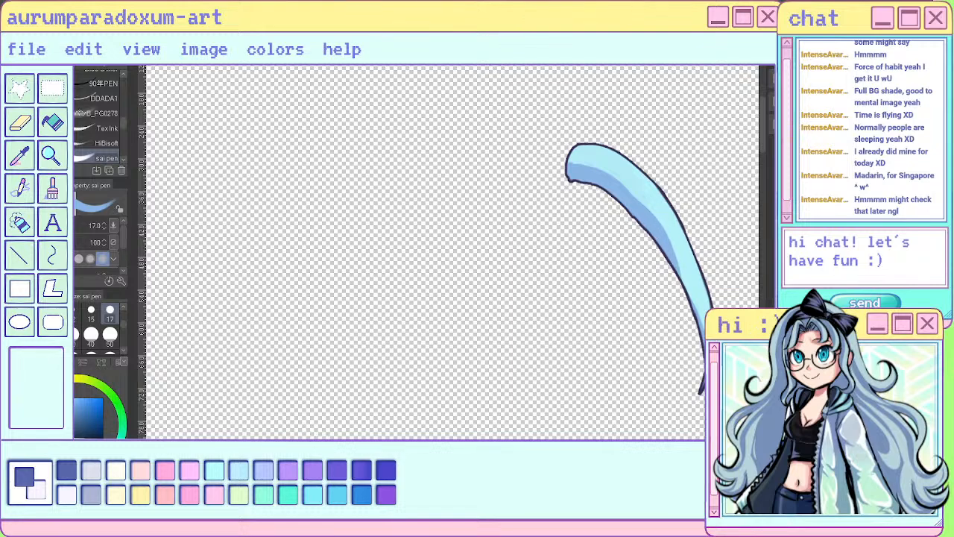
alt+click(783, 358)
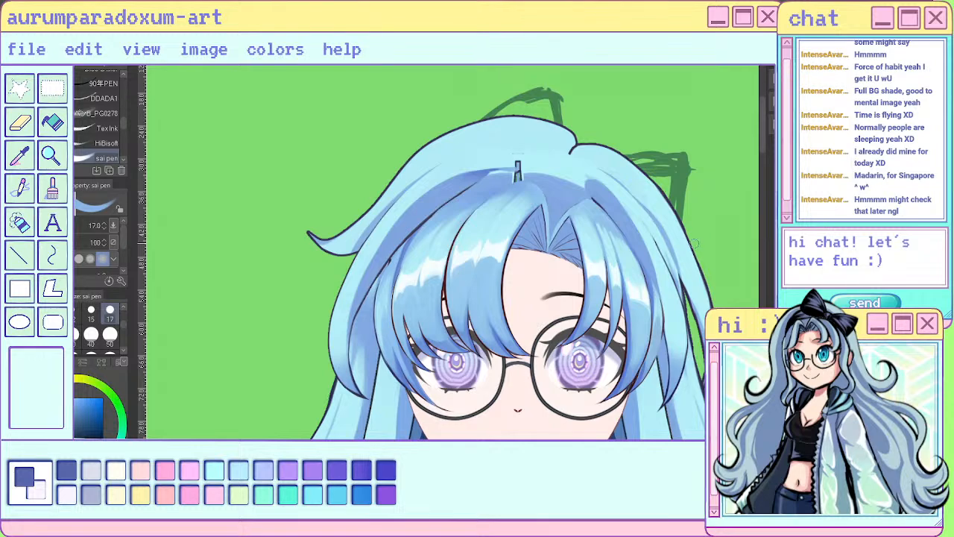
drag(674, 261, 701, 327)
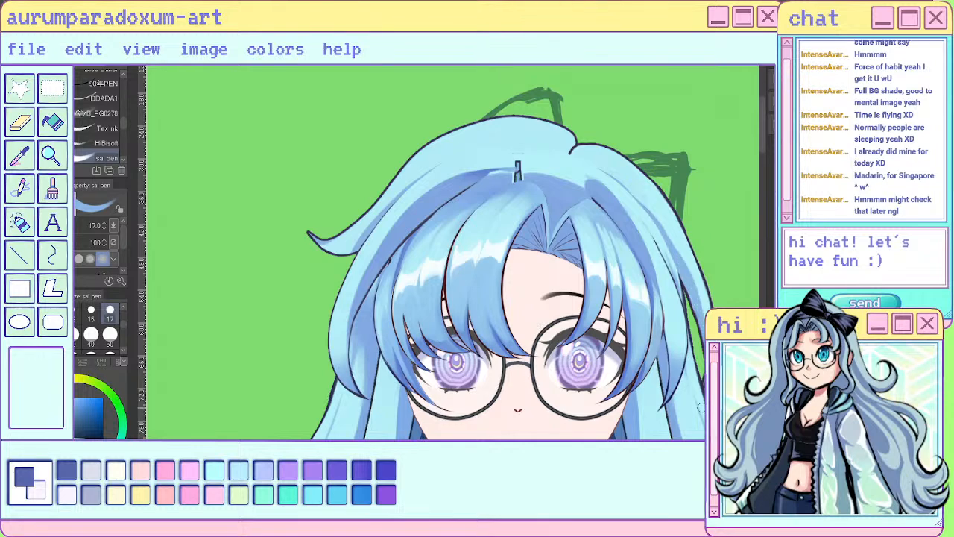
- Compare the reworked locks around the parting up close and against the full figure
scroll(701, 403, down, 4)
scroll(697, 350, up, 3)
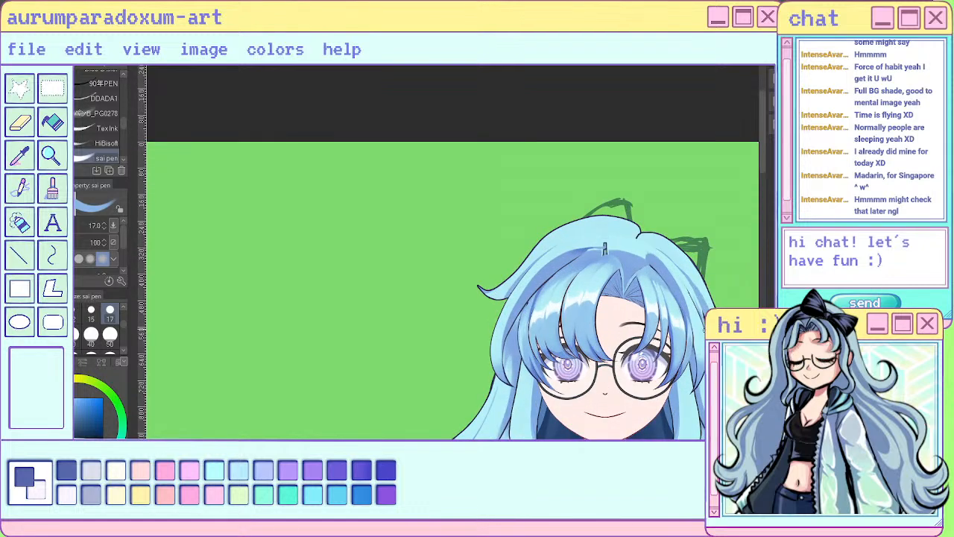
scroll(696, 325, down, 3)
scroll(707, 337, up, 3)
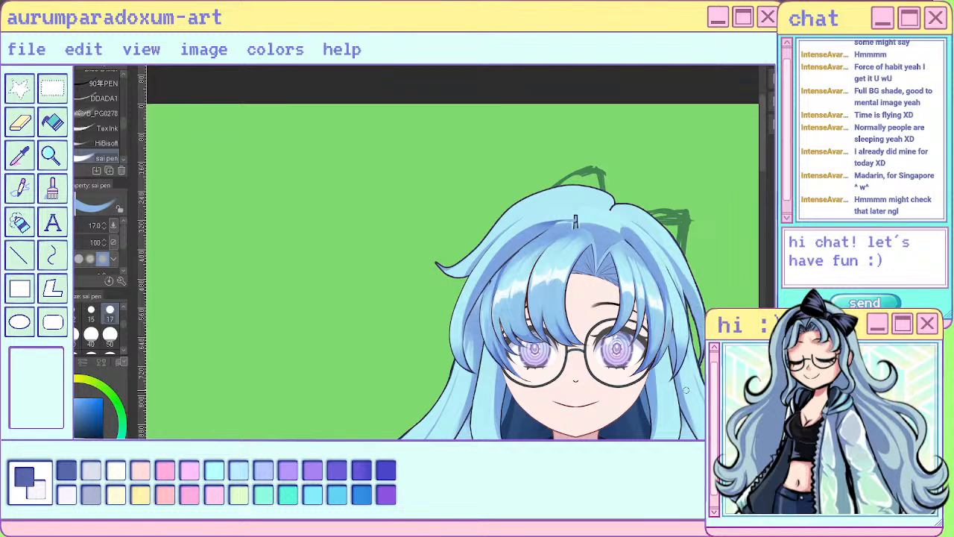
scroll(693, 307, down, 3)
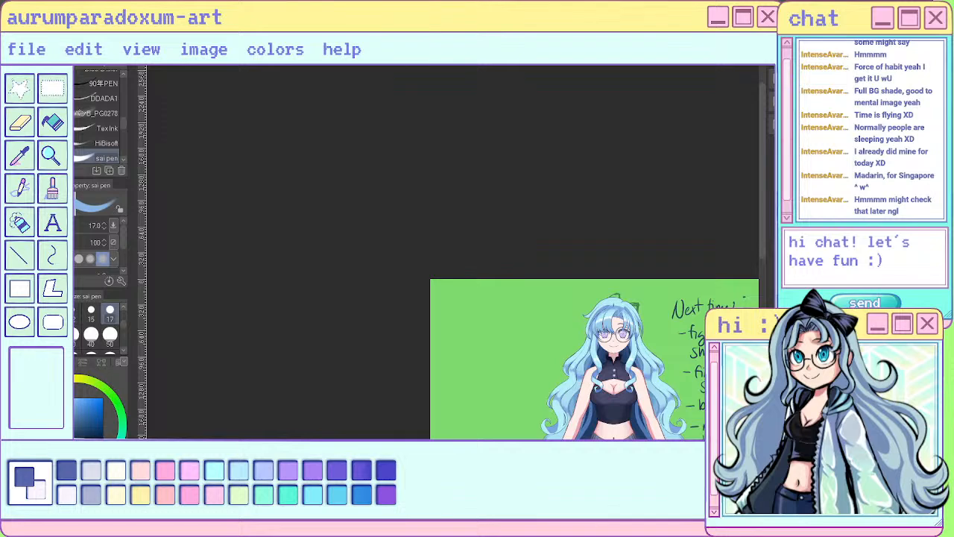
scroll(612, 313, up, 5)
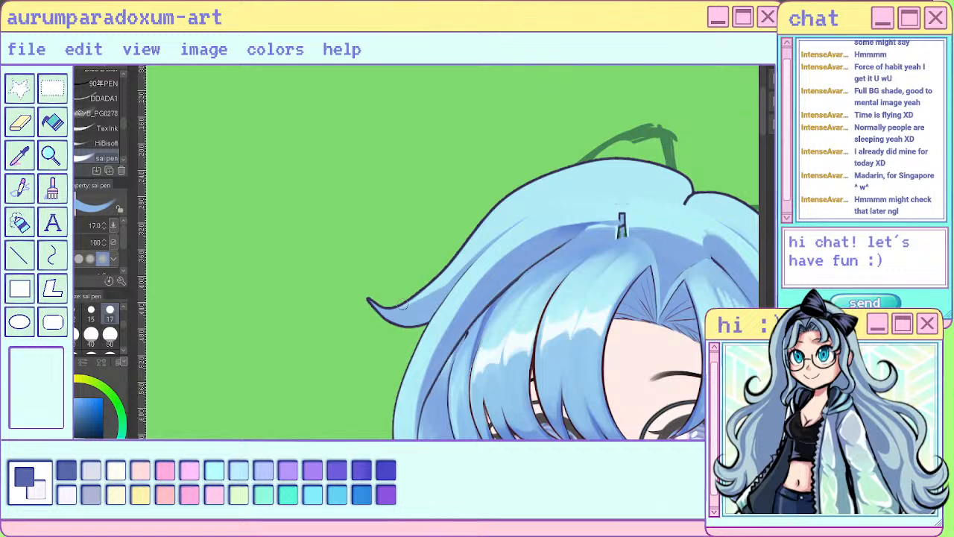
scroll(417, 184, down, 5)
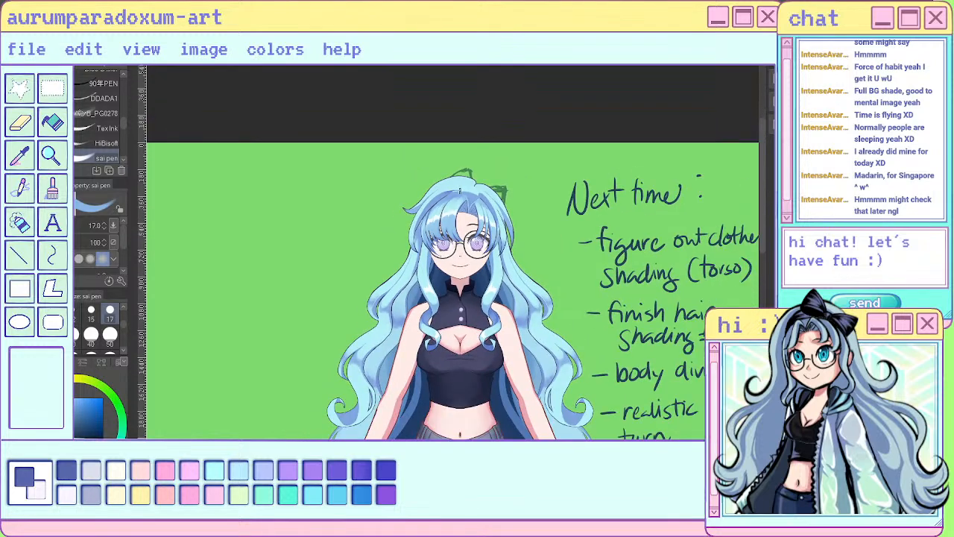
scroll(460, 190, up, 5)
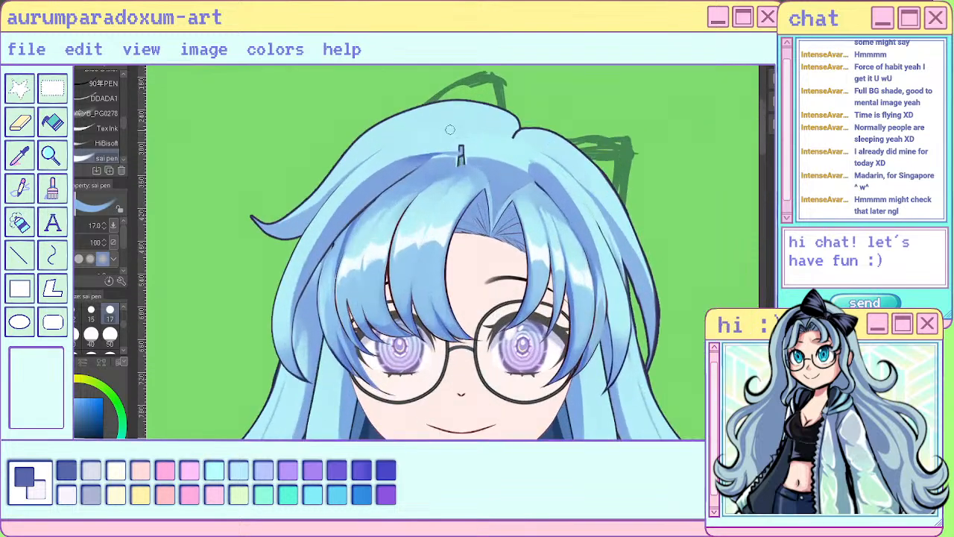
scroll(465, 155, down, 5)
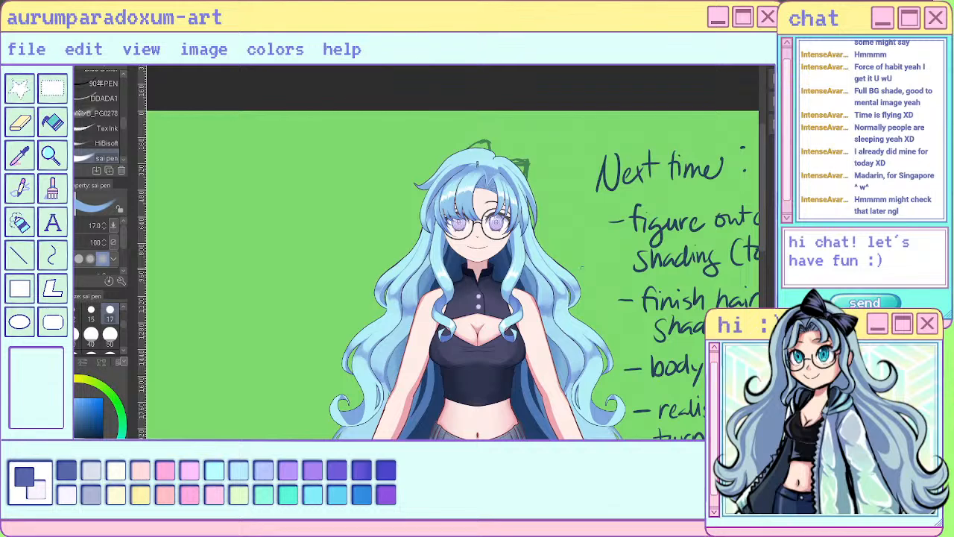
drag(716, 224, 706, 247)
scroll(528, 220, down, 3)
scroll(533, 212, down, 2)
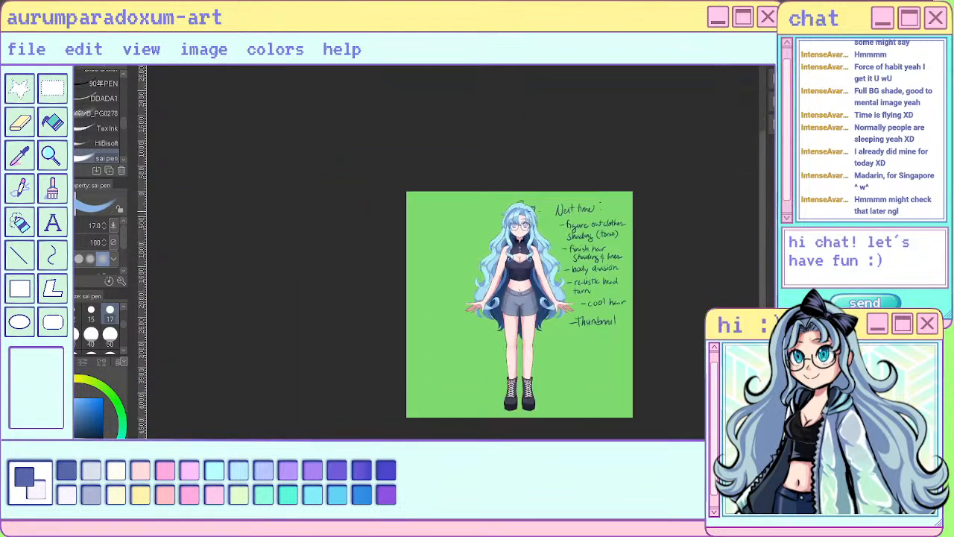
scroll(509, 222, up, 6)
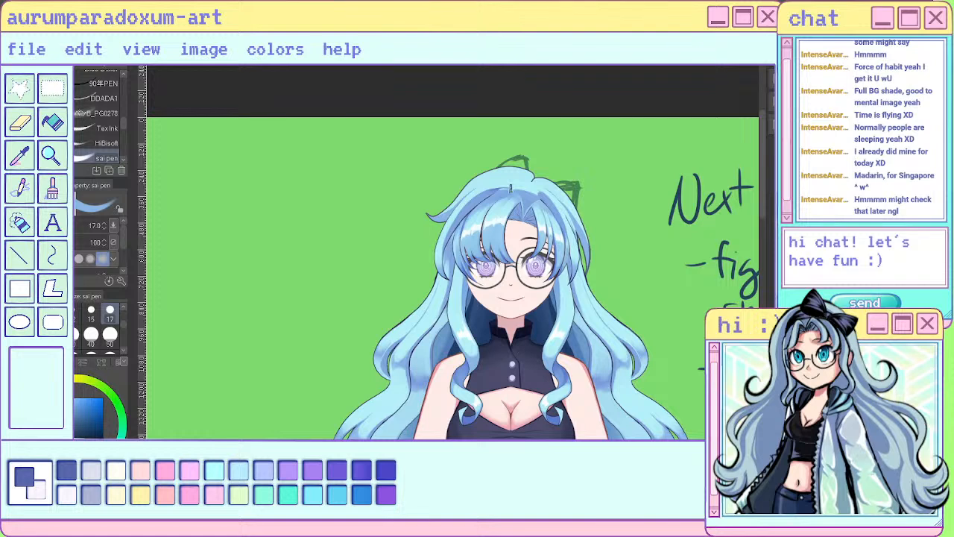
- Show the headband and both loops of the black bow on the character's head again
key(ctrl+z)
key(ctrl+z)
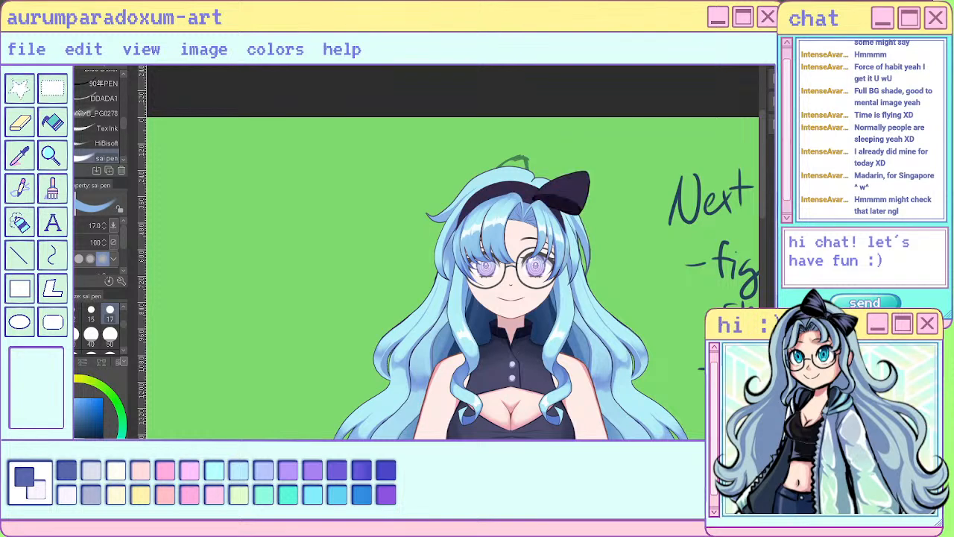
key(ctrl+z)
key(ctrl+z)
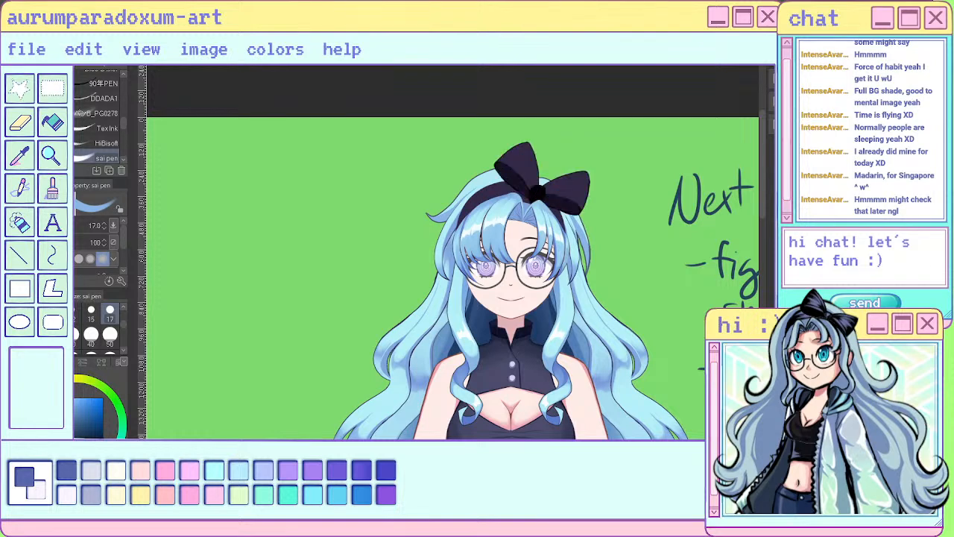
key(ctrl+z)
- Examine the hair, torso and shorts up close and in the full figure with the bow in place
scroll(561, 179, down, 2)
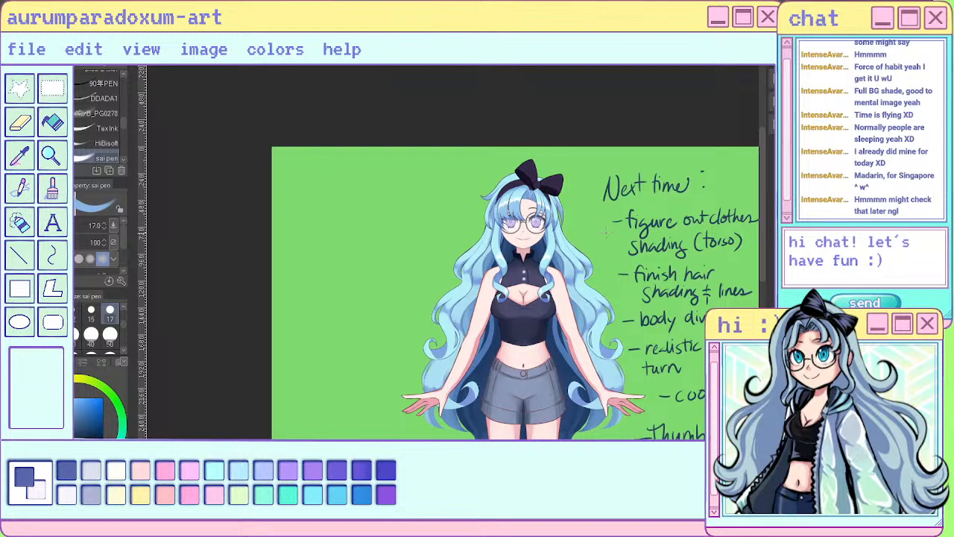
scroll(516, 248, up, 4)
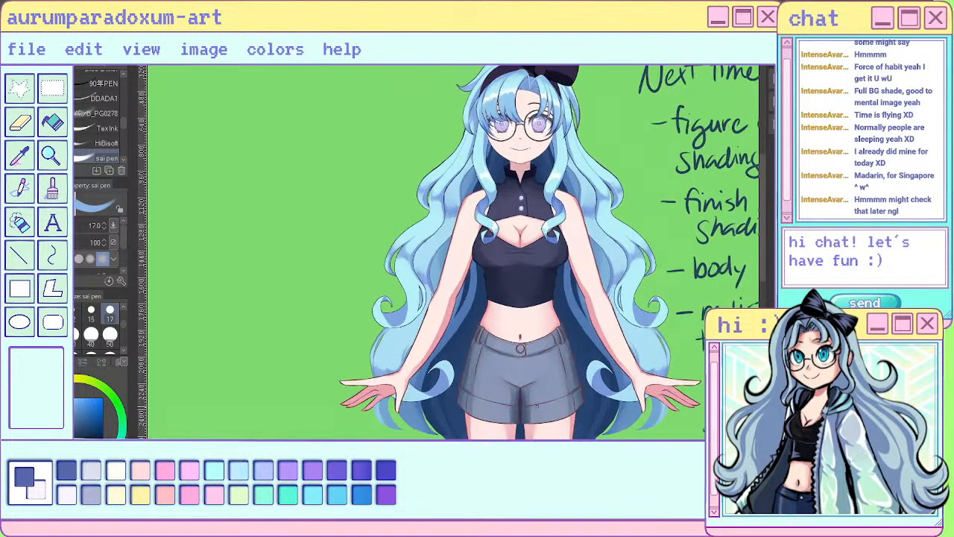
scroll(511, 241, down, 3)
scroll(510, 240, up, 2)
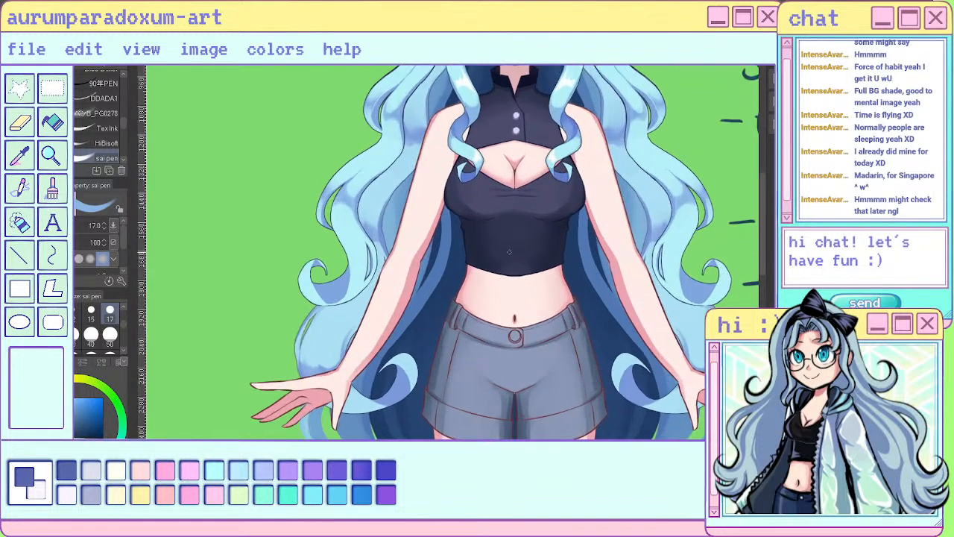
scroll(514, 218, down, 2)
scroll(514, 312, up, 1)
scroll(510, 331, down, 3)
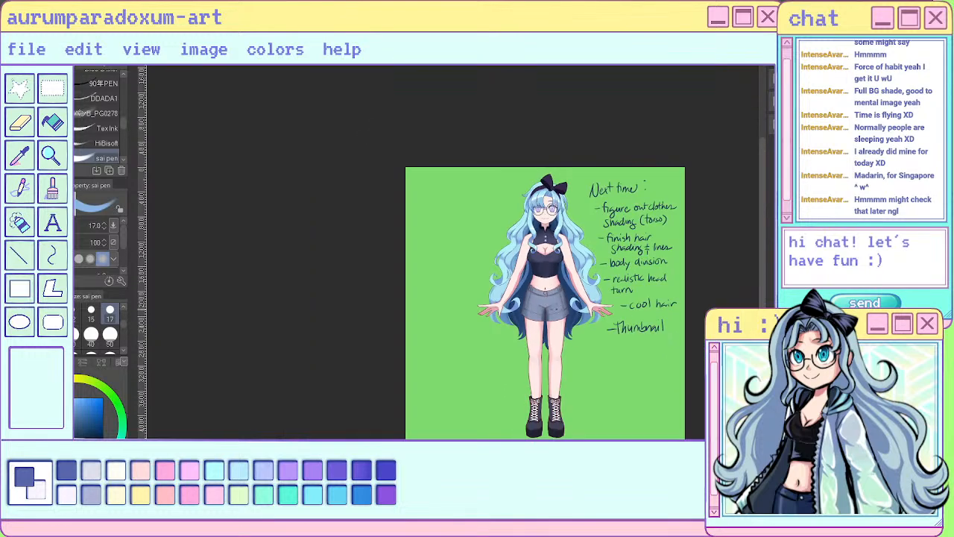
scroll(551, 217, up, 3)
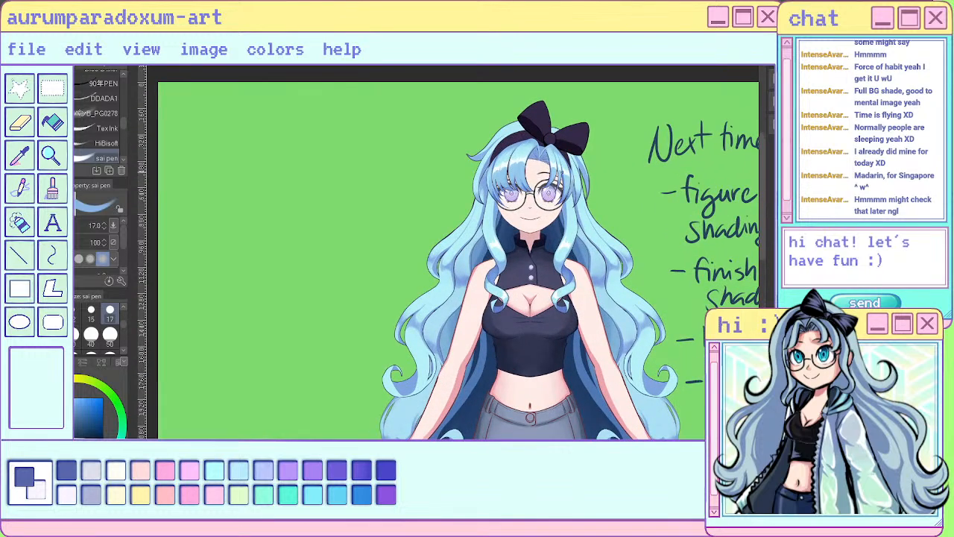
- Review the character's torso, side hair and legs at several magnifications, comparing close views with the full figure
scroll(530, 209, up, 2)
scroll(543, 188, down, 1)
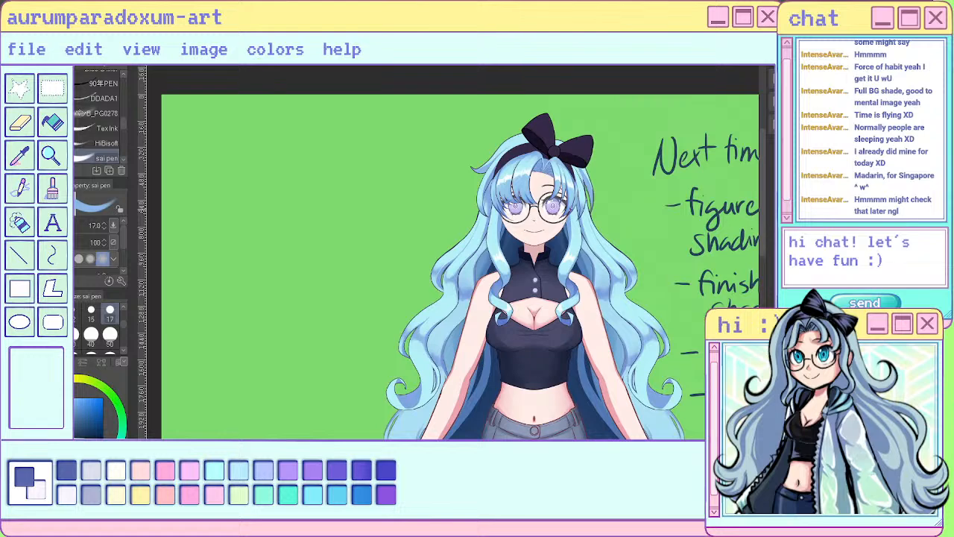
scroll(562, 292, up, 4)
scroll(536, 255, down, 4)
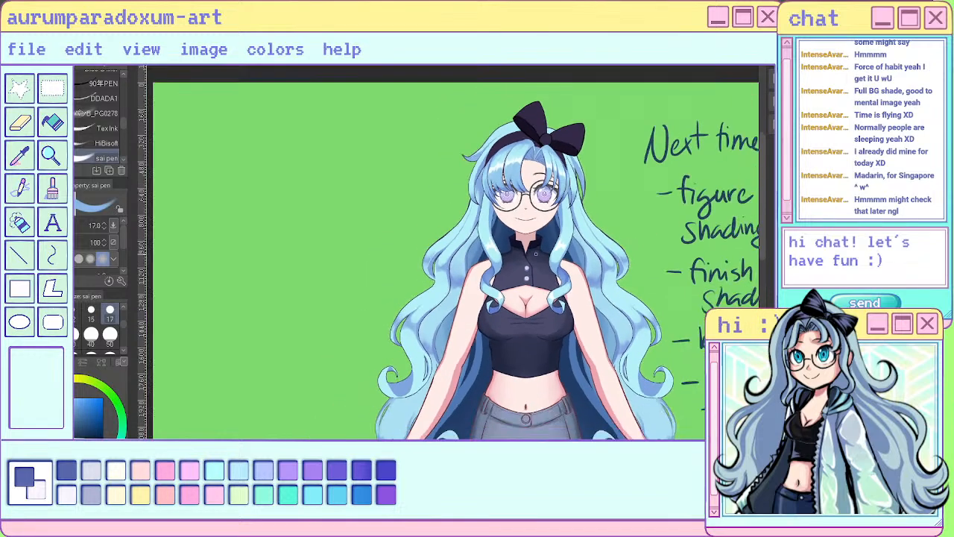
scroll(539, 282, up, 1)
scroll(547, 332, up, 2)
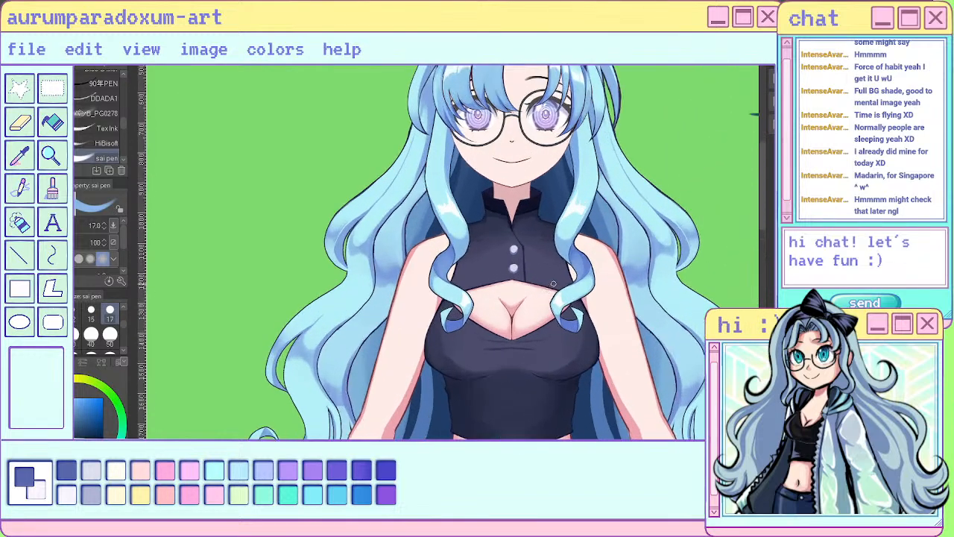
scroll(522, 153, down, 5)
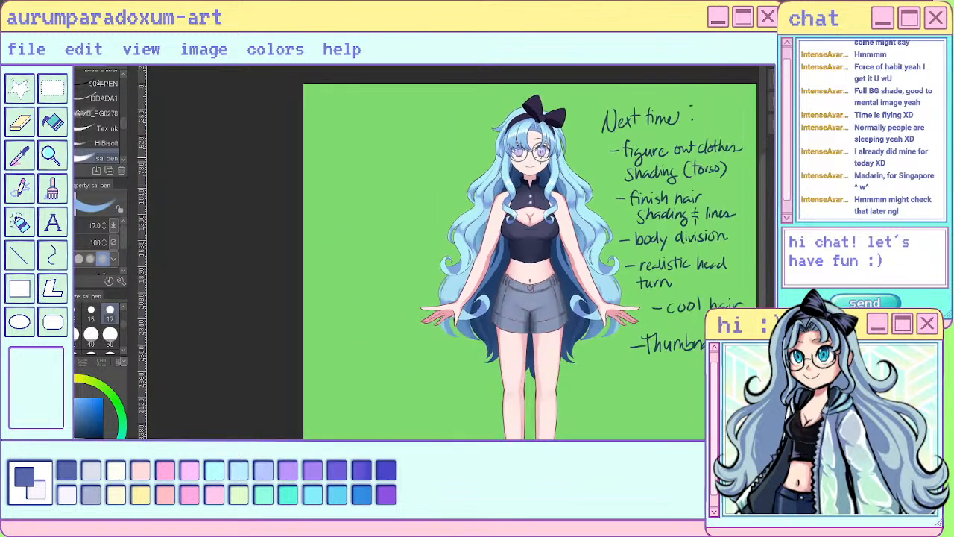
scroll(547, 383, up, 2)
scroll(546, 384, up, 1)
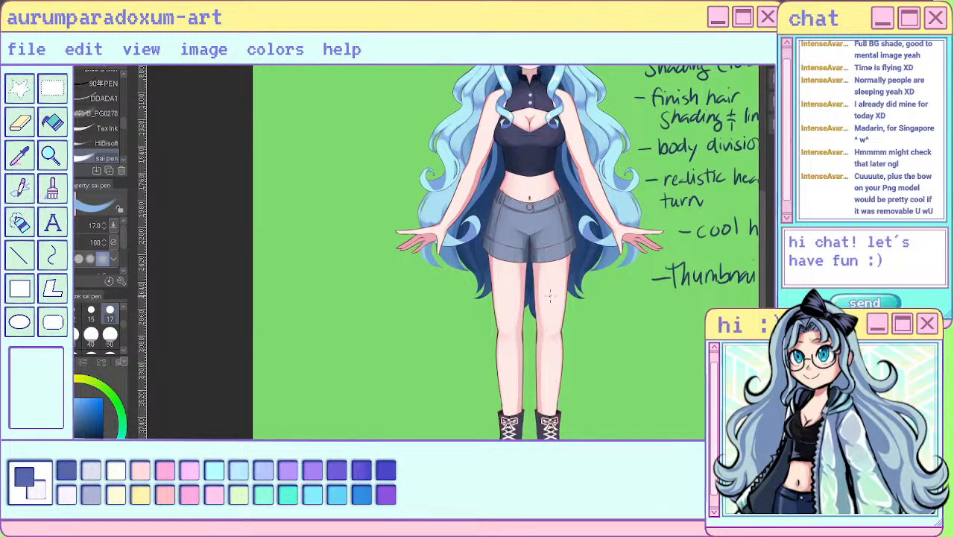
scroll(582, 214, down, 2)
scroll(574, 149, up, 3)
scroll(511, 276, down, 2)
scroll(511, 276, up, 3)
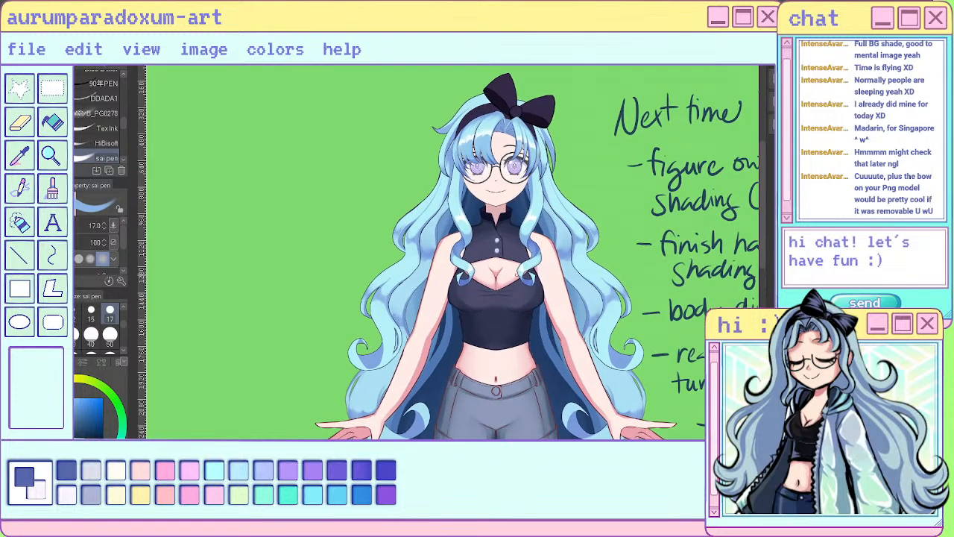
- Examine the bangs, face and bow up close and compare them with the whole figure beside the handwritten to-do notes
scroll(510, 286, up, 1)
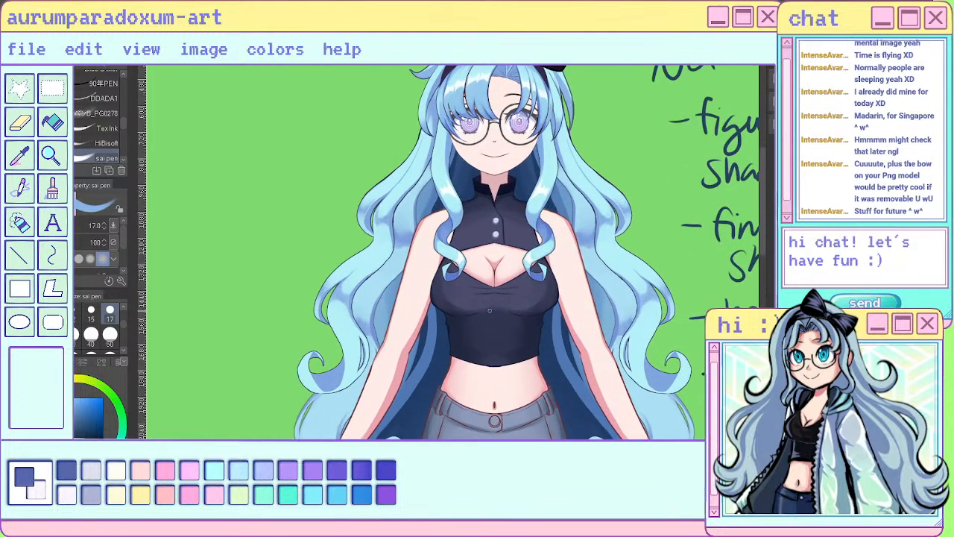
scroll(491, 257, down, 3)
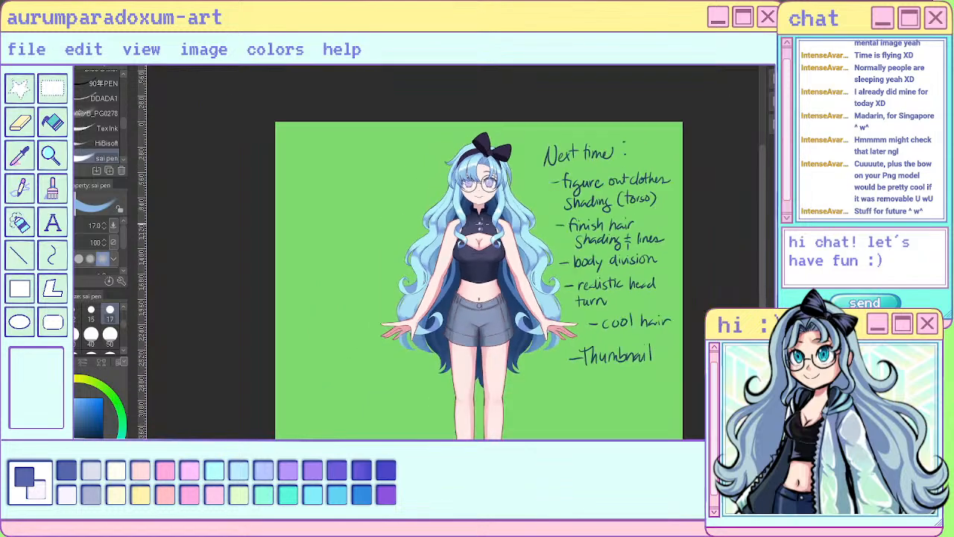
scroll(492, 257, up, 4)
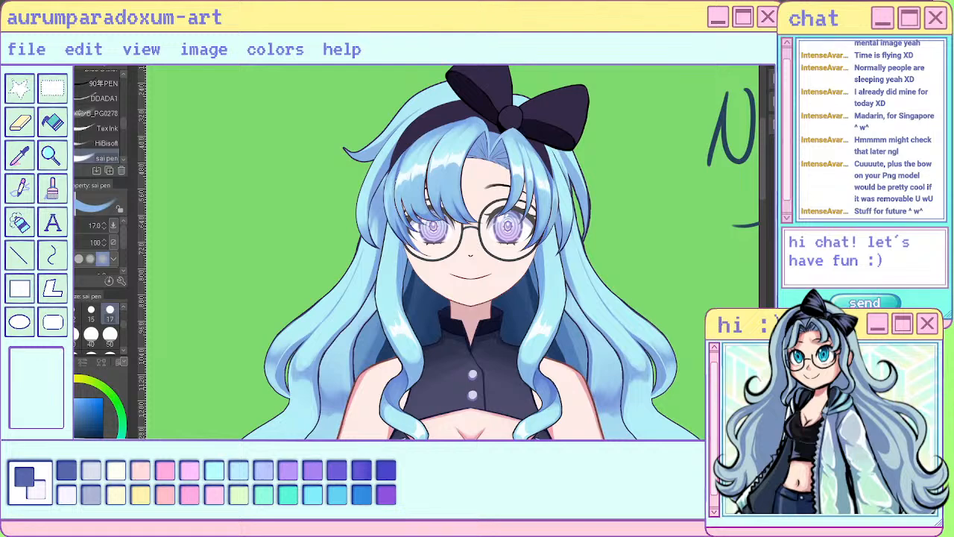
scroll(375, 157, down, 4)
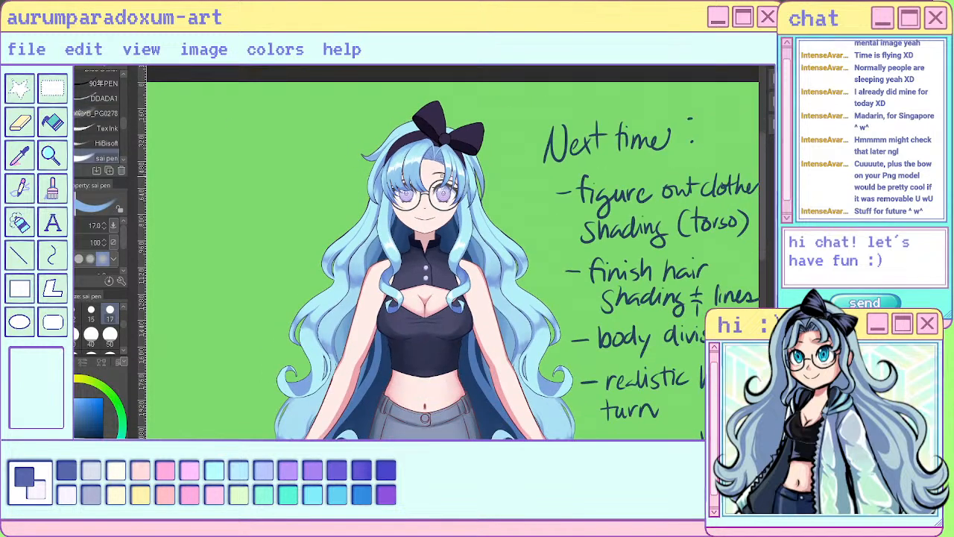
scroll(422, 261, down, 1)
scroll(422, 261, up, 4)
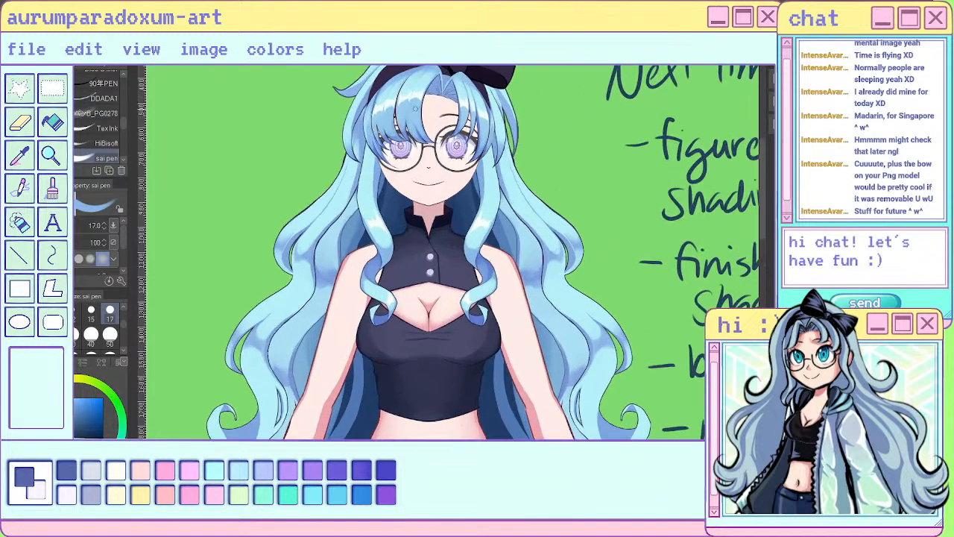
scroll(416, 109, up, 3)
scroll(416, 177, down, 4)
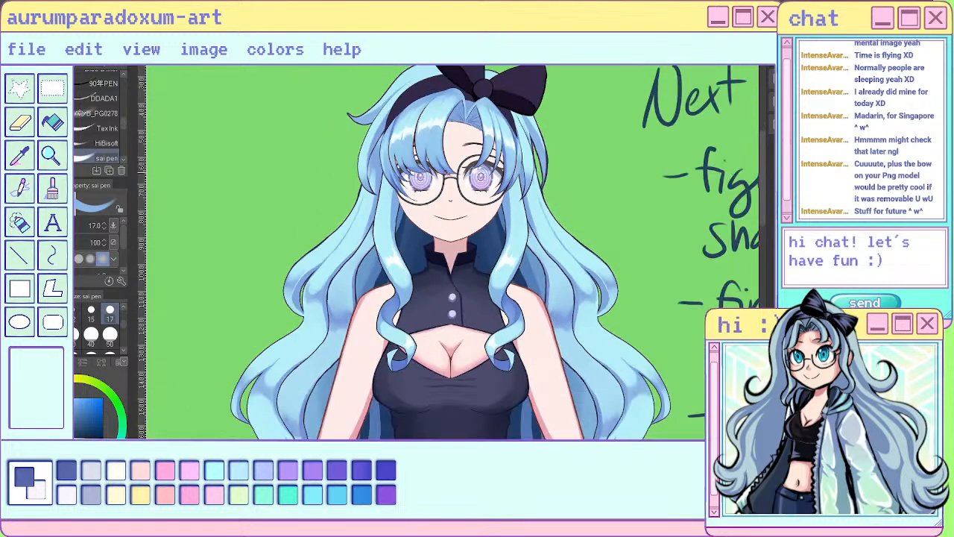
scroll(395, 149, up, 2)
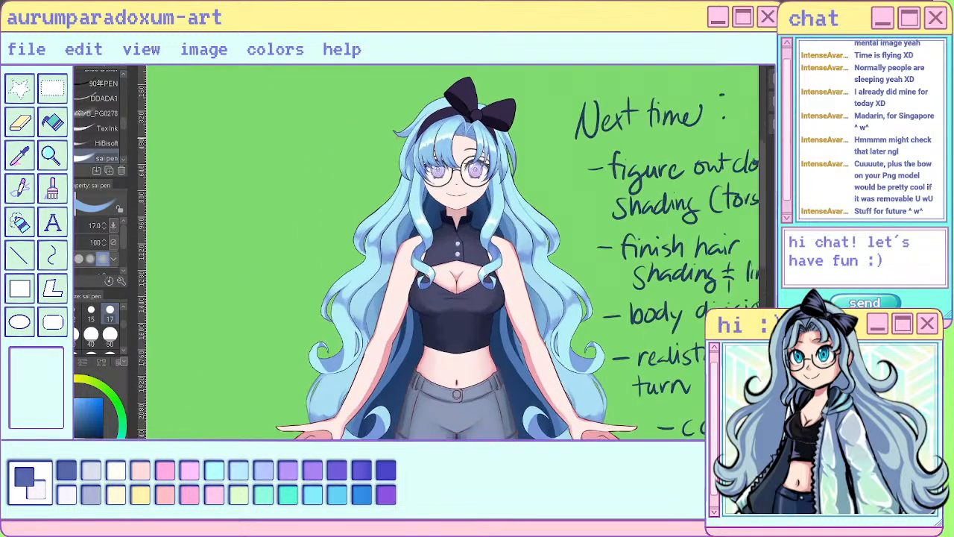
scroll(395, 149, down, 3)
scroll(398, 142, up, 1)
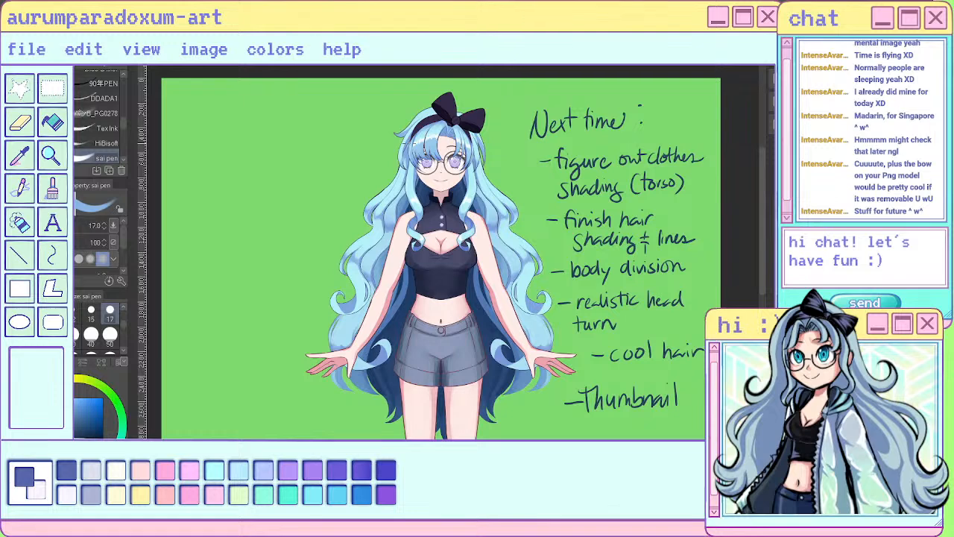